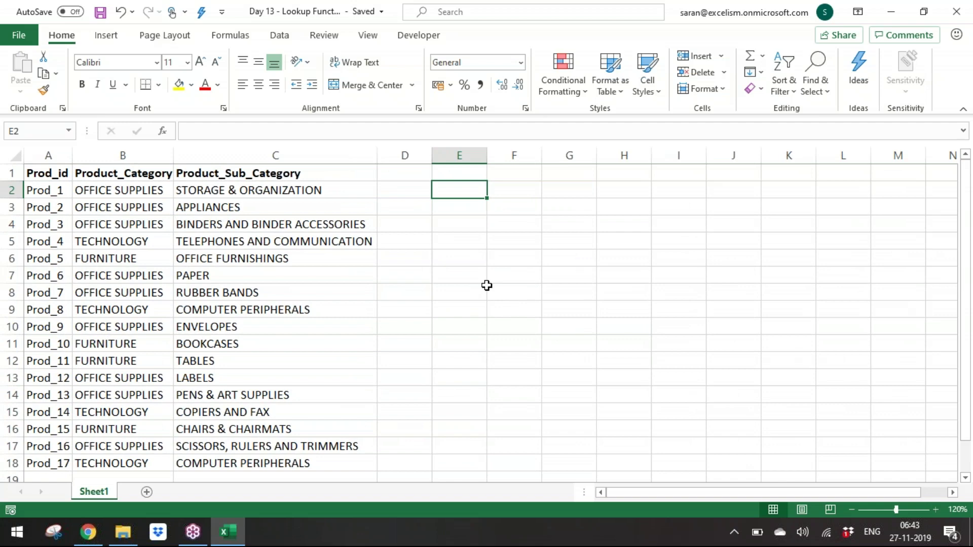
Step: Add a new worksheet and set its zoom to 150%
click(146, 492)
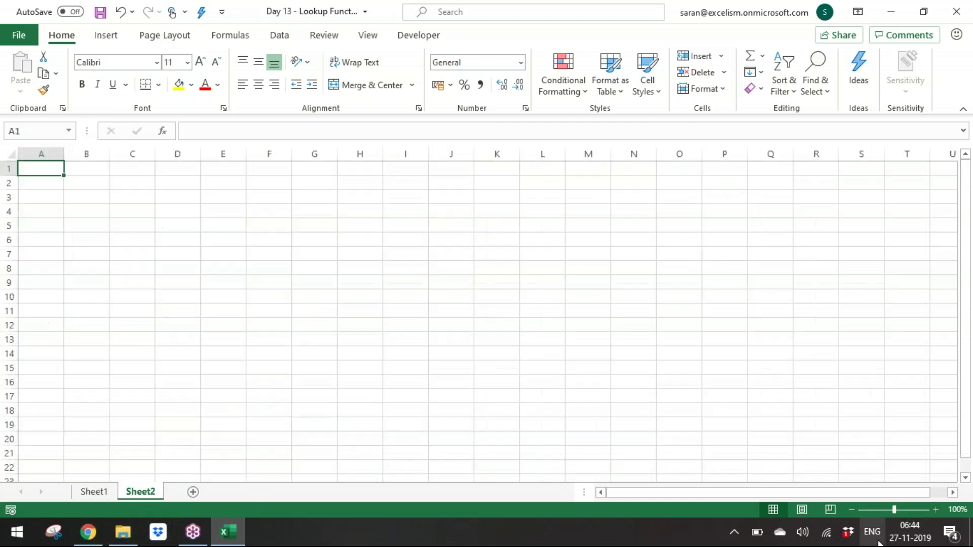
click(935, 509)
click(936, 510)
click(935, 509)
click(935, 509)
click(935, 509)
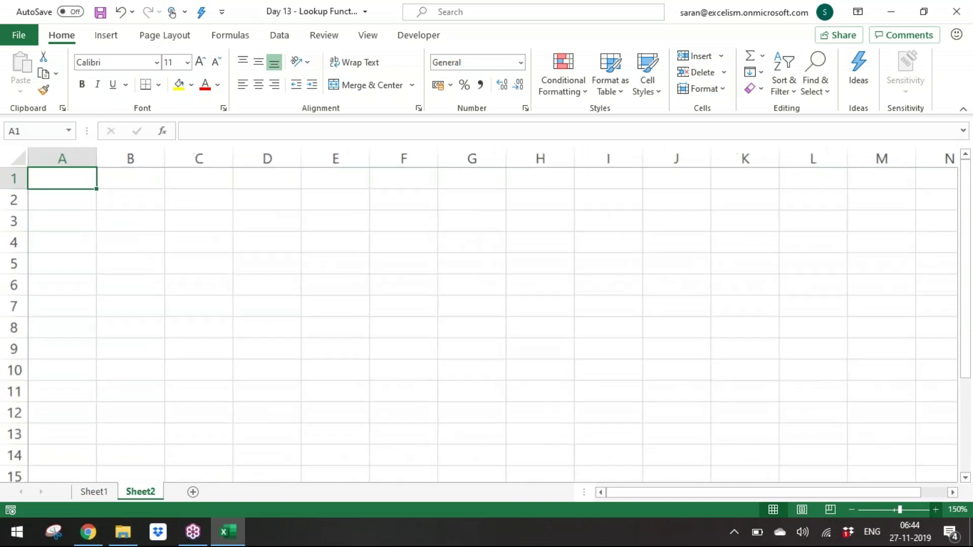
Step: Enter "There are two types of lookup functions:" in cell A1 of the new sheet
text(There ar)
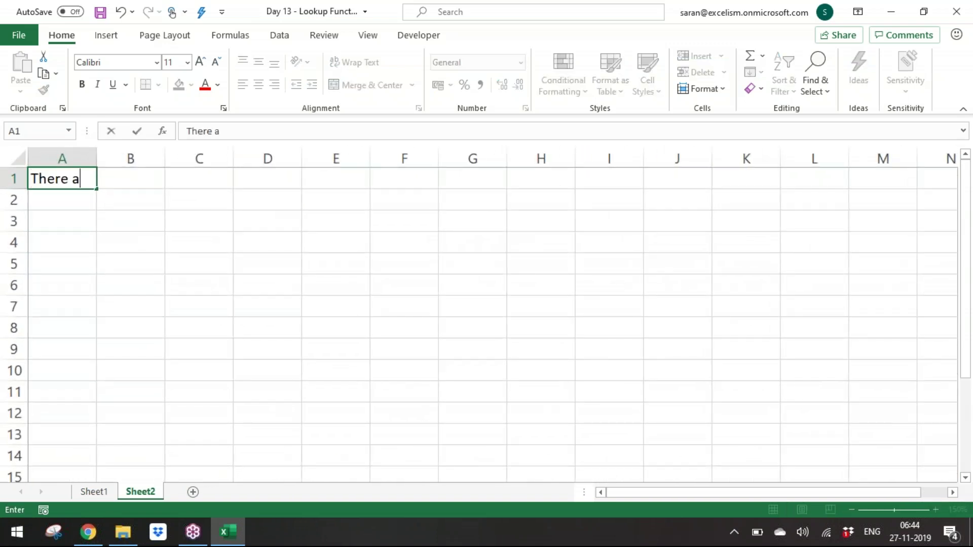
key(BackSpace)
key(BackSpace)
text(aret)
key(BackSpace)
text(two tu)
key(BackSpace)
text(to)
key(BackSpace)
key(BackSpace)
text(ypes of lo)
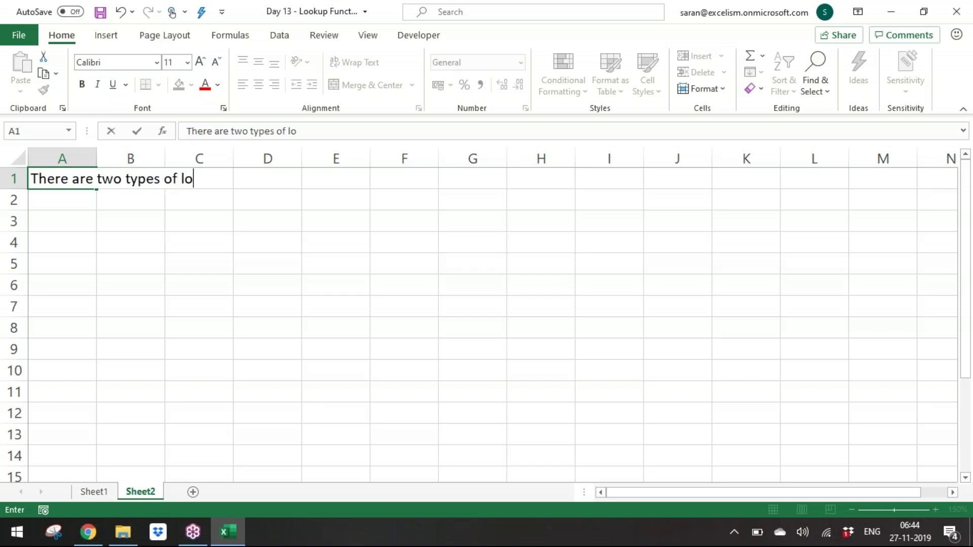
text(okup func)
key(BackSpace)
text(nctions)
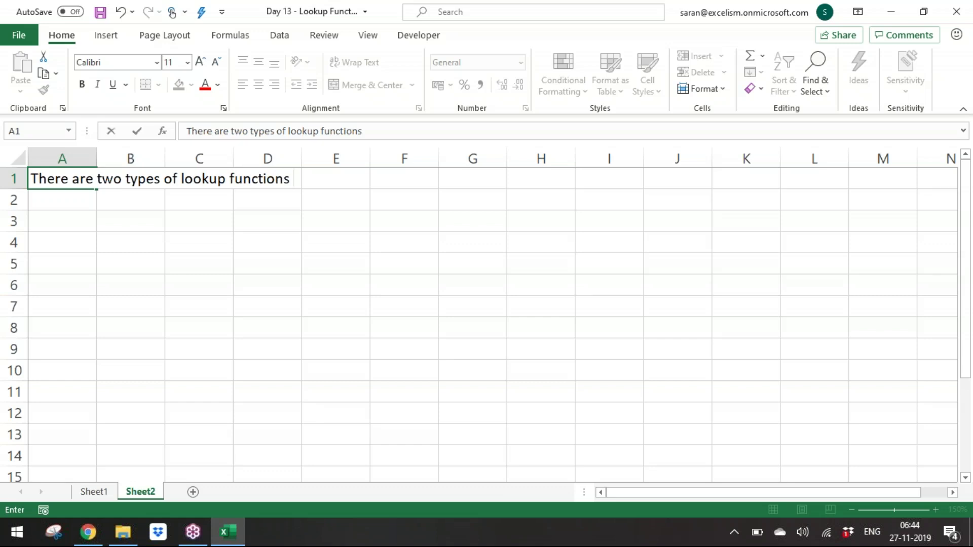
key(BackSpace)
text(:)
key(Return)
Step: List "1. Vlookup - V means Vertical" in A2 and "2. Hlookup - H means Horizontal" in A3
text(1. Vl)
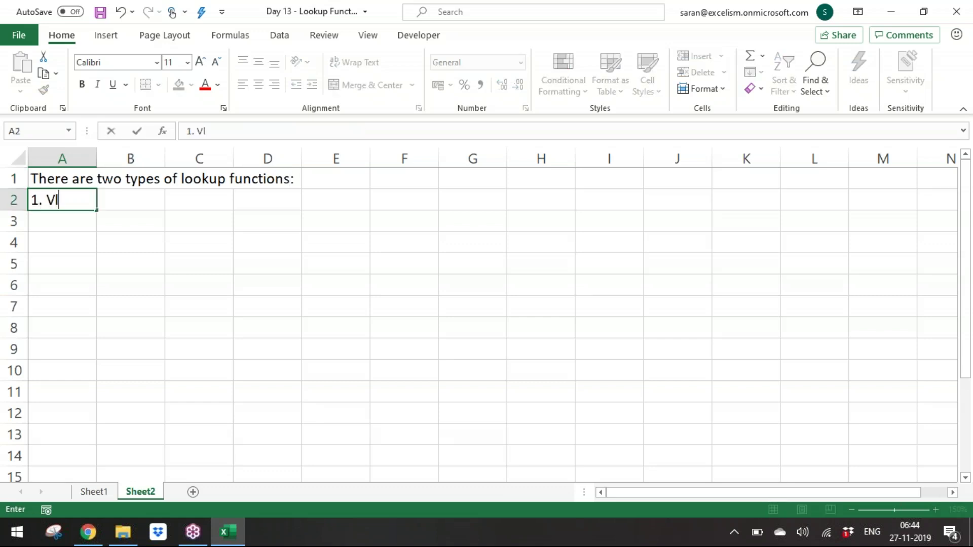
text(ookup - V means Vertical)
key(Return)
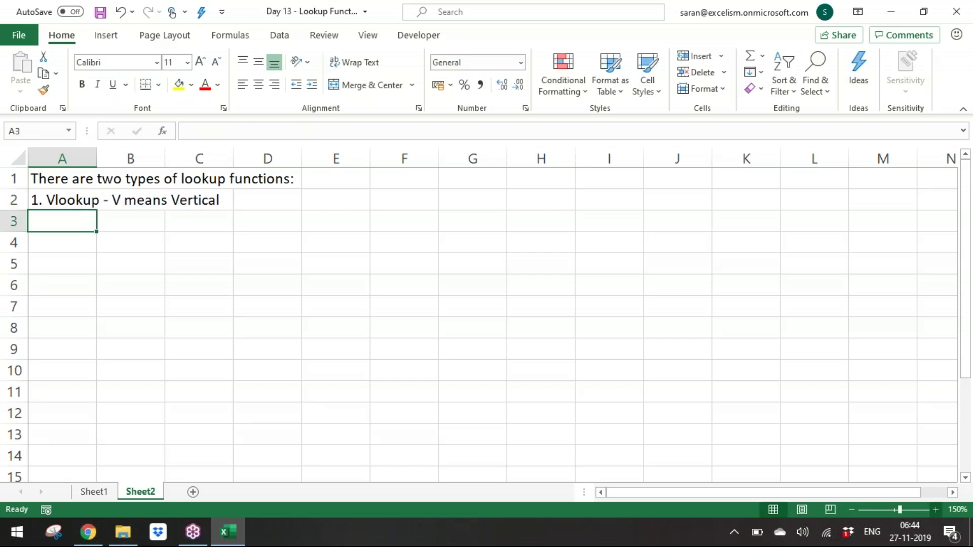
text(2. Hlo)
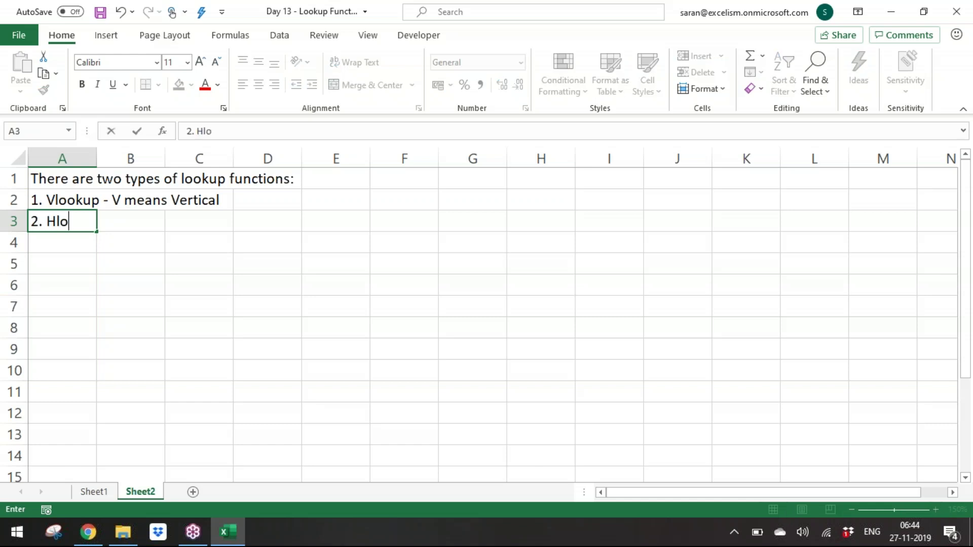
text(okup - H means Horizontal)
key(ctrl+Return)
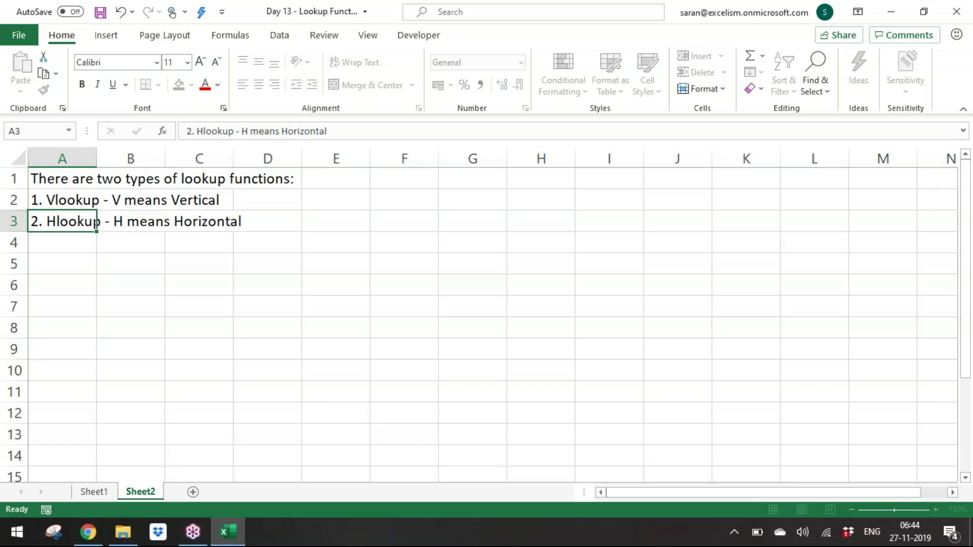
Step: Enter "In case the master data is in Vertical Order, then we use VLOOKUP function" in cell A5
key(Down)
key(Down)
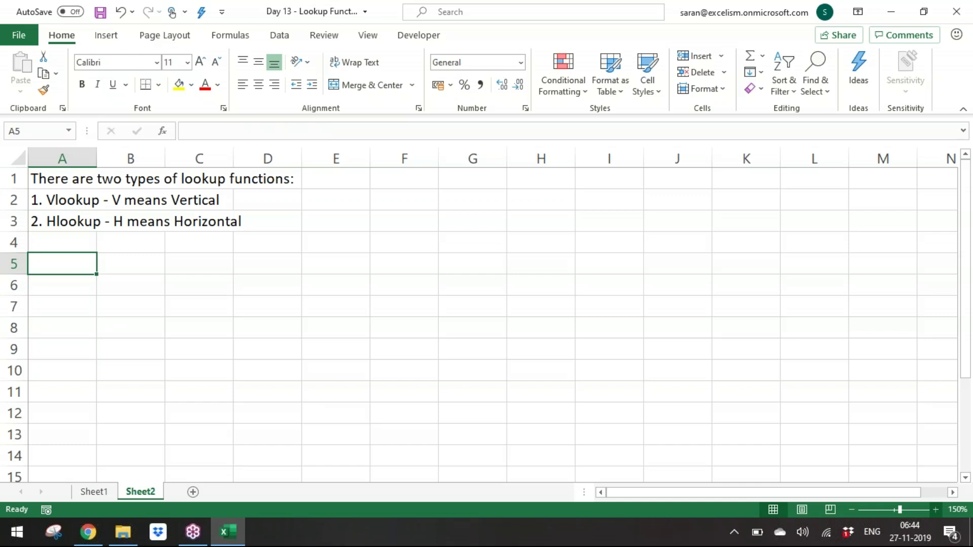
text(In case )
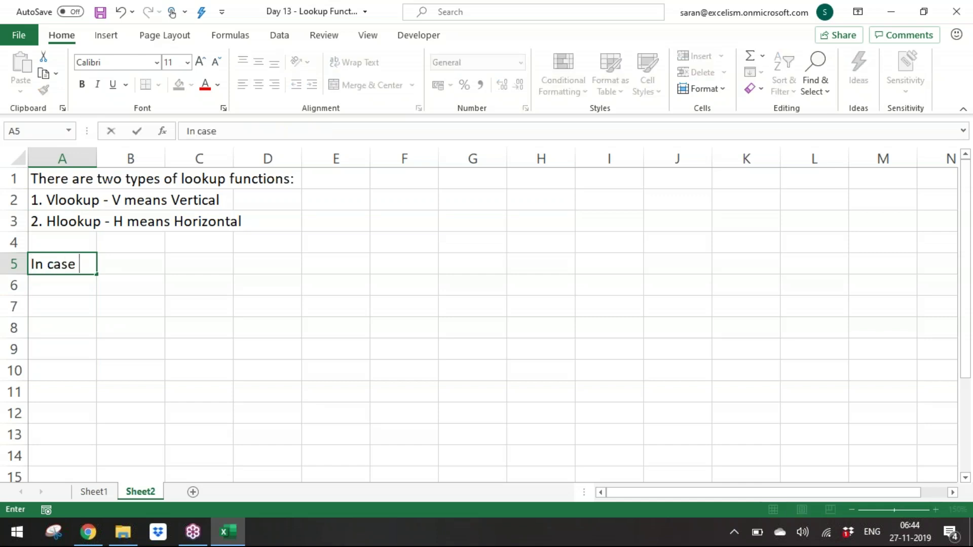
text(the master d)
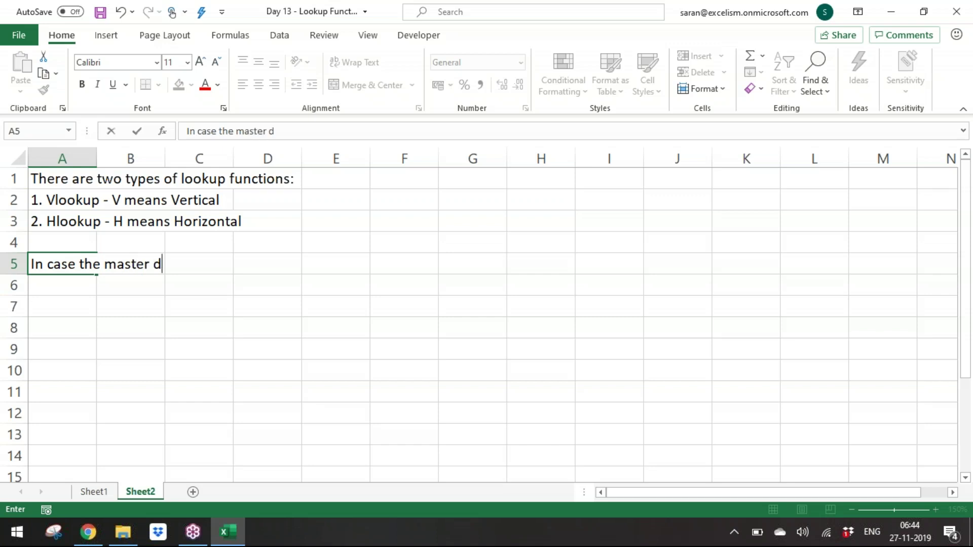
text(ata is in Verticai)
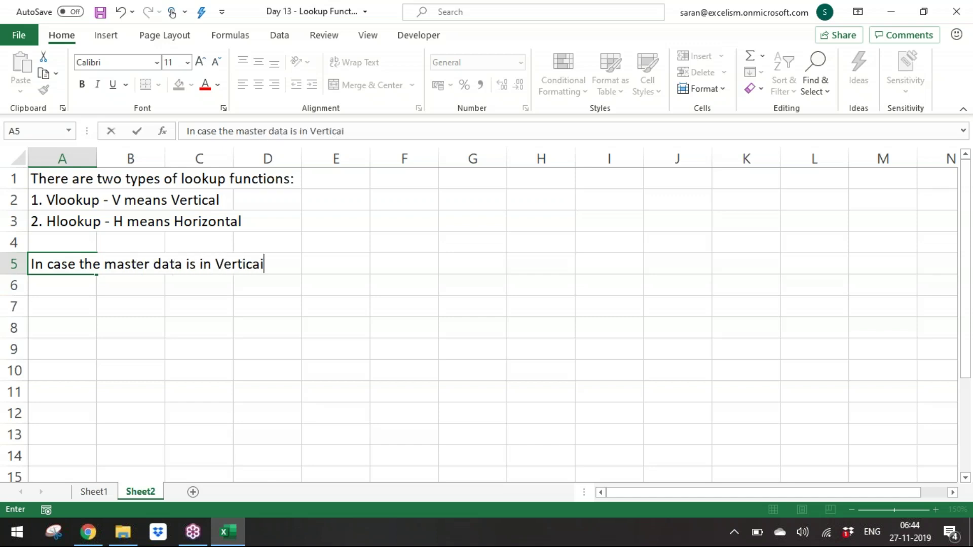
key(BackSpace)
text(l )
text(Order, then we)
text( user)
key(BackSpace)
text(VLOKK)
key(BackSpace)
key(BackSpace)
text(OK)
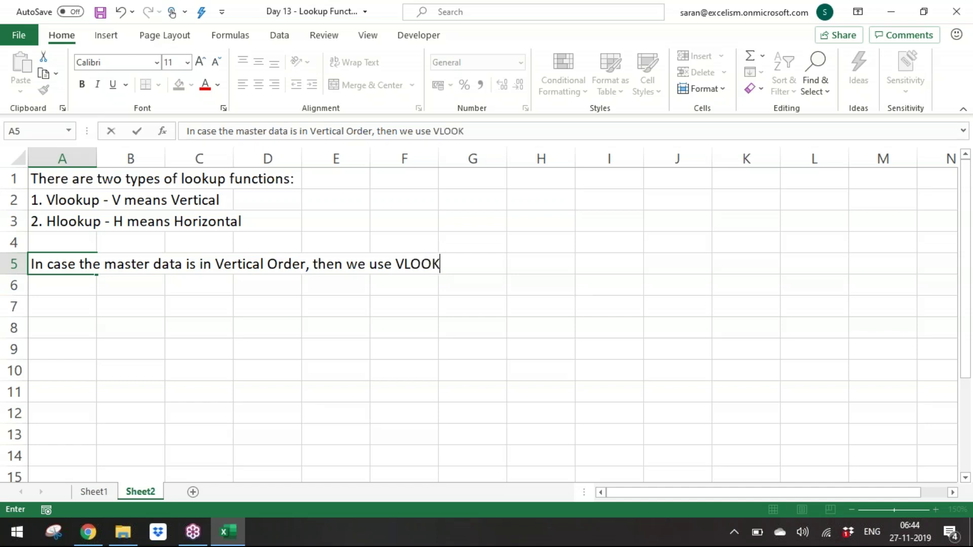
text(UP function)
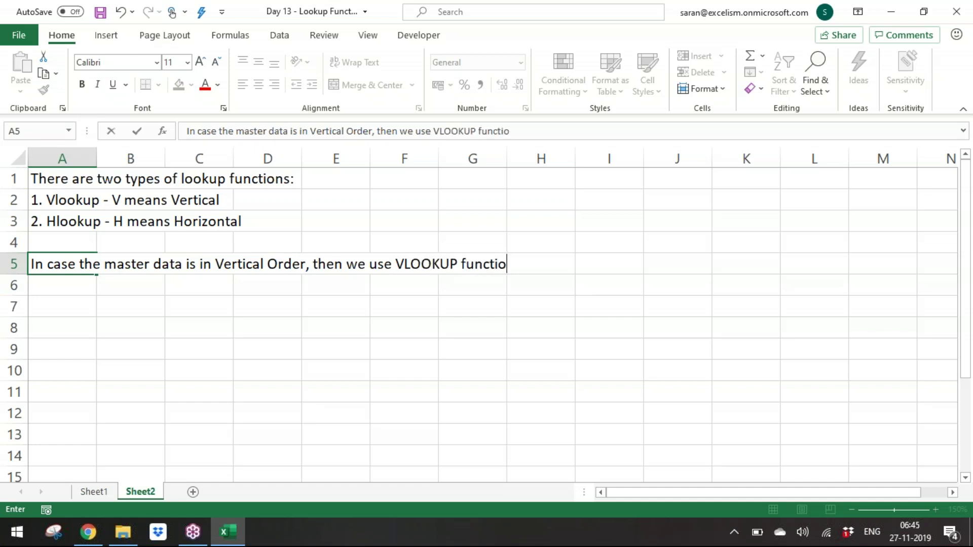
key(Return)
Step: Enter "In case the master data is in Horizontal Order, then we use HLOOKUP function" in cell A6
text(In case the )
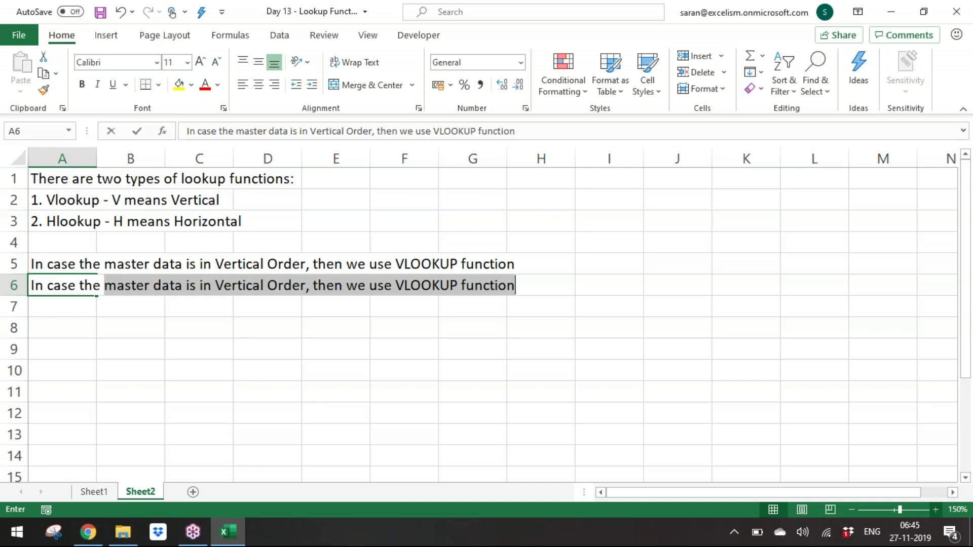
text(master data i)
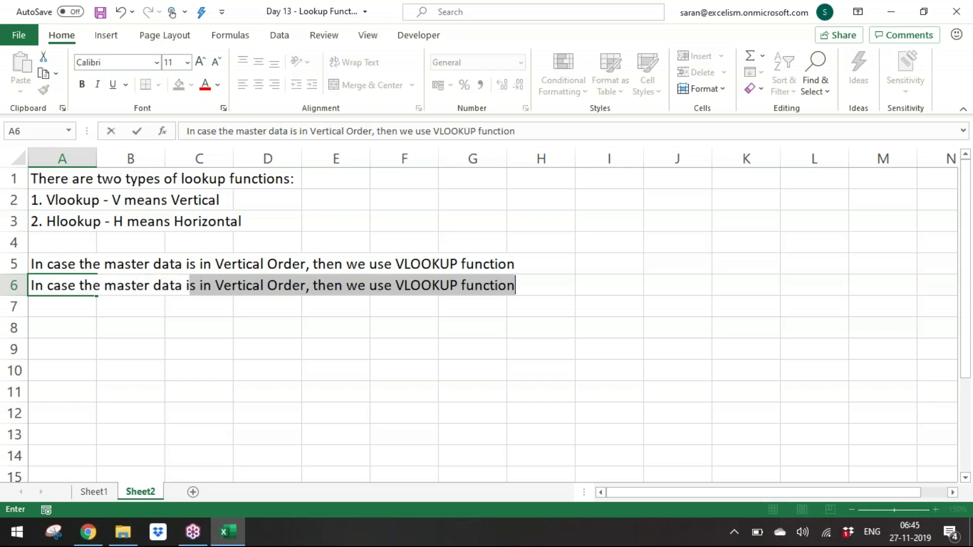
text(s in Horizon)
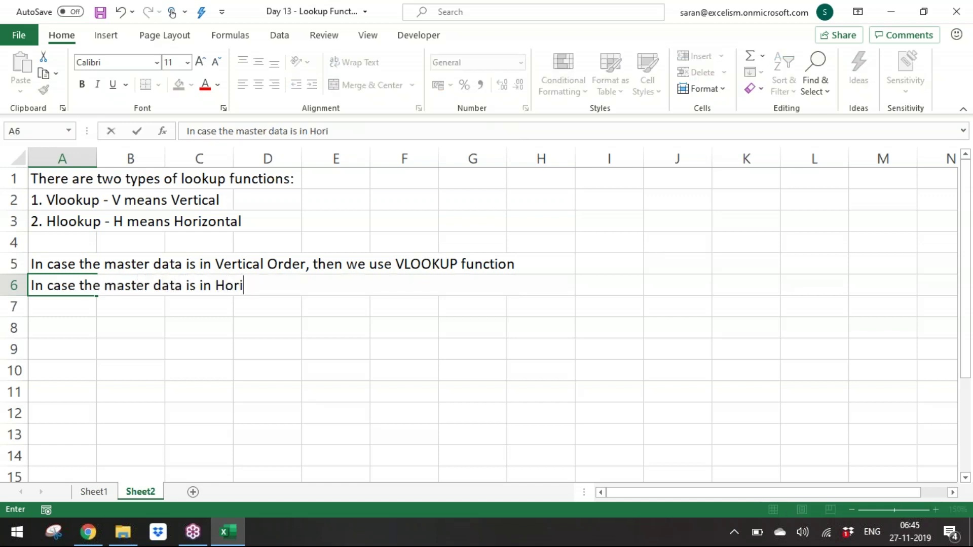
key(BackSpace)
key(BackSpace)
key(BackSpace)
text(zon)
key(BackSpace)
key(BackSpace)
key(BackSpace)
text(zontal Order,)
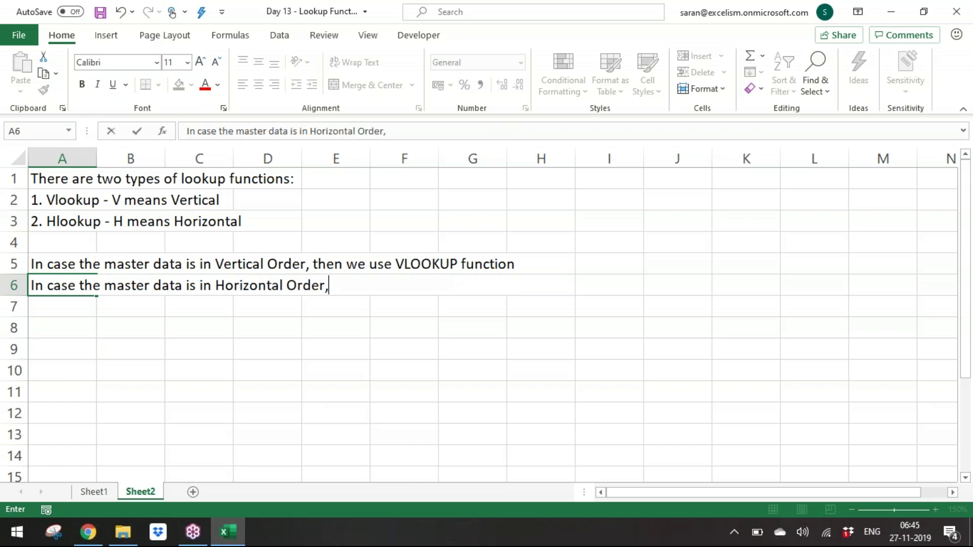
text( then we use)
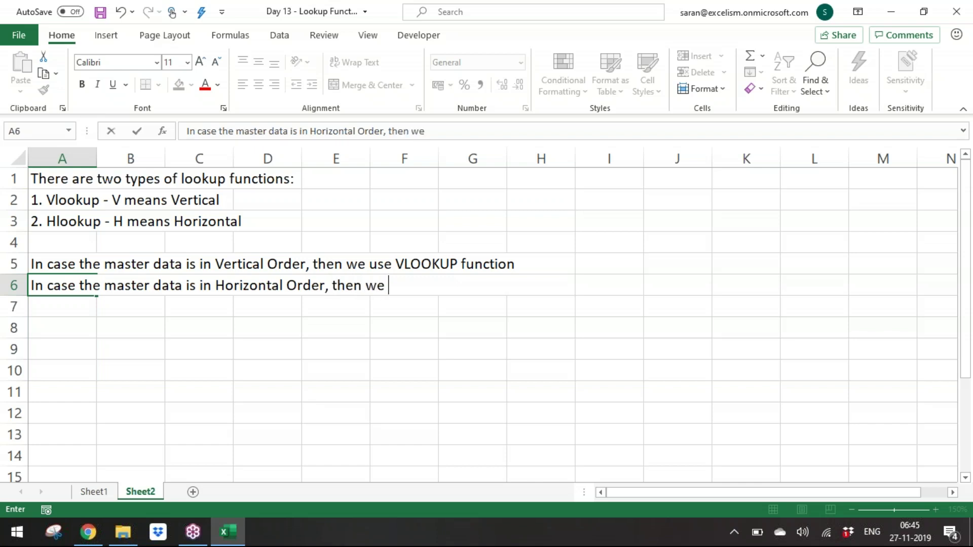
key(BackSpace)
text(HLOOK)
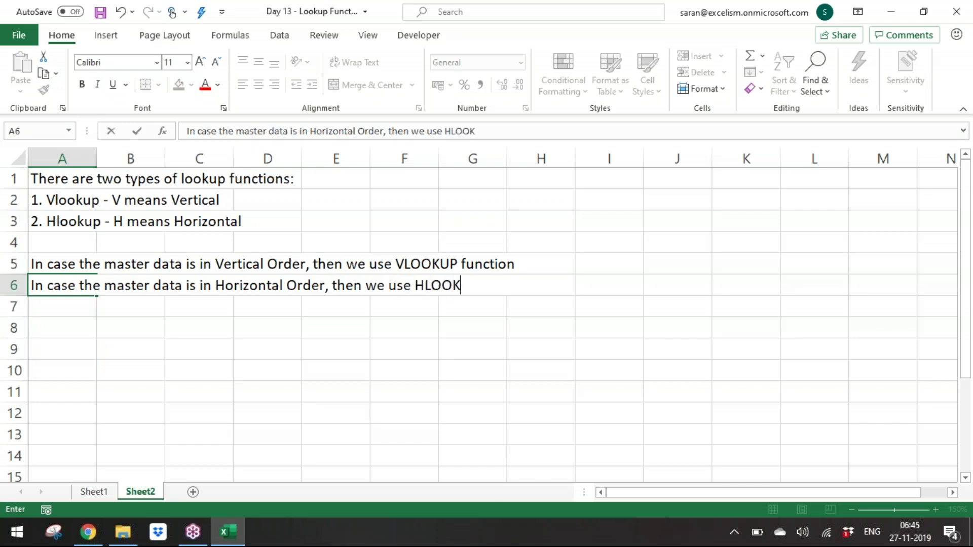
text(UP function)
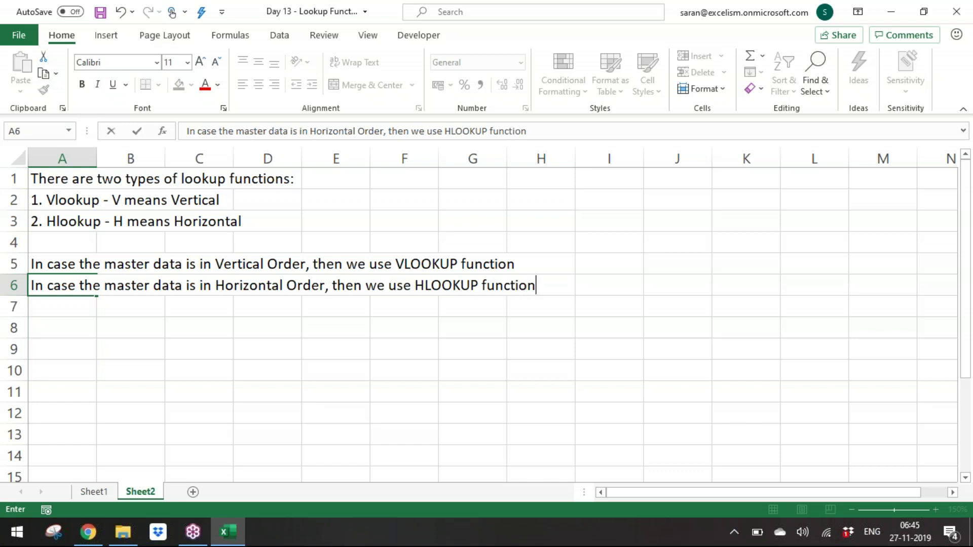
key(Return)
Step: Enter "XLOOKUP introduced in Sep'2019, which overcomes the limitations in VLOOKUP and HLOOKUP" in cell A8
key(Return)
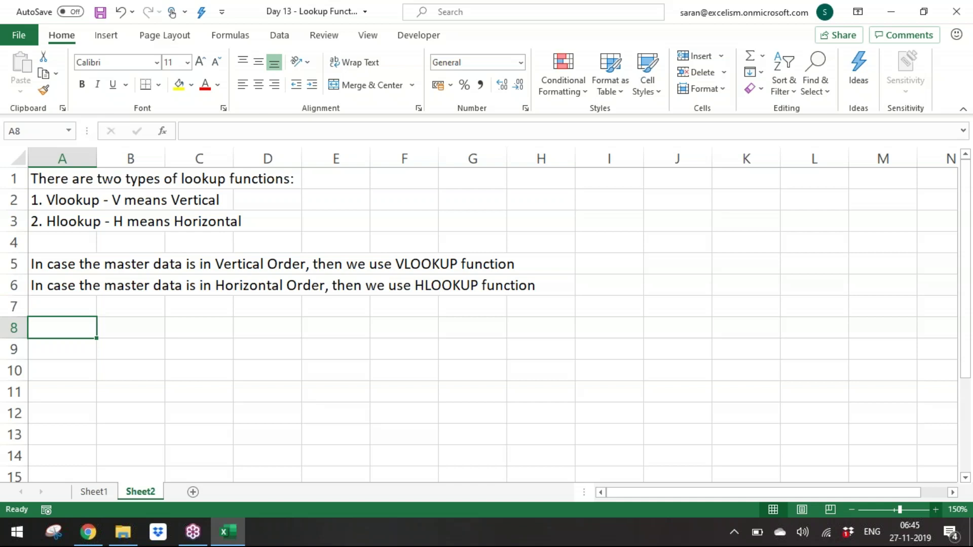
text(XLOOKUP)
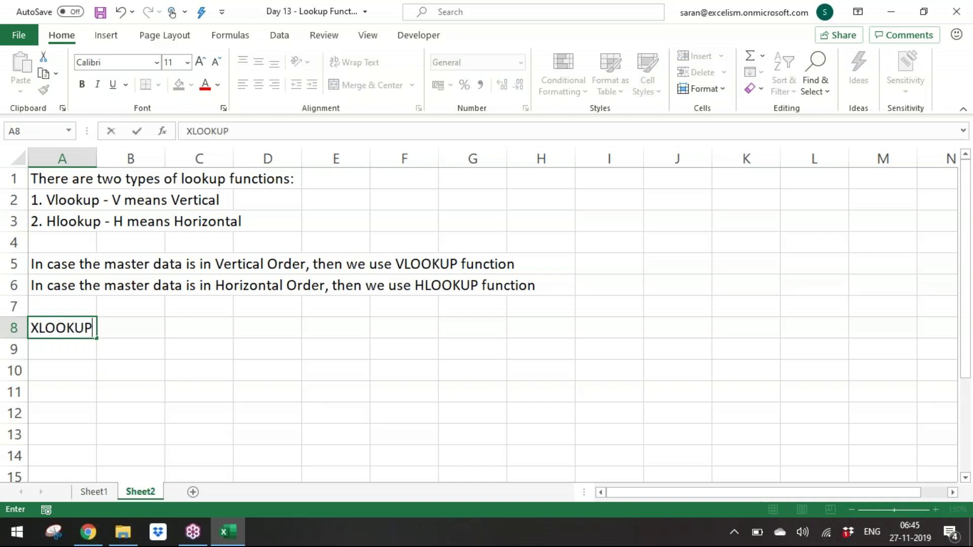
text( introducted)
key(BackSpace)
key(BackSpace)
key(BackSpace)
text(ed in )
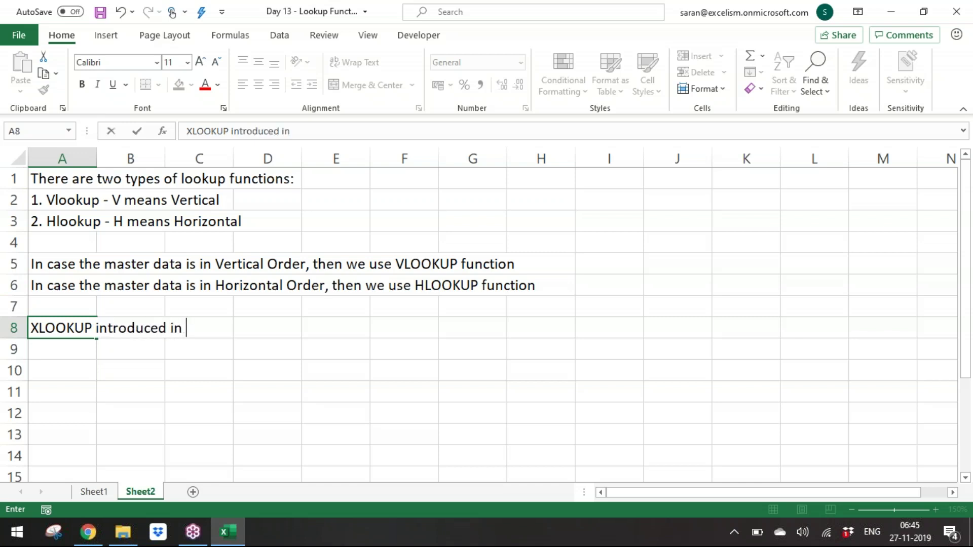
text(Sep'209)
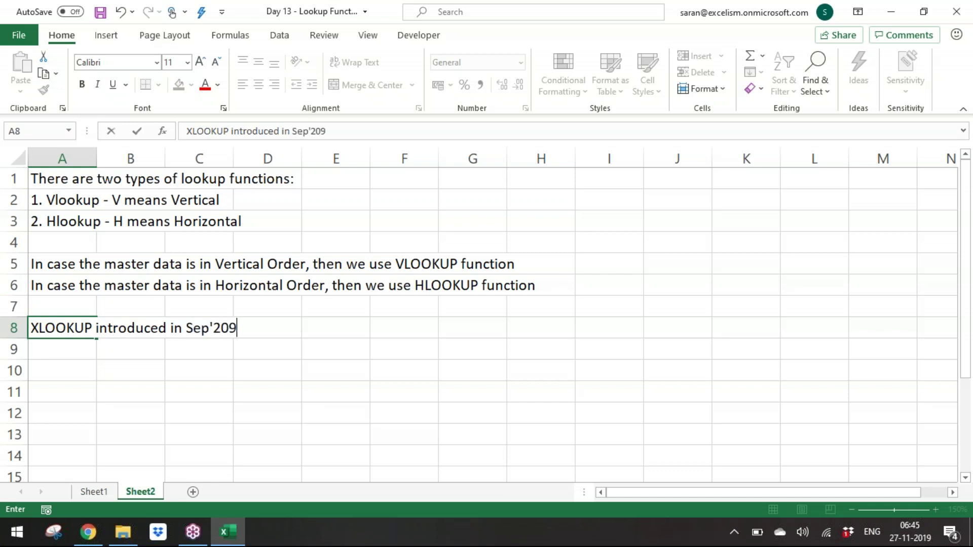
key(BackSpace)
text(19, which )
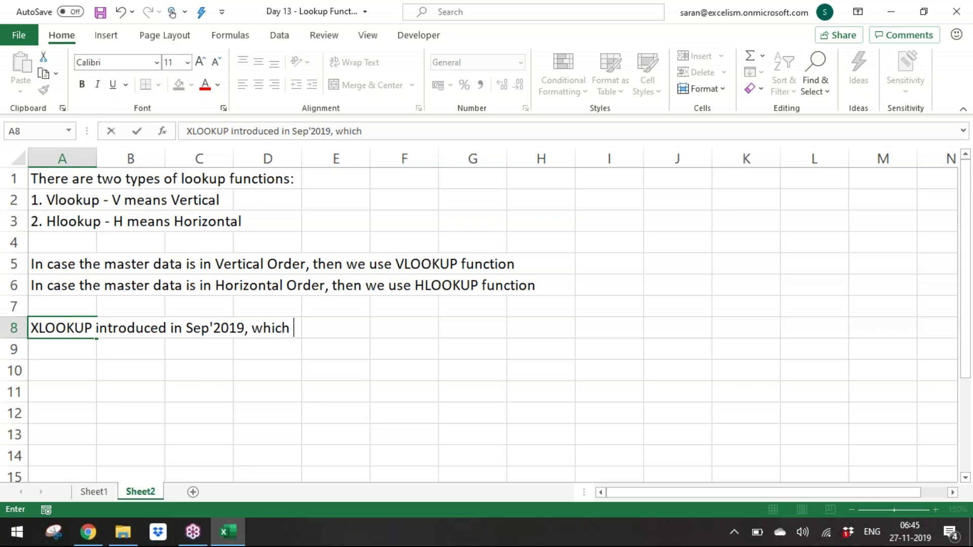
text(overcomes th)
text(e lim )
text(tati)
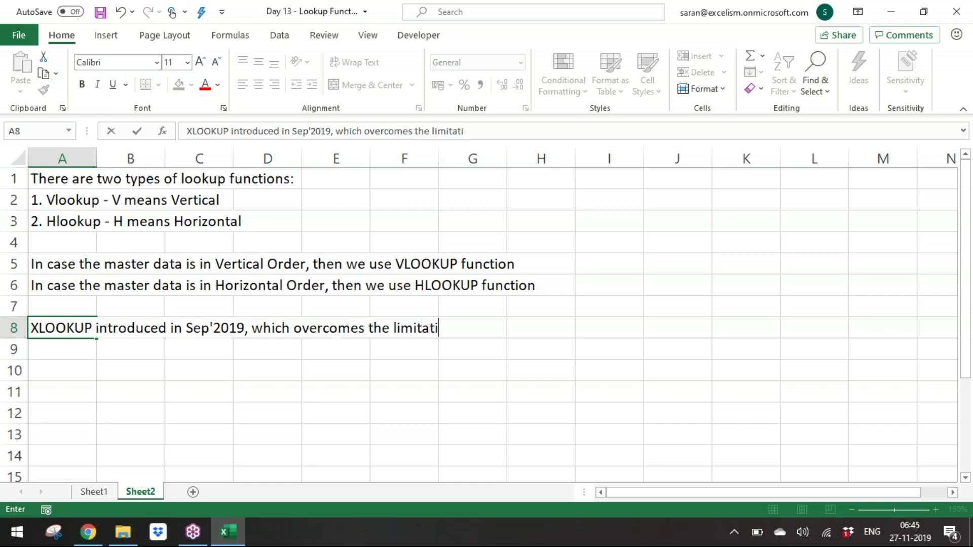
text(ons in VL)
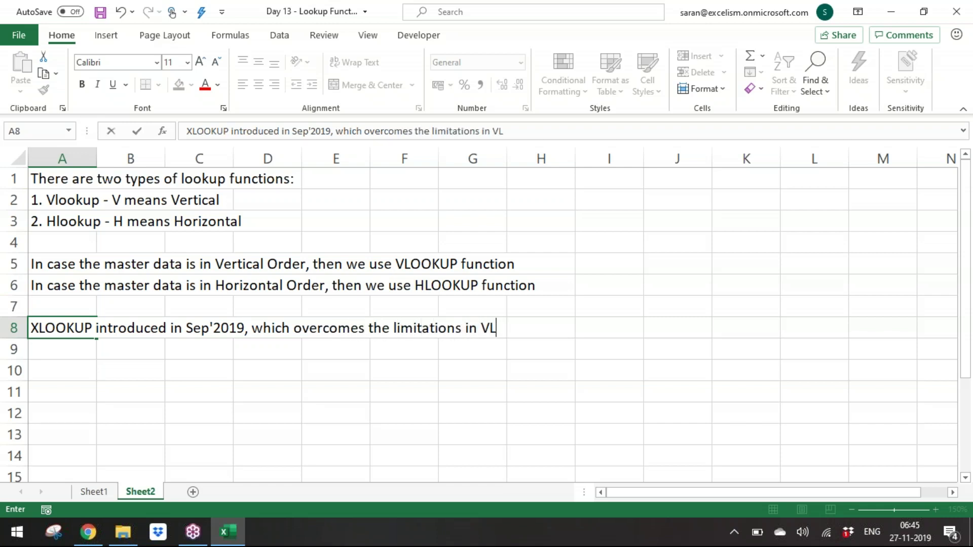
text(OOKUP and HLOO)
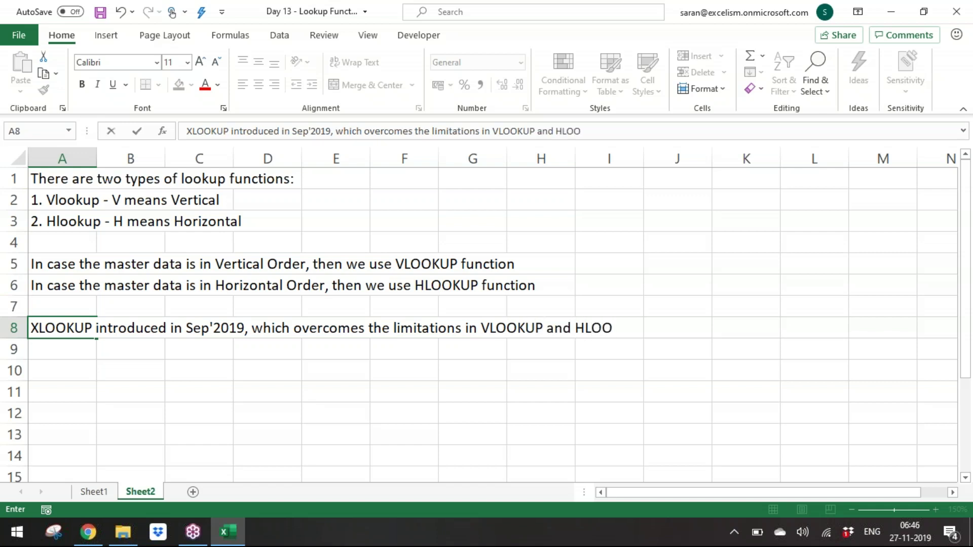
text(KUP)
key(Return)
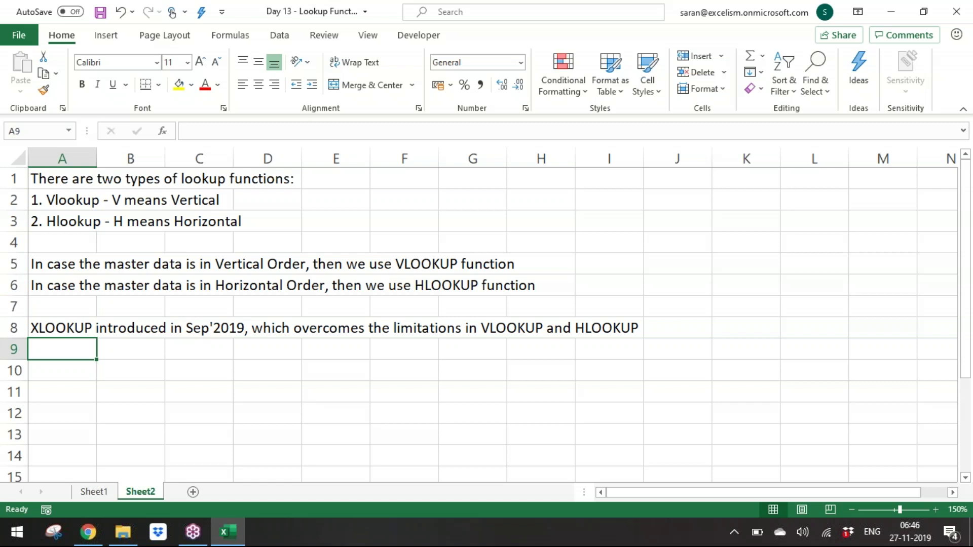
Step: Add the heading "VLOOKUP" in cell A10 and format it bold, italic and underlined
key(Down)
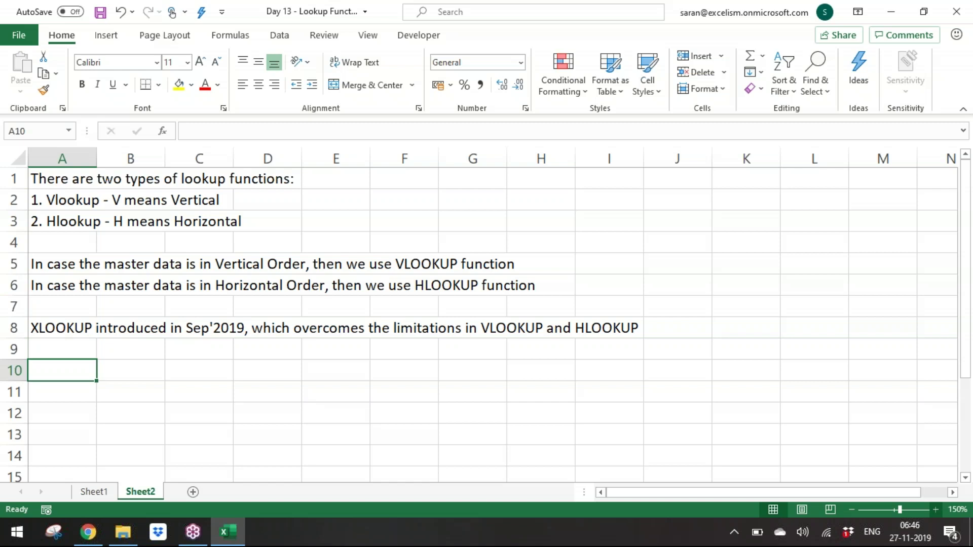
text(VLOOKUP)
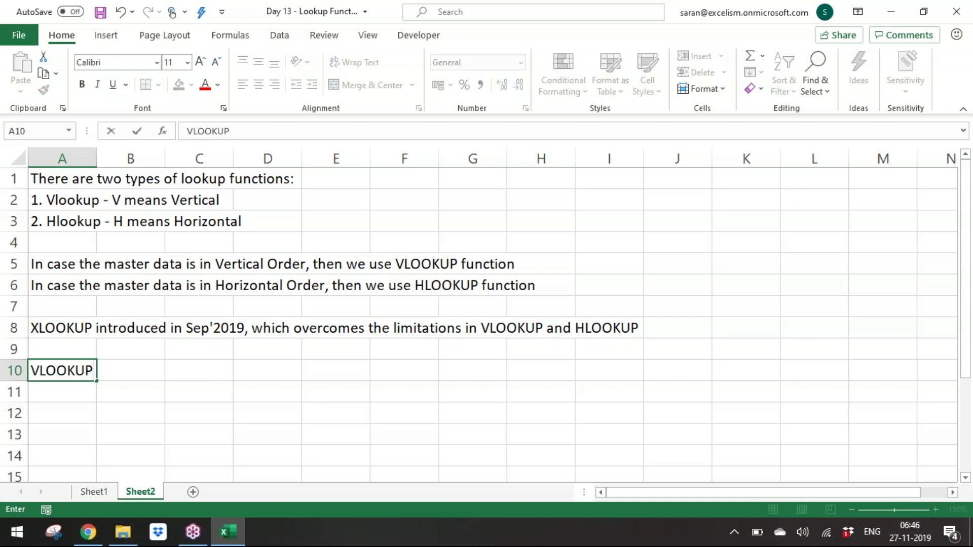
key(Return)
key(Up)
key(ctrl+b)
key(ctrl+i)
key(ctrl+u)
Step: Enter "Looks for VALUE" in cell A11 beneath the VLOOKUP heading and reselect that cell
key(Down)
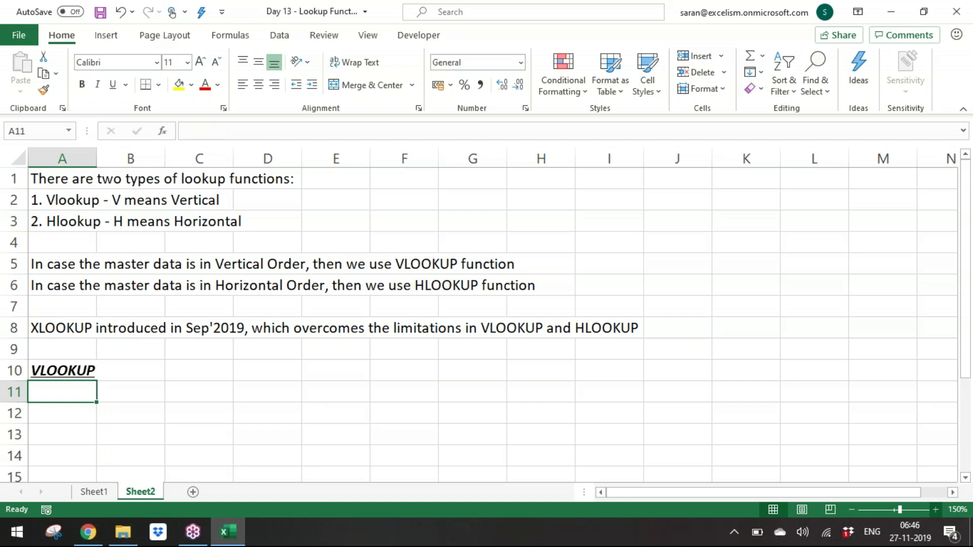
text(Looks for Val)
key(BackSpace)
key(BackSpace)
text(ALUE)
key(Return)
click(62, 391)
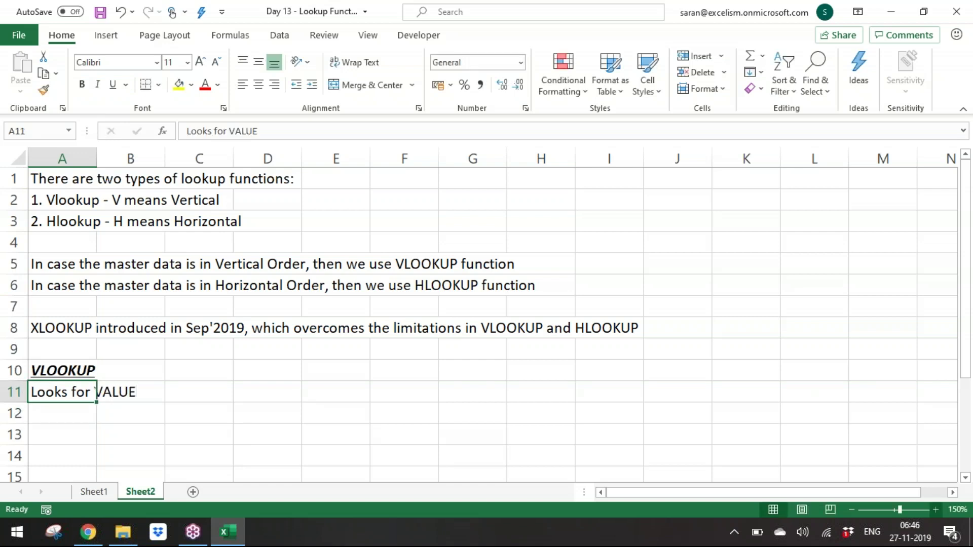
Step: Make only the word VALUE bold within the text of cell A11
key(F2)
key(ctrl+shift+Left)
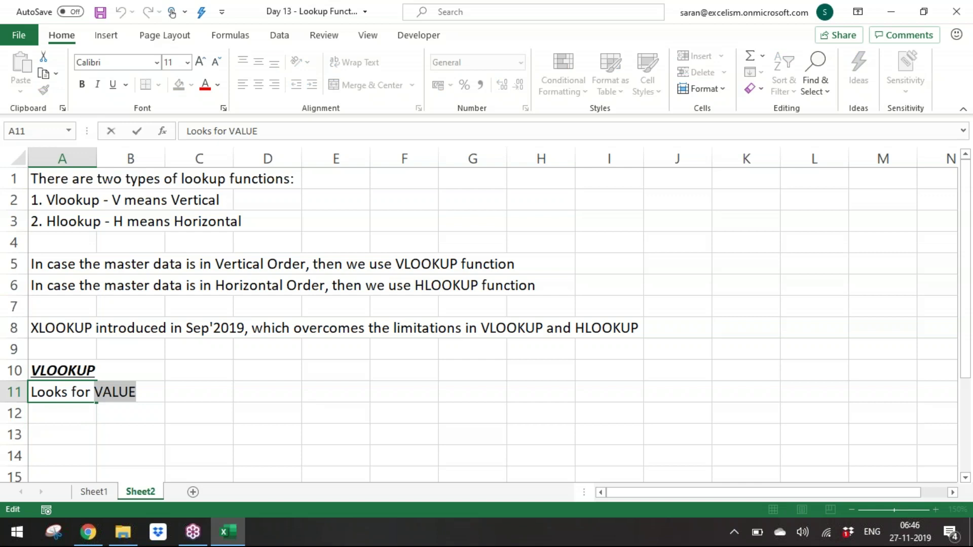
key(ctrl+b)
key(Return)
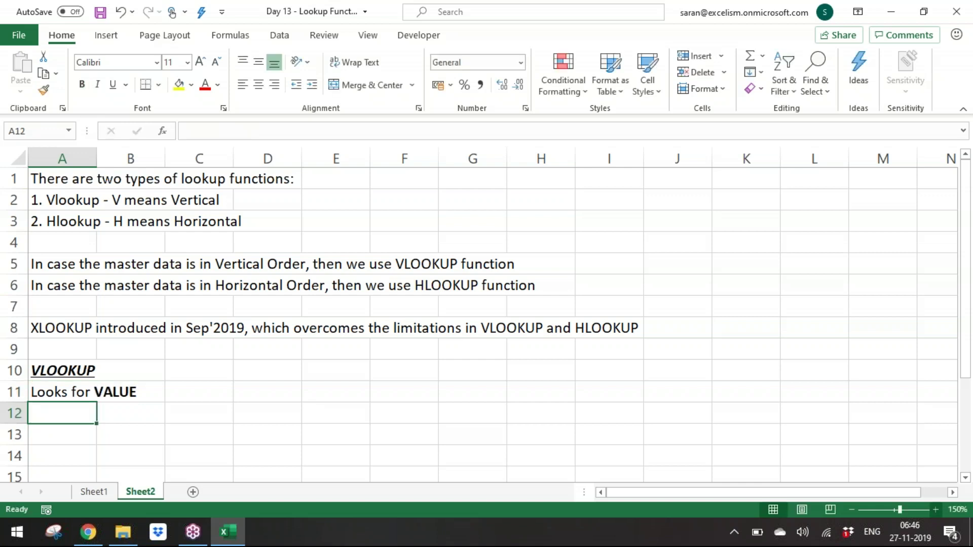
Step: Enter "In the left most column of the TABLE" in cell A12 and reselect that cell
text(In th)
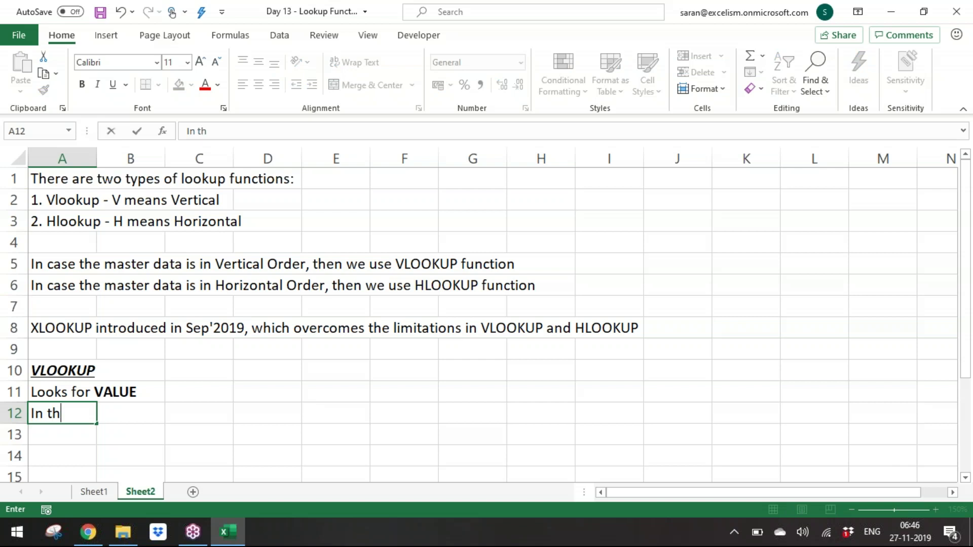
text(e lest)
key(BackSpace)
key(BackSpace)
text(ft most colum)
key(BackSpace)
text(umn oft)
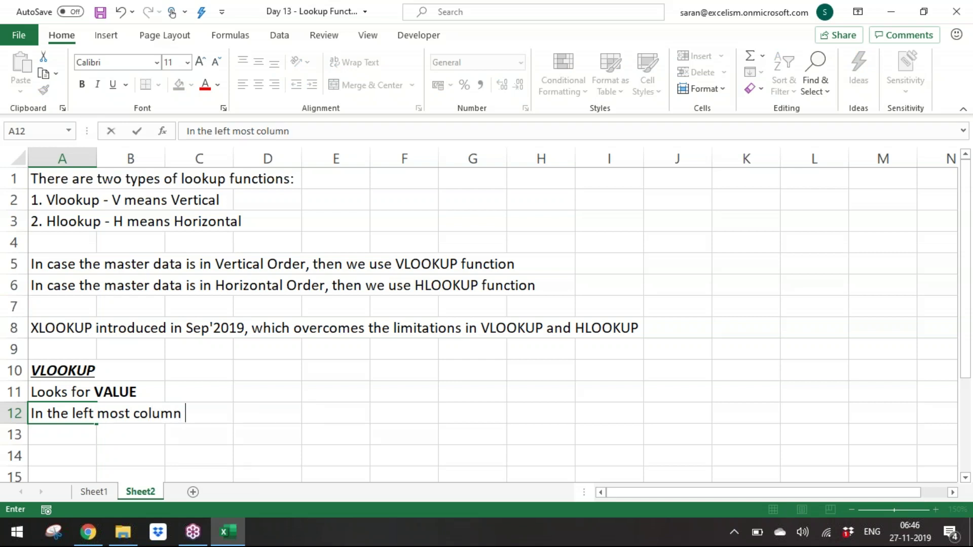
key(BackSpace)
key(BackSpace)
text(the Ta)
key(BackSpace)
key(BackSpace)
text(TABLE)
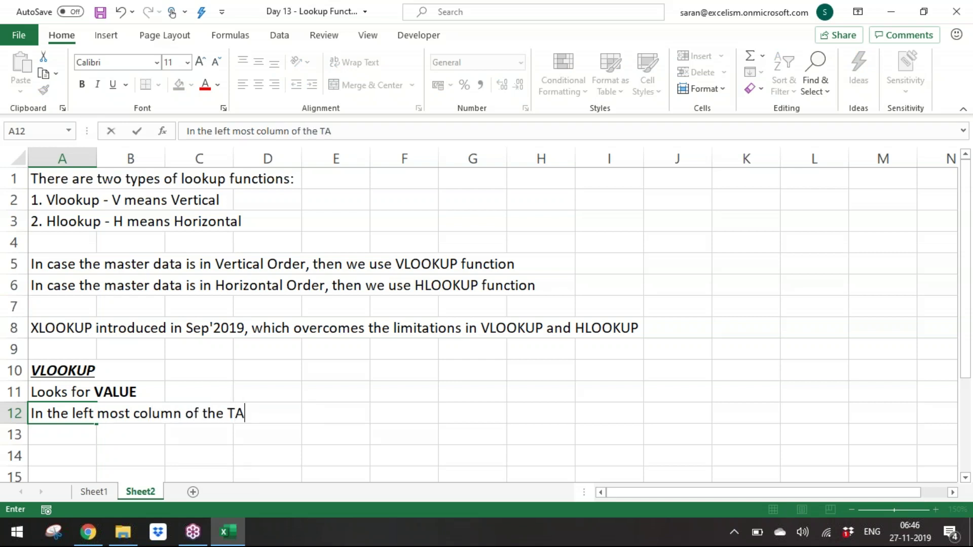
key(Return)
key(Up)
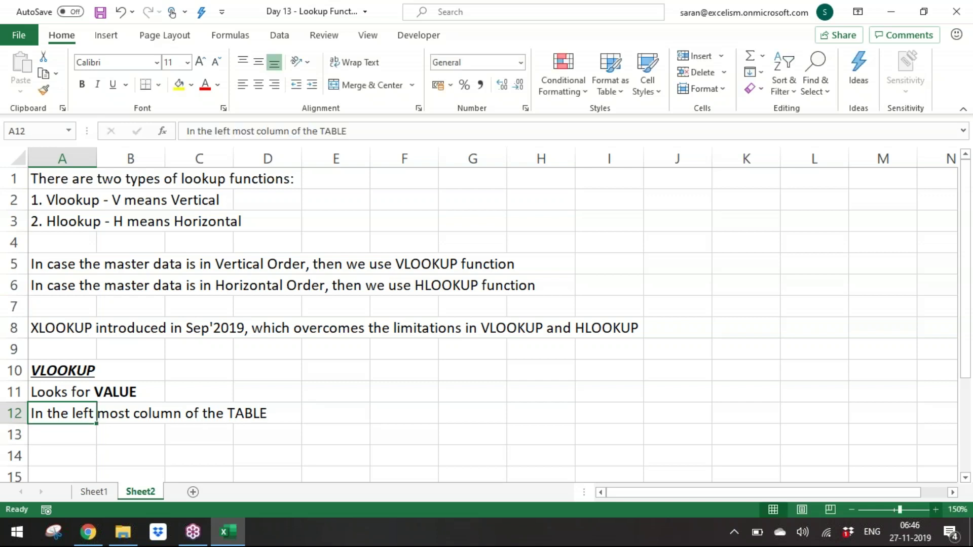
Step: Make only the word TABLE bold within the text of cell A12
key(F2)
key(ctrl+shift+Left)
key(ctrl+b)
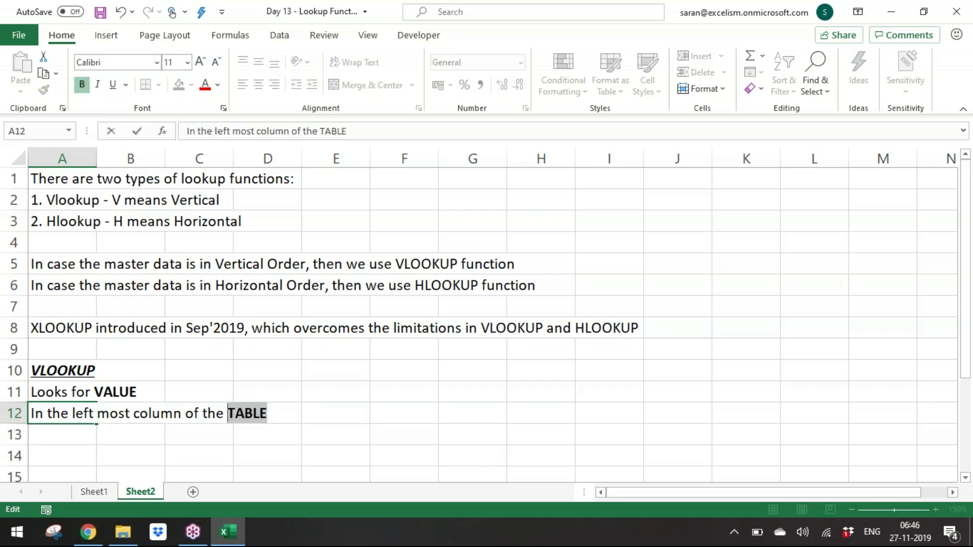
key(Return)
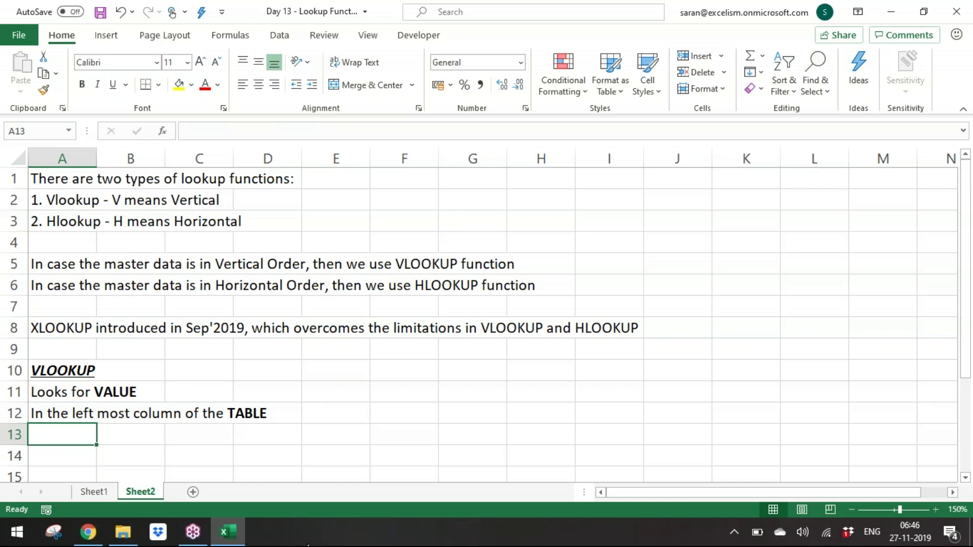
Step: Enter the header "Prod_Id" in cell E1 of Sheet1
click(100, 496)
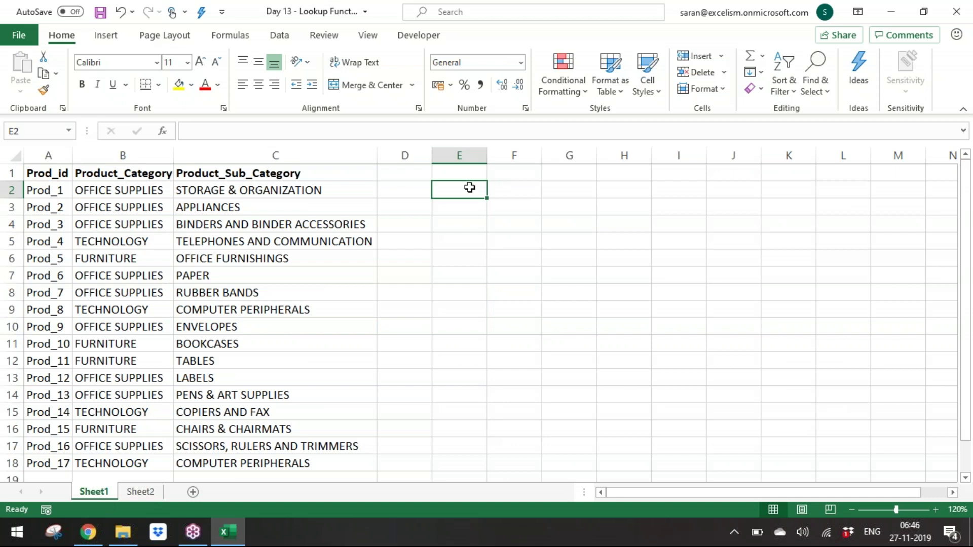
click(458, 174)
text(Prod)
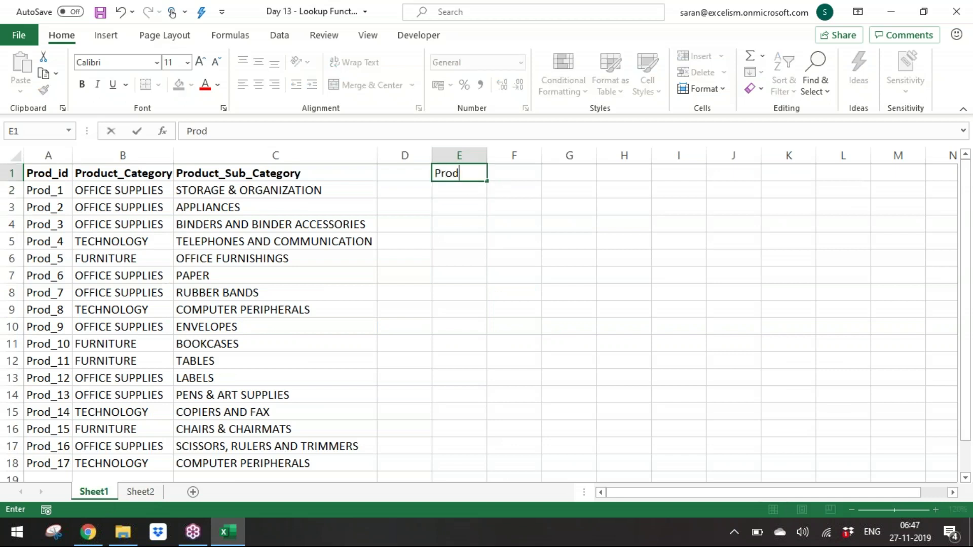
text(_I)
key(Return)
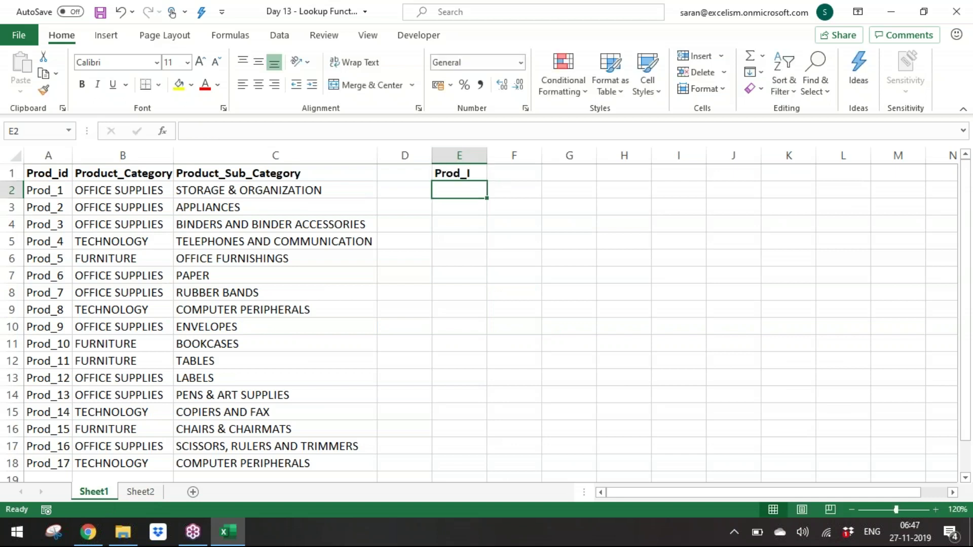
key(Up)
key(F2)
text(sd)
key(Return)
key(Up)
key(F2)
key(BackSpace)
key(BackSpace)
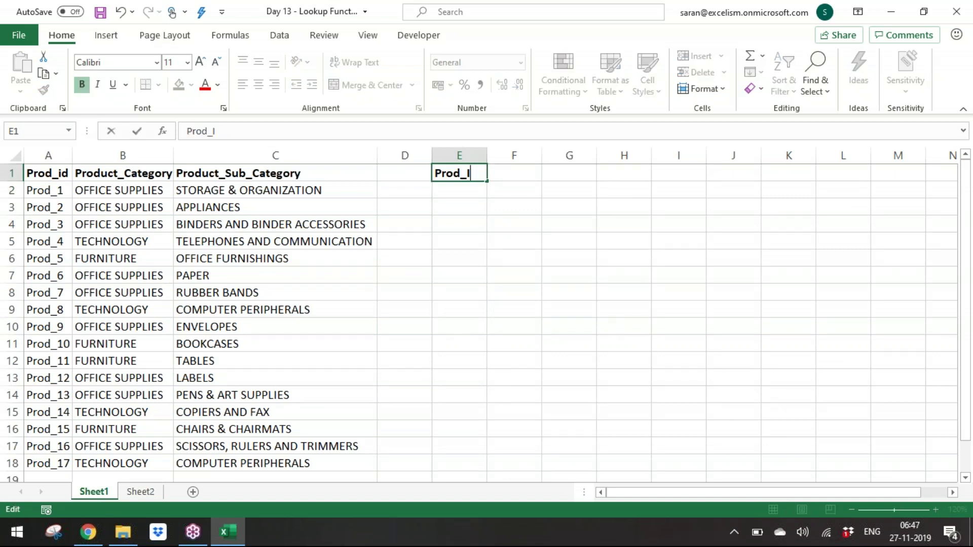
text(d)
key(Return)
Step: Copy the Product_Sub_Category header from cell C1 into cell F1, keeping the original header intact
key(Up)
key(Left)
key(Left)
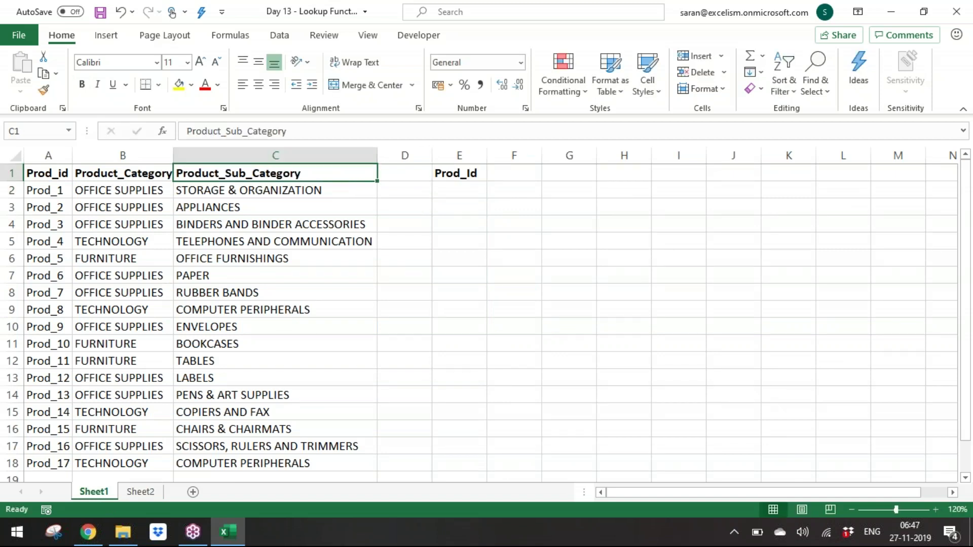
text(c)
key(Right)
key(Right)
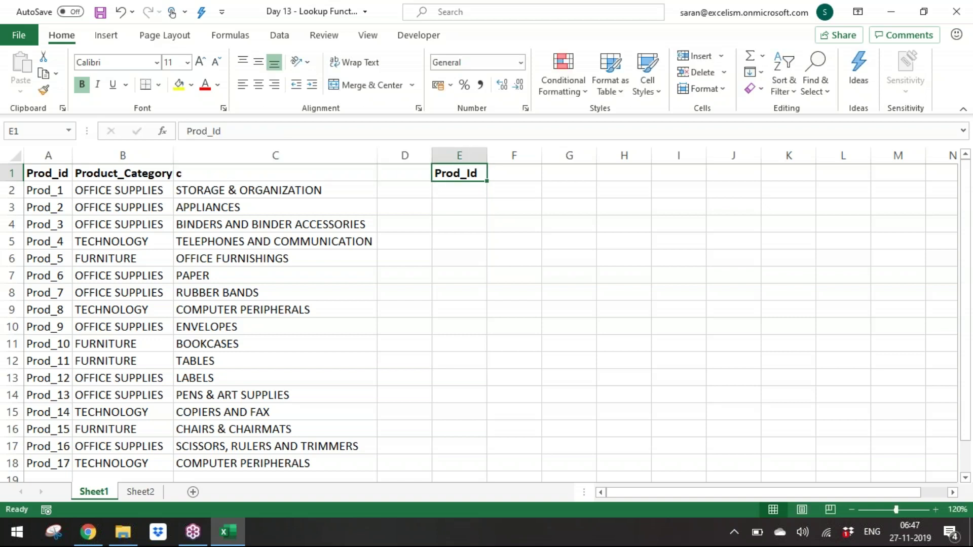
key(ctrl+z)
key(ctrl+c)
key(Right)
key(Right)
key(Right)
key(ctrl+v)
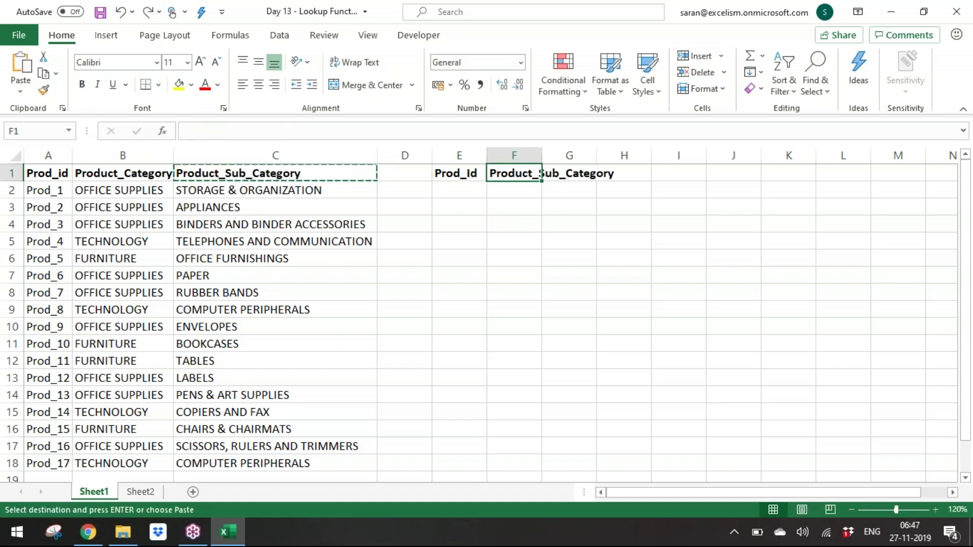
Step: Copy the Product_Category header from cell B1 into cell G1
key(Left)
key(Left)
key(Left)
key(Left)
key(ctrl+c)
key(Right)
key(Right)
key(Right)
key(Right)
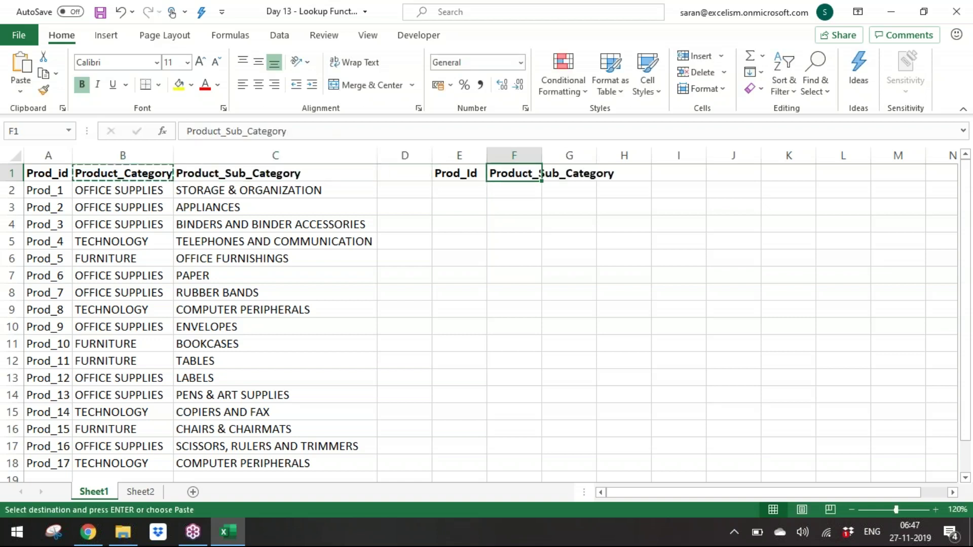
key(Right)
key(Return)
Step: Autofit the width of column F to its Product_Sub_Category header
key(Left)
key(alt+h)
key(o)
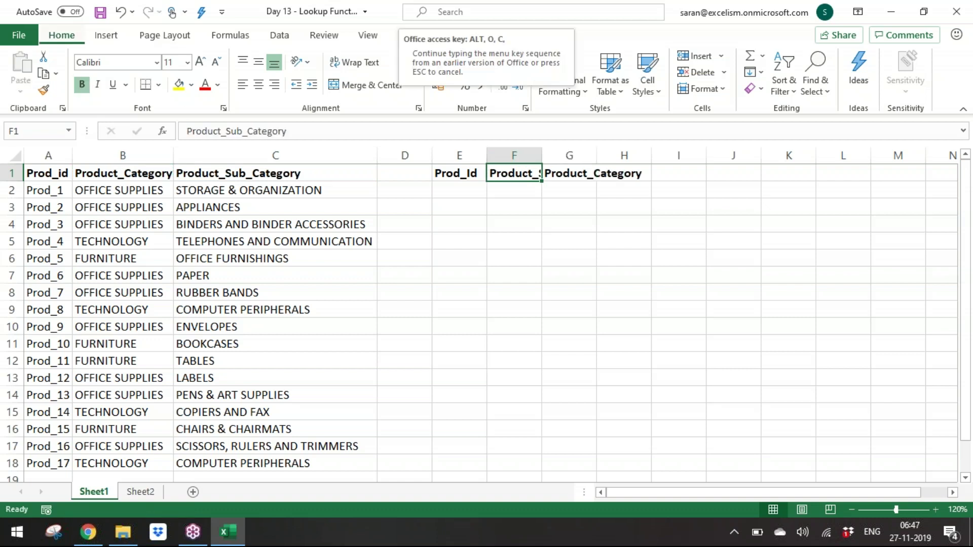
key(i)
Step: Select the whole product table A1:C18 and name the range Vtable
key(Left)
key(Left)
key(Left)
key(Left)
key(Left)
key(ctrl+a)
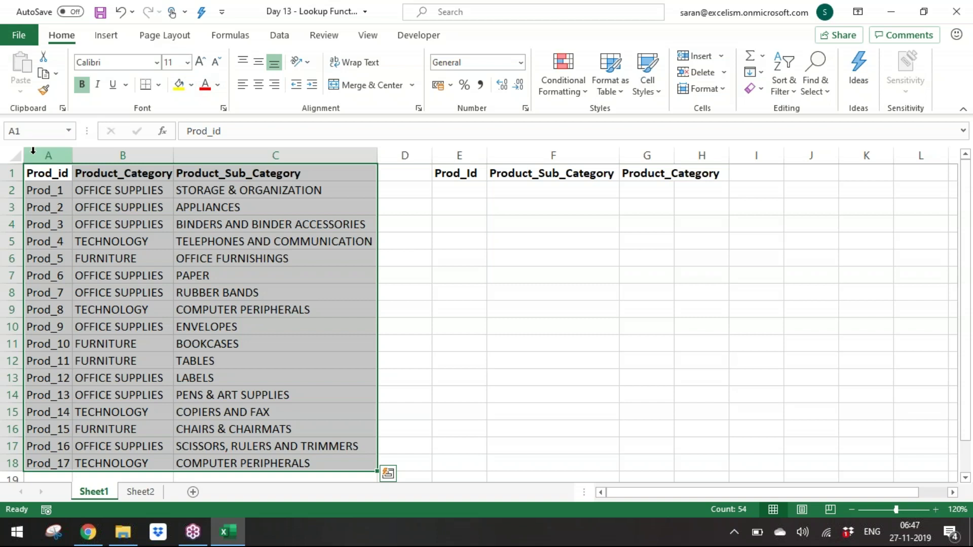
click(36, 131)
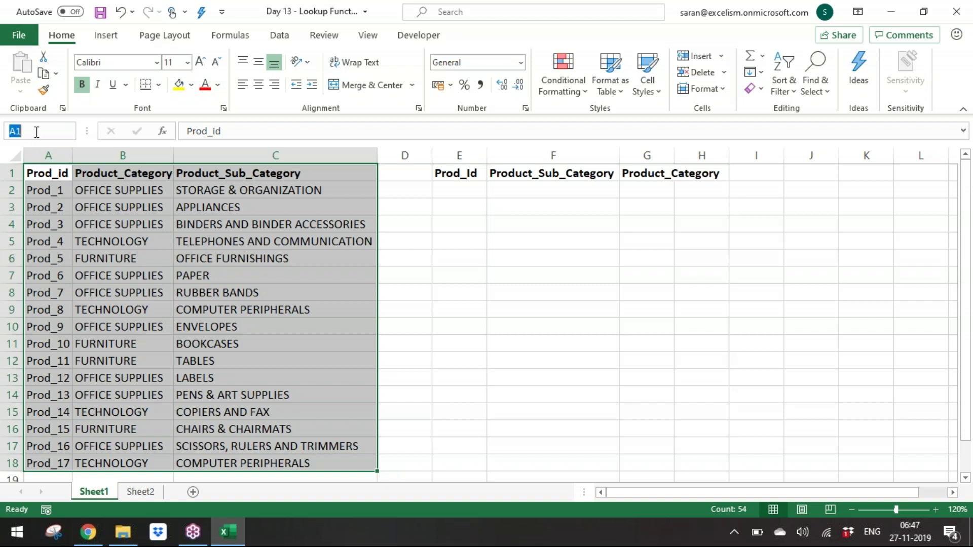
text(Vtable)
key(Return)
Step: Copy the product id Prod_6 from cell A7 into cell E2 under the Prod_Id header
click(475, 198)
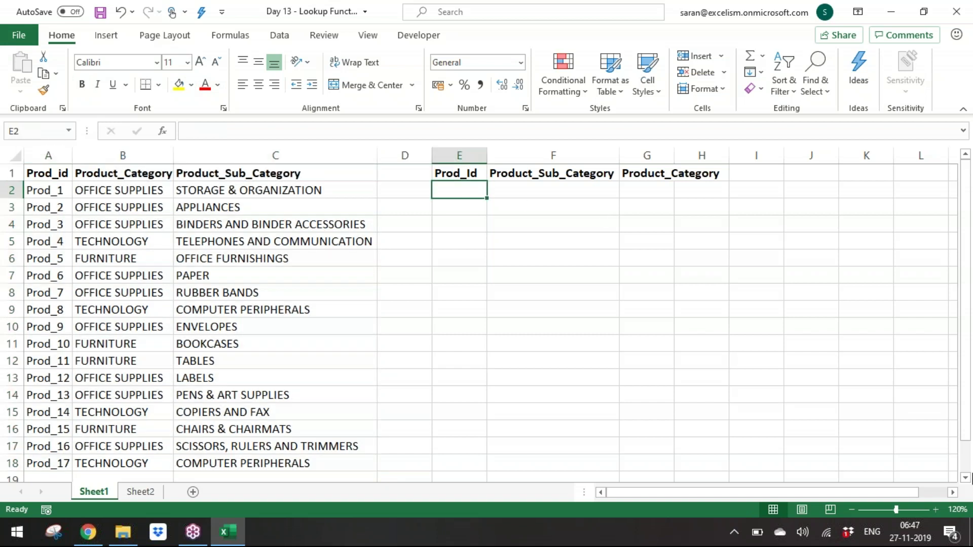
key(Left)
key(Left)
key(Left)
key(Left)
key(Down)
key(Down)
key(Down)
key(Down)
key(Down)
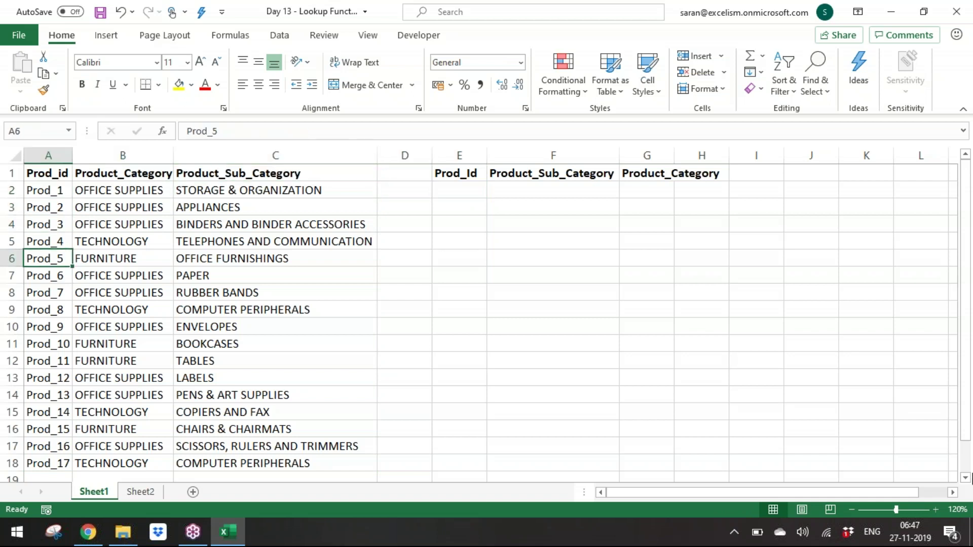
key(ctrl+c)
key(Right)
key(Right)
key(Right)
key(Right)
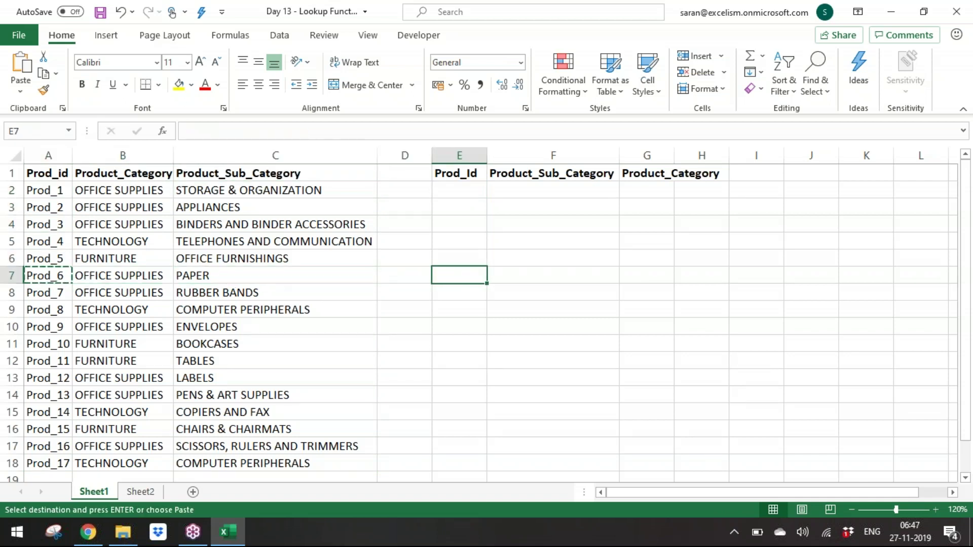
key(Up)
key(Up)
key(Up)
key(Up)
key(Up)
key(Up)
key(Down)
key(Return)
Step: Copy the product id Prod_11 from cell A12 into cell E3
key(Down)
key(Down)
key(Down)
key(Down)
key(Down)
key(Down)
key(Down)
key(Down)
key(Down)
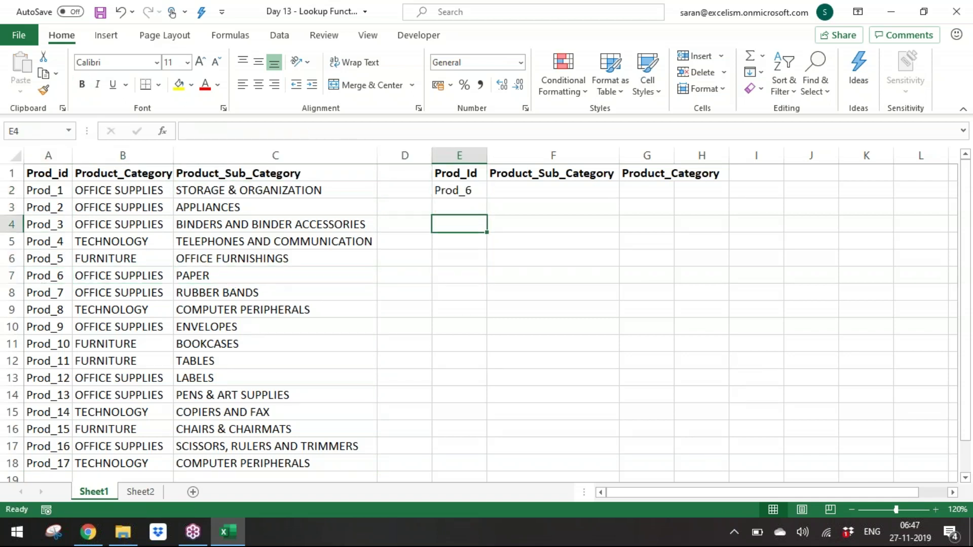
key(Left)
key(Left)
key(Left)
key(Left)
key(ctrl+c)
key(Right)
key(Right)
key(Right)
key(Right)
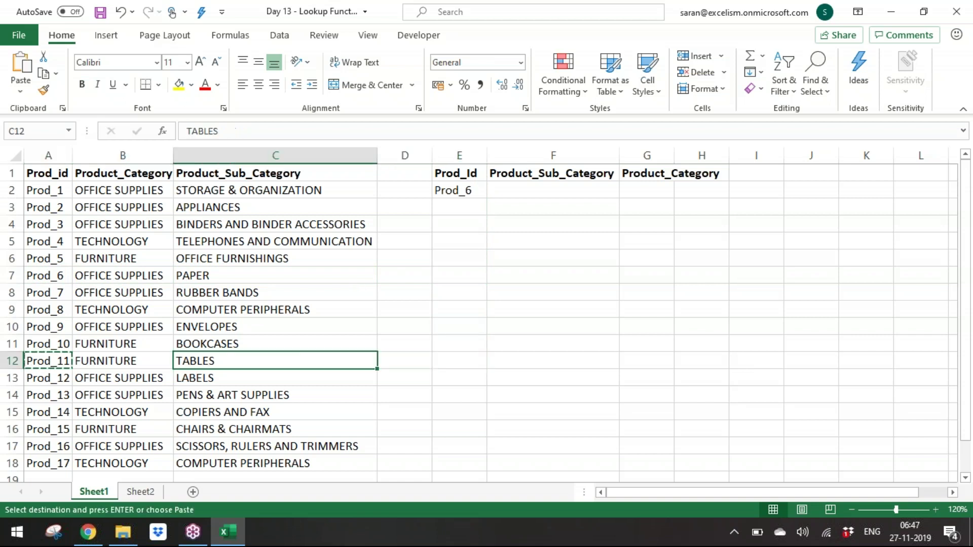
key(Up)
key(Up)
key(Up)
key(Up)
key(Up)
key(Up)
key(Up)
key(Up)
key(Up)
key(Up)
key(Down)
key(Return)
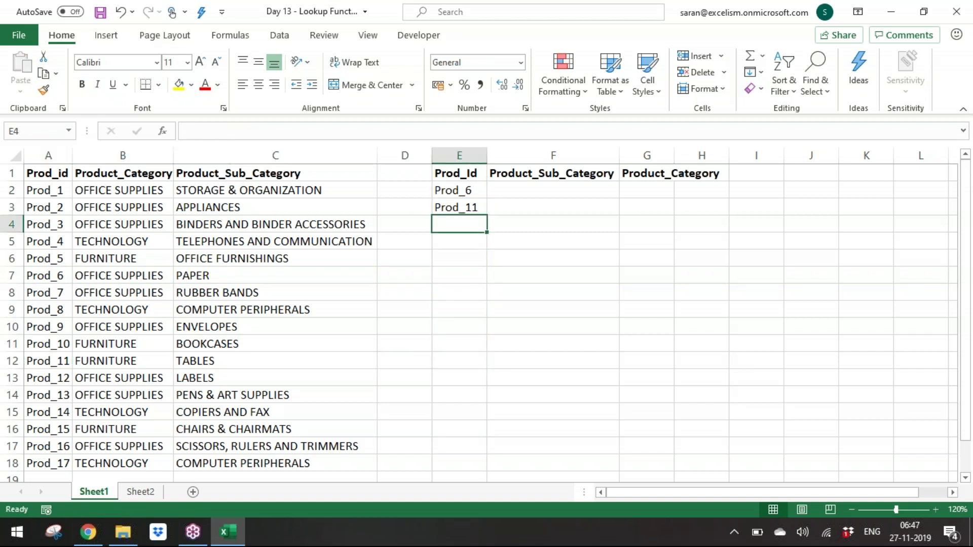
Step: Copy the product id Prod_2 from cell A3 into cell E4
key(Down)
key(Left)
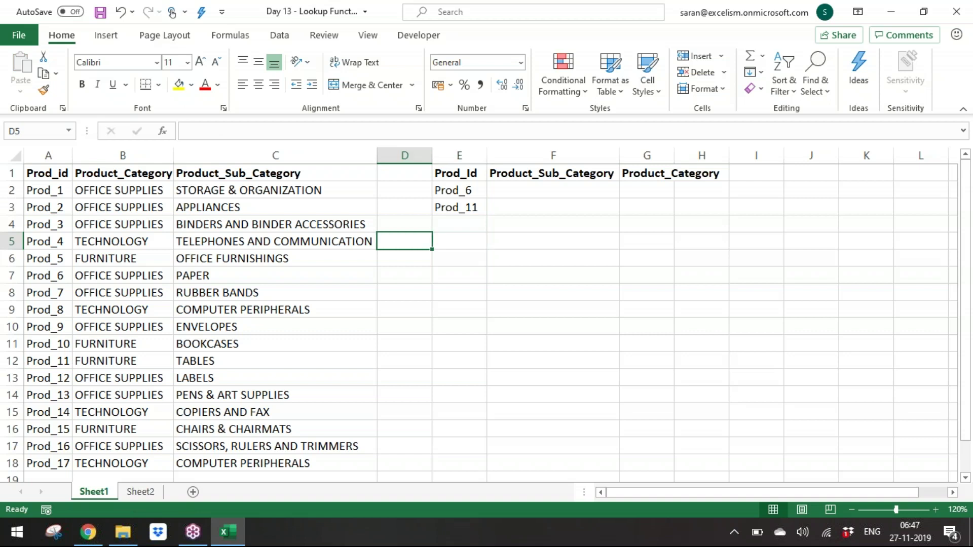
key(Left)
key(Left)
key(Left)
key(Up)
key(Up)
key(ctrl+c)
key(Right)
key(Right)
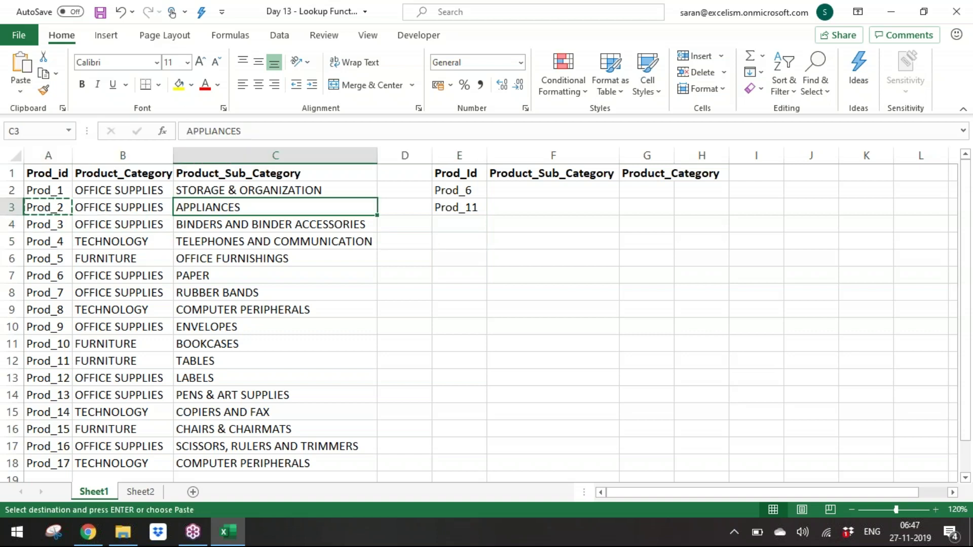
key(Right)
key(Right)
key(Down)
key(Return)
Step: Copy the product id Prod_13 from cell A14 into cell E5 of the Prod_Id list
key(Down)
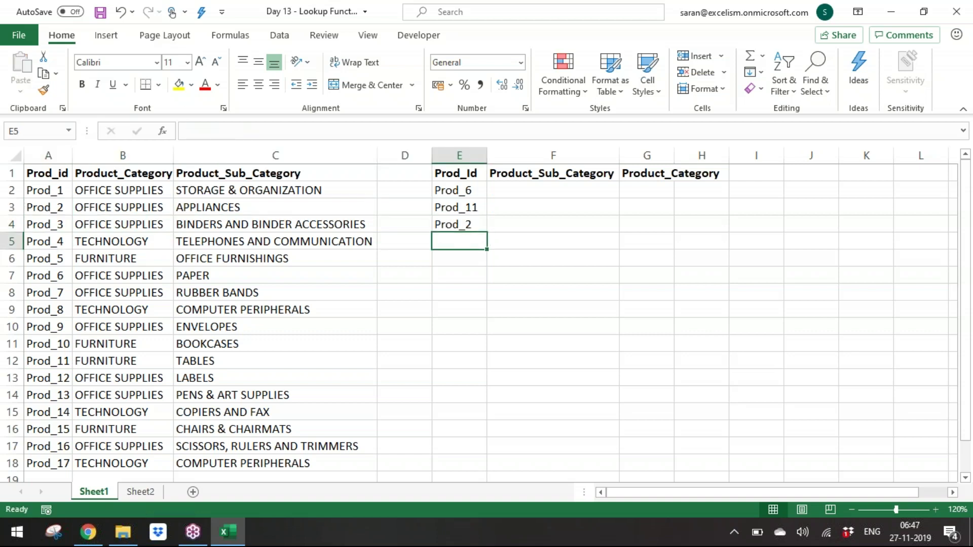
key(Down)
key(Down)
key(Down)
key(Down)
key(Down)
key(Down)
key(Down)
key(Down)
key(Down)
key(Left)
key(Left)
key(Left)
key(Left)
key(ctrl+c)
key(Right)
key(Right)
key(Right)
key(Right)
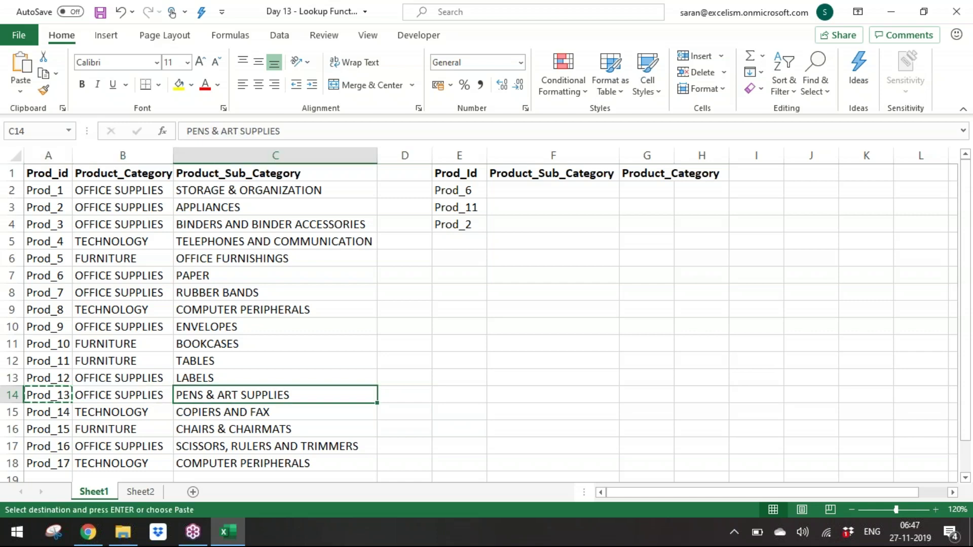
key(ctrl+Up)
key(Down)
key(Return)
Step: Copy the last product id, Prod_17, from cell A18 into cell E6
key(Left)
key(Left)
key(Left)
key(Left)
key(ctrl+Down)
key(ctrl+Down)
key(ctrl+Up)
key(ctrl+c)
key(Right)
key(ctrl+Up)
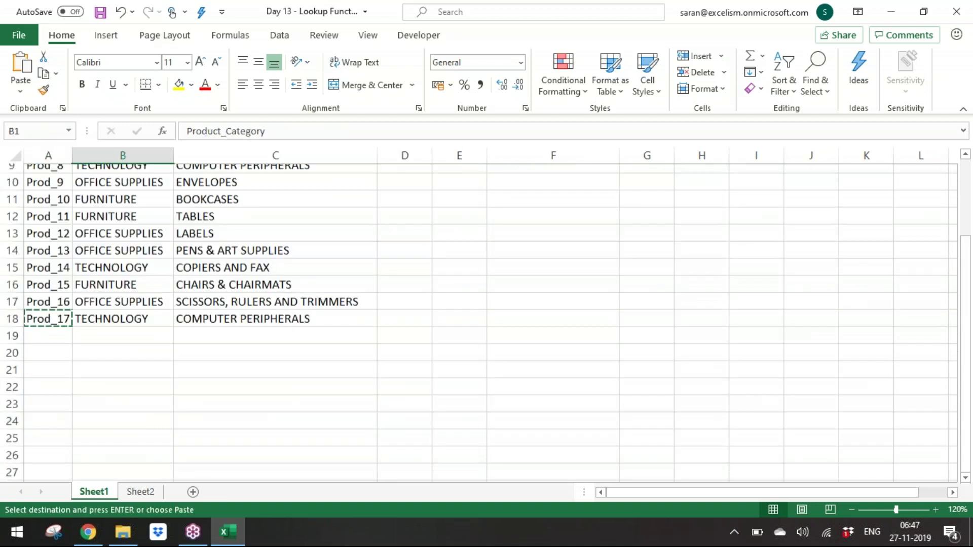
key(Down)
key(Down)
key(Down)
key(Right)
key(Right)
key(Right)
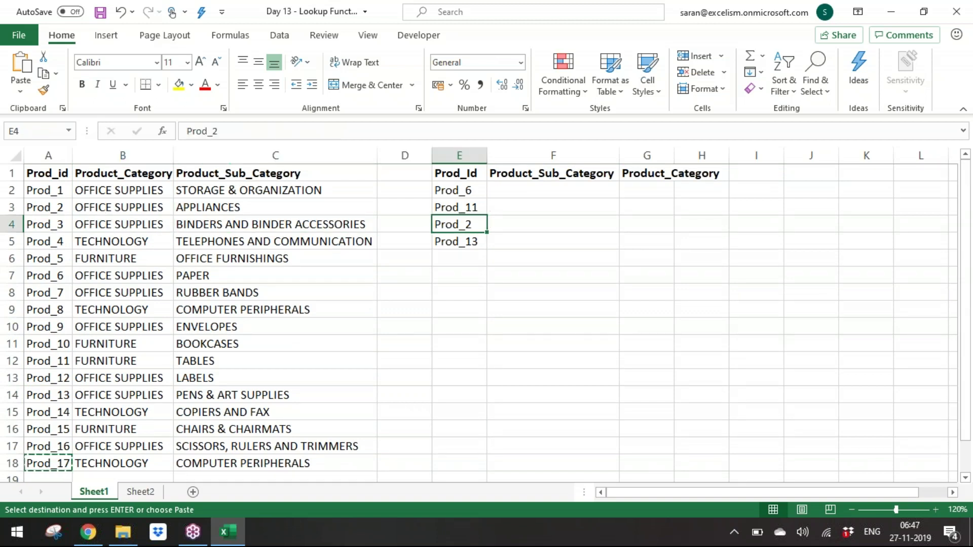
key(Down)
key(Down)
key(Return)
Step: Change the product id in cell E4 to Prod_20
key(Up)
key(Up)
key(F2)
text(0)
key(Return)
Step: Copy the product id from cell E4 into cell E7 and change the copy to Prod_2
key(Up)
key(ctrl+c)
key(Down)
key(Down)
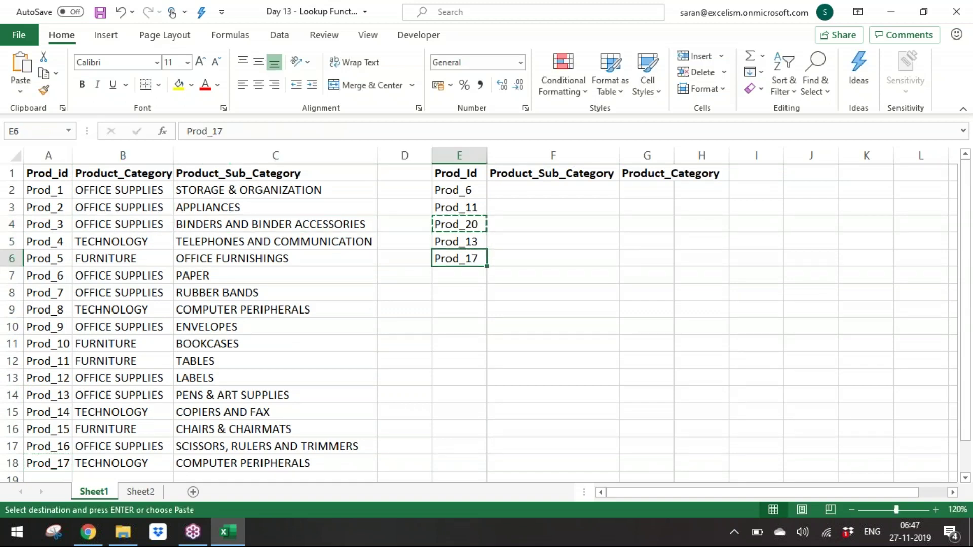
key(Down)
key(Return)
key(F2)
text(=)
key(BackSpace)
key(BackSpace)
key(Return)
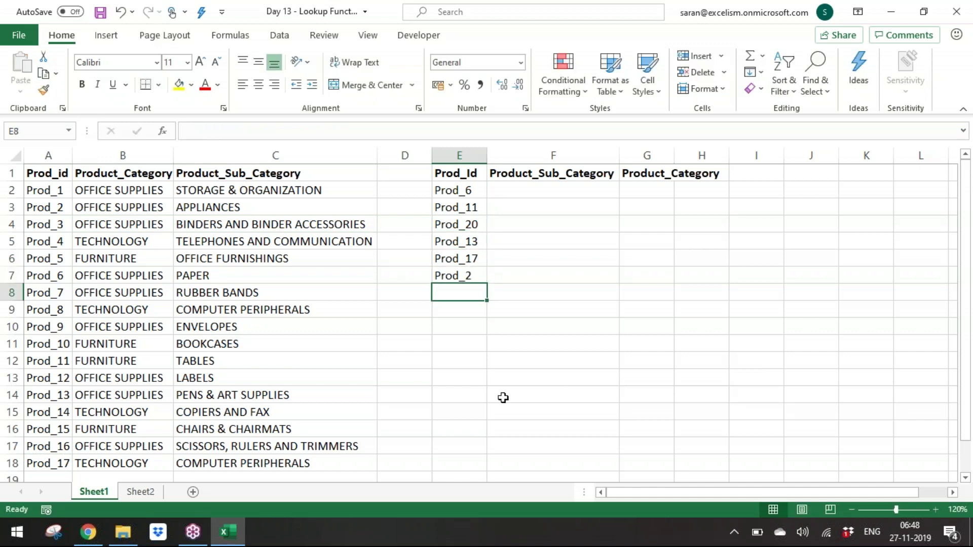
Step: Autofit the widths of all columns on Sheet1 to their contents
click(12, 158)
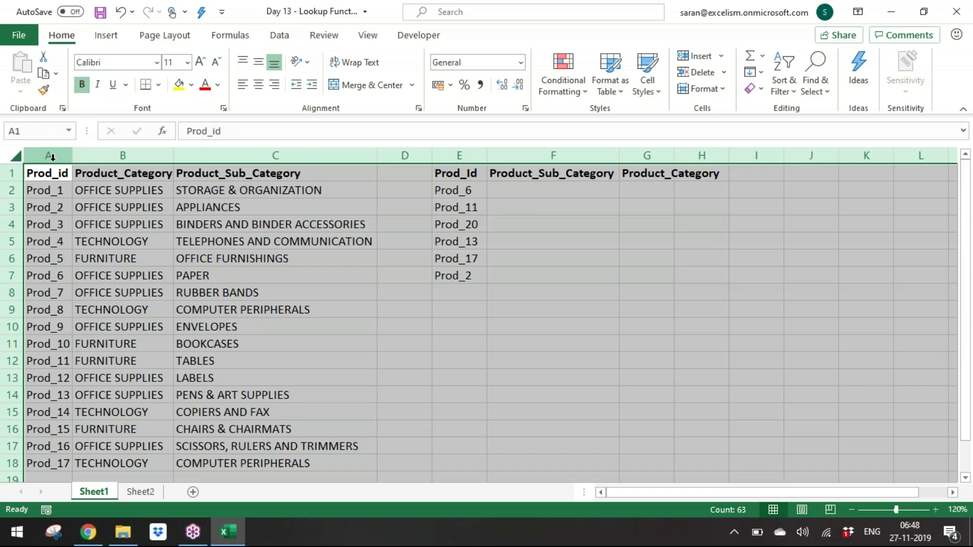
double_click(72, 155)
click(155, 259)
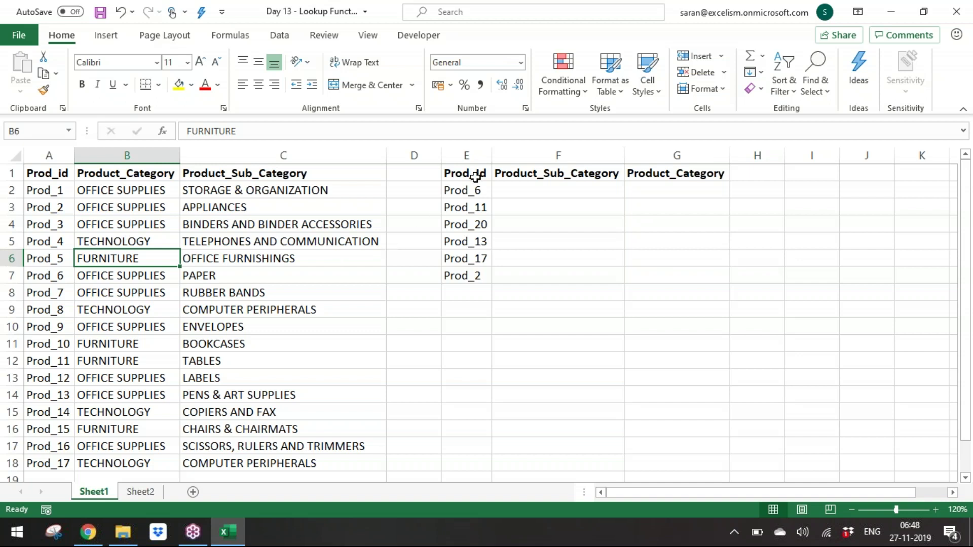
drag(479, 193, 476, 270)
drag(559, 190, 676, 226)
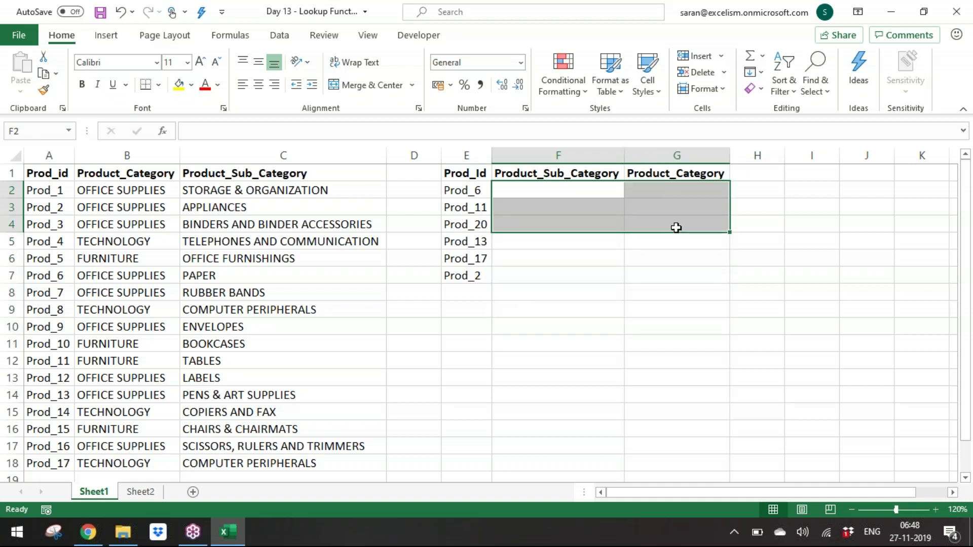
click(525, 259)
drag(662, 191, 664, 280)
click(563, 310)
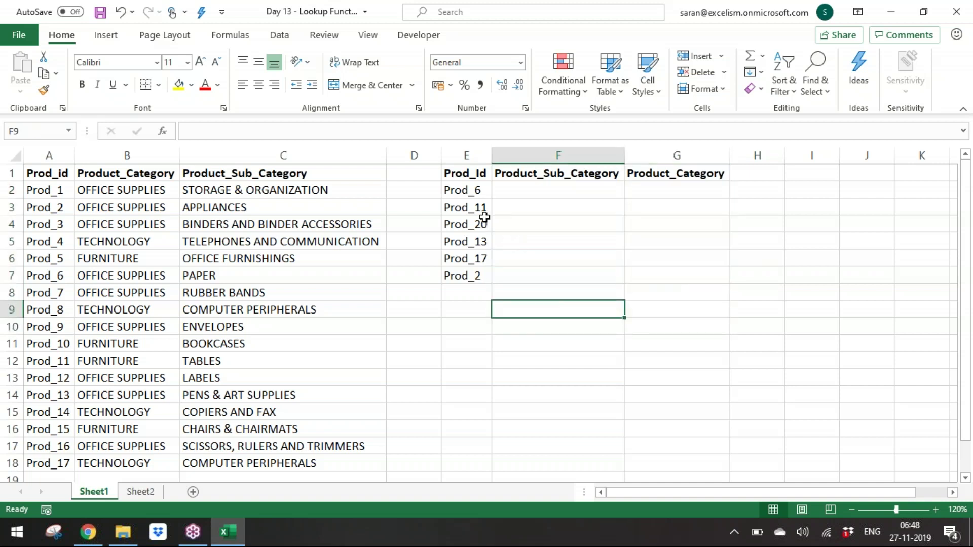
Step: Search the Prod_id column A for the product id Prod_6 copied from cell E2
click(477, 192)
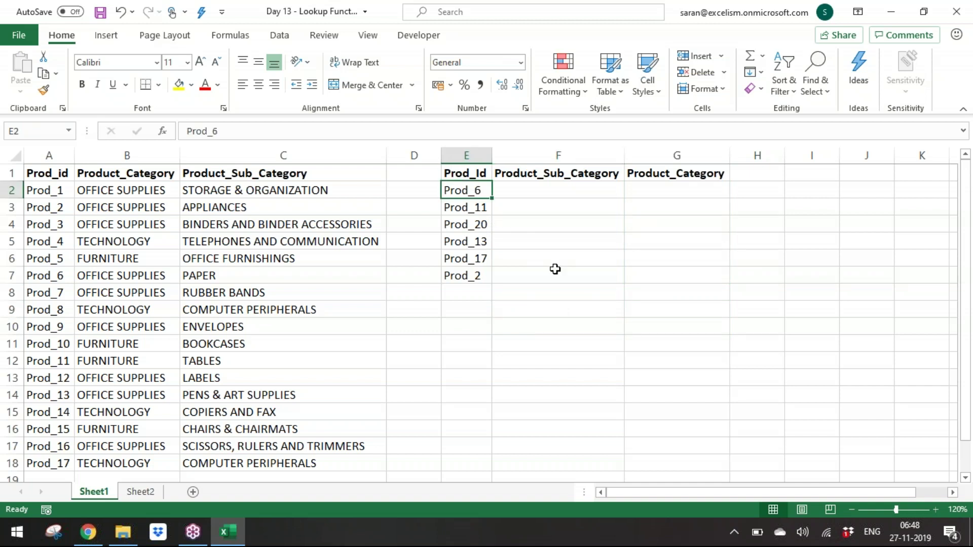
key(ctrl+c)
key(Left)
key(Left)
key(Left)
key(Left)
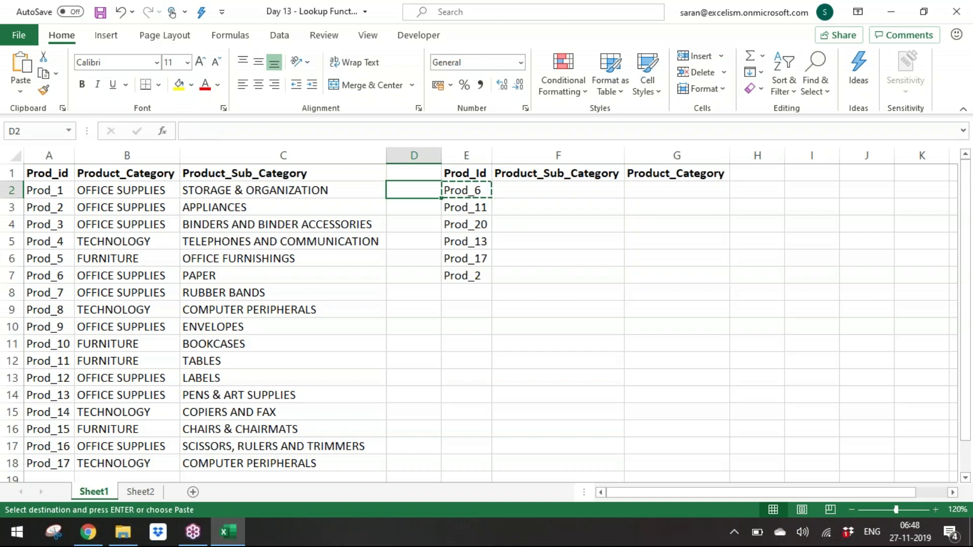
key(ctrl+shift+Down)
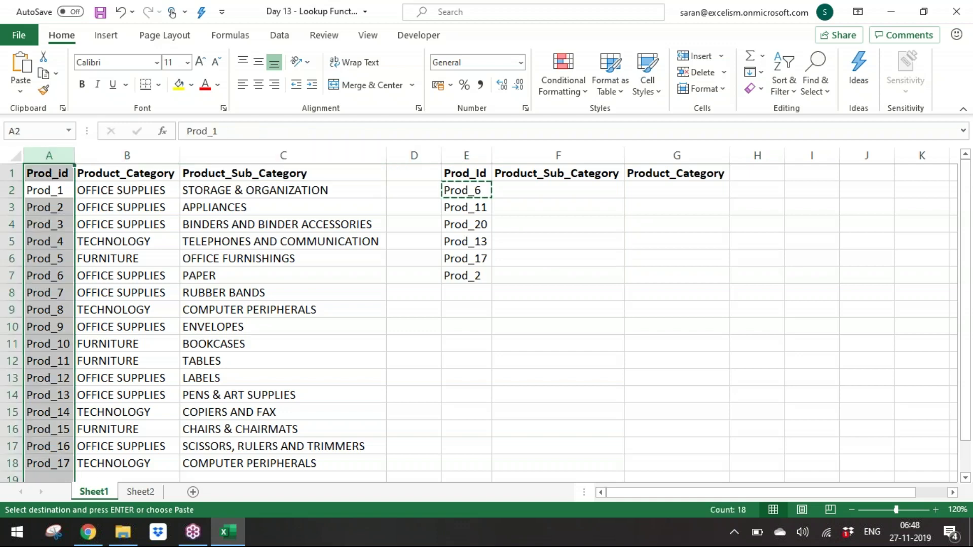
key(ctrl+f)
key(ctrl+v)
key(Return)
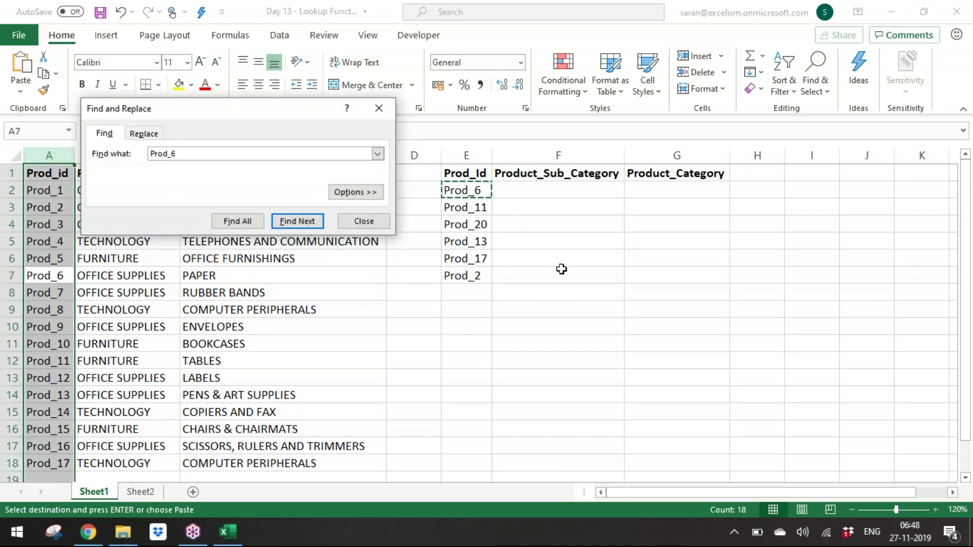
key(Escape)
key(Right)
key(Right)
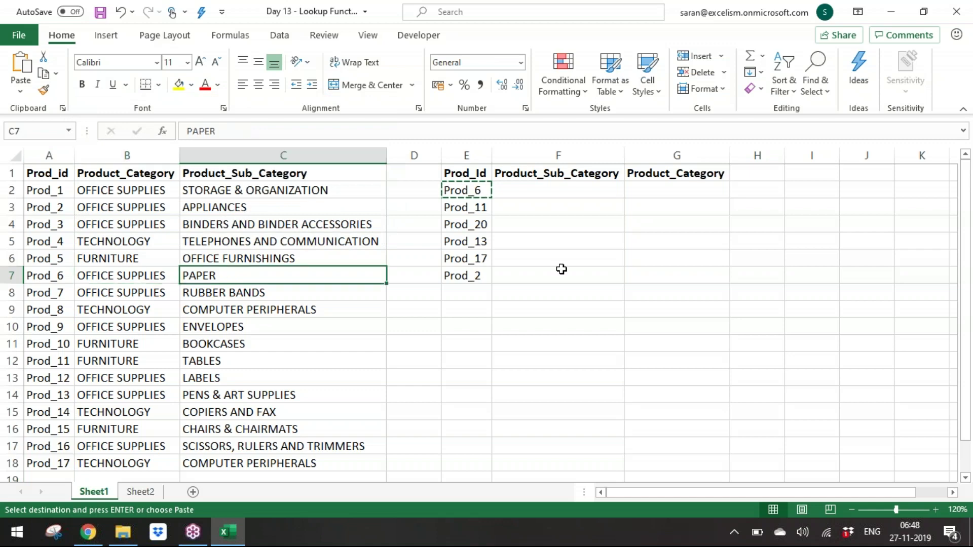
key(ctrl+c)
key(Right)
key(Right)
key(Right)
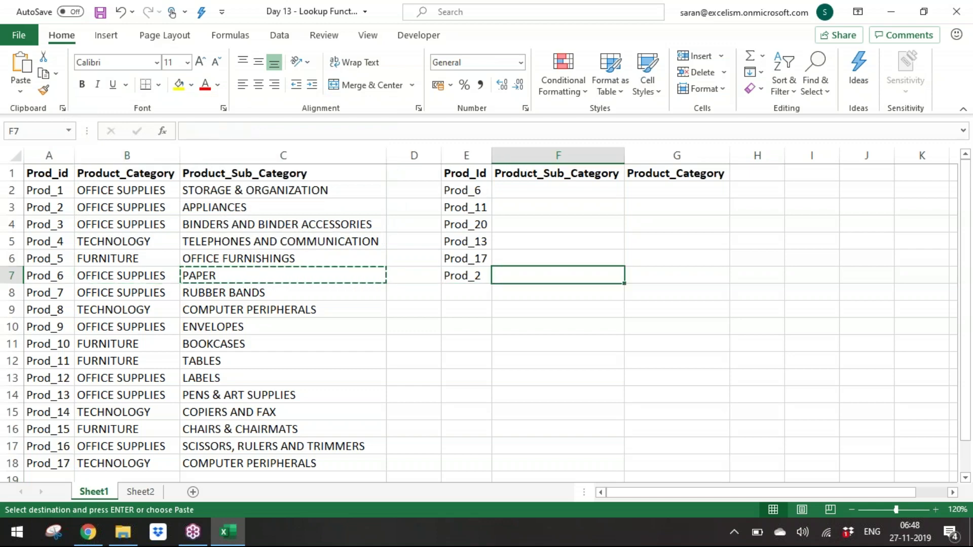
key(Up)
key(Up)
key(Up)
key(shift)
key(shift)
key(shift)
key(shift)
key(shift)
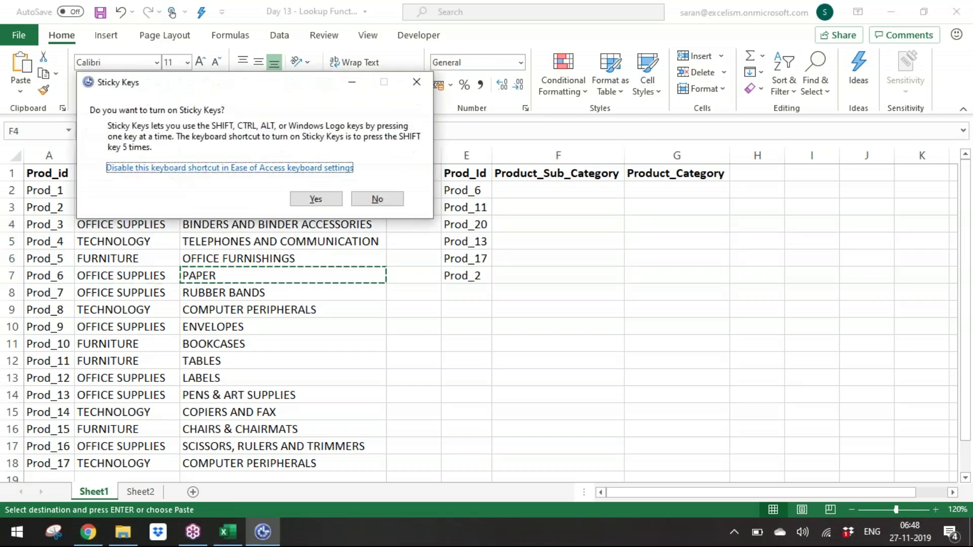
key(Escape)
key(Up)
key(Up)
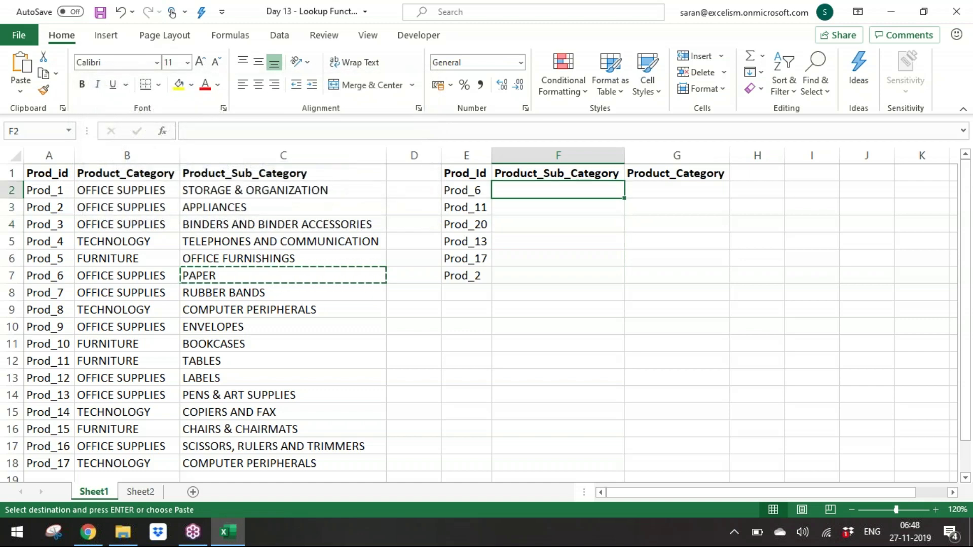
key(Escape)
Step: Enter the note "and Then Return a VALUE" in cell A13 of Sheet2
click(147, 494)
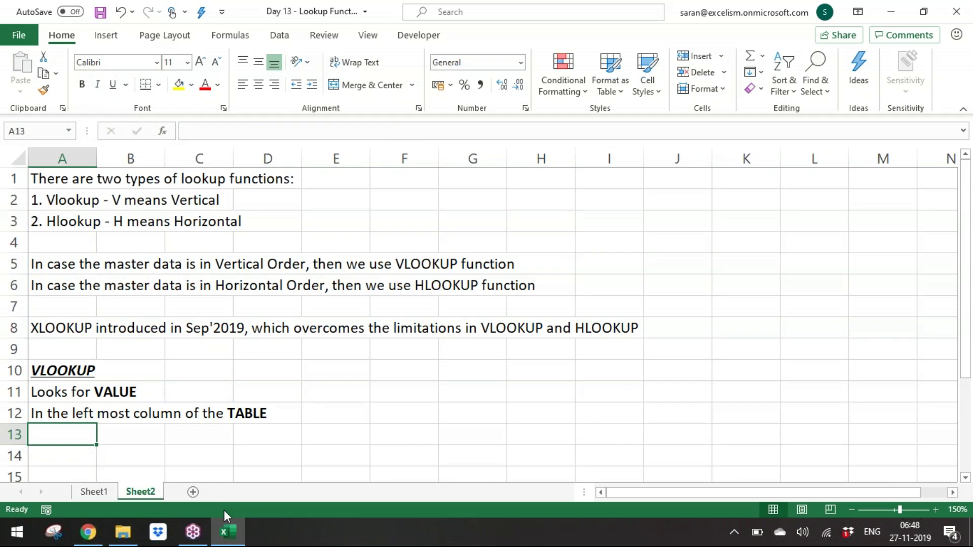
text(and )
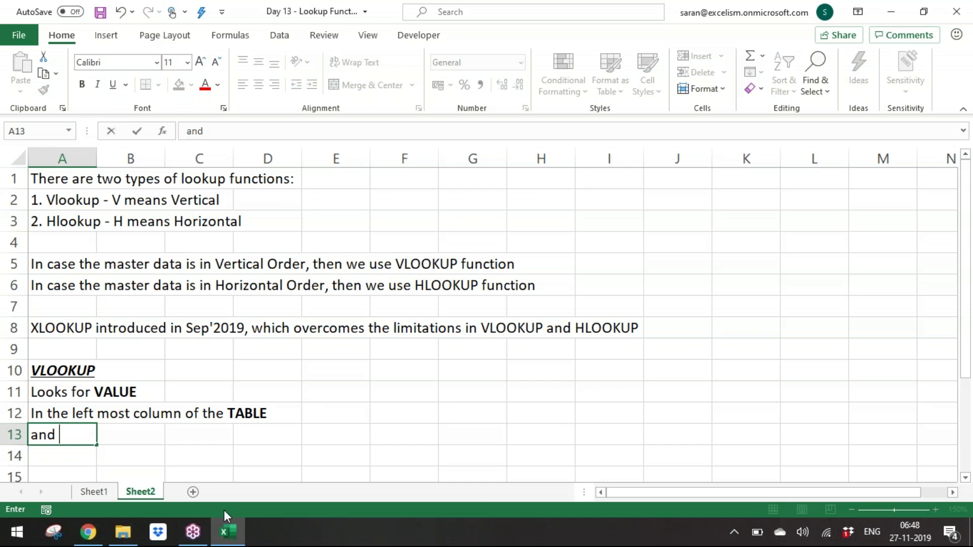
text(Then Returna)
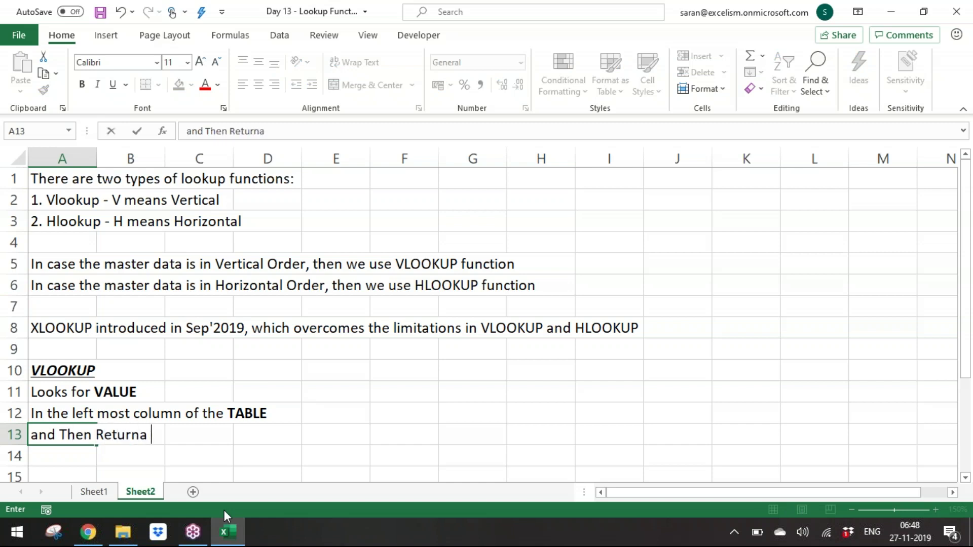
key(BackSpace)
text(aV)
key(BackSpace)
text(VALUE)
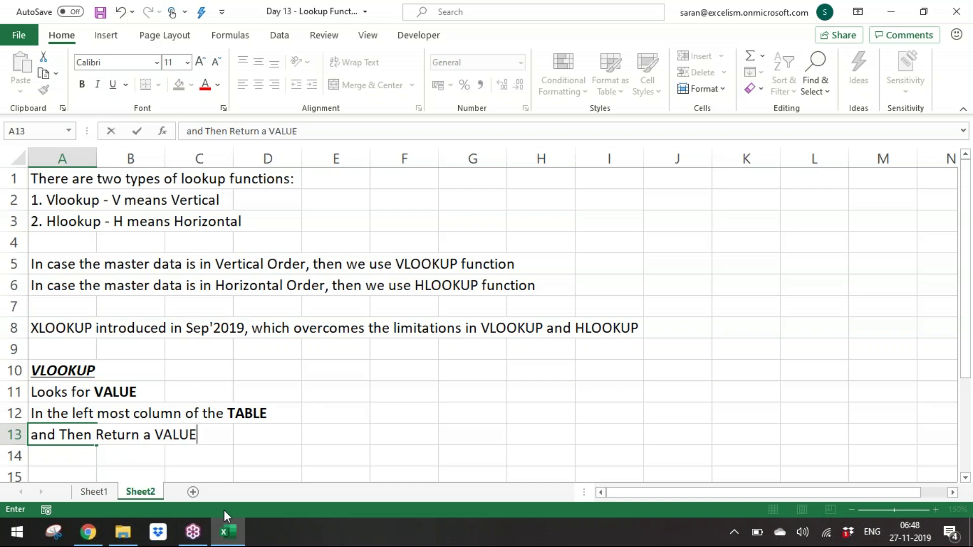
key(Return)
Step: Make the word VALUE in cell A13 bold and underlined
key(Up)
key(F2)
key(ctrl+Left)
key(ctrl+shift+Right)
key(ctrl+b)
key(ctrl+u)
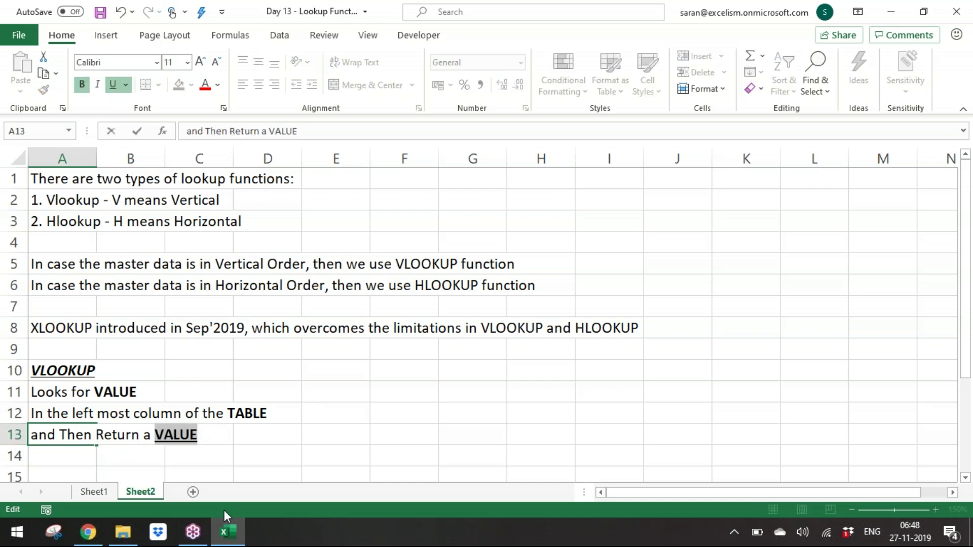
key(Return)
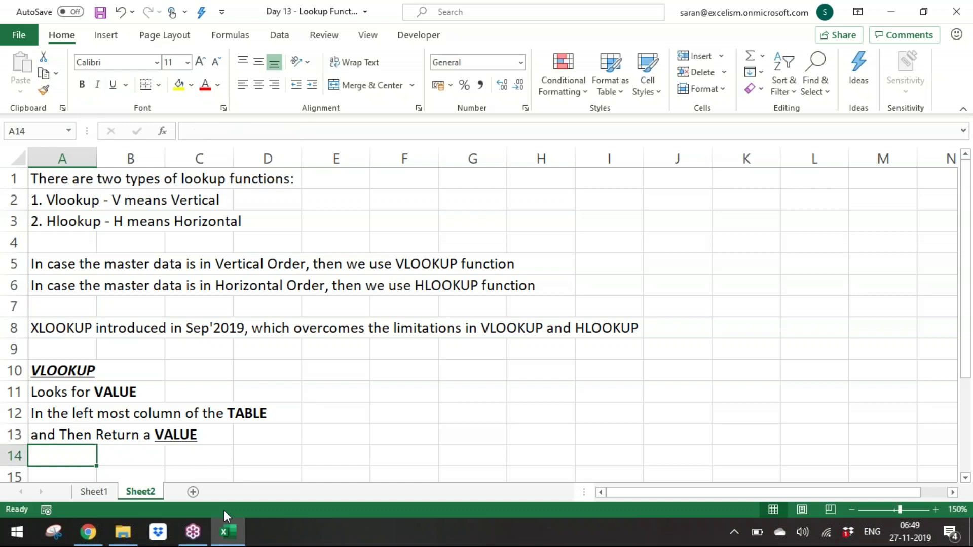
Step: Enter the note "in the Row from a column No. we specify" in cell A14
text(in the Rpow)
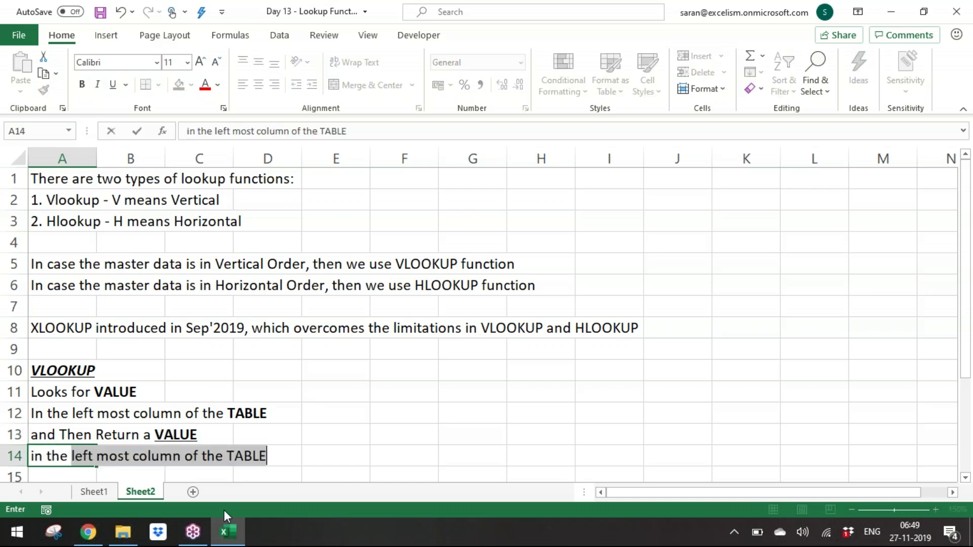
key(BackSpace)
key(BackSpace)
key(BackSpace)
text(ow)
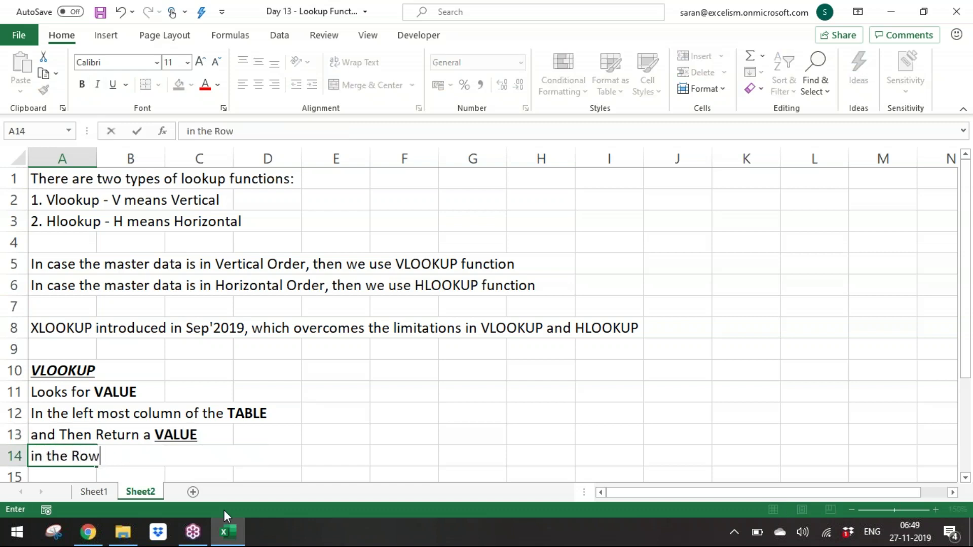
text( from a co)
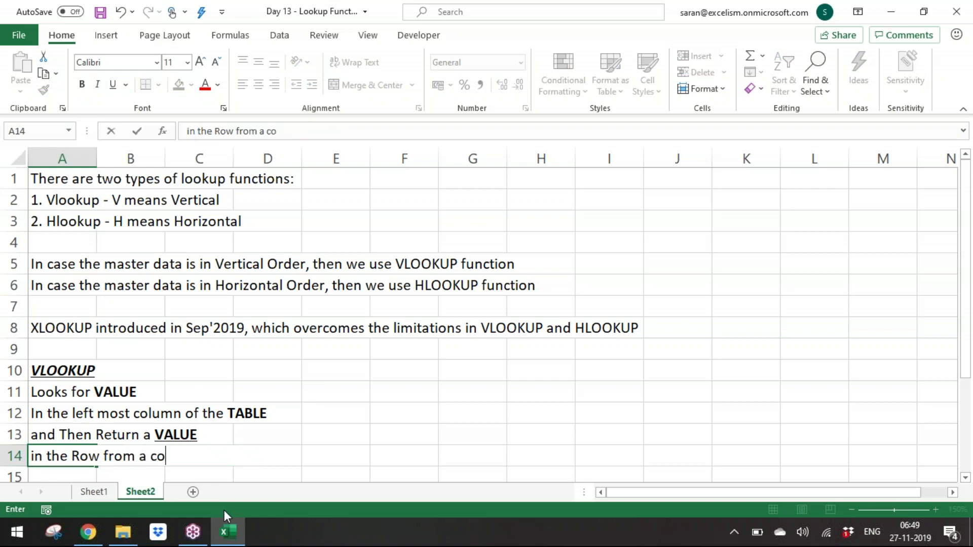
text(lumn we S)
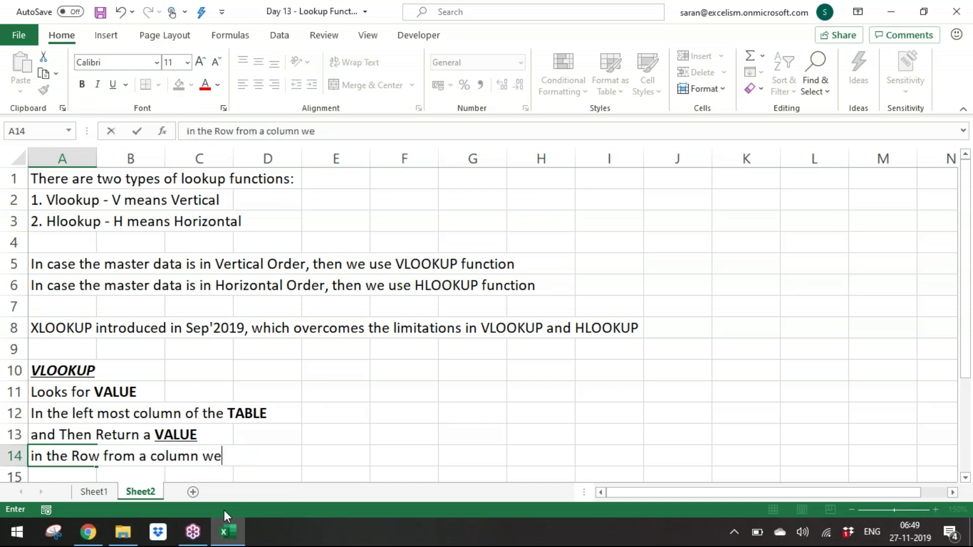
key(BackSpace)
key(BackSpace)
key(BackSpace)
key(BackSpace)
text(No. we spe)
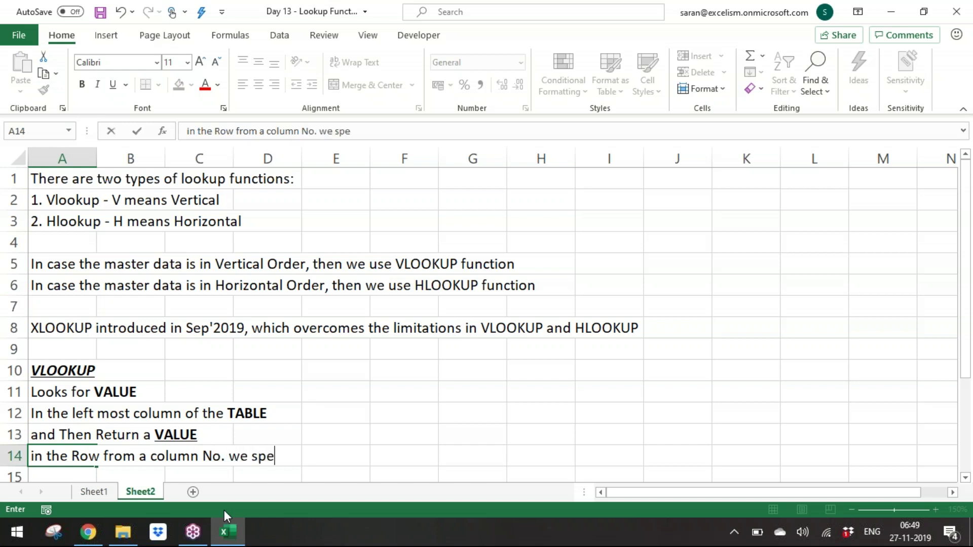
text(cify)
key(Return)
Step: Capitalize the word "Column" in the note in cell A14
key(Up)
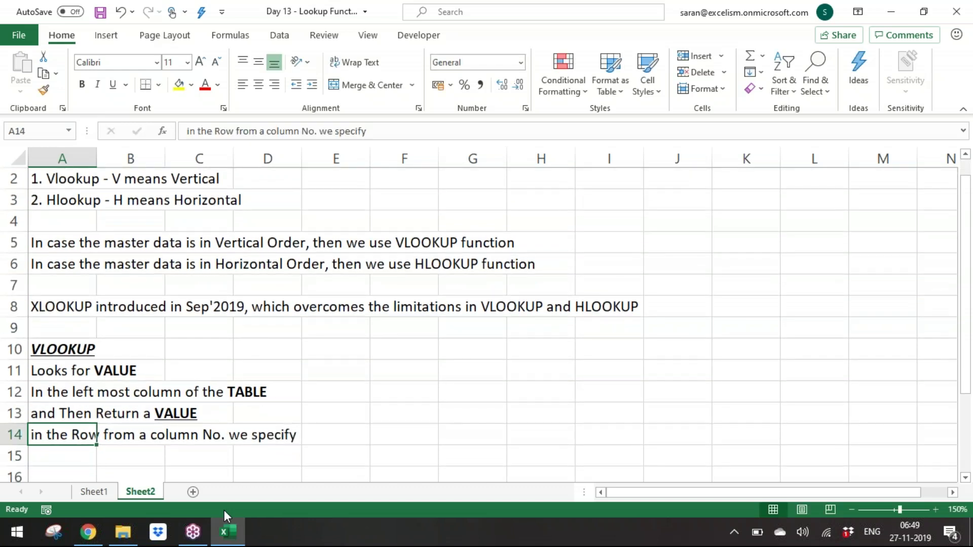
key(F2)
key(Left)
key(Left)
key(Left)
key(Left)
key(Left)
key(Left)
key(Left)
key(Left)
key(Left)
key(Left)
key(Left)
key(Left)
key(Left)
key(Left)
key(Left)
key(Left)
key(Left)
key(Left)
key(Left)
key(shift+Right)
text(C)
Step: Make the words "Column No." bold in the note in cell A14
key(Left)
key(shift+Right)
key(shift+Right)
key(shift+Right)
key(shift+Right)
key(shift+Right)
key(shift+Right)
key(shift+Right)
key(shift+Right)
key(shift+Right)
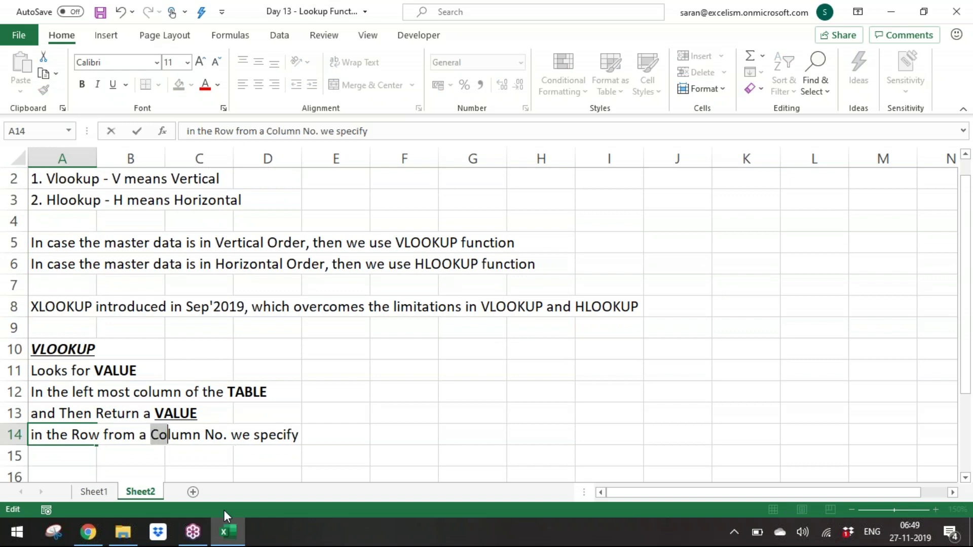
key(shift+Right)
key(ctrl+b)
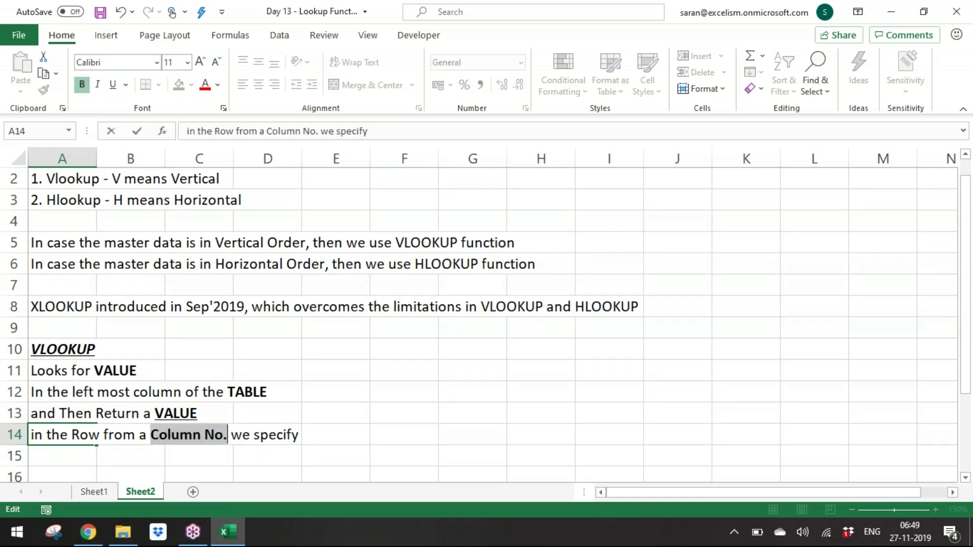
key(Return)
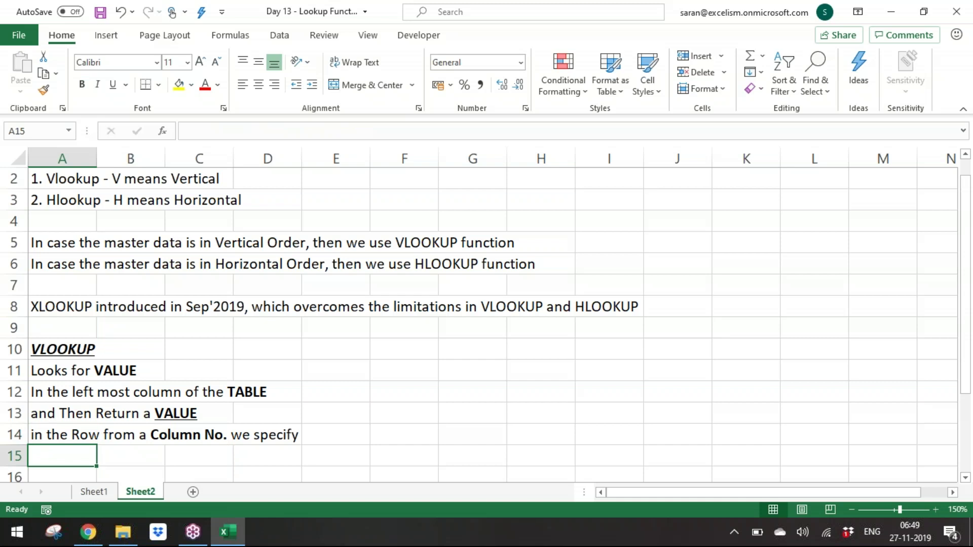
Step: Review the VLOOKUP explanation notes in cells A11 to A14 line by line
key(Up)
key(Up)
key(Up)
key(Up)
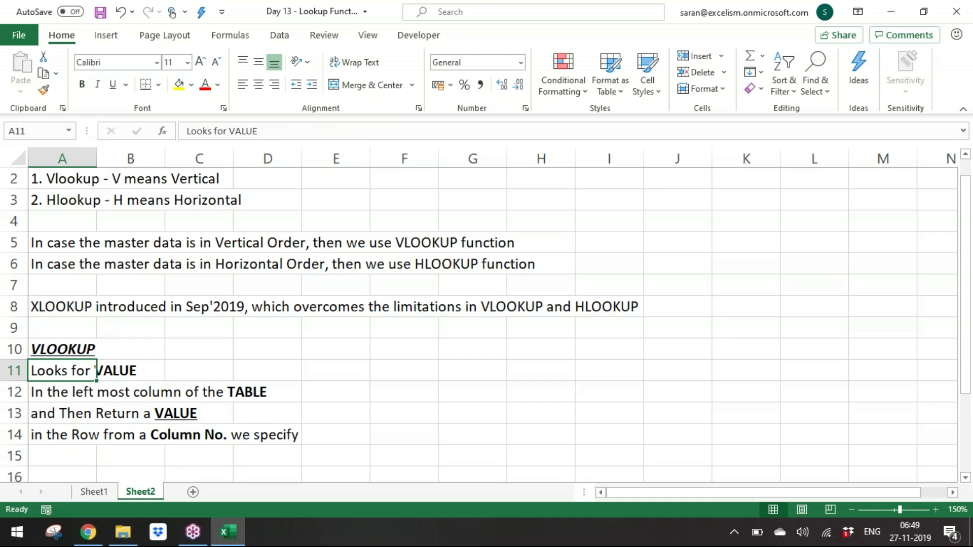
key(Down)
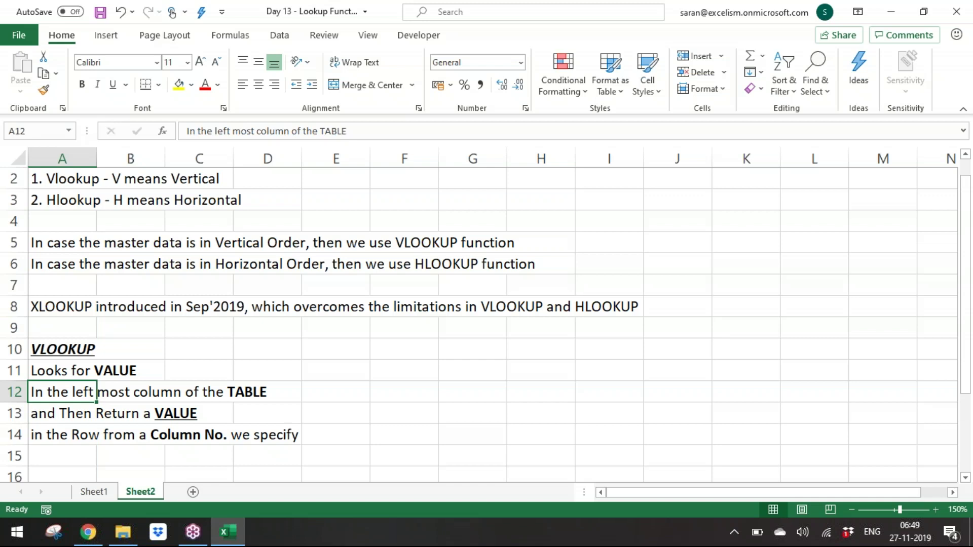
key(Down)
key(Down)
key(Down)
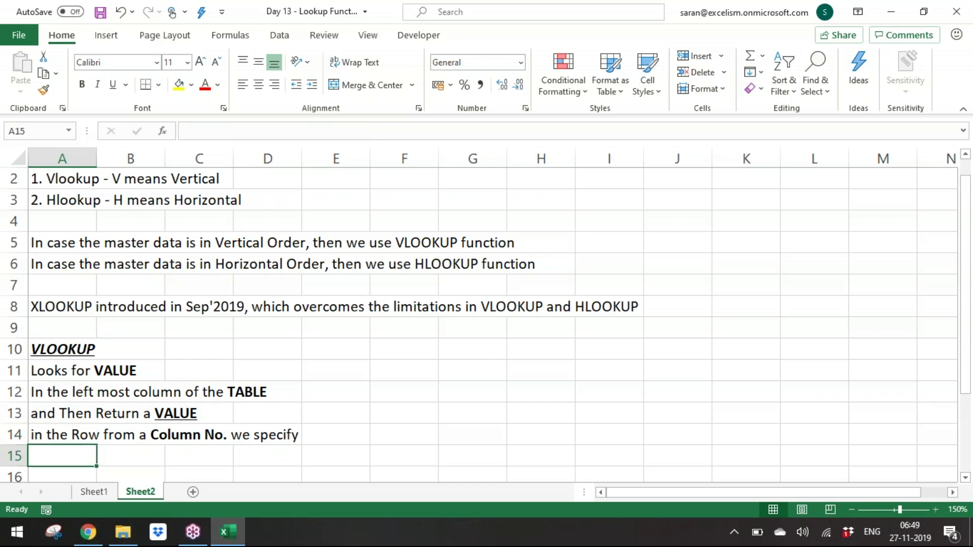
key(Up)
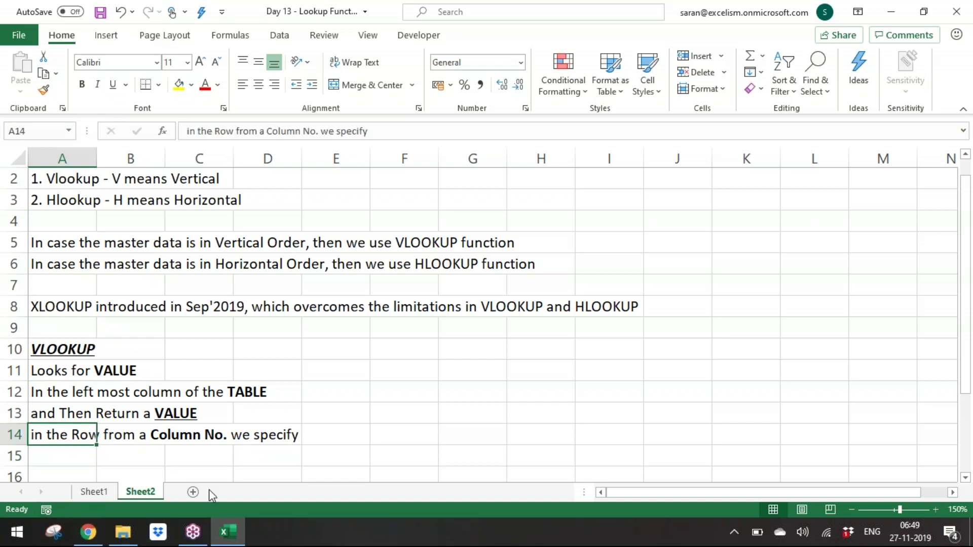
Step: On Sheet1, start a VLOOKUP formula in cell F2 with lookup value E2 and table array Vtable
click(113, 495)
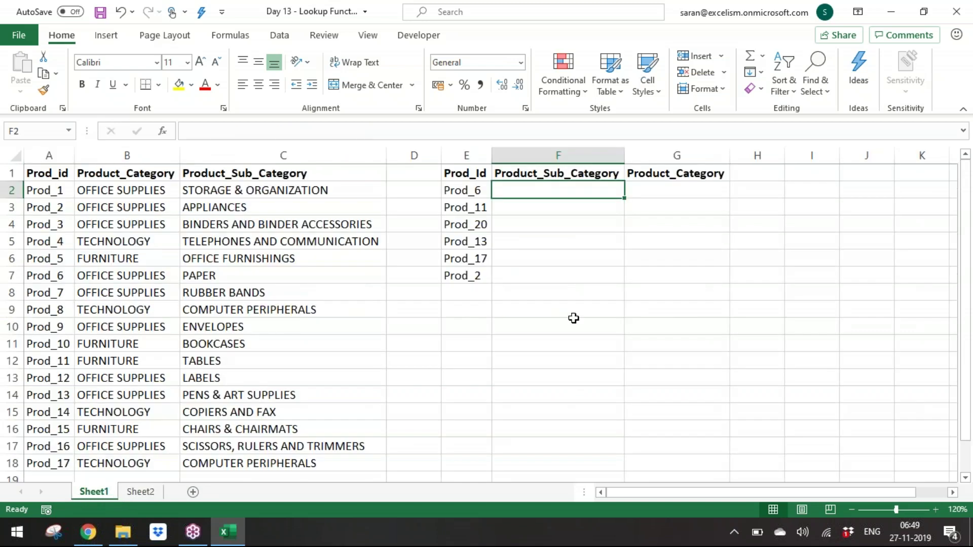
text(=vloo)
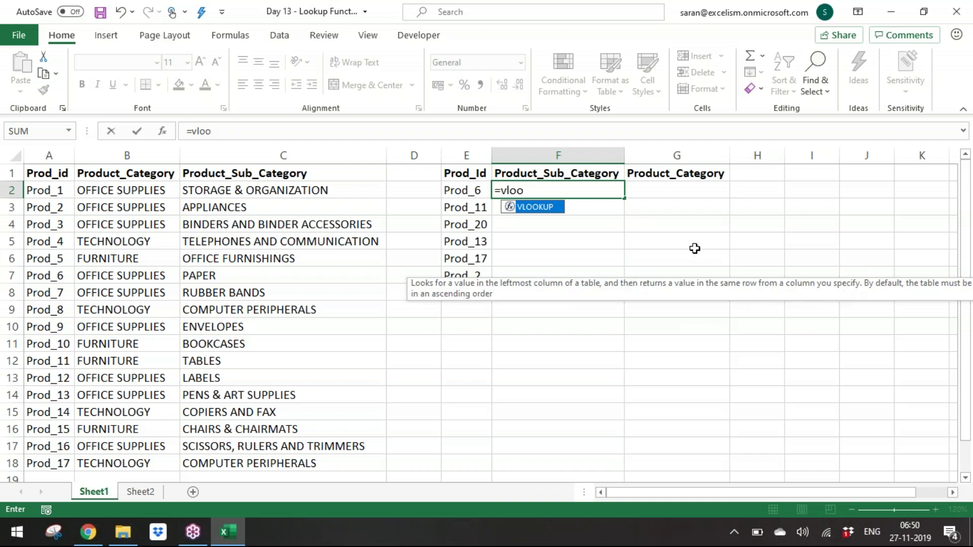
key(Tab)
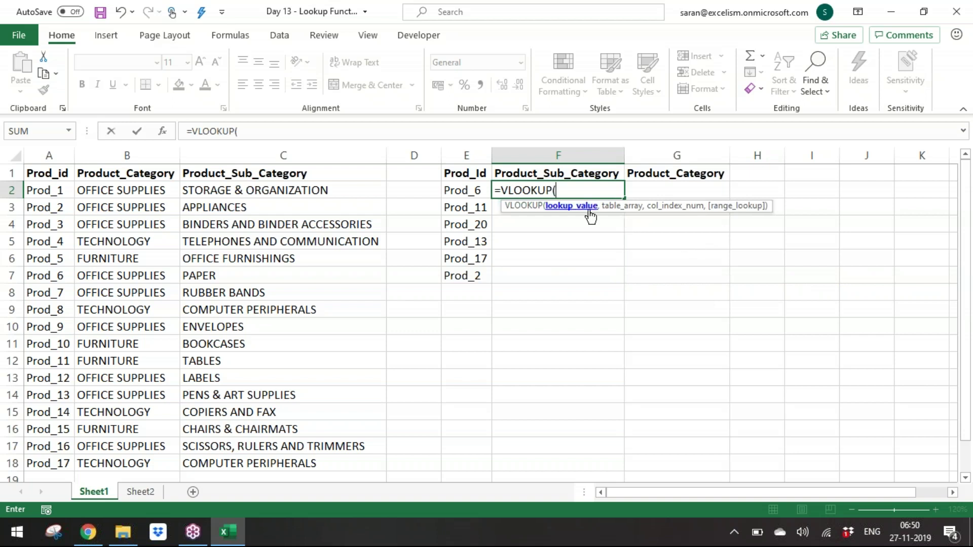
click(473, 191)
text(,)
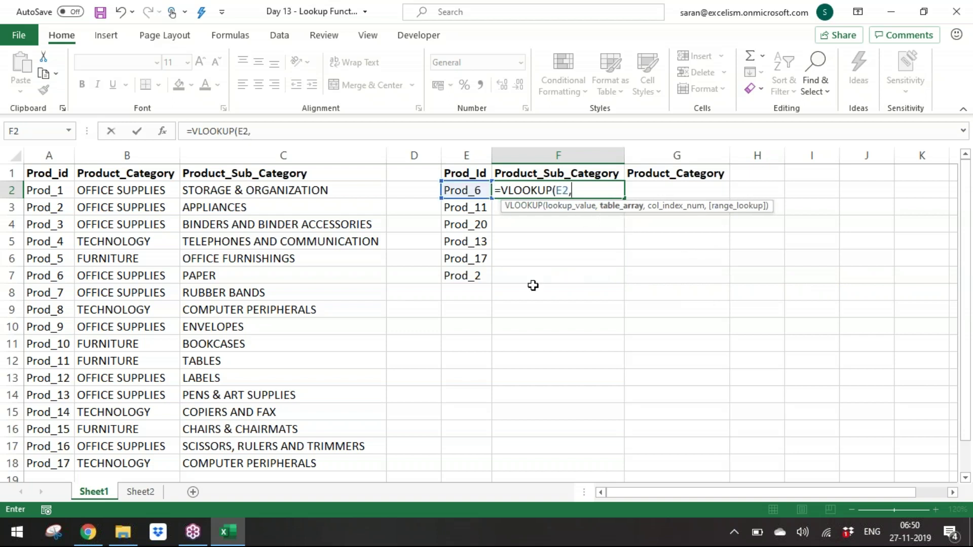
text(Vtable)
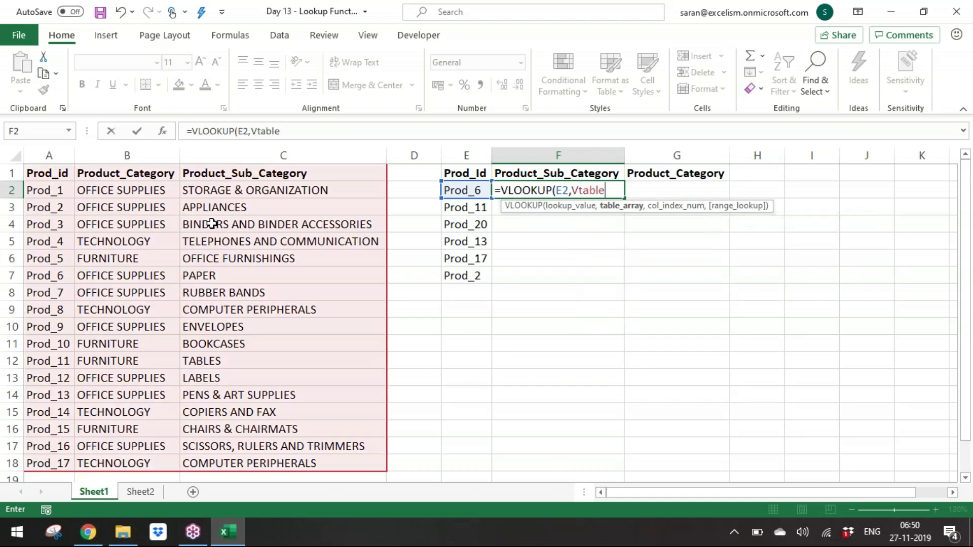
text(,)
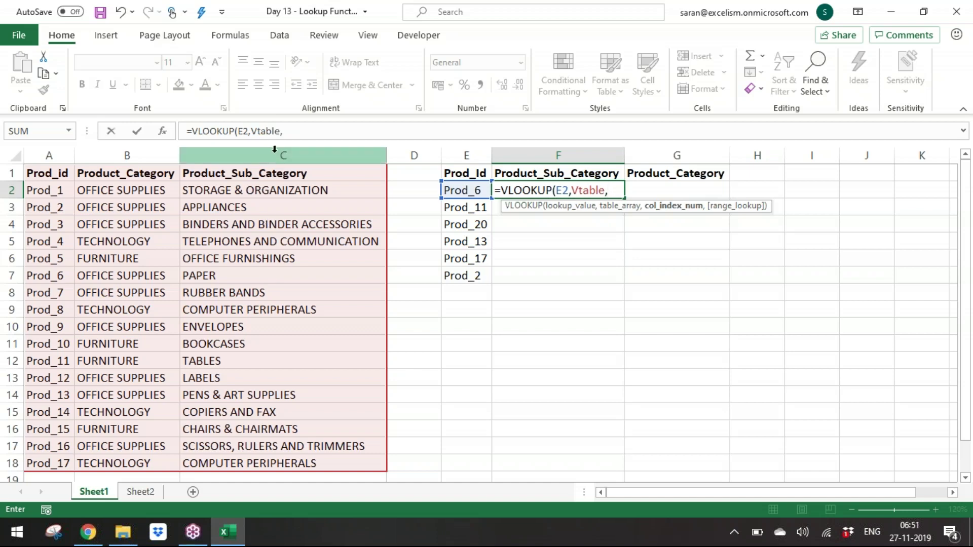
Step: Complete the VLOOKUP in F2 with column index 3 and range lookup 0, checking each argument before entering it
click(267, 291)
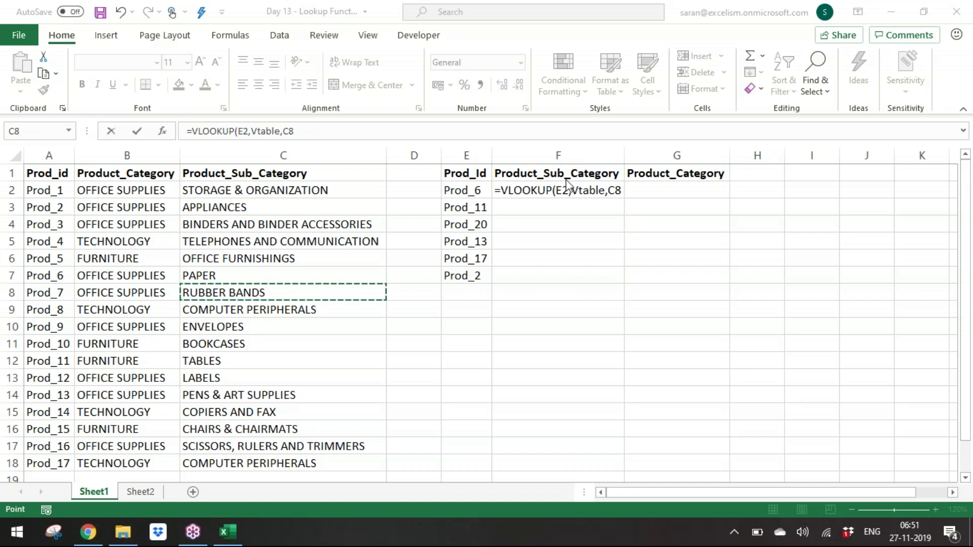
click(611, 187)
key(BackSpace)
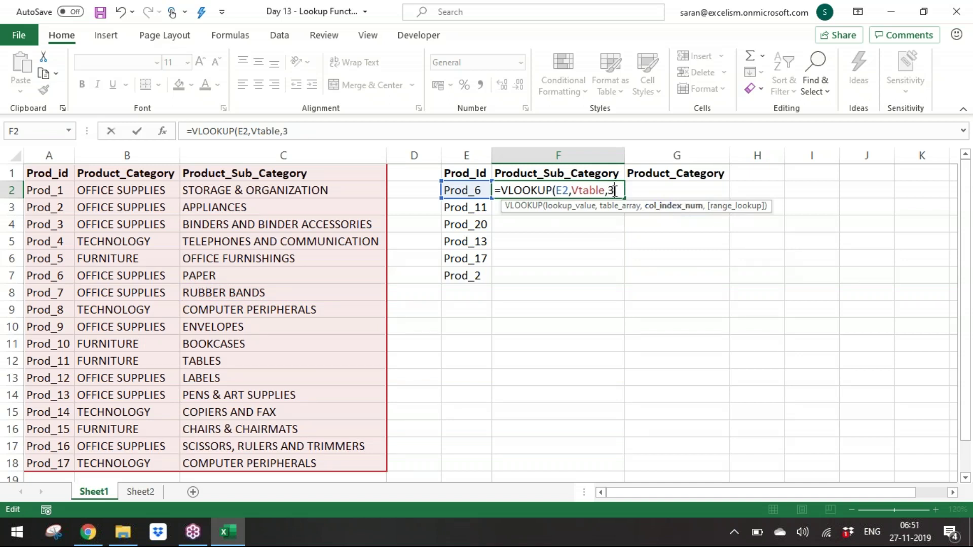
text(,0)
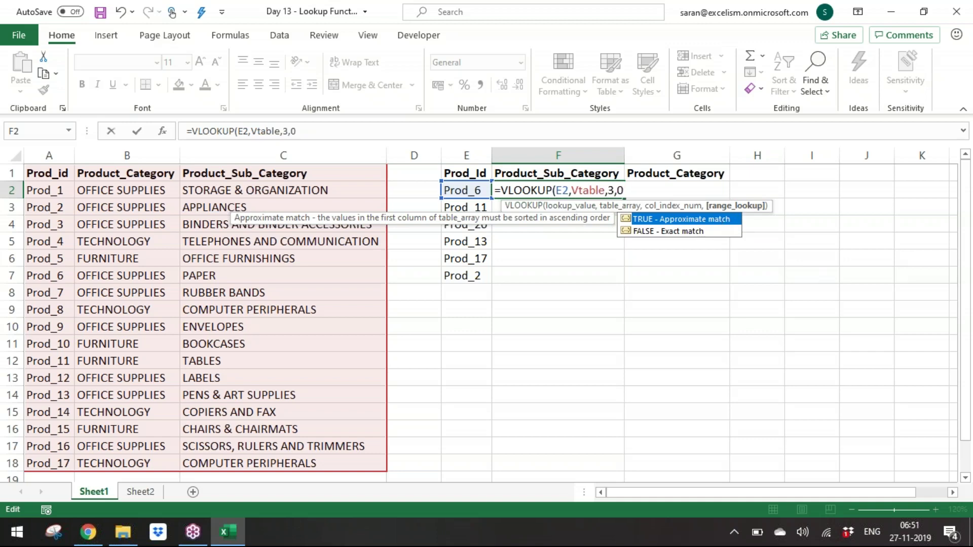
text())
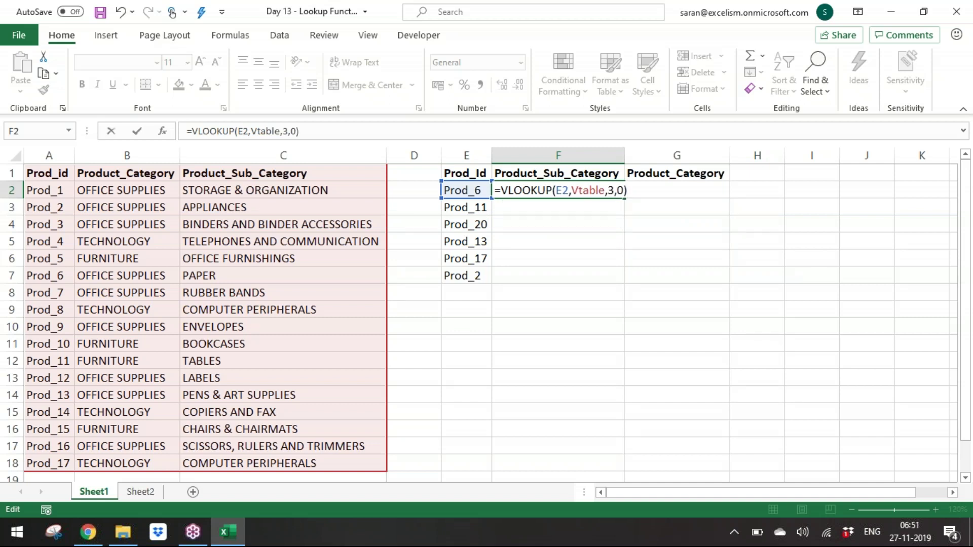
click(562, 190)
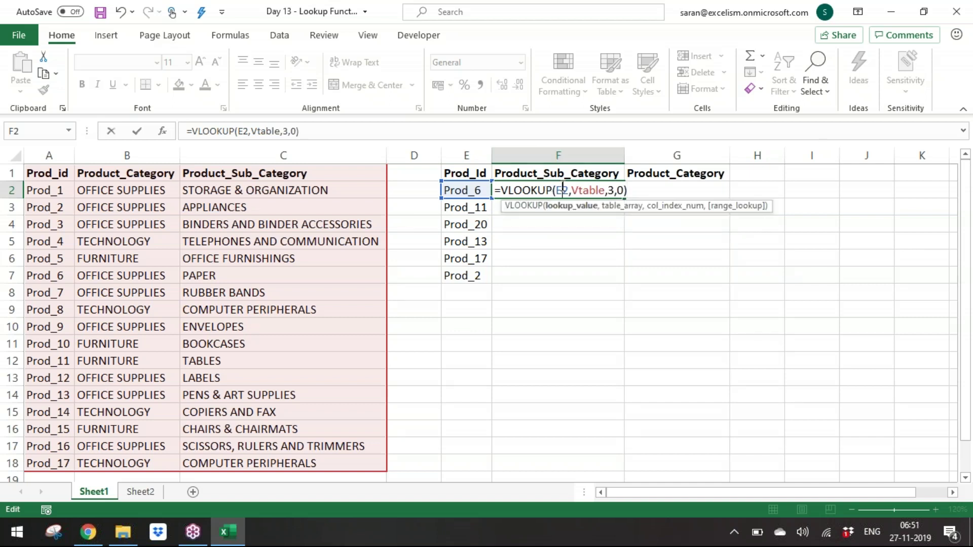
click(568, 207)
click(623, 207)
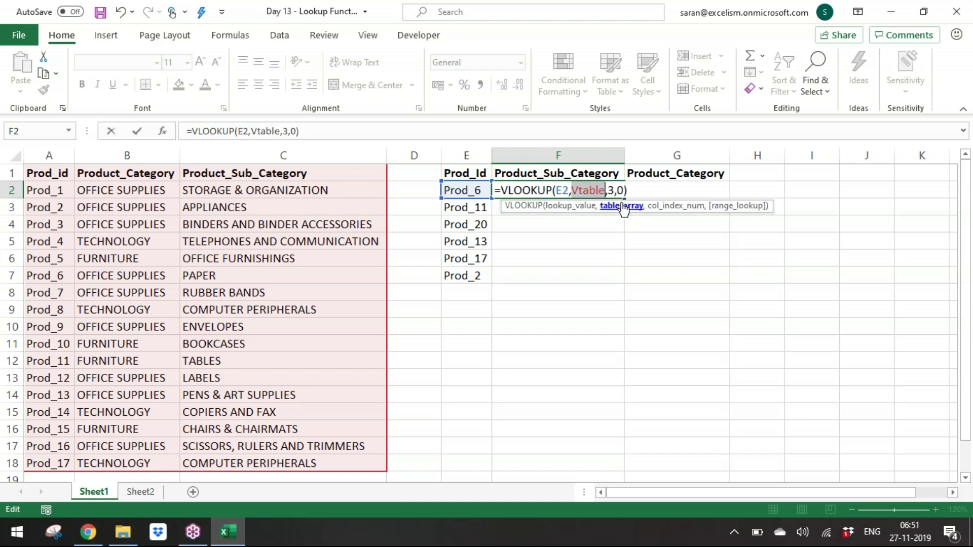
click(664, 207)
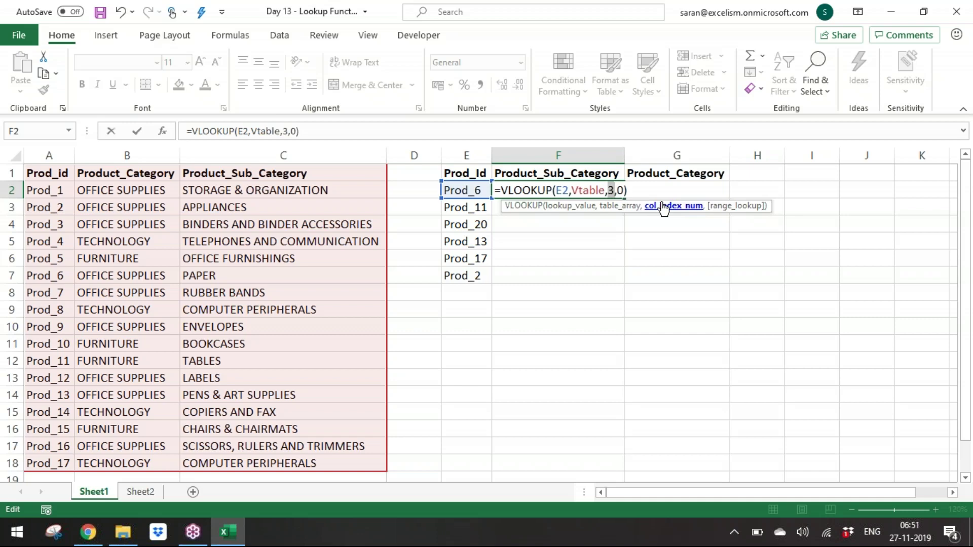
click(737, 207)
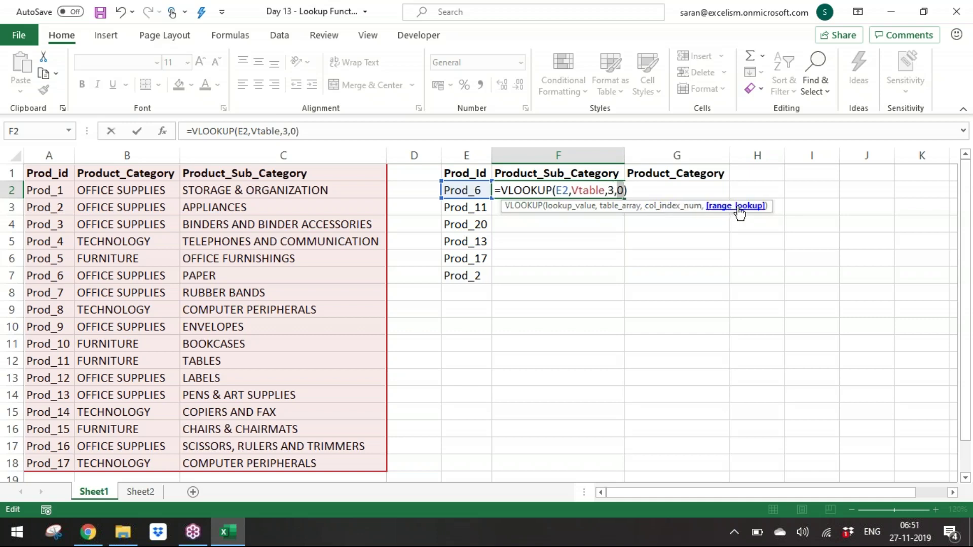
key(Return)
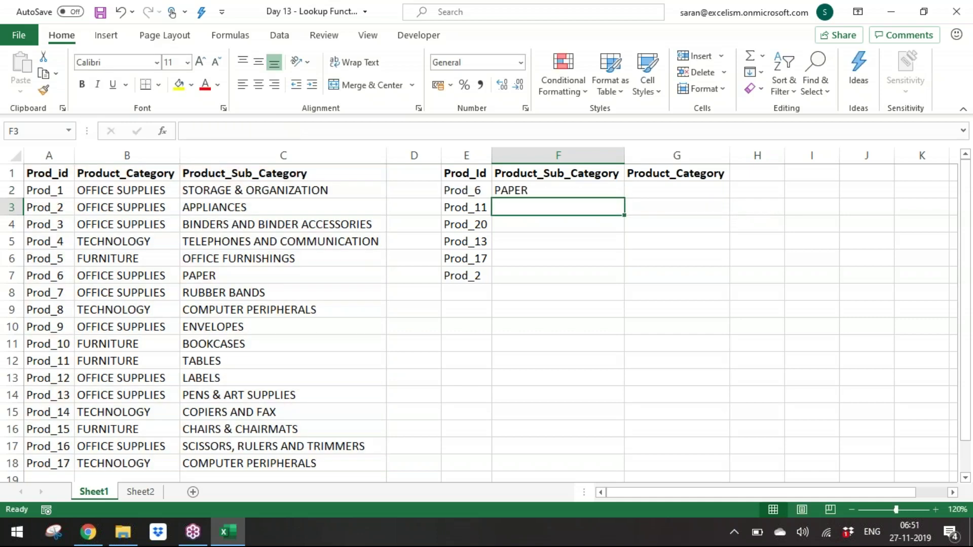
Step: Copy the VLOOKUP formula from F2 into F3:F7 and autofit the width of column F
key(Up)
key(ctrl+c)
key(Left)
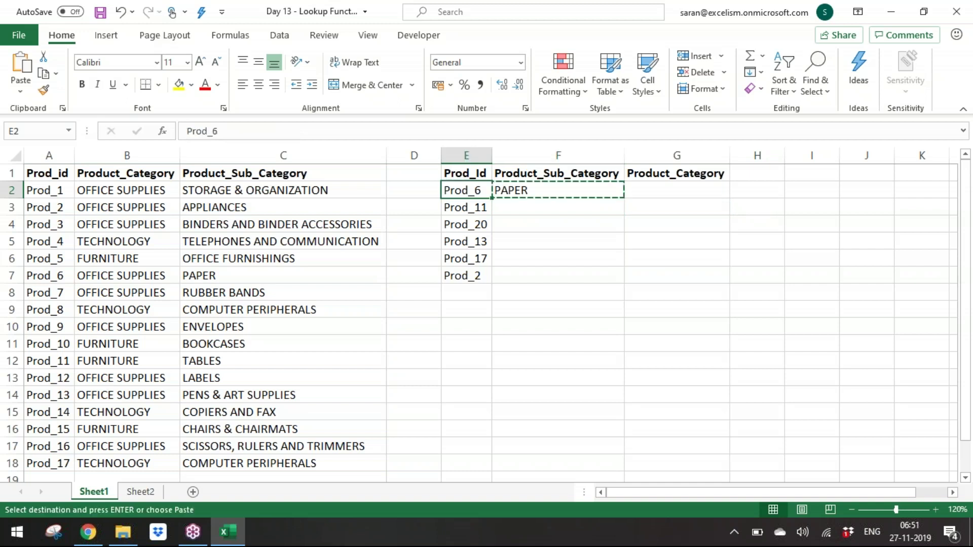
key(ctrl+Down)
key(Right)
key(ctrl+shift+Up)
key(shift+Down)
key(Return)
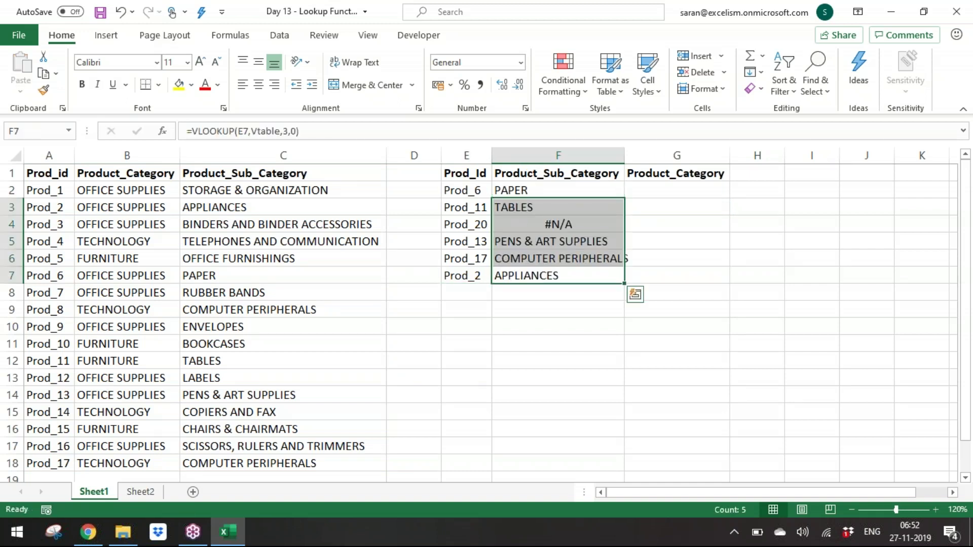
double_click(624, 155)
click(577, 224)
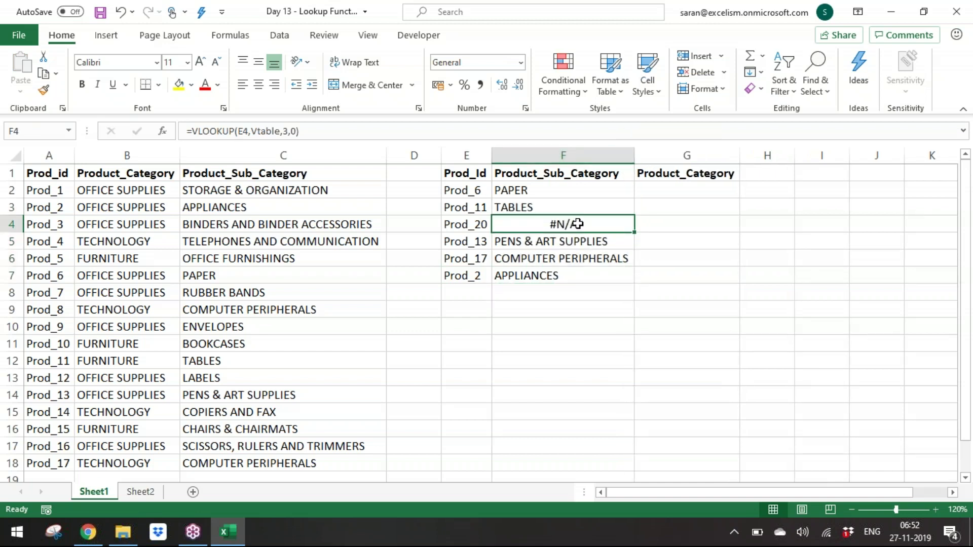
Step: Start a VLOOKUP formula in cell G2 with lookup value E2 and the product table A1:C18 (Vtable) as table array
key(Up)
key(Up)
key(Up)
key(Down)
key(Right)
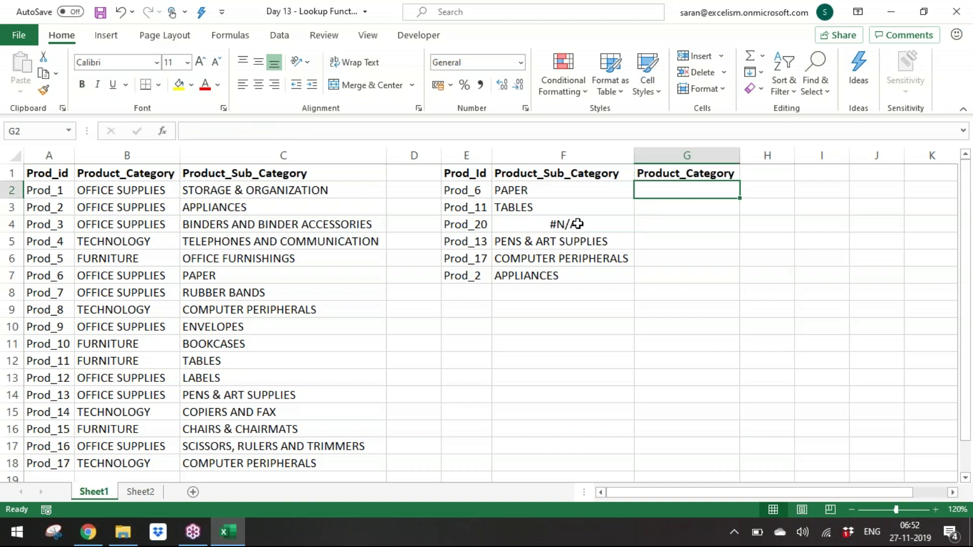
text(=)
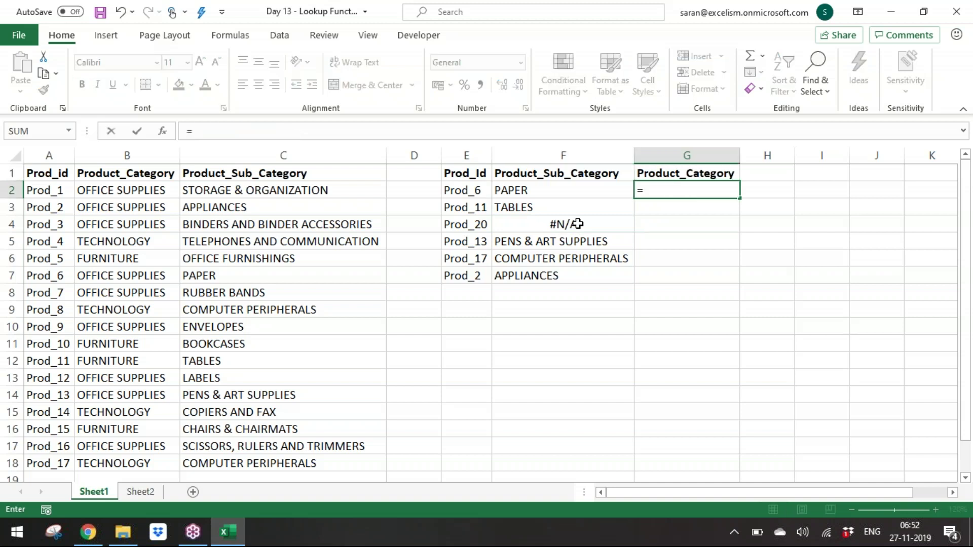
text(vlook)
key(Tab)
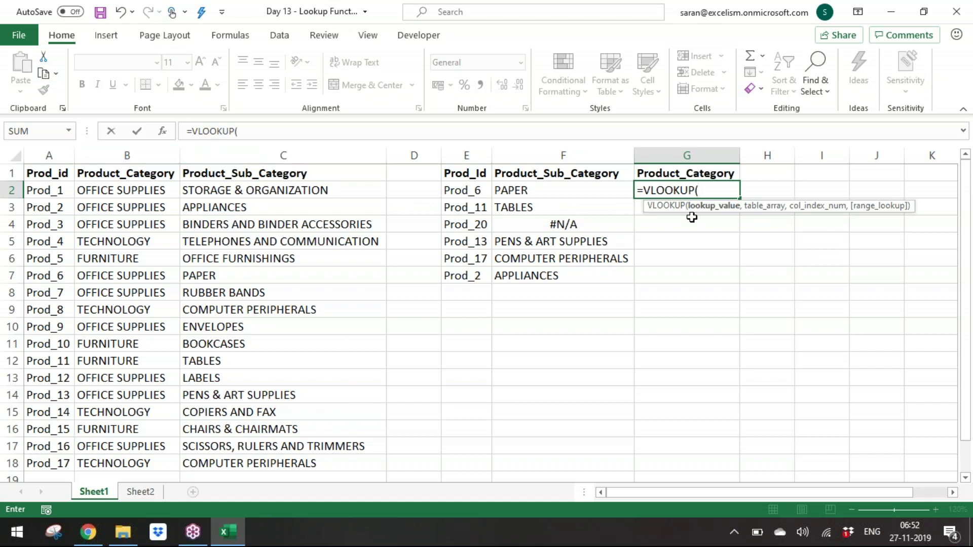
click(464, 192)
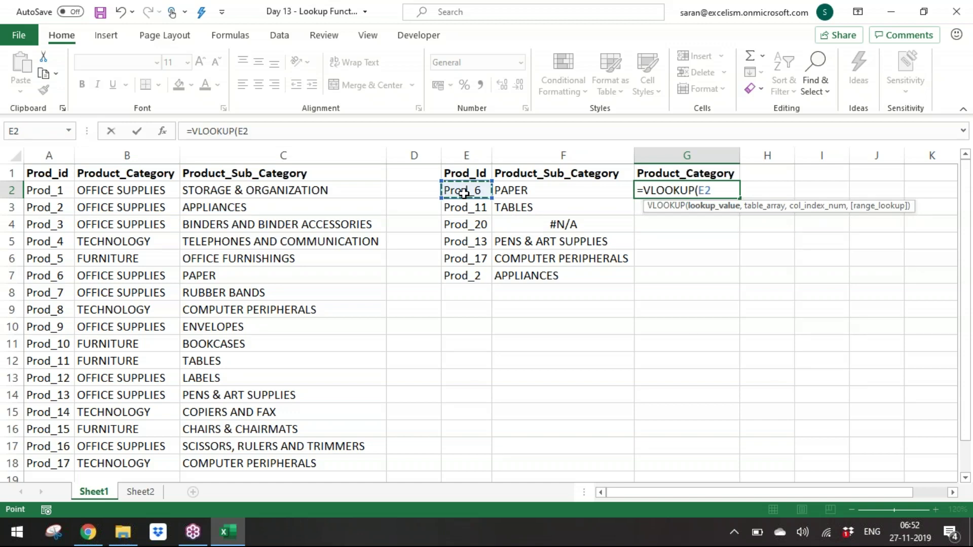
text(,)
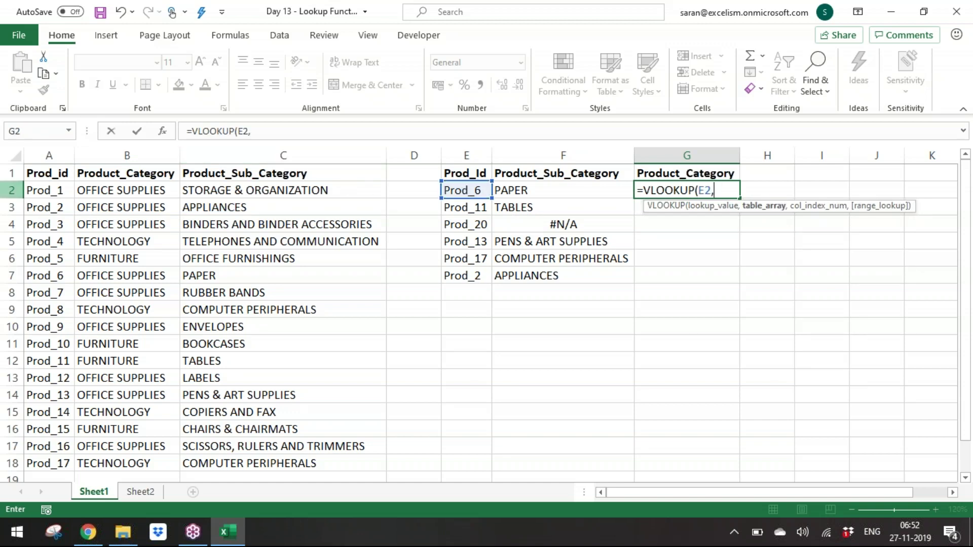
click(38, 172)
key(ctrl+shift+Right)
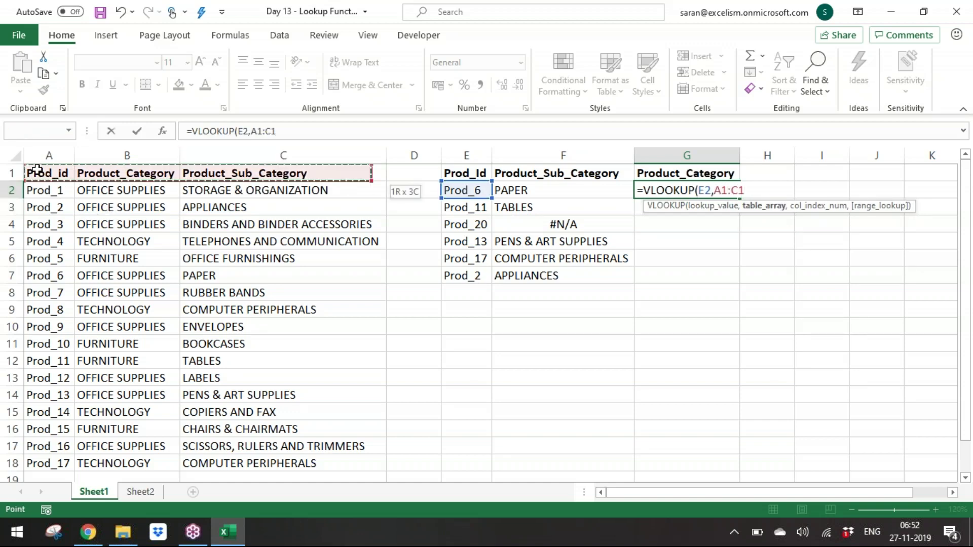
key(ctrl+shift+Down)
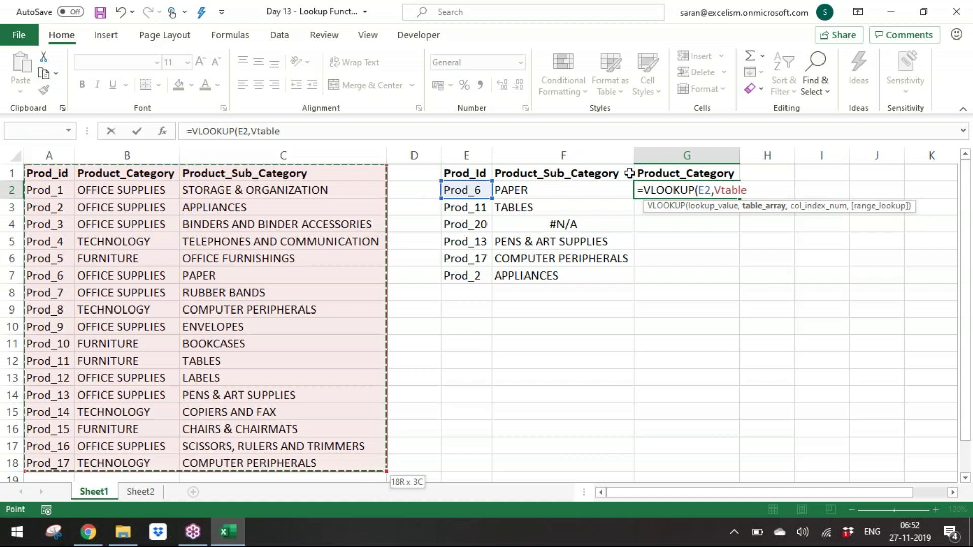
text(,)
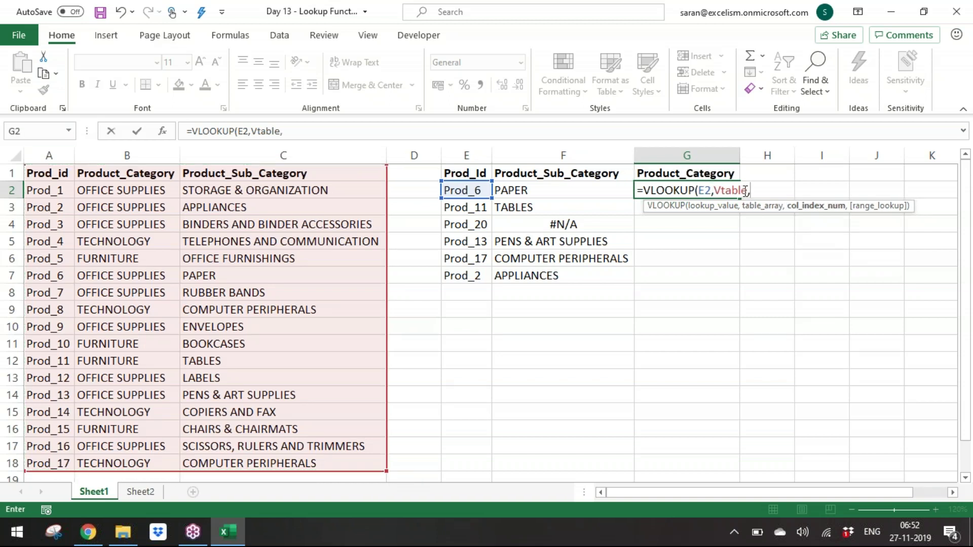
Step: Complete the VLOOKUP in G2 with column index 2 and range lookup 0
text(2)
text(,0))
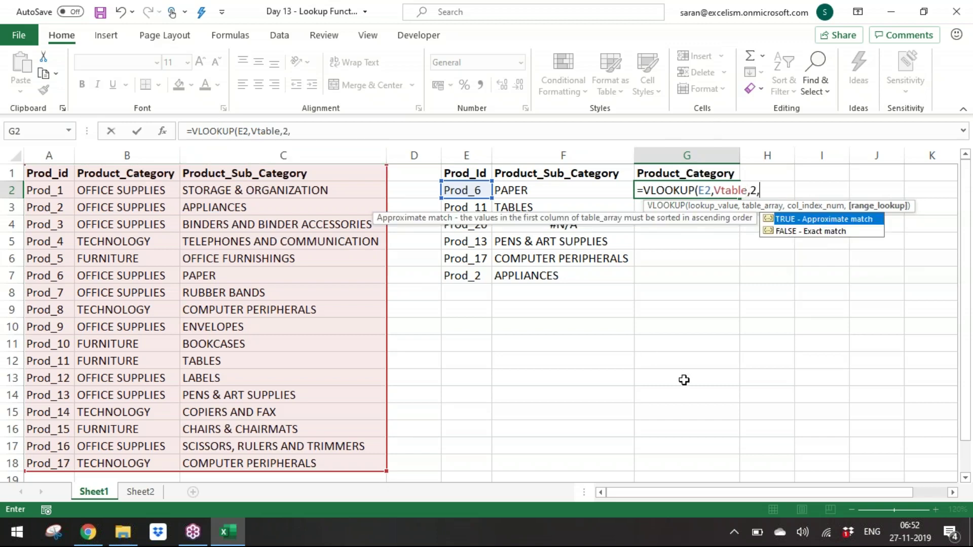
key(Return)
Step: Copy the VLOOKUP formula from G2 into G3:G7 and return to G2
key(Up)
key(ctrl+c)
key(Left)
key(ctrl+Down)
key(Right)
key(shift+Up)
key(shift+Up)
key(shift+Up)
key(shift+Up)
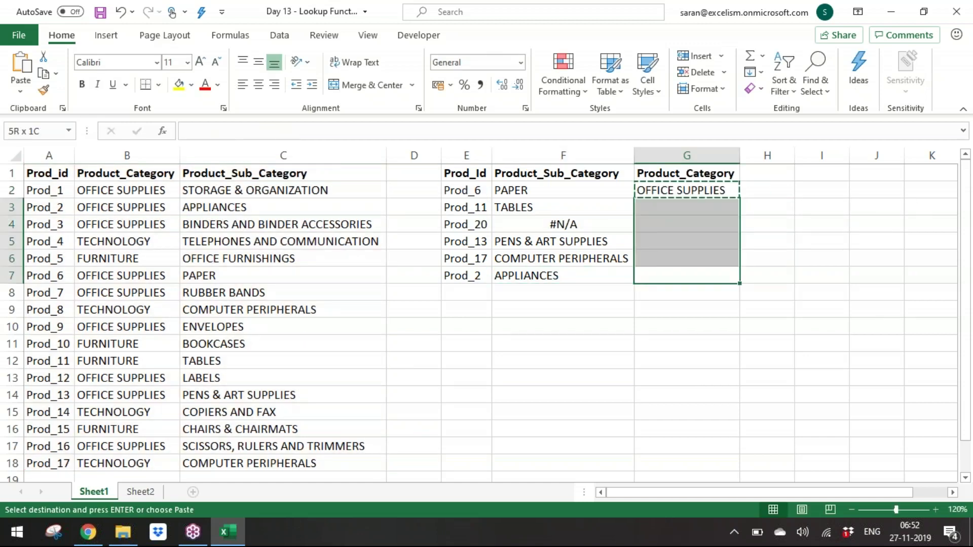
key(ctrl+v)
key(Escape)
key(Up)
key(Up)
key(Up)
key(Up)
key(Up)
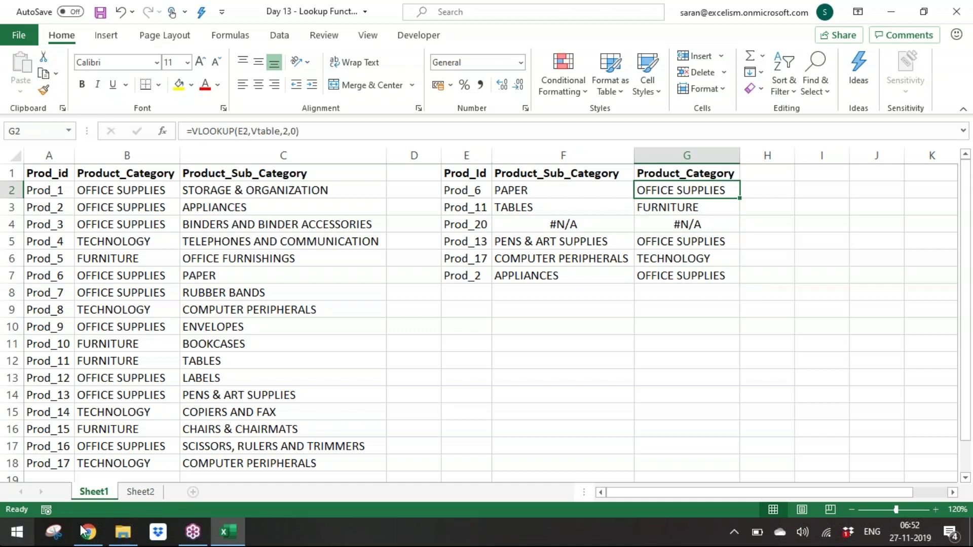
Step: Enter the heading "Limitations:" in cell A16 of Sheet2, below the VLOOKUP notes
click(123, 499)
click(56, 475)
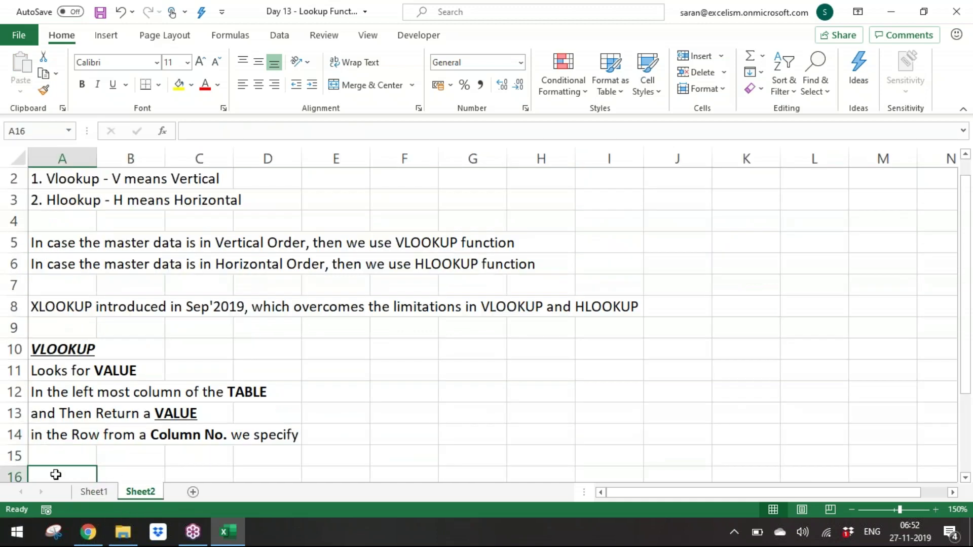
key(Down)
key(Down)
key(Down)
key(Down)
key(Up)
key(Up)
key(Up)
key(Up)
key(Up)
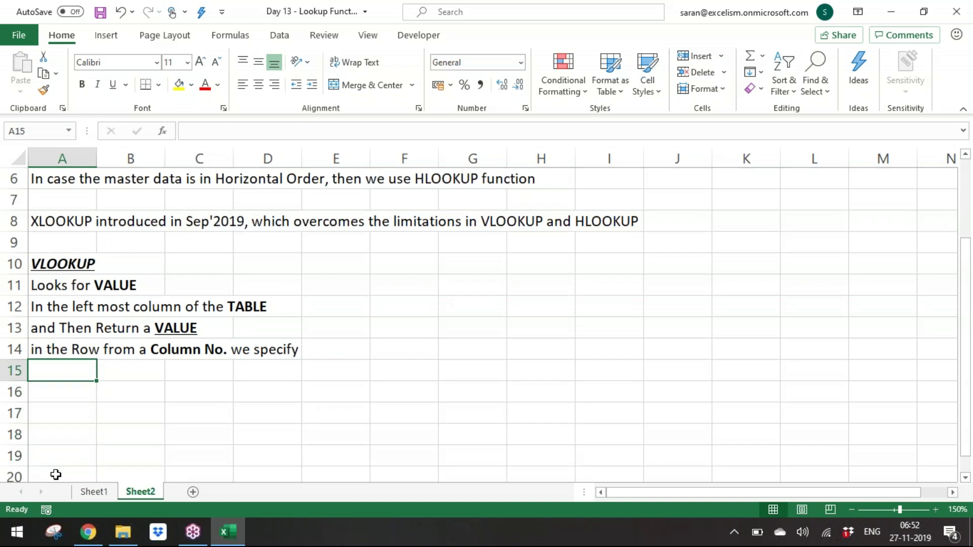
key(Down)
text(Limitatin)
key(BackSpace)
text(pons)
key(Num_Lock)
key(BackSpace)
key(BackSpace)
key(BackSpace)
key(BackSpace)
text(oins:)
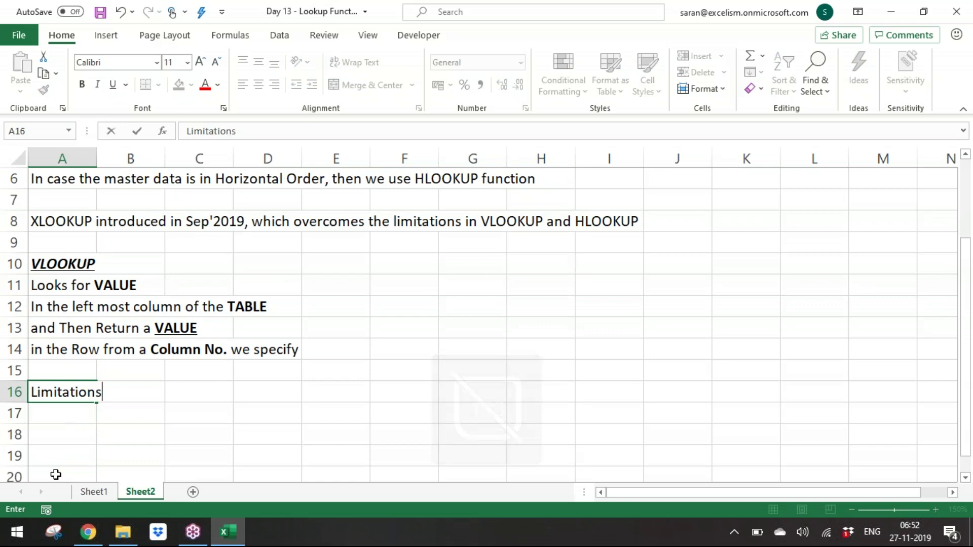
Step: Format the "Limitations:" heading in A16 as bold, underlined and italic
key(ctrl+Return)
key(ctrl+b)
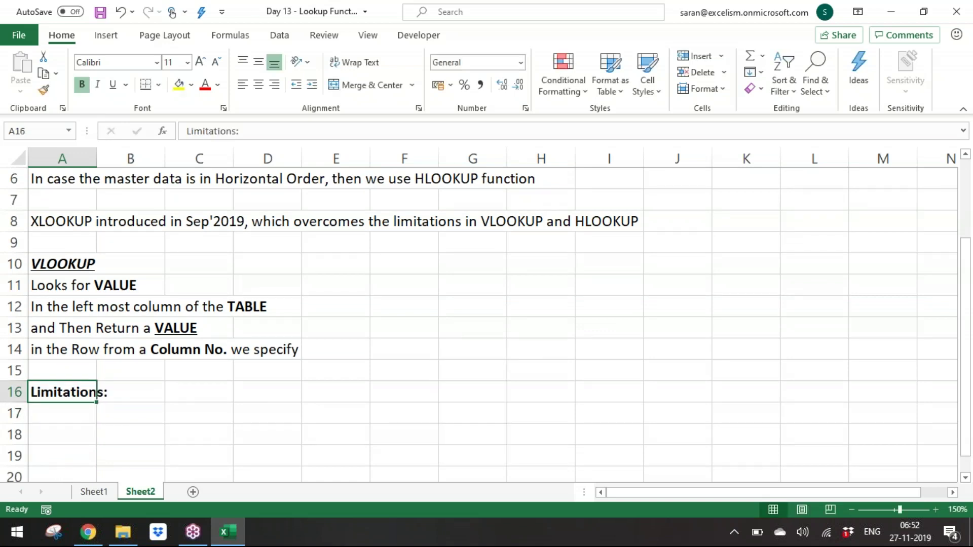
key(ctrl+u)
key(ctrl+i)
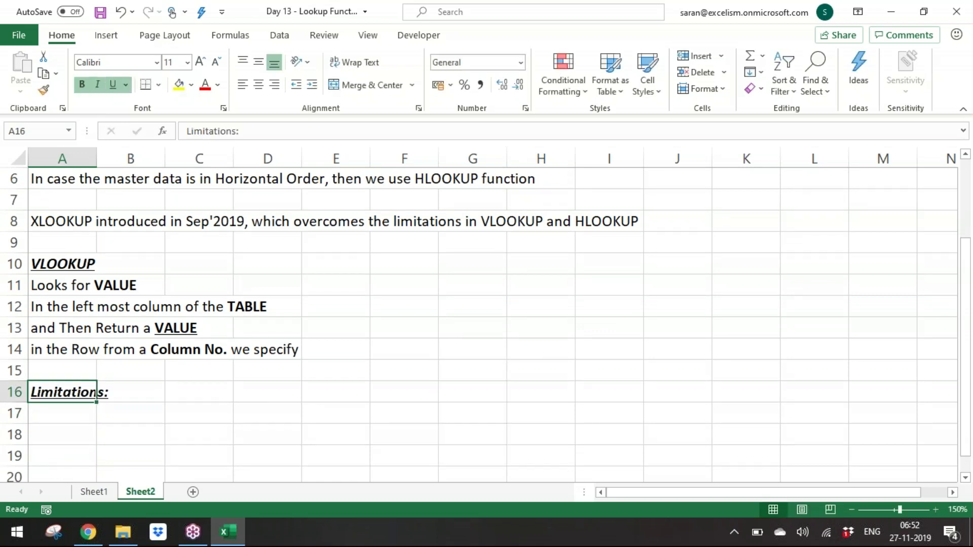
Step: Enter in A17 the first limitation: "1. VLOOKUP always looks into the left most column of the Table"
key(Return)
key(shift+space)
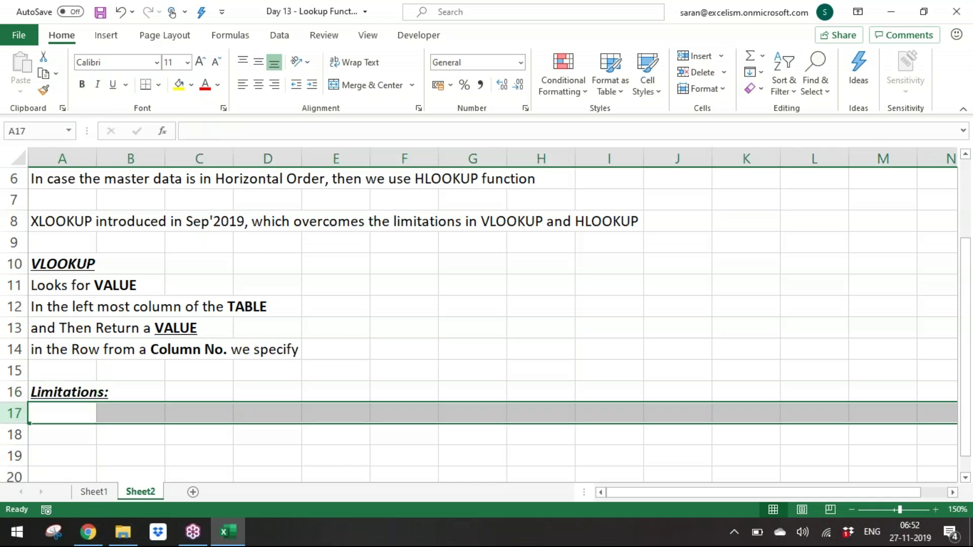
click(62, 413)
text(1. Vlo)
key(BackSpace)
key(BackSpace)
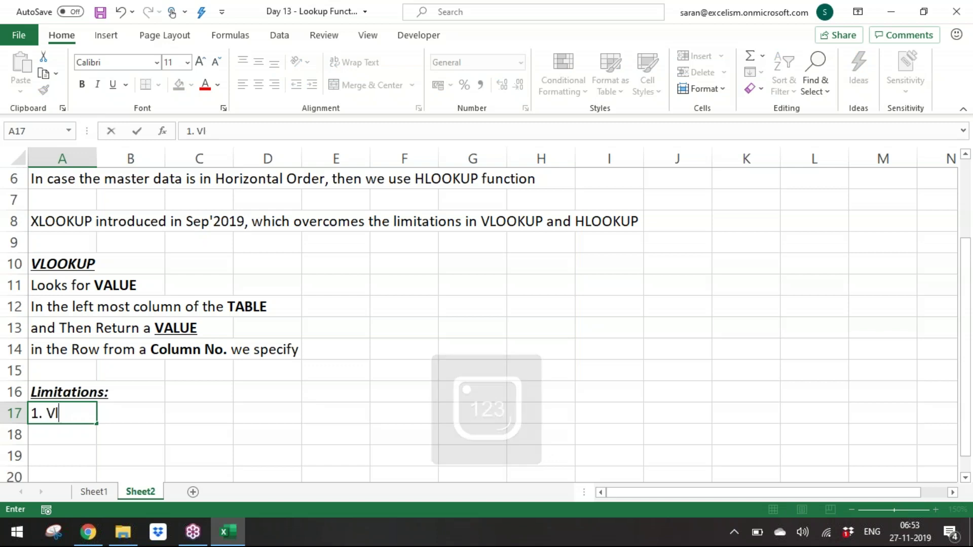
key(BackSpace)
text(Loo)
key(BackSpace)
key(BackSpace)
key(BackSpace)
key(BackSpace)
text(V)
key(BackSpace)
text(VLOO)
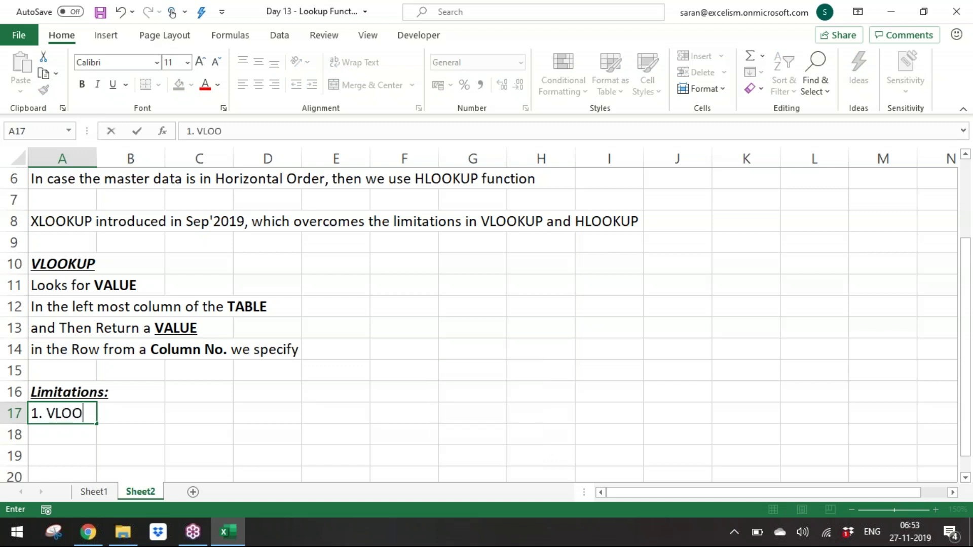
text(KUP always )
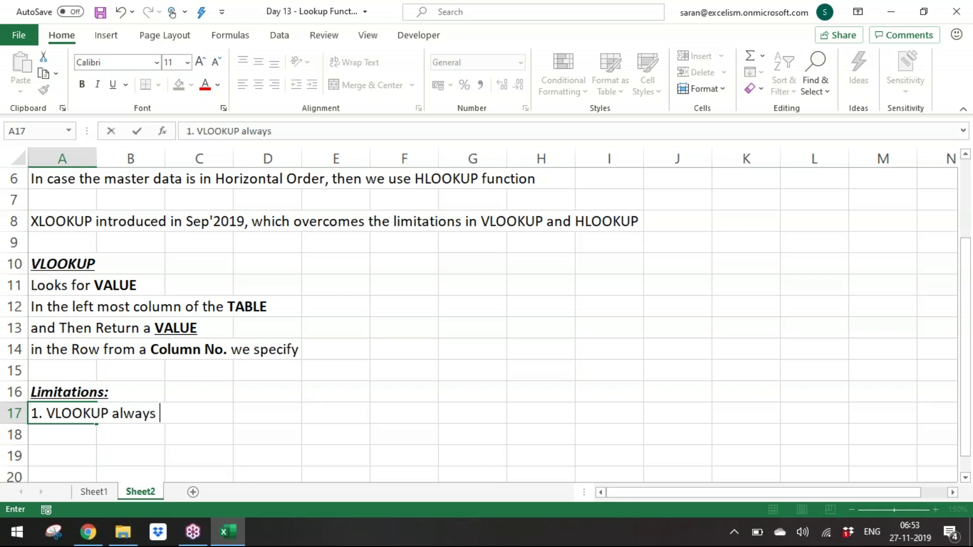
text(looks into the )
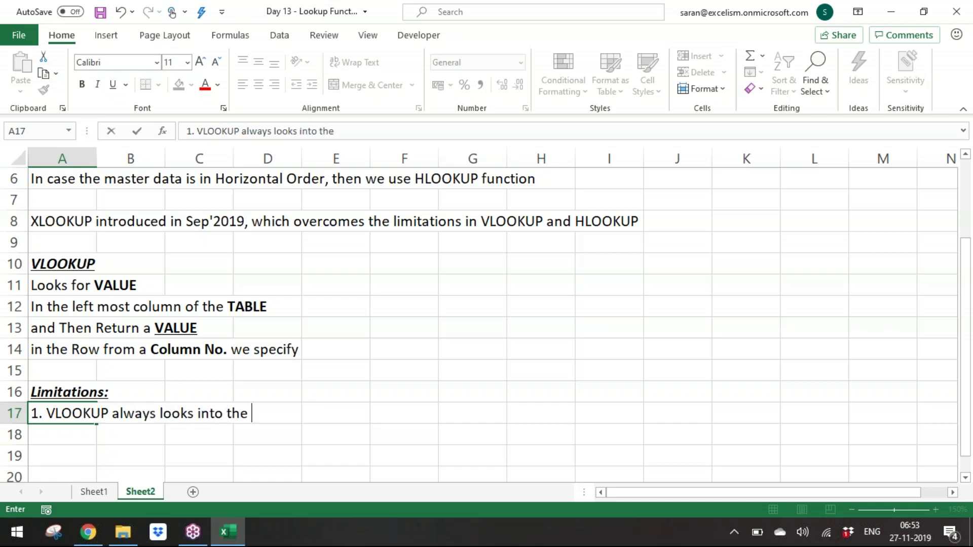
text(left most )
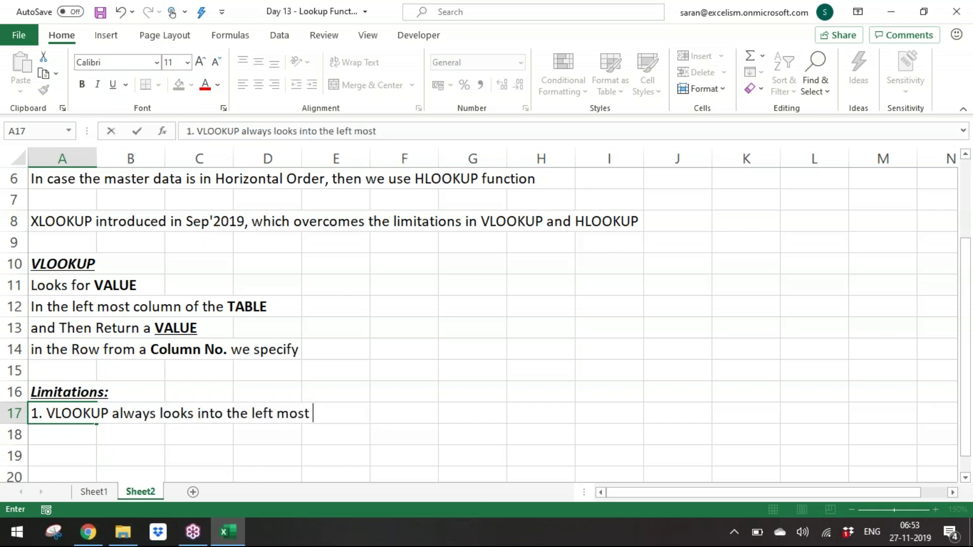
text(column)
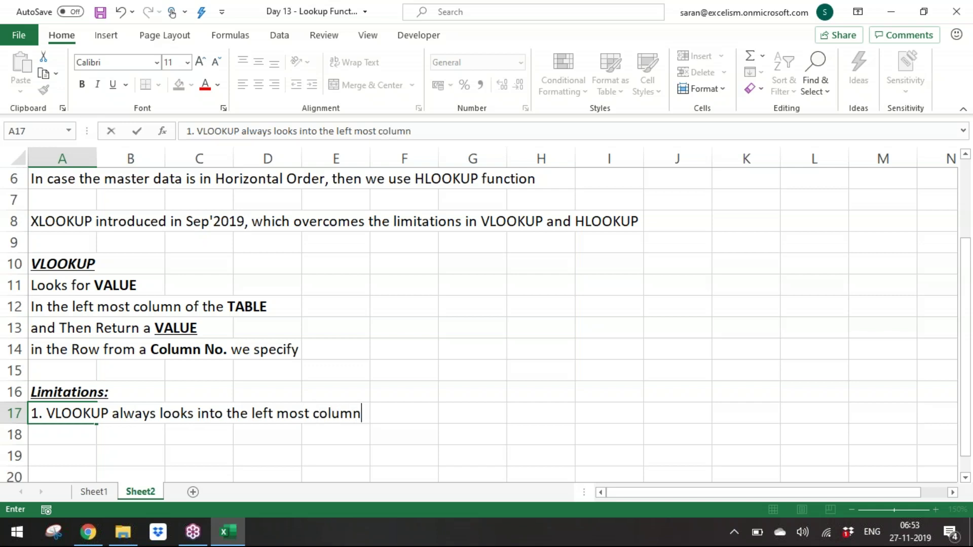
text( of the Table)
key(Return)
Step: Enter in A18 "Means if the Lookup value is not in the left most column but in the right side, then VLOOKUP will not work"
text(Ne)
key(BackSpace)
key(BackSpace)
text(Mea)
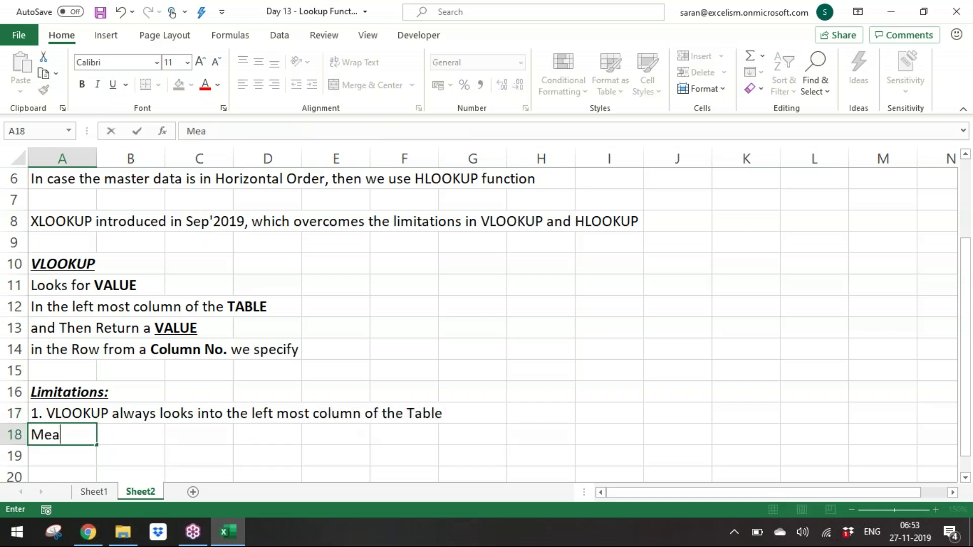
text(ns if the Look)
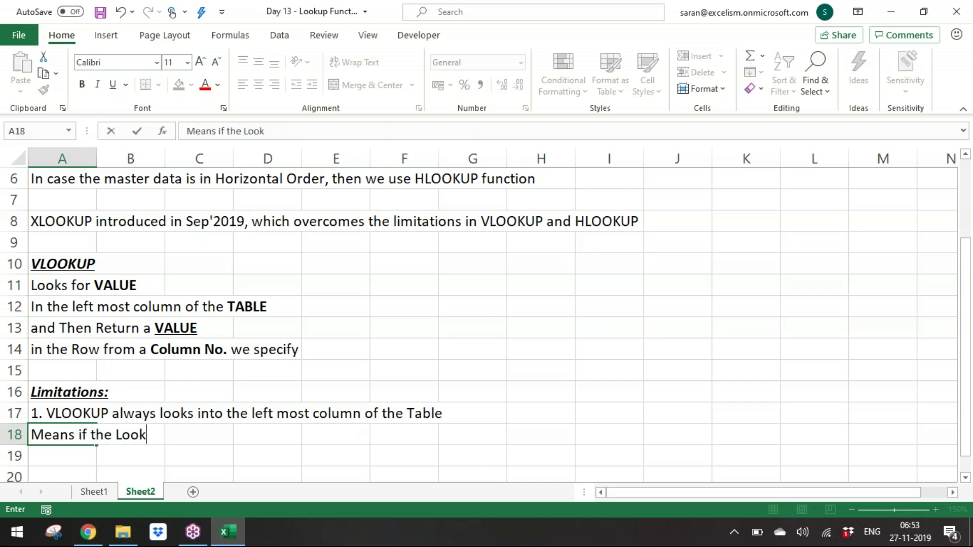
text(up value is n)
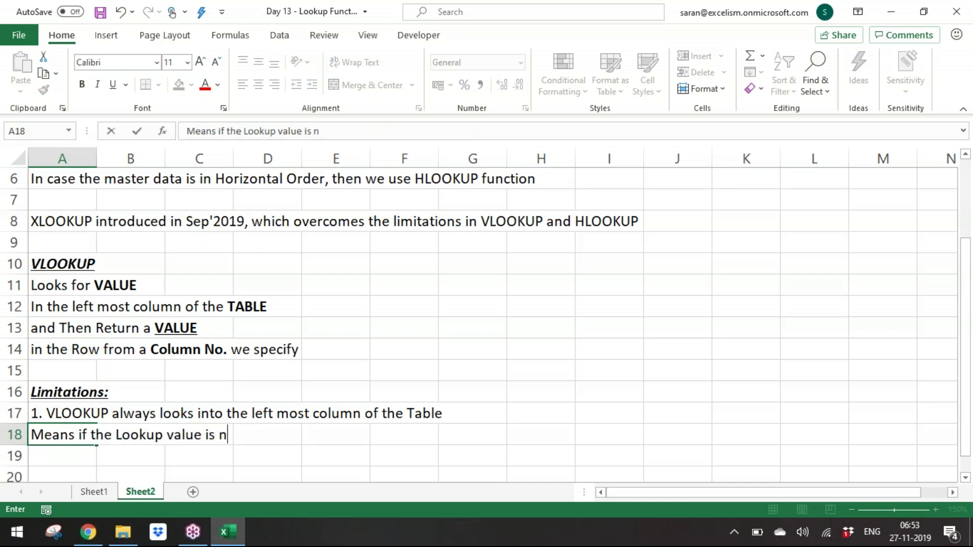
text(ot in th)
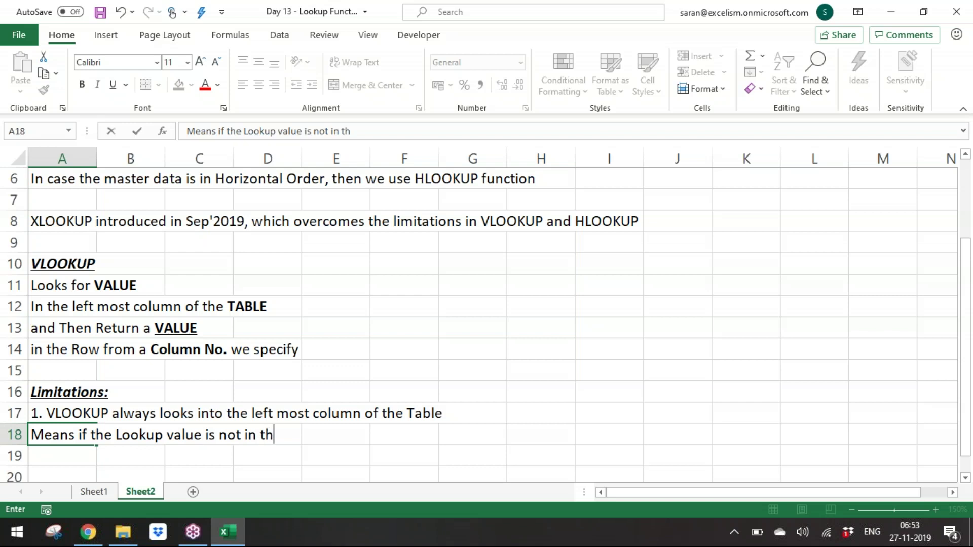
text(e left most oc)
key(BackSpace)
key(BackSpace)
text(column )
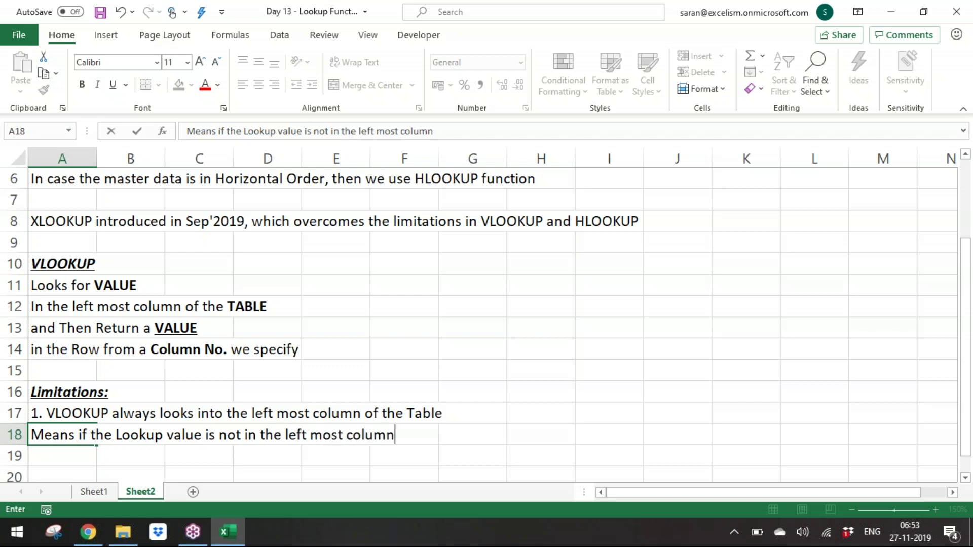
text(but in the)
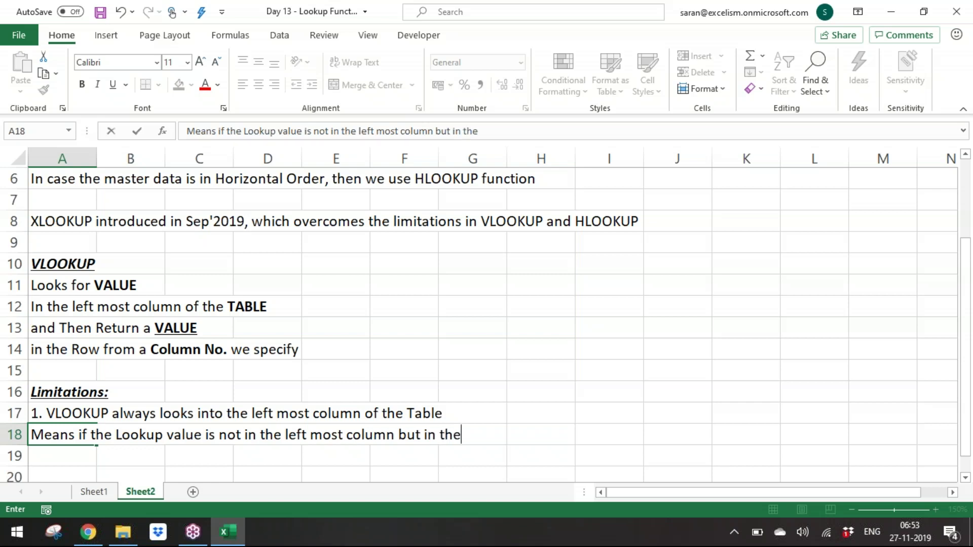
text( right side)
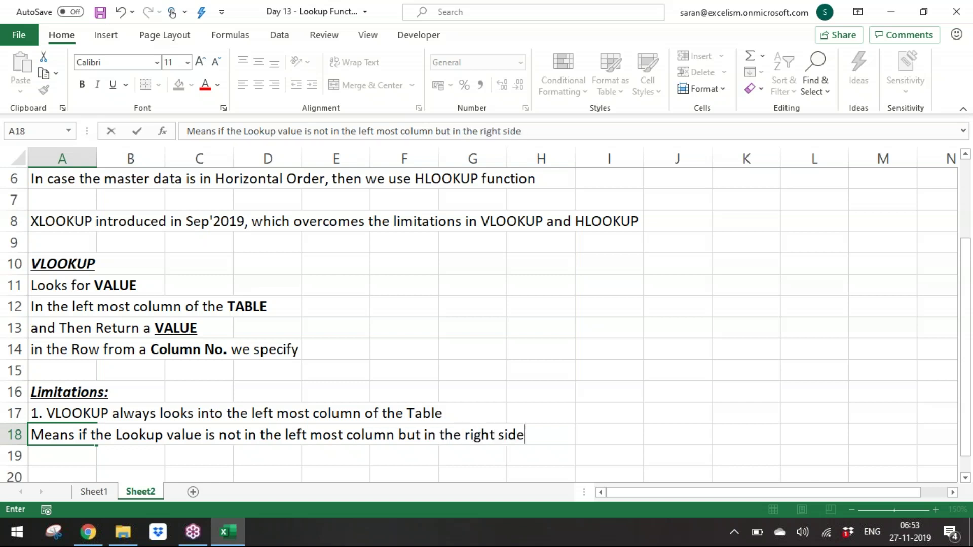
text(.)
key(BackSpace)
text(, then VLOOK)
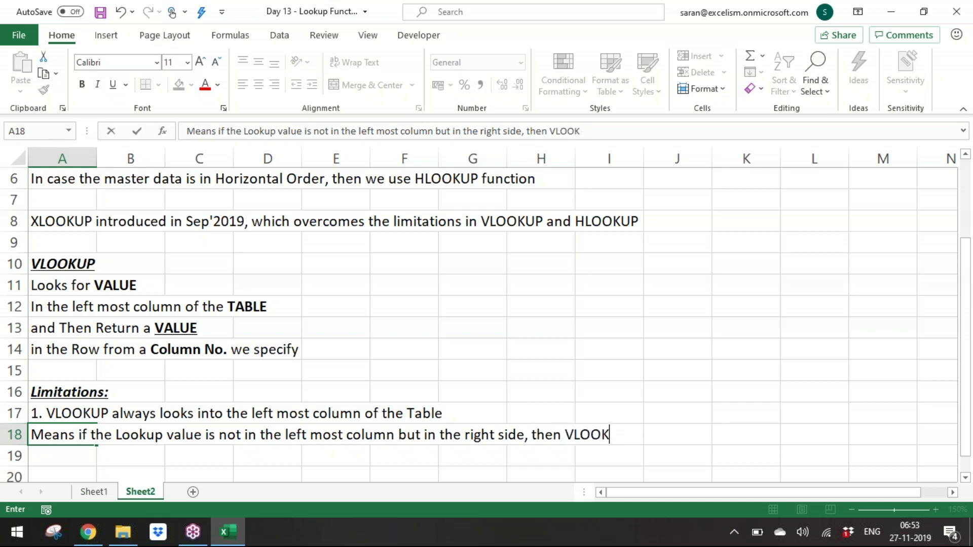
text(UP will not work)
key(BackSpace)
text(k)
key(Return)
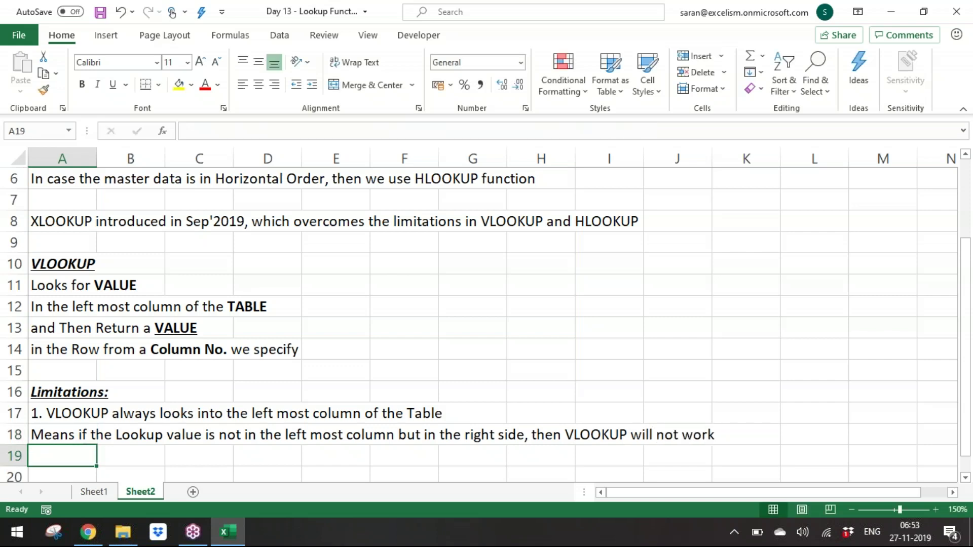
Step: Try the duplicate product ID Prod_6 in cell A9 of Sheet1 and undo that change
click(108, 497)
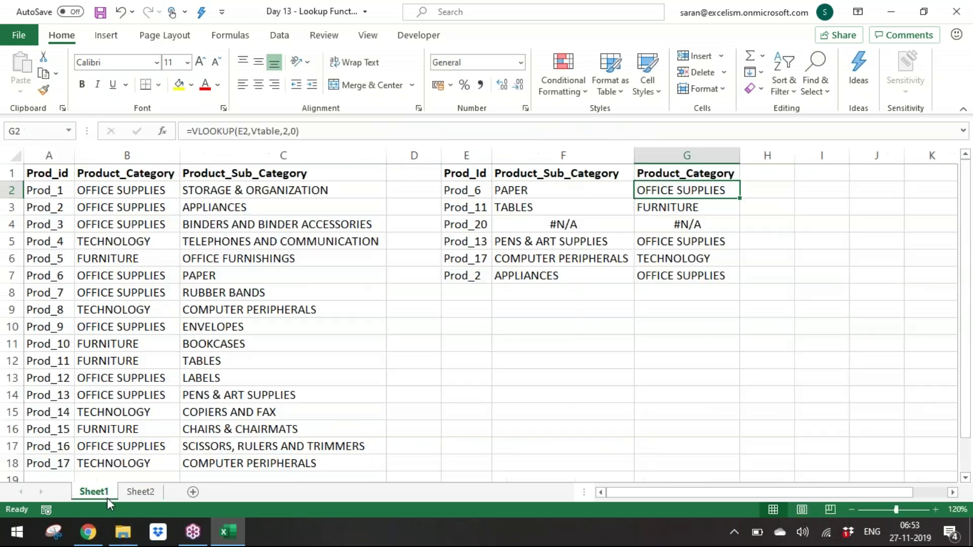
click(477, 191)
click(669, 188)
click(71, 310)
key(Right)
key(Right)
click(74, 310)
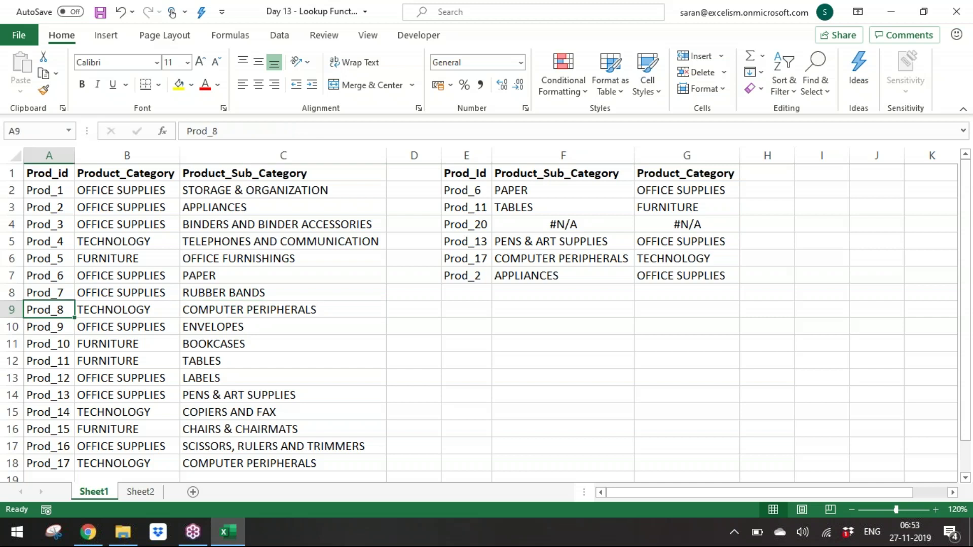
double_click(64, 307)
key(BackSpace)
text(6)
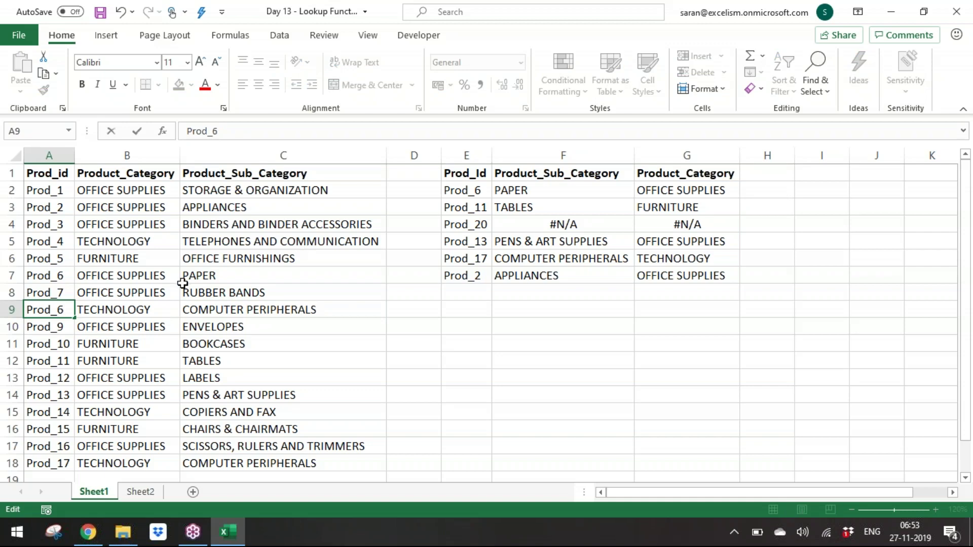
key(Return)
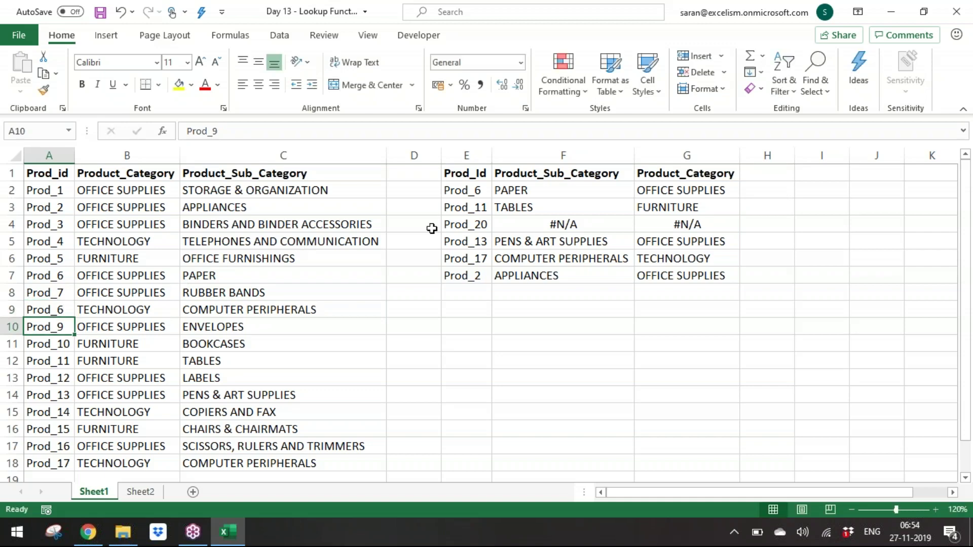
key(ctrl+z)
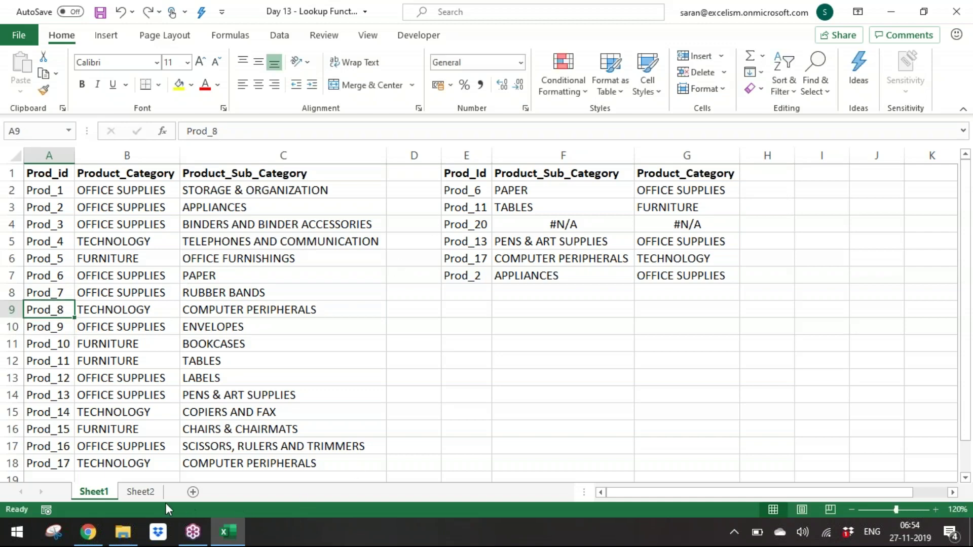
Step: Enter in A19 of Sheet2 the second limitation: "2. In case of Duplicate values in the Left Most column,"
click(156, 494)
text(2. Duplca)
key(BackSpace)
key(BackSpace)
text(i)
key(BackSpace)
key(BackSpace)
key(BackSpace)
key(BackSpace)
key(BackSpace)
text(In case of Duplicate )
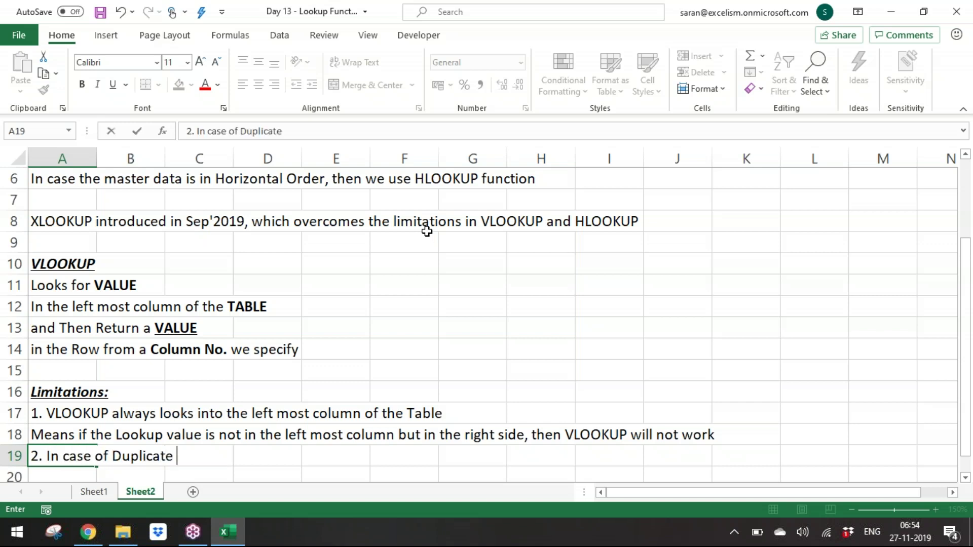
text(values i)
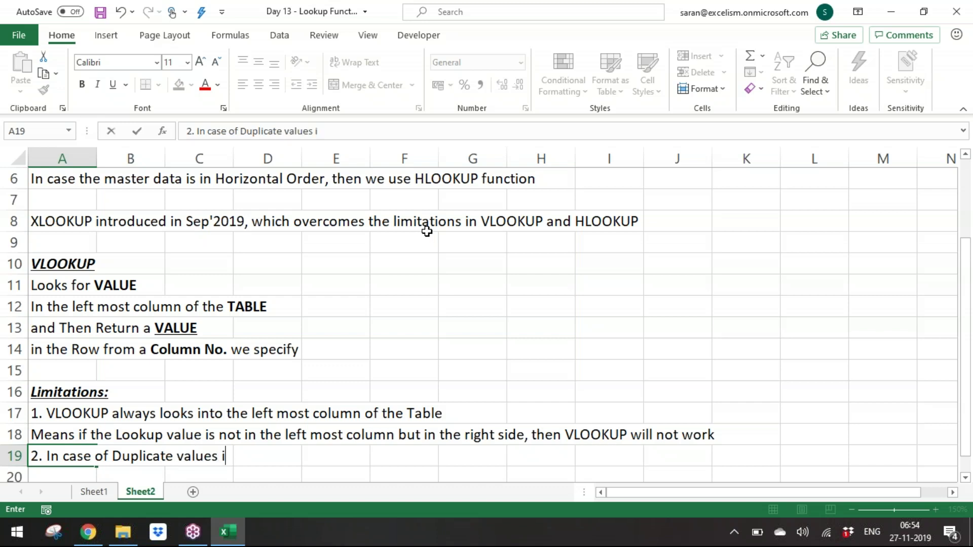
text(n the Lookup C)
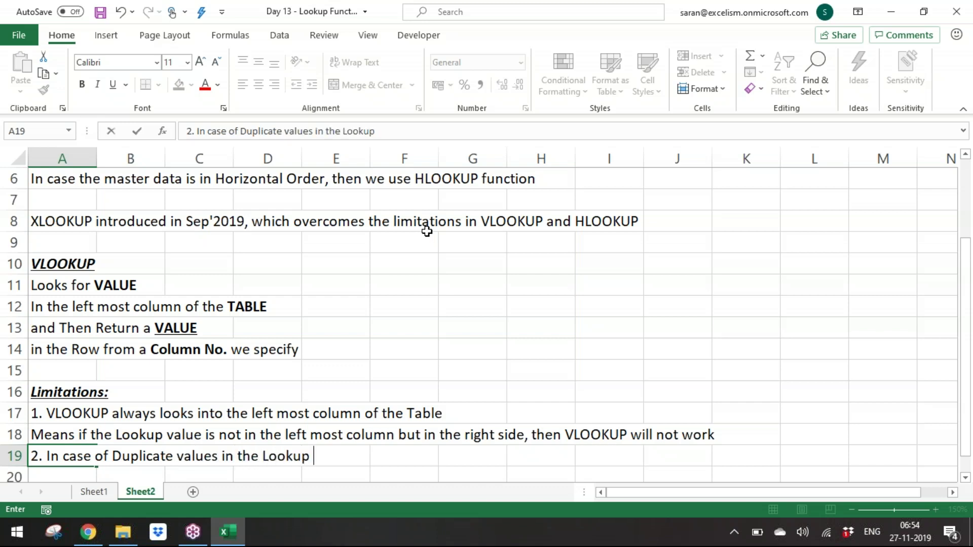
key(BackSpace)
key(BackSpace)
key(BackSpace)
key(BackSpace)
key(BackSpace)
key(BackSpace)
key(BackSpace)
key(BackSpace)
text(the)
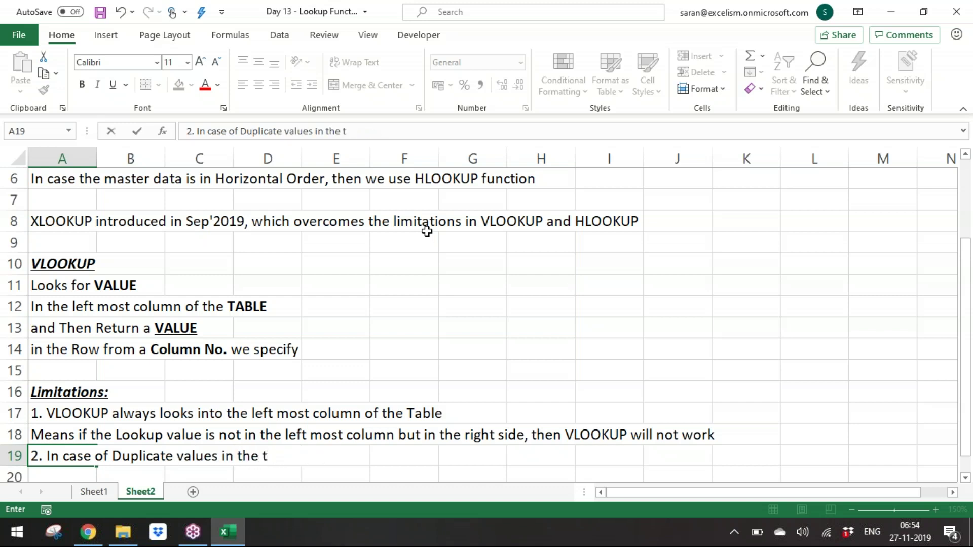
key(BackSpace)
key(BackSpace)
key(BackSpace)
text(Left Most column,)
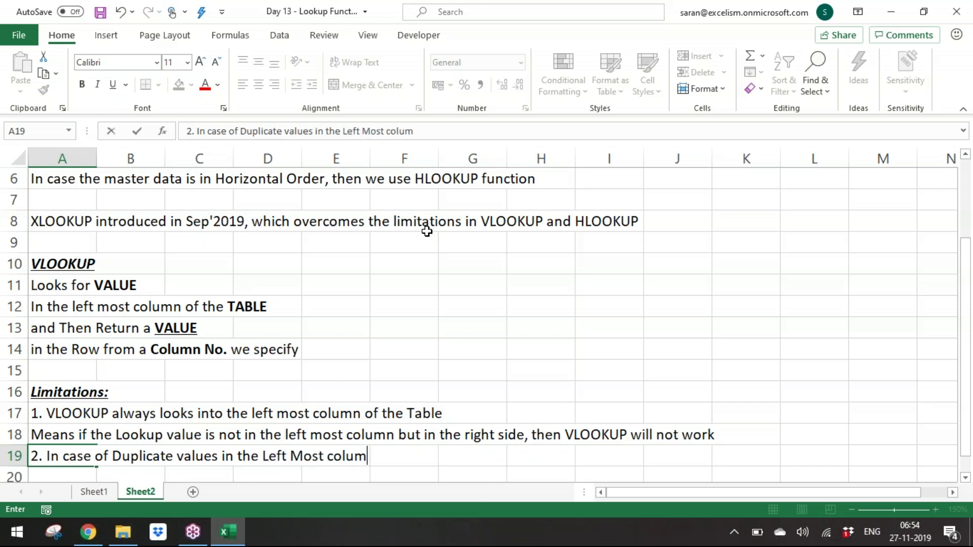
key(ctrl+Return)
key(Return)
Step: Enter in A20 of Sheet2 "VLOOKUP considers the first column only."
text(V)
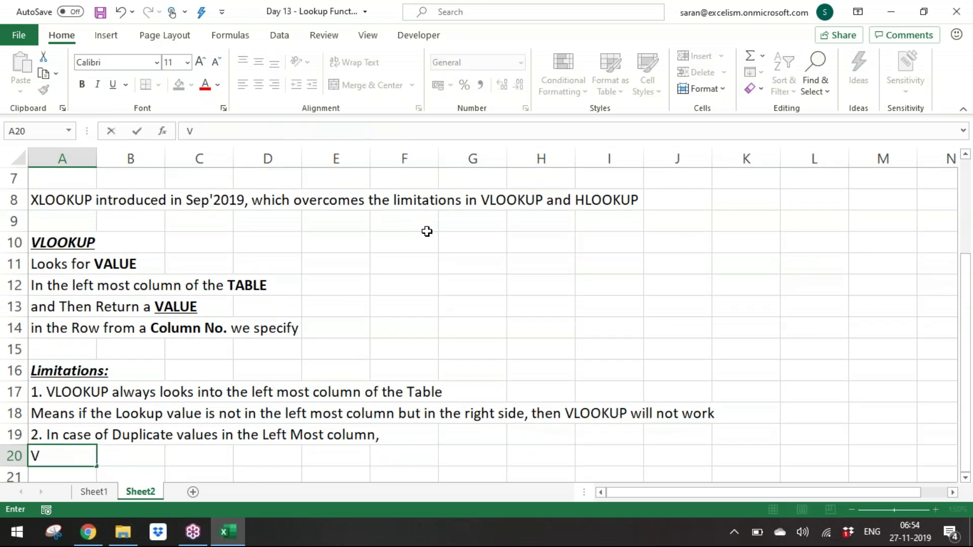
text(LOOKUP con)
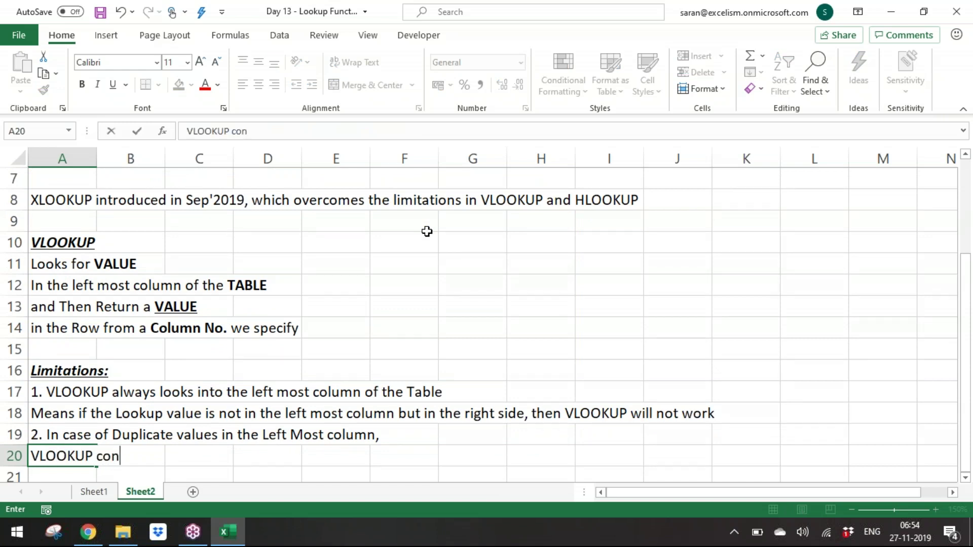
text(siders the fir)
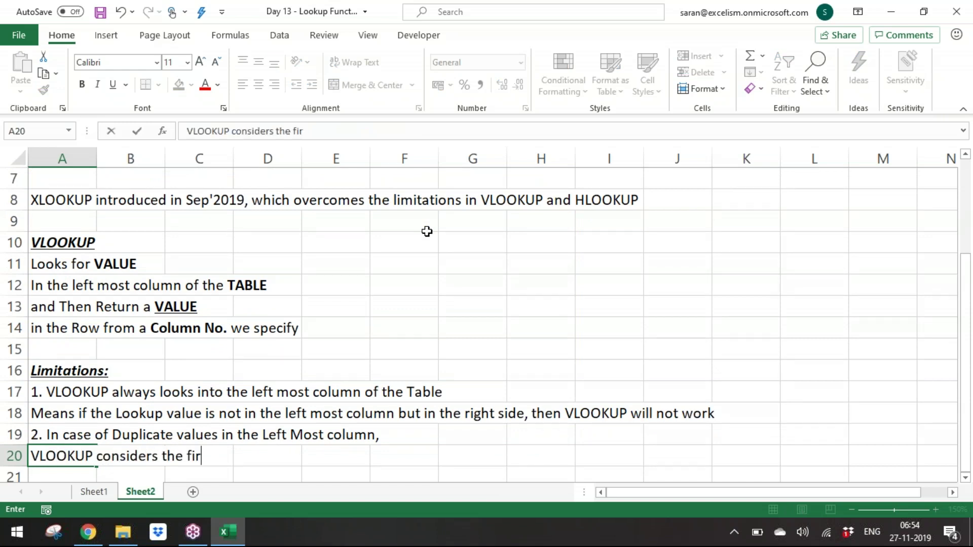
text(st column)
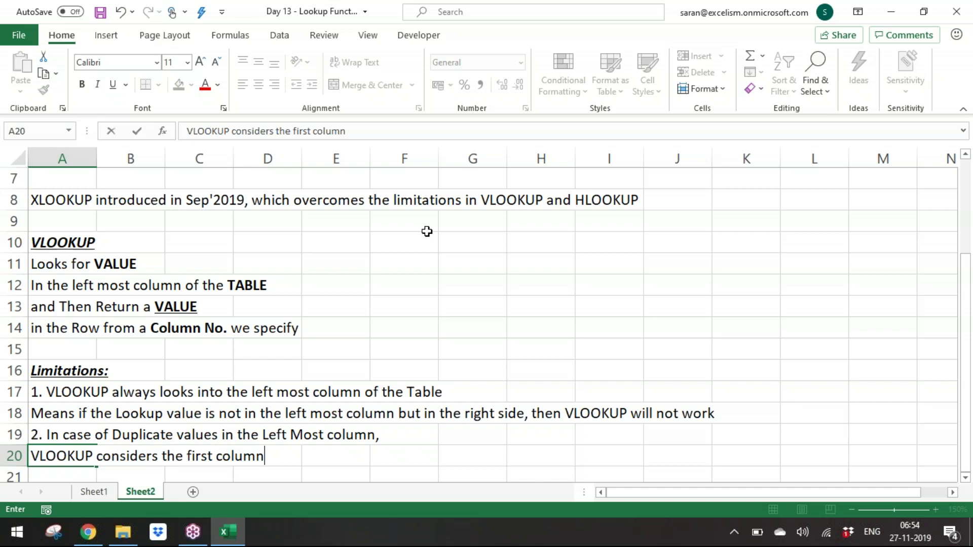
text( only.)
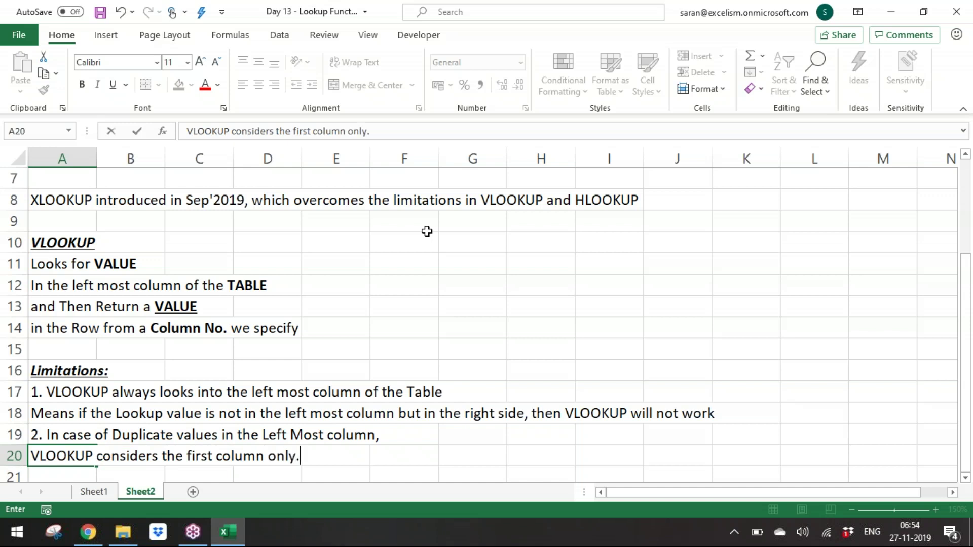
key(Return)
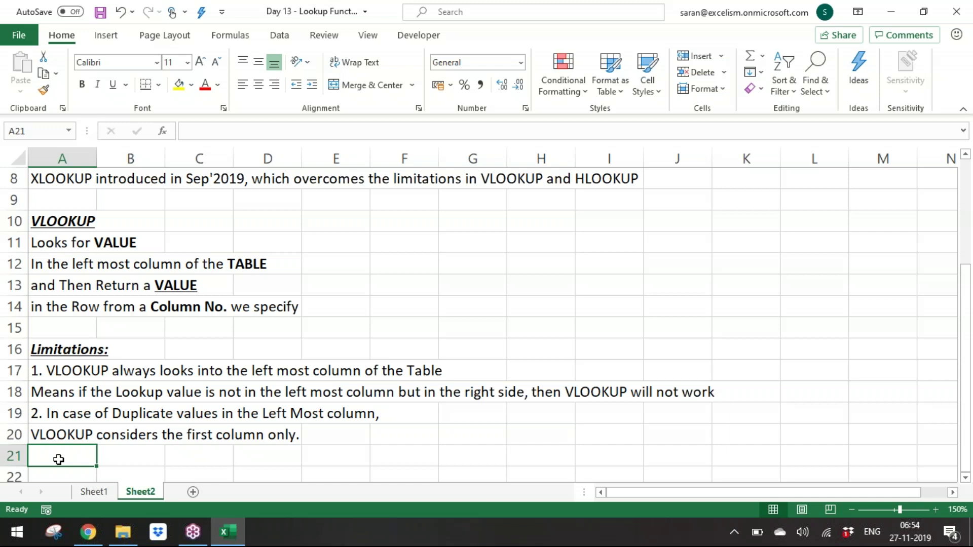
Step: Clear the lookup formulas in F2:G7 of Sheet1, keeping the Product_Sub_Category and Product_Category headers
click(96, 499)
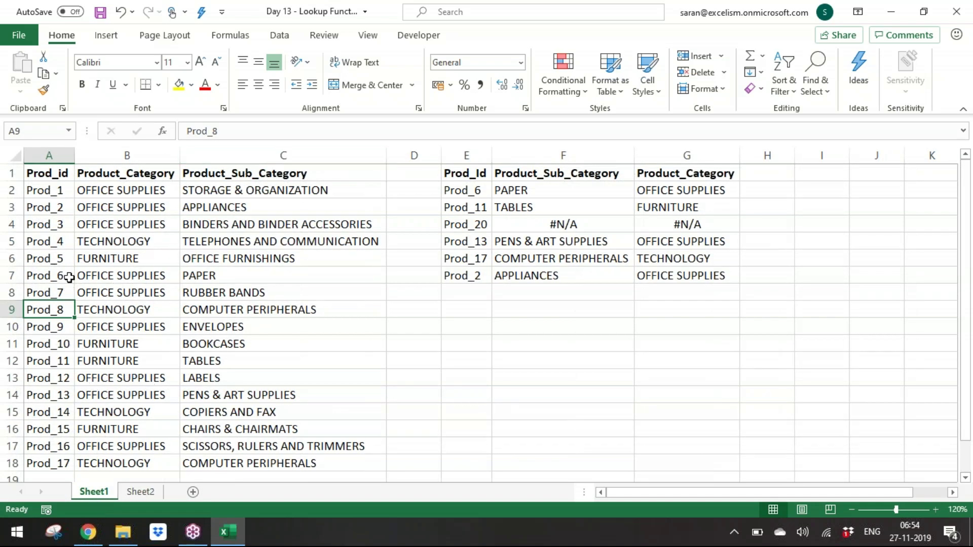
click(147, 490)
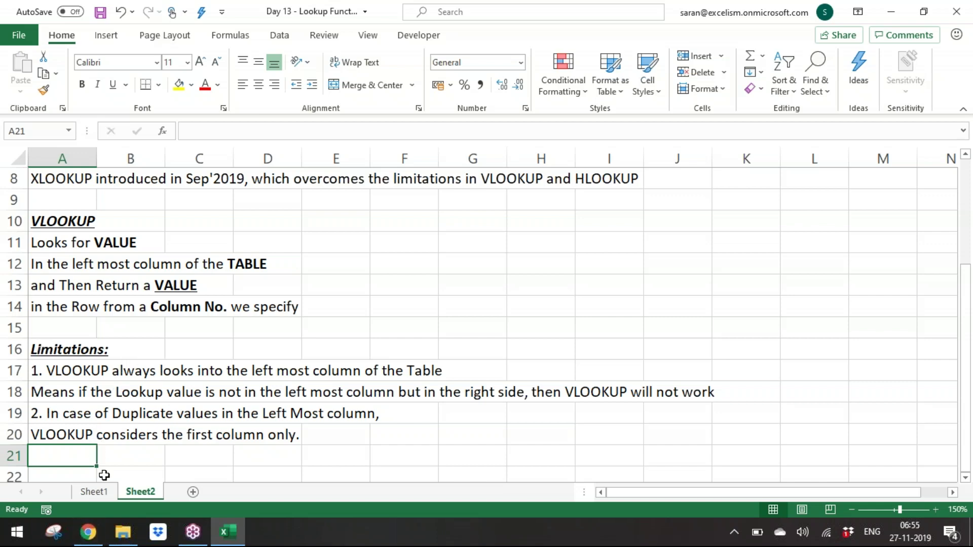
click(102, 490)
click(588, 218)
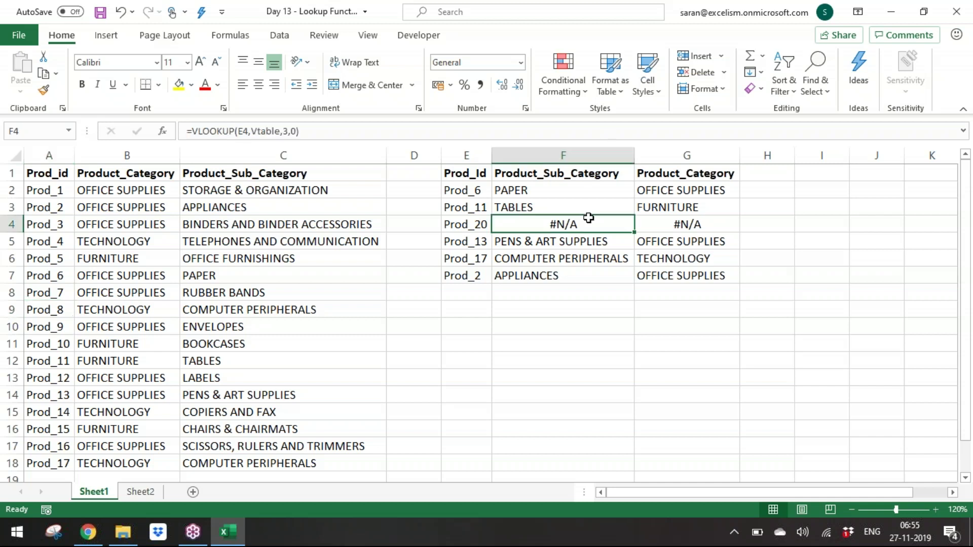
key(Up)
key(Up)
key(ctrl+shift+Down)
key(ctrl+shift+Right)
key(Delete)
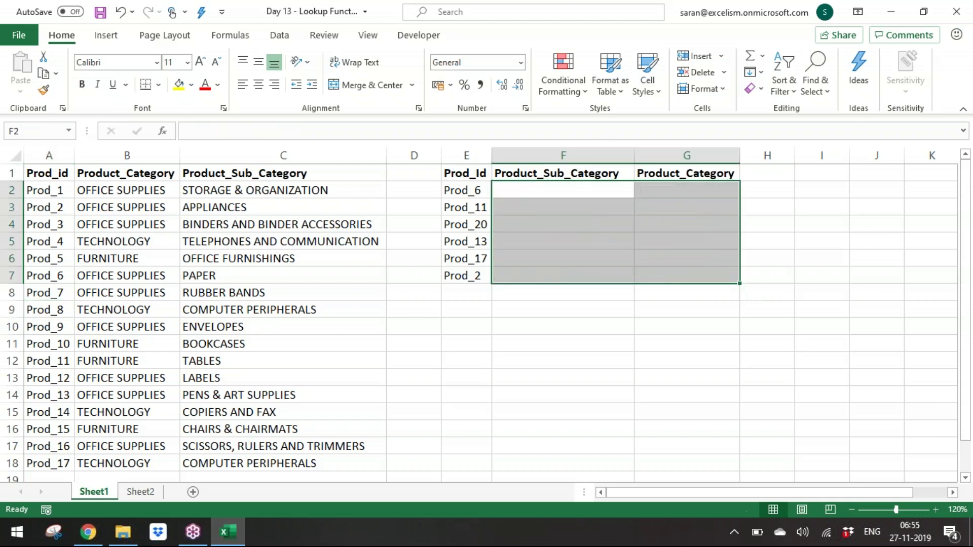
Step: Write the formula =VLOOKUP(E2,Vtable,3,0) in F2 for the product sub-category
click(563, 190)
text(=vlo)
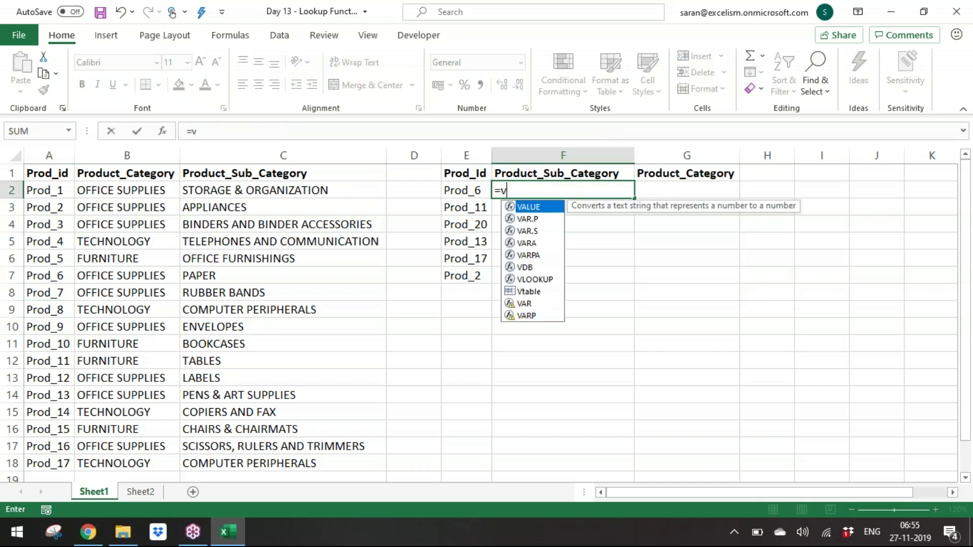
key(Tab)
key(Left)
text(,)
key(ctrl+Left)
key(ctrl+Left)
key(ctrl+Left)
key(Up)
key(ctrl+shift+Right)
key(ctrl+shift+Down)
text(,)
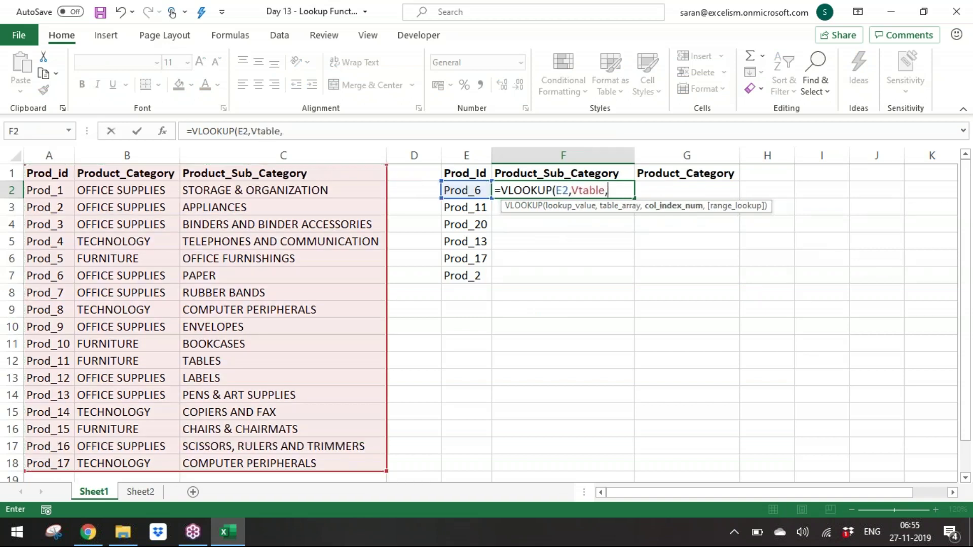
text(3,0)
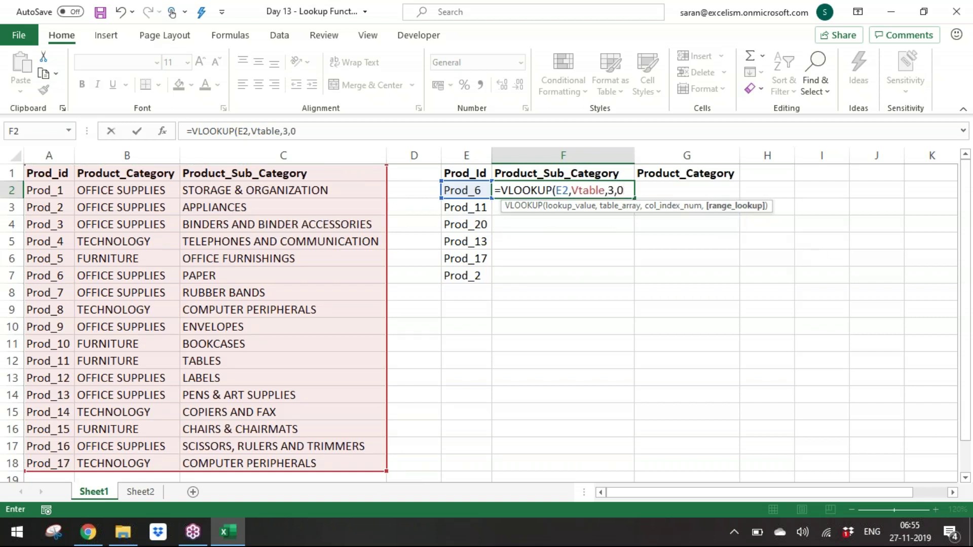
text())
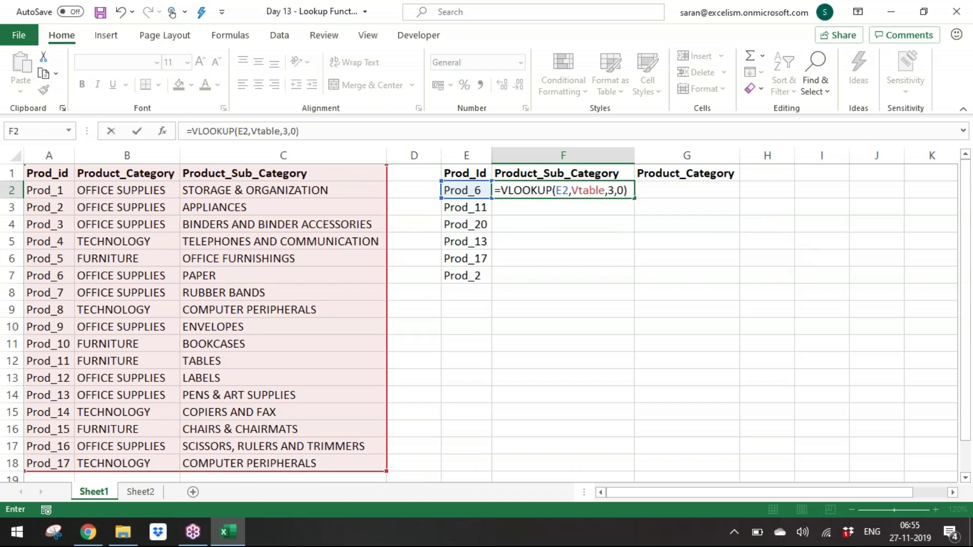
Step: Review the lookup value, table array, column index and range lookup arguments in the F2 formula and commit it
click(562, 191)
click(589, 190)
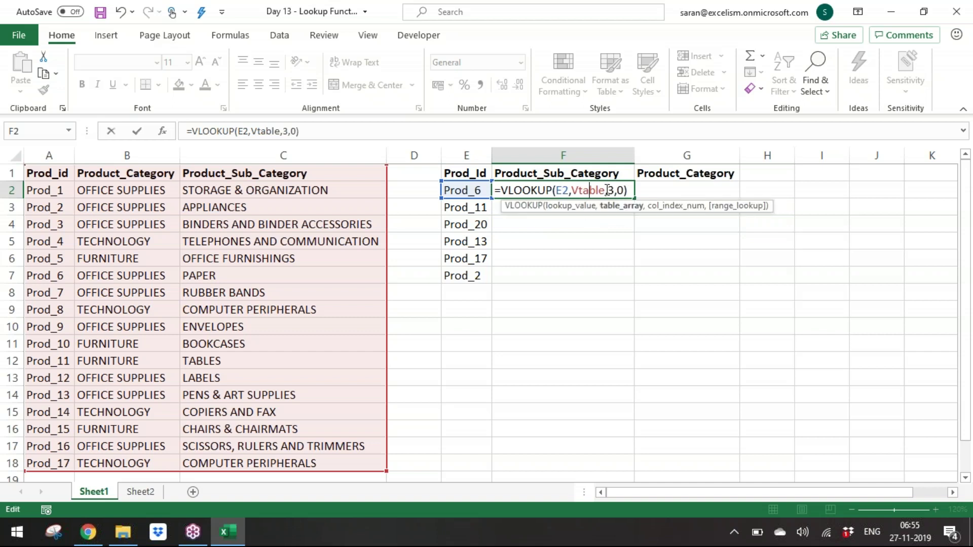
double_click(621, 190)
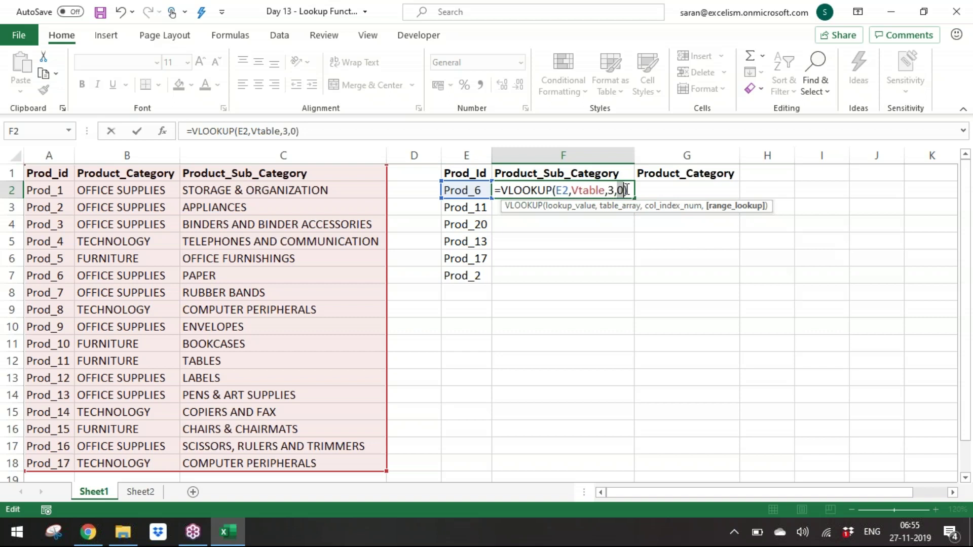
click(564, 191)
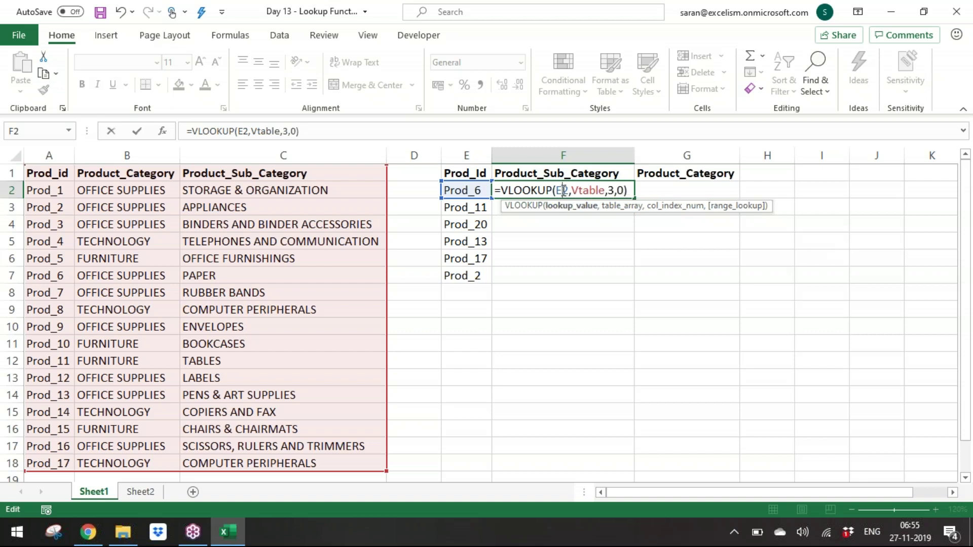
click(580, 190)
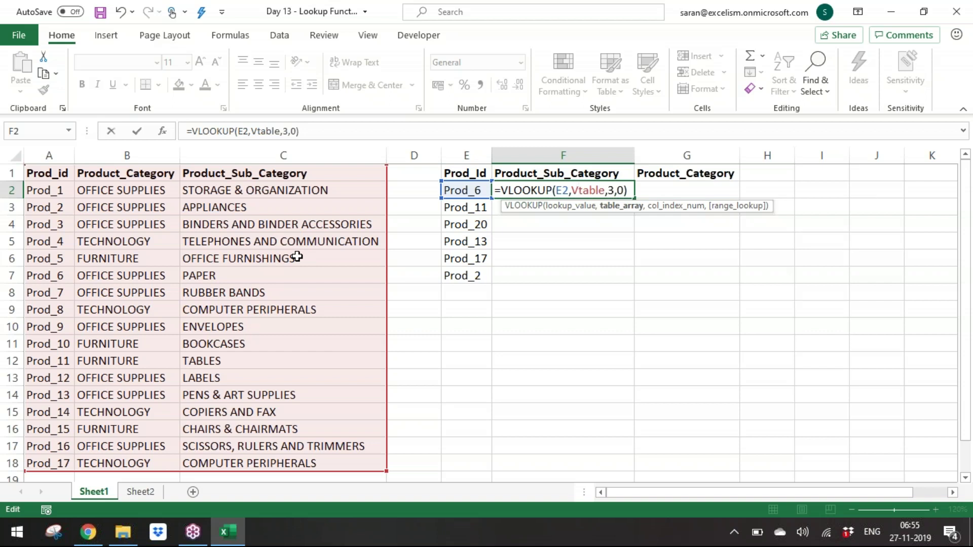
click(614, 191)
click(623, 190)
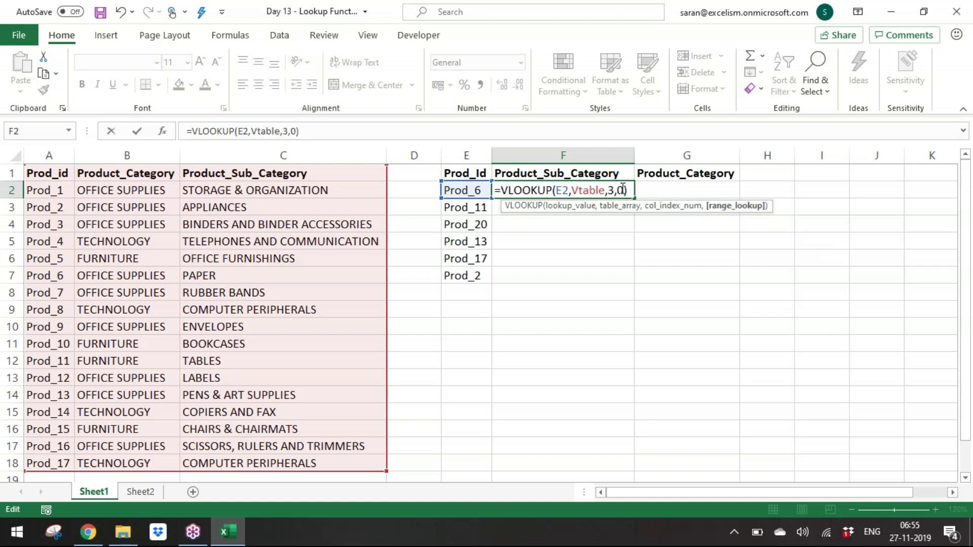
key(Return)
Step: Copy the sub-category formula from F2 into F3:F7
click(563, 190)
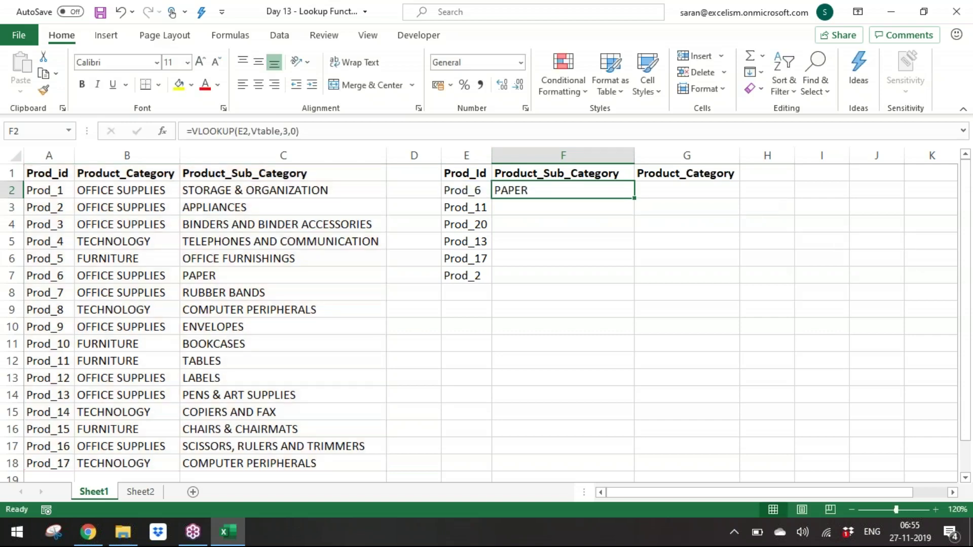
key(ctrl+c)
key(Left)
key(ctrl+Down)
key(Right)
key(ctrl+shift+Up)
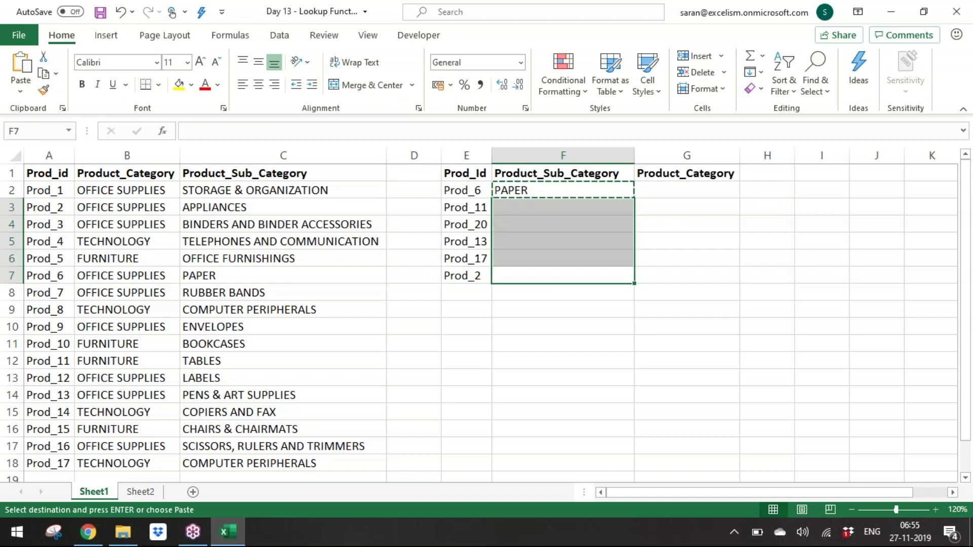
key(Return)
Step: Enter the formula =VLOOKUP(E2,Vtable,2,0) in G2 for the product category
key(Down)
key(Right)
text(=vlo)
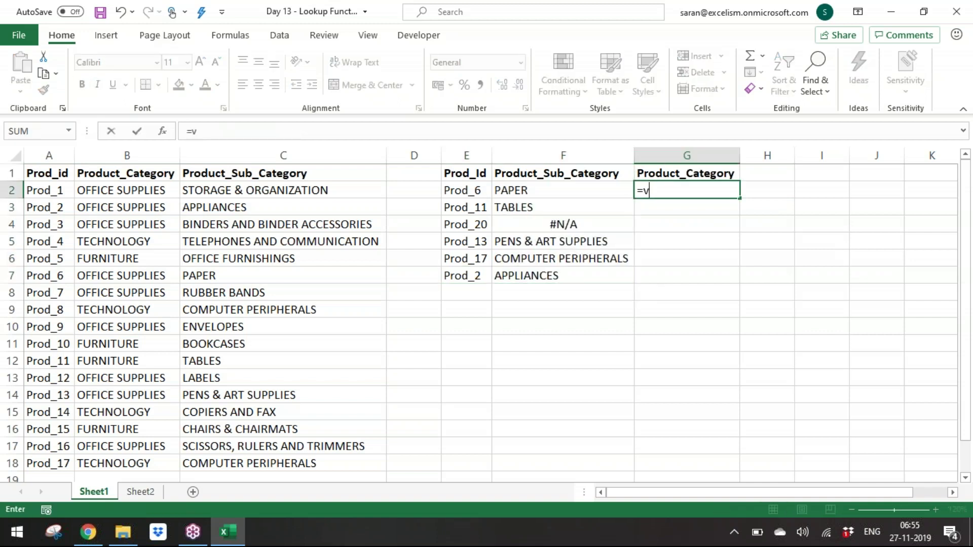
key(Tab)
key(Left)
key(Left)
key(Left)
key(Left)
key(Left)
key(Left)
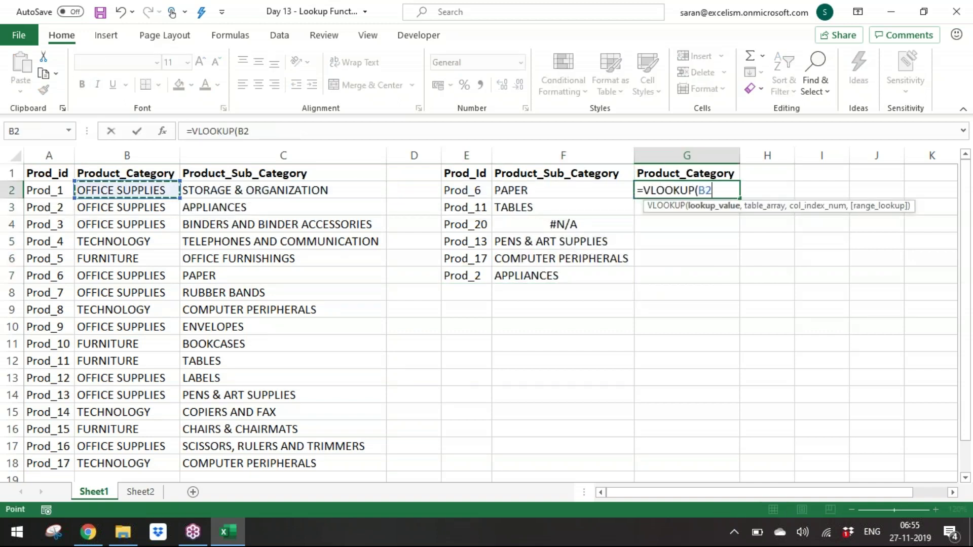
key(Right)
key(Right)
key(Right)
key(Right)
text(,vta)
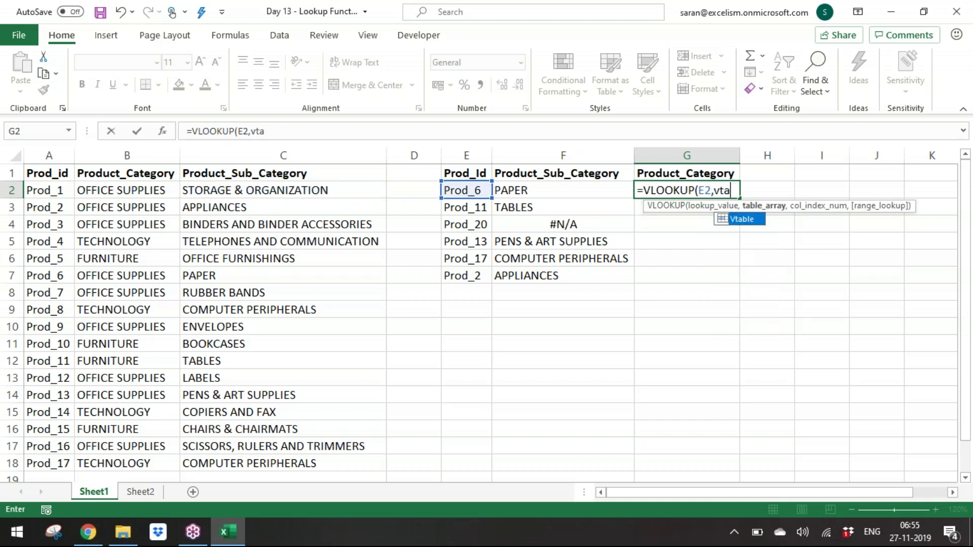
key(Tab)
text(,)
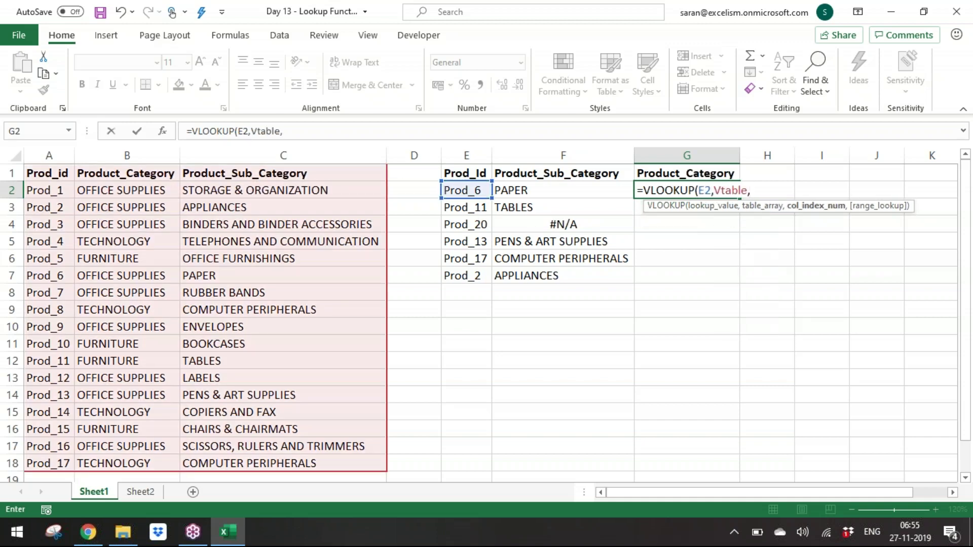
text(2,0)
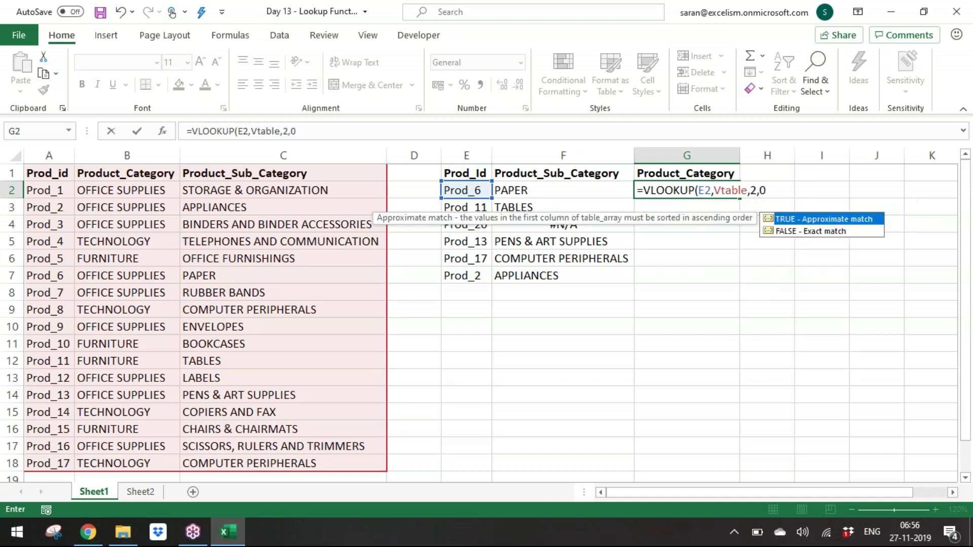
key(Return)
Step: Copy the category formula from G2 into G3:G7
key(Up)
key(ctrl+c)
key(Left)
key(ctrl+Down)
key(Right)
key(ctrl+shift+Up)
key(ctrl+v)
key(Escape)
Step: Copy the master product table A1:C18 and paste it transposed starting at A20 of Sheet1
key(ctrl+Down)
key(ctrl+Left)
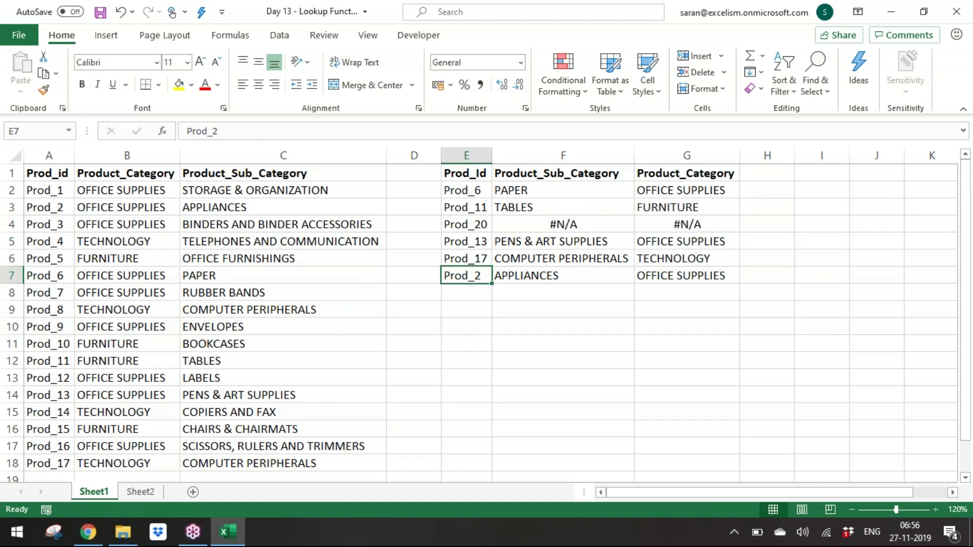
key(ctrl+Left)
key(ctrl+Left)
key(ctrl+Up)
key(ctrl+shift+Right)
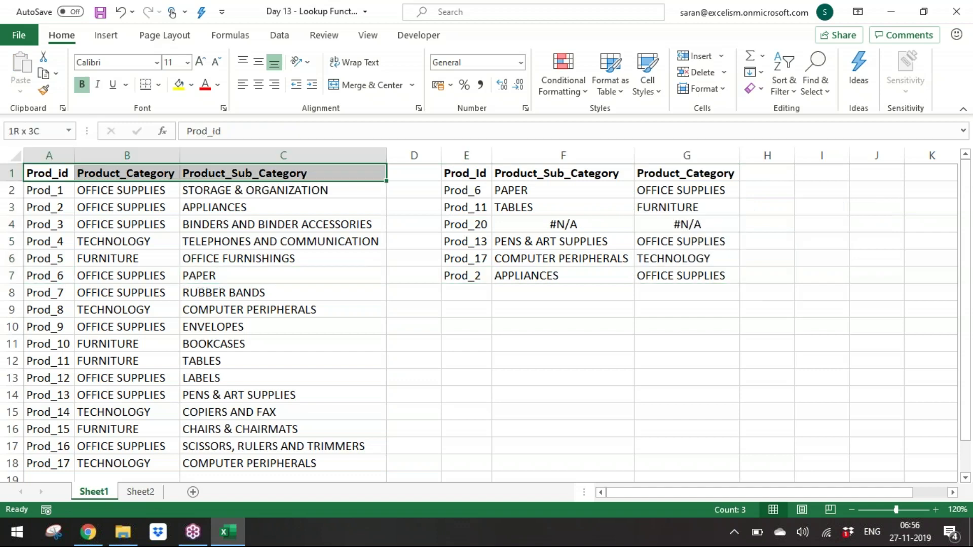
key(ctrl+shift+Down)
key(ctrl+c)
key(Down)
key(Down)
key(Down)
key(Down)
key(Down)
key(Down)
key(Down)
key(Down)
key(Down)
key(Down)
key(Down)
key(Down)
key(Down)
key(Down)
key(Down)
key(Down)
key(Down)
key(Down)
key(Down)
key(Down)
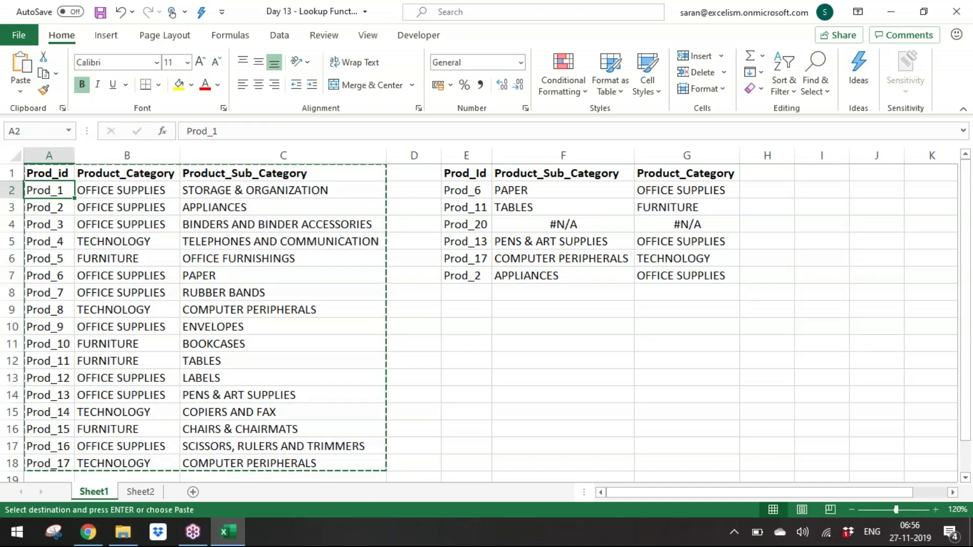
key(Down)
key(Down)
key(Up)
key(Up)
key(Up)
key(alt)
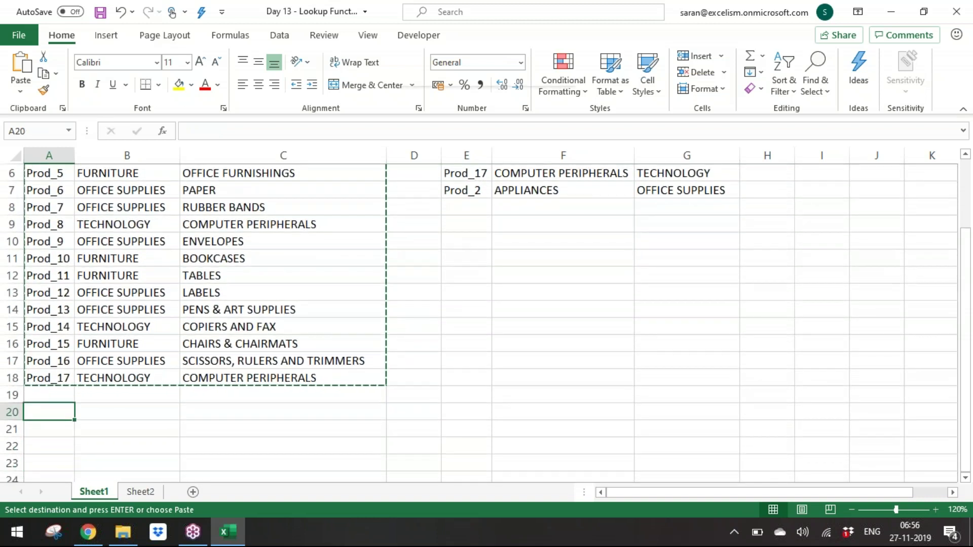
key(e)
key(s)
key(alt+e)
key(s)
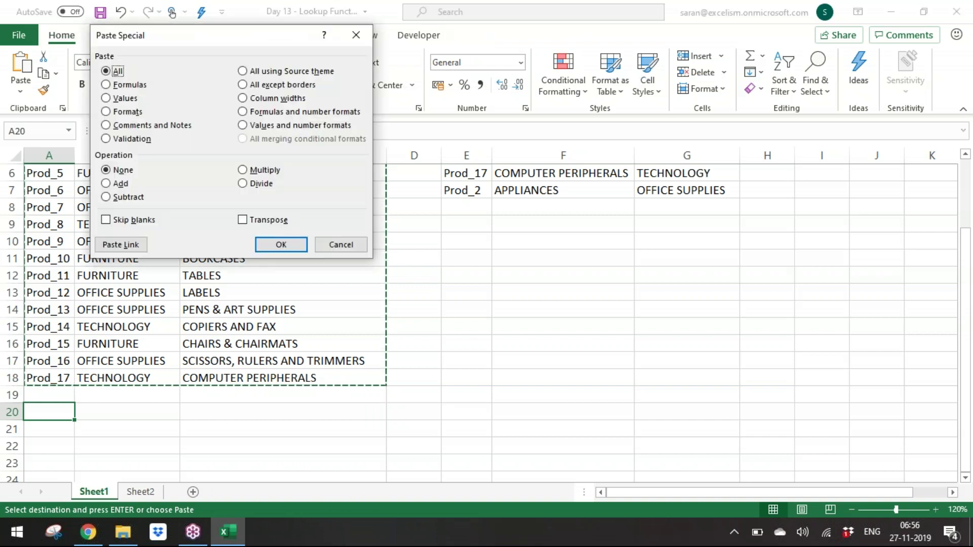
key(e)
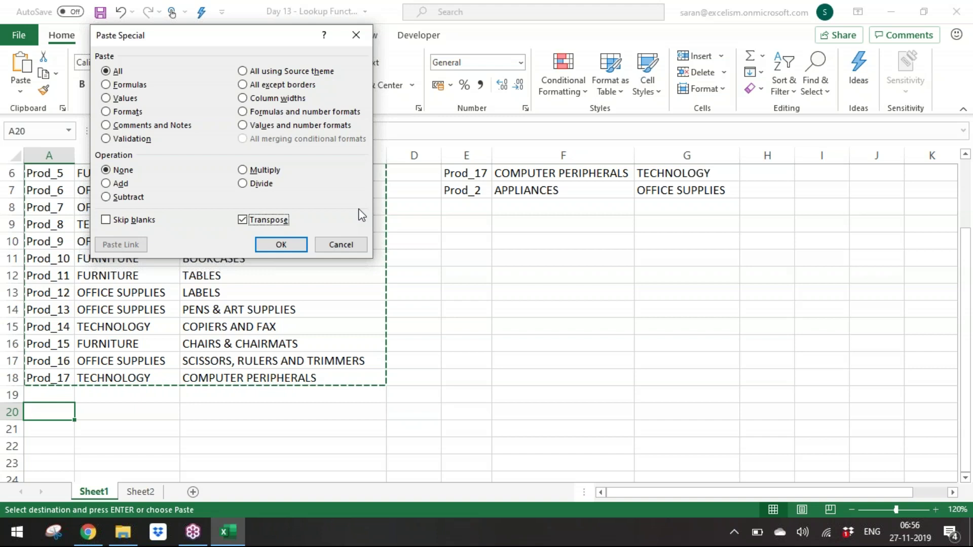
key(Return)
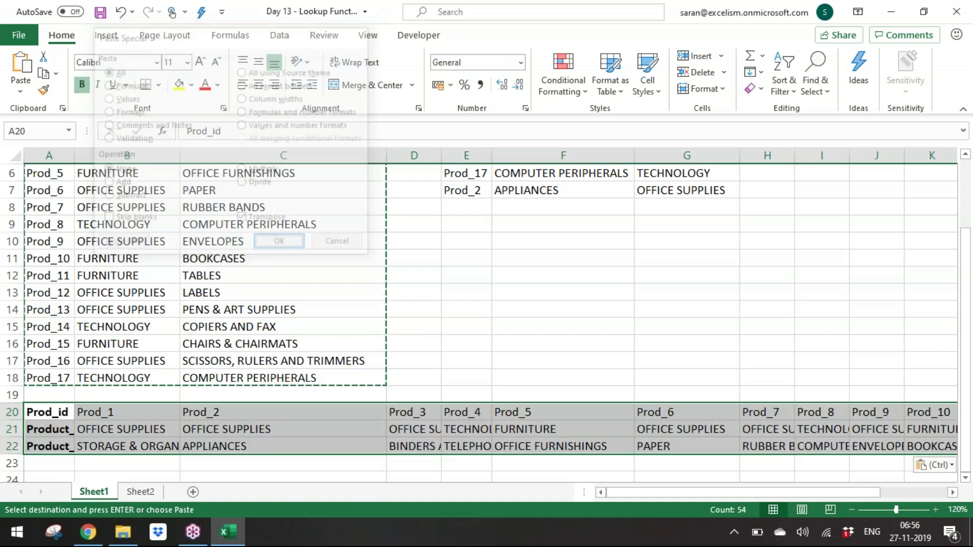
key(Escape)
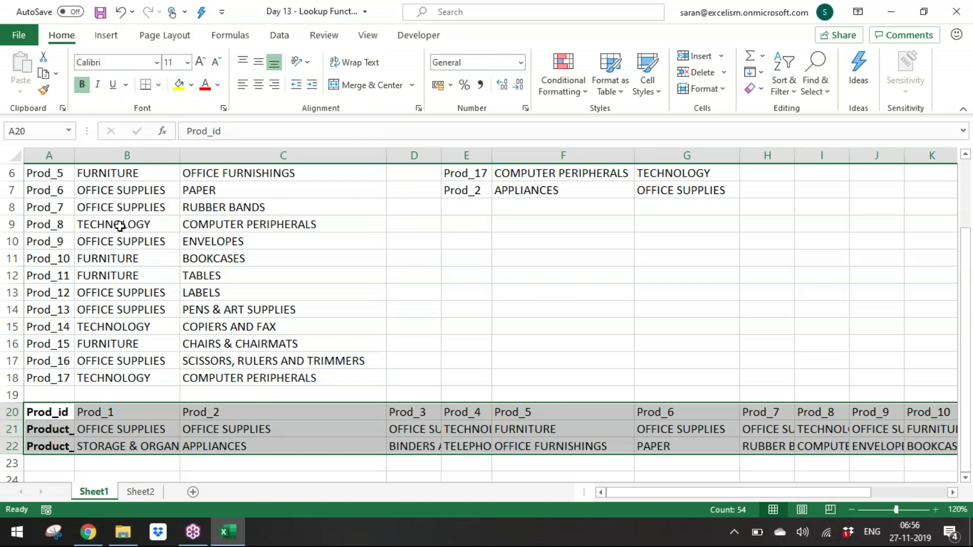
click(202, 224)
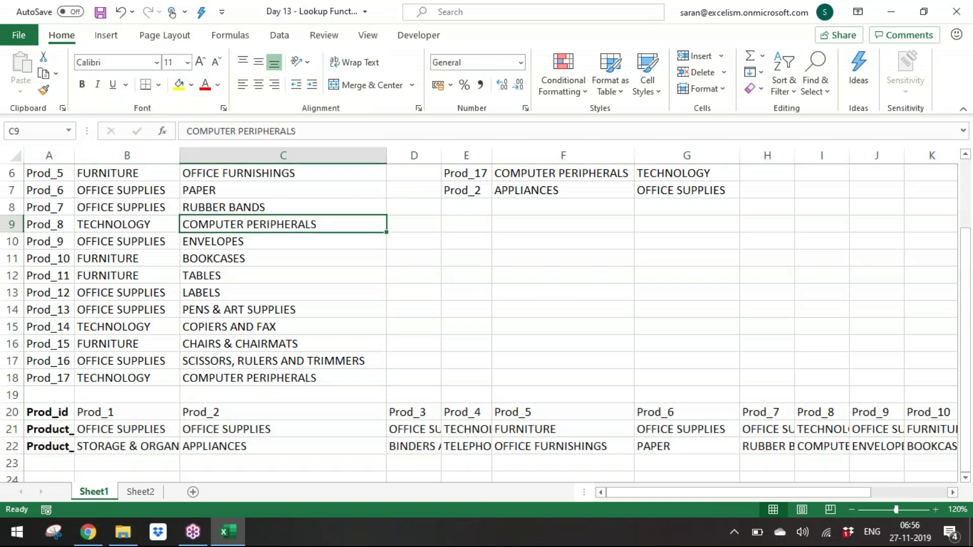
Step: Change the product ID in A9 to Prod_6 to test whether the transposed copy is linked to it
double_click(65, 224)
key(BackSpace)
text(6)
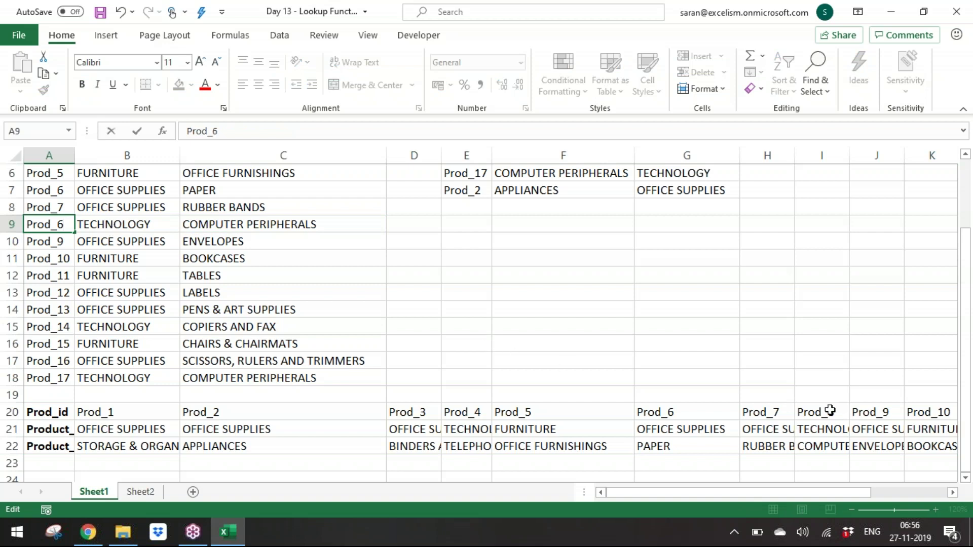
key(Return)
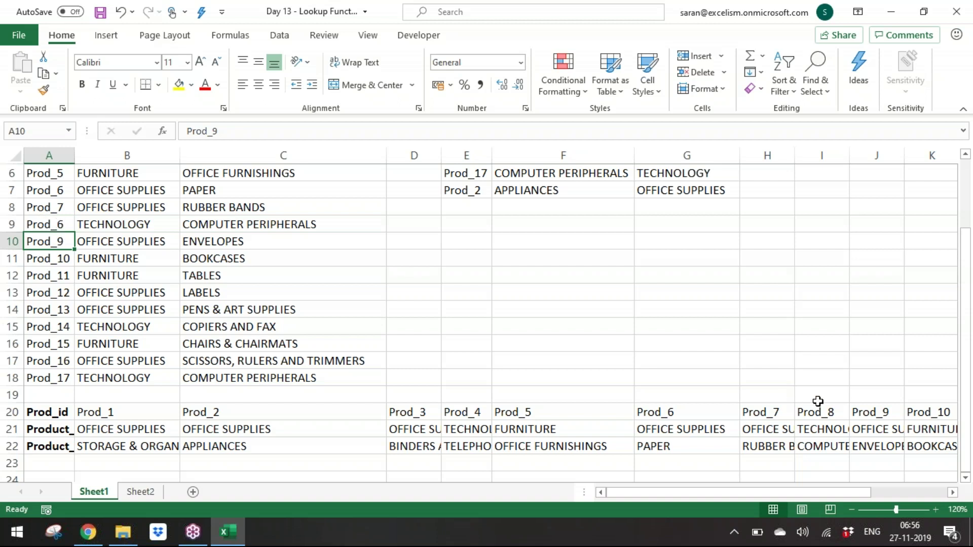
Step: Undo the A9 edit and the transposed paste, and paste the product table transposed at A20 again
key(ctrl+z)
key(ctrl+z)
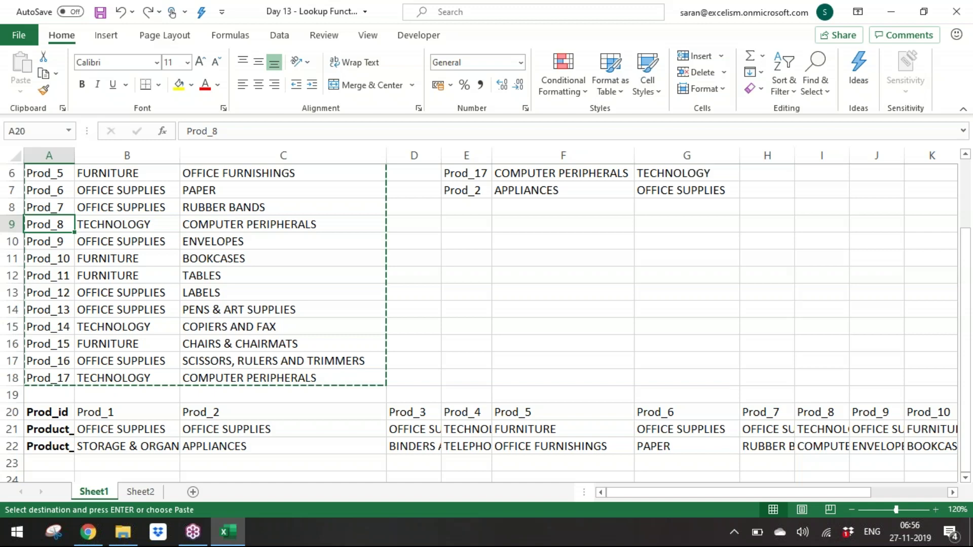
key(ctrl+alt+v)
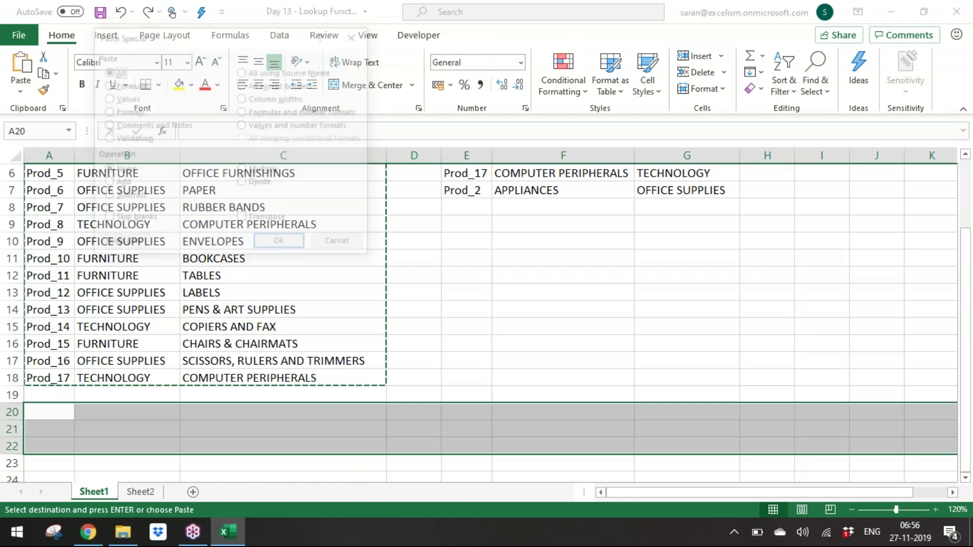
key(e)
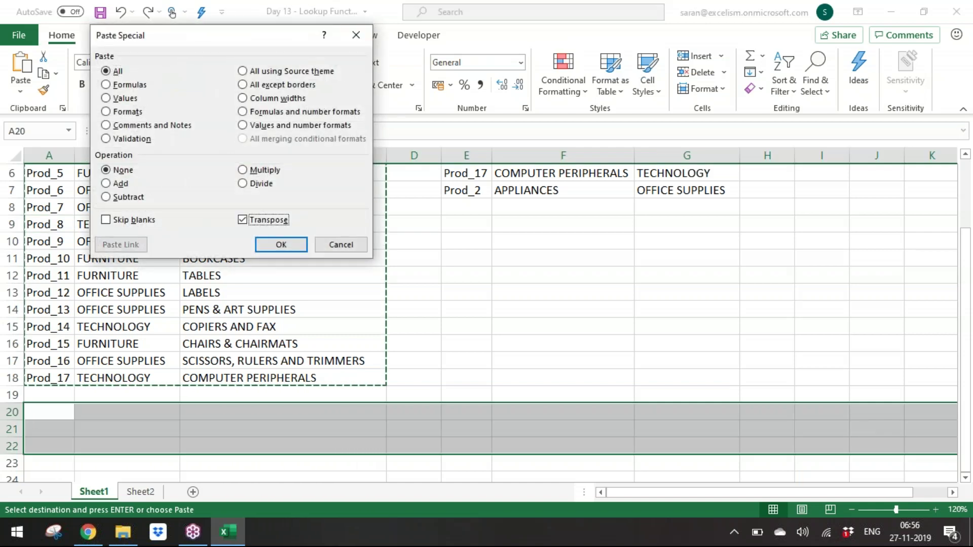
key(Return)
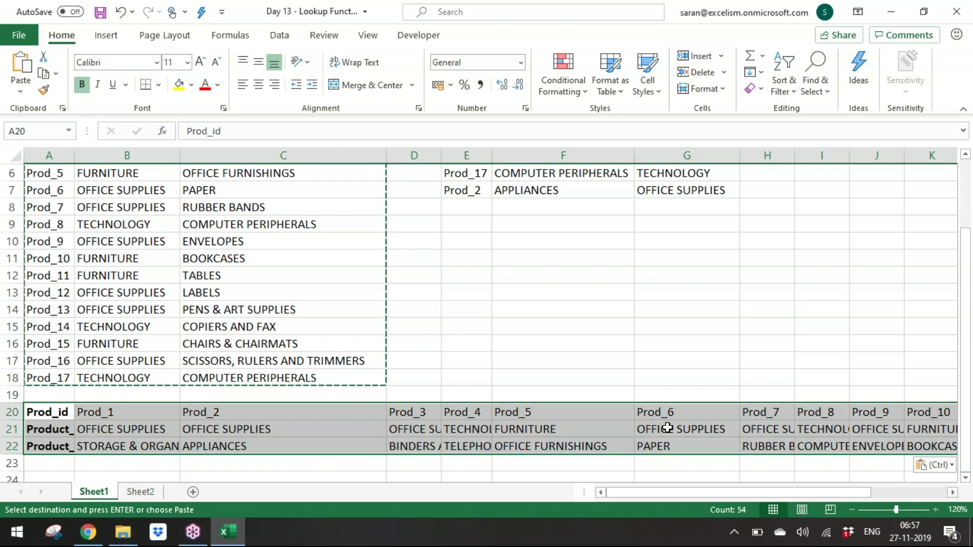
Step: Clear the pasted values in A20:R22 and enter =TRANSPOSE(Vtable) there as an array formula
key(Delete)
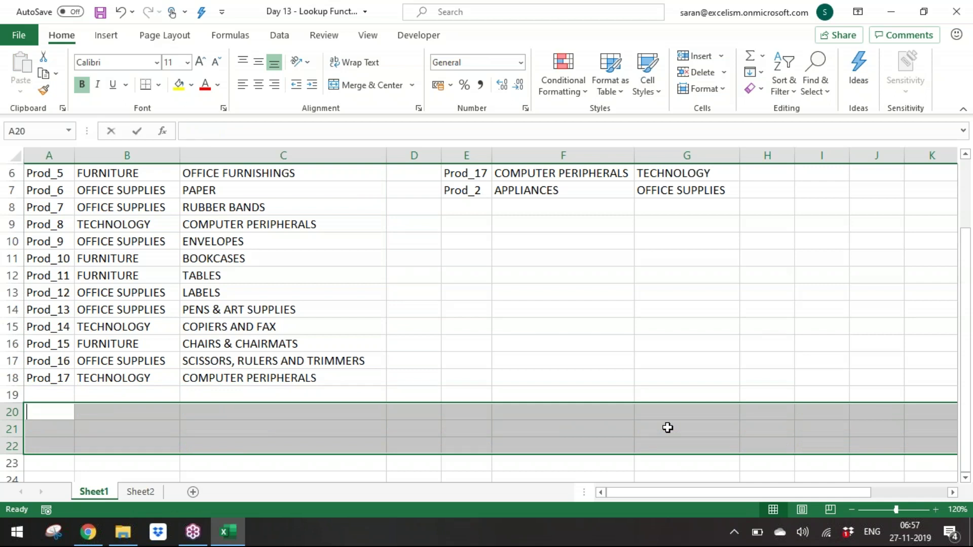
text(=tran)
key(Tab)
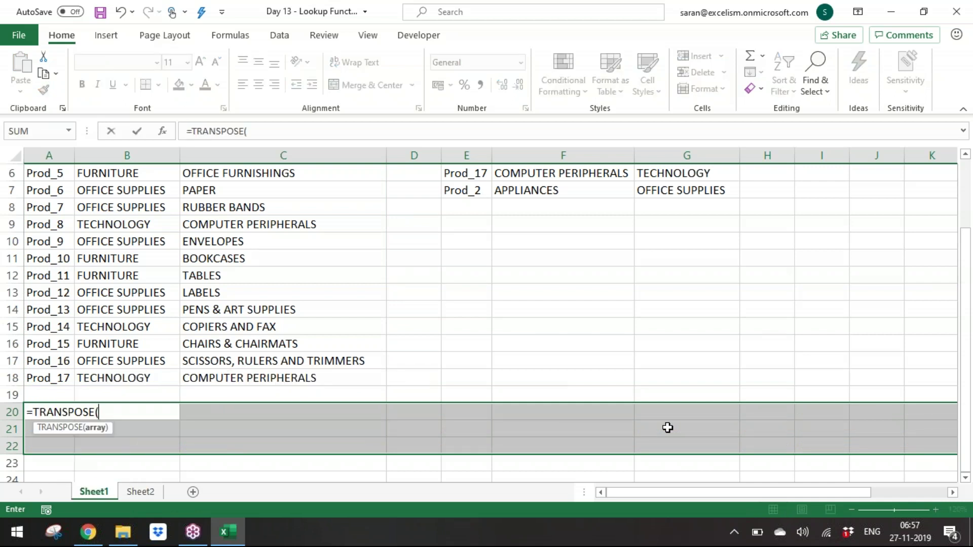
text(V)
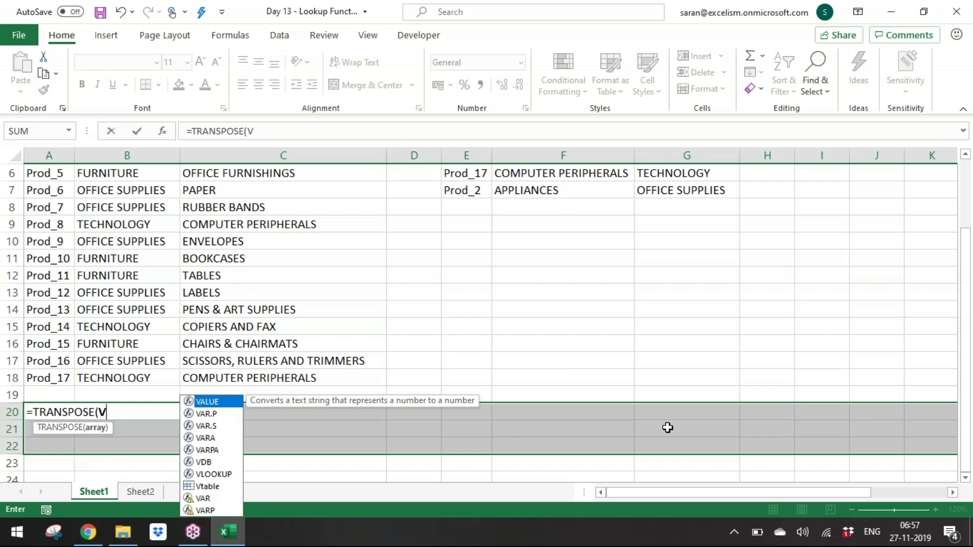
text(table))
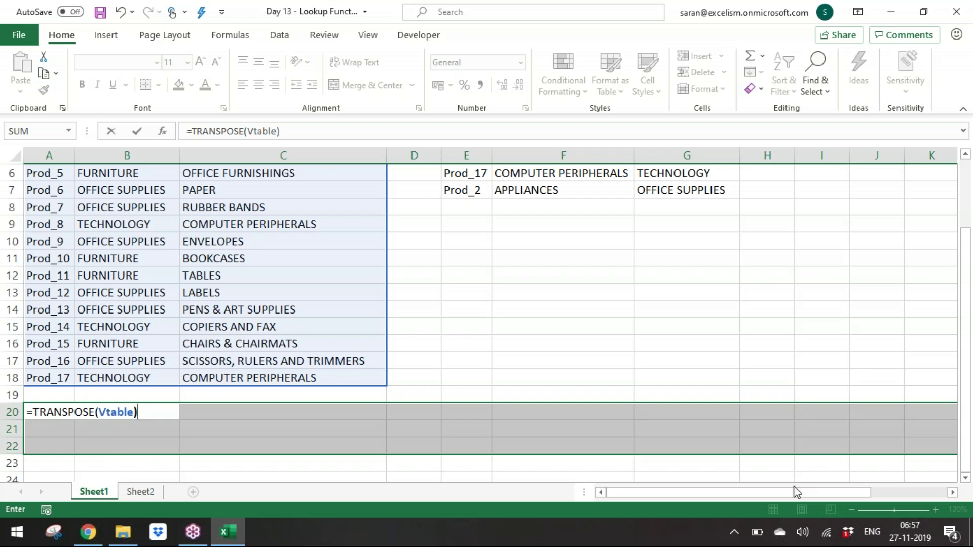
key(ctrl+shift+Return)
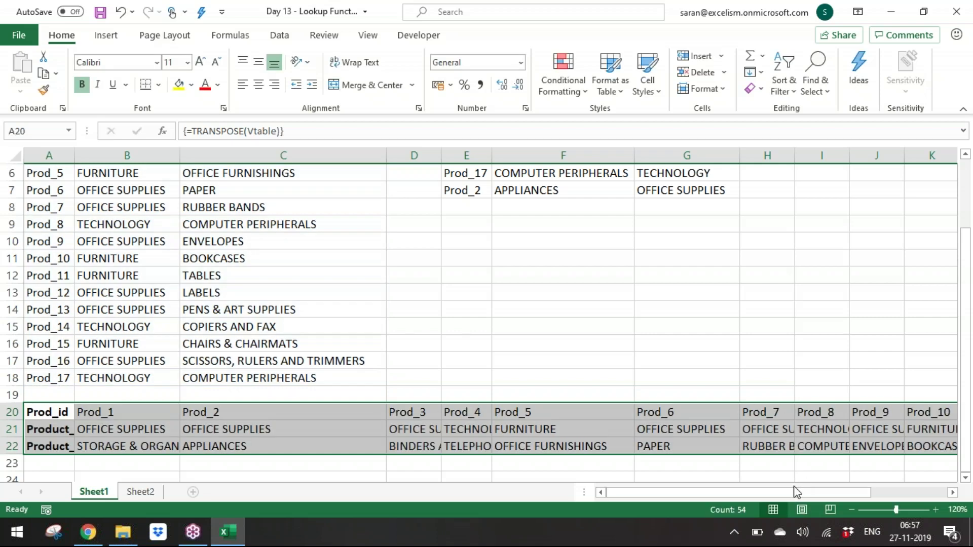
Step: Change the product ID in A9 to Prod_6 to test the link to the TRANSPOSE array
click(66, 223)
double_click(66, 223)
key(BackSpace)
text(6)
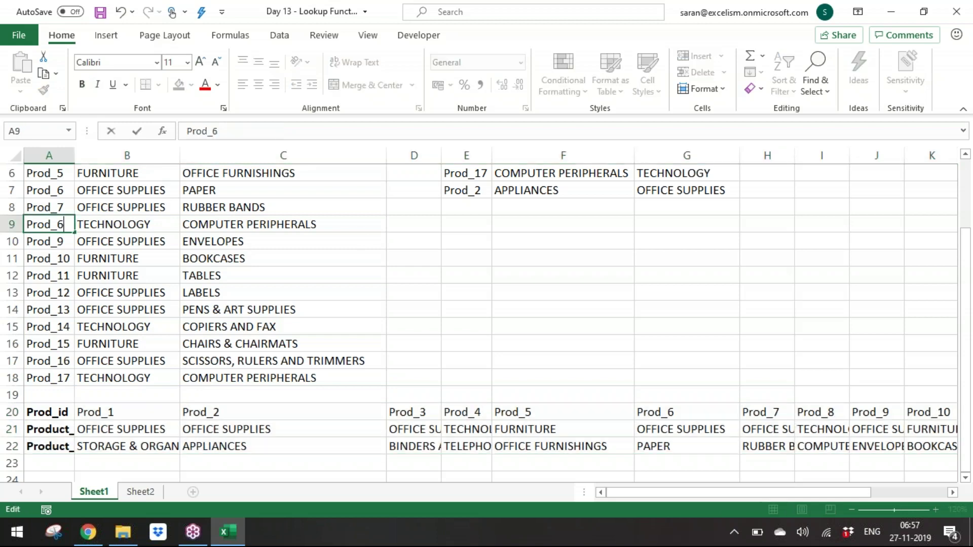
key(Return)
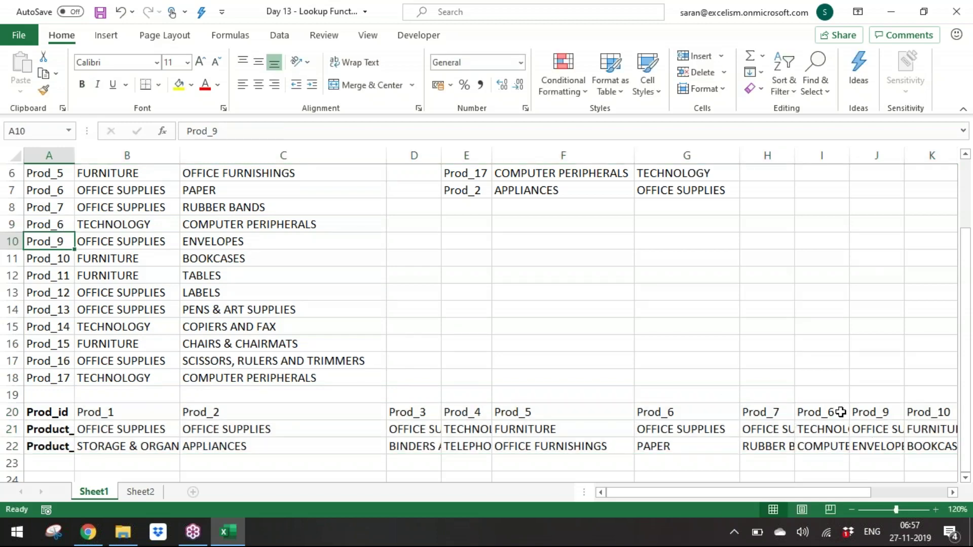
Step: Set the product ID in A9 back to Prod_8
double_click(64, 223)
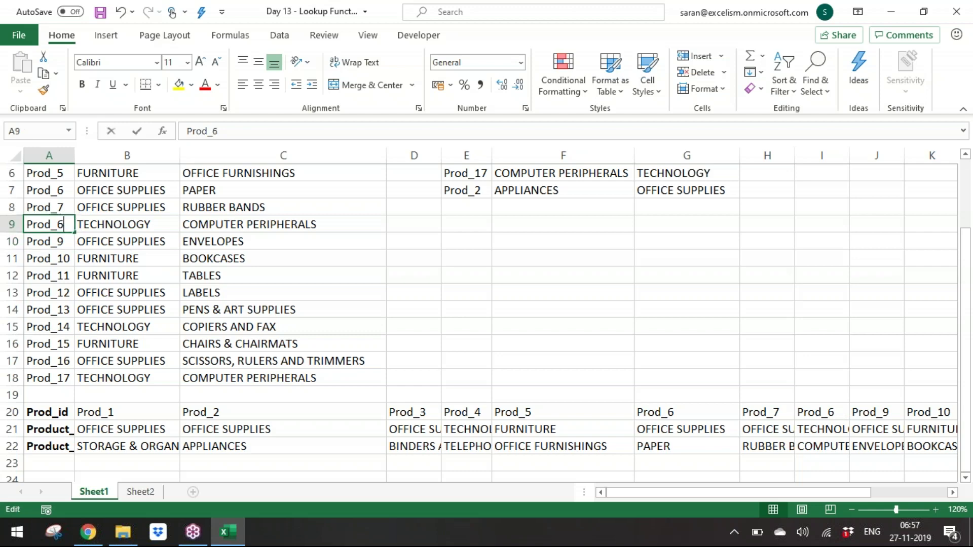
key(BackSpace)
text(8)
key(Return)
Step: Select the whole transposed table A20:R22 and clear its contents
key(ctrl+Down)
key(ctrl+Down)
key(ctrl+Down)
key(ctrl+Up)
key(ctrl+shift+End)
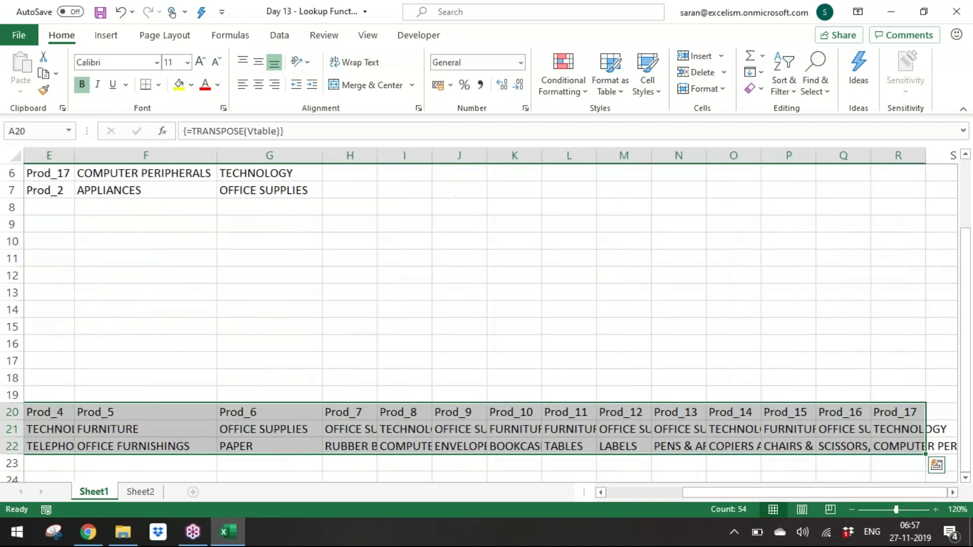
key(Delete)
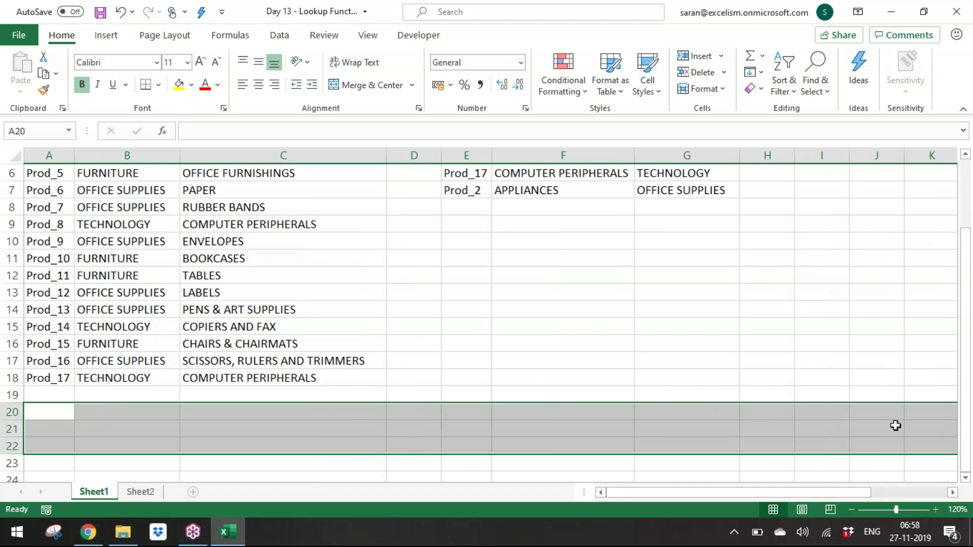
Step: Enter =TRANSPOSE(Vtable) as an array formula across the selected range A20:R22
text(=)
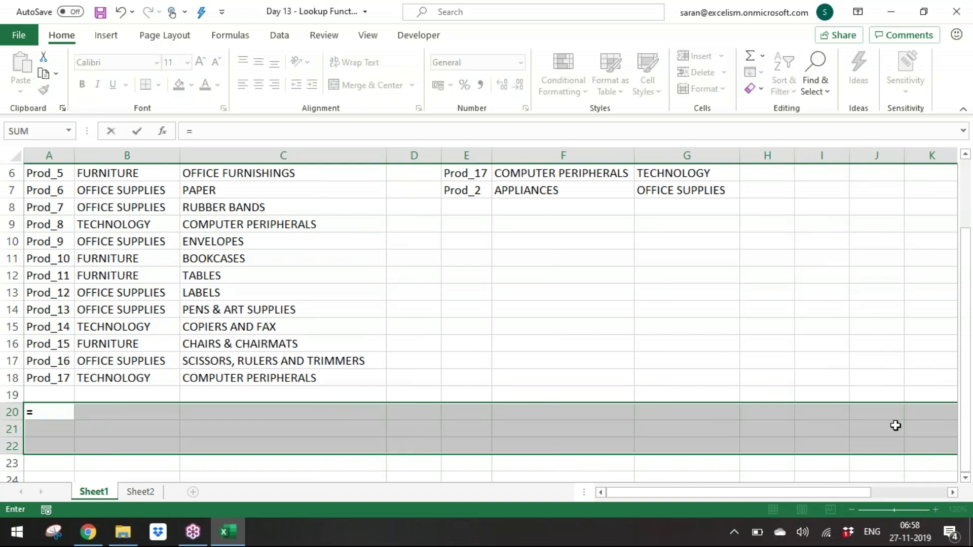
text(tra)
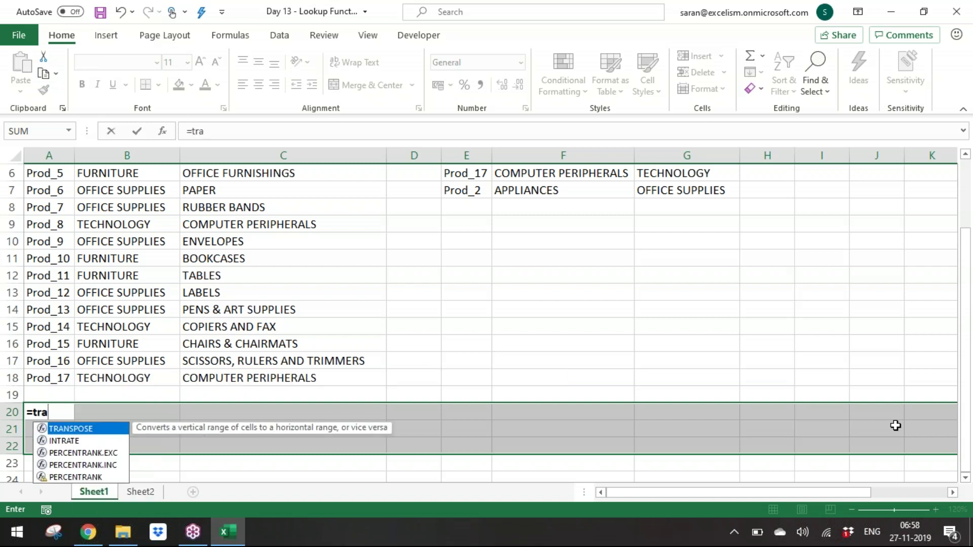
key(Tab)
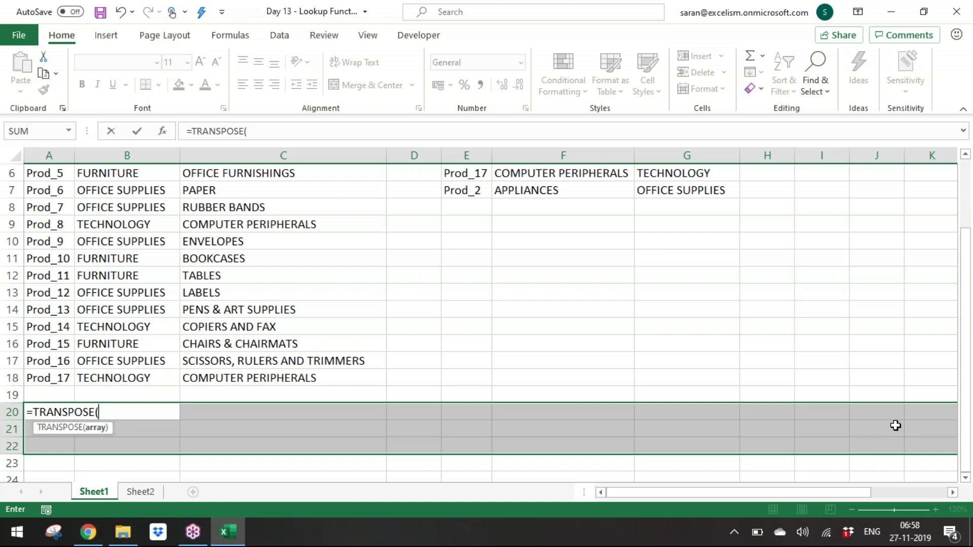
text(Vtab)
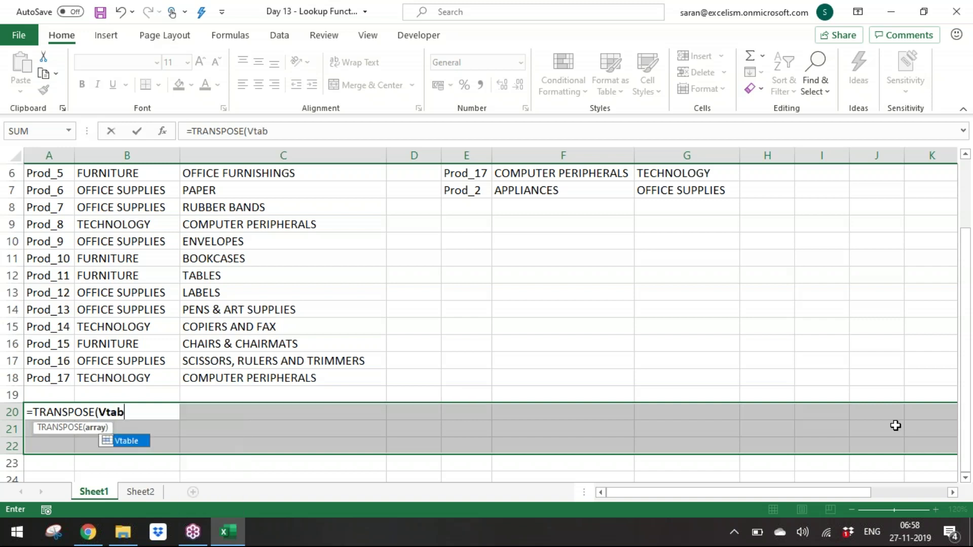
key(Tab)
text())
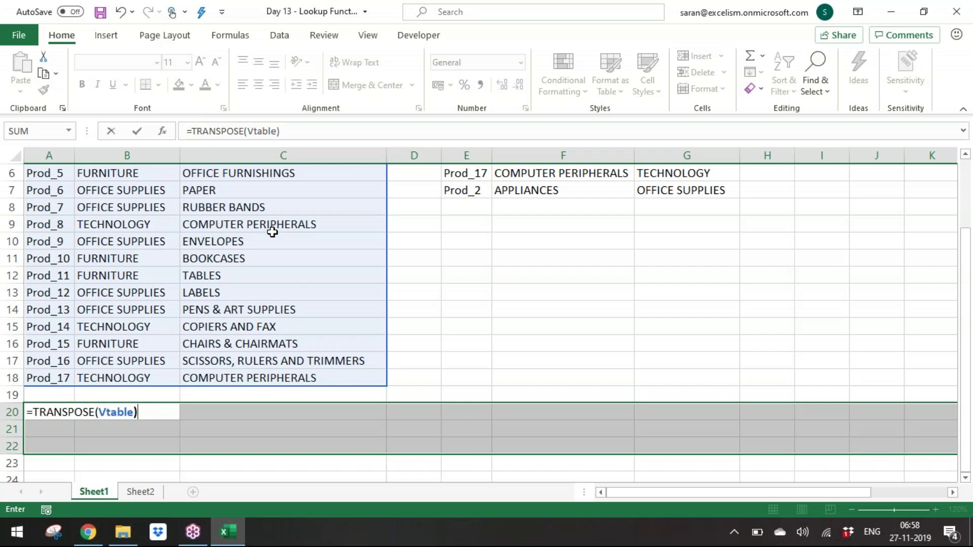
key(ctrl+shift+Return)
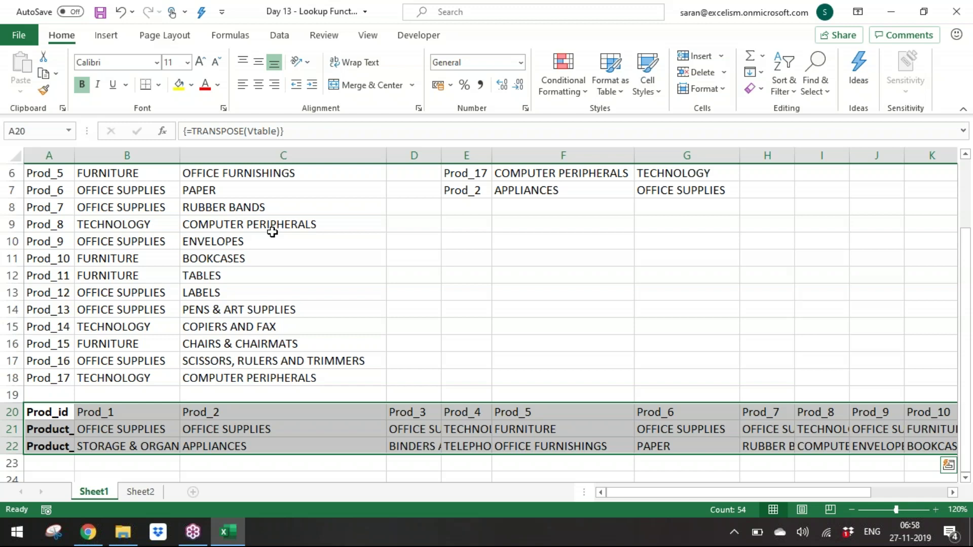
Step: Copy the lookup table E1:G7, including its headers
key(ctrl+Home)
key(ctrl+Right)
key(ctrl+Right)
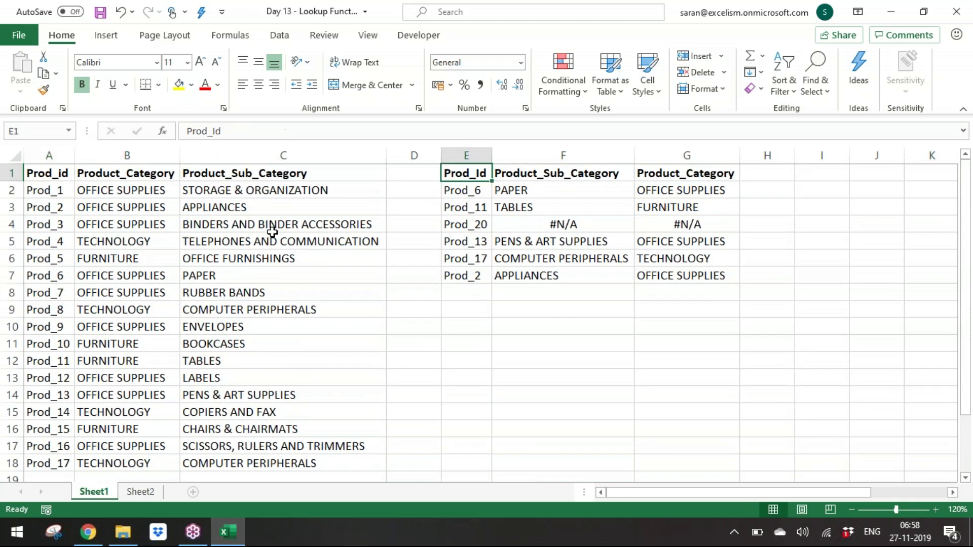
key(ctrl+Down)
key(ctrl+Down)
key(ctrl+Down)
key(ctrl+Up)
key(ctrl+Up)
key(ctrl+Up)
key(ctrl+a)
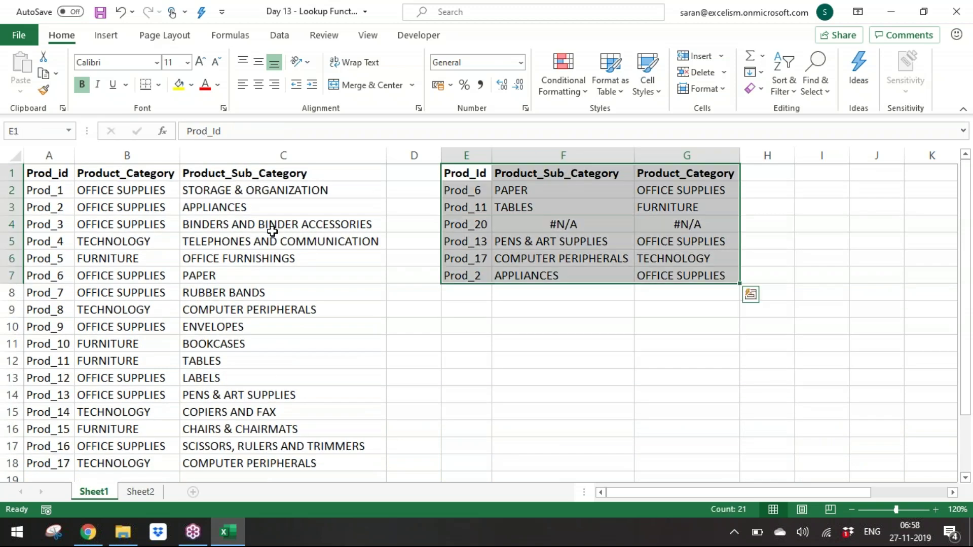
key(ctrl+c)
Step: Paste the copied lookup table at A24, below the transposed product table
key(ctrl+Left)
key(ctrl+Left)
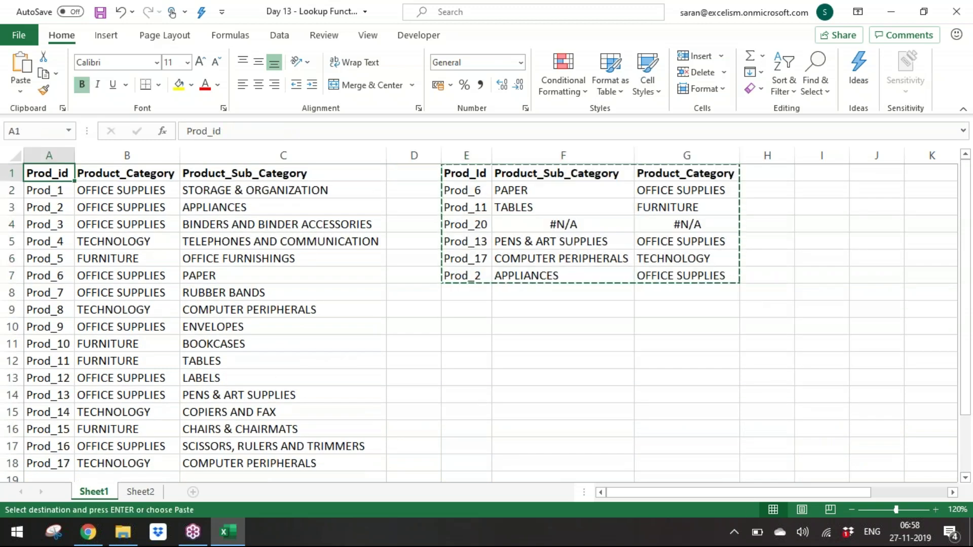
key(ctrl+Down)
key(ctrl+Down)
key(ctrl+Up)
key(Down)
key(Down)
key(Down)
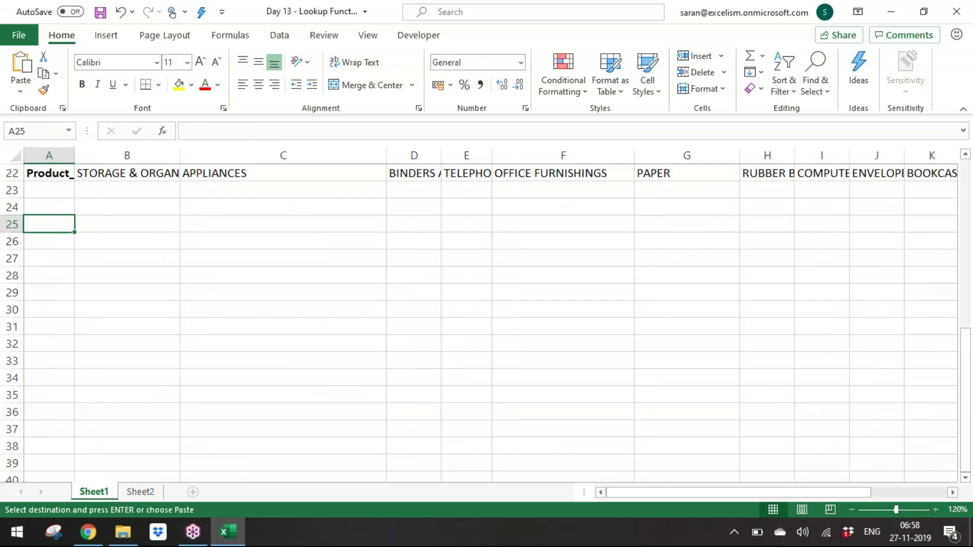
key(Up)
key(Return)
Step: Clear the sub-category and category results in B25:C30, keeping the headers and product IDs
key(Right)
key(Down)
key(Right)
key(Left)
key(ctrl+shift+Down)
key(shift+Right)
key(Delete)
key(Up)
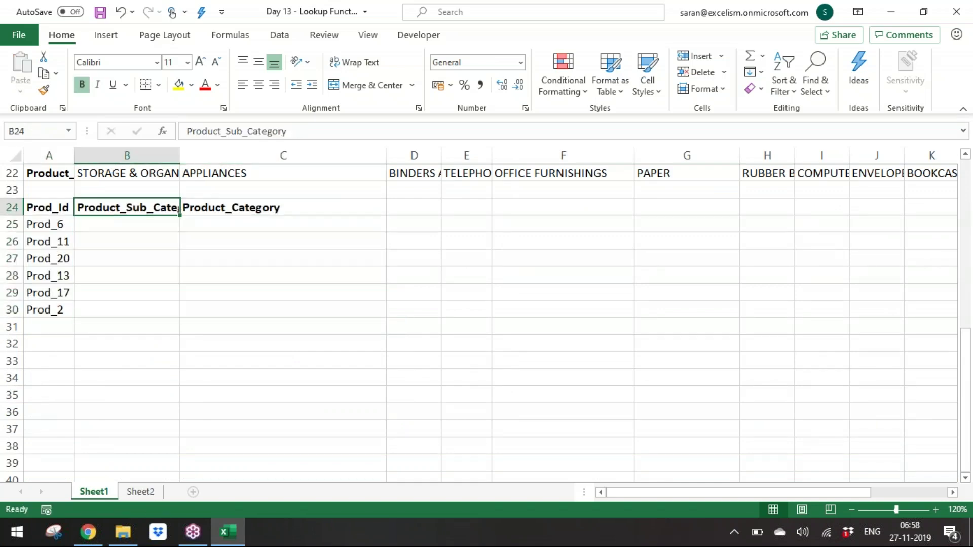
Step: Autofit column B to the sub-category entry in B22
key(ctrl+Up)
key(ctrl+Up)
key(ctrl+Up)
key(ctrl+Up)
key(ctrl+Down)
key(ctrl+Down)
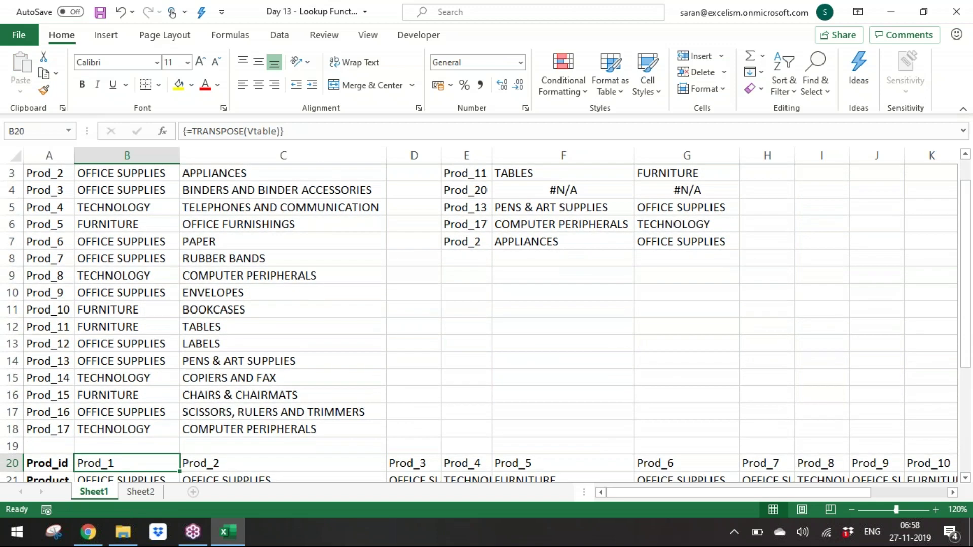
key(Down)
key(Down)
key(Down)
key(Down)
key(Up)
key(Up)
key(alt+o)
key(c)
key(a)
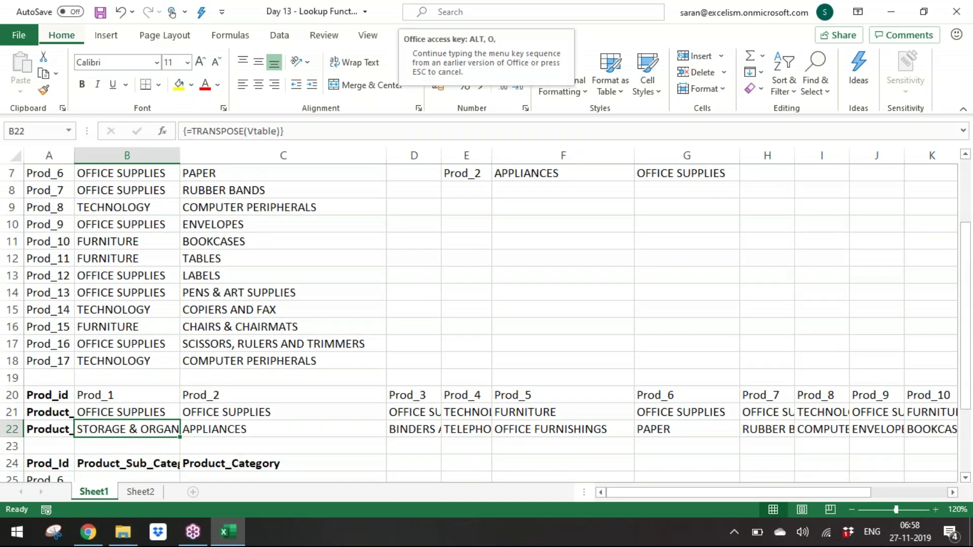
Step: Examine the transposed product table A20:R22 and the product ID list beneath it
key(Down)
key(Down)
key(Down)
key(Down)
key(Down)
key(Down)
key(Down)
key(Down)
key(Down)
key(Down)
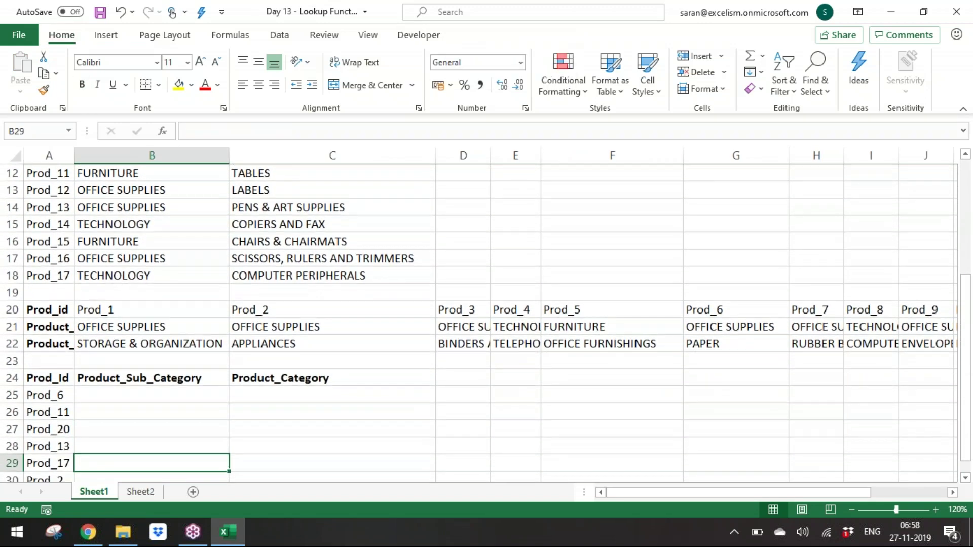
key(Up)
key(Up)
key(Up)
key(Up)
key(Up)
key(Up)
key(Up)
key(Up)
key(Up)
key(Up)
key(Up)
key(Up)
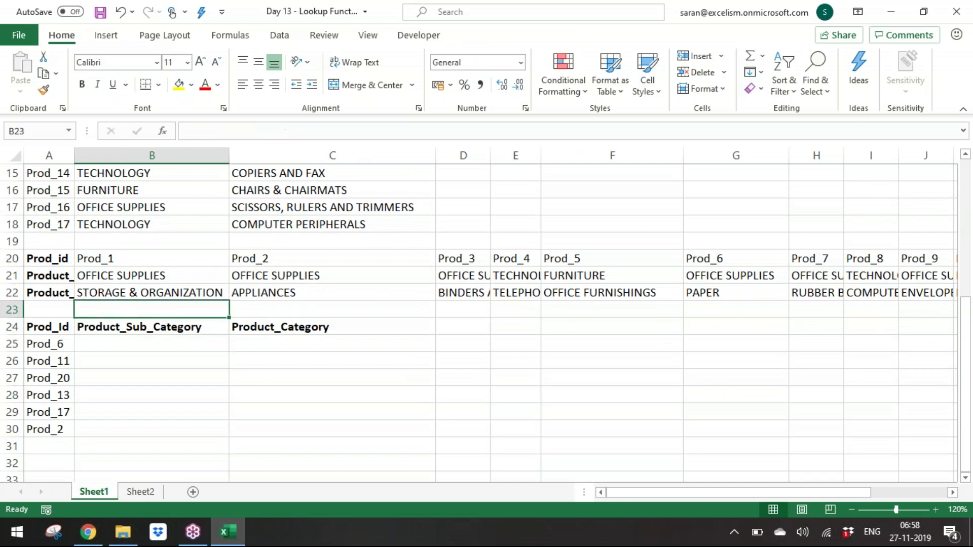
key(Left)
key(ctrl+shift+Right)
key(ctrl+shift+Down)
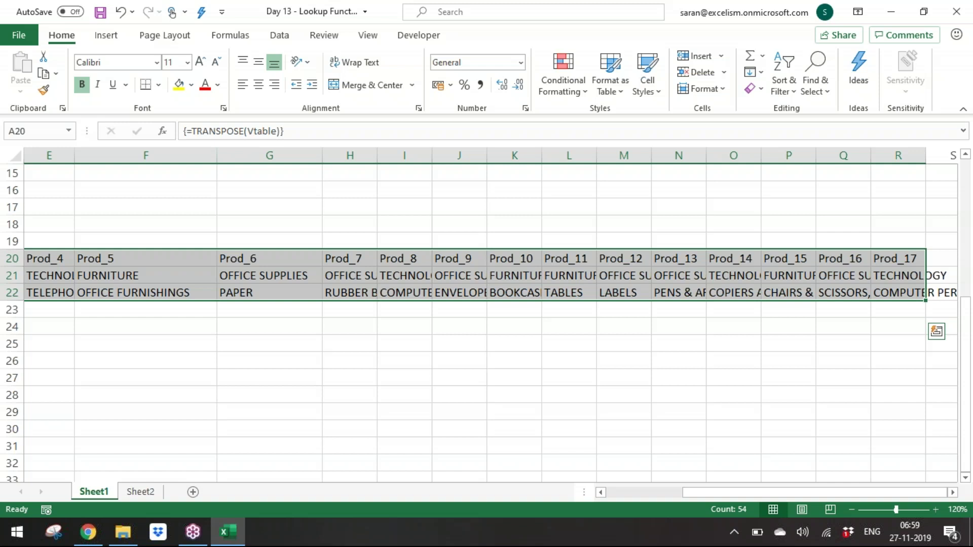
key(Down)
key(Down)
key(Down)
key(Down)
key(Down)
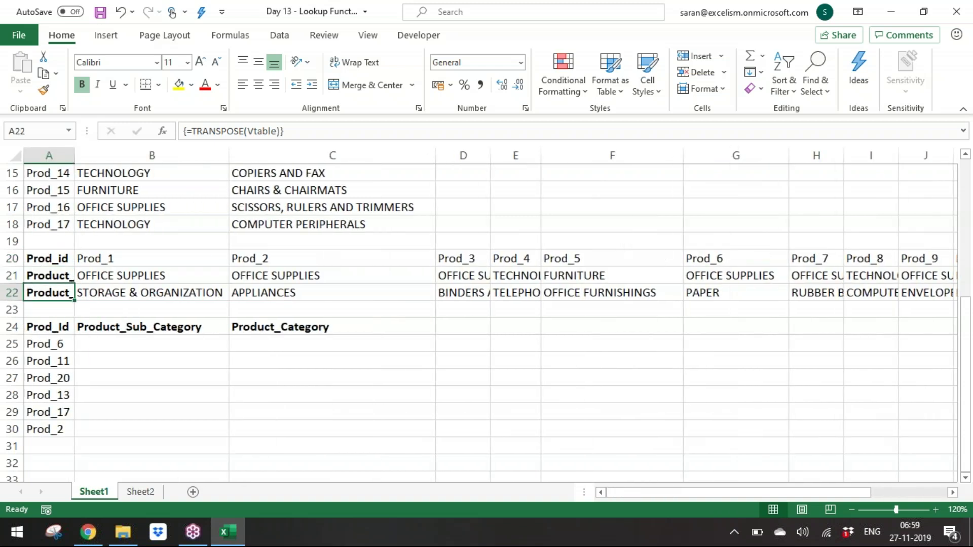
Step: Autofit column A to the Product_Category label in A21
key(Right)
key(Up)
key(Up)
key(Up)
key(Up)
key(Left)
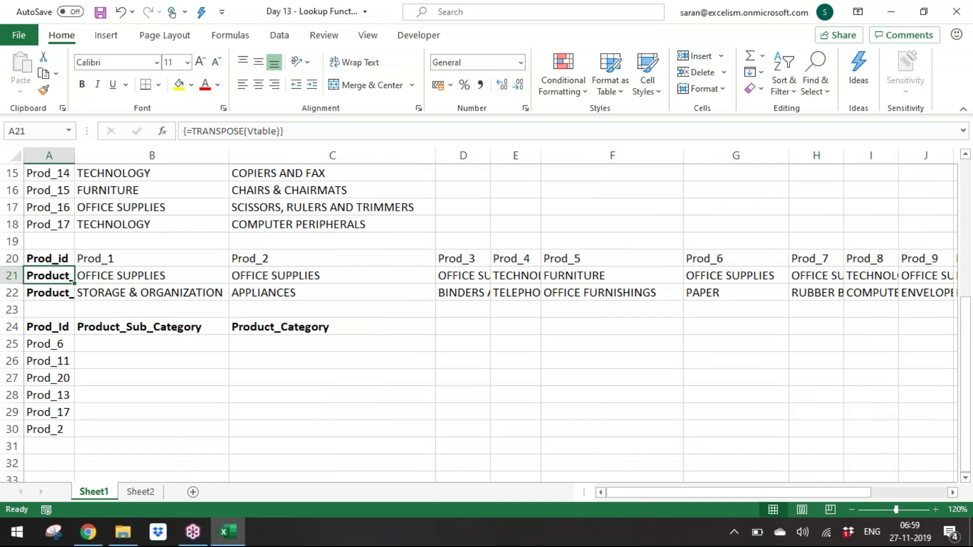
key(alt+o)
key(c)
key(a)
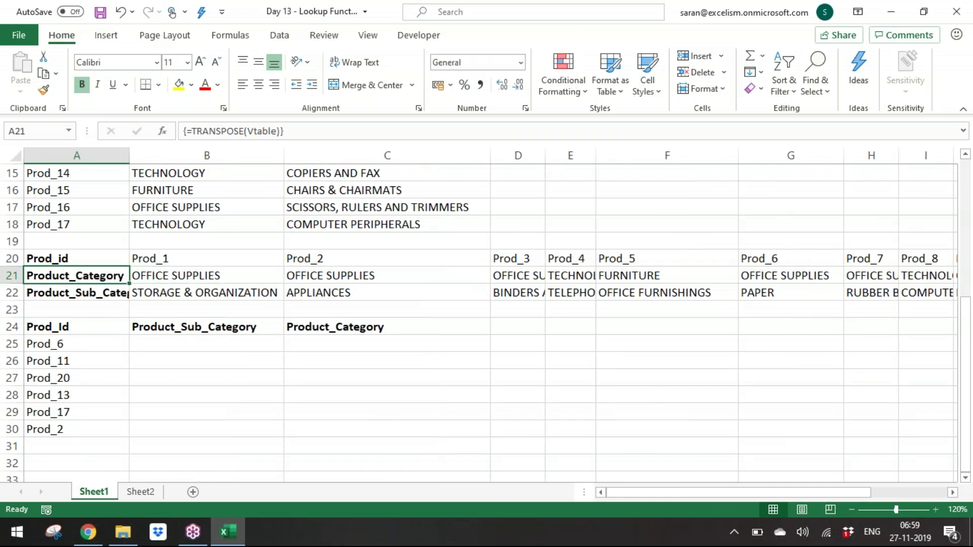
Step: Autofit column A to the Product_Sub_Category label in A22
key(shift+Down)
key(alt+o)
key(c)
key(a)
Step: Name the transposed product table A20:R22 Htable
key(shift+Up)
key(Up)
key(ctrl+shift+Right)
key(ctrl+shift+Down)
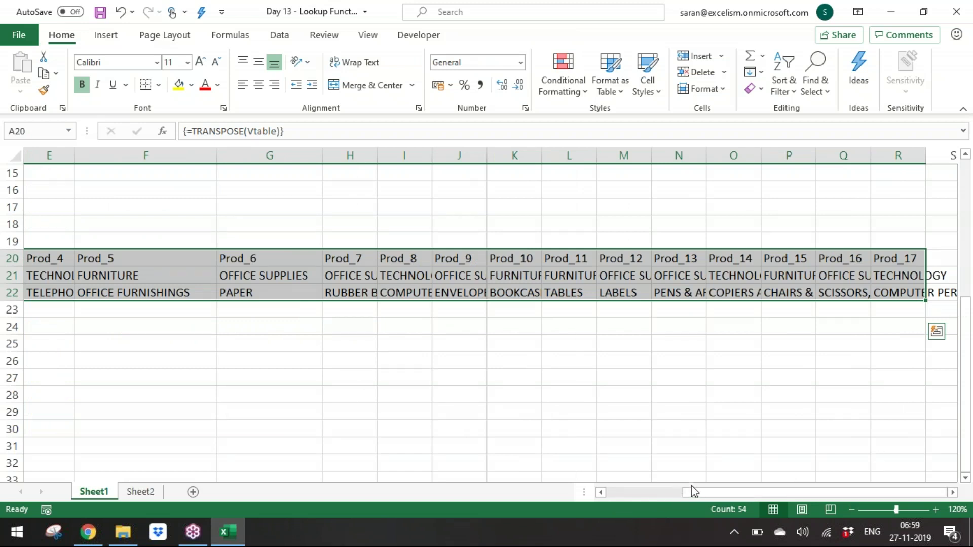
drag(705, 491, 546, 494)
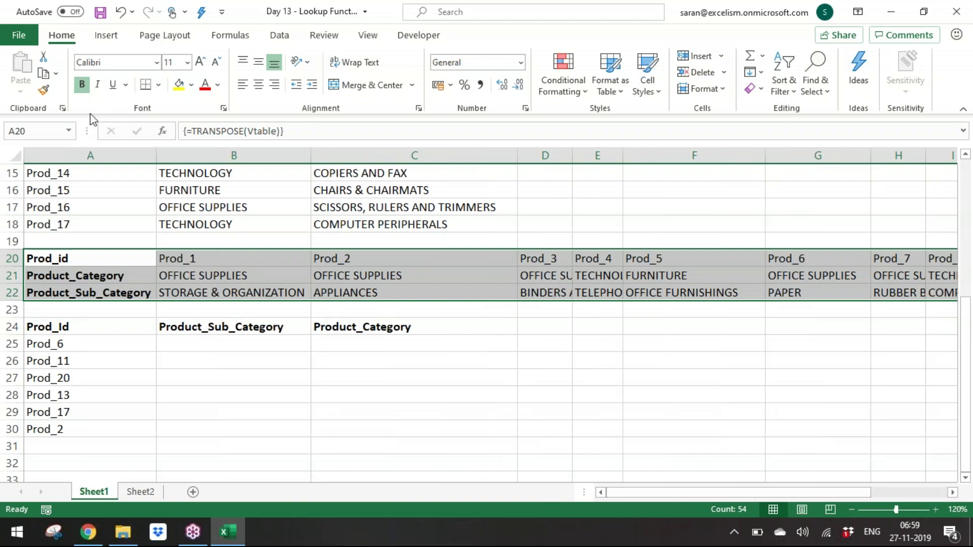
click(51, 130)
text(HTable)
key(BackSpace)
key(BackSpace)
key(BackSpace)
key(BackSpace)
key(BackSpace)
text(table)
key(Return)
Step: Enter =HLOOKUP(A25,Htable,3,0) in B25 to look up the sub-category of the first listed product ID
click(276, 349)
text(=)
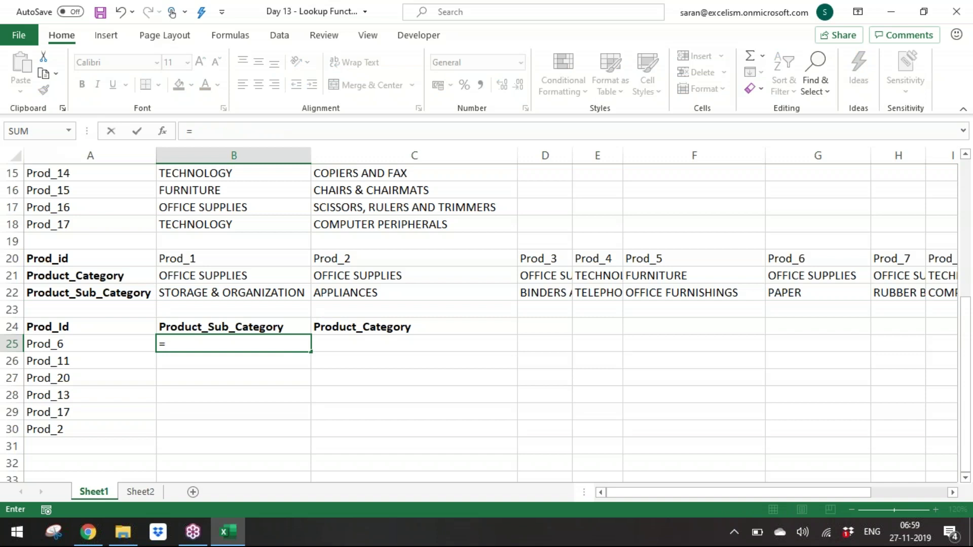
scroll(965, 479, down, 2)
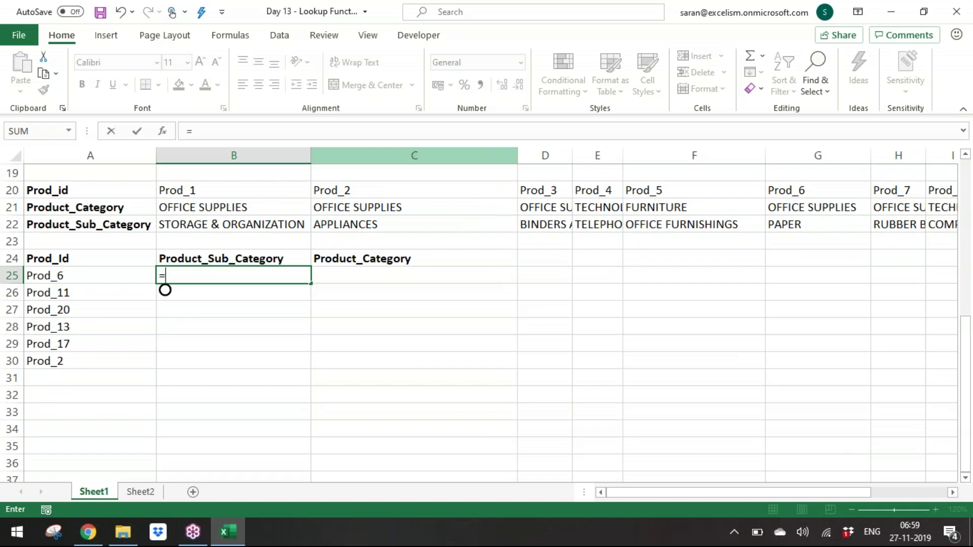
key(F2)
text(h)
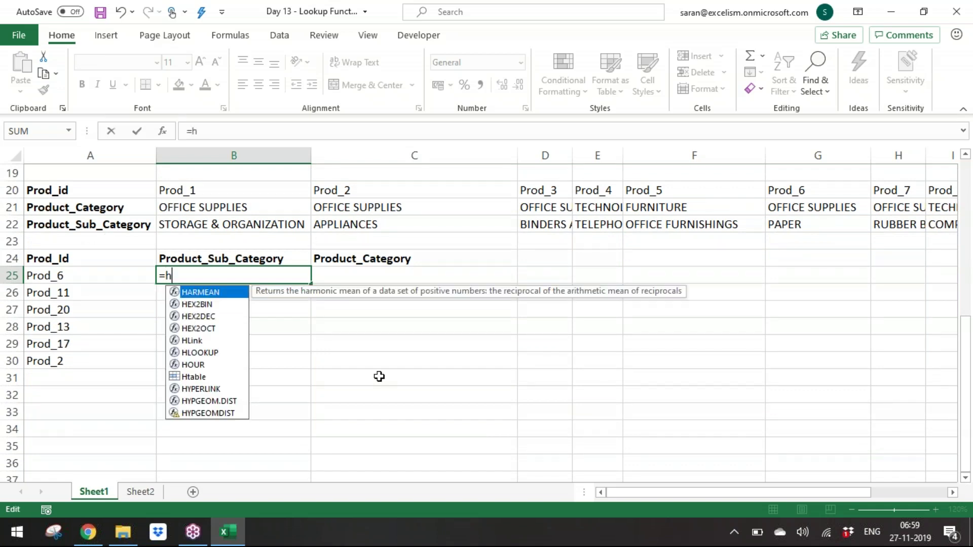
text(look)
key(Tab)
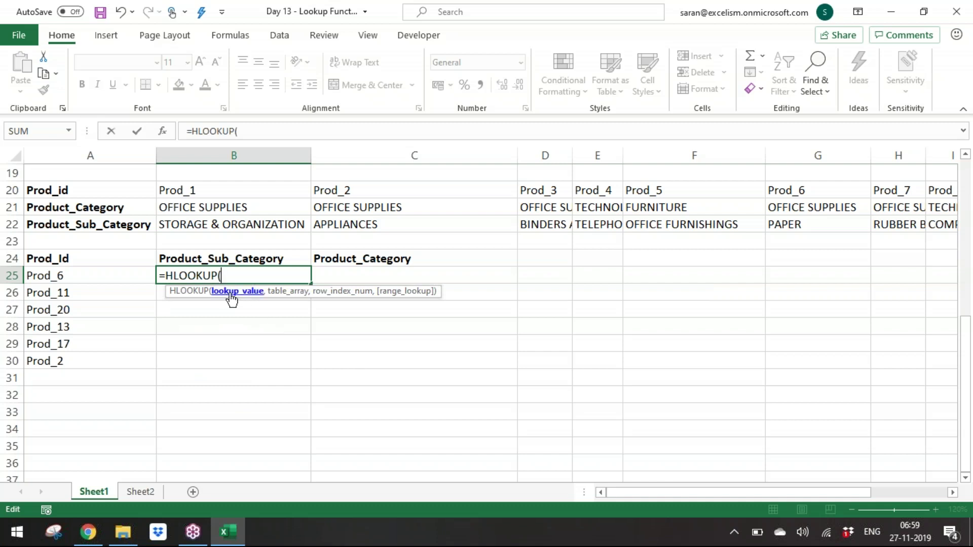
click(98, 276)
text(,)
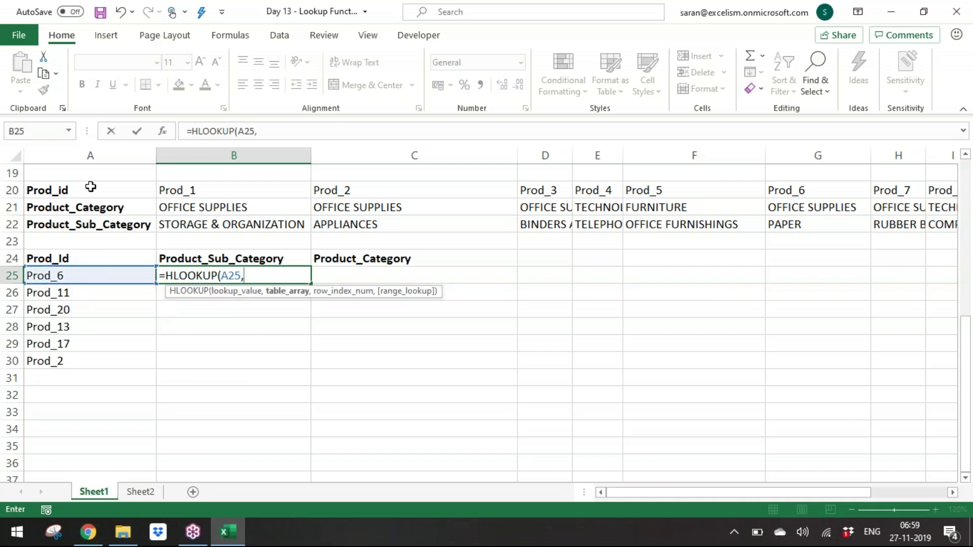
text(HT)
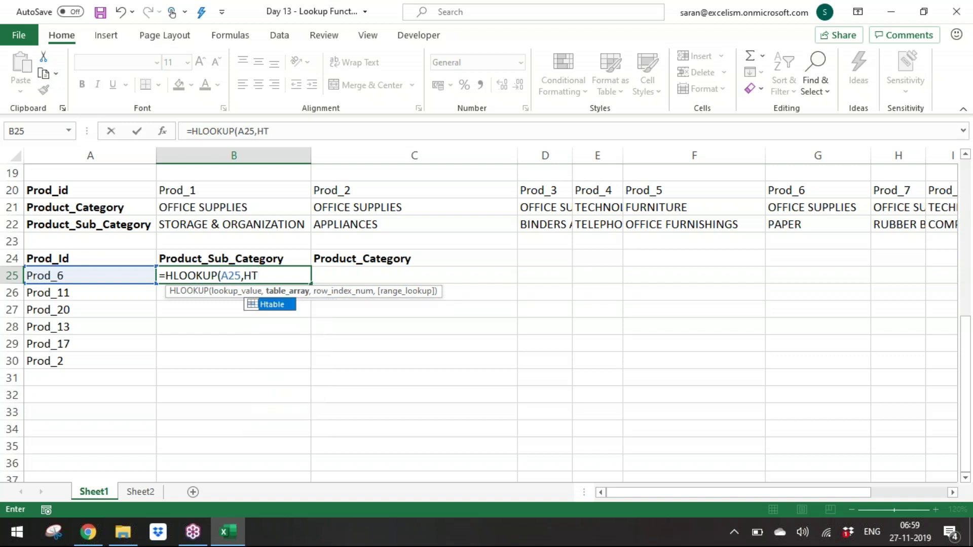
key(Tab)
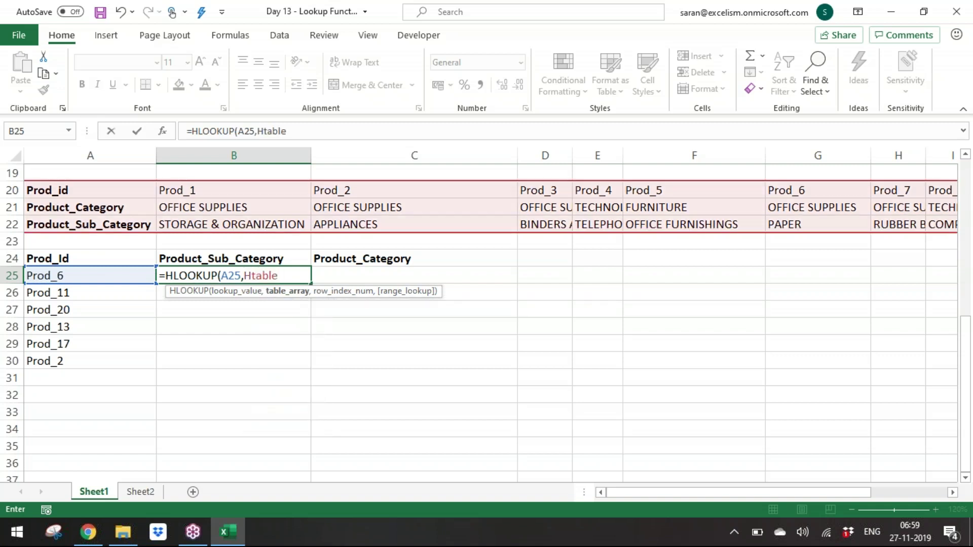
text(,3)
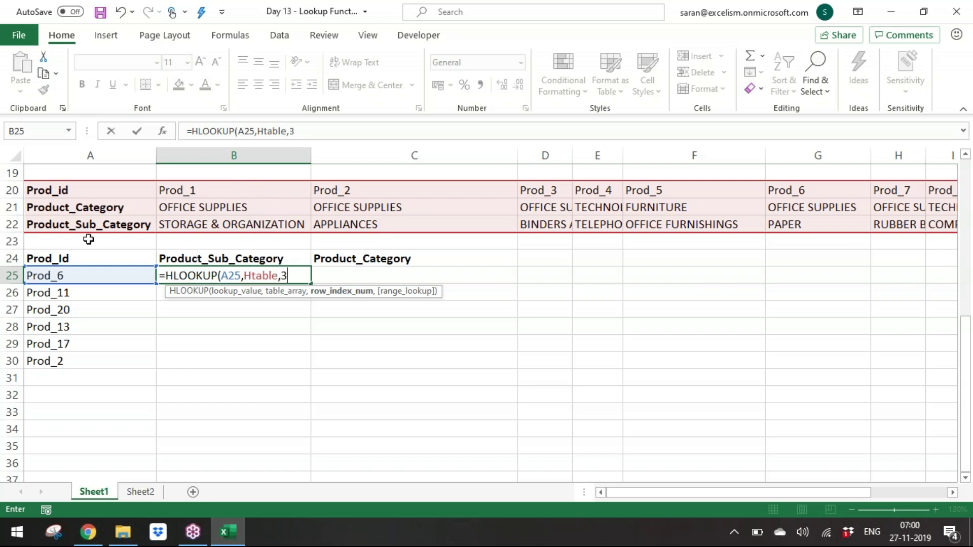
text(,)
text(0))
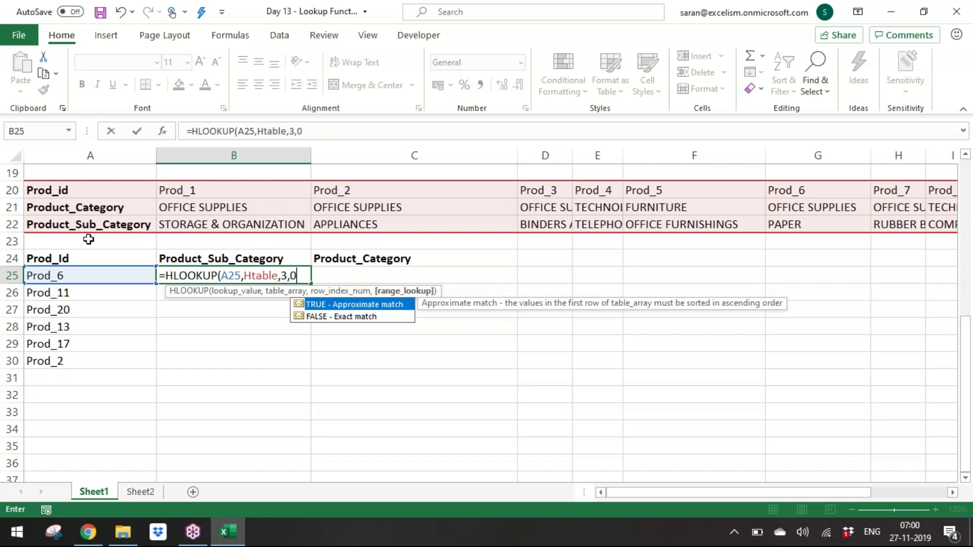
key(Return)
key(Up)
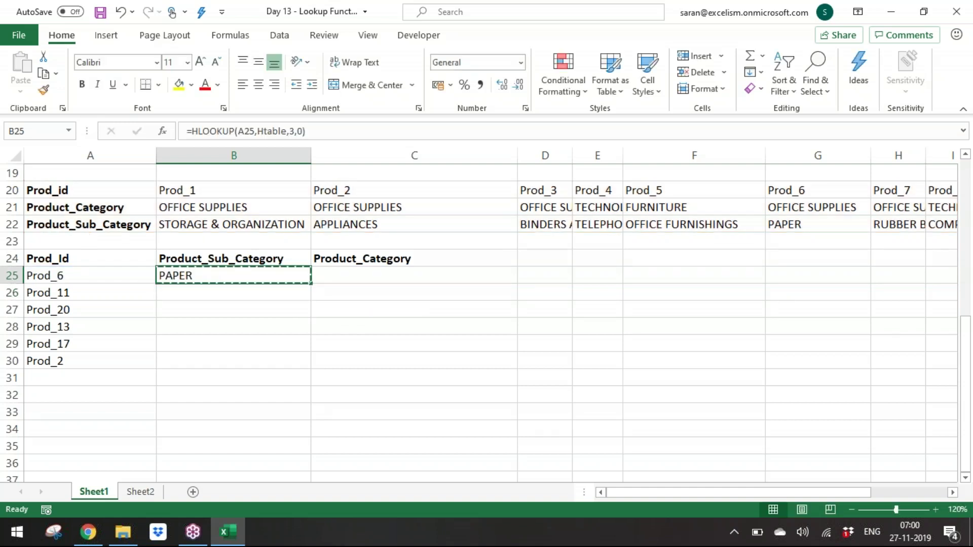
Step: Copy the sub-category HLOOKUP formula from B25 into B26:B30
key(ctrl+c)
key(Left)
key(ctrl+Down)
key(Right)
key(shift+Up)
key(shift+Up)
key(shift+Up)
key(shift+Up)
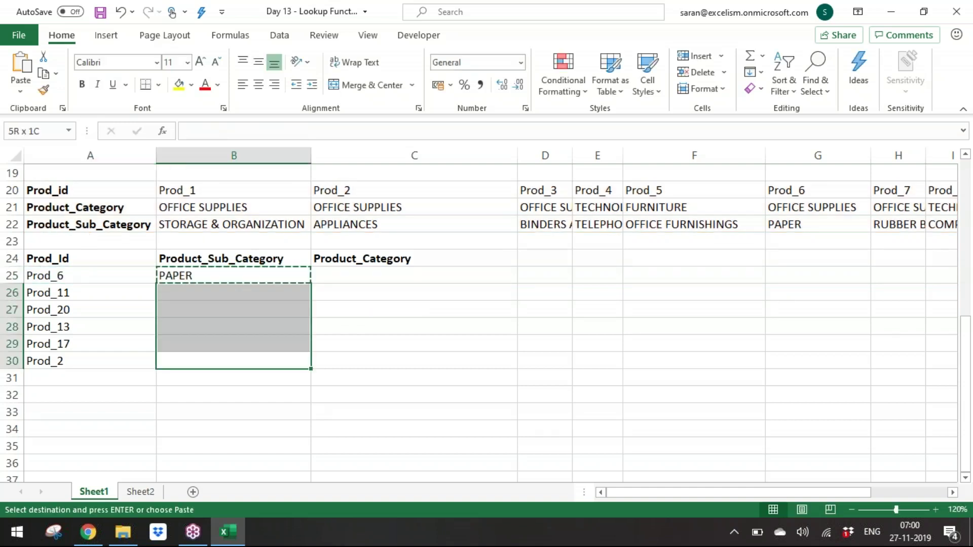
key(shift+Return)
key(Return)
Step: Enter =HLOOKUP(A25,Htable,2,0) in C25 to look up the product category
key(Up)
key(Up)
key(Up)
key(Up)
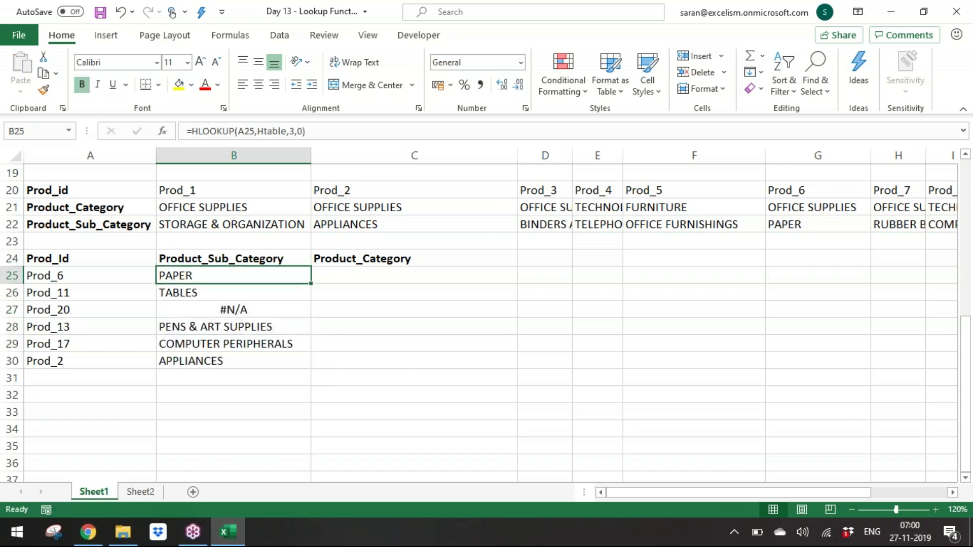
key(Right)
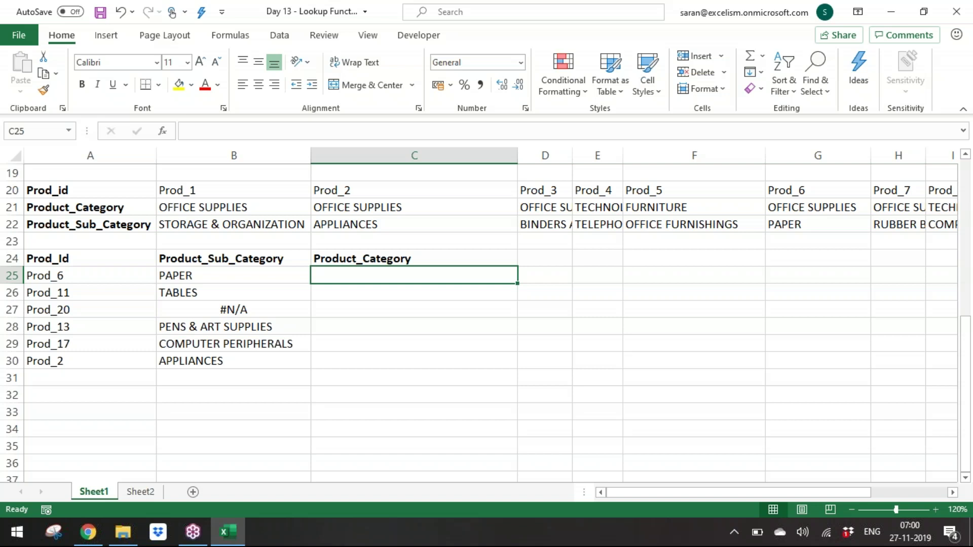
text(=)
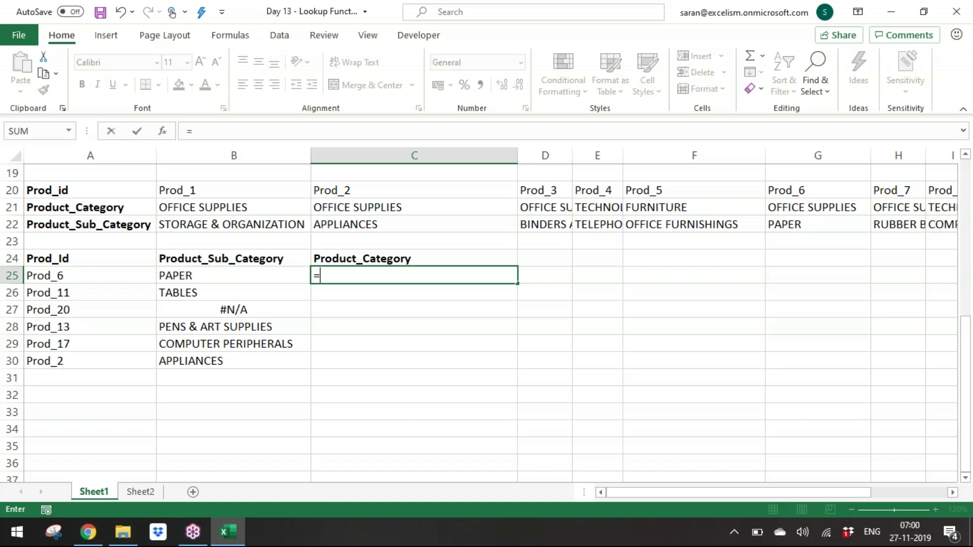
text(hloo)
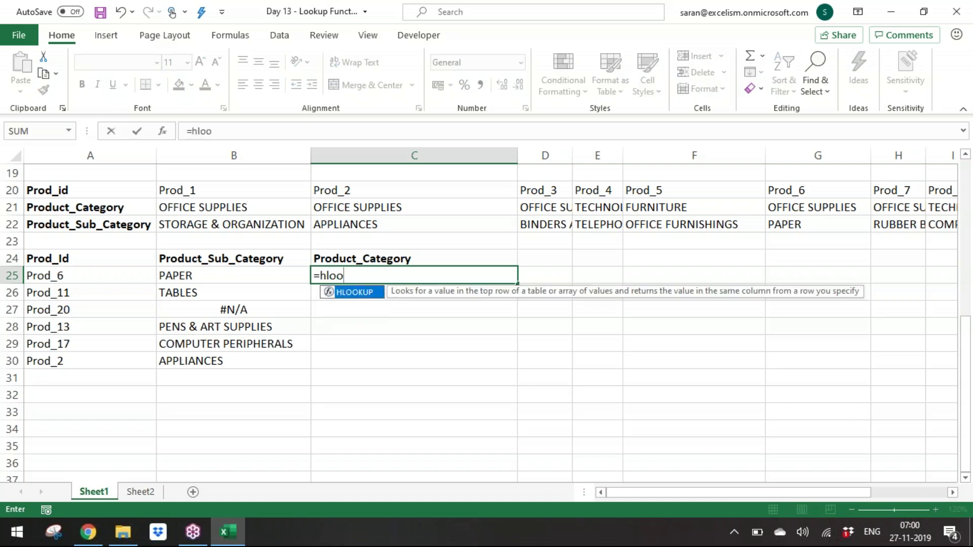
key(Tab)
key(Left)
key(Left)
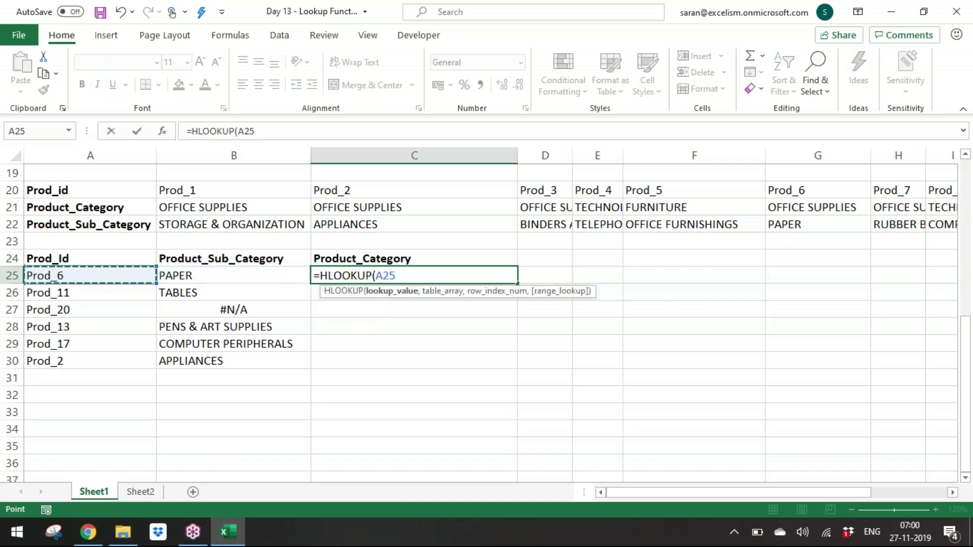
text(,)
key(Up)
key(Up)
key(Up)
key(Up)
key(Up)
key(Left)
key(Left)
key(ctrl+shift+Right)
key(ctrl+shift+Down)
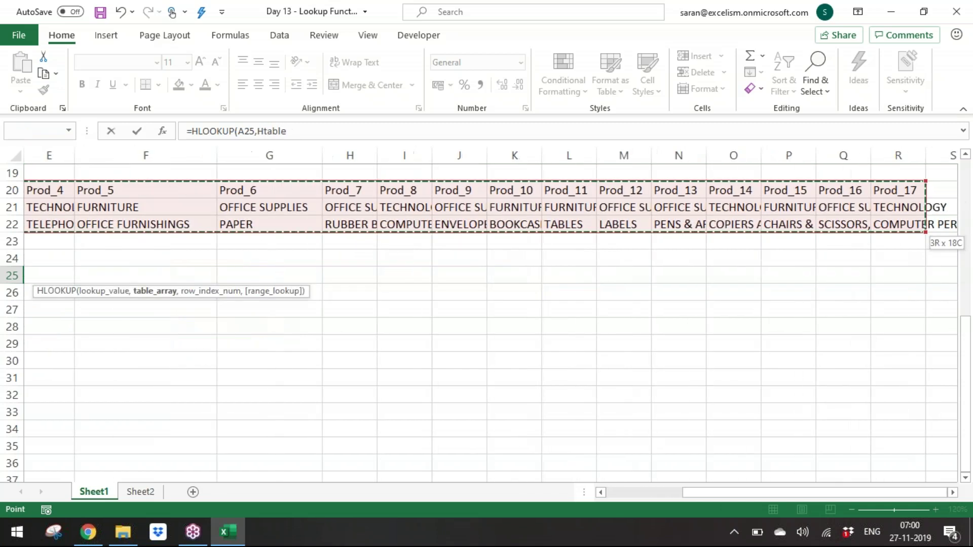
text(,)
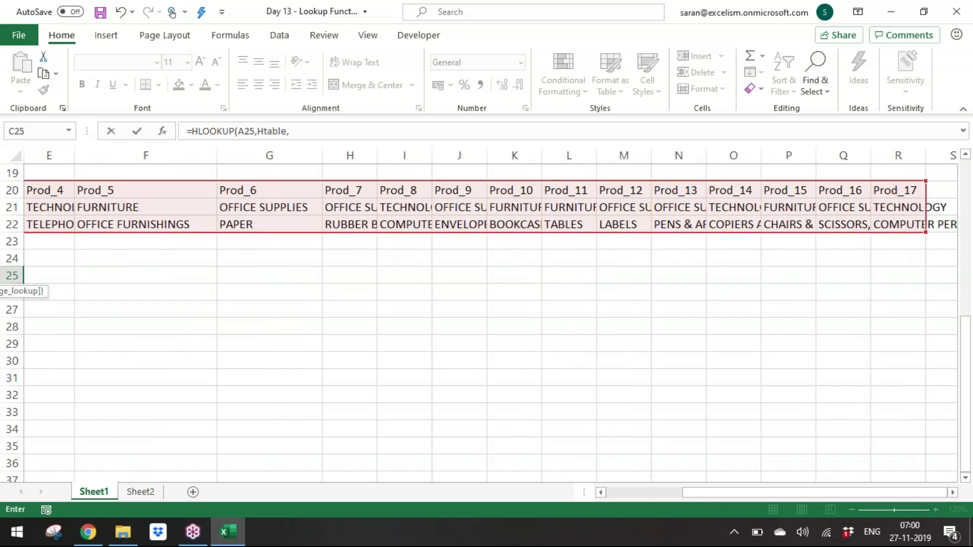
text(2,)
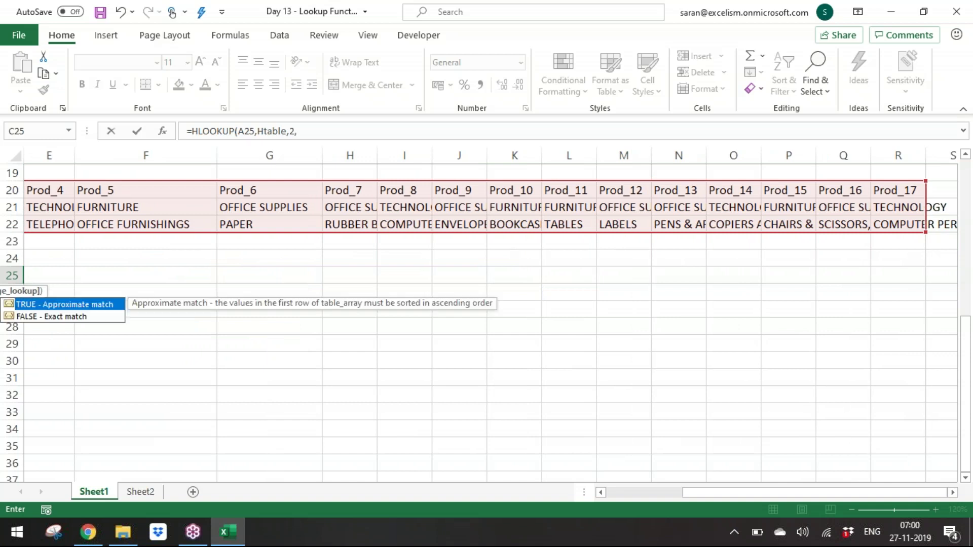
text(0))
key(Return)
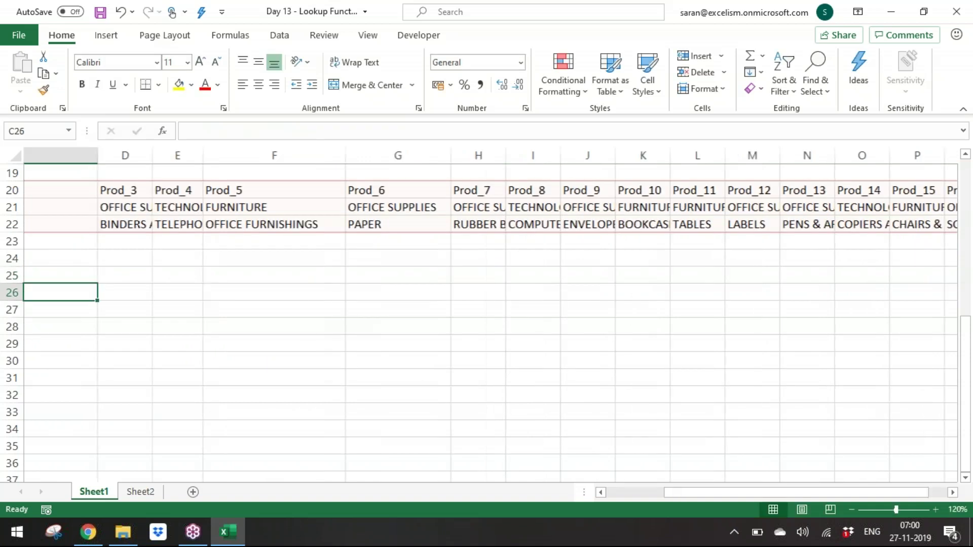
Step: Copy the category HLOOKUP formula from C25 into C26:C30
key(Home)
key(Up)
key(Right)
key(Right)
key(ctrl+c)
key(Left)
key(shift+Up)
key(shift+Up)
key(shift+Up)
key(shift+Up)
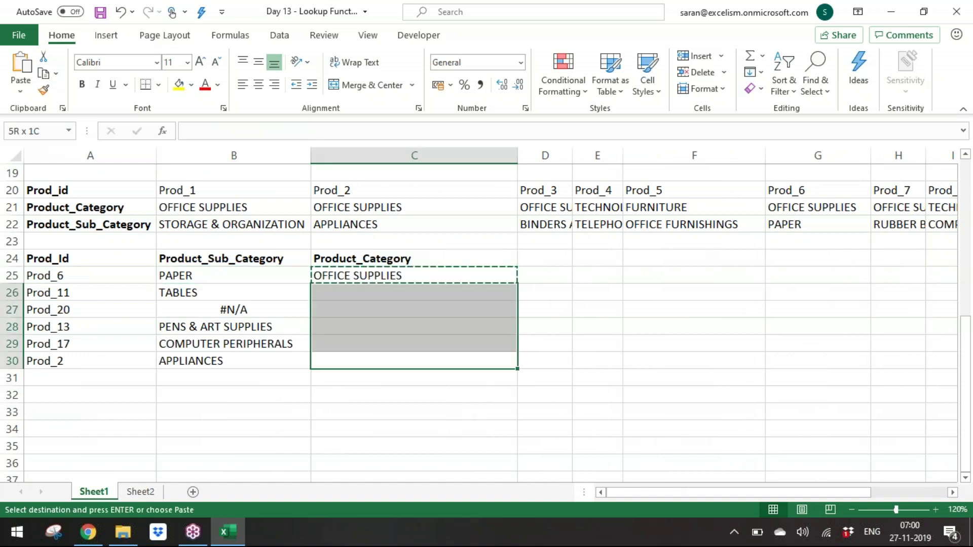
key(Return)
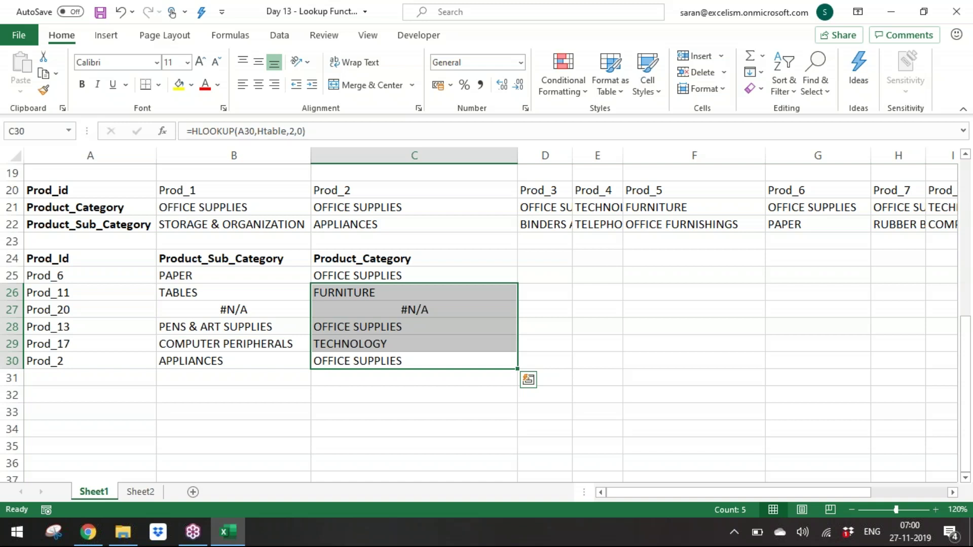
Step: Examine the source table, the transposed table and the HLOOKUP results along column C
key(ctrl+Up)
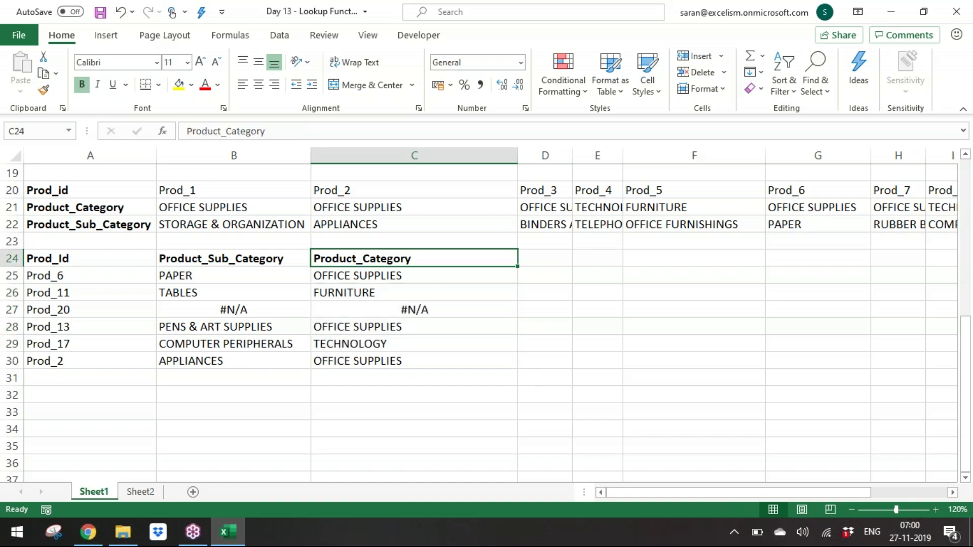
key(ctrl+Up)
key(ctrl+Up)
key(ctrl+Up)
key(ctrl+Up)
key(ctrl+Down)
key(ctrl+Down)
key(ctrl+Down)
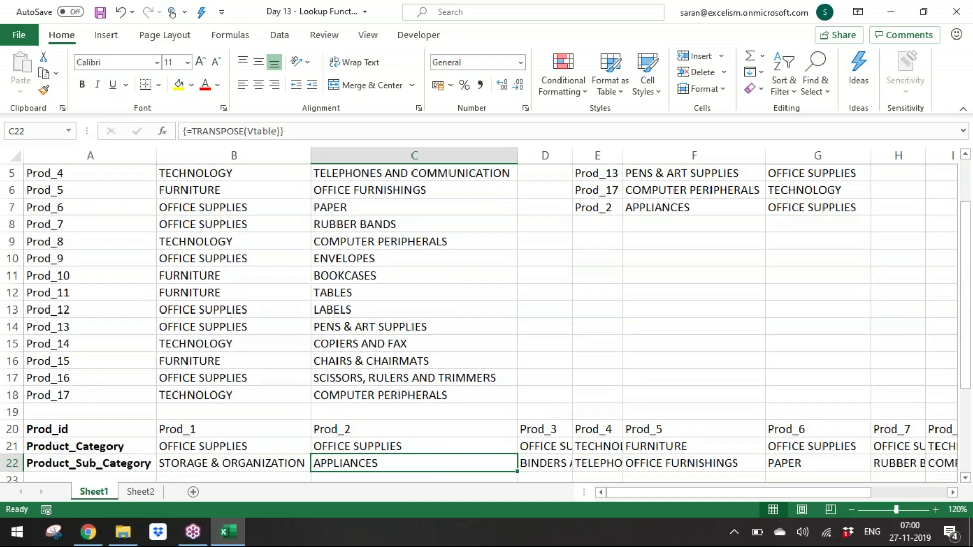
key(ctrl+Down)
key(ctrl+Down)
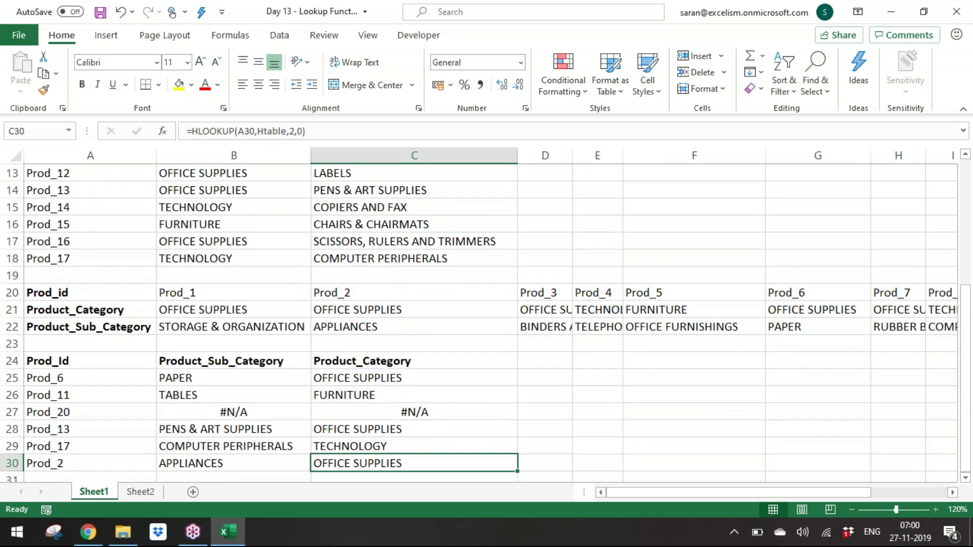
Step: Insert a blank row above the HLOOKUP list's header row 24
key(ctrl+Up)
key(ctrl+Left)
key(shift+space)
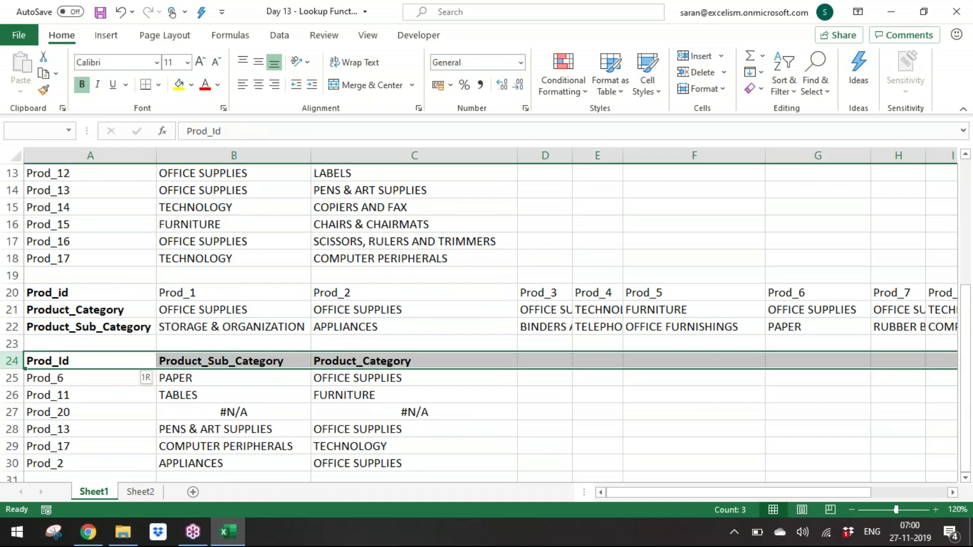
key(ctrl+shift+plus)
Step: Merge and center A24:C24 and enter the bold heading HLOOKUP in it
key(Left)
key(shift+Right)
key(shift+Right)
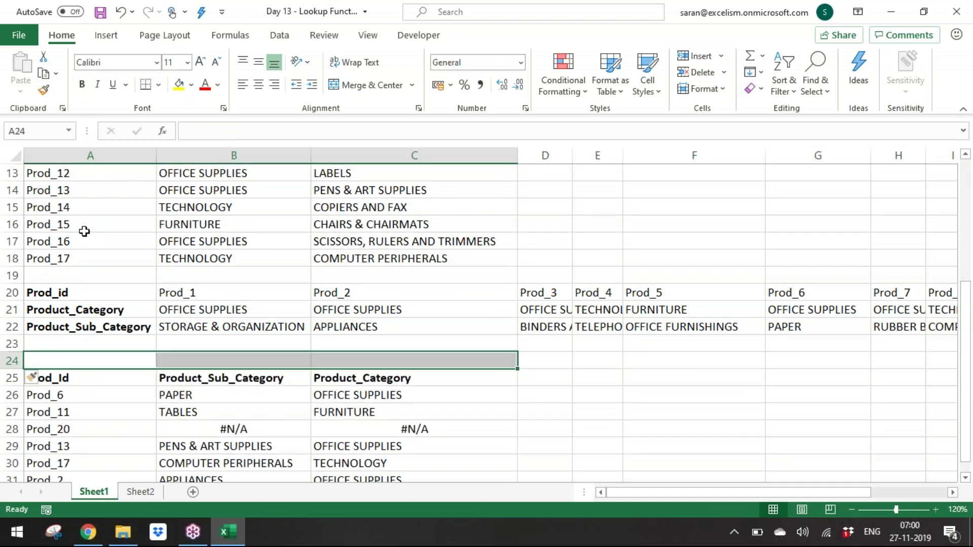
click(366, 85)
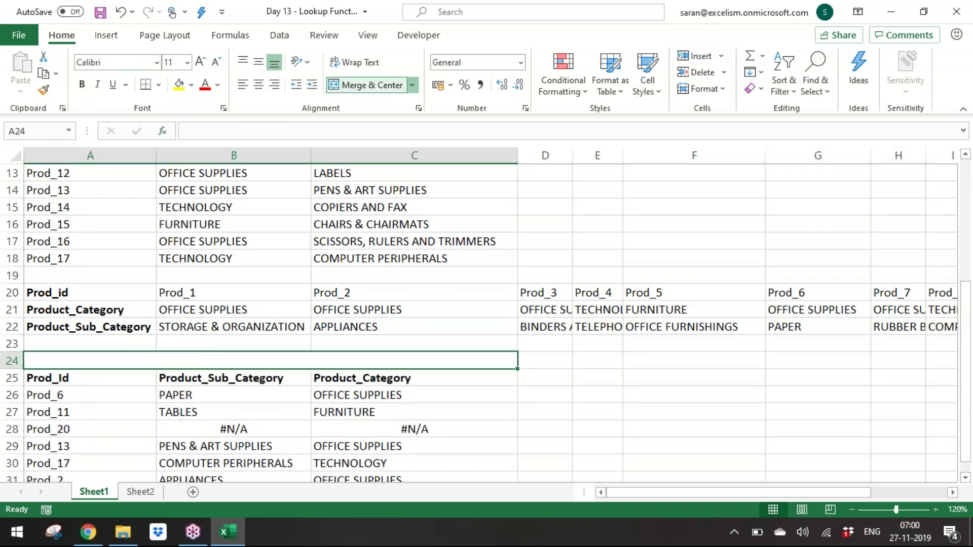
text(HLOOKUP)
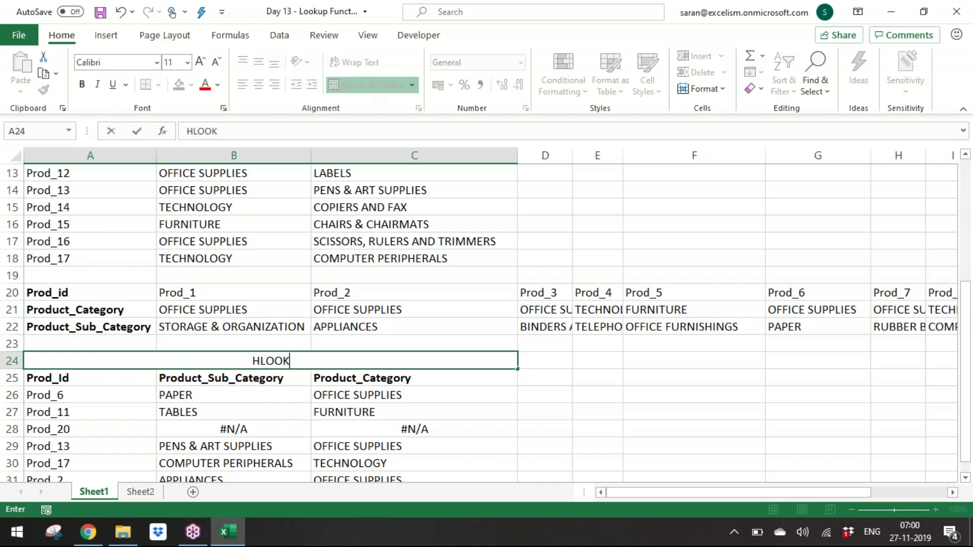
key(ctrl+Return)
key(ctrl+b)
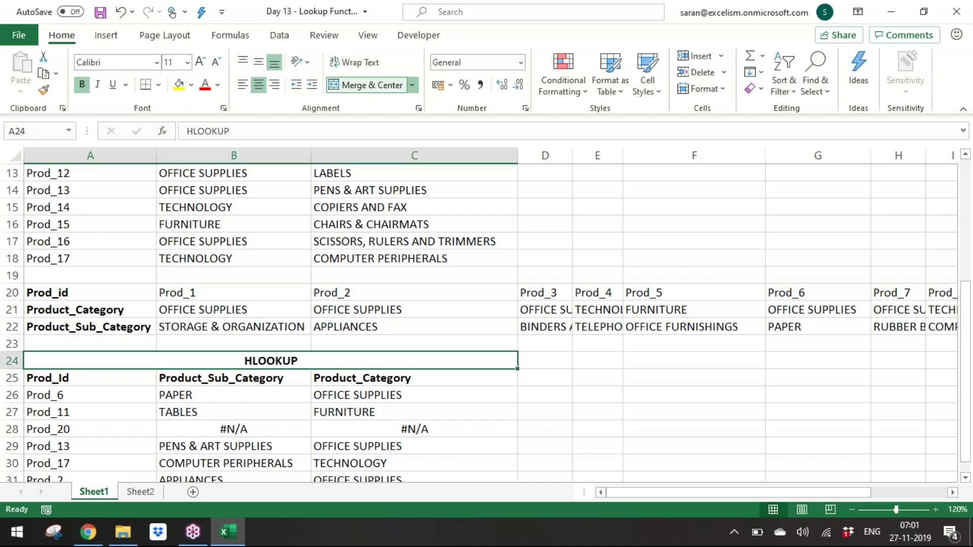
Step: Move the VLOOKUP results table E1:G7 down one row so it starts at E2
click(90, 292)
click(90, 258)
scroll(487, 314, up, 4)
click(233, 173)
drag(598, 173, 818, 173)
key(ctrl+shift+Down)
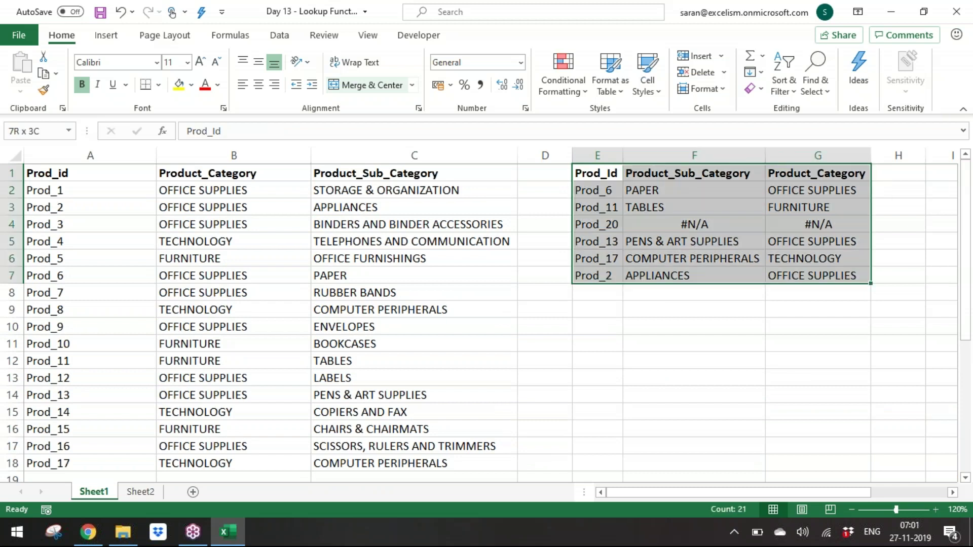
key(ctrl+x)
key(Down)
key(Return)
Step: Merge and center E1:G1 above the VLOOKUP results table
key(Up)
key(shift+Right)
key(shift+Right)
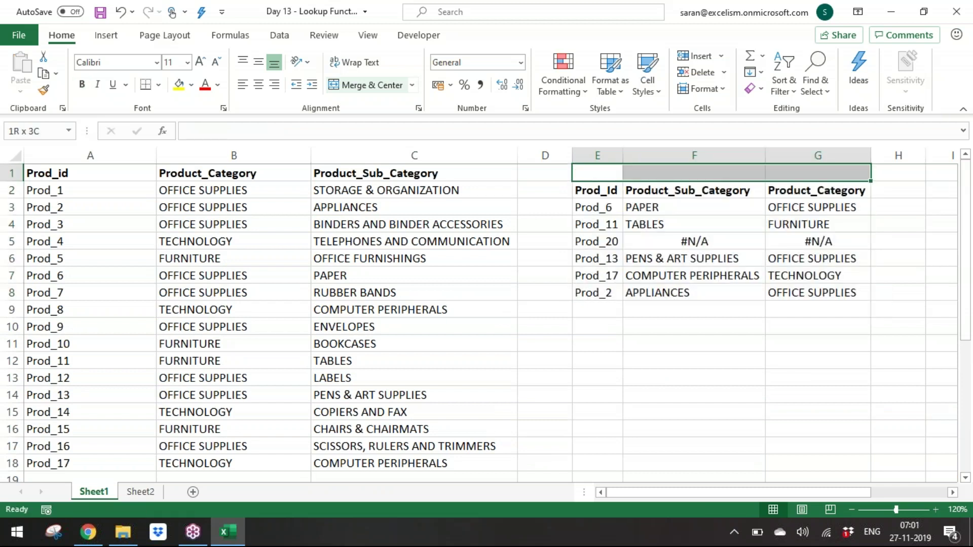
click(373, 84)
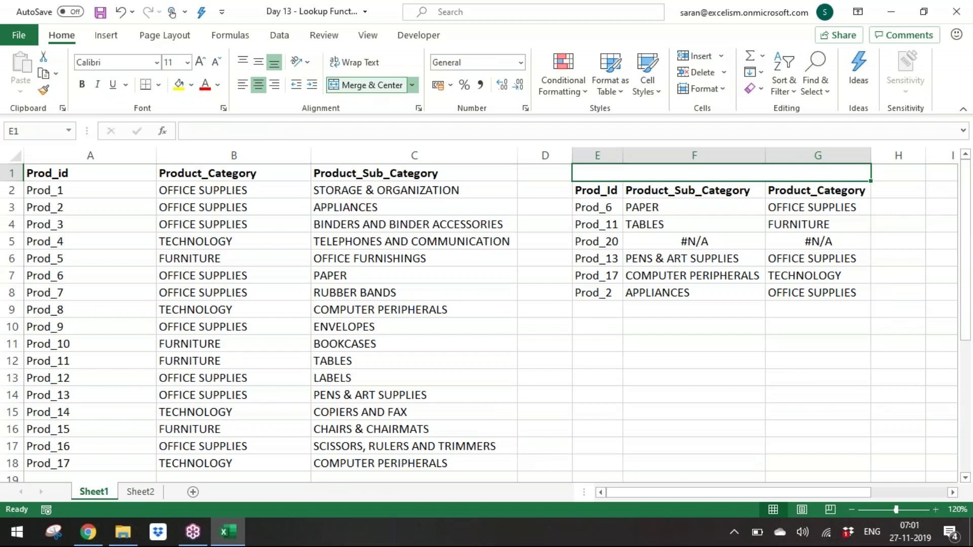
Step: Enter the bold heading VLOOKUP in the merged cell E1:G1
text(VO)
key(BackSpace)
text(LOOKUP)
key(Return)
key(Up)
key(ctrl+b)
Step: Examine the HLOOKUP results list and the transposed table starting at row 20
key(ctrl+Left)
key(ctrl+Left)
key(ctrl+Down)
key(ctrl+Down)
key(ctrl+Down)
key(ctrl+Down)
key(ctrl+Down)
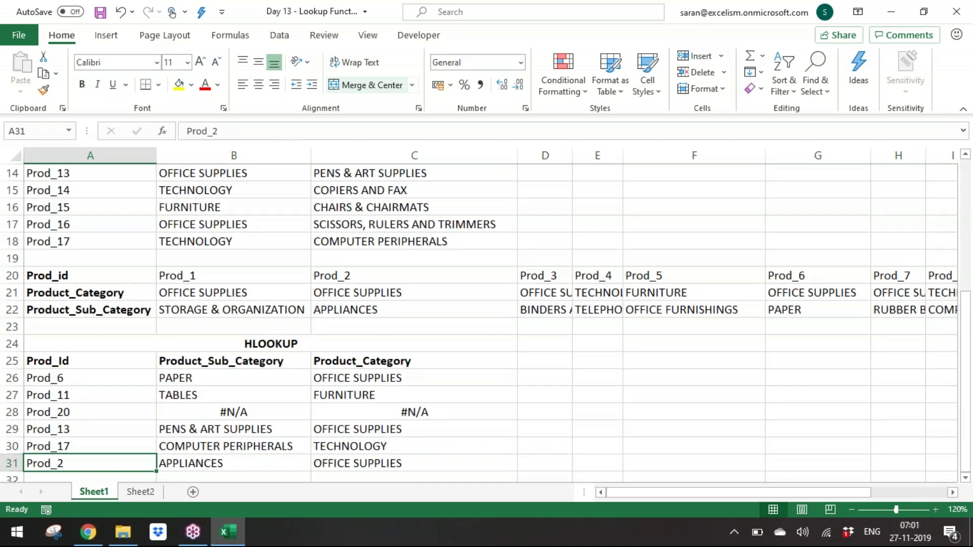
key(ctrl+Down)
key(ctrl+Up)
key(ctrl+Up)
key(ctrl+Up)
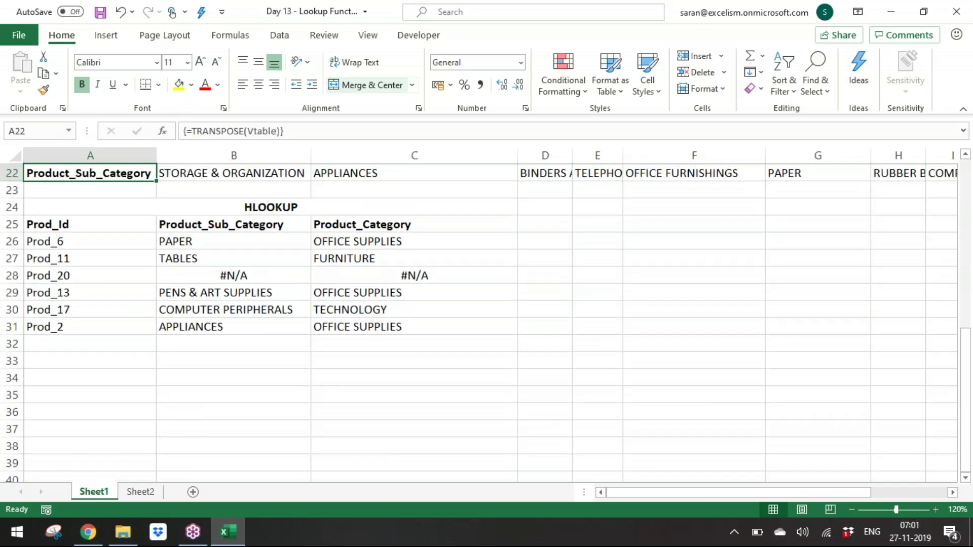
key(Up)
key(Up)
key(ctrl+shift+Right)
key(ctrl+shift+Down)
key(ctrl+Left)
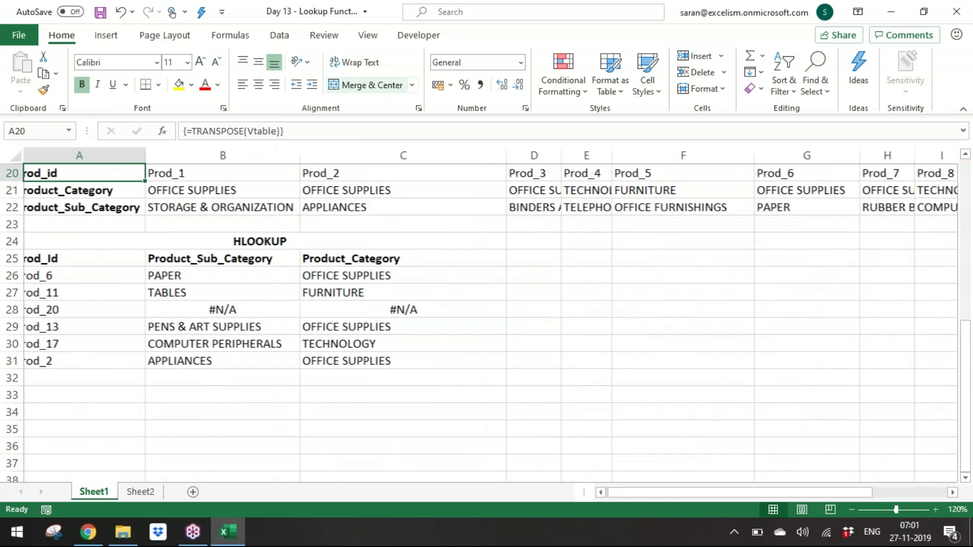
Step: Copy the HLOOKUP results block A24:C31 with its heading and paste it starting at A33
key(Down)
key(ctrl+Down)
key(ctrl+Down)
key(ctrl+shift+Down)
key(ctrl+c)
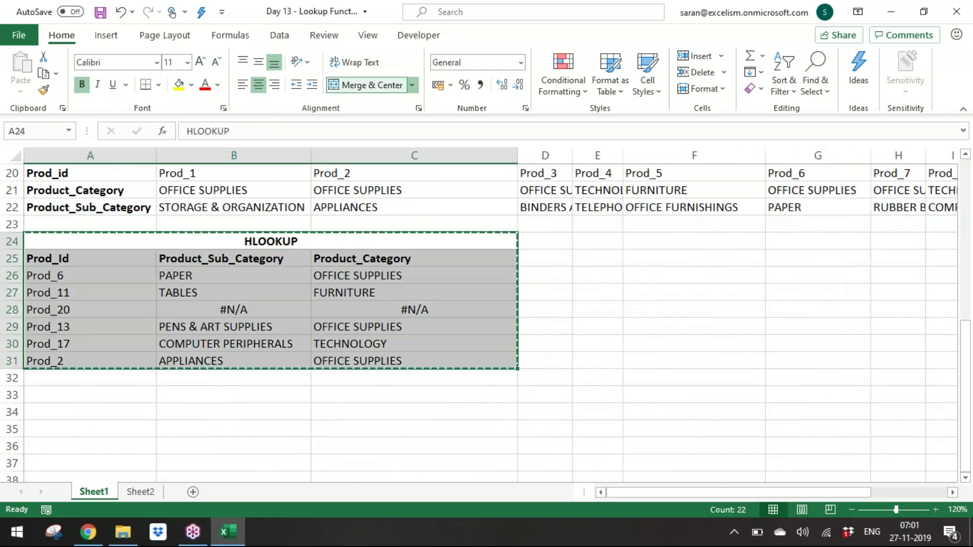
key(Down)
key(Down)
key(Down)
key(Down)
key(Down)
key(Down)
key(Down)
key(Down)
key(Down)
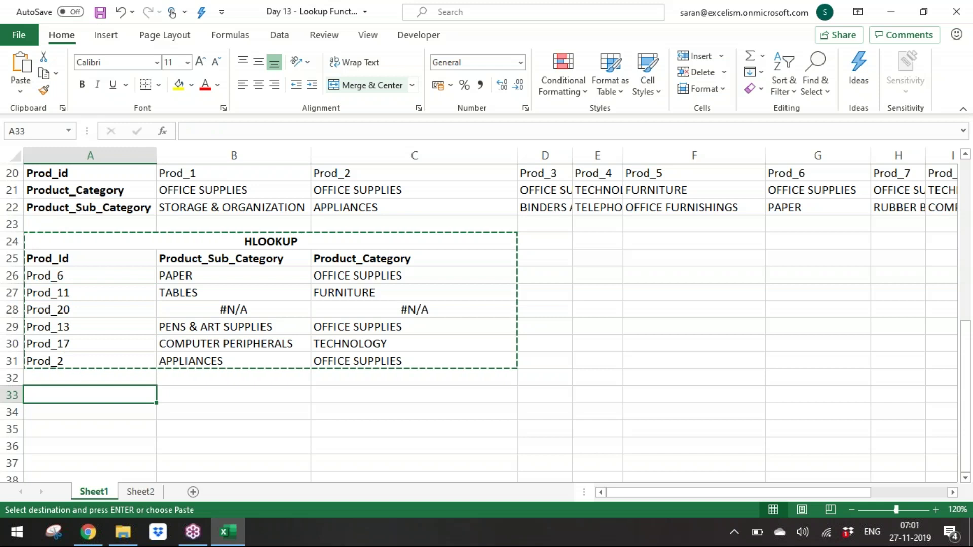
key(Return)
Step: Change the copied block's heading in row 33 to VLOOKUP
key(Up)
text(VL)
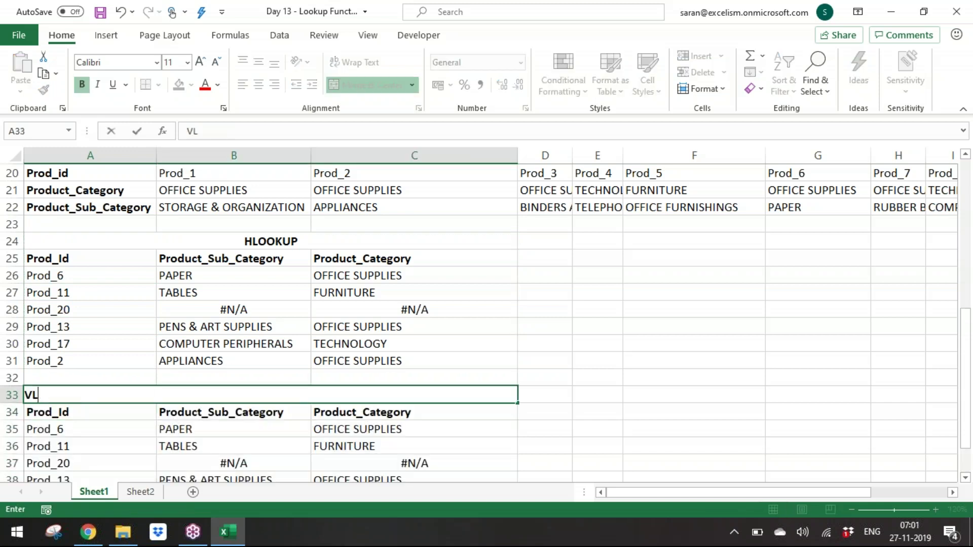
text(OOKUP)
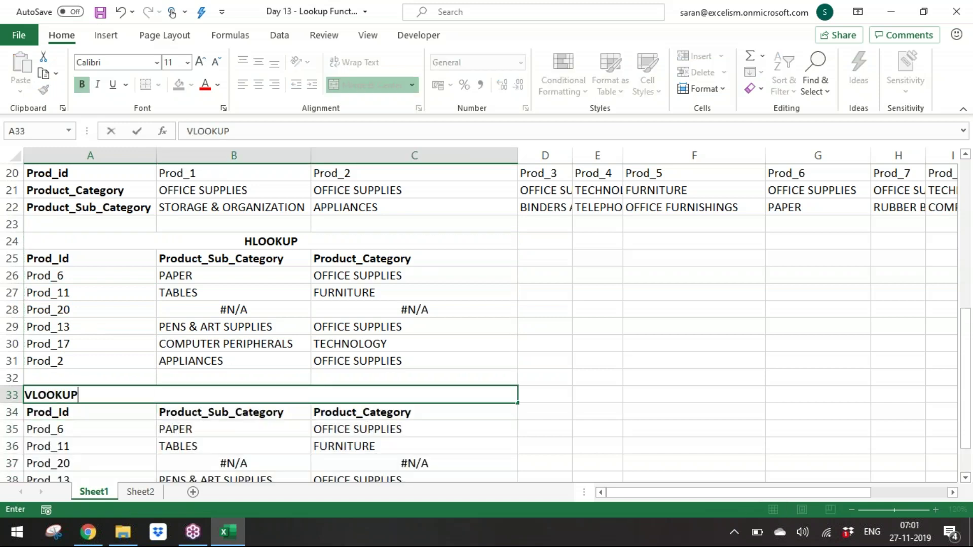
key(Return)
Step: Clear the copied lookup formulas from B35:C40
click(233, 412)
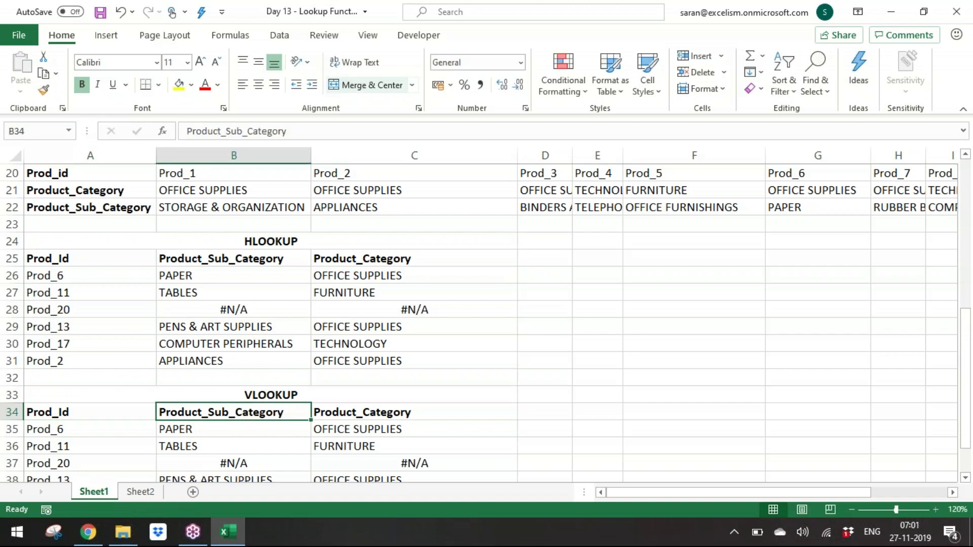
key(Down)
key(ctrl+shift+Down)
key(shift+Right)
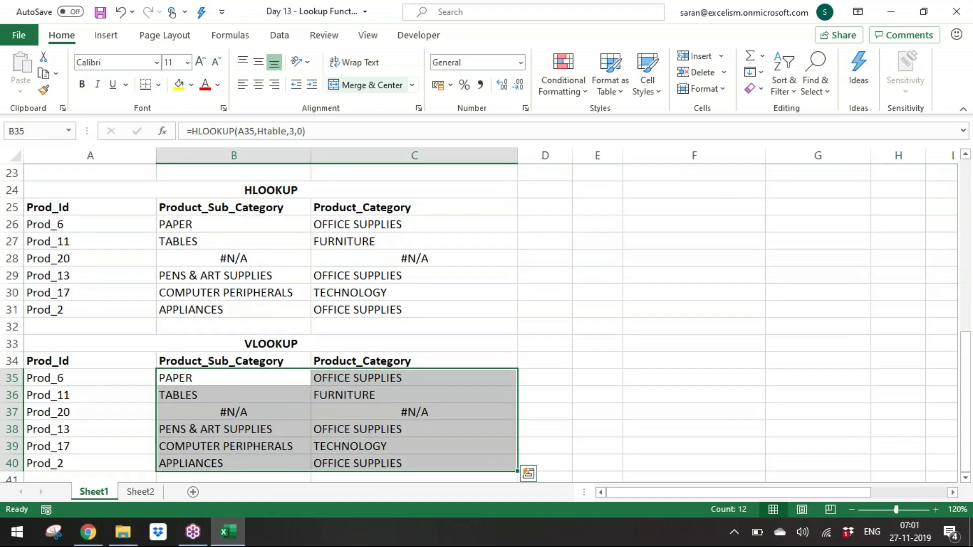
key(Delete)
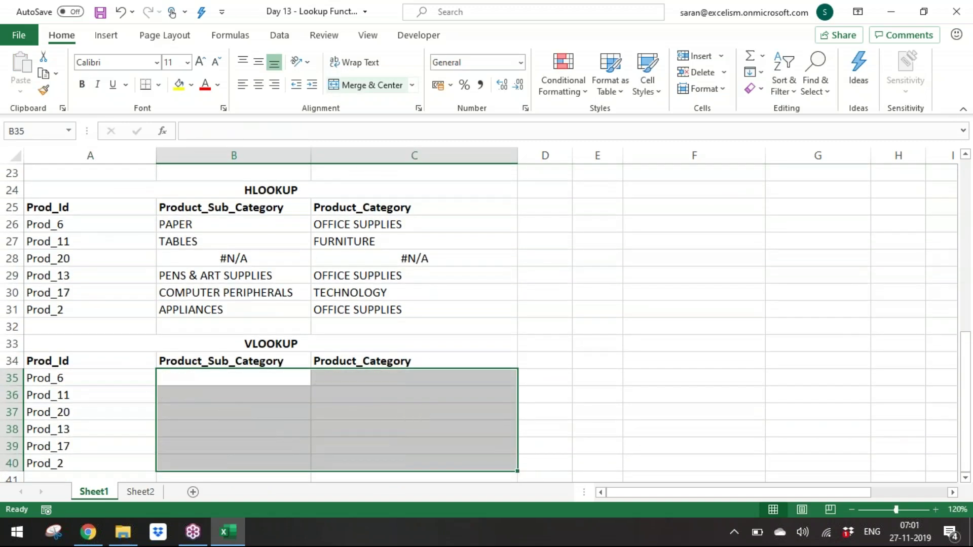
Step: Begin a VLOOKUP formula in B35 with A35 as the lookup value and Htable as the table array
click(90, 378)
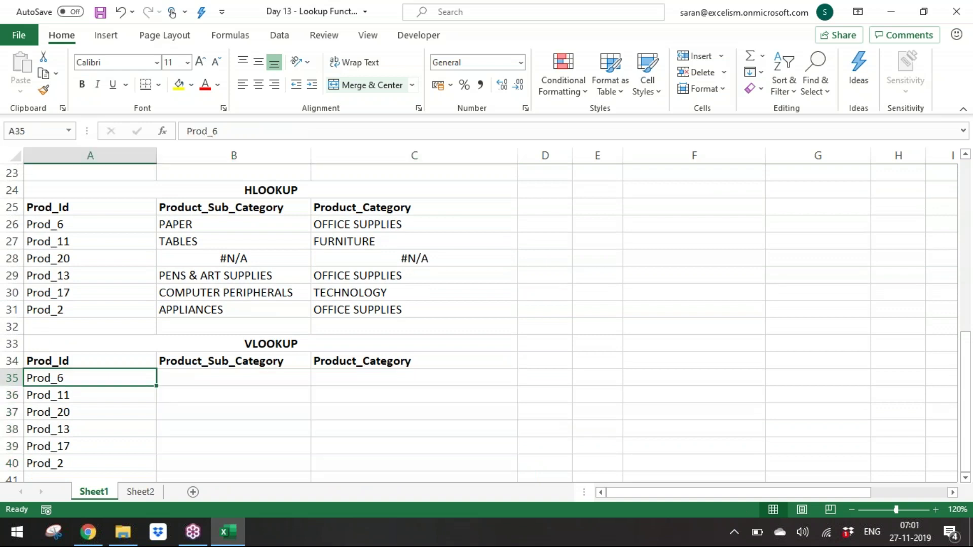
click(234, 378)
text(=vl)
key(Tab)
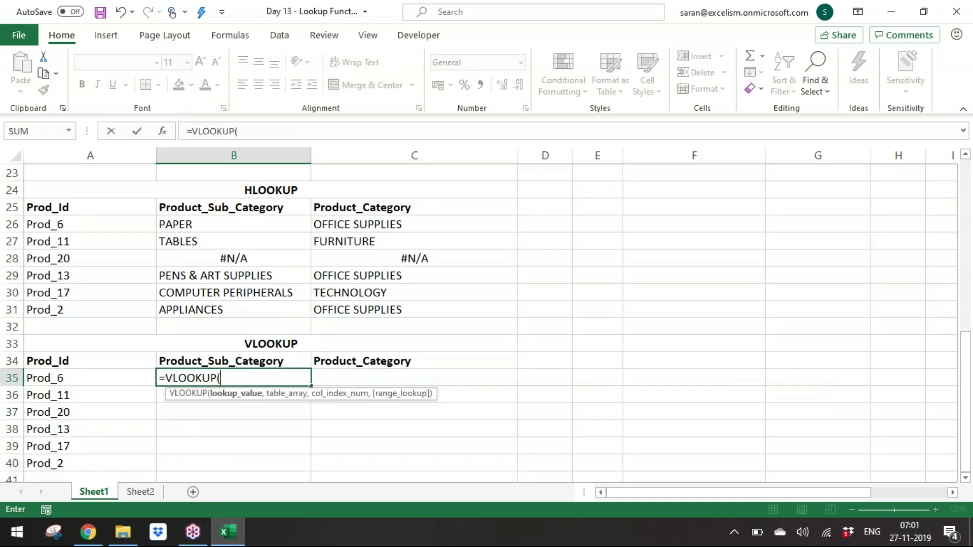
key(Left)
text(,)
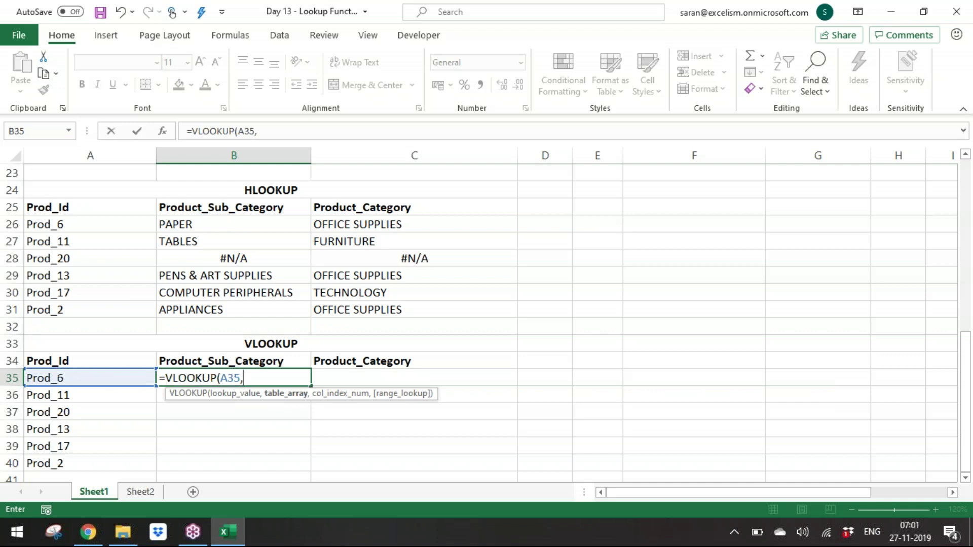
text(Htable)
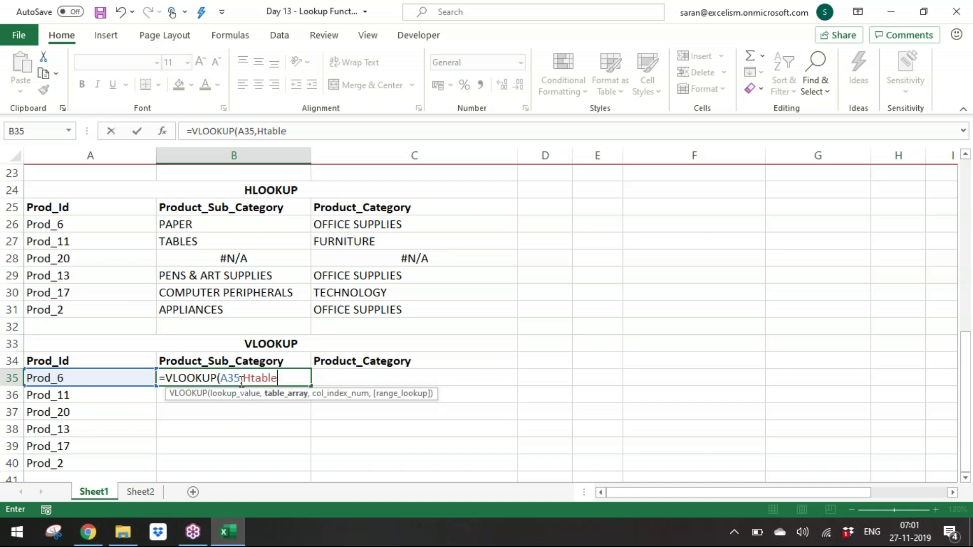
key(super)
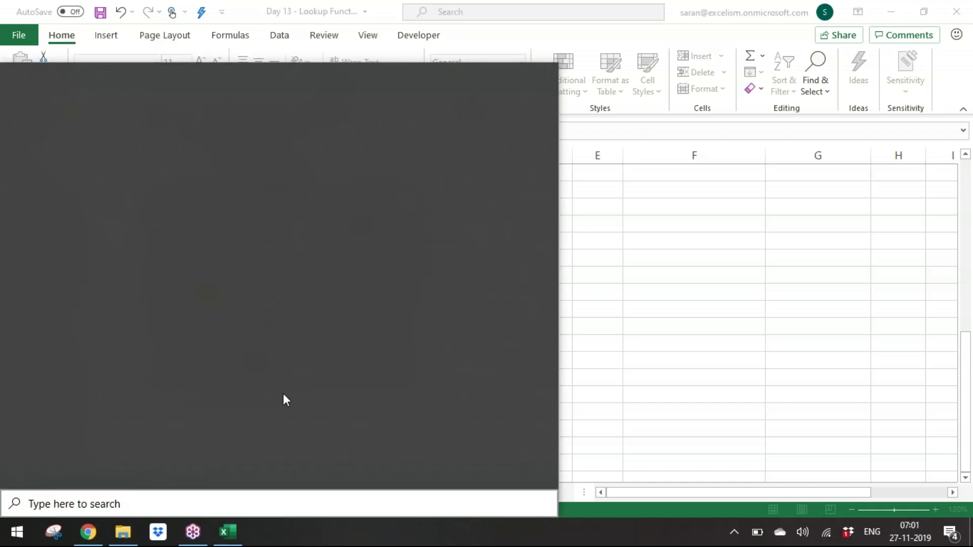
key(Escape)
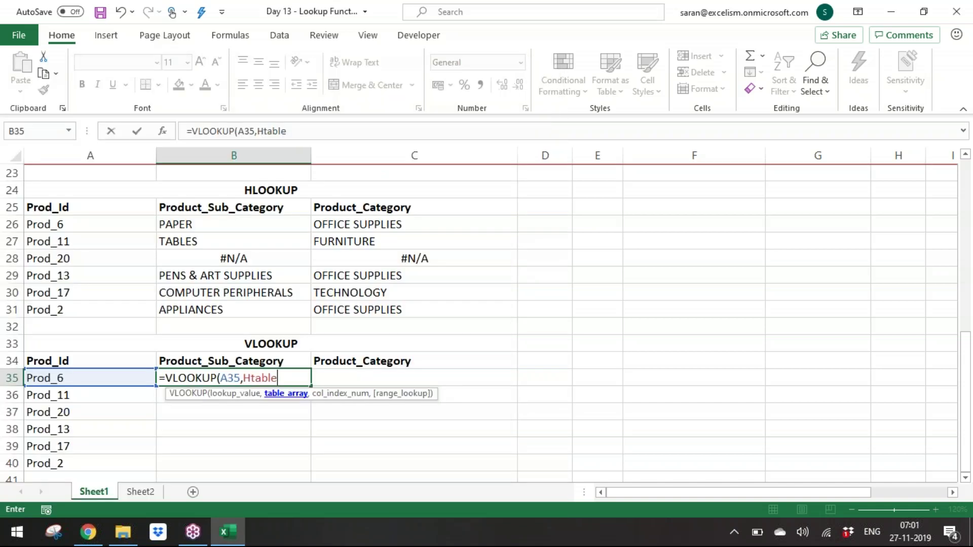
Step: Complete B35 as the array formula =VLOOKUP(A35,TRANSPOSE(Htable),3,0) and fill it down to B40
double_click(245, 378)
double_click(245, 378)
click(245, 378)
text(TR)
key(Tab)
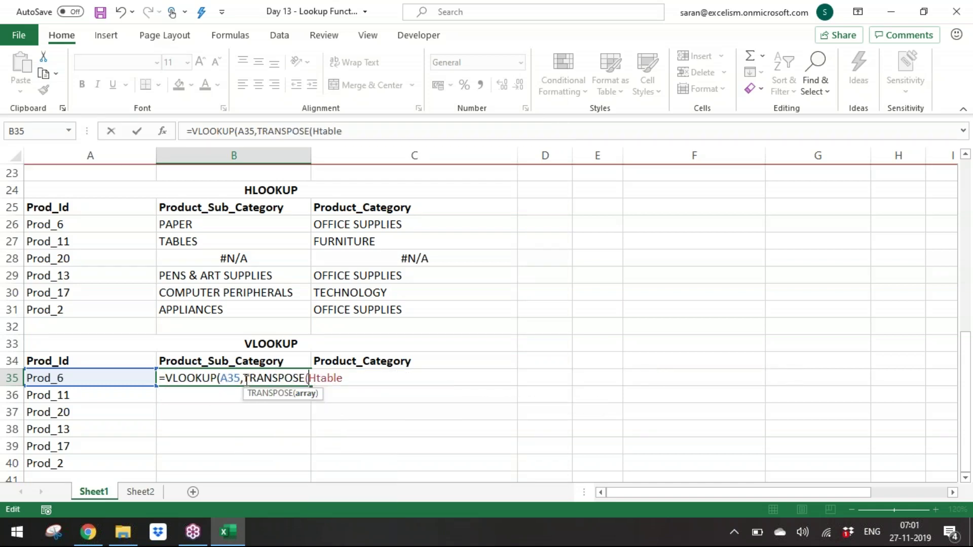
key(End)
text(),)
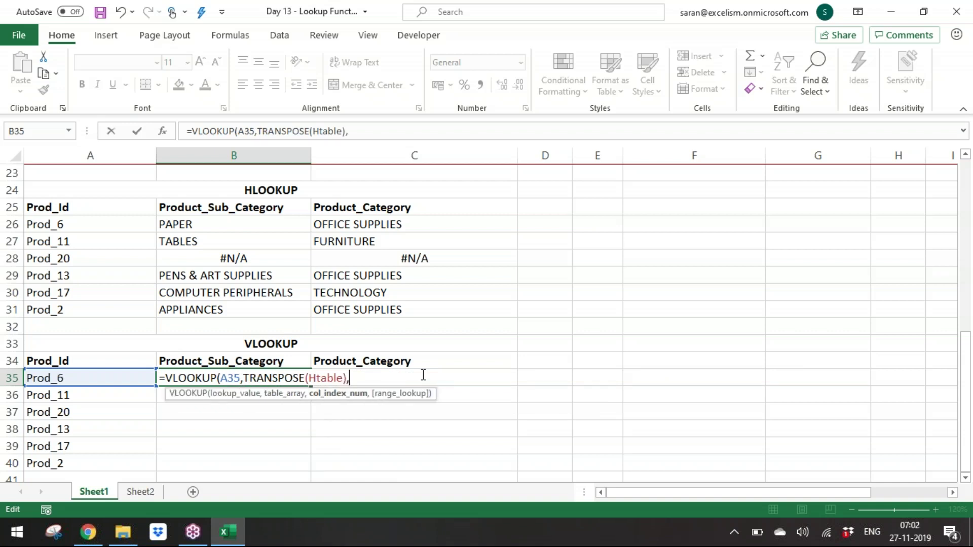
text(3,0)
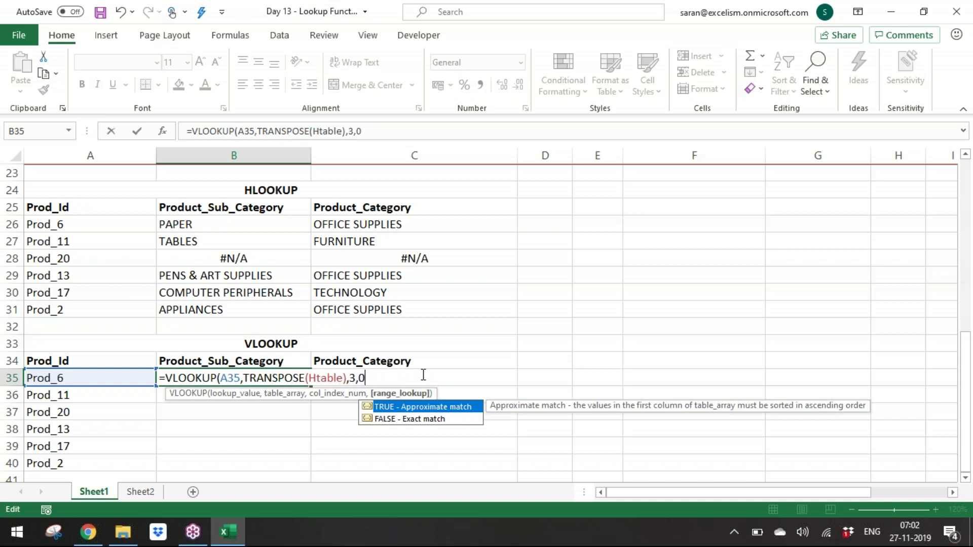
text())
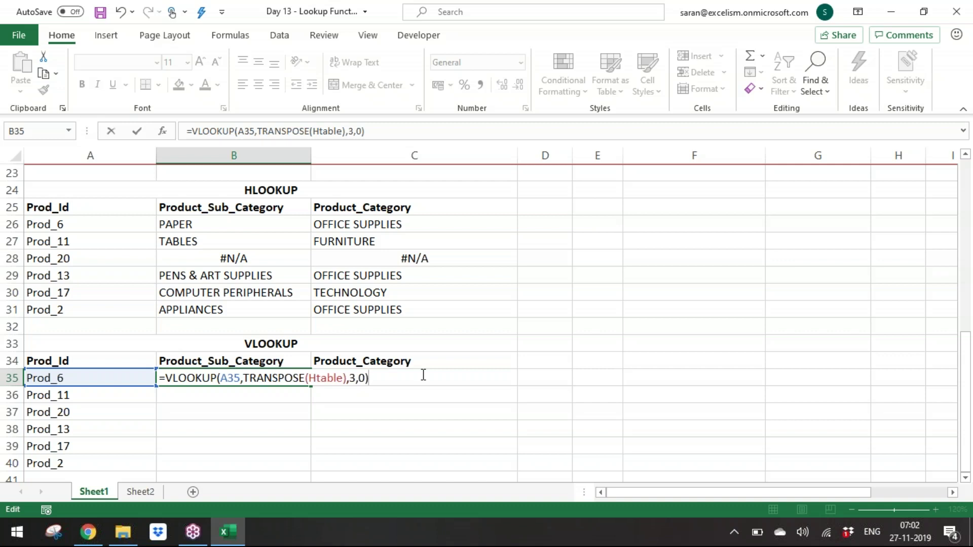
key(ctrl+shift+Return)
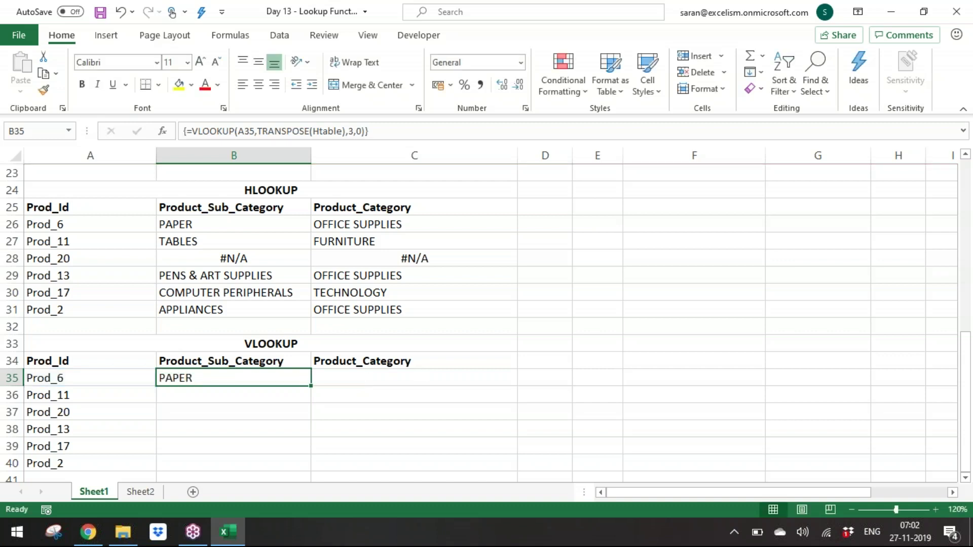
drag(312, 386, 313, 386)
double_click(312, 386)
Step: Begin a VLOOKUP formula in C35 with A35 as the lookup value and TRANSPOSE nested as the table array
click(352, 380)
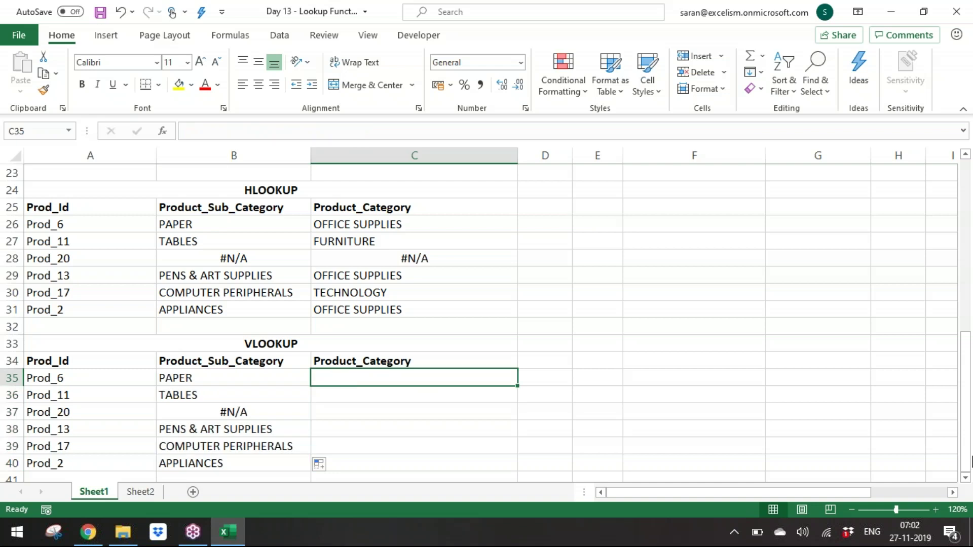
text(=vloo)
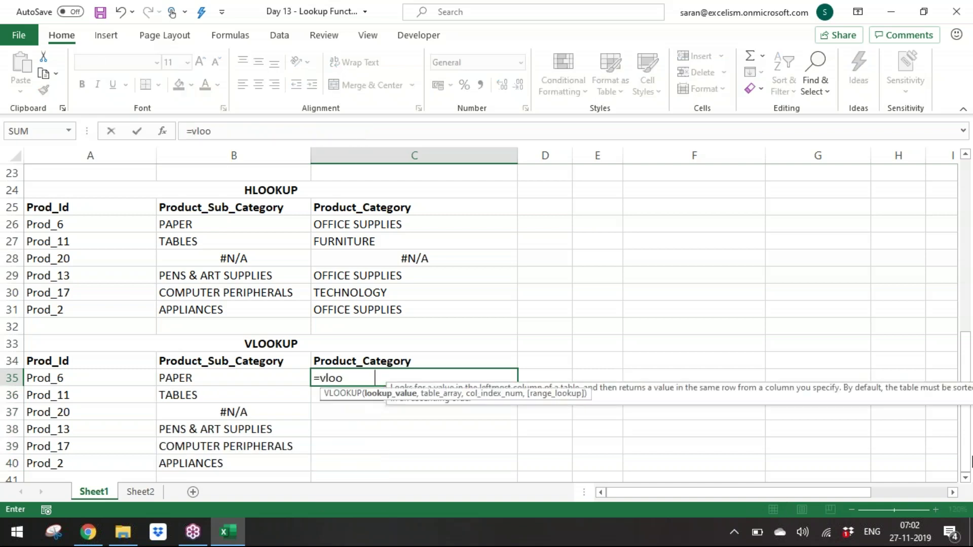
key(Tab)
click(66, 378)
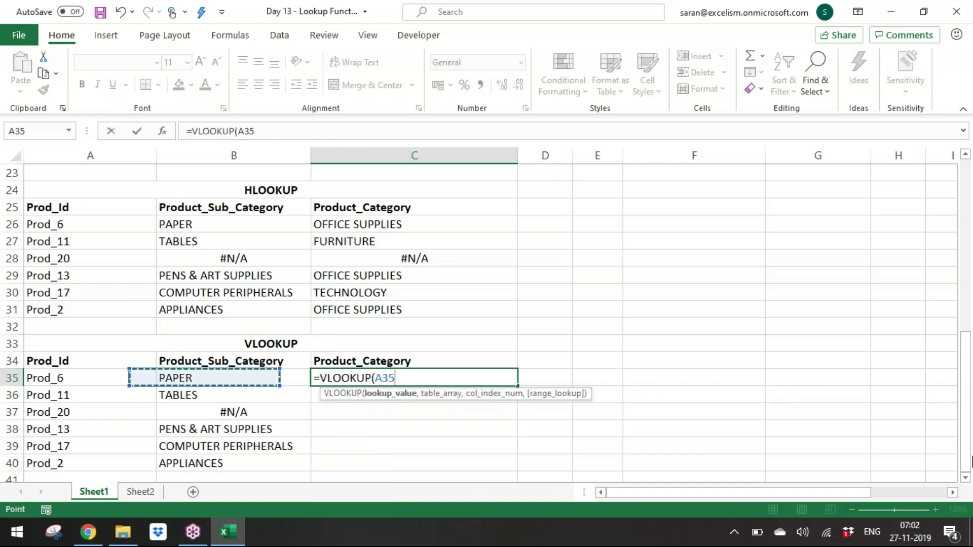
text(,tra)
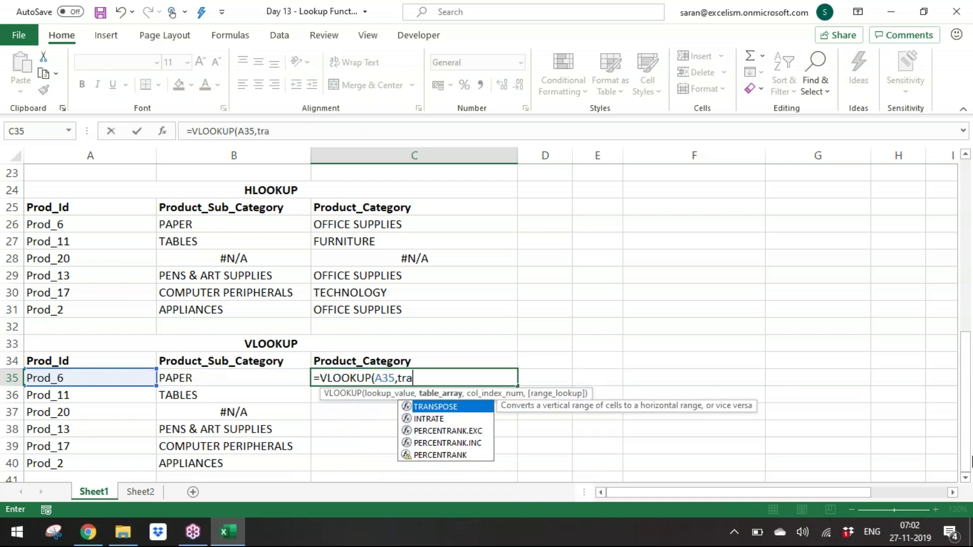
key(Tab)
text(Hlook)
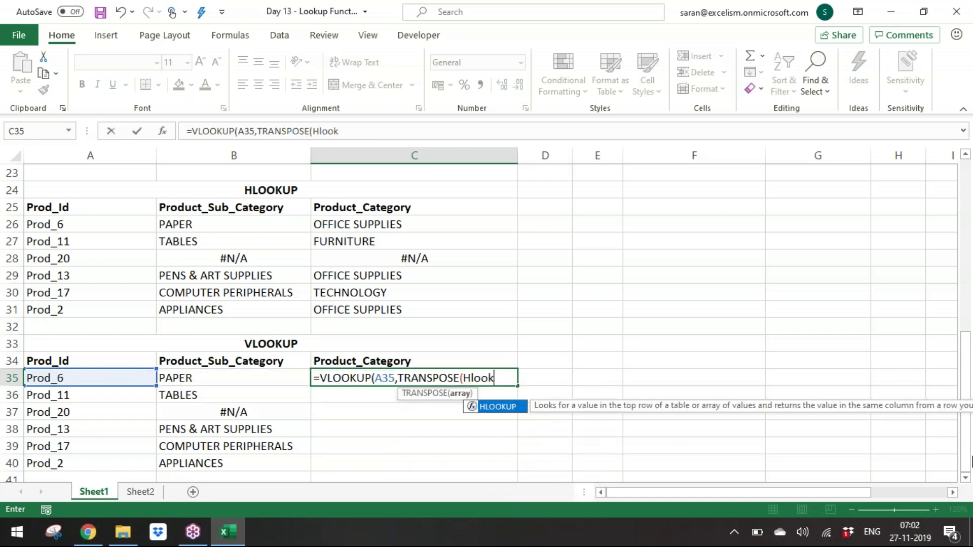
key(Tab)
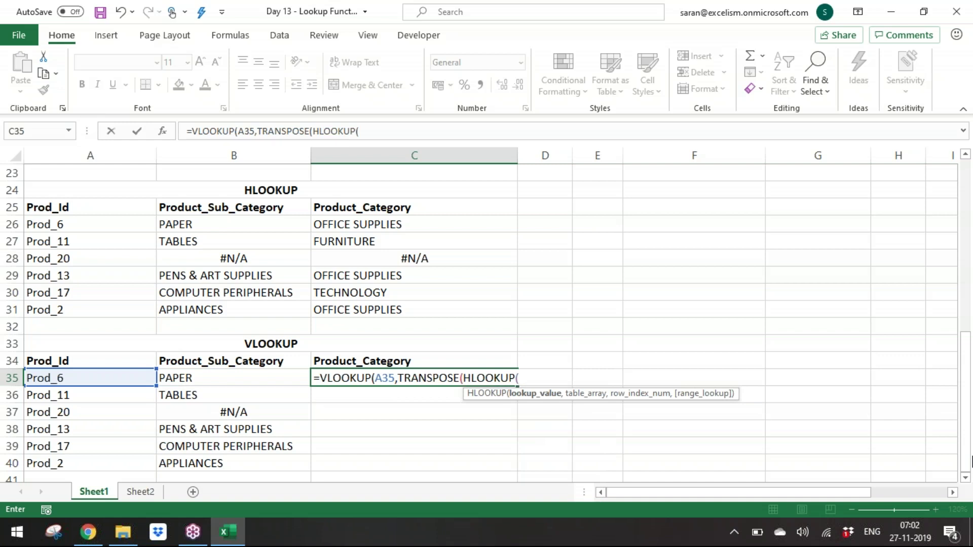
key(BackSpace)
key(BackSpace)
key(BackSpace)
key(BackSpace)
key(BackSpace)
key(BackSpace)
key(BackSpace)
Step: Complete C35 as the array formula =VLOOKUP(A35,TRANSPOSE(Htable),2,0)
text(ta)
key(Tab)
text())
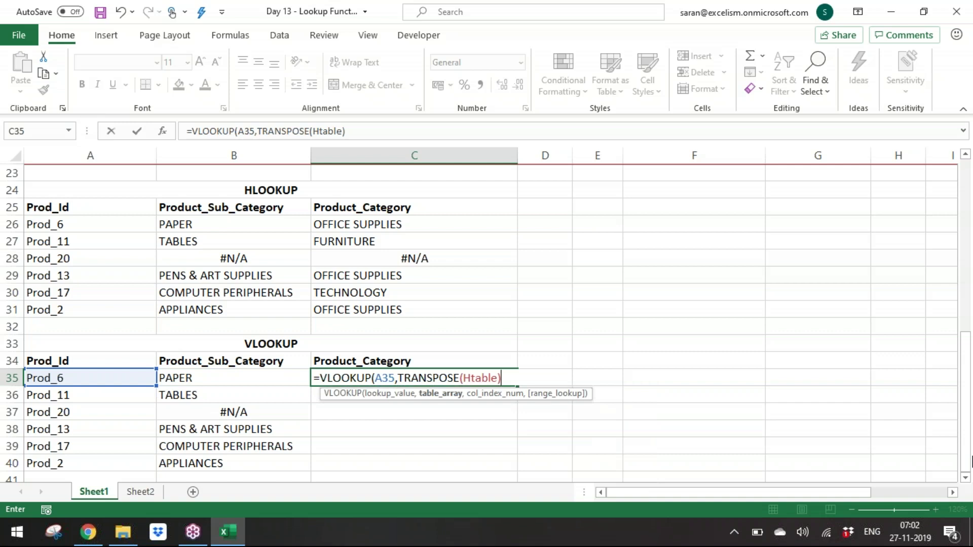
text(,2,0))
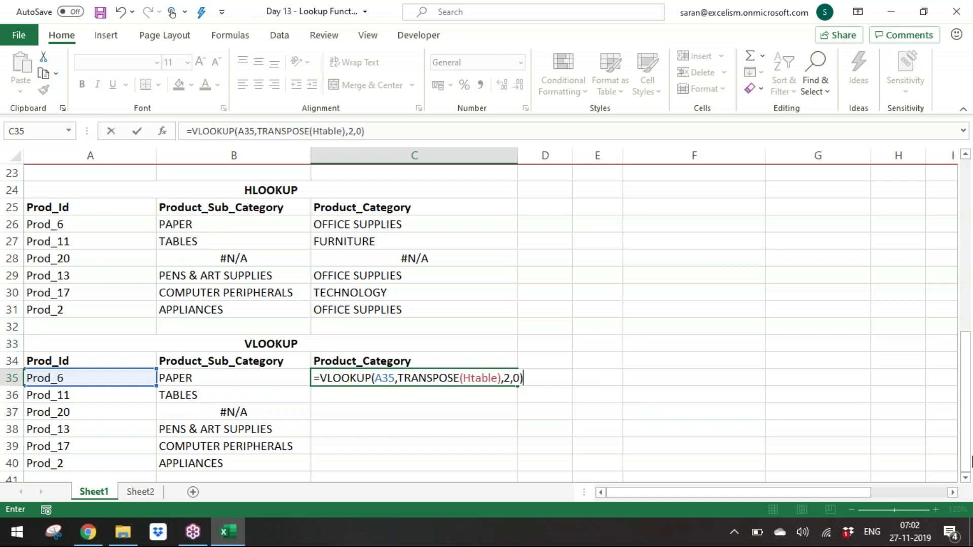
key(ctrl+shift+Return)
Step: Copy the array formula from C35 down to C36:C40
key(ctrl+c)
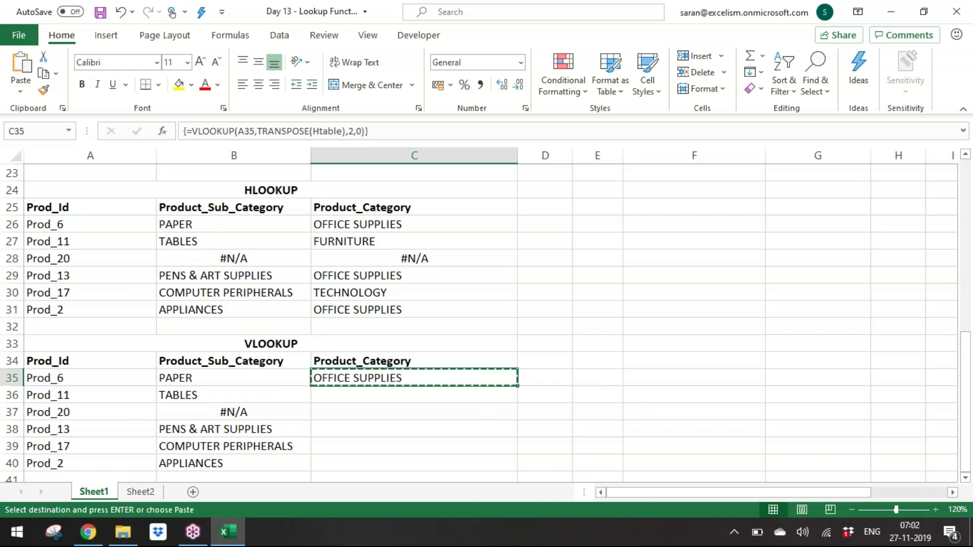
key(Home)
key(Down)
key(ctrl+Down)
key(Right)
key(Right)
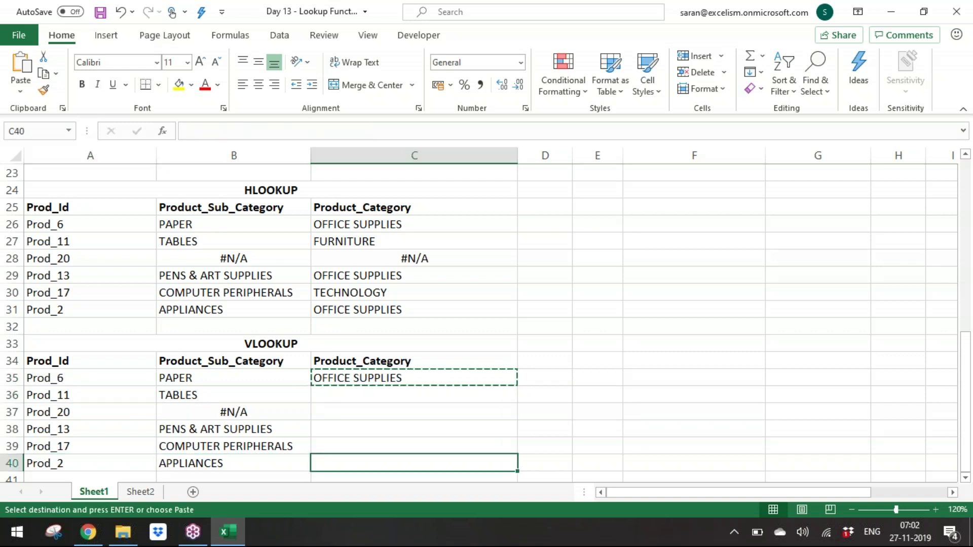
key(Right)
key(ctrl+shift+Up)
key(Down)
key(Left)
key(Up)
key(ctrl+shift+Up)
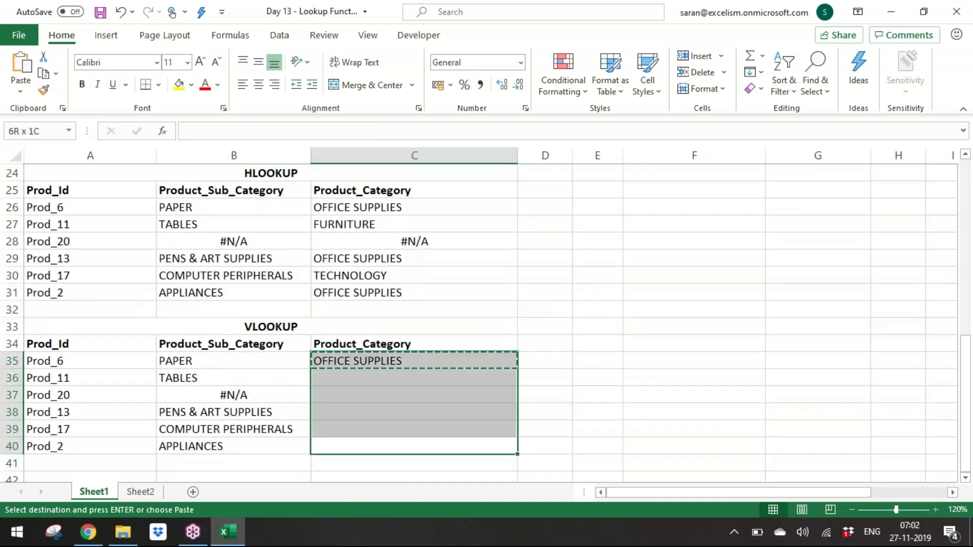
key(shift+Down)
key(Return)
Step: Copy the VLOOKUP result table in E1:G8 and paste it starting at E10
key(ctrl+Up)
key(Up)
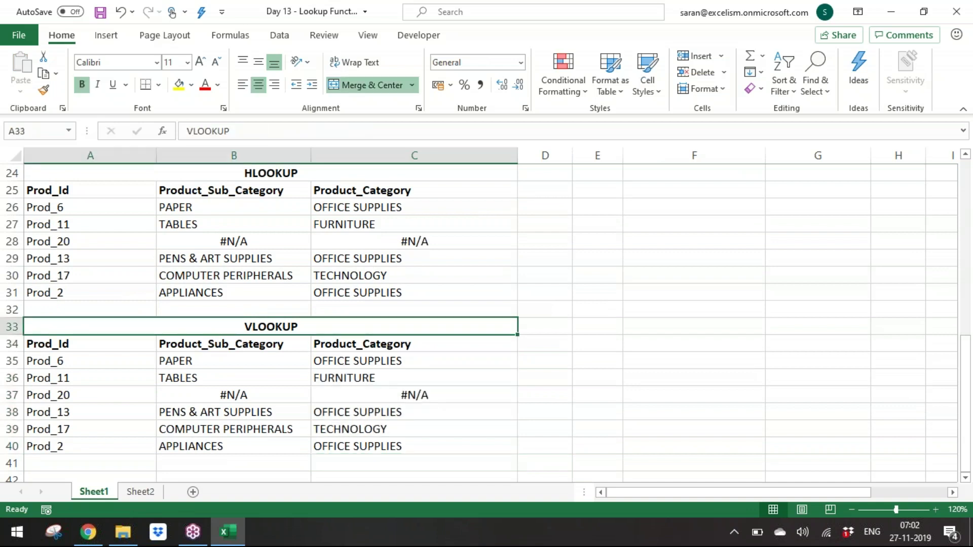
key(ctrl+Up)
key(ctrl+Up)
key(ctrl+Up)
key(ctrl+Home)
key(Right)
key(Right)
key(Right)
key(Right)
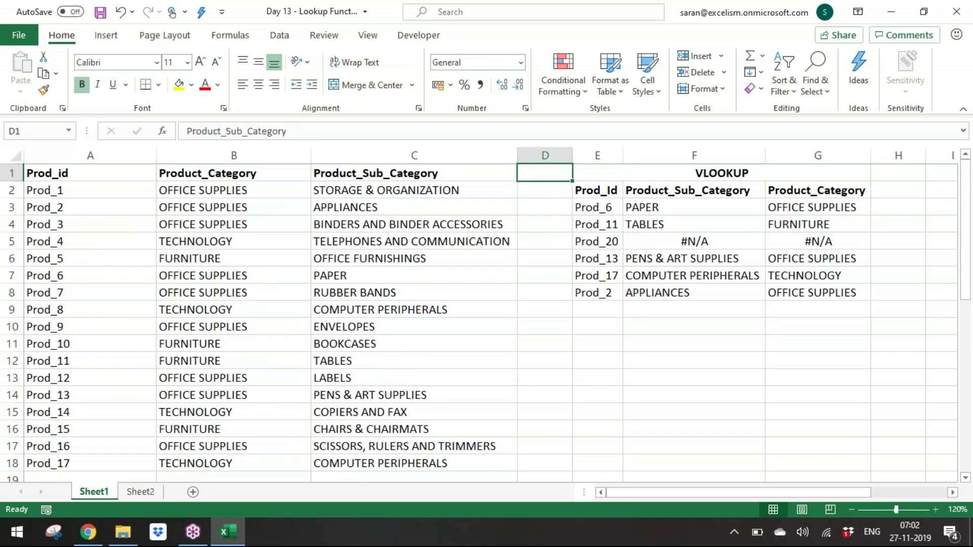
key(shift+Down)
key(shift+Down)
key(shift+Down)
key(shift+Down)
key(shift+Down)
key(shift+Down)
key(shift+Down)
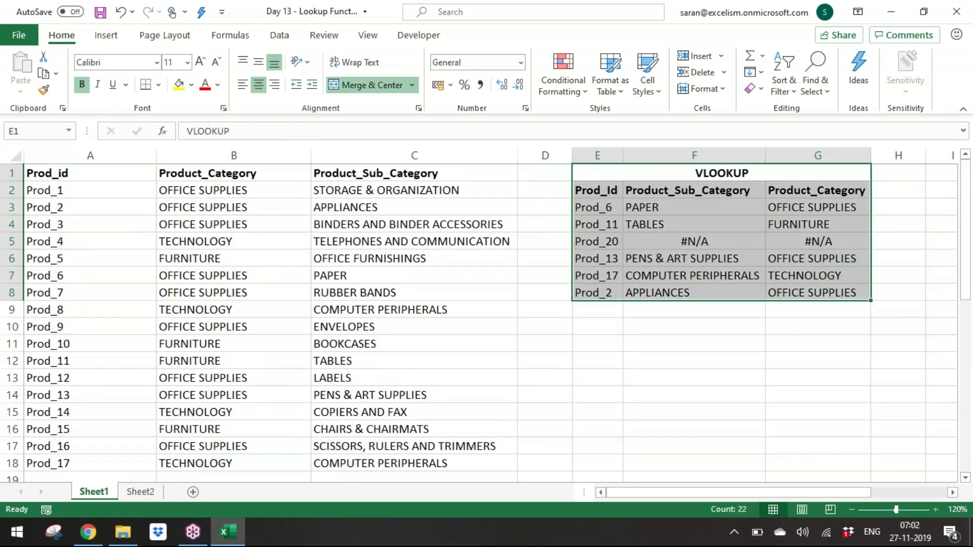
key(ctrl+c)
key(Down)
key(Down)
key(Down)
key(Down)
key(Down)
key(Down)
key(Down)
key(Down)
key(Down)
key(Return)
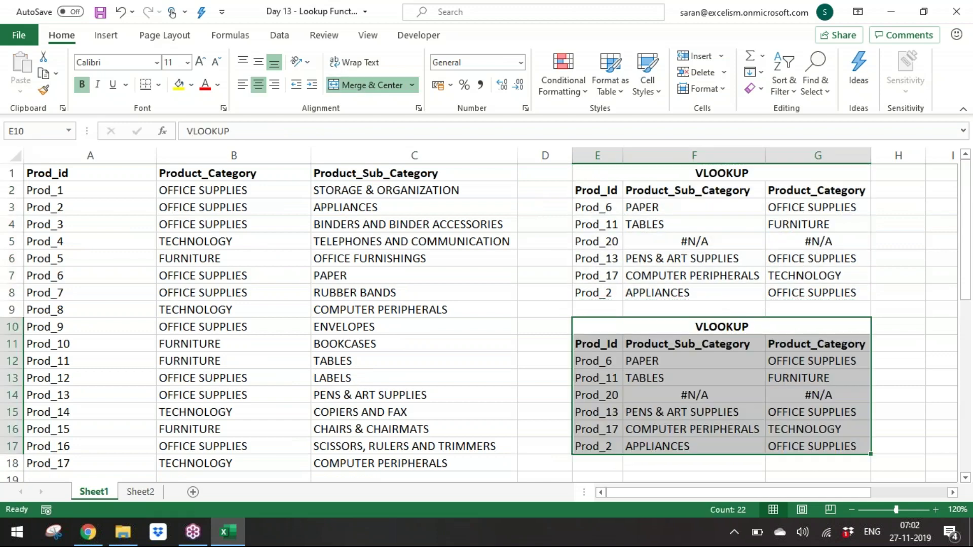
Step: Clear the lookup results in F12:G17 of the copied table
key(Down)
key(Down)
key(Right)
key(shift+Right)
key(shift+Down)
key(shift+Down)
key(shift+Down)
key(shift+Down)
key(shift+Down)
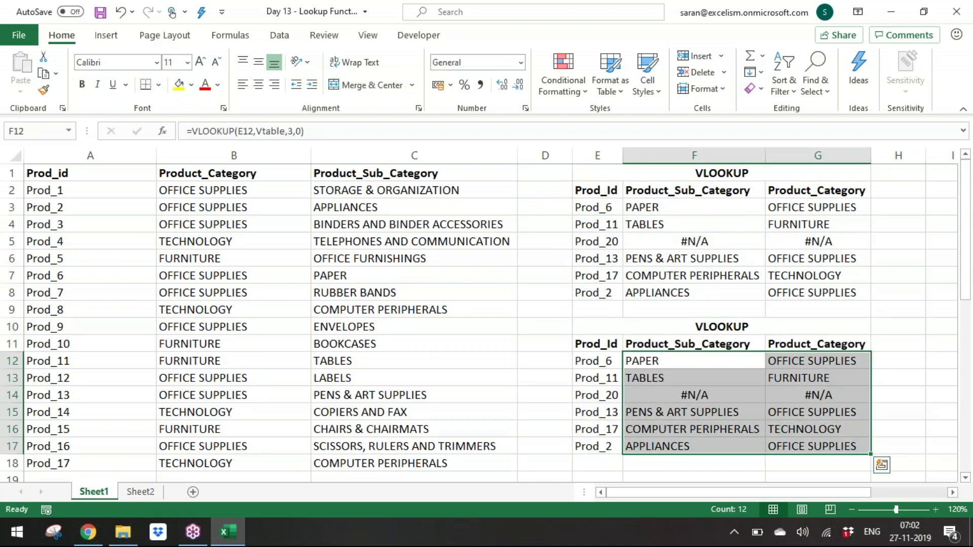
key(Delete)
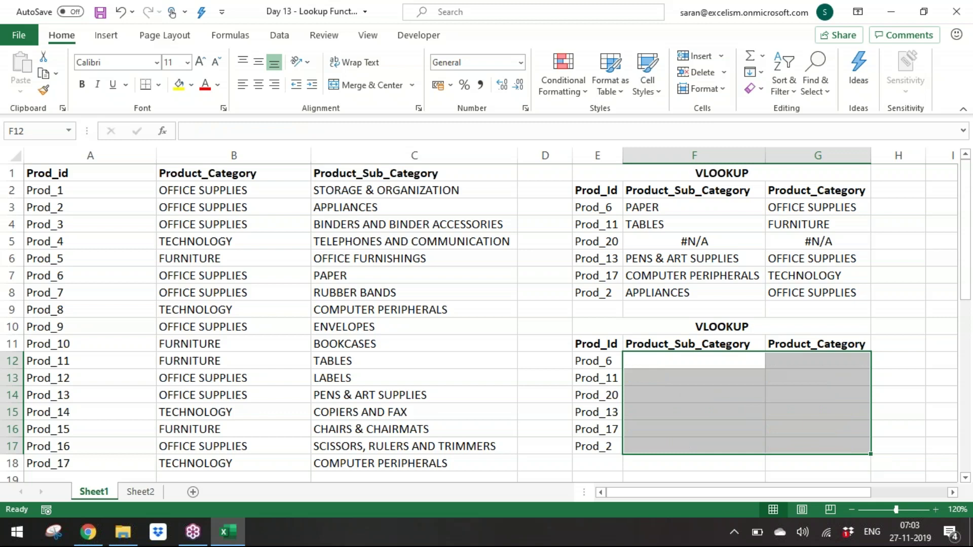
Step: Change the copied table's merged heading in row 10 to HLOOKUP
click(722, 326)
text(HLOOKUP)
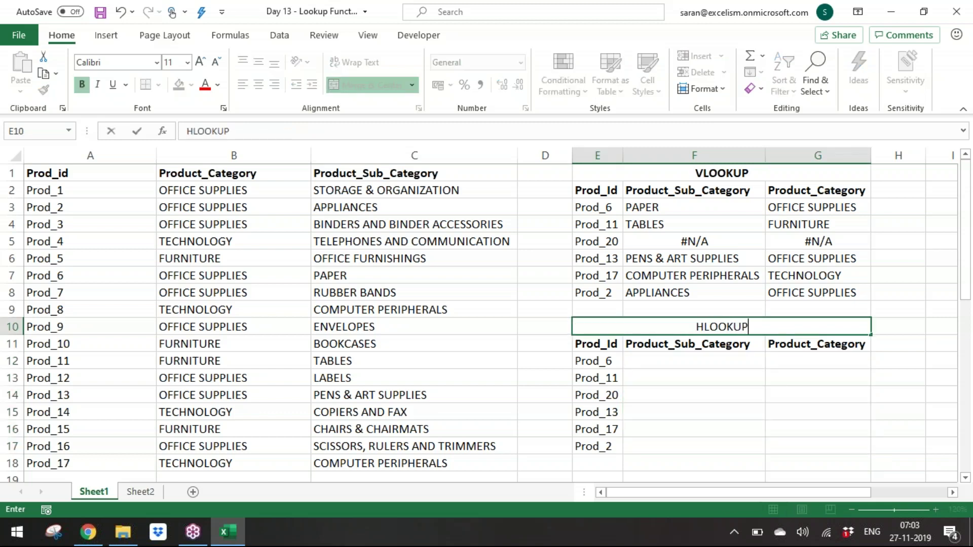
key(Return)
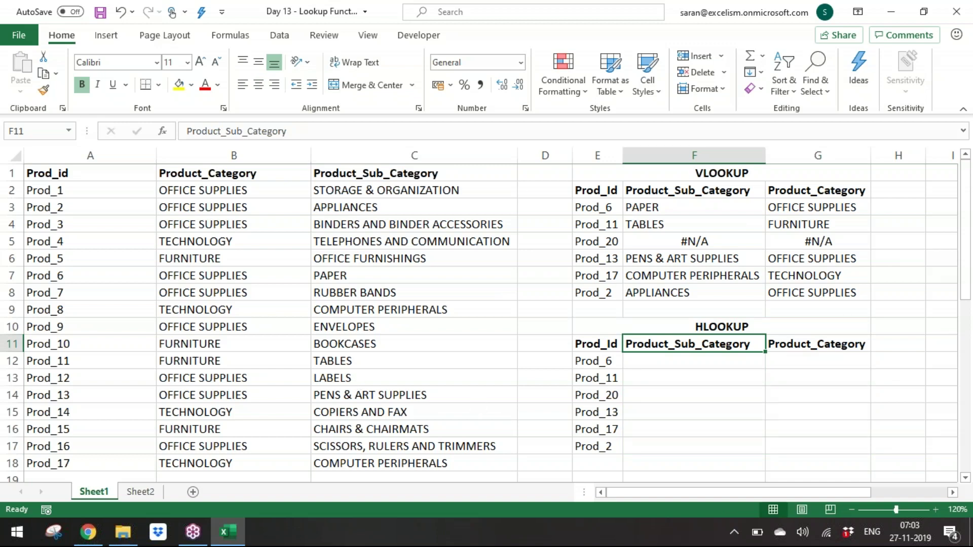
Step: Begin an HLOOKUP formula in F12 with E12 as the lookup value
click(694, 361)
text(=hloo)
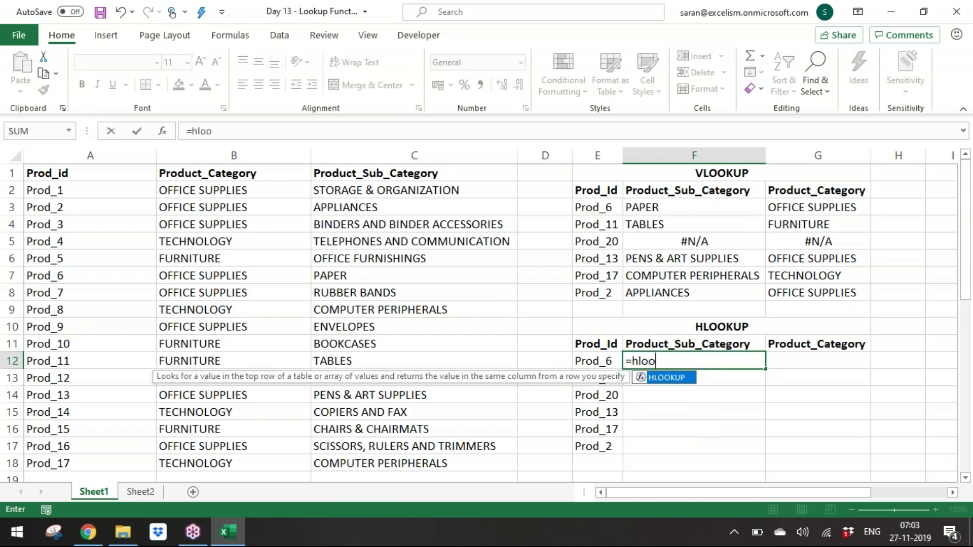
key(Tab)
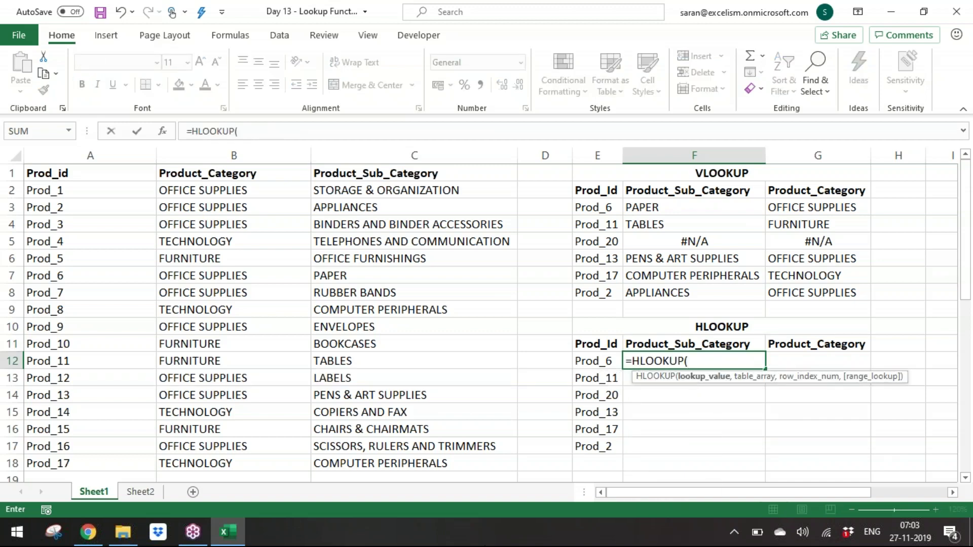
key(Left)
text(,)
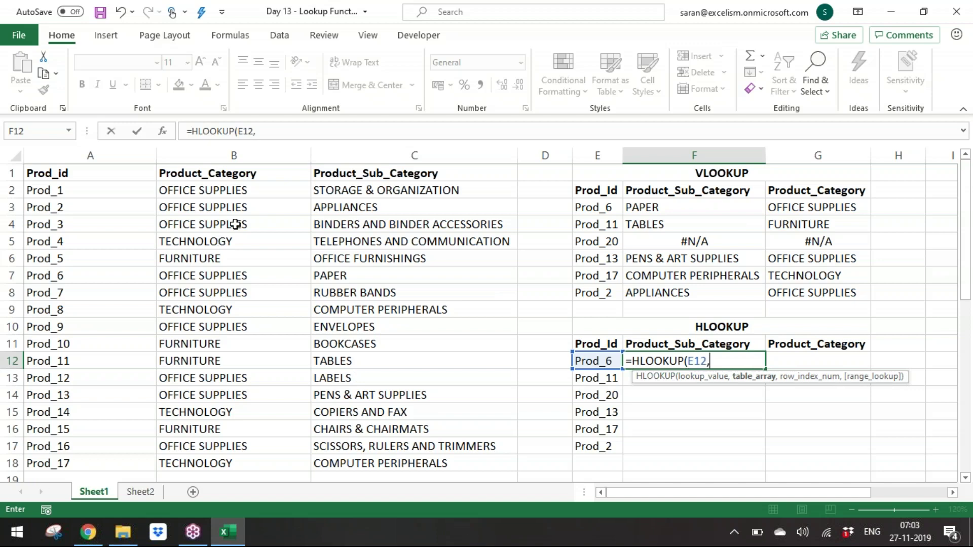
text(Vta)
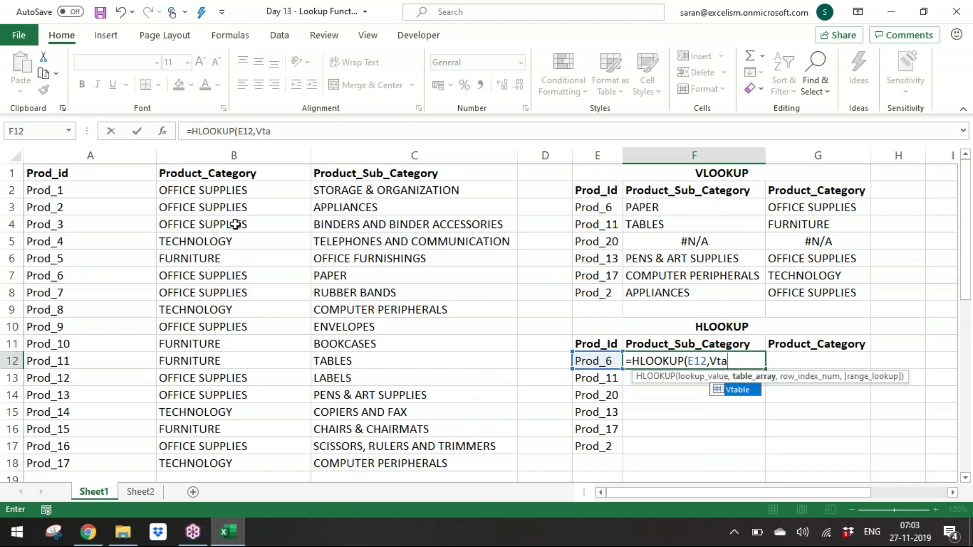
key(BackSpace)
key(BackSpace)
key(BackSpace)
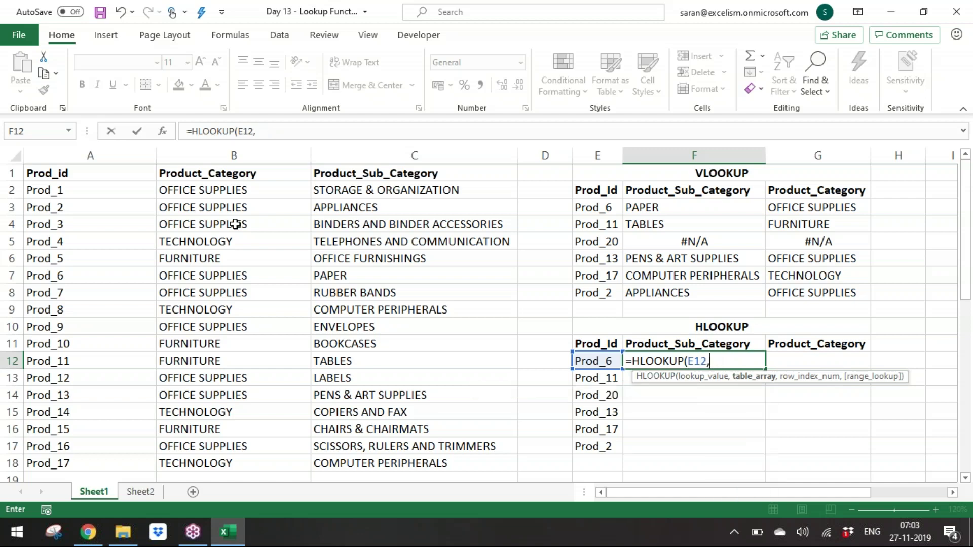
Step: Complete F12 as the array formula =HLOOKUP(E12,TRANSPOSE(Vtable),3,0) and fill it down to F17
text(TRA)
key(Tab)
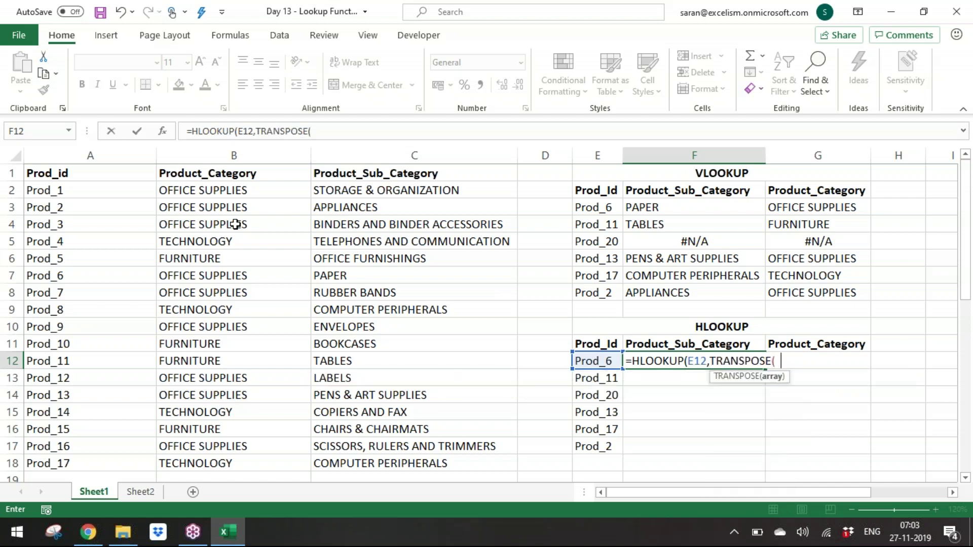
text(Vtab)
key(Tab)
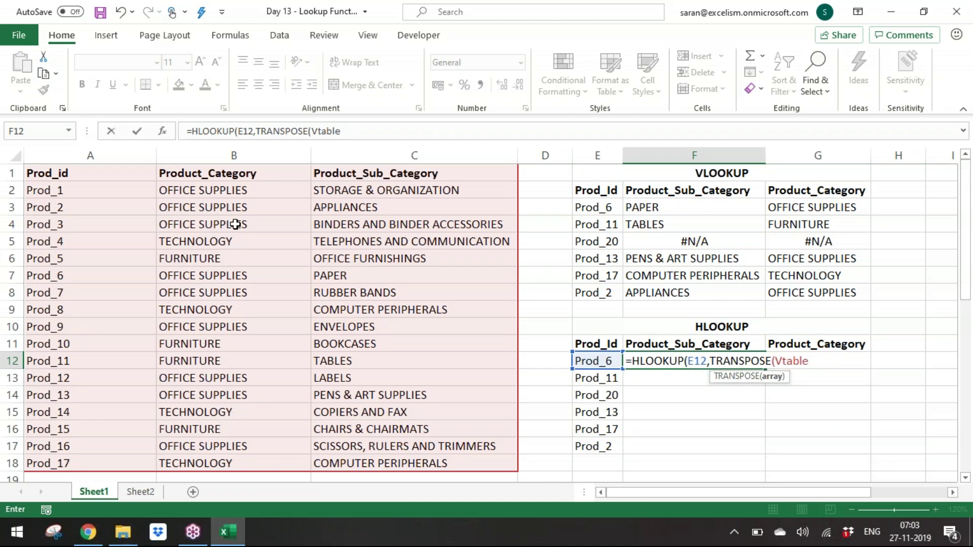
text(),)
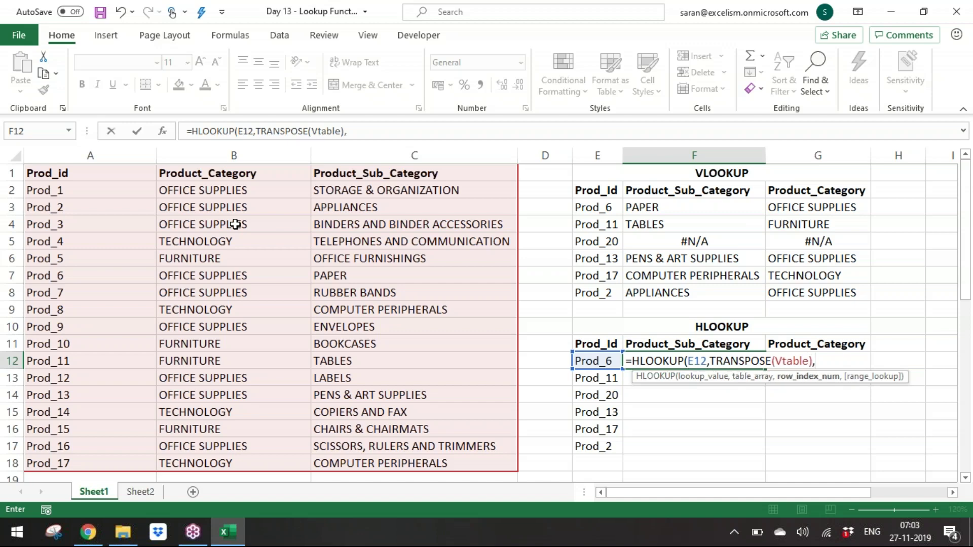
text(3,0)
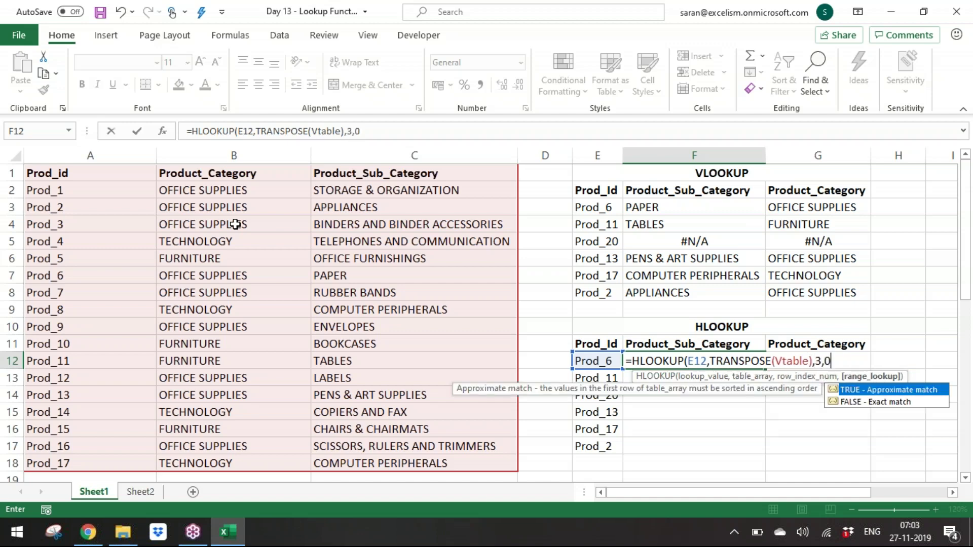
text())
key(ctrl+shift+Return)
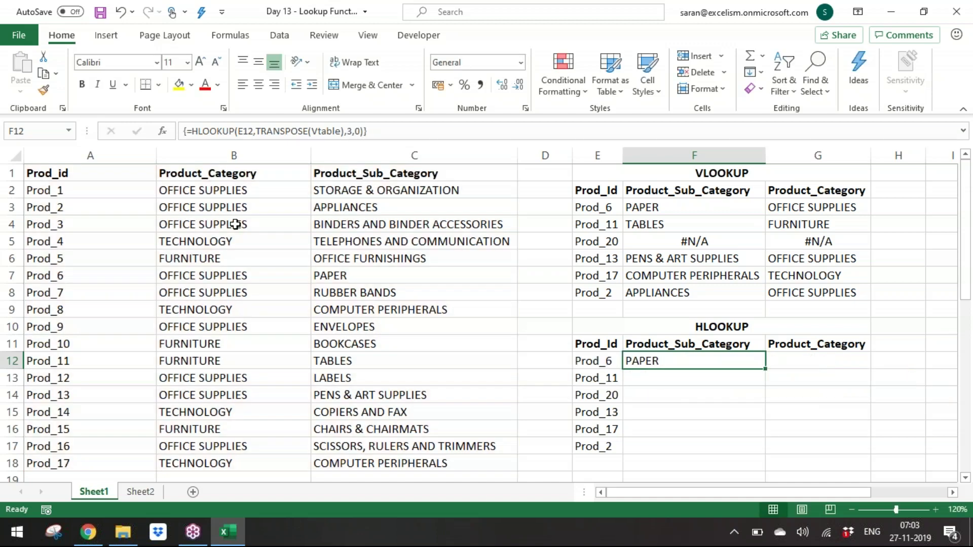
double_click(767, 370)
Step: Begin an HLOOKUP formula in G12 with E12 as the lookup value
click(808, 363)
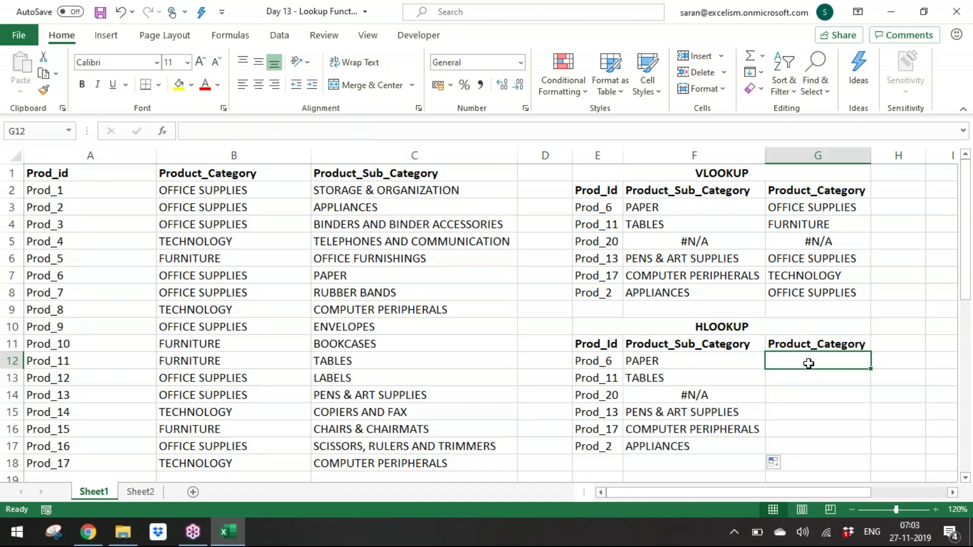
text(=hlooku)
key(Tab)
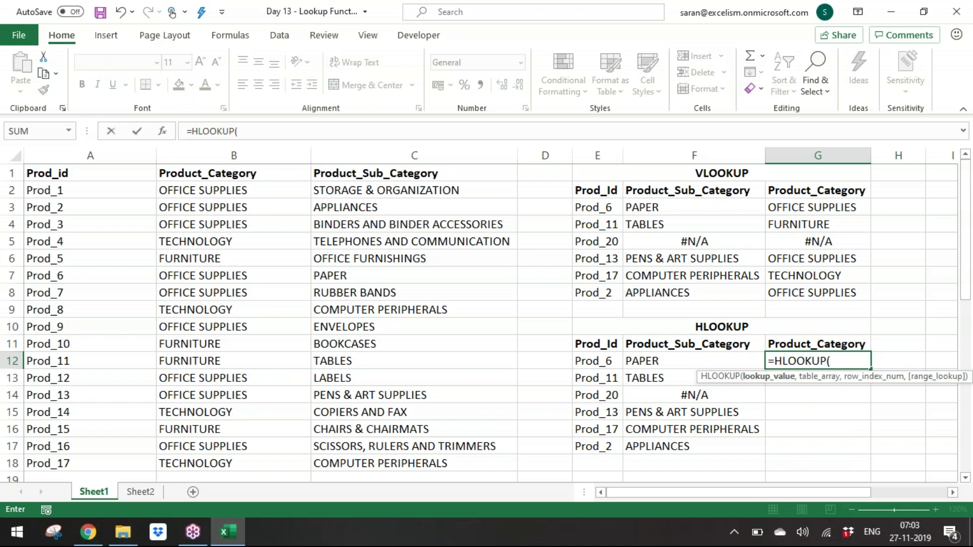
click(593, 361)
text(,)
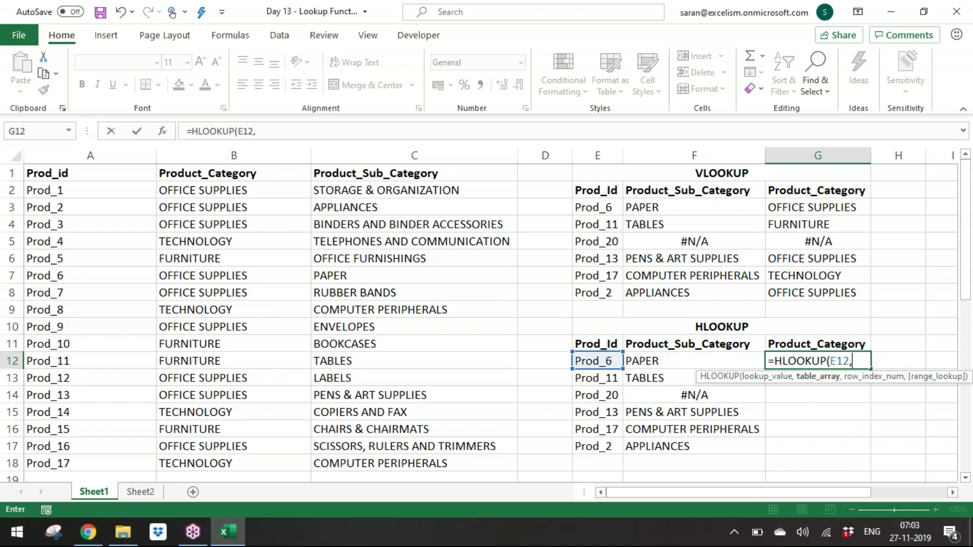
text(ha)
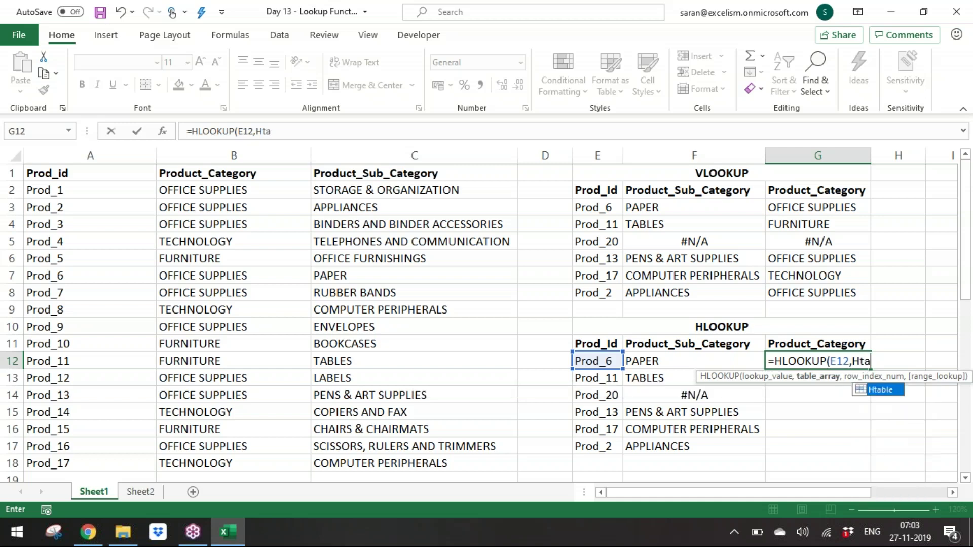
key(BackSpace)
key(BackSpace)
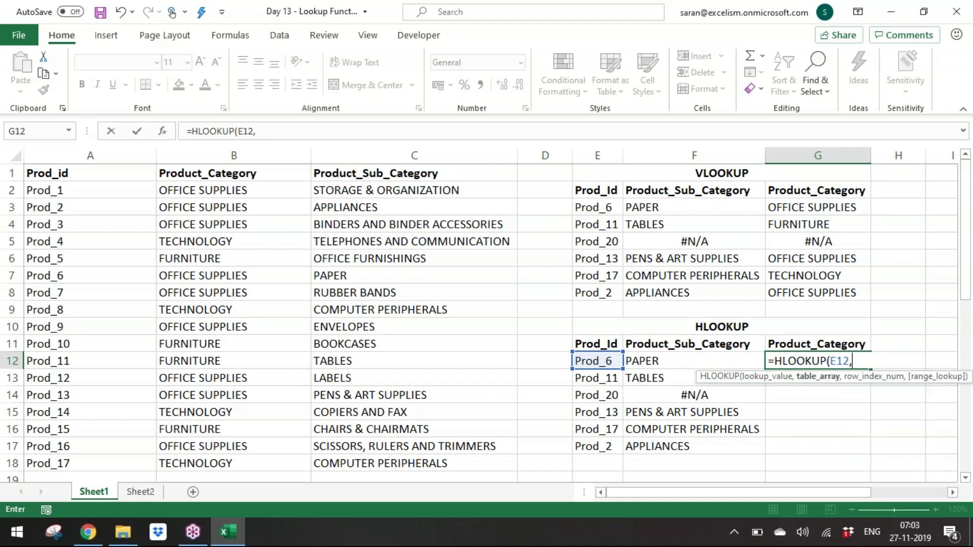
Step: Continue the G12 formula with TRANSPOSE(Vtable) as the table array, row index 2 and 0 for an exact match
text(tr)
key(Tab)
text(t)
key(BackSpace)
text(vta)
key(Tab)
text(),)
text(2,0)
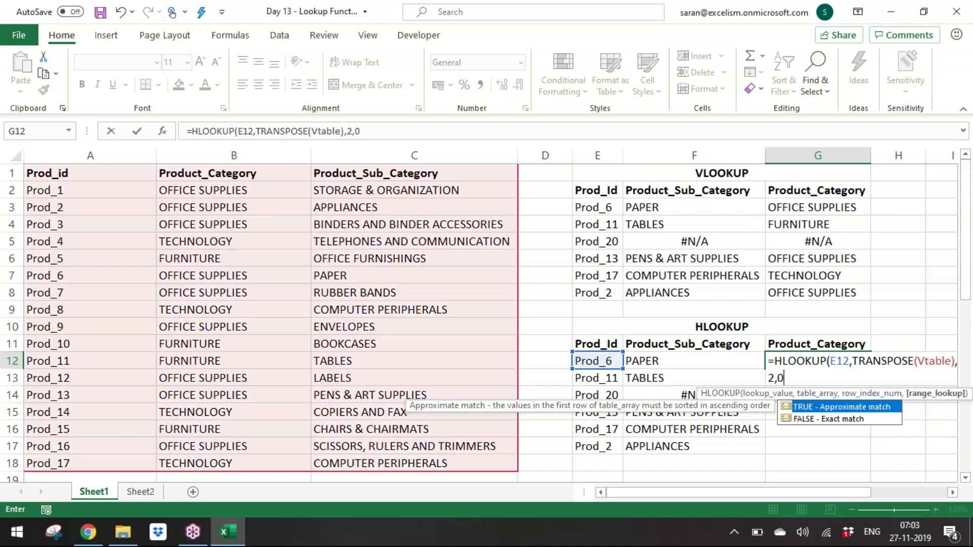
Step: Complete G12 as =HLOOKUP(E12,TRANSPOSE(Vtable),2,0) and copy the formula down to G13:G17
text())
key(Return)
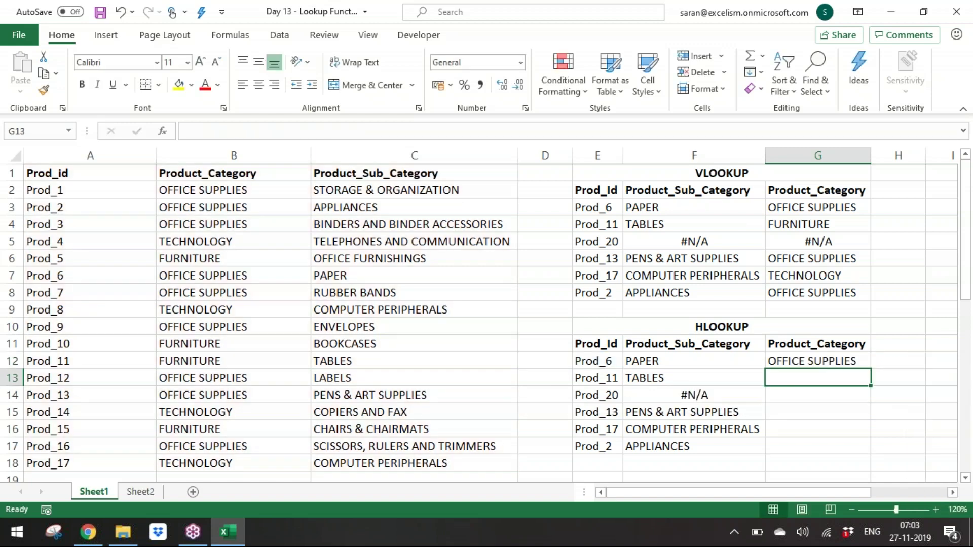
key(Up)
key(ctrl+c)
key(Left)
key(ctrl+Down)
key(Right)
key(shift+Up)
key(shift+Up)
key(shift+Up)
key(shift+Up)
key(ctrl+v)
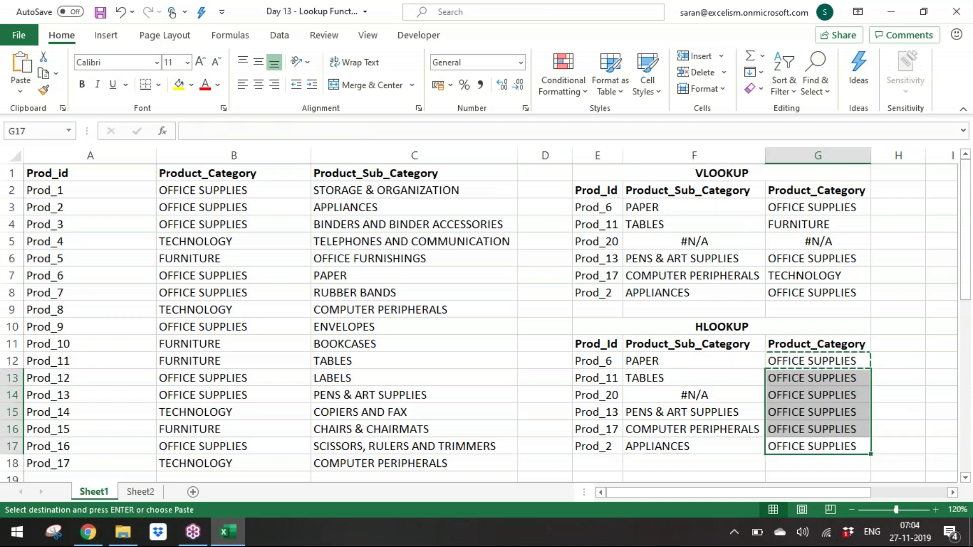
key(Escape)
Step: Compare the VLOOKUP formula in F3 with the transposed HLOOKUP formula in F12
key(ctrl+Up)
key(ctrl+Up)
key(ctrl+Up)
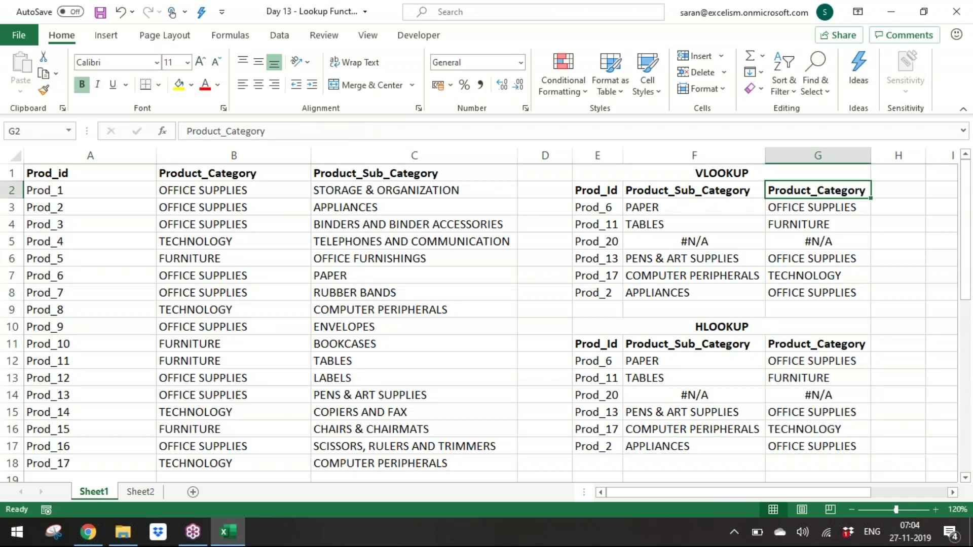
key(Down)
key(Left)
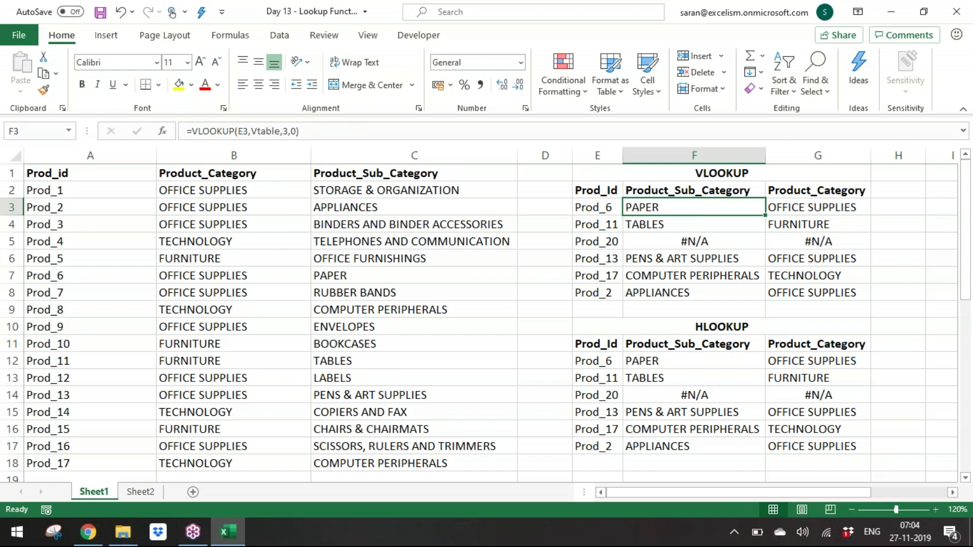
key(Down)
key(Down)
key(Down)
key(Down)
key(Down)
key(Down)
key(Down)
key(Down)
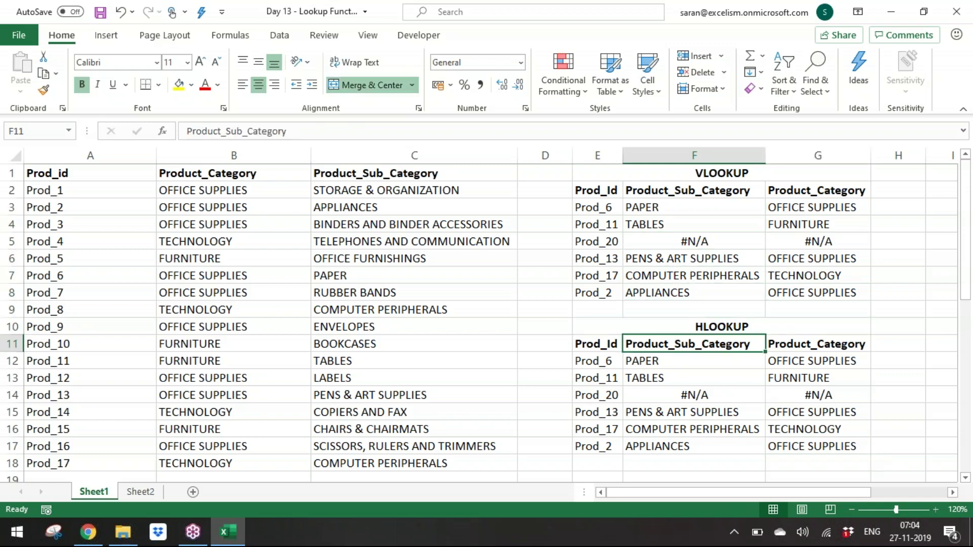
key(Down)
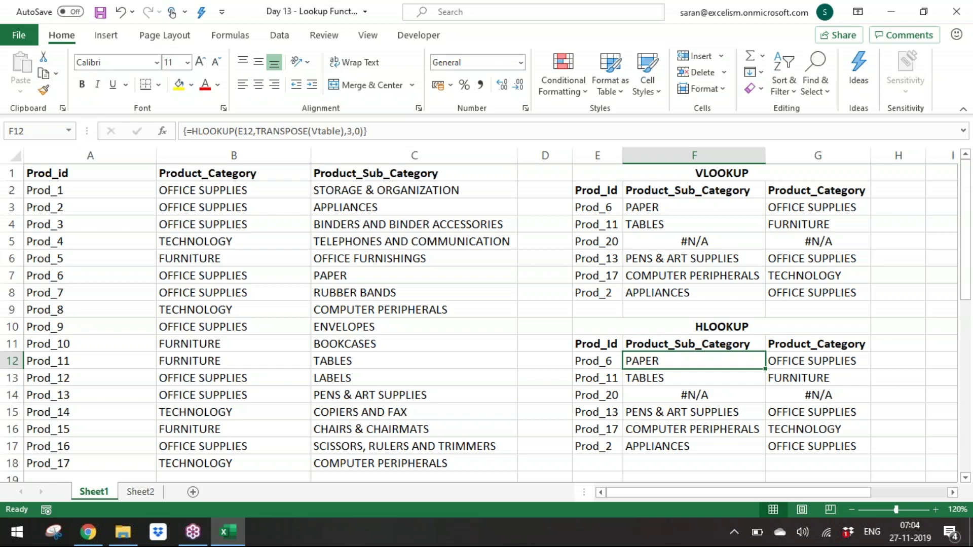
Step: Examine the horizontal product table in rows 20 to 22 and the HLOOKUP and VLOOKUP tables below it
key(Down)
key(Down)
key(Down)
key(Down)
key(Down)
key(Down)
key(Down)
key(Down)
key(Down)
key(Down)
key(Down)
key(Down)
key(Down)
key(Down)
key(Down)
key(Down)
key(Down)
key(Down)
key(Down)
key(Down)
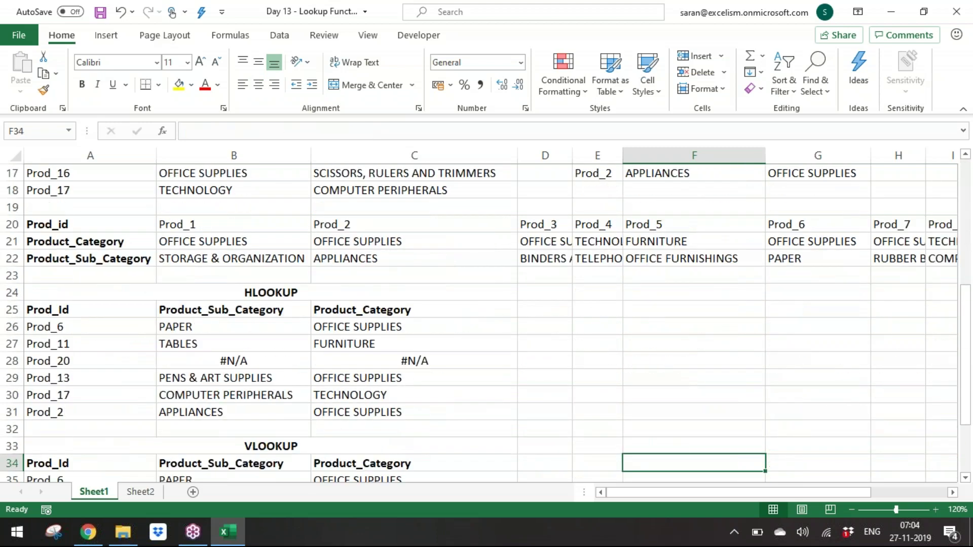
key(Left)
key(Left)
key(Left)
key(Left)
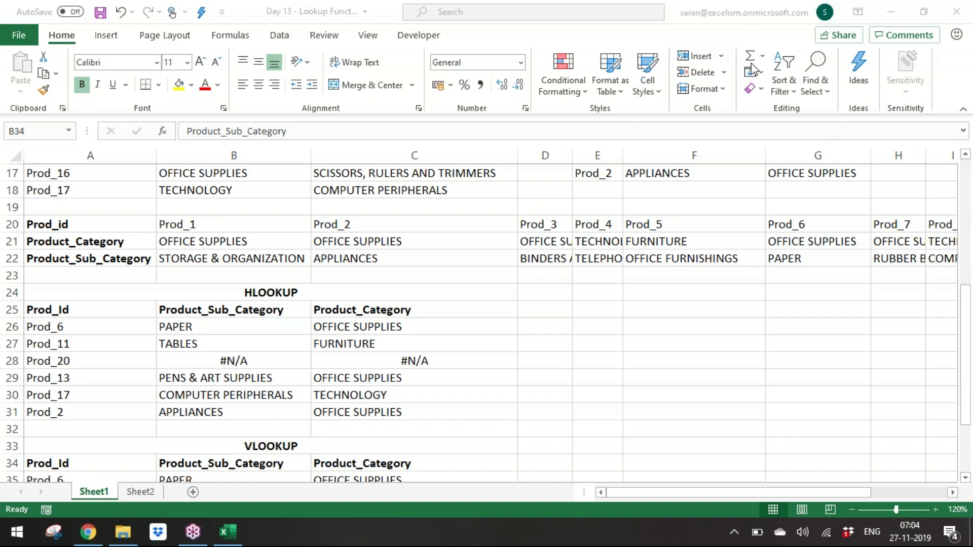
Step: Add a new blank worksheet after Sheet2
click(131, 493)
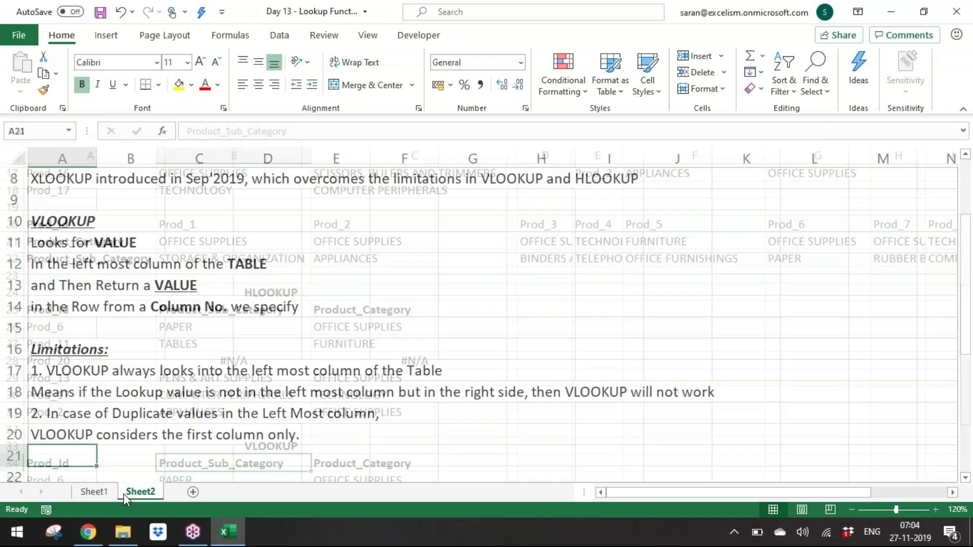
click(192, 491)
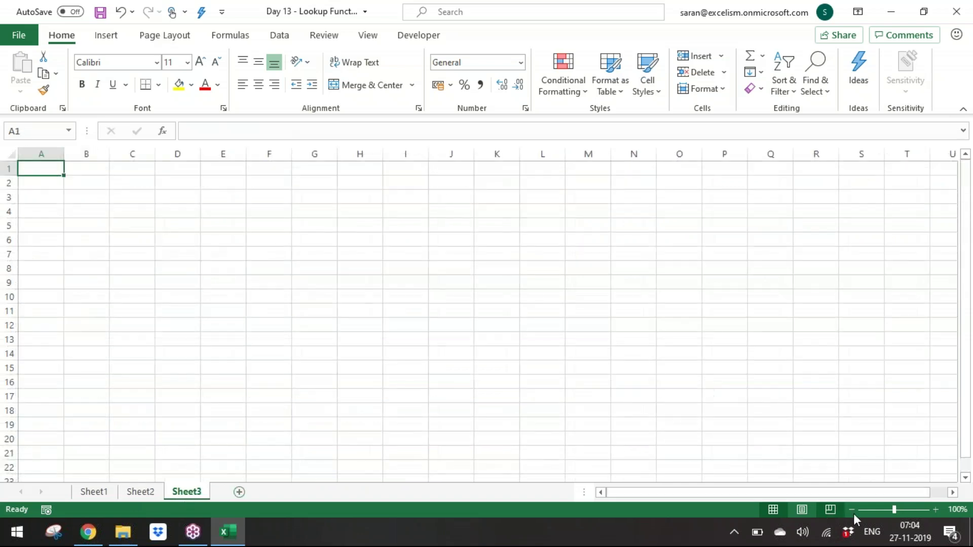
click(935, 510)
click(936, 510)
click(936, 510)
click(935, 510)
click(936, 510)
click(936, 509)
Step: Enter the headers ID, Name and City in A1:C1 of the new sheet
text(ID)
key(Tab)
text(Name)
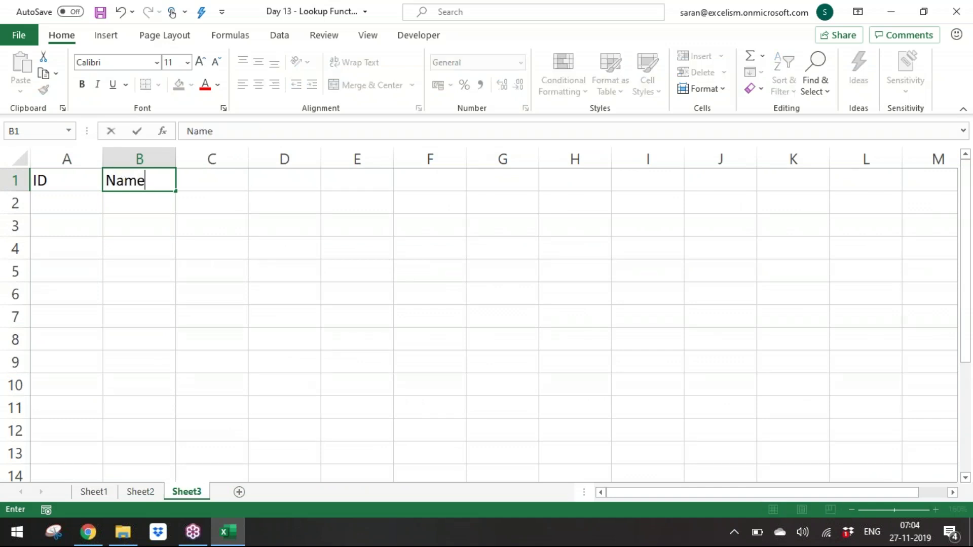
key(Tab)
text(City)
key(Tab)
key(Tab)
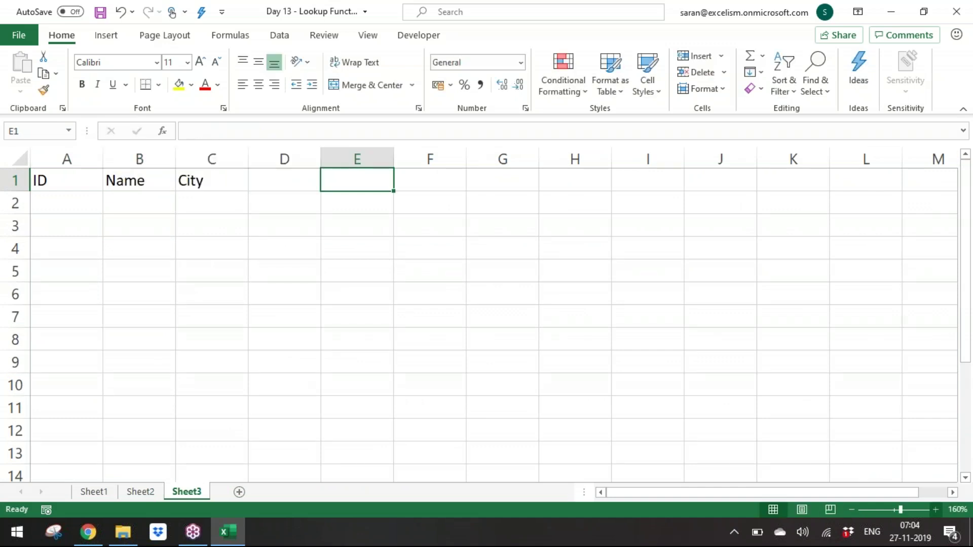
Step: Insert blank columns between Name and City until the City header sits in column AQ
click(211, 181)
key(ctrl+space)
key(ctrl+shift+plus)
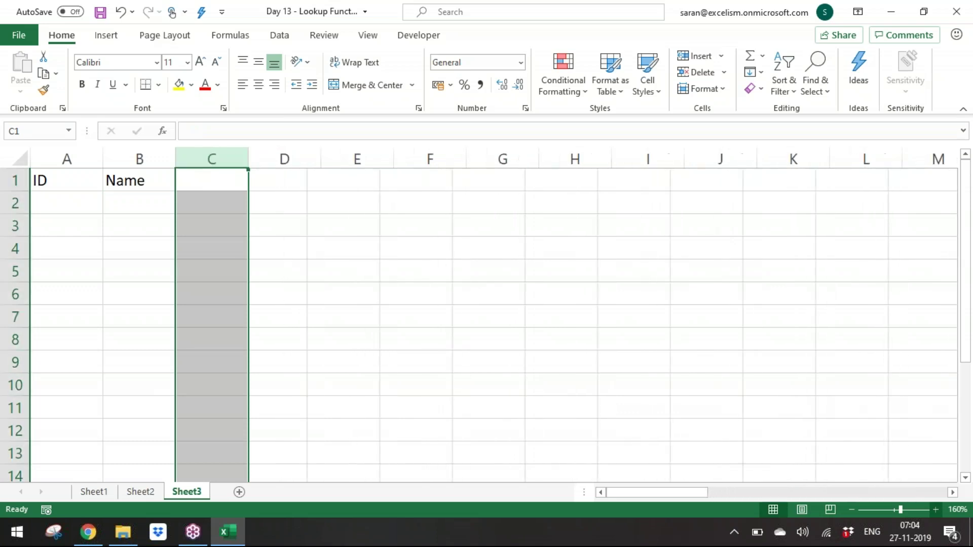
key(Left)
key(ctrl+shift+Right)
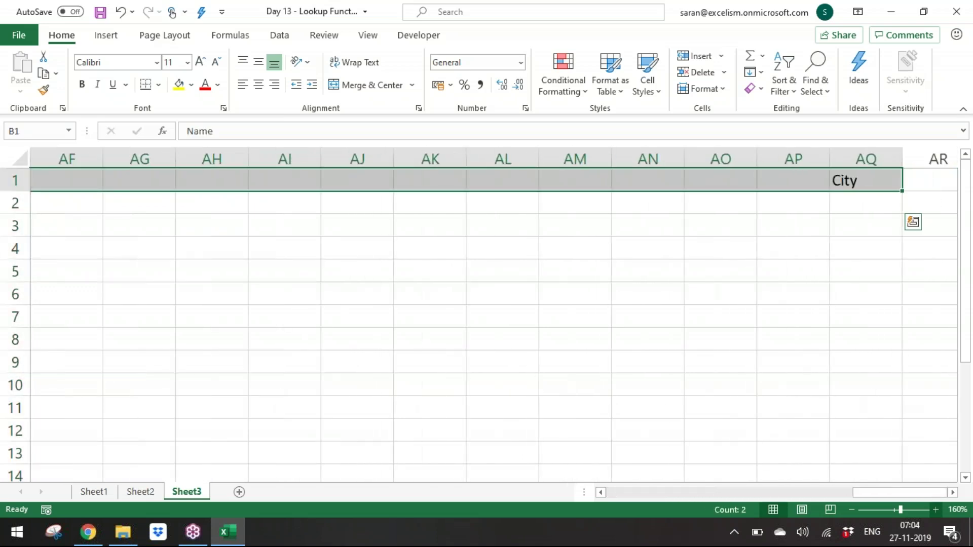
Step: Narrow all the blank columns C through AP together to thin strips
key(ctrl+Home)
key(Right)
key(Right)
key(ctrl+space)
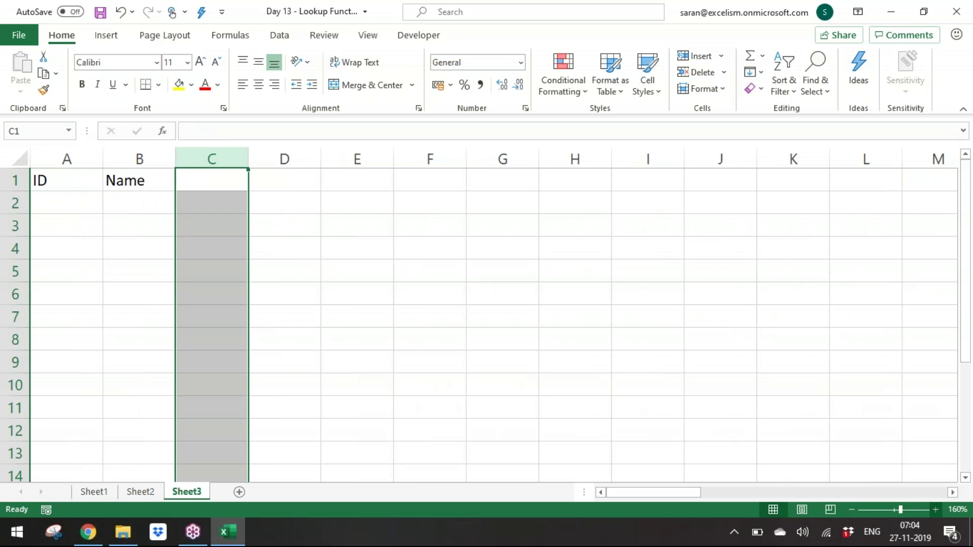
key(ctrl+shift+Right)
key(shift+Left)
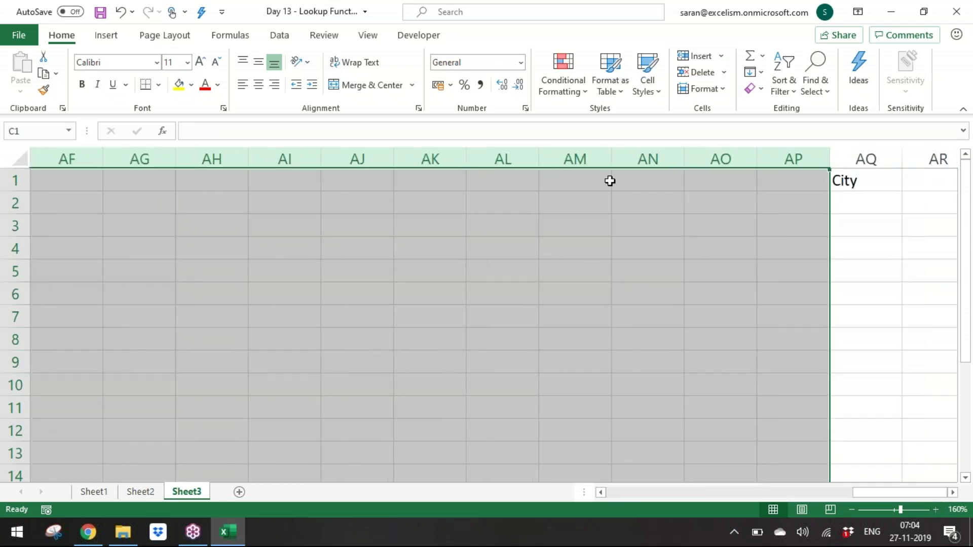
drag(684, 159, 616, 159)
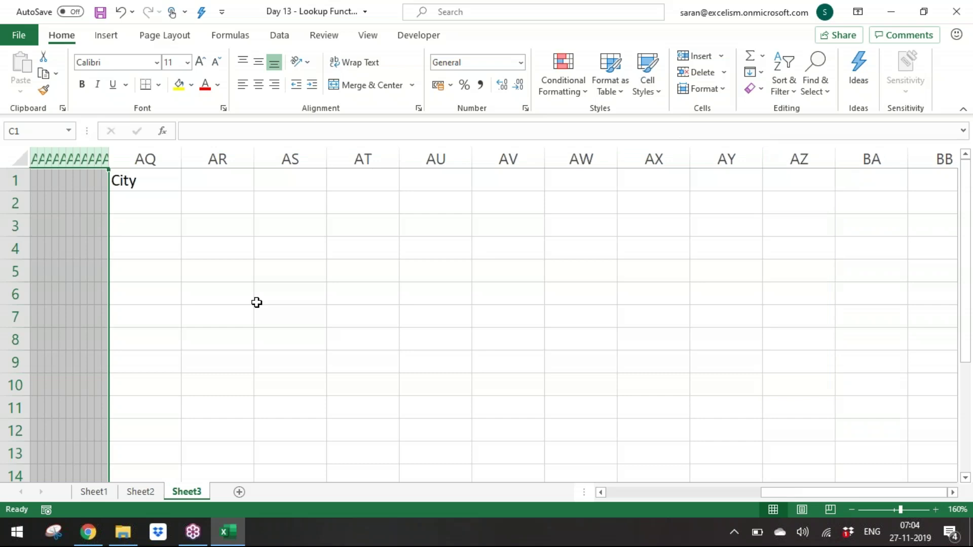
Step: Enter the IDs 1, 2, 3 and 4 in A2:A5
key(Left)
key(Down)
key(Down)
key(Up)
key(Left)
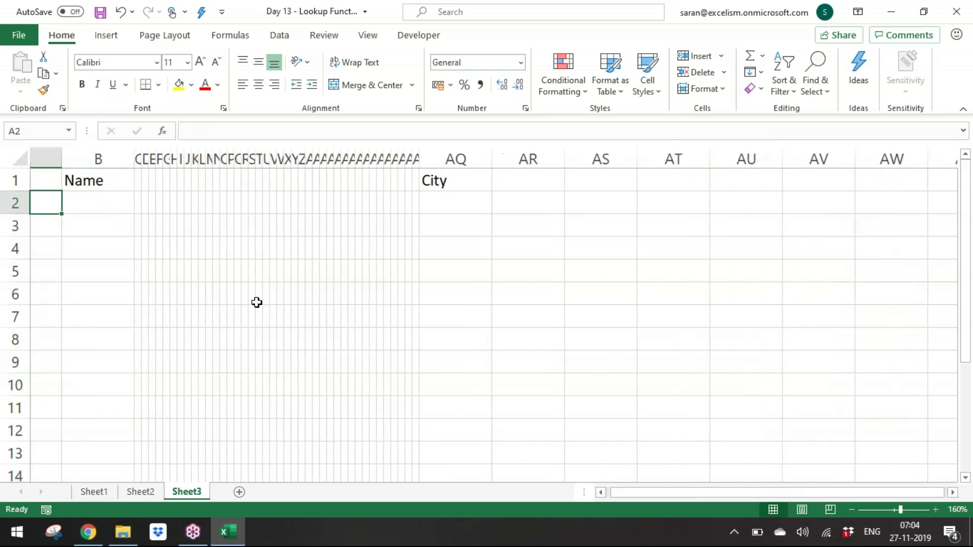
text(A)
key(BackSpace)
text(1)
key(Return)
text(2)
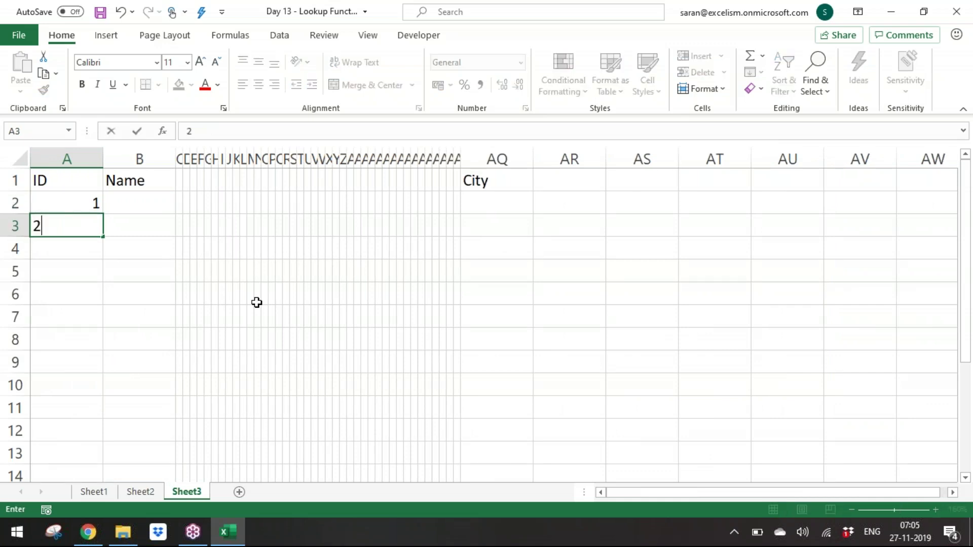
key(Return)
text(3)
key(Return)
text(4)
key(Return)
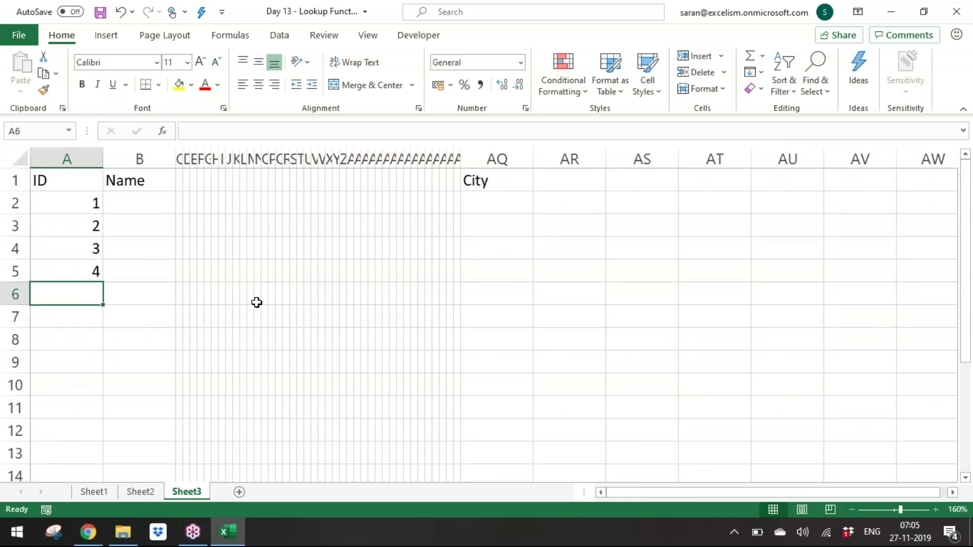
Step: Fill the Name column with A, B, C and D in B2:B5
key(Up)
key(Up)
key(Up)
key(Up)
key(Right)
key(Return)
text(B)
key(Return)
text(C)
key(Return)
text(D)
key(Return)
key(Up)
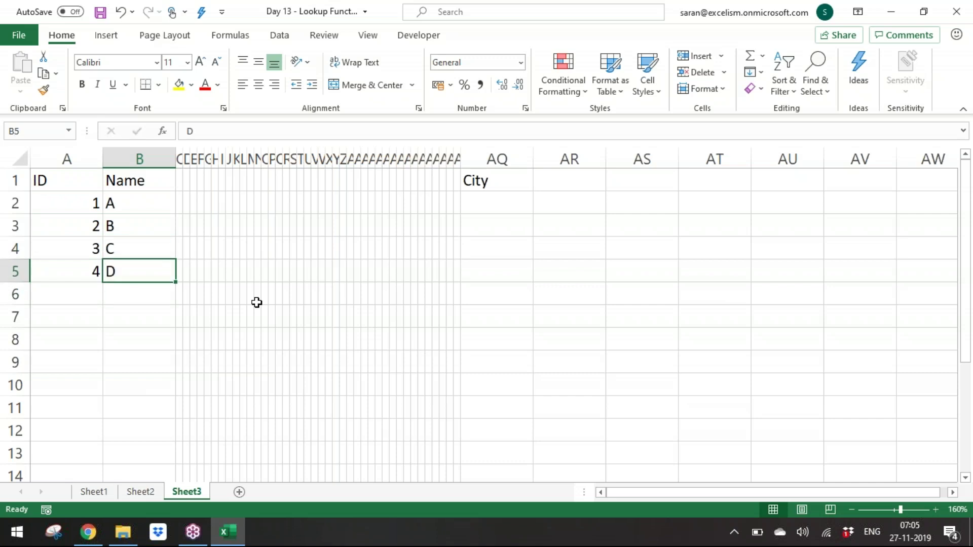
Step: Fill the City column with H, A, V and R in AQ2:AQ5
key(ctrl+Up)
key(Right)
key(Right)
key(Right)
key(Right)
key(Down)
key(Down)
key(Right)
key(Right)
key(Right)
key(Home)
key(ctrl+Up)
key(ctrl+Right)
key(ctrl+Right)
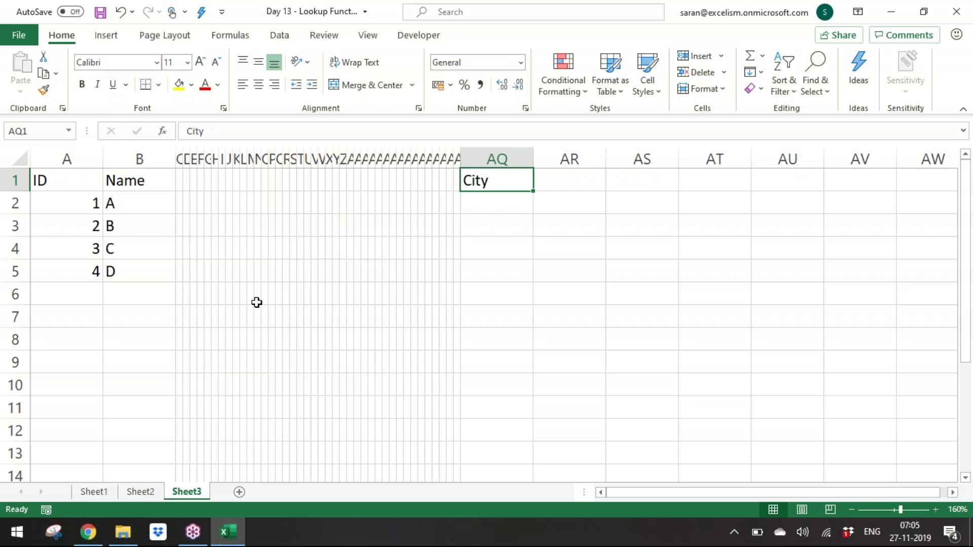
key(Down)
text(H)
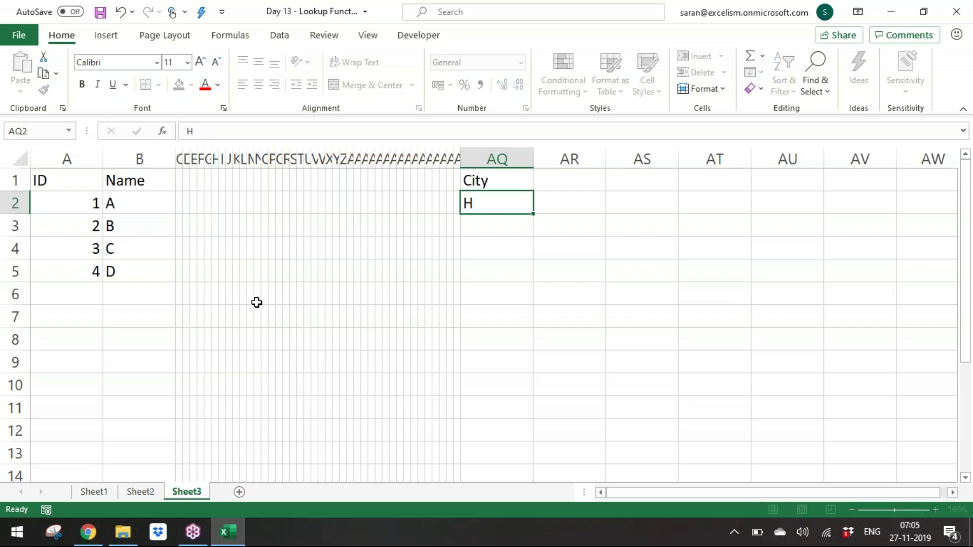
key(Return)
text(A)
key(Return)
text(V)
key(Return)
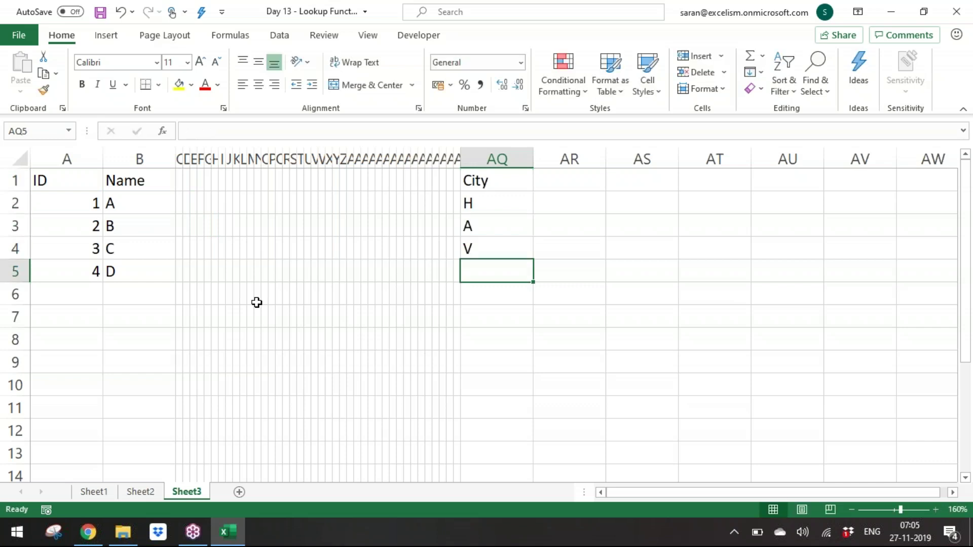
text(R)
key(Return)
Step: Enter the lookup ID 3 in AS2 and the header City in AT1
key(Up)
key(Up)
key(Up)
key(Up)
key(Right)
key(Right)
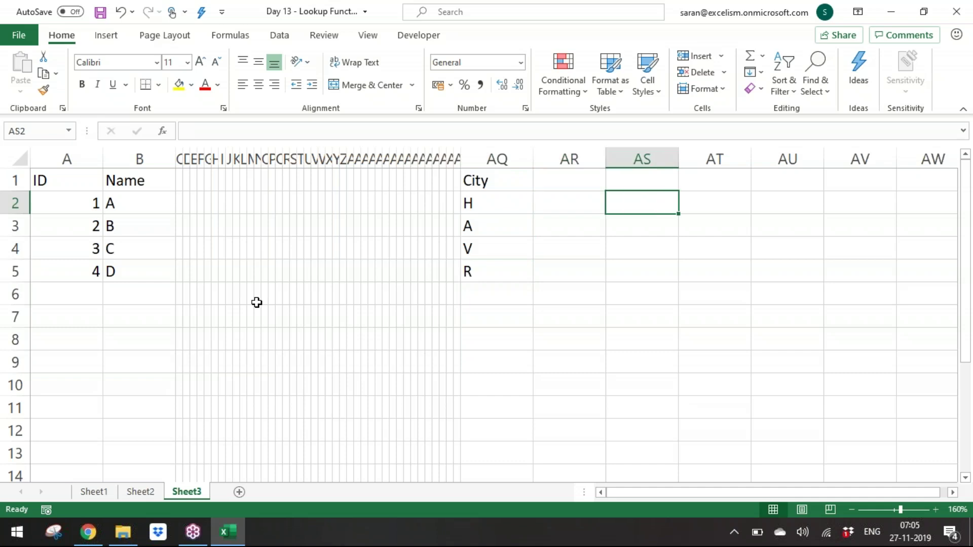
text(3)
key(Tab)
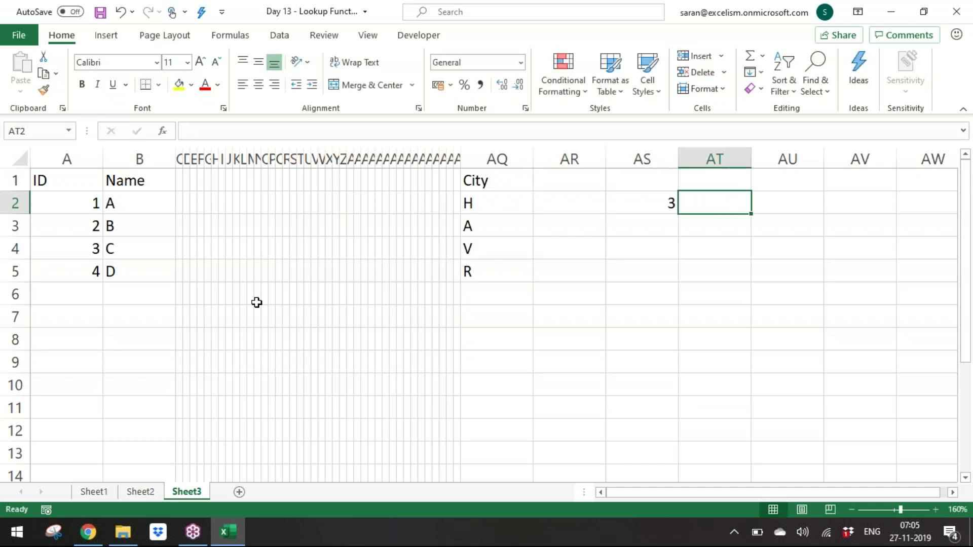
key(Up)
text(City)
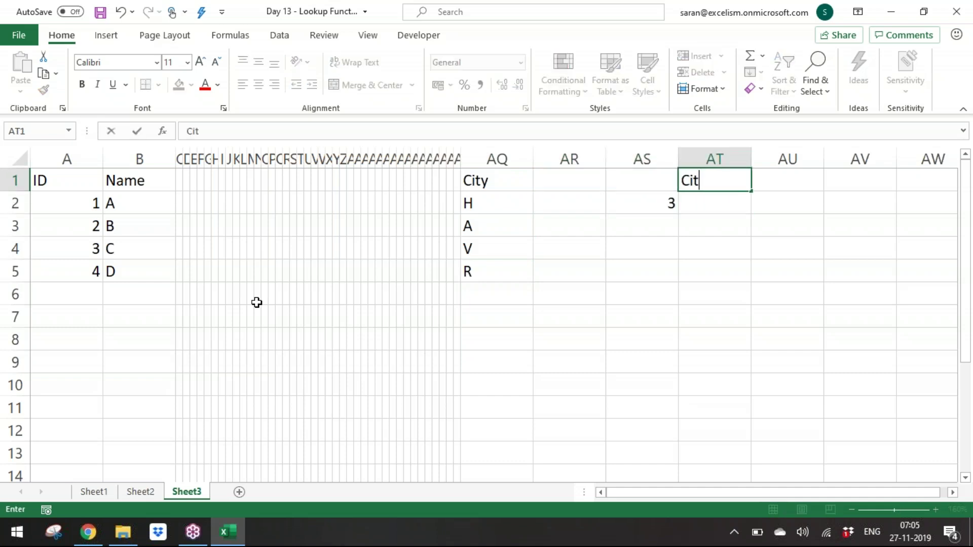
key(Return)
Step: Begin a VLOOKUP in AT2 with AS2 as the lookup value and the absolute range $A$1:$AQ$5 as the table
text(=vloo)
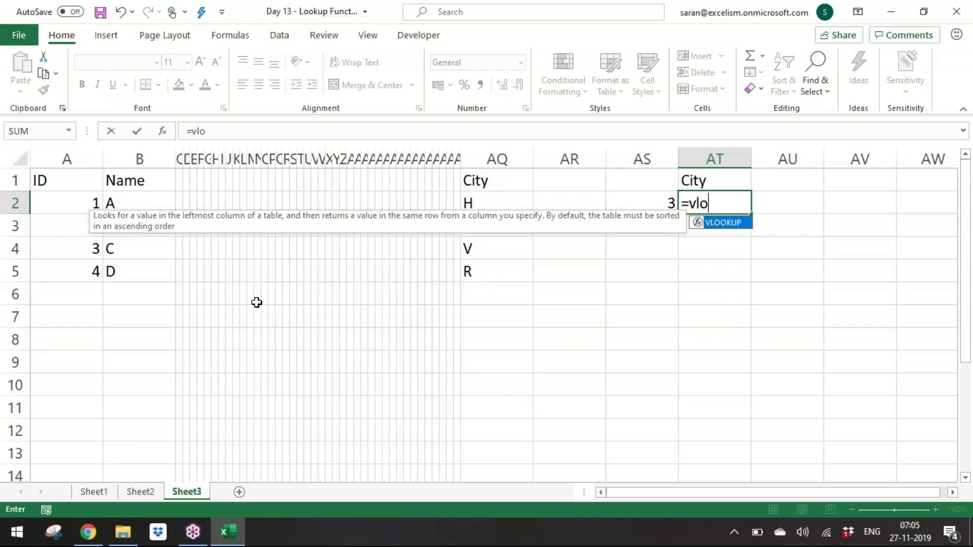
key(Tab)
key(Left)
text(,)
key(ctrl+Left)
key(ctrl+Left)
key(ctrl+Left)
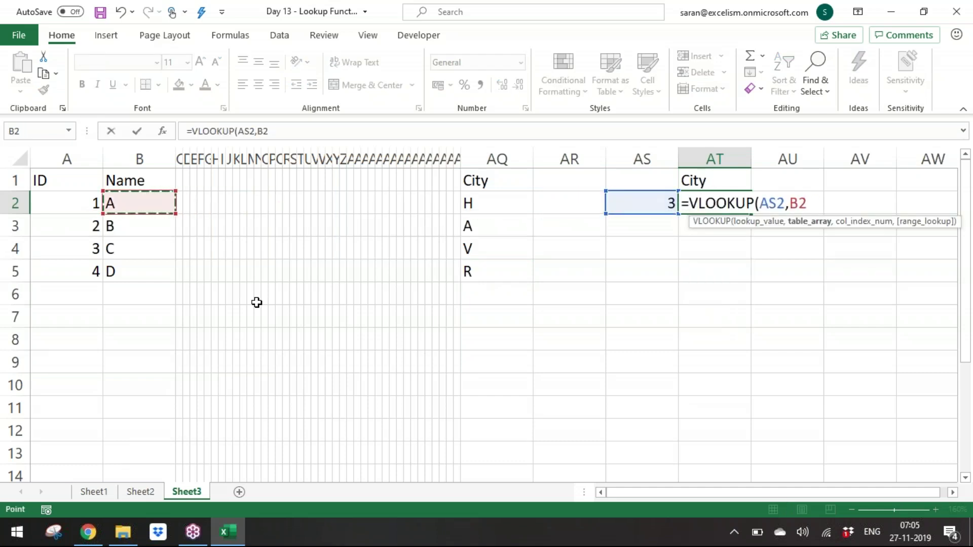
key(Left)
key(Up)
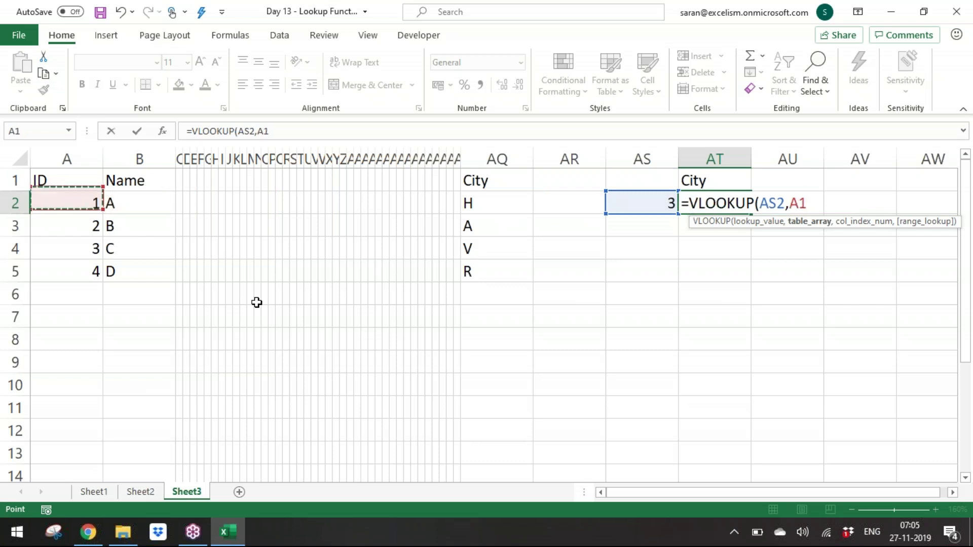
key(ctrl+shift+Right)
key(ctrl+shift+Down)
key(ctrl+shift+Right)
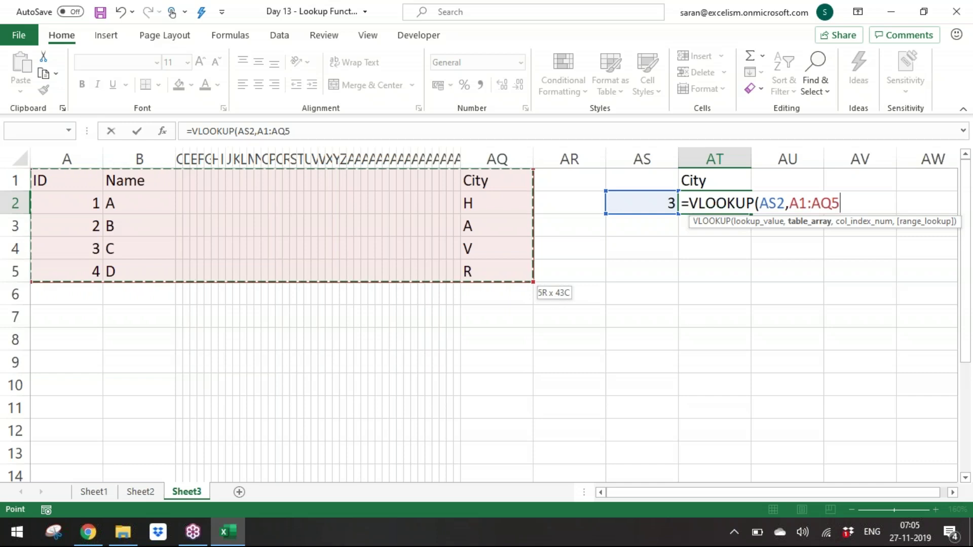
key(F4)
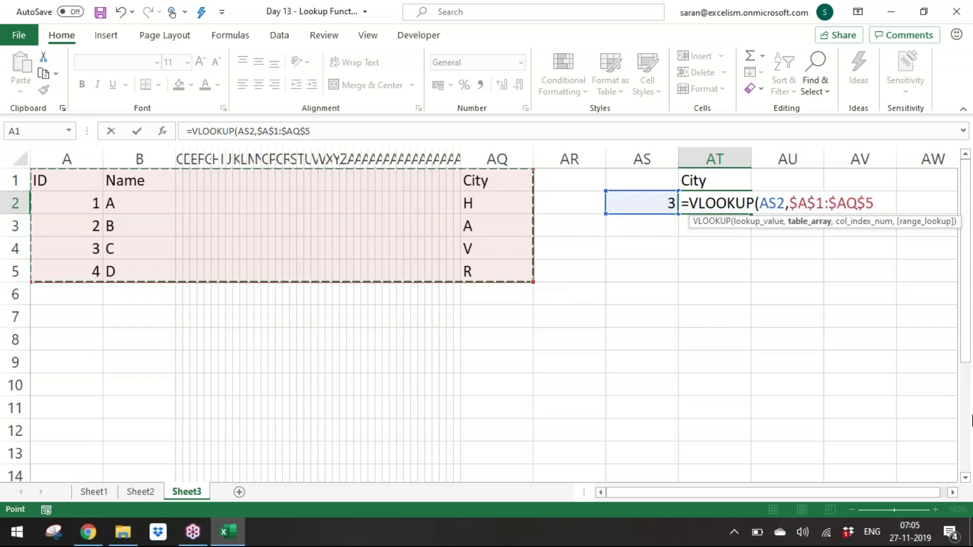
Step: Finish the AT2 VLOOKUP with column index 43 and exact match 0
text(,4,3)
key(BackSpace)
key(BackSpace)
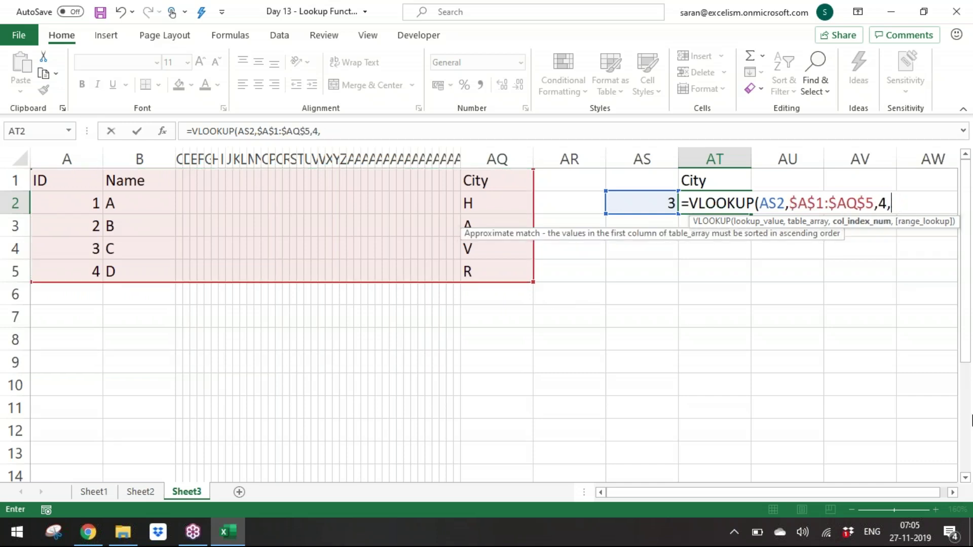
text(3,0)
key(Return)
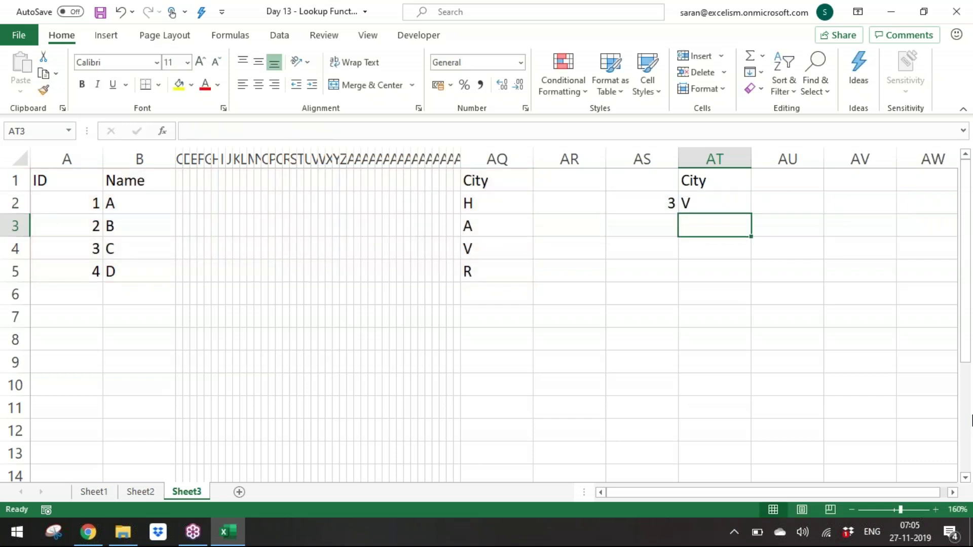
key(Up)
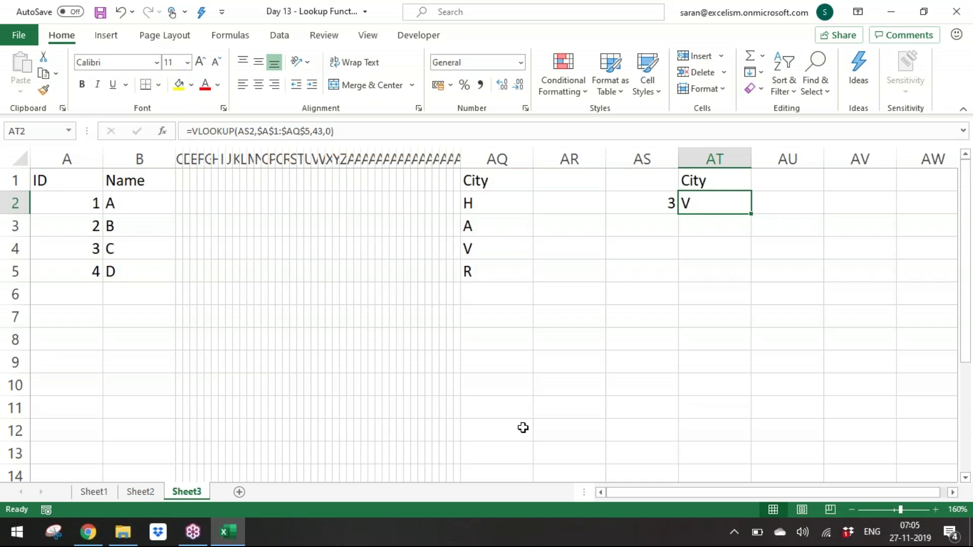
Step: Insert a blank row above the ID, Name and City header row on Sheet3
key(F2)
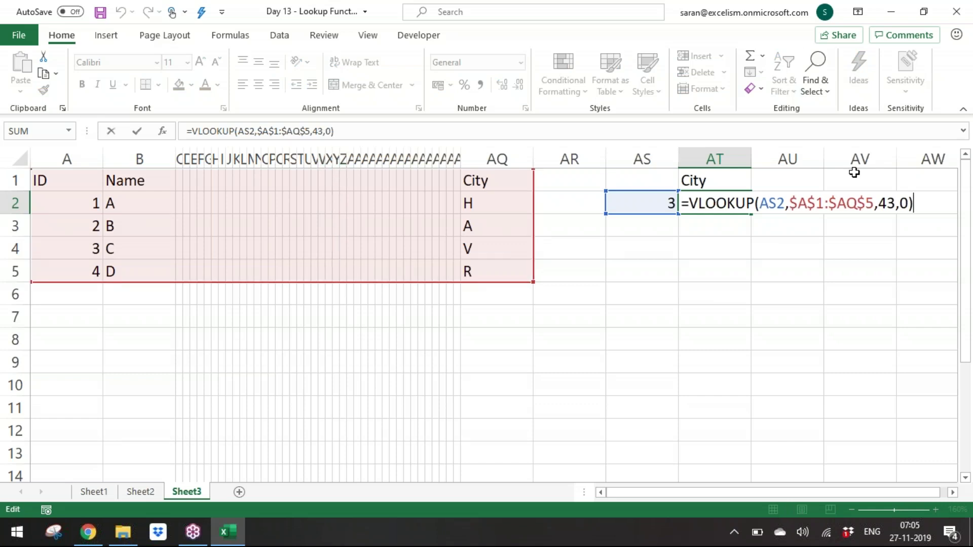
key(ctrl+Return)
key(Up)
key(shift+space)
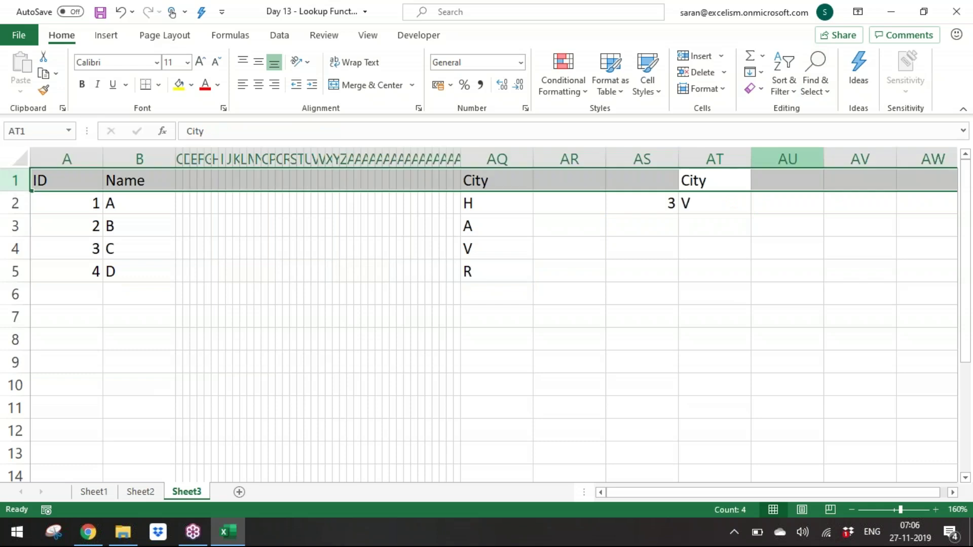
key(ctrl+shift+plus)
Step: Start numbering the table columns in row 1 by entering 1, 2 and 3 in A1:C1
key(Left)
key(Left)
key(Left)
key(Left)
key(Left)
key(Left)
key(Left)
key(Left)
key(Left)
key(Left)
key(Left)
key(Left)
key(Left)
key(Left)
key(Left)
key(Left)
key(Left)
key(Left)
key(Left)
key(Left)
key(Left)
key(Left)
key(Left)
key(Left)
key(Left)
key(Left)
key(Left)
key(Left)
key(Left)
key(Left)
key(Left)
key(Left)
key(Left)
key(Left)
key(Left)
key(Left)
key(Left)
key(Left)
key(Left)
key(Left)
text(1)
key(Tab)
text(2)
key(Tab)
text(3)
key(Tab)
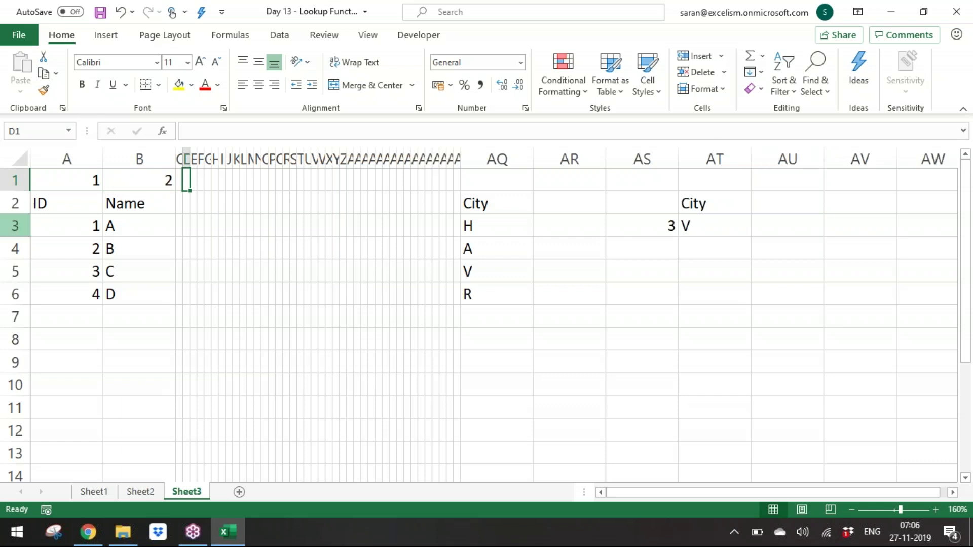
Step: Try to fill the column numbering across row 1 to AQ1 and switch the fill type to Copy Cells
drag(66, 161, 533, 191)
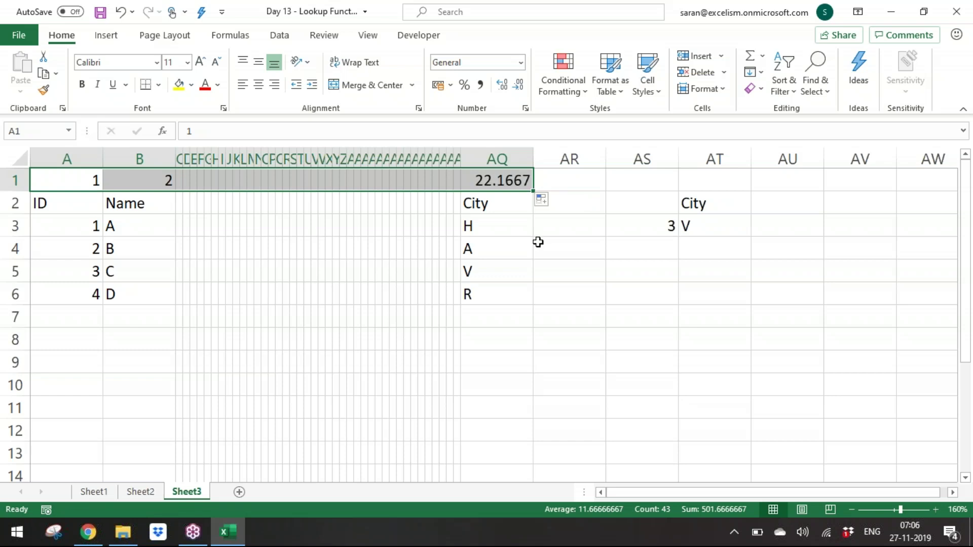
click(540, 199)
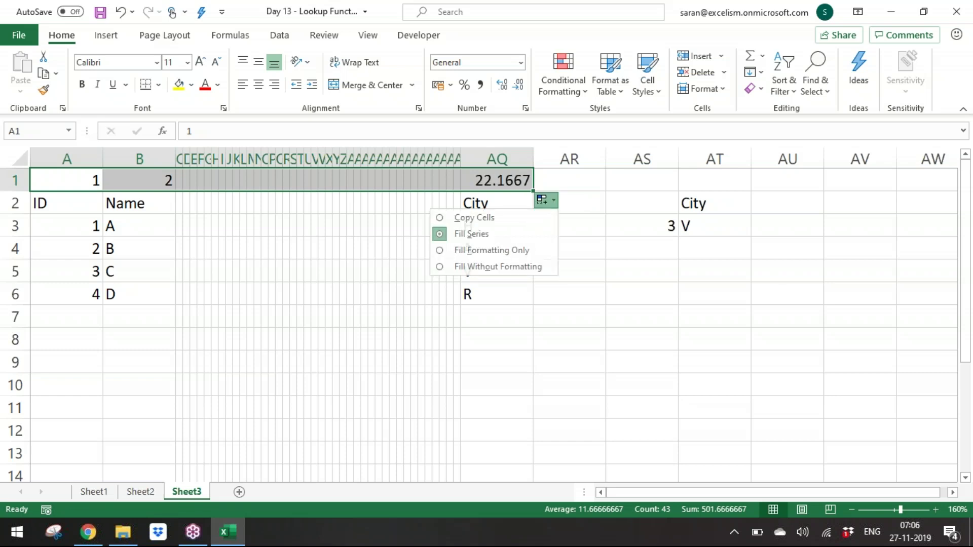
click(527, 219)
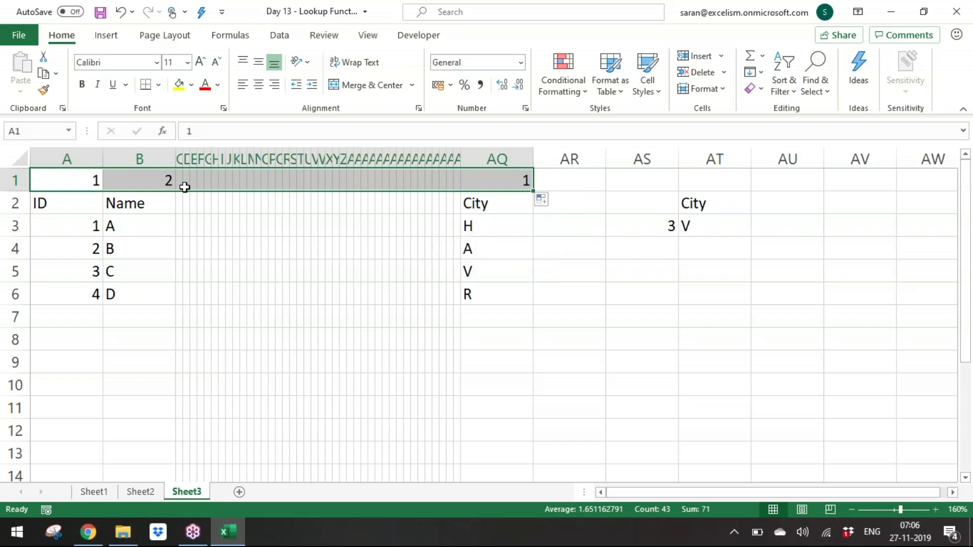
Step: Extend the number series from A1:B1 across row 1 up to AQ1
click(178, 180)
click(163, 180)
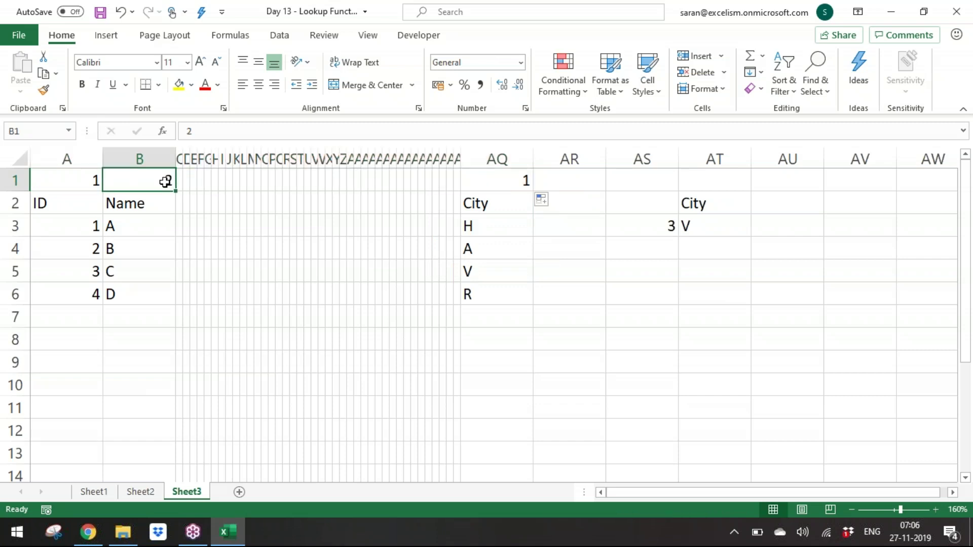
drag(91, 181, 124, 166)
key(Escape)
click(68, 183)
drag(68, 182, 167, 178)
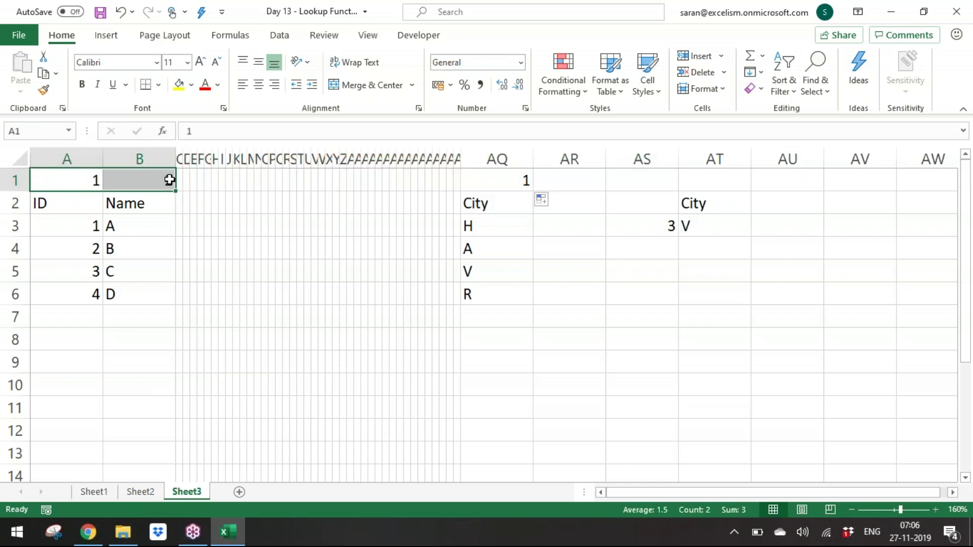
click(167, 181)
drag(69, 188, 147, 187)
drag(175, 189, 528, 181)
click(587, 231)
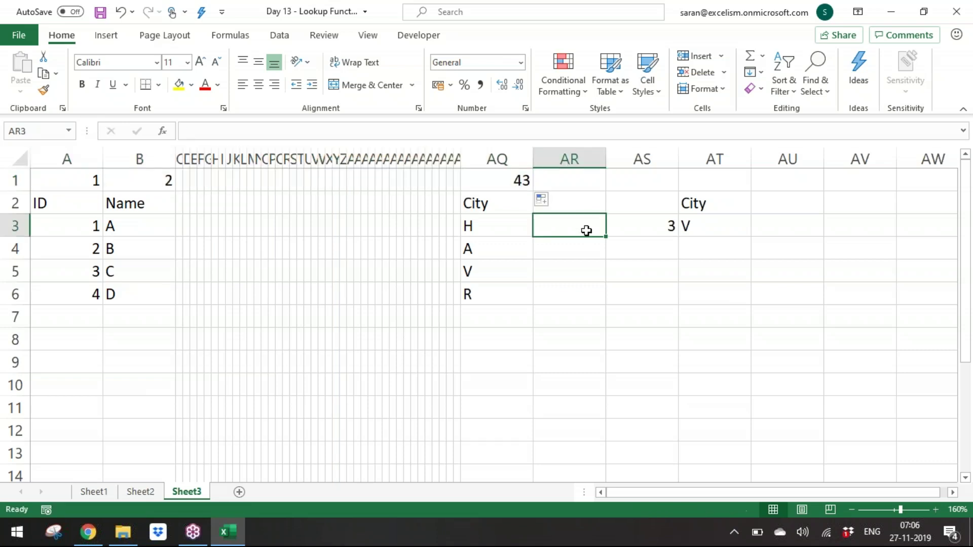
Step: Check the table range and the VLOOKUP formula in AT3 against the column numbering in row 1
click(503, 204)
drag(47, 204, 413, 298)
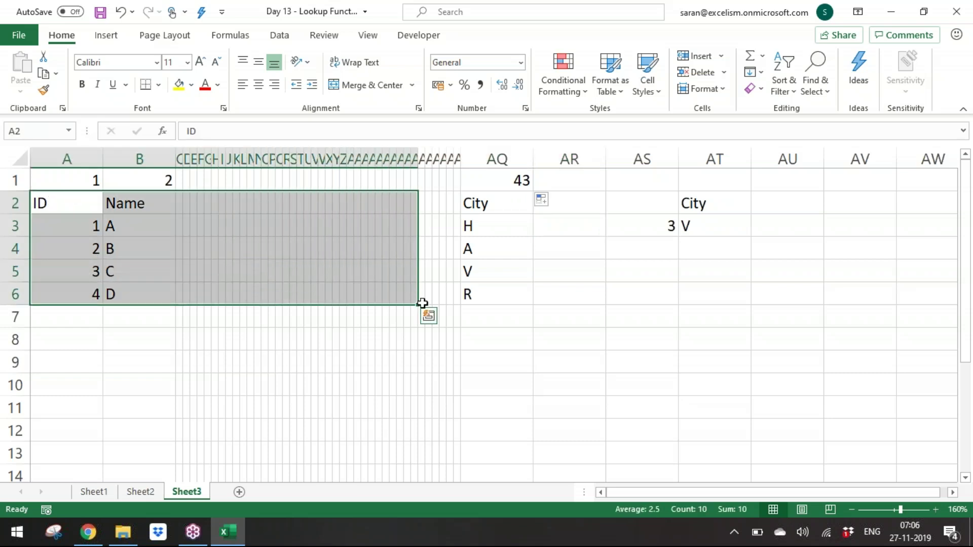
click(735, 221)
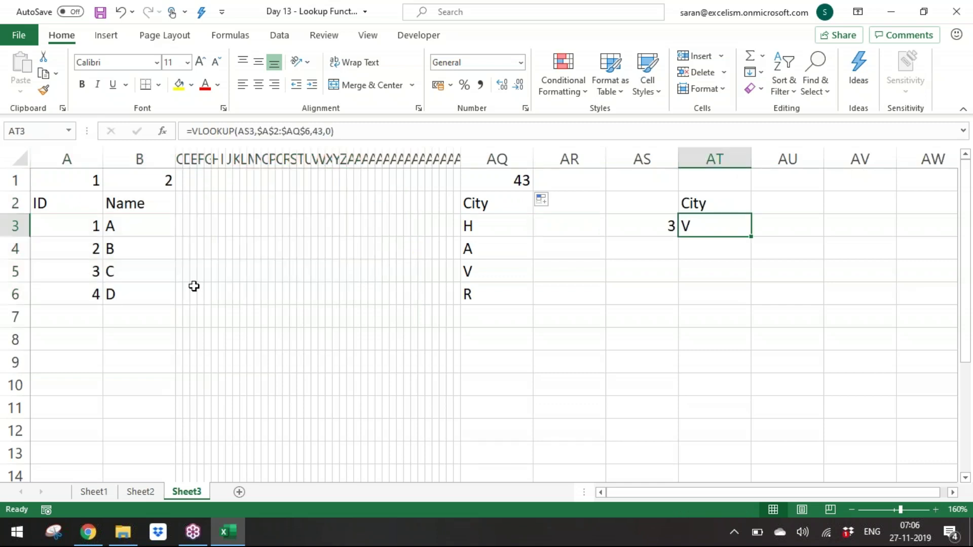
drag(96, 224, 371, 301)
click(169, 226)
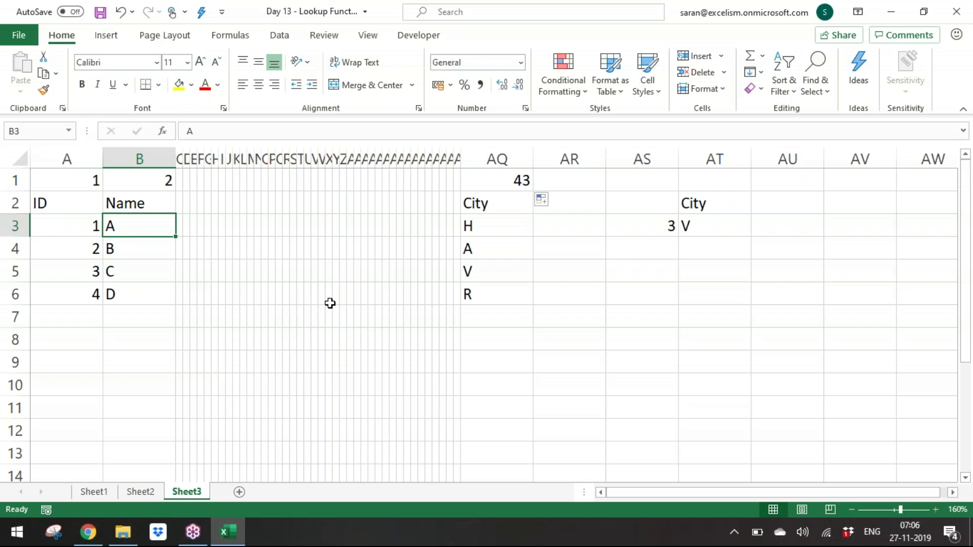
Step: Review the product data and the VLOOKUP and HLOOKUP tables on Sheet1
click(139, 492)
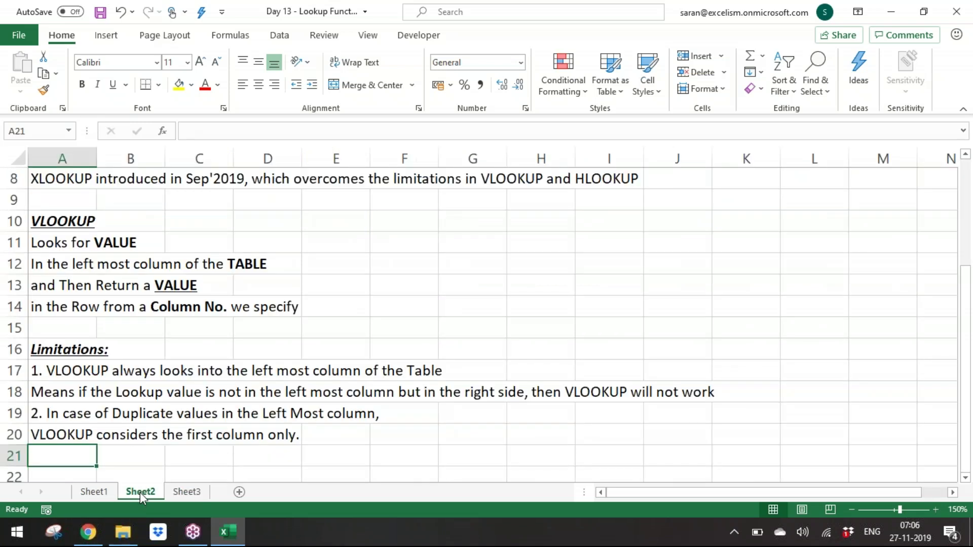
click(92, 492)
key(Up)
key(Up)
key(Up)
key(Up)
key(Up)
key(Up)
key(Up)
key(Up)
key(Up)
key(Up)
key(Up)
key(Up)
key(Up)
key(Up)
key(Up)
key(Up)
key(Up)
key(Up)
key(Up)
key(Up)
key(Up)
key(Up)
key(Up)
key(Up)
key(Up)
key(Up)
key(Up)
key(Up)
key(Up)
key(Up)
key(Up)
key(Up)
key(Up)
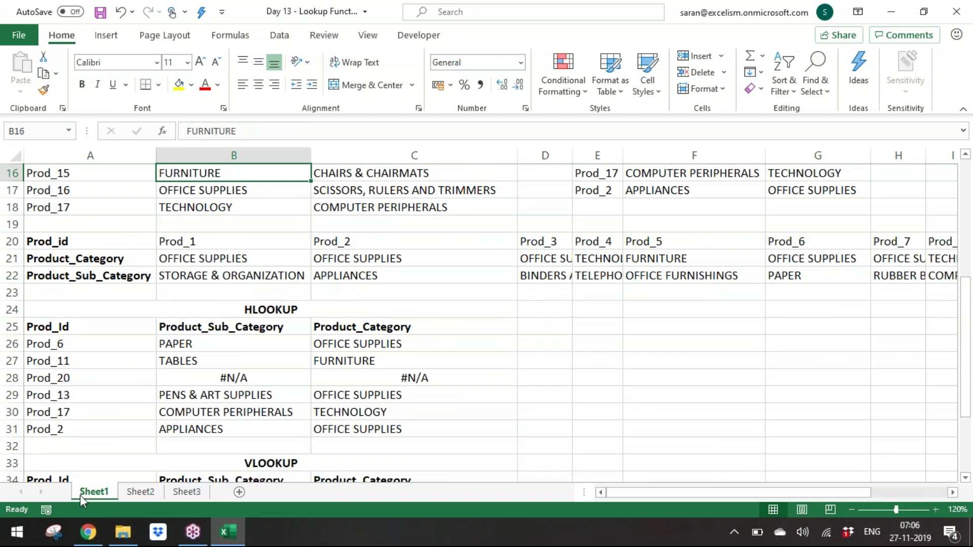
key(Left)
key(ctrl+shift+Right)
key(ctrl+shift+Down)
key(ctrl+c)
key(Down)
key(Down)
key(Down)
key(Down)
key(Down)
key(Down)
key(Down)
key(Down)
key(Down)
key(Down)
key(Down)
key(Down)
key(Down)
key(Down)
key(Escape)
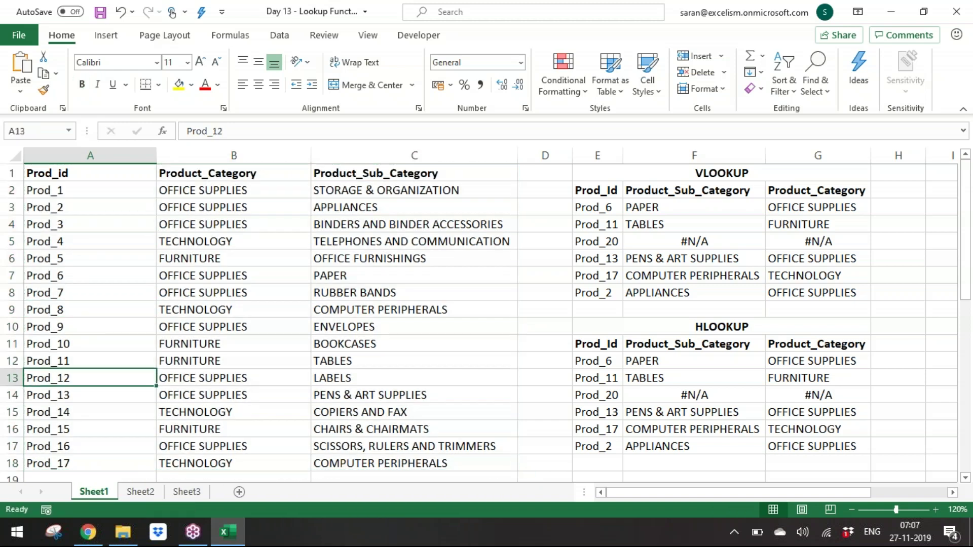
key(Down)
key(Down)
key(Down)
key(Down)
key(Down)
key(Down)
key(Down)
key(Down)
key(Down)
key(Down)
key(Down)
key(Down)
key(Down)
key(Down)
key(Down)
key(Down)
key(Down)
key(Down)
key(Up)
key(Up)
key(Up)
key(Up)
key(Up)
key(Up)
key(Up)
key(Up)
key(Up)
key(Up)
key(Up)
key(Up)
key(Up)
key(Up)
key(Up)
Step: Select the whole product table A1:C18 on Sheet1, including its headers
key(ctrl+Home)
key(ctrl+shift+Right)
key(ctrl+shift+Down)
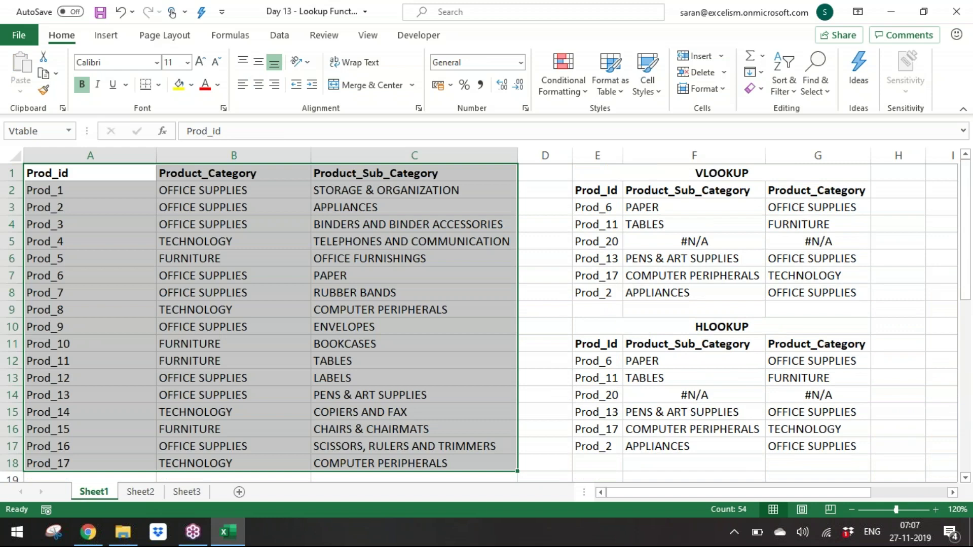
Step: Copy the product table A1:C18 and go to the empty rows beneath the last lookup table on Sheet1
key(ctrl+c)
key(Down)
key(Down)
key(Down)
key(Down)
key(Down)
key(Down)
key(Down)
key(Down)
key(Down)
key(Down)
key(Down)
key(Down)
key(Down)
key(Down)
key(Down)
key(Down)
key(Down)
key(Down)
key(Down)
key(Down)
key(Down)
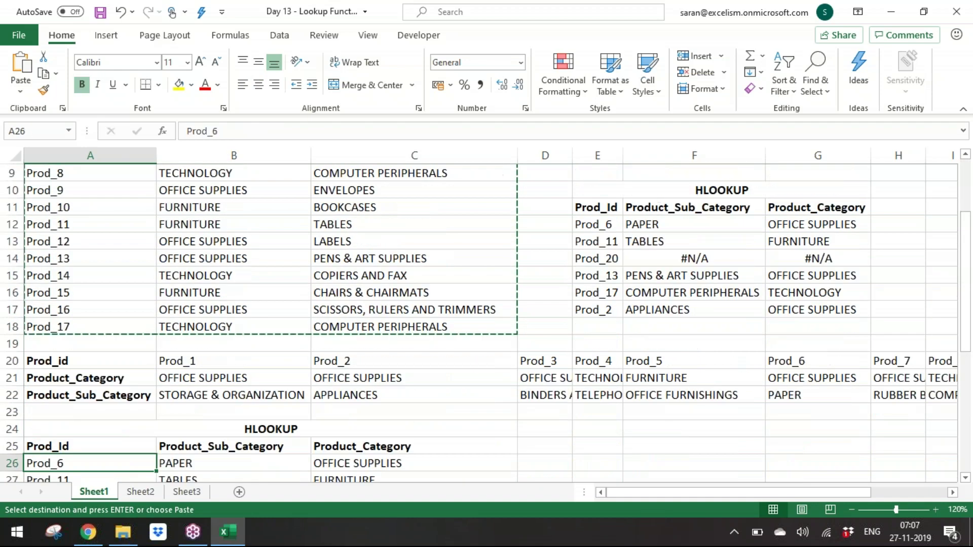
key(Up)
key(Up)
key(Up)
key(Up)
key(Up)
key(Up)
key(Up)
key(Up)
key(Up)
key(Up)
key(Up)
key(Up)
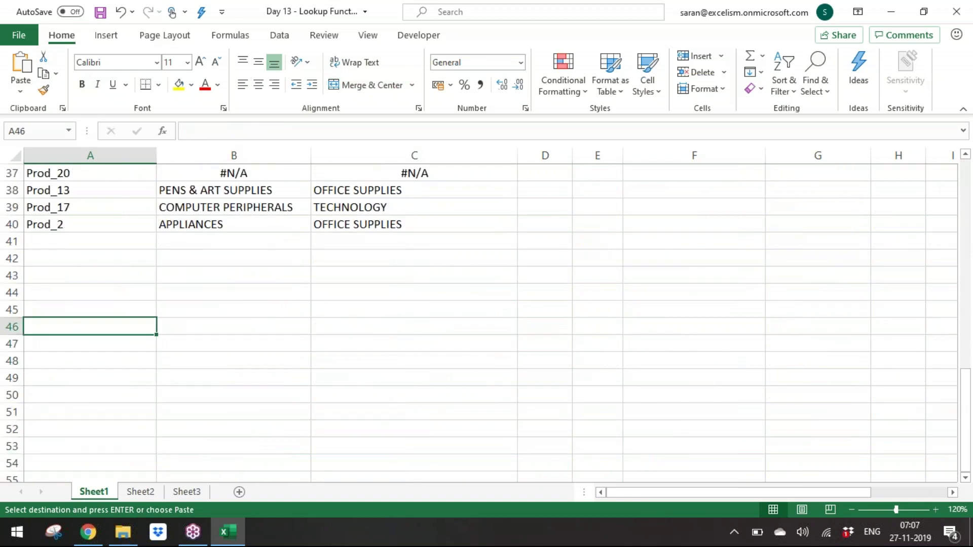
key(shift+Down)
key(shift+Down)
key(shift+Right)
drag(90, 258, 899, 299)
drag(789, 293, 623, 294)
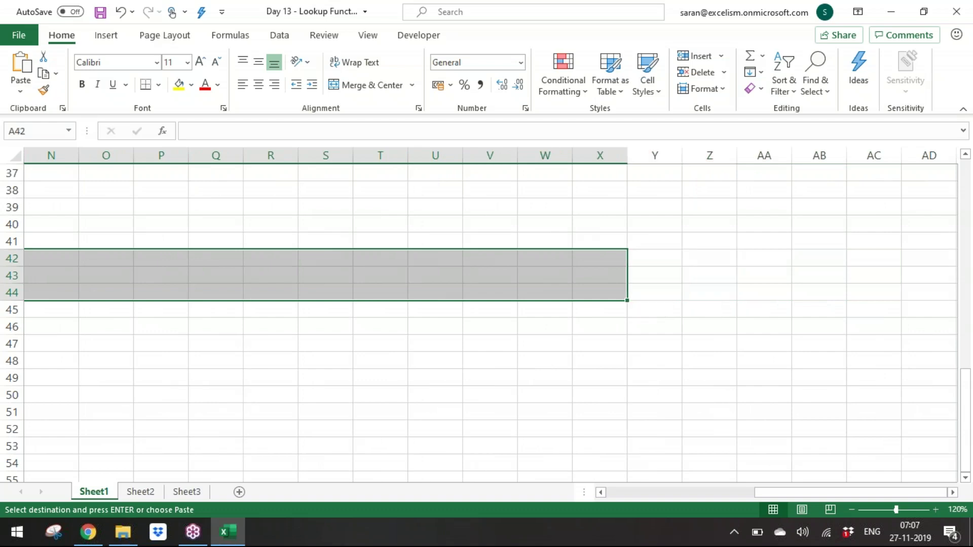
key(Home)
key(ctrl+Up)
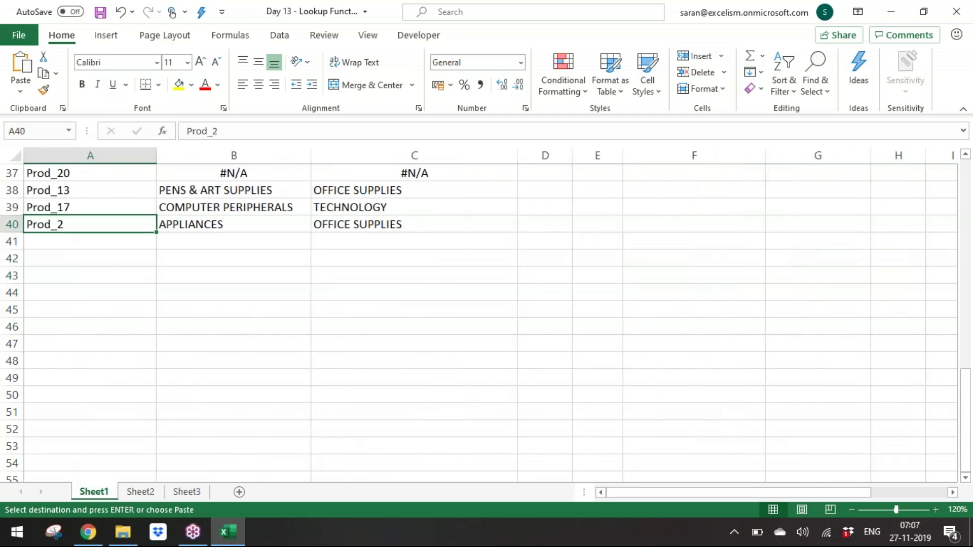
Step: Paste the copied product table A1:C18 transposed, starting at cell A42
key(ctrl+Home)
key(ctrl+a)
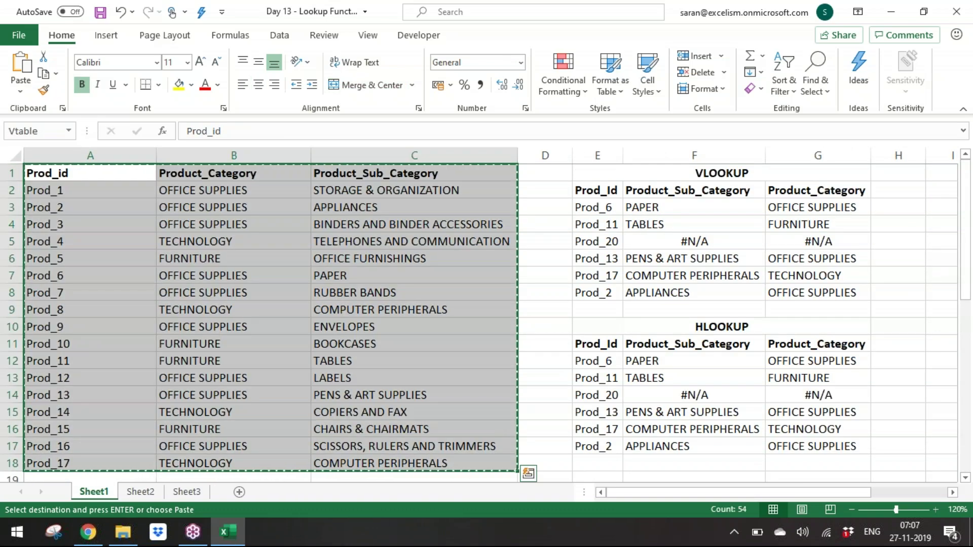
key(Down)
key(Down)
key(Down)
key(Down)
key(Down)
key(Down)
key(Down)
key(Down)
key(Down)
key(Down)
key(Down)
key(Down)
key(Down)
key(Down)
key(Down)
key(Down)
key(Down)
key(Down)
key(Down)
key(Down)
key(Down)
key(Down)
key(Down)
key(Down)
key(Down)
key(Down)
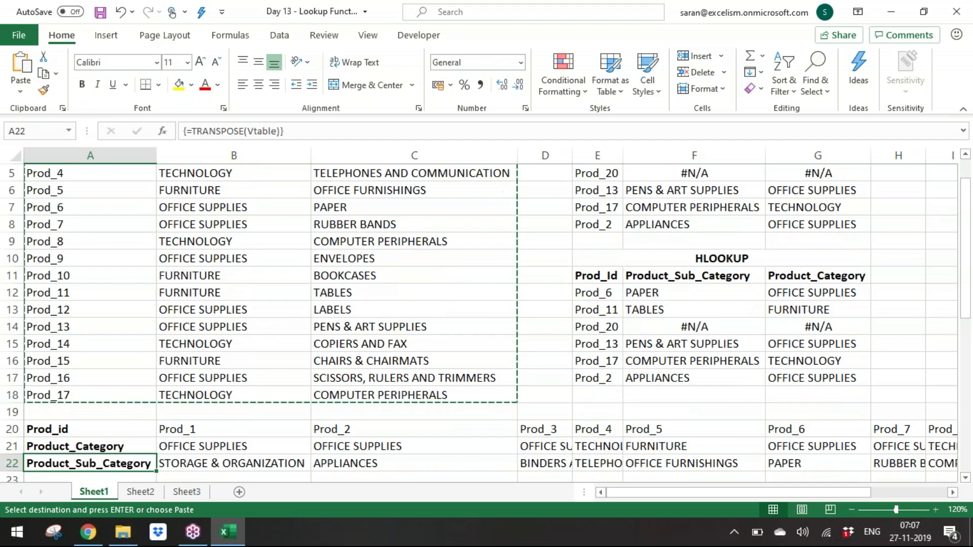
key(Up)
key(Up)
key(Up)
key(Up)
key(Up)
key(Up)
key(Up)
key(Up)
key(Up)
key(Up)
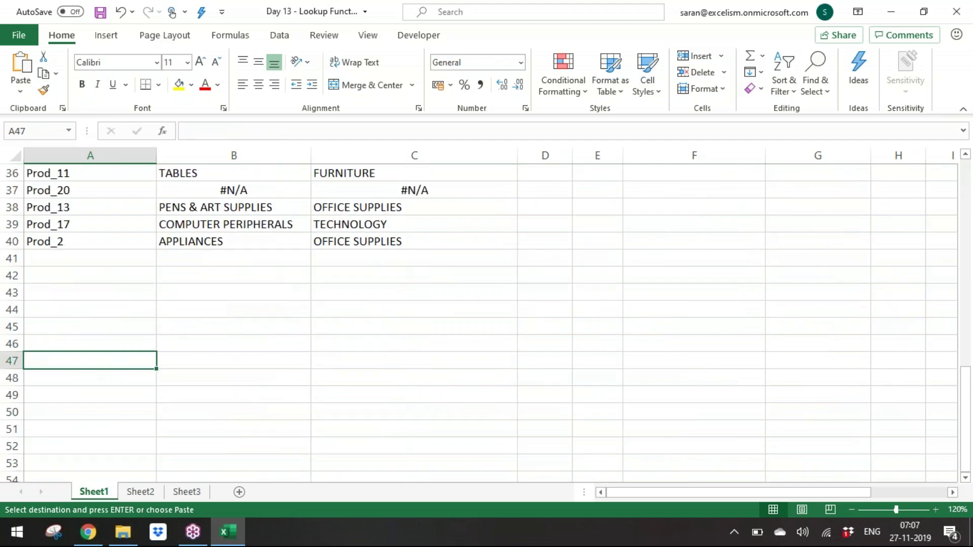
key(alt+e)
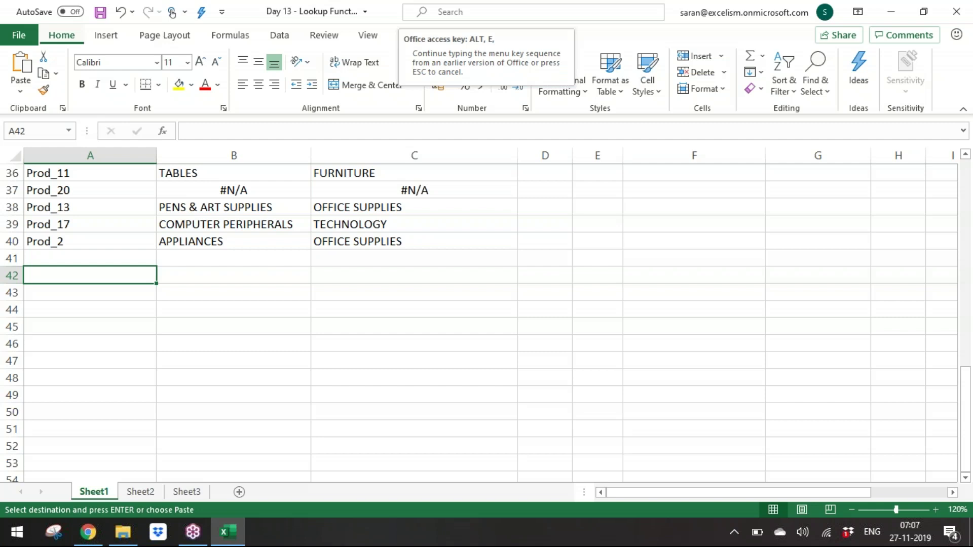
key(s)
key(e)
key(Return)
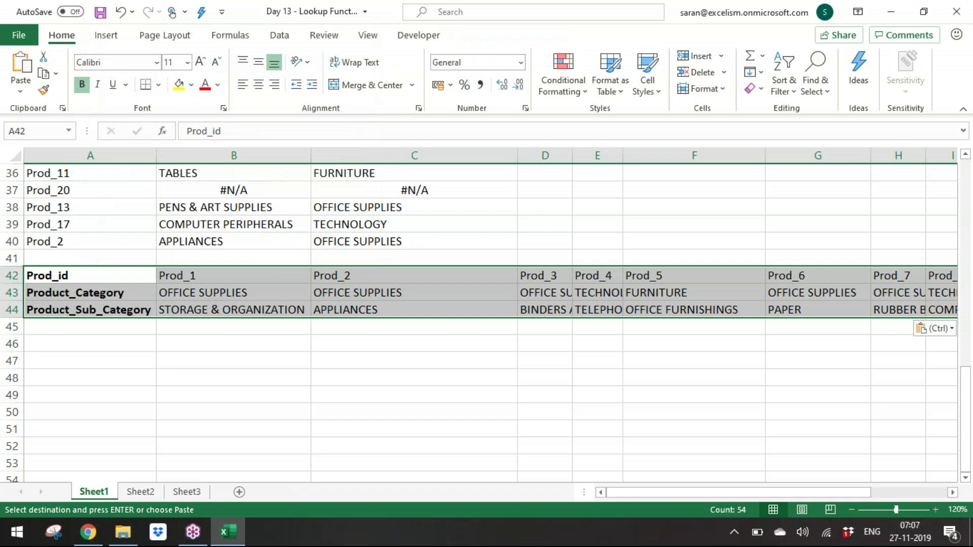
Step: Clear the pasted block in rows 42 to 44 and fill it with the array formula =TRANSPOSE(Vtable)
key(Delete)
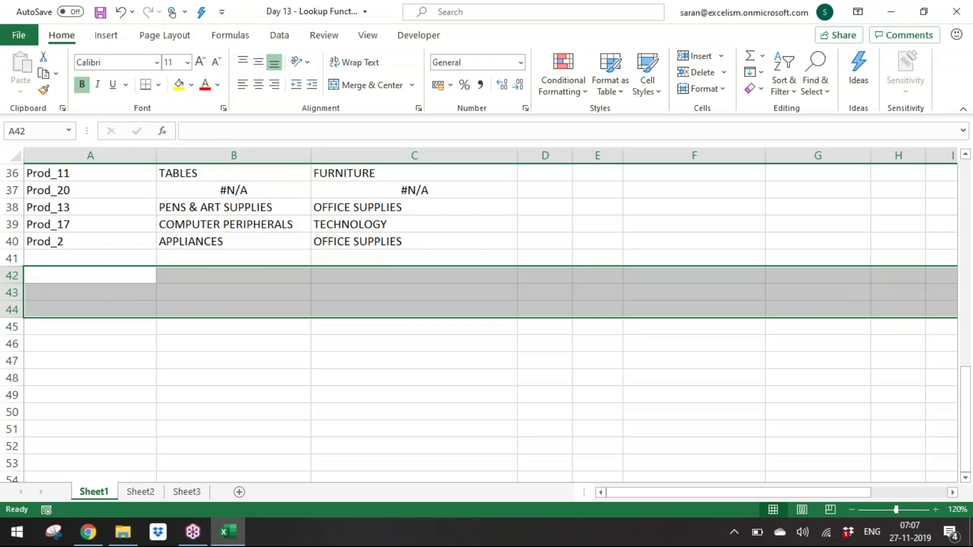
text(=tra)
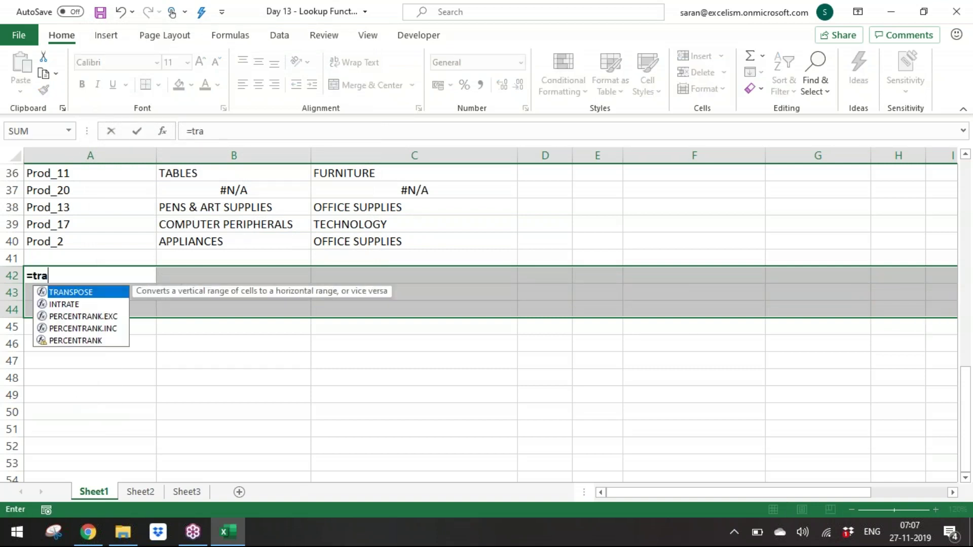
key(Tab)
text(b)
key(BackSpace)
text(Vtable))
key(Tab)
text())
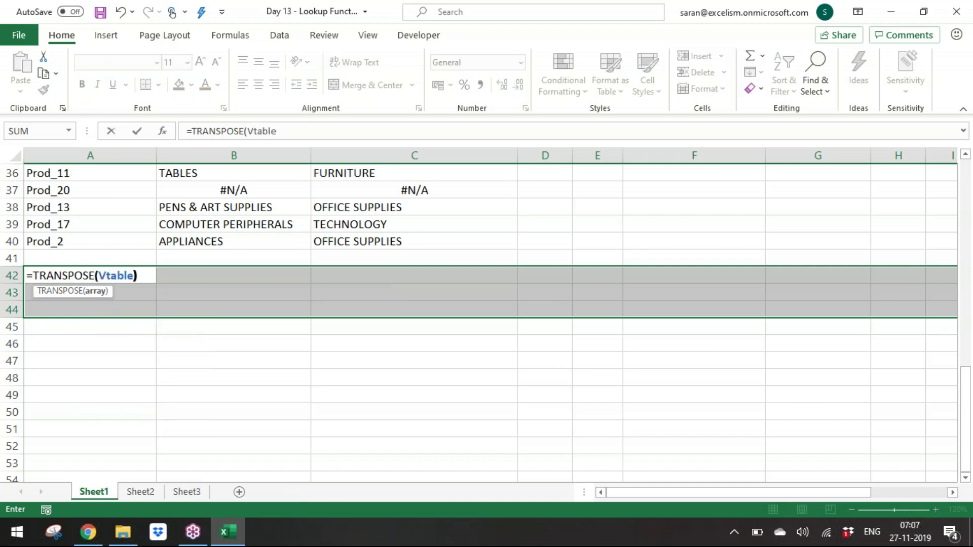
key(ctrl+shift+Return)
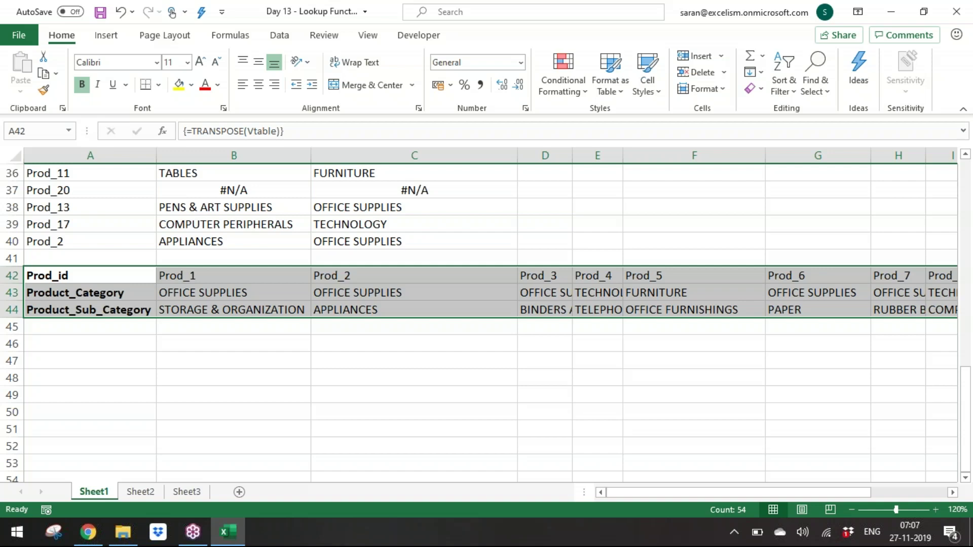
Step: Delete the TRANSPOSE array in rows 42 to 44 and return to cell A1
key(Delete)
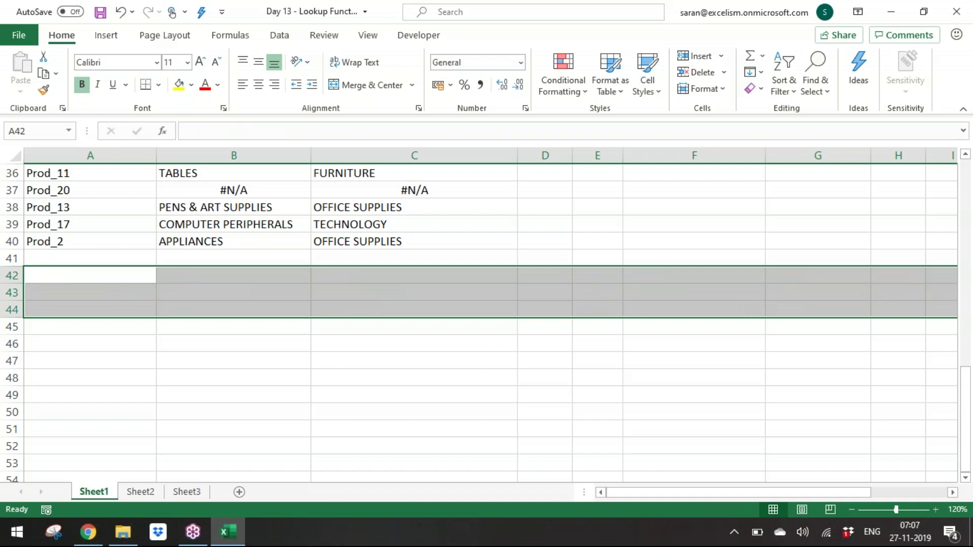
key(ctrl+Up)
key(ctrl+Up)
key(ctrl+Up)
key(ctrl+Up)
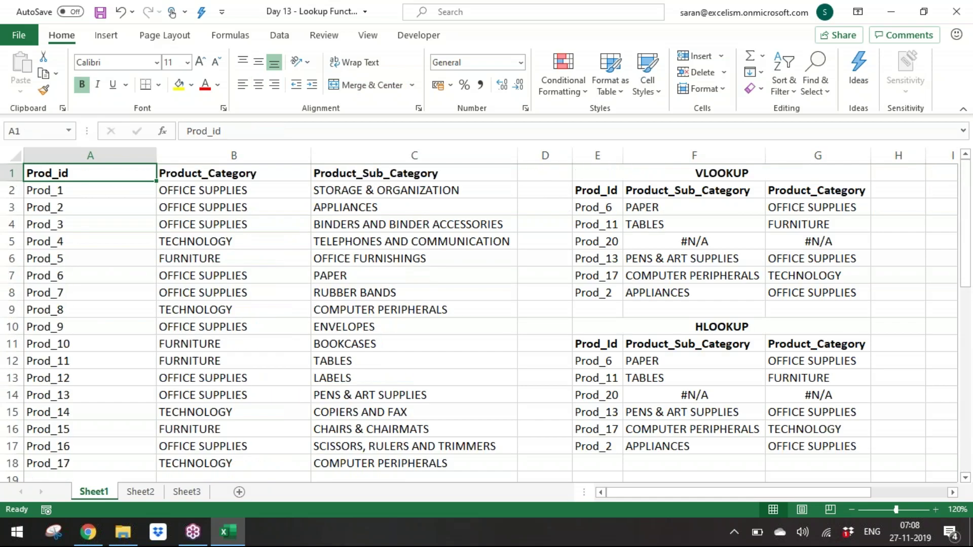
Step: Add the bold heading HLOOKUP in cell A22 of Sheet2, below the VLOOKUP limitations
click(143, 492)
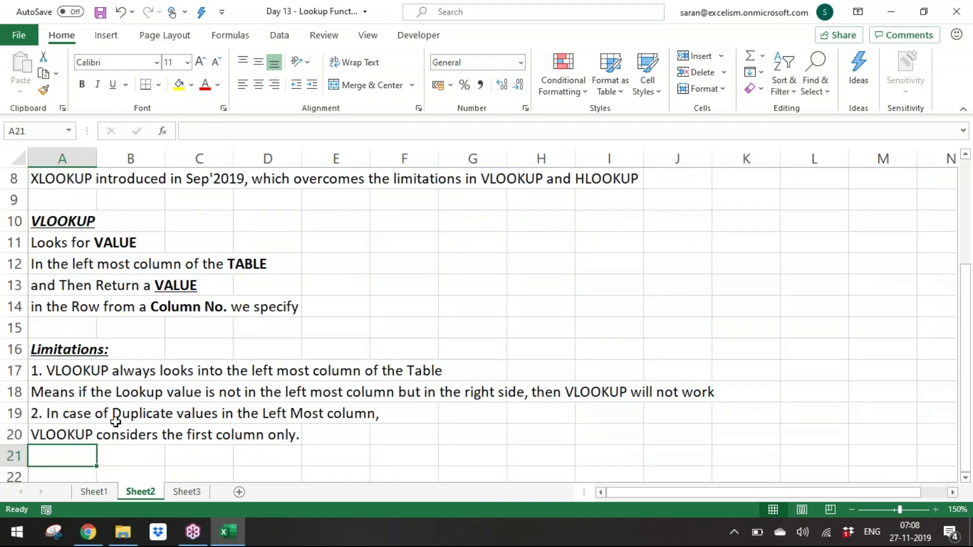
key(ctrl+Down)
key(ctrl+Up)
key(Down)
key(Down)
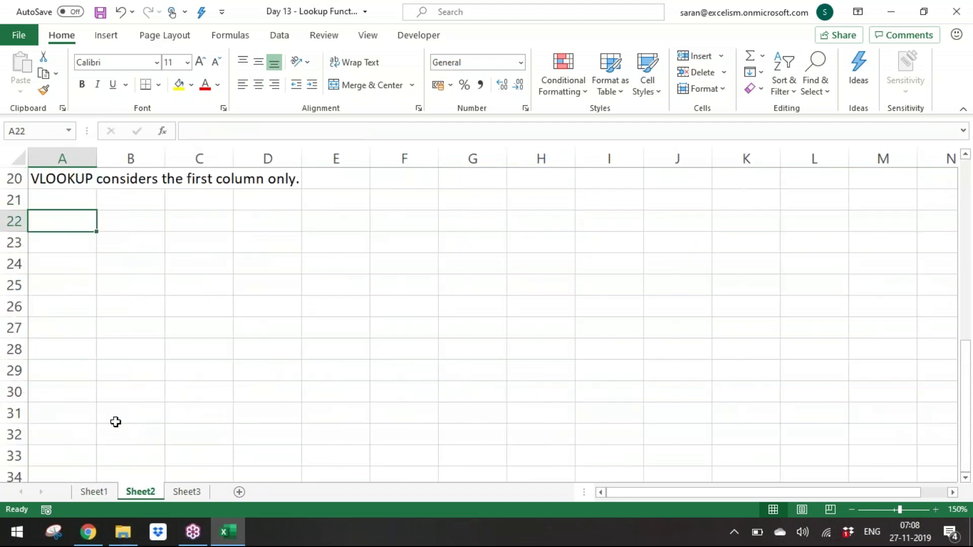
text(HLOOKUP)
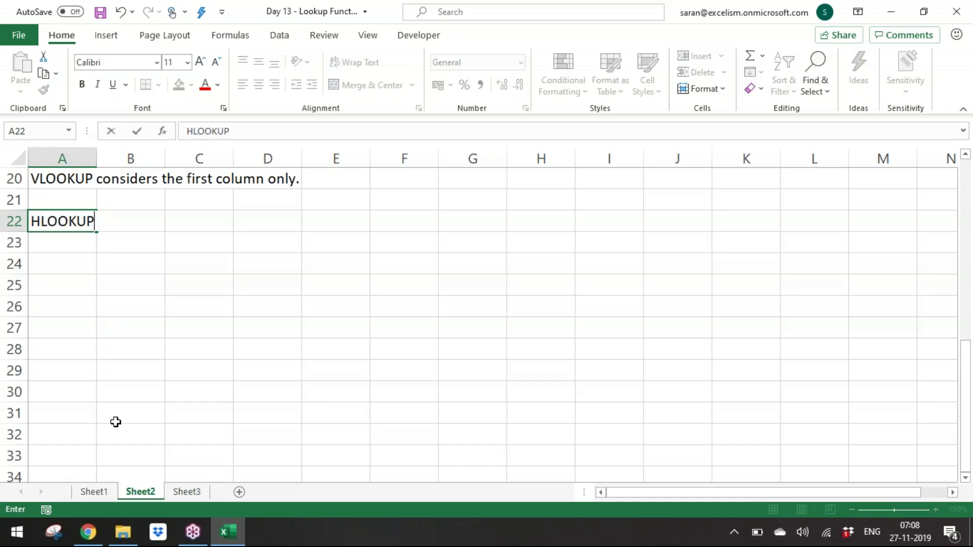
key(Return)
key(Up)
key(ctrl+b)
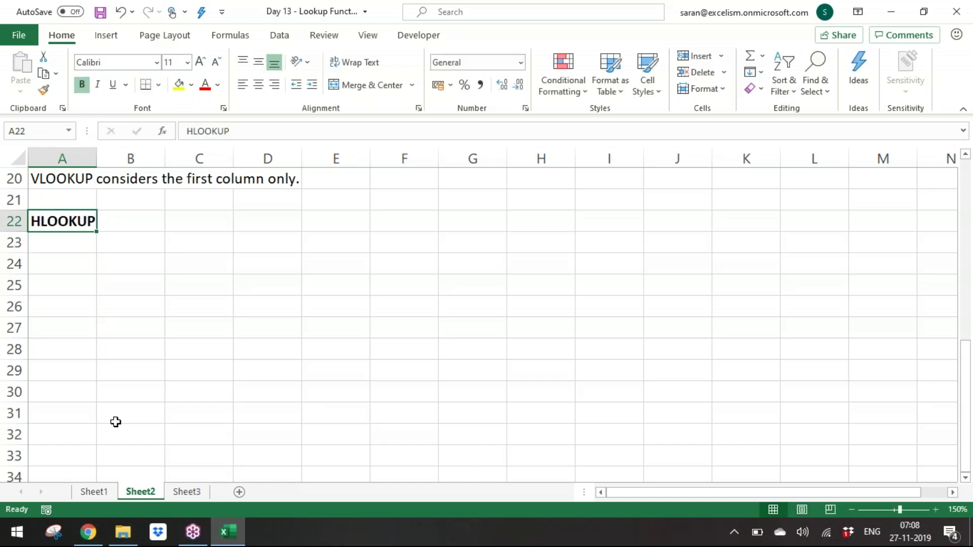
Step: Copy the four VLOOKUP description lines in A11:A14 to A23, under the HLOOKUP heading
key(Up)
key(Up)
key(Up)
key(Up)
key(Up)
key(Up)
key(Up)
key(Up)
key(Up)
key(Up)
key(Up)
key(Up)
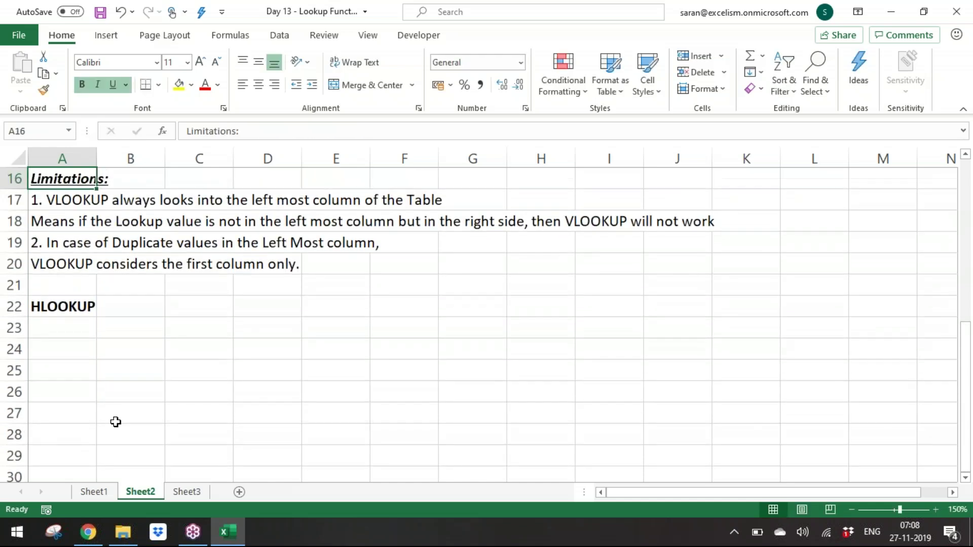
key(Down)
key(shift+Down)
key(shift+Down)
key(shift+Down)
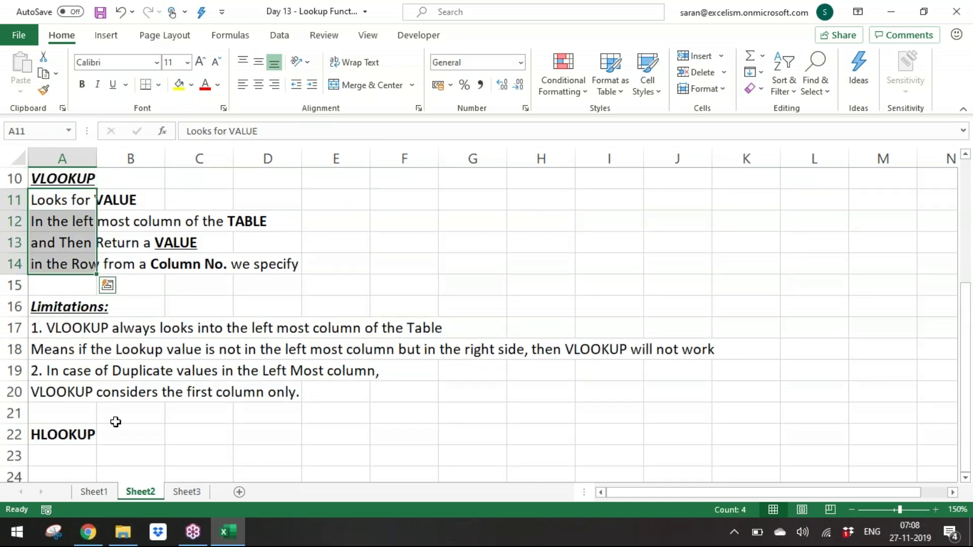
key(ctrl+c)
key(Down)
key(Down)
key(Down)
key(Down)
key(Down)
key(Down)
key(Down)
key(Down)
key(Down)
key(Down)
key(Down)
key(Down)
key(Down)
key(Down)
key(Up)
key(Up)
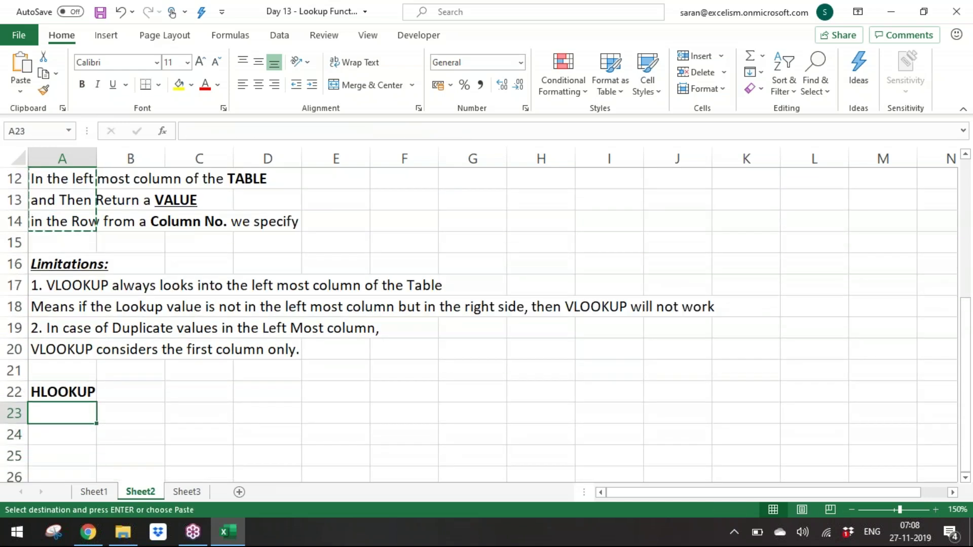
key(Return)
Step: Underline the HLOOKUP heading in A22 and select the copied left-most-column line in A24
key(Up)
key(ctrl+u)
key(Down)
key(Down)
key(Down)
key(Down)
key(Down)
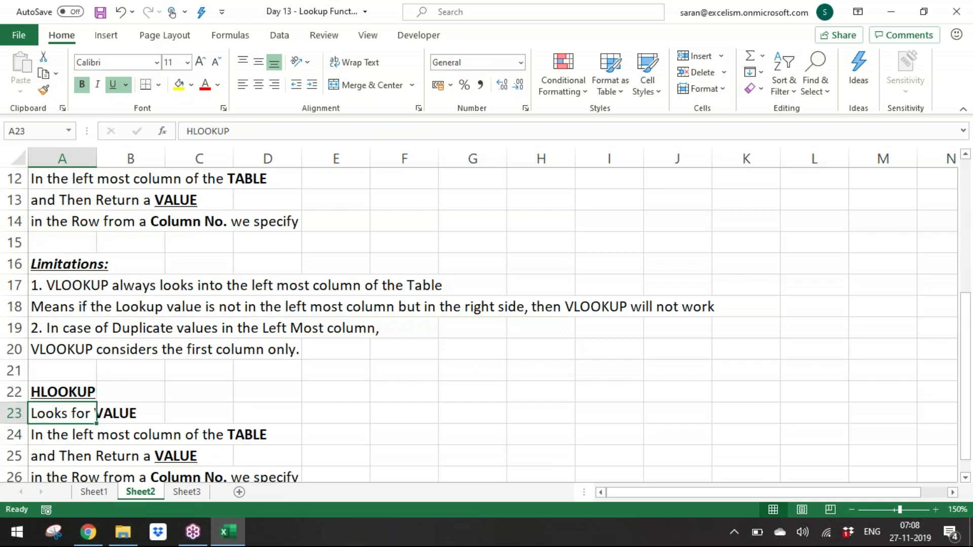
key(Up)
key(Up)
key(Up)
key(Up)
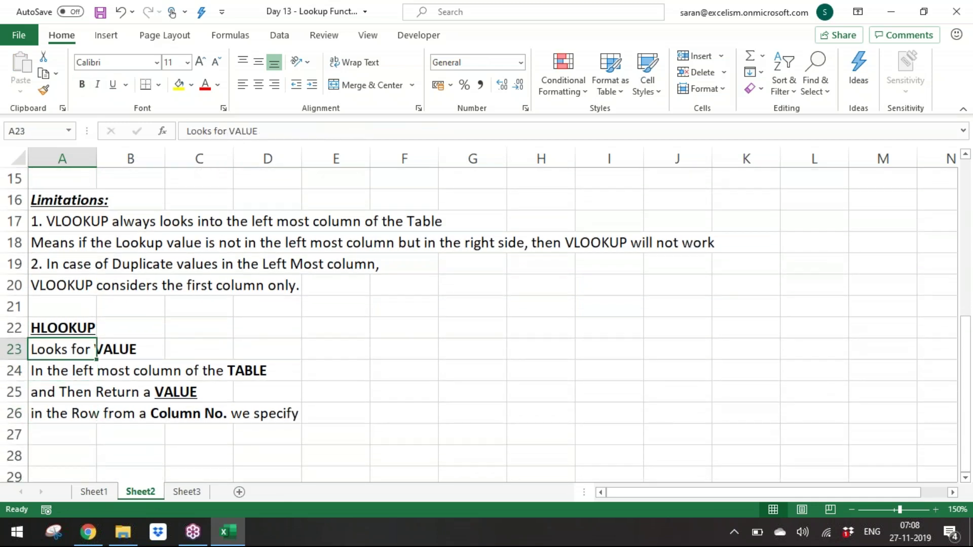
key(Down)
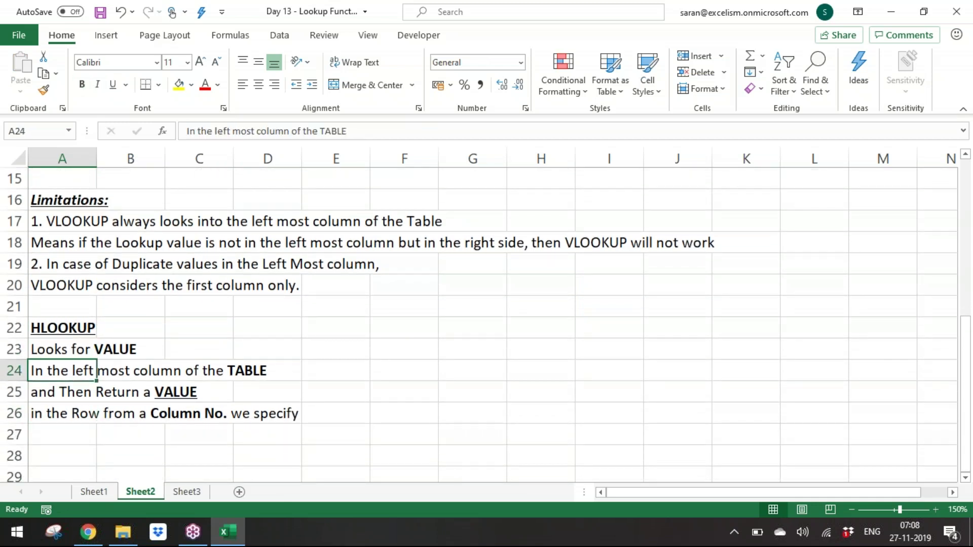
Step: Change "left" to "top" in the A24 line so it reads "In the top most column of the TABLE"
key(F2)
key(Left)
key(Left)
key(Left)
key(Left)
key(Left)
key(Left)
key(Left)
key(Left)
key(Left)
key(Left)
key(Left)
key(Left)
key(Left)
key(Left)
key(Left)
key(Left)
key(Left)
key(Left)
key(Left)
key(Left)
key(Right)
key(shift+Left)
key(shift+Left)
key(shift+Left)
key(shift+Left)
text(top)
key(Return)
Step: Replace "Row" with "column" at the start of the A26 line under the HLOOKUP heading
click(62, 413)
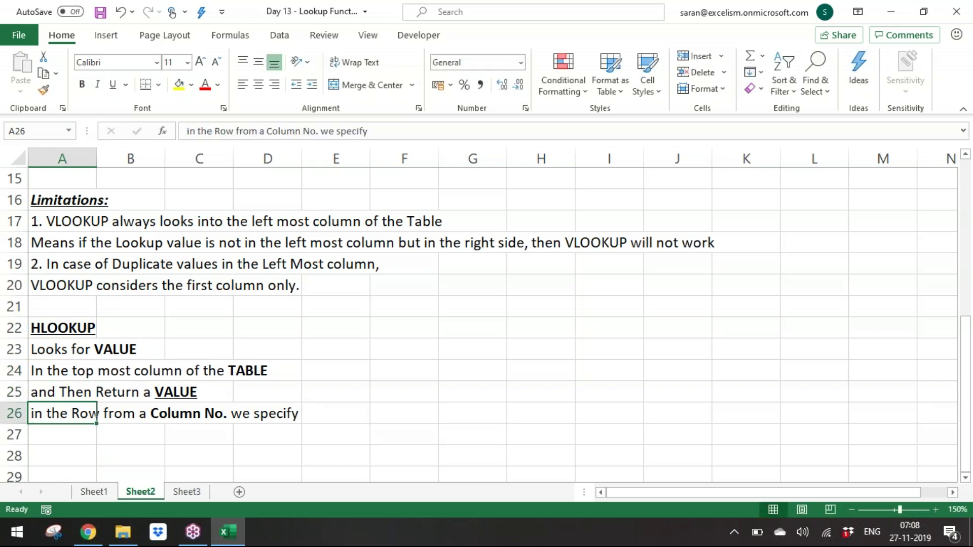
key(F2)
key(Left)
key(Left)
key(Left)
key(Left)
key(Left)
key(Left)
key(Left)
key(Left)
key(Left)
key(Left)
key(Left)
key(Left)
key(Left)
key(Left)
key(Left)
key(Left)
key(Left)
key(Left)
key(Left)
key(Left)
key(Left)
key(Left)
key(Left)
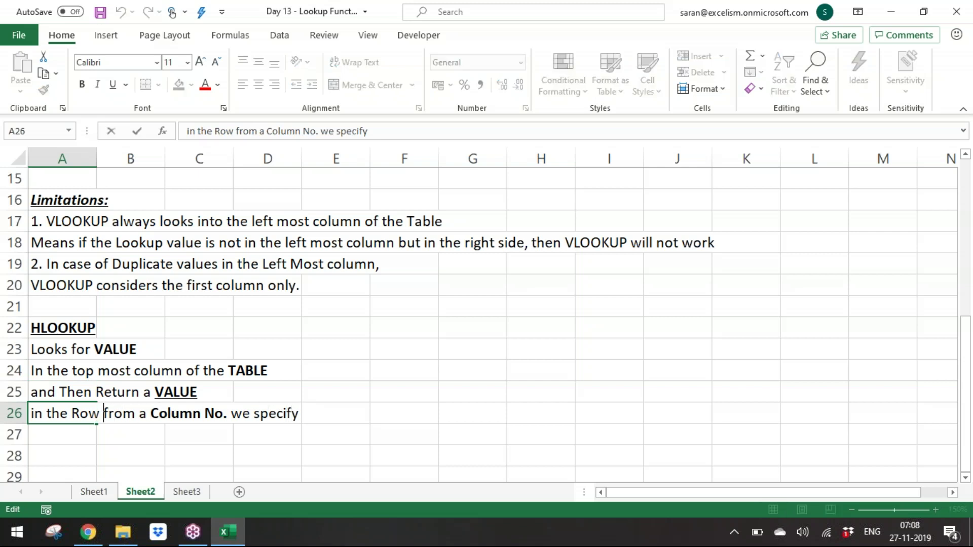
key(shift+Left)
key(shift+Left)
key(shift+Left)
text(column)
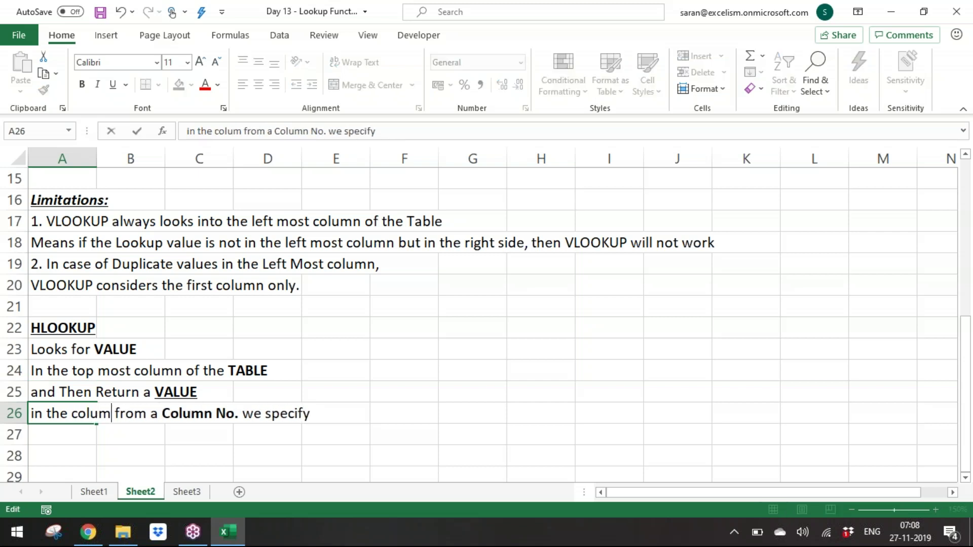
Step: Replace the bold word "Column" before "No." with "Row" in A26 and commit the line
key(Right)
key(Right)
key(Right)
key(Right)
key(Right)
key(Right)
key(Right)
key(Right)
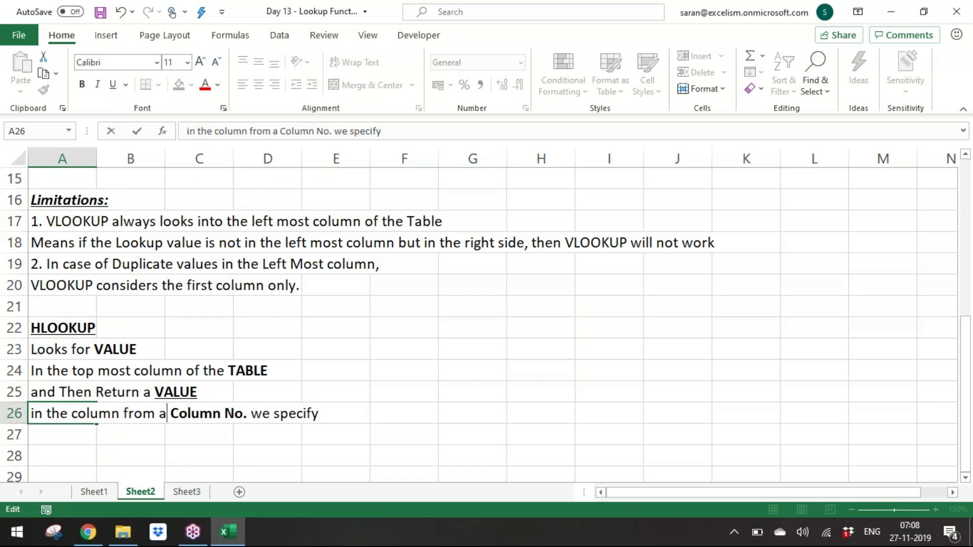
key(shift+Right)
key(shift+Right)
key(shift+Right)
key(shift+Right)
key(shift+Right)
key(shift+Right)
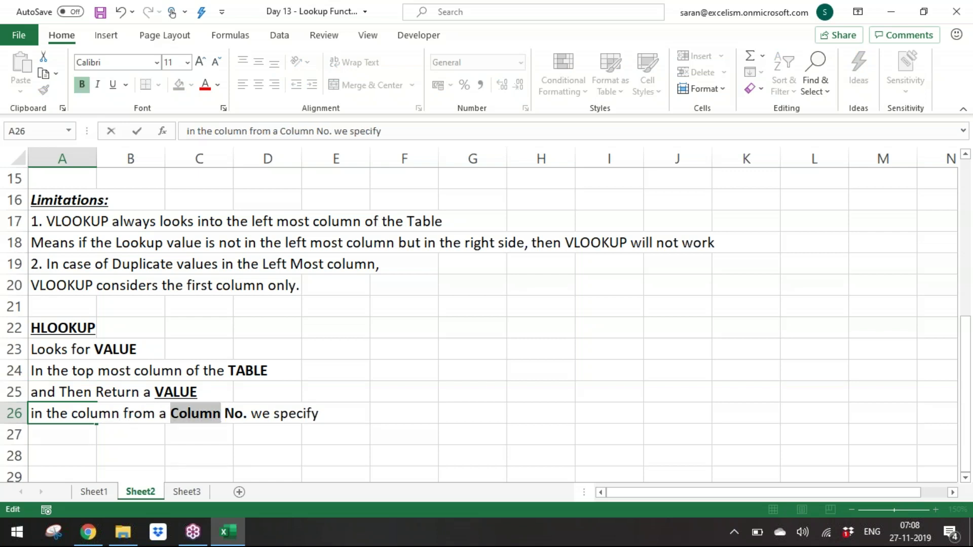
text(Row)
key(Return)
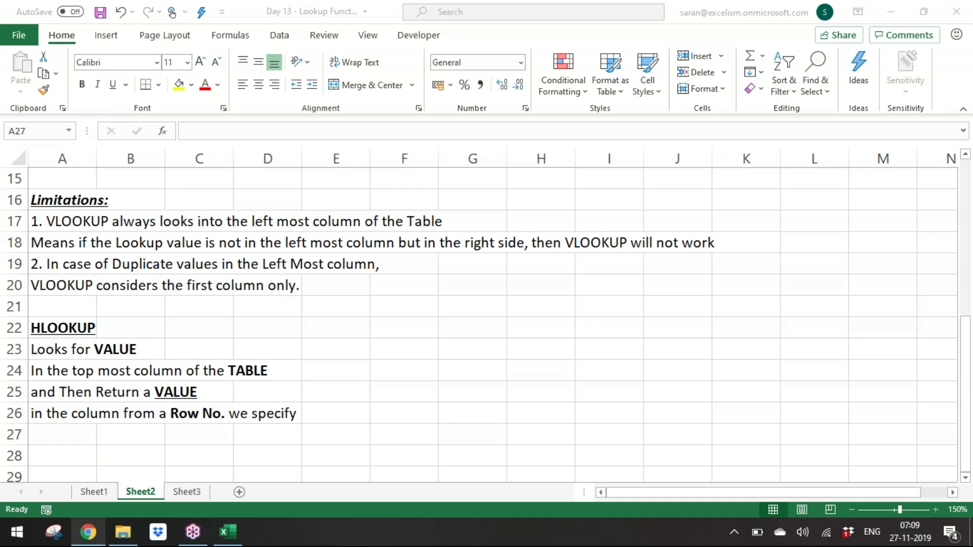
Step: Examine the transposed product table in rows 20 to 22 of Sheet1
click(101, 499)
click(102, 498)
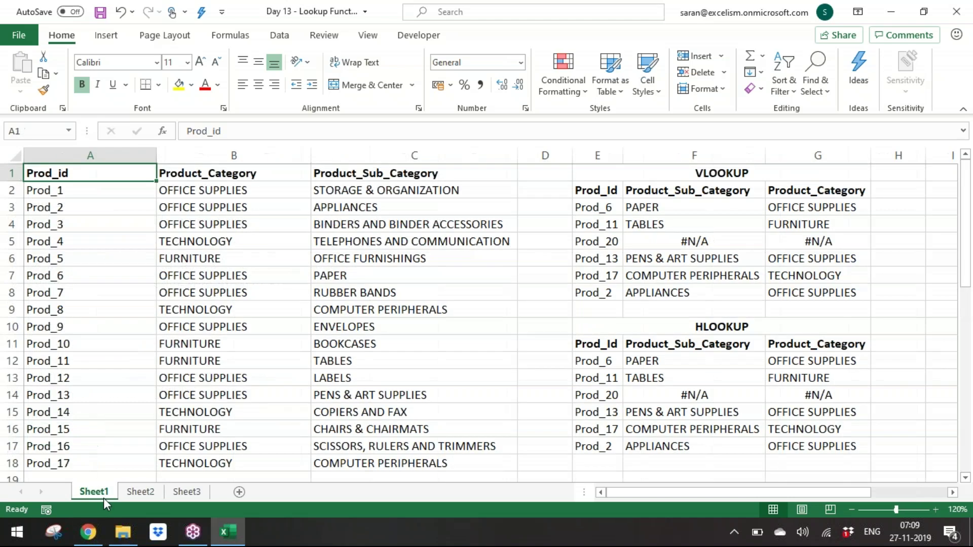
click(191, 372)
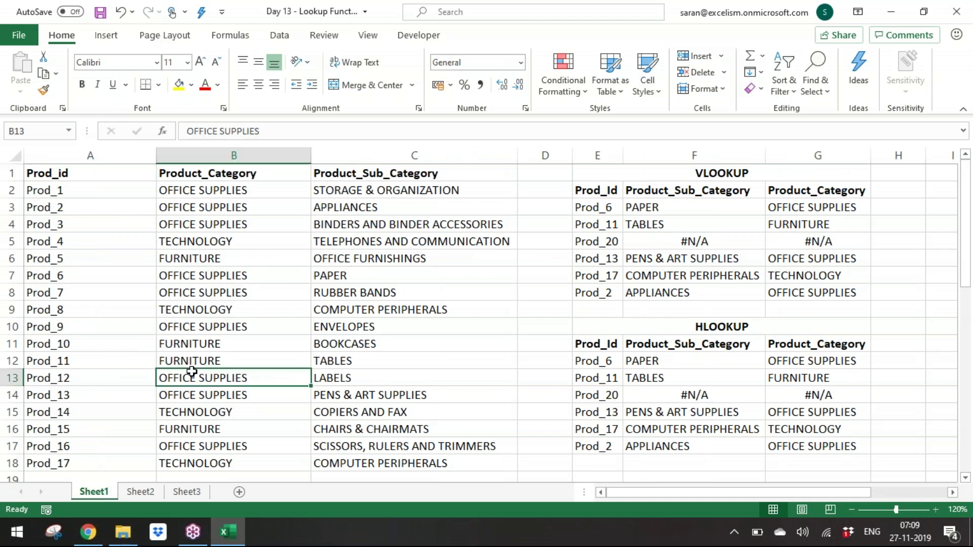
key(Down)
key(Down)
key(Down)
key(Down)
key(Down)
key(Down)
key(Down)
key(Down)
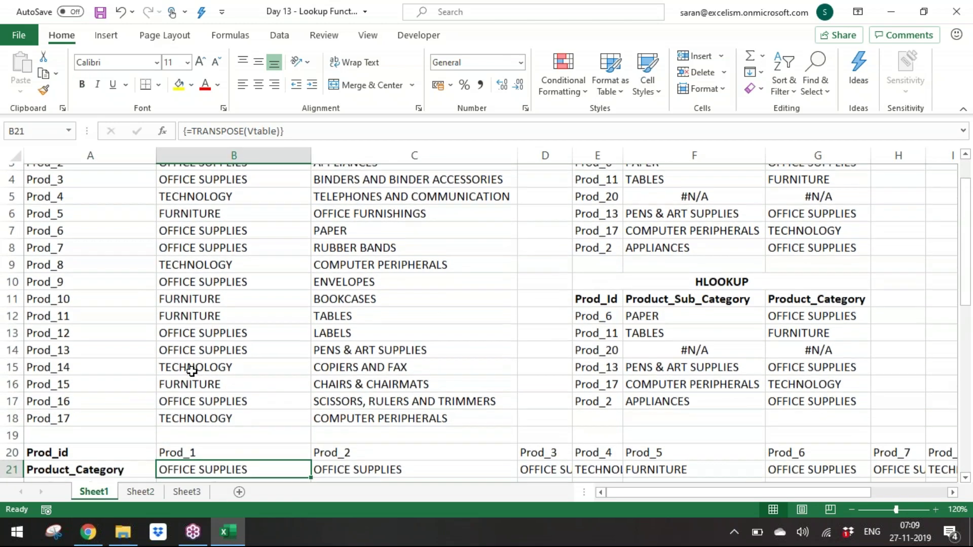
key(Up)
key(Up)
key(Down)
key(Down)
key(Up)
key(Down)
key(Down)
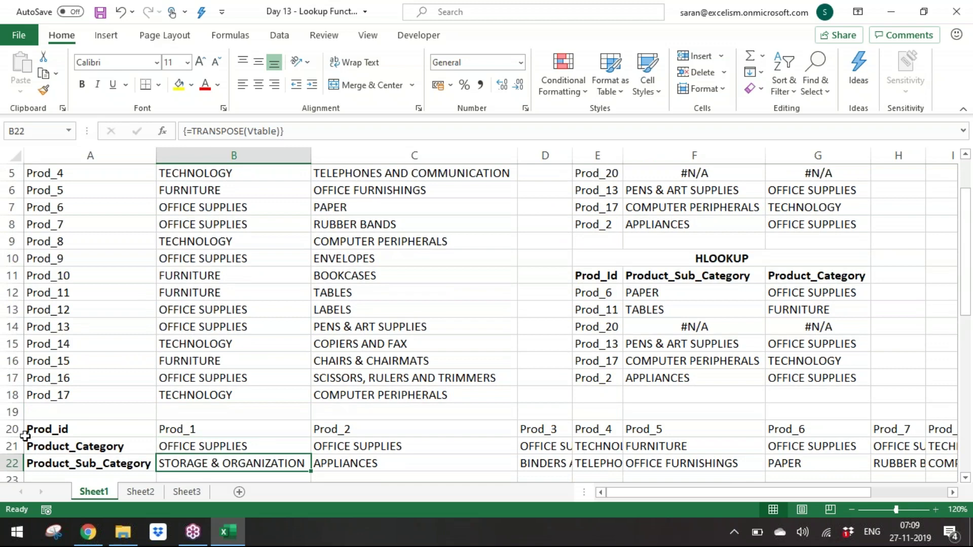
Step: Copy the VLOOKUP Limitations block in A16:A20 of Sheet2 to A28, below the HLOOKUP description
click(137, 493)
key(Down)
key(Down)
key(Down)
key(Down)
key(Down)
key(Down)
key(Down)
key(Down)
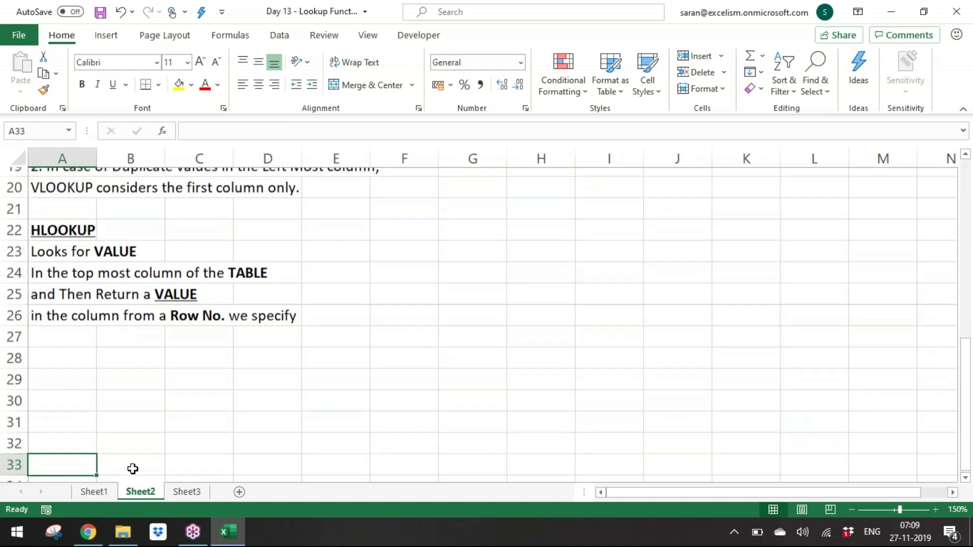
key(Up)
key(Up)
key(Up)
key(Up)
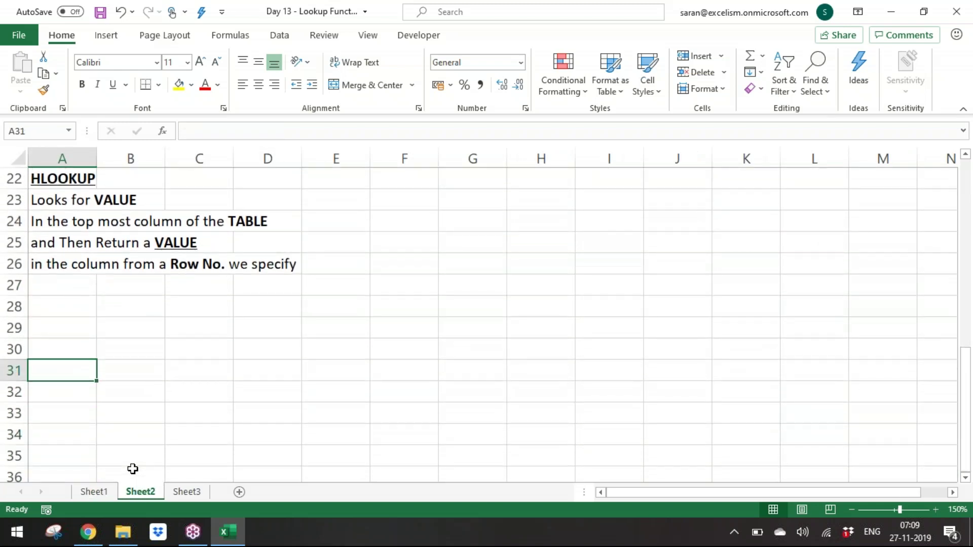
key(Up)
key(Up)
key(Up)
key(Up)
key(Up)
key(Up)
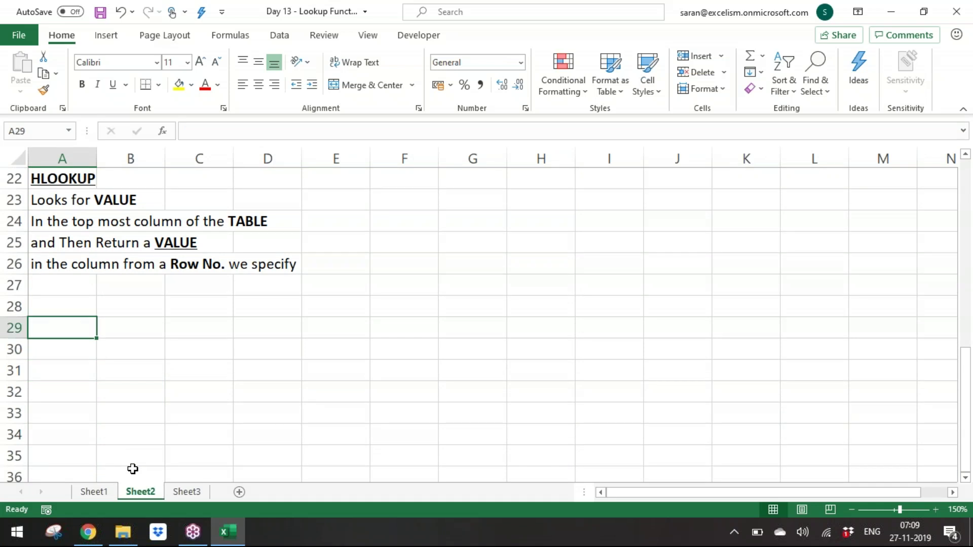
key(Up)
key(Up)
key(Up)
key(Up)
key(Up)
key(Up)
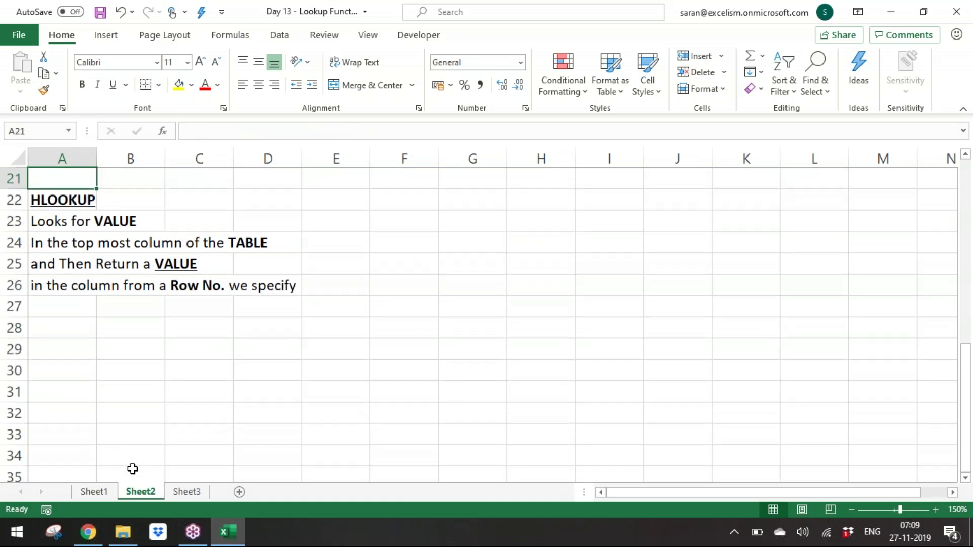
key(Up)
key(Up)
key(Up)
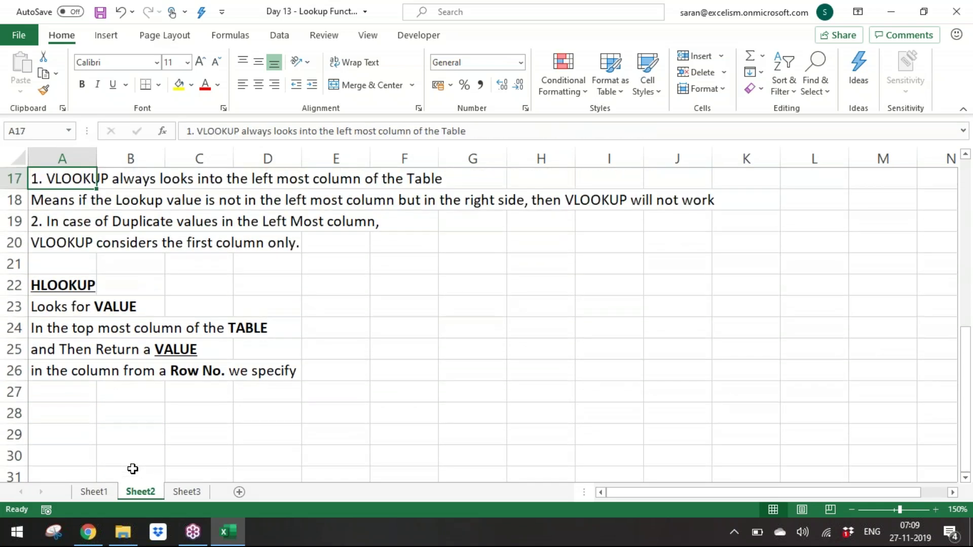
key(shift+Down)
key(shift+Down)
key(shift+Down)
key(shift+Down)
key(ctrl+c)
key(Down)
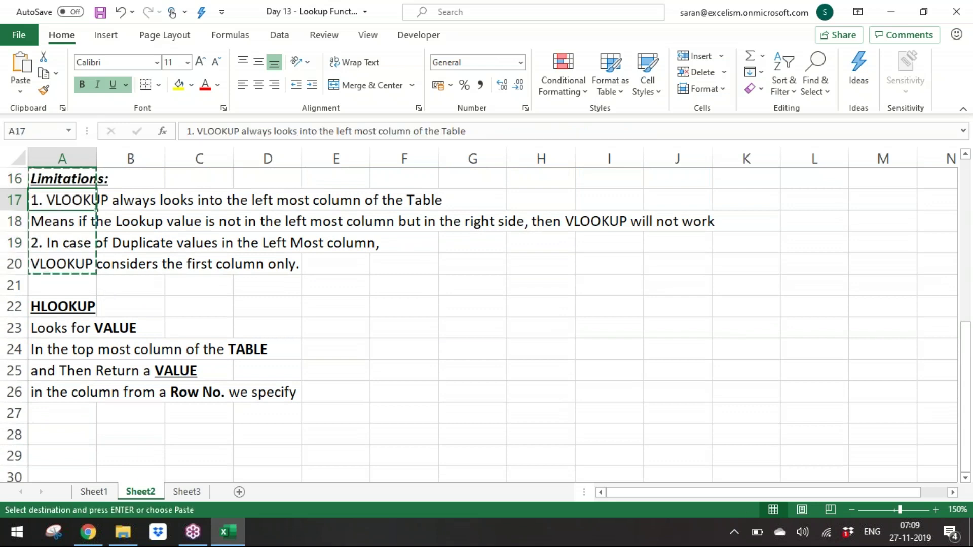
key(Down)
key(Down)
key(Down)
key(Down)
key(Down)
key(Down)
key(Down)
key(Down)
key(Down)
key(Down)
key(Down)
key(Return)
Step: Change VLOOKUP to HLOOKUP in the first limitation line, A29, of the copied Limitations block
key(Down)
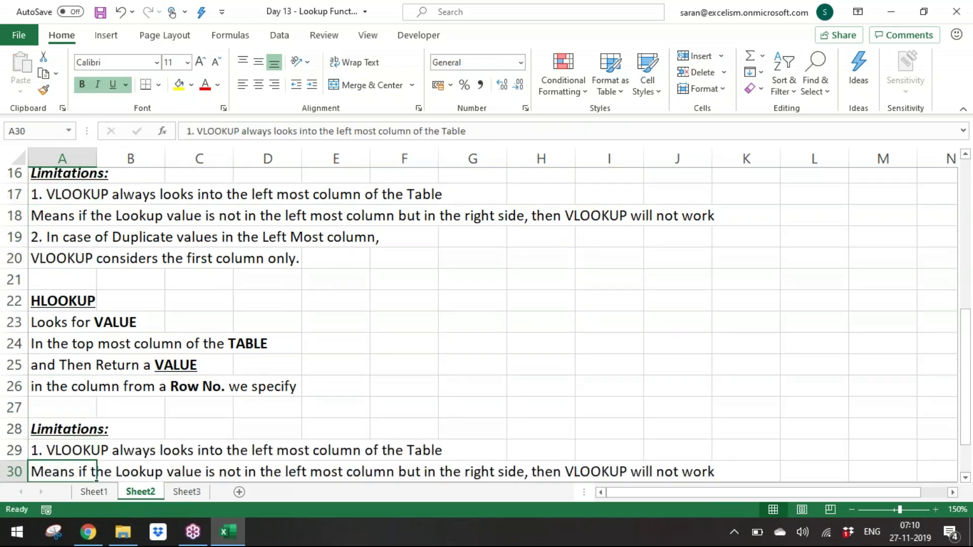
key(F2)
key(Left)
key(Left)
key(Left)
key(Left)
key(Left)
key(Left)
key(Left)
key(Left)
key(Left)
key(Left)
key(Left)
key(Left)
key(Left)
key(Left)
key(Left)
key(Left)
key(Left)
key(Left)
key(Left)
key(Left)
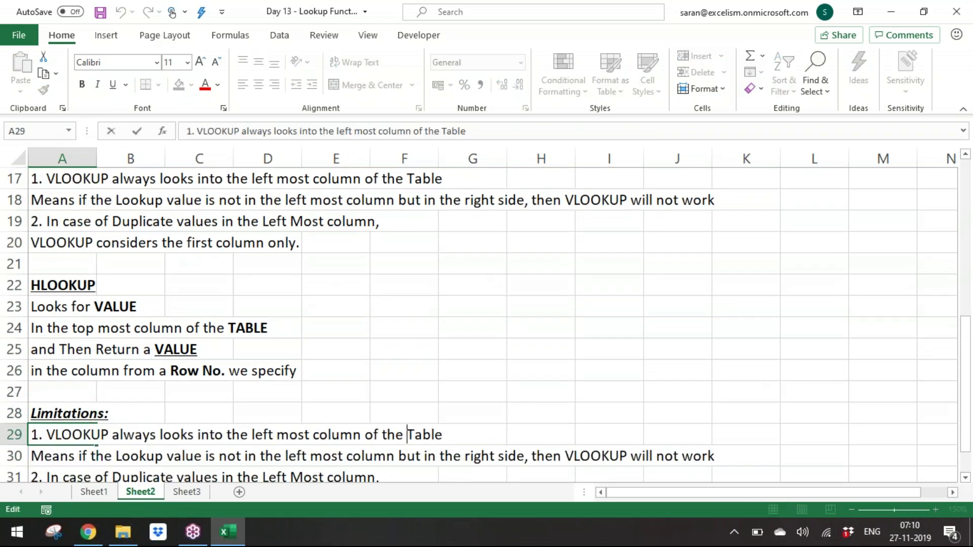
key(Left)
key(Left)
key(Left)
key(Left)
key(Left)
key(Left)
key(Left)
key(Left)
key(Left)
key(Left)
key(Left)
key(Left)
key(Left)
key(Left)
key(Left)
key(Left)
key(Left)
key(Left)
key(Left)
key(Left)
key(shift+Left)
text(H)
Step: Replace "left" with "top" in the A29 limitation line and commit the cell
key(Right)
key(Right)
key(Right)
key(Right)
key(Right)
key(Right)
key(Right)
key(Right)
key(Right)
key(Right)
key(Right)
key(Right)
key(Right)
key(Right)
key(Right)
key(Right)
key(Right)
key(Right)
key(Right)
key(Right)
key(Right)
key(Right)
key(Right)
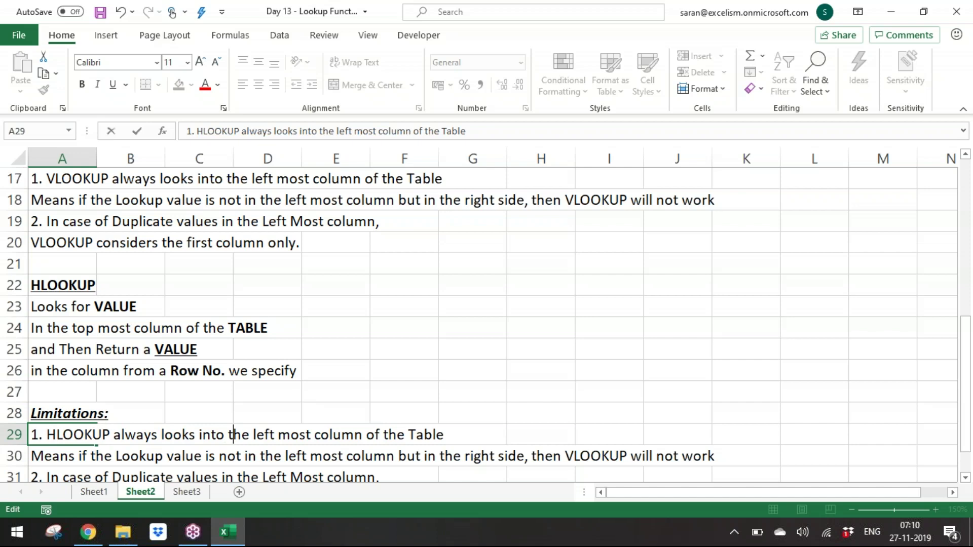
key(shift+Right)
key(shift+Right)
key(shift+Right)
key(shift+Right)
text(top)
key(Return)
Step: Change VLOOKUP to HLOOKUP in the explanatory line in A30
key(Return)
key(Return)
key(Down)
key(Up)
key(Up)
key(Up)
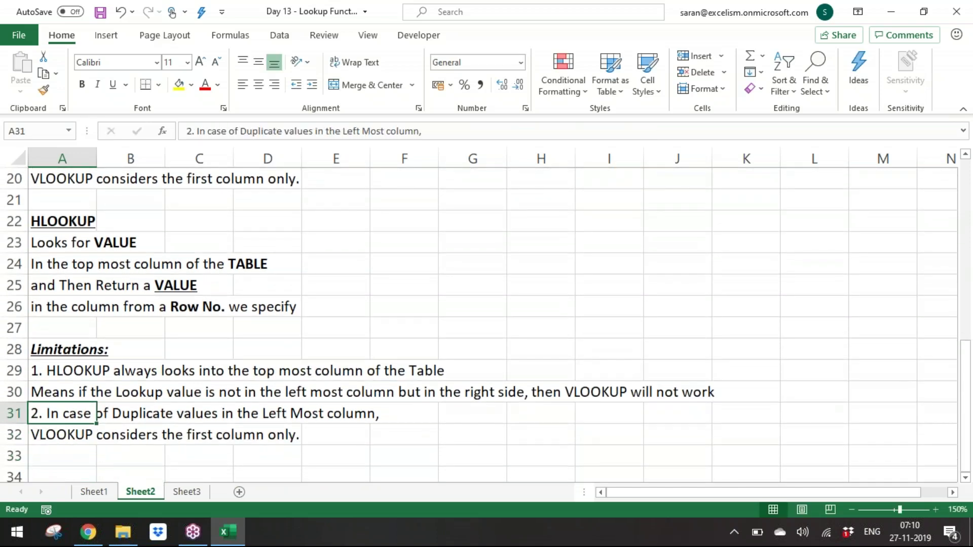
key(F2)
key(Home)
key(Right)
key(Right)
key(Right)
key(Right)
key(Right)
key(Right)
key(Right)
key(Right)
key(Right)
key(Right)
key(Right)
key(Right)
key(Right)
key(ctrl+Right)
key(ctrl+Right)
key(ctrl+Right)
key(ctrl+Right)
key(ctrl+Right)
key(ctrl+Right)
key(ctrl+Right)
key(ctrl+Right)
key(ctrl+Right)
key(ctrl+Right)
key(ctrl+Right)
key(ctrl+Right)
key(ctrl+Right)
key(ctrl+Right)
key(ctrl+Right)
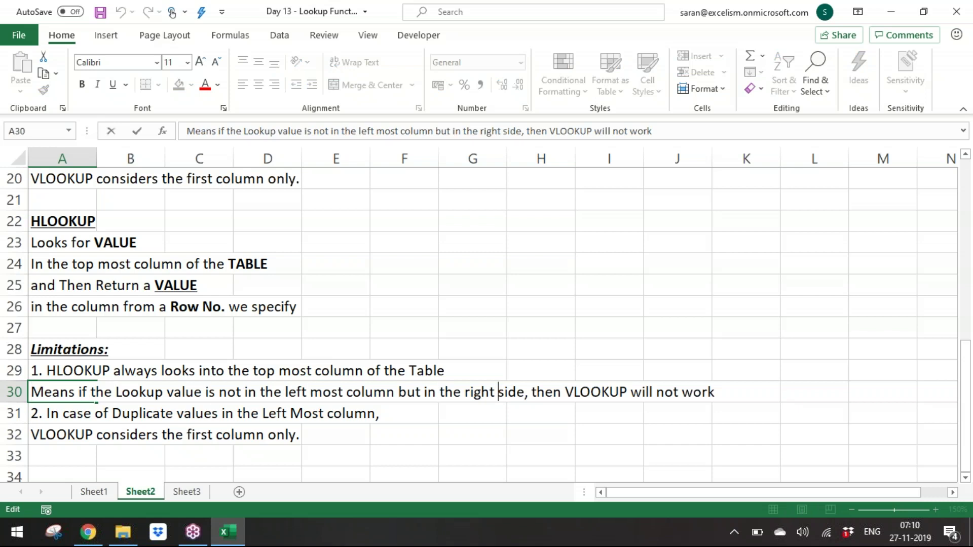
key(ctrl+Right)
key(shift+Right)
text(H)
Step: Replace "left" with "top" before "most column" in the A30 line
key(Left)
key(ctrl+Left)
key(ctrl+Left)
key(ctrl+Left)
key(ctrl+Left)
key(ctrl+Left)
key(ctrl+Left)
key(ctrl+Left)
key(ctrl+Left)
key(ctrl+Left)
key(ctrl+Left)
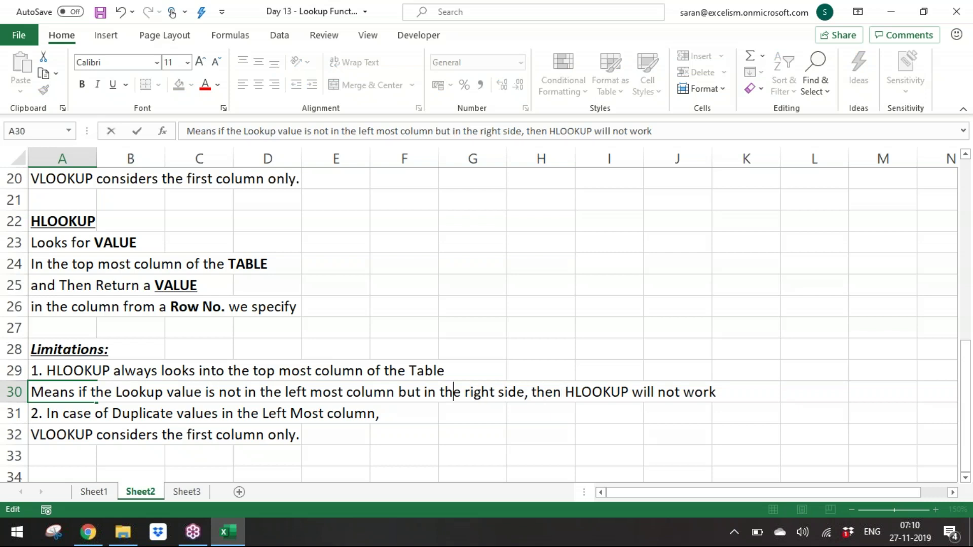
key(Right)
key(Right)
key(Right)
key(Right)
key(shift+Left)
key(shift+Left)
key(shift+Left)
key(shift+Left)
text(top)
Step: Replace "column" with "row" after "top most" in the A30 explanatory line and commit the cell
key(Right)
key(Right)
key(Right)
key(Right)
key(Right)
key(Right)
key(Right)
key(Right)
key(Right)
key(Left)
key(Left)
key(Left)
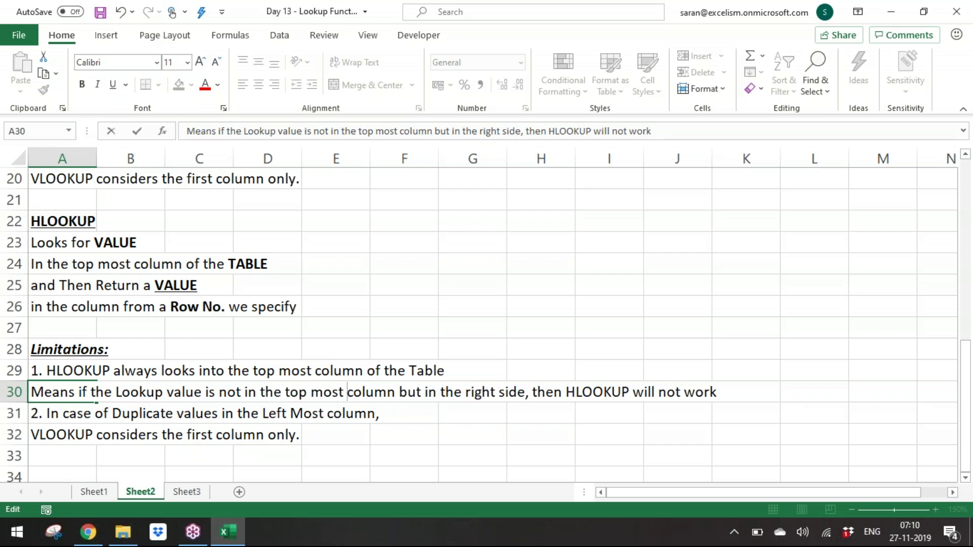
key(shift+Right)
key(shift+Right)
key(shift+Right)
key(shift+Right)
key(shift+Right)
key(shift+Right)
text(row)
key(Return)
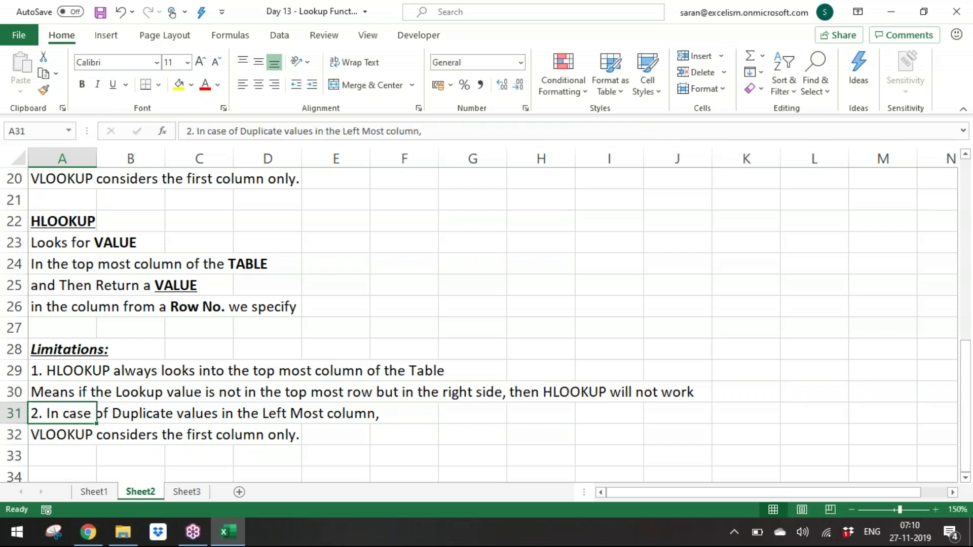
Step: Replace "column" with "row" after "top most" in the first HLOOKUP limitation line, A29
key(Up)
key(Up)
key(F2)
key(ctrl+Left)
key(ctrl+Left)
key(ctrl+Left)
key(ctrl+Left)
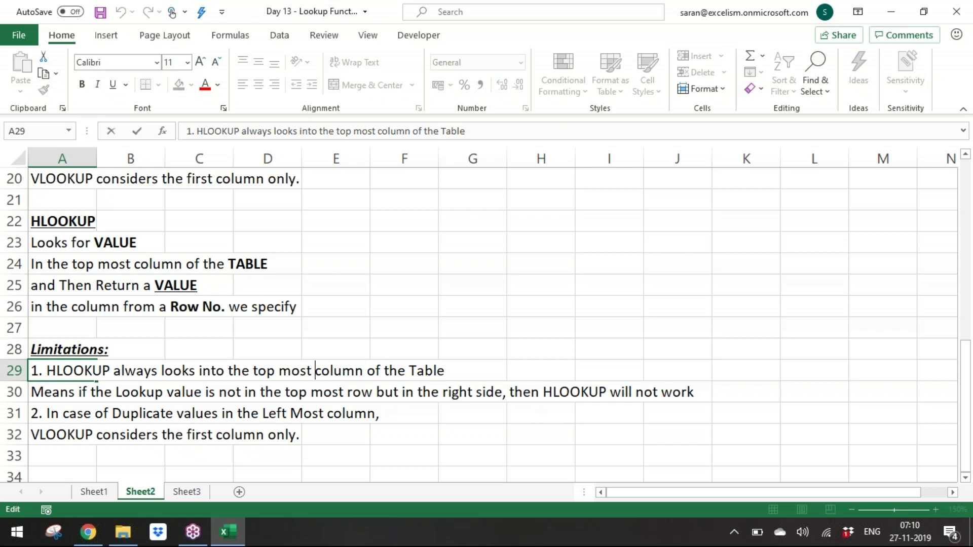
key(shift+Right)
key(shift+Right)
key(shift+Right)
key(shift+Right)
key(shift+Right)
key(shift+Right)
text(row)
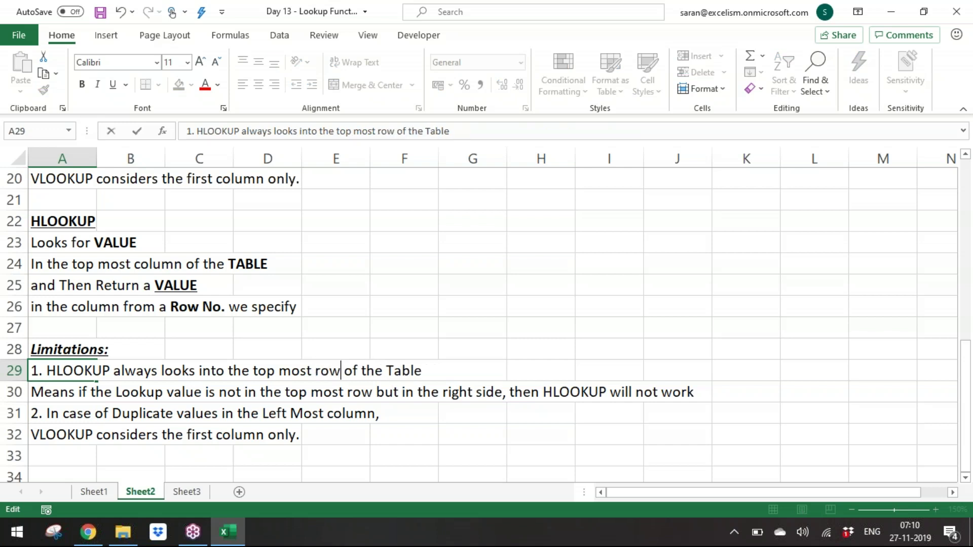
key(Return)
Step: Replace "right side" with "below" in the HLOOKUP explanatory line in A30
key(Return)
key(F2)
key(Home)
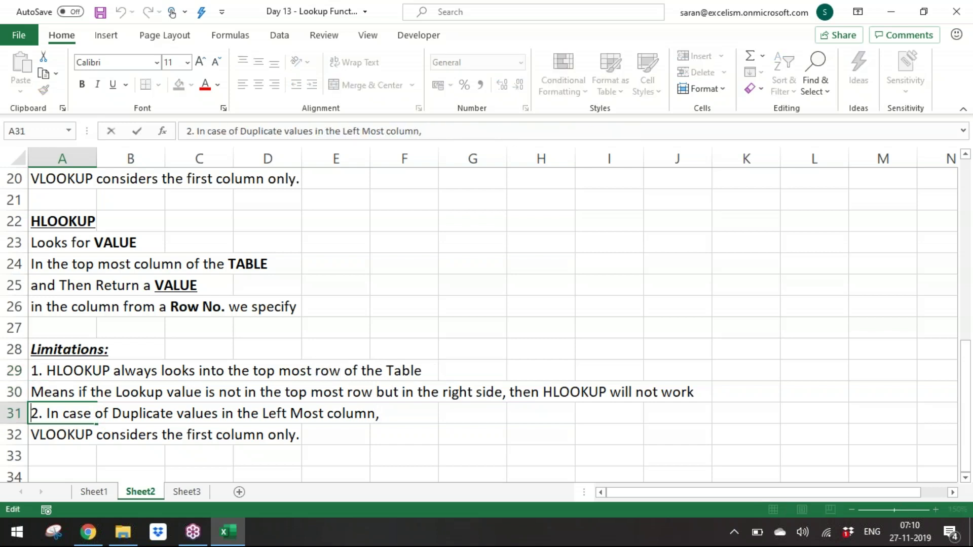
key(Escape)
key(Up)
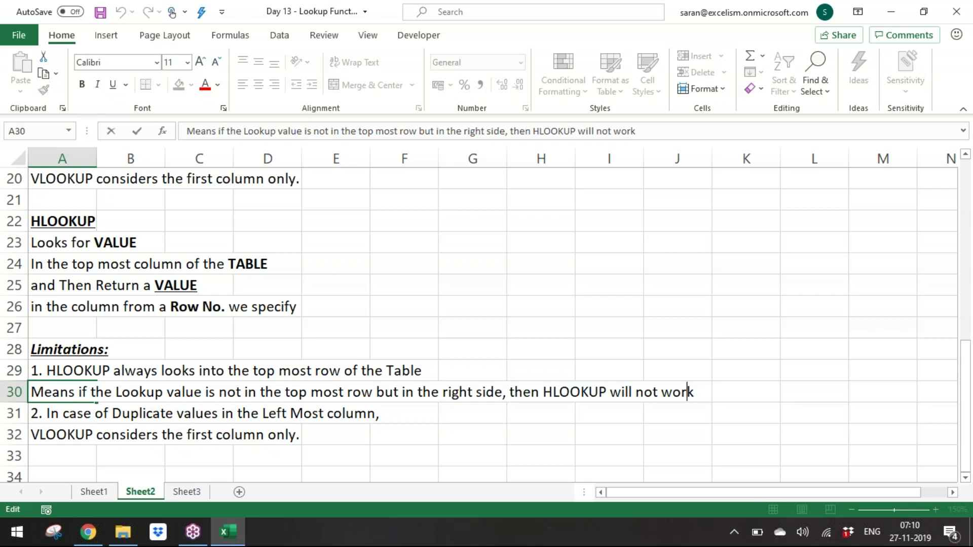
drag(443, 392, 502, 392)
text(below)
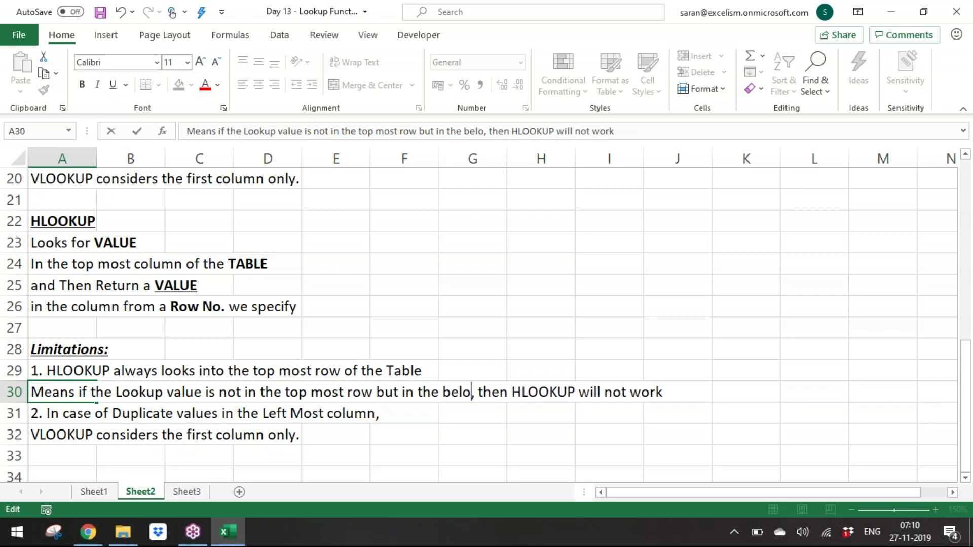
key(Return)
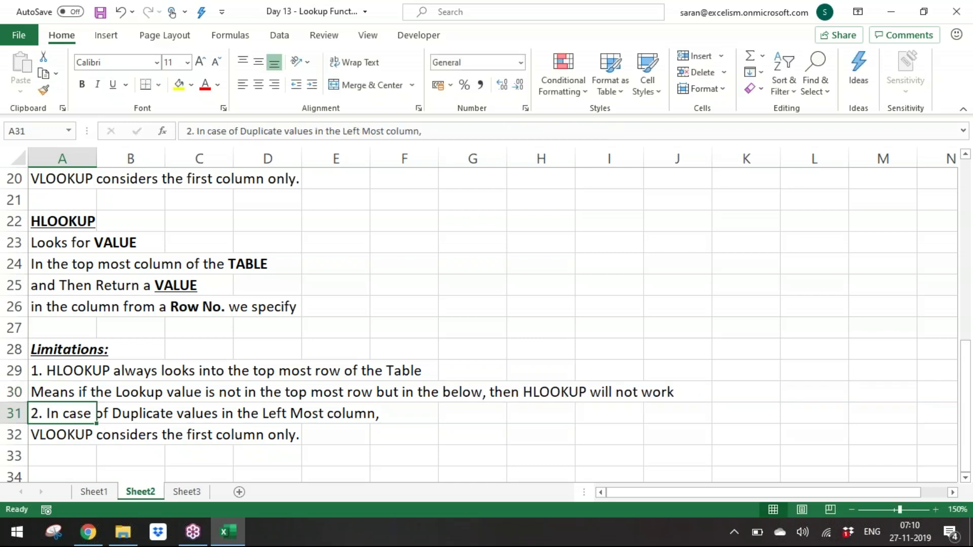
Step: Replace "Left Most column" with "Top Most Row" in the second limitation line, A31
double_click(300, 434)
key(Escape)
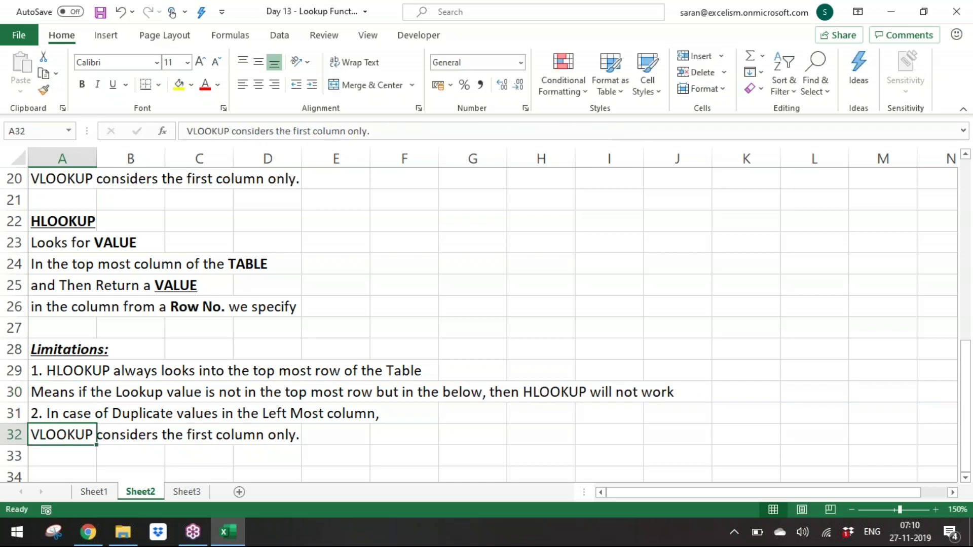
double_click(379, 413)
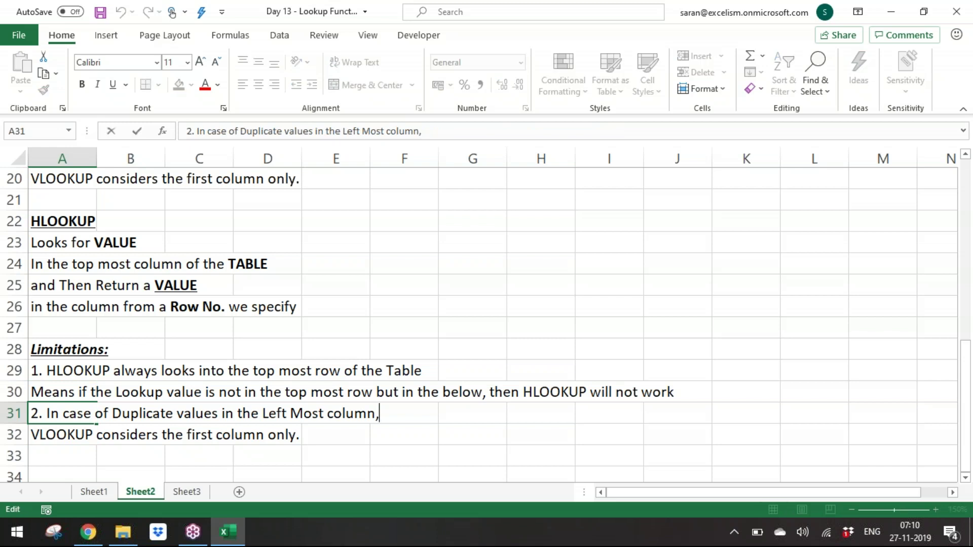
key(ctrl+shift+Right)
key(ctrl+shift+Right)
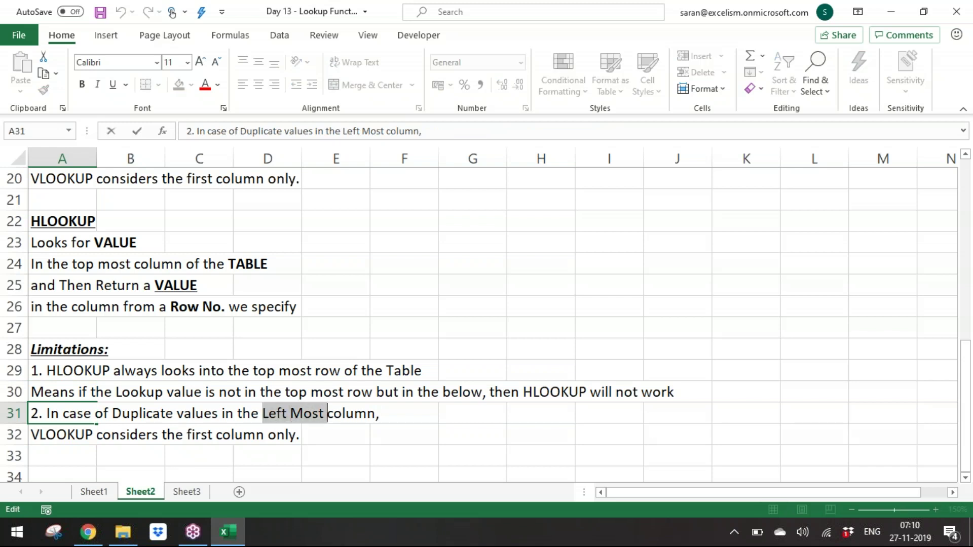
key(ctrl+shift+Right)
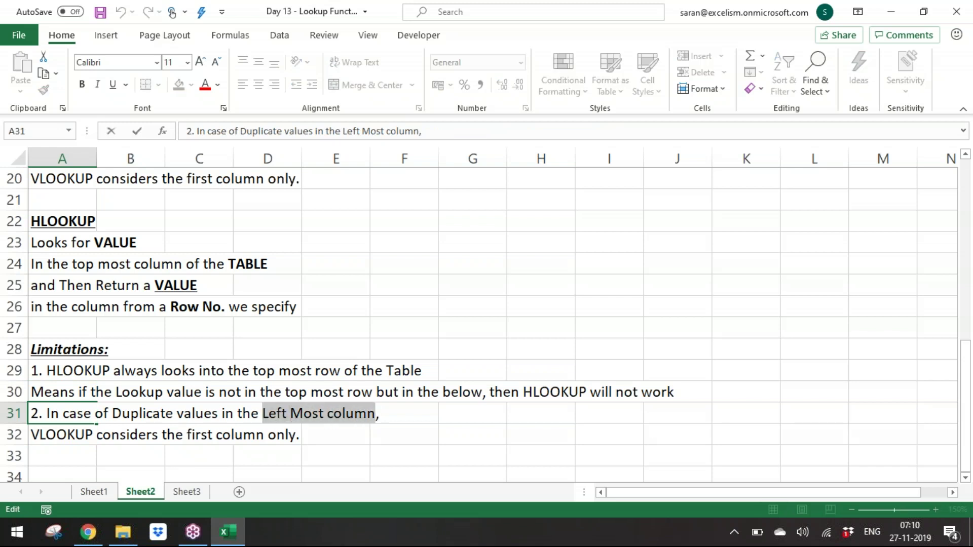
text(Top Most Row)
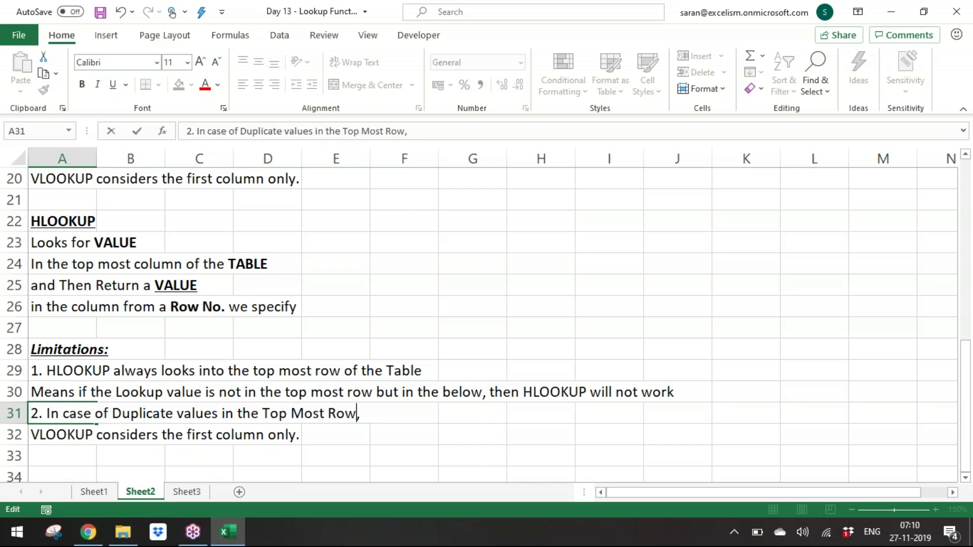
key(Return)
Step: Change VLOOKUP to HLOOKUP at the start of the last limitation line, A32
key(F2)
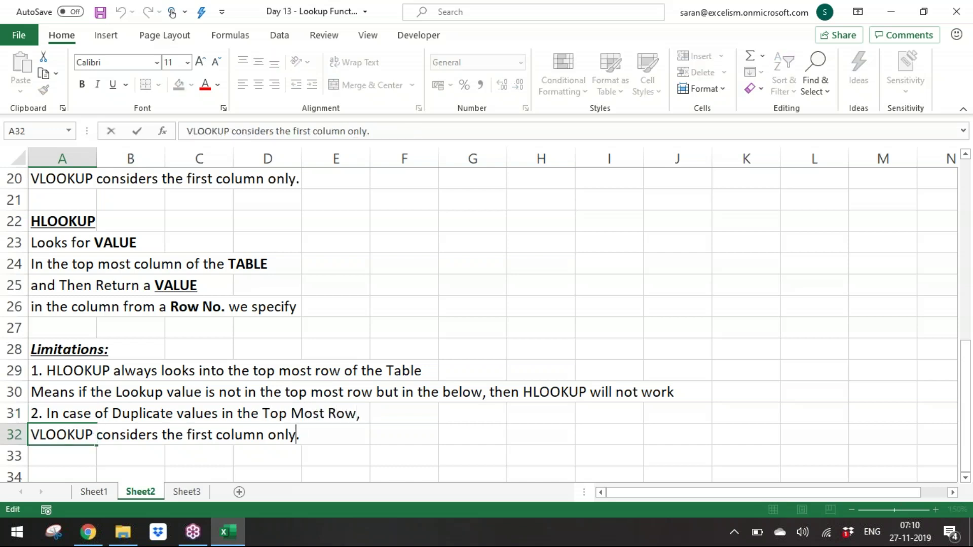
key(Home)
key(ctrl+shift+Right)
key(shift+Left)
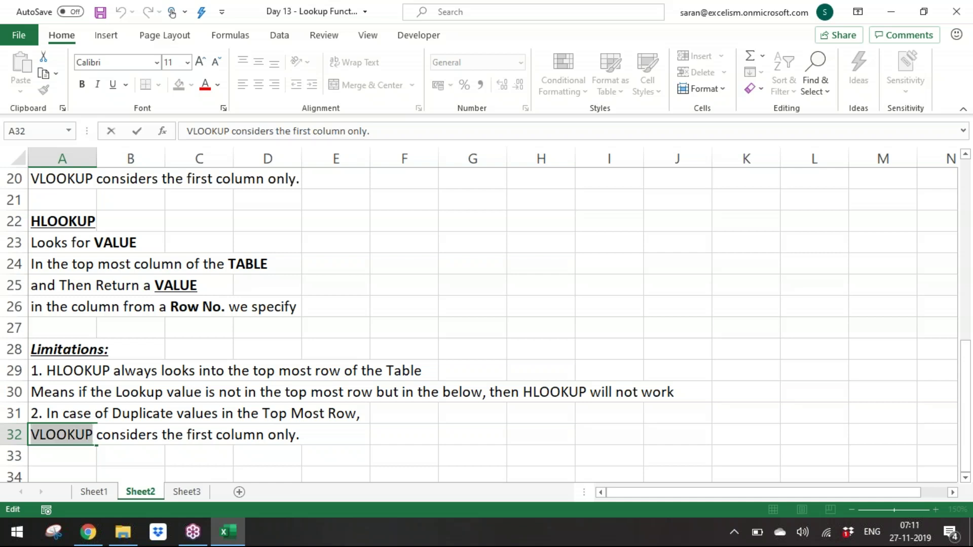
text(HLOOKUP)
key(Return)
Step: Reword the end of A32 so the line reads "HLOOKUP considers the first lookup value only"
key(Up)
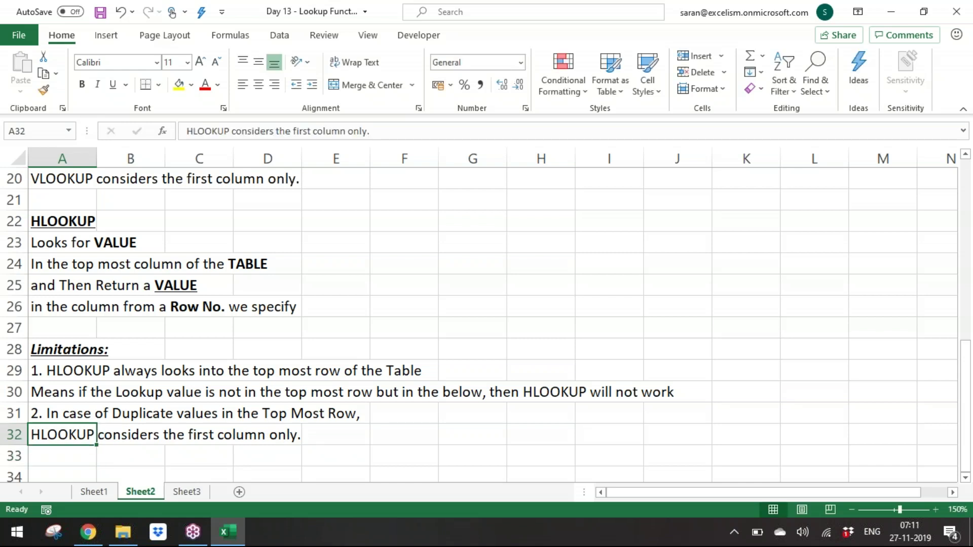
key(F2)
key(ctrl+shift+Left)
key(ctrl+shift+Left)
key(ctrl+shift+Left)
key(ctrl+shift+Left)
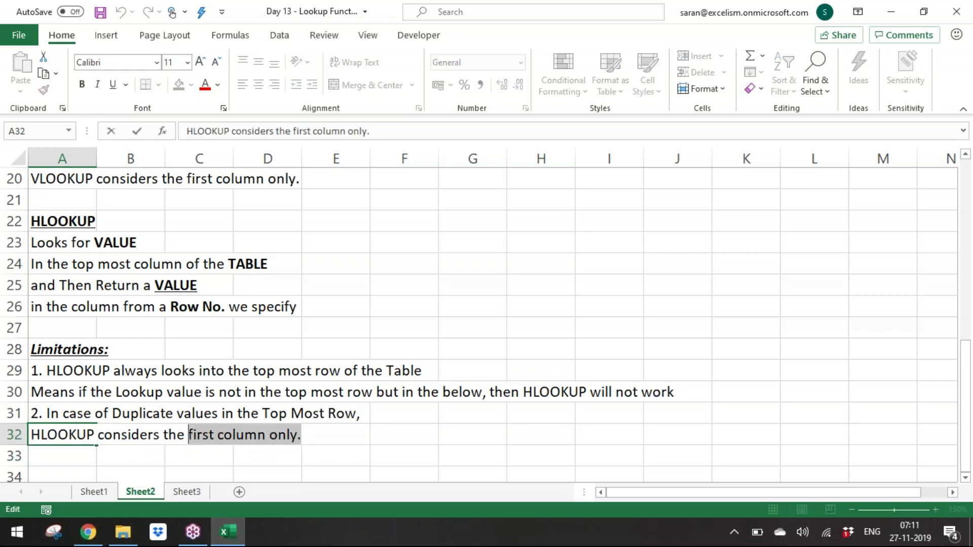
text(first loo)
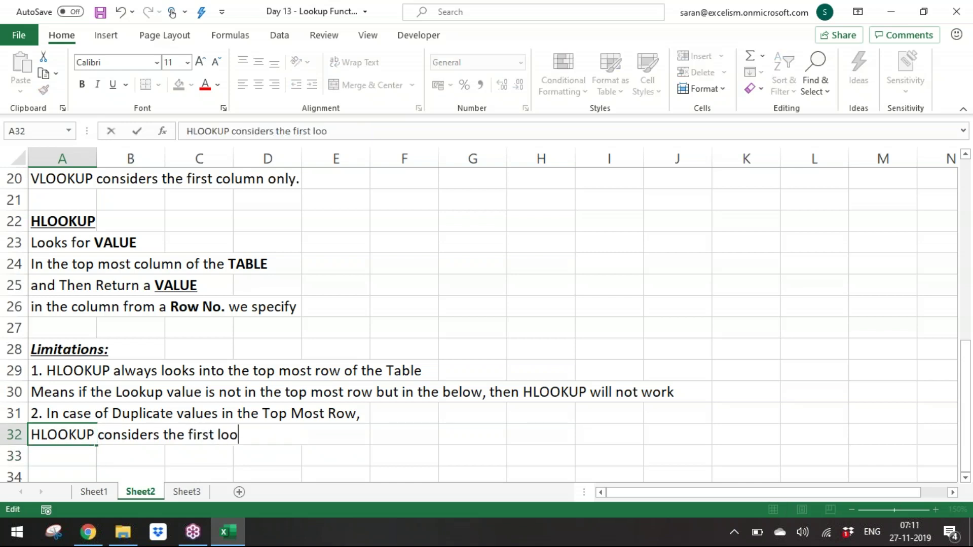
text(kup value.)
key(ctrl+Return)
key(Down)
key(Up)
key(F2)
key(BackSpace)
text(only)
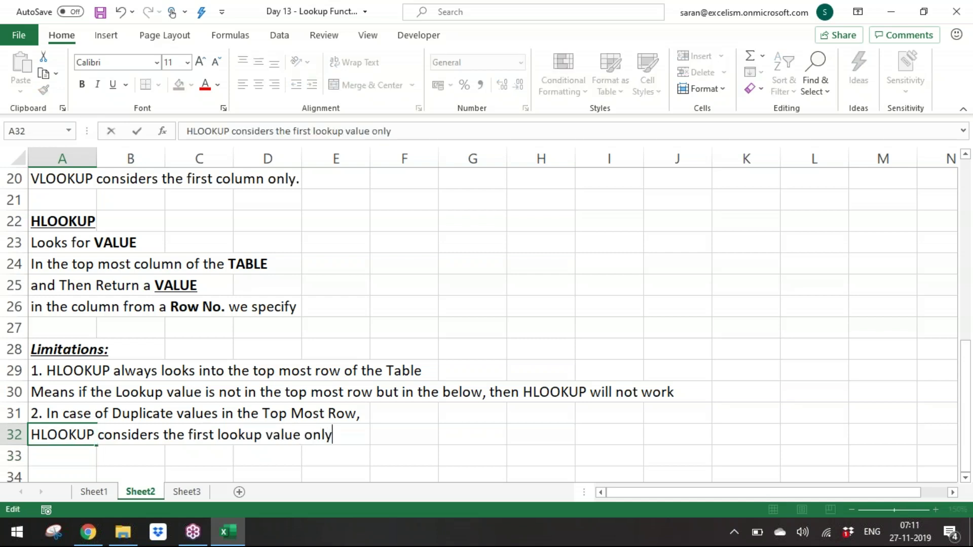
key(Return)
Step: Reword the end of the VLOOKUP limitation in A20 to read "VLOOKUP considers the first lookup value only"
key(Up)
key(Up)
key(Up)
key(Up)
key(Up)
key(Up)
key(Up)
key(Up)
key(Up)
key(Up)
key(Up)
key(Up)
key(Up)
key(F2)
text(2)
key(BackSpace)
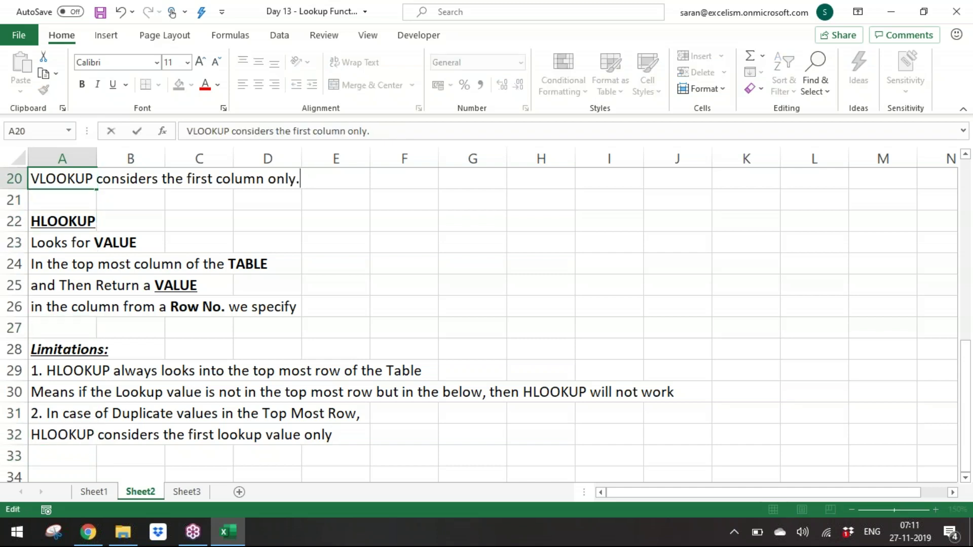
key(BackSpace)
key(BackSpace)
key(BackSpace)
key(BackSpace)
key(BackSpace)
key(BackSpace)
key(BackSpace)
key(BackSpace)
key(BackSpace)
key(BackSpace)
key(BackSpace)
key(BackSpace)
text(lookup co)
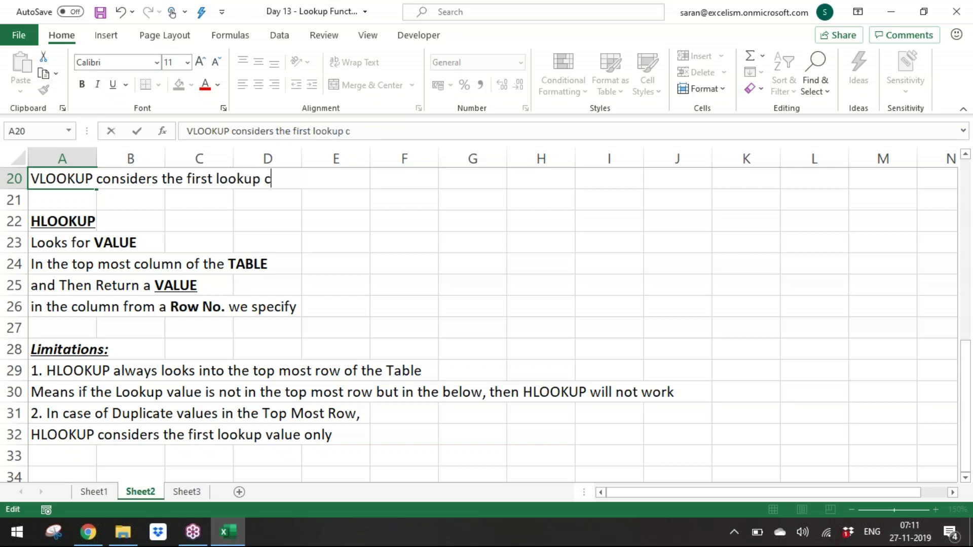
key(BackSpace)
text(values)
key(BackSpace)
text(only)
key(Return)
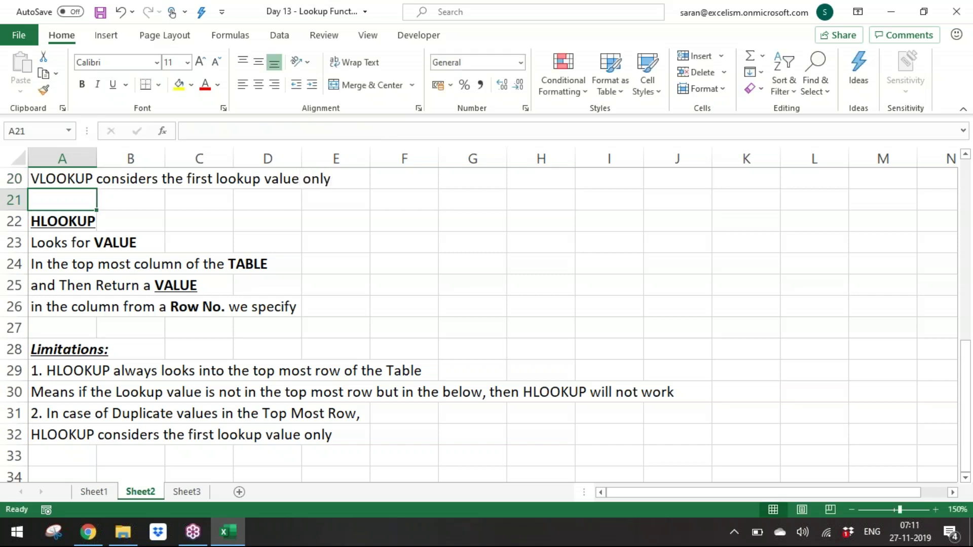
Step: Enter the heading TRANSPOSE in A34, below the HLOOKUP notes
key(ctrl+Down)
key(ctrl+Down)
key(ctrl+Down)
key(ctrl+Down)
key(ctrl+Down)
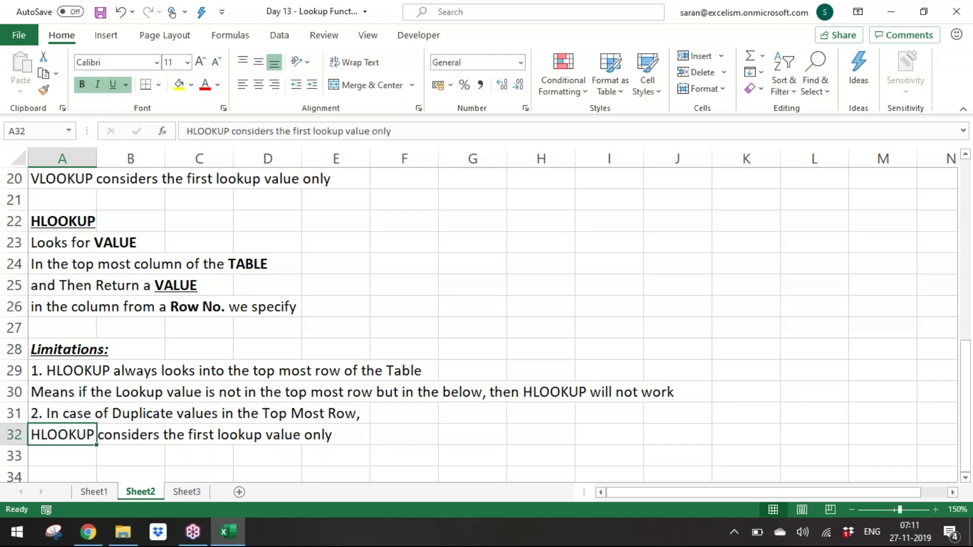
key(ctrl+Up)
key(Down)
key(Down)
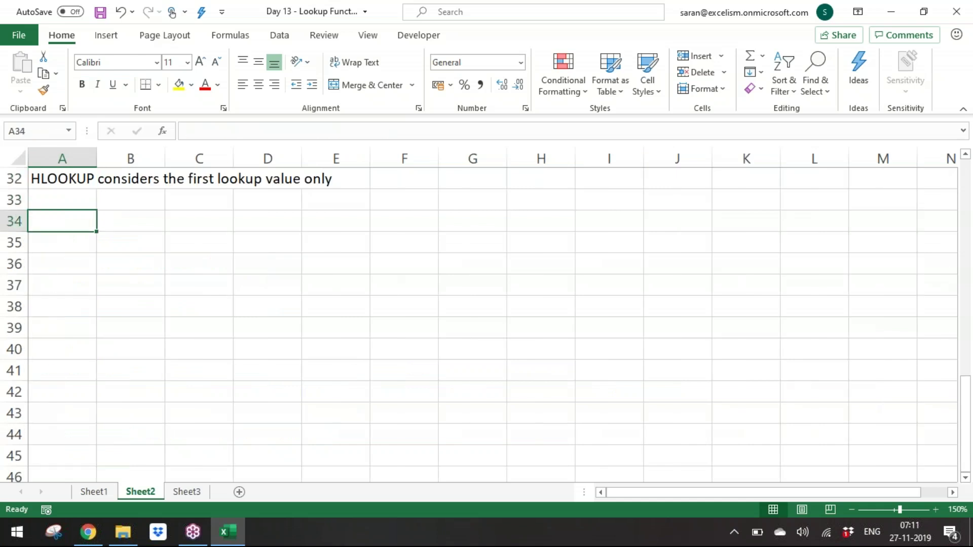
text(TRANSPOSE)
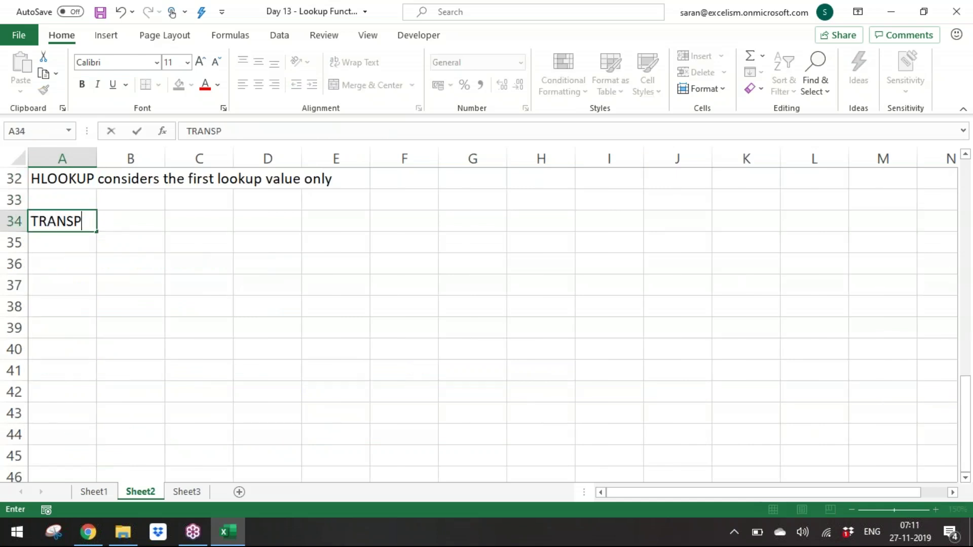
key(Return)
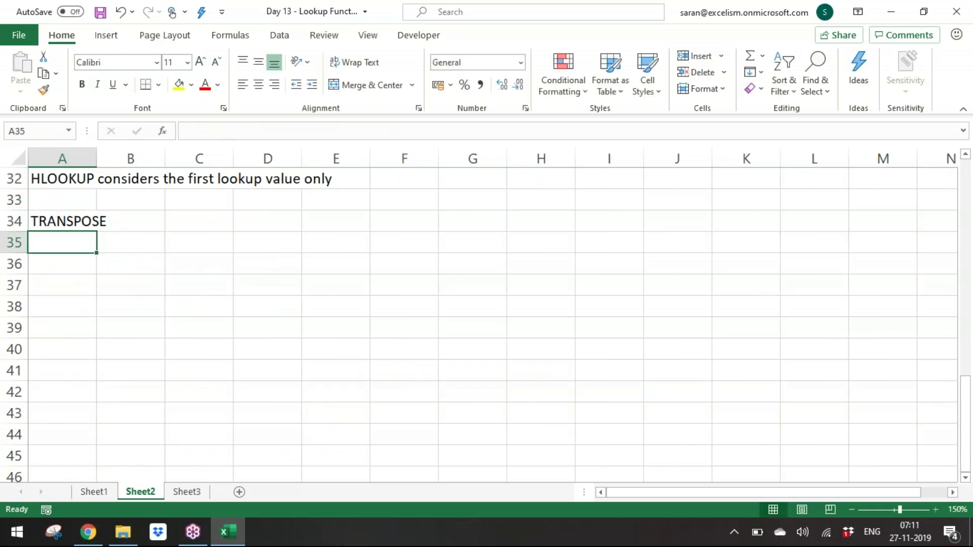
Step: Make the TRANSPOSE heading in A34 bold and underlined
key(ctrl+b)
key(ctrl+u)
key(Up)
key(ctrl+b)
key(ctrl+u)
key(BackSpace)
key(Escape)
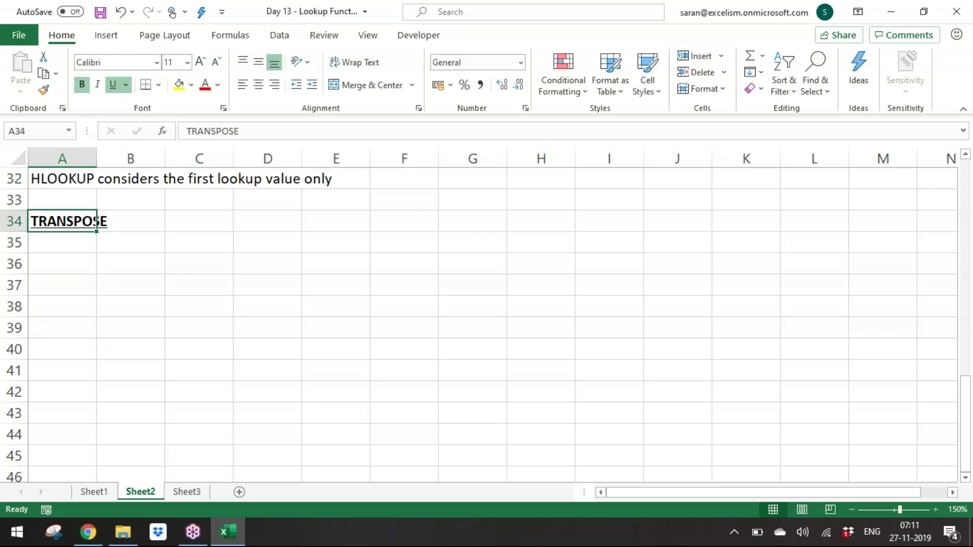
Step: Delete the empty row 35 directly below the TRANSPOSE heading
key(Down)
key(shift+space)
key(ctrl+minus)
Step: Enter "Transpose converts the Vertical data to horizontal and Horizontal to Vertical" in A35
text(Trasn)
key(BackSpace)
key(BackSpace)
text(nspose conve)
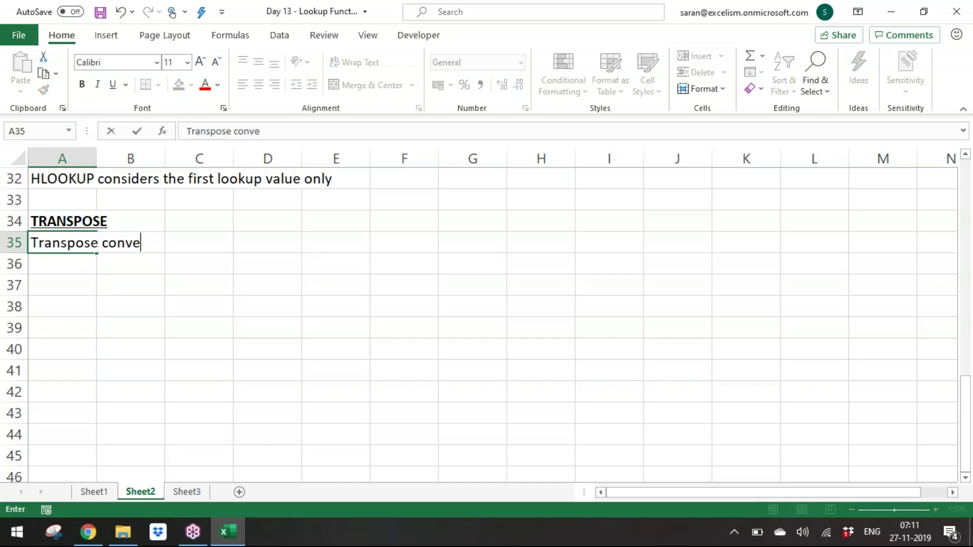
text(rts the VErtica )
text( data to ho)
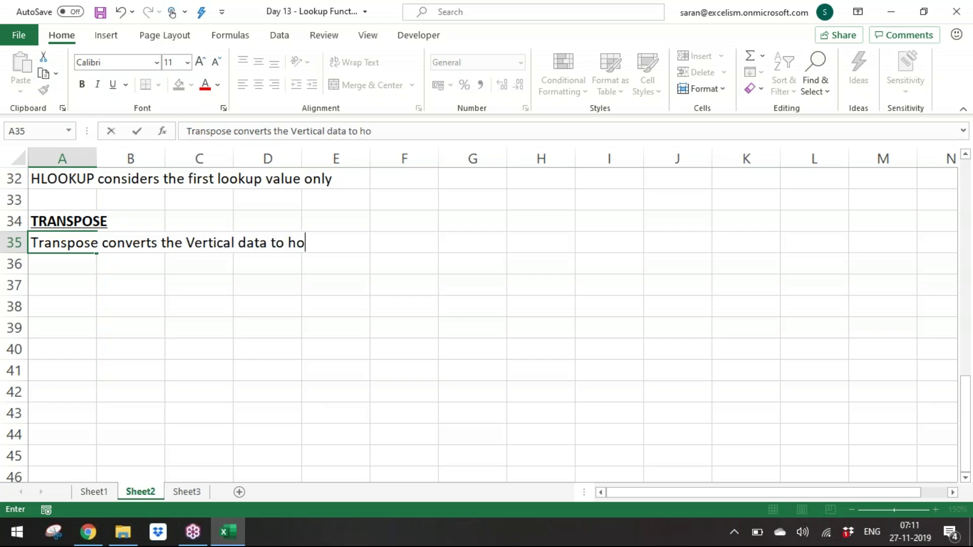
text(rix)
text(zontal and)
text( Hort)
key(BackSpace)
text(i)
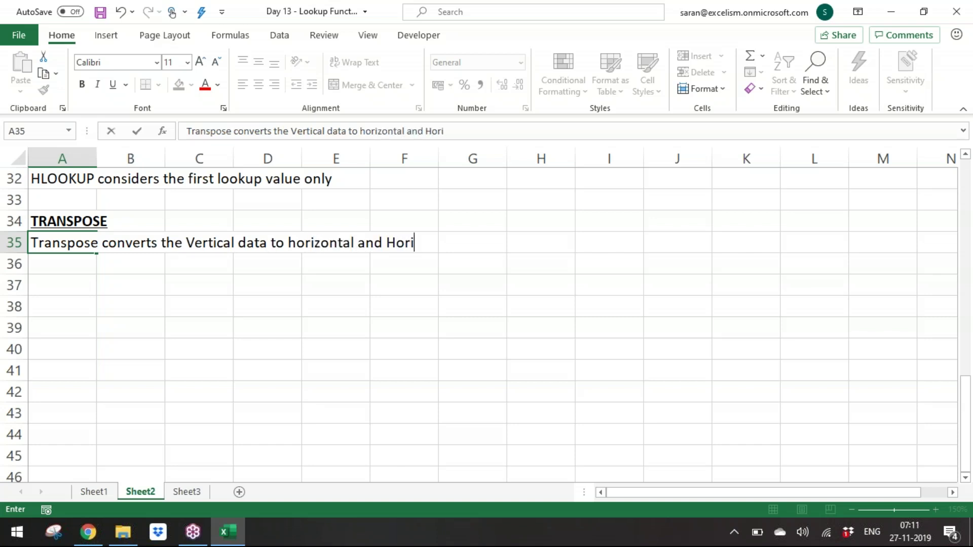
text(zontal to Vertical)
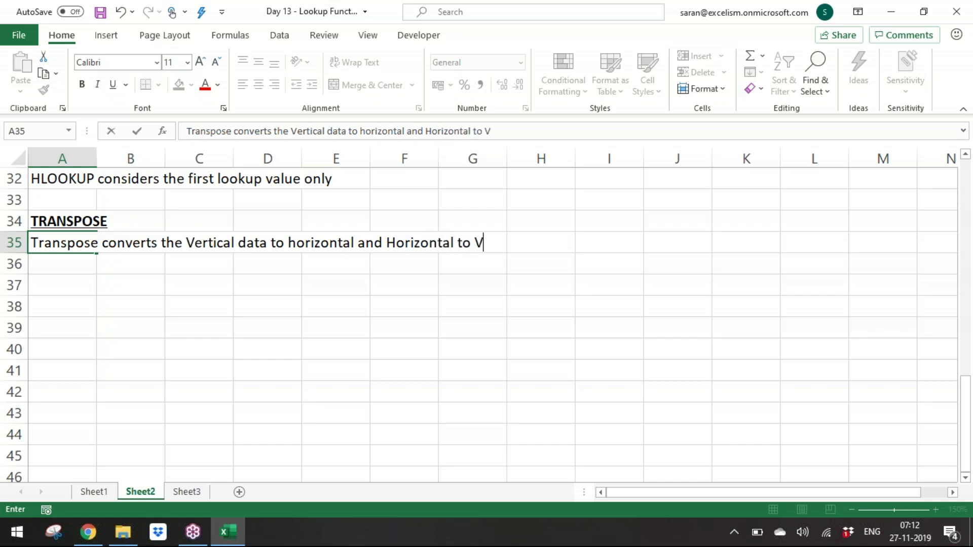
key(Return)
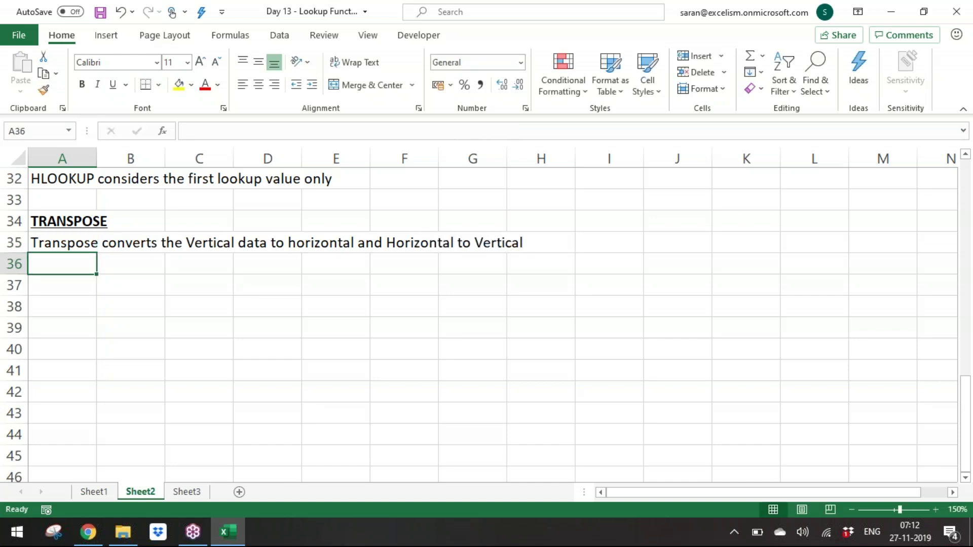
Step: Change the first word of the note in A35 to uppercase TRANSPOSE
key(Up)
key(F2)
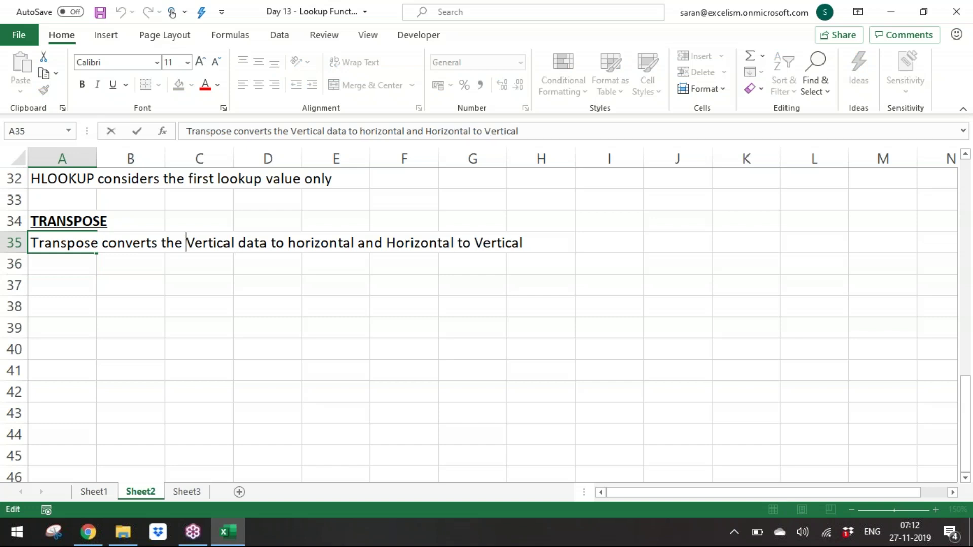
key(Home)
key(ctrl+shift+Right)
key(shift+Left)
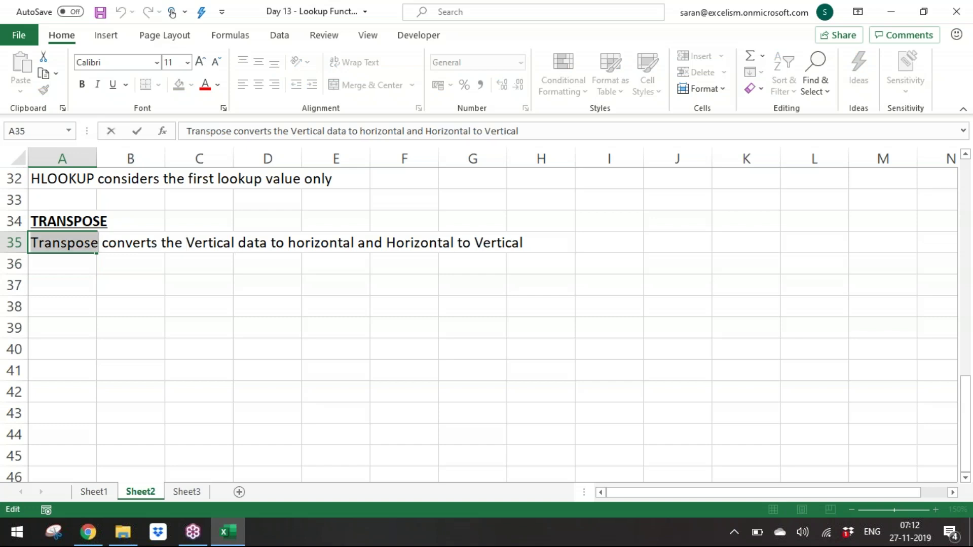
text(TRANSPOE)
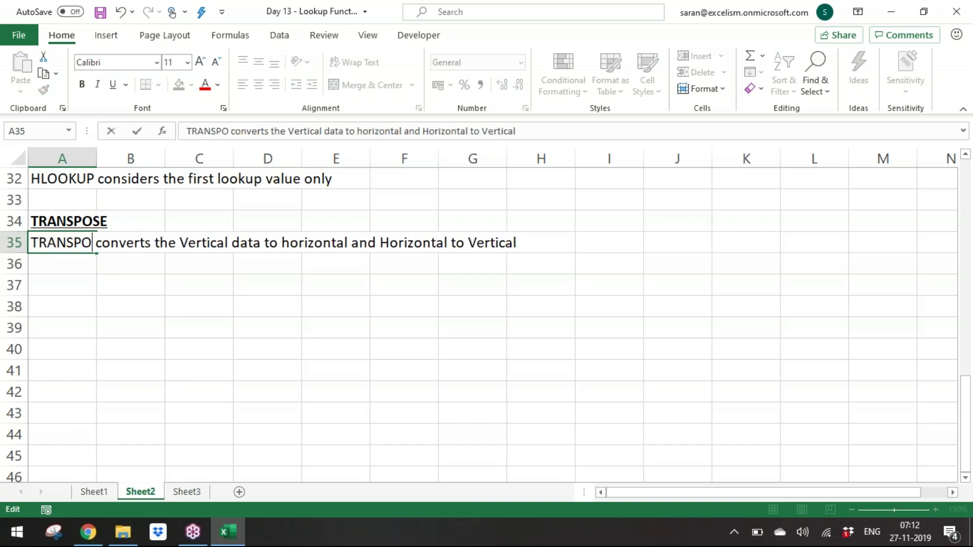
key(BackSpace)
text(SE)
key(Return)
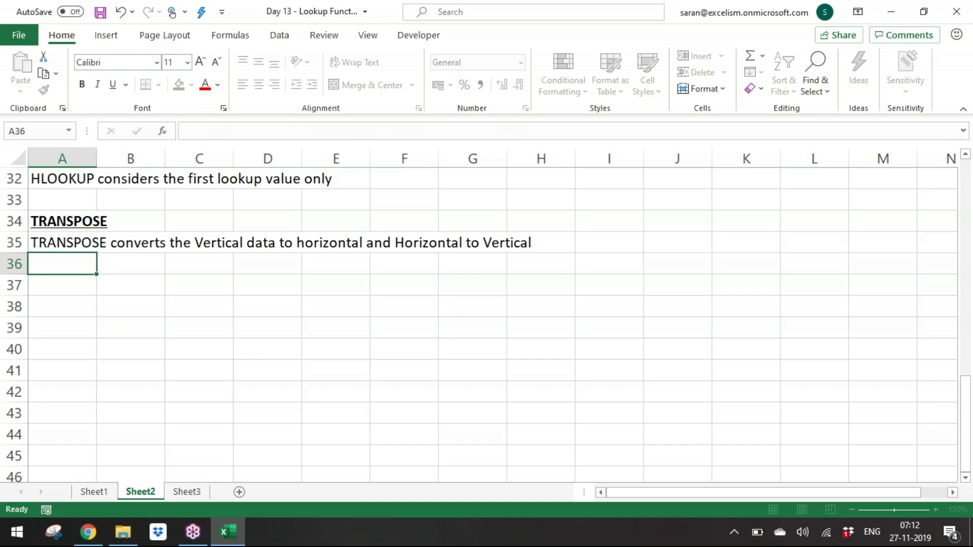
Step: Enter "TRANSPOSE feature and TRANSPOSE function" in A36
text(TRa)
key(BackSpace)
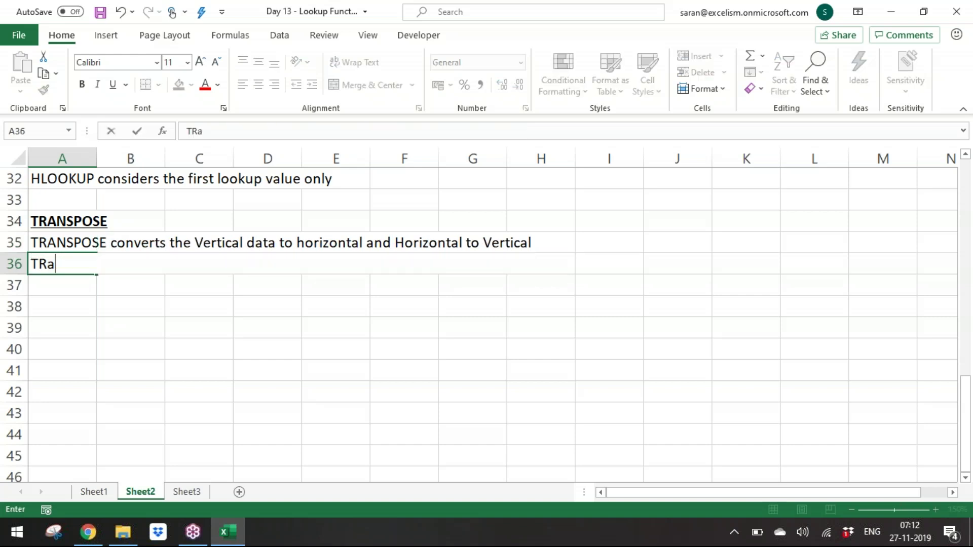
key(BackSpace)
key(Caps_Lock)
text(a)
key(BackSpace)
key(BackSpace)
key(Caps_Lock)
text(ANSP)
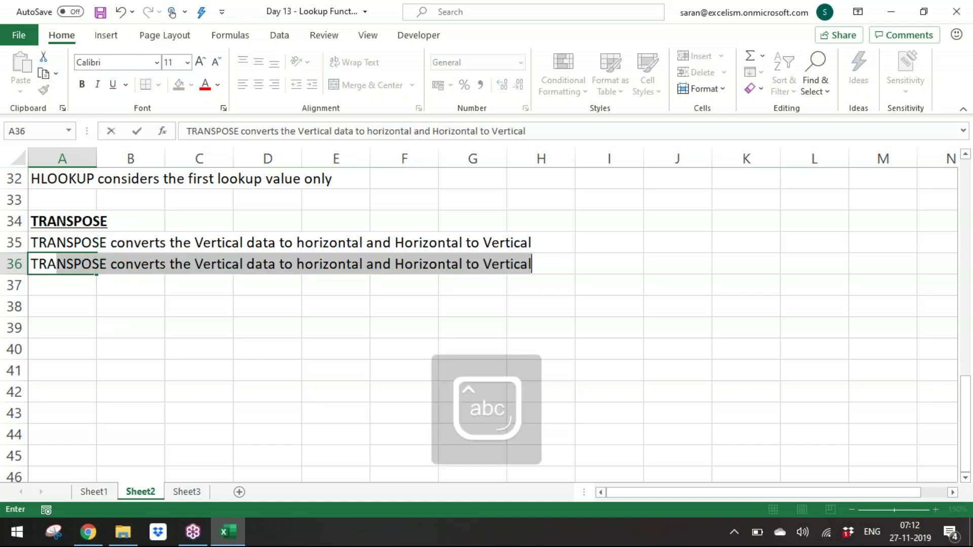
text(OSE)
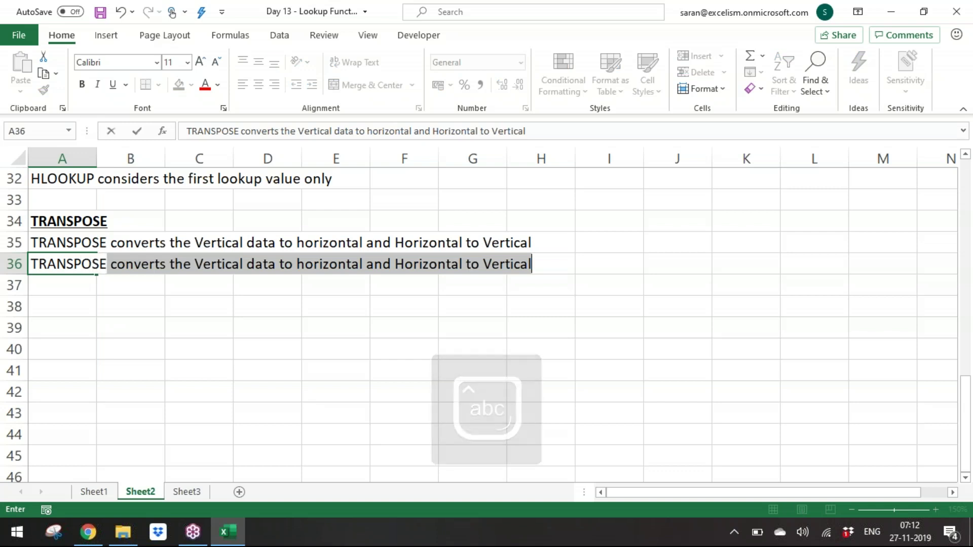
text( feature )
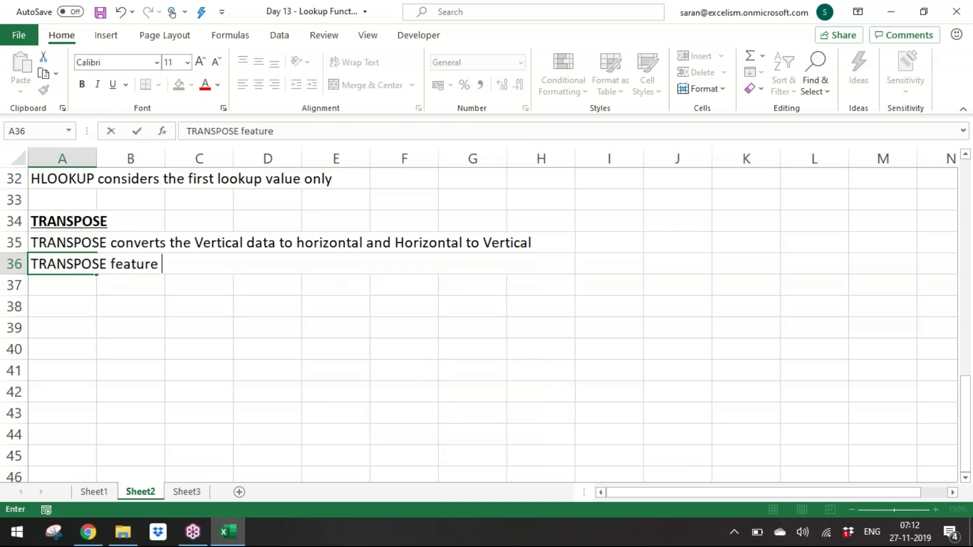
text(and TRANS)
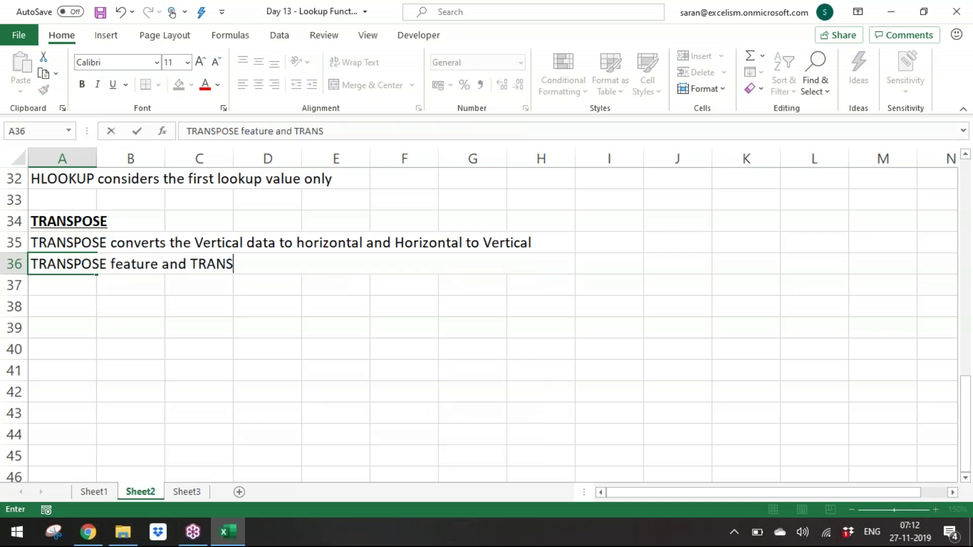
text(POSE function)
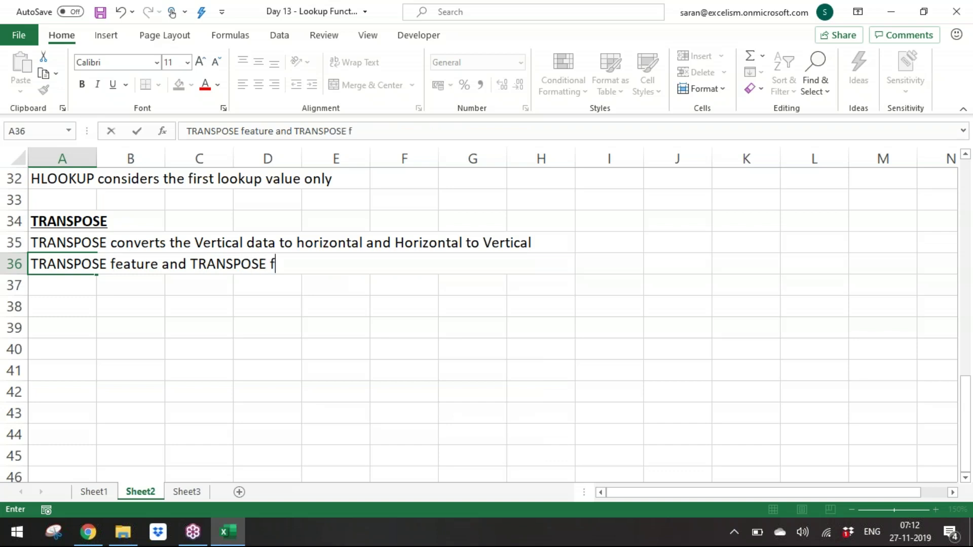
key(Return)
Step: Enter "Transpose feature in paste special" in A38, leaving row 37 blank
key(Return)
text(T)
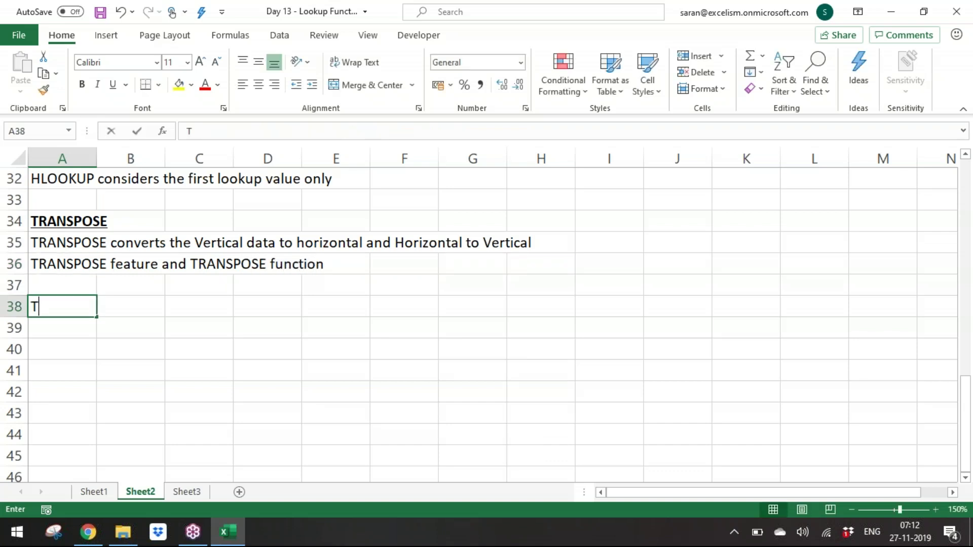
text(ranspose )
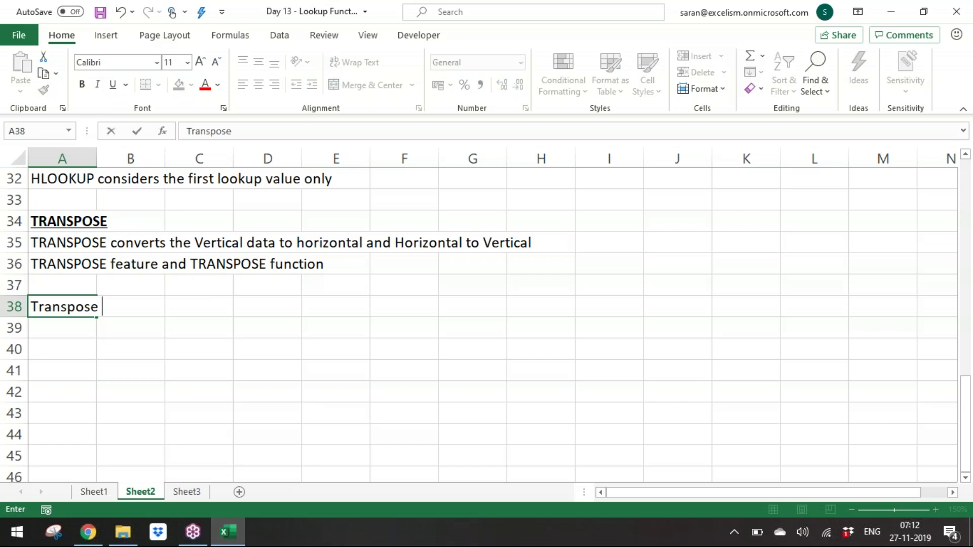
text(feature in p)
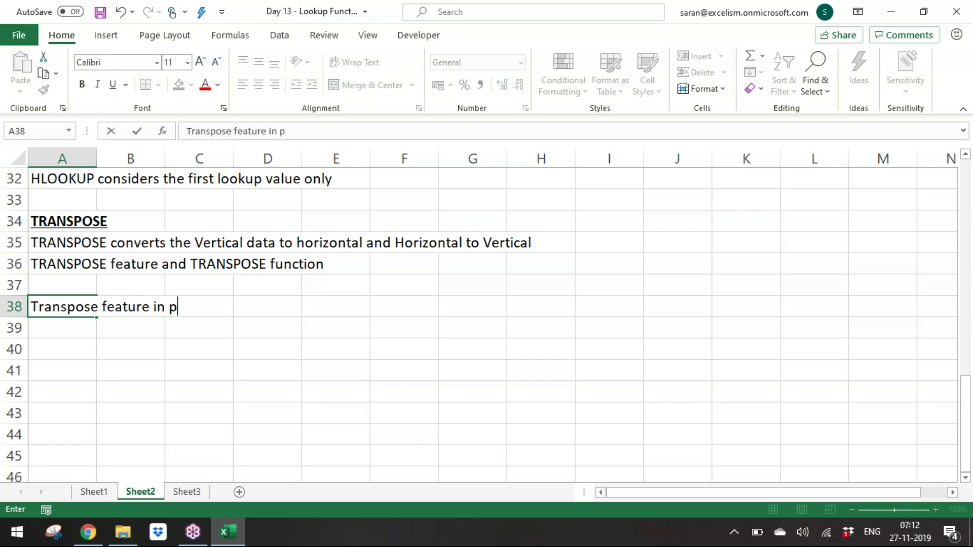
text(aste specia)
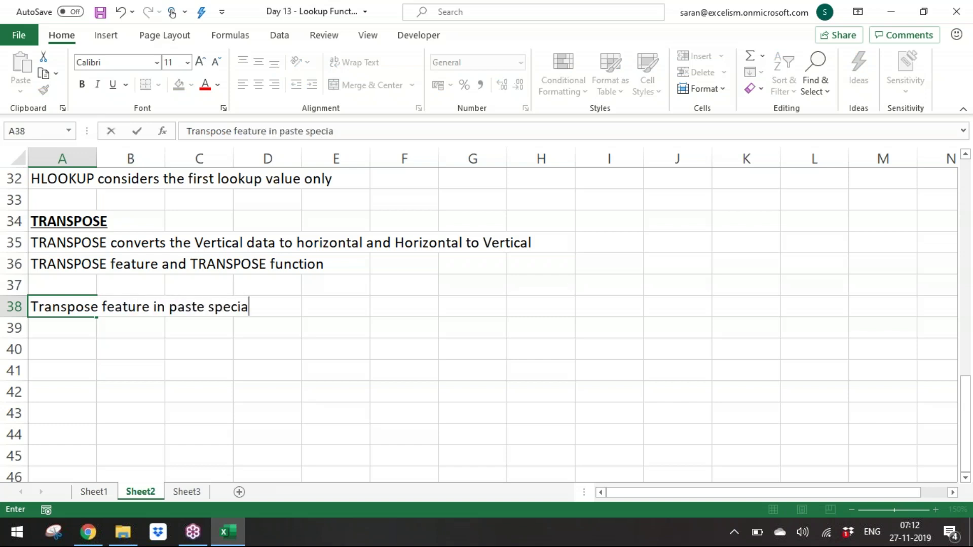
key(Return)
key(Up)
key(F2)
text(l)
key(Return)
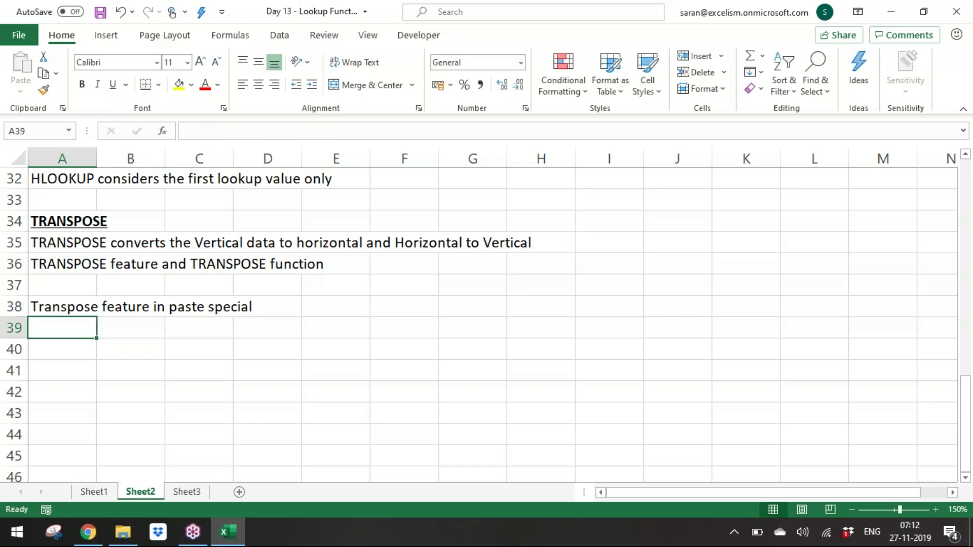
Step: Append " - which is not dynamic" to the paste special note in A38
key(Up)
key(Up)
key(Down)
key(F2)
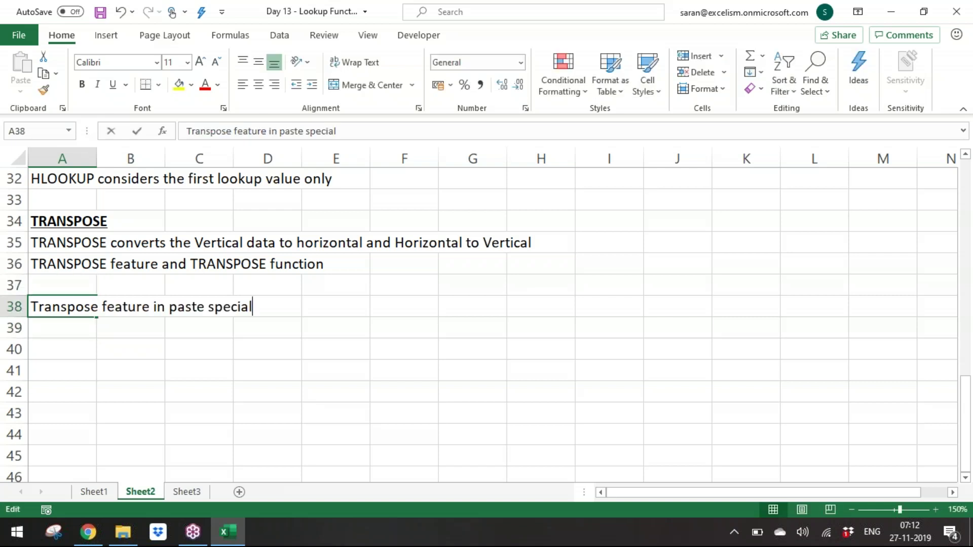
text(- which is )
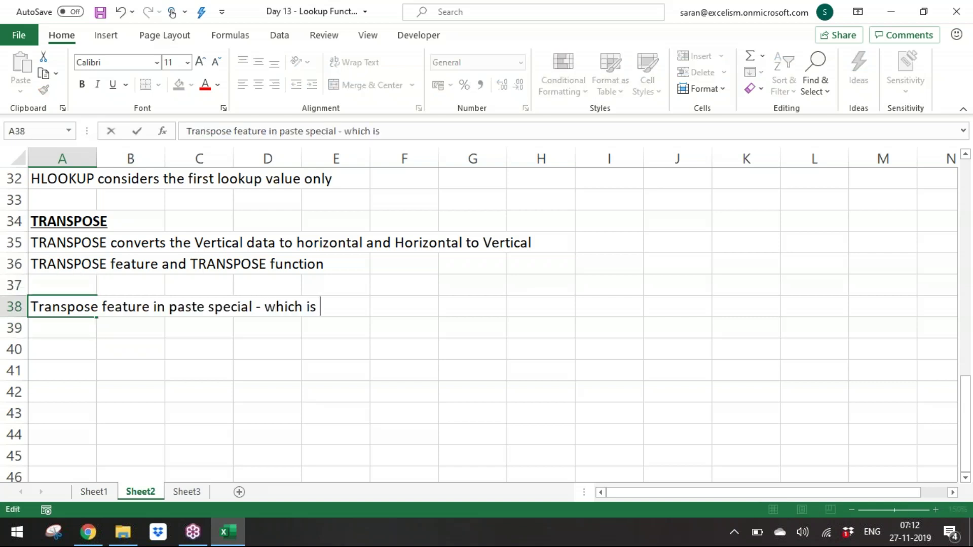
text(not dynamic)
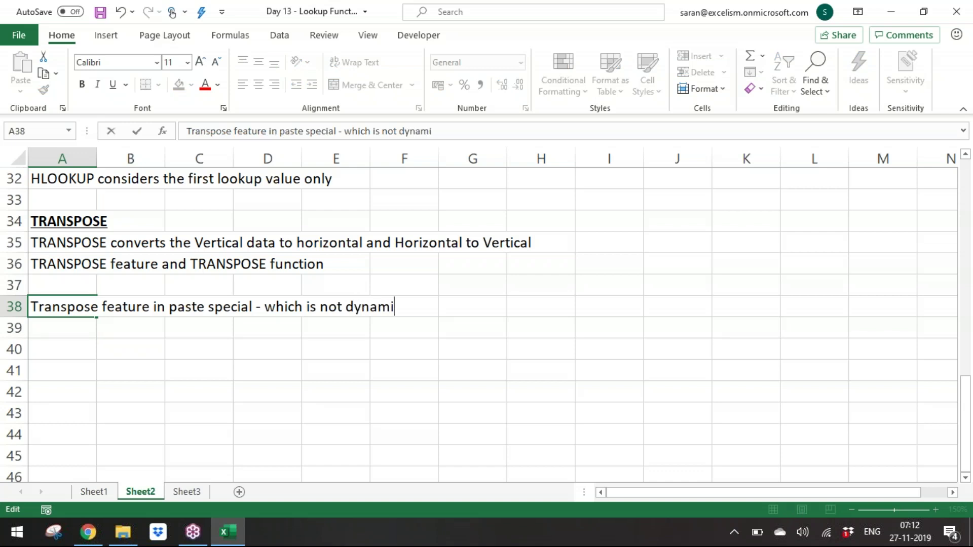
key(Return)
Step: Enter "Transpose function is dynamic" in A39
text(Tras)
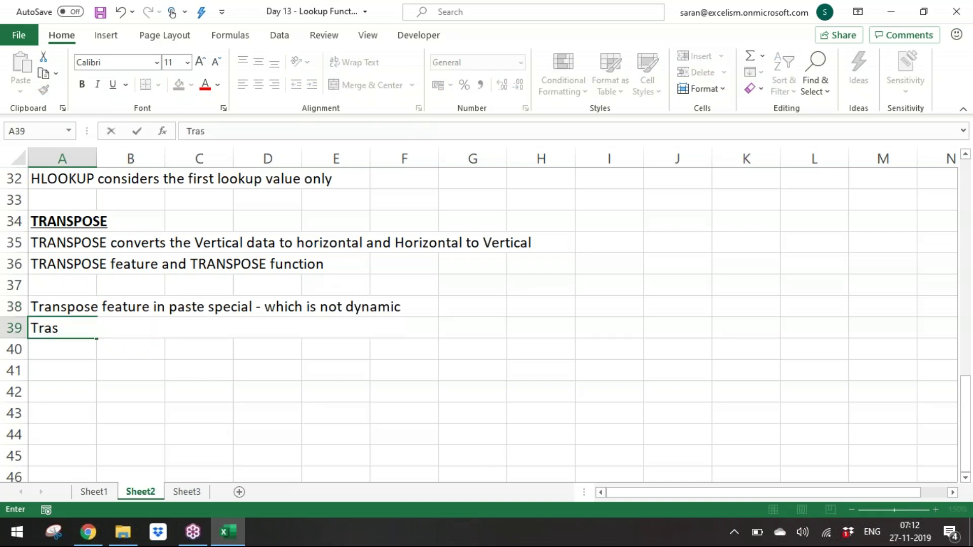
key(BackSpace)
text(nspose fu)
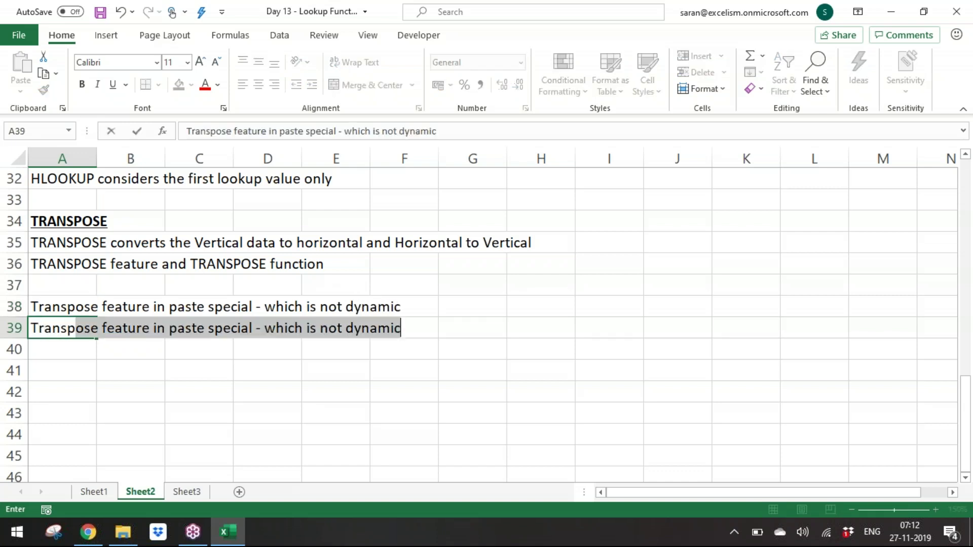
text(nctu)
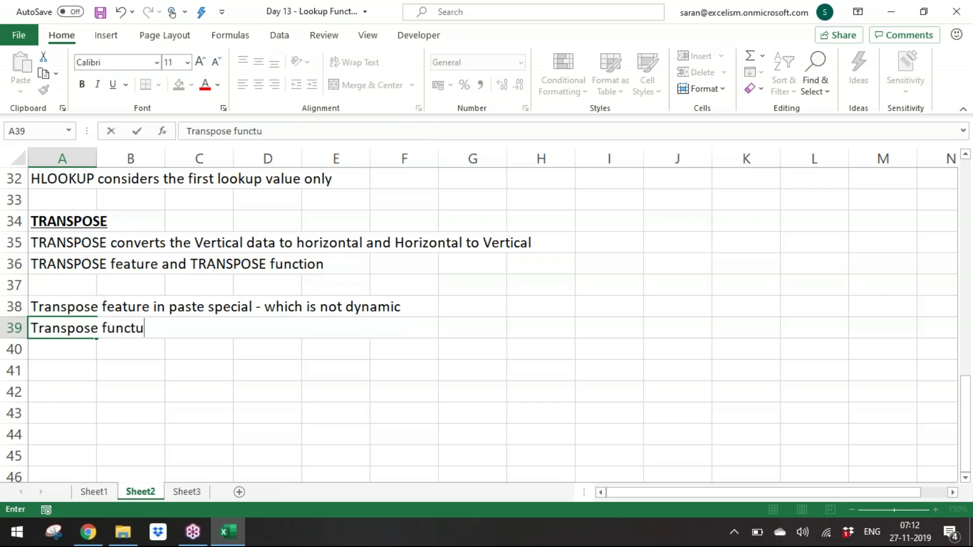
text(on is dynamic.)
key(BackSpace)
key(BackSpace)
text(c.)
key(BackSpace)
key(Return)
Step: Enter "If user using less than office 365 version, then Transpose function must be executed as an Array function" in A41
key(Return)
text(If )
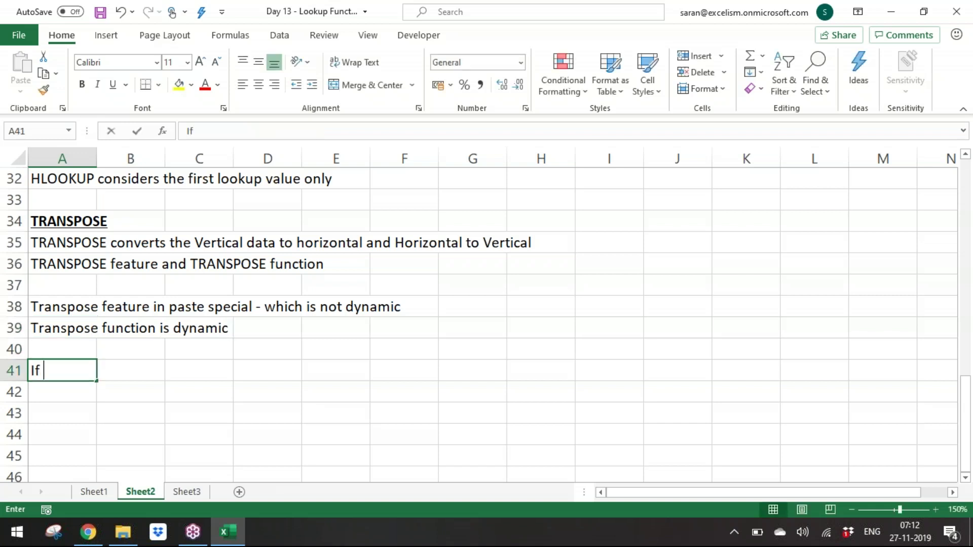
text(user usin)
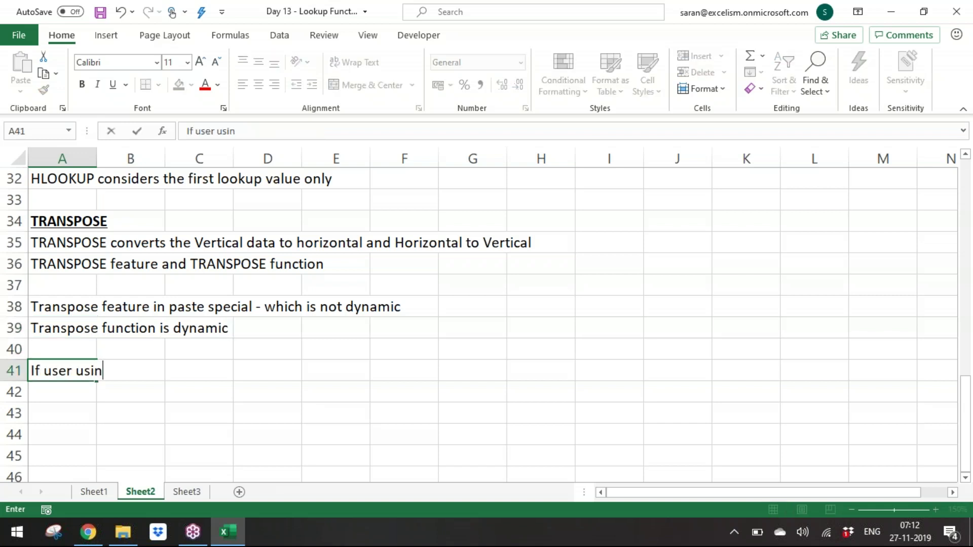
text(g less tha)
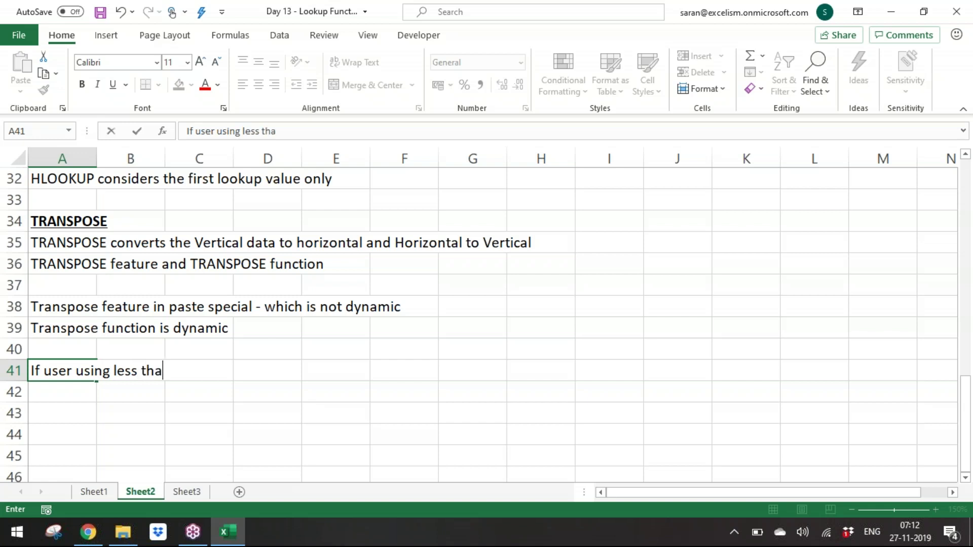
text(n office 3)
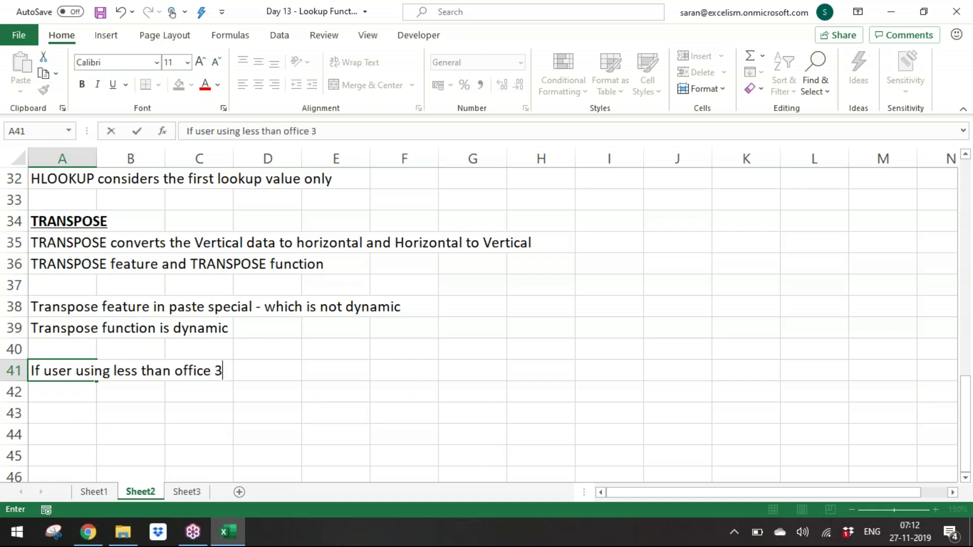
text(65 vertu)
key(BackSpace)
key(BackSpace)
text(sion, then )
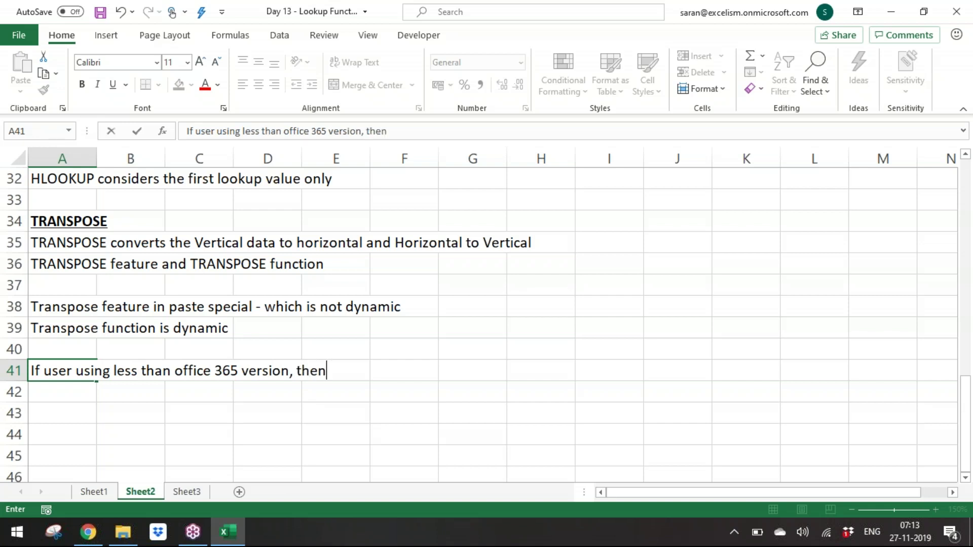
text(Transpose function must b)
key(BackSpace)
text(be executed as)
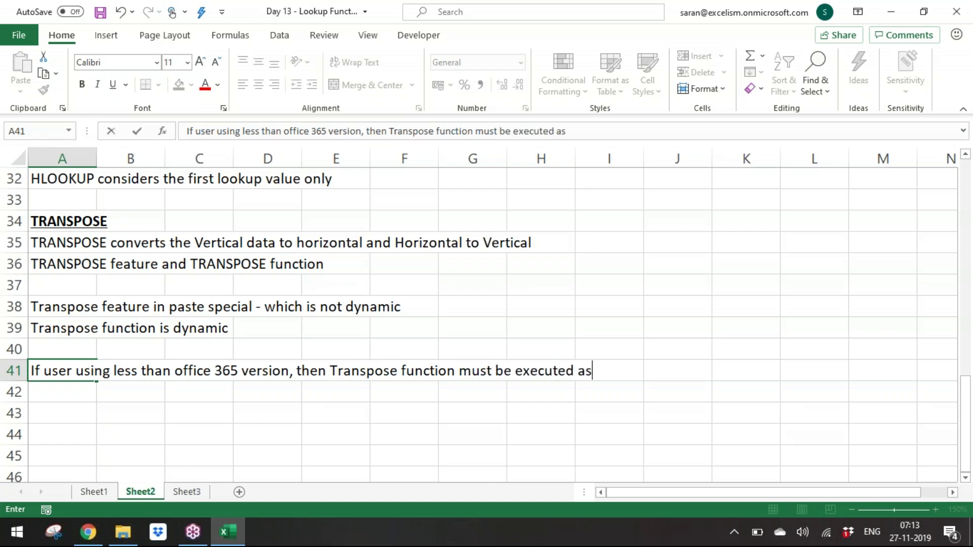
text( an Array)
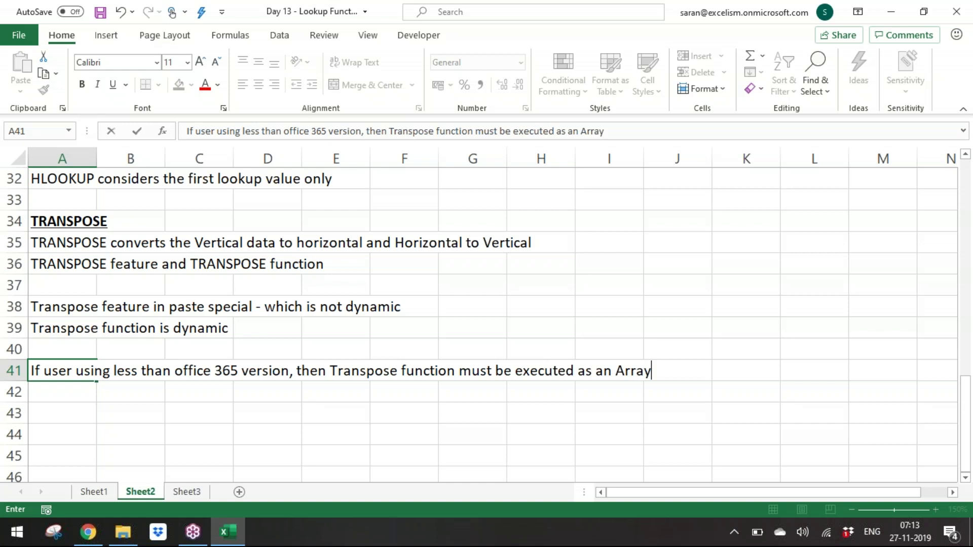
text( function)
key(Return)
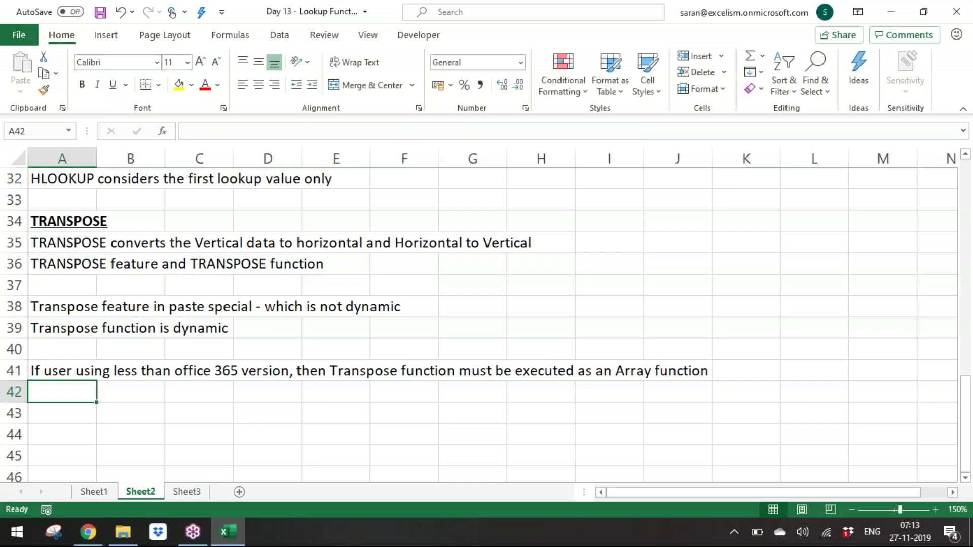
Step: Enter the sample values 10, 20 and 30 in A43:A45, below the Array function note
key(ctrl+Down)
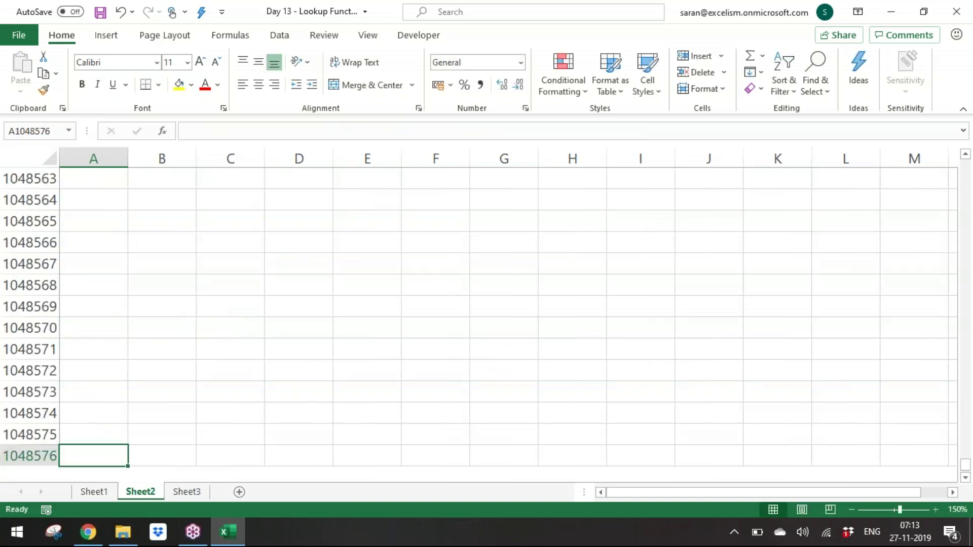
key(ctrl+Up)
key(Down)
key(Down)
text(=)
key(Escape)
text(10)
key(Return)
text(0)
key(BackSpace)
text(10)
key(Return)
text(20)
key(Escape)
key(Up)
text(20)
key(Return)
text(30)
key(Return)
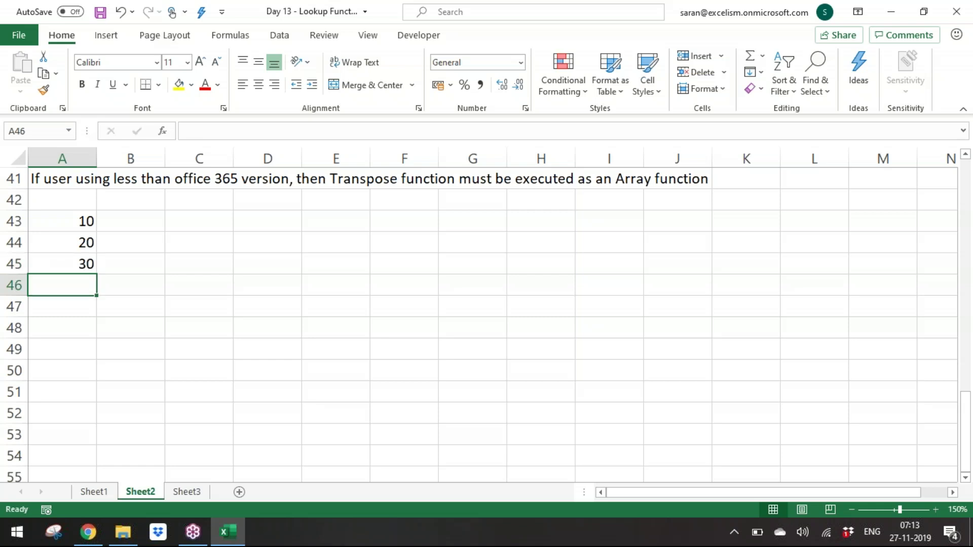
Step: Enter =A43:A45 as plain text in C43, beside the sample values
key(Up)
key(Up)
key(Up)
key(Right)
key(Right)
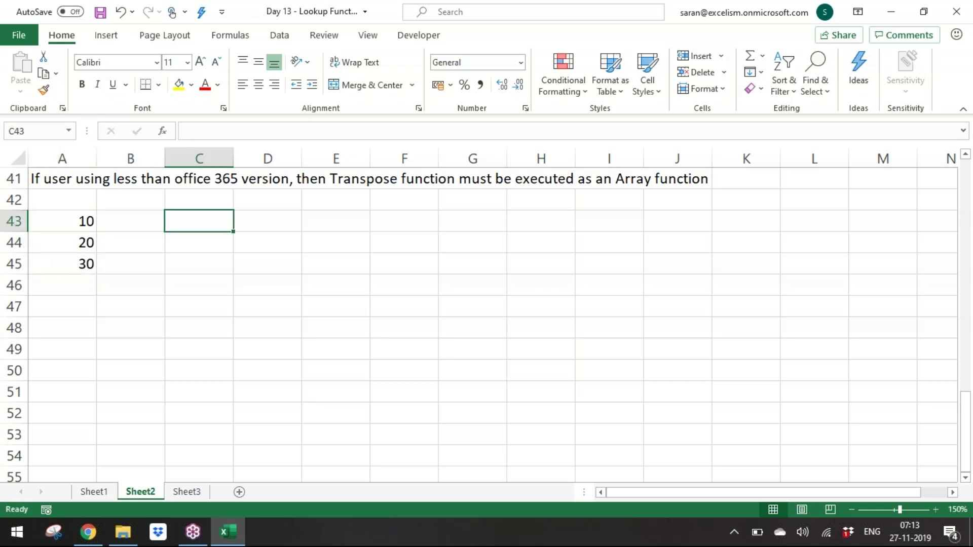
text(=)
key(BackSpace)
text('A)
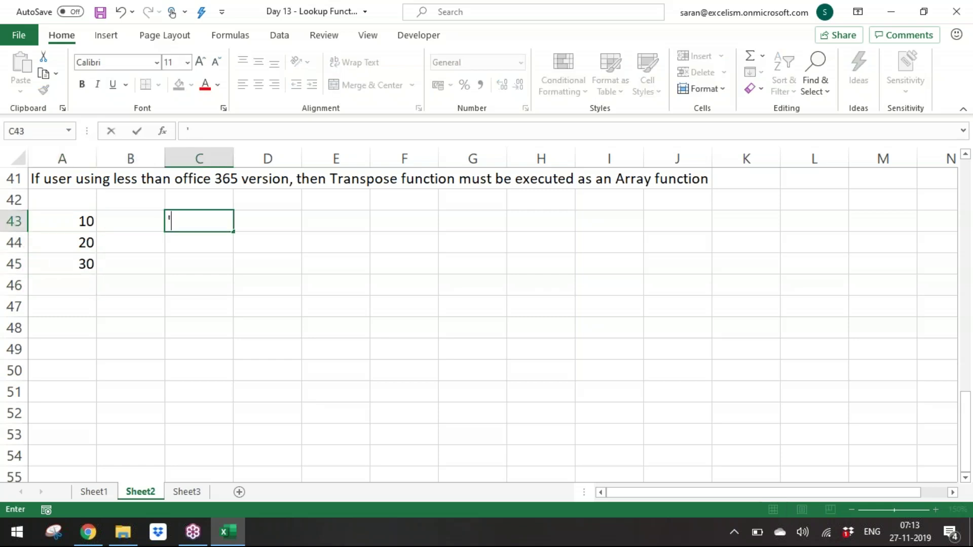
key(End)
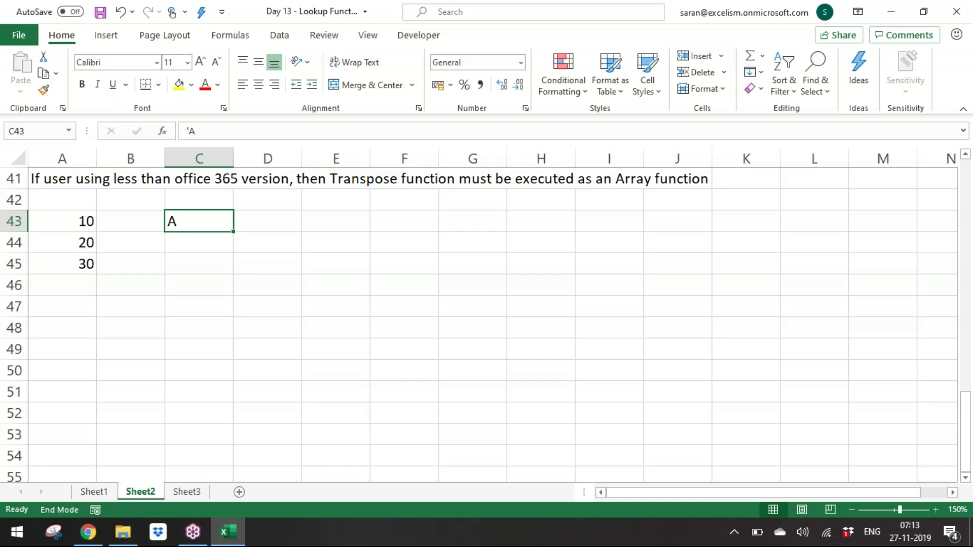
text(=)
key(BackSpace)
text('=A4)
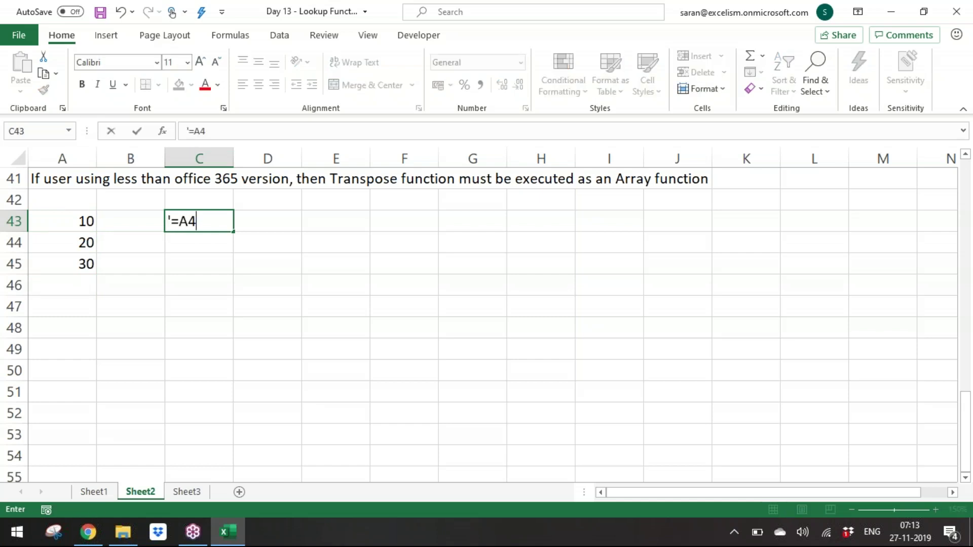
text(3:A45)
key(Tab)
Step: Enter the array ={10;20;30} as plain text in D43, beside the range reference
key(Left)
key(Right)
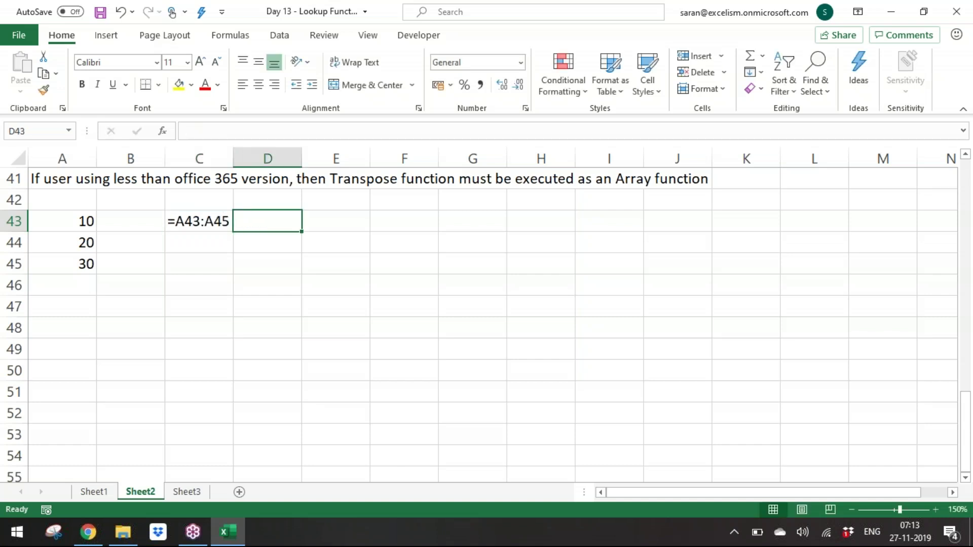
text('={1)
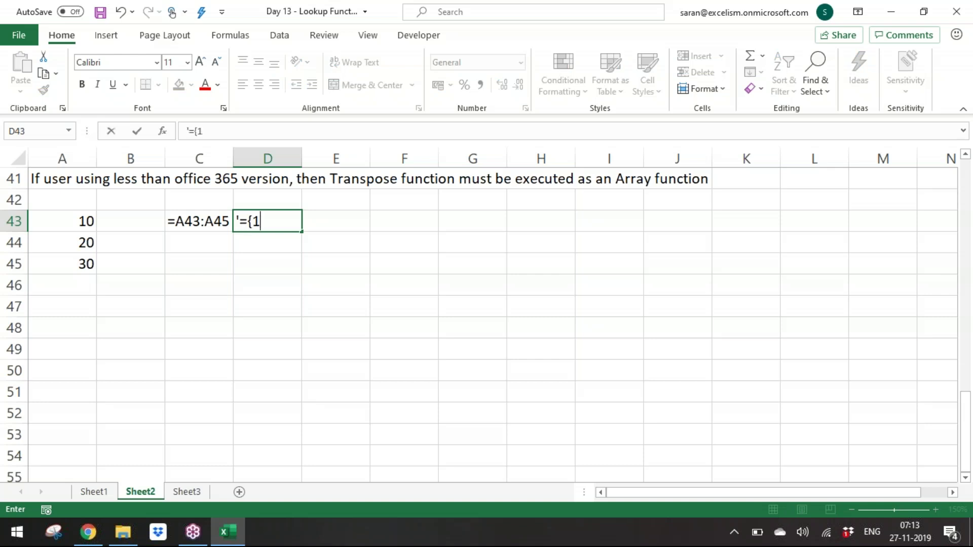
text(0;20;30)
key(Return)
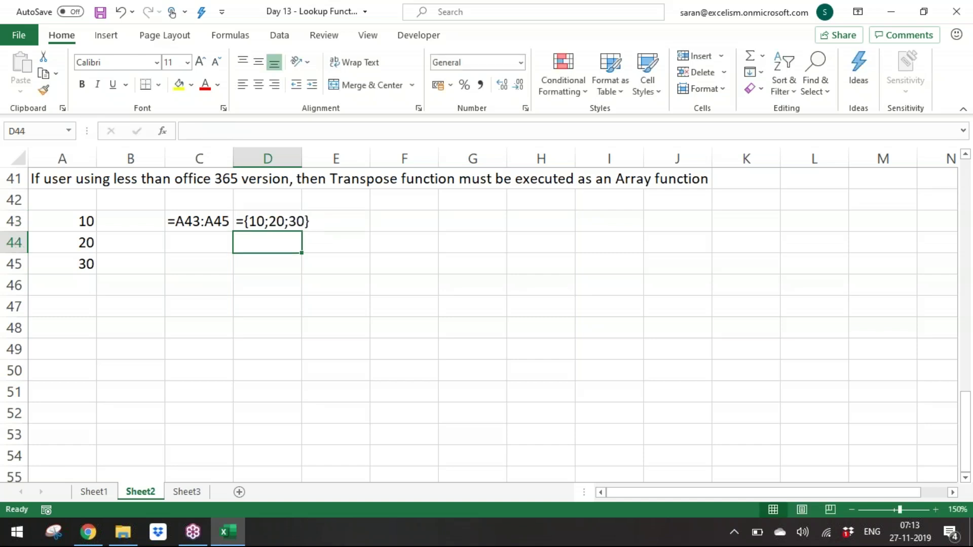
click(267, 221)
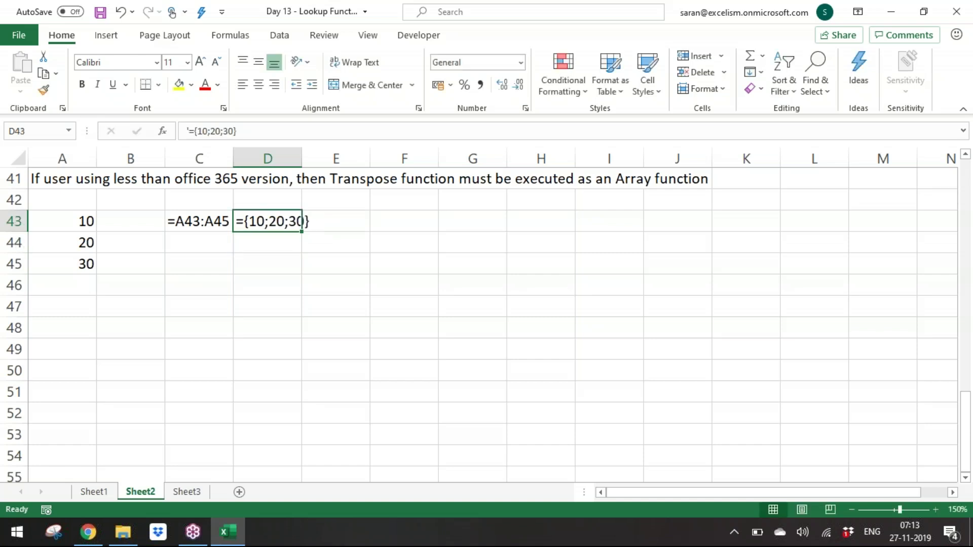
Step: Enter =TRANSPOSE(A43:A45) as plain text in C44
key(Down)
key(Left)
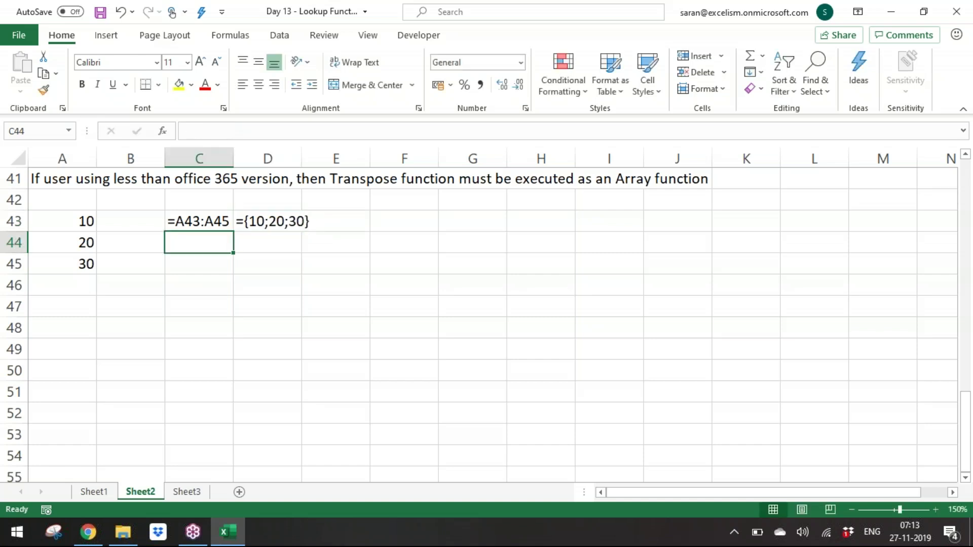
text('=)
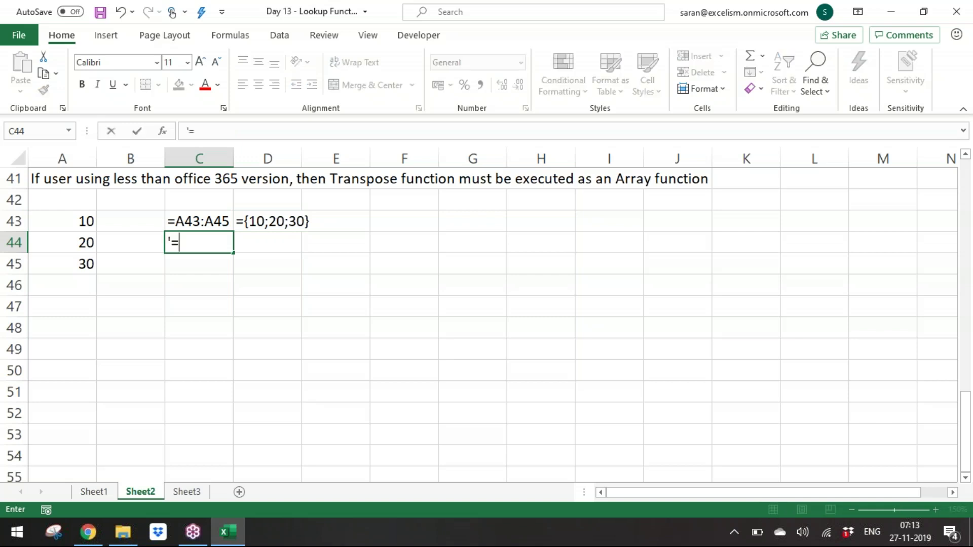
key(Caps_Lock)
text(TRASNOI)
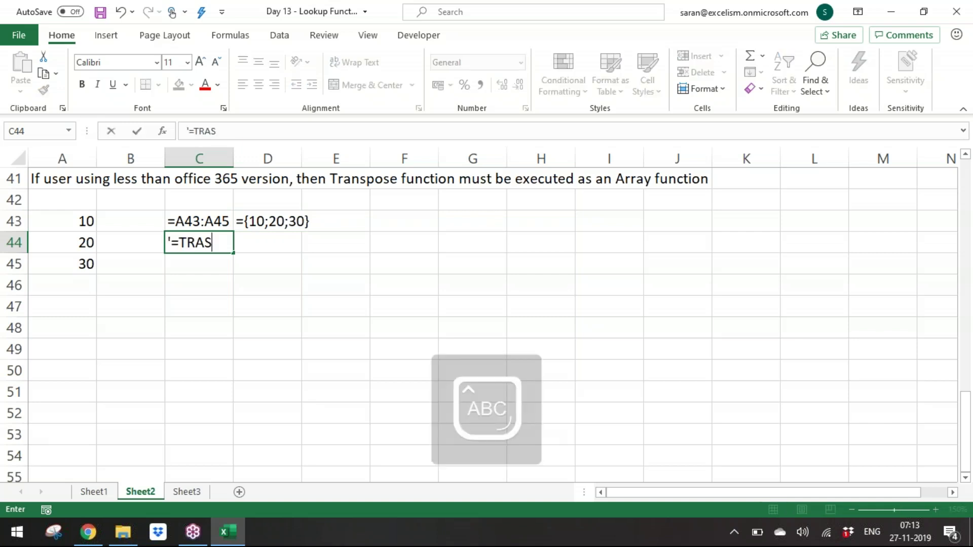
key(BackSpace)
key(BackSpace)
text(POSE)
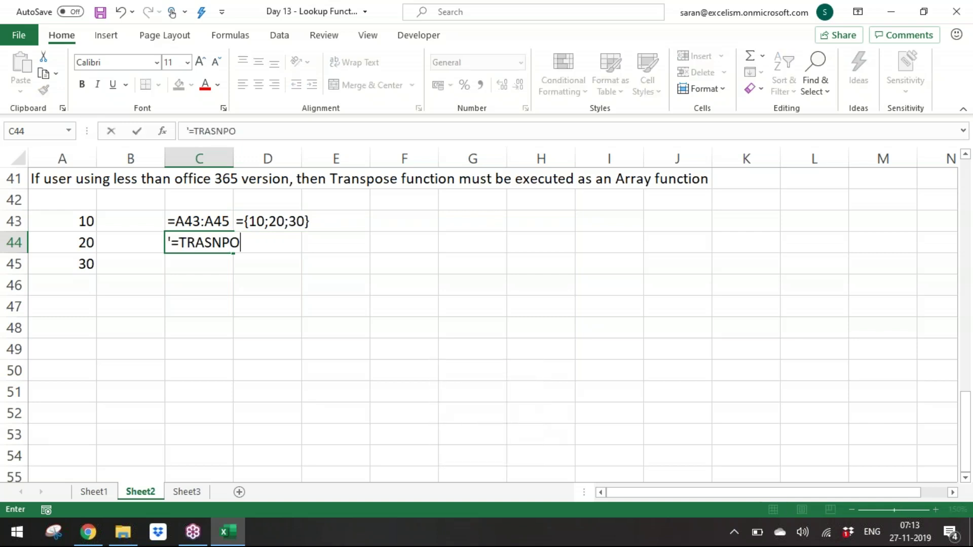
key(BackSpace)
key(BackSpace)
key(BackSpace)
key(BackSpace)
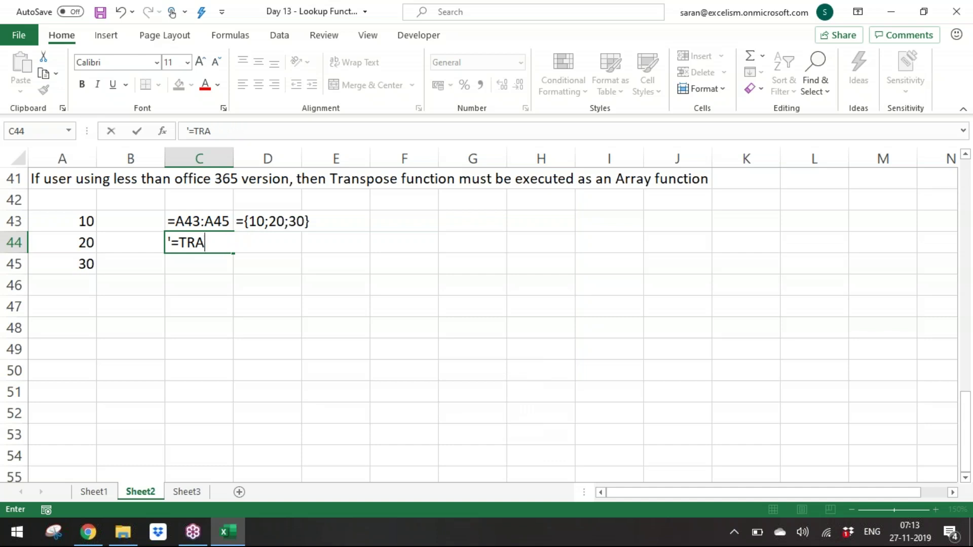
text(NSPOSE(A43)
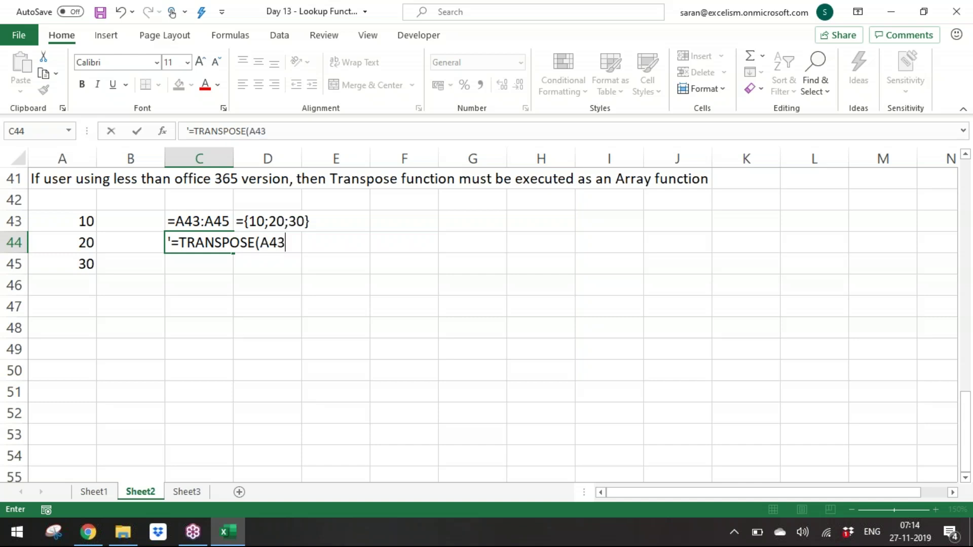
text(:A48))
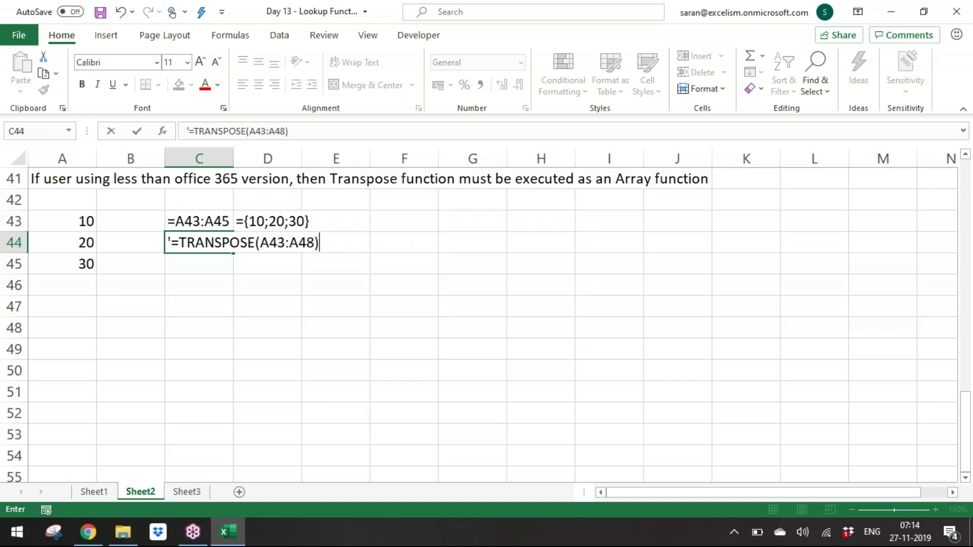
key(BackSpace)
key(BackSpace)
text(5))
key(Return)
Step: Autofit column C to the TRANSPOSE formula text in C44
key(Up)
key(alt+o)
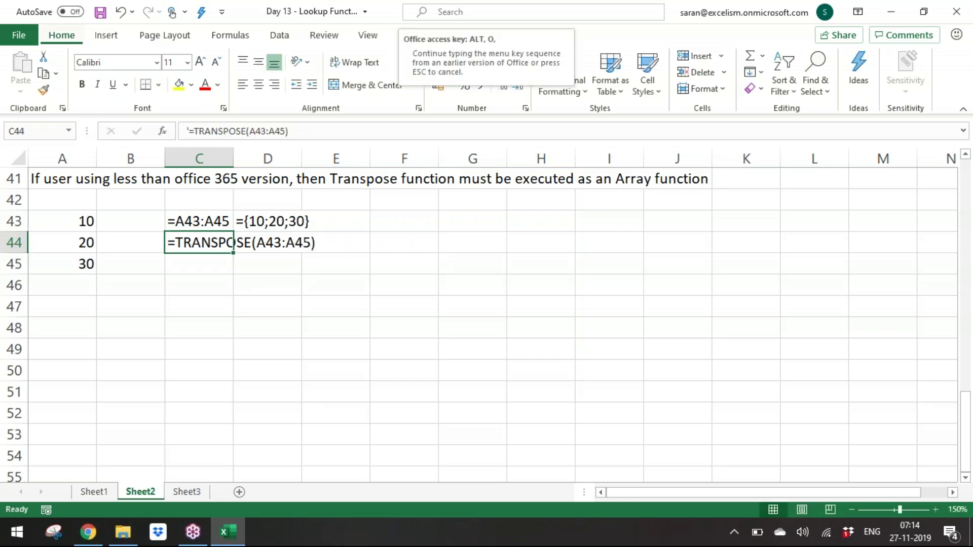
key(c)
key(a)
Step: Enter the array ={10,20,30} as plain text in D44, beside the TRANSPOSE formula text
key(Right)
text(=)
key(Escape)
text('={)
text(10,20,3)
text(0})
click(245, 285)
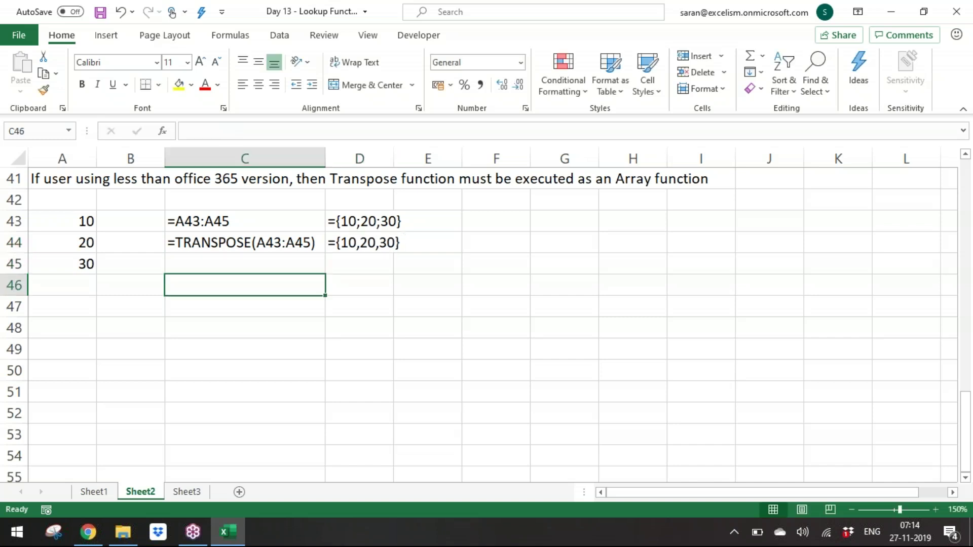
Step: Enter the note "TRANSPOSE is changing ; to , and , to ;" in A47 and save the workbook
key(Down)
key(Left)
key(Left)
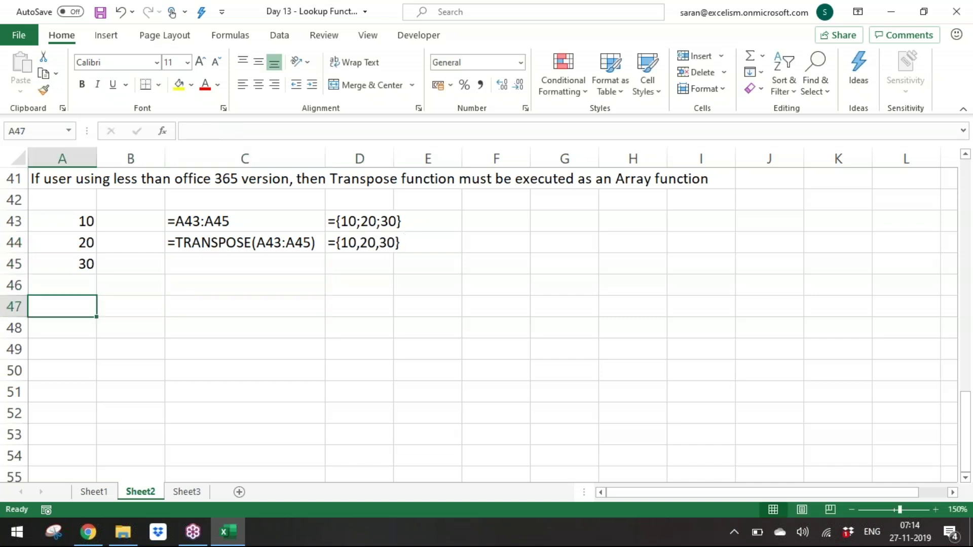
key(Caps_Lock)
text(Tr)
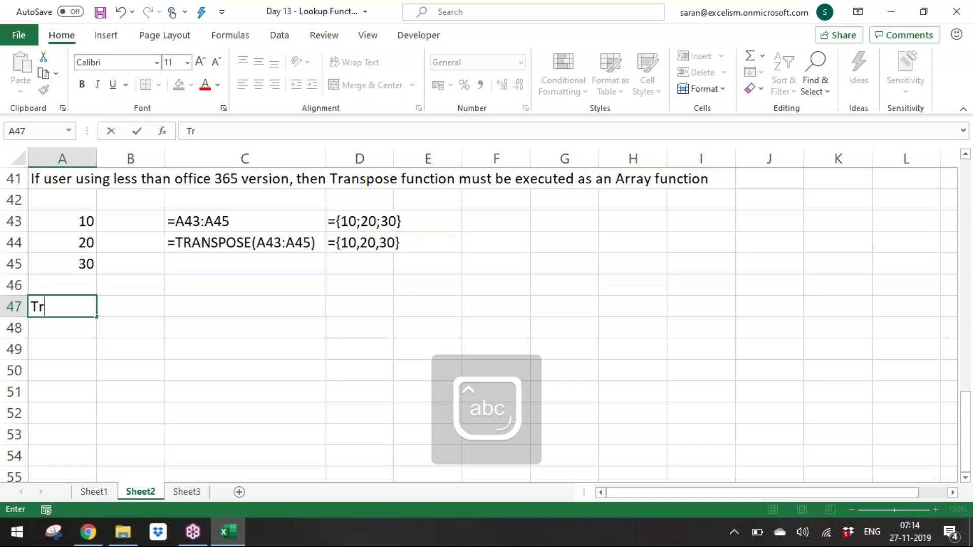
key(BackSpace)
key(Caps_Lock)
text(RANSPOSE IS)
key(BackSpace)
key(BackSpace)
key(Caps_Lock)
text(is)
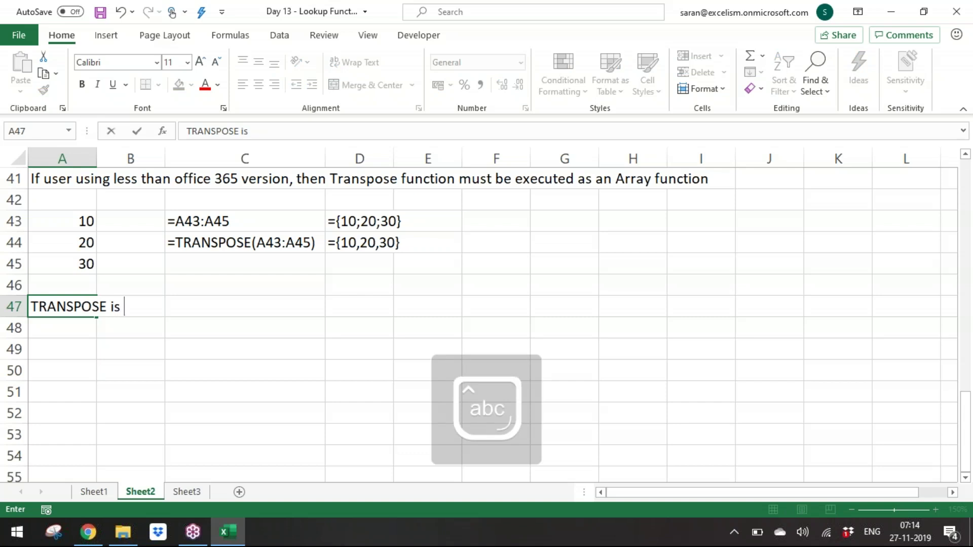
text( changing )
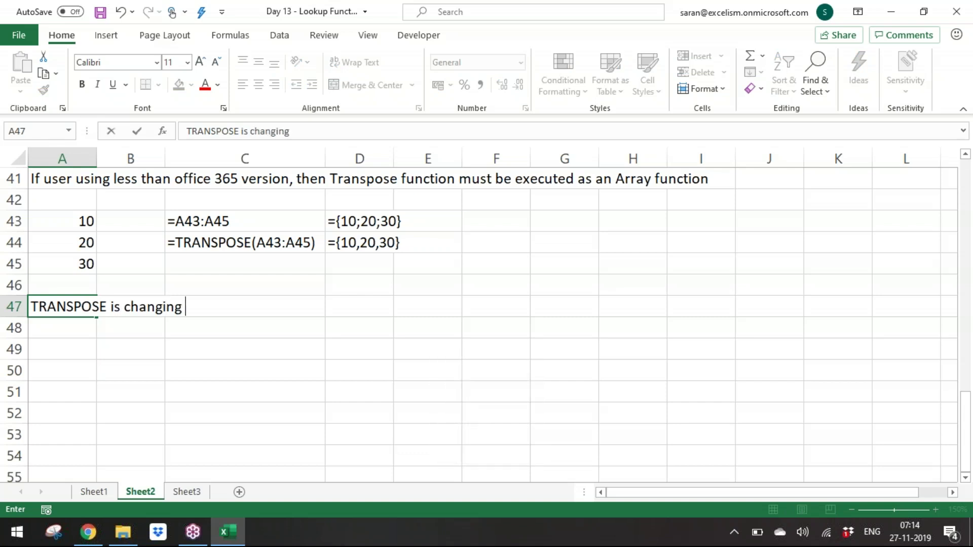
text(; to , and , to )
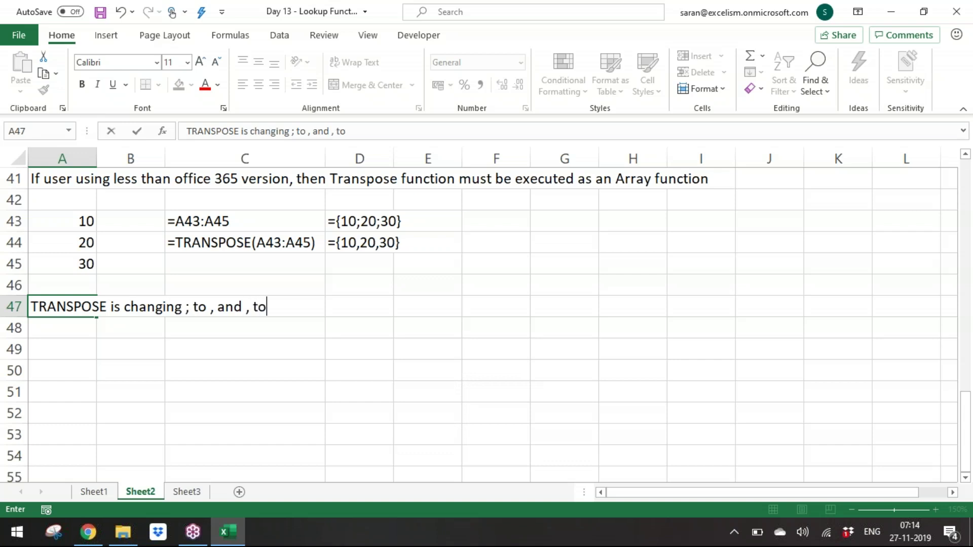
text(;)
key(Return)
key(ctrl+s)
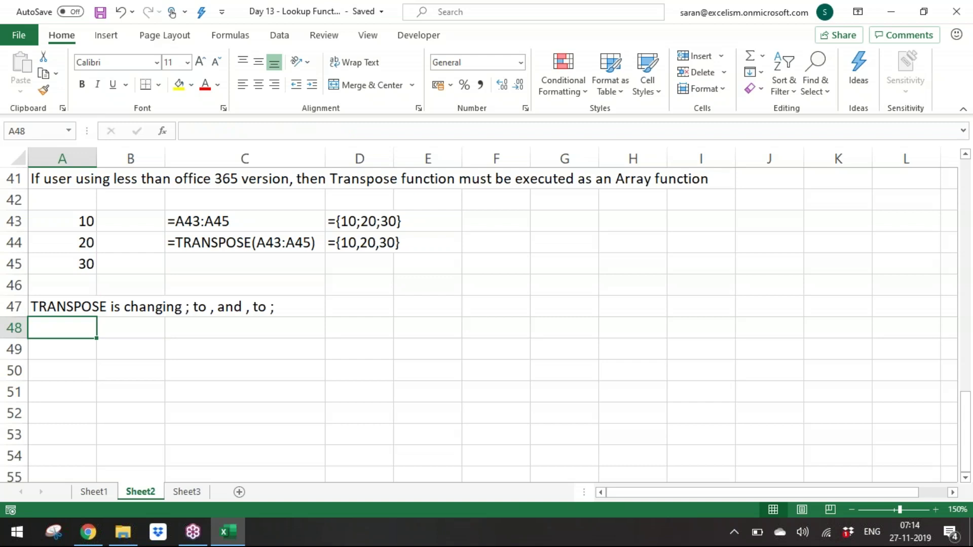
Step: Copy the product table A1:C18 on Sheet1 and paste it at A42, below the existing data
click(94, 491)
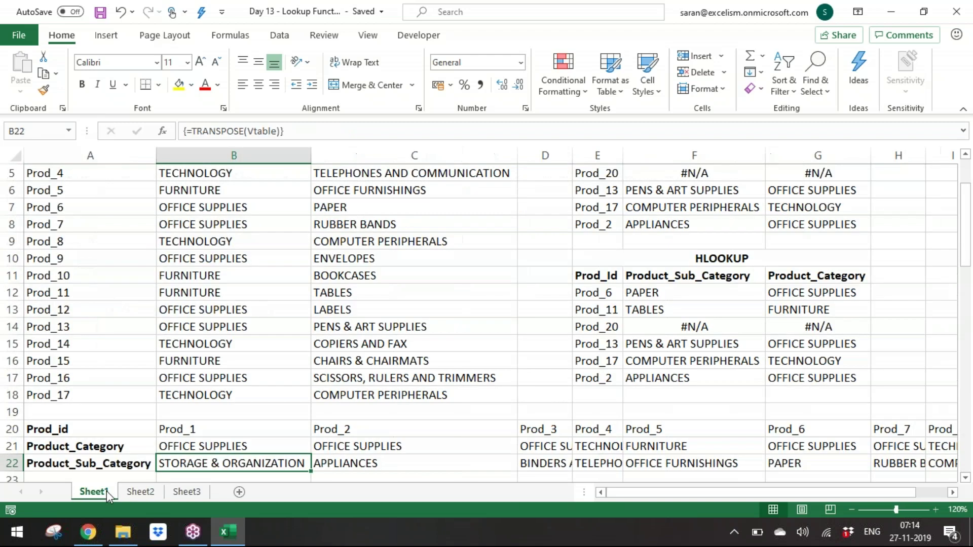
click(239, 344)
click(183, 275)
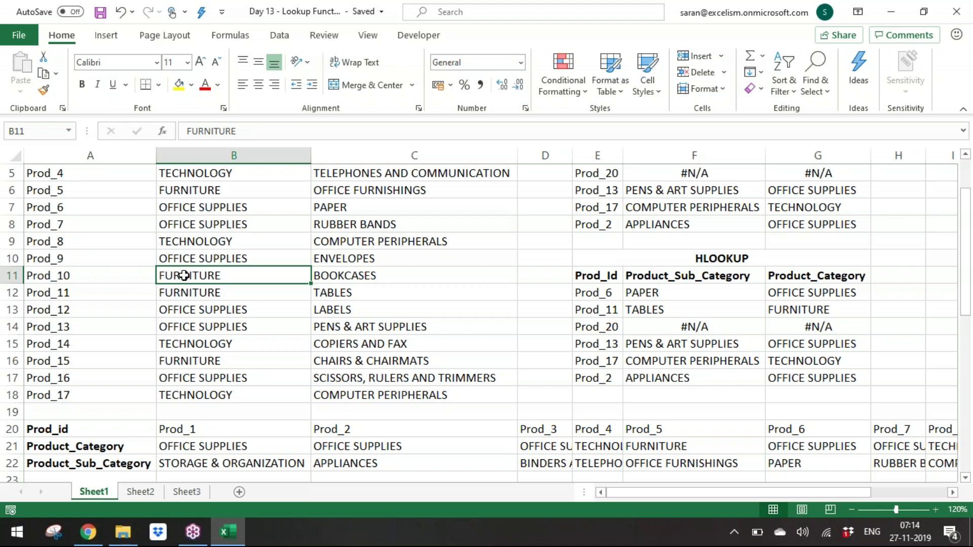
key(ctrl+Up)
key(ctrl+Left)
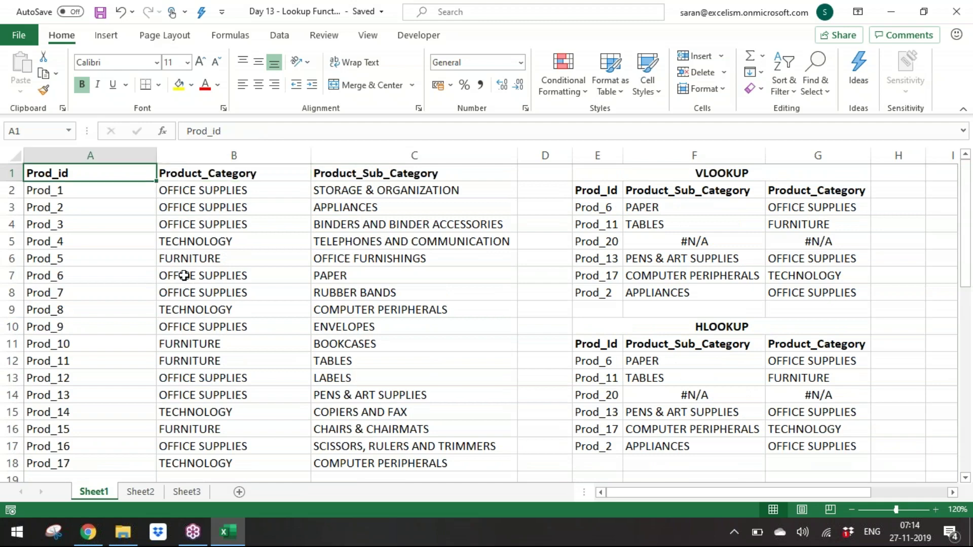
key(ctrl+a)
key(ctrl+c)
key(ctrl+Down)
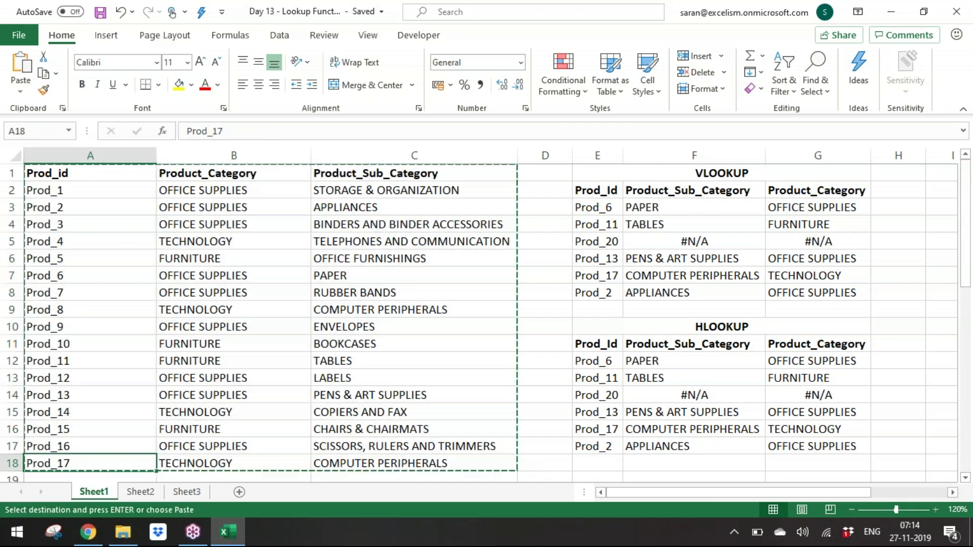
key(ctrl+Down)
key(ctrl+Down)
key(ctrl+Up)
key(Down)
key(Down)
key(Return)
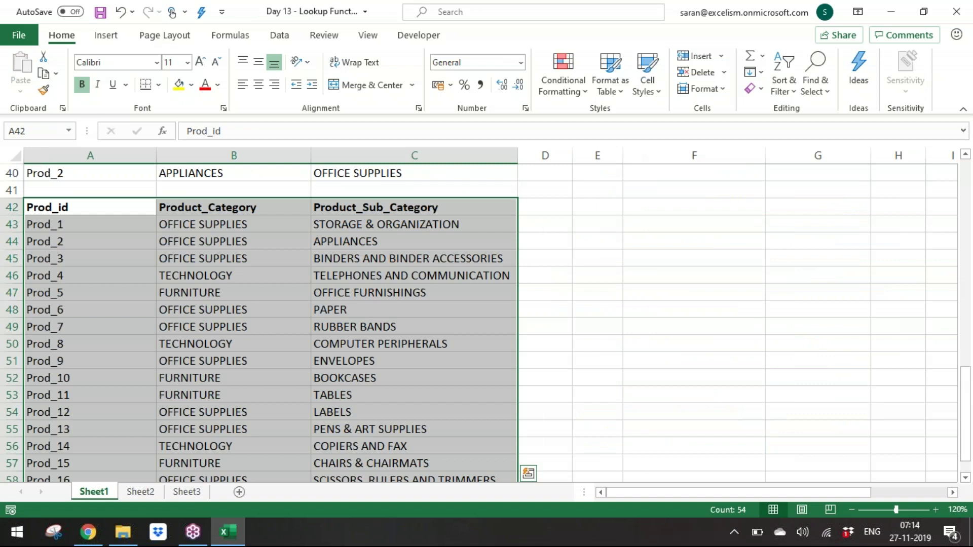
Step: Name the pasted product table A42:C59 Vtable2
click(50, 129)
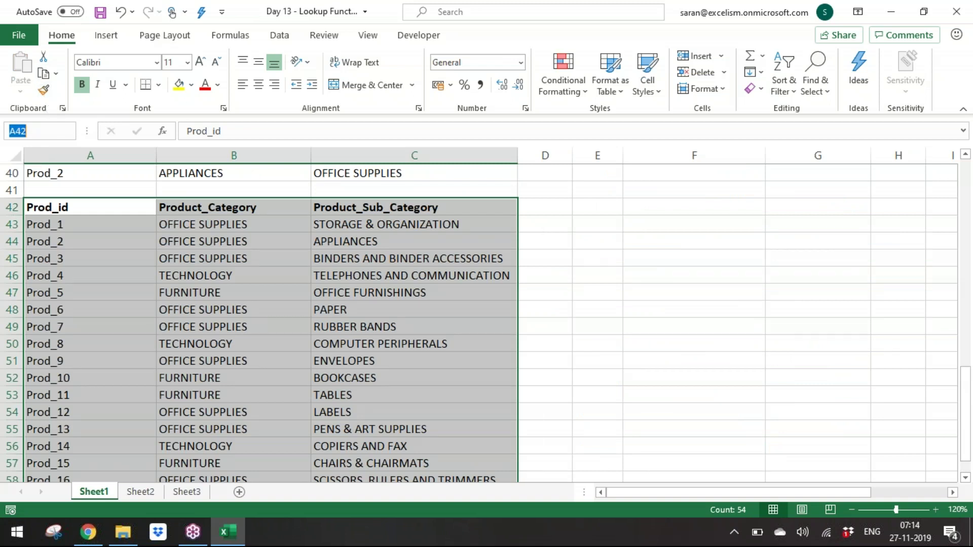
text(Vtable2)
key(Return)
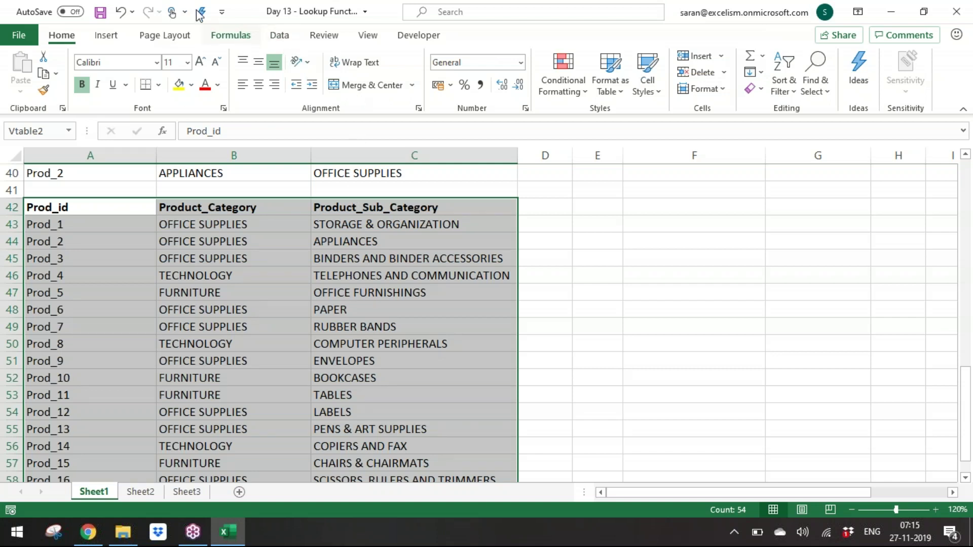
Step: Delete the defined name Vtable2 from the workbook's names
click(232, 35)
click(399, 87)
click(222, 96)
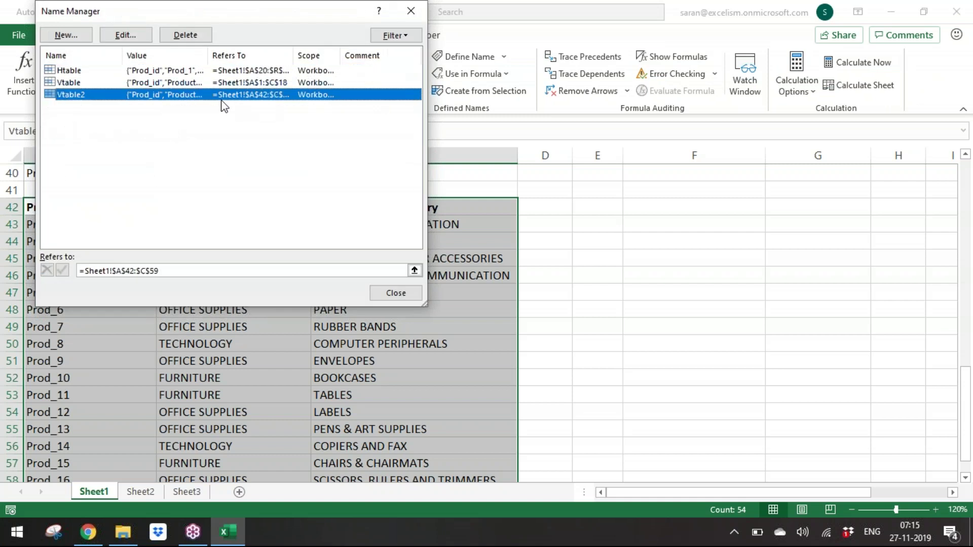
click(181, 35)
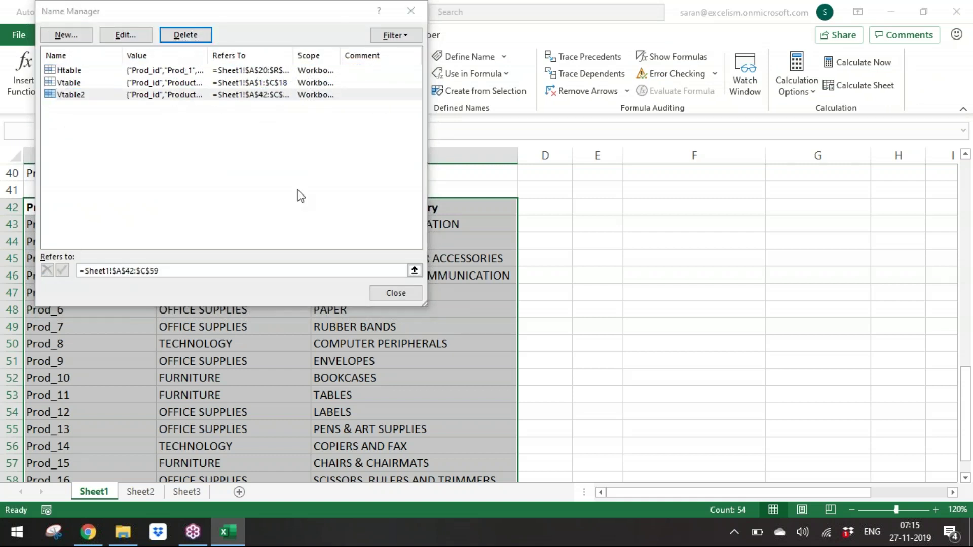
click(461, 305)
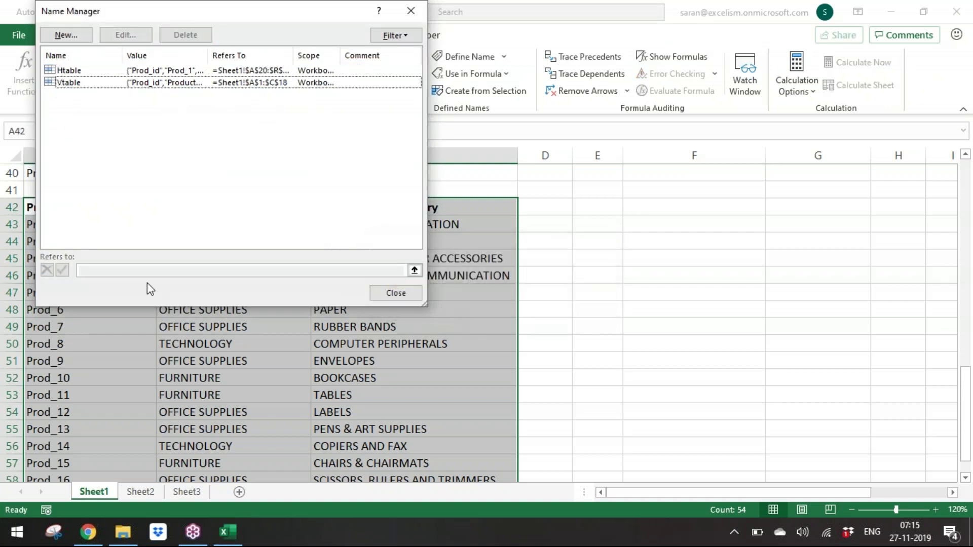
click(391, 292)
Step: Move the Prod_id column A42:A59 of the lower product table behind Product_Sub_Category, shifting the other two columns over
click(202, 243)
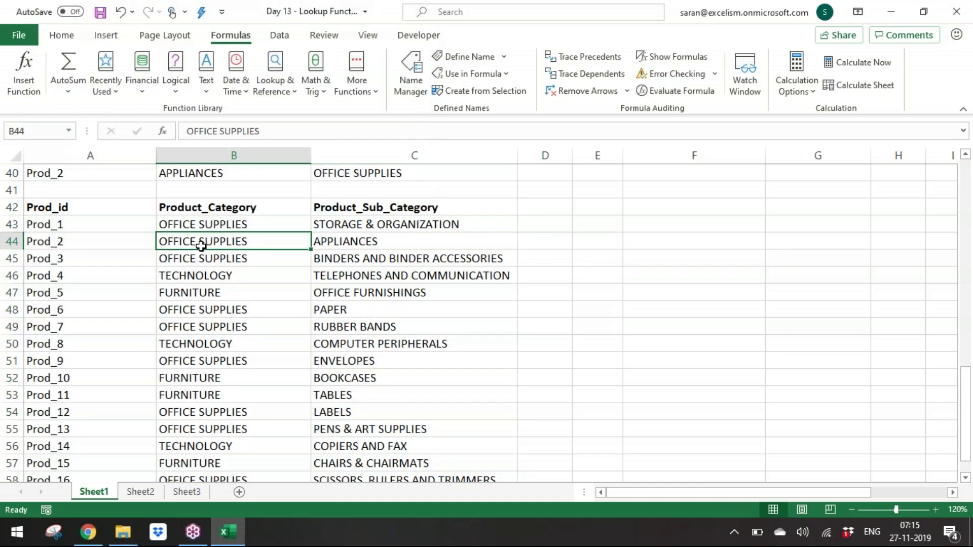
key(Left)
key(Up)
key(Up)
key(ctrl+shift+Down)
key(ctrl+c)
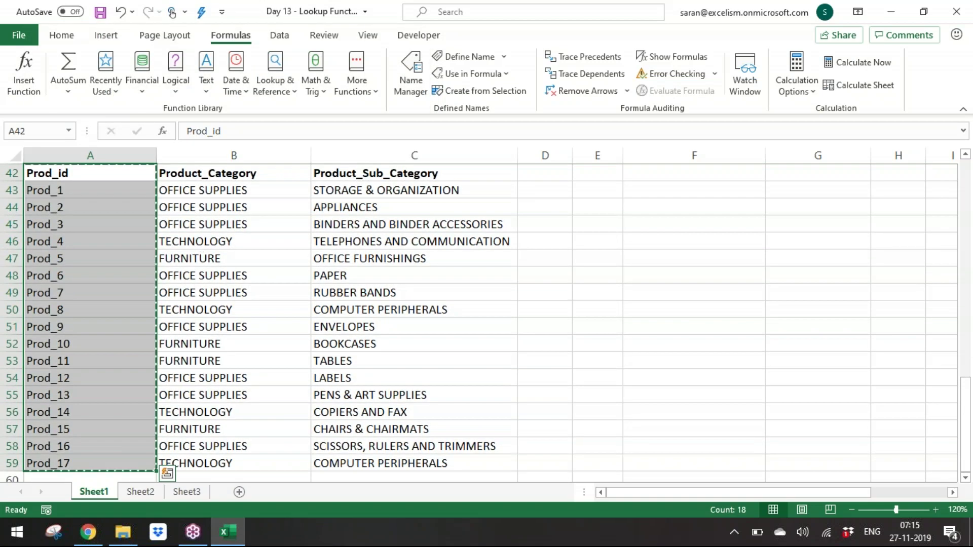
key(Right)
key(Right)
key(Right)
key(Right)
click(545, 173)
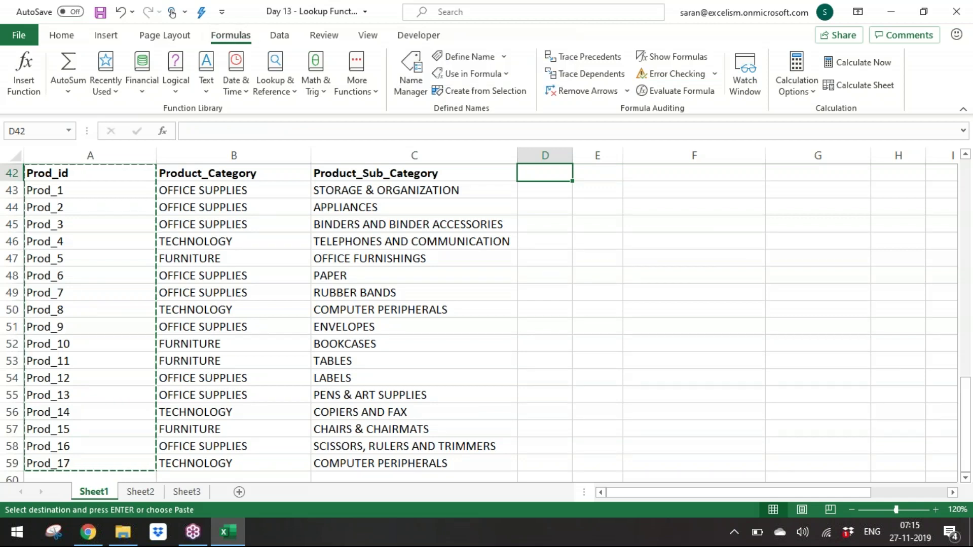
key(alt)
key(alt)
right_click(539, 173)
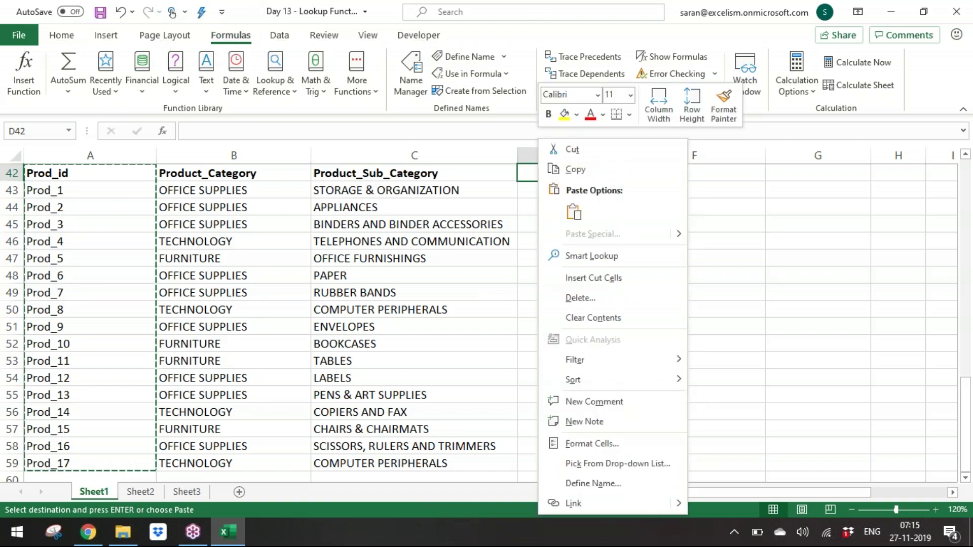
click(614, 280)
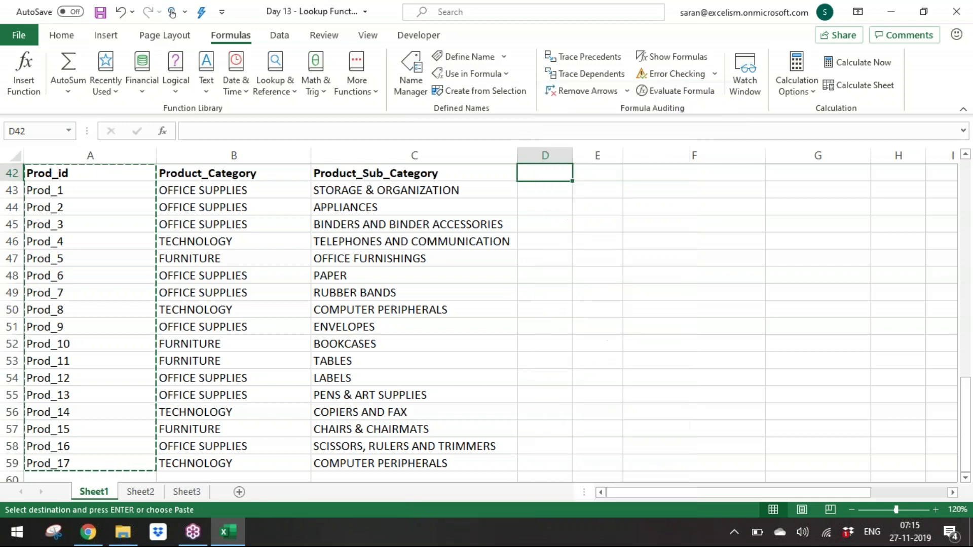
Step: Autofit the width of column B to the Product_Sub_Category entries in B42:B59
key(ctrl+Left)
key(ctrl+shift+Right)
key(ctrl+shift+Down)
key(Up)
key(Down)
key(Right)
key(ctrl+shift+Down)
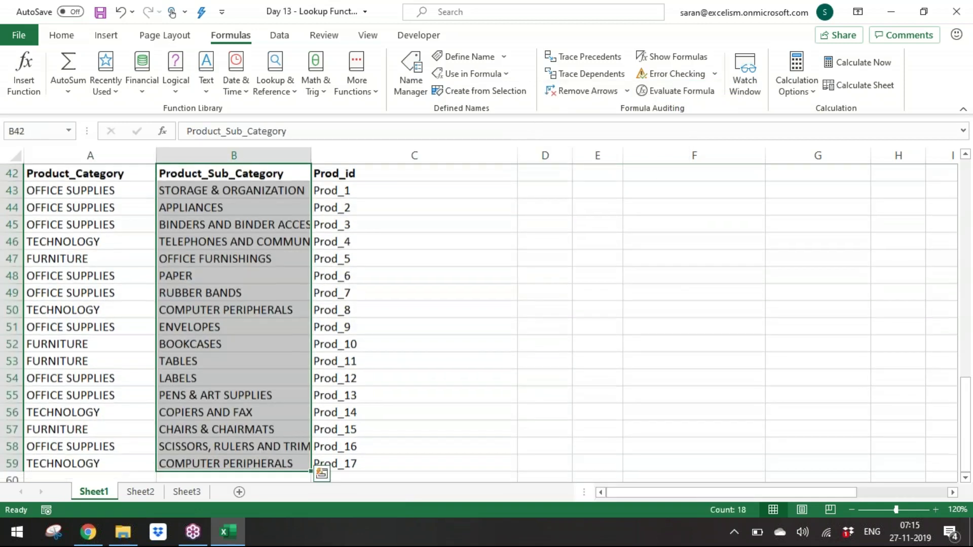
key(alt+o)
key(c)
key(a)
key(Up)
key(Up)
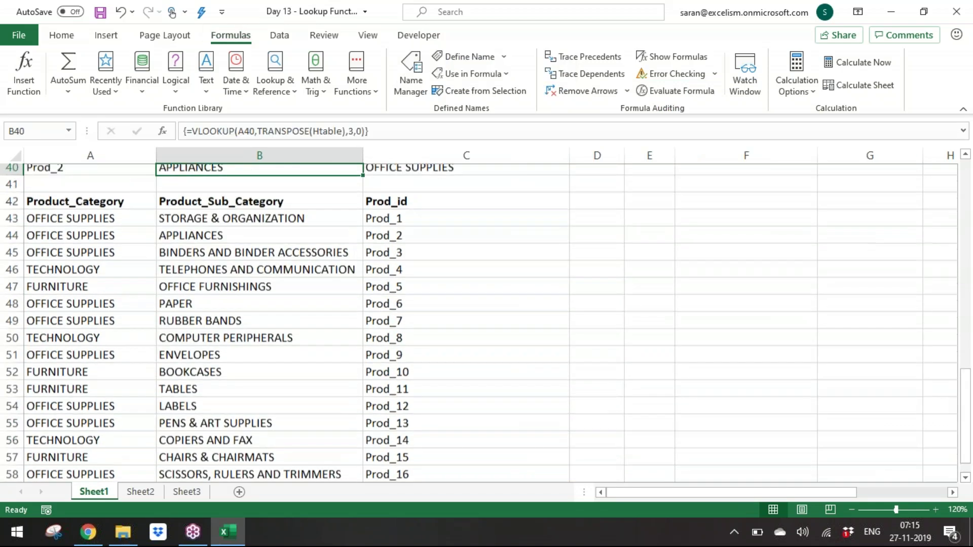
Step: Copy the VLOOKUP result table E1:G8 and paste it at E42 beside the rearranged product table
key(Right)
key(Right)
key(Down)
key(Down)
key(ctrl+Up)
key(ctrl+Up)
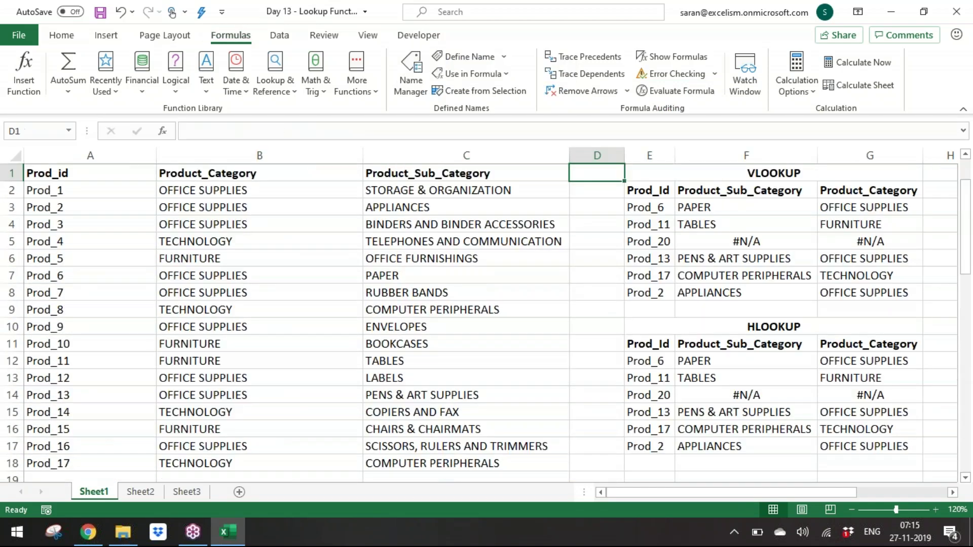
key(Right)
key(Right)
key(Left)
key(shift+Down)
key(shift+Down)
key(shift+Down)
key(shift+Down)
key(shift+Down)
key(shift+Down)
key(shift+Down)
key(ctrl+c)
key(Down)
key(Right)
key(Right)
key(Down)
key(Down)
key(Down)
key(Down)
key(Down)
key(Down)
key(Down)
key(Down)
key(Down)
key(Down)
key(Down)
key(Down)
key(Down)
key(Down)
key(Down)
key(Down)
key(Down)
key(Down)
key(Down)
key(Down)
key(Down)
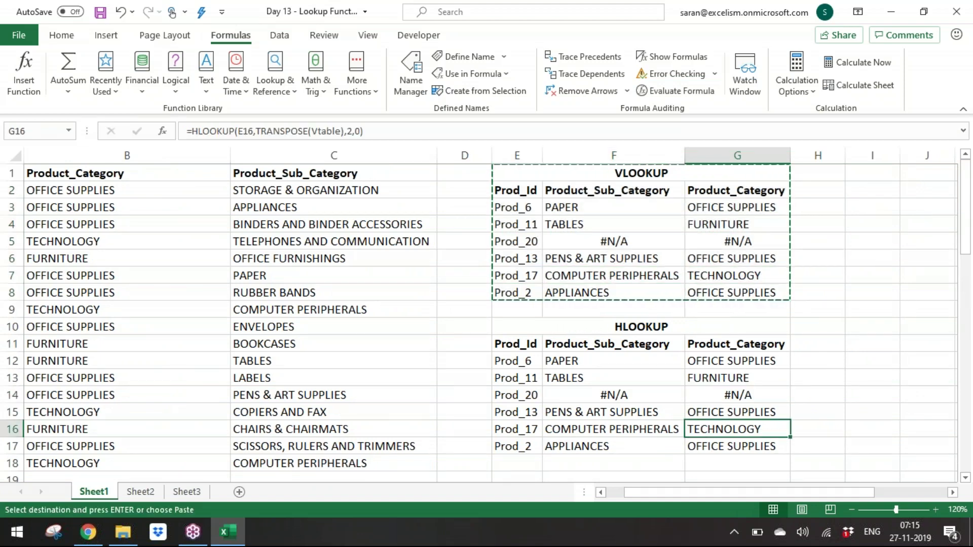
key(Down)
key(Down)
key(Down)
key(Down)
key(Down)
key(Down)
key(Down)
key(Down)
key(Down)
key(Down)
key(Down)
key(Down)
key(Down)
key(Down)
key(Down)
key(Down)
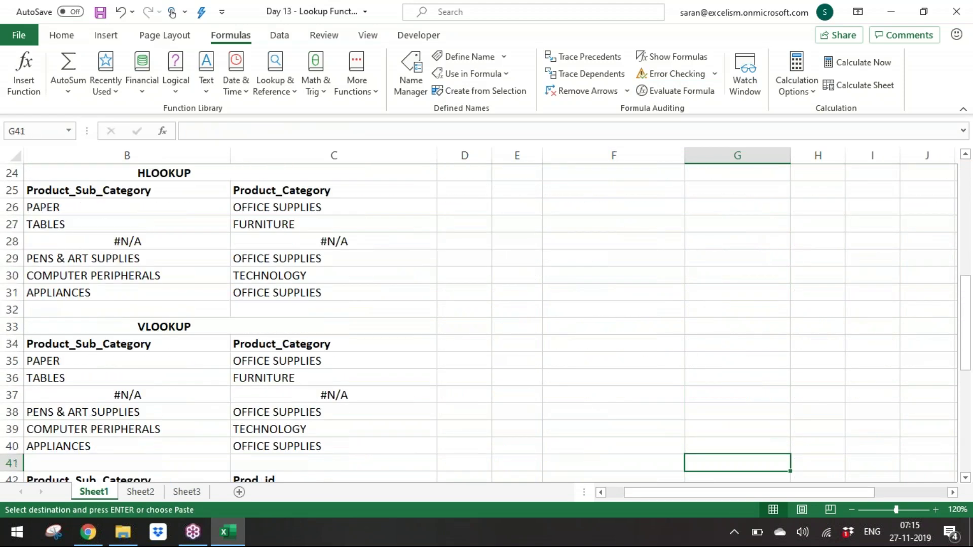
key(Up)
key(Up)
key(Up)
key(Up)
key(Up)
key(Up)
key(Up)
key(Up)
key(Up)
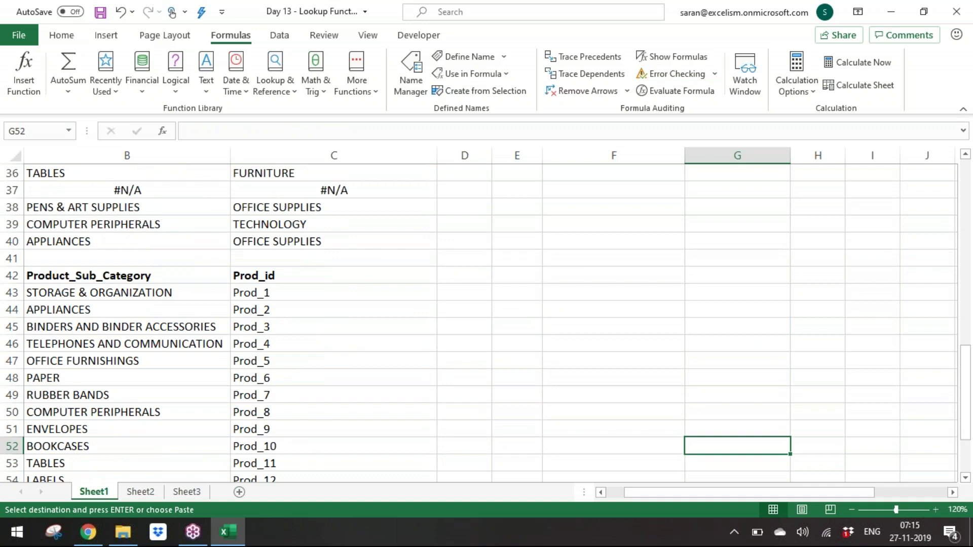
key(Left)
key(Left)
key(Left)
key(Up)
key(Right)
key(Up)
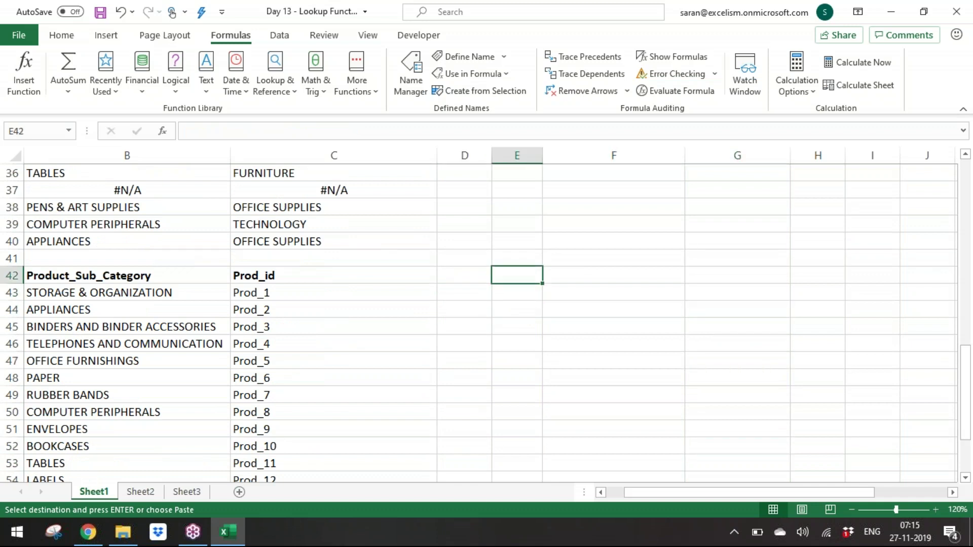
key(Return)
Step: Clear the Product_Sub_Category and Product_Category results F44:G49 in the pasted VLOOKUP table
key(Down)
key(Down)
key(Right)
key(shift+Right)
key(ctrl+shift+Down)
key(Delete)
key(Down)
key(Down)
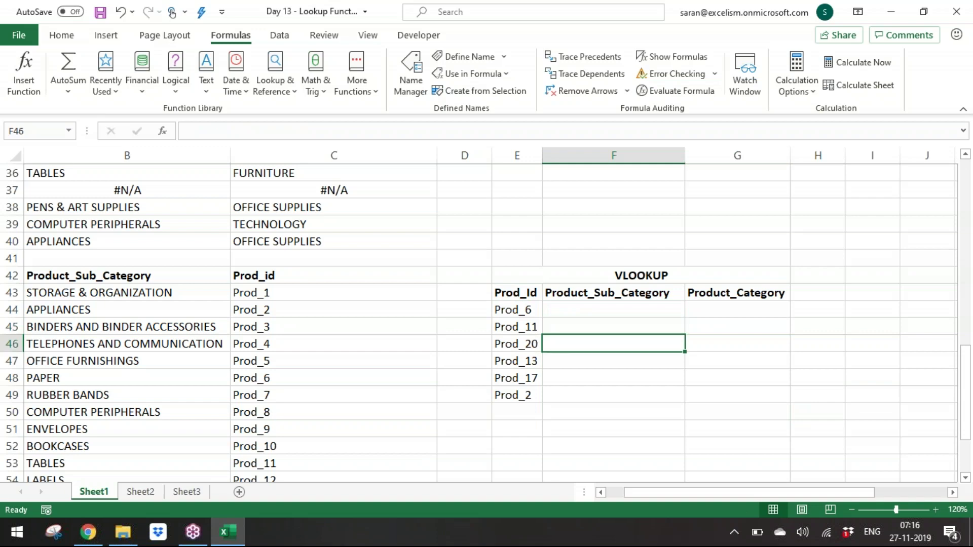
Step: Name the rearranged product table A42:C59 Vtable2
key(Left)
key(Left)
key(Left)
key(Left)
key(Left)
key(Up)
key(Up)
key(Up)
key(Up)
key(ctrl+shift+Right)
key(ctrl+shift+Down)
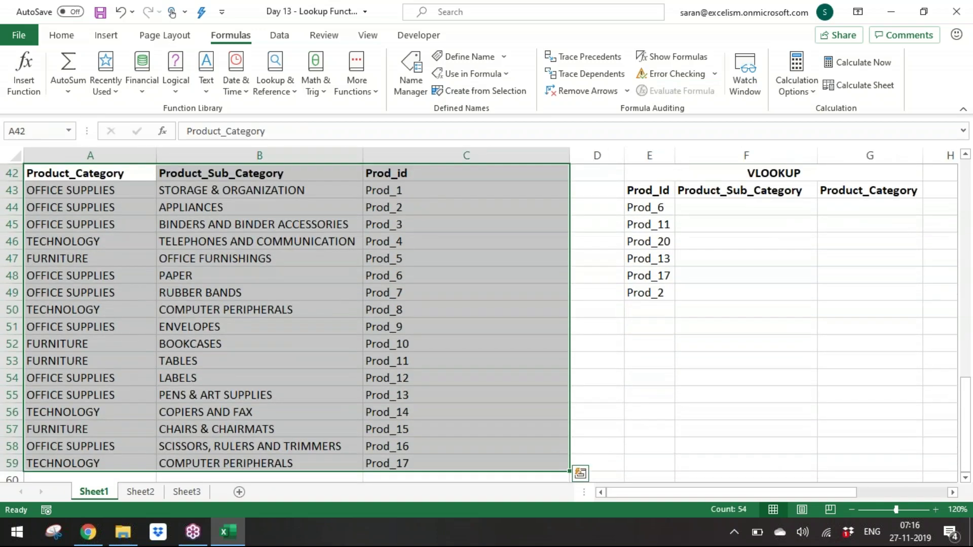
click(51, 129)
text(Vtable2)
key(Return)
key(Right)
key(Right)
key(Right)
key(Right)
key(Right)
key(Right)
key(Right)
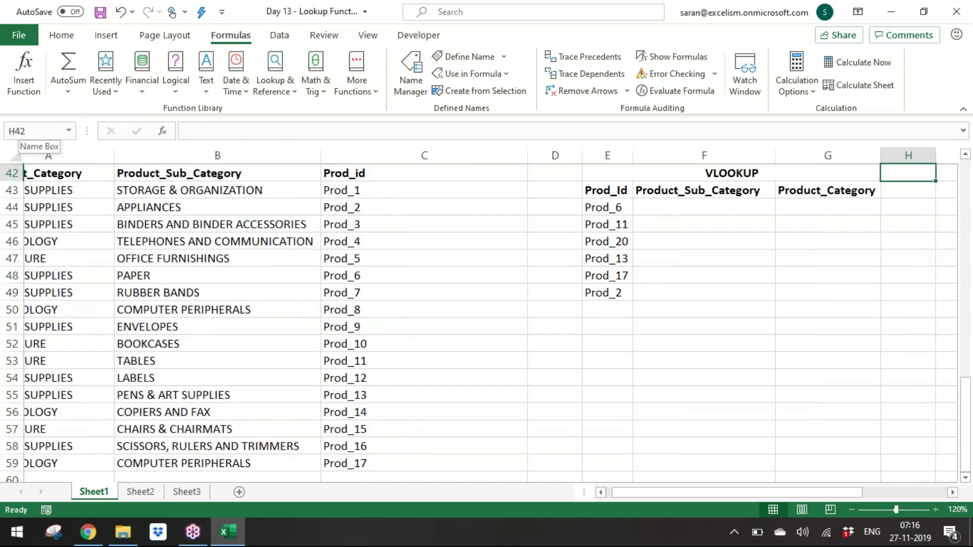
key(Down)
key(Left)
key(Left)
key(Left)
key(Left)
key(Left)
key(Left)
key(Left)
key(Down)
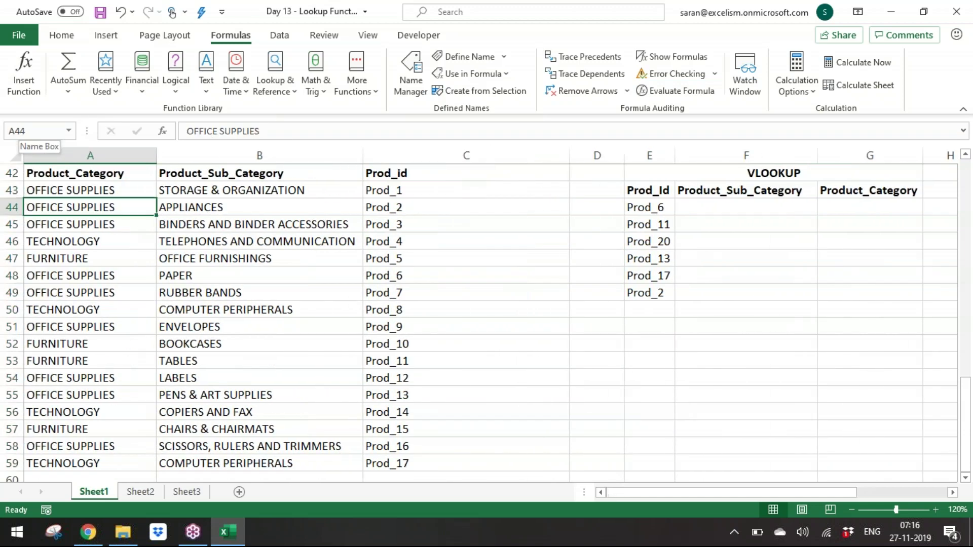
key(Right)
key(Down)
Step: Enter the formula =VLOOKUP(E44,Vtable2,2,0) in F44 for the Product_Sub_Category
click(649, 225)
click(746, 207)
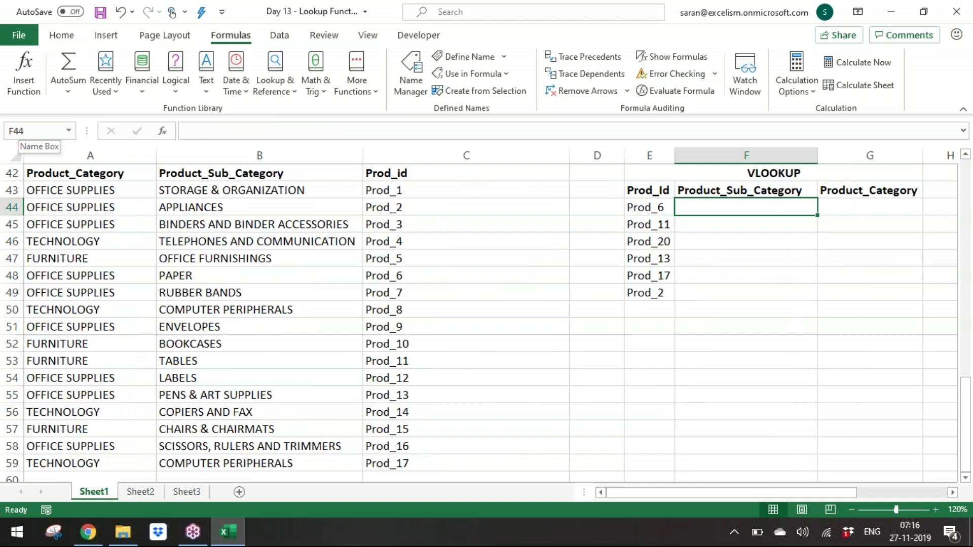
text(=vlo)
key(Tab)
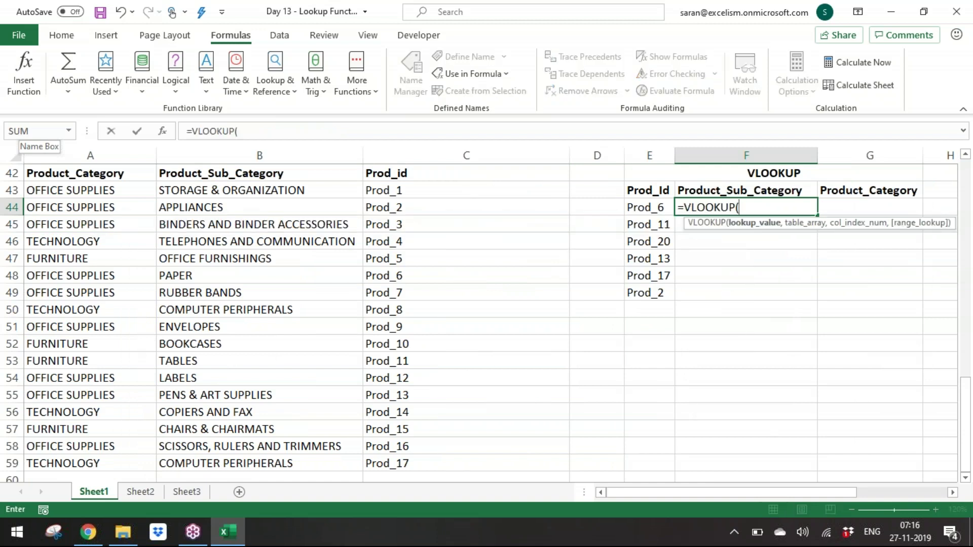
key(Left)
text(,Vt)
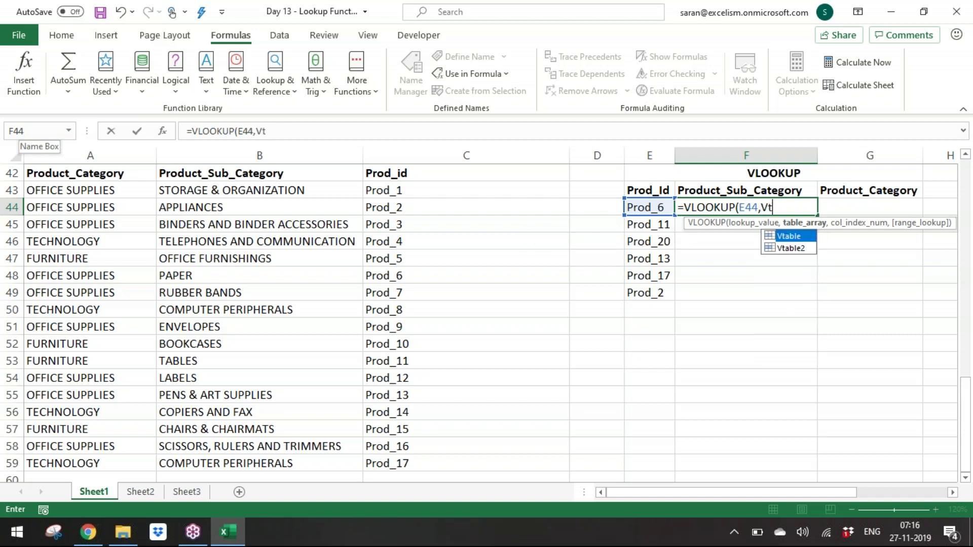
text(able2)
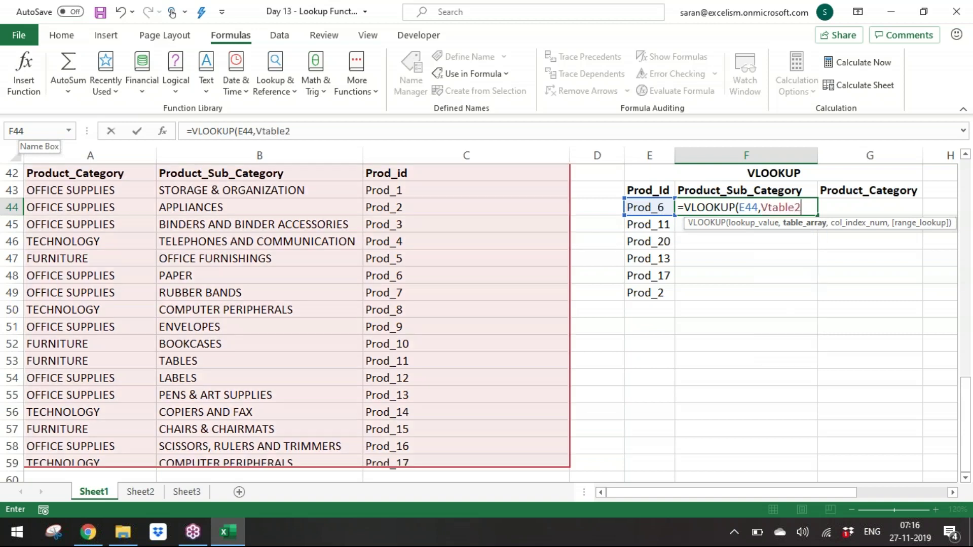
text(,)
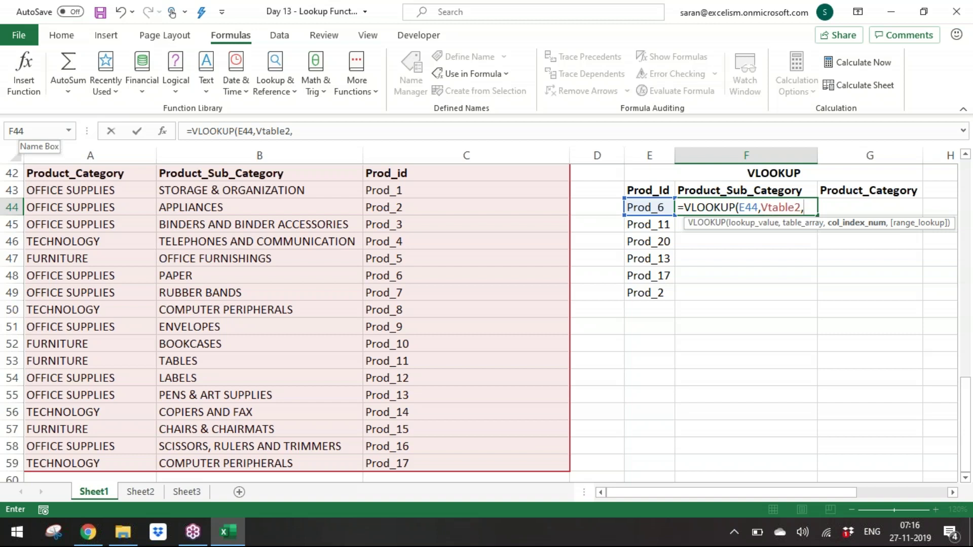
text(2,0))
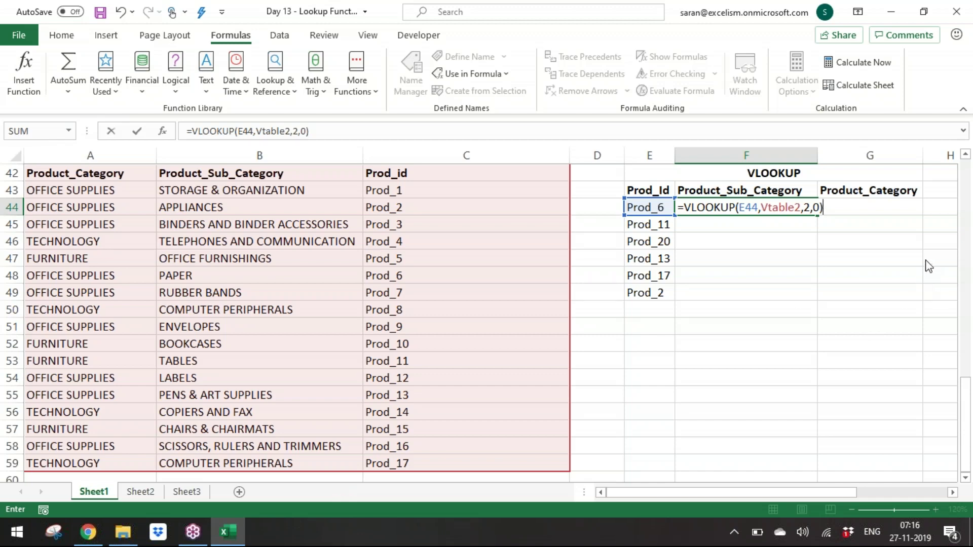
click(694, 206)
key(Return)
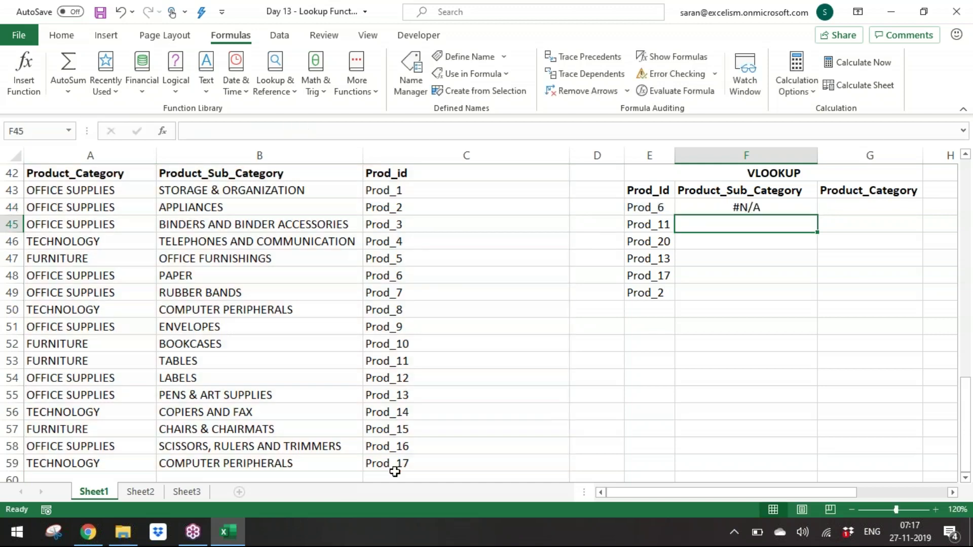
Step: Copy the VLOOKUP formula from F44 into F45:F49 for the remaining product ids
key(Up)
key(ctrl+c)
key(Down)
key(shift+Down)
key(shift+Down)
key(shift+Down)
key(shift+Down)
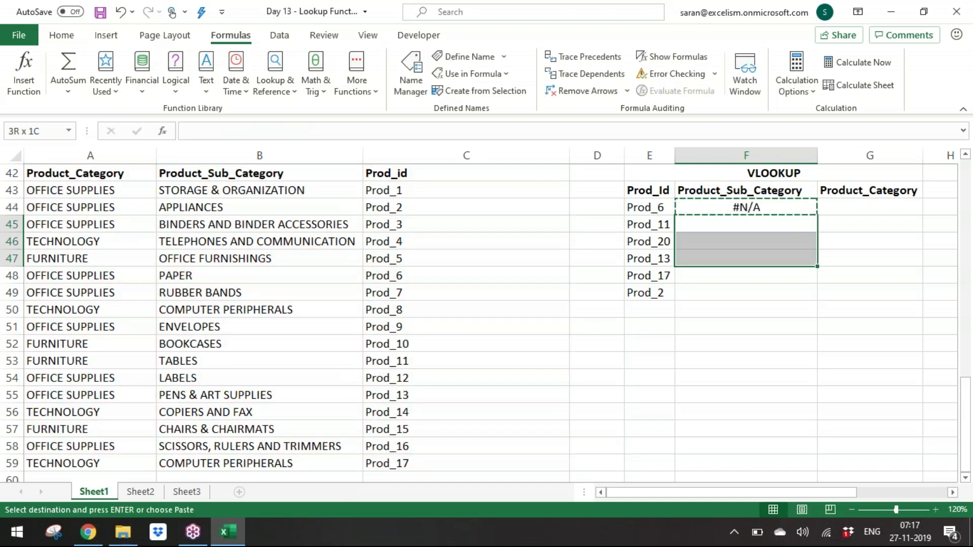
key(Return)
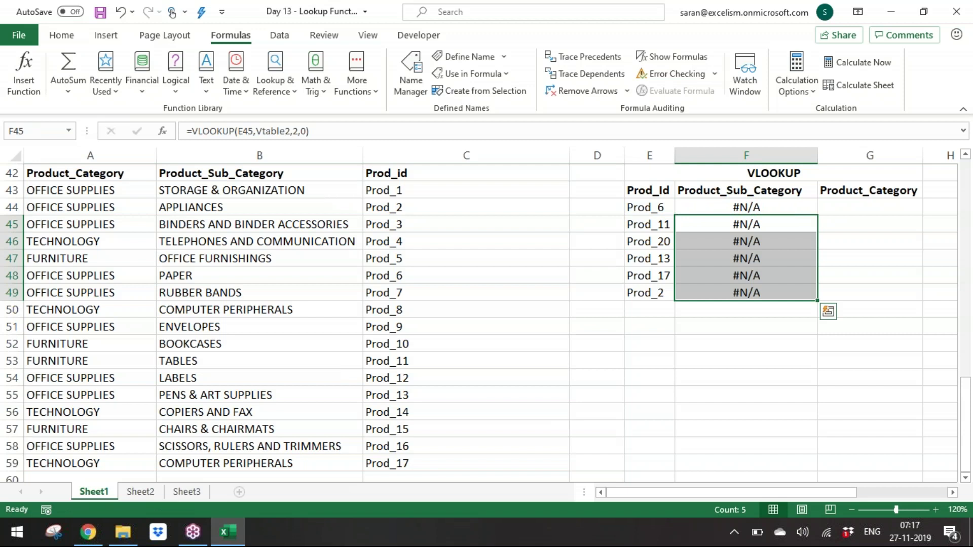
Step: Enter the formula =VLOOKUP(E44,Vtable2,1,0) in G44 for the Product_Category
click(870, 207)
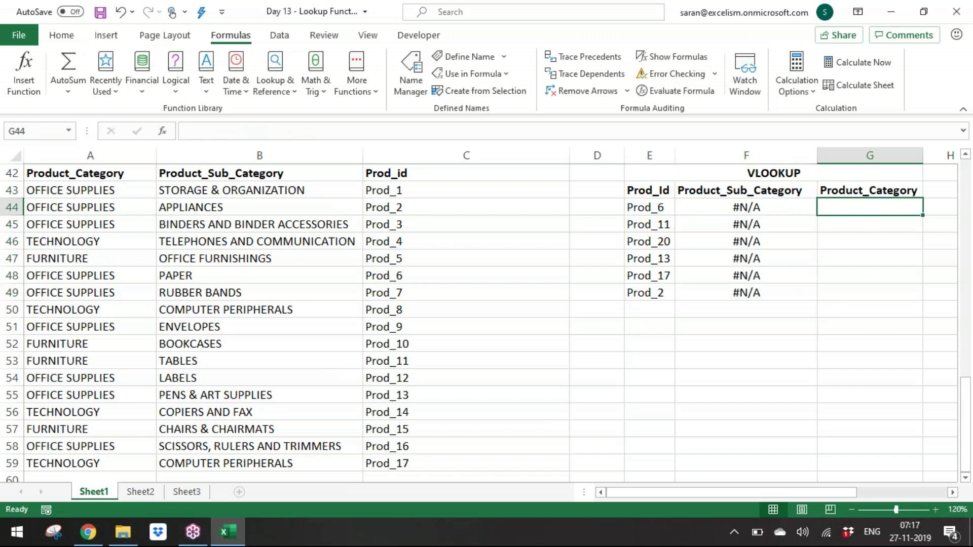
text(=vl)
key(Tab)
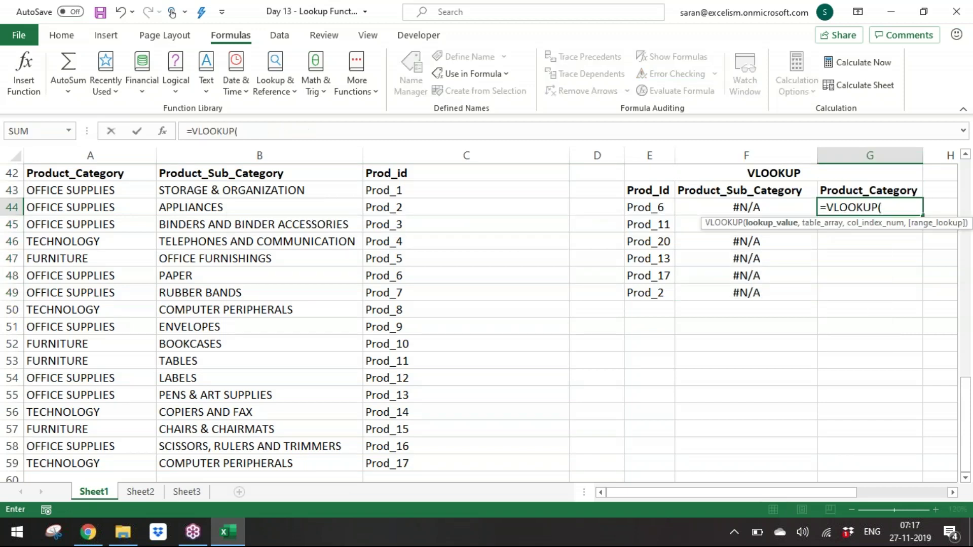
click(746, 206)
key(Left)
key(Left)
key(Right)
text(,)
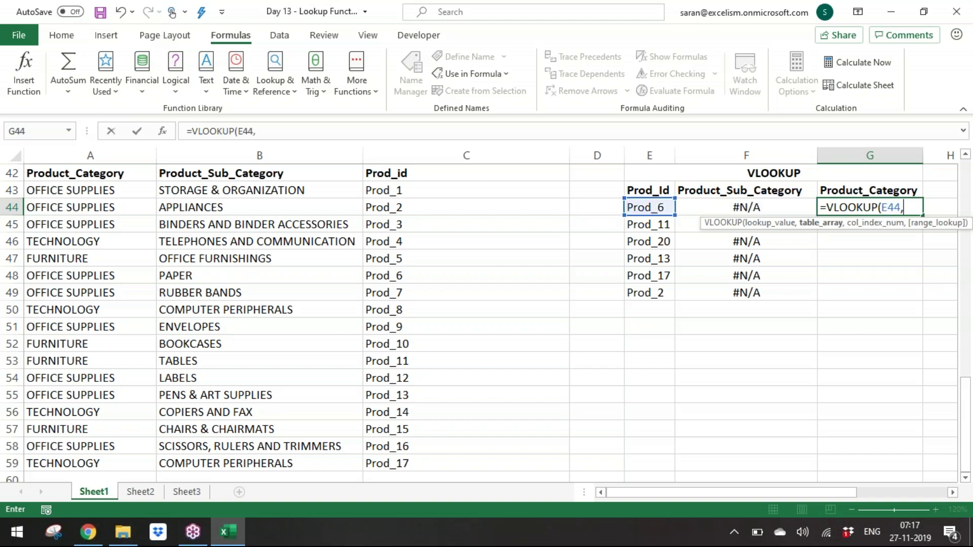
text(Vtable2,)
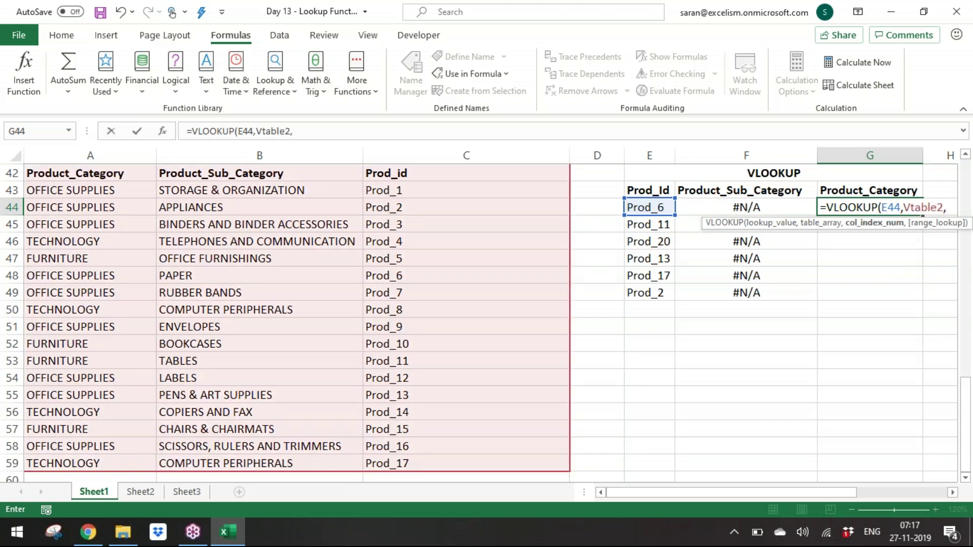
text(1,0))
key(Return)
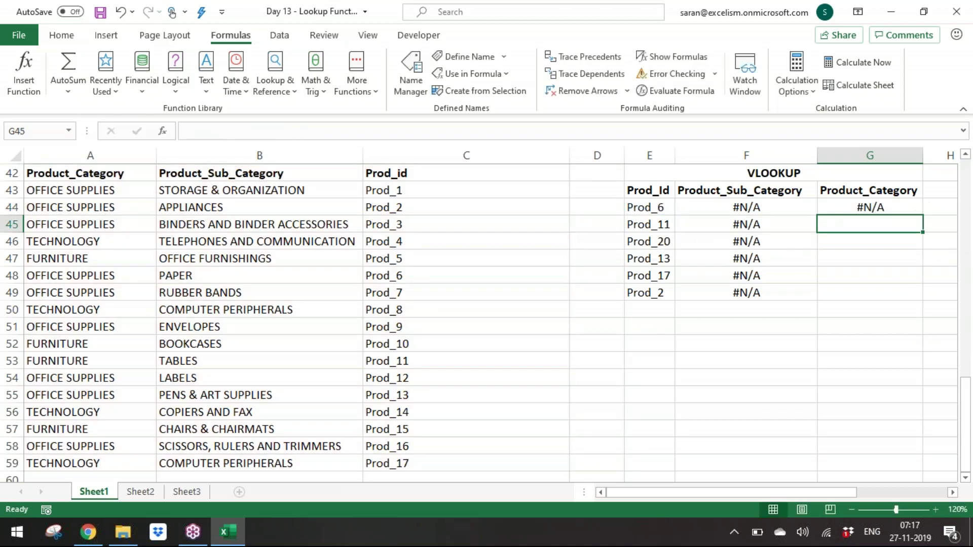
Step: Copy the Product_Category VLOOKUP formula from G44 into G45:G49
key(Up)
key(ctrl+c)
key(Down)
key(Down)
key(Down)
key(Down)
key(Down)
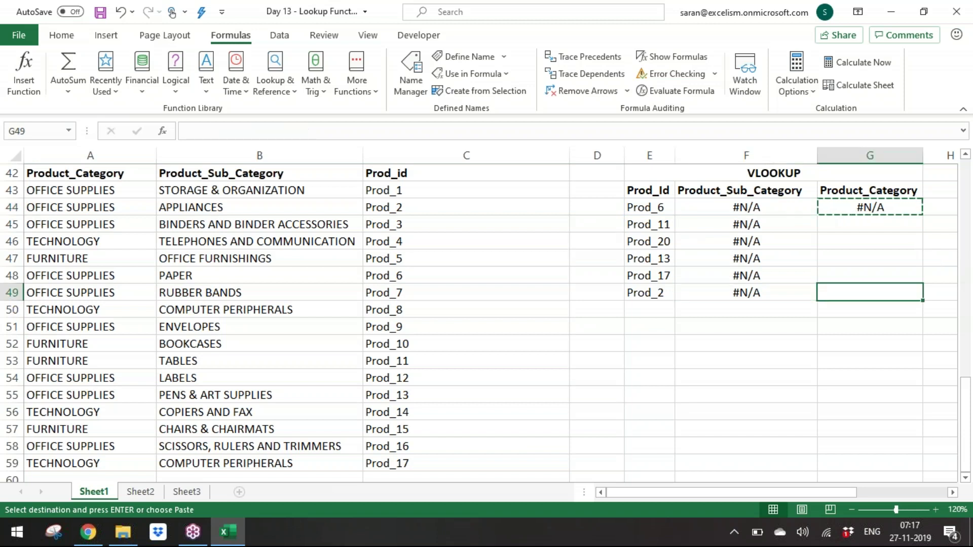
key(shift+Up)
key(shift+Up)
key(shift+Up)
key(shift+Up)
key(ctrl+v)
Step: Copy the whole VLOOKUP results table E42:G49 to a new block starting at E51
key(ctrl+Left)
key(ctrl+Left)
key(ctrl+Left)
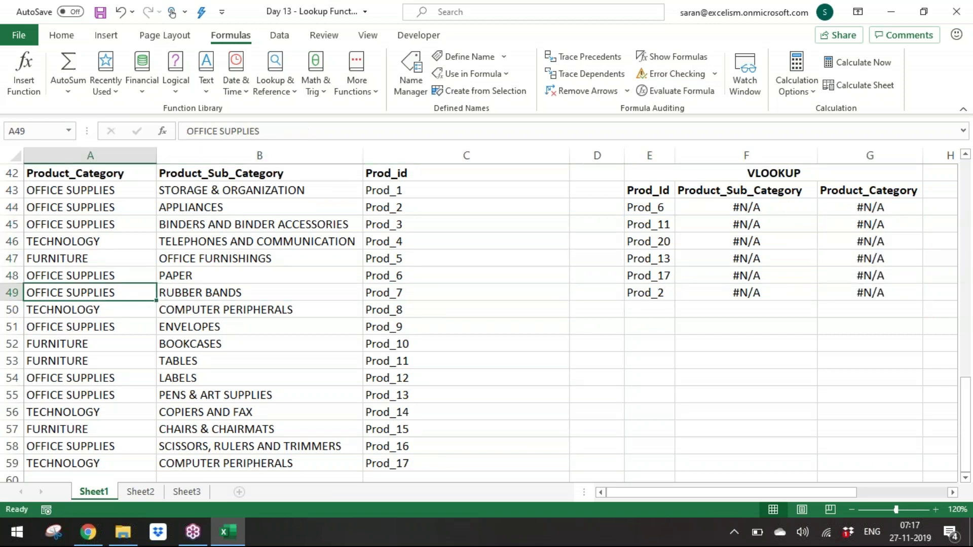
key(ctrl+Right)
key(ctrl+Right)
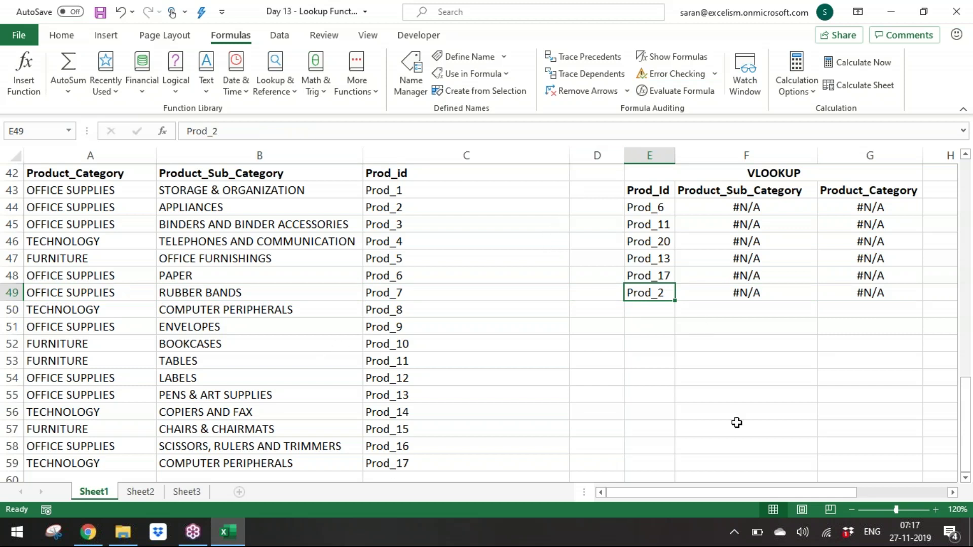
key(ctrl+Up)
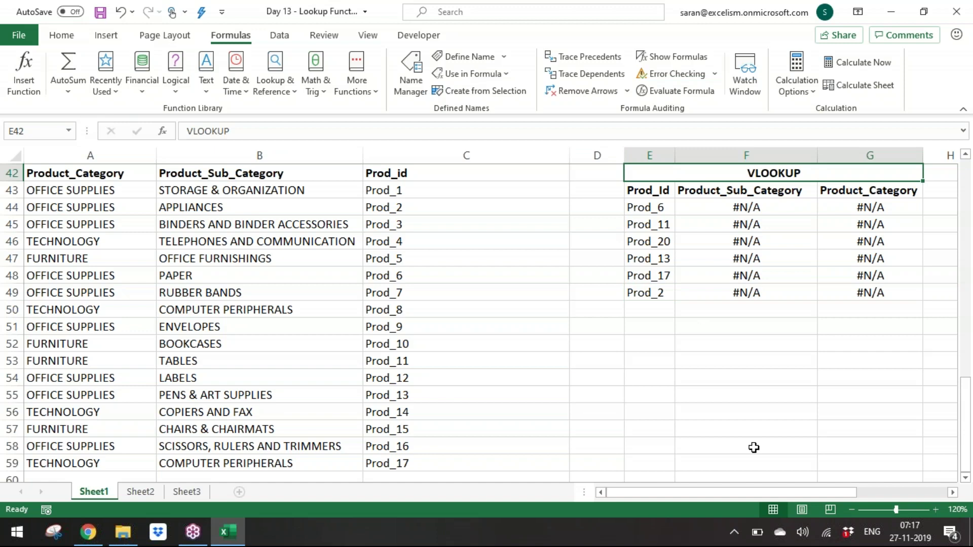
key(ctrl+shift+Down)
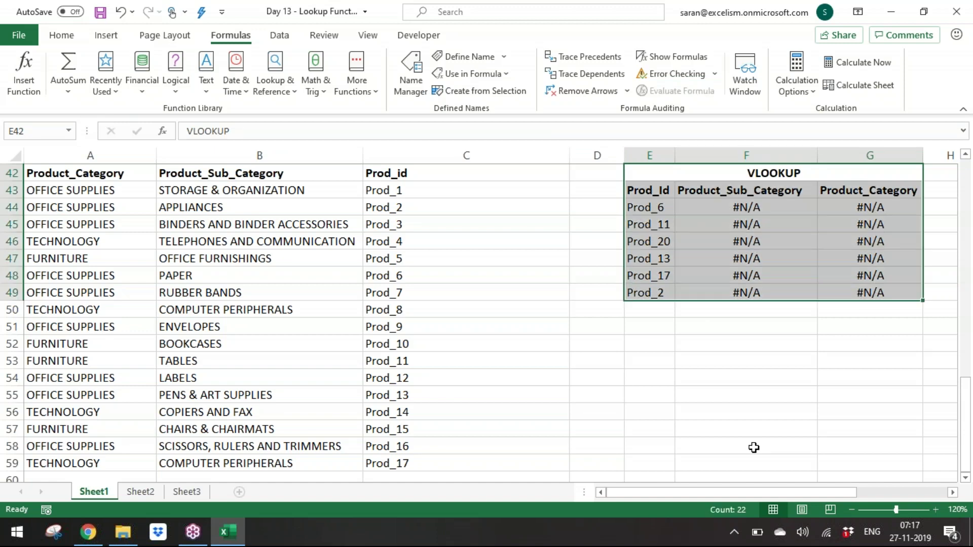
key(ctrl+c)
key(Down)
key(Down)
key(Down)
key(Down)
key(Down)
key(Down)
key(Down)
key(Down)
key(Down)
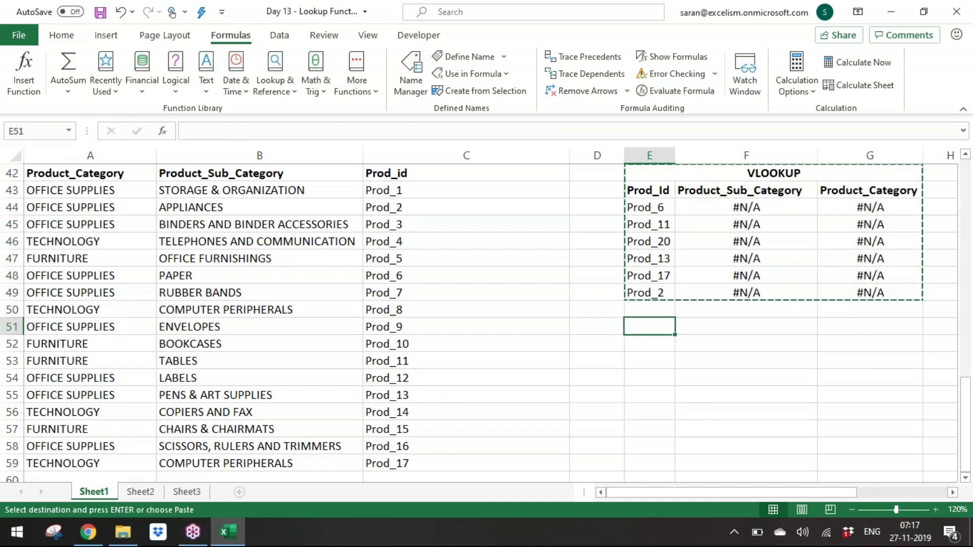
key(Return)
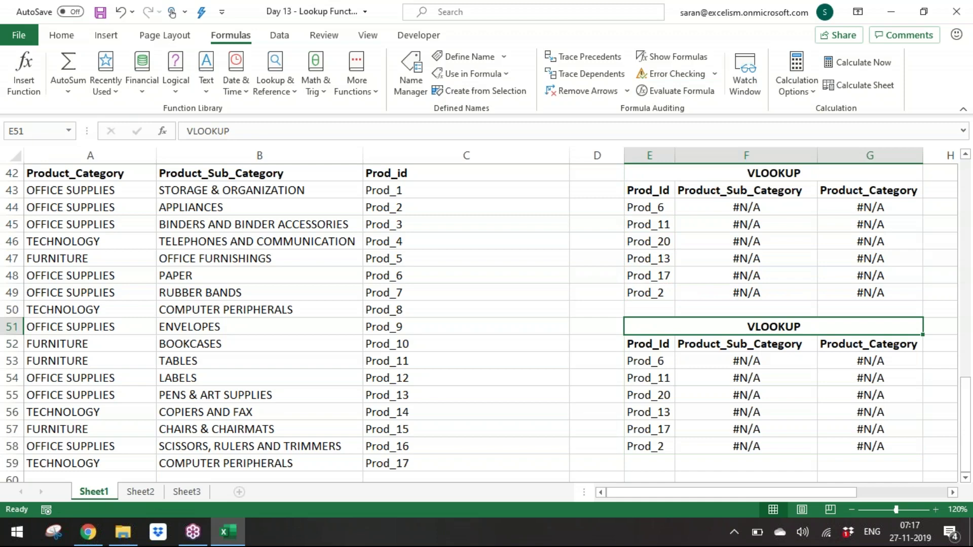
Step: Change the heading of the copied table in E51 to INDEX & MATCH
text(INDE)
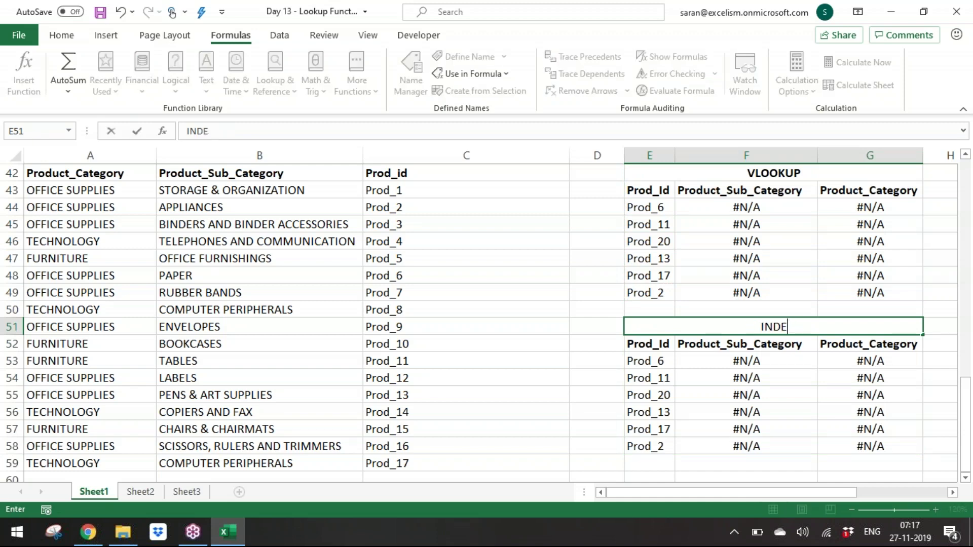
text(X & MATCH)
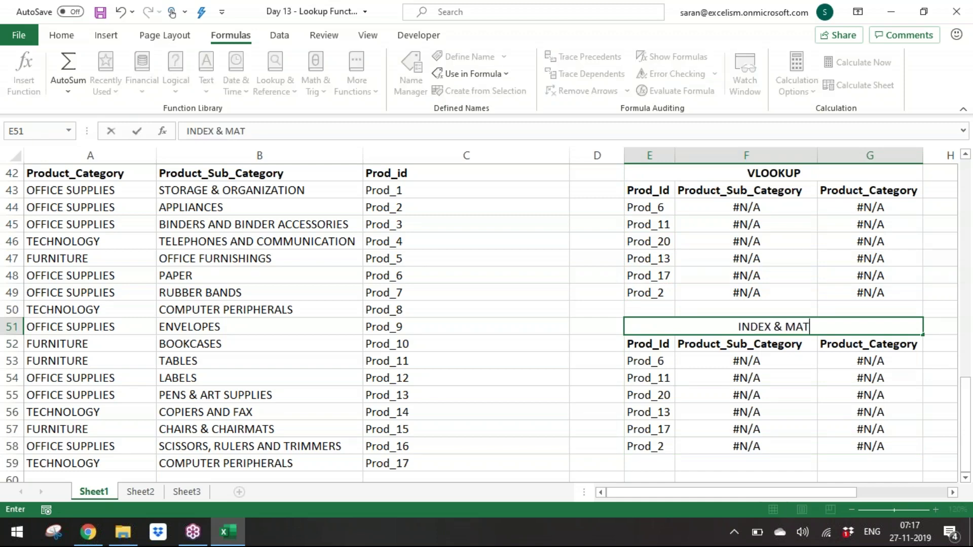
key(Return)
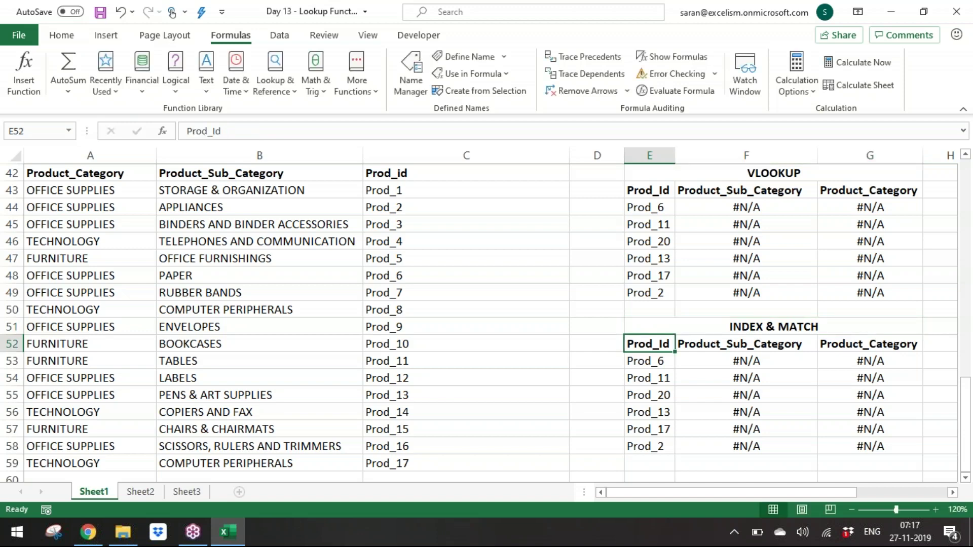
Step: Clear the Product_Sub_Category and Product_Category results F53:G58 in the INDEX & MATCH table
click(746, 361)
shift+click(869, 446)
key(F2)
key(ctrl+shift+Home)
key(BackSpace)
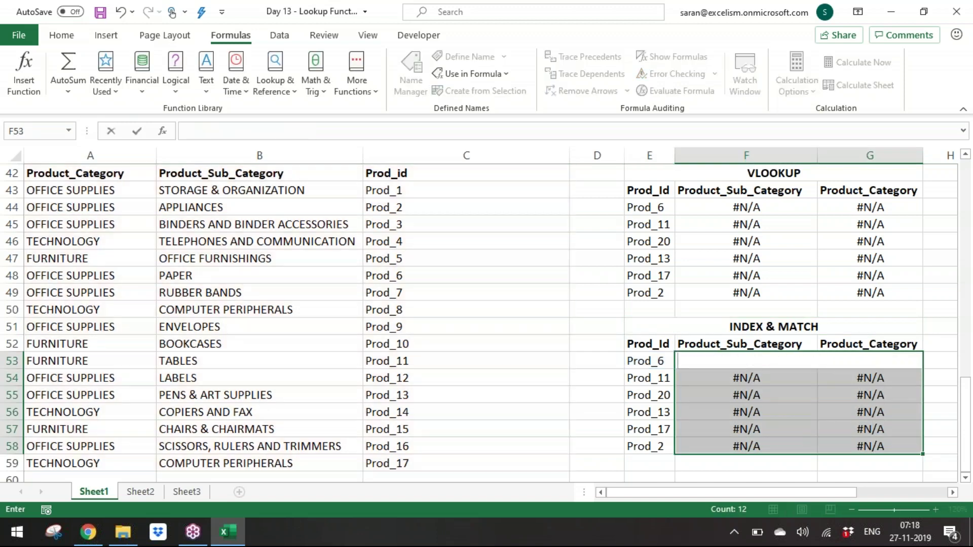
key(Escape)
key(Delete)
key(Up)
key(Down)
key(shift+Down)
key(shift+Down)
key(shift+Down)
key(shift+Down)
key(shift+Down)
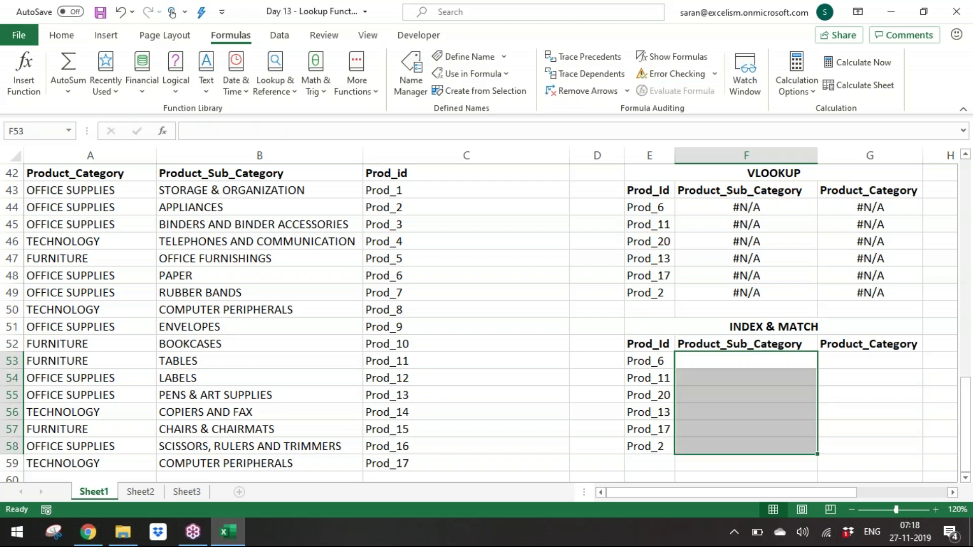
key(Down)
key(Down)
key(Down)
key(Down)
key(Down)
key(Down)
key(Down)
key(Down)
key(Down)
key(Down)
key(Down)
key(Down)
key(Down)
key(Down)
key(Up)
key(Up)
key(Up)
key(Up)
key(Up)
key(Up)
key(Up)
key(Up)
key(Up)
key(Up)
key(Up)
key(Up)
key(Up)
key(Up)
key(Up)
key(Up)
key(Up)
key(Up)
key(Up)
key(Up)
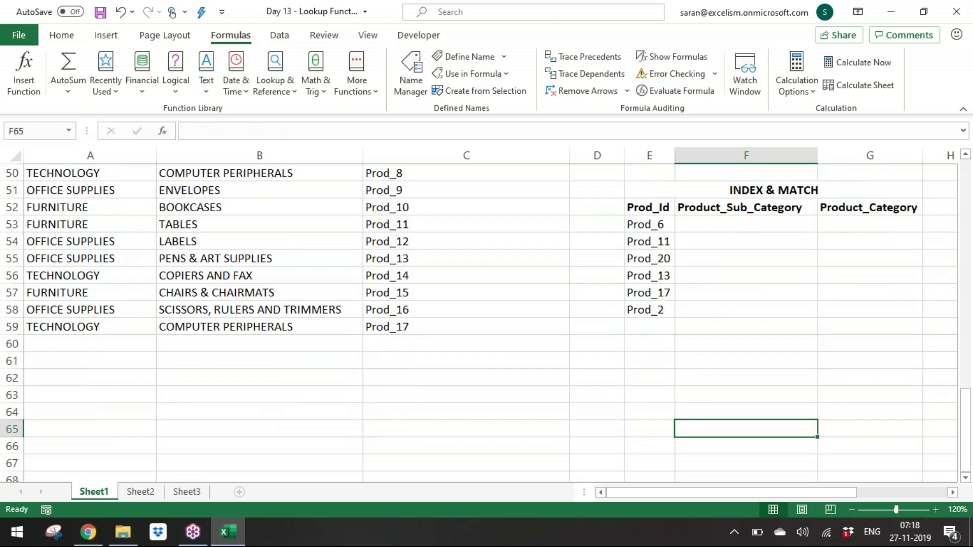
key(Up)
key(Up)
key(Up)
key(Up)
key(Up)
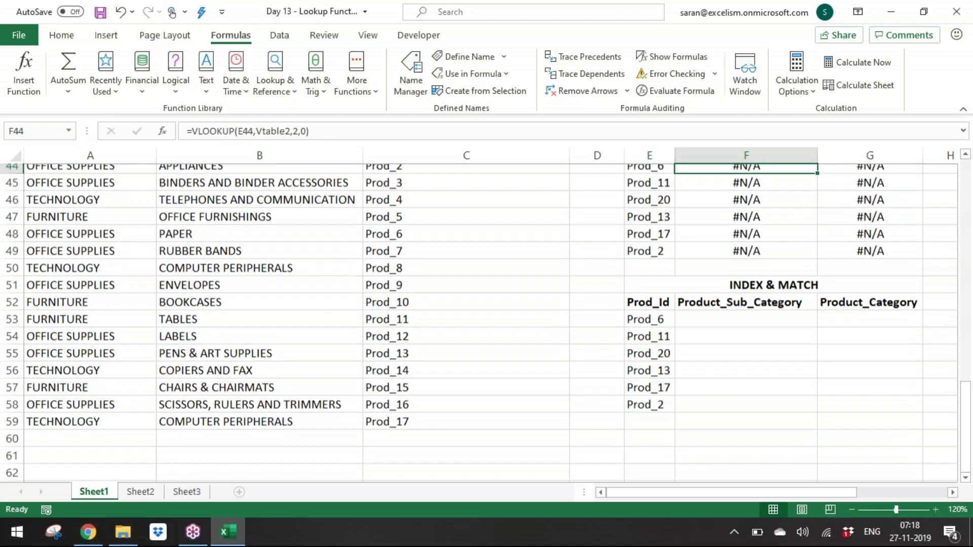
key(Down)
key(Down)
key(Down)
key(Down)
key(Down)
key(Down)
key(Down)
key(Down)
key(Down)
key(Down)
key(Down)
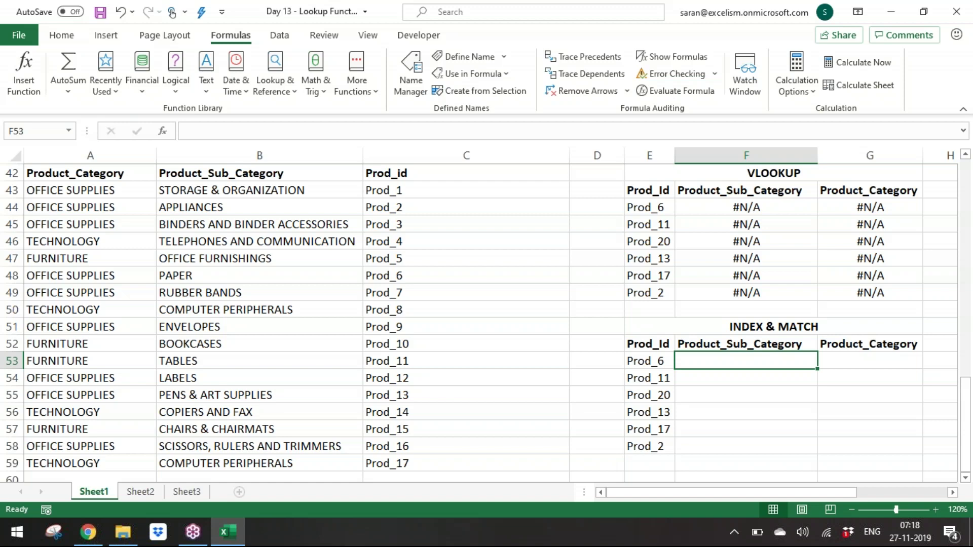
Step: Start an INDEX formula in F53 with the absolute Product_Sub_Category range $B$43:$B$59 as its array
text(=index)
key(Tab)
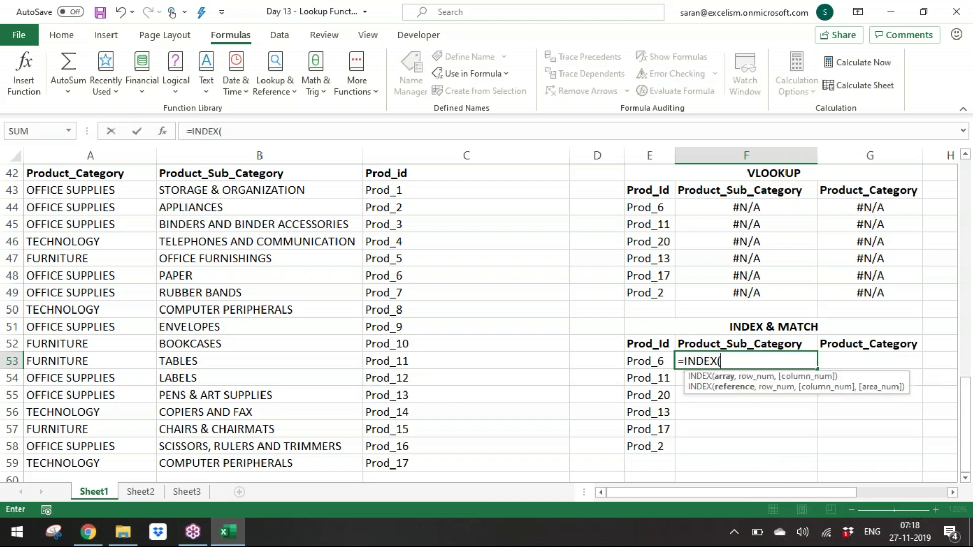
click(217, 189)
drag(222, 223, 237, 461)
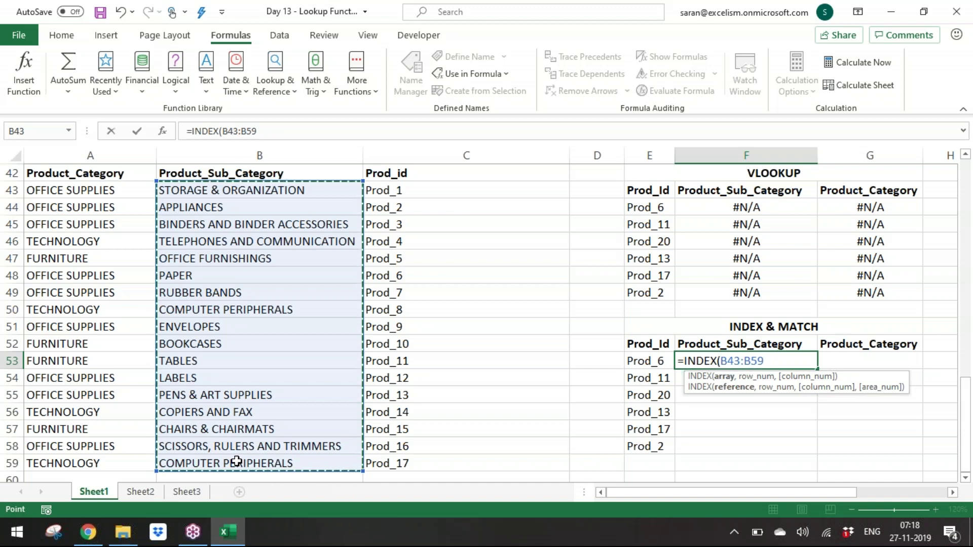
key(F4)
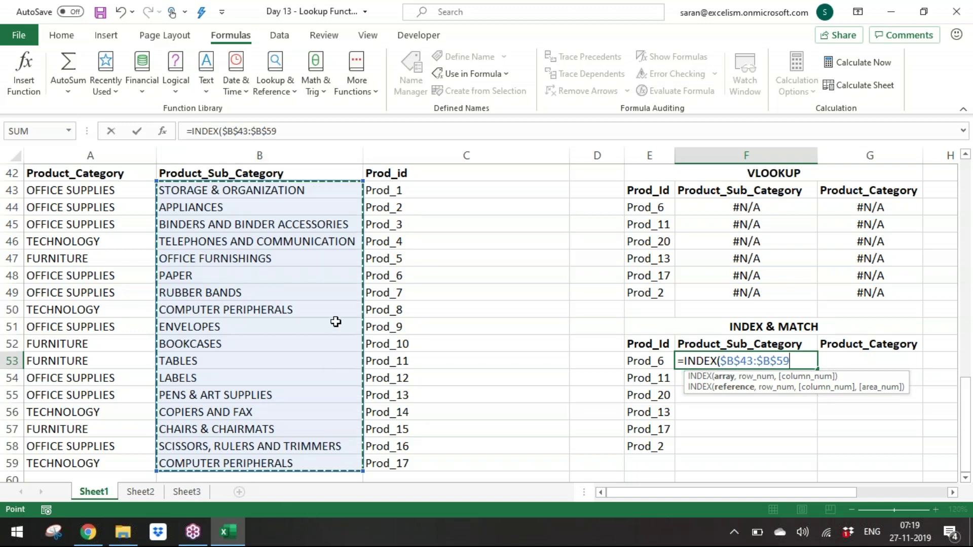
text(,)
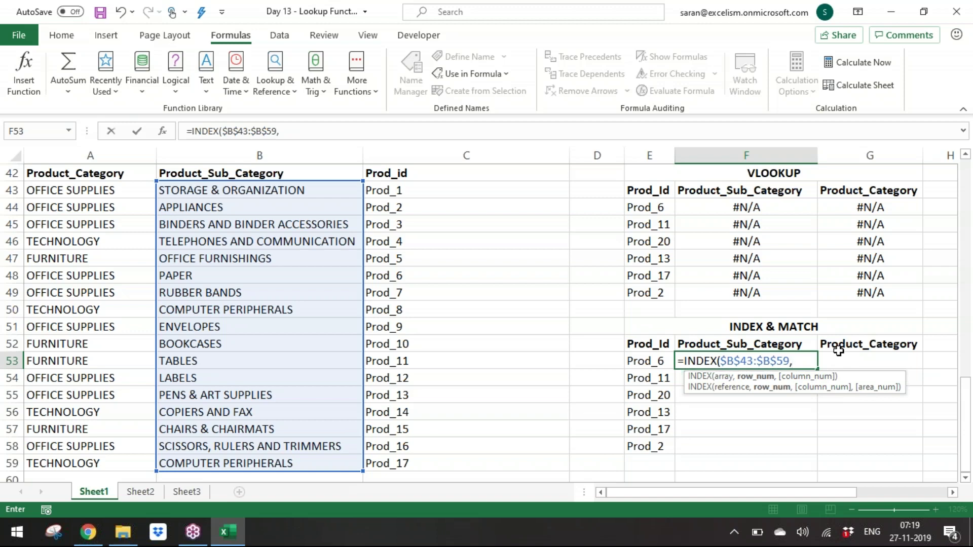
Step: Nest MATCH(E53,C43:C59) as the row number of the INDEX formula, looking up the product id in the Prod_id column
text(ma)
key(Tab)
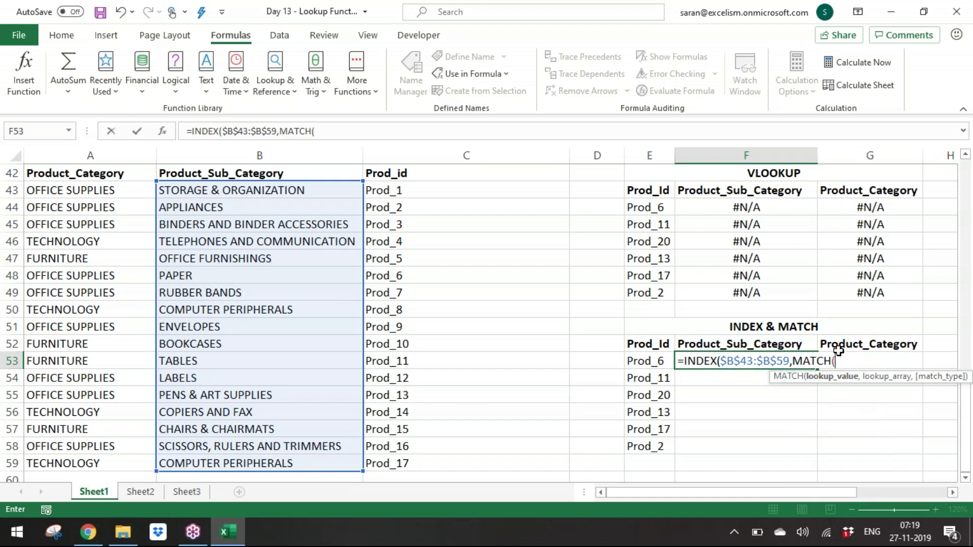
click(654, 359)
text(,)
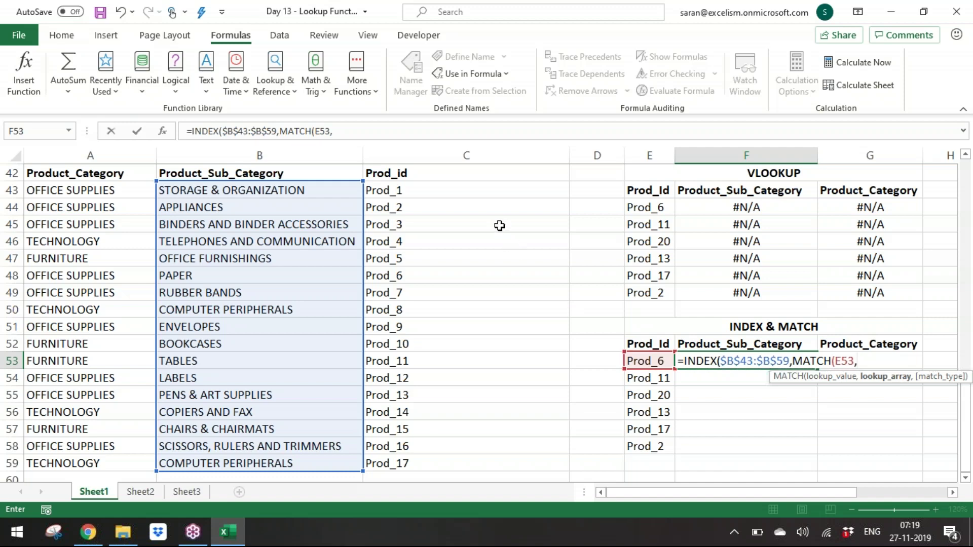
drag(496, 175, 509, 428)
scroll(946, 444, up, 1)
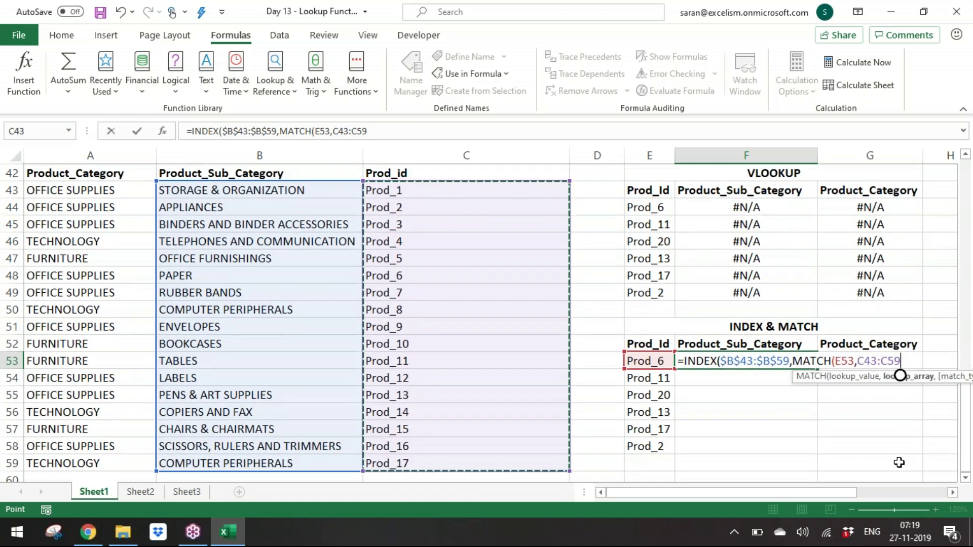
text())
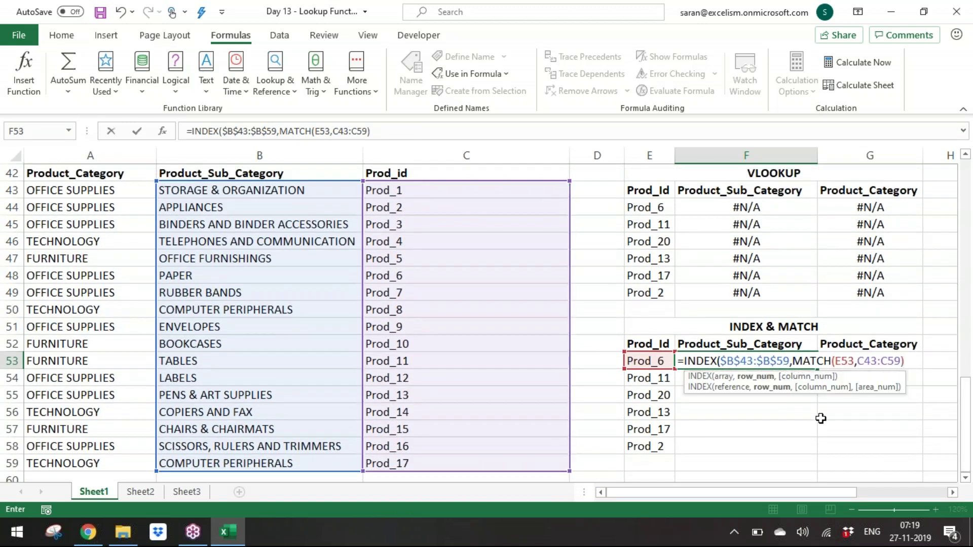
Step: Make the MATCH lookup range in the F53 formula absolute as $C$43:$C$59
click(729, 376)
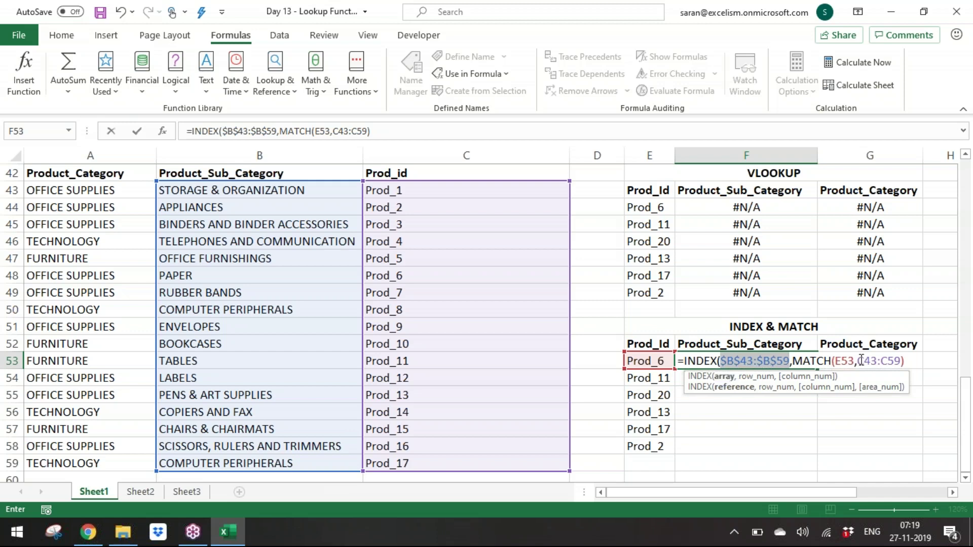
drag(857, 361, 902, 361)
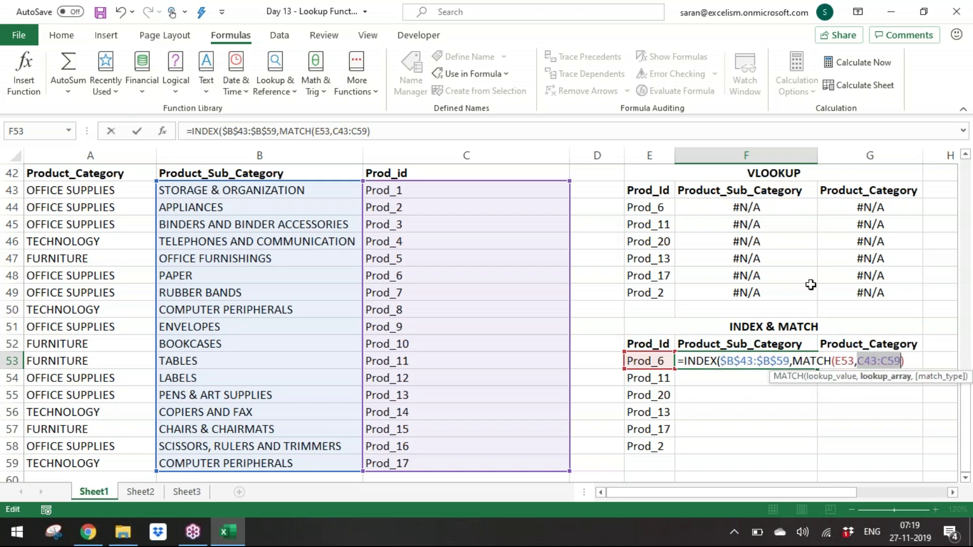
key(F4)
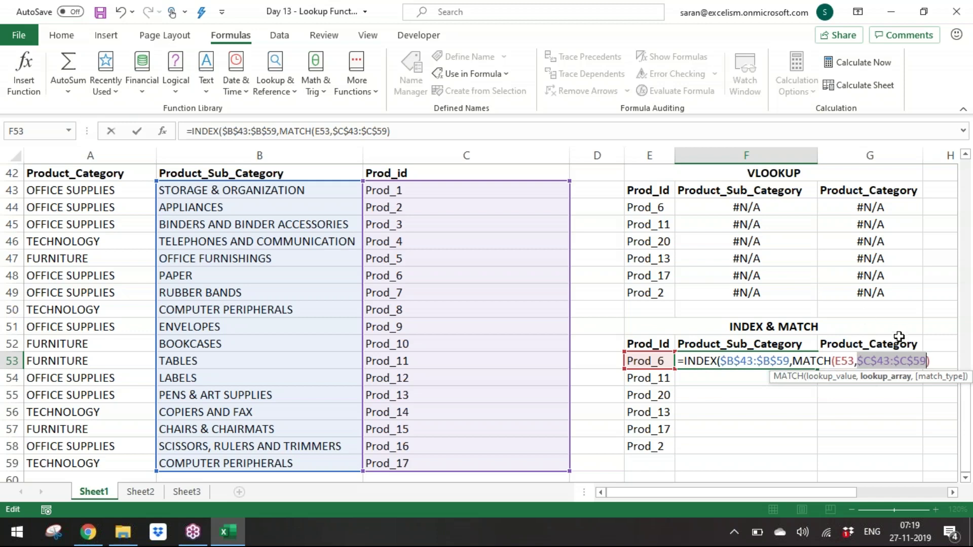
click(935, 360)
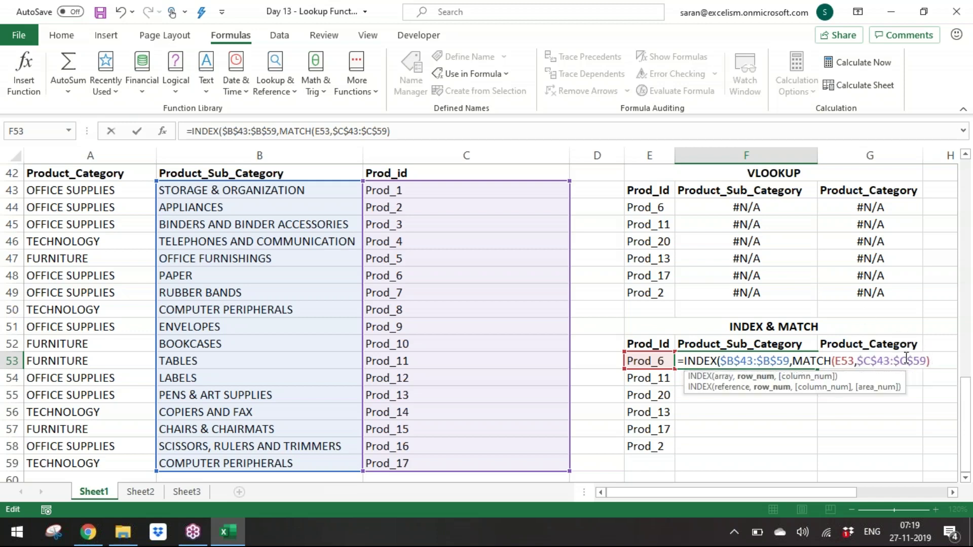
Step: Finish the nested MATCH in the F53 formula with match type 0 for an exact match
drag(858, 360, 928, 360)
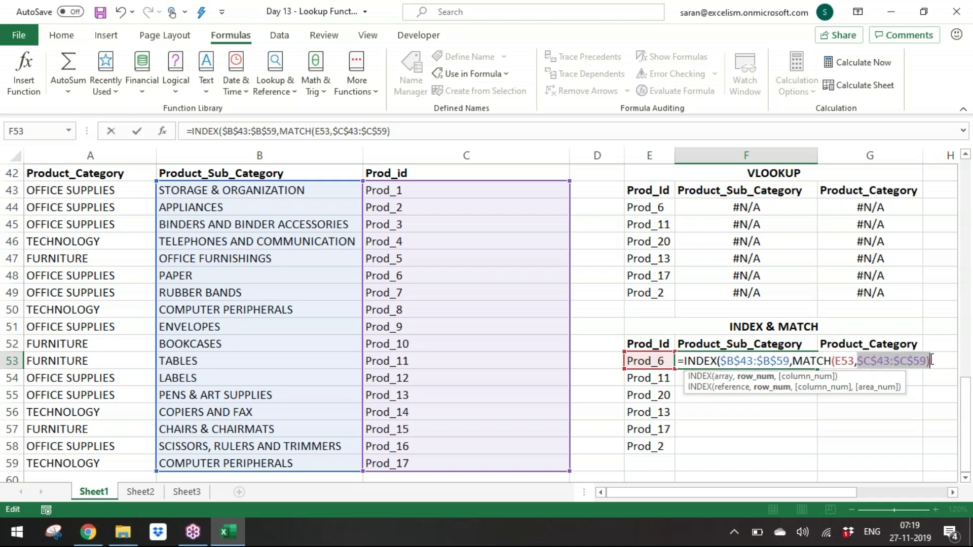
click(938, 363)
click(938, 362)
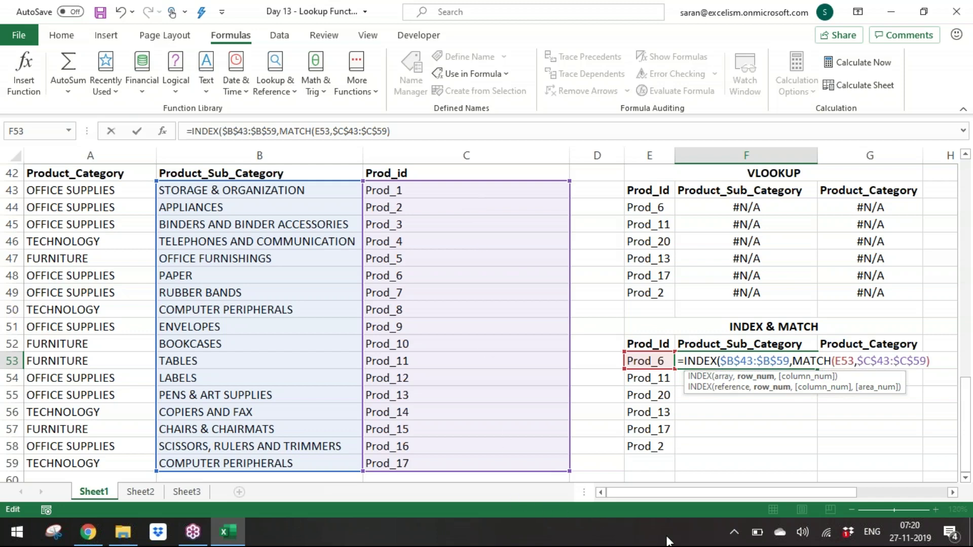
key(BackSpace)
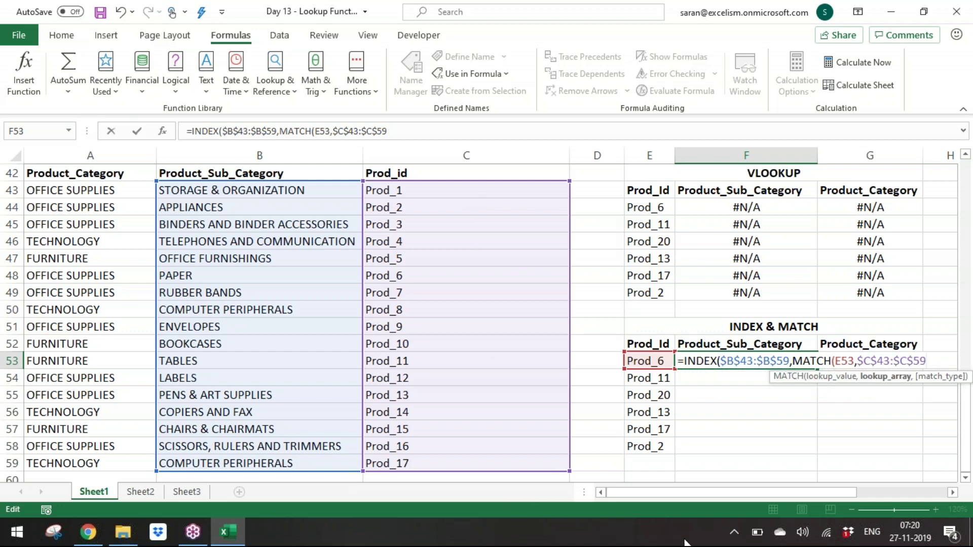
text(,0)
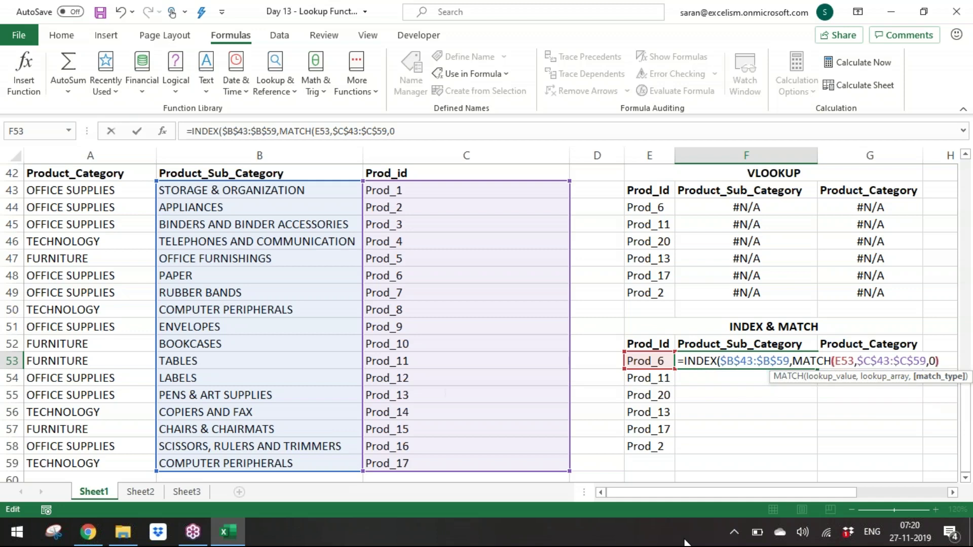
text())
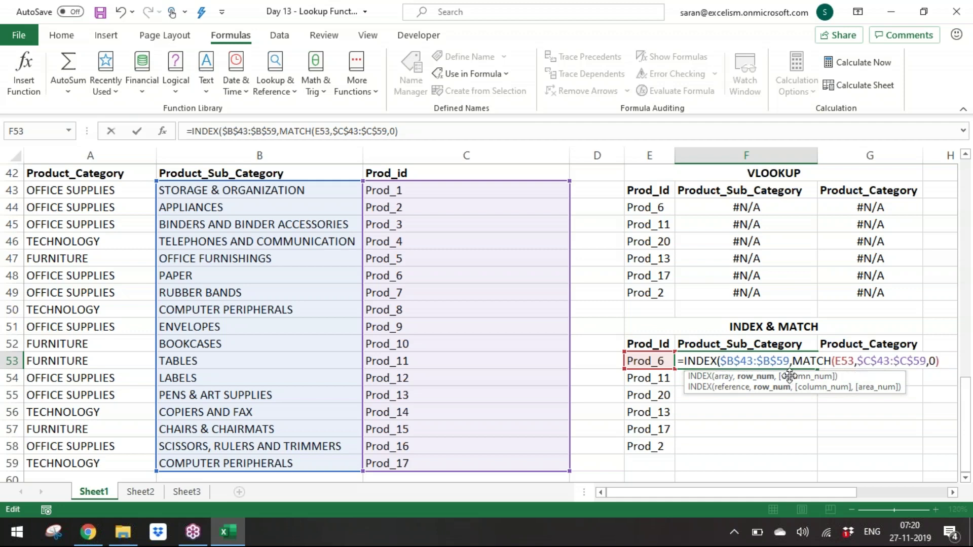
Step: Close the INDEX function around the nested MATCH and enter the completed formula in F53
click(725, 378)
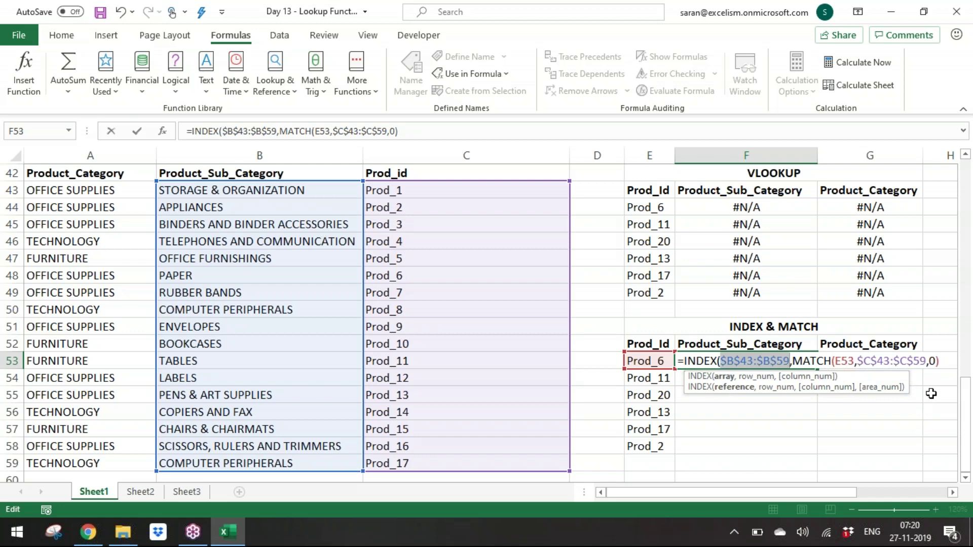
click(947, 361)
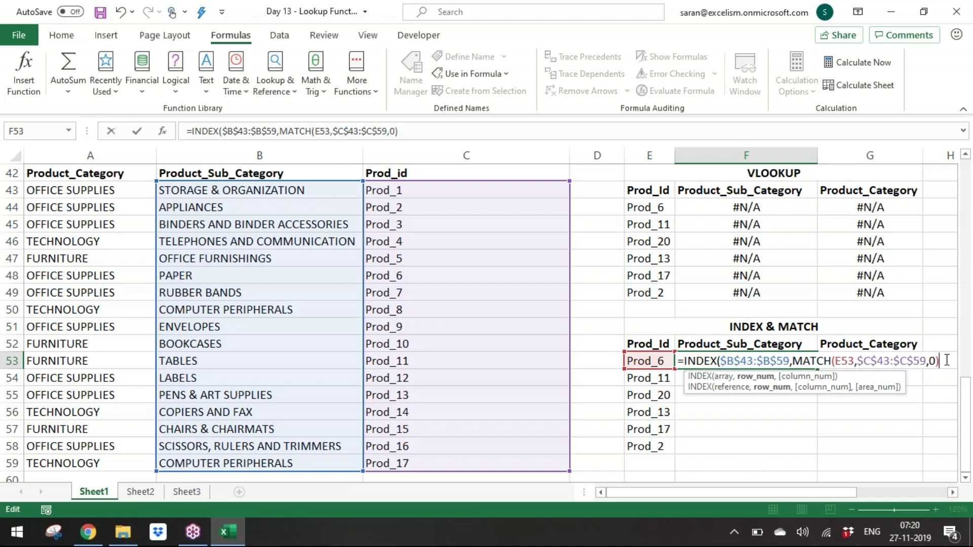
text())
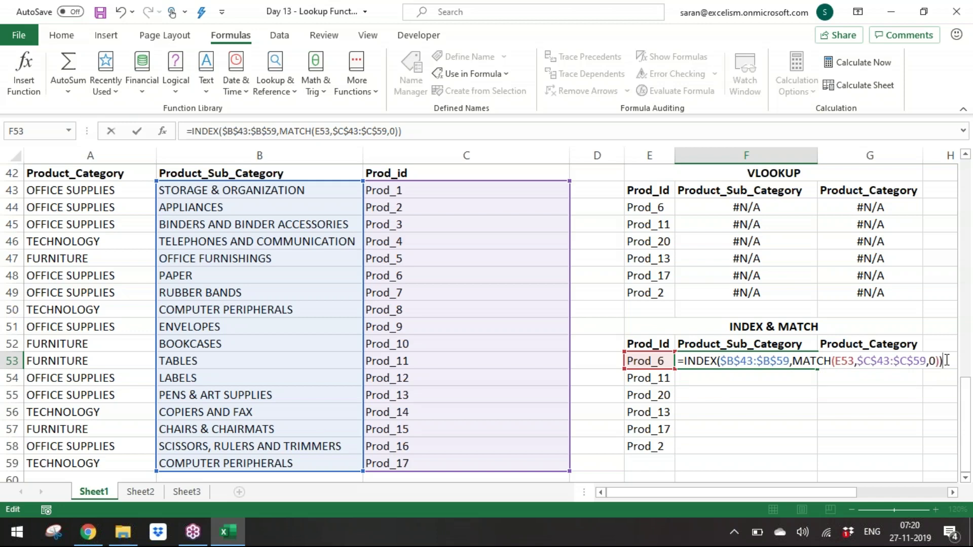
key(Return)
key(Up)
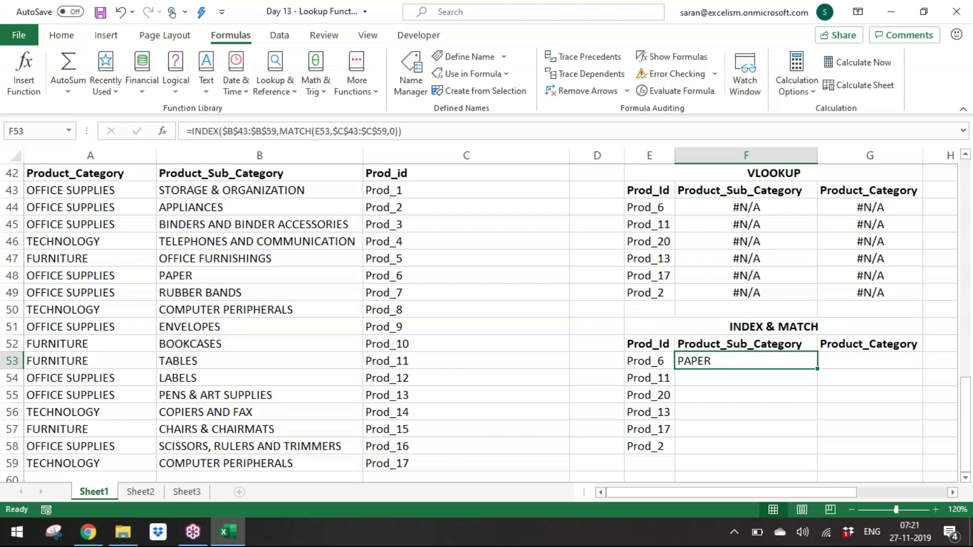
Step: Copy the F53 formula down the Product_Sub_Category column of the INDEX & MATCH table to F58
key(ctrl+c)
key(Left)
key(ctrl+Down)
key(Right)
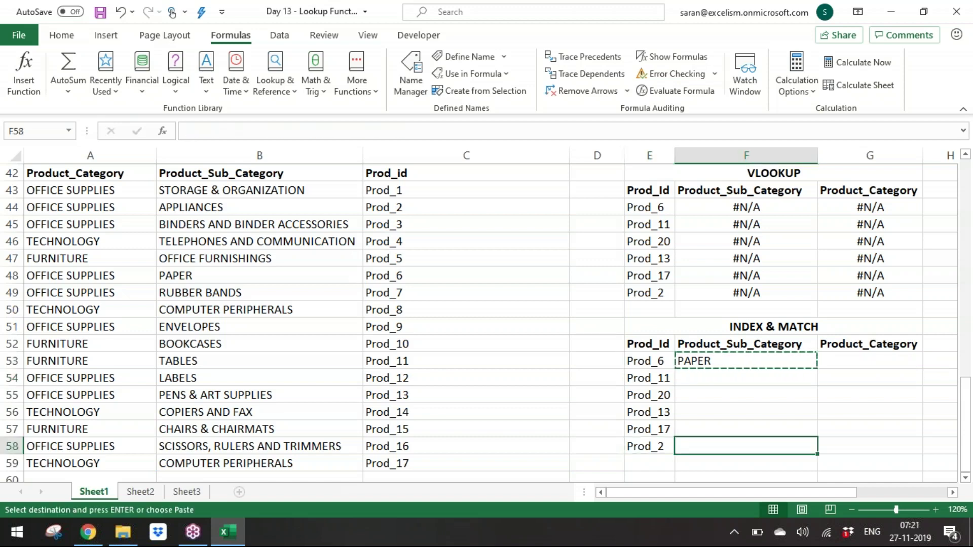
key(ctrl+shift+Up)
key(ctrl+v)
key(Escape)
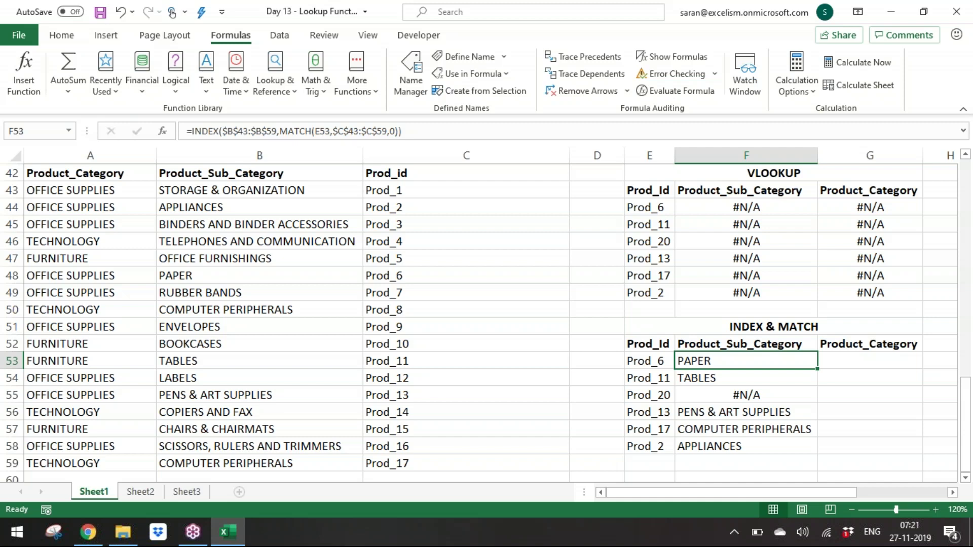
Step: Start an INDEX formula in G53 with the absolute Product_Category range $A$43:$A$59 as its array
key(Right)
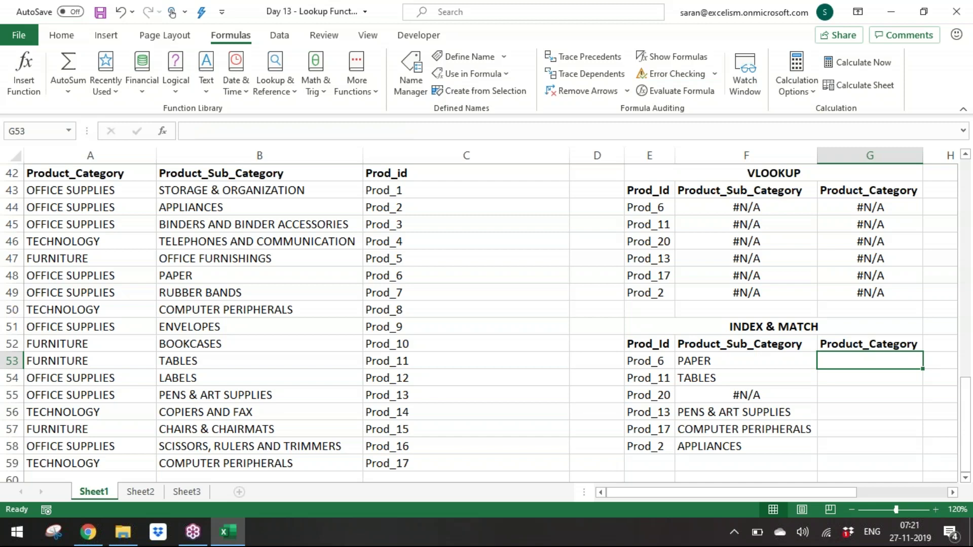
click(746, 360)
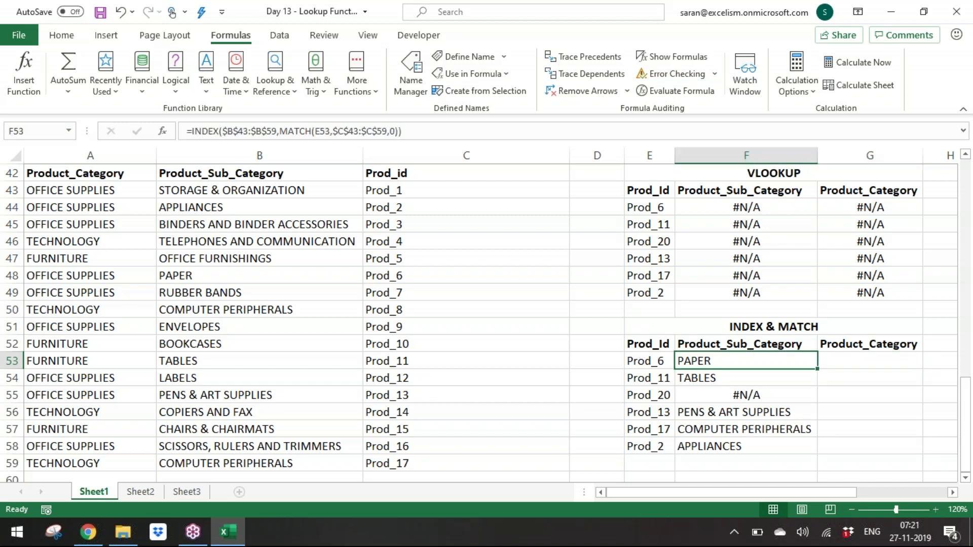
click(870, 361)
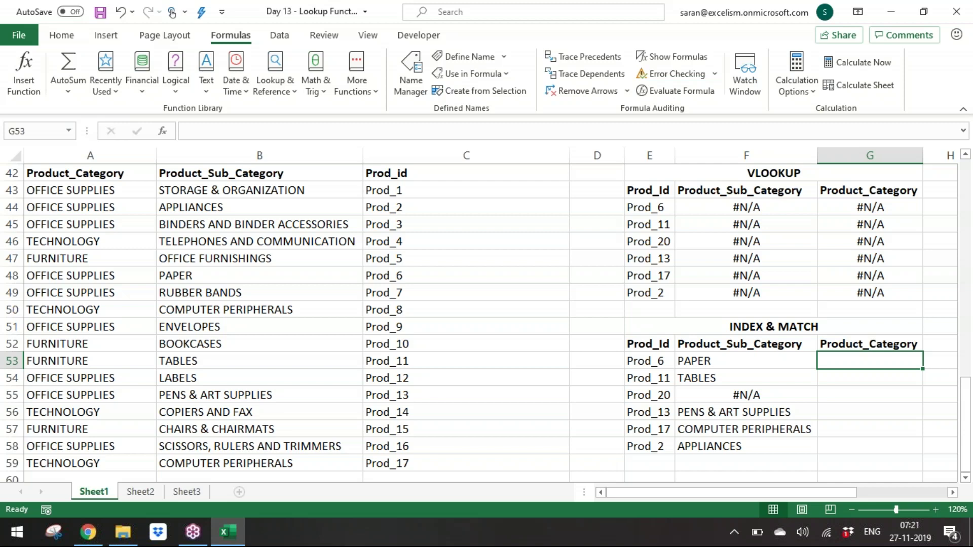
text(=ind)
key(Tab)
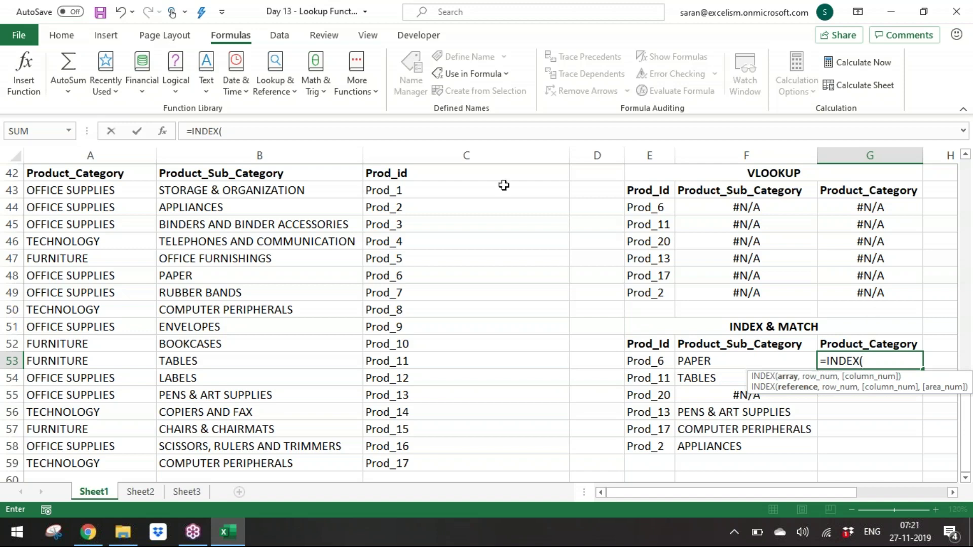
click(116, 186)
drag(116, 187, 115, 462)
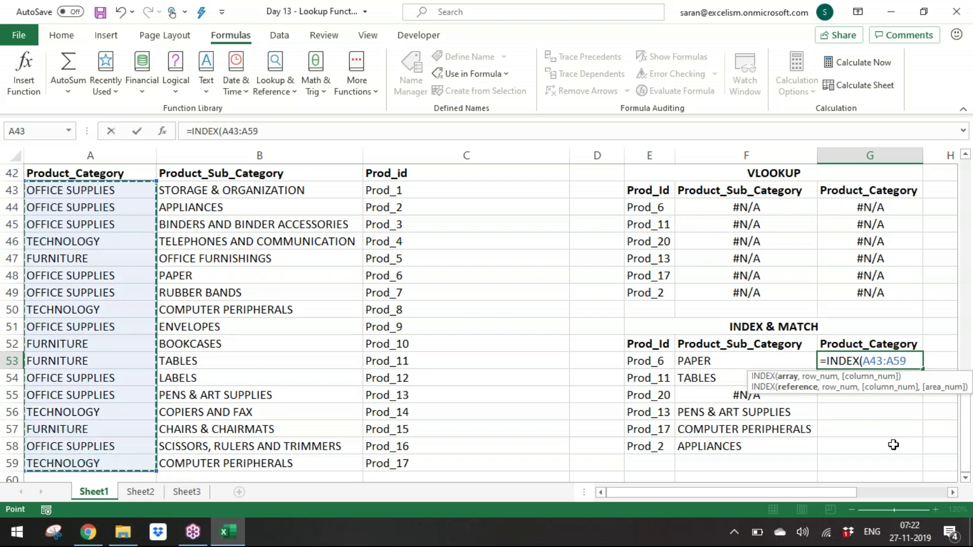
text(,)
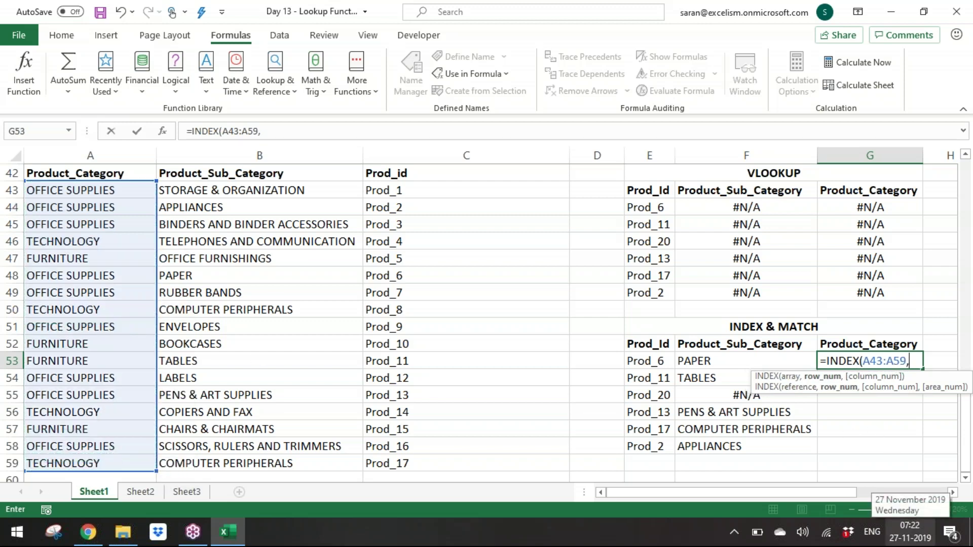
drag(863, 361, 907, 360)
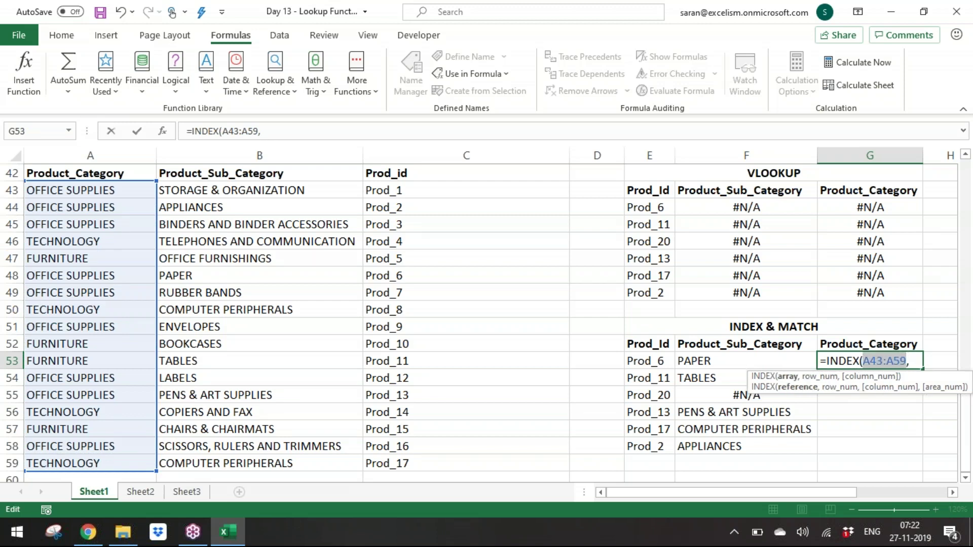
key(F4)
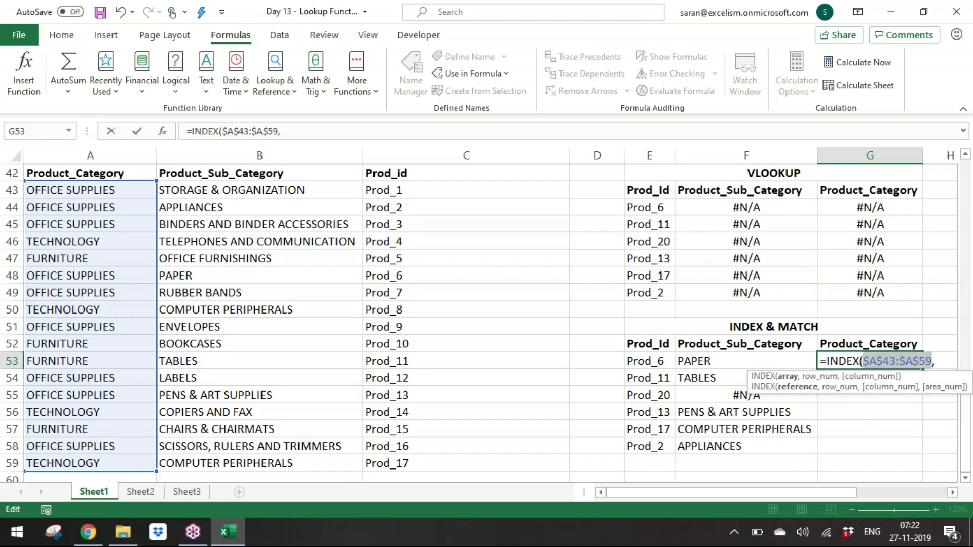
click(942, 361)
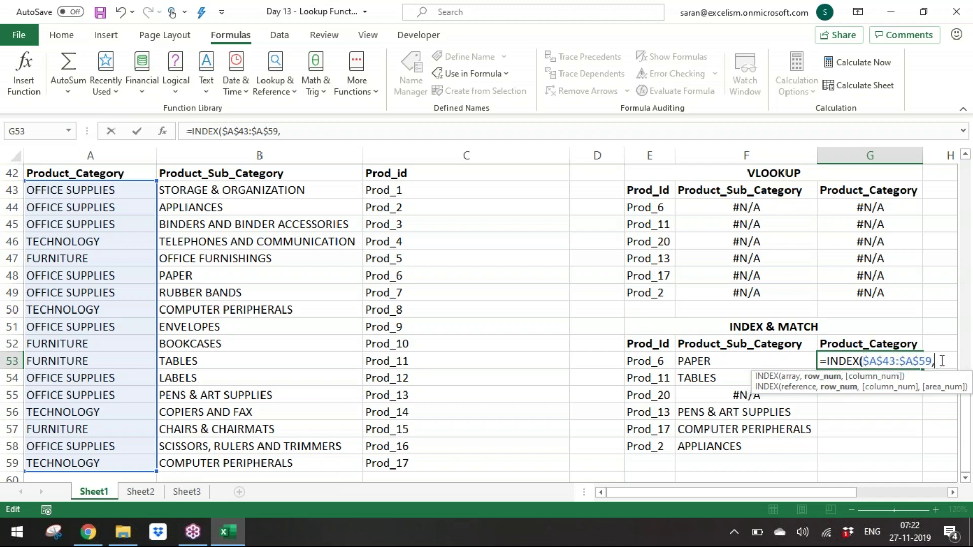
Step: Nest MATCH(E53,C43:C59,0) as the row number of the G53 INDEX formula and close both functions
click(929, 253)
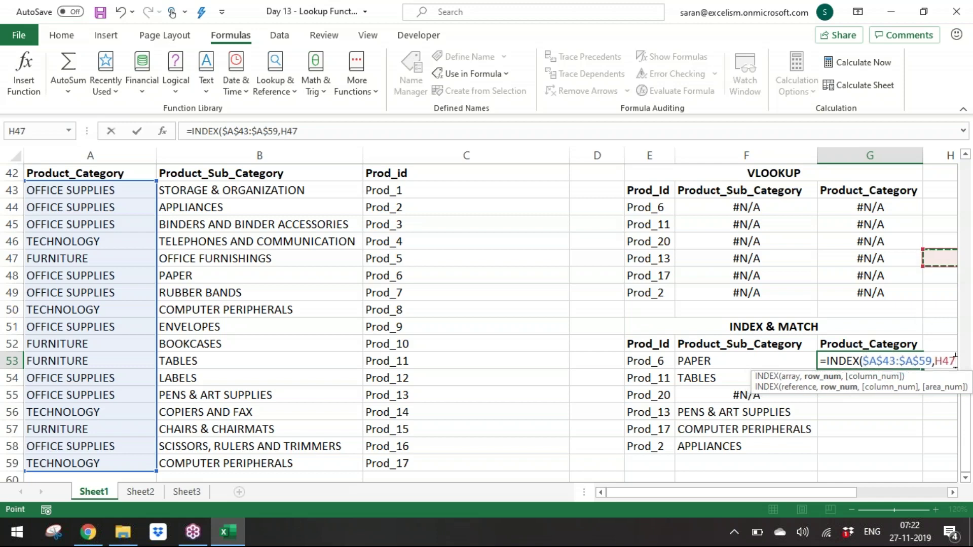
key(BackSpace)
key(BackSpace)
key(BackSpace)
text(mat)
key(Tab)
drag(421, 193, 454, 347)
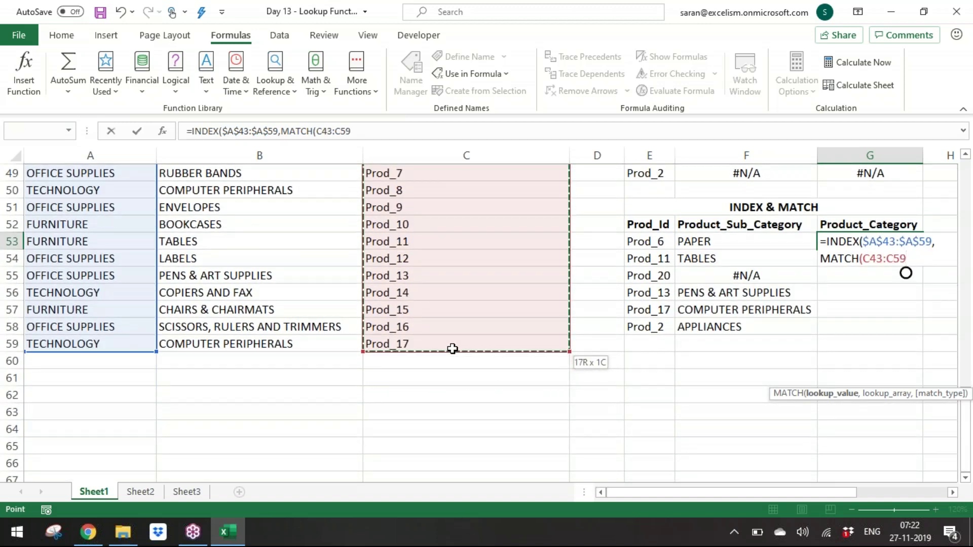
scroll(968, 439, up, 12)
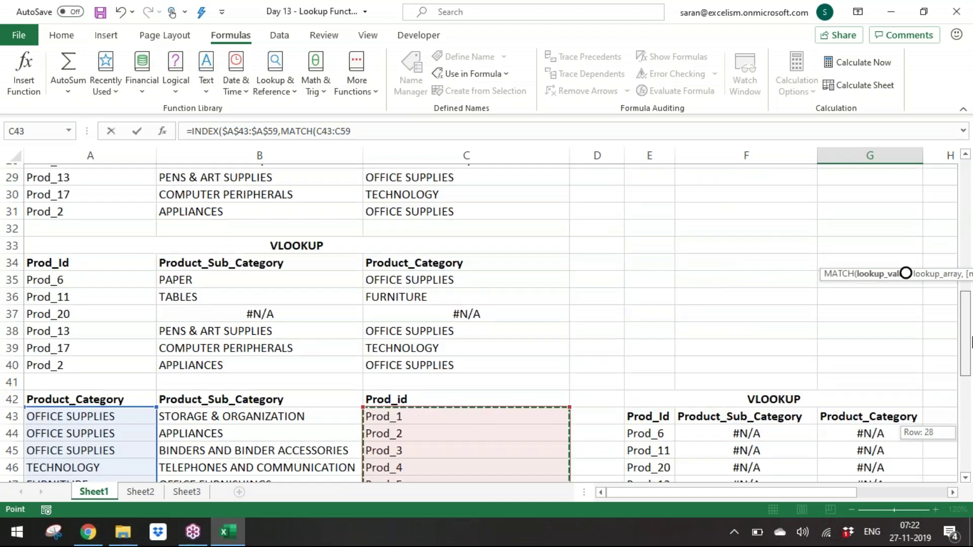
scroll(912, 381, down, 10)
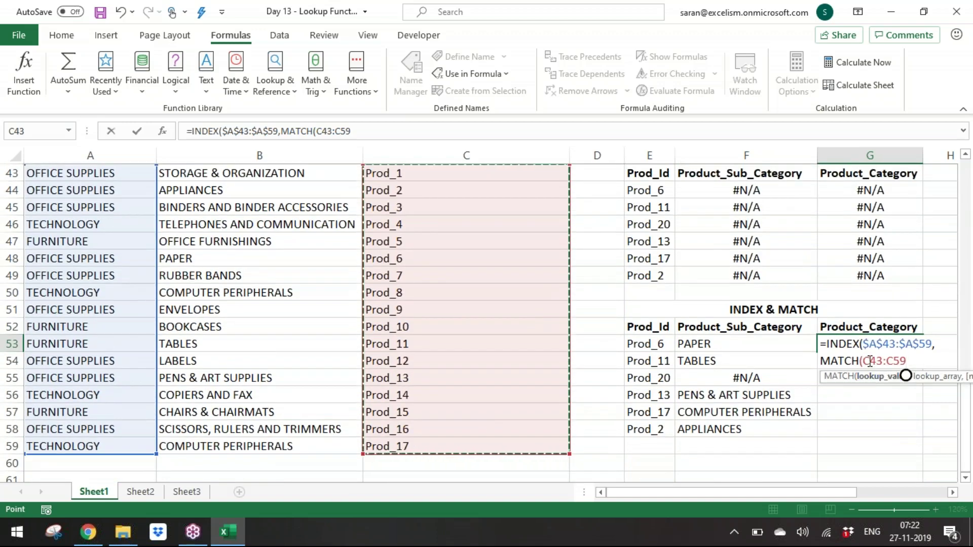
key(F2)
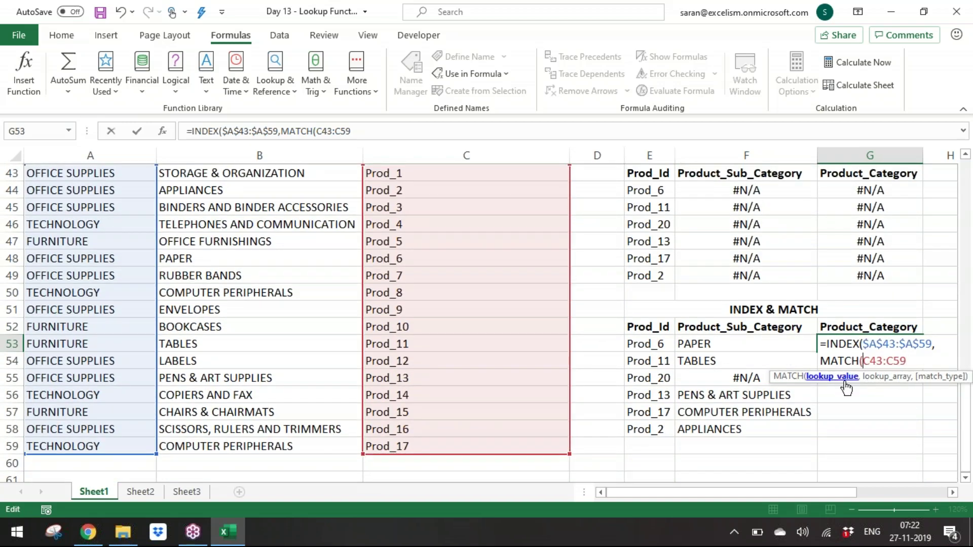
click(654, 343)
text(,)
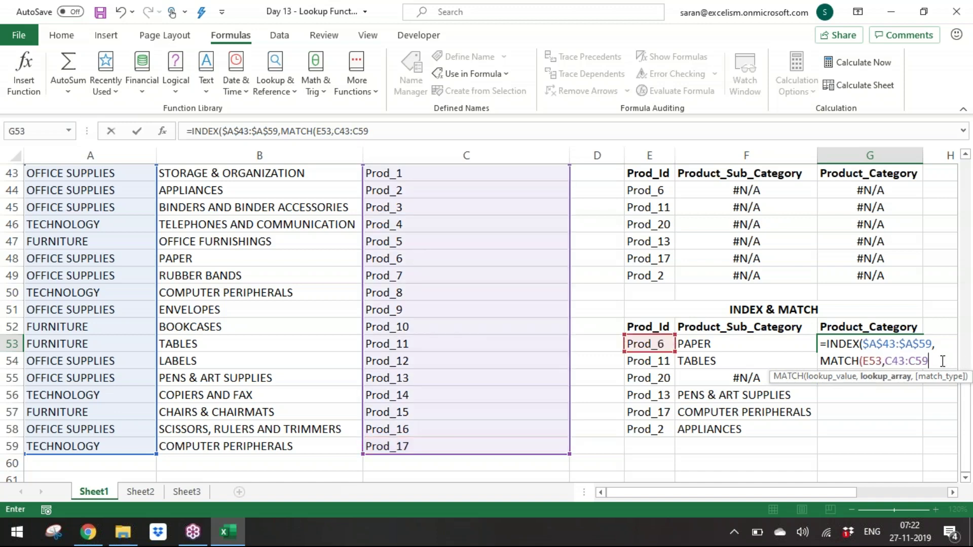
text(,)
text(0)))
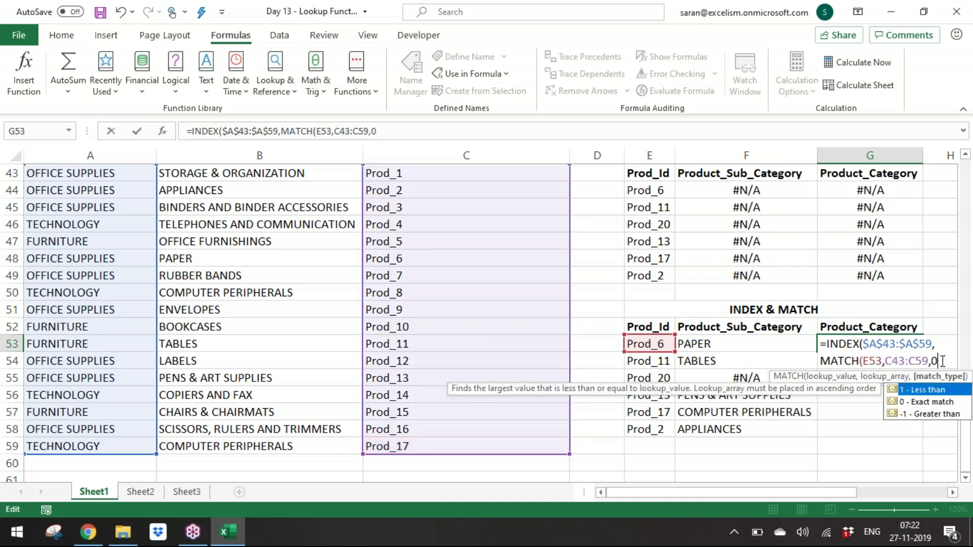
Step: Make the MATCH lookup range in G53 absolute as $C$43:$C$59 and enter the formula
drag(885, 361, 929, 361)
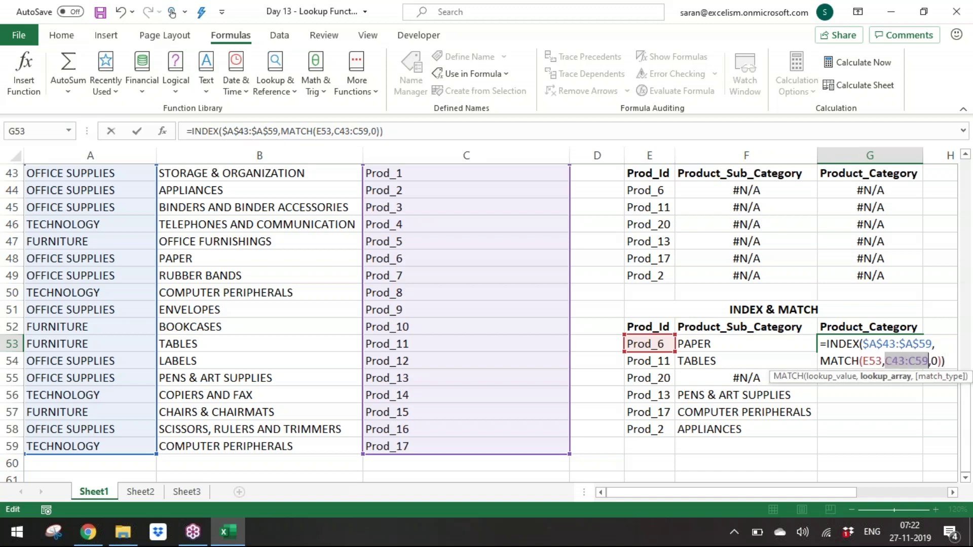
key(F4)
key(Return)
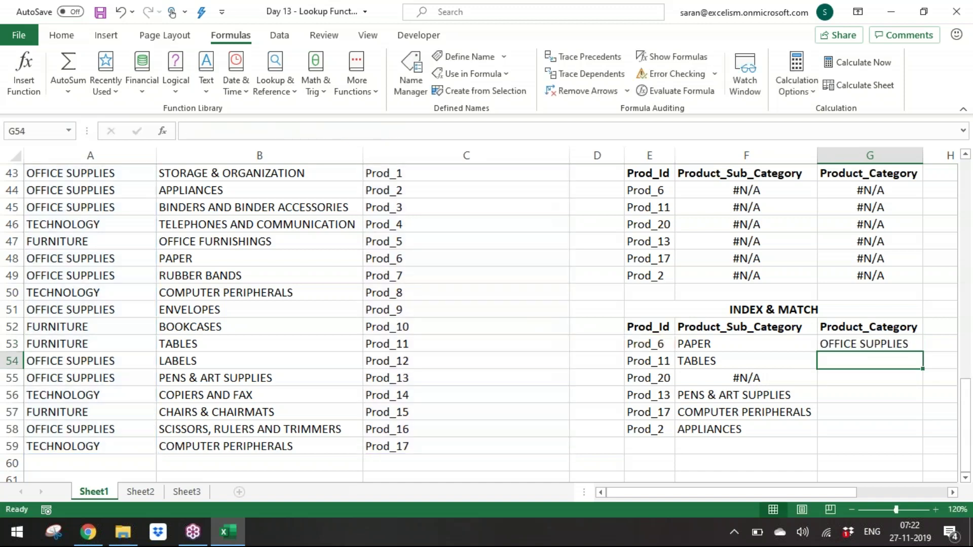
Step: Copy the G53 formula into G54:G58 to fill the Product_Category column of the INDEX & MATCH table
key(Up)
key(ctrl+c)
key(Left)
key(ctrl+Down)
key(Right)
key(shift+Up)
key(shift+Up)
key(shift+Up)
key(shift+Up)
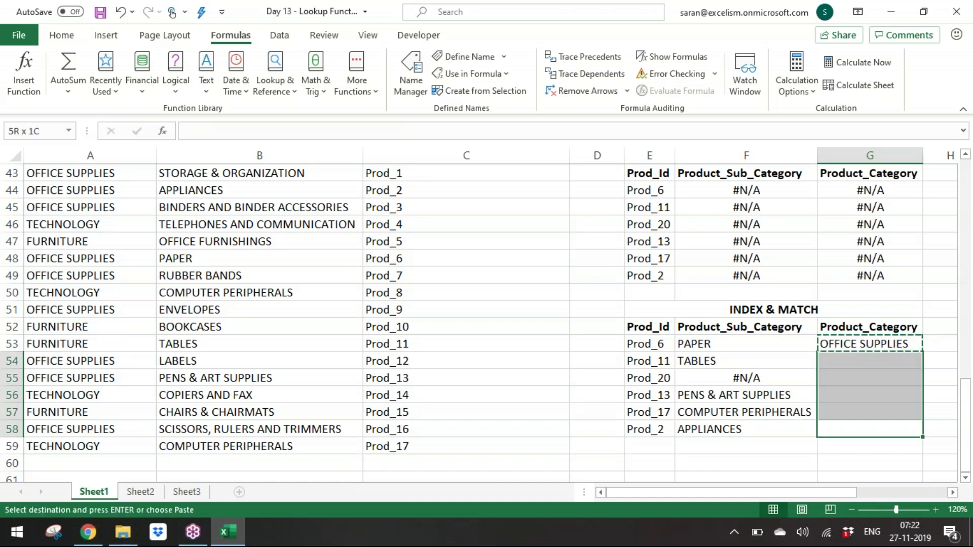
key(Return)
key(ctrl+Up)
key(ctrl+Up)
key(ctrl+Up)
key(ctrl+Up)
key(ctrl+Up)
key(ctrl+Down)
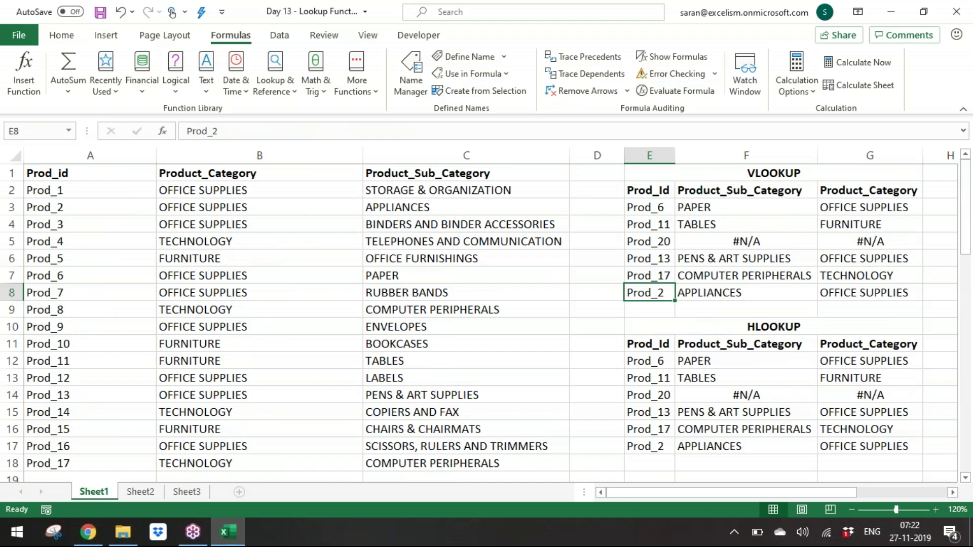
key(ctrl+Down)
key(ctrl+Down)
key(ctrl+Down)
key(ctrl+Down)
key(ctrl+Up)
key(ctrl+Left)
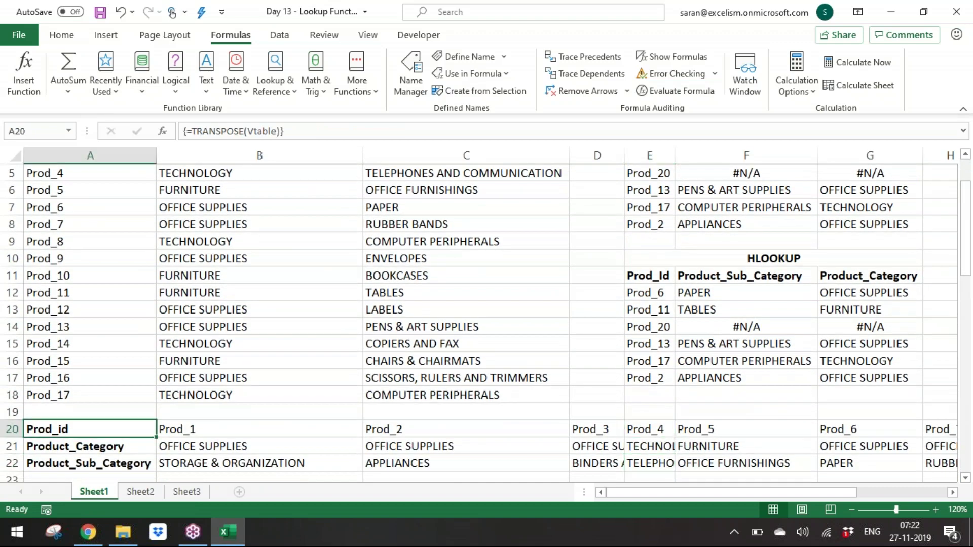
key(ctrl+shift+Right)
key(ctrl+shift+Down)
key(ctrl+c)
key(Down)
key(Down)
key(Down)
key(Down)
key(Down)
key(Down)
key(Down)
key(Down)
key(Down)
key(Down)
key(Down)
key(Down)
key(Down)
key(Down)
key(Down)
key(Down)
key(Down)
key(Down)
key(Down)
key(Down)
key(Down)
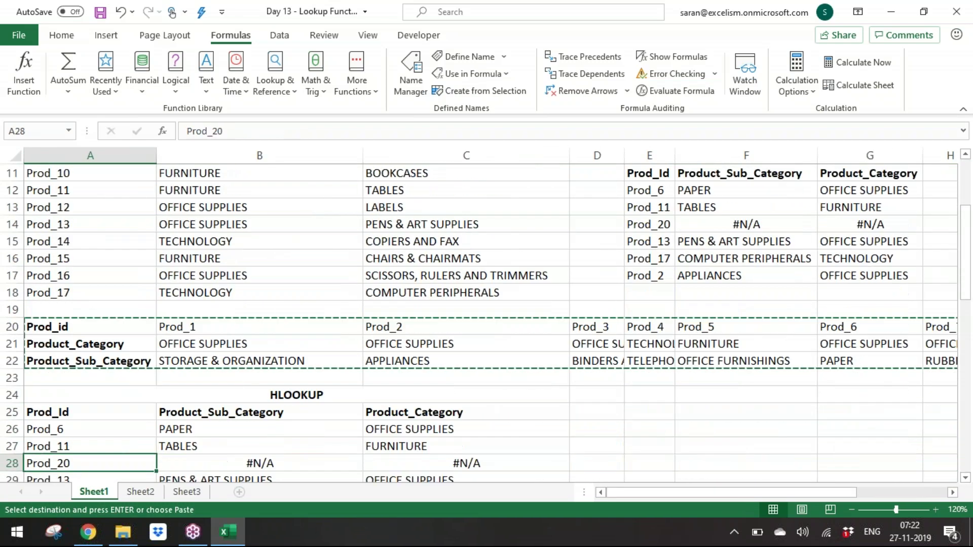
key(Down)
key(Down)
key(Up)
key(Up)
key(Up)
key(Up)
key(Up)
key(Up)
key(Up)
key(Up)
key(Up)
key(Up)
key(Up)
key(Up)
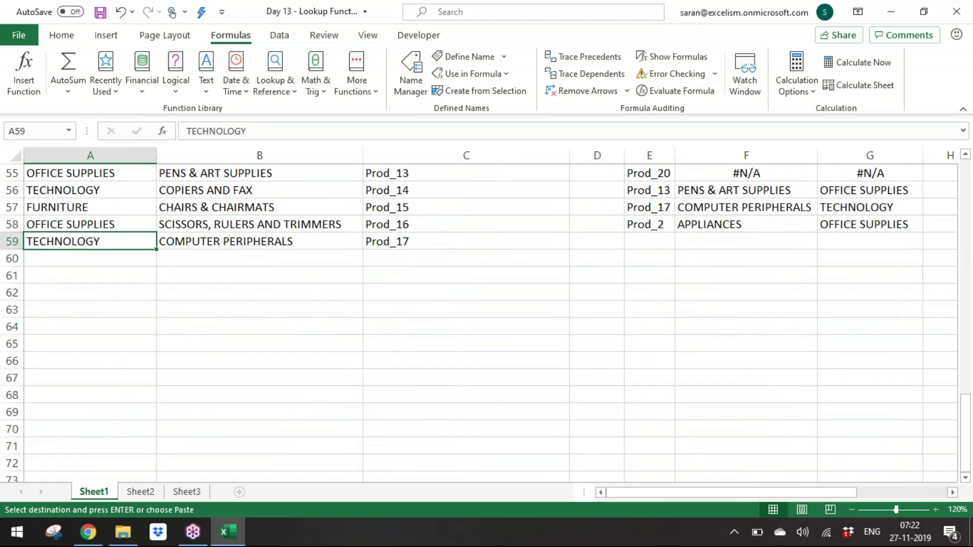
Step: Copy the table A42:C59 and choose A62 below it as the paste destination
key(ctrl+Up)
key(ctrl+shift+Right)
key(ctrl+shift+Down)
key(ctrl+c)
key(Down)
key(Down)
key(Down)
key(Down)
key(Down)
key(Down)
key(Down)
key(Down)
key(Down)
key(Down)
key(Down)
key(Down)
key(Down)
key(Down)
key(Down)
key(Down)
key(Down)
key(Down)
key(Down)
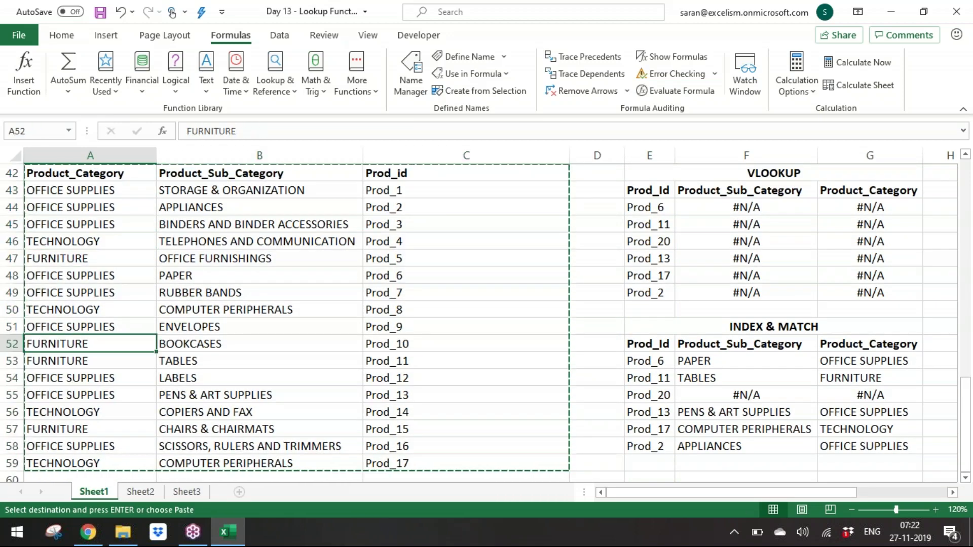
key(Down)
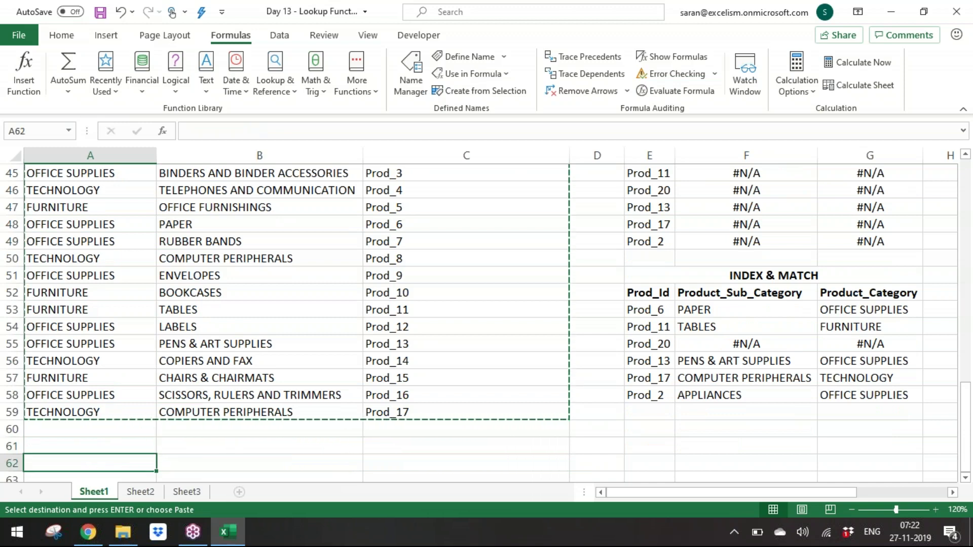
Step: Paste the copied table transposed at A62 and undo the paste, keeping the target range selected
key(ctrl+alt+v)
key(alt+e)
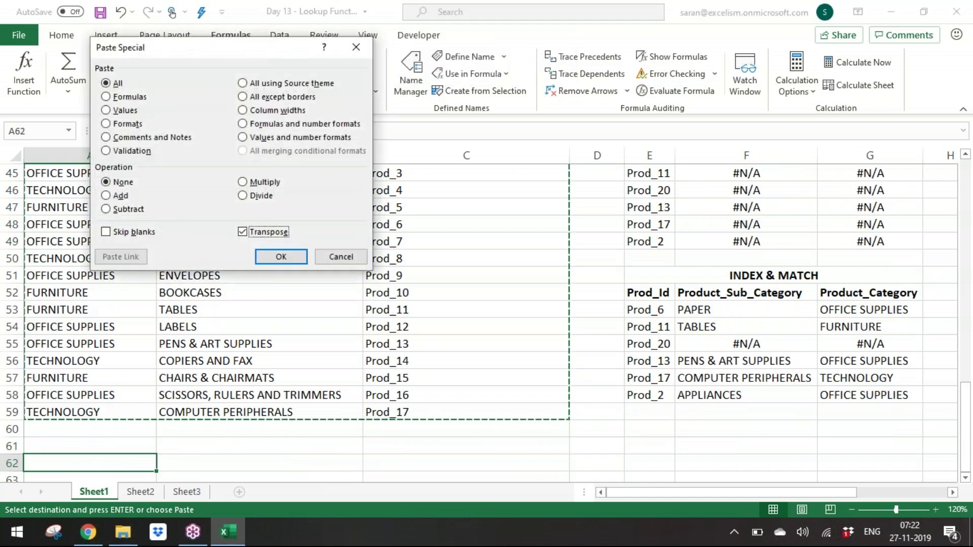
key(Return)
key(ctrl+z)
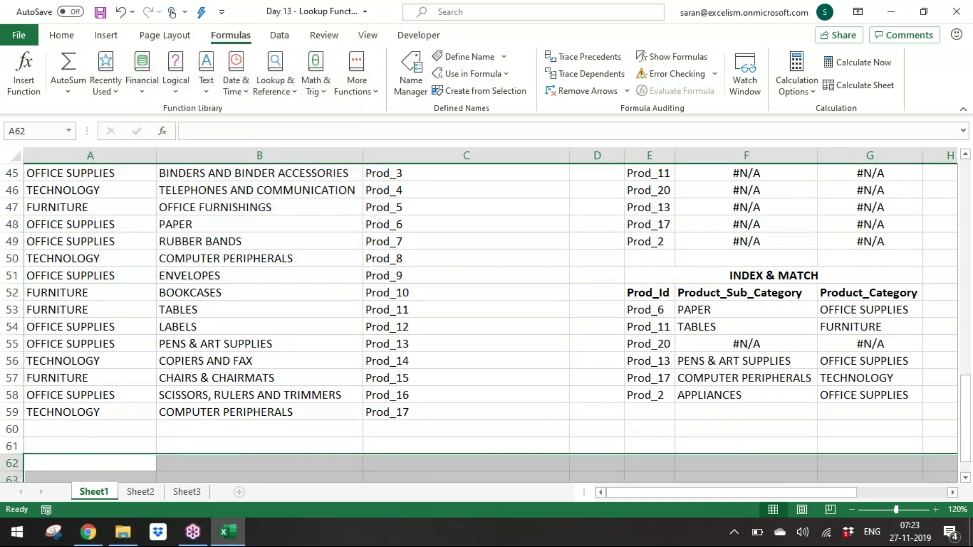
Step: Try to fill the selected range with =TRANSPOSE(Vtable2) as an ordinary formula, and clear the result
text(=tra)
key(Tab)
text(V)
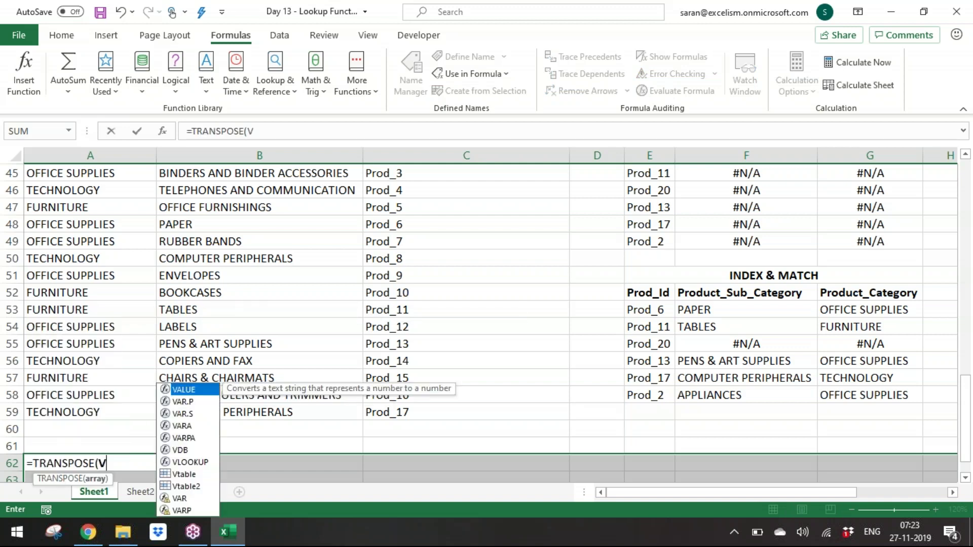
text(tab)
key(Down)
key(Tab)
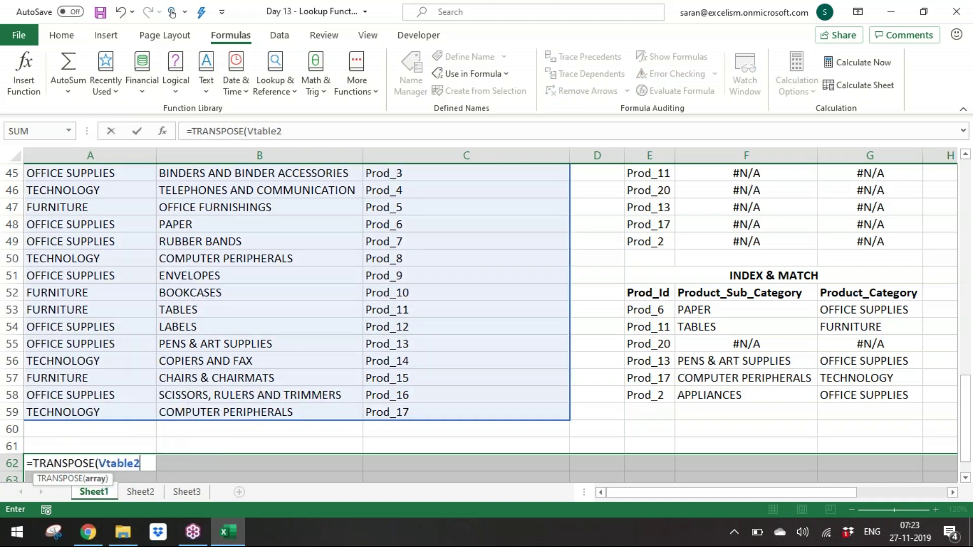
text())
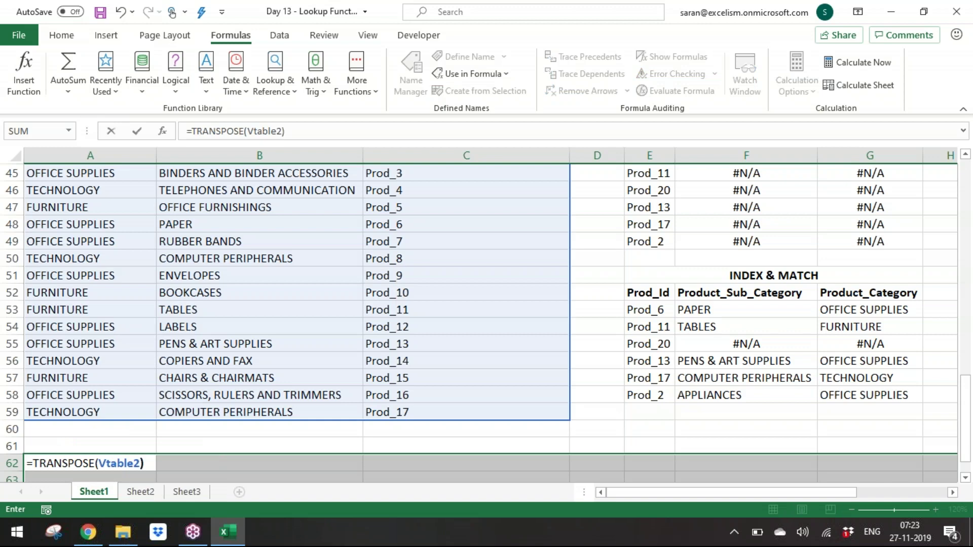
key(ctrl+Return)
key(Delete)
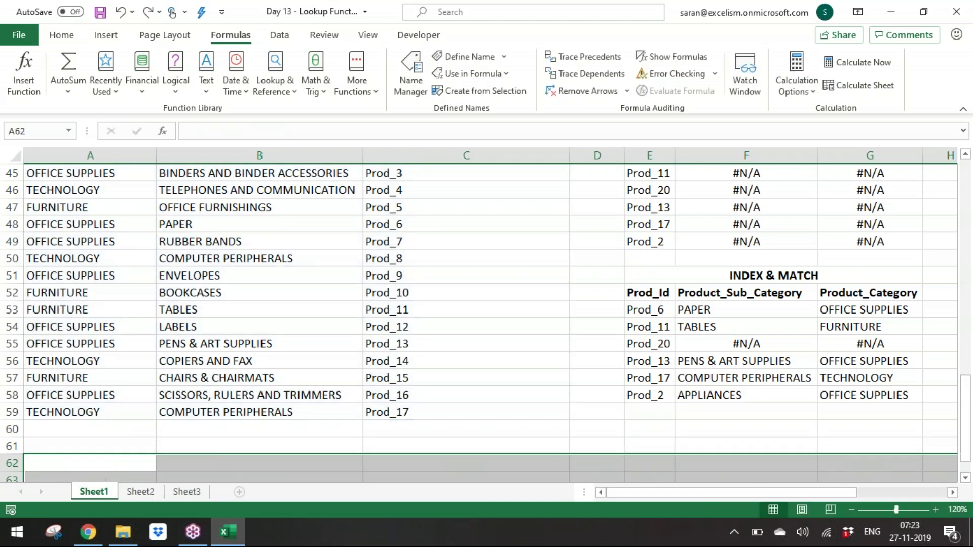
Step: Enter =TRANSPOSE(Vtable2) as an array formula across the selected range A62:R64
text(=tra)
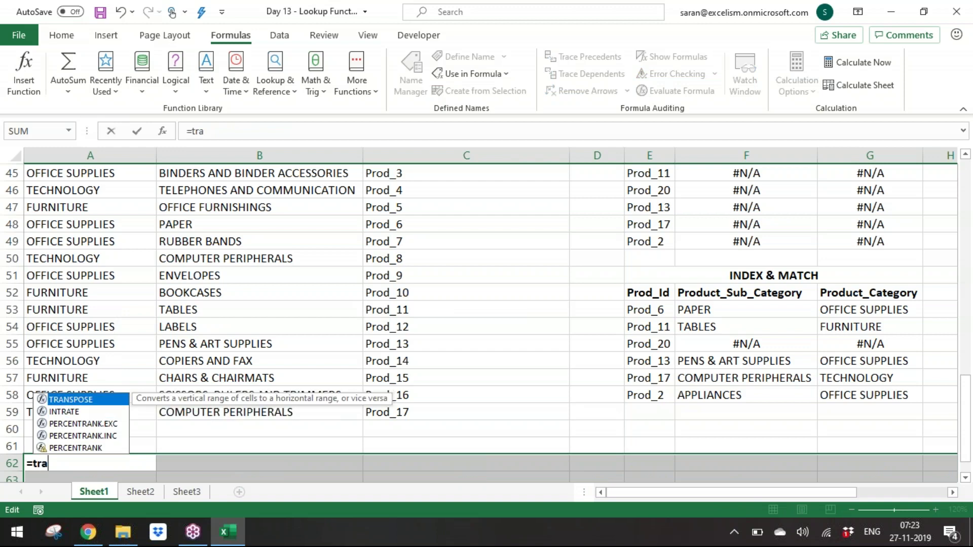
key(Tab)
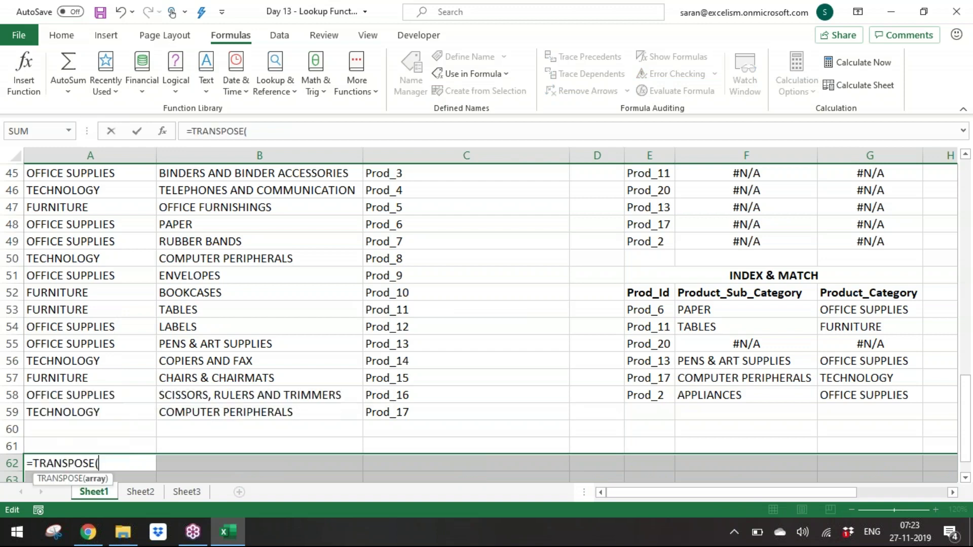
text(vtab)
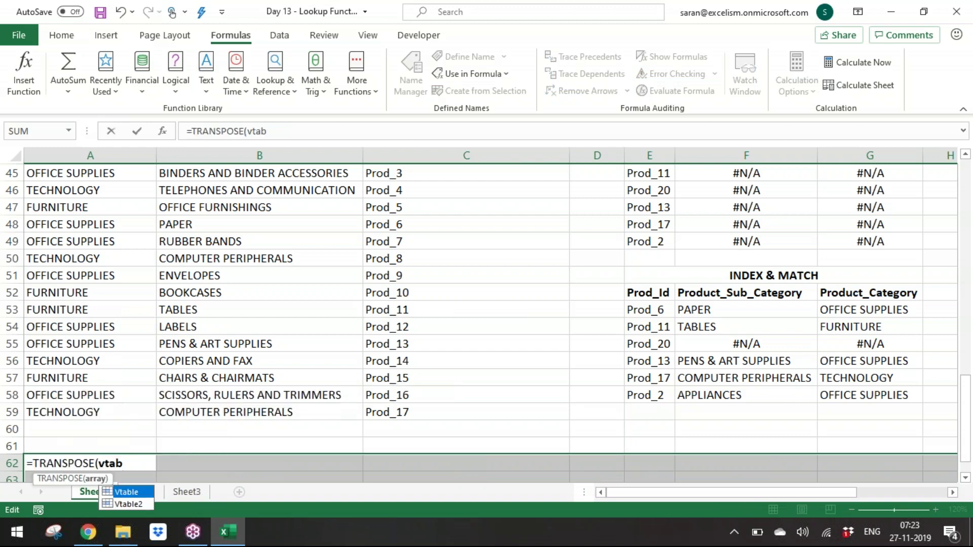
key(Down)
key(Tab)
text())
key(ctrl+shift+Return)
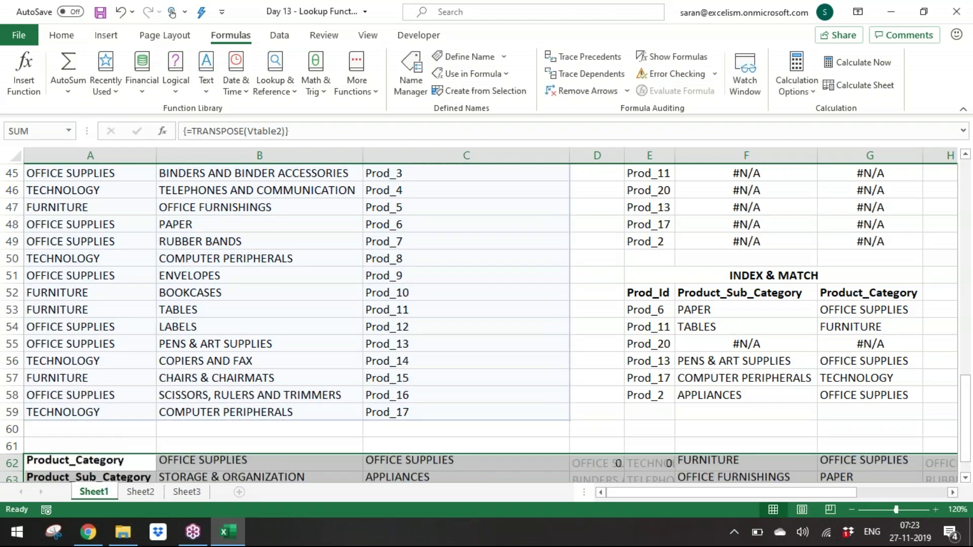
scroll(486, 315, down, 1)
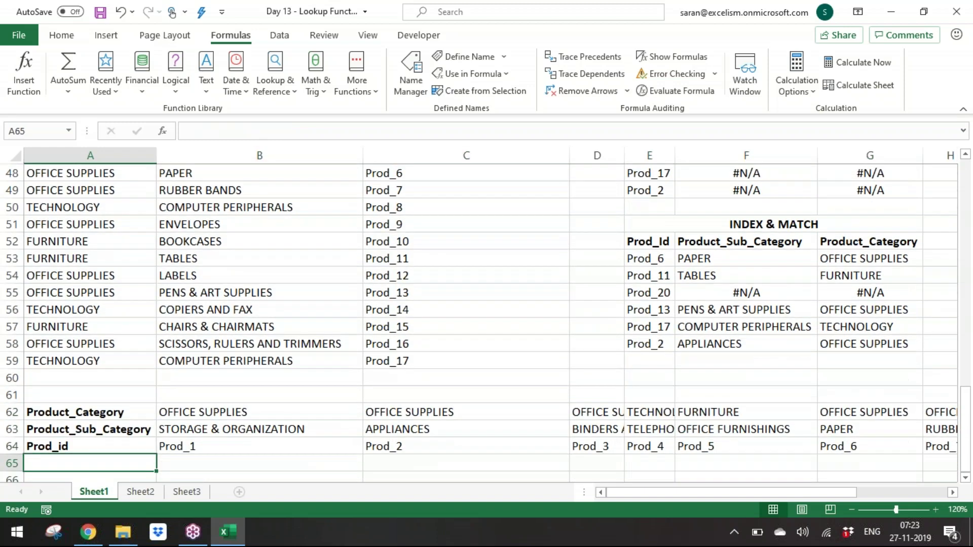
click(90, 446)
key(ctrl+shift+Right)
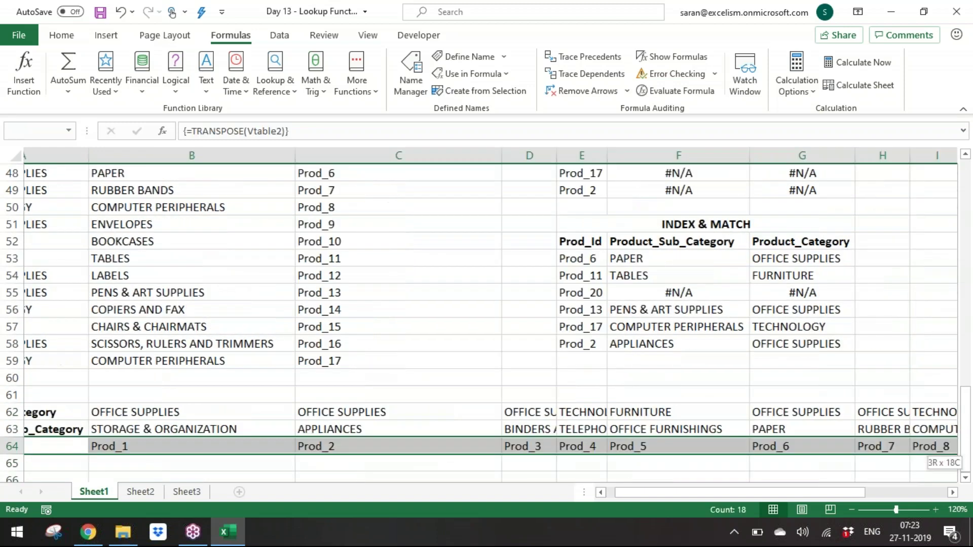
key(ctrl+c)
scroll(487, 315, left, 5)
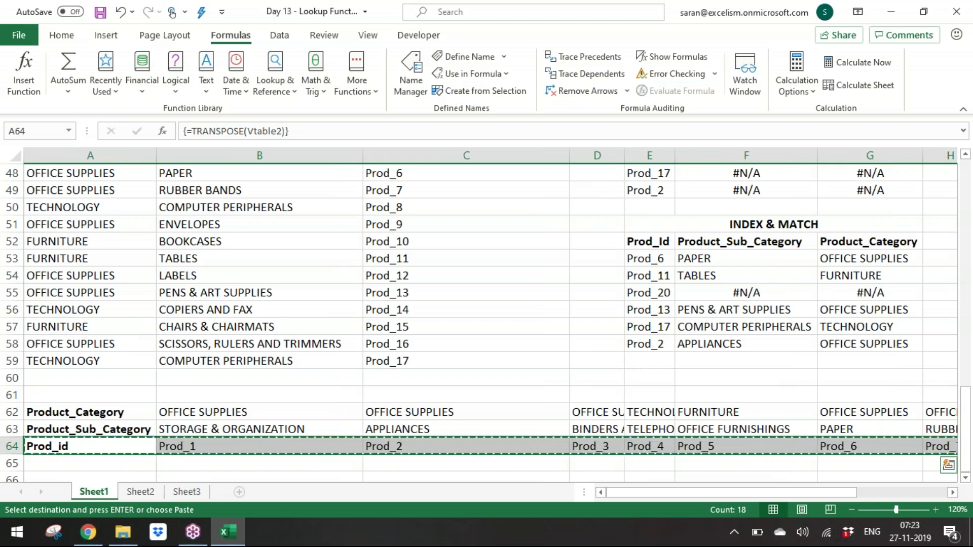
Step: Copy the transposed table A62:R64 and paste it over itself as values only
click(90, 412)
key(shift+Down)
key(shift+Down)
key(ctrl+shift+Right)
key(ctrl+c)
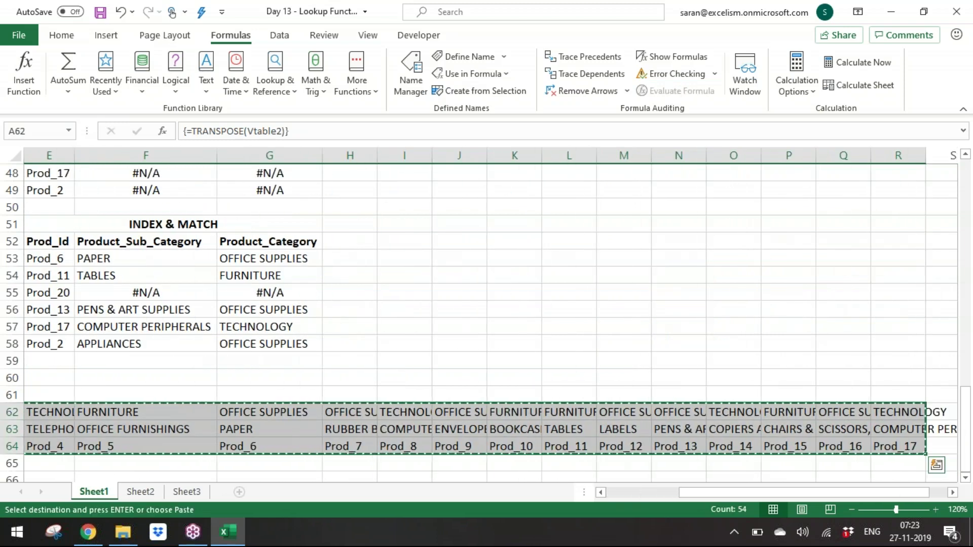
key(ctrl+alt+v)
key(v)
key(Return)
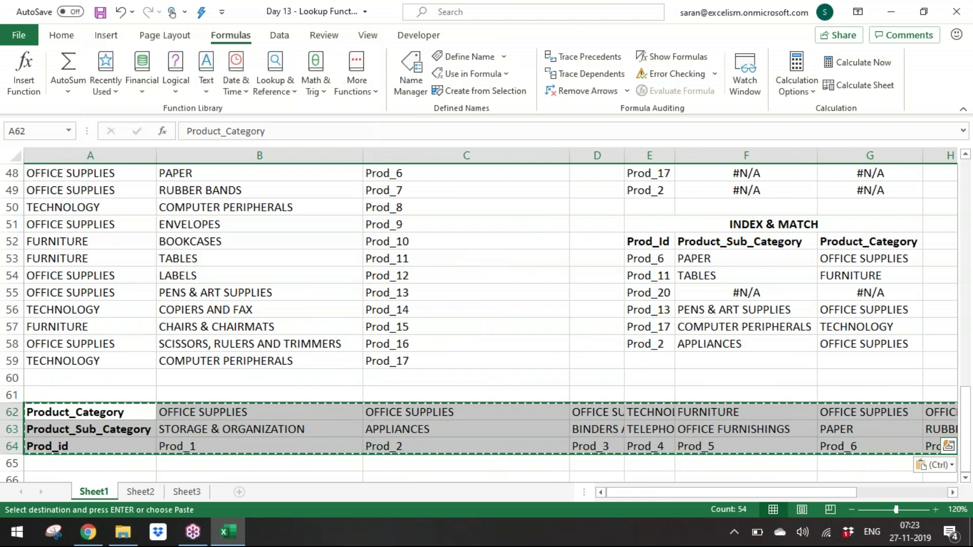
Step: Select the Prod_id row of the transposed table and undo the values-only paste
key(Down)
key(Down)
key(ctrl+shift+Right)
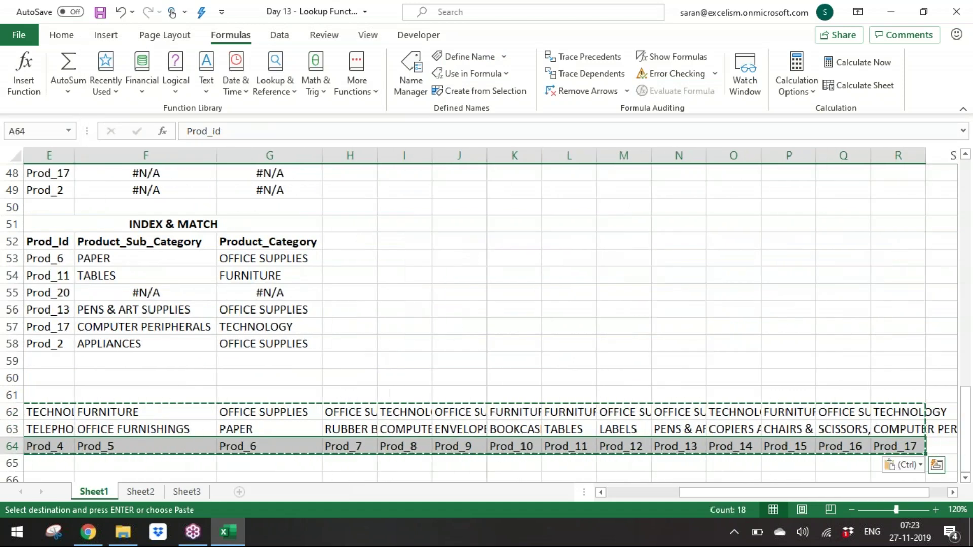
key(ctrl+alt+v)
key(shift+Up)
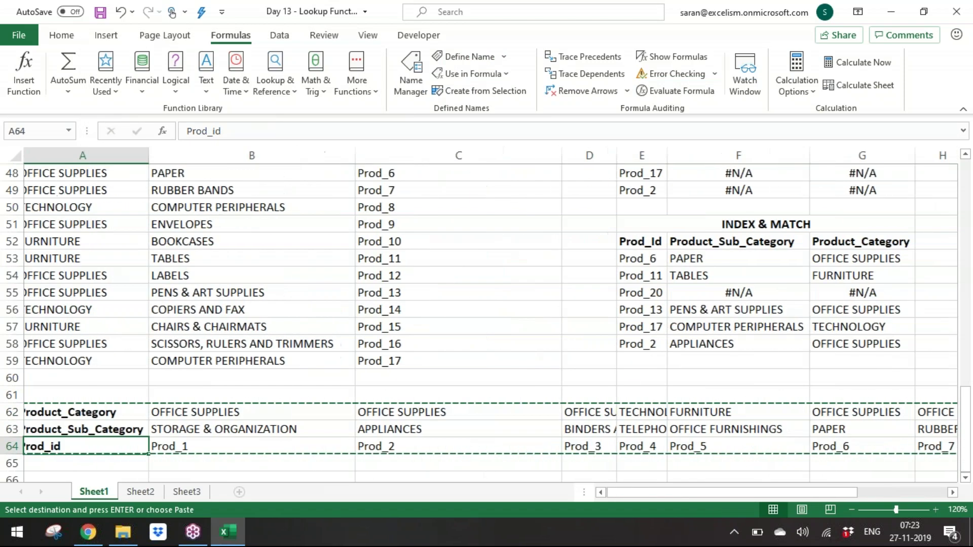
key(shift+Up)
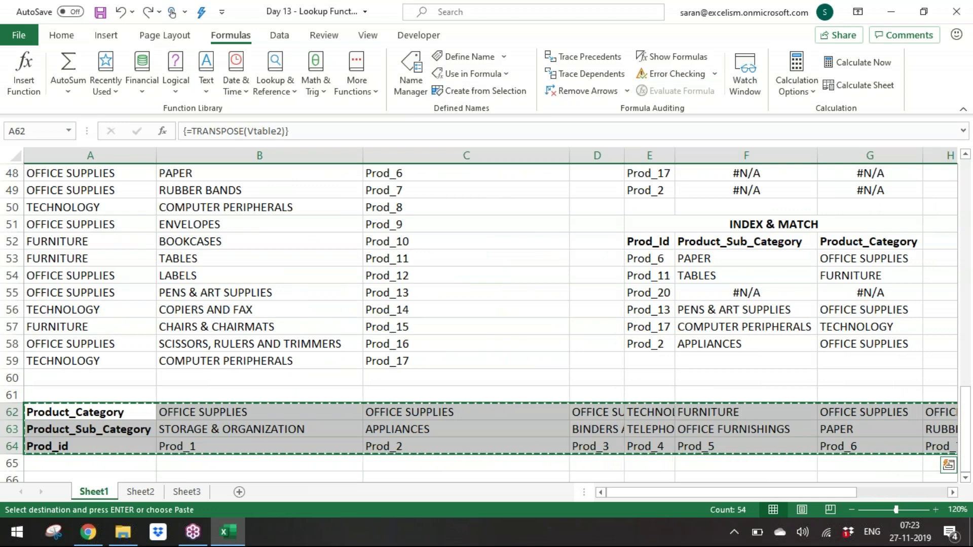
key(Escape)
Step: Copy the HLOOKUP result table A24:C31, including its title row
key(Up)
key(Down)
key(Down)
key(Down)
key(Down)
key(Down)
key(Up)
key(Up)
key(Up)
key(Up)
key(Up)
key(Up)
key(Up)
key(Up)
key(Up)
key(Up)
key(Up)
key(Up)
key(Up)
key(Up)
key(Up)
key(Up)
key(Up)
key(Up)
key(Up)
key(Up)
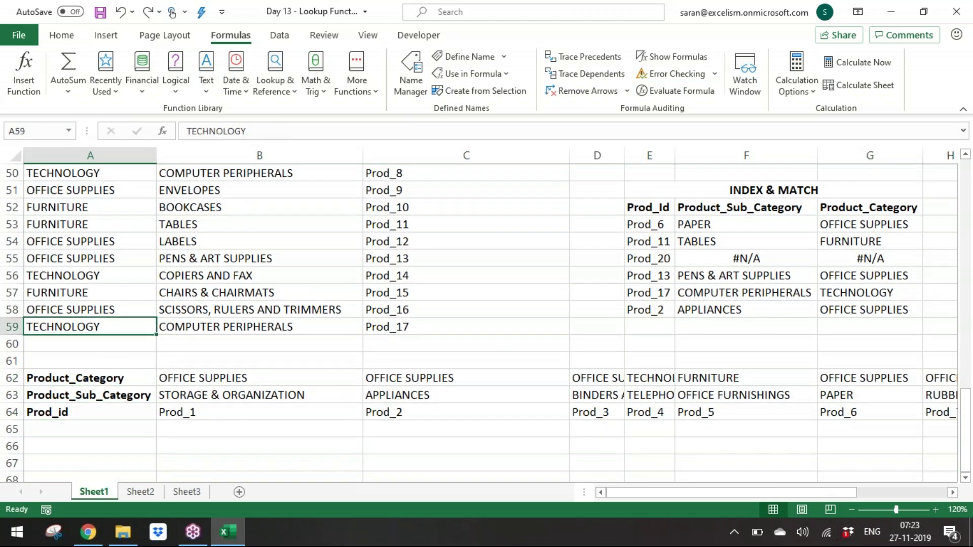
key(Down)
key(Up)
key(Up)
key(Up)
key(Up)
key(Up)
key(Up)
key(Up)
key(Up)
key(Up)
key(Up)
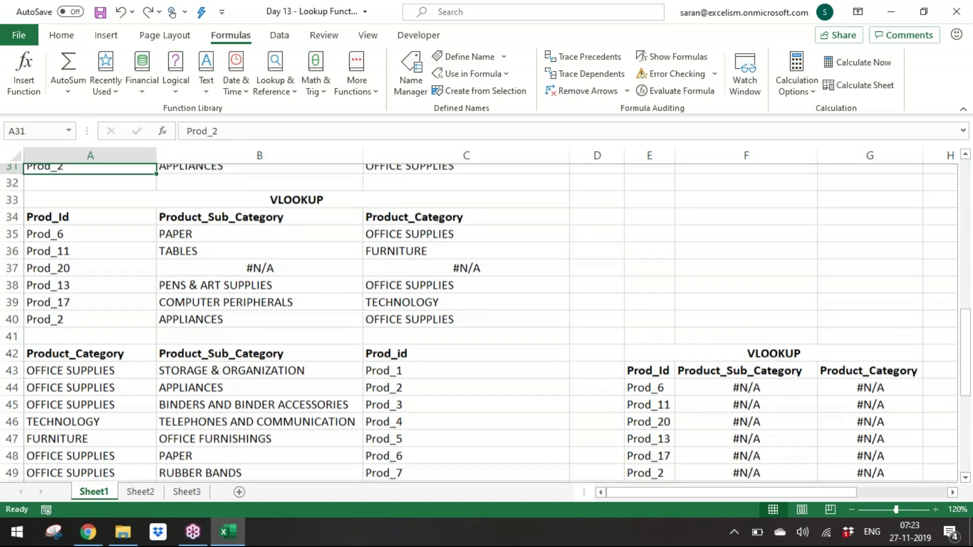
key(ctrl+shift+Down)
key(ctrl+c)
Step: Paste the copied HLOOKUP table at A66, below the transposed table
key(Down)
key(ctrl+Down)
key(ctrl+Down)
key(ctrl+Down)
key(ctrl+Down)
key(ctrl+Down)
key(ctrl+Down)
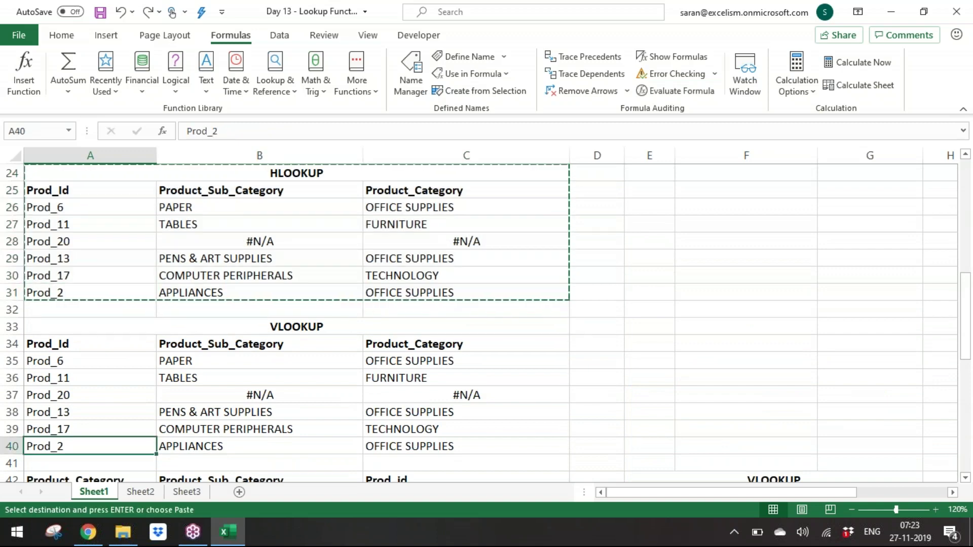
key(ctrl+Up)
key(Down)
key(Down)
key(Up)
key(Down)
key(Return)
Step: Clear the Product_Sub_Category and Product_Category results in B68:C73 of the pasted HLOOKUP table
key(Up)
key(Up)
key(Up)
key(Up)
key(Up)
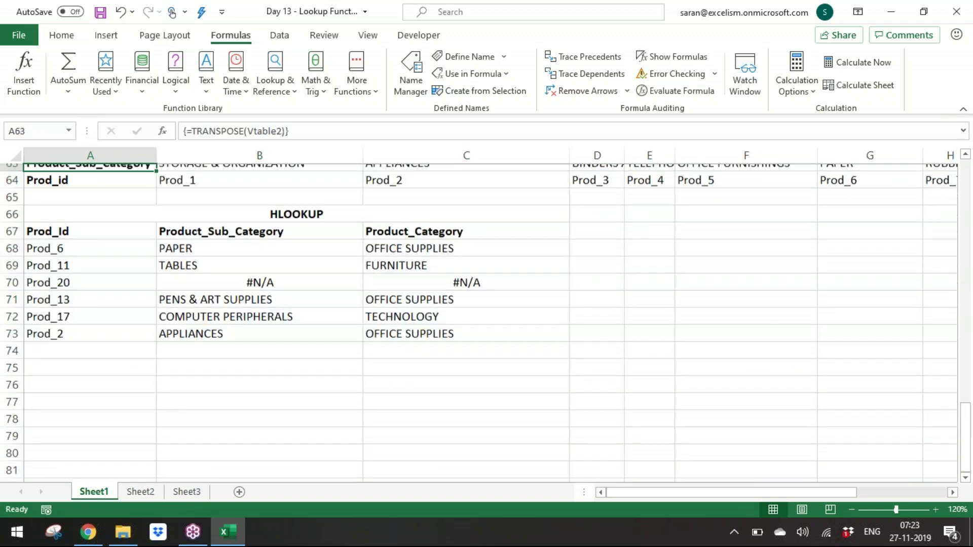
key(Down)
key(Down)
key(Down)
key(Down)
key(Down)
key(Down)
key(Right)
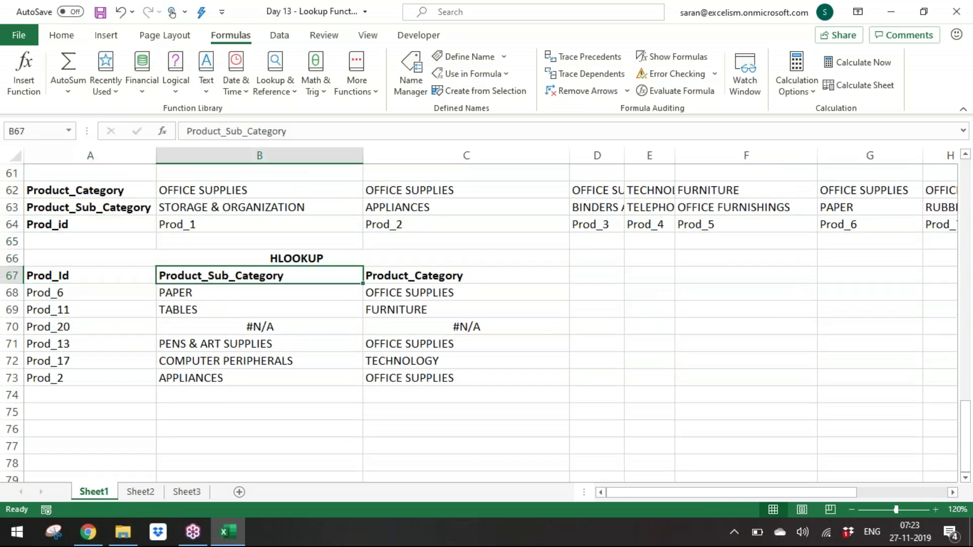
key(Down)
key(shift+Right)
key(ctrl+shift+Down)
key(BackSpace)
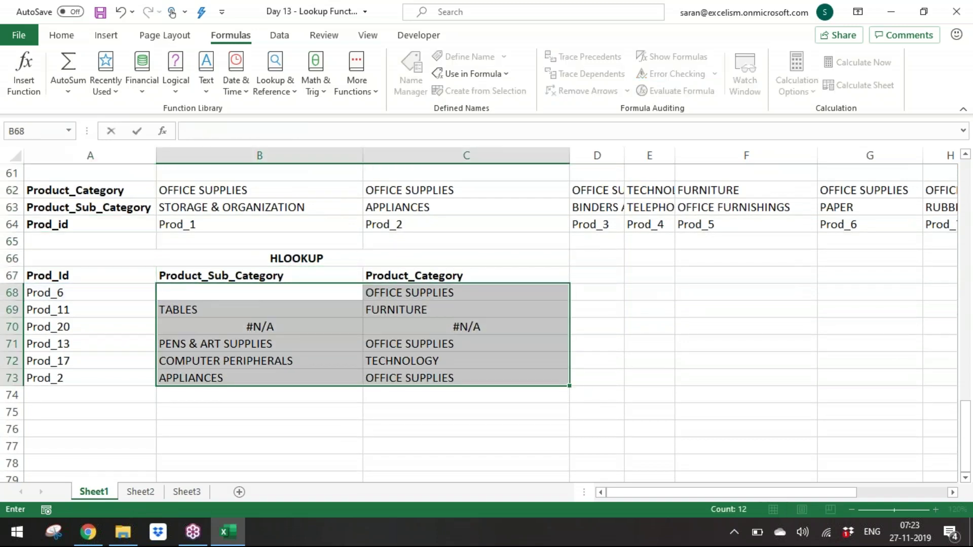
key(Escape)
key(Delete)
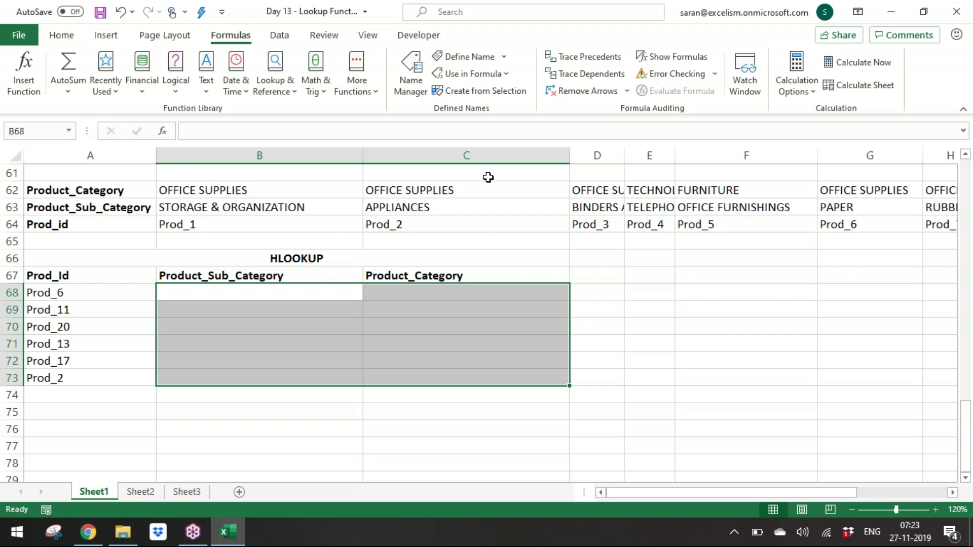
Step: Name the transposed table range A62:R64 Htable2
click(81, 194)
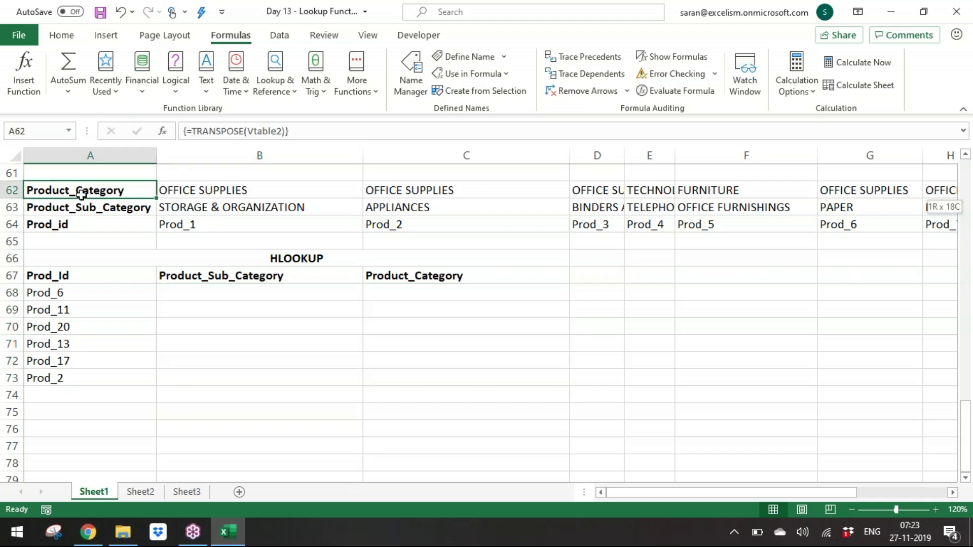
key(ctrl+shift+Right)
key(ctrl+shift+Down)
click(43, 137)
text(H)
text(table2)
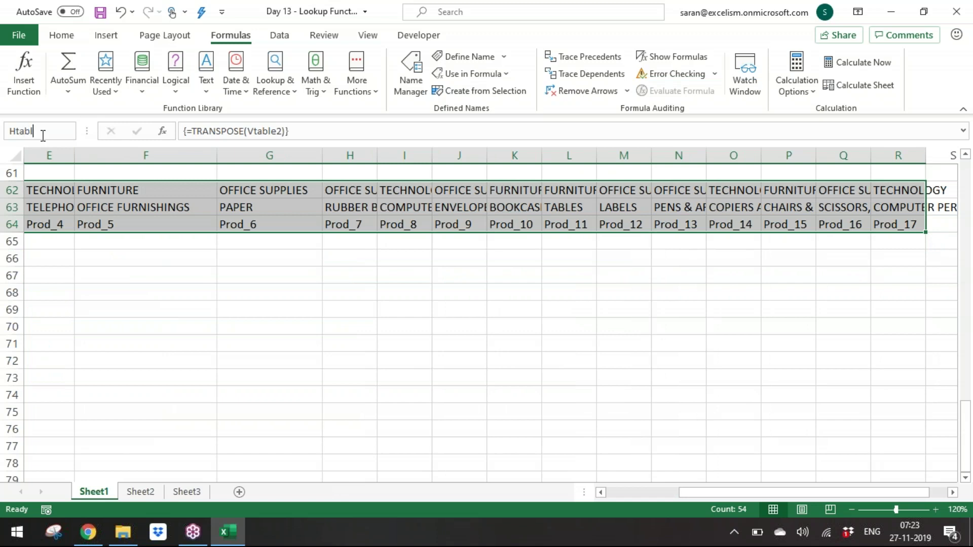
key(Return)
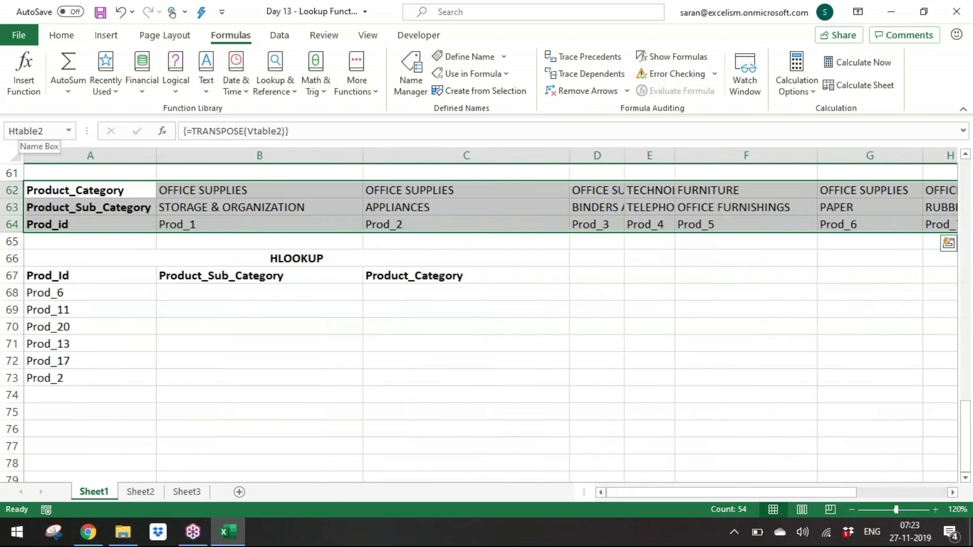
Step: Start an HLOOKUP formula in B68 with the Prod_Id cell A68 as its lookup value
key(Down)
key(Down)
key(Down)
key(Down)
key(Down)
key(Down)
key(Right)
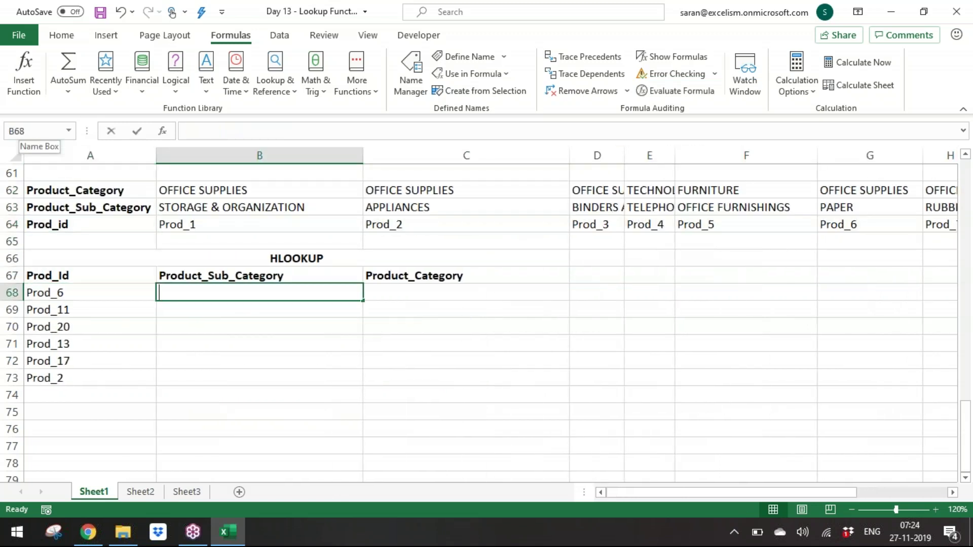
text(=hl)
key(Tab)
key(Left)
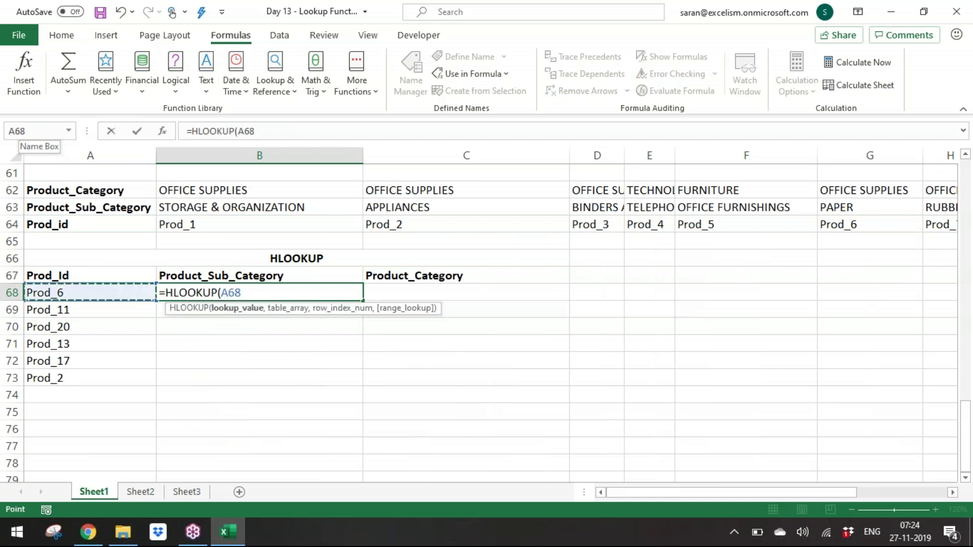
Step: Add Htable2 as the table array and 2 as the row index number in the B68 HLOOKUP formula
text(,)
key(BackSpace)
text(,hta)
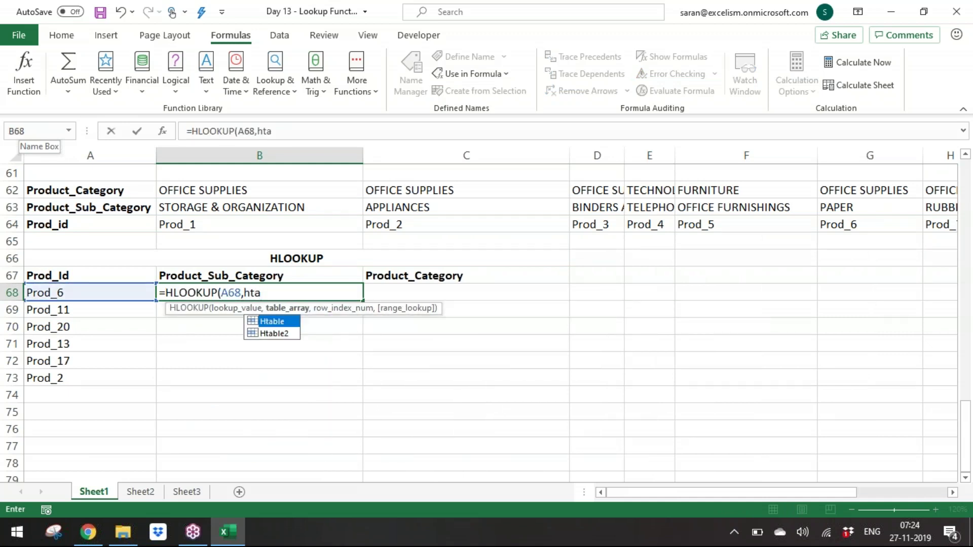
key(Down)
key(Tab)
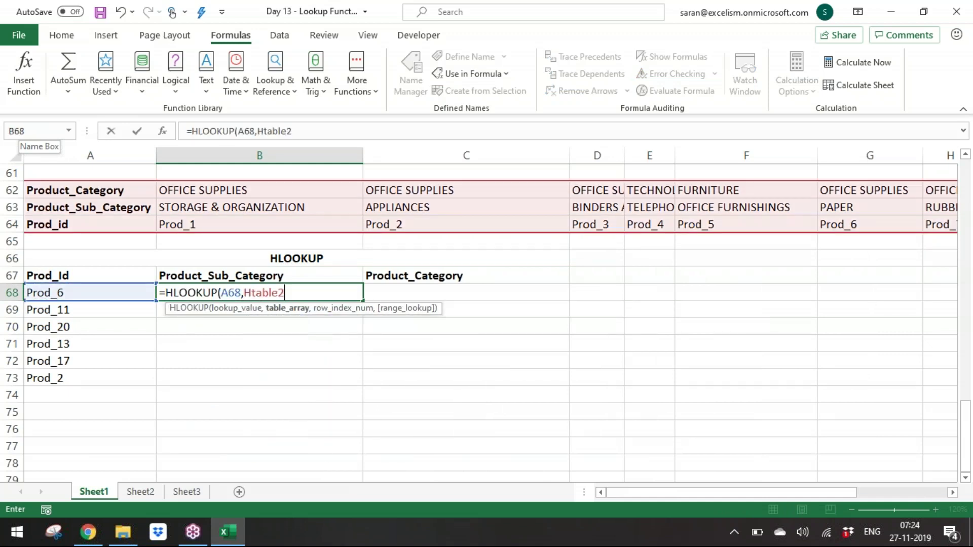
text(,2,)
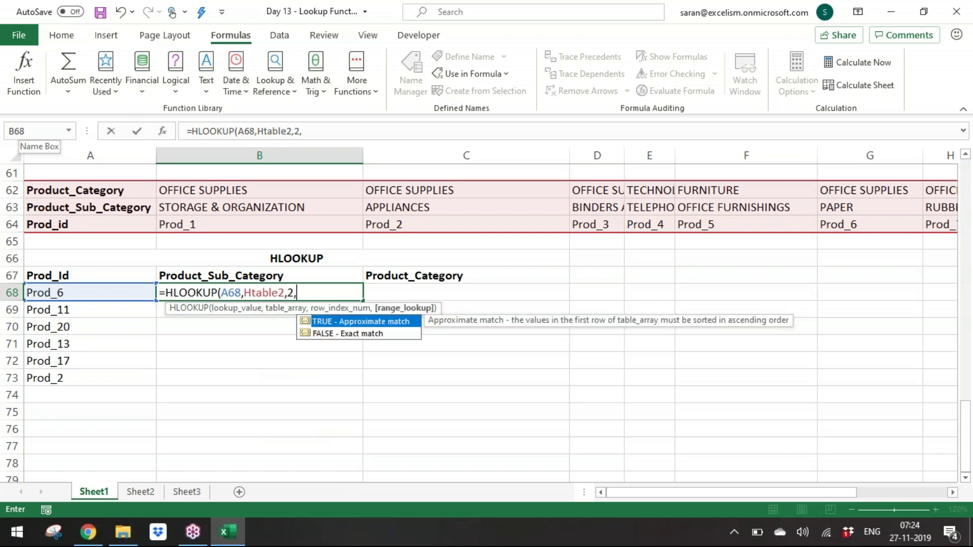
Step: Complete the sub-category formula in B68 as =HLOOKUP(A68,Htable2,2,0)
text(0P))
key(Return)
key(Return)
key(Right)
text(=)
key(BackSpace)
key(BackSpace)
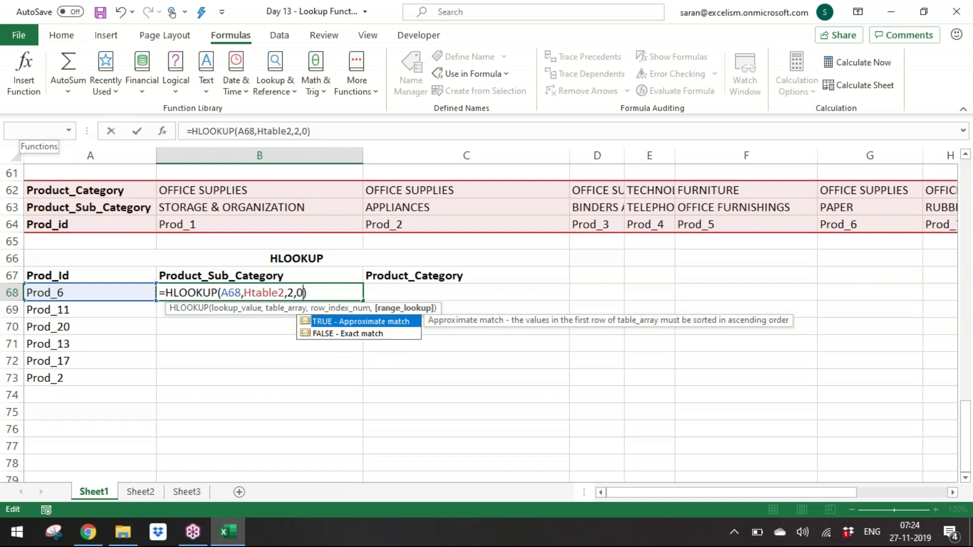
key(Return)
Step: Copy the HLOOKUP formula from B68 down to B69:B73
key(Up)
key(ctrl+c)
key(Left)
key(ctrl+Down)
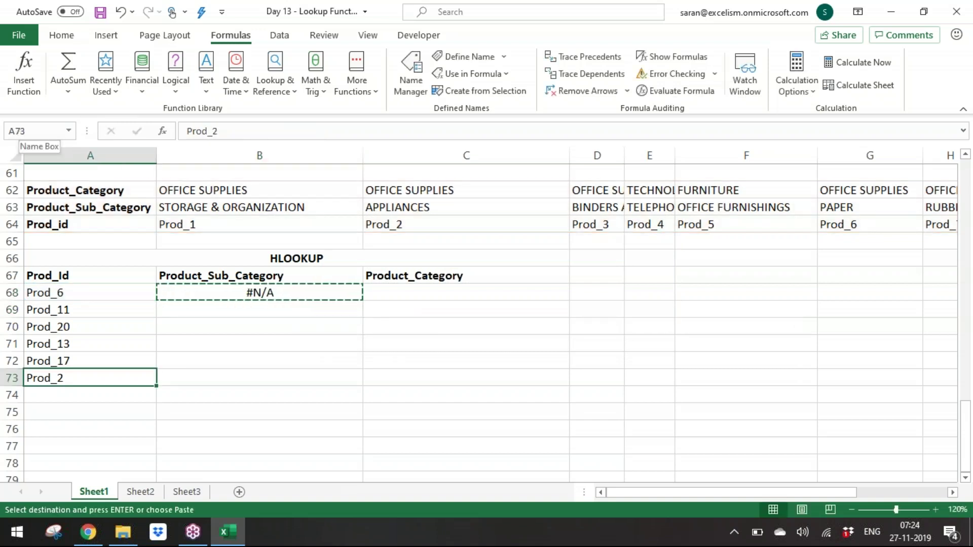
key(Right)
key(ctrl+shift+Up)
key(shift+Down)
key(ctrl+v)
key(Escape)
Step: Examine the Product_Category and Prod_id rows of the horizontal source table in rows 62 to 64
key(Up)
key(Up)
key(Up)
key(Up)
key(Up)
key(Up)
key(Up)
key(Up)
key(Up)
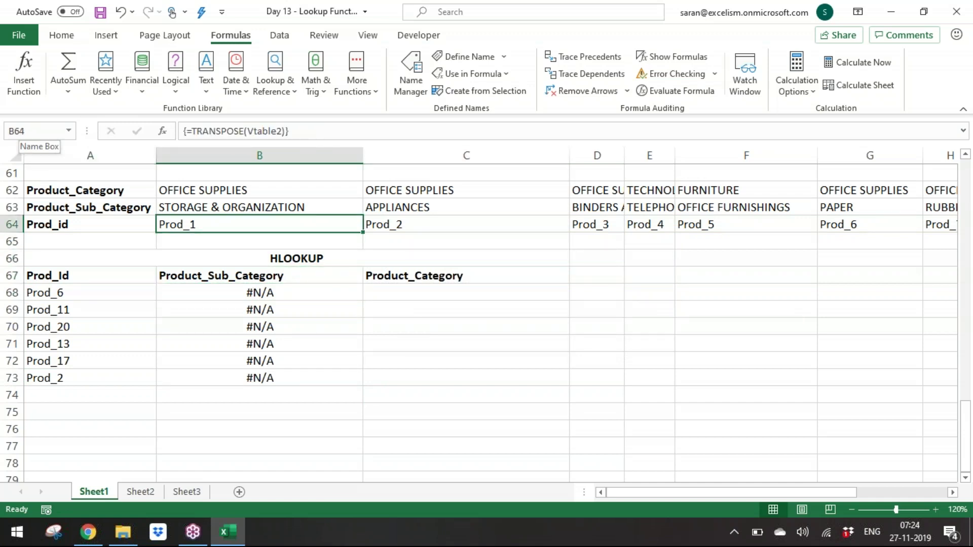
key(Up)
key(Up)
key(ctrl+shift+Right)
key(Down)
key(Down)
key(ctrl+shift+Right)
Step: Enter the formula =HLOOKUP(A68,Htable2,1,0) in C68 under Product_Category
key(Down)
key(Down)
key(Down)
key(Down)
key(Right)
text(=hloo)
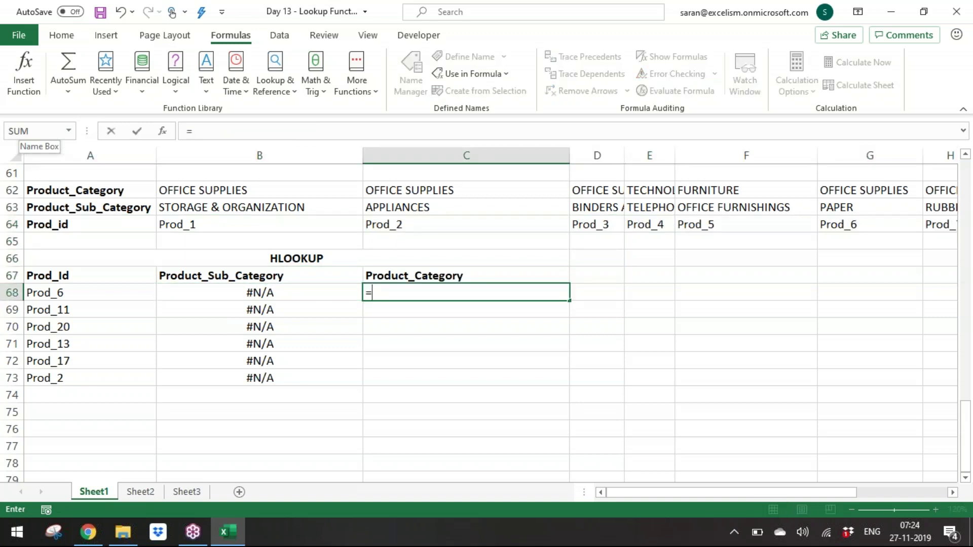
key(Tab)
key(Left)
key(Left)
text(,htabl)
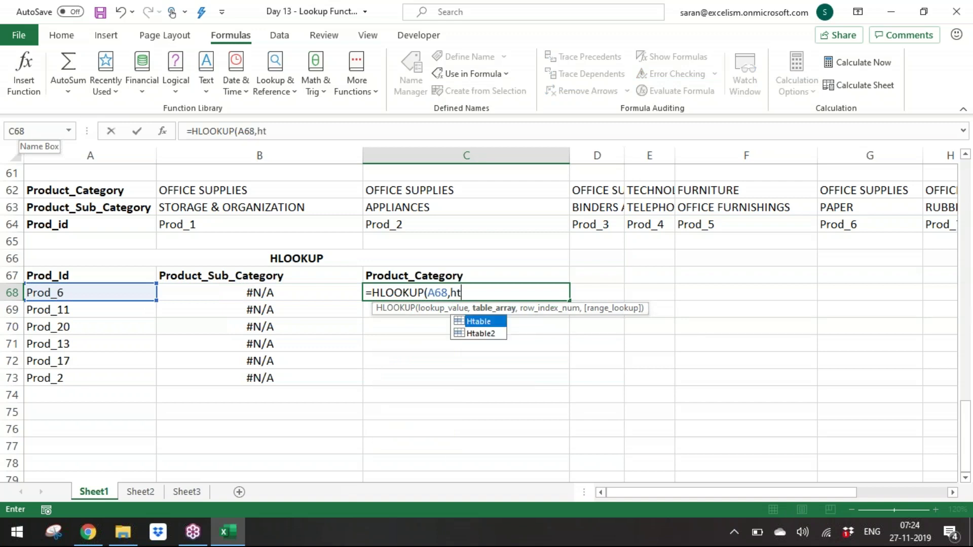
key(Down)
key(Tab)
text(,1,0))
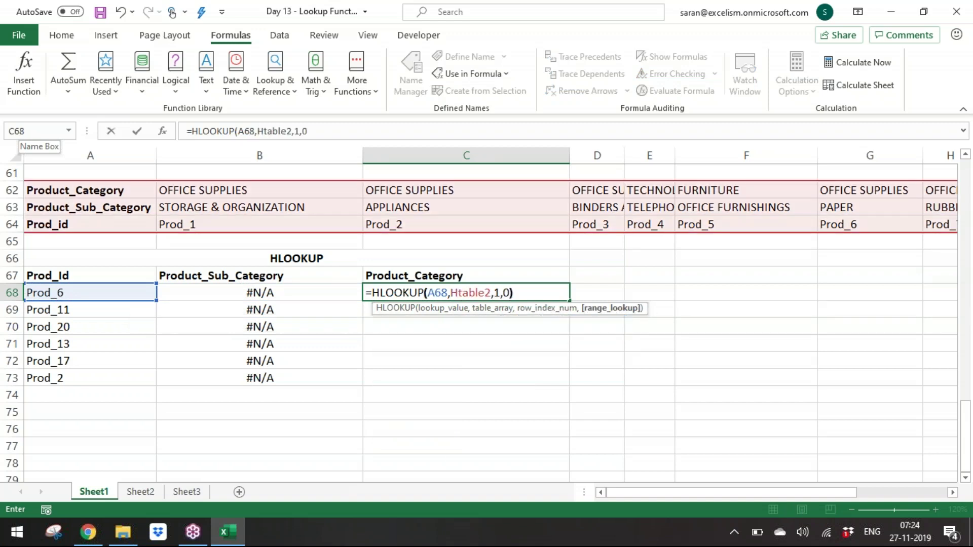
key(Return)
Step: Copy the Product_Category formula from C68 down to C69:C73
key(Up)
key(ctrl+c)
key(Left)
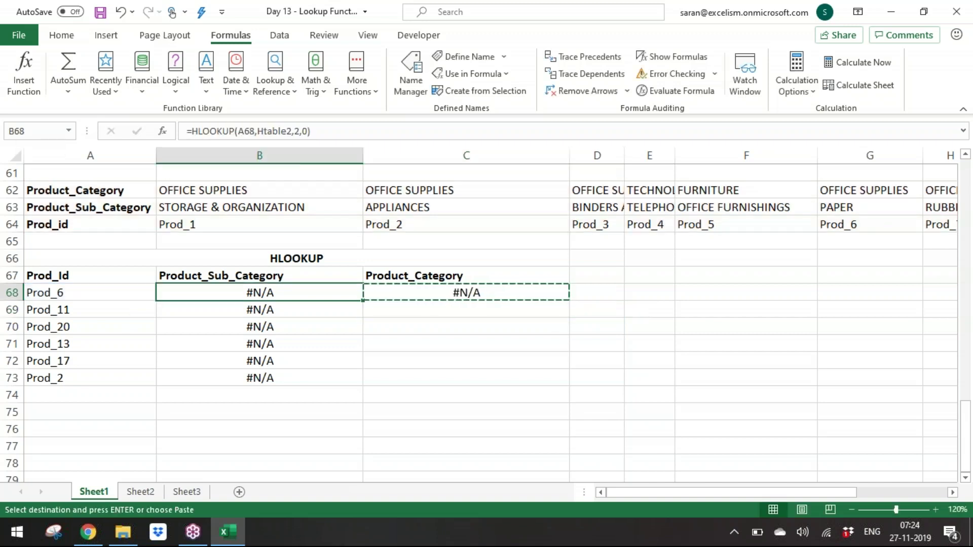
key(ctrl+Down)
key(Right)
key(ctrl+shift+Up)
key(shift+Down)
key(Return)
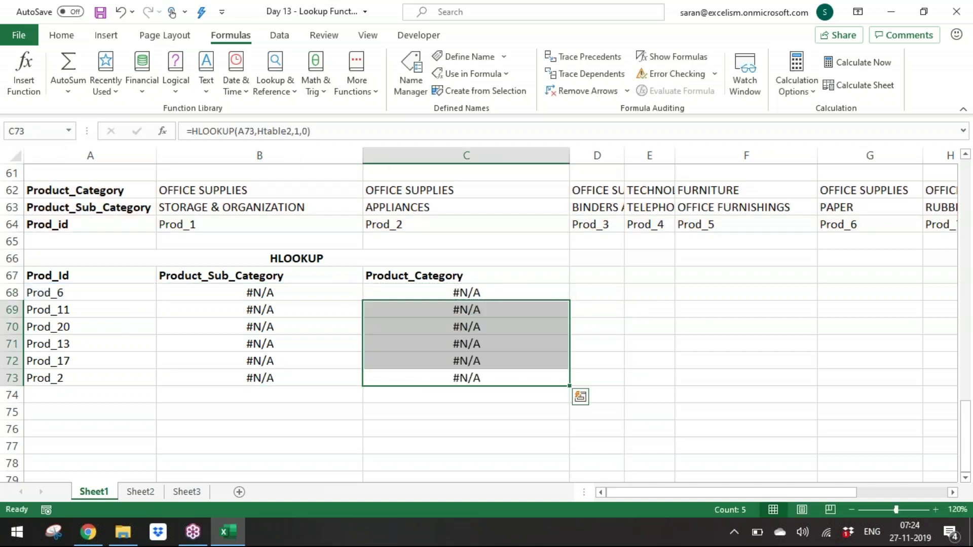
Step: Copy the whole HLOOKUP block A66:C73 and paste a duplicate starting at E66
key(ctrl+Up)
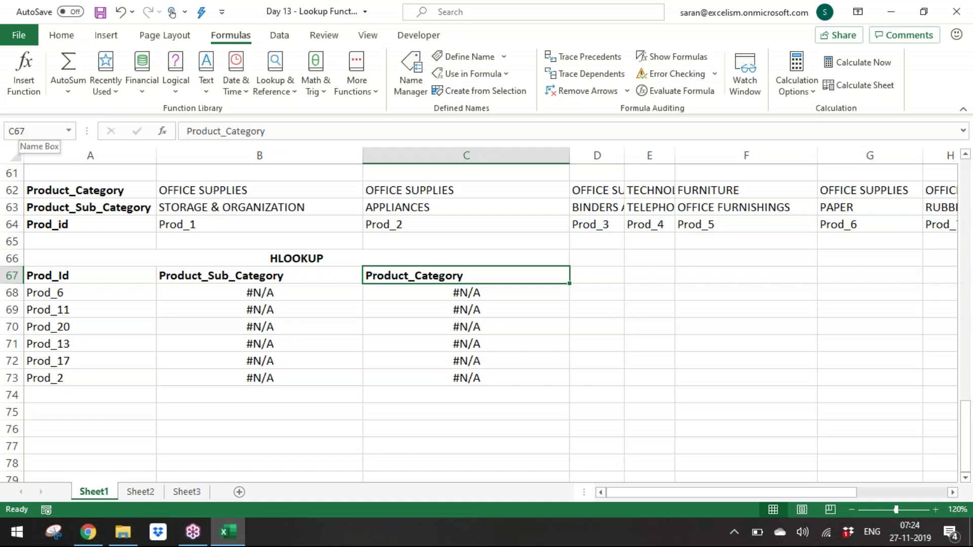
key(Up)
key(shift+Down)
key(shift+Down)
key(shift+Down)
key(shift+Down)
key(shift+Down)
key(shift+Down)
key(shift+Down)
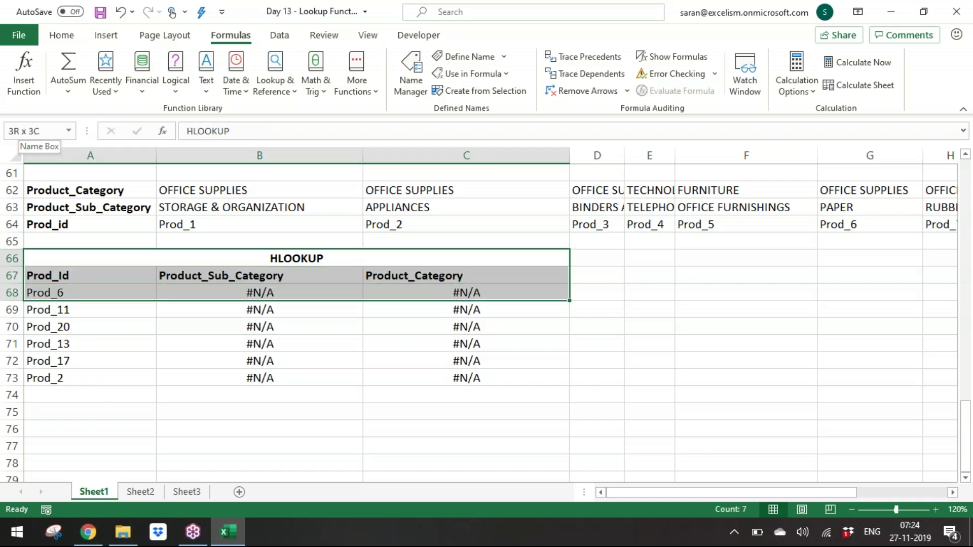
key(ctrl+c)
key(Right)
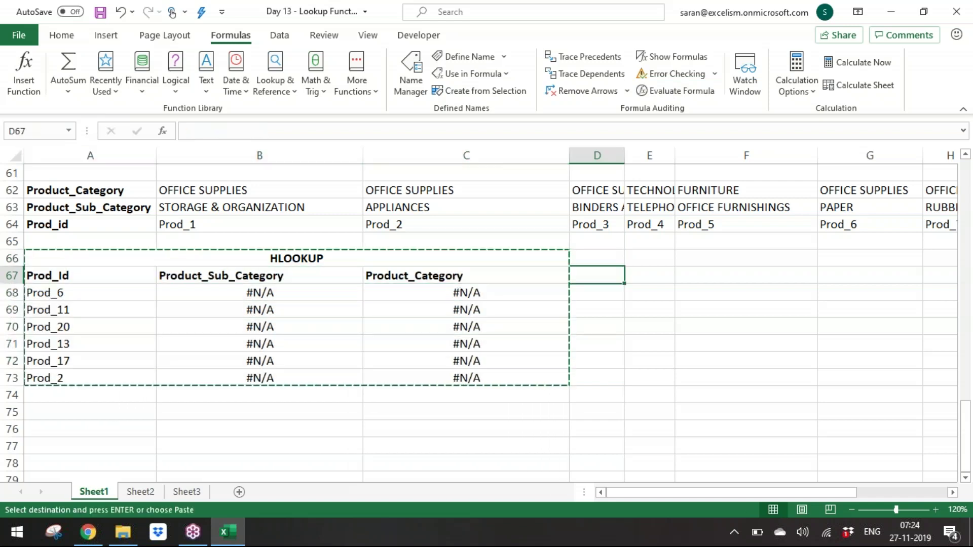
key(Right)
key(Return)
key(Left)
key(Right)
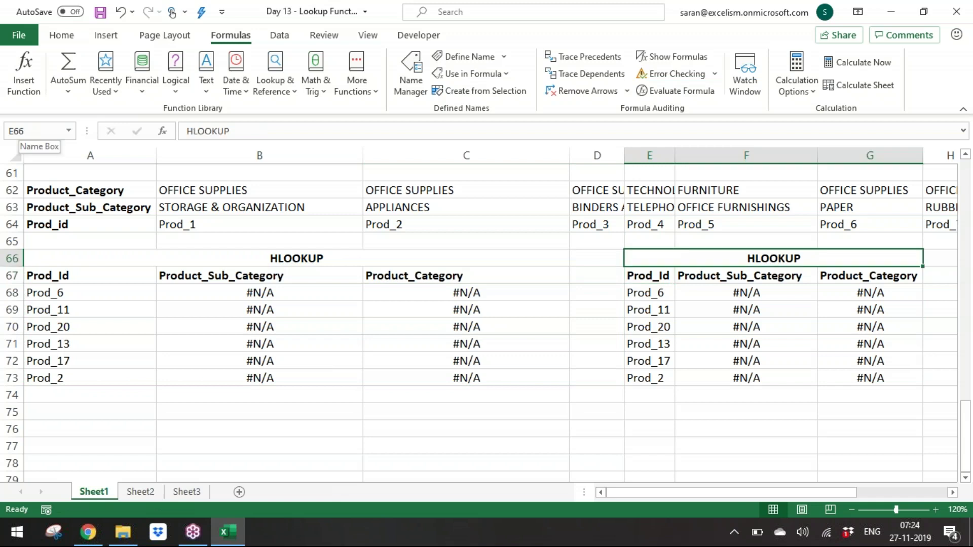
Step: Retitle the duplicated block in E66 as INDEX & MATCH
text(INDEX & MATCG)
key(Return)
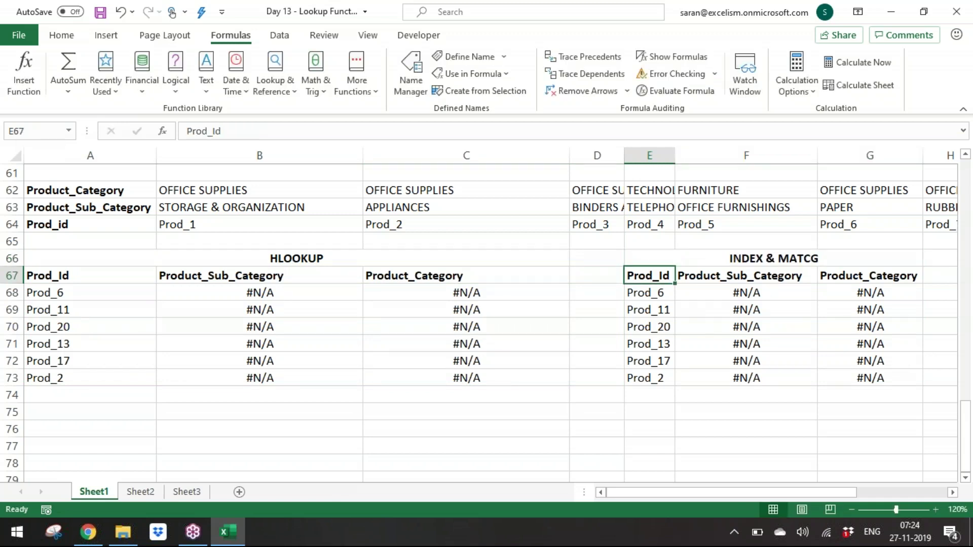
key(Up)
key(F2)
key(BackSpace)
text(H)
key(Return)
Step: Clear the copied lookup results in F68:G73 of the INDEX & MATCH block
key(Down)
key(Right)
key(Down)
key(Up)
key(shift+Right)
key(shift+ctrl+Down)
key(Delete)
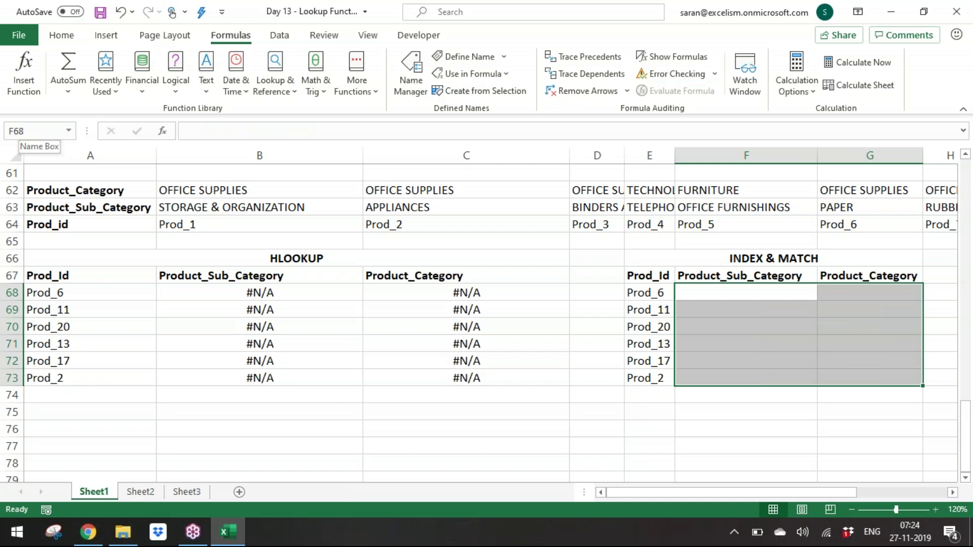
Step: Begin an INDEX formula in F68 with the absolute array $B$63:$R$63 from the Product_Sub_Category row
click(745, 293)
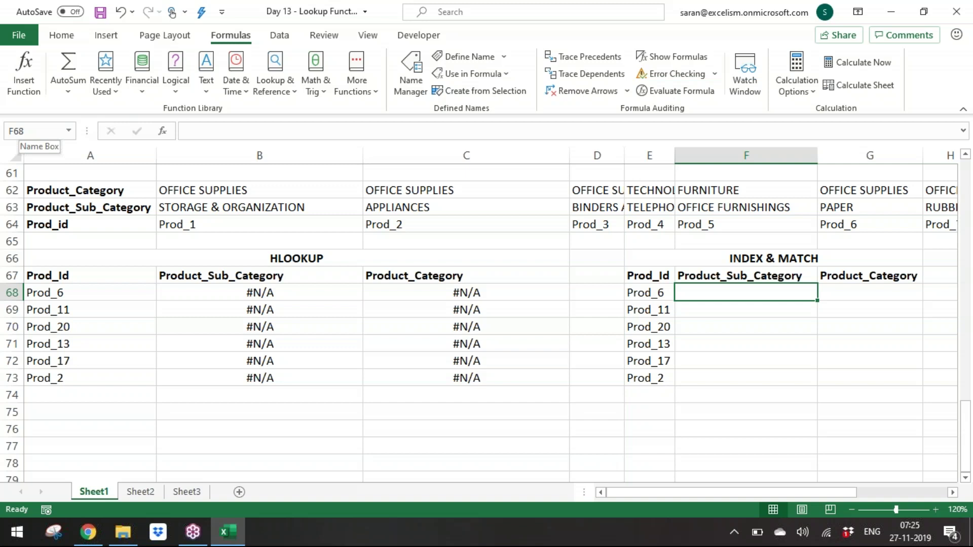
text(=inde)
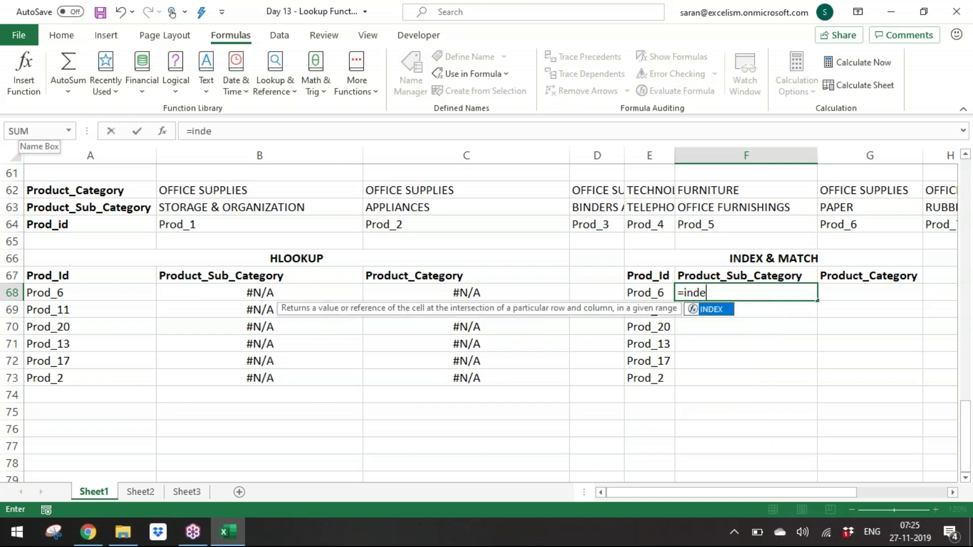
key(Tab)
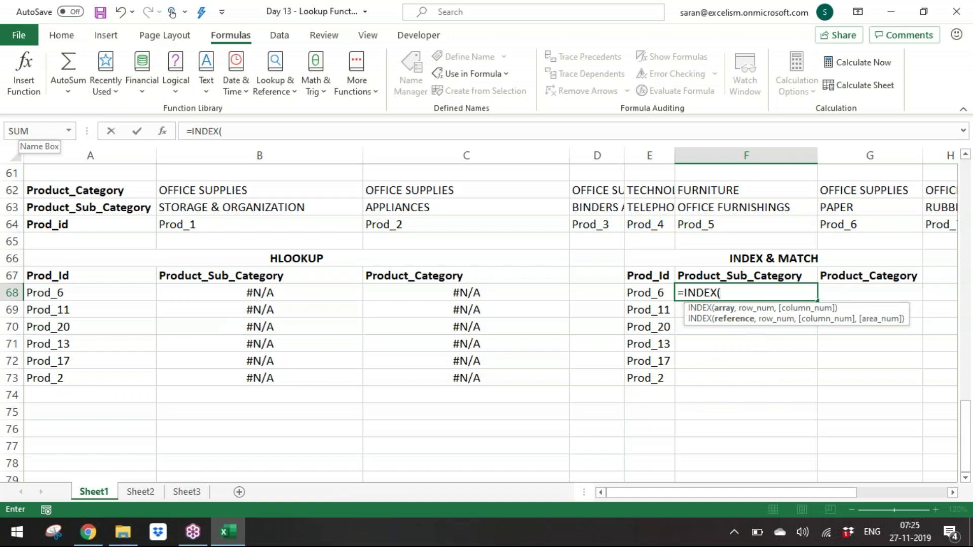
click(129, 208)
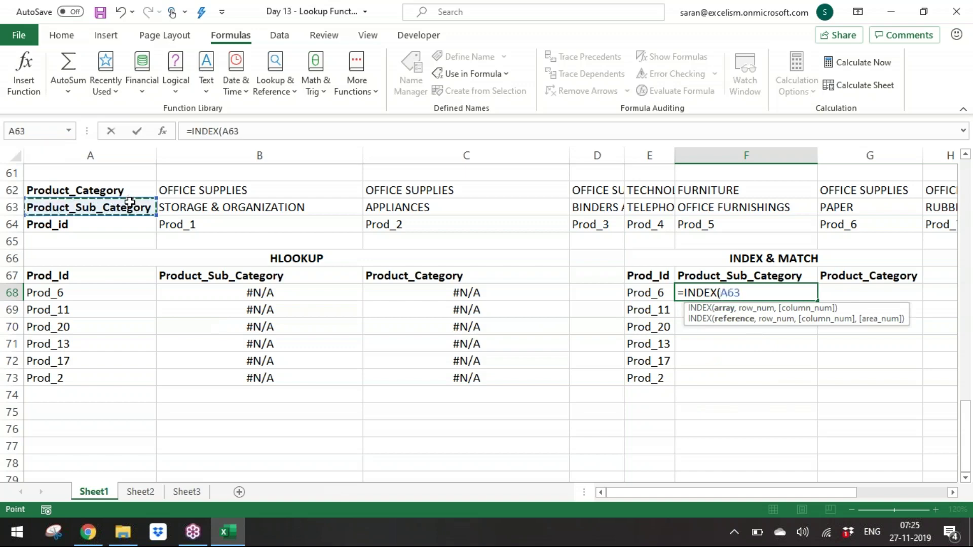
key(Right)
key(shift+Right)
key(shift+Right)
key(shift+Right)
key(shift+Right)
key(shift+Right)
key(shift+Right)
key(shift+Right)
key(shift+Right)
key(shift+Right)
key(shift+Right)
key(shift+Right)
key(shift+Right)
key(shift+Right)
key(shift+Right)
key(shift+Right)
key(shift+Right)
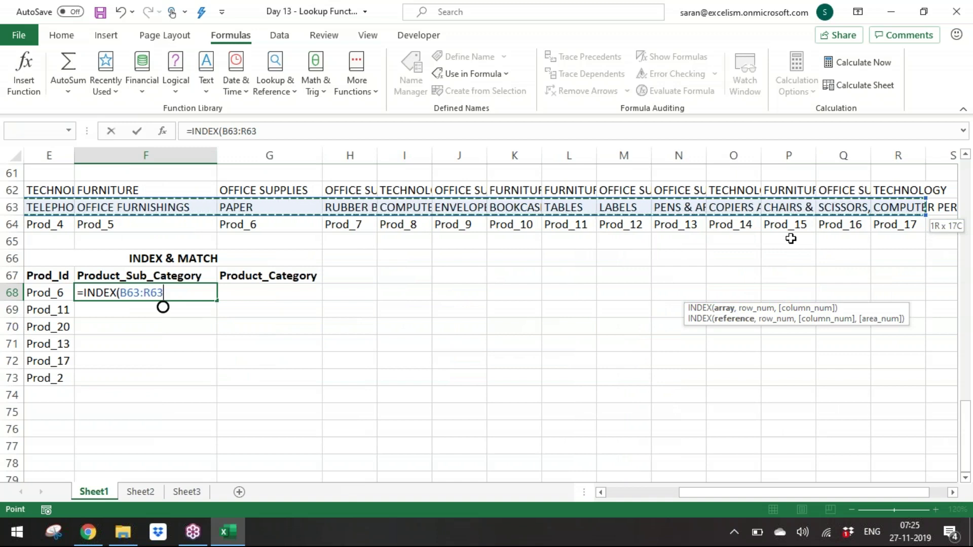
key(F4)
text(,)
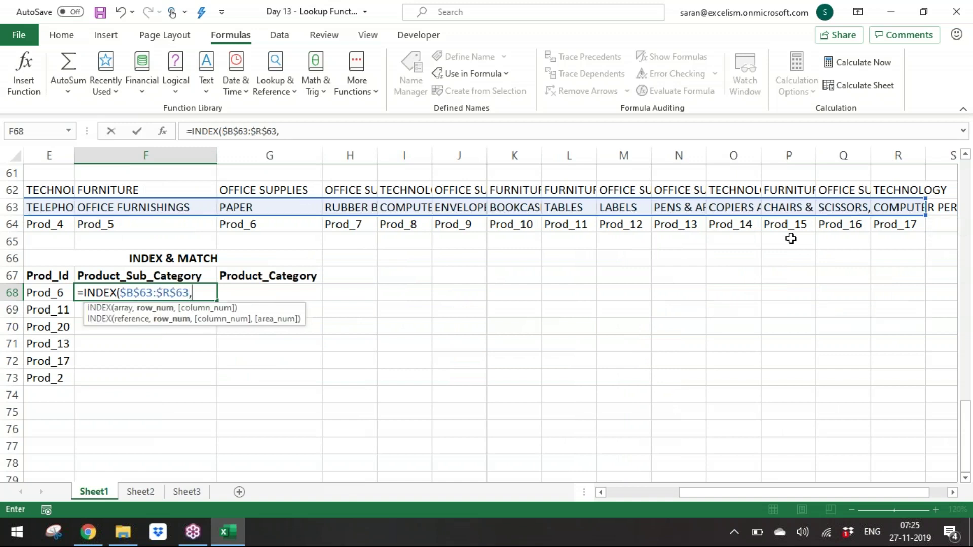
Step: Set the row number argument of the INDEX formula in F68 to 1
drag(895, 492, 712, 505)
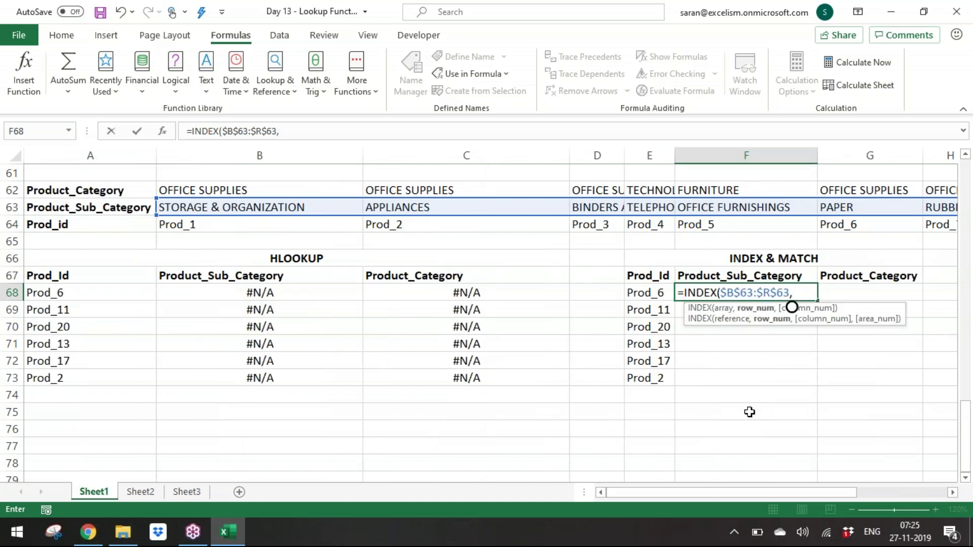
text(0)
key(BackSpace)
text(1,)
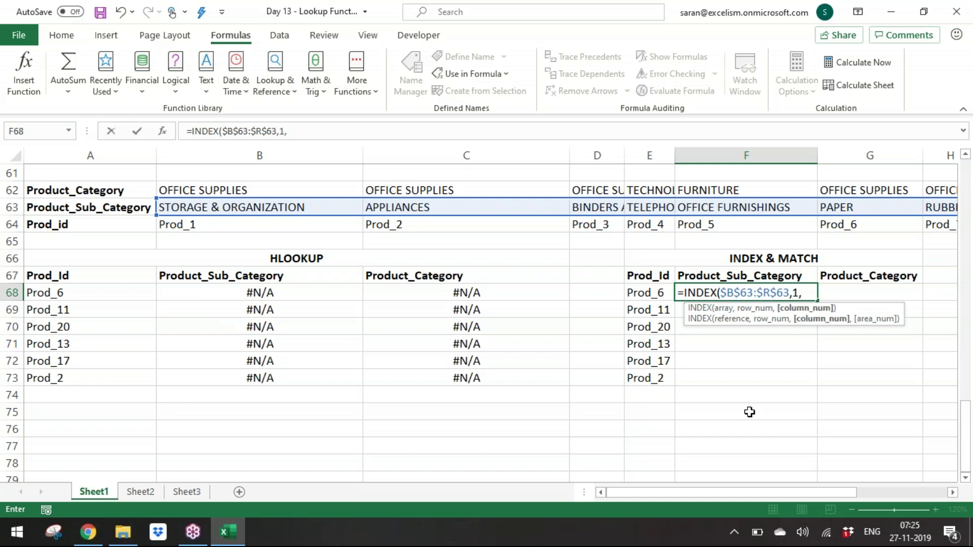
text(column)
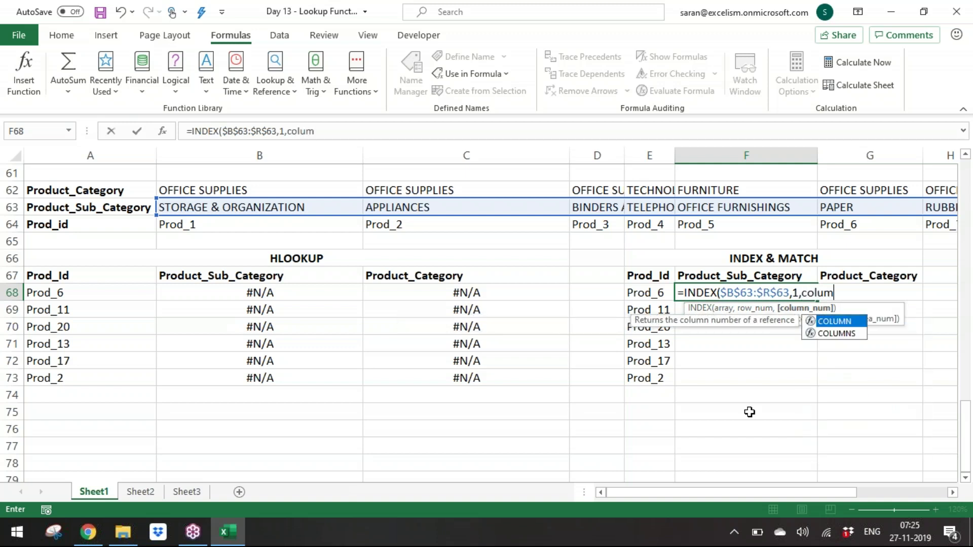
key(BackSpace)
key(BackSpace)
key(BackSpace)
key(BackSpace)
key(BackSpace)
key(BackSpace)
Step: Nest MATCH(E68,$B$64:$R$64,0) as the INDEX column number and close the formula in F68
text(ma)
key(Tab)
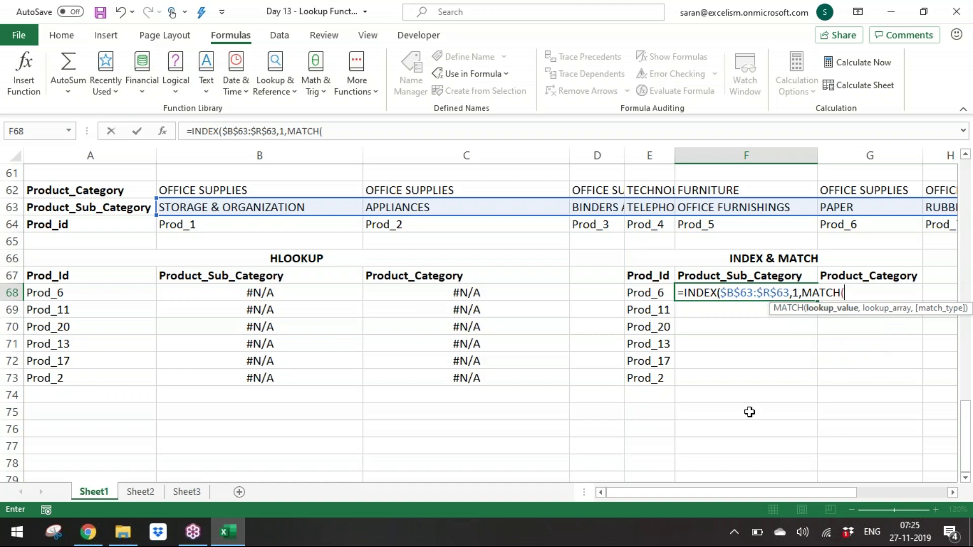
click(650, 293)
text(,)
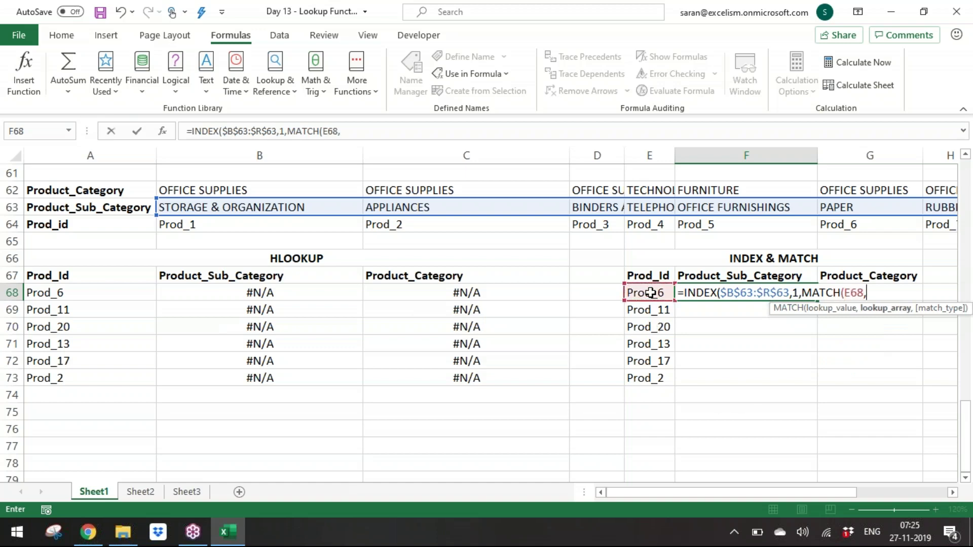
click(290, 225)
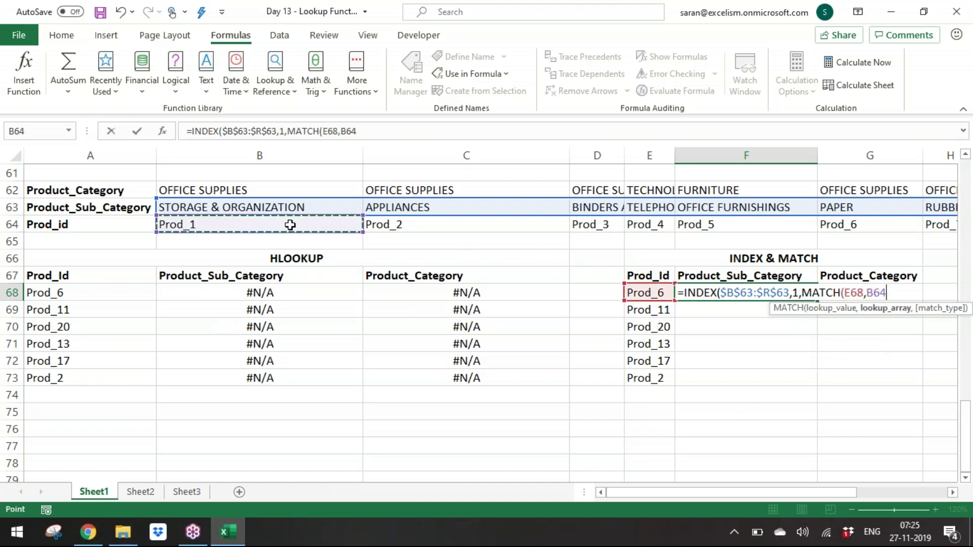
key(ctrl+shift+Right)
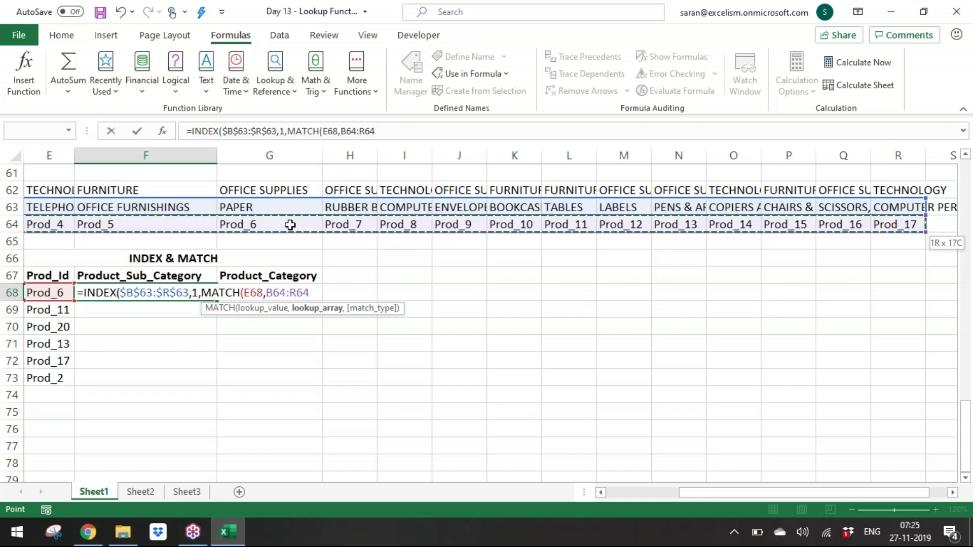
key(F4)
text(,0))
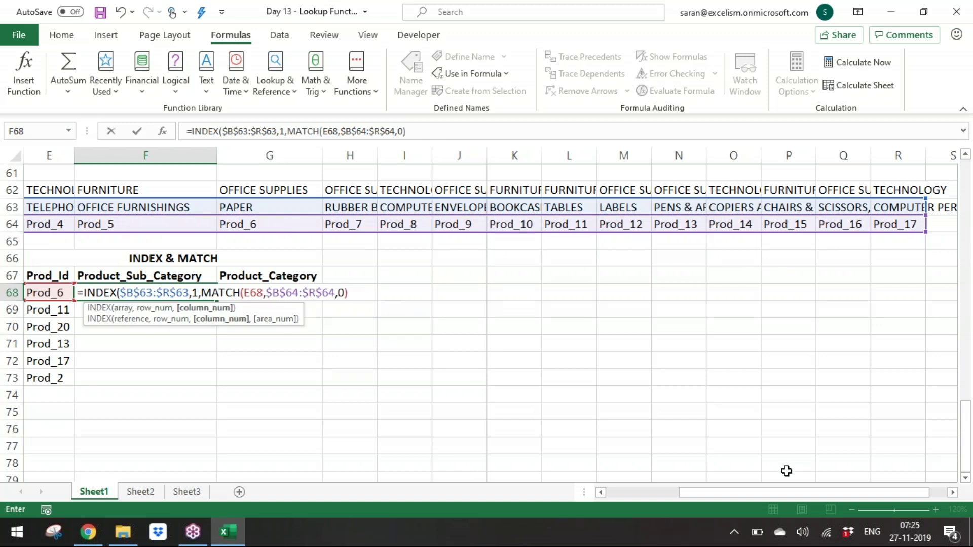
drag(783, 493, 688, 509)
text())
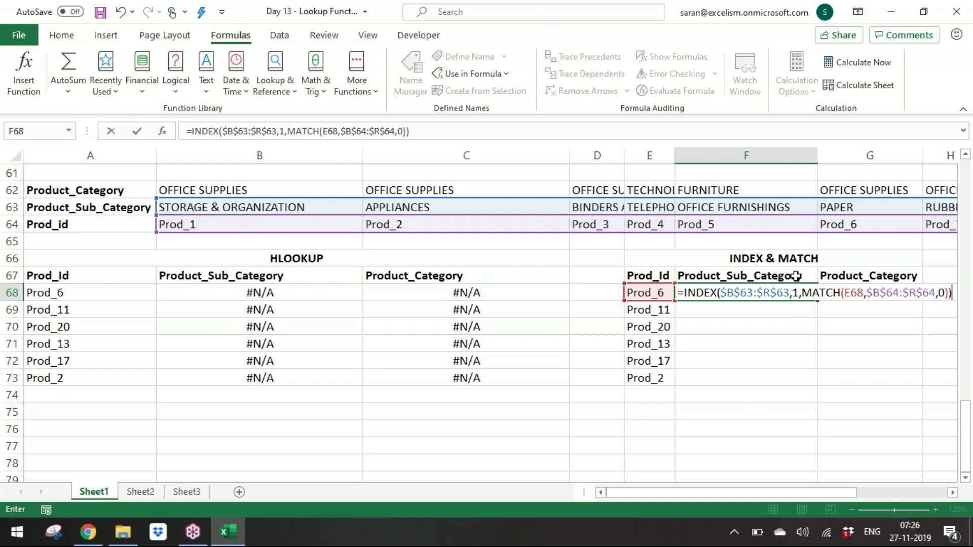
Step: Check the row number and MATCH arguments in the F68 formula and commit it
click(795, 291)
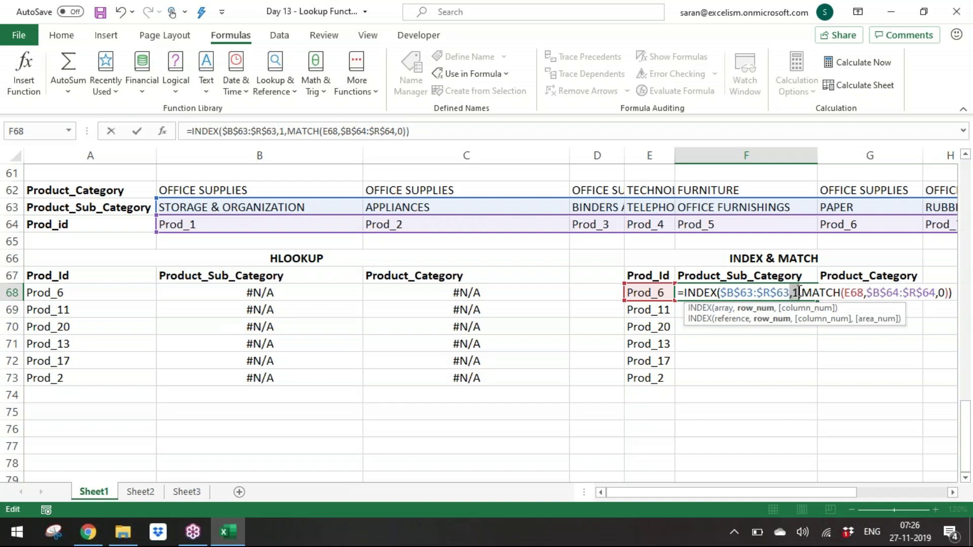
double_click(795, 293)
drag(843, 293, 945, 293)
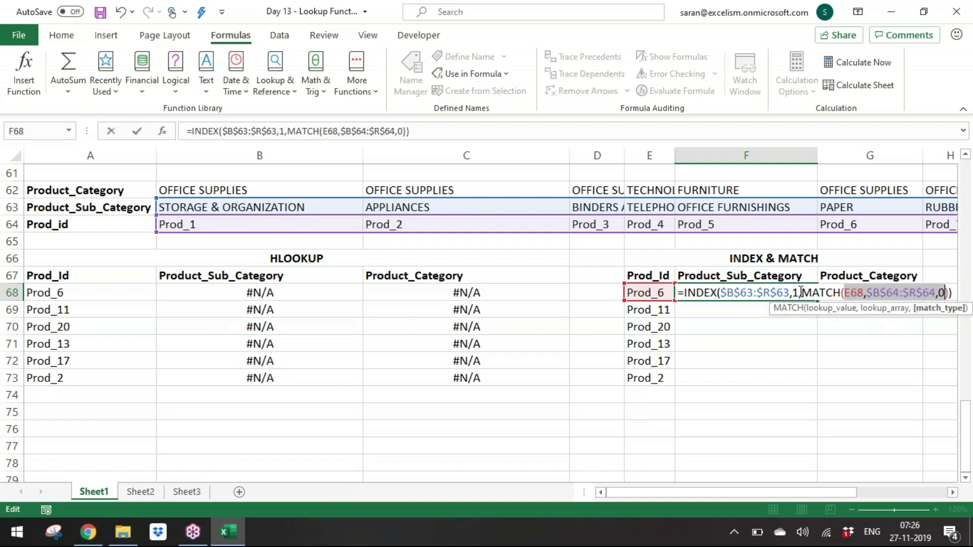
drag(812, 293, 948, 293)
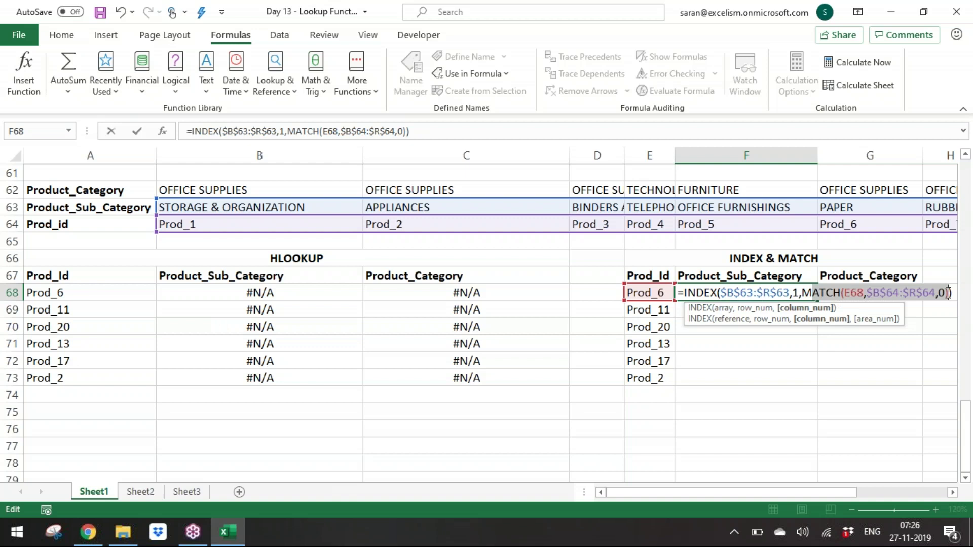
key(Return)
Step: Copy the INDEX and MATCH formula from F68 down to F69:F73
key(Up)
key(ctrl+c)
key(Left)
key(ctrl+Down)
key(Right)
key(shift+Up)
key(shift+Up)
key(shift+Up)
key(shift+Up)
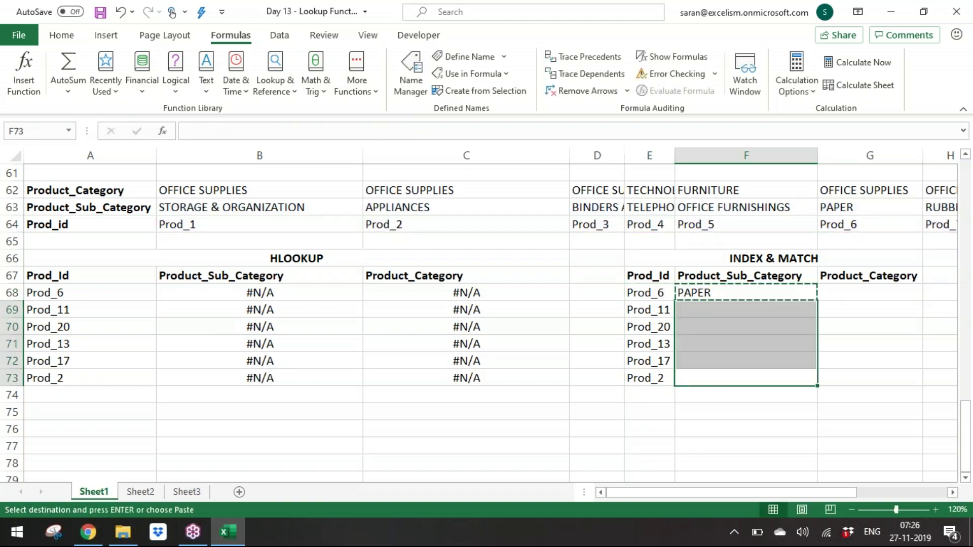
key(ctrl+v)
key(Escape)
click(870, 292)
text(=)
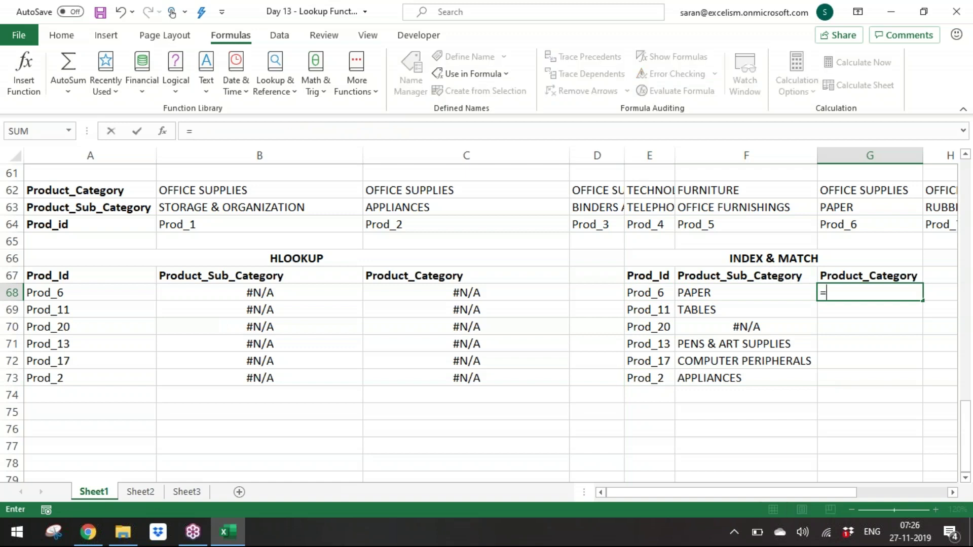
text(hlook)
key(Tab)
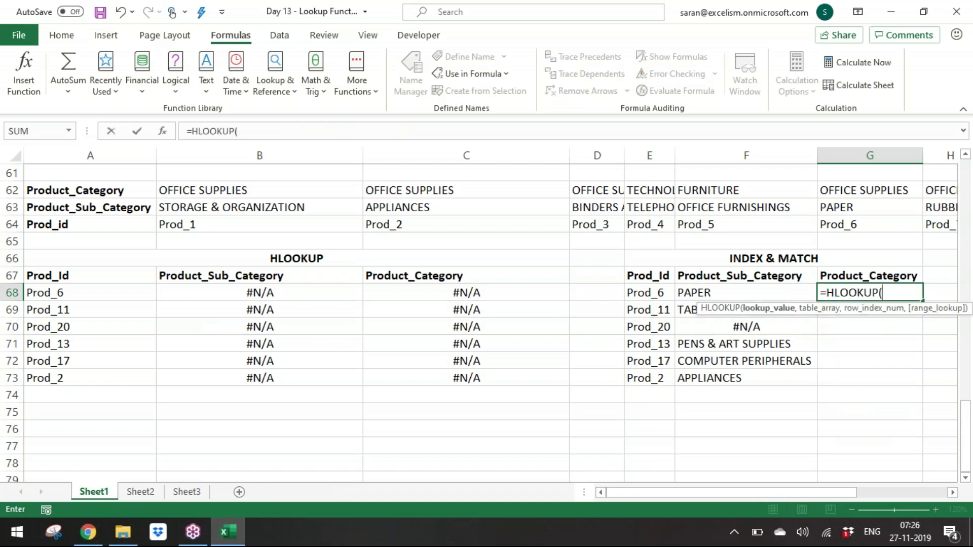
click(649, 292)
key(Escape)
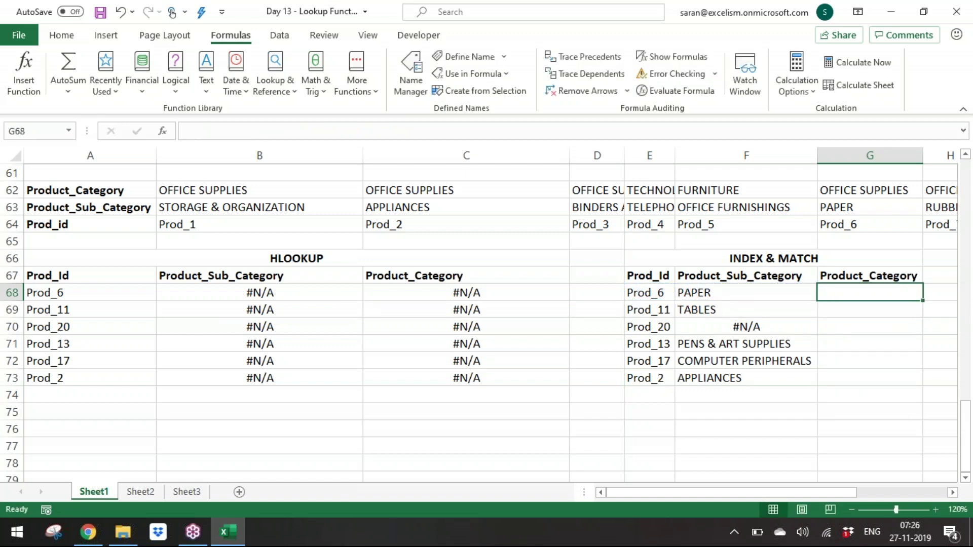
Step: Start an INDEX formula in G68 with the Product_Category row $B$62:$R$62 as its absolute array
text(=index)
key(Tab)
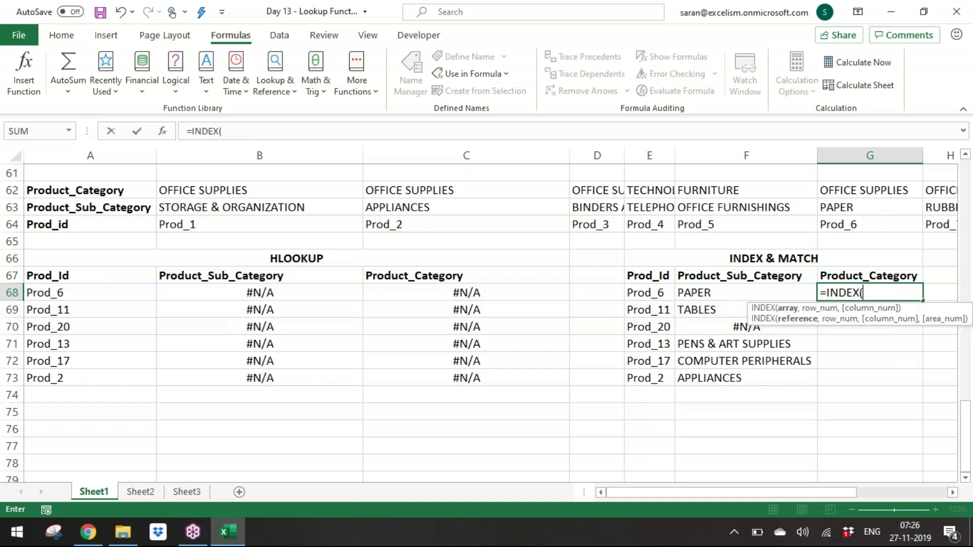
key(Up)
key(Up)
key(Up)
key(Up)
key(Left)
key(Left)
key(Left)
key(Left)
key(Left)
key(Left)
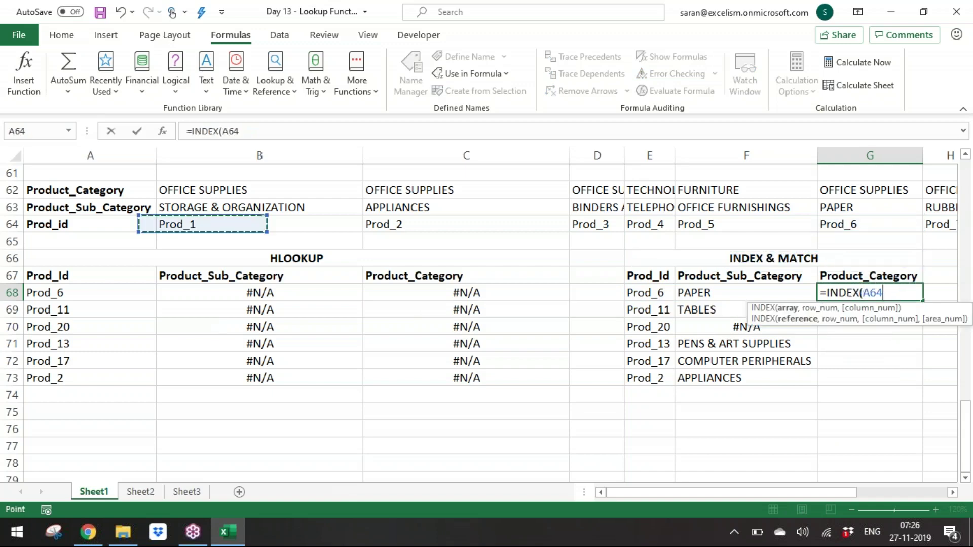
key(Right)
key(Up)
key(Up)
key(ctrl+shift+Right)
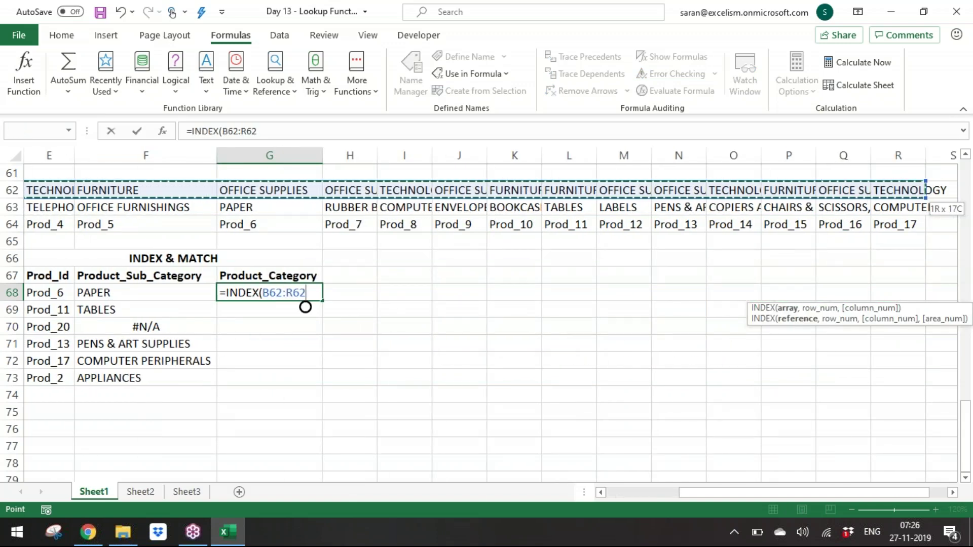
key(F4)
text(,)
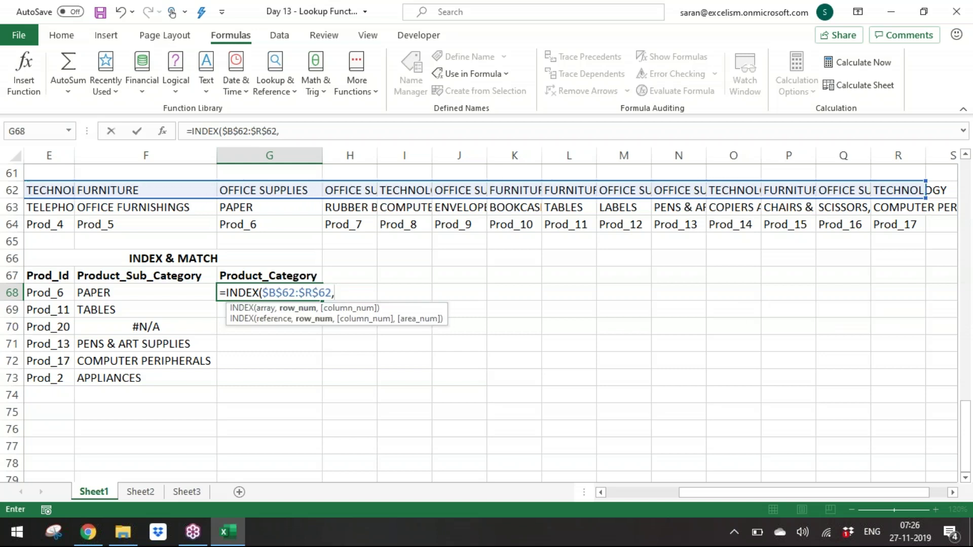
Step: Set the INDEX row number to 1 and nest a MATCH with E68 as its lookup value in G68
text(1,c=m)
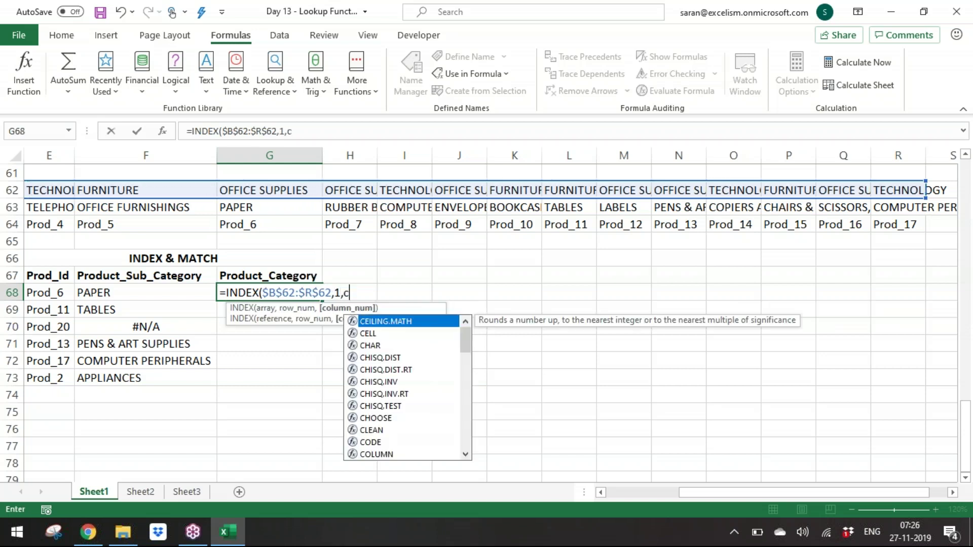
key(BackSpace)
key(BackSpace)
key(BackSpace)
text(m)
key(Tab)
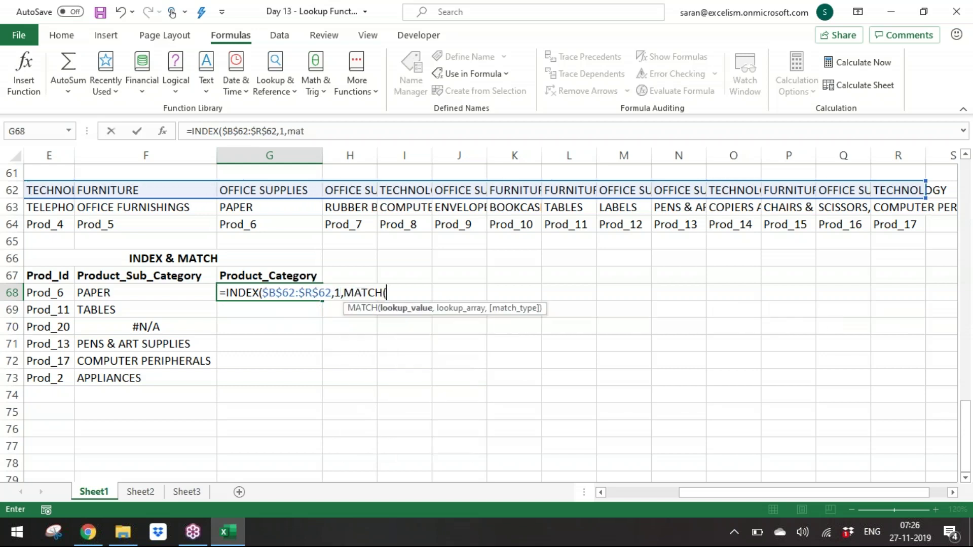
key(Left)
key(Left)
text(m)
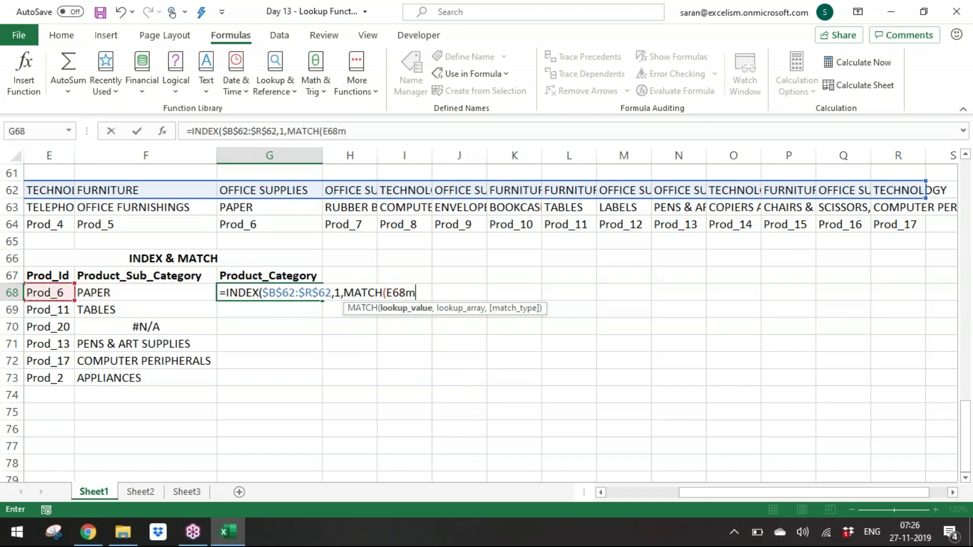
key(BackSpace)
text(,)
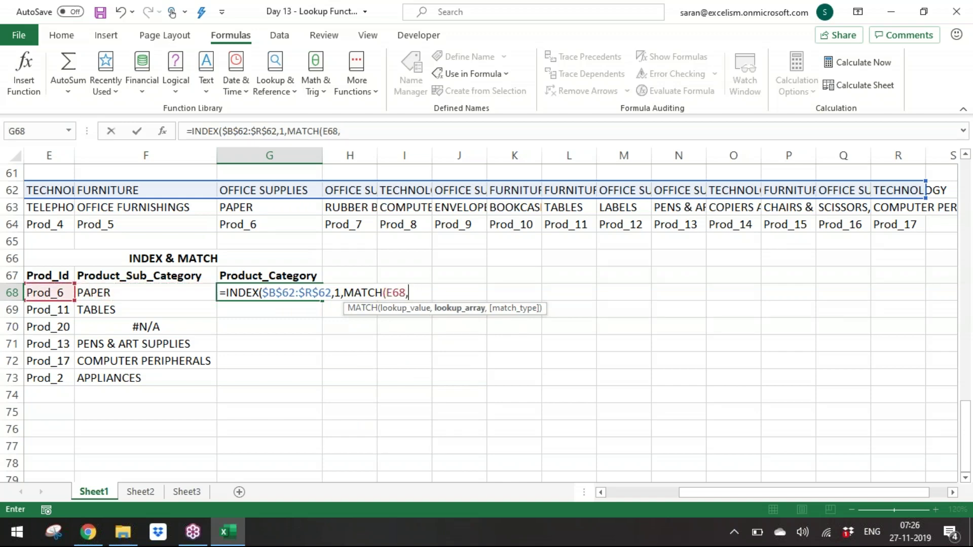
Step: Complete the MATCH in G68 with lookup array $B$64:$R$64 and match type 0, and commit the formula
key(Left)
key(Left)
key(Left)
key(Left)
key(Up)
key(Up)
key(Up)
key(Up)
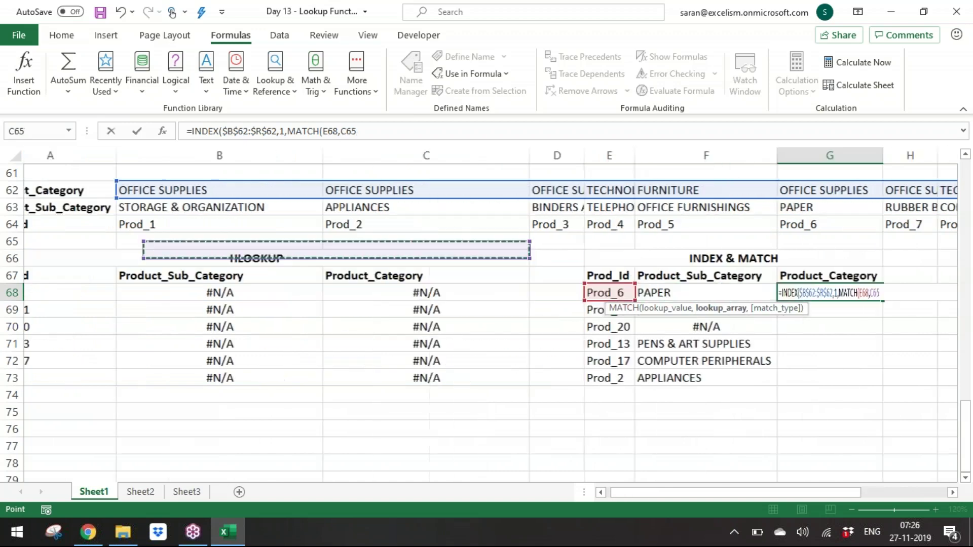
key(Left)
key(Left)
key(Right)
key(shift+Right)
key(ctrl+shift+Right)
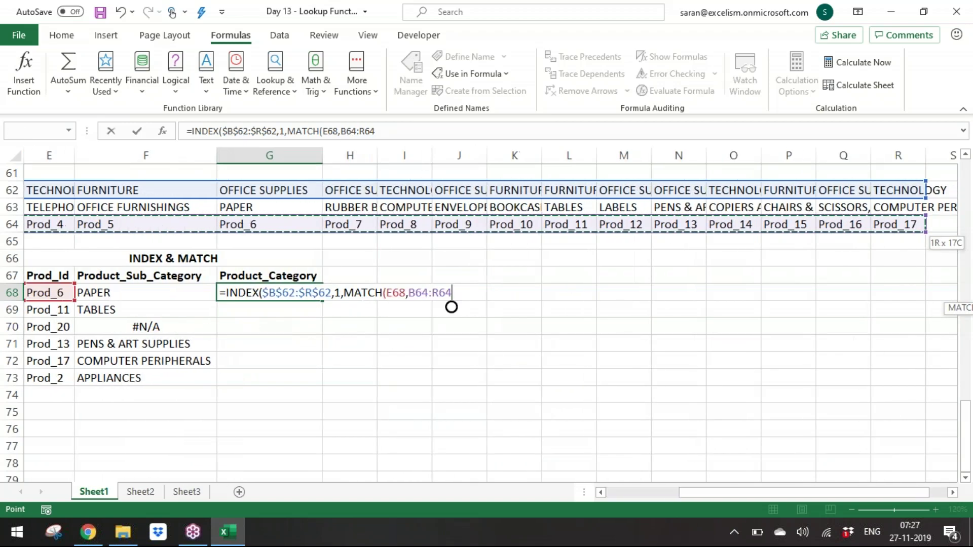
key(F4)
text(,)
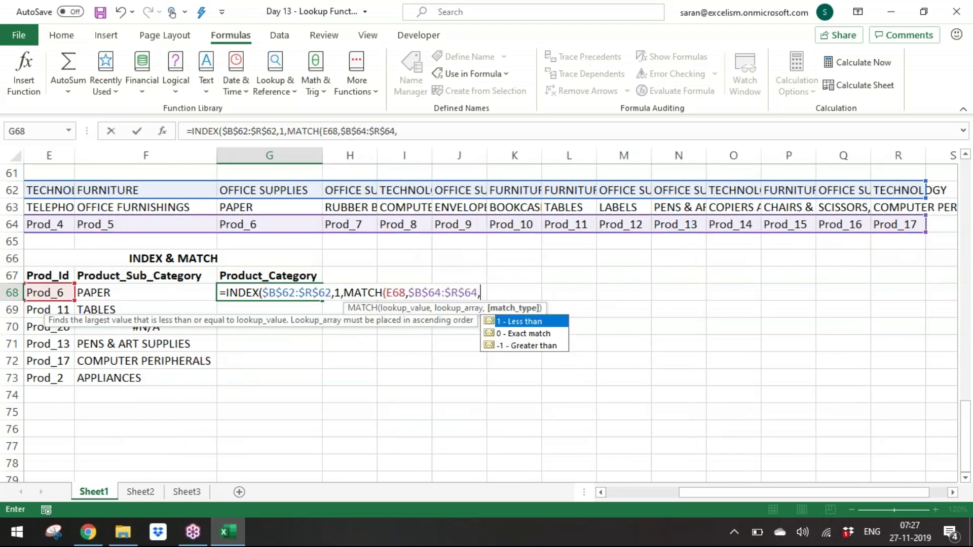
text(0)))
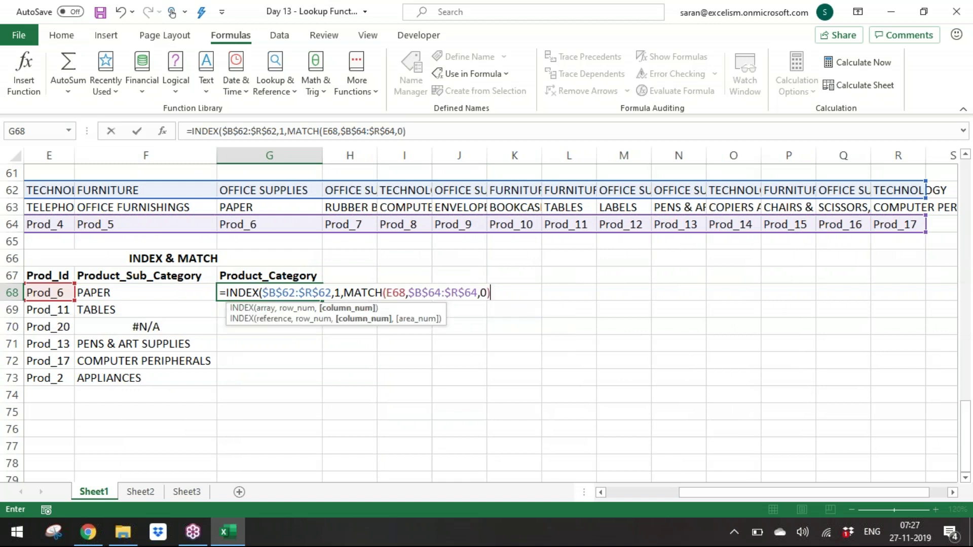
key(Return)
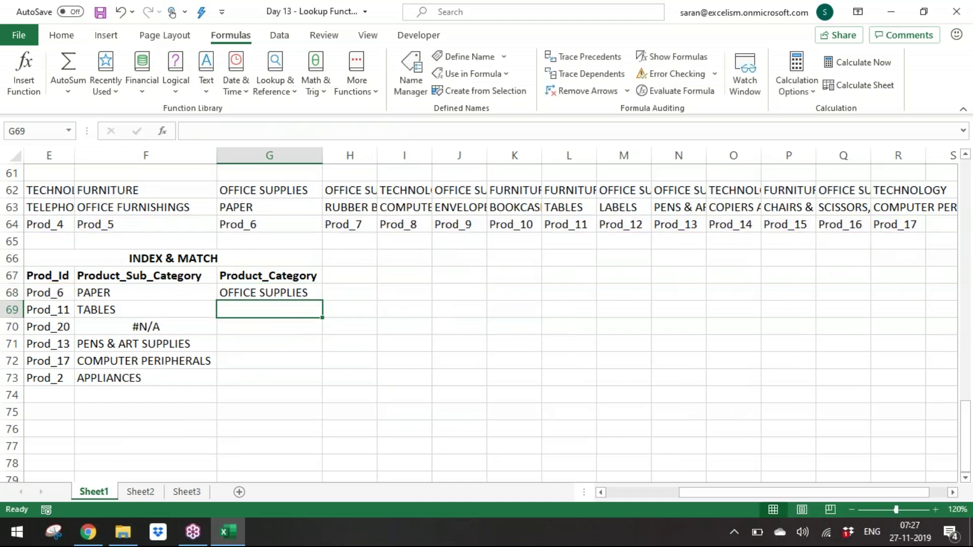
Step: Copy the Product_Category formula from G68 down to G69:G73
key(Up)
key(ctrl+c)
key(Down)
key(Down)
key(Down)
key(Down)
key(Down)
key(shift+Up)
key(shift+Up)
key(shift+Up)
key(shift+Up)
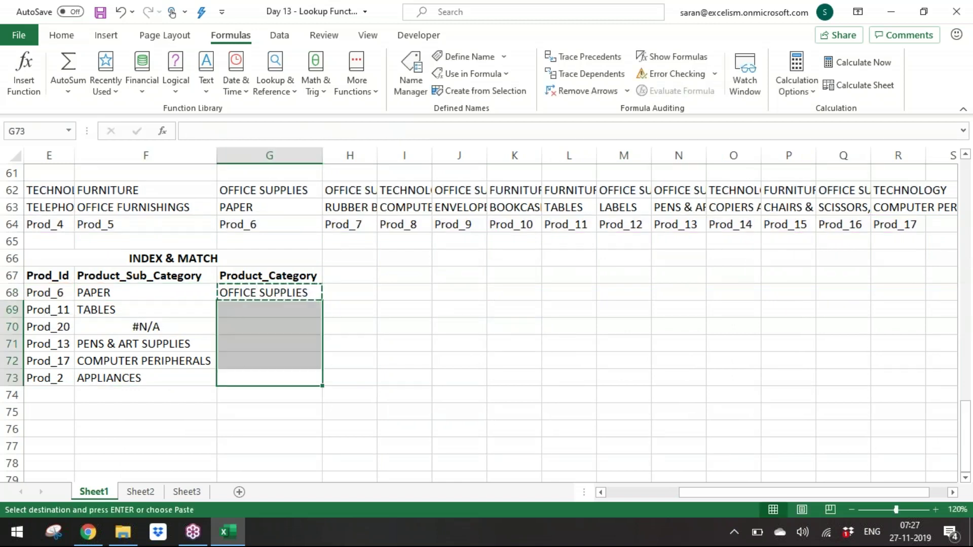
key(Return)
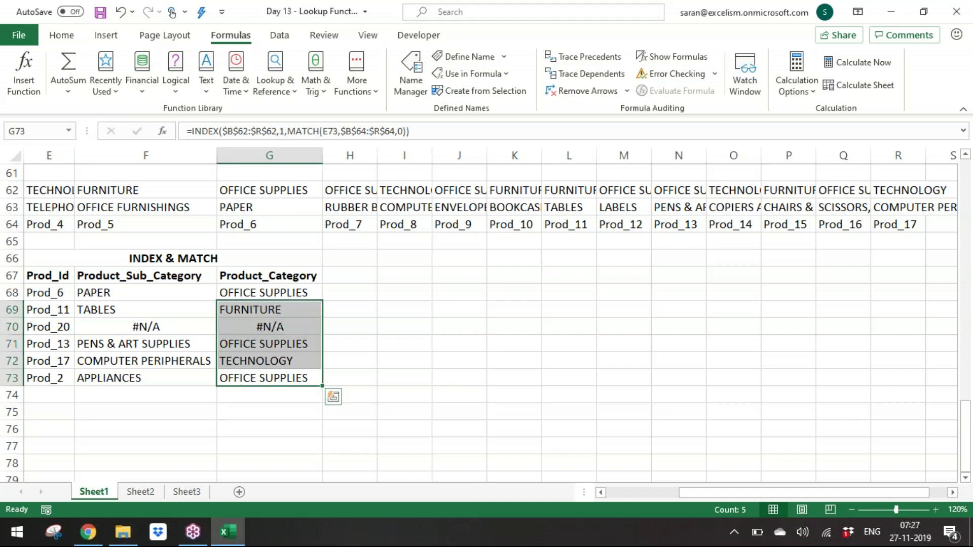
Step: Review the INDEX and MATCH formulas in G68 and F68 against the HLOOKUP formula in C68
double_click(260, 284)
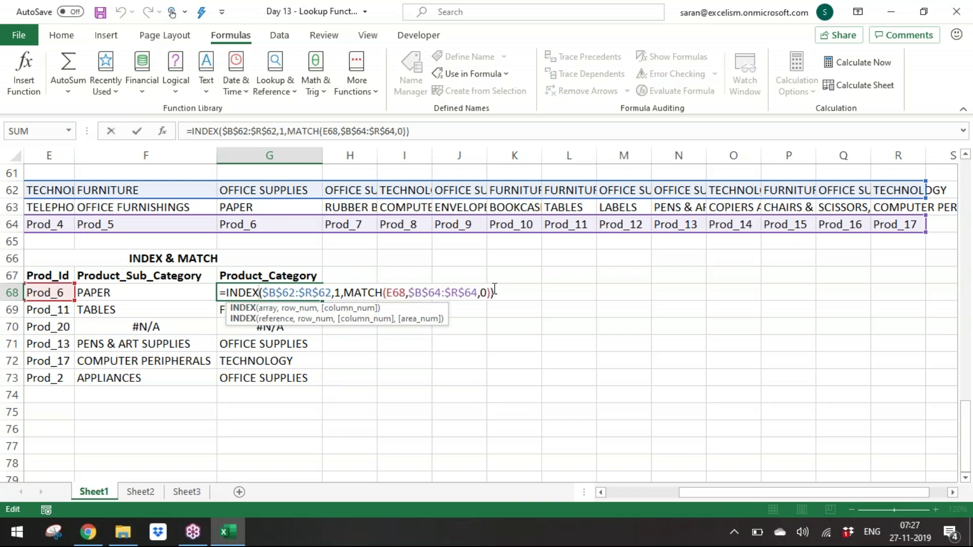
click(508, 292)
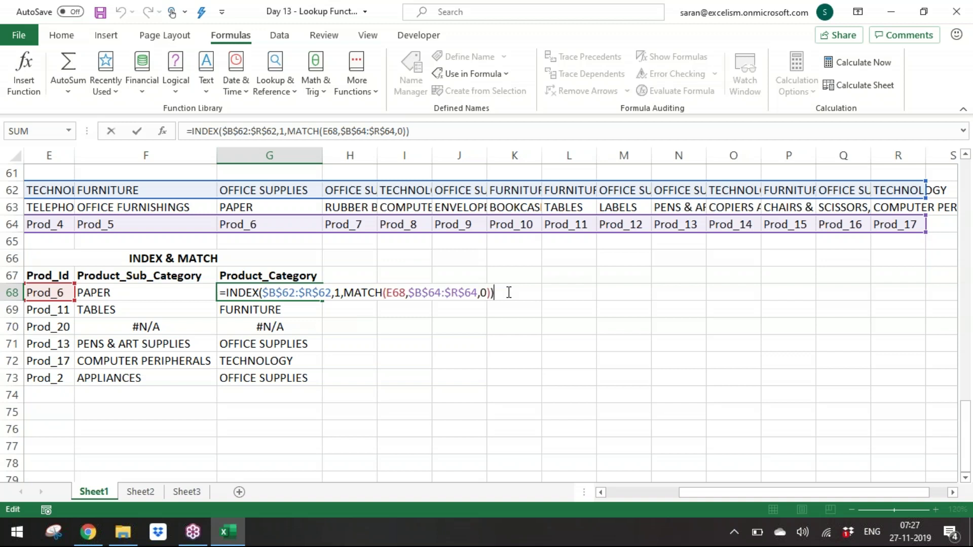
key(Return)
click(146, 292)
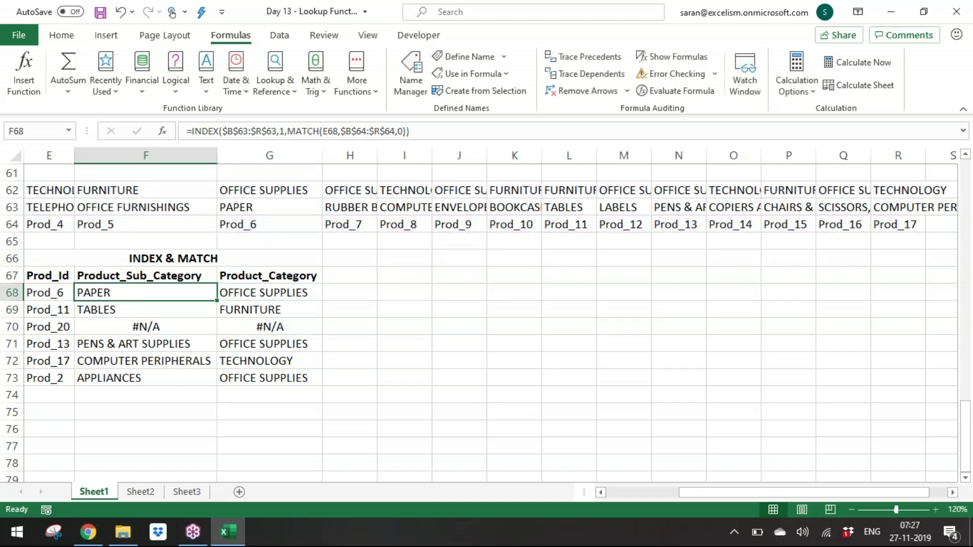
key(Left)
key(Left)
key(Left)
key(Left)
key(Left)
key(Right)
key(Right)
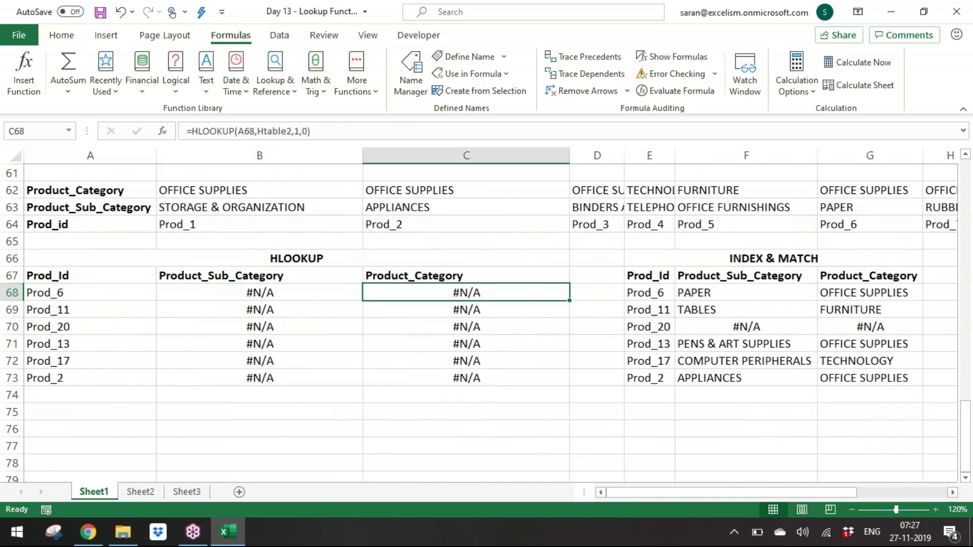
key(Left)
Step: Compare the INDEX & MATCH results of the vertical table above with those of the horizontal table
key(Up)
key(Up)
key(Up)
key(Up)
key(Up)
key(Up)
key(Up)
key(Up)
key(Up)
key(Up)
key(Up)
key(Up)
key(Up)
key(Up)
key(Up)
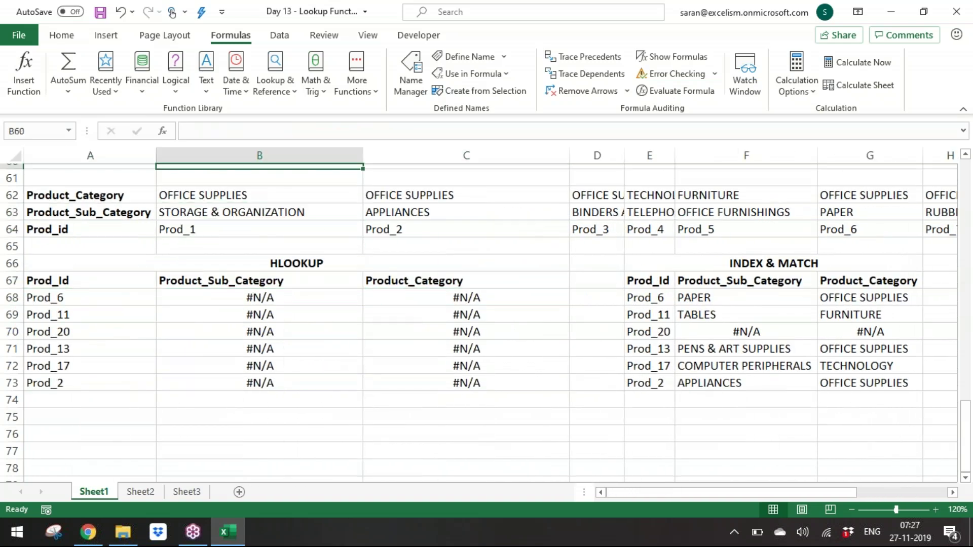
key(Right)
key(Right)
key(Right)
key(Right)
key(Right)
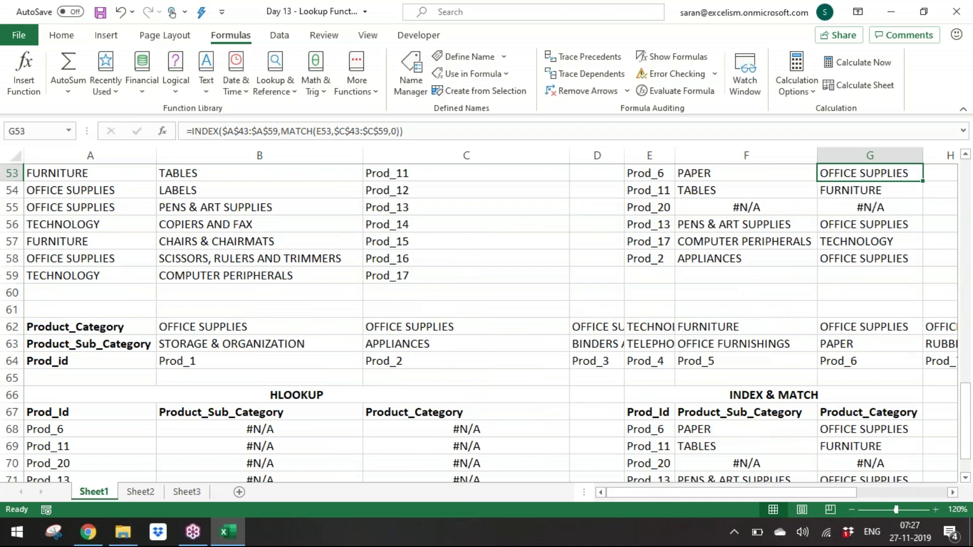
key(Left)
key(Left)
key(Down)
key(Down)
key(Down)
key(Down)
key(Down)
key(Down)
key(Down)
key(Down)
key(Down)
key(Down)
key(Down)
key(Down)
key(Down)
key(Down)
key(Down)
key(Down)
key(Down)
key(Down)
key(Down)
key(Down)
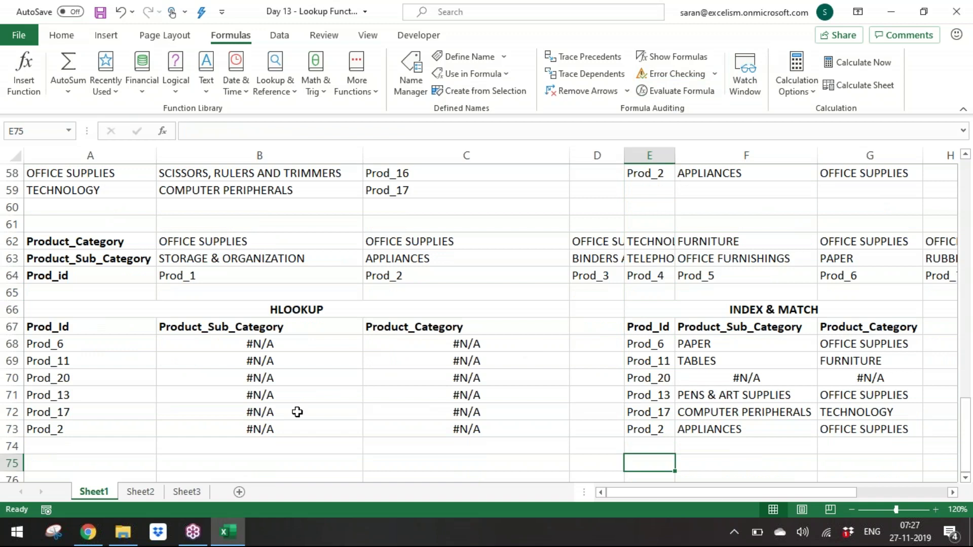
Step: Start a note in A49 of Sheet2 reading "To overcome VLOOKUP and HLOOUP limitation"
click(141, 492)
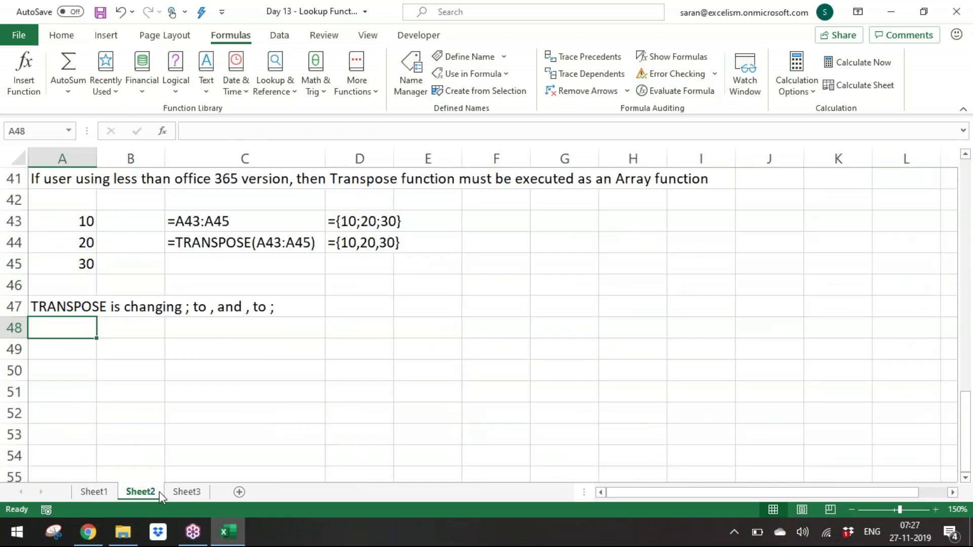
key(Down)
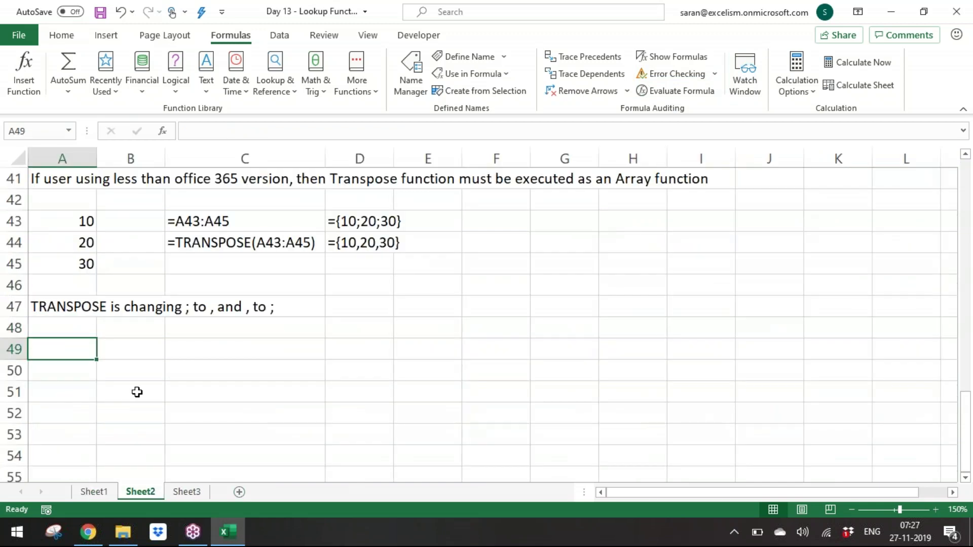
text(To o)
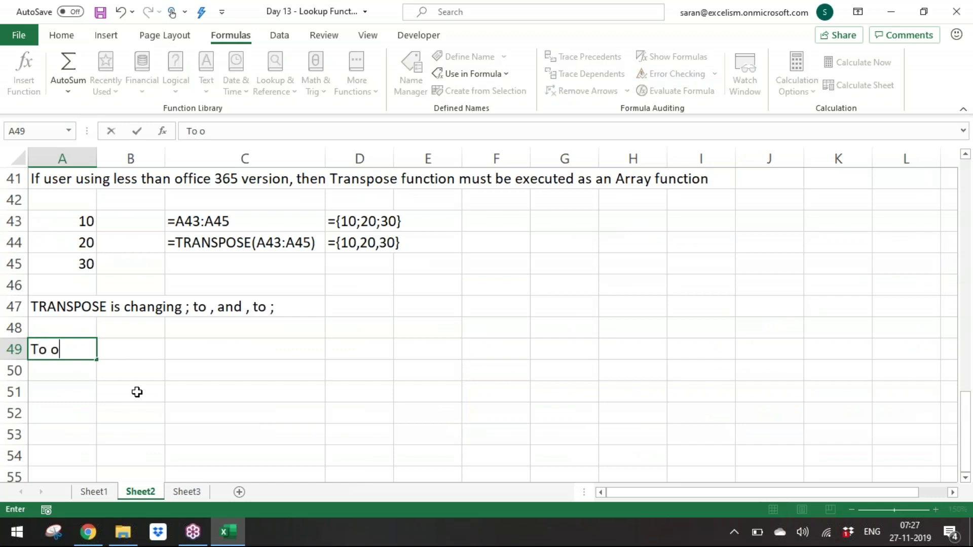
text(vercome VLO)
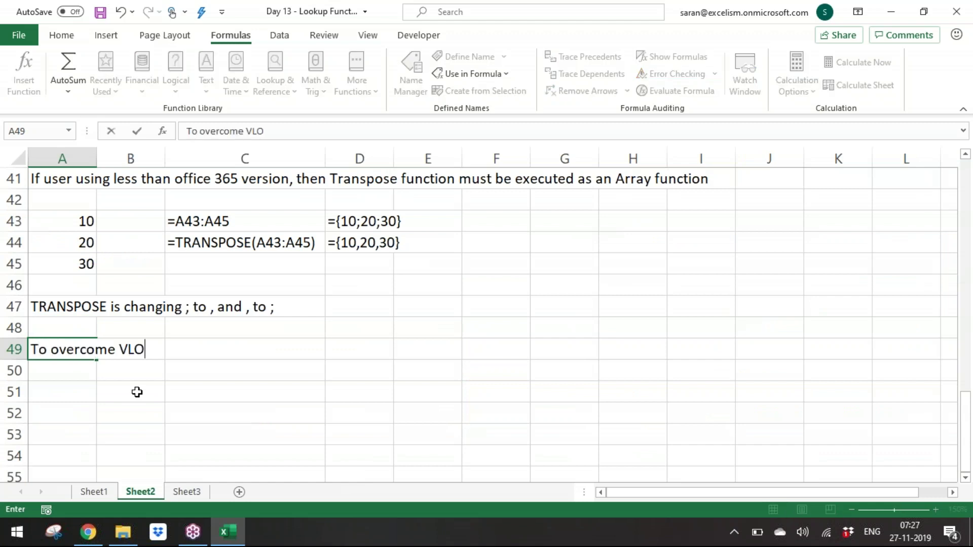
text(OKUP and )
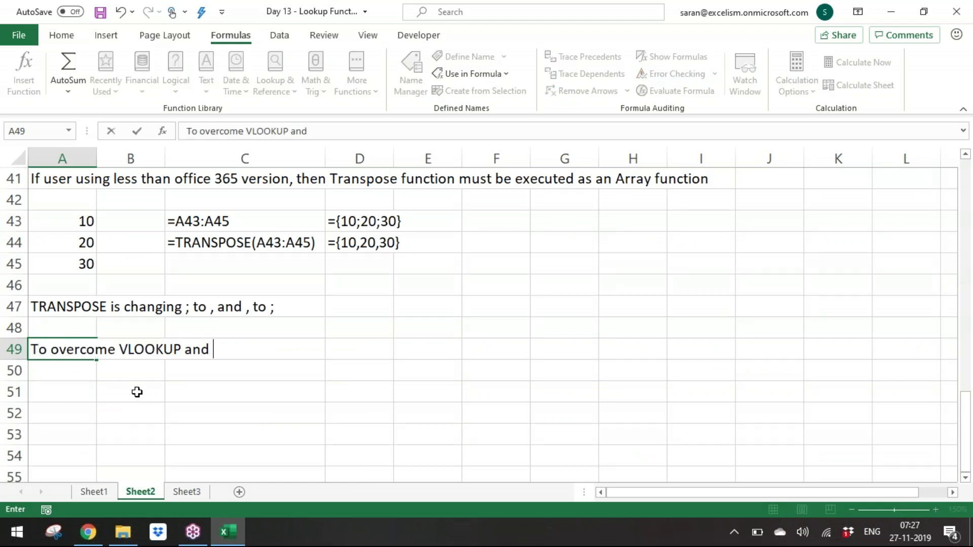
text(HLOOK)
key(BackSpace)
text(UP li)
key(BackSpace)
text(imitation )
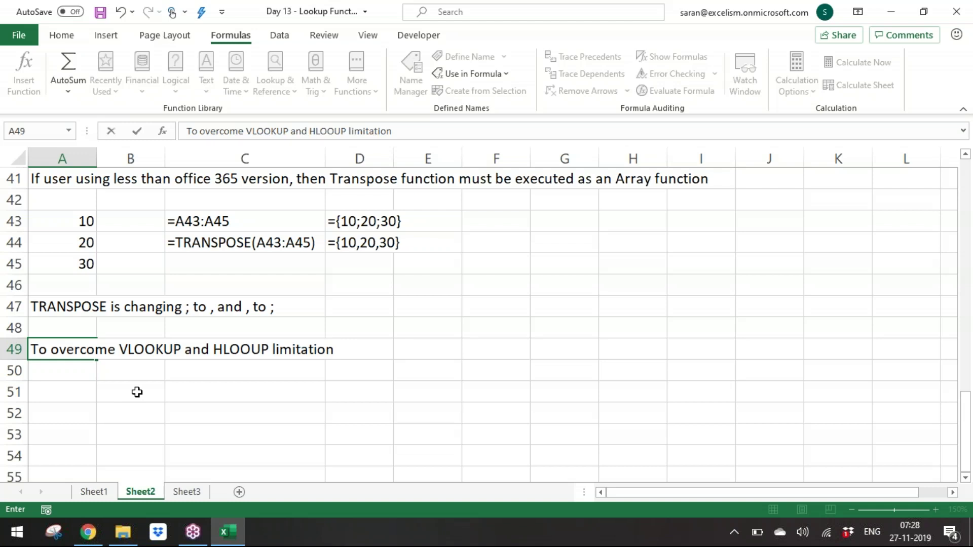
Step: Finish the A49 note with "of the Left most column or Top most row,"
text(of the Left )
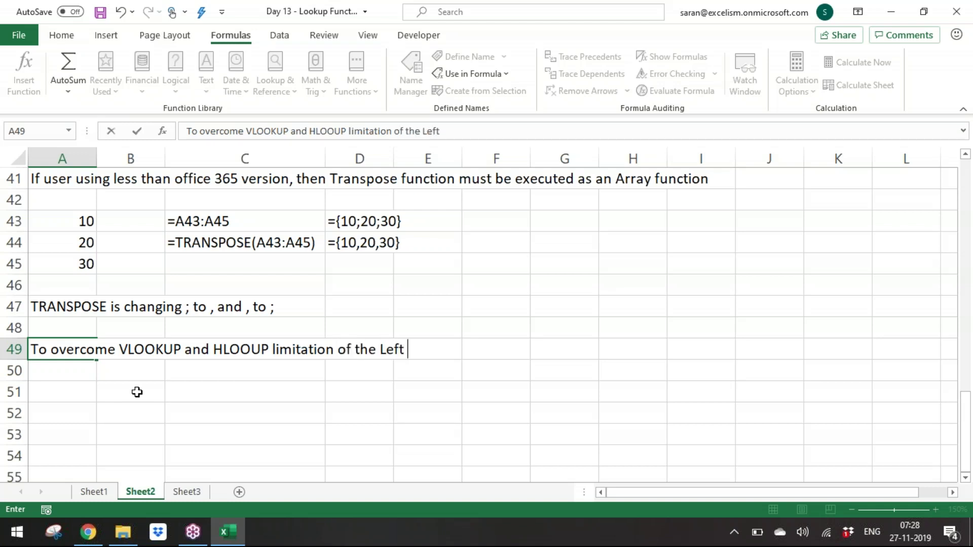
text(most colum)
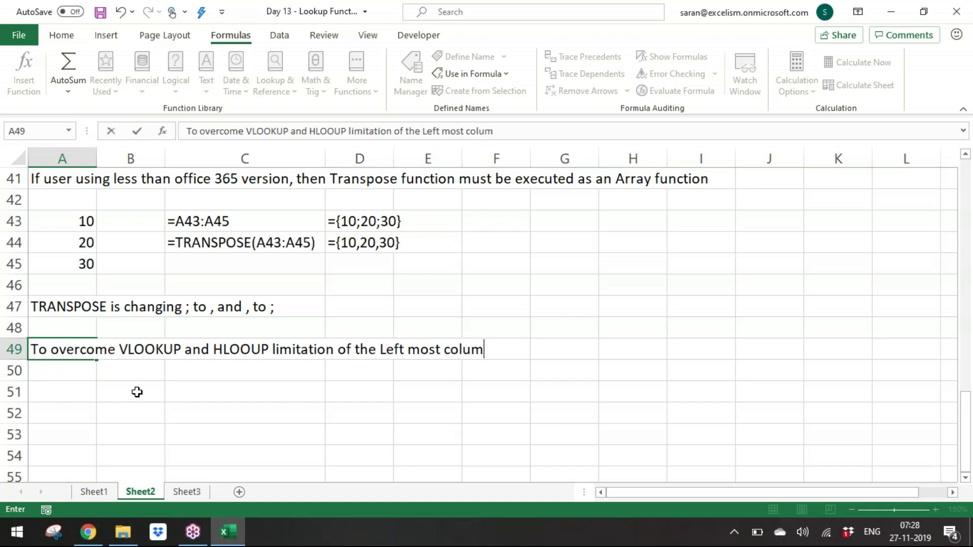
text(n or Top most row)
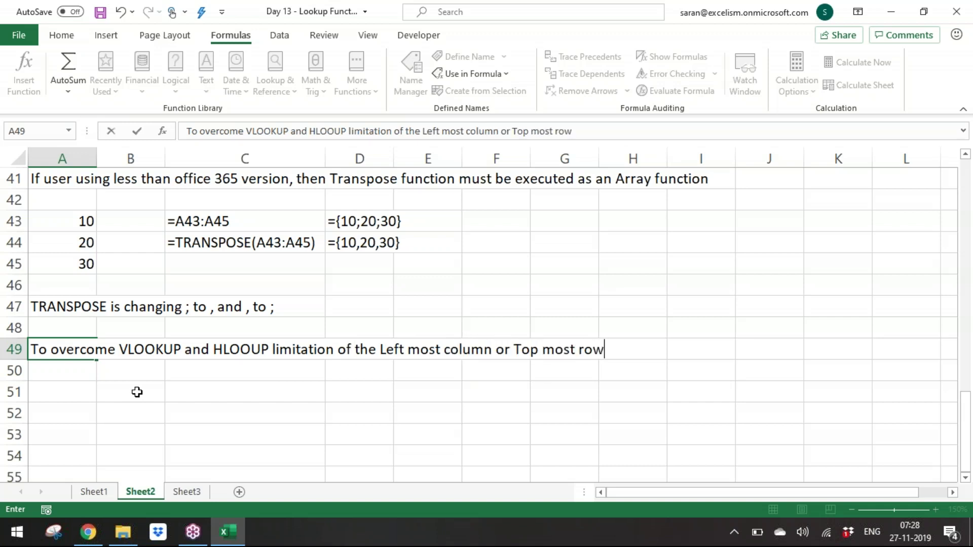
text(,)
key(Return)
Step: Enter "We can use INDEX & MATCH" in A50 as the second line of the note
text(We )
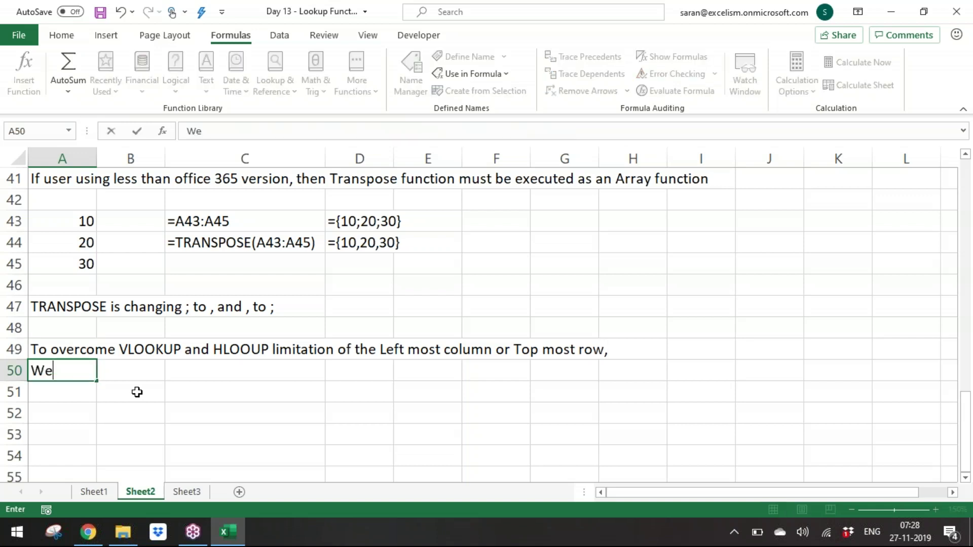
text(can use IDE)
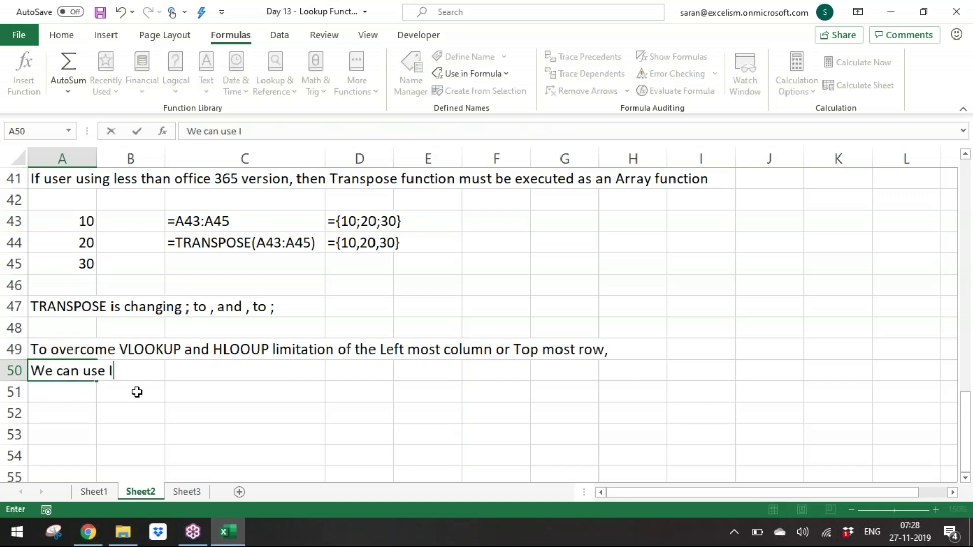
key(BackSpace)
key(BackSpace)
text(NDEX)
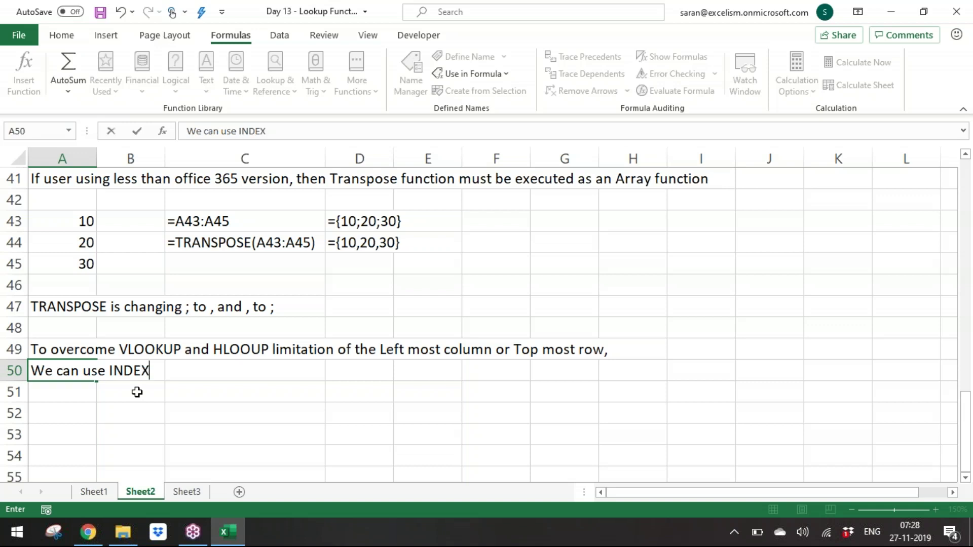
text( & MATCH)
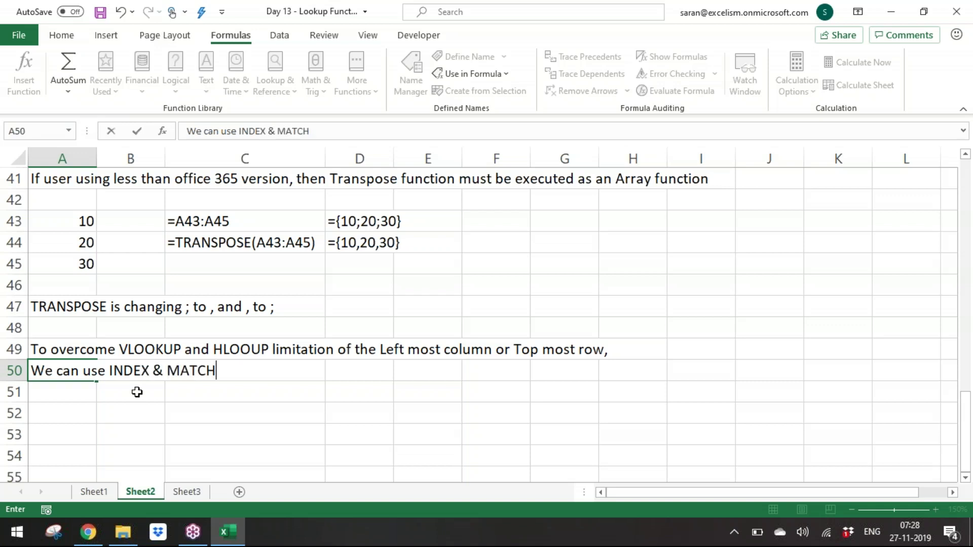
key(Return)
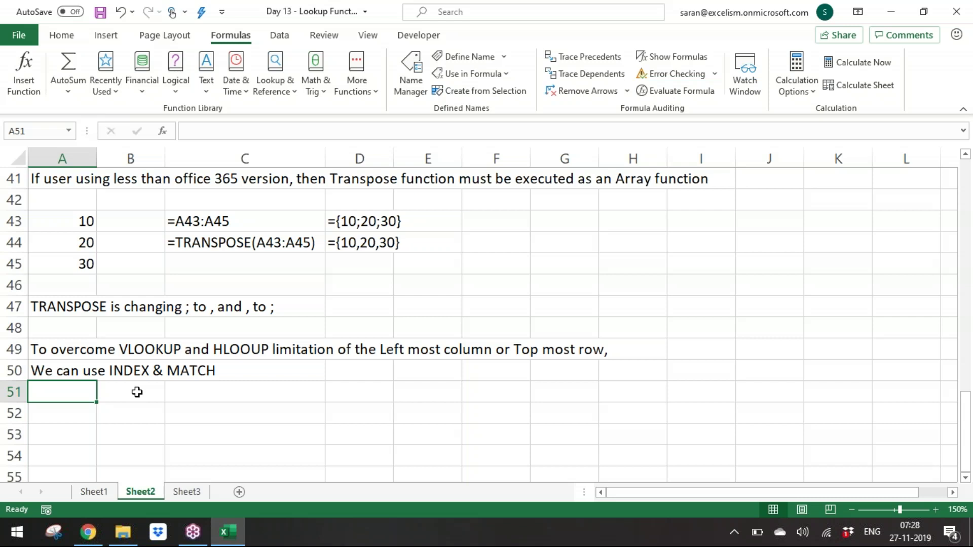
Step: Reread the note in A49:A50 about overcoming the VLOOKUP and HLOOKUP limitation
key(Up)
key(Up)
key(Down)
key(Down)
key(Up)
key(Up)
key(Down)
key(Up)
key(Up)
key(Down)
key(Down)
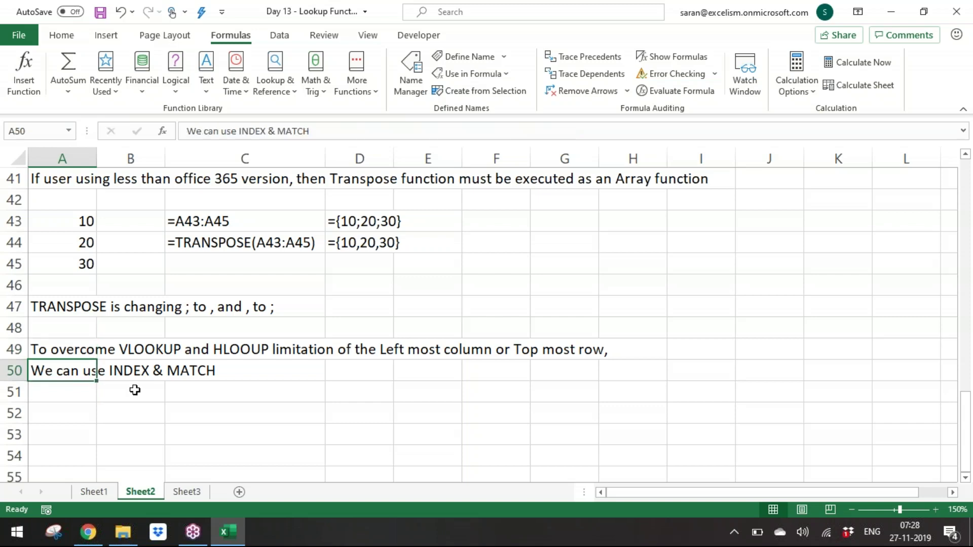
Step: Rename Sheet1 as "Case Studies" and Sheet2 as "Remarks"
click(97, 492)
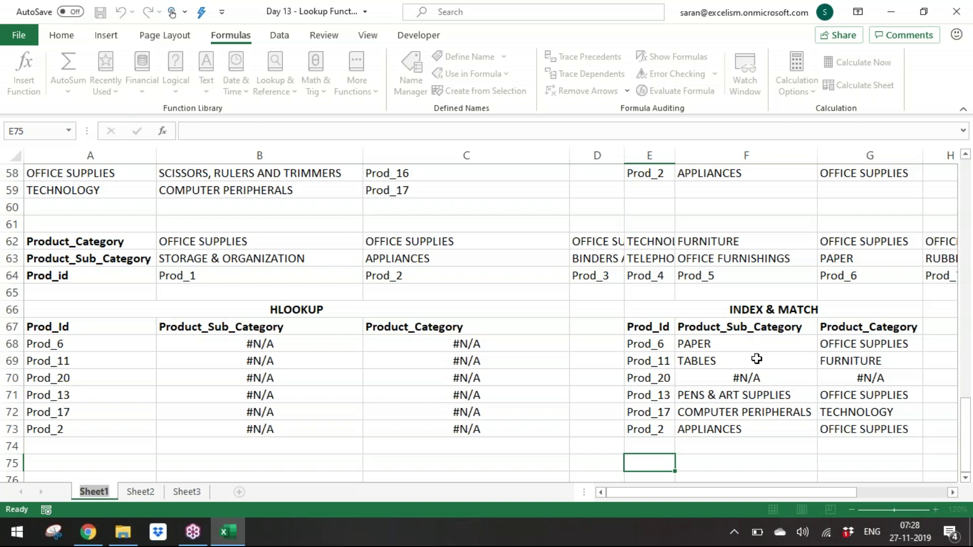
text(Case Studies)
key(Return)
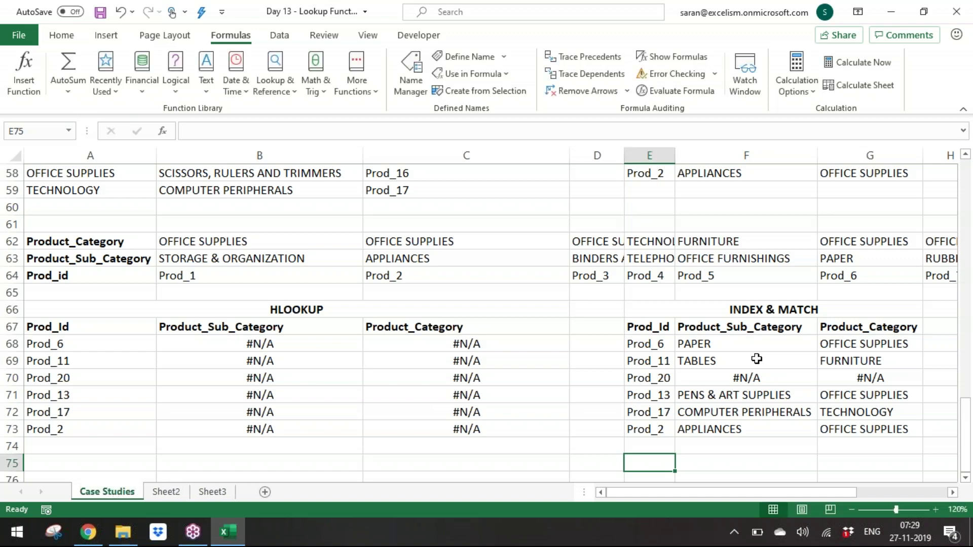
double_click(166, 498)
text(Remarks)
key(Return)
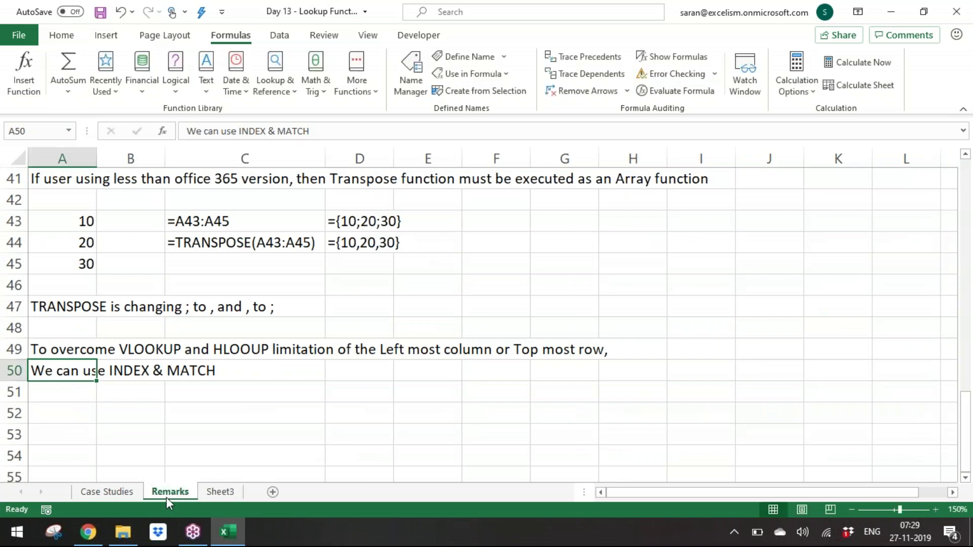
Step: Rename Sheet3 as "Multi Column"
double_click(221, 491)
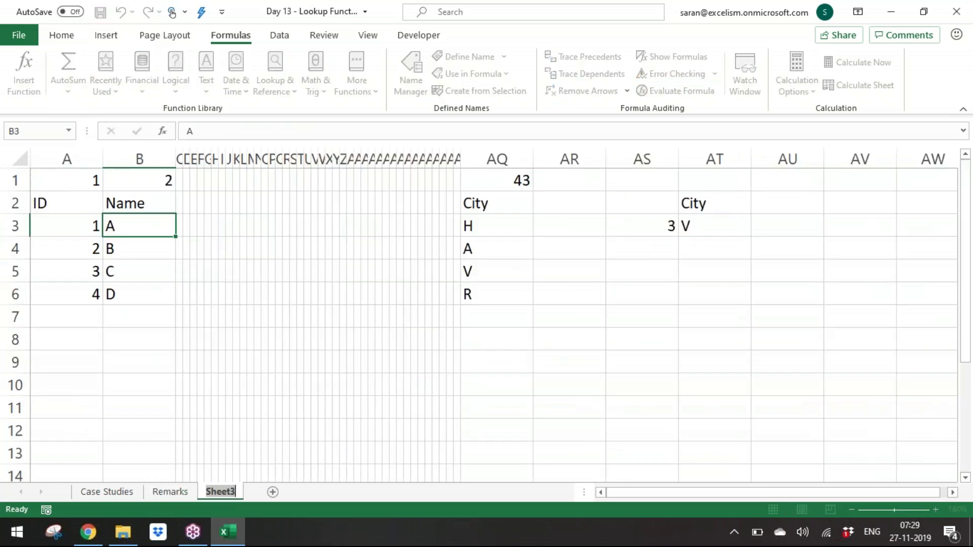
text(M)
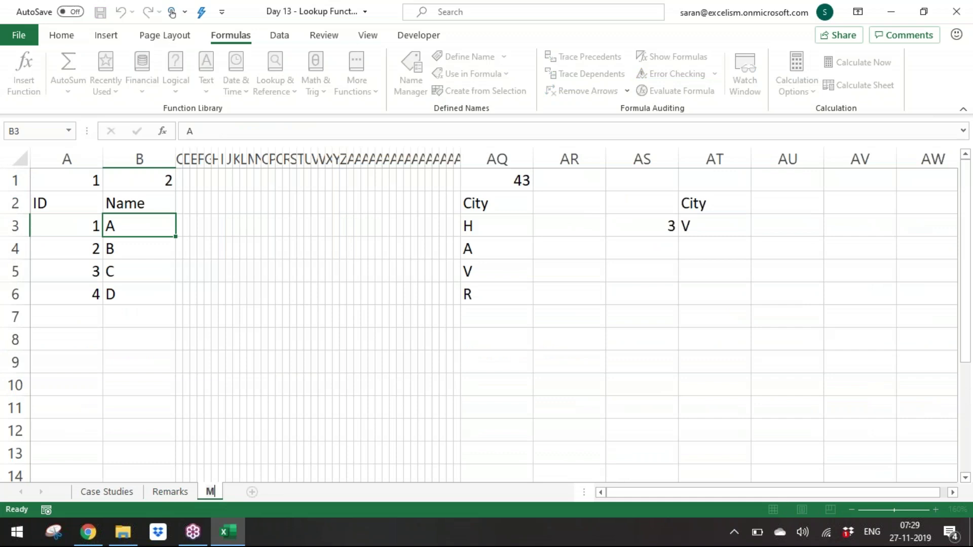
text(ulti Column)
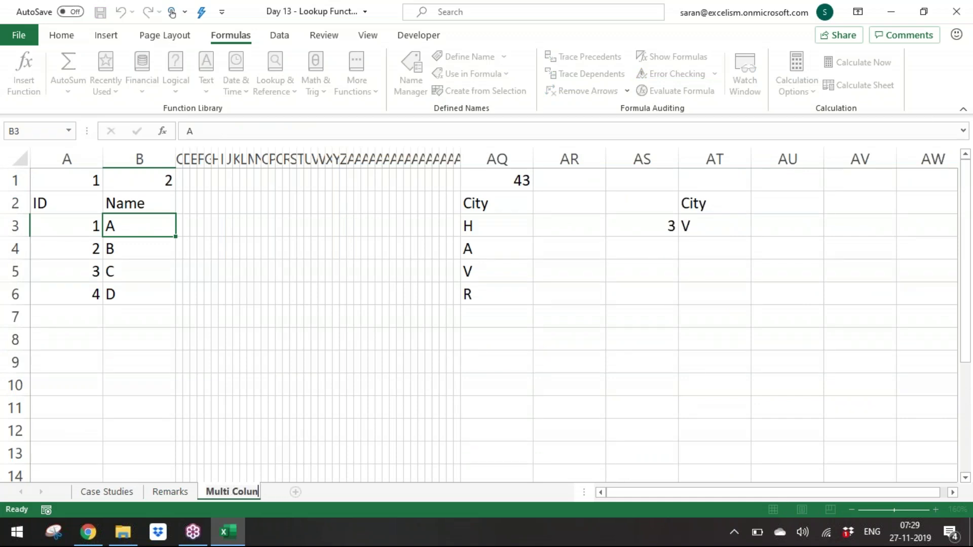
key(Return)
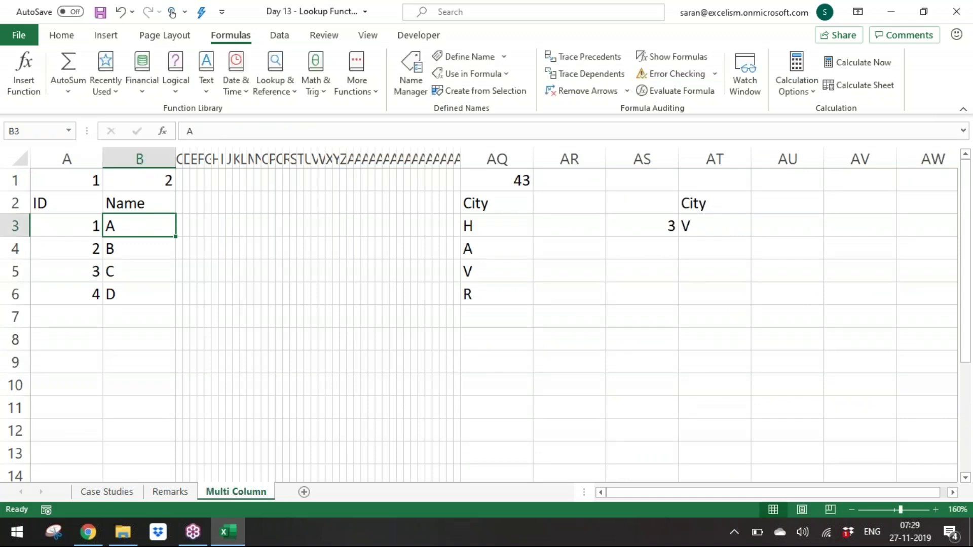
Step: Look back through the Case Studies sheet from the horizontal INDEX & MATCH table up to the VLOOKUP table in row 42
click(122, 493)
click(772, 366)
key(Up)
key(Up)
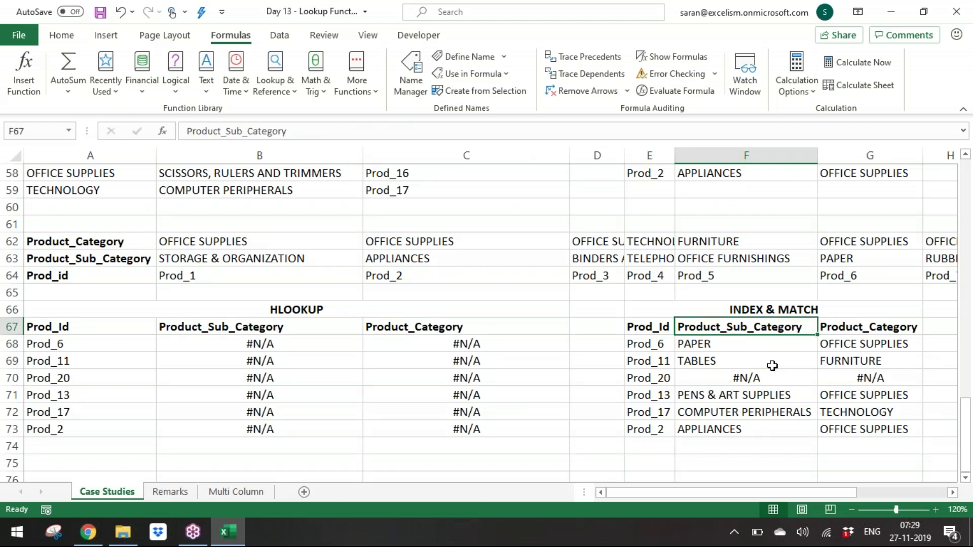
key(Up)
key(Up)
key(Up)
key(Up)
key(Up)
key(Up)
key(Up)
key(Up)
key(Up)
key(Up)
key(Up)
key(Up)
key(Up)
key(Up)
key(Up)
key(Up)
key(Up)
key(Up)
key(Up)
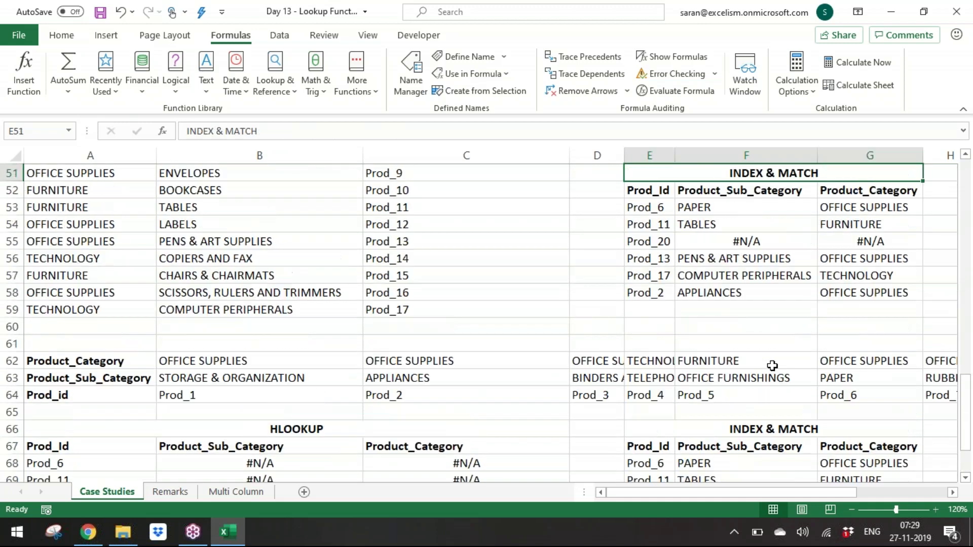
key(Up)
key(Up)
key(Up)
key(Up)
key(Up)
key(Up)
key(Down)
key(Down)
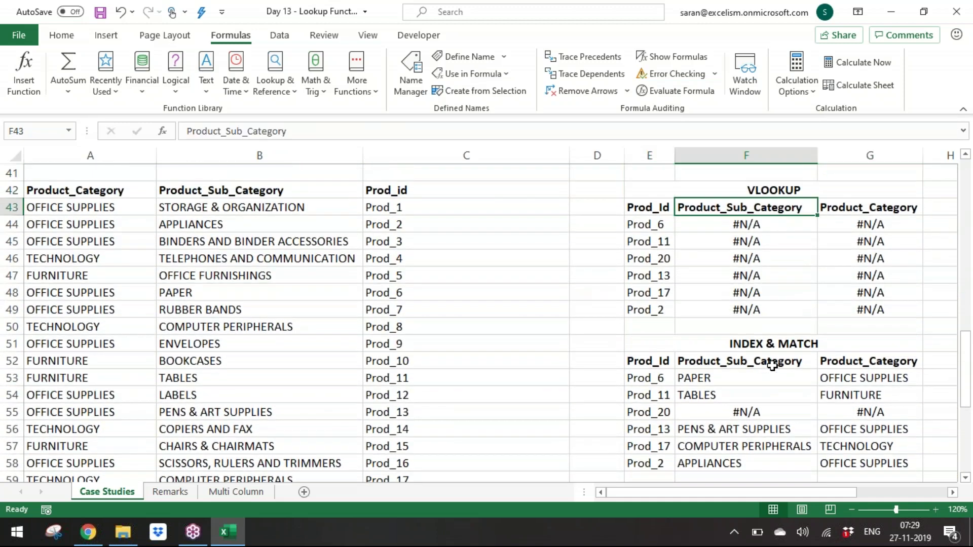
Step: Examine the VLOOKUP table's product IDs and its Product_Sub_Category formulas, including the one in F44
key(Left)
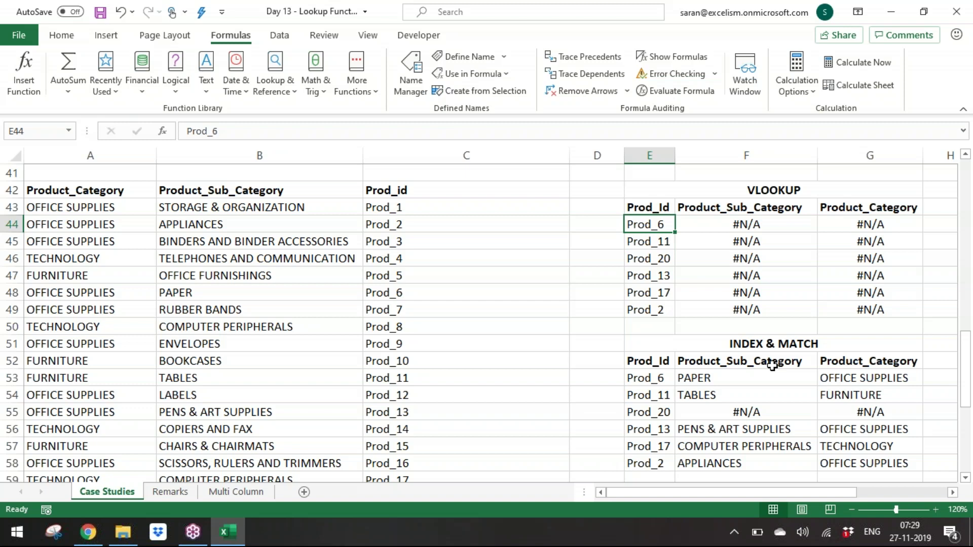
key(Down)
key(Down)
key(Down)
key(Down)
key(Down)
key(Down)
key(Down)
key(Down)
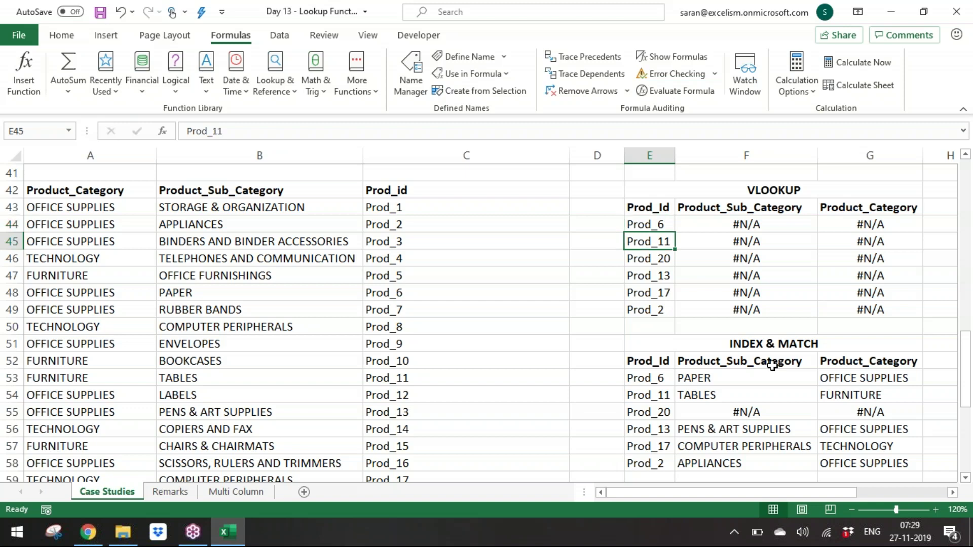
key(Right)
key(Down)
key(Up)
key(Up)
key(Up)
key(Up)
key(Up)
key(Up)
key(Up)
key(Up)
key(Up)
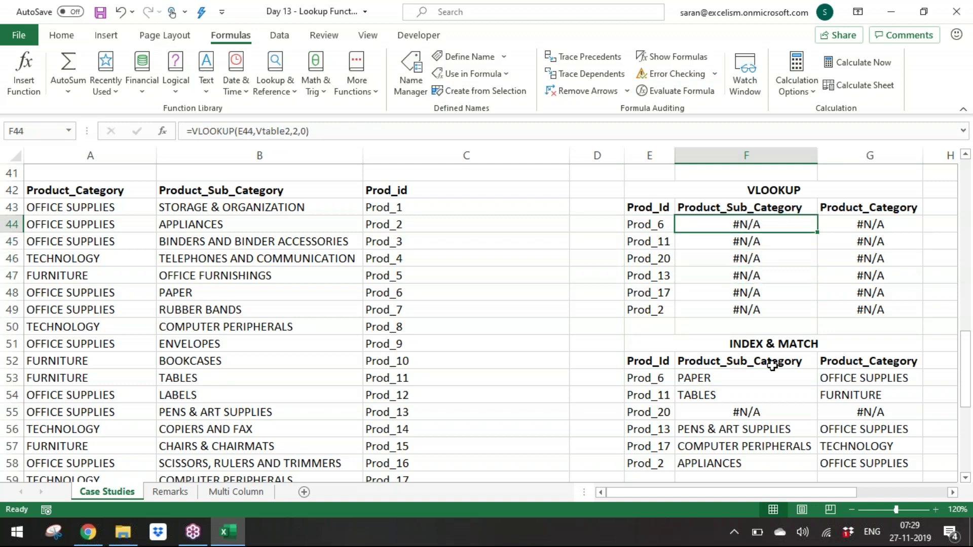
Step: Add a new worksheet and name it "Reverse Lookup"
click(303, 494)
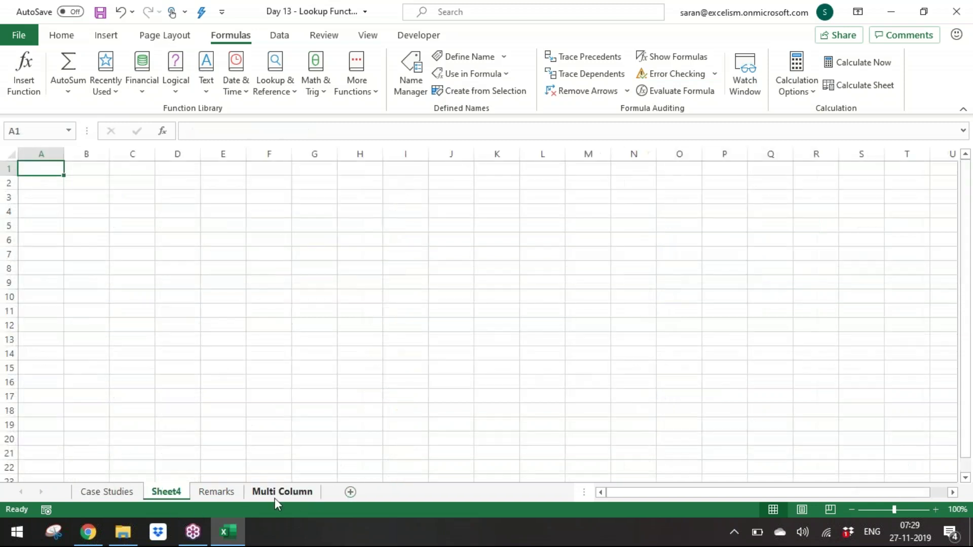
double_click(185, 493)
text(Re)
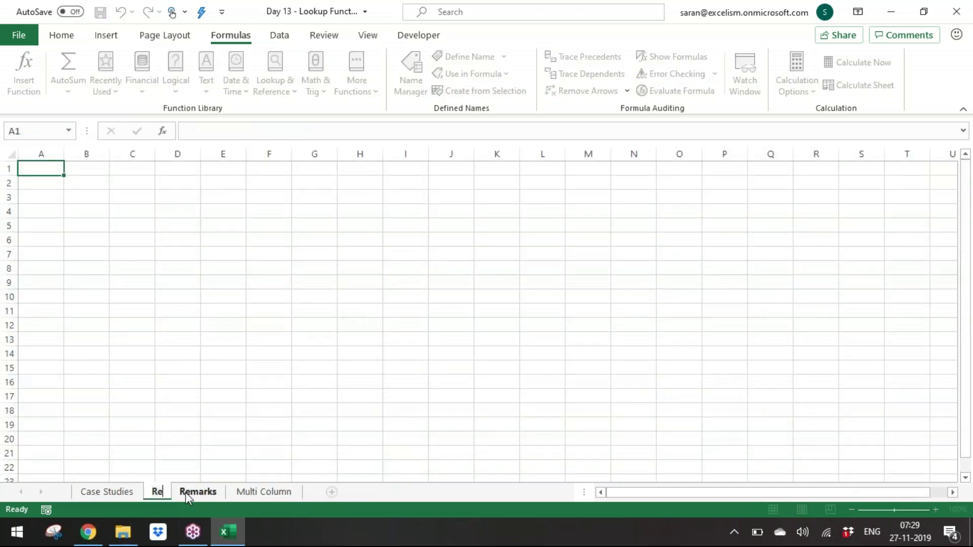
text(verse Lok=)
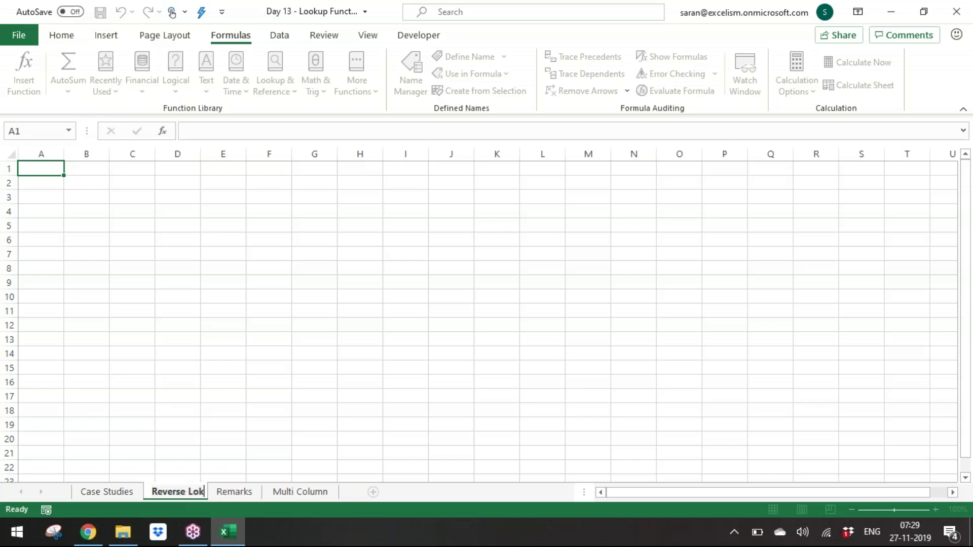
key(BackSpace)
key(BackSpace)
text(okup)
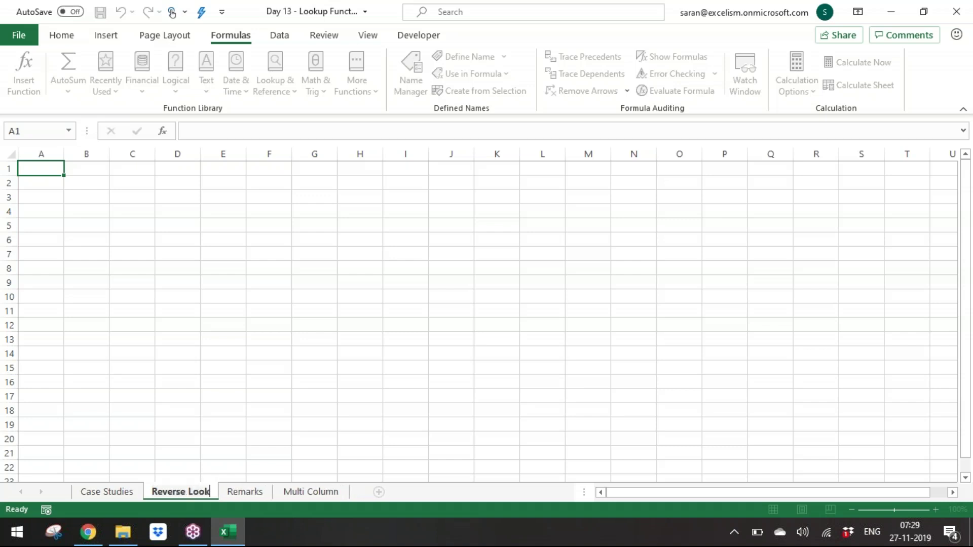
key(Return)
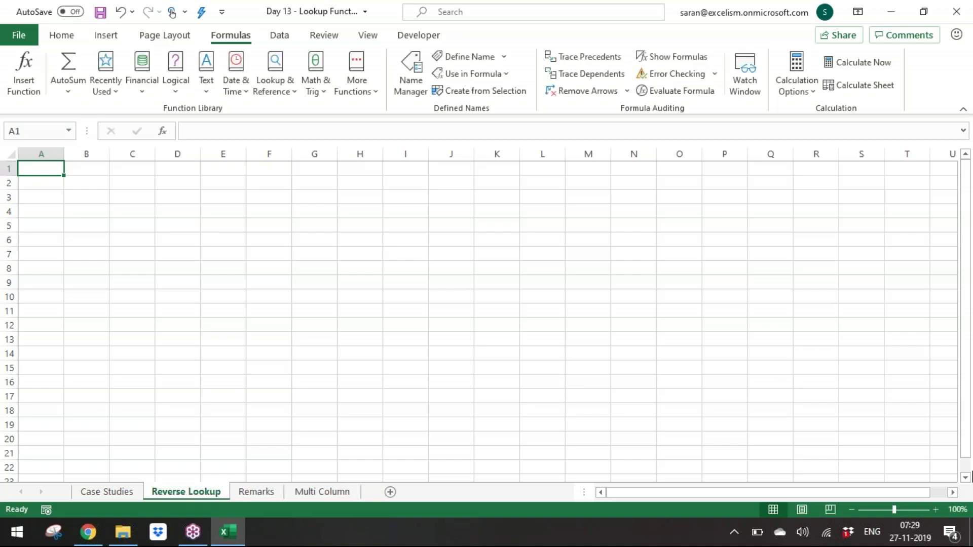
Step: Enter the headers Student and ID in A1:B1 and the students A and B in A2:A3
click(936, 509)
click(936, 510)
click(936, 510)
click(936, 509)
click(935, 509)
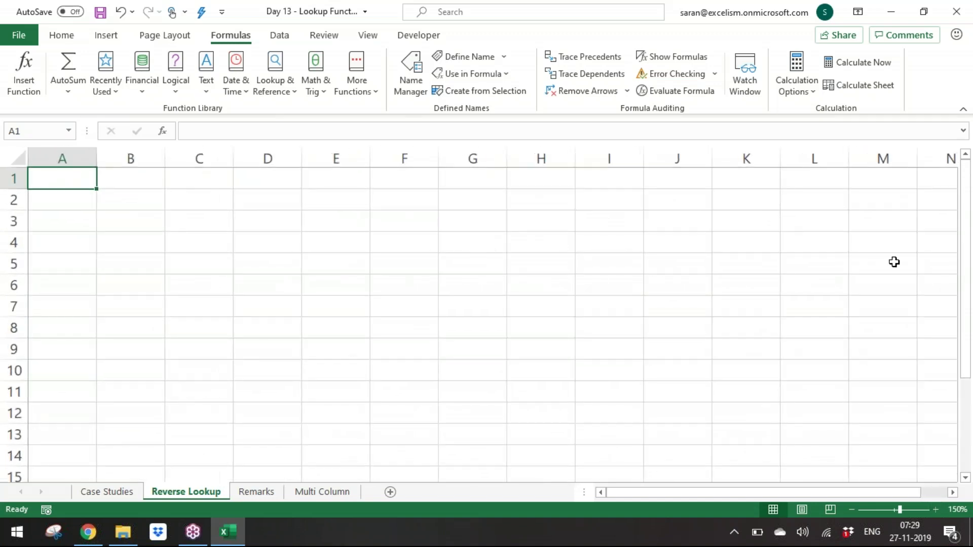
text(Student)
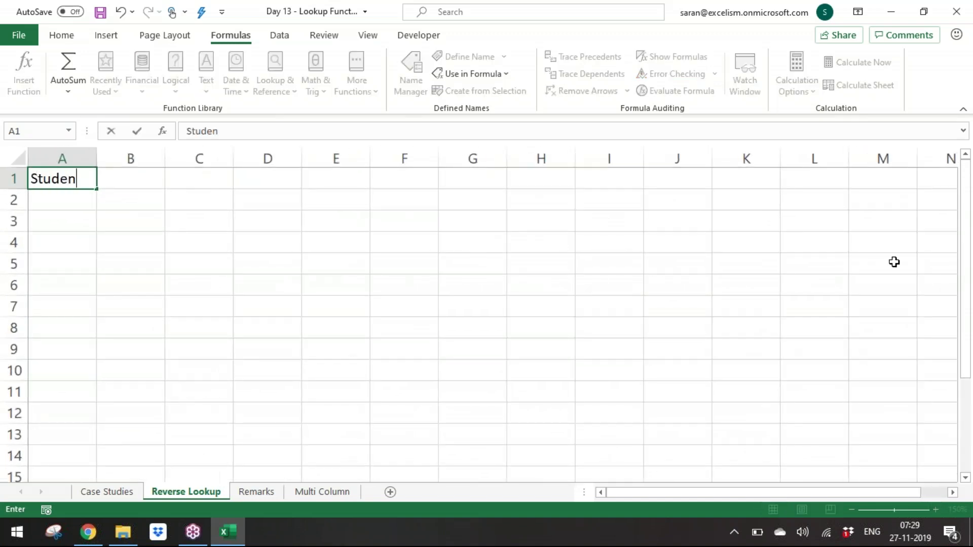
key(Tab)
text(ID)
key(Return)
text(A)
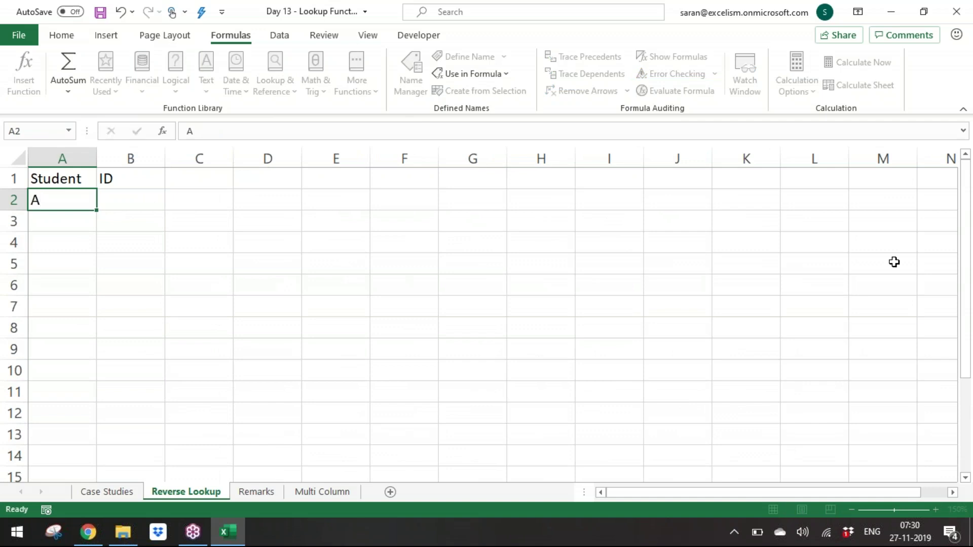
key(Return)
text(B)
key(Return)
Step: Copy the student table A1:B3 to the range starting at D1
key(Up)
key(Up)
key(Right)
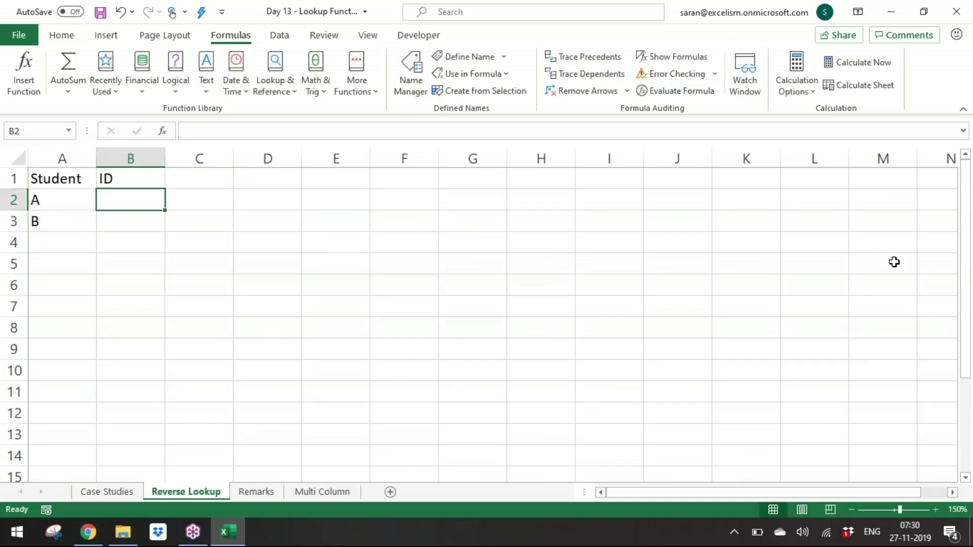
key(Left)
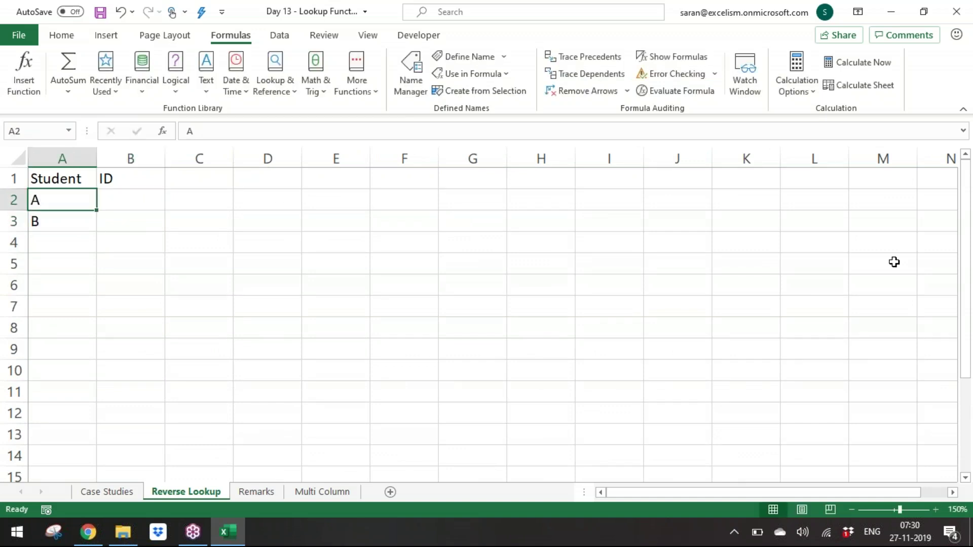
key(Right)
key(Right)
key(Up)
key(Left)
key(Left)
key(shift+Right)
key(shift+Down)
key(shift+Down)
key(ctrl+c)
key(Right)
key(Right)
key(Right)
key(ctrl+v)
Step: Reverse the student order in the copied table by entering B in D2 and A in D3
key(Down)
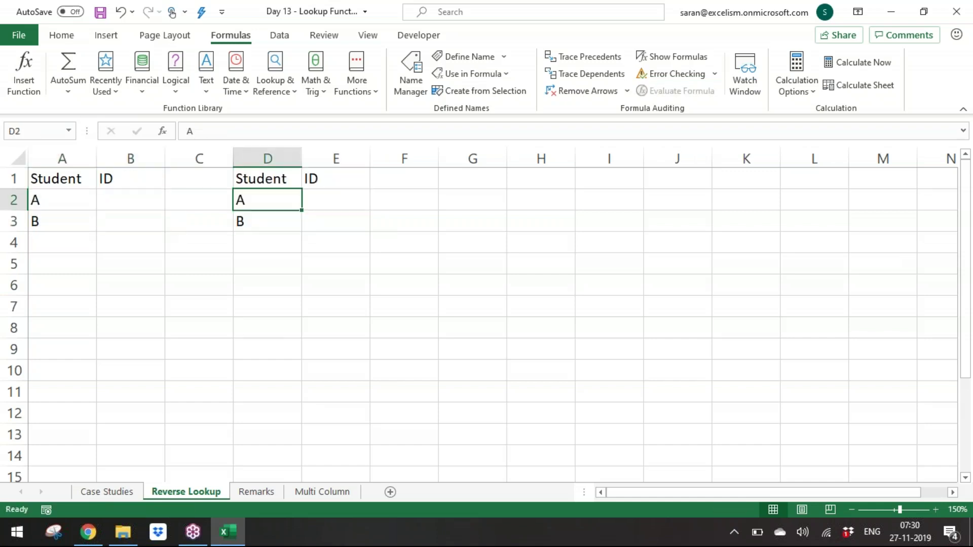
text(B)
key(Return)
text(A)
key(Return)
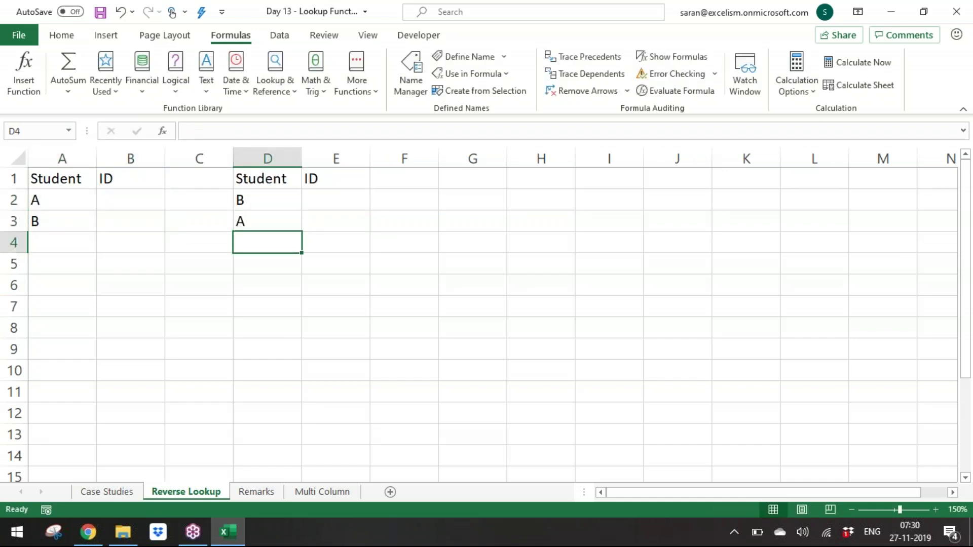
Step: Enter the IDs 2 for student B in E2 and 1 for student A in E3
key(Up)
key(Up)
key(Right)
text(2)
key(Return)
text(1)
key(Return)
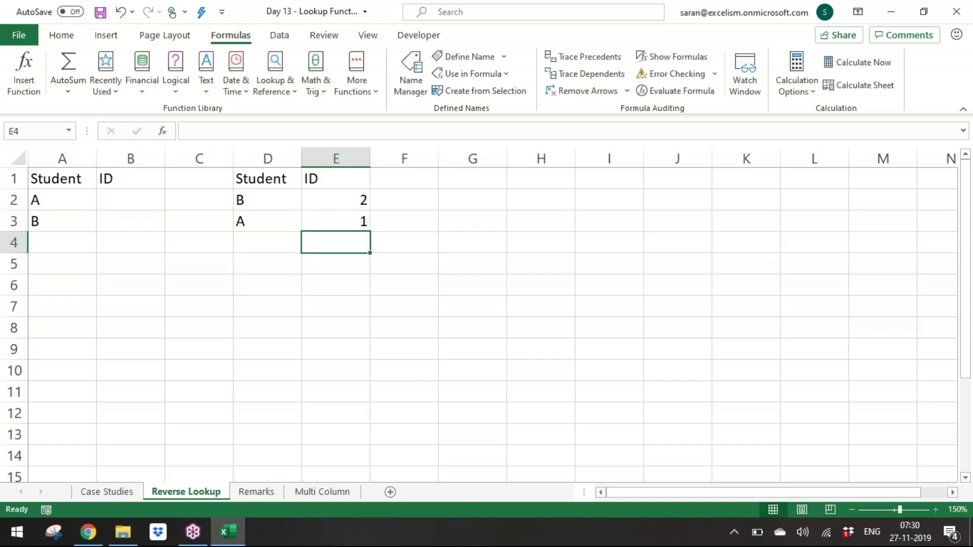
Step: Center-align the student and ID lookup table in D1:E3
key(Up)
key(Up)
key(Up)
key(Left)
key(shift+Right)
key(shift+Down)
key(shift+Down)
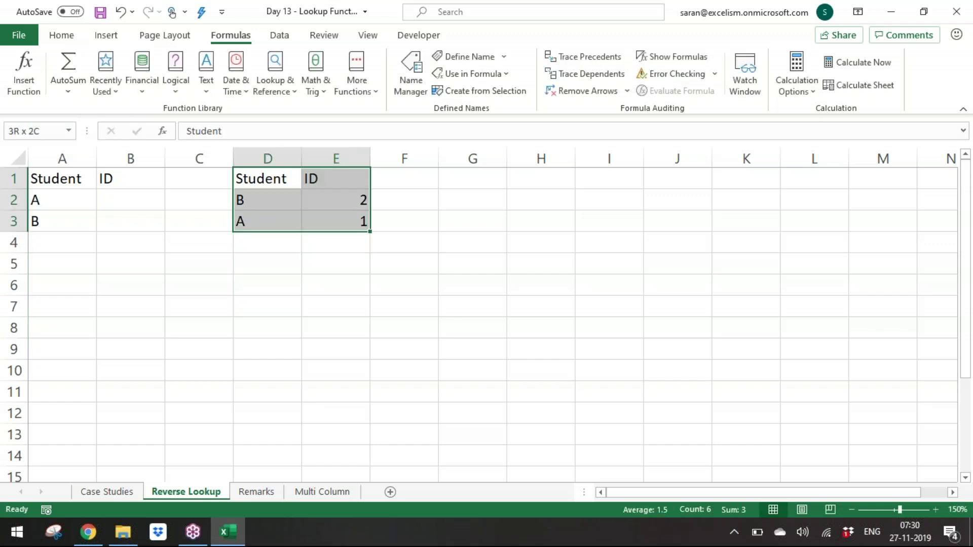
click(62, 35)
click(260, 90)
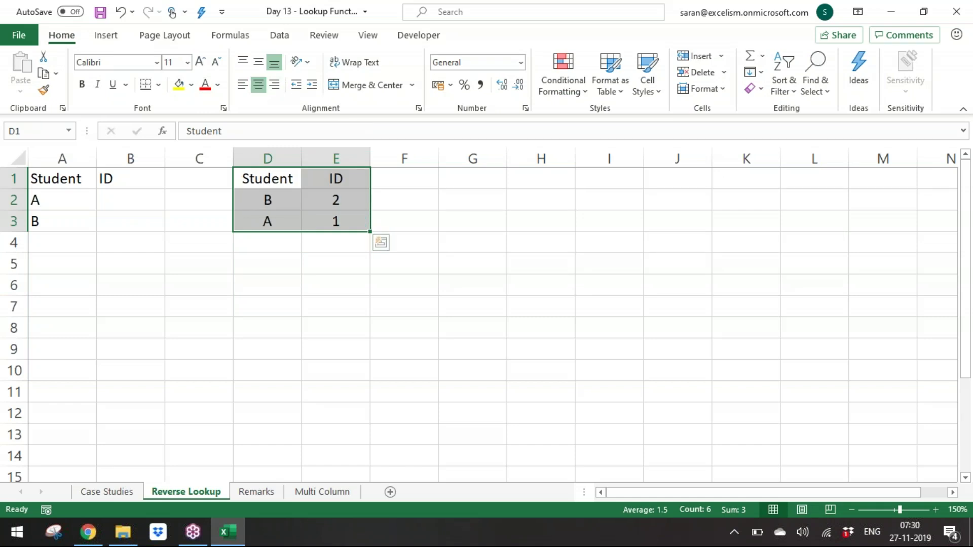
Step: Enter the formula =VLOOKUP(A2,$D$2:$E$3,2,0) in B2 to find student A's ID
click(100, 193)
text(=vlo)
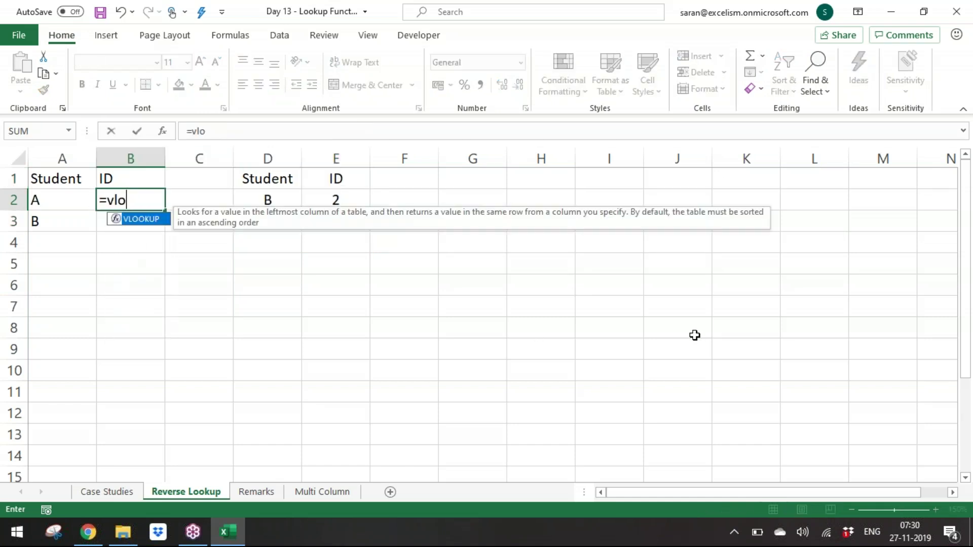
key(Tab)
key(Left)
text(,)
key(Right)
key(Right)
key(shift+Right)
key(shift+Down)
key(F4)
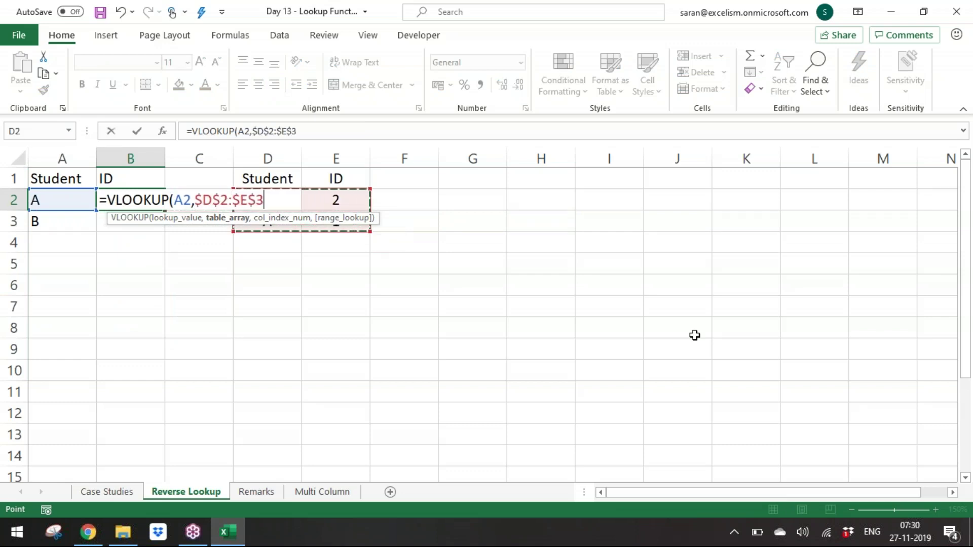
text(,)
text(2,0)
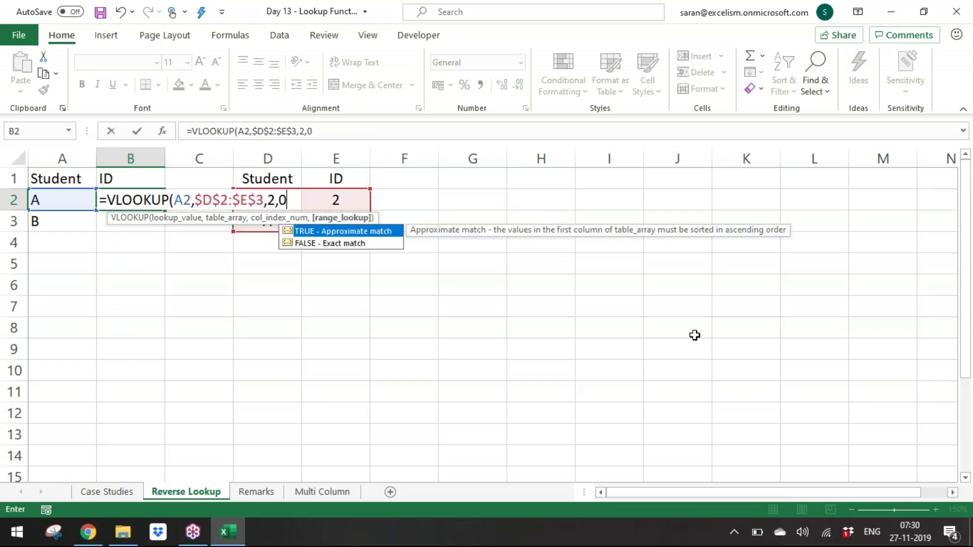
key(Return)
Step: Copy the VLOOKUP formula from B2 to B3 for student B
key(Up)
key(ctrl+c)
key(Down)
key(Return)
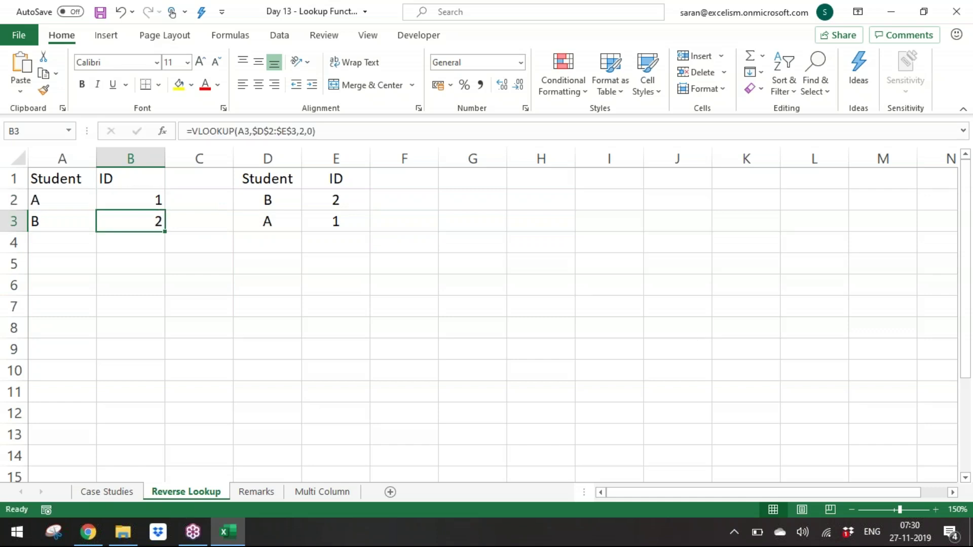
Step: Make the headers of both tables in A1:E1 bold
key(ctrl+Up)
key(Left)
key(ctrl+shift+Right)
key(ctrl+shift+Right)
key(ctrl+shift+Right)
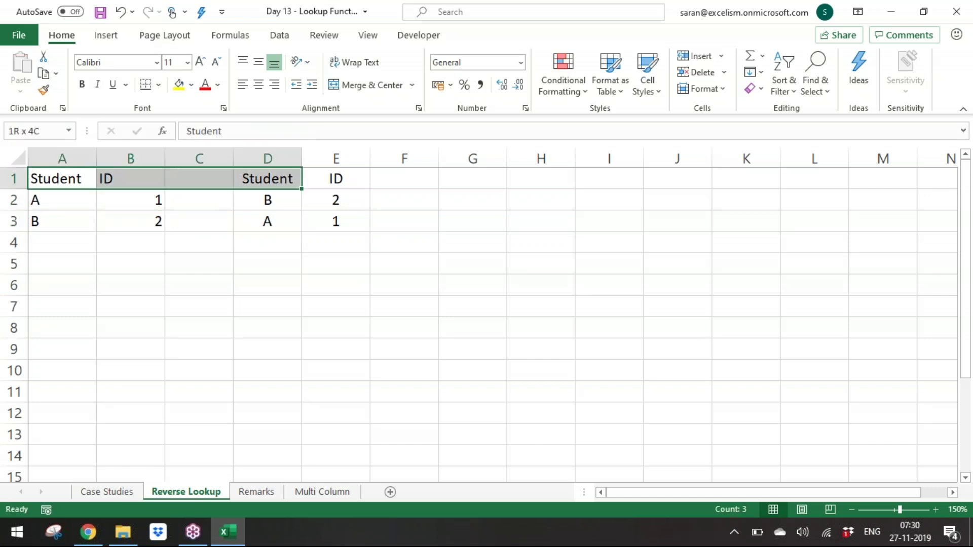
key(ctrl+b)
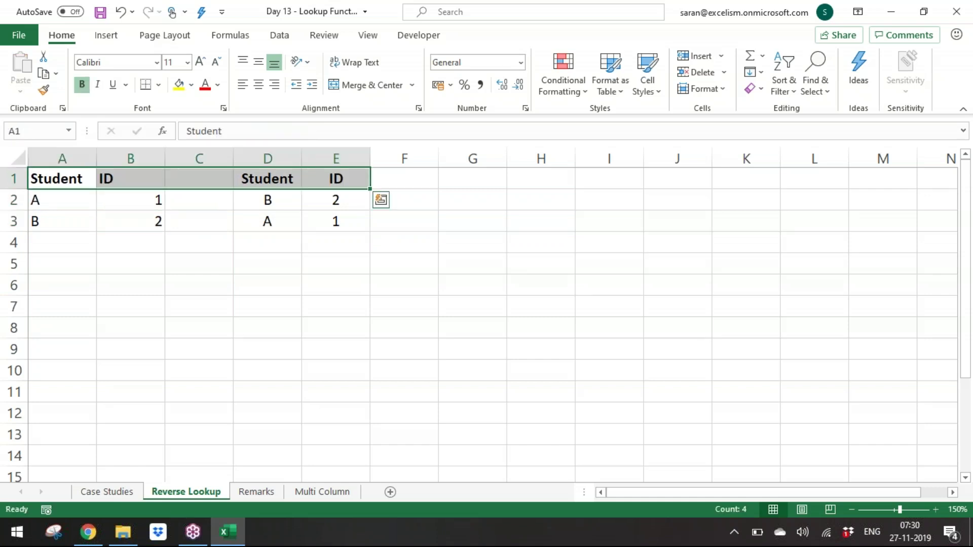
Step: Copy both tables A1:E3 to the range starting at A5 and clear the copied ID formulas in B6:B7
key(ctrl+shift+Down)
key(ctrl+c)
key(Down)
key(Down)
key(Down)
key(Down)
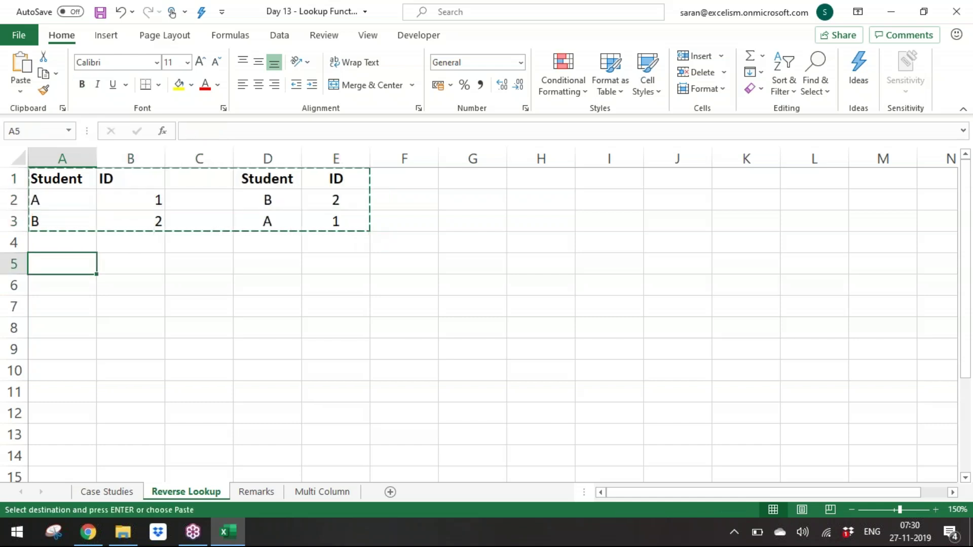
key(Return)
click(130, 285)
key(ctrl+shift+Down)
Step: Move the ID column E5:E7 in front of the Student column by inserting the cut cells at D5
key(Right)
key(Right)
key(Right)
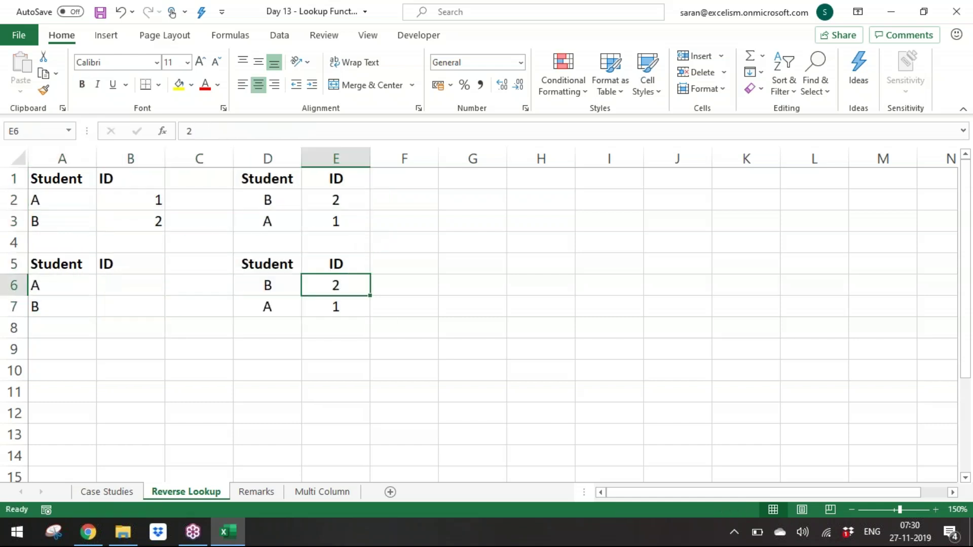
key(Up)
key(shift+Down)
key(shift+Down)
key(ctrl+c)
key(Left)
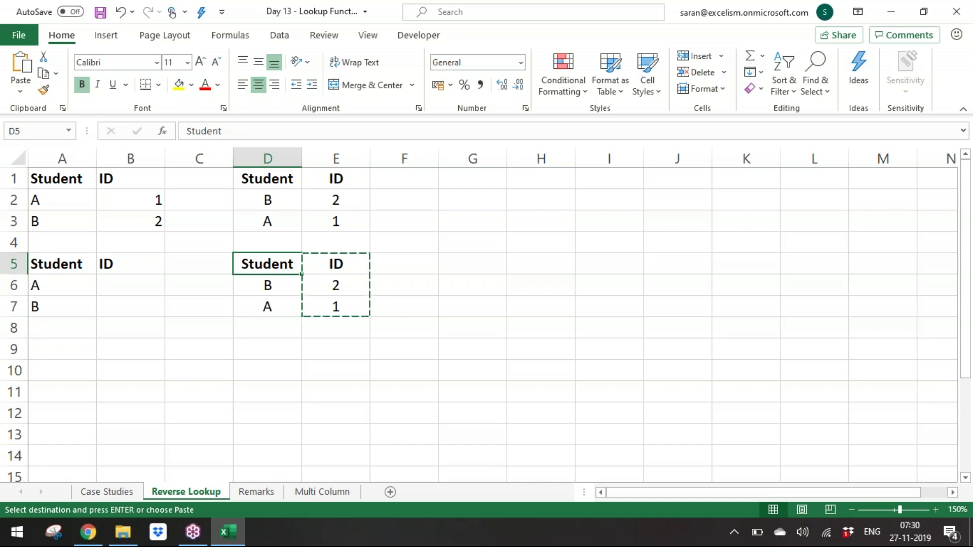
key(shift+F10)
key(Down)
key(Down)
key(Down)
key(Down)
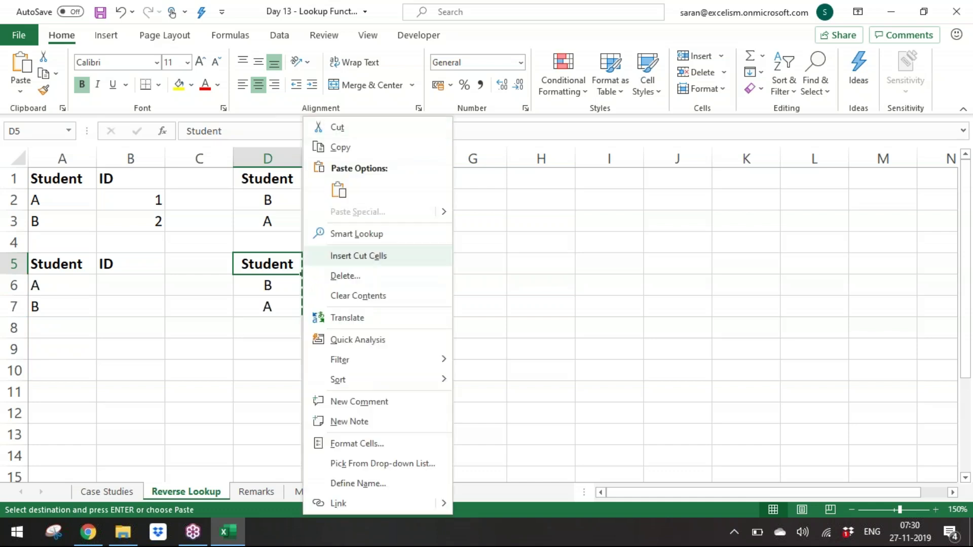
key(Return)
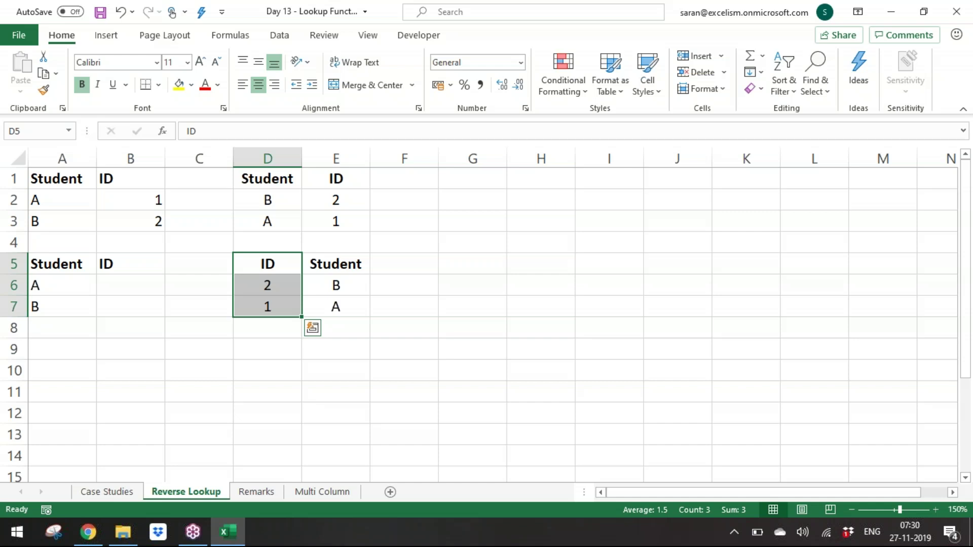
Step: Enter the formula =VLOOKUP(A6,$D$6:$E$7,1,0) in B6 to look up student A in the reversed table
key(Down)
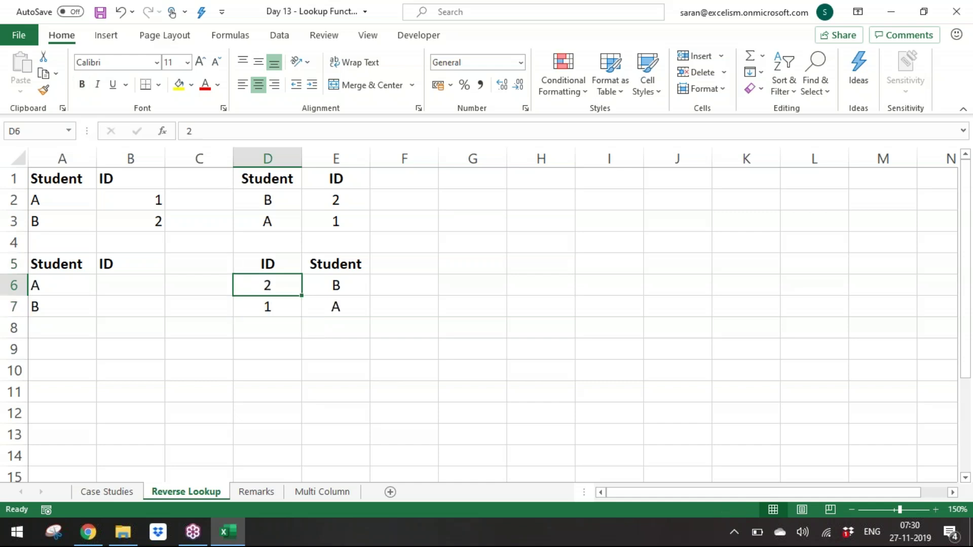
key(Left)
key(Left)
text(=vlo)
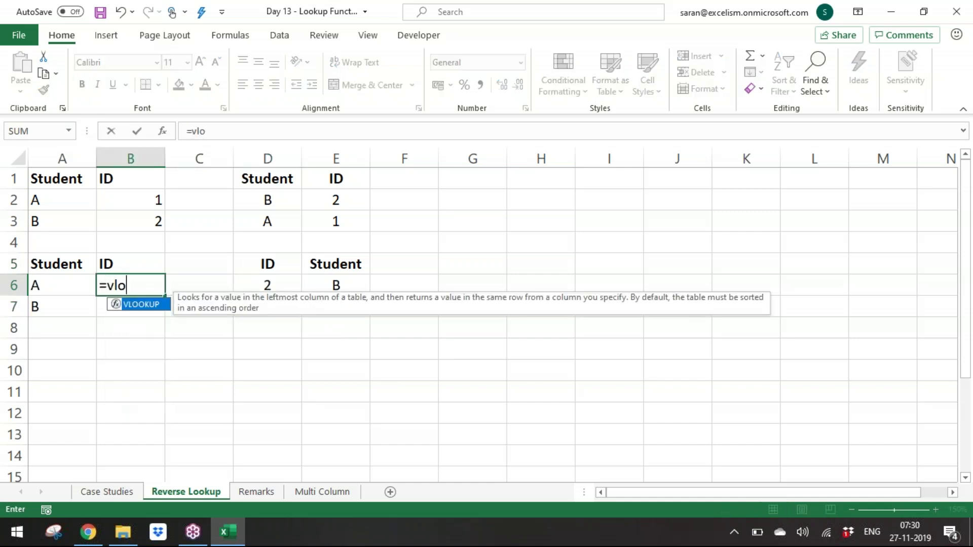
key(Tab)
key(Left)
text(,)
key(Right)
key(Right)
key(shift+Right)
key(shift+Down)
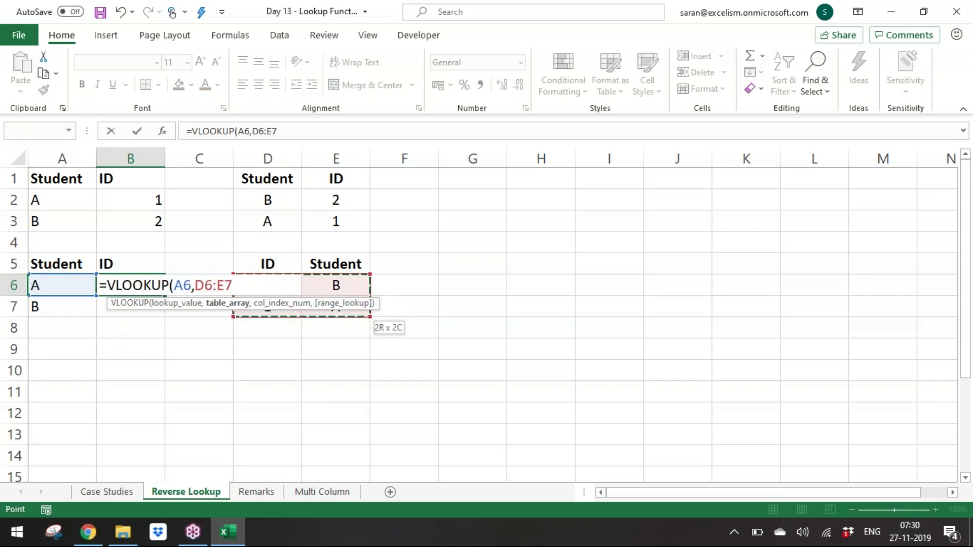
key(F4)
text(,)
text(1,0))
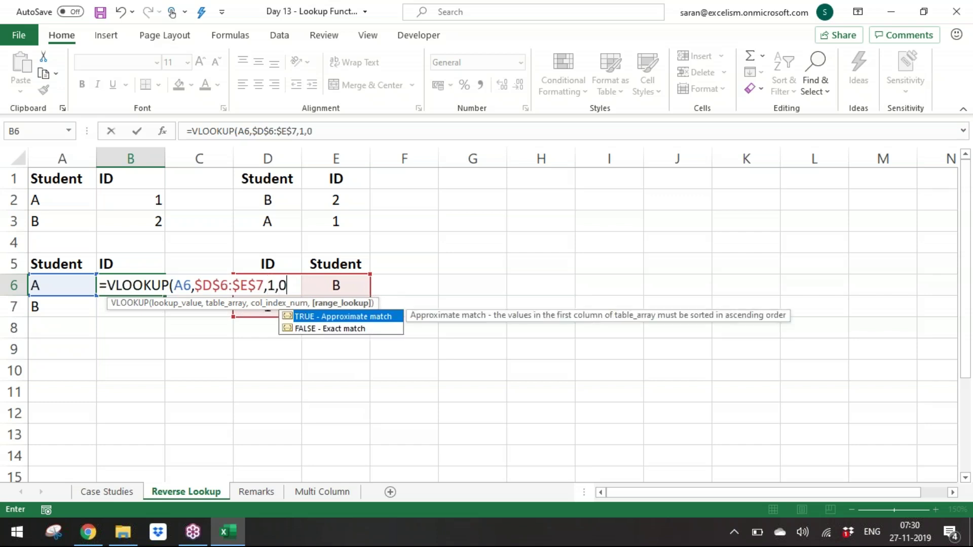
key(ctrl+Return)
Step: Copy the VLOOKUP formula from B6 to B7 for student B
key(ctrl+c)
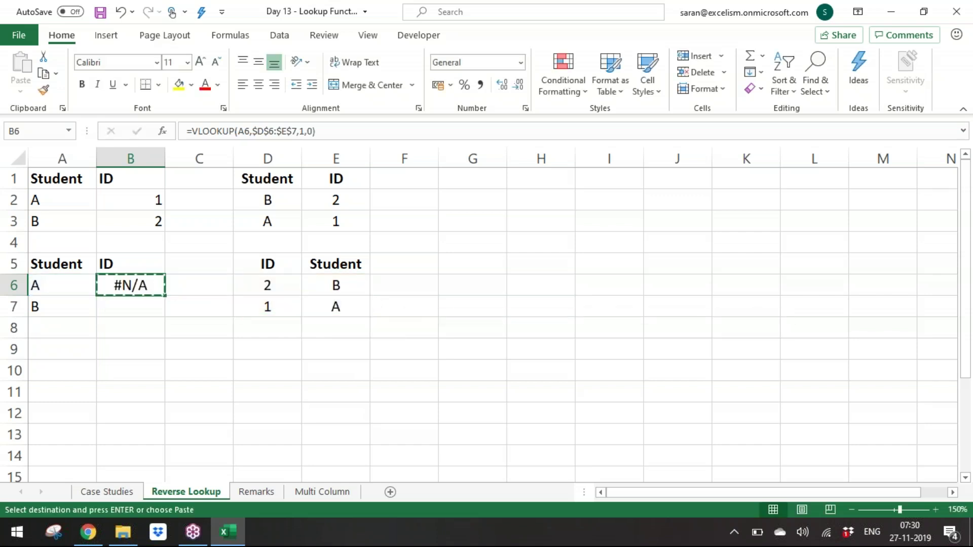
key(Down)
key(Return)
Step: Compare the VLOOKUP formulas and results in B2:B3 and B6:B7 with the column order of their lookup tables
key(Down)
key(Up)
key(Down)
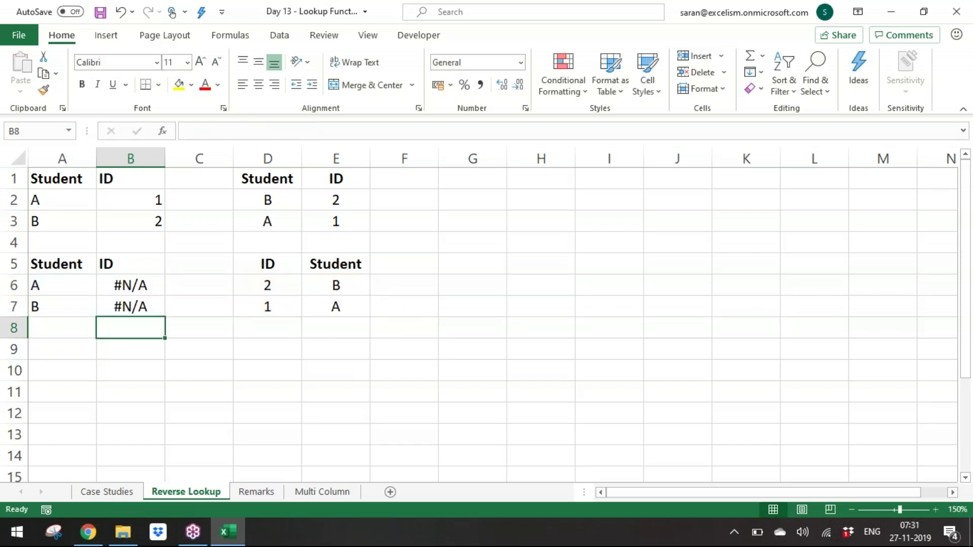
key(Up)
key(Down)
key(Down)
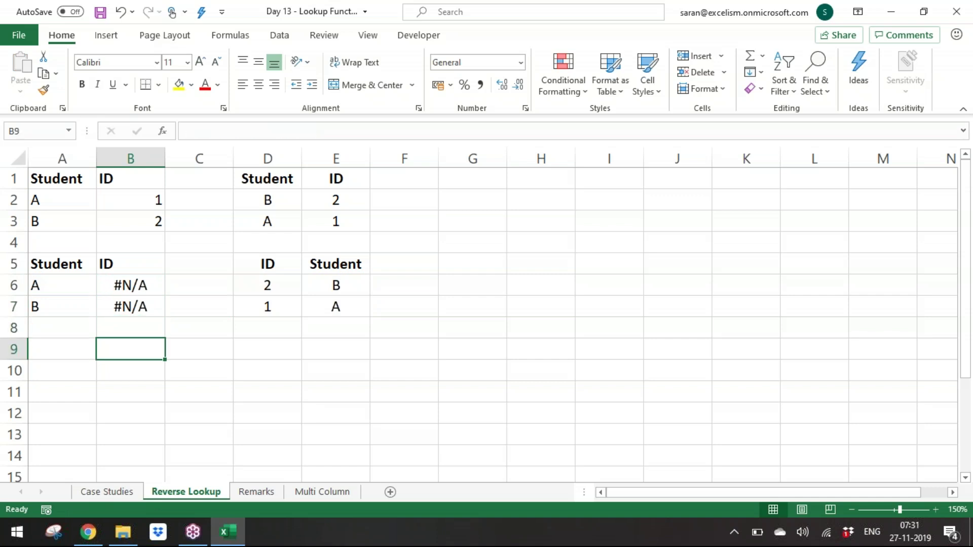
key(Up)
key(Up)
key(Up)
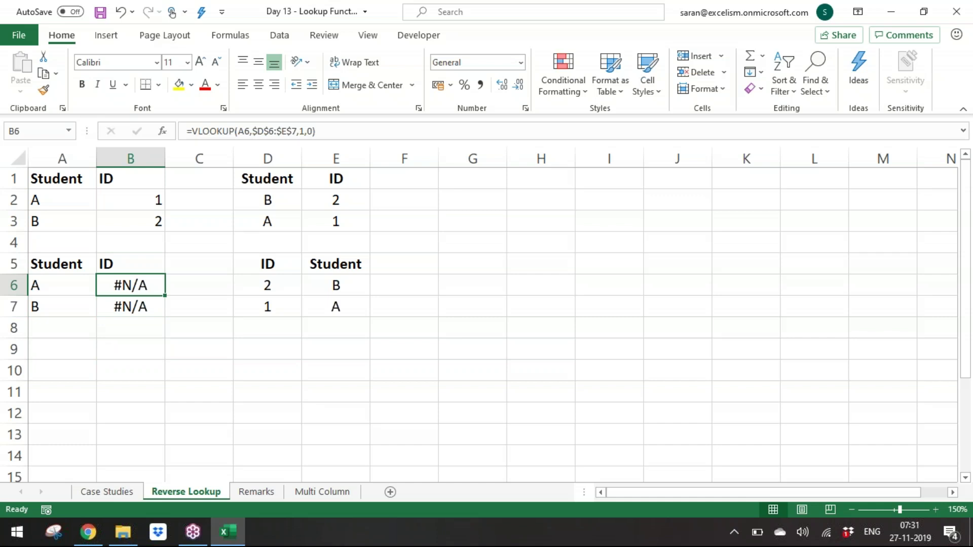
key(Right)
key(Right)
key(Right)
key(Right)
key(Right)
key(Left)
key(Left)
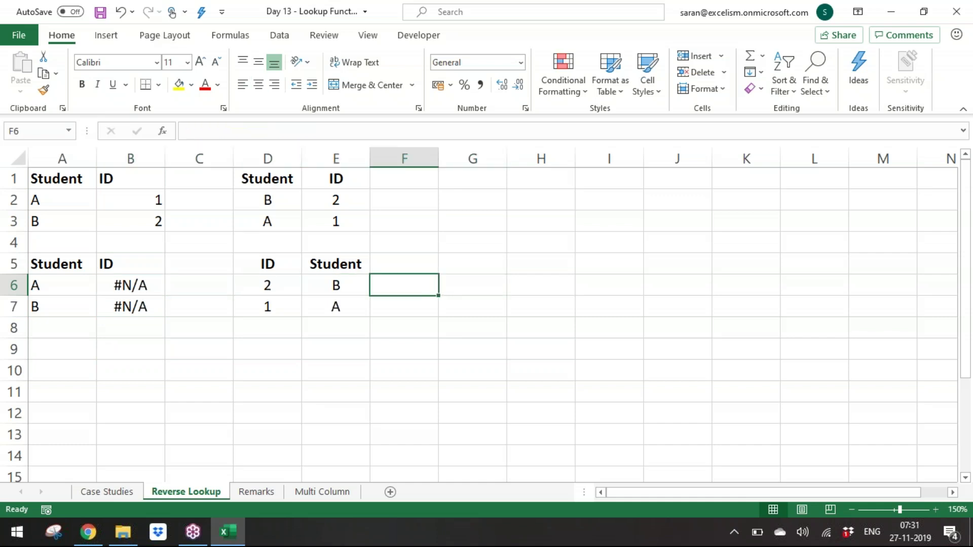
key(Left)
key(Left)
key(Left)
key(Up)
key(Up)
key(Up)
key(Up)
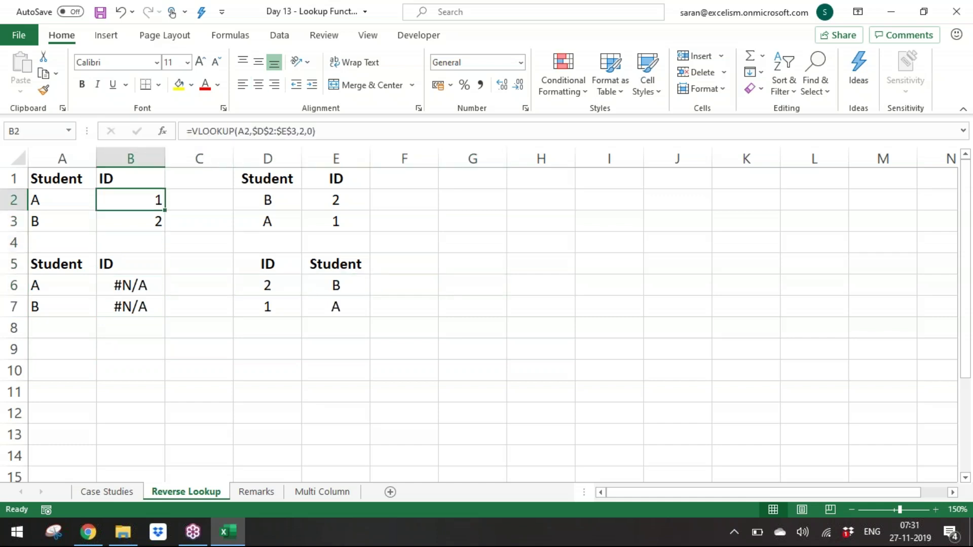
key(Down)
key(Down)
key(Down)
key(Down)
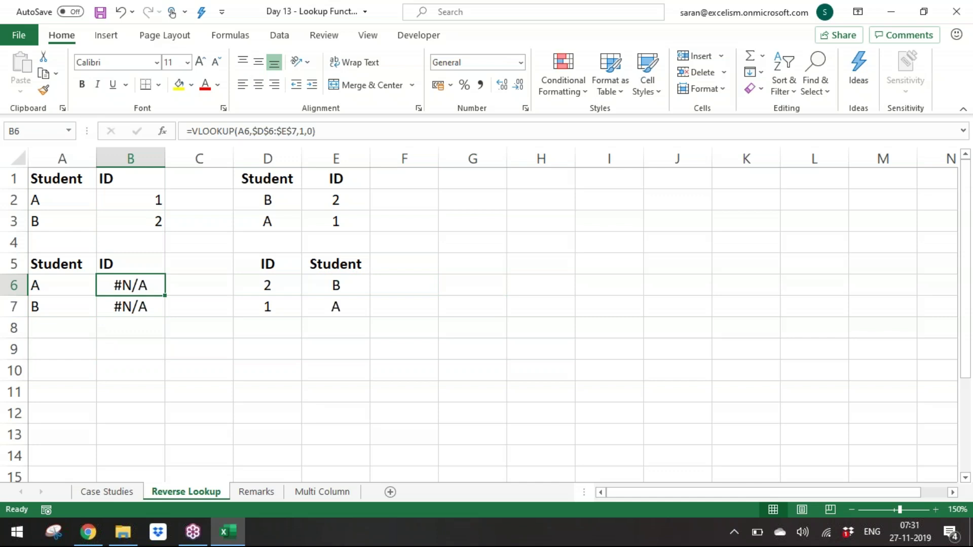
key(Up)
key(Up)
key(Up)
key(Up)
key(Up)
key(Down)
key(Down)
key(Down)
key(Down)
key(Down)
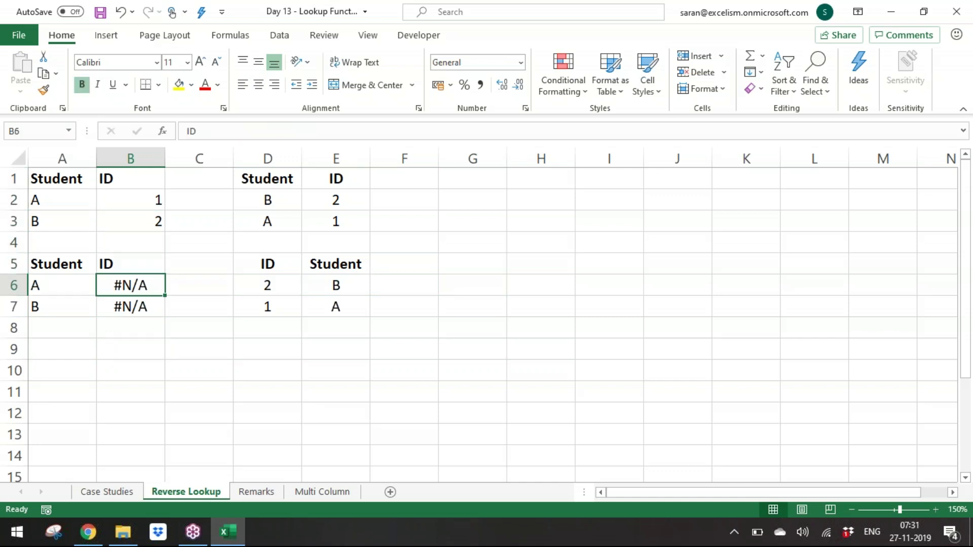
key(Down)
key(Down)
key(Down)
click(62, 349)
text(In the secon c)
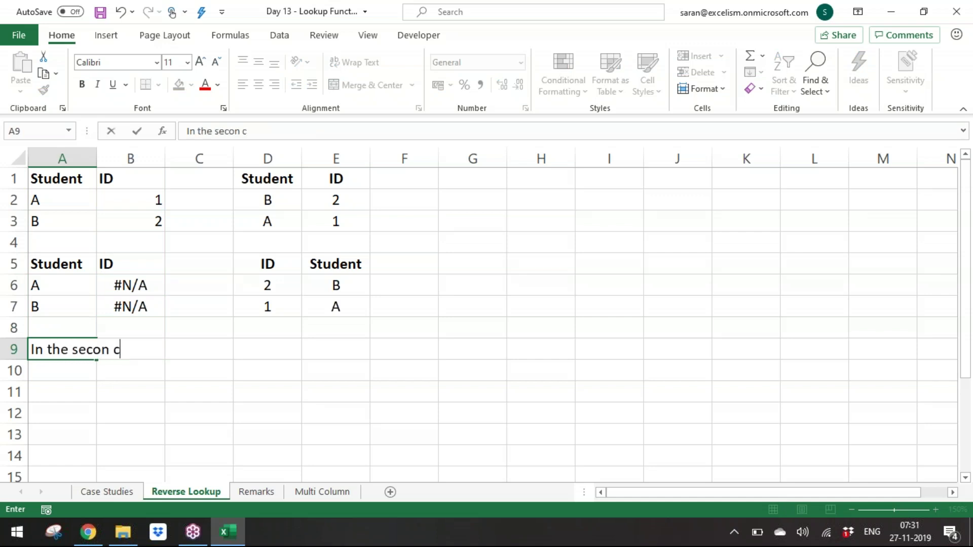
key(BackSpace)
key(BackSpace)
text(d case)
key(Escape)
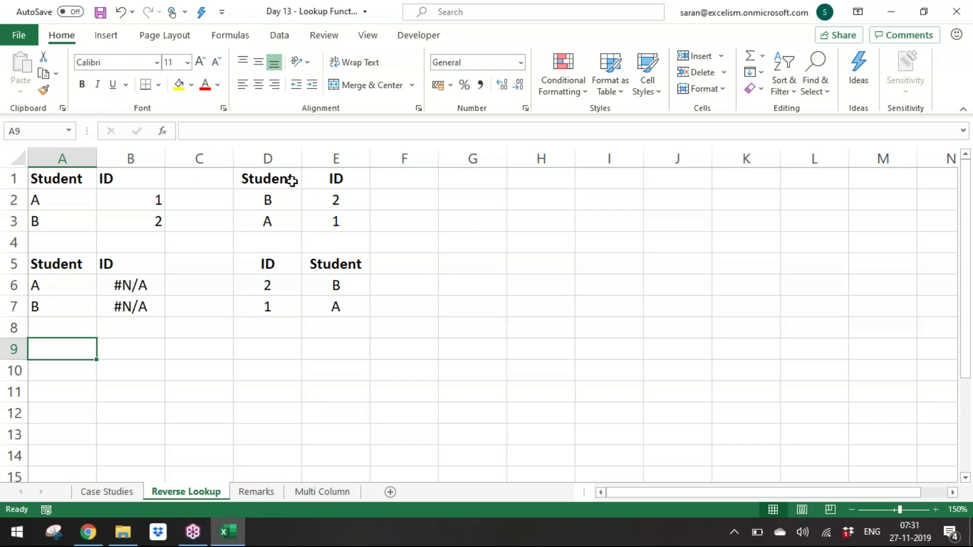
Step: Move the ID column D5:D7 behind the Student column by inserting the cut cells at F5
click(280, 267)
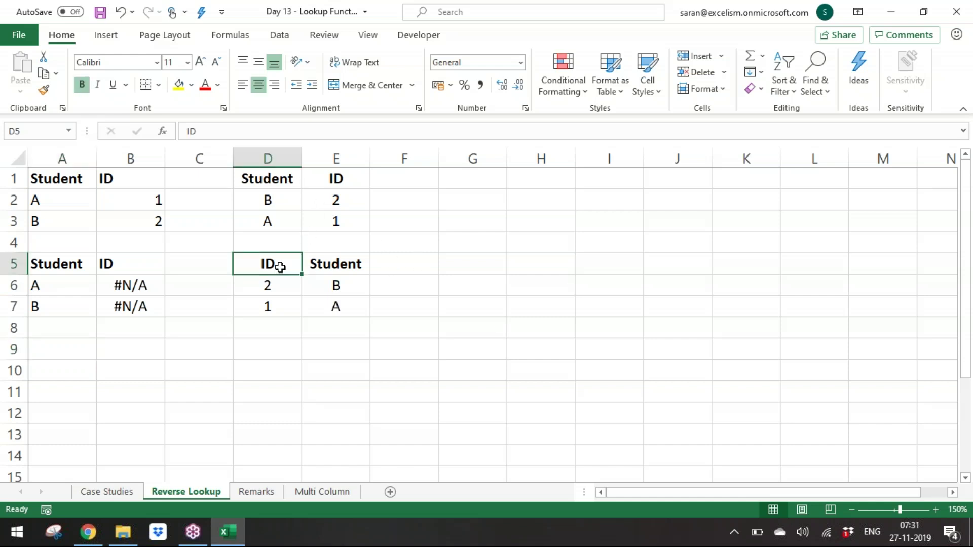
key(ctrl+shift+Down)
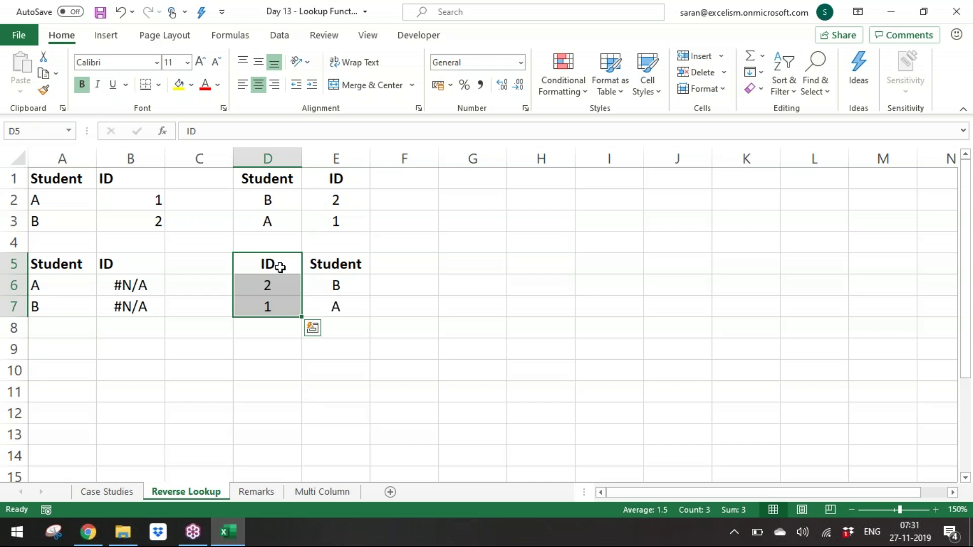
key(ctrl+c)
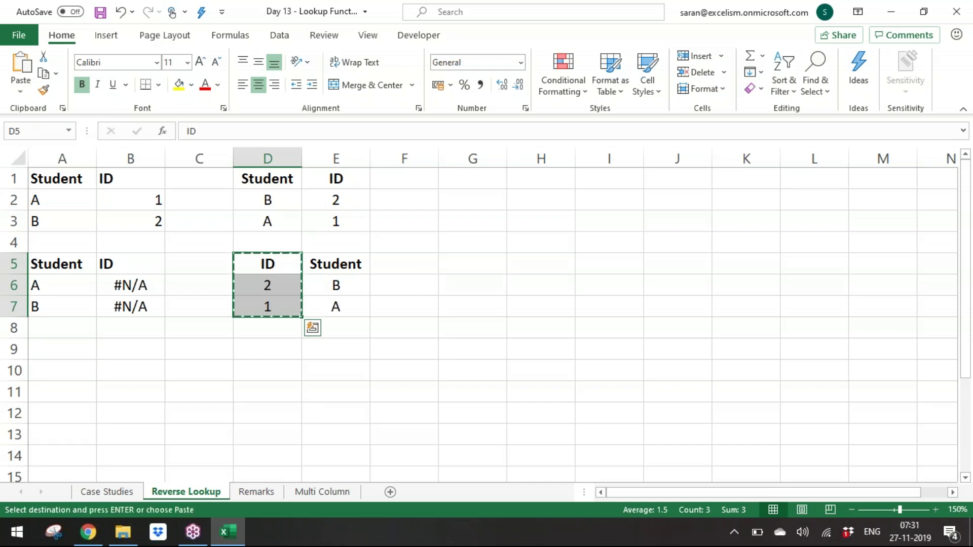
click(404, 263)
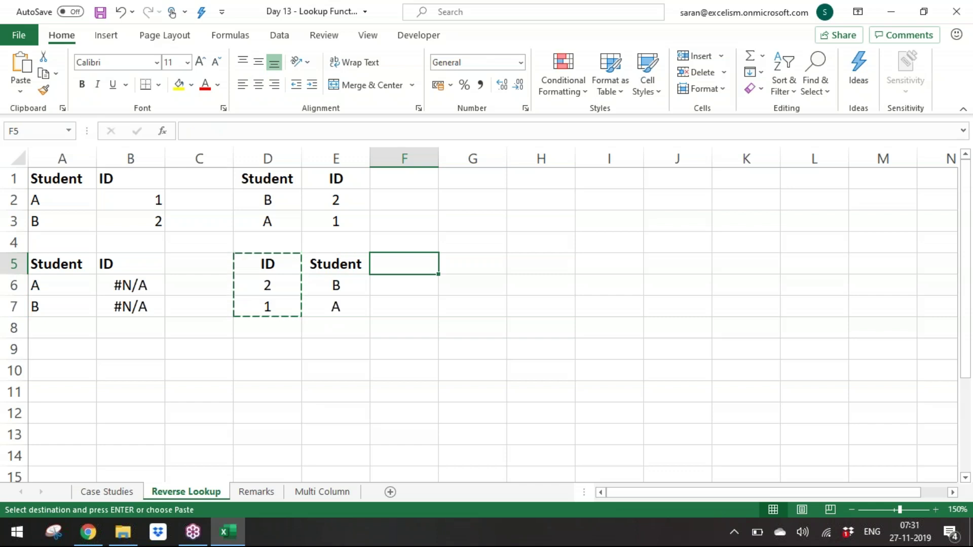
right_click(437, 266)
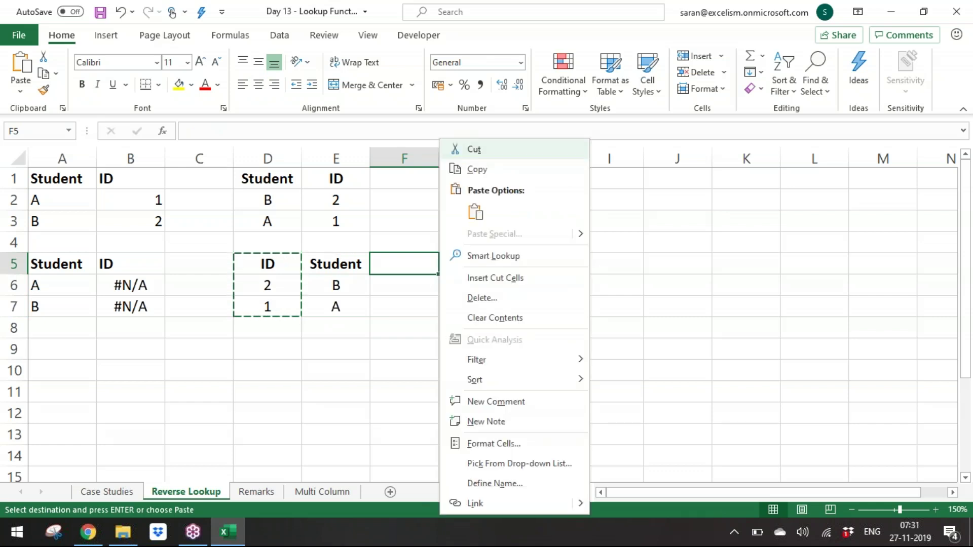
click(485, 278)
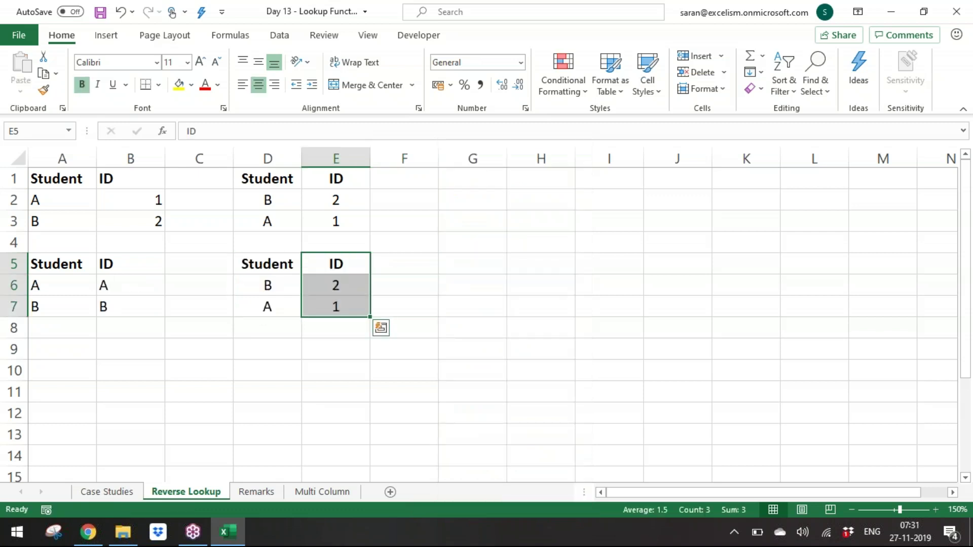
Step: Move the ID column E5:E7 ahead of the Student column by inserting the cut cells at D5
key(ctrl+q)
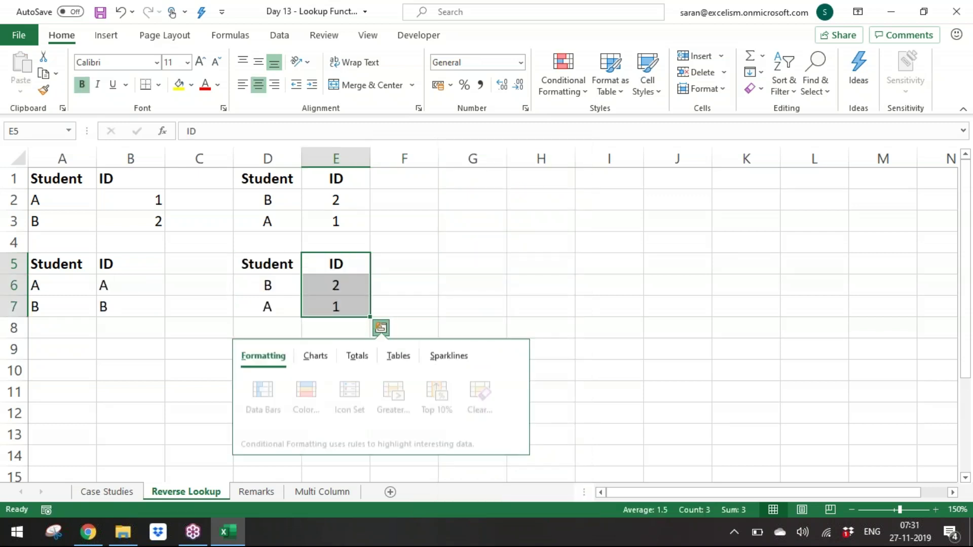
key(Escape)
key(ctrl+x)
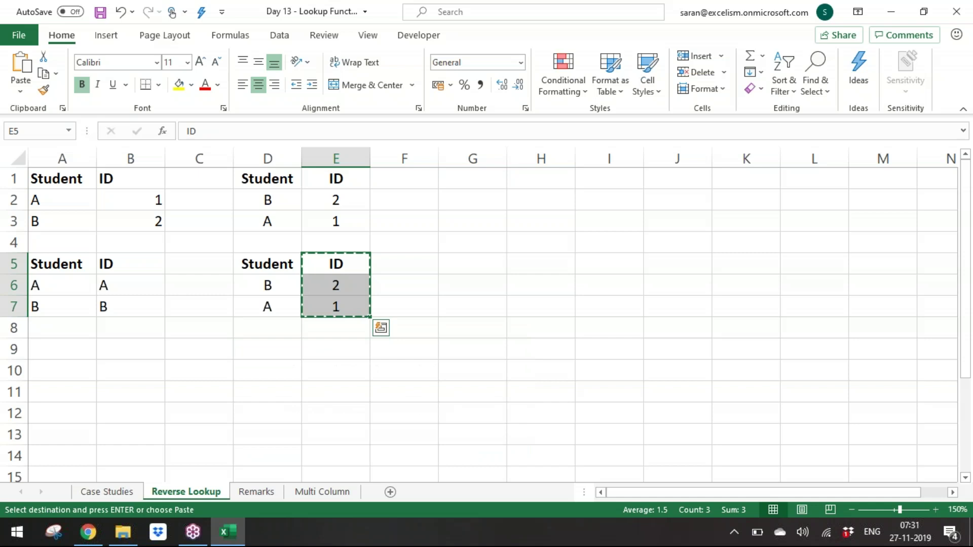
click(267, 264)
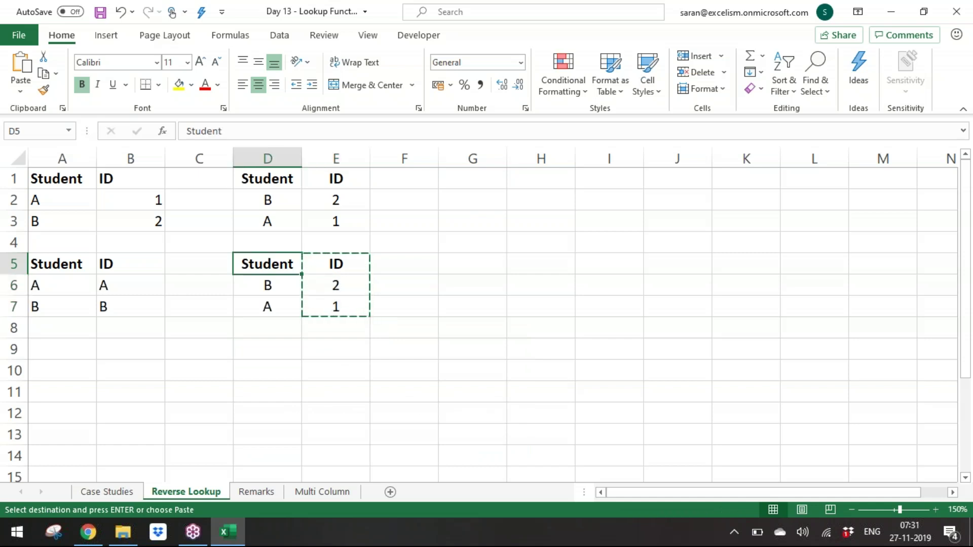
right_click(303, 269)
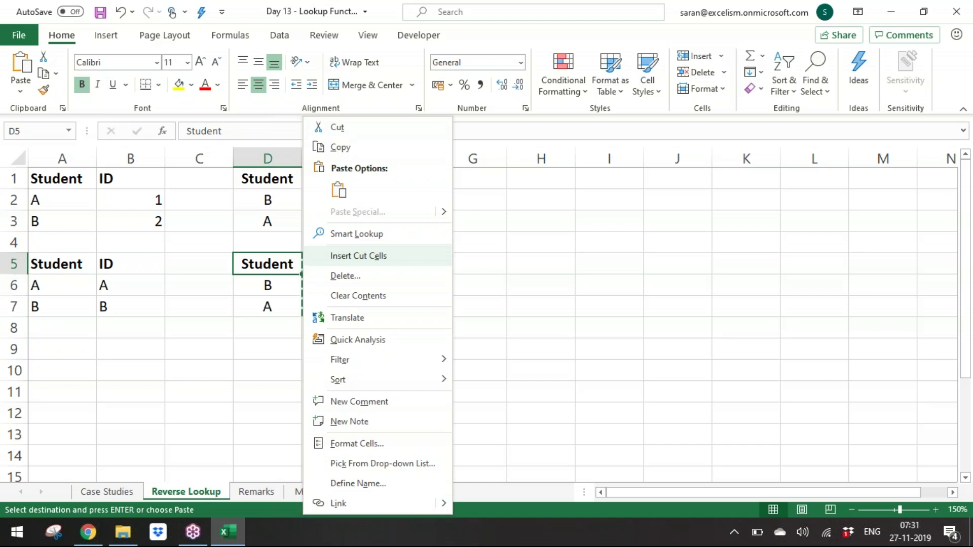
click(358, 256)
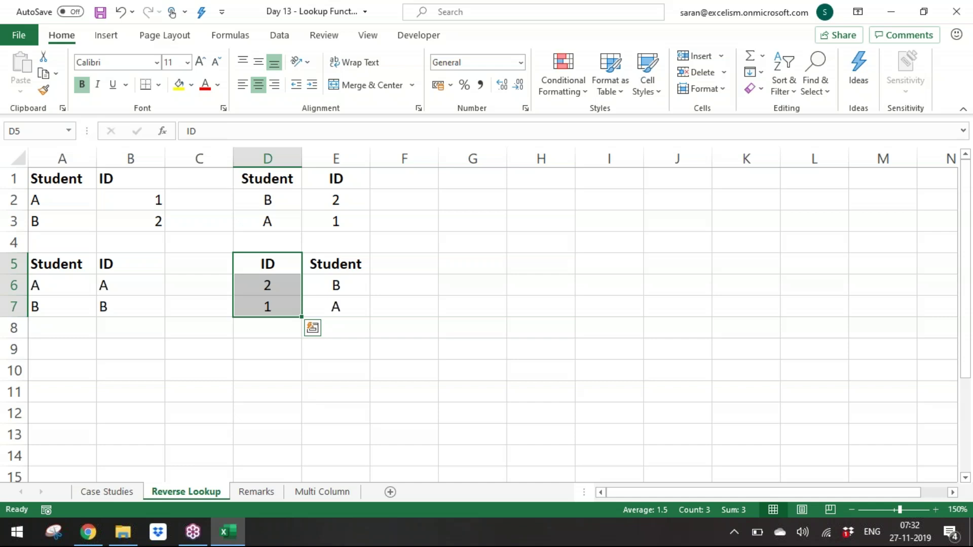
Step: Extend the table range of the VLOOKUP formulas in B6:B7 to $D$6:$E$7
key(Down)
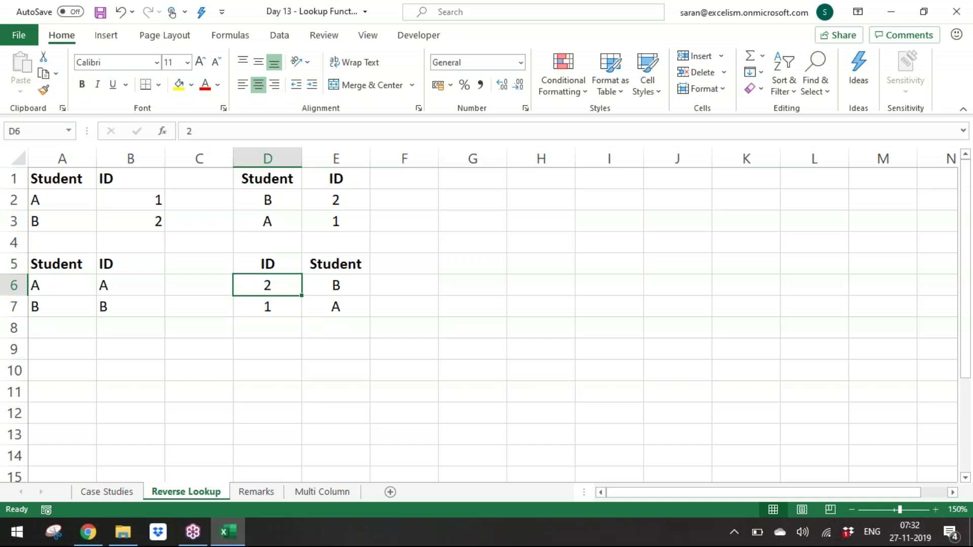
key(Left)
key(Left)
key(shift+Down)
key(ctrl+v)
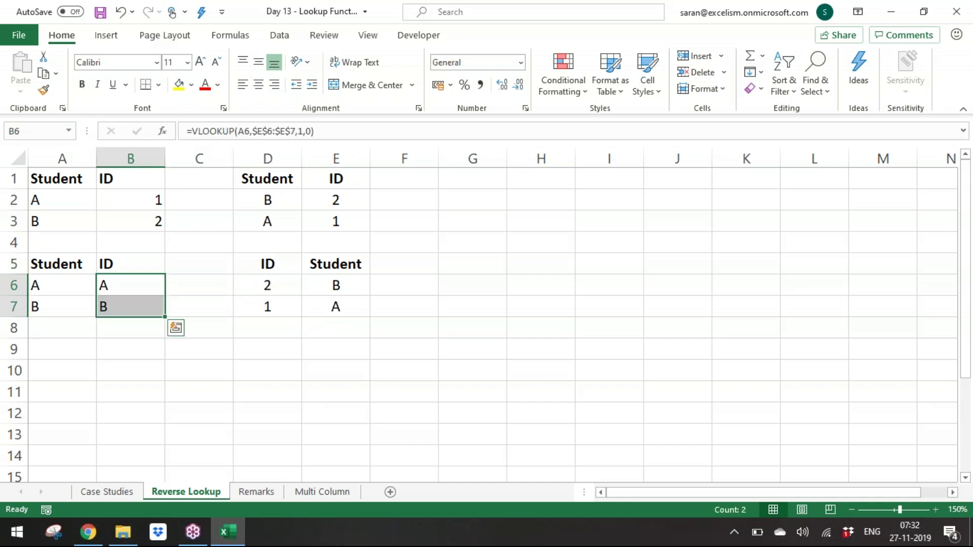
key(F2)
key(Escape)
key(shift+Up)
key(shift+Down)
key(F2)
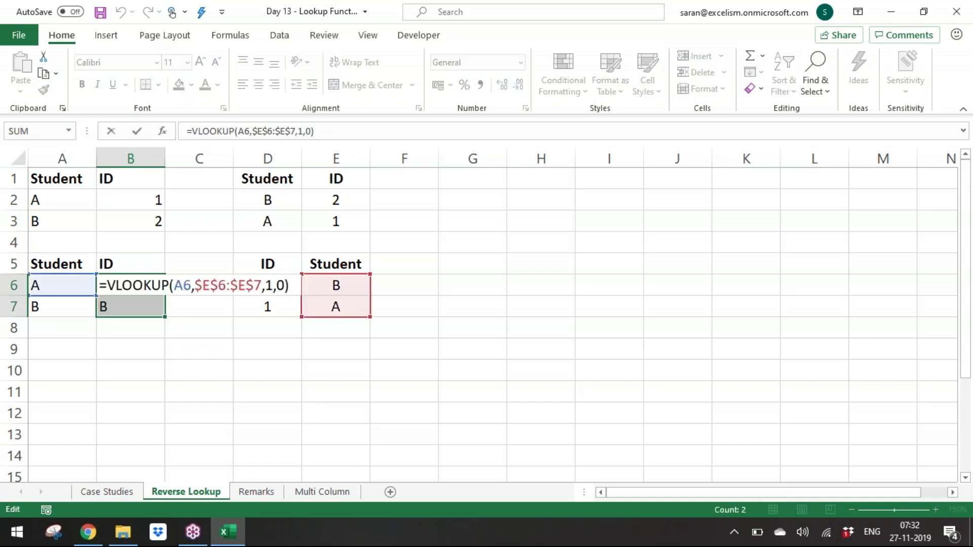
drag(302, 318, 256, 317)
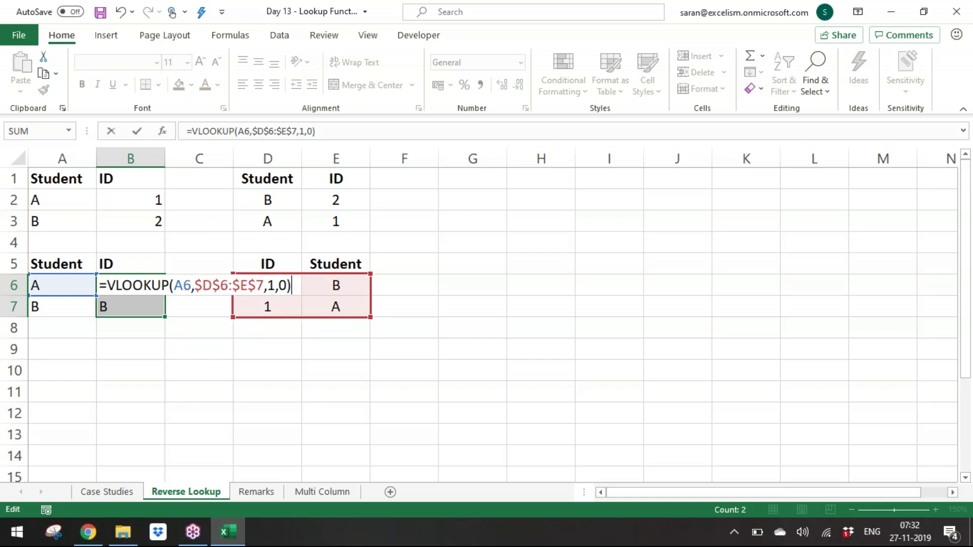
key(ctrl+Return)
Step: Compare the VLOOKUP formulas and results in B6:B7 and B2:B3 against the column order of their lookup tables
key(Down)
key(Down)
key(Up)
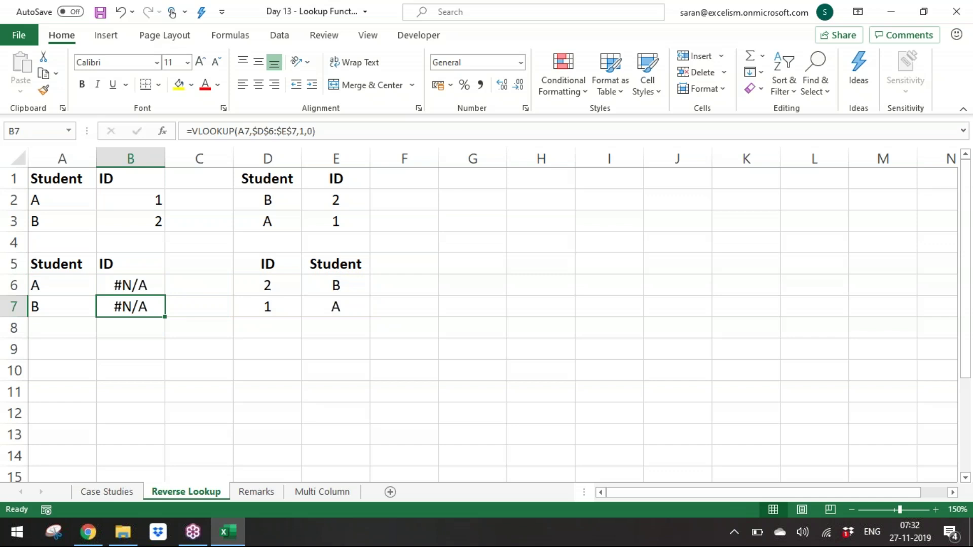
key(Right)
key(Right)
key(Right)
key(Up)
key(Up)
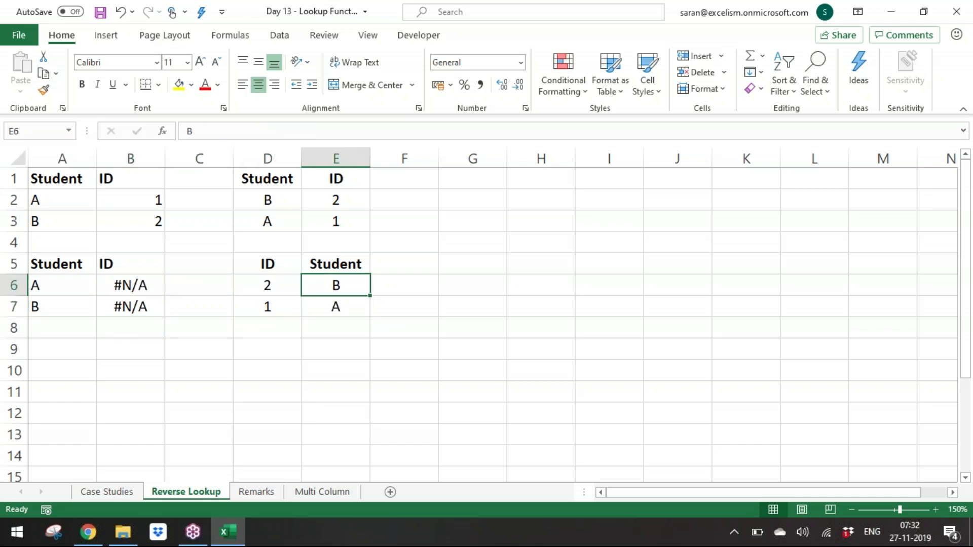
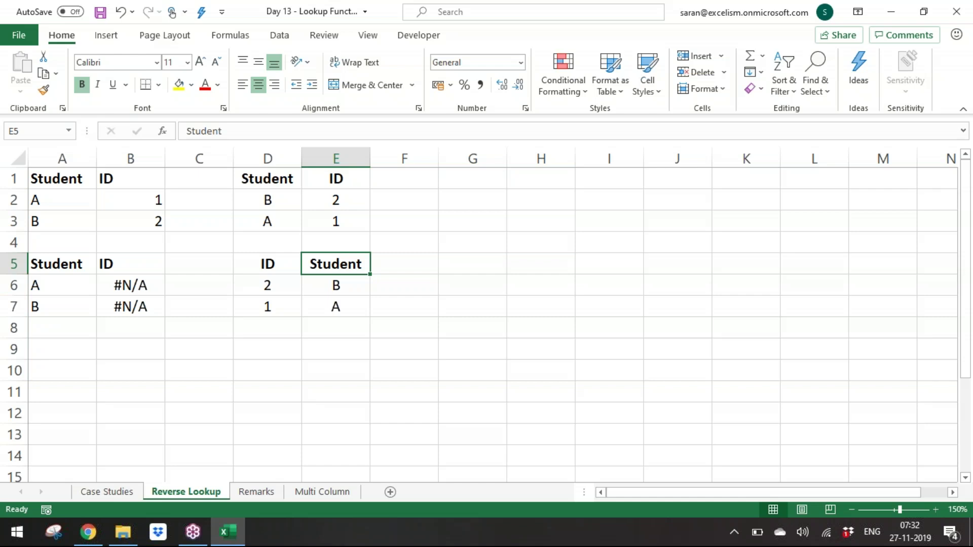
key(Down)
key(Down)
key(Left)
key(Left)
key(Left)
key(Up)
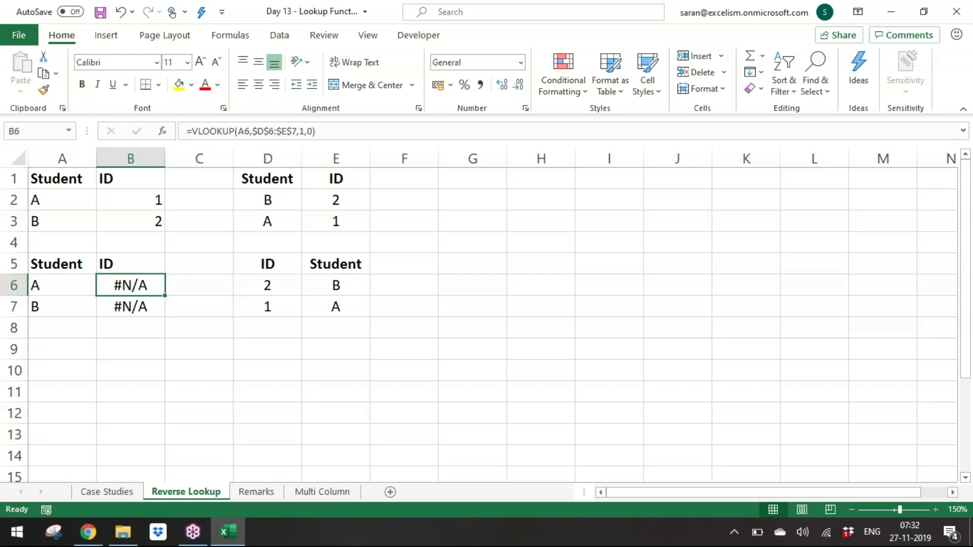
key(Up)
key(Up)
key(Up)
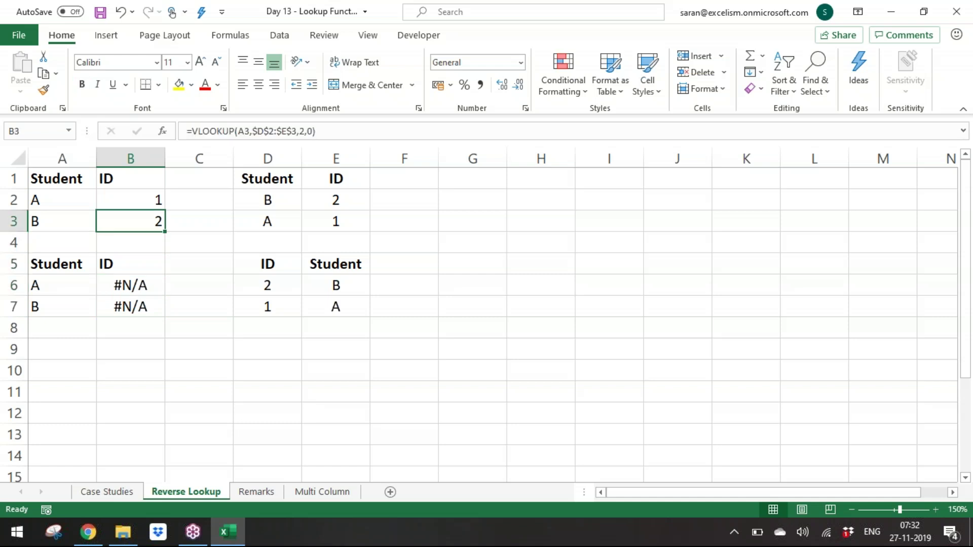
Step: Insert a blank column at column C and enter =FORMULATEXT(B2) in C2
key(Right)
key(Up)
key(ctrl+space)
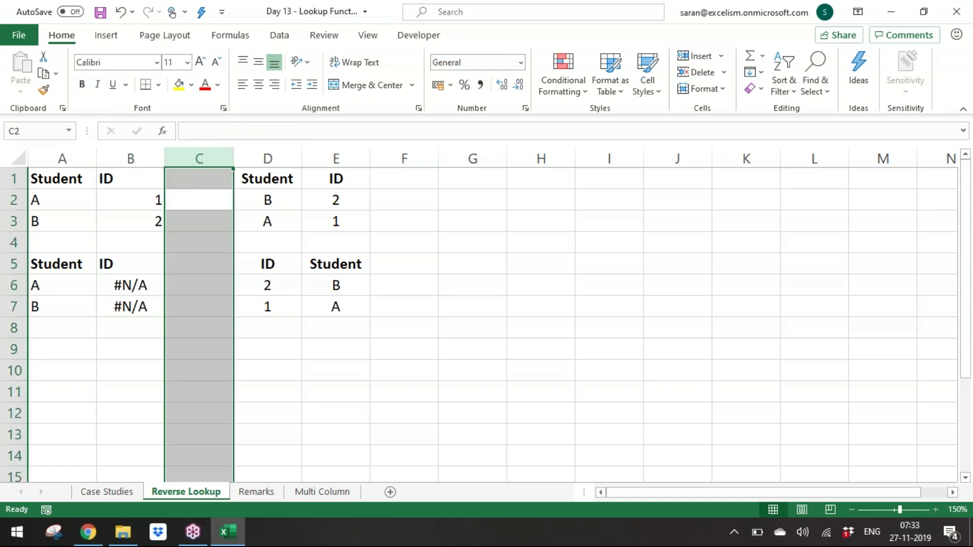
key(ctrl+shift+plus)
click(199, 200)
text(=form)
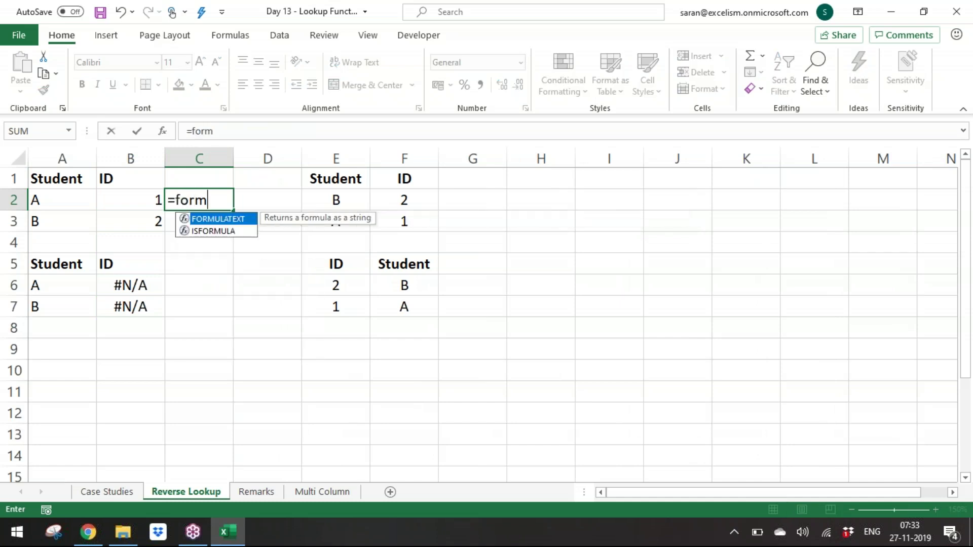
key(Tab)
text(b2)
key(Return)
Step: Autofit the width of column C to the formula text in C2
click(198, 200)
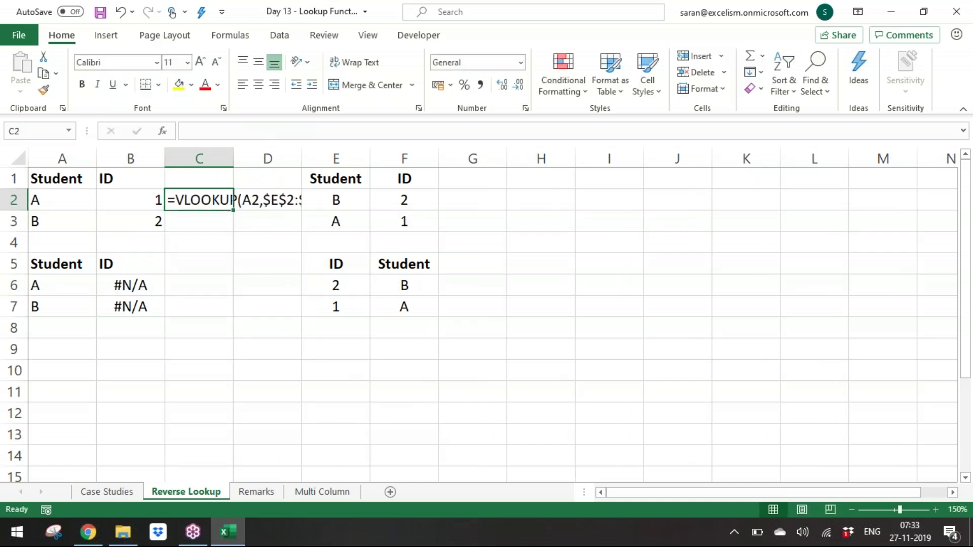
key(alt+o)
key(c)
key(a)
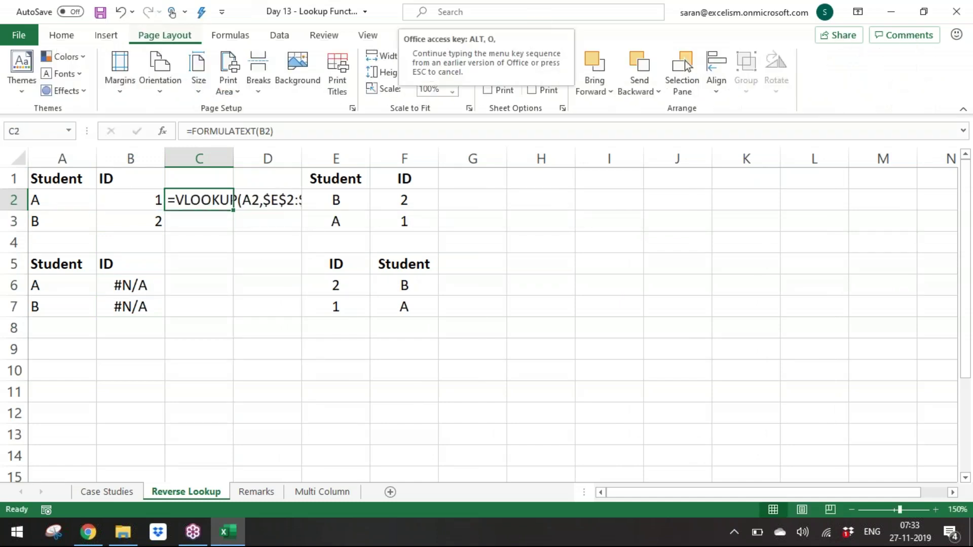
key(Down)
key(Down)
key(Up)
key(Up)
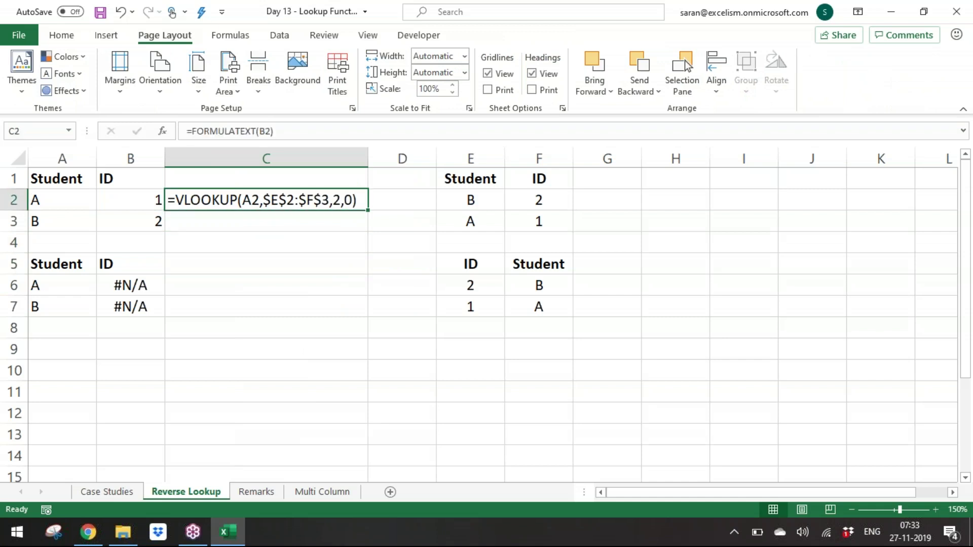
Step: Copy the FORMULATEXT formula from C2 to C6
key(ctrl+c)
key(Down)
key(Down)
key(Down)
key(Down)
key(ctrl+v)
Step: Compare the VLOOKUP formula texts in C2 and C6 with the layouts of the two lookup tables
key(Down)
key(Down)
key(Up)
key(Up)
key(Up)
key(Up)
key(Up)
key(Up)
key(Down)
key(Down)
key(Down)
key(Down)
key(Down)
key(Down)
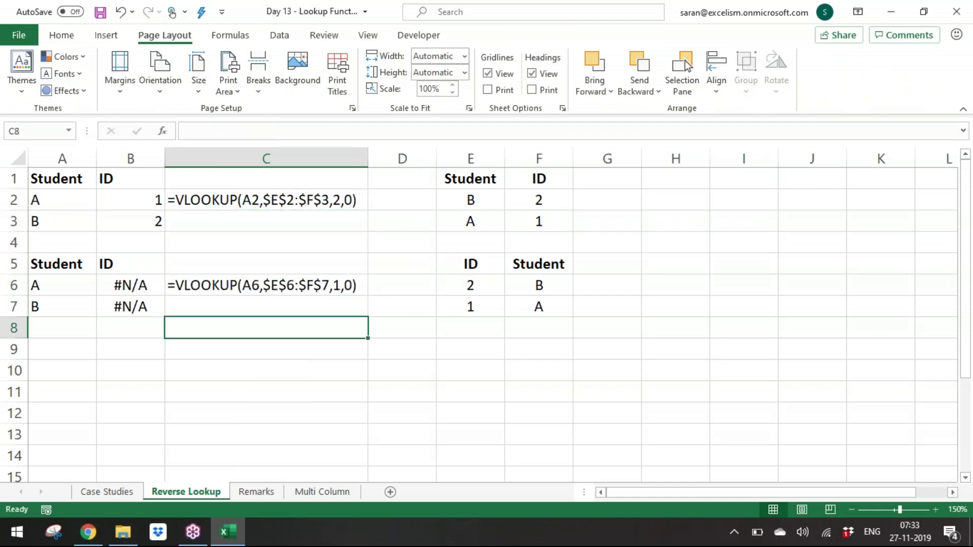
key(Down)
key(Left)
key(Right)
key(Up)
key(Up)
key(Up)
key(Down)
key(Down)
key(Down)
key(Left)
key(Right)
key(Up)
key(Up)
key(Up)
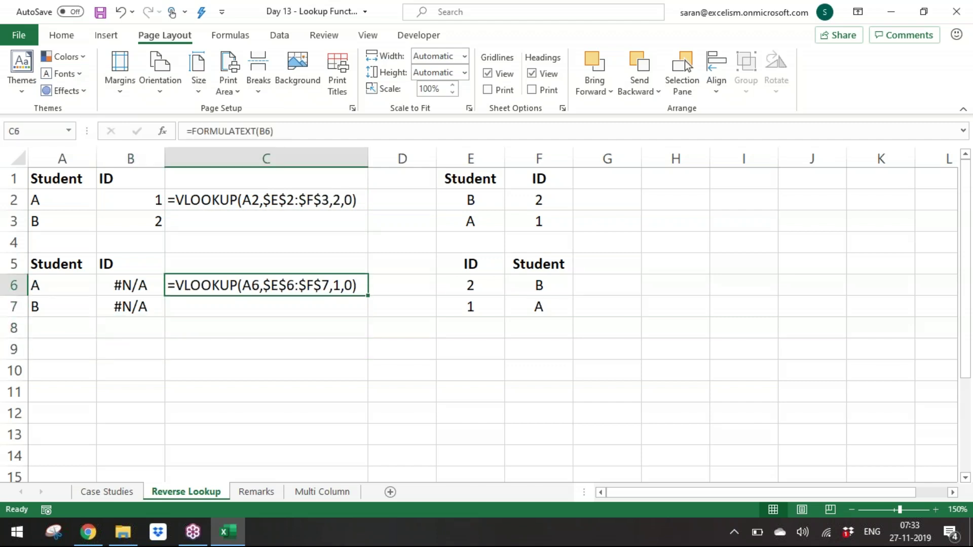
Step: Undo the FORMULATEXT formulas, the column width change and the inserted column C
key(ctrl+z)
key(ctrl+z)
key(ctrl+c)
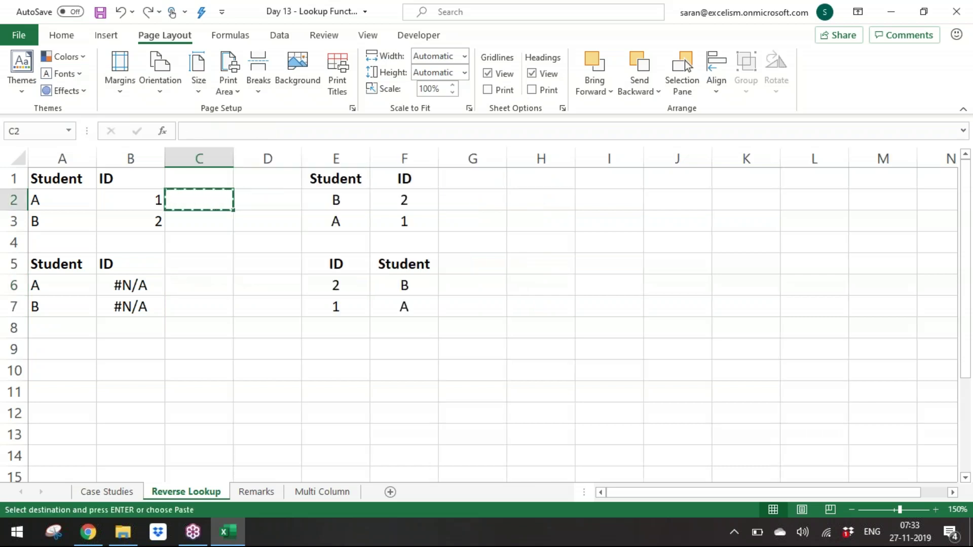
key(ctrl+z)
key(Escape)
Step: Examine the lookup value, table array, column index and range lookup arguments of the VLOOKUP formula in B6
key(Left)
key(Down)
key(Down)
key(Down)
key(Down)
key(F2)
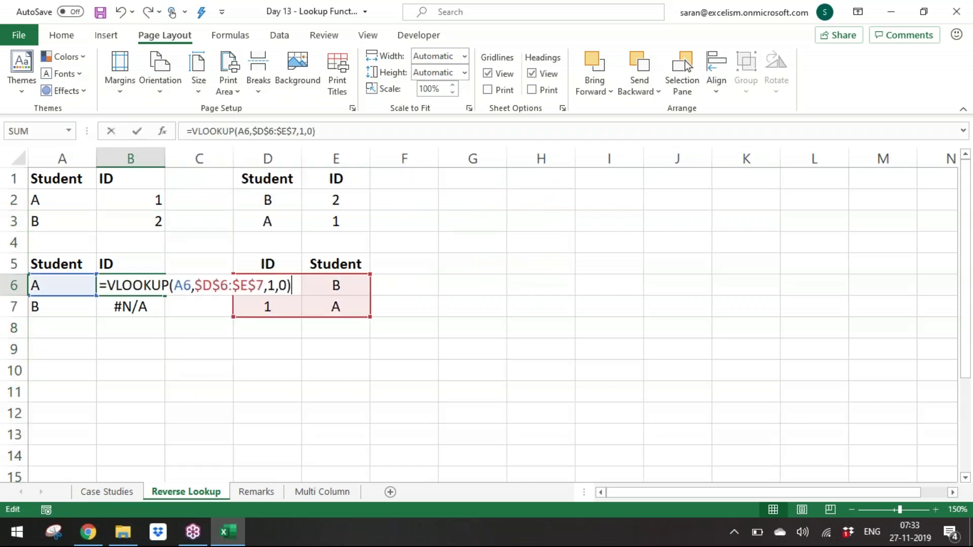
key(Left)
key(ctrl+Left)
key(ctrl+Left)
key(ctrl+Left)
key(ctrl+Left)
key(ctrl+Left)
key(ctrl+Left)
key(ctrl+shift+Left)
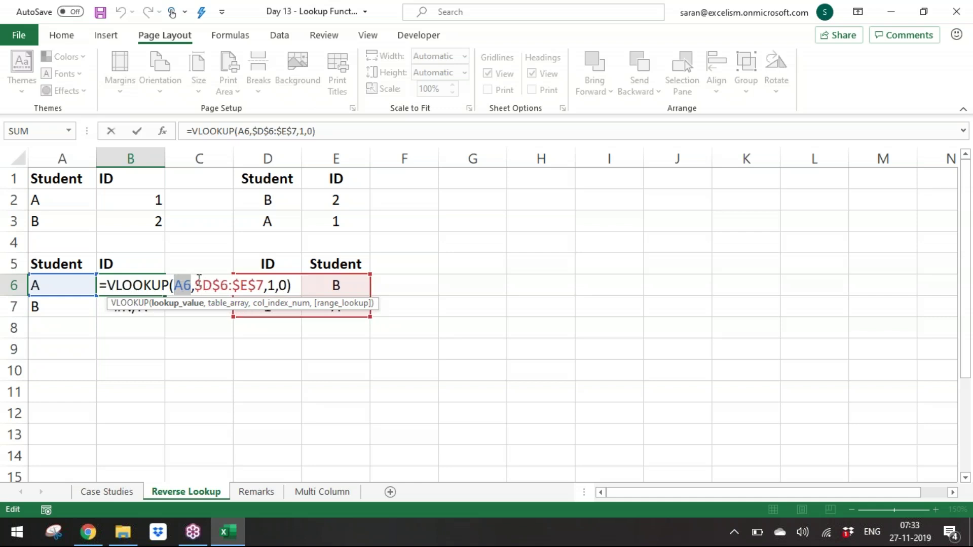
drag(194, 285, 201, 285)
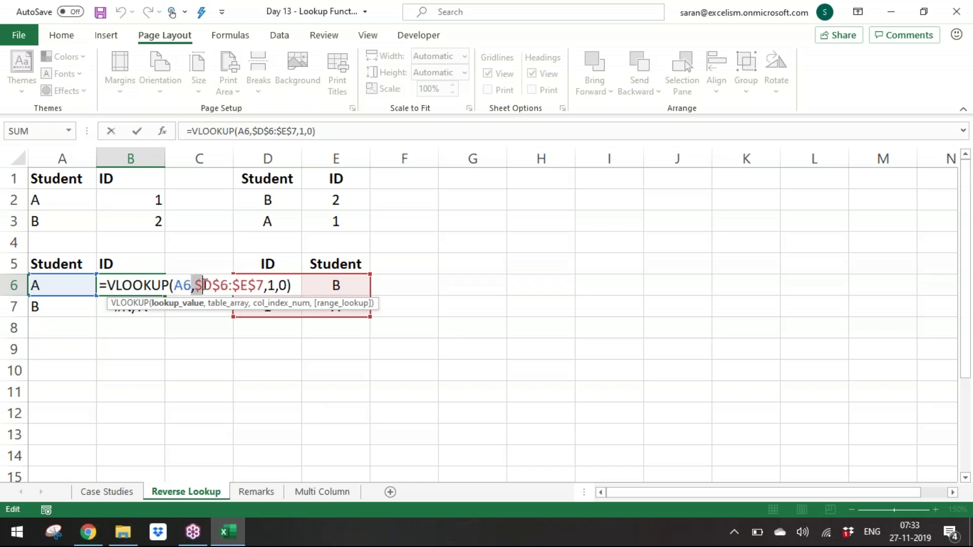
click(271, 285)
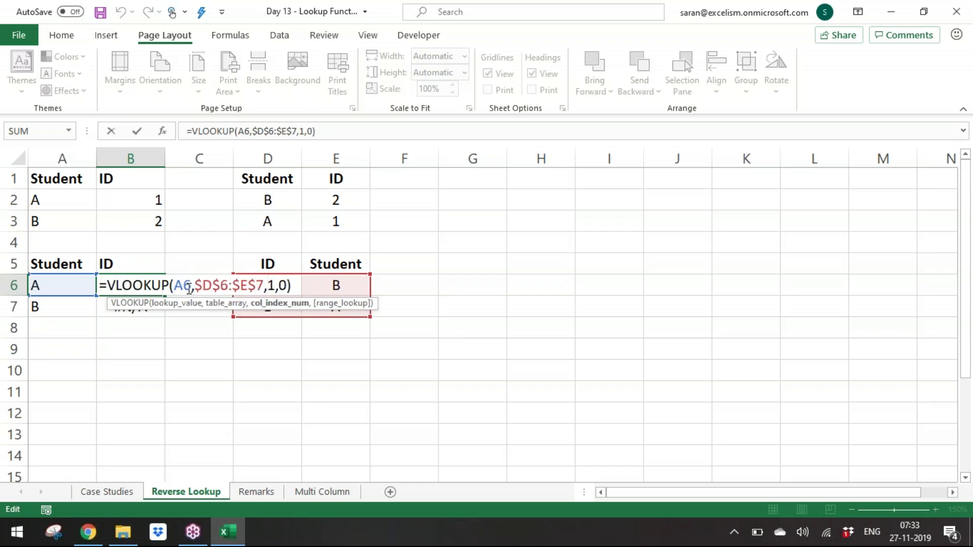
drag(195, 285, 291, 285)
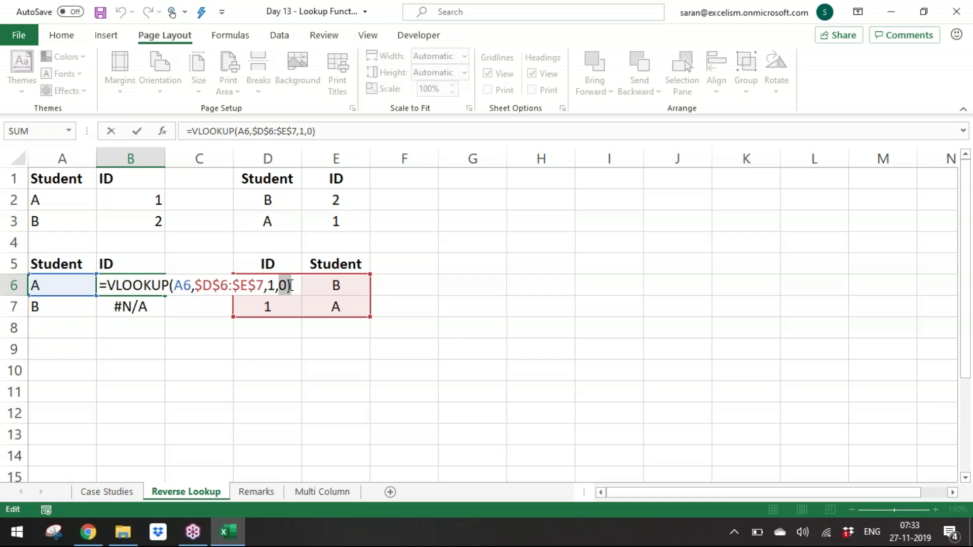
click(282, 286)
double_click(282, 286)
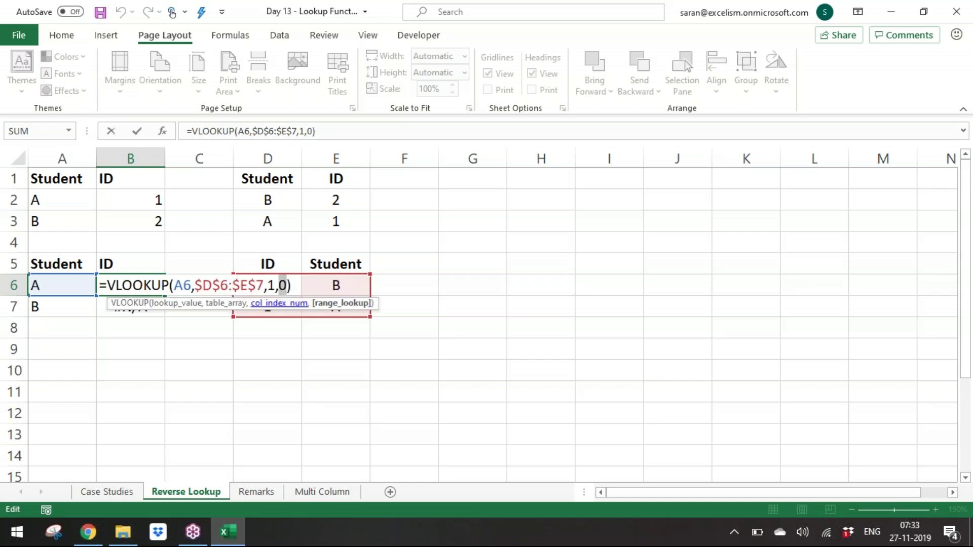
drag(196, 286, 264, 284)
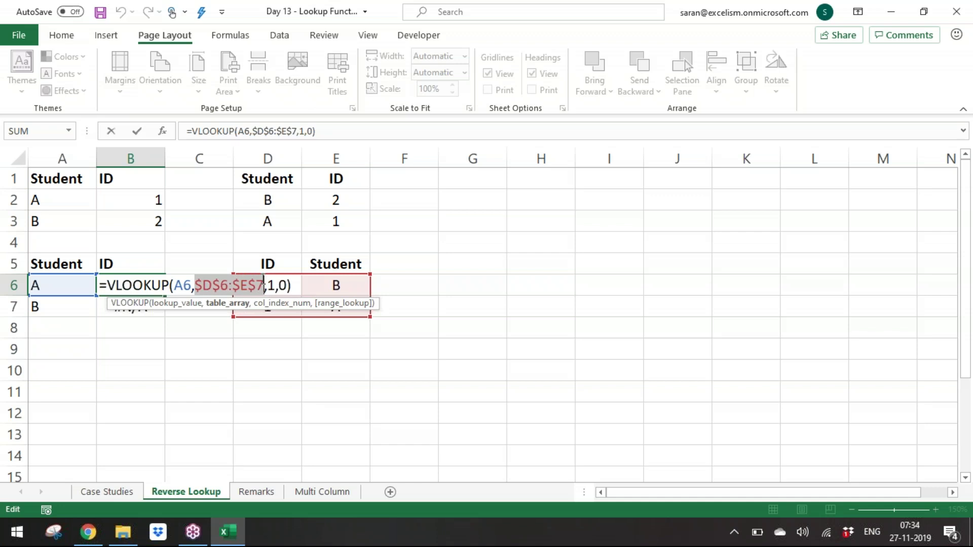
key(Return)
Step: Evaluate the table array $D$2:$E$3 inside B2's VLOOKUP formula, copy the resulting array constant and discard the edit
key(Up)
key(Up)
key(Up)
key(Up)
key(Up)
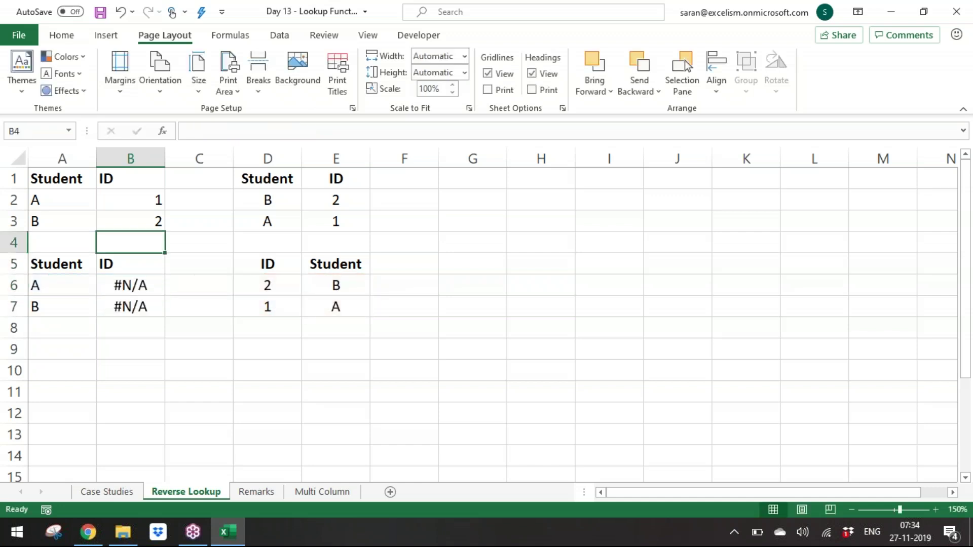
key(F2)
key(Left)
key(Left)
key(Left)
key(Left)
key(Left)
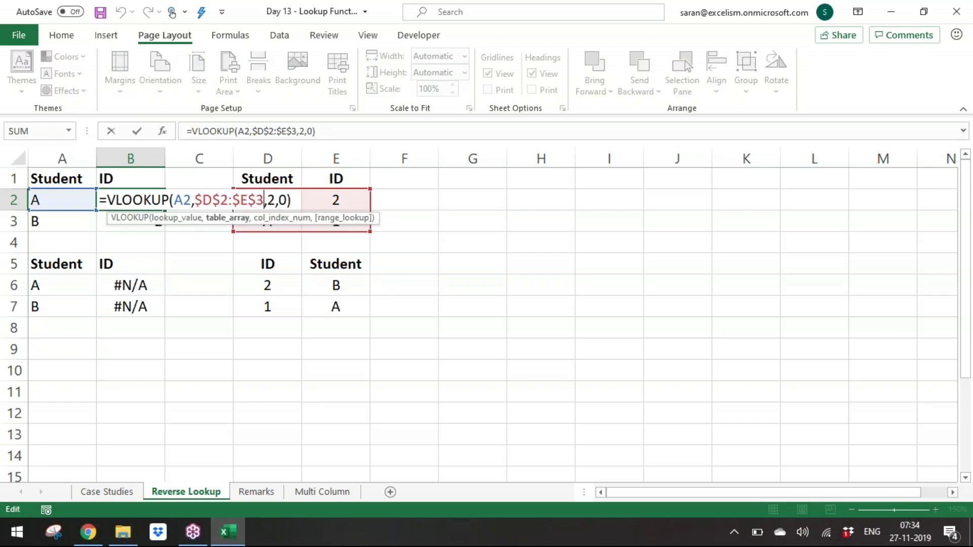
key(shift+Left)
key(shift+Left)
key(shift+Left)
key(shift+Left)
key(shift+Left)
key(shift+Left)
key(shift+Left)
key(shift+Left)
key(shift+Left)
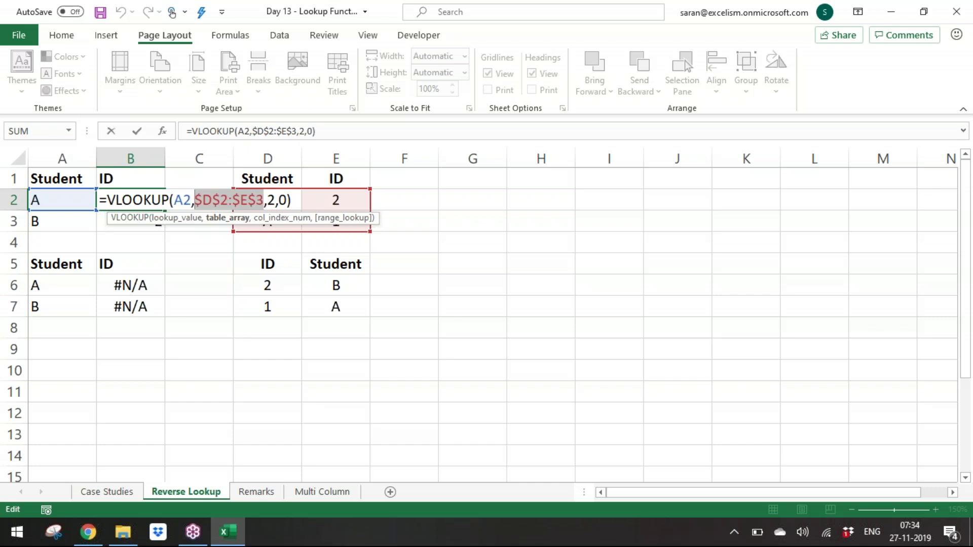
key(F9)
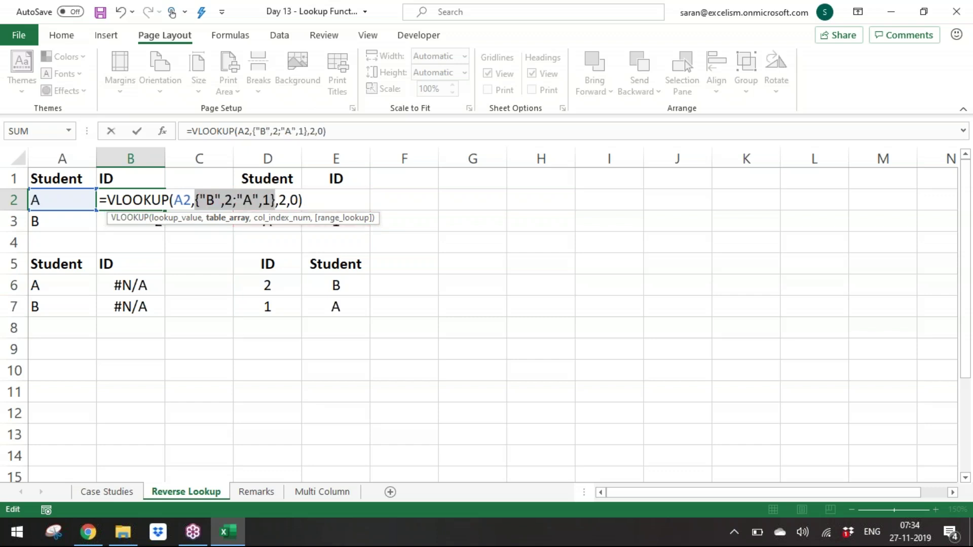
key(ctrl+z)
key(Escape)
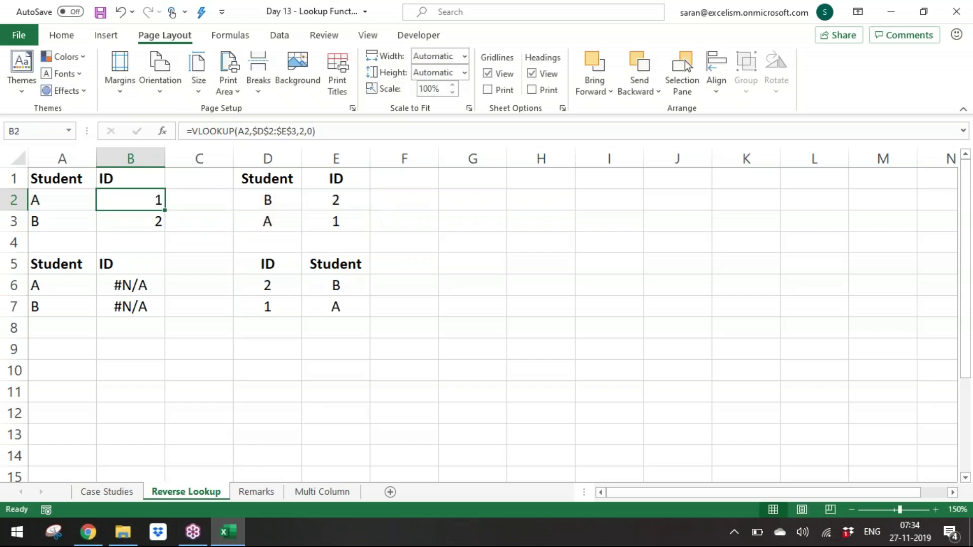
Step: Paste the copied array constant {"B",2;"A",1} into G2
key(Right)
key(Right)
key(Right)
key(Right)
key(Right)
key(ctrl+v)
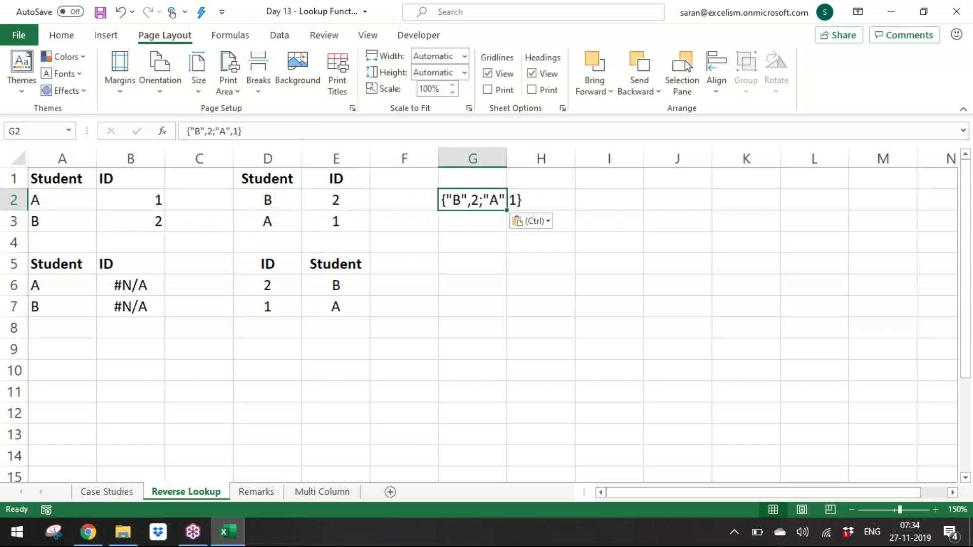
Step: Evaluate the table array $D$6:$E$7 inside B6's VLOOKUP formula and copy the resulting array constant {2,"B";1,"A"} into G6
drag(274, 204, 341, 224)
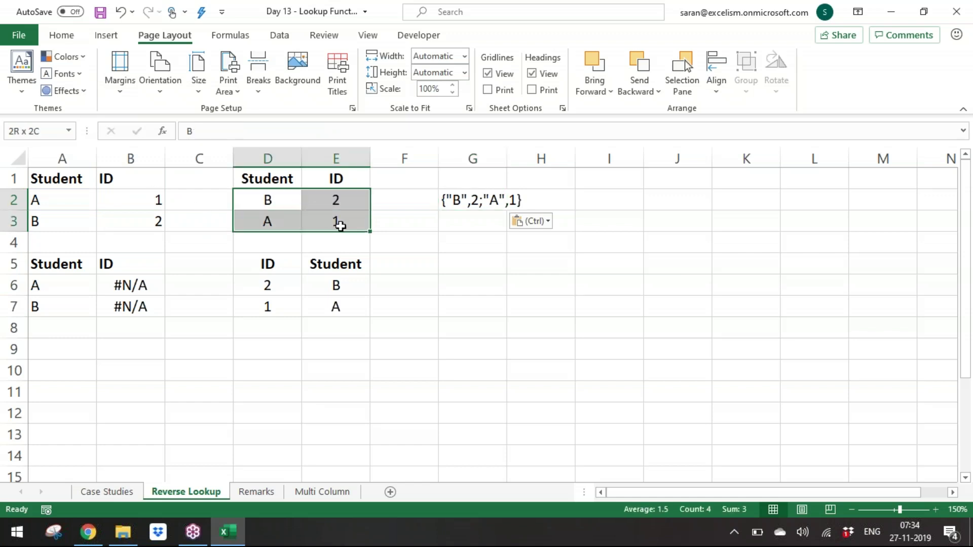
click(471, 203)
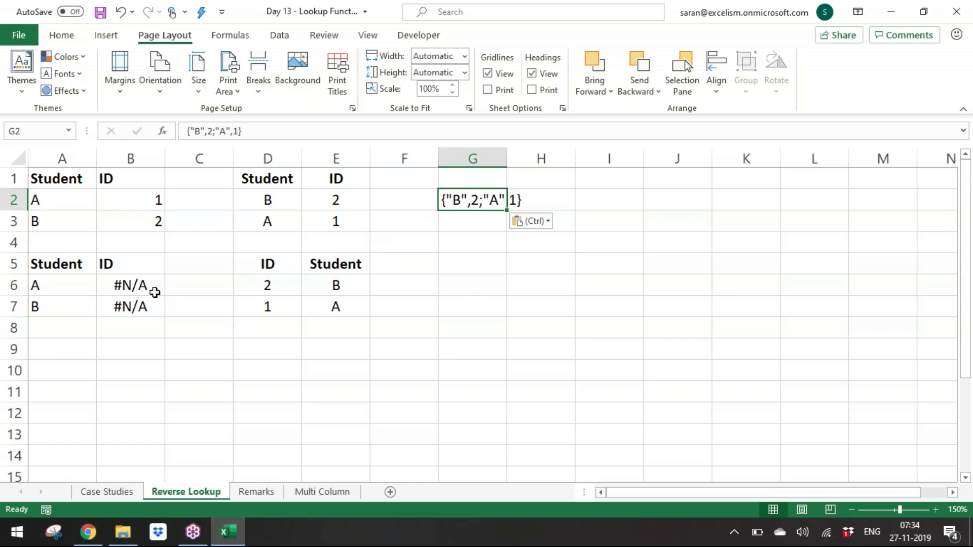
double_click(156, 287)
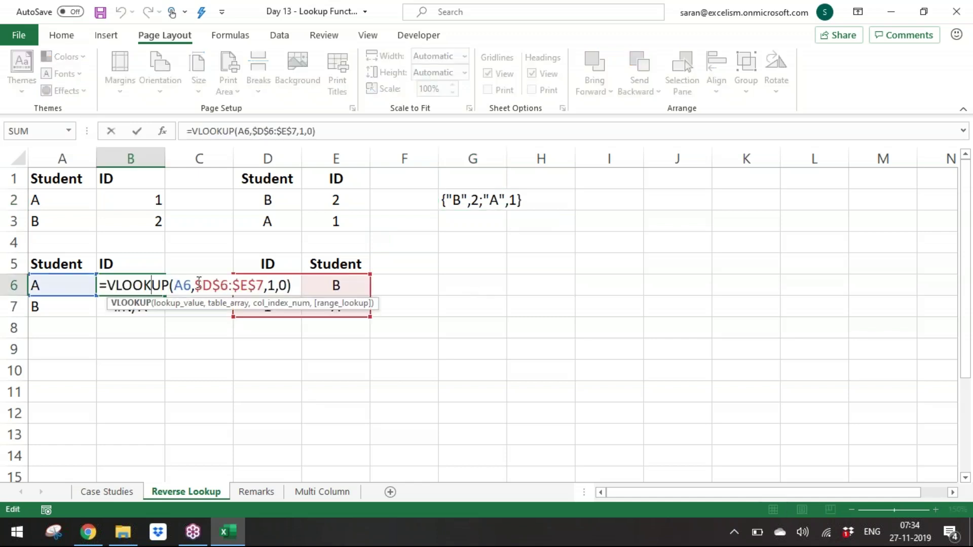
drag(196, 285, 264, 285)
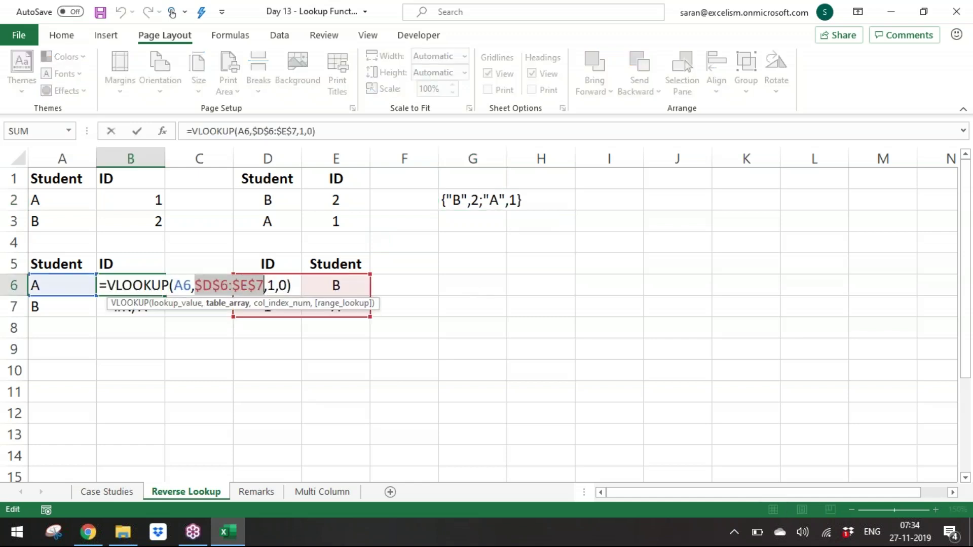
key(F9)
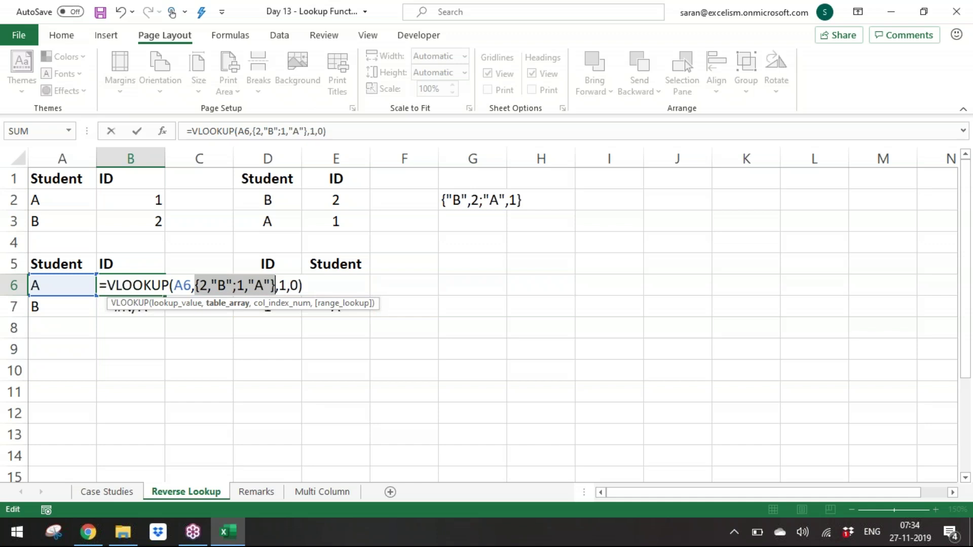
click(267, 285)
key(Right)
key(Right)
key(Right)
text({2,"B";1,"A"})
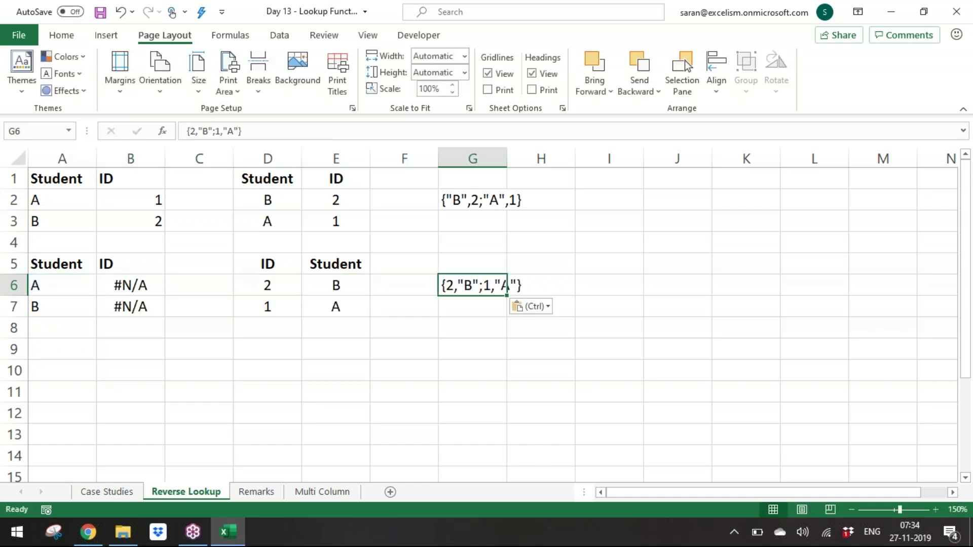
Step: Insert a curved block arrow, about 1.48 cm by 2.7 cm, beside column G, running from the G6 array up to the G2 array
click(99, 37)
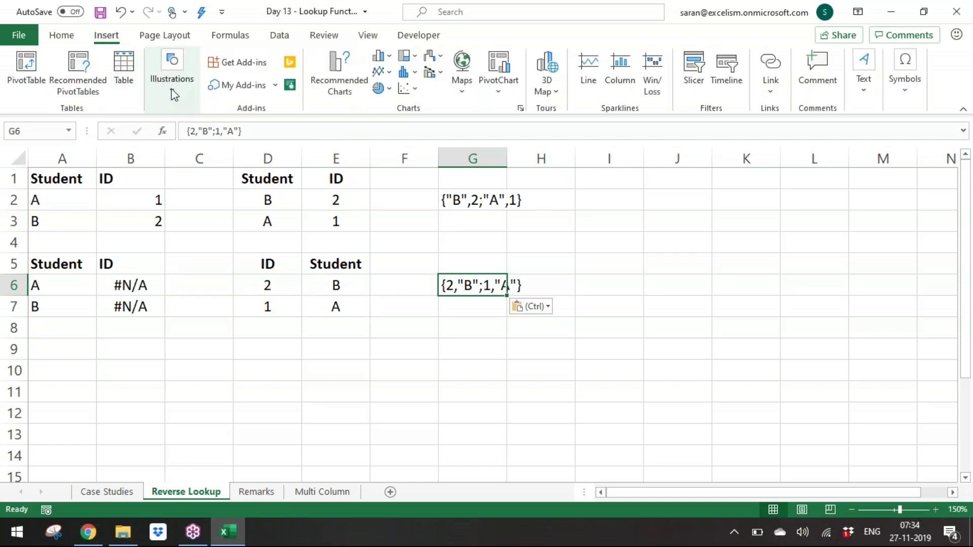
click(172, 91)
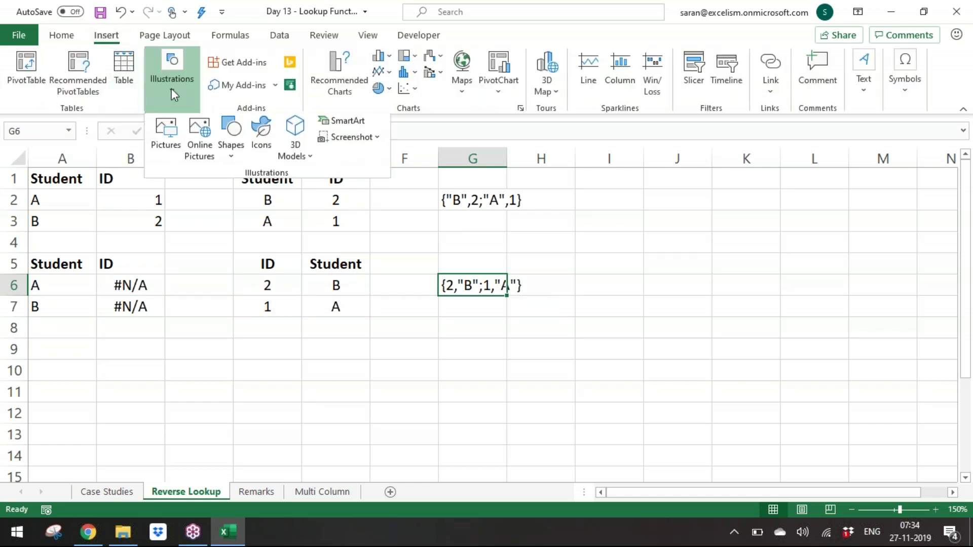
click(226, 148)
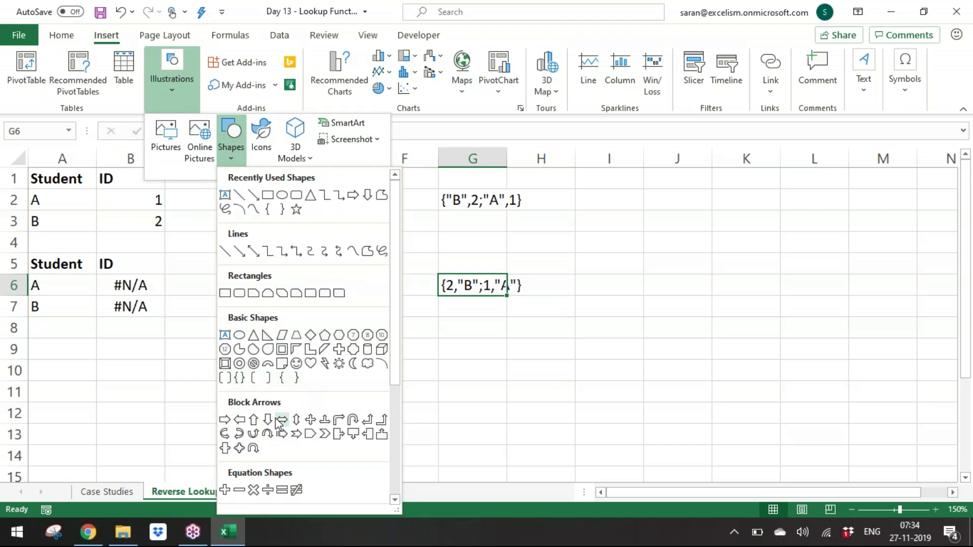
click(256, 434)
drag(526, 248, 642, 308)
drag(590, 224, 472, 265)
drag(561, 246, 543, 207)
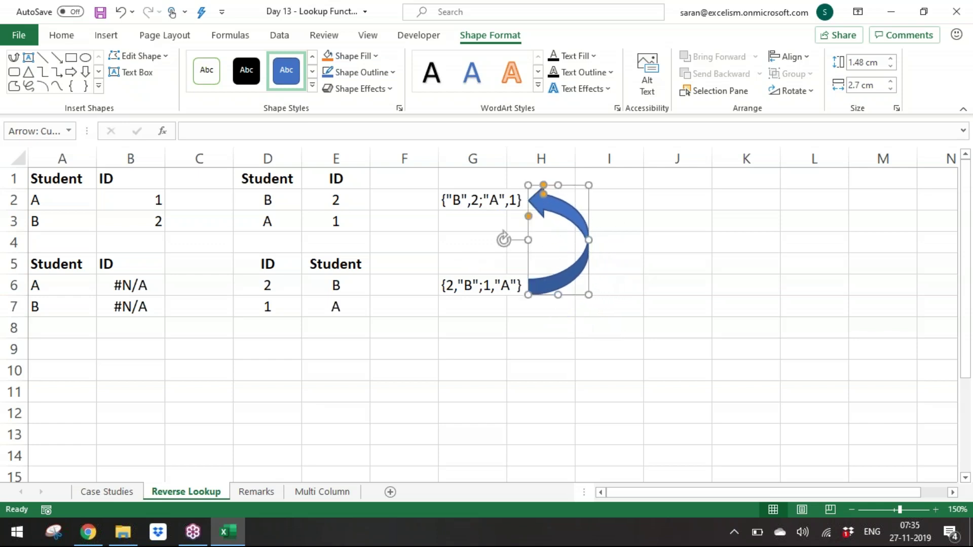
click(419, 332)
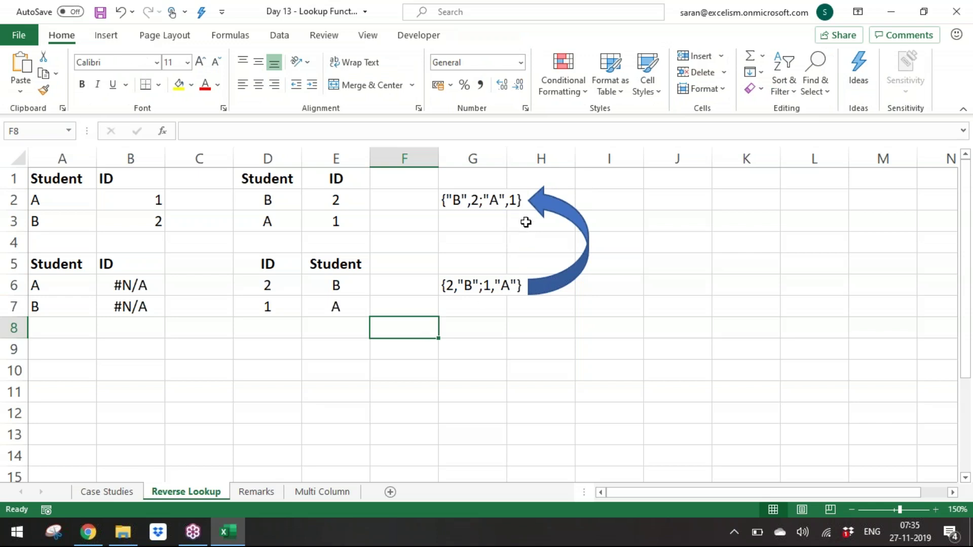
Step: Fit column G's width to its contents and compare the array constants in G6 and G2
double_click(509, 161)
click(477, 284)
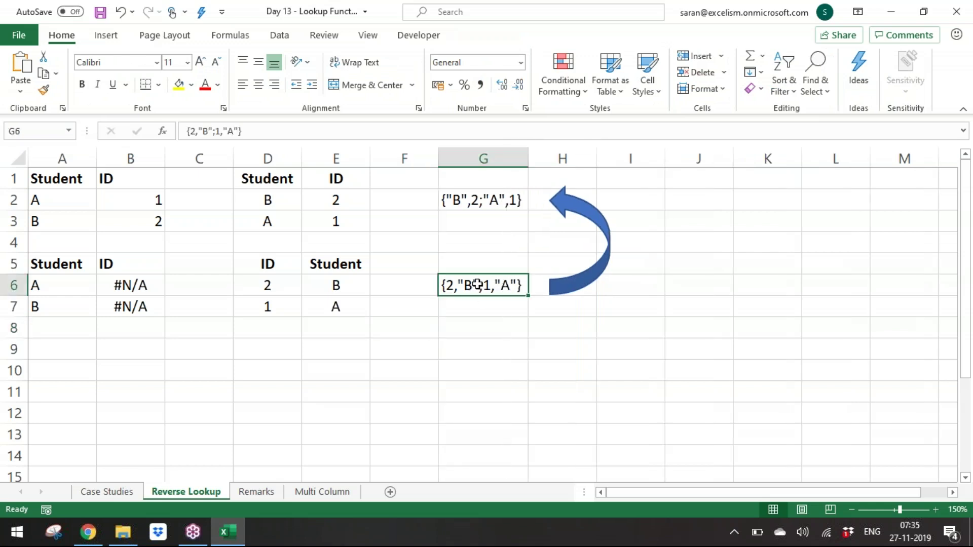
click(488, 197)
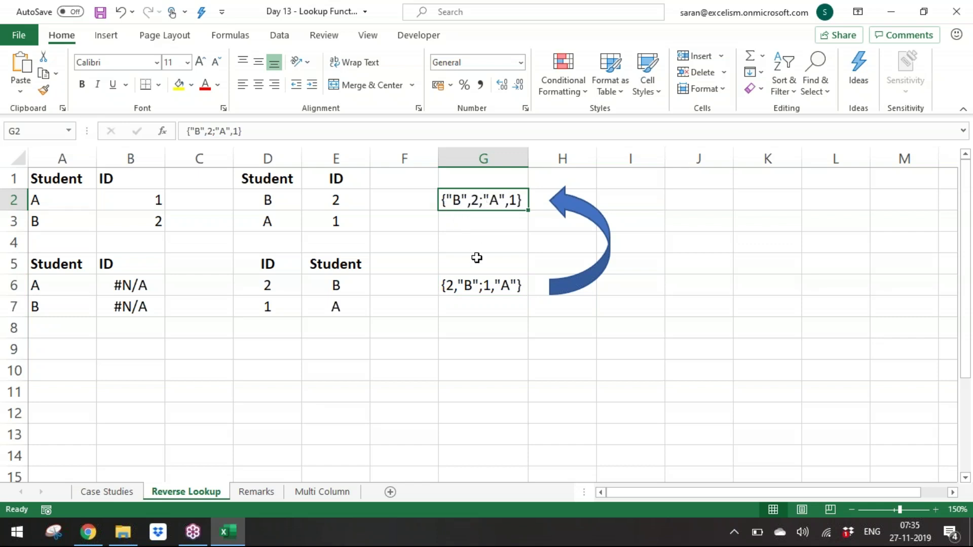
click(458, 284)
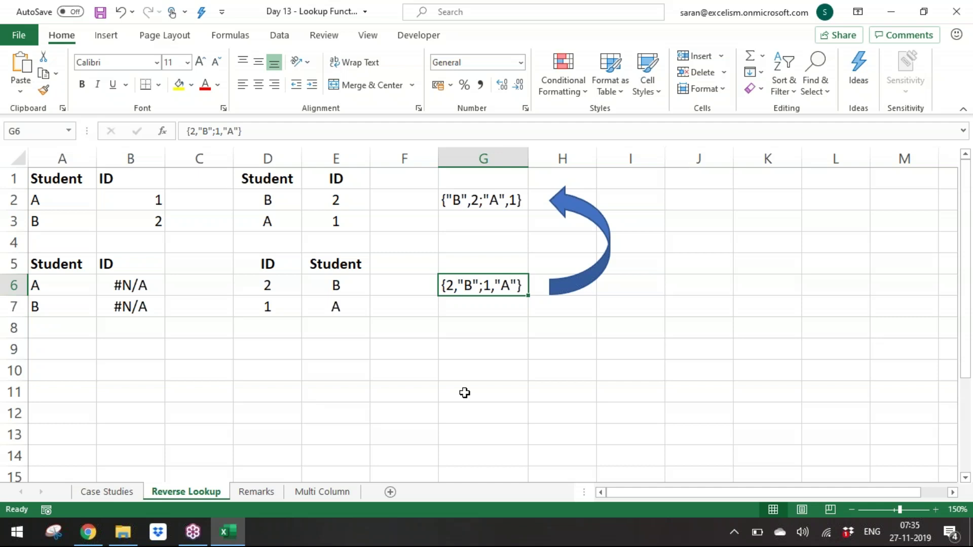
Step: Check which cells the VLOOKUP formula in B6 refers to, without editing it
key(Left)
key(Left)
key(Left)
key(Left)
key(Left)
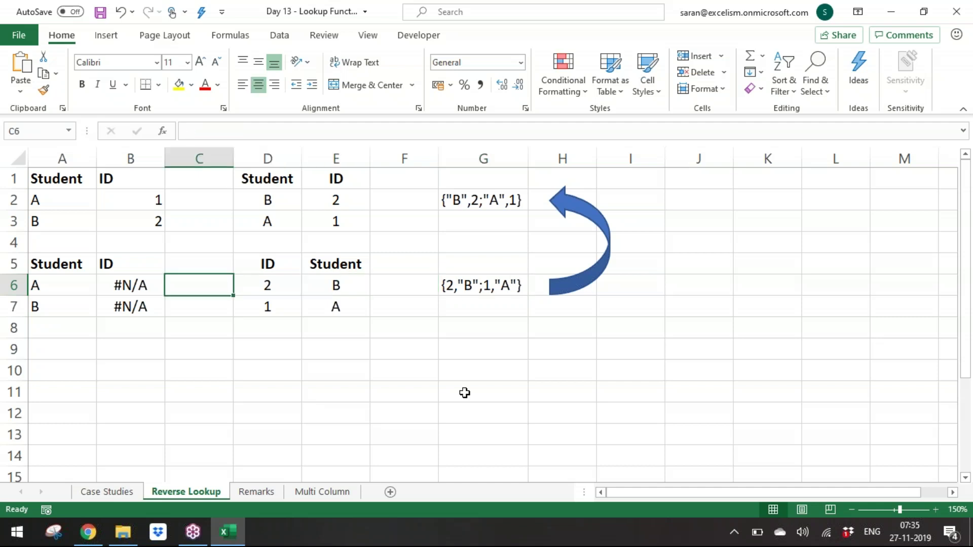
key(F2)
key(Escape)
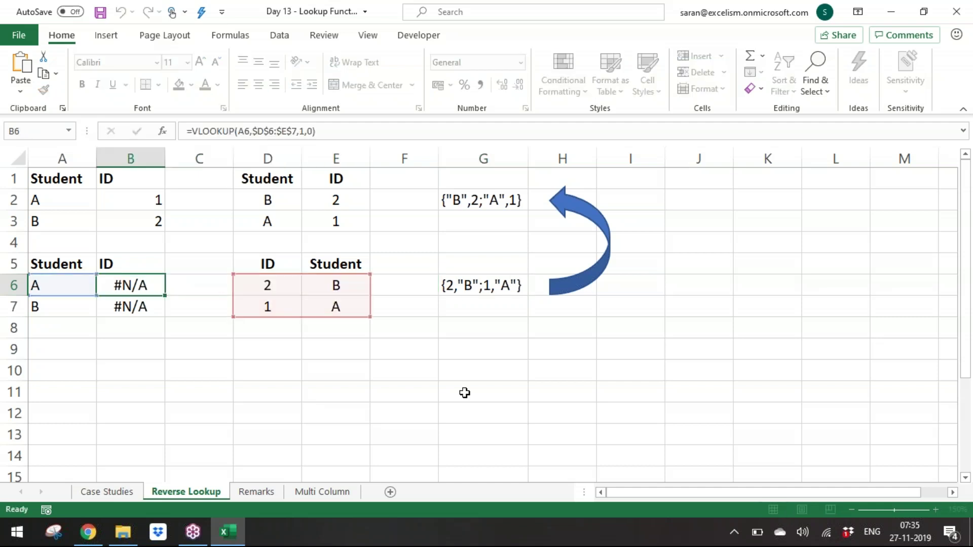
Step: Compare the lookup values in A6:A7 with the first table column D6:D7 and recheck B6's VLOOKUP formula
key(Right)
key(Right)
key(Right)
key(Left)
key(Left)
key(Left)
key(Left)
key(shift+Down)
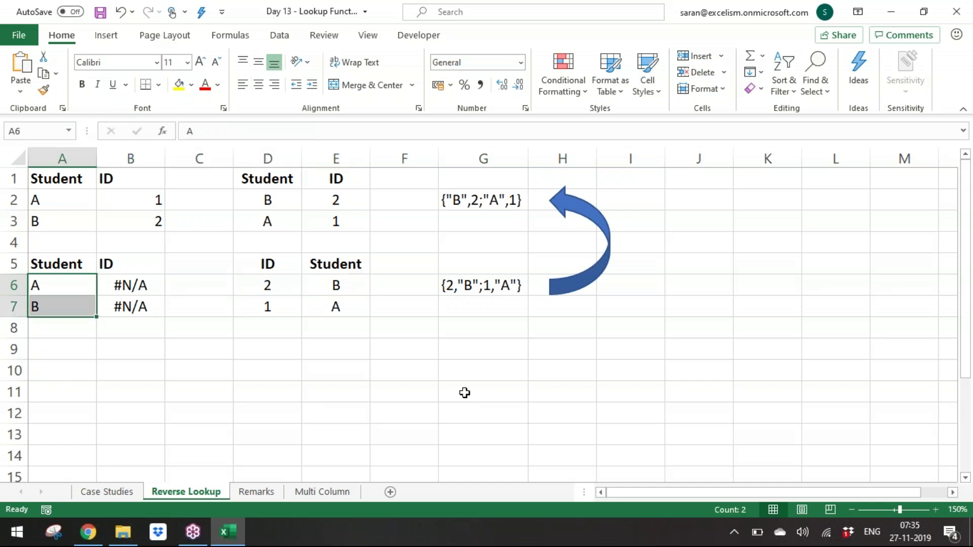
key(Right)
key(Right)
key(Right)
key(shift+Down)
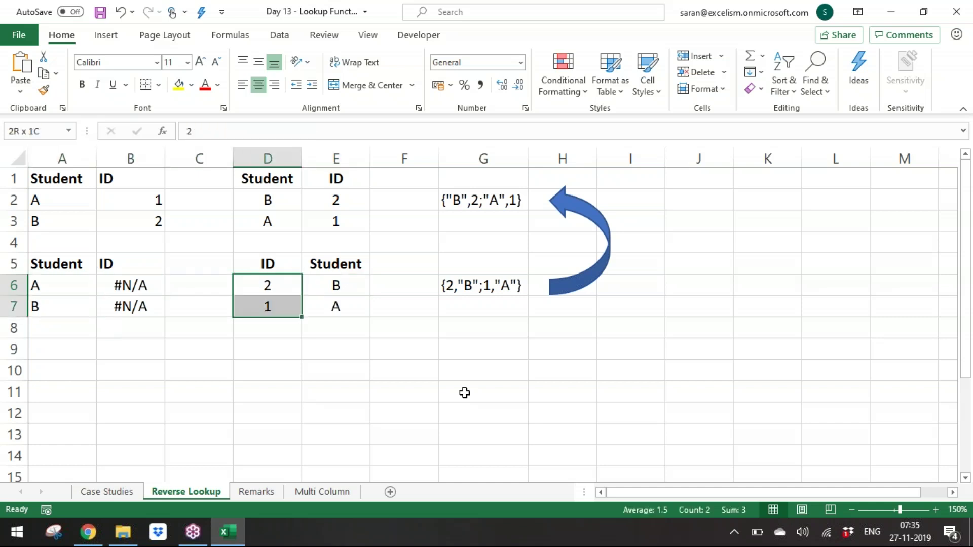
key(Left)
key(Left)
key(F2)
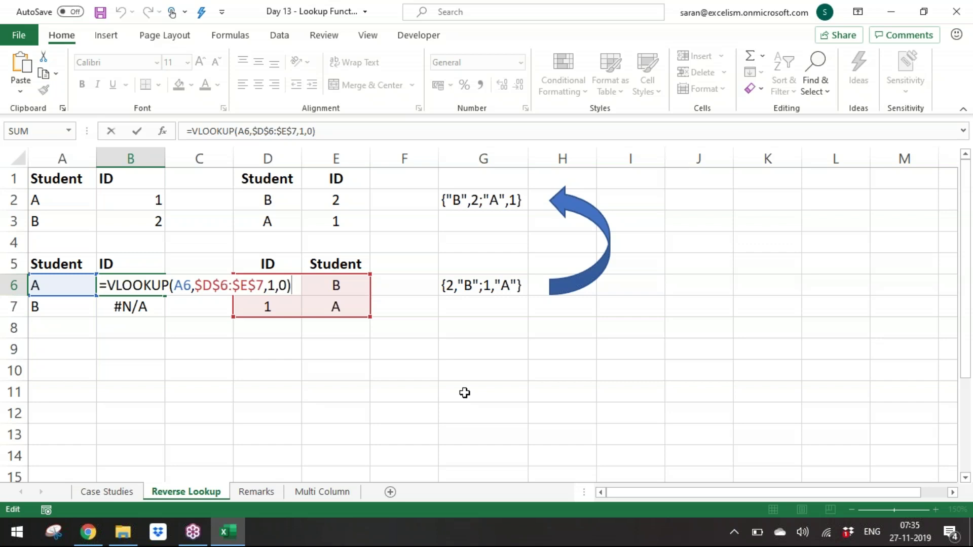
key(Escape)
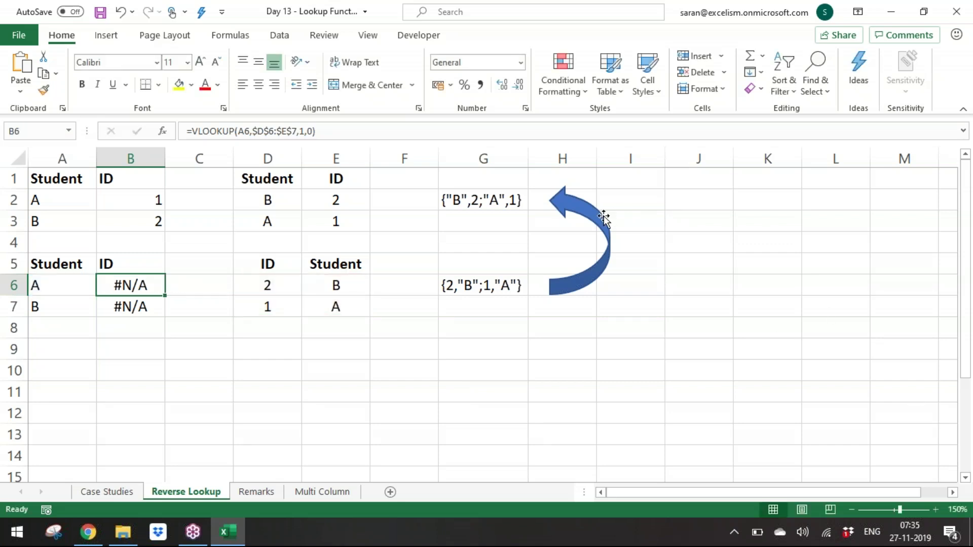
Step: Move the curved arrow closer to the array constants in column G
drag(603, 216, 586, 212)
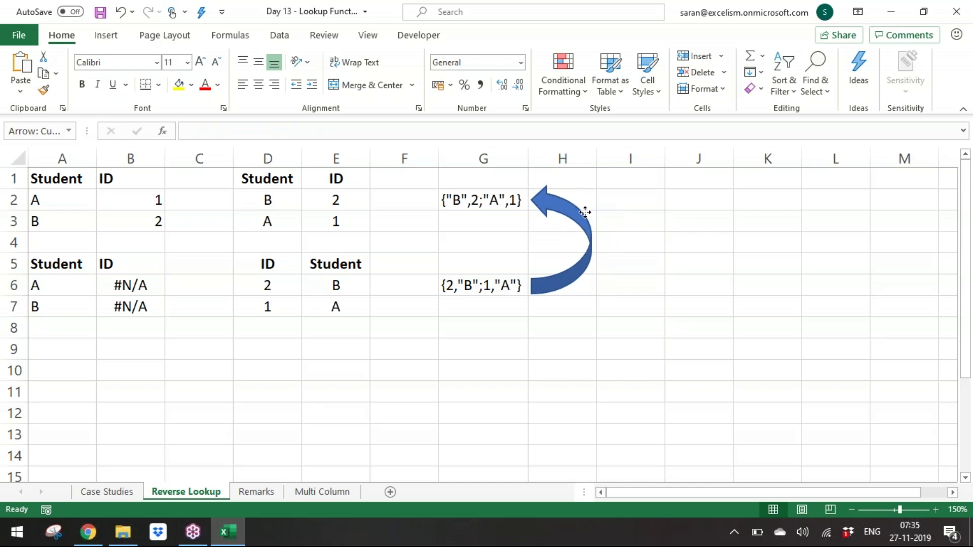
click(260, 348)
Step: Examine the table array argument $D$6:$E$7 in B6's VLOOKUP formula and leave the formula as it is
click(153, 291)
click(153, 306)
click(144, 282)
double_click(145, 284)
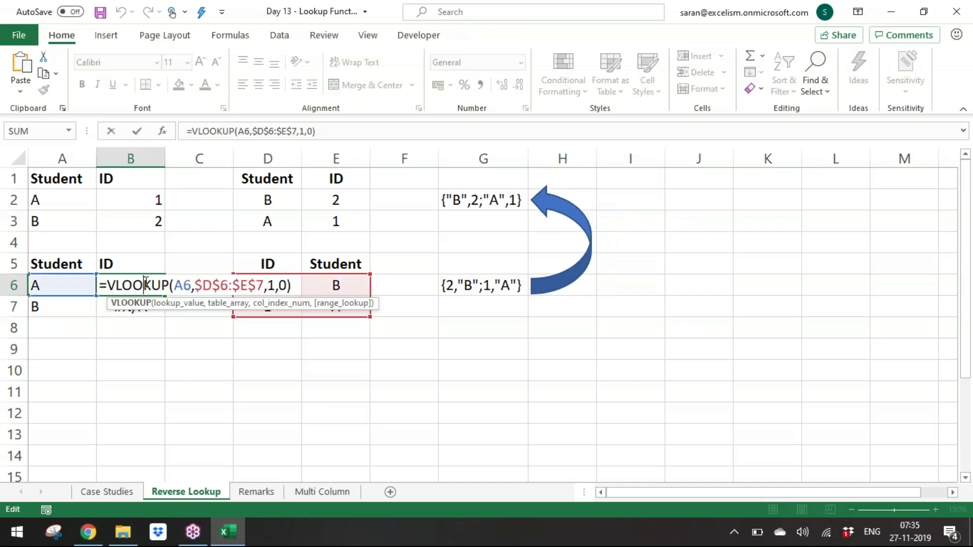
click(199, 286)
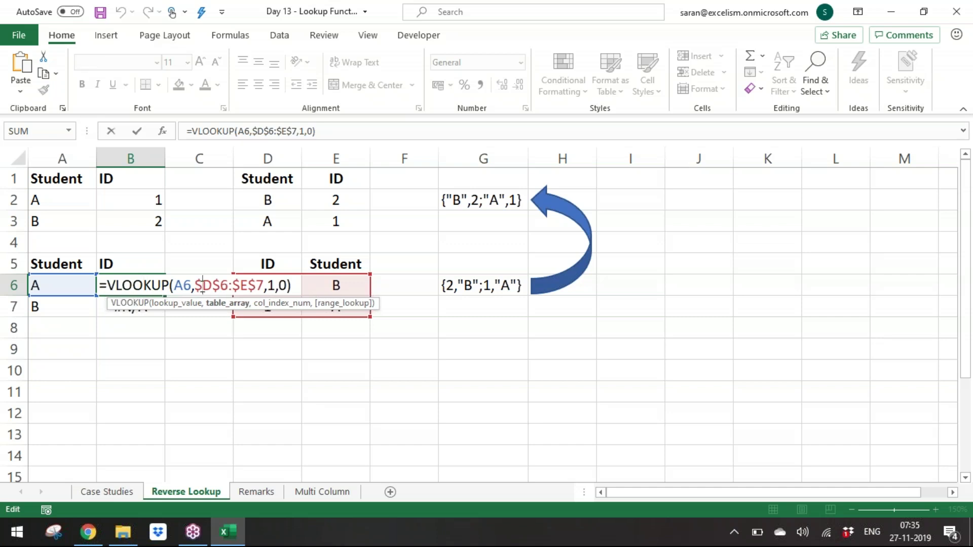
drag(191, 285, 266, 280)
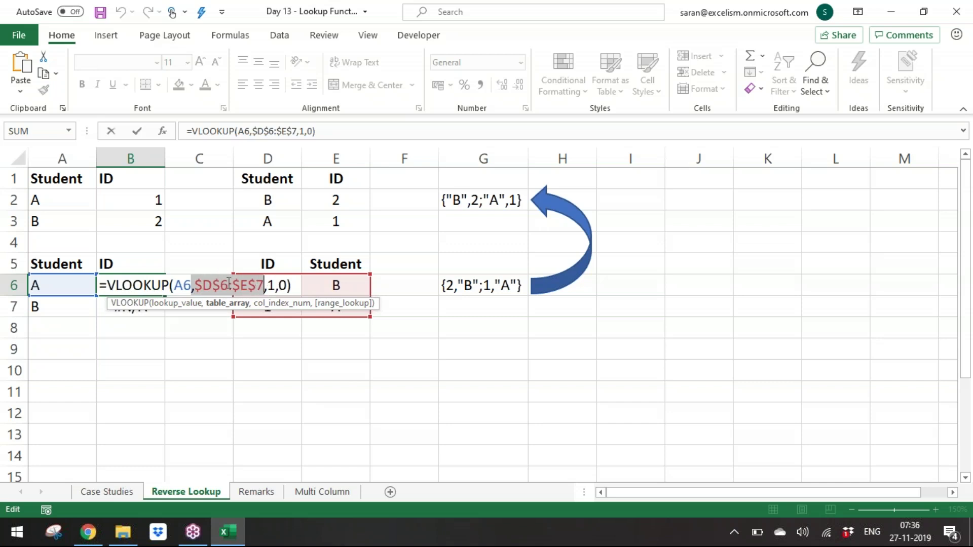
key(Return)
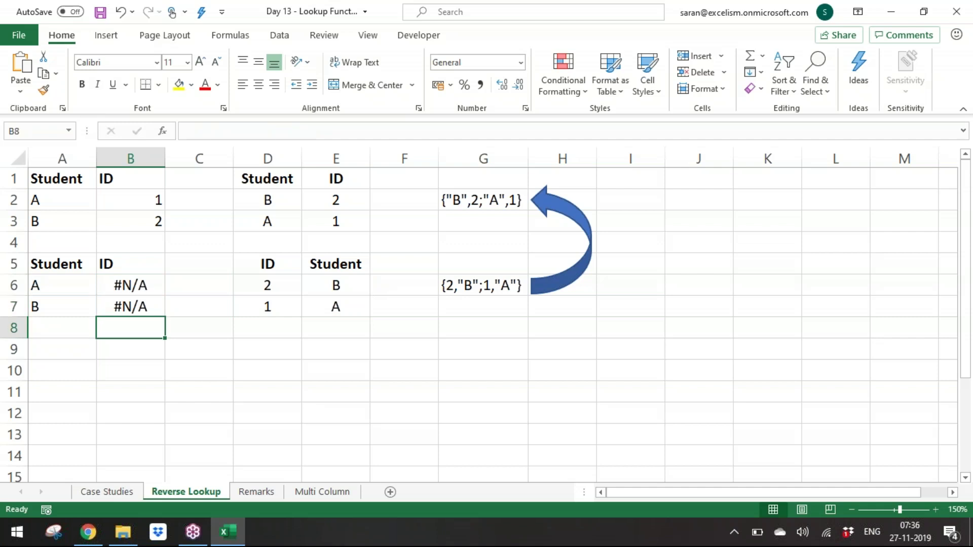
Step: Enter the heading CHOOSE in A9 and format it bold and underlined
click(62, 370)
click(62, 349)
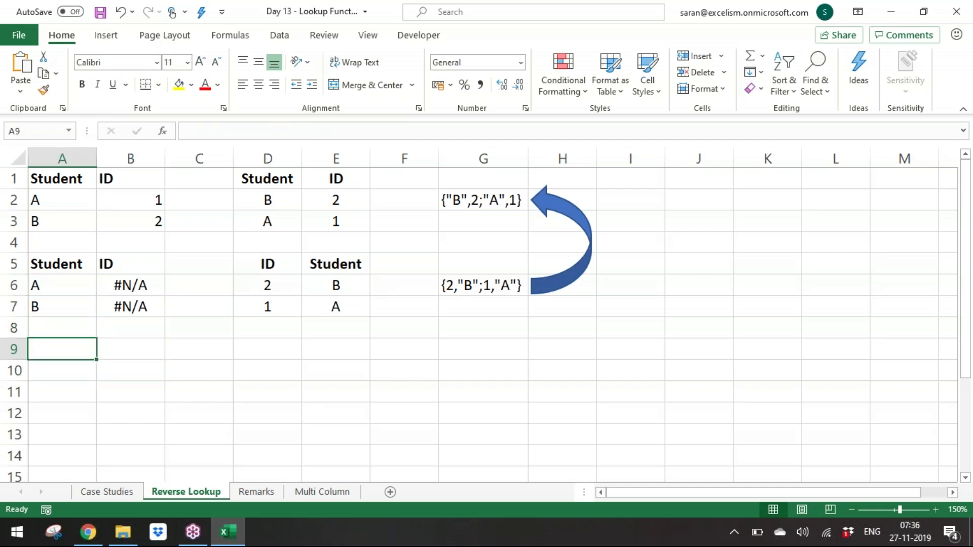
text(CHOOSE)
key(Return)
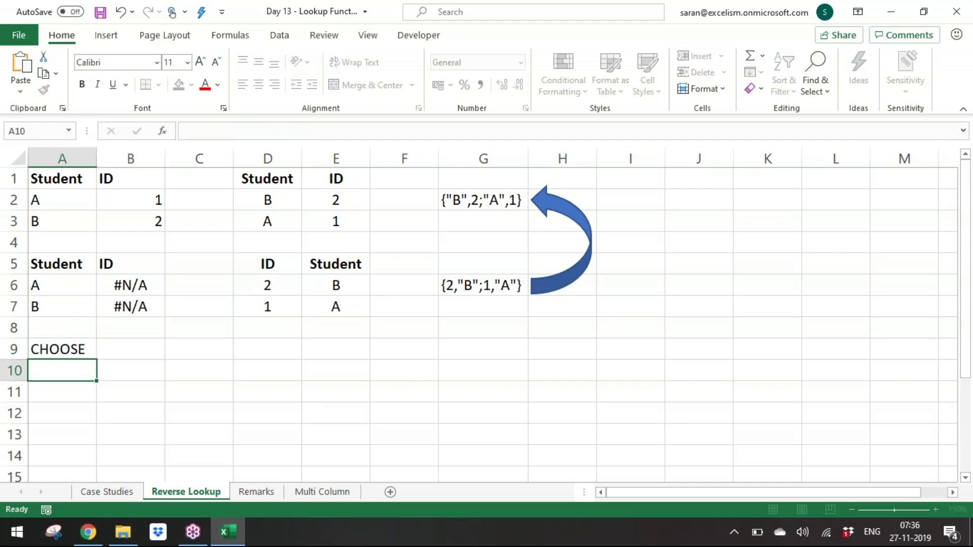
click(62, 349)
key(ctrl+b)
click(62, 370)
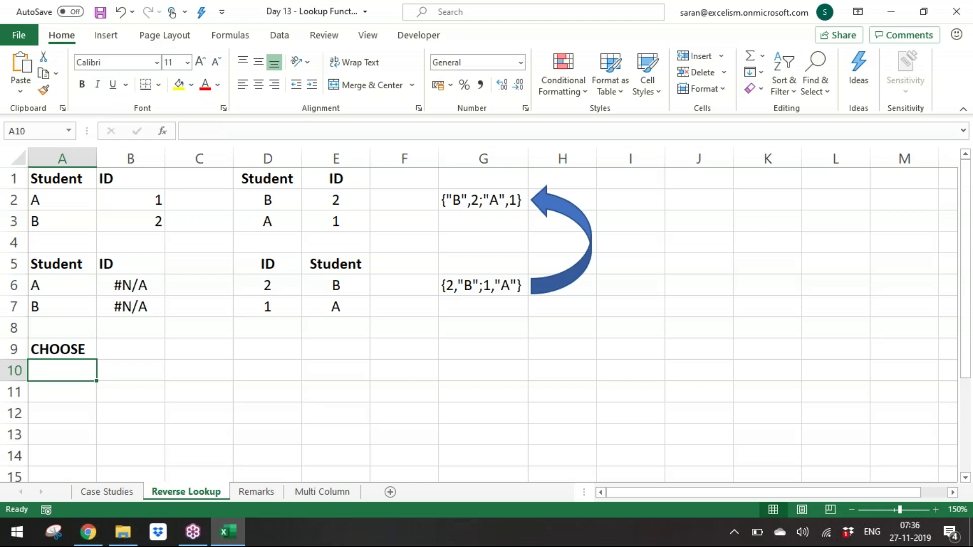
click(62, 349)
key(ctrl+u)
Step: Enter the index number 1 in A10 below the CHOOSE heading
click(62, 370)
text(1)
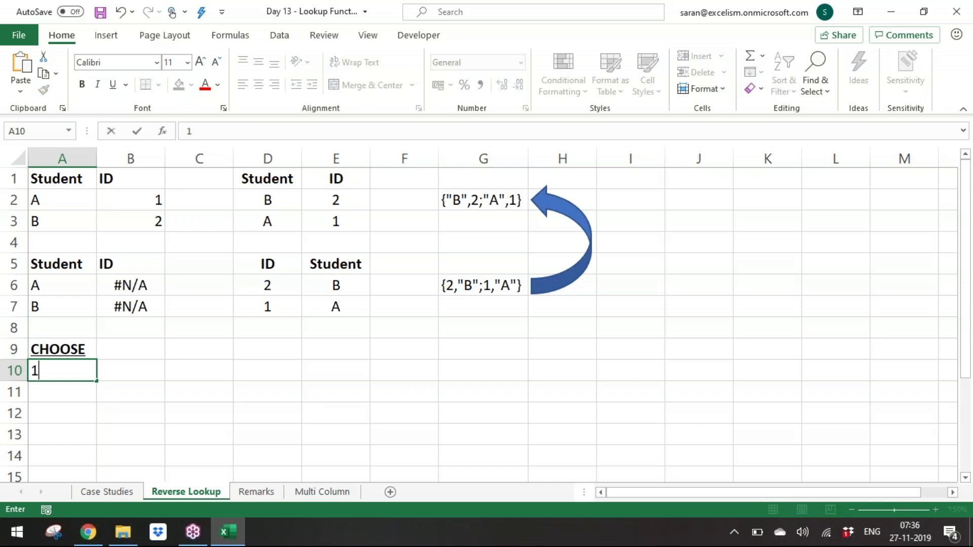
key(Return)
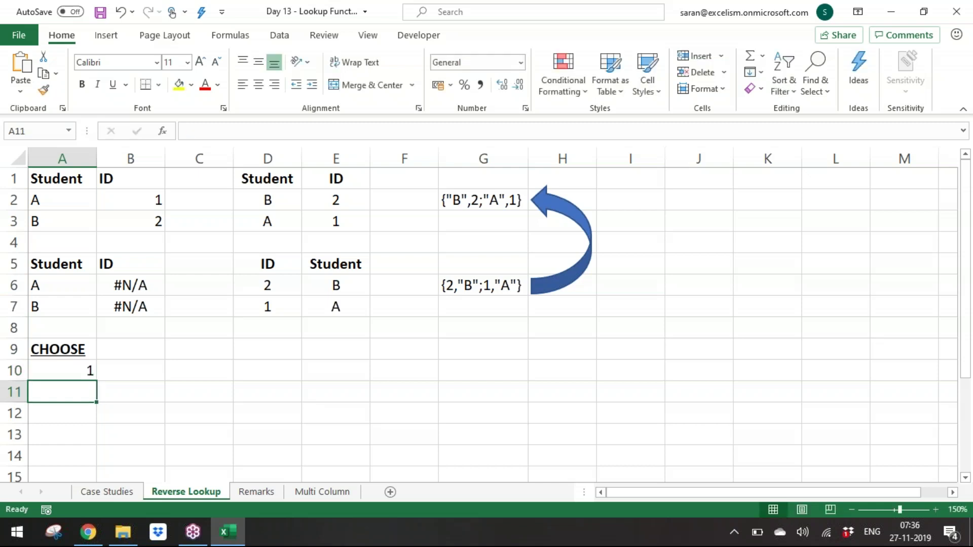
Step: Write the formula =CHOOSE(A10,"A","B","C","D","E","F","G","H") in A11
text(=choo)
key(Tab)
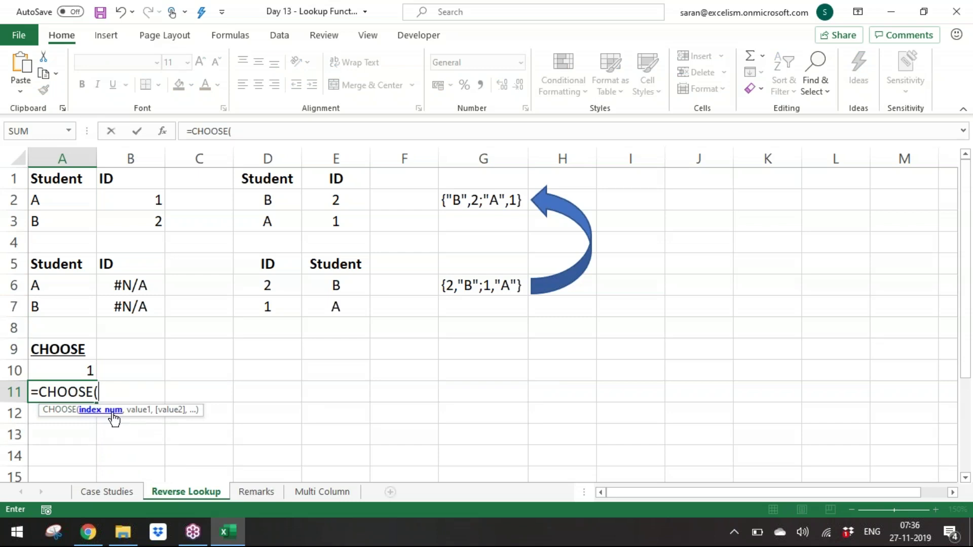
click(79, 374)
text(,)
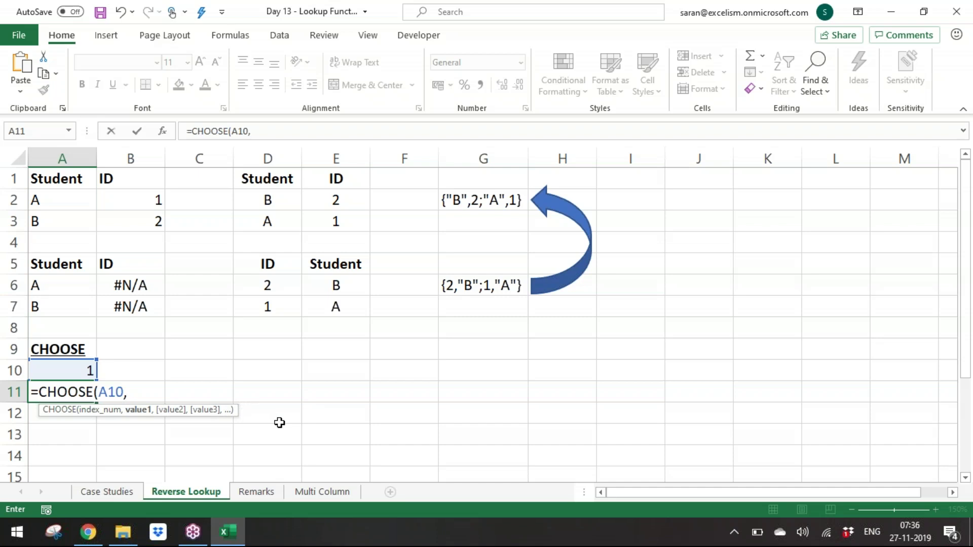
key(Caps_Lock)
text("A","B")
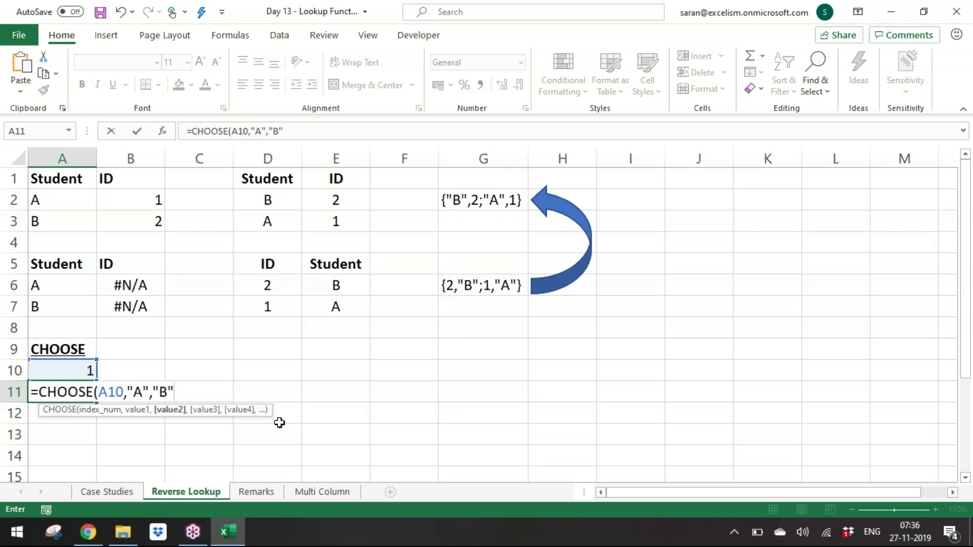
text(,"C",)
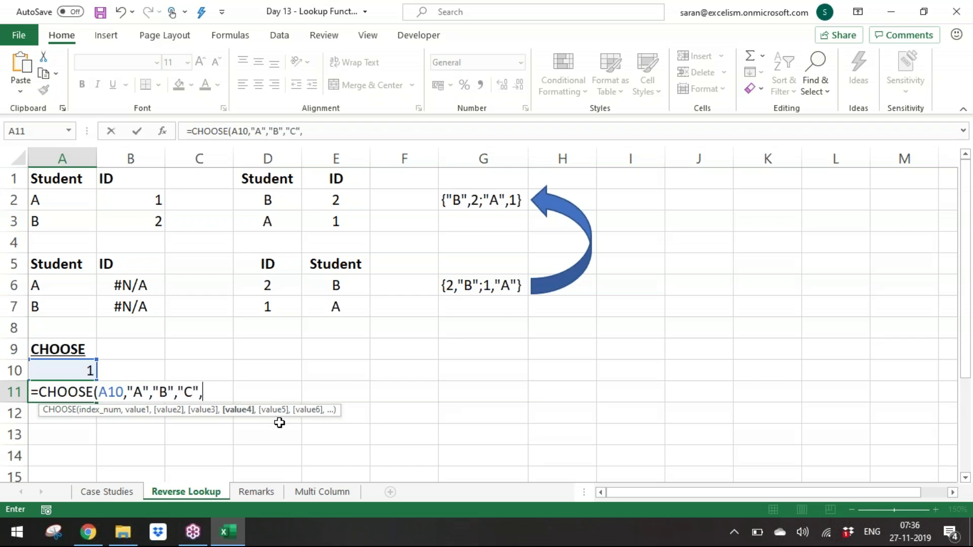
text("D",)
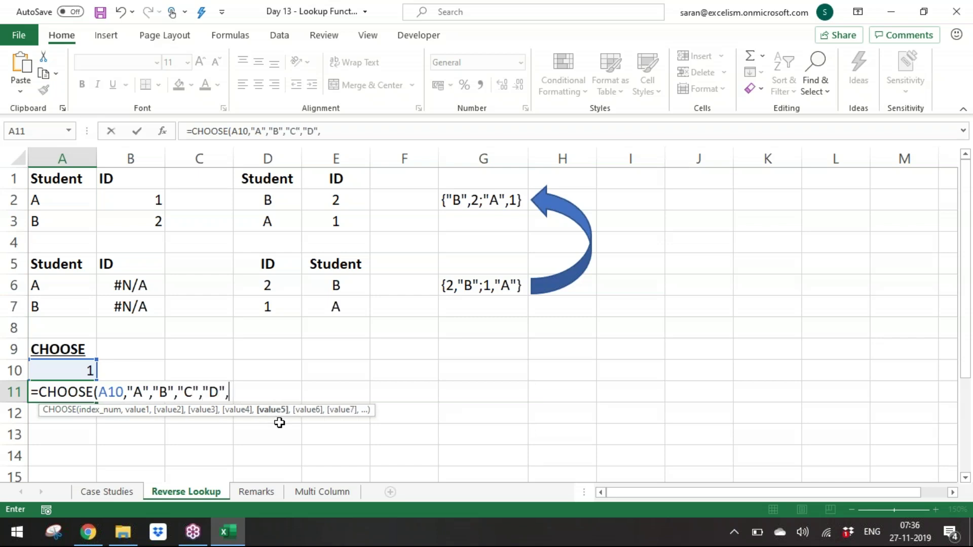
text("E","F")
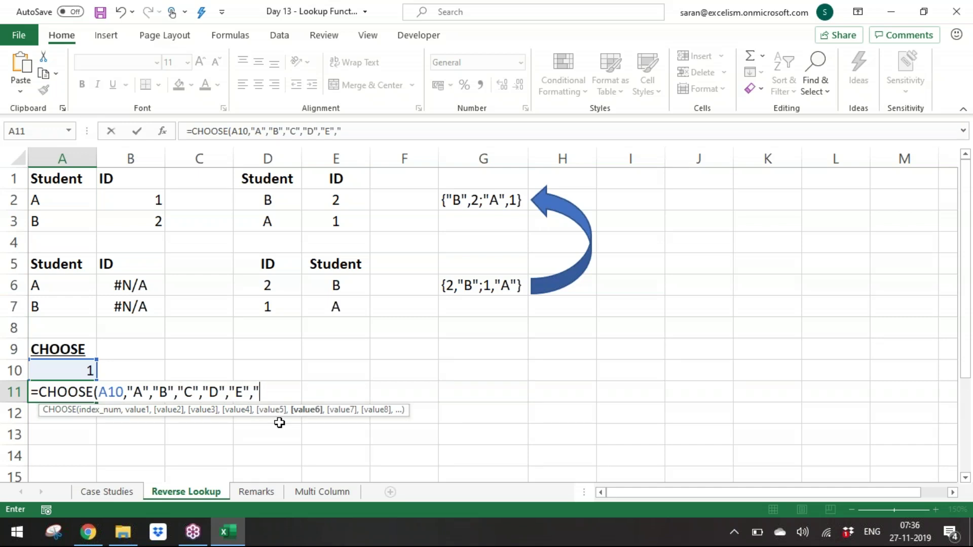
text(,"G")
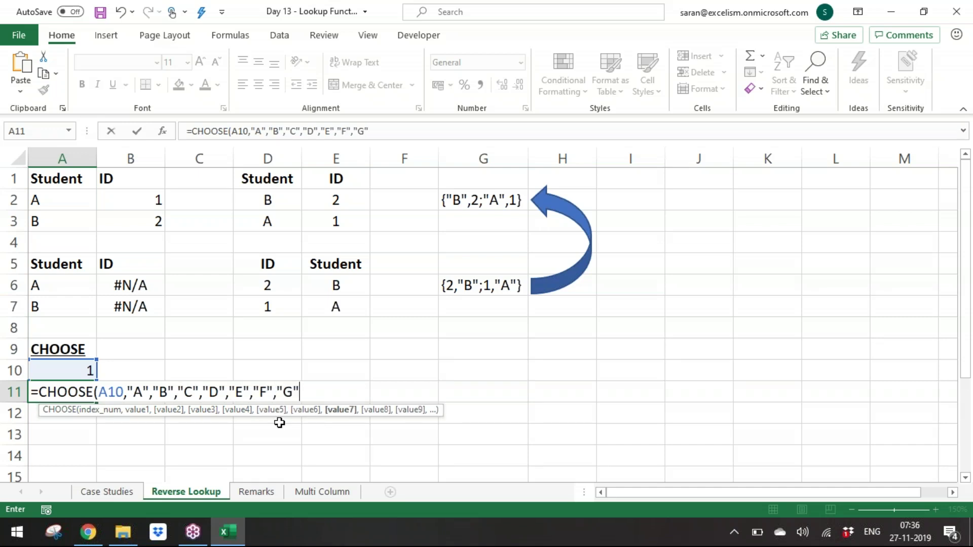
text(,"H"))
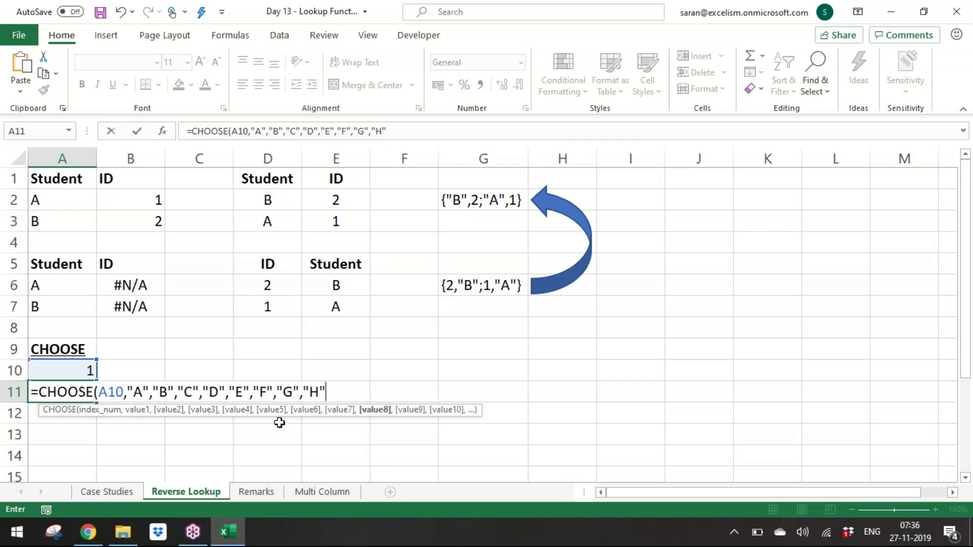
Step: Examine the index number and each value argument of the CHOOSE formula in A11, and commit the formula as written
click(208, 385)
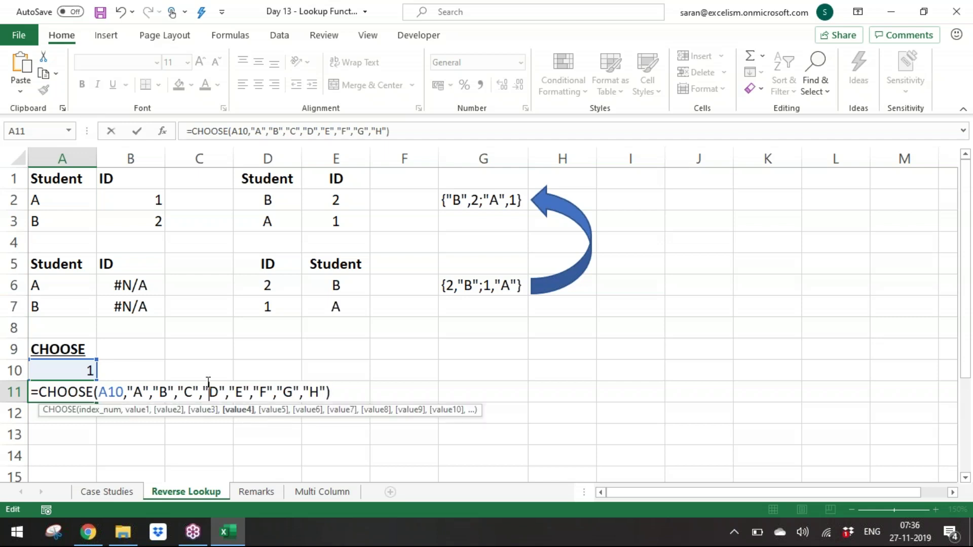
key(Left)
key(Left)
key(Left)
key(Left)
key(Left)
key(Left)
key(Left)
key(Left)
key(Left)
key(Left)
key(Left)
key(Left)
key(Left)
key(Left)
key(Left)
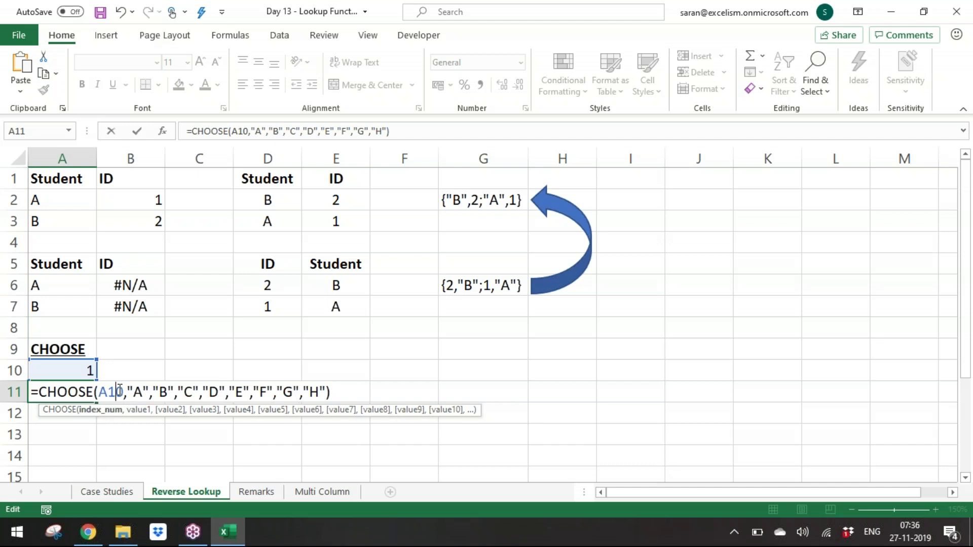
click(107, 411)
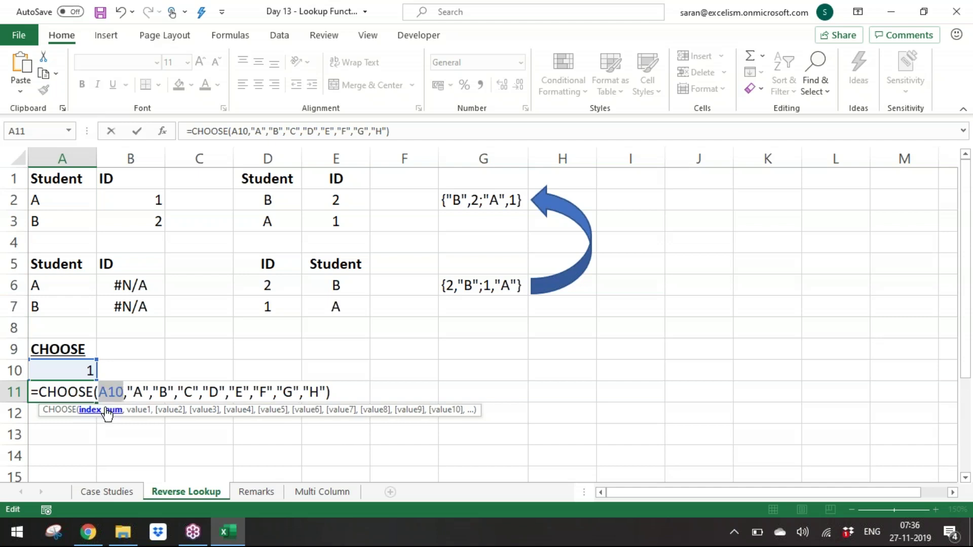
click(150, 411)
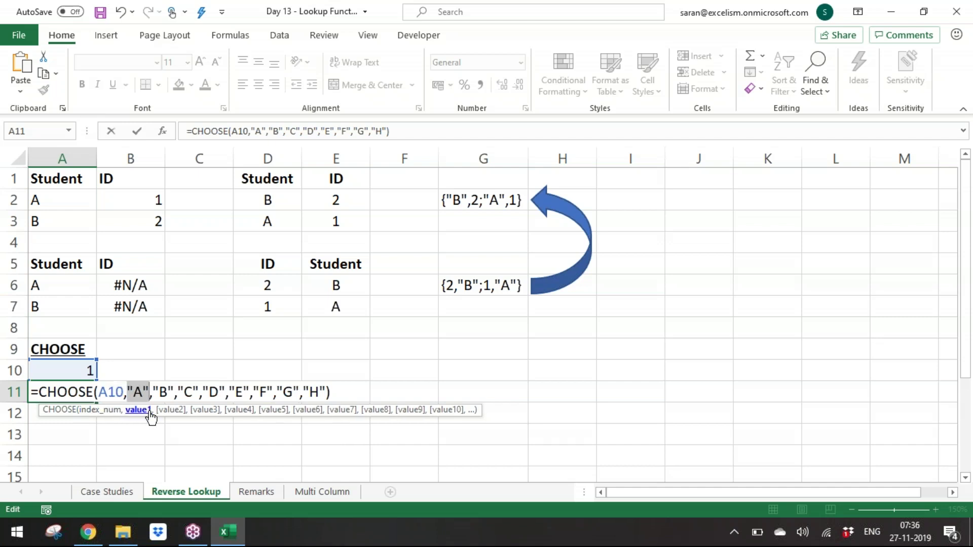
click(171, 411)
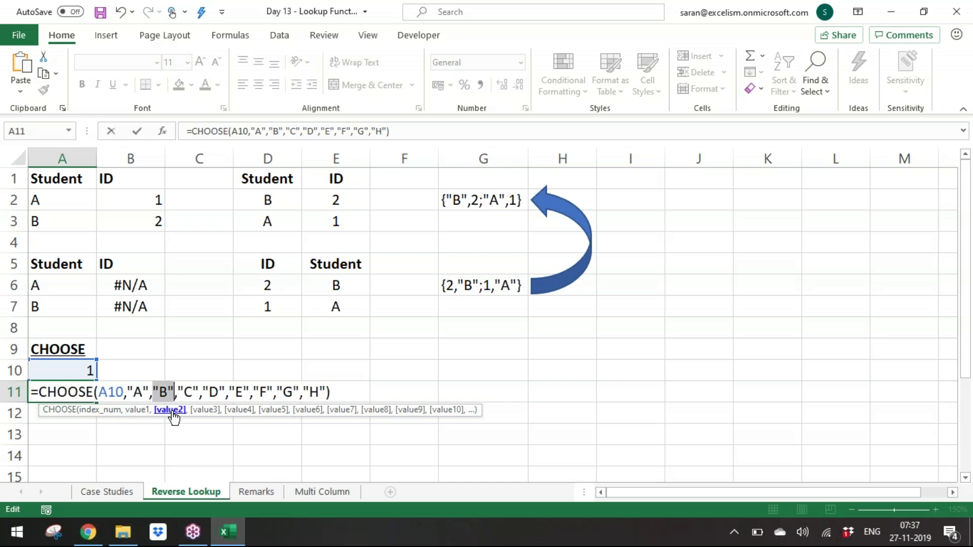
click(197, 412)
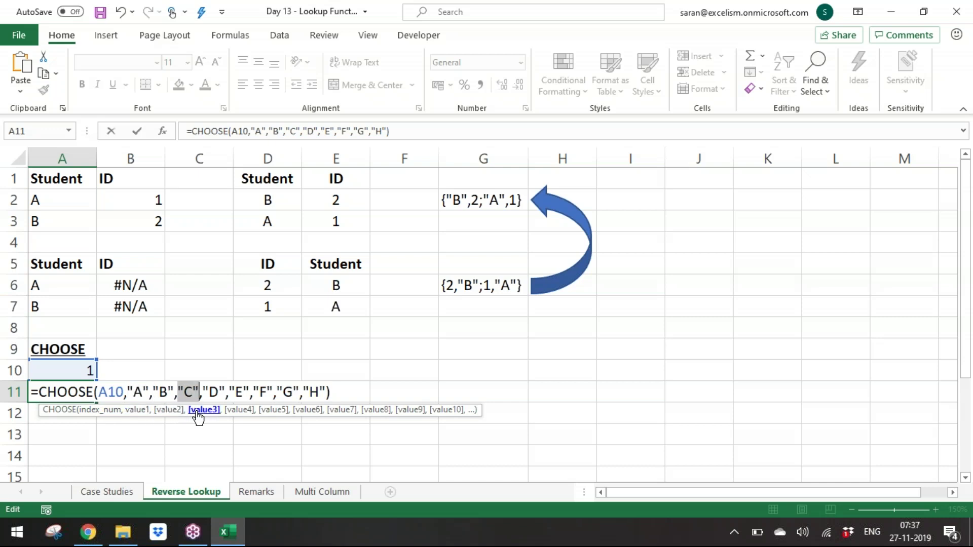
click(233, 411)
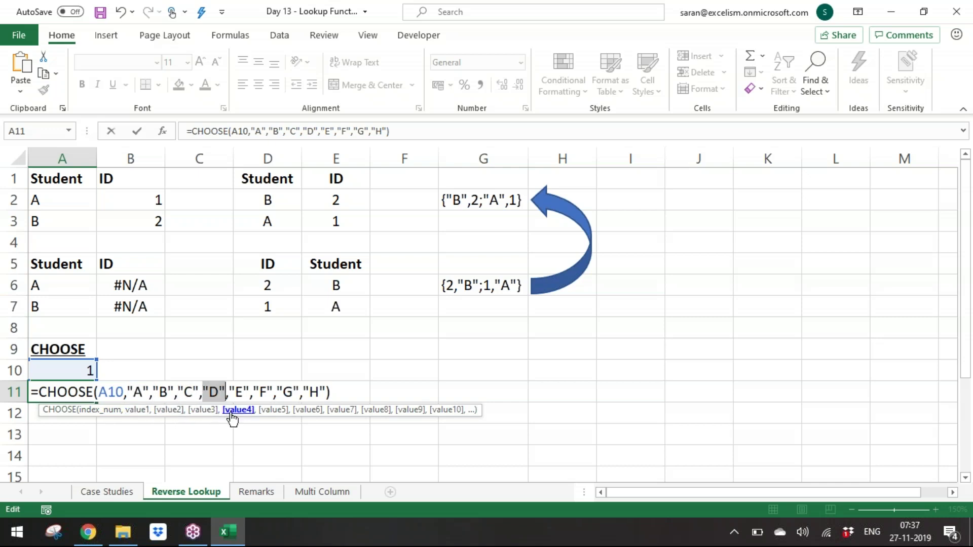
click(273, 411)
click(315, 411)
click(348, 411)
click(381, 412)
click(403, 418)
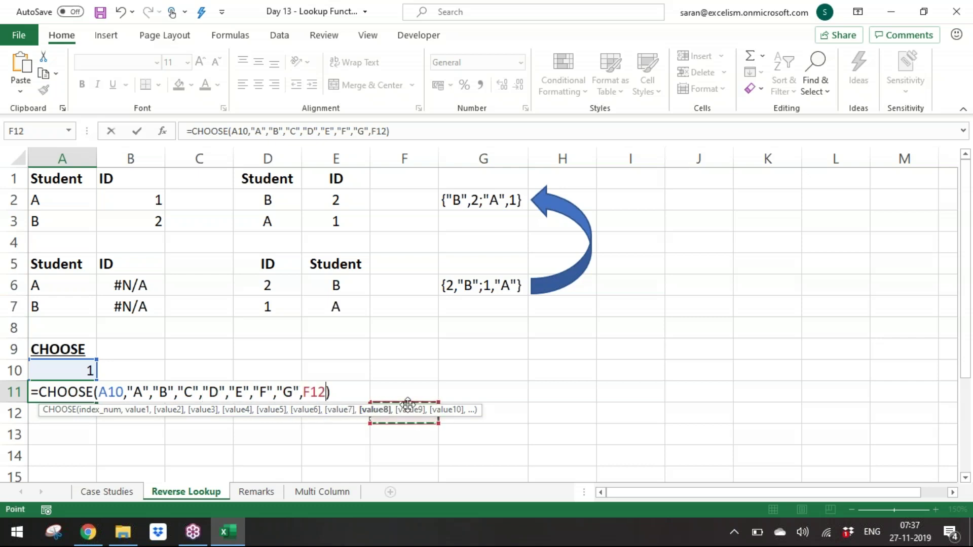
key(ctrl+z)
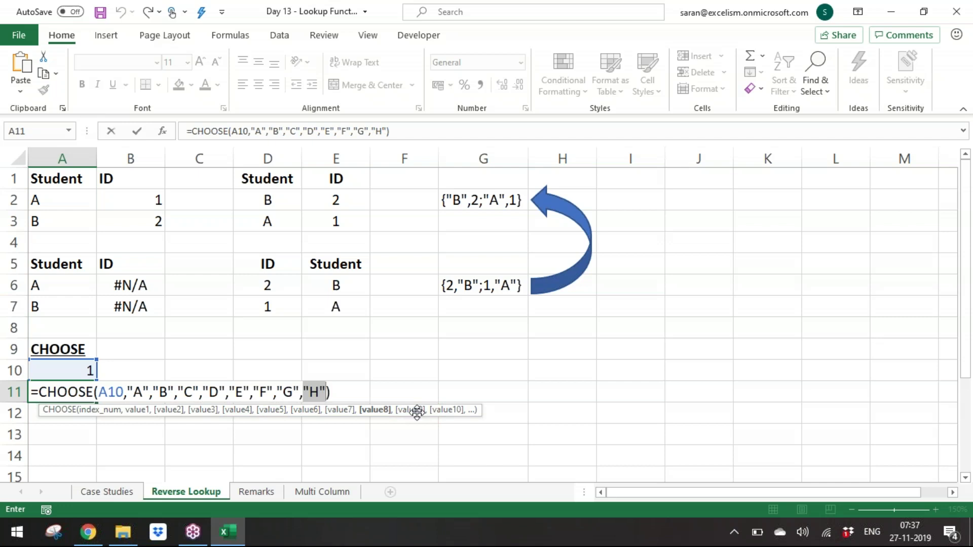
click(335, 411)
click(376, 412)
click(100, 393)
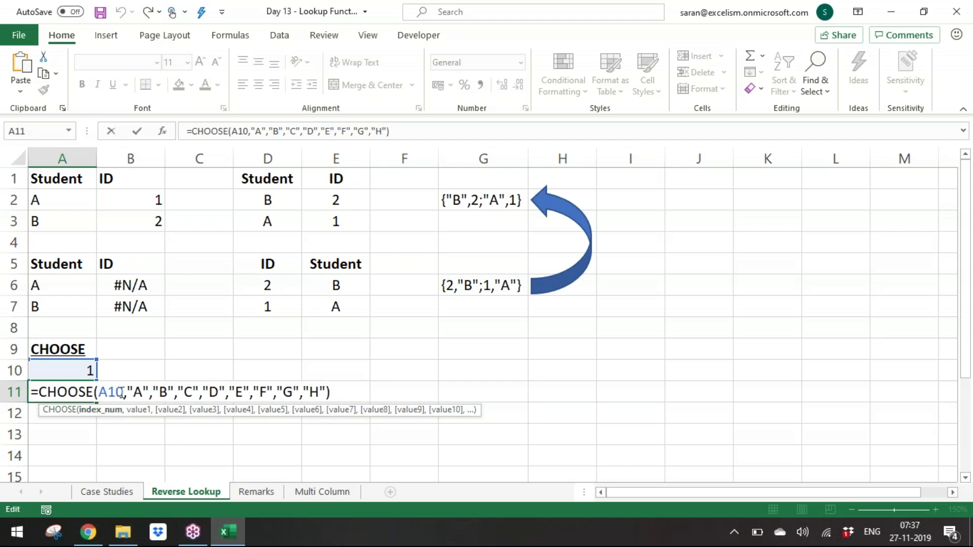
drag(126, 393, 325, 392)
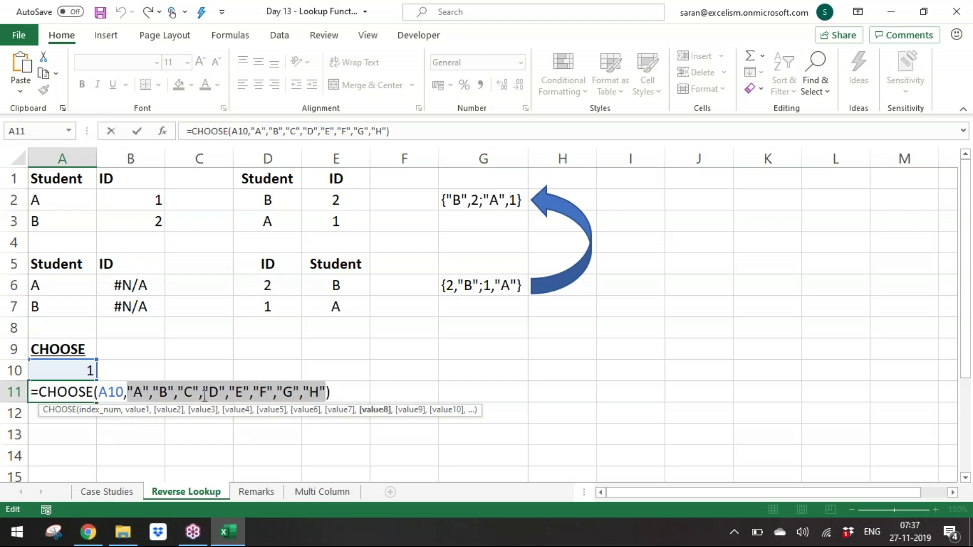
click(116, 394)
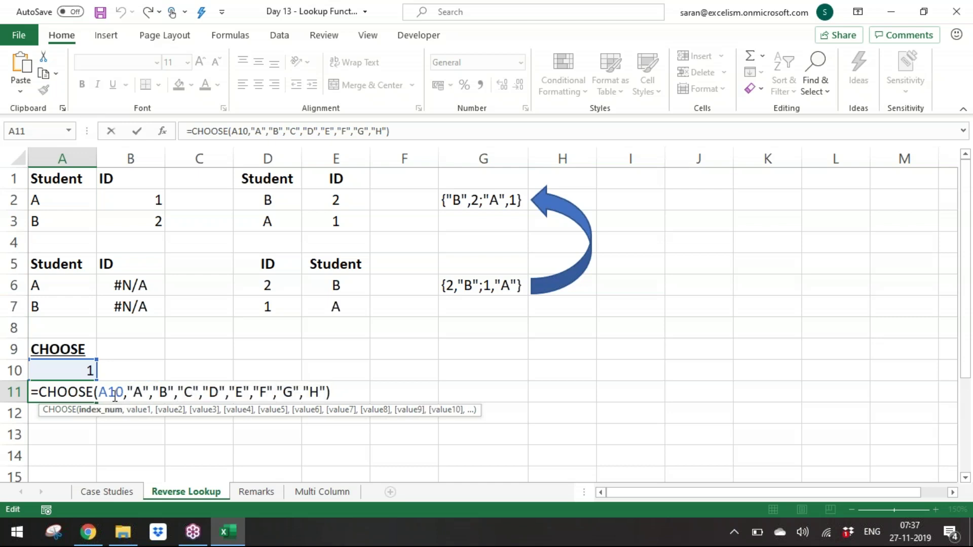
key(Return)
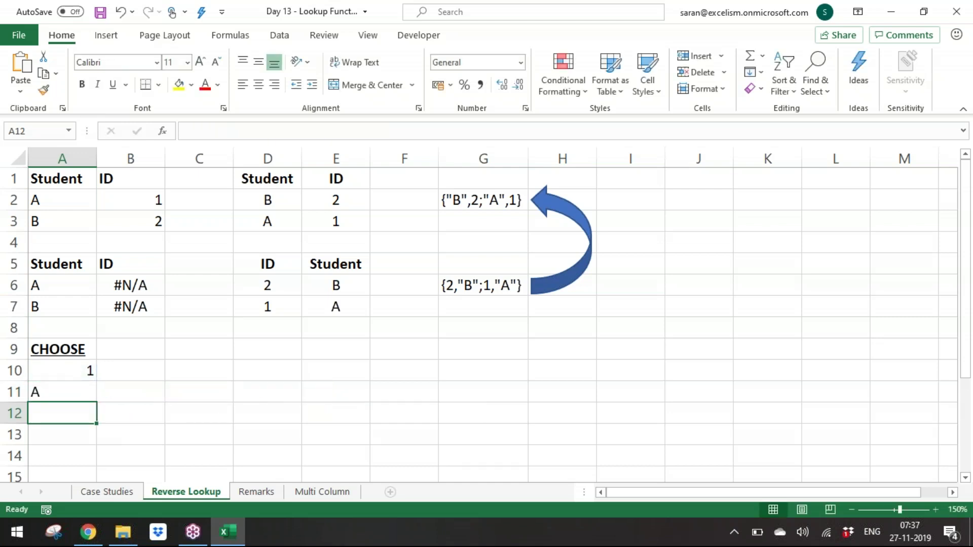
Step: Test the CHOOSE formula with index numbers 2, 3, 4 and 8 in A10, and centre that cell
click(62, 392)
click(62, 370)
text(2)
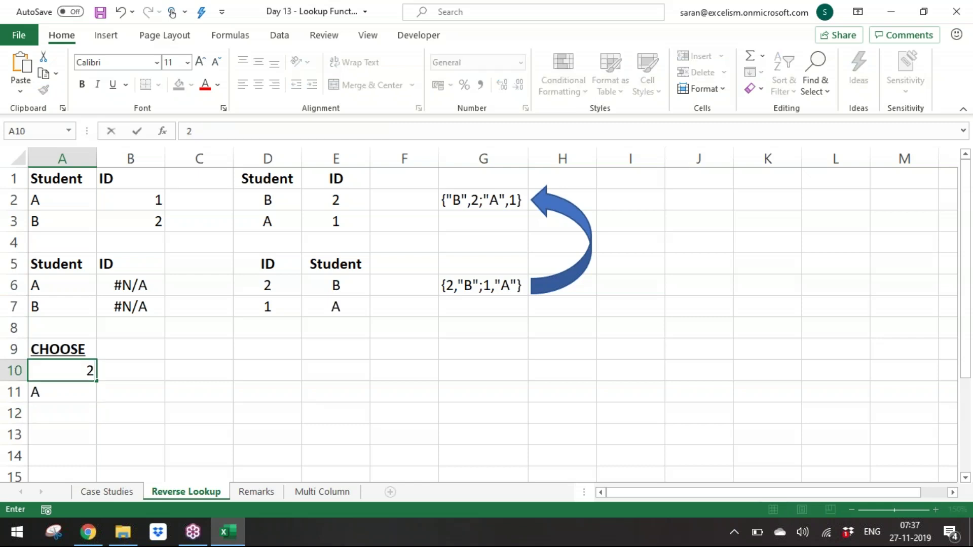
key(Return)
click(62, 370)
text(3)
key(Return)
click(62, 370)
text(4)
key(Return)
click(62, 371)
text(8)
key(Return)
click(62, 371)
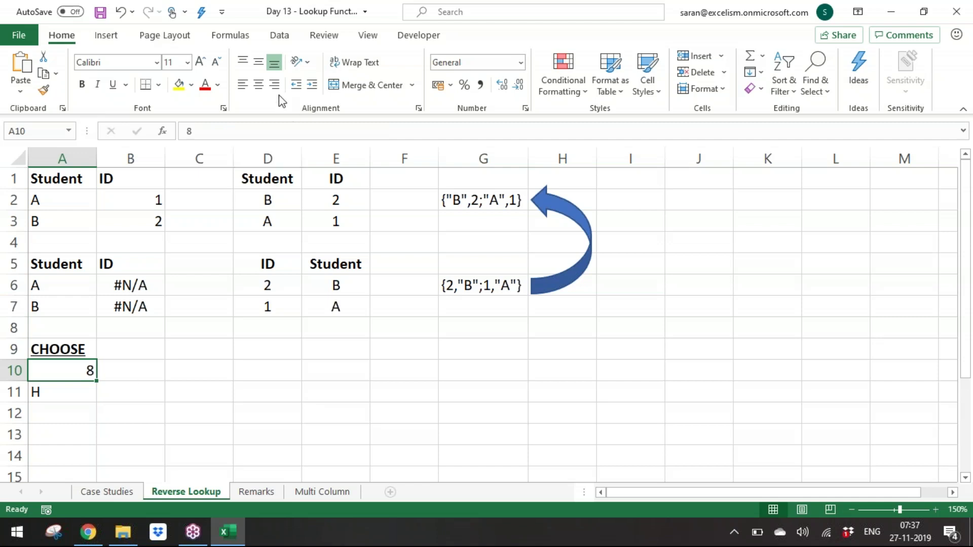
click(258, 85)
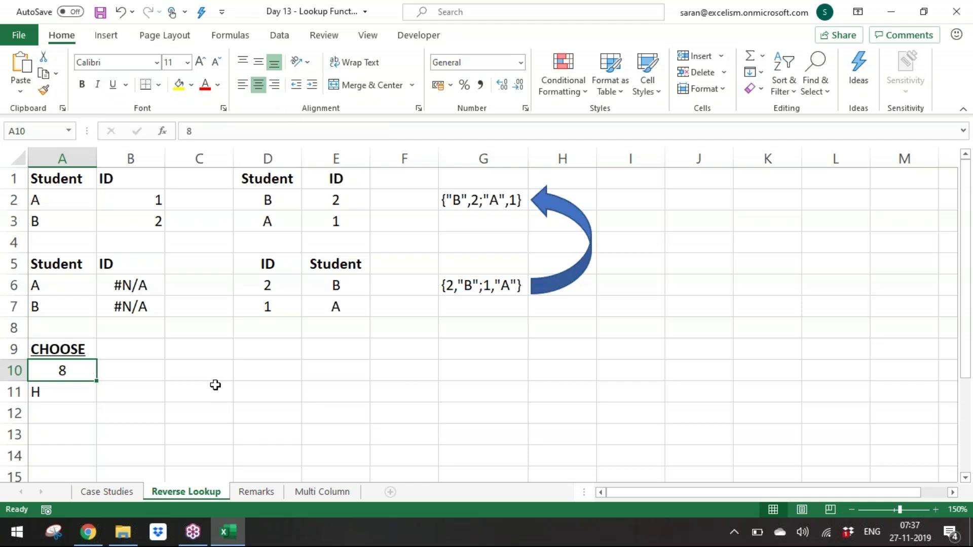
Step: Show the CHOOSE formula as text in A12 with =FORMULATEXT(A11)
click(102, 400)
click(85, 409)
text(=fomr)
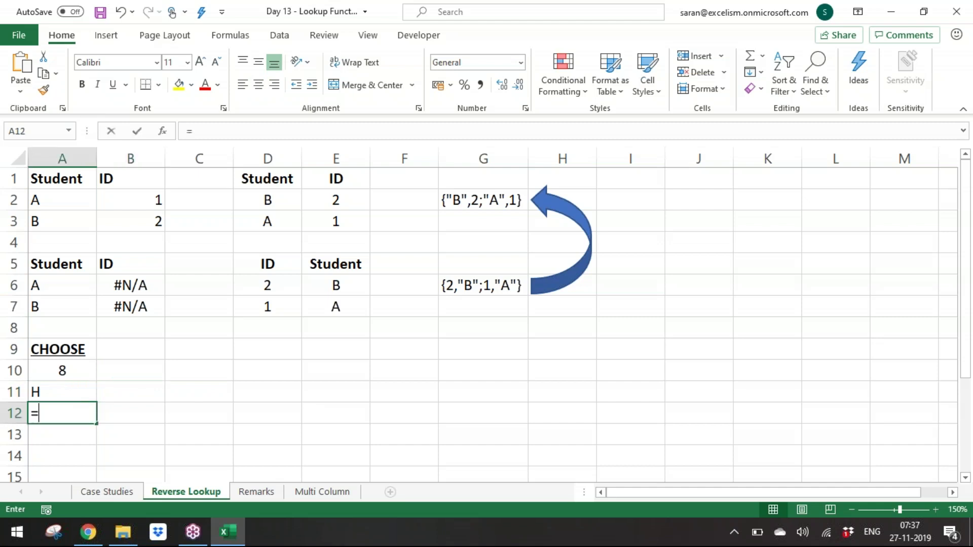
key(BackSpace)
key(BackSpace)
key(BackSpace)
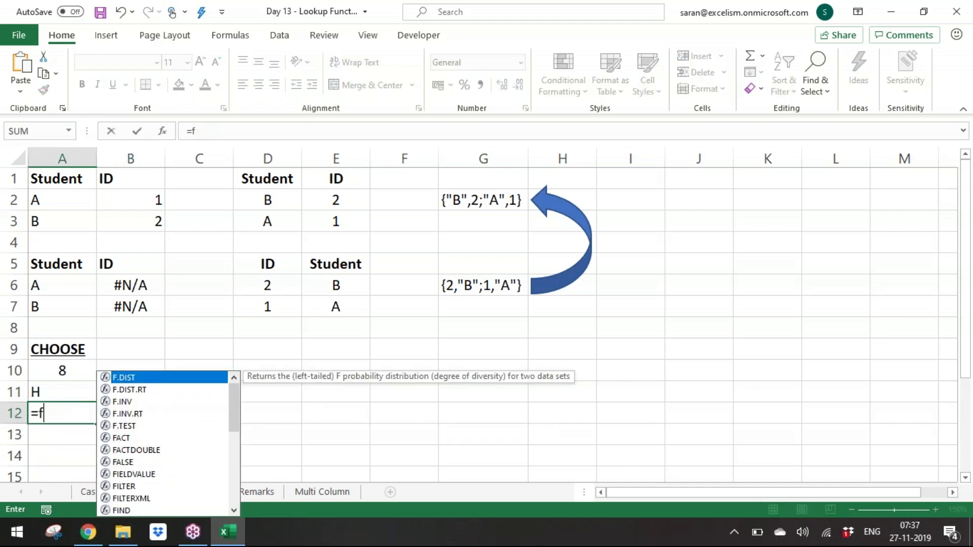
text(orm)
key(Tab)
key(Up)
key(Up)
key(Down)
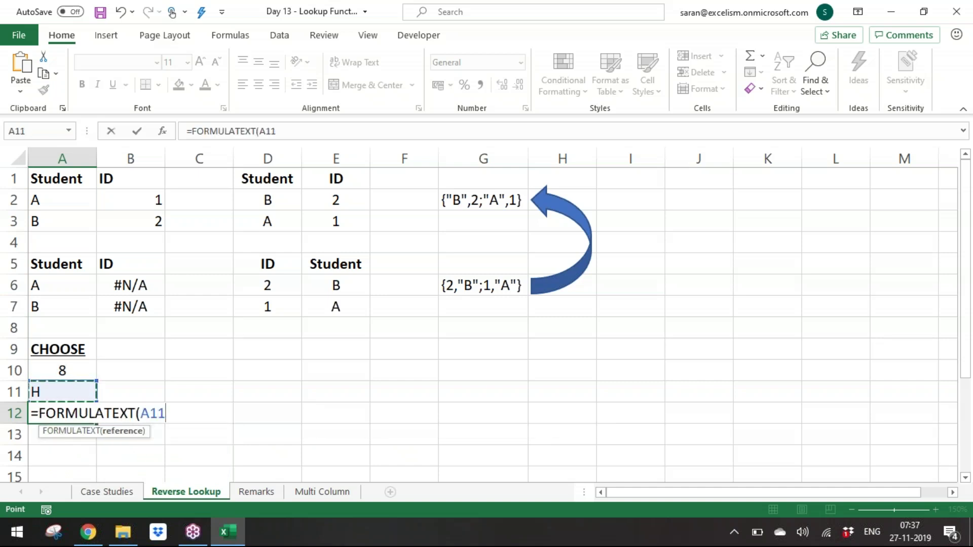
text())
key(Return)
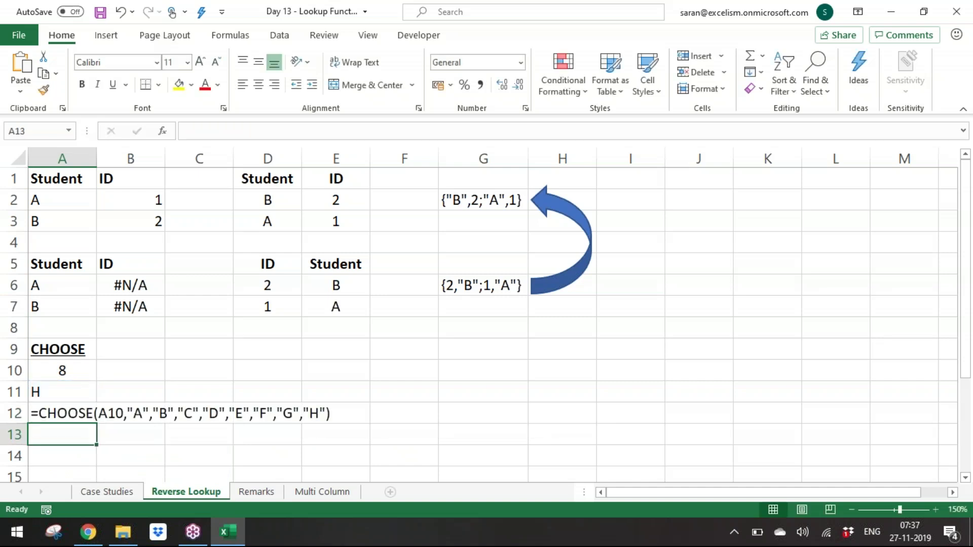
Step: Fill the CHOOSE result cell A11 with yellow
key(Up)
key(Up)
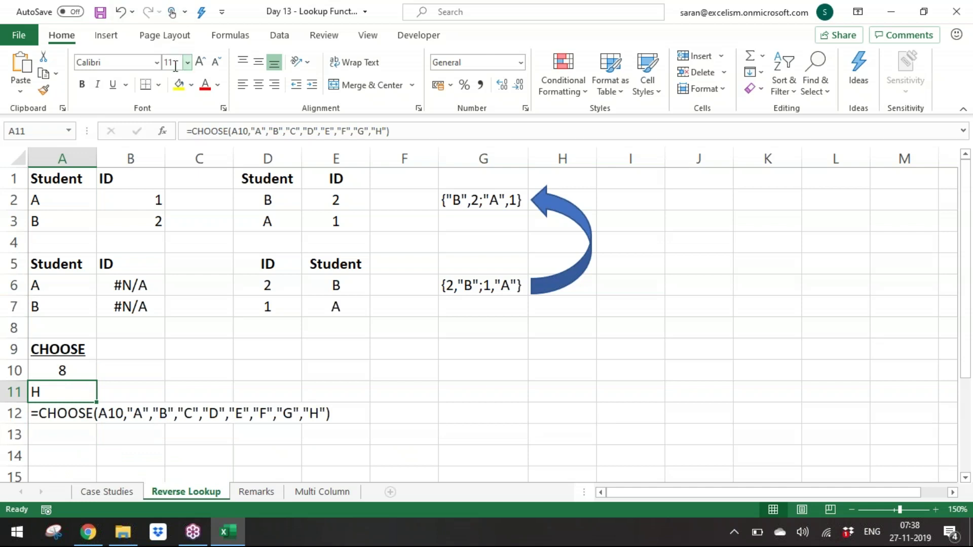
click(178, 84)
click(176, 439)
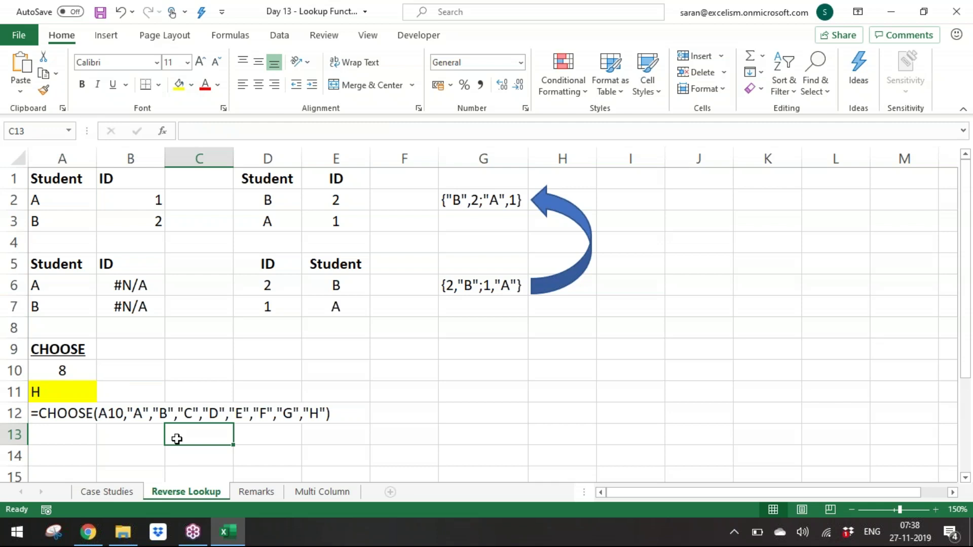
Step: Move the CHOOSE example block from A9:A12 down so that it starts at A15
key(Left)
key(Left)
key(Up)
key(Up)
key(Up)
key(Up)
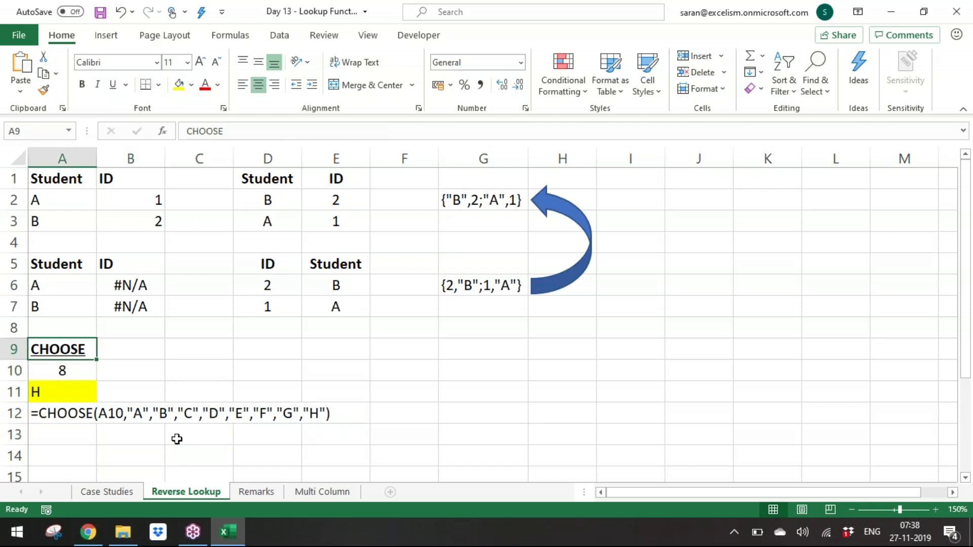
key(shift+Down)
key(shift+Down)
key(shift+Down)
key(ctrl+c)
key(Down)
key(Down)
key(Down)
key(Down)
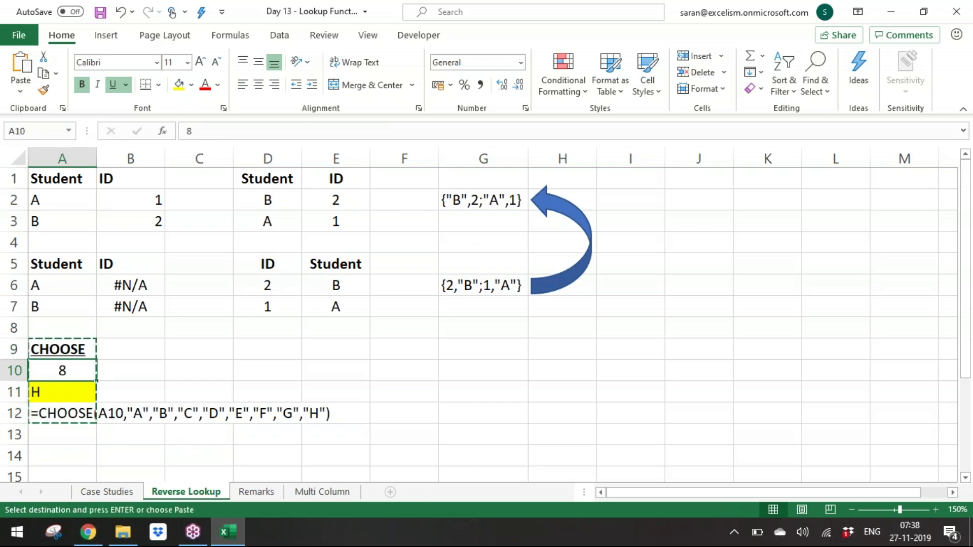
key(Down)
key(Down)
key(Return)
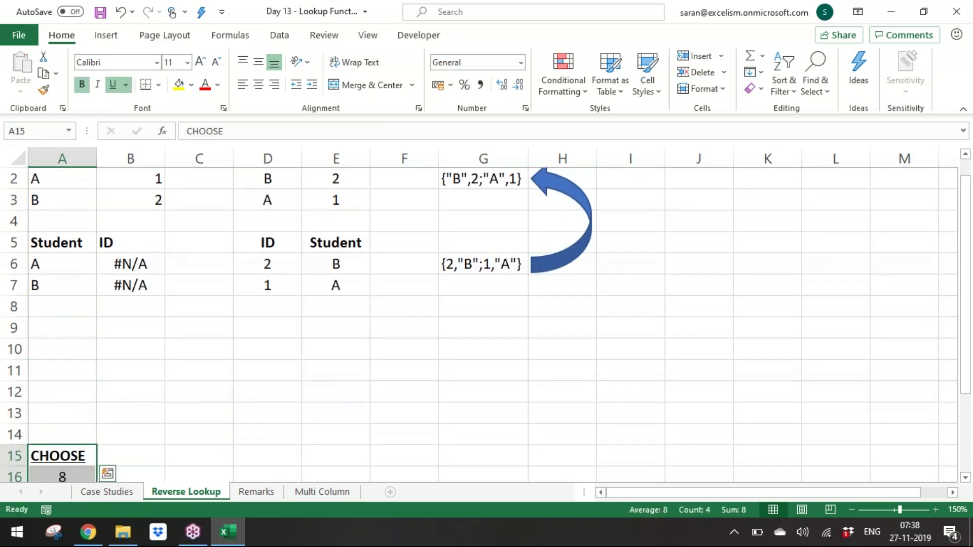
Step: Build the formula =CHOOSE(1,E6:E7,D6:D7) in cell D9, with the Student range as first value and the ID range as second
key(Up)
key(Up)
key(Up)
key(Up)
key(Up)
key(Up)
key(Up)
key(Up)
key(Up)
key(Up)
key(Up)
key(Up)
key(Up)
key(Up)
key(Down)
key(Down)
key(Down)
key(Down)
key(Down)
key(Down)
key(Down)
key(Down)
key(Right)
key(Right)
key(Right)
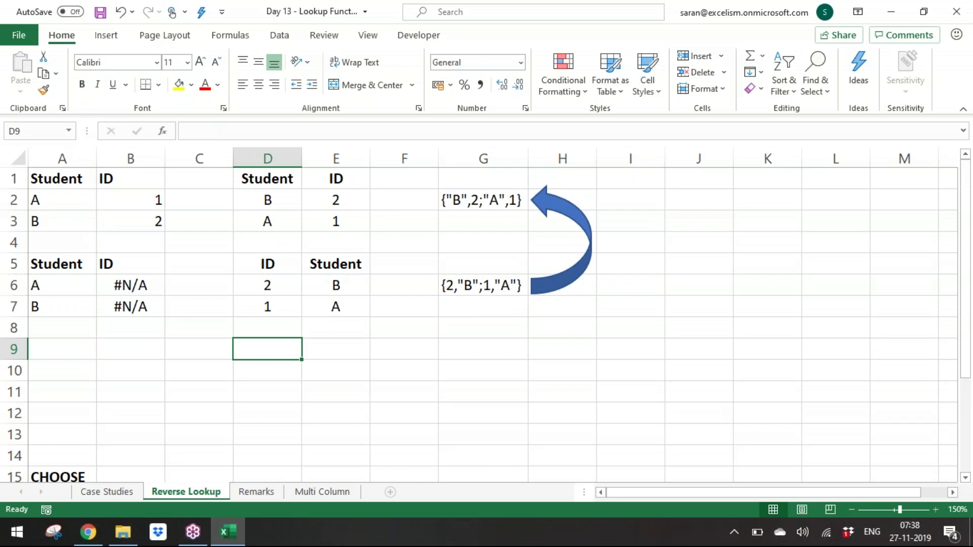
text(=cho)
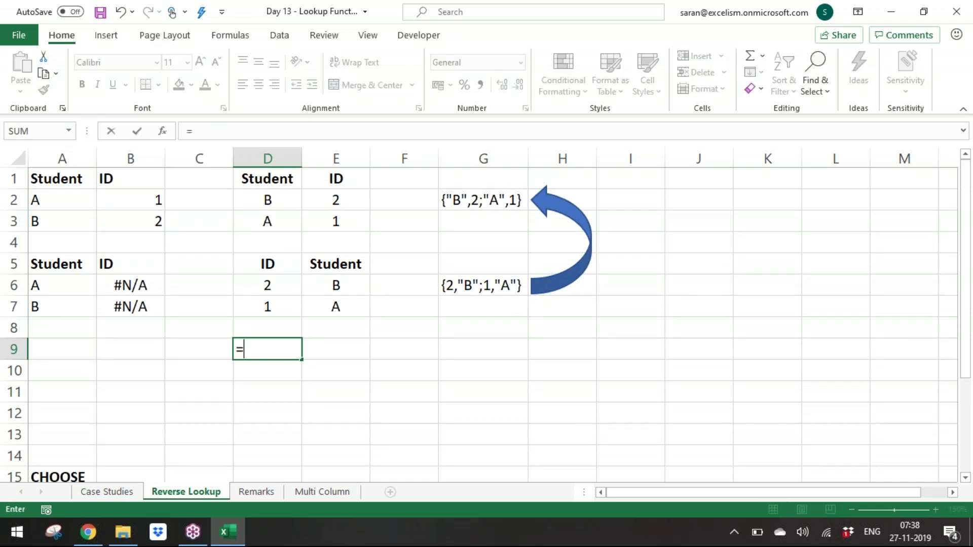
key(Tab)
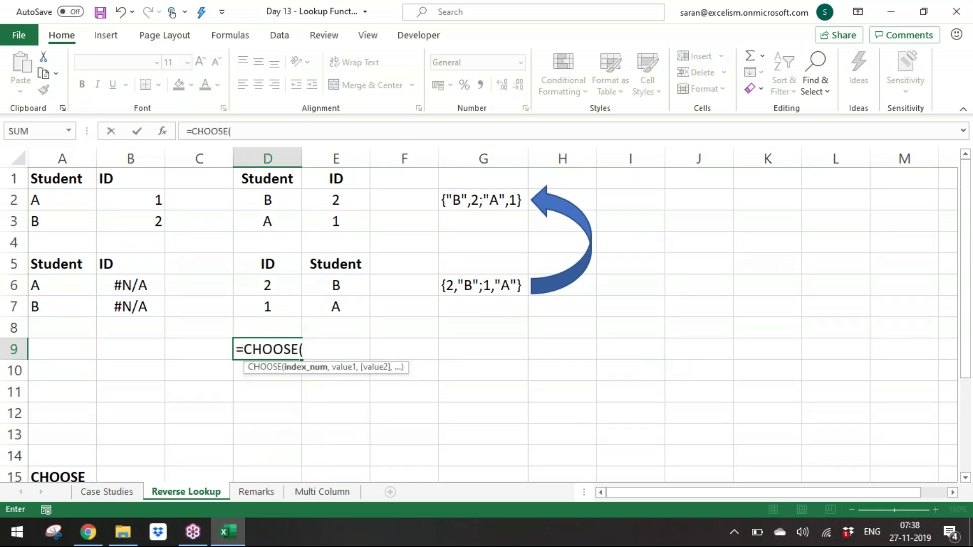
text(1,)
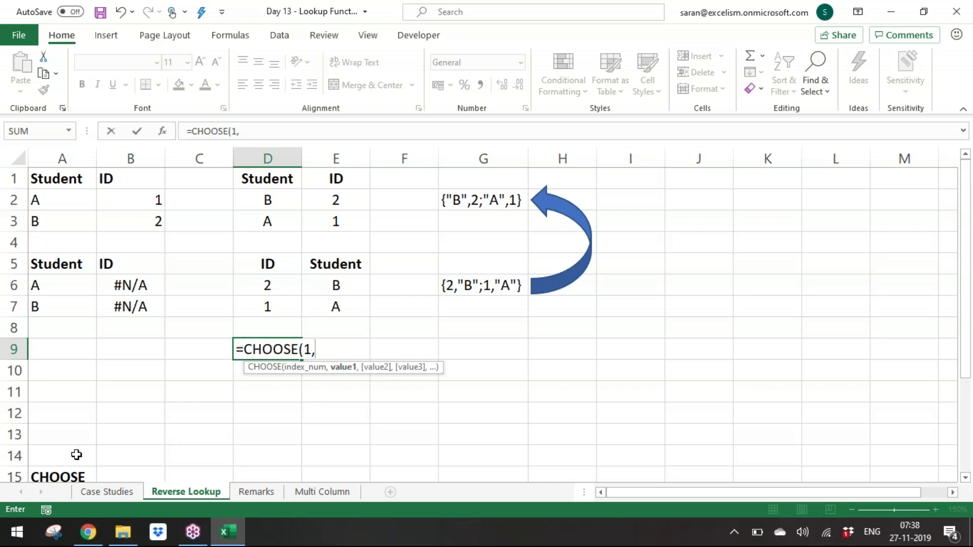
click(350, 283)
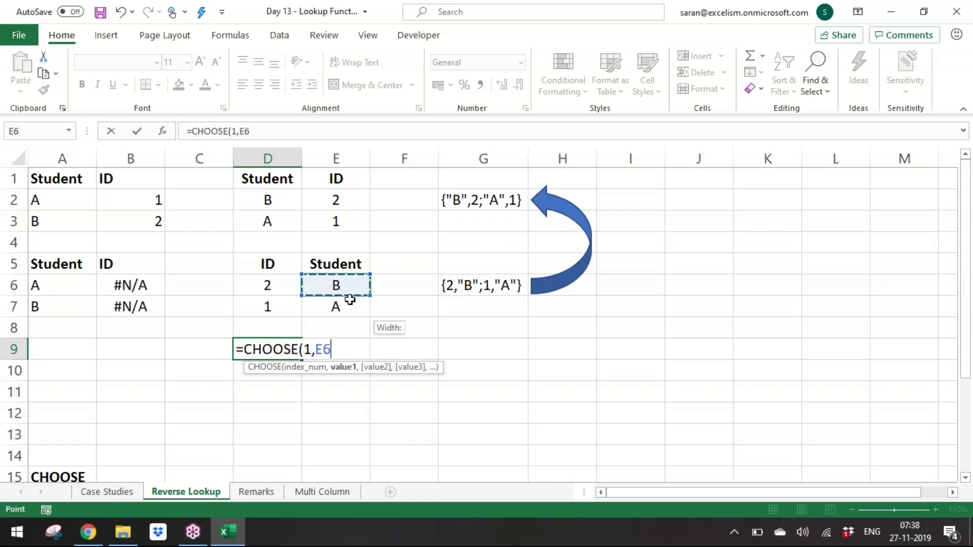
drag(349, 299, 349, 302)
text(,)
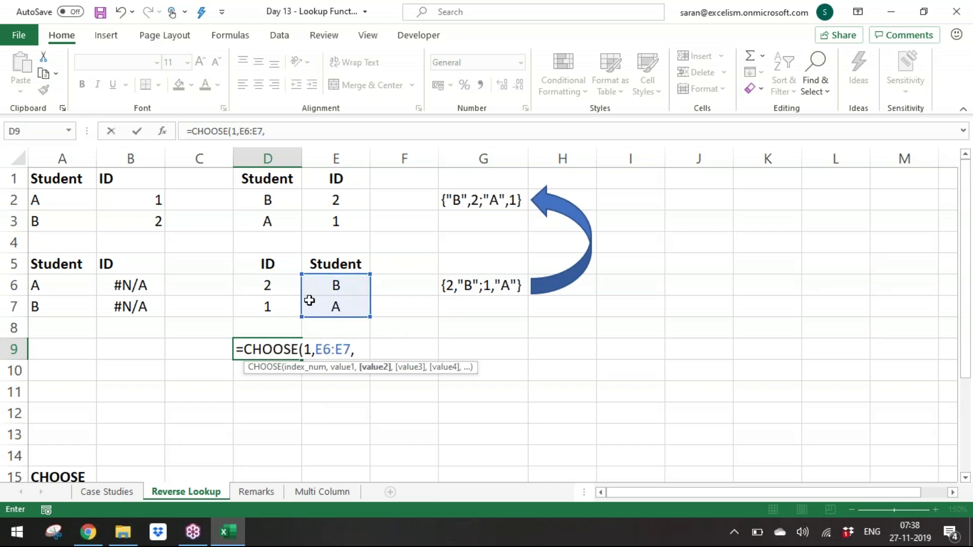
drag(282, 285, 280, 304)
text())
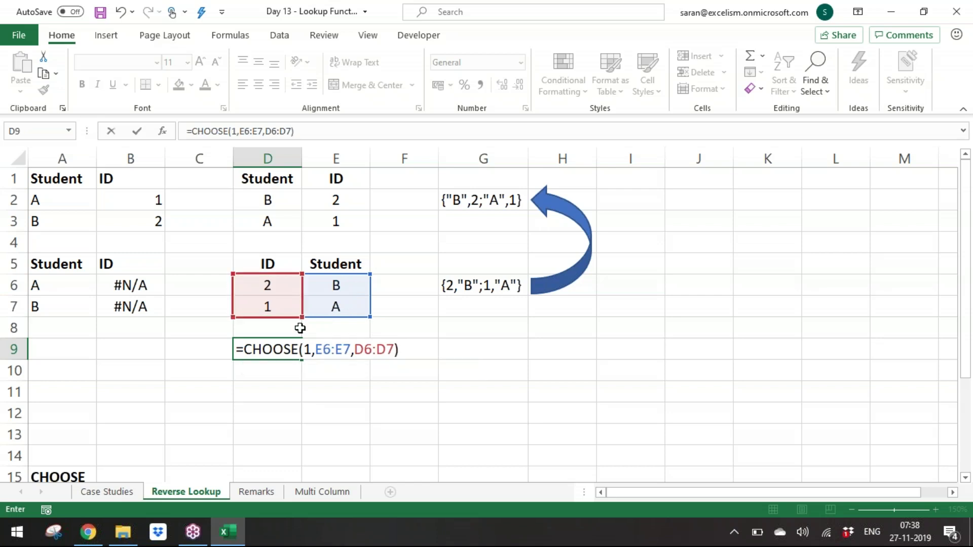
Step: Examine the index number and the two range arguments of the CHOOSE formula in D9, matching each to its column
drag(313, 349, 353, 349)
key(ctrl+a)
click(324, 349)
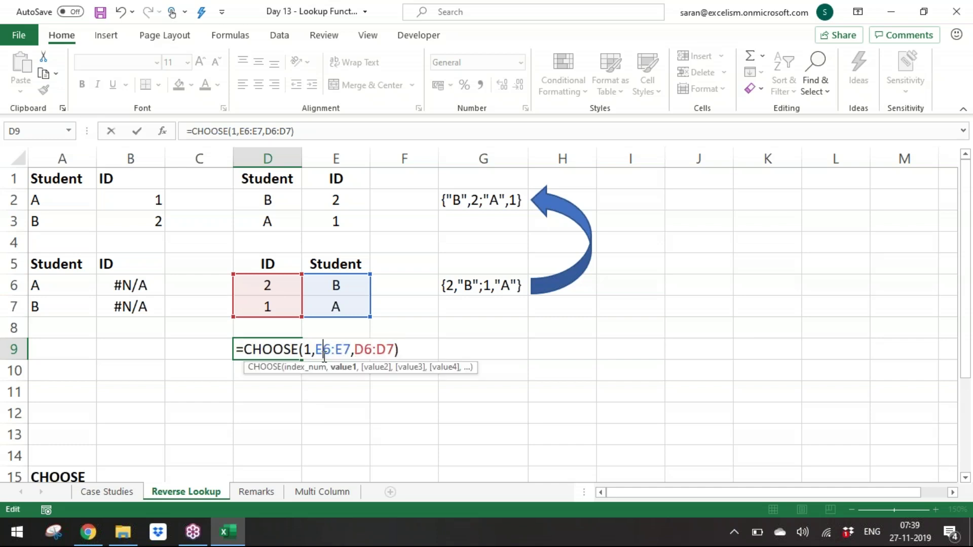
drag(316, 349, 352, 350)
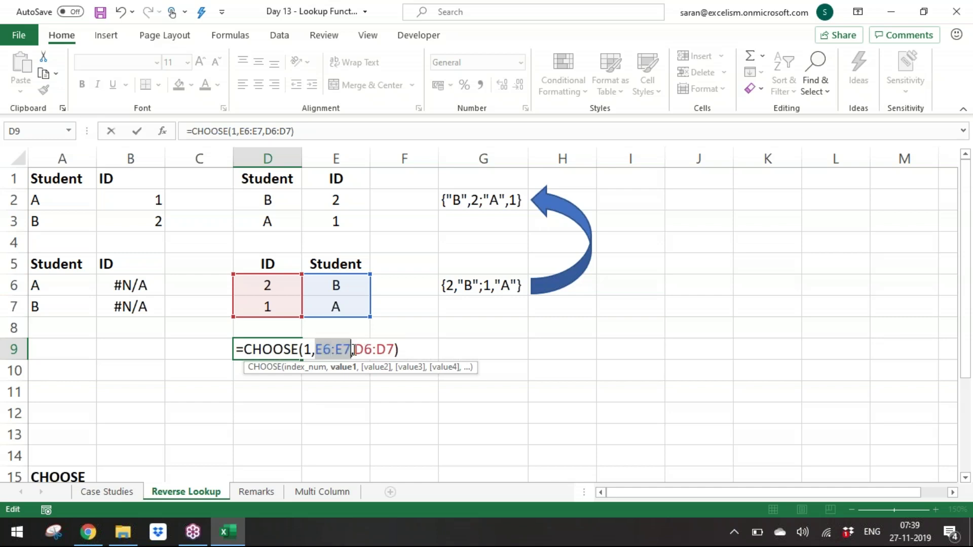
drag(354, 350, 395, 349)
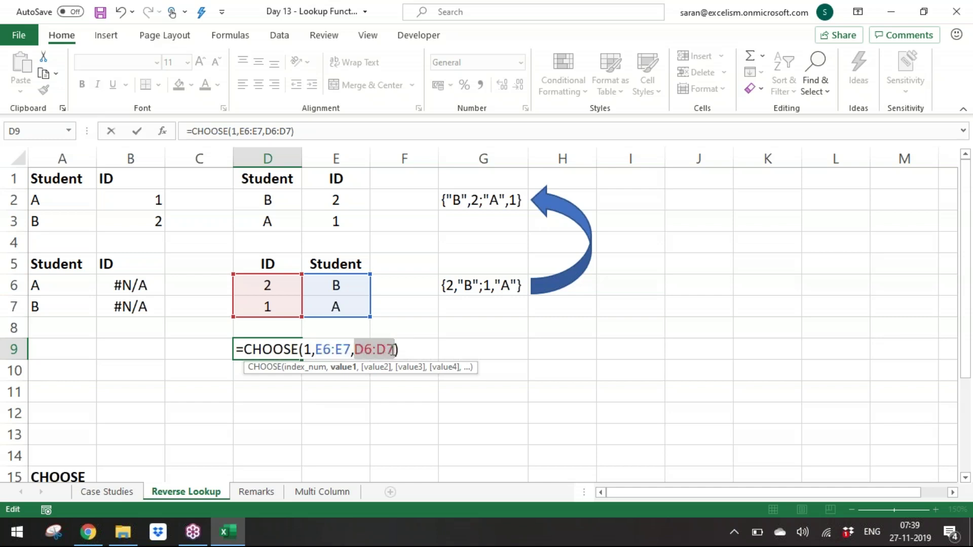
click(311, 352)
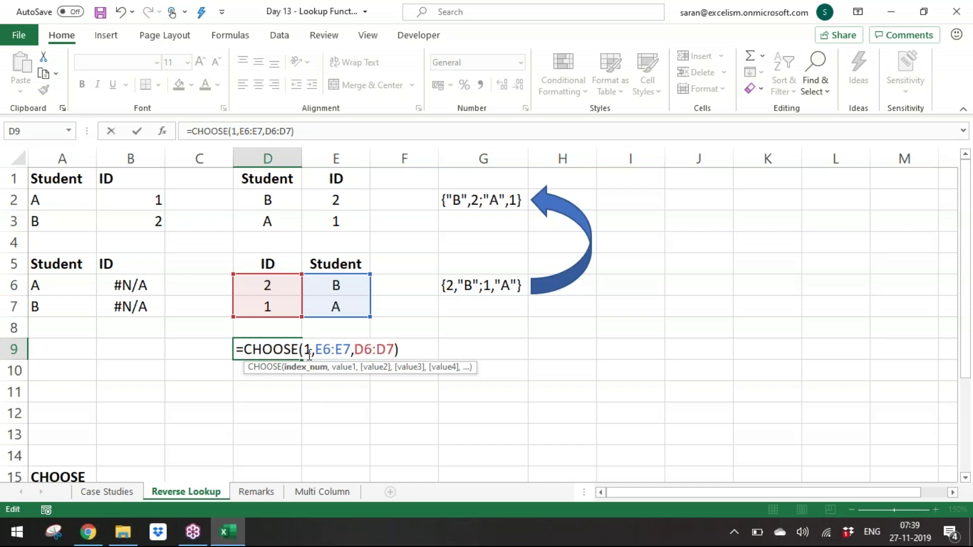
click(346, 367)
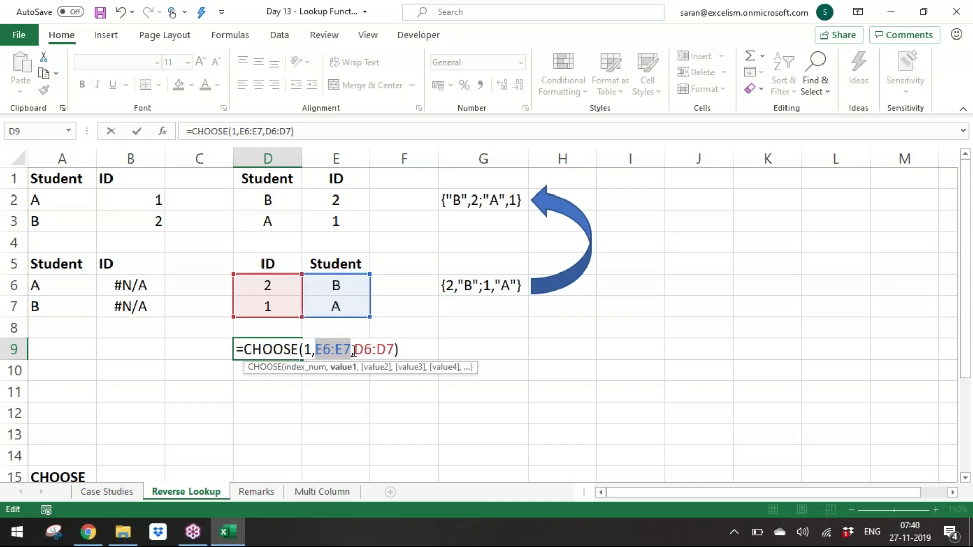
click(375, 367)
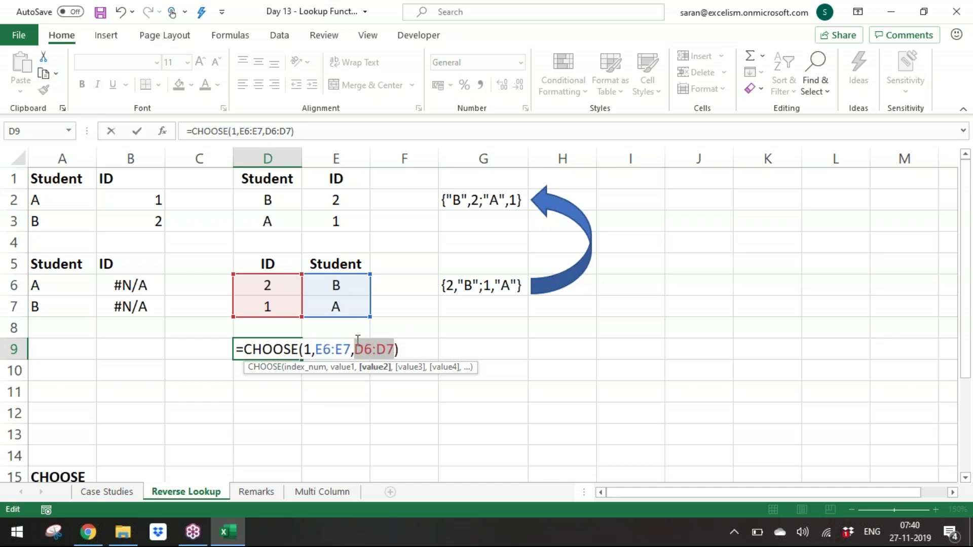
click(308, 352)
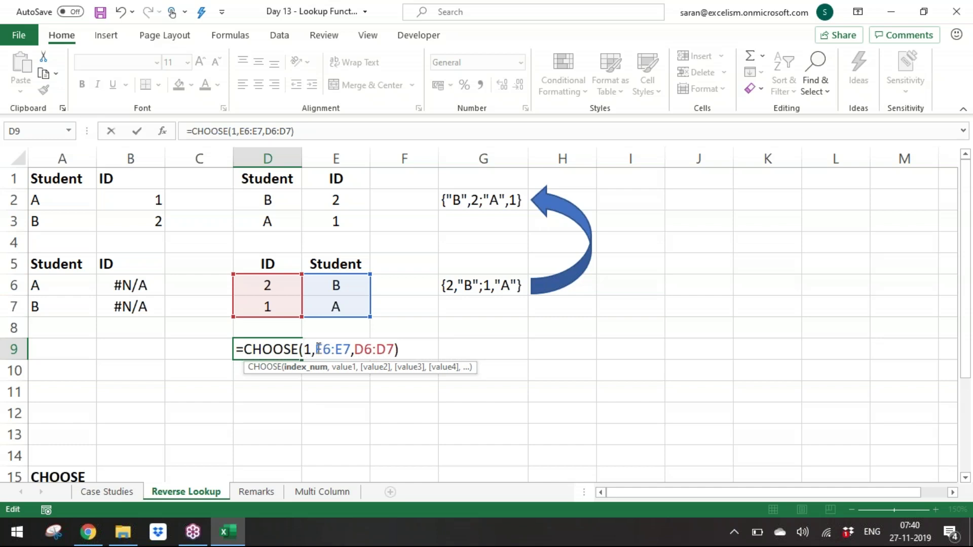
drag(315, 348, 350, 349)
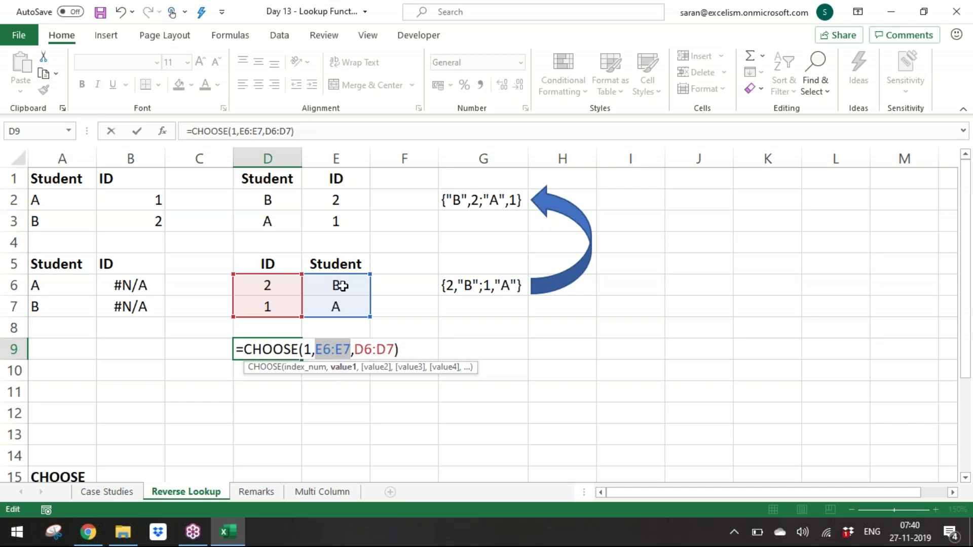
click(238, 349)
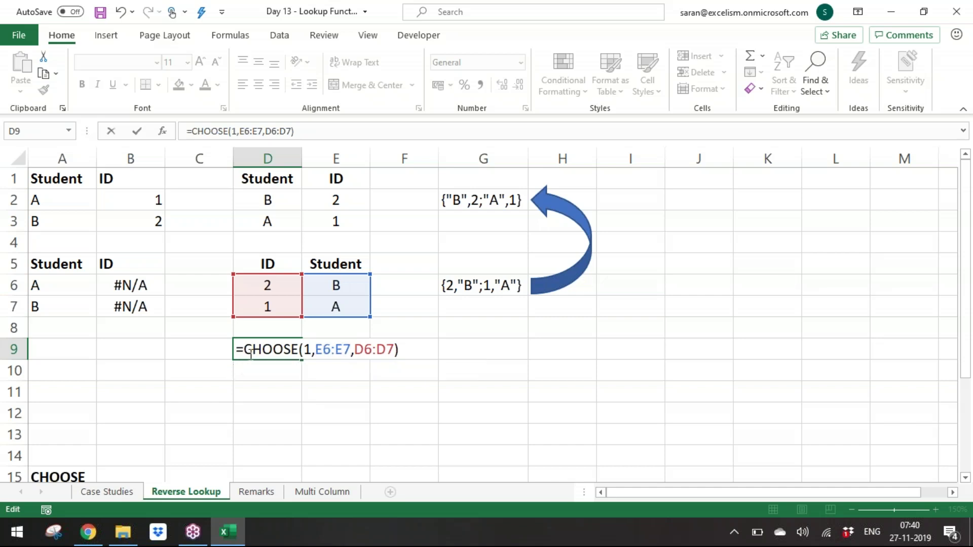
Step: Evaluate the whole CHOOSE expression in D9 in place to view its array, and restore the formula
drag(246, 350, 399, 350)
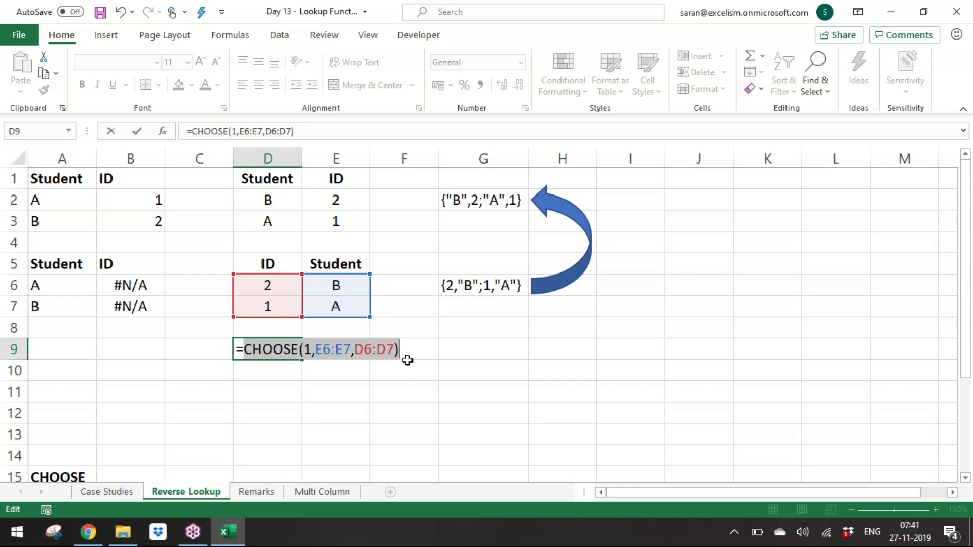
key(F9)
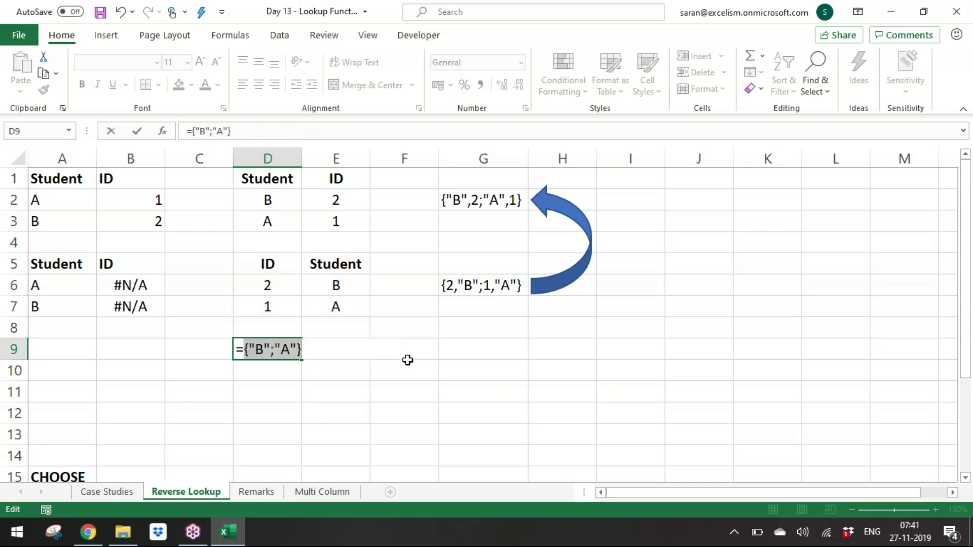
key(ctrl+z)
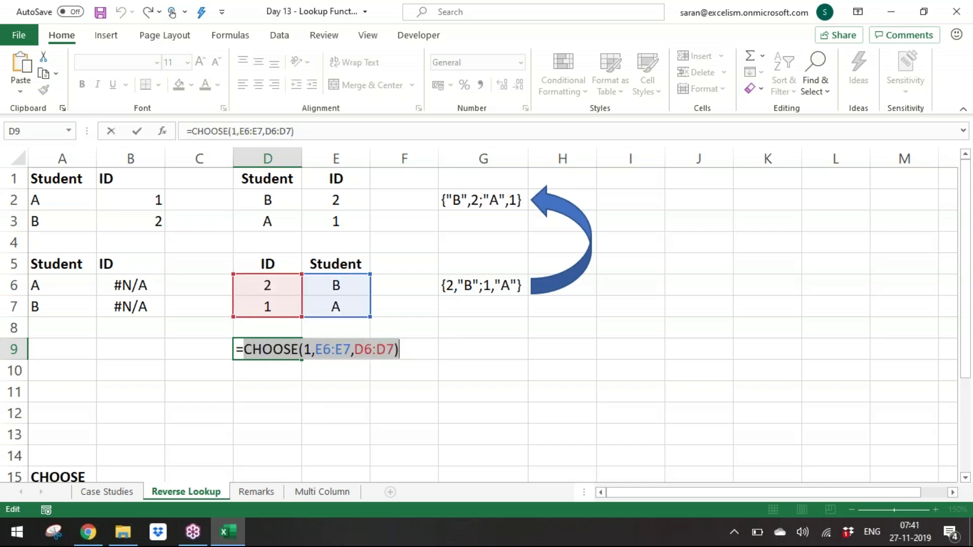
Step: Convert the CHOOSE formula in D9 to displayed text and enter its array {"B";"A"} in D10
key(Home)
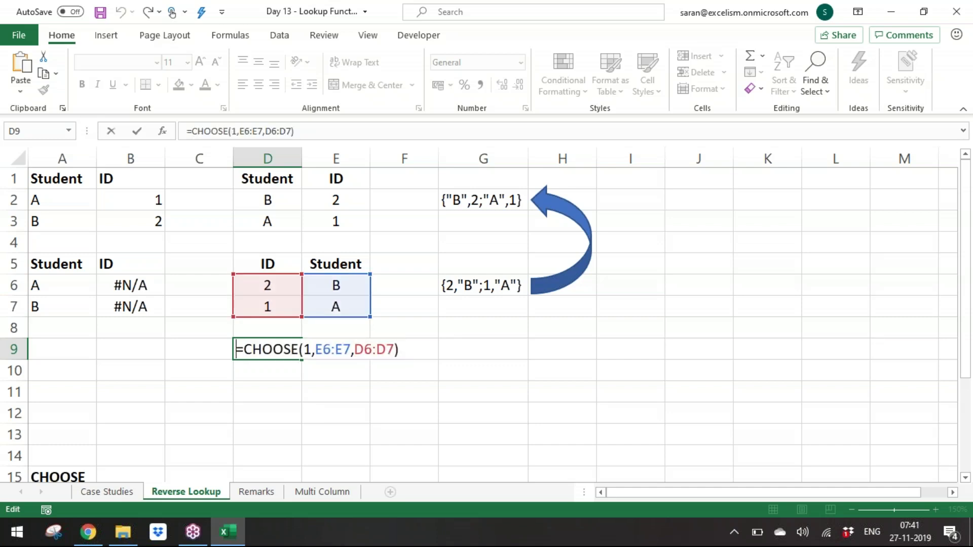
text(')
key(Return)
text({"B";"A"})
key(Return)
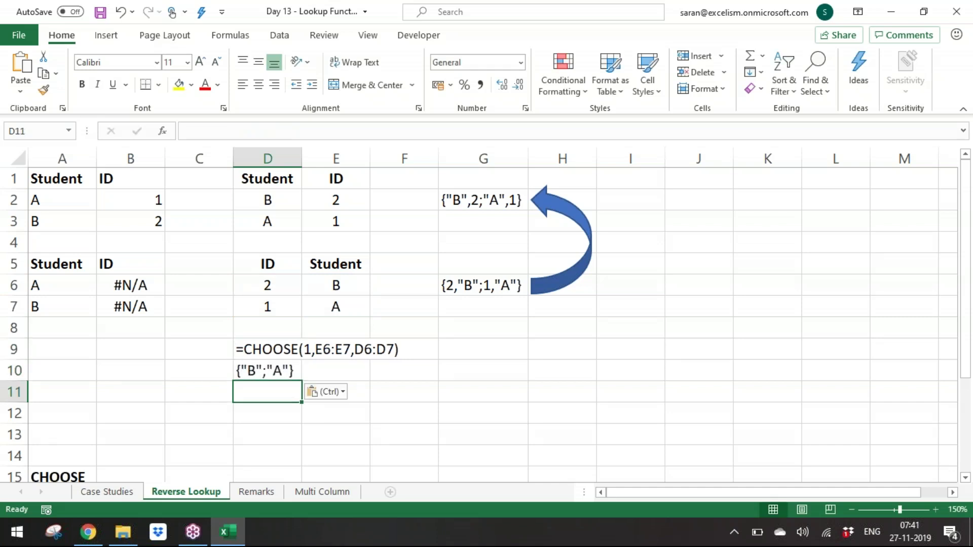
Step: Enter the formula =CHOOSE(2,E6:E7,D6:D7) in cell D11
text(=choos)
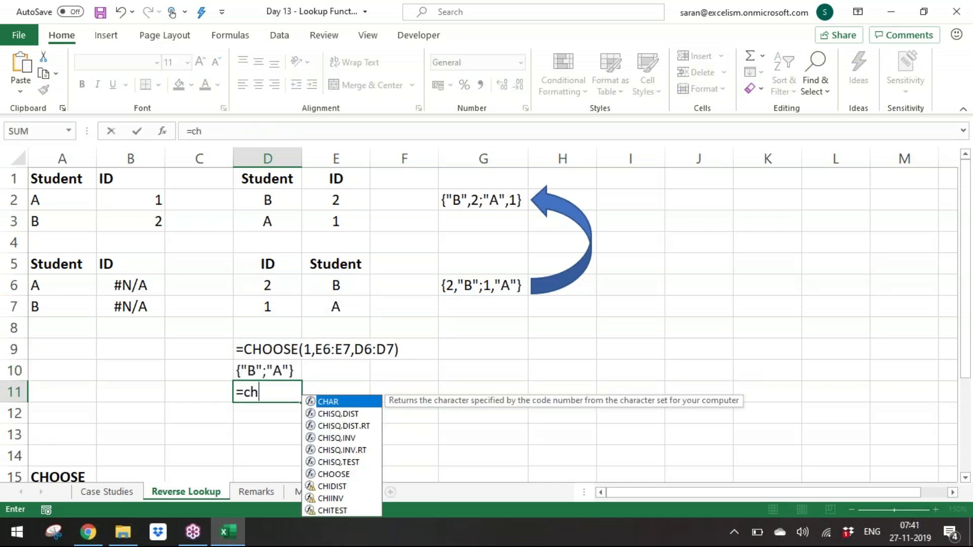
key(Tab)
text(2,)
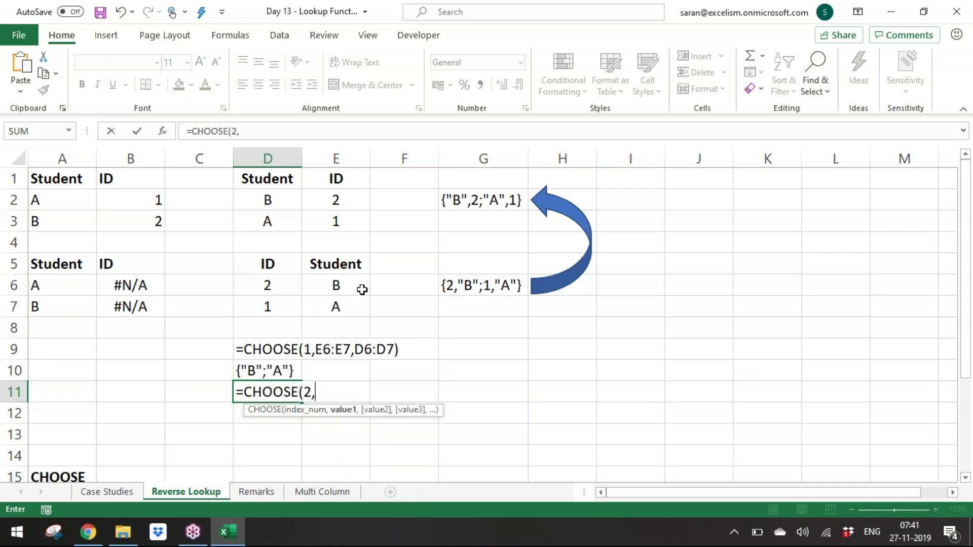
drag(362, 289, 360, 311)
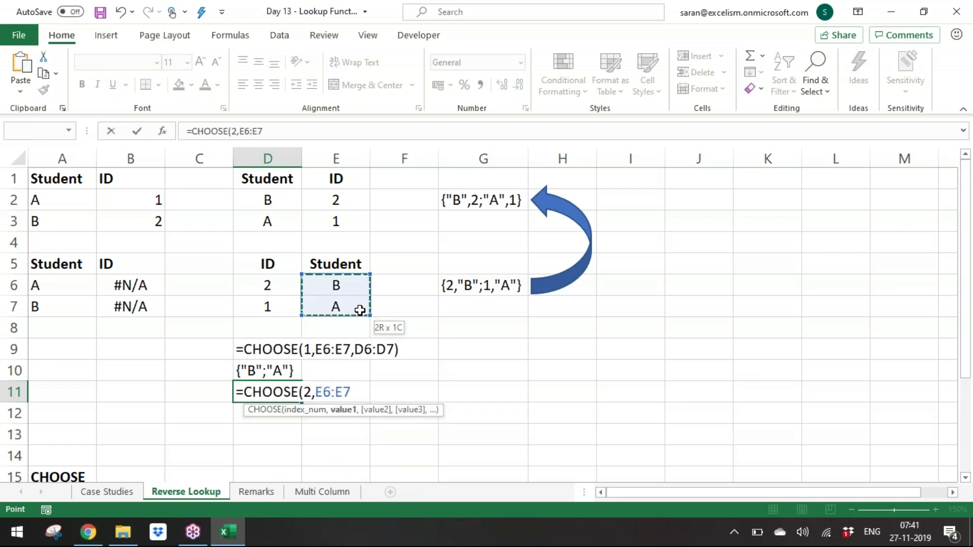
text(,)
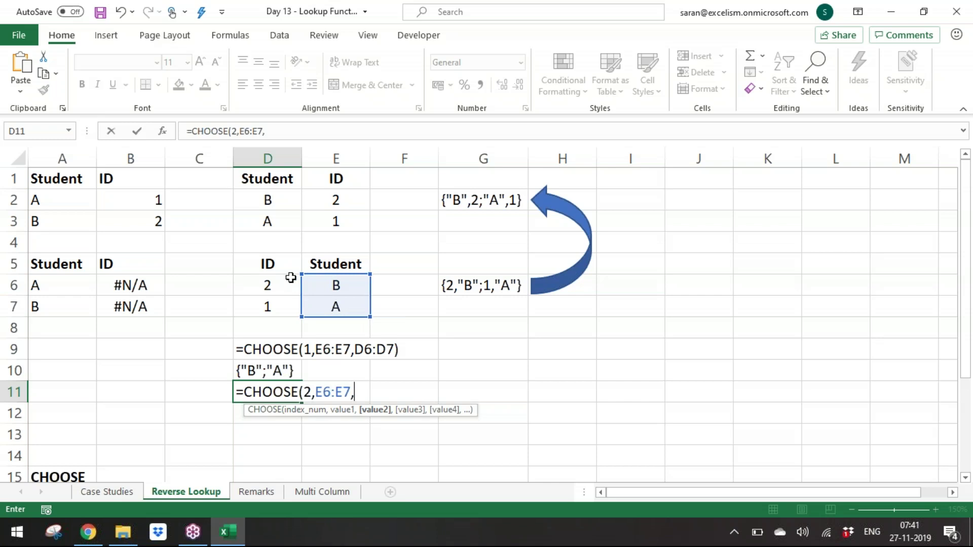
drag(289, 280, 289, 302)
text())
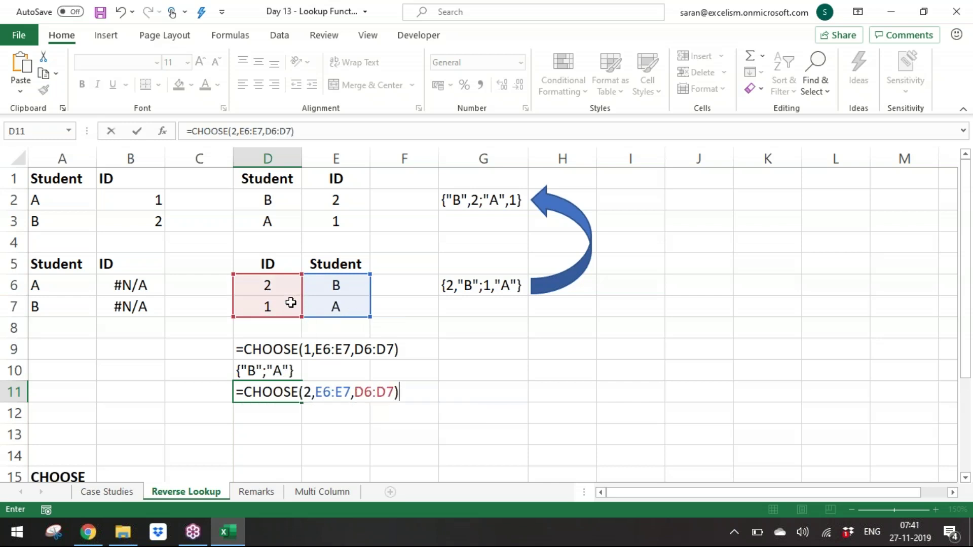
click(330, 392)
click(378, 400)
click(350, 395)
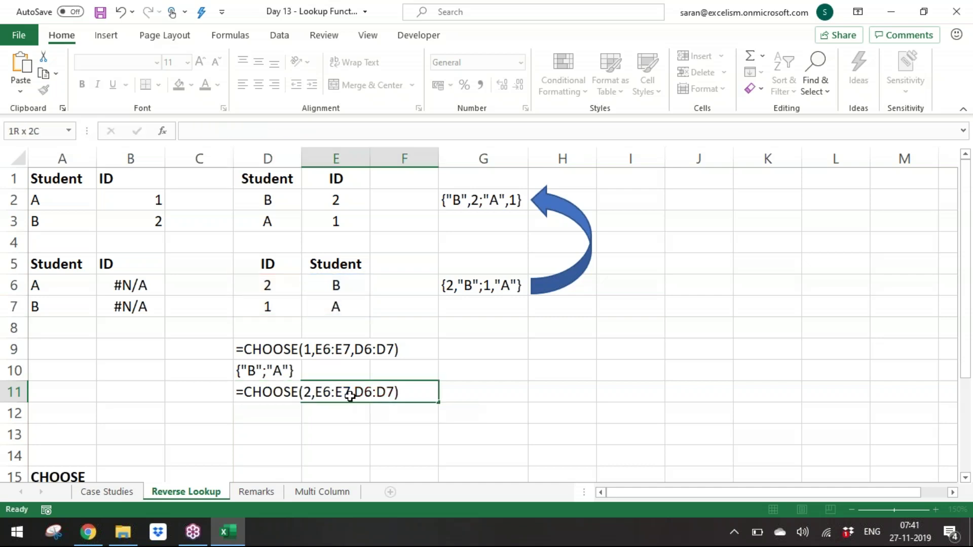
click(293, 398)
key(F2)
key(ctrl+Return)
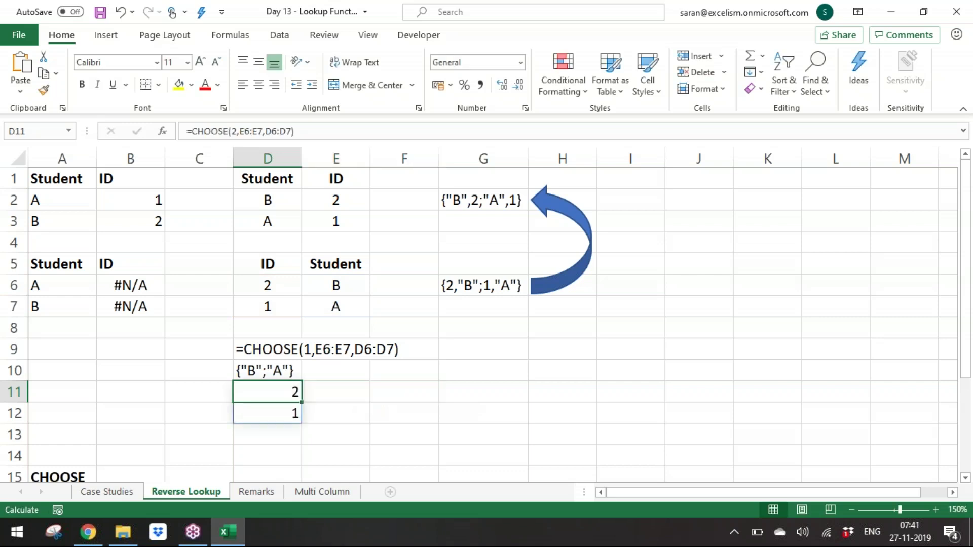
Step: Reopen the CHOOSE formula in D11 and examine how its index number points to the second value argument
key(F2)
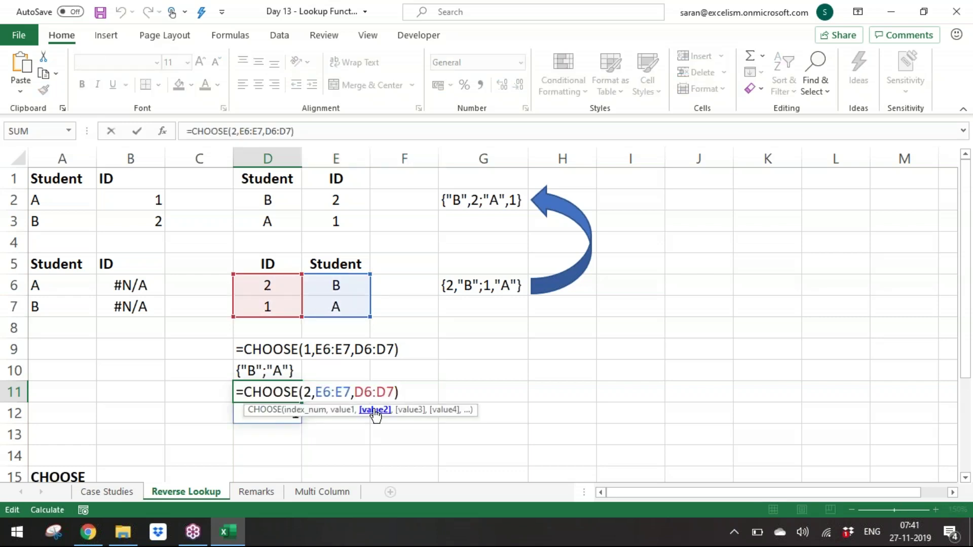
click(375, 410)
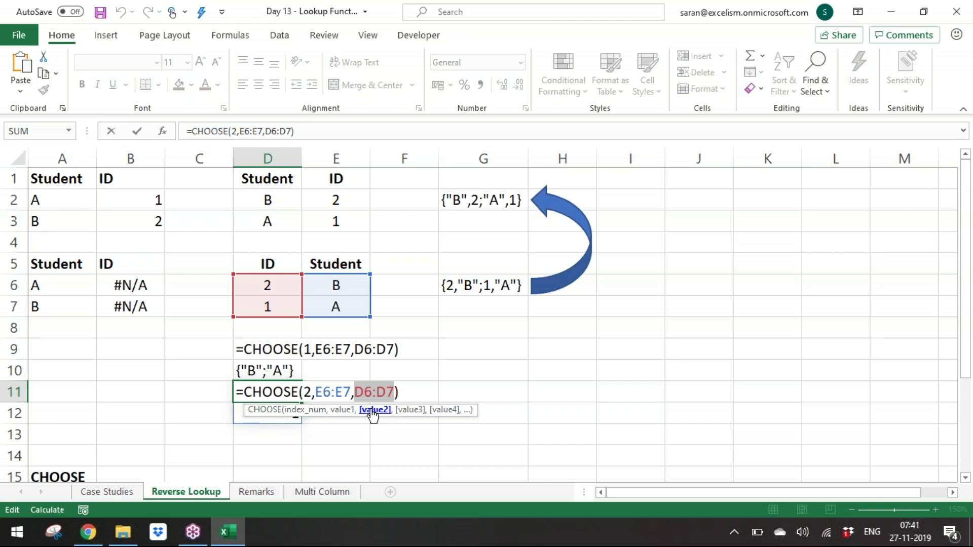
click(301, 393)
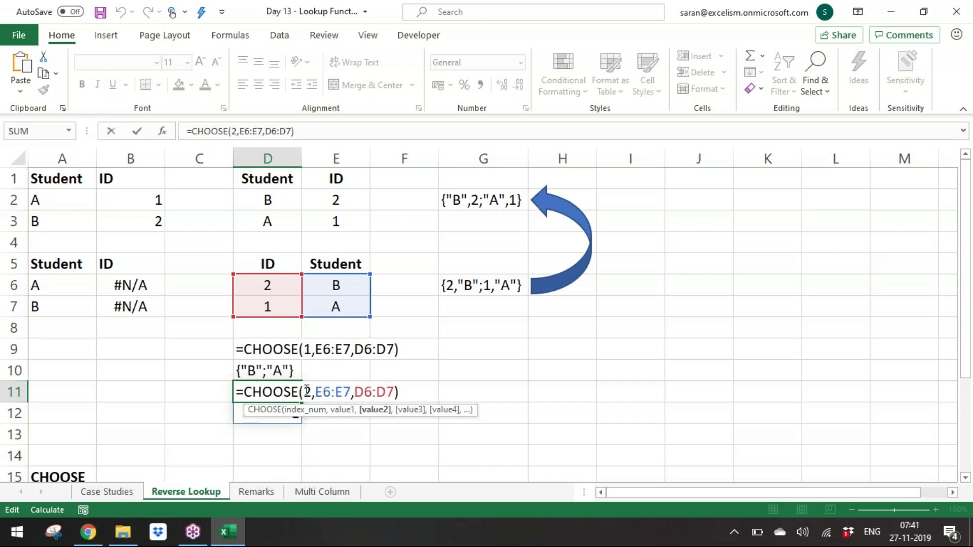
click(377, 410)
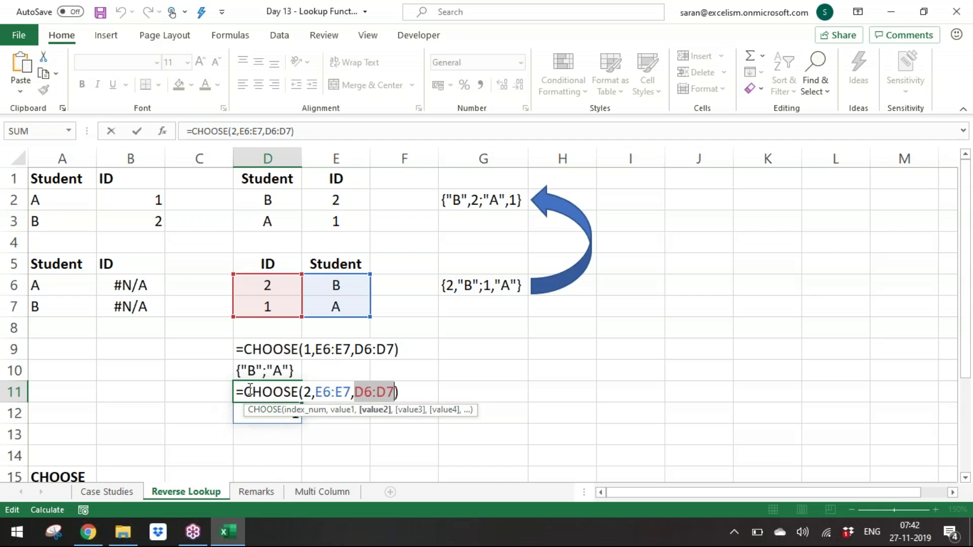
Step: Evaluate the whole CHOOSE expression in D11 in place to view its array, and restore the formula
drag(244, 391, 499, 394)
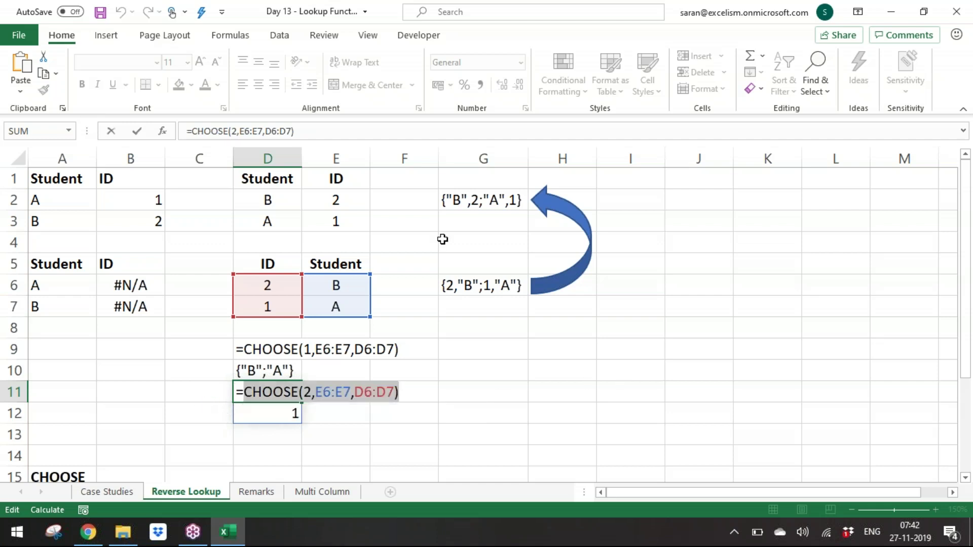
key(F9)
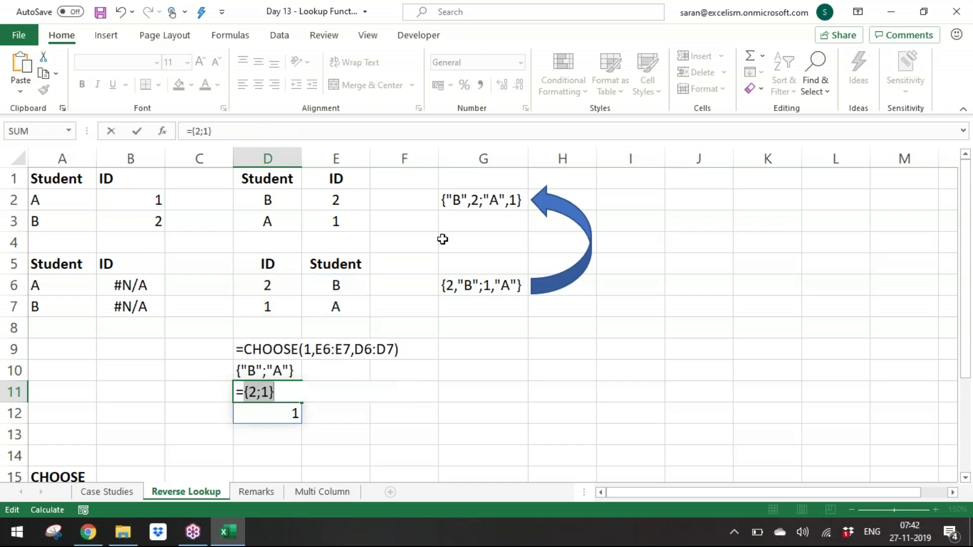
key(ctrl+z)
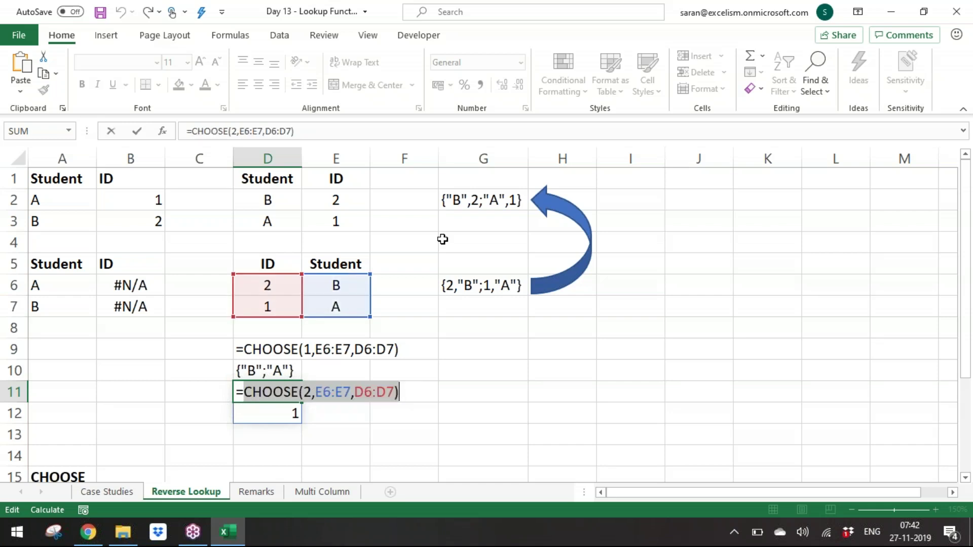
Step: Convert the CHOOSE formula in D11 to displayed text and enter its array {2;1} in D12
key(Left)
key(Home)
text(')
key(Return)
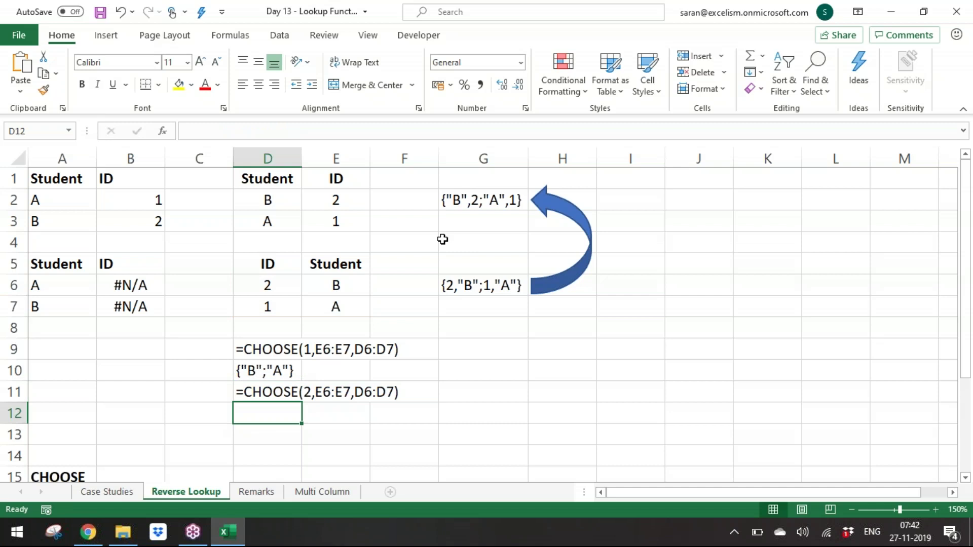
text({"B";"A"})
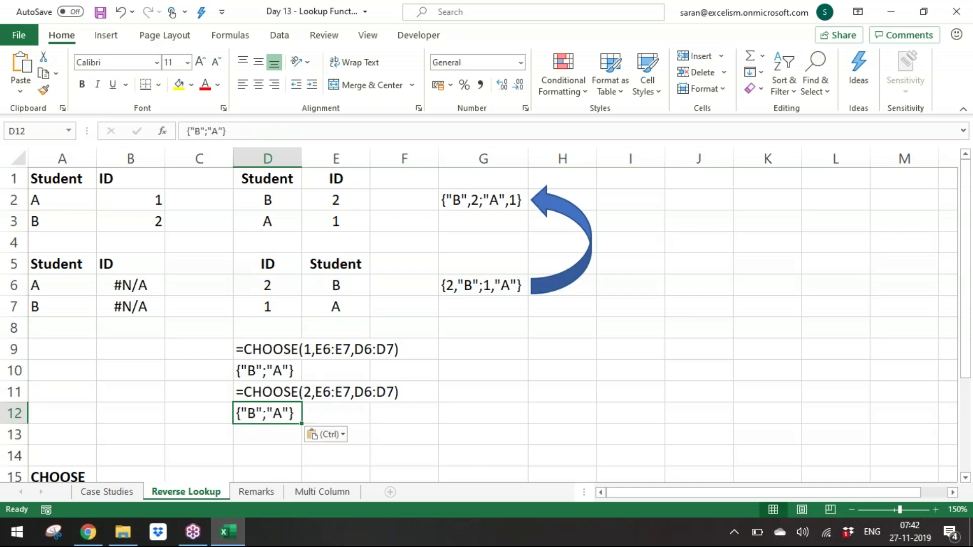
text({)
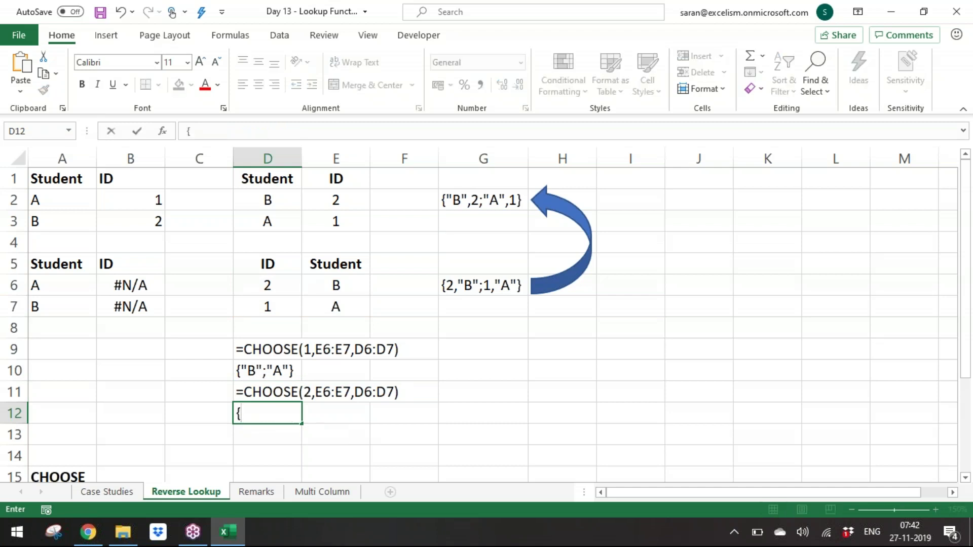
text(2;1})
key(Return)
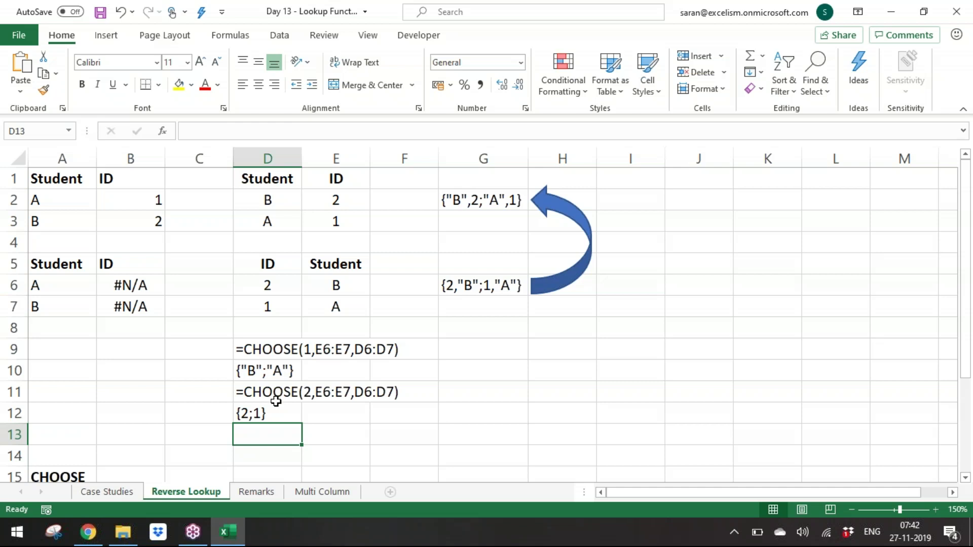
Step: Compare the two CHOOSE formulas in D9 and D11 with the arrays noted below each of them
key(Up)
key(Up)
key(Up)
key(Up)
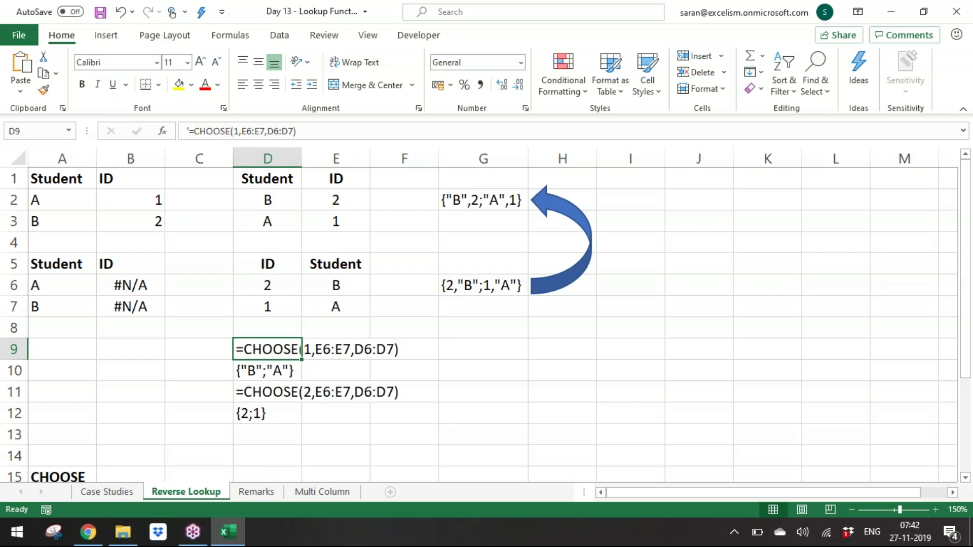
key(Down)
key(Down)
key(Down)
key(Down)
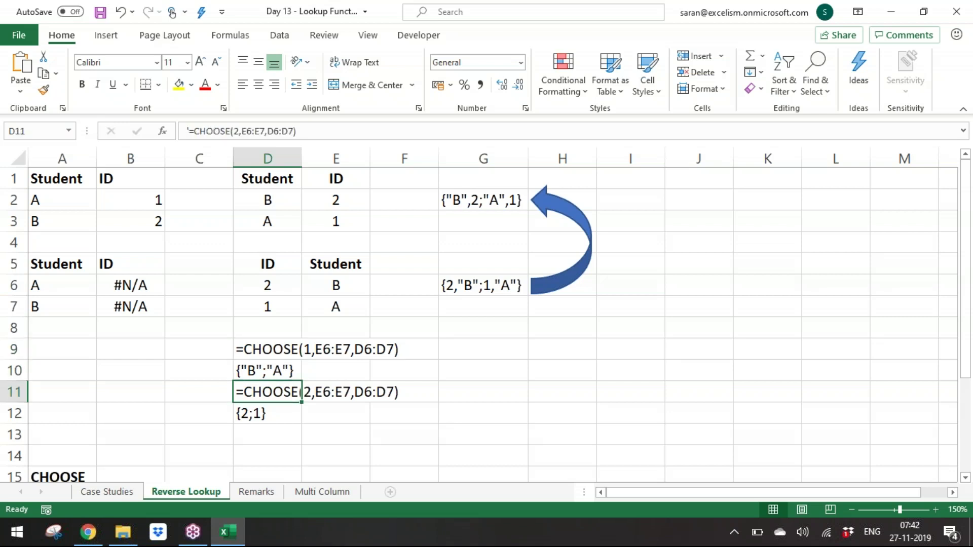
key(Up)
key(Up)
key(Up)
key(Up)
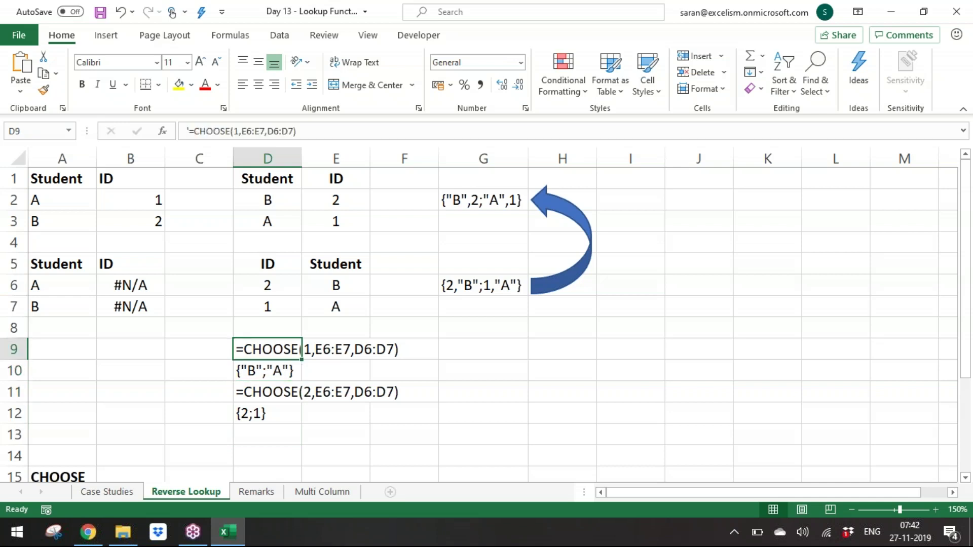
Step: AutoFit the width of column D to the contents of cells D9:D12
key(shift+Down)
key(shift+Down)
key(shift+Down)
key(alt+h)
key(o)
key(i)
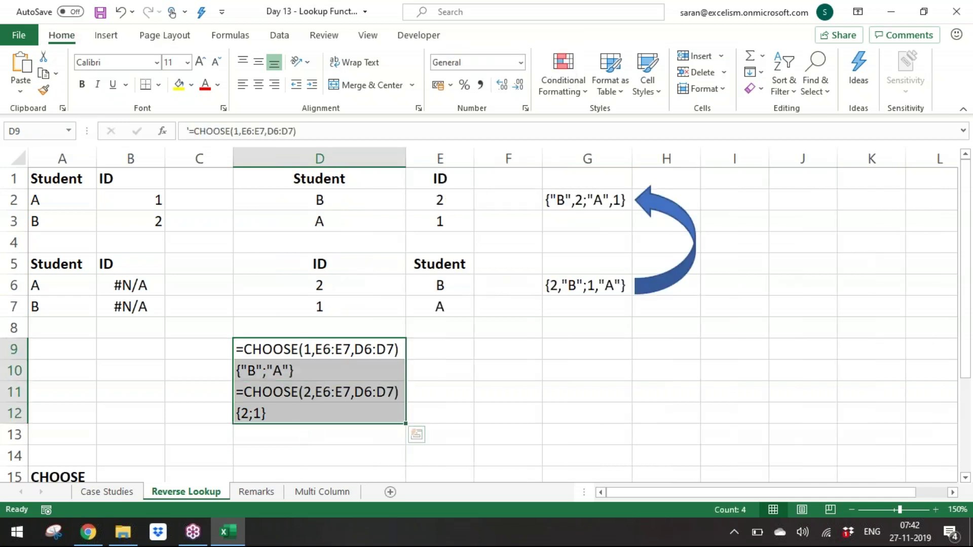
Step: Compose the formula =CHOOSE(1,E6:E7,D6:D7) in cell E9, keeping the cell in edit mode
key(Right)
key(Right)
key(Left)
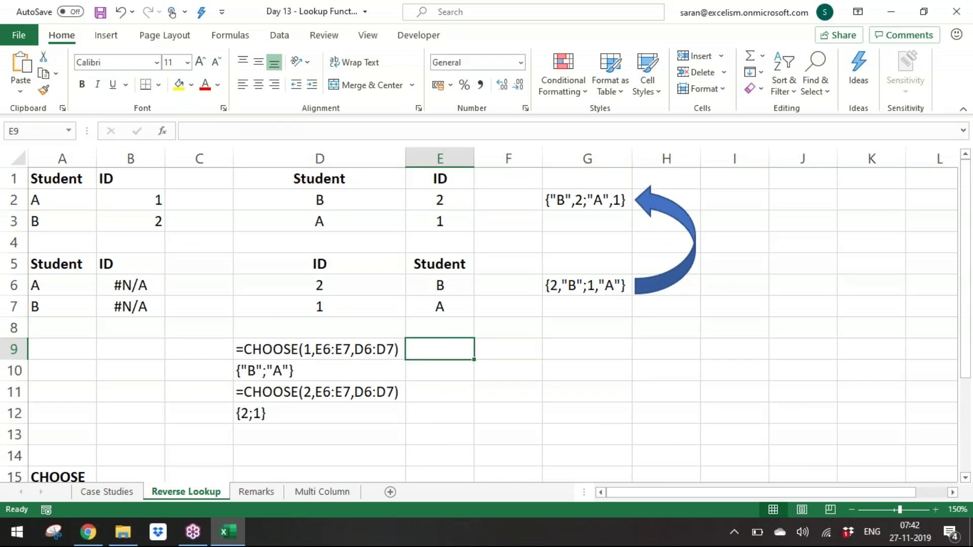
text(=cho)
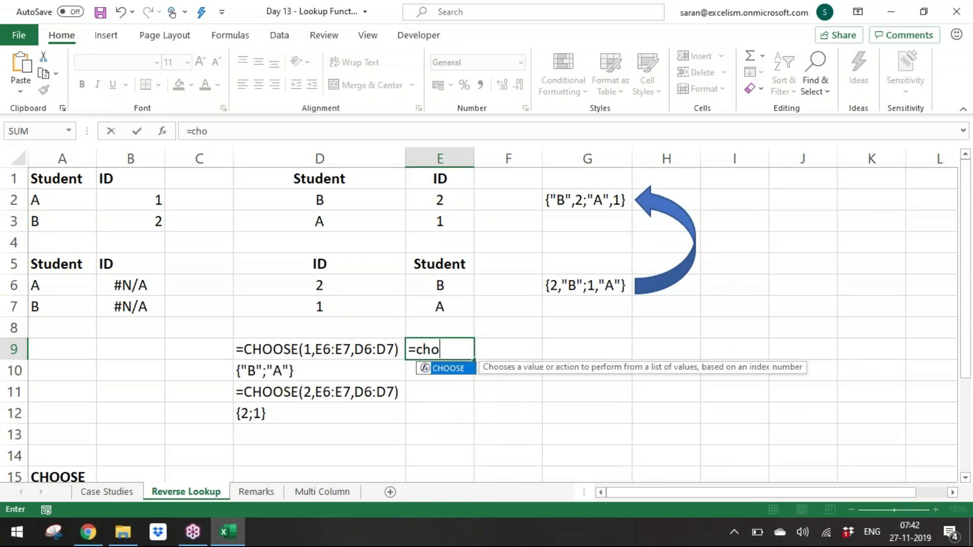
key(Tab)
text(1,)
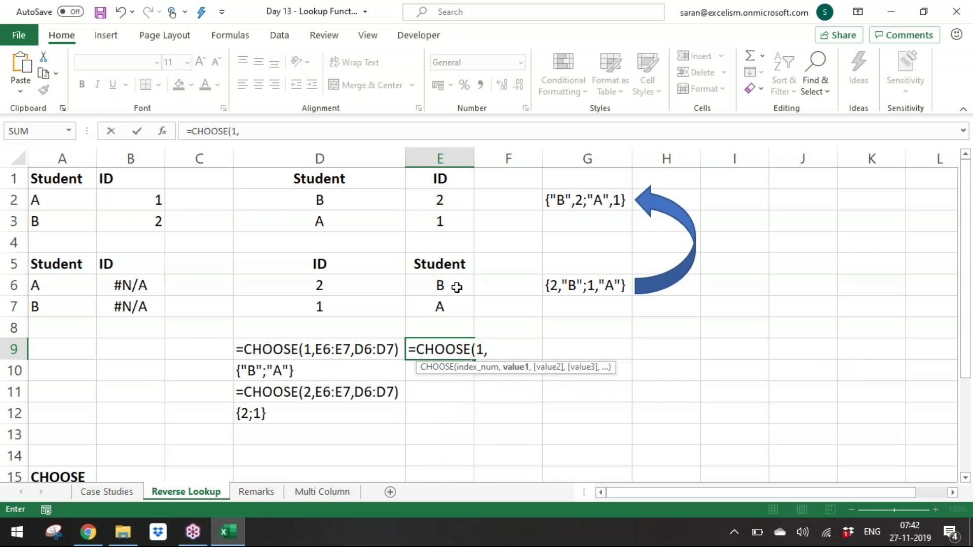
drag(456, 284, 456, 306)
text(,)
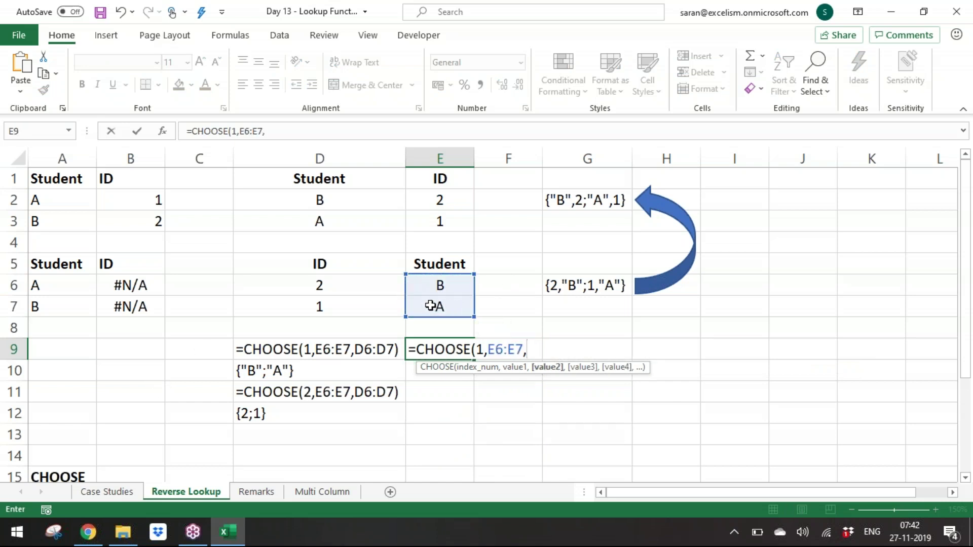
drag(380, 284, 381, 310)
text())
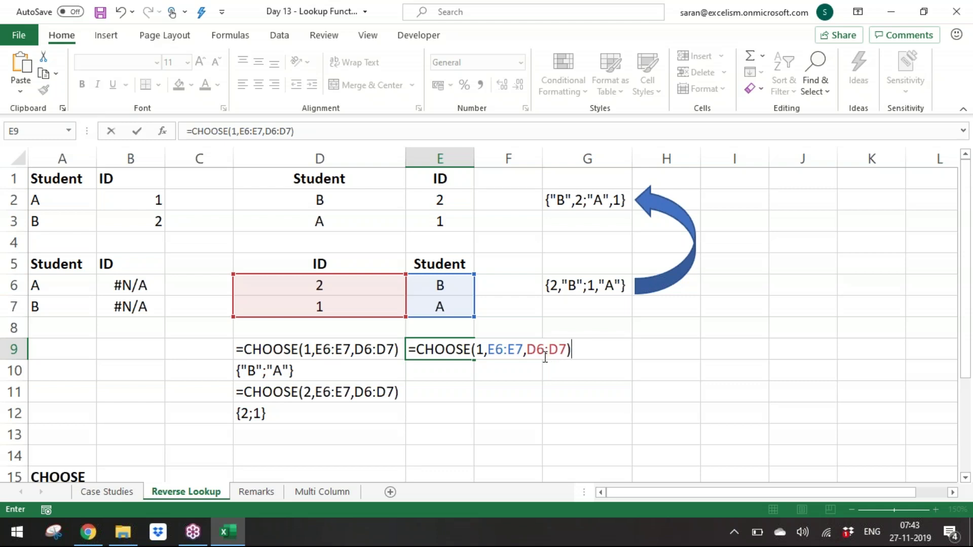
Step: Replace the index number in E9's CHOOSE formula with the array constant {1,2}
drag(477, 350, 485, 350)
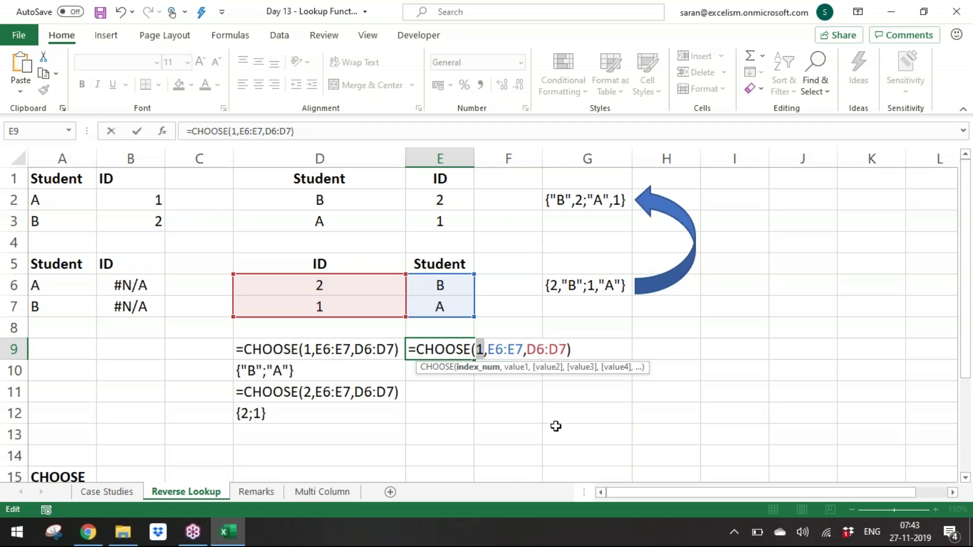
text({1,2)
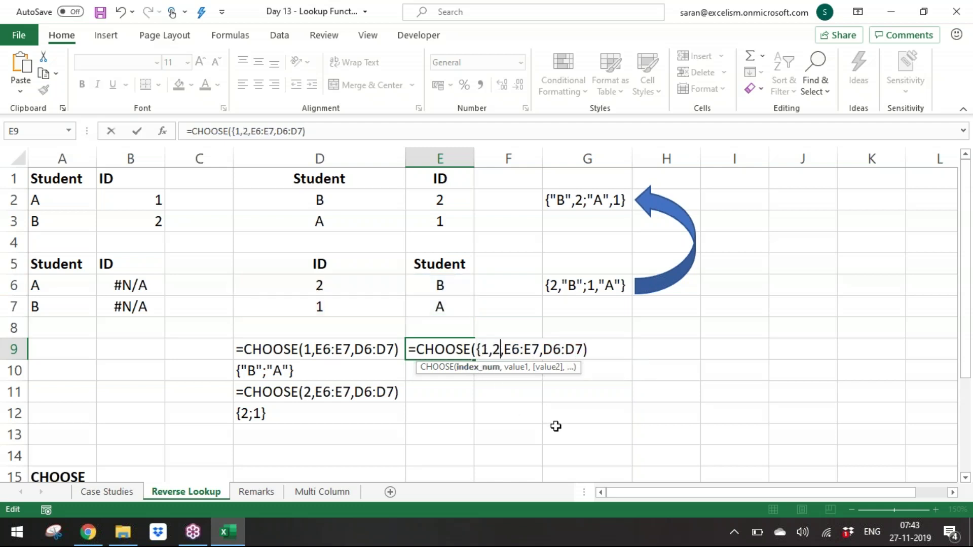
text(})
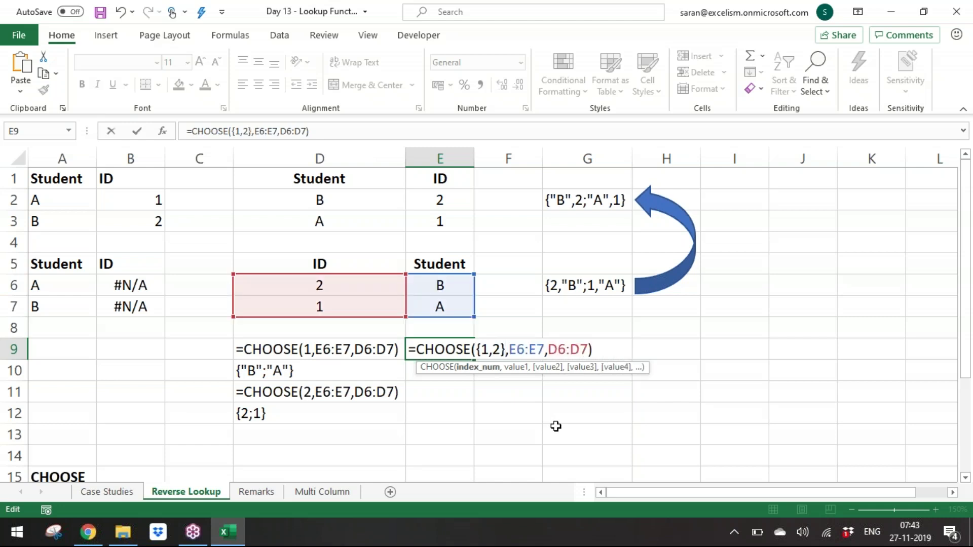
Step: Examine the index_num array {1,2} in E9's formula, first as a whole and then by its individual numbers
click(478, 369)
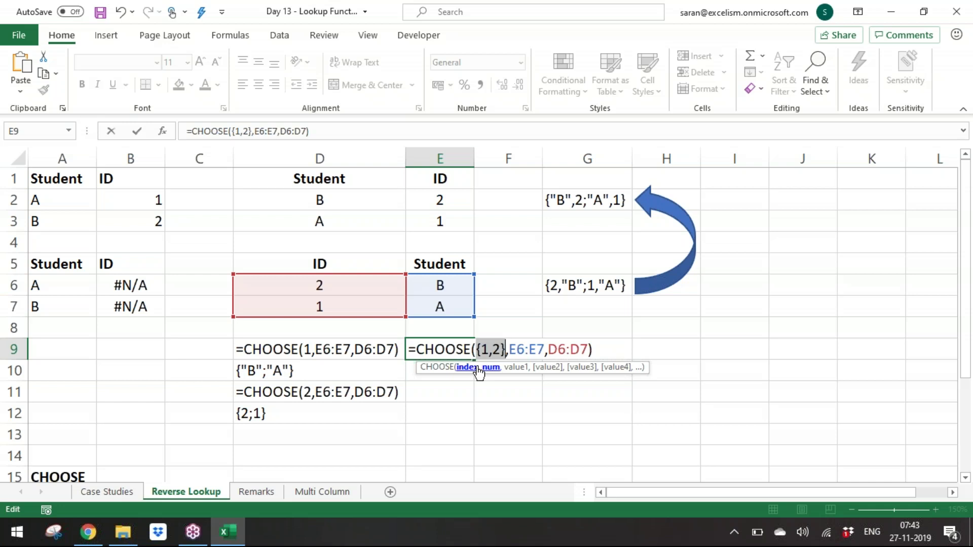
click(479, 350)
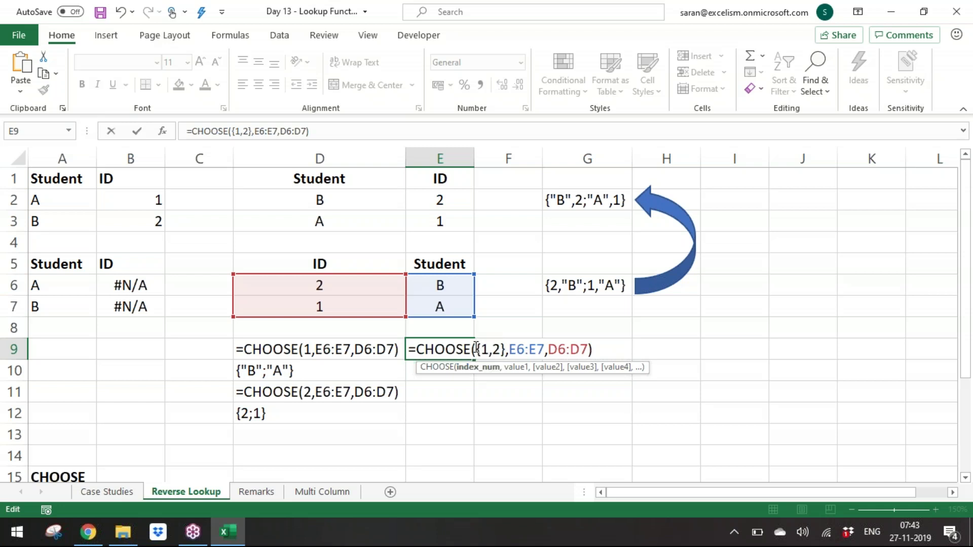
drag(479, 349, 505, 349)
click(505, 350)
drag(477, 350, 502, 350)
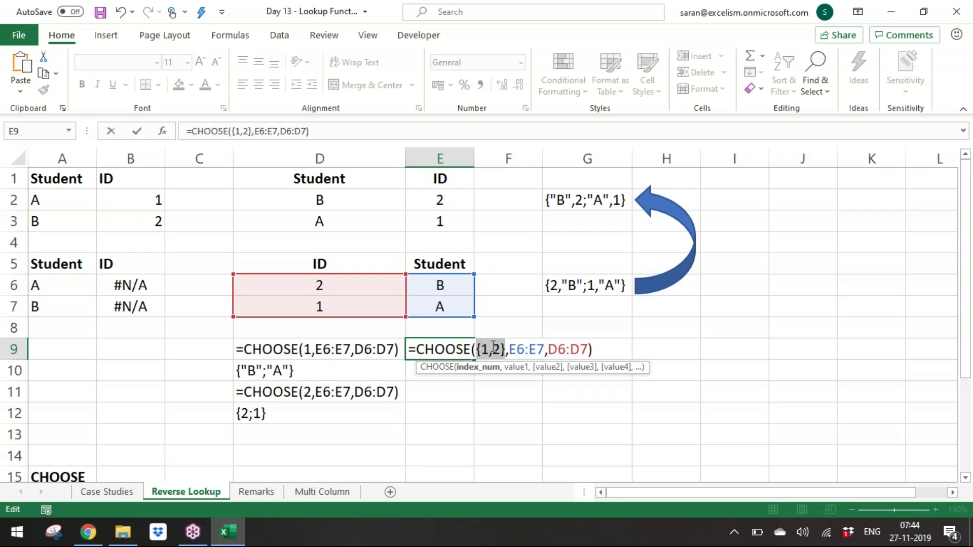
drag(481, 349, 489, 349)
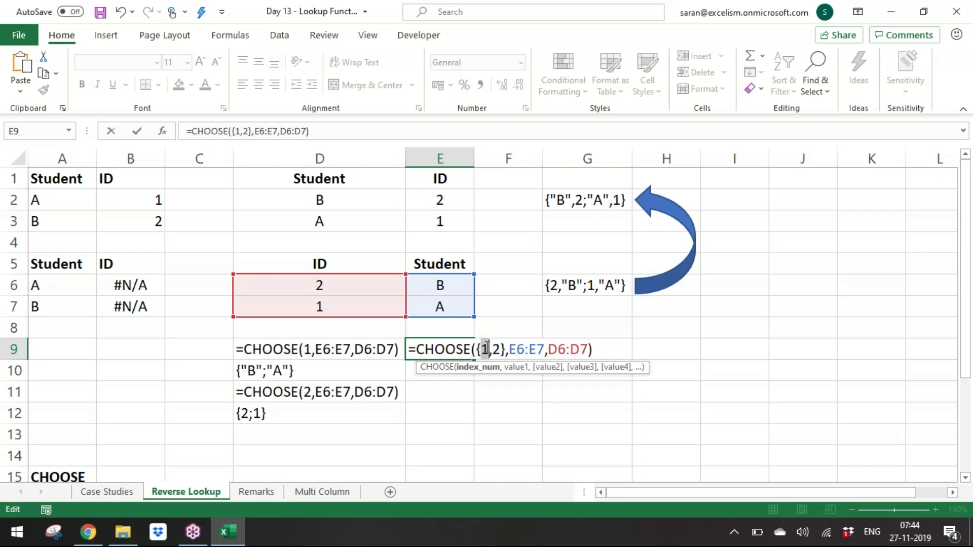
click(498, 349)
Step: Evaluate the whole CHOOSE expression in E9 in place, copy its array, and restore the formula
drag(417, 349, 819, 358)
key(F9)
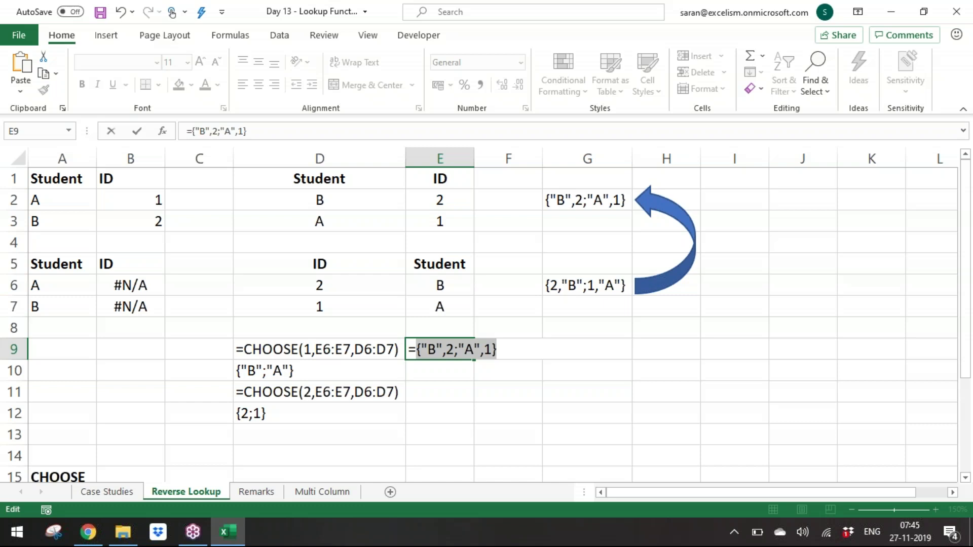
key(ctrl+z)
Step: Convert the CHOOSE formula in E9 to displayed text and enter its array {"B",2;"A",1} in E10
key(Left)
key(Left)
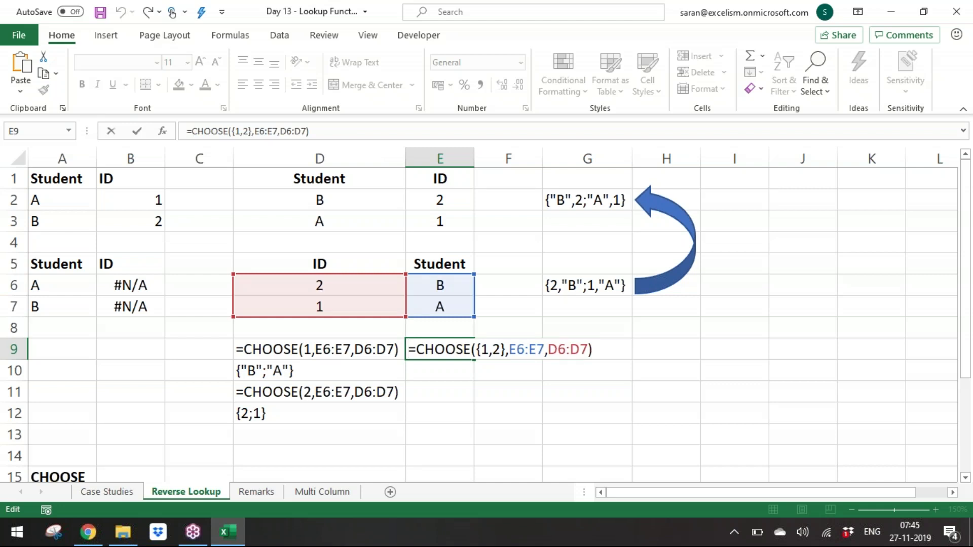
text(')
key(Return)
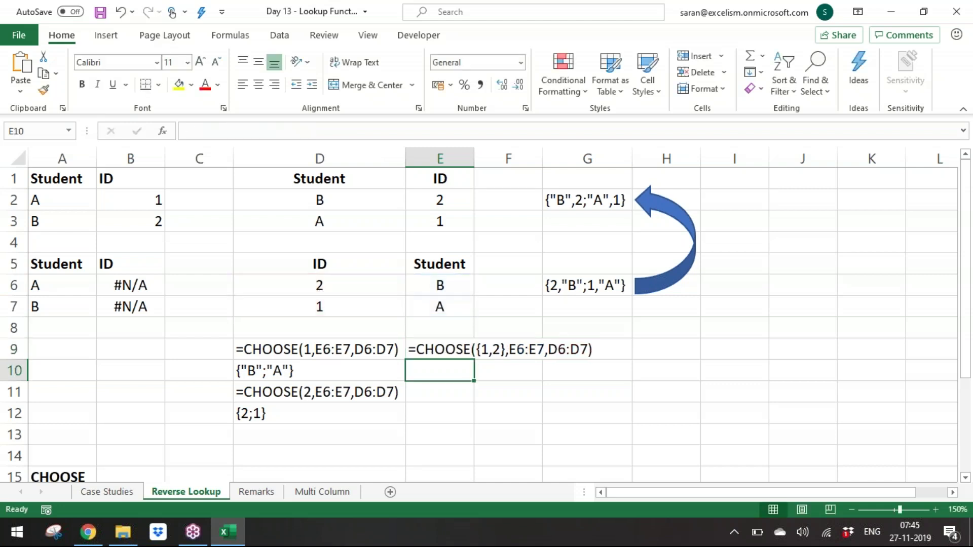
text({"B",2;"A",1})
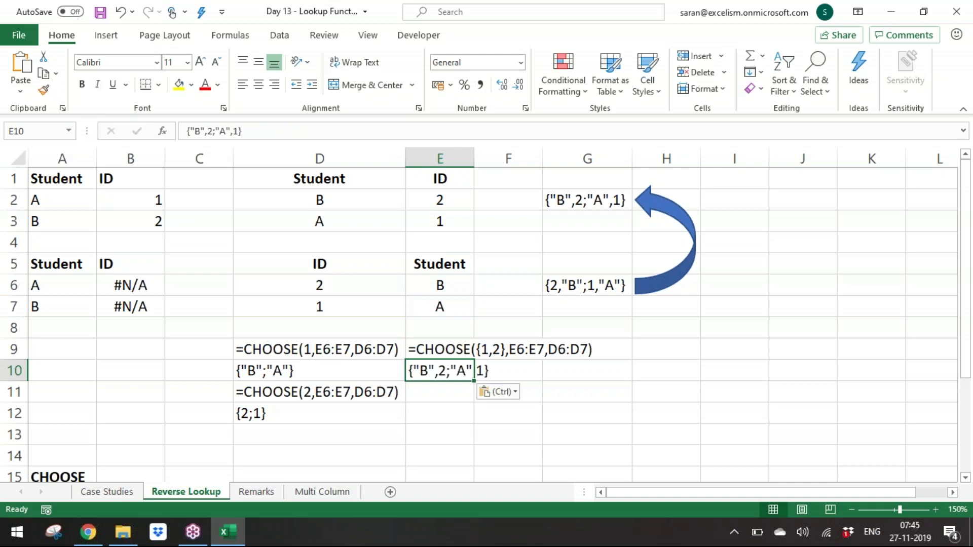
Step: Compose the formula =CHOOSE({2,1},D6:D7,E6:E7) in cell E11, with the ID range as first value and the Student range as second
click(439, 392)
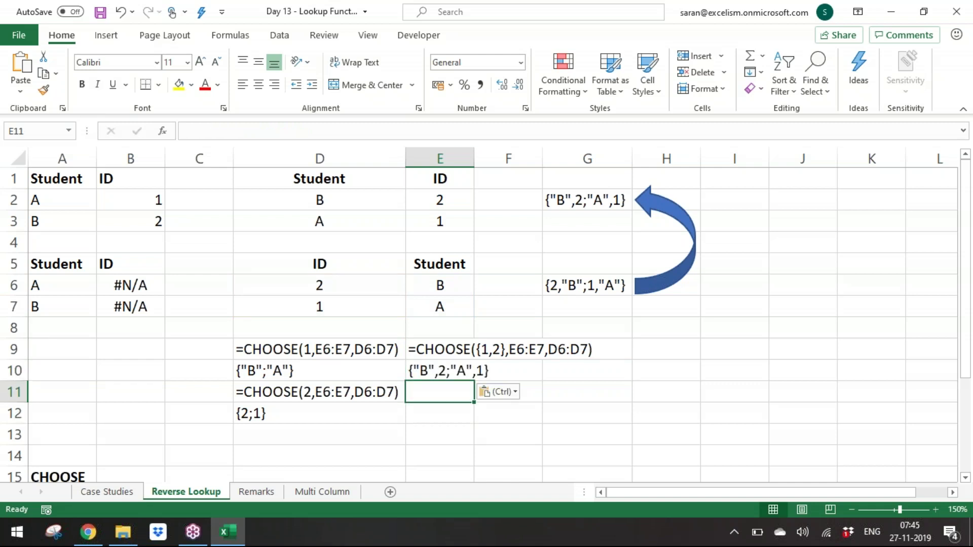
key(Up)
key(Up)
key(Down)
key(Down)
text(=choo)
key(Tab)
text({2,1},)
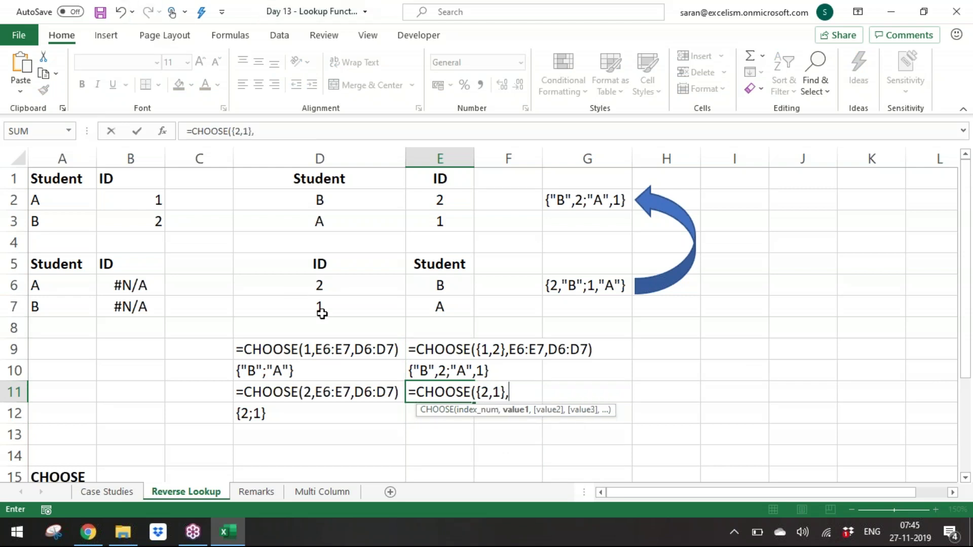
drag(324, 285, 327, 304)
text(,)
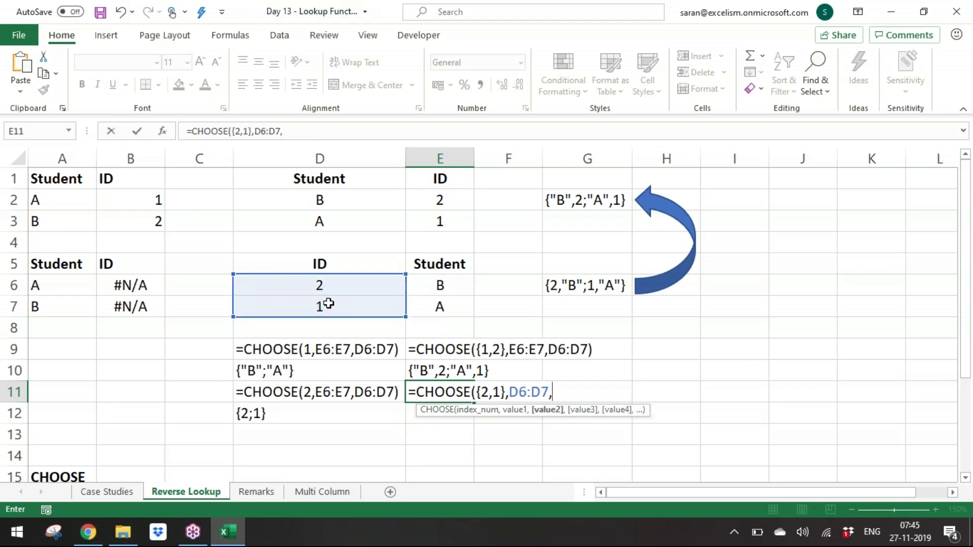
drag(440, 283, 440, 306)
key(shift+Up)
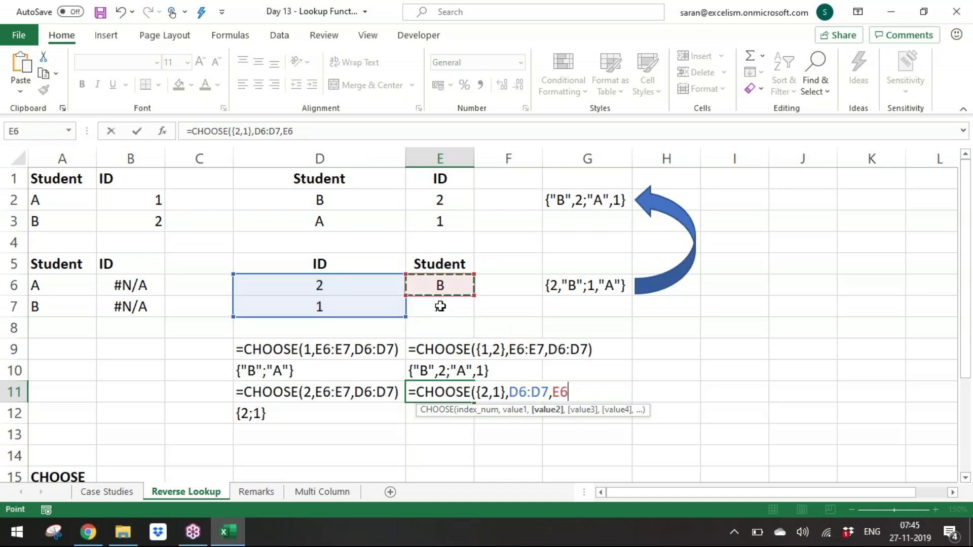
shift+click(440, 306)
text())
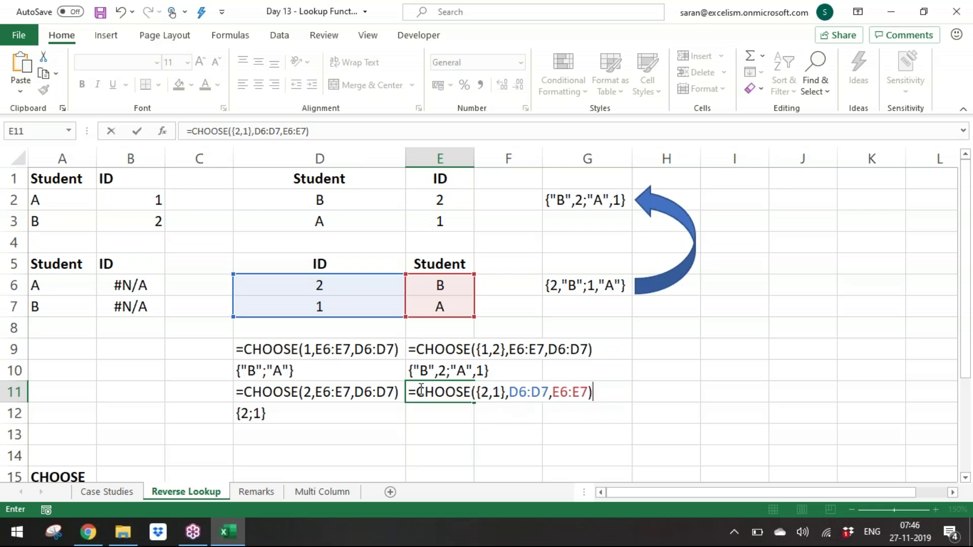
Step: Evaluate the whole CHOOSE expression in E11 in place, copy its array, and restore the formula
drag(416, 388, 720, 380)
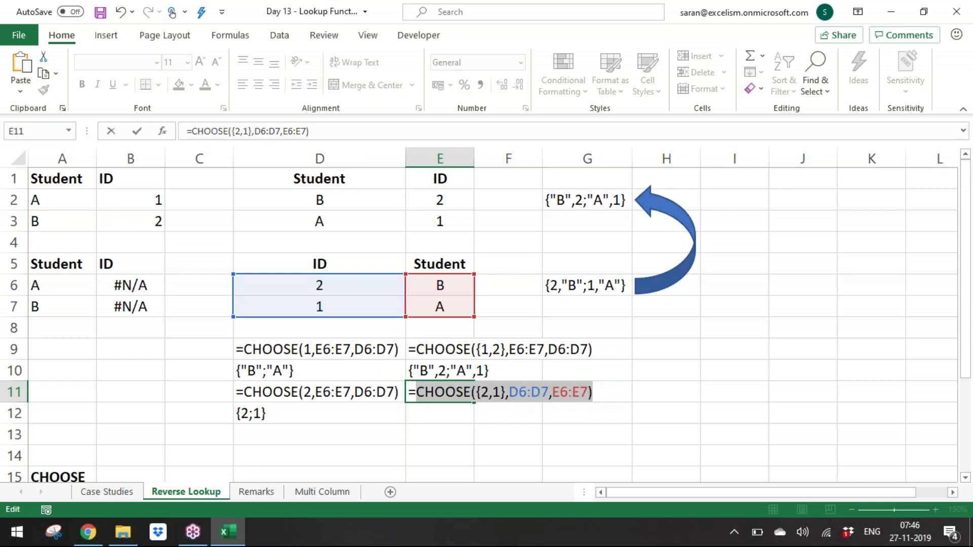
key(F9)
key(ctrl+c)
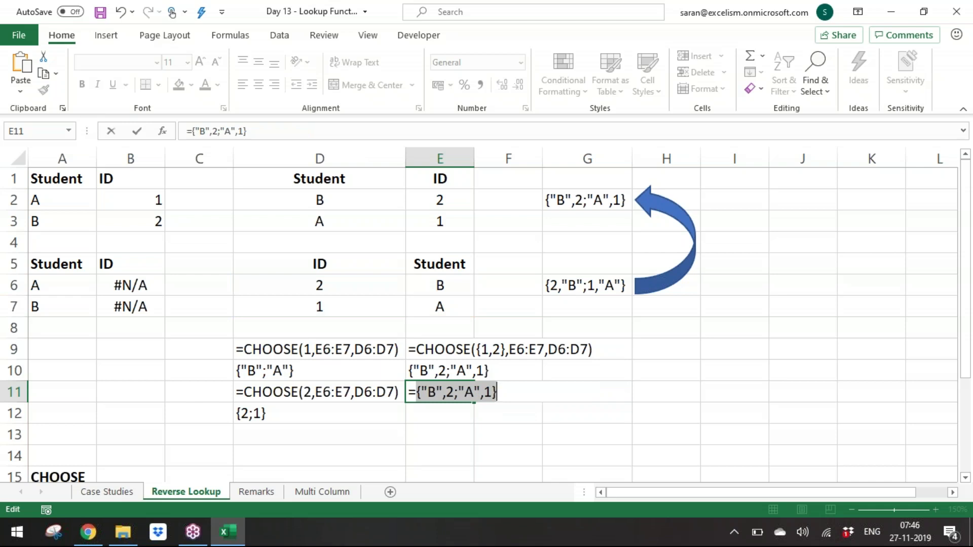
key(ctrl+z)
Step: Convert the CHOOSE formula in E11 to displayed text and paste its array {"B",2;"A",1} into E12
key(Left)
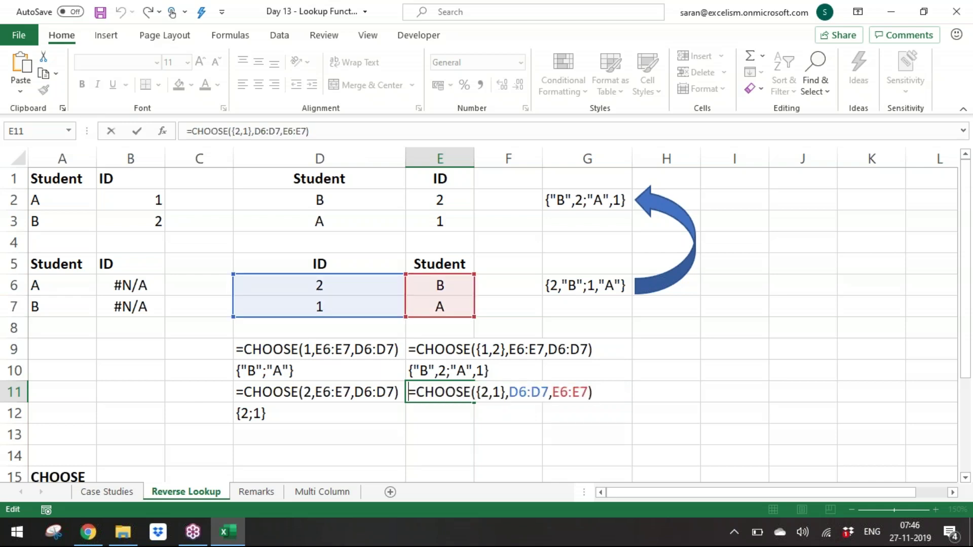
key(Return)
key(ctrl+v)
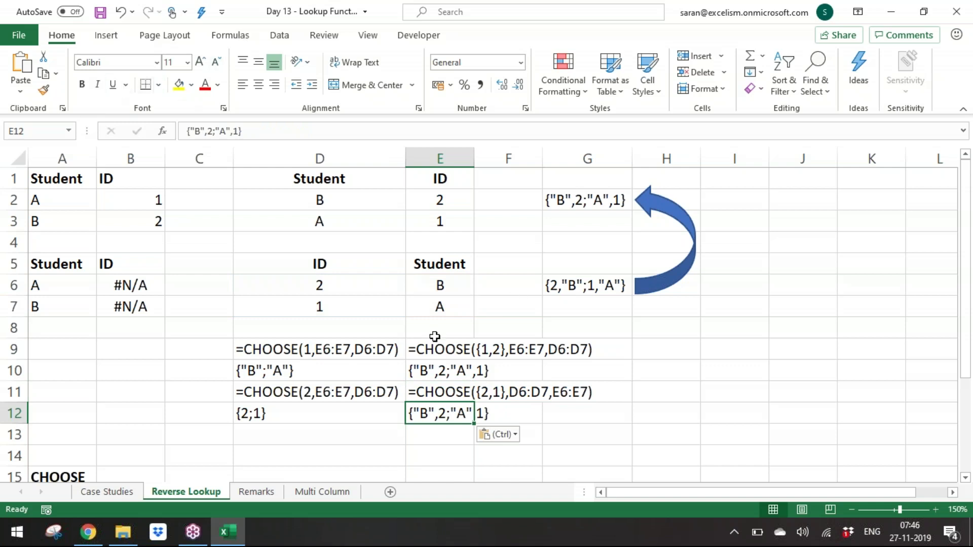
Step: Compare the CHOOSE array noted in E10 with the target reversed array in G2
click(437, 371)
click(584, 196)
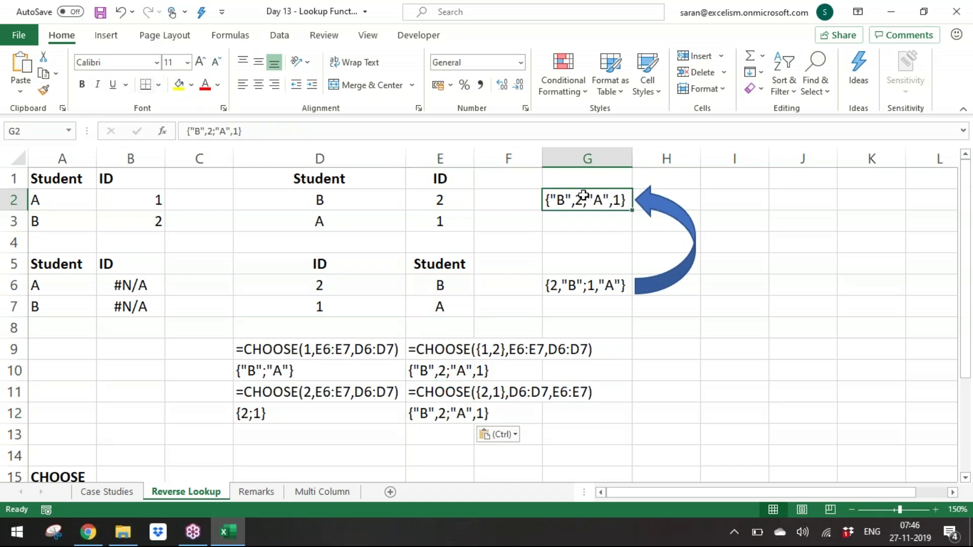
click(439, 372)
Step: Clear the existing VLOOKUP formulas from cells B6:B7
drag(149, 288, 139, 306)
drag(251, 132, 297, 131)
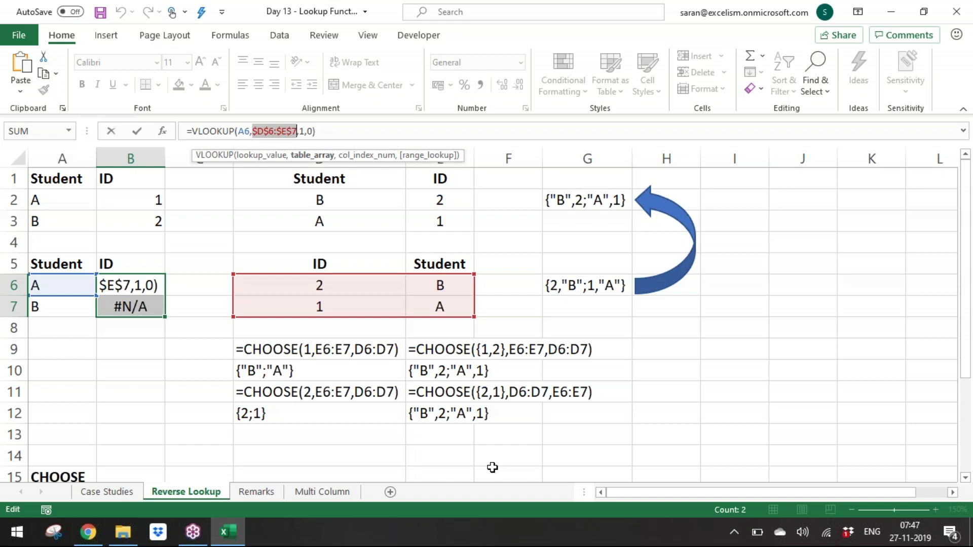
text(choo)
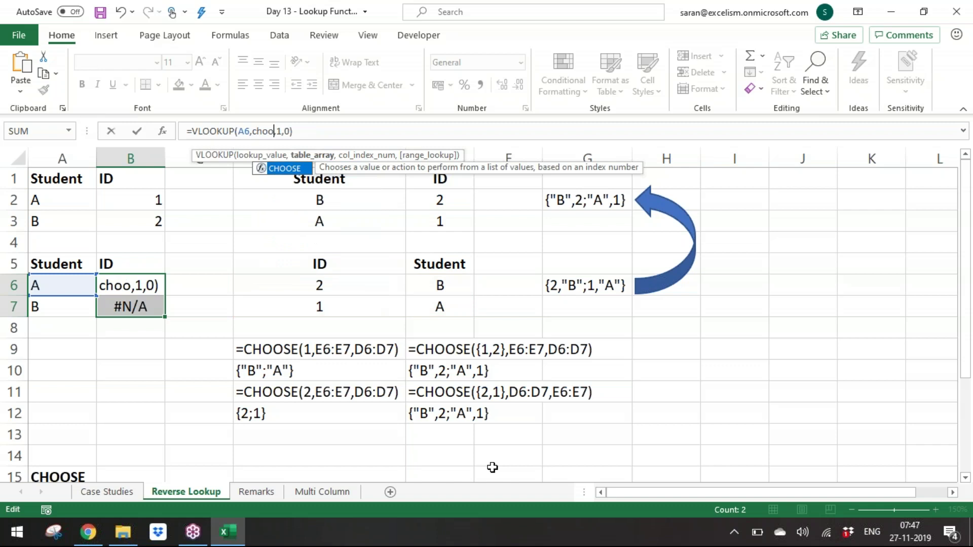
key(ctrl+Return)
key(Delete)
Step: Start a VLOOKUP in B6 with A6 as lookup value and CHOOSE with index array {1,2} as table array
text(=vl)
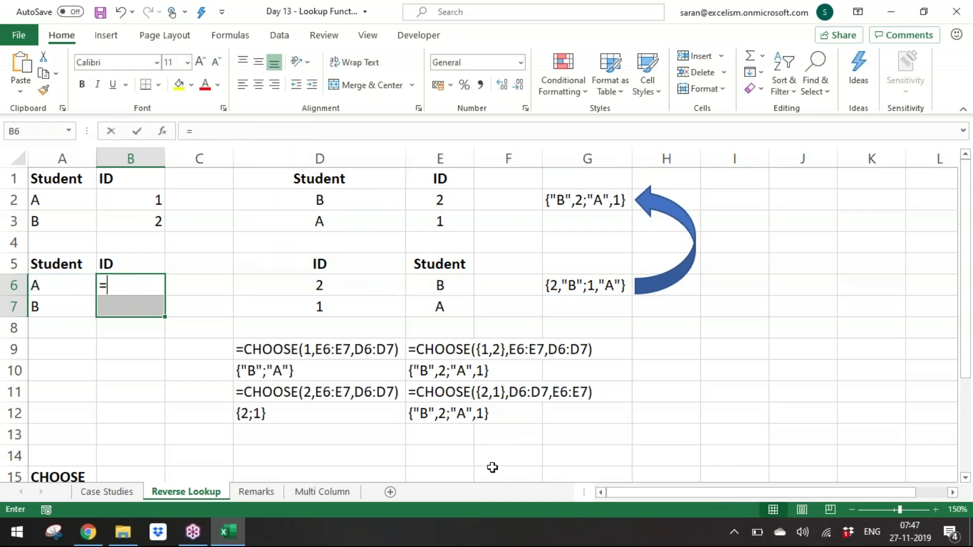
key(Tab)
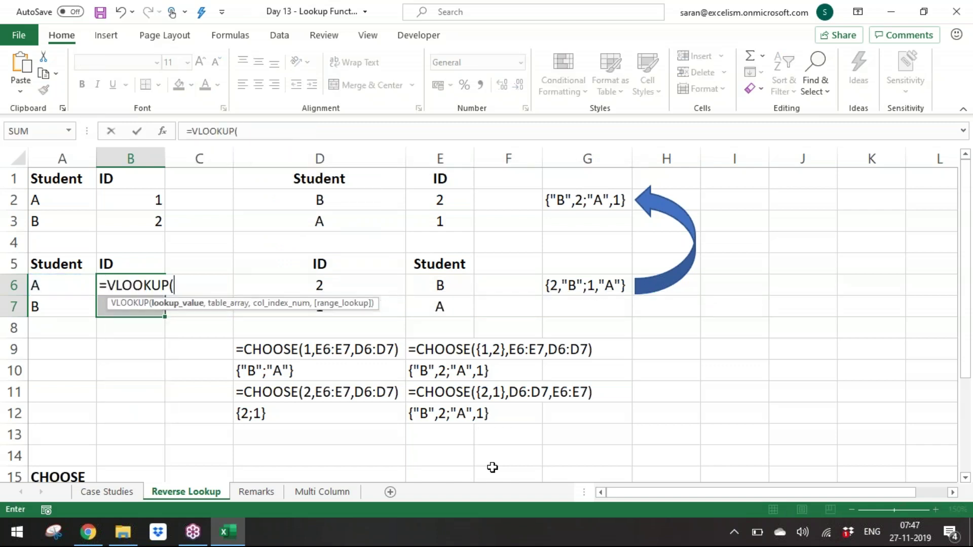
key(Left)
text(,)
key(Right)
key(BackSpace)
key(BackSpace)
text(choo)
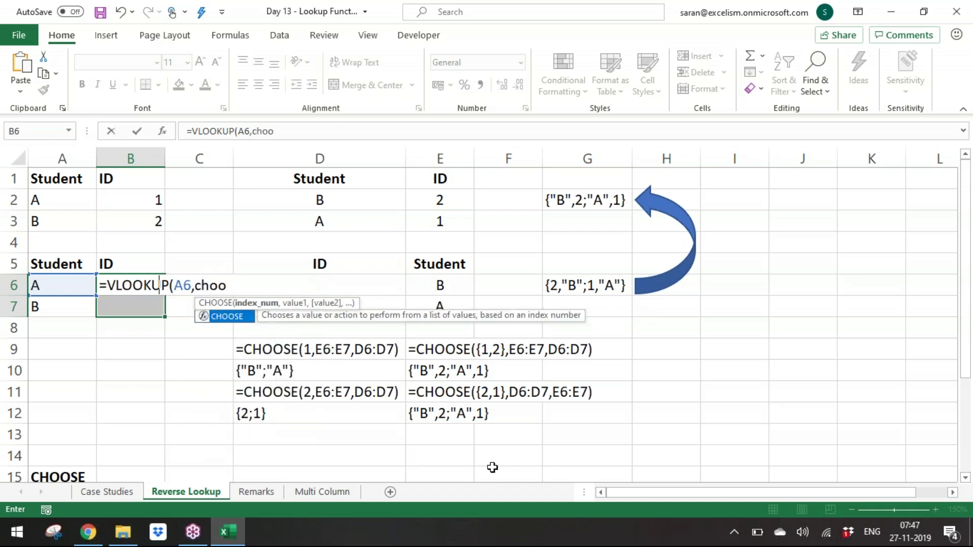
key(Tab)
text({)
text(,2})
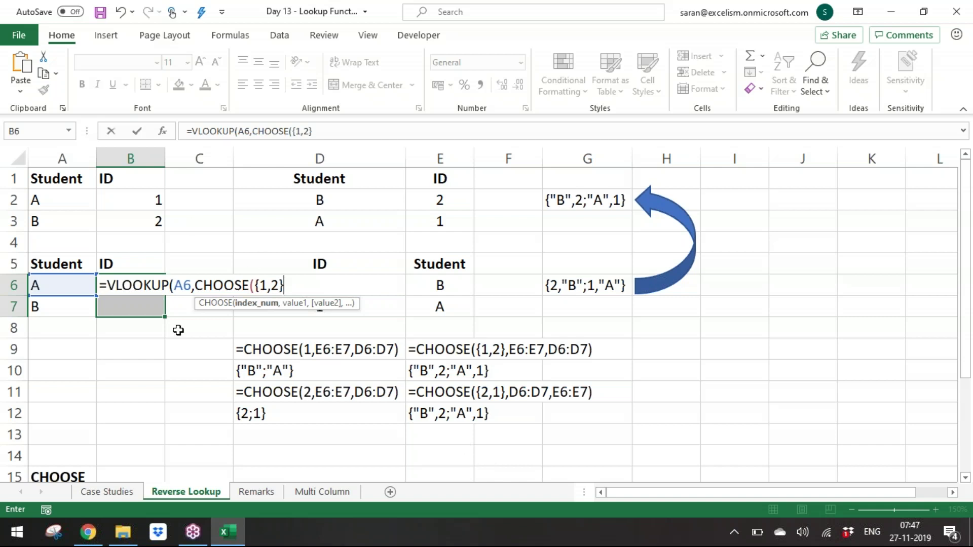
drag(197, 303, 232, 489)
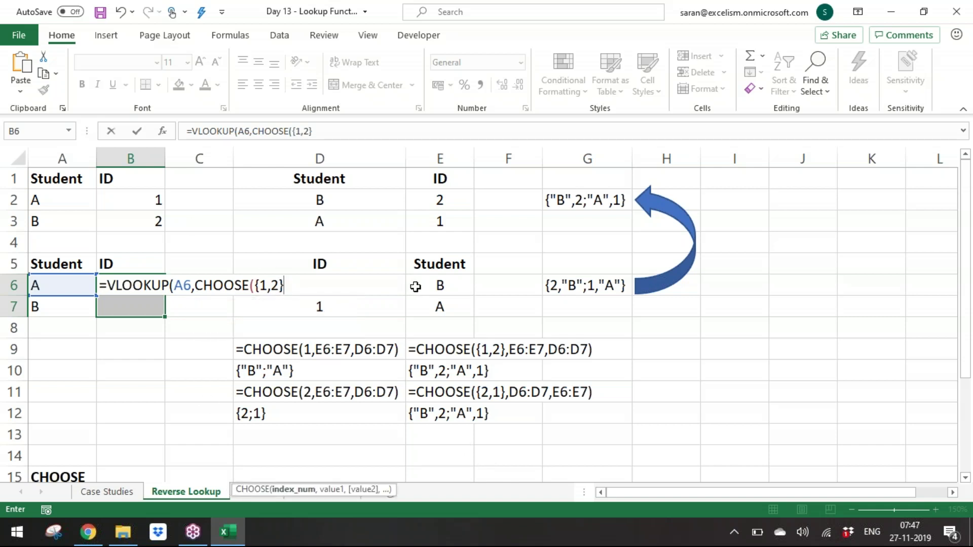
key(Return)
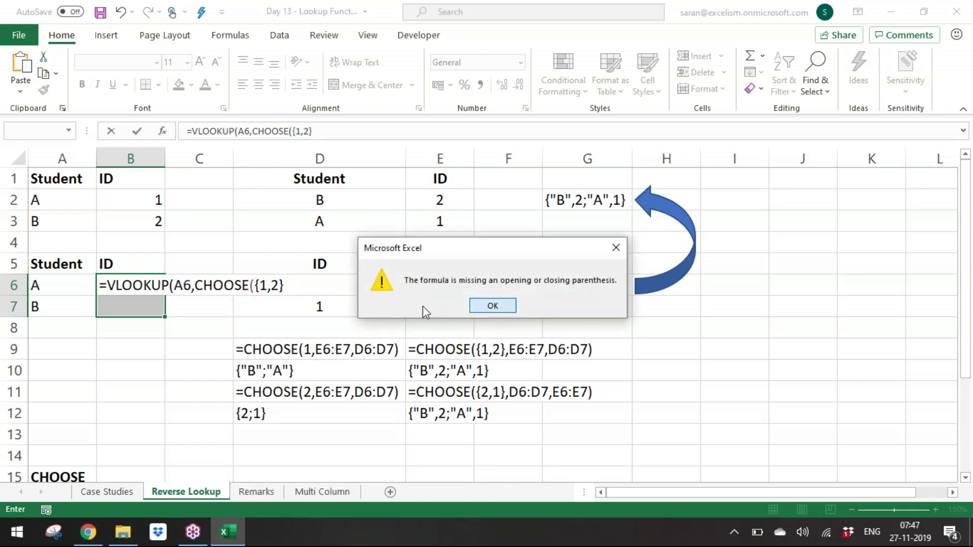
click(489, 307)
click(490, 308)
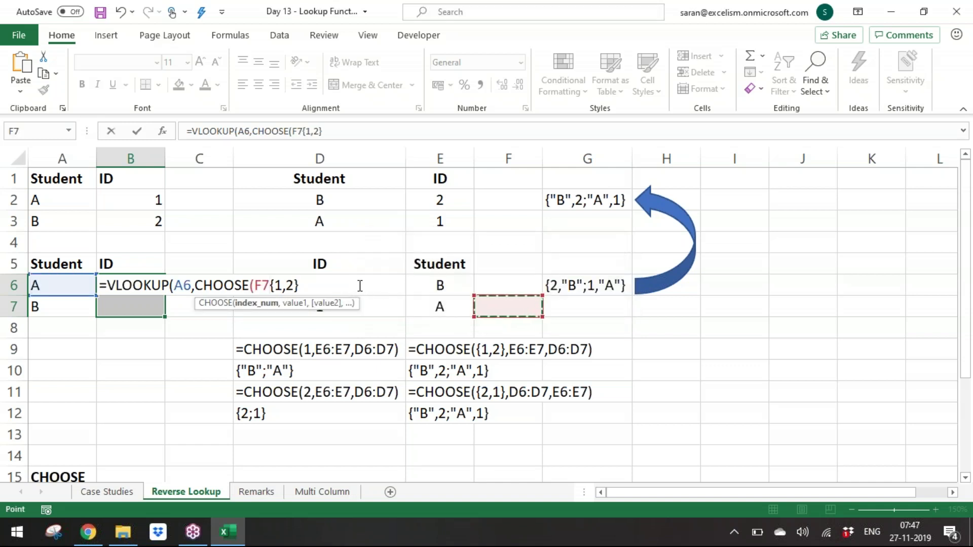
key(BackSpace)
key(BackSpace)
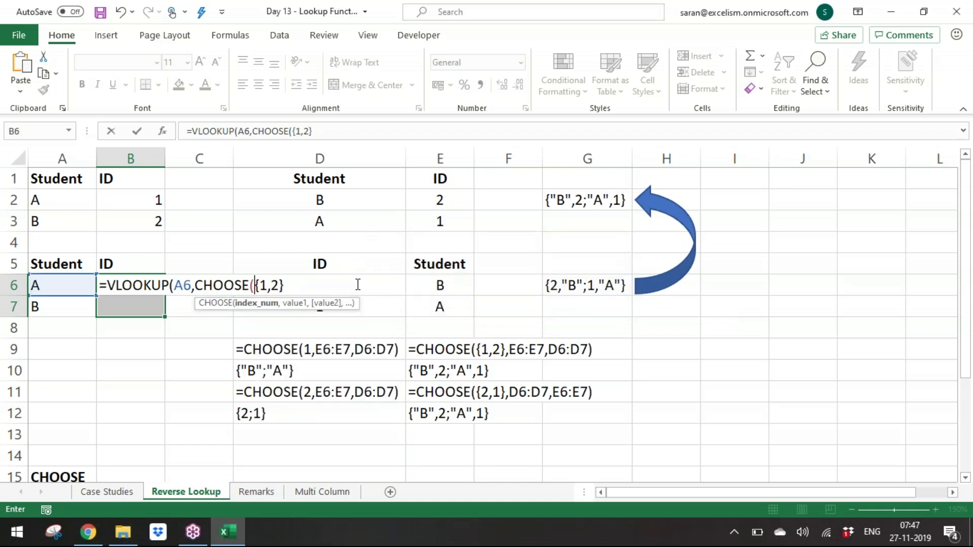
Step: Complete the nested CHOOSE in B6 with the absolute ranges $E$6:$E$7 as first value and $D$6:$D$7 as second
key(F2)
text({1,2},)
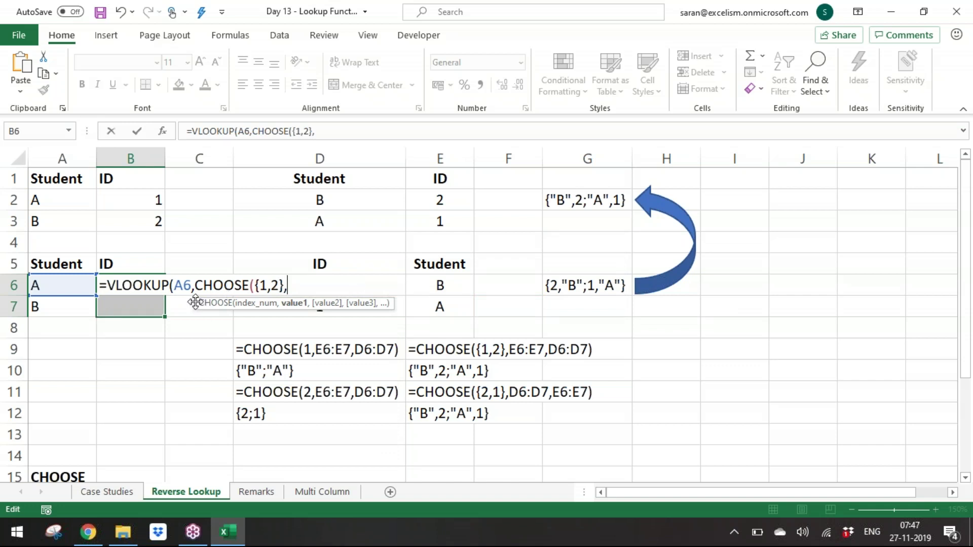
drag(202, 309, 197, 481)
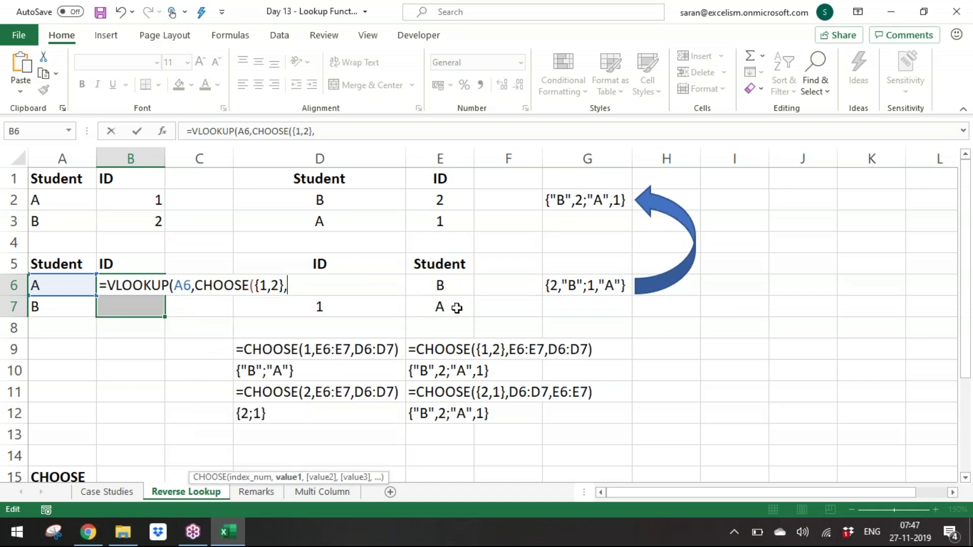
drag(454, 306, 454, 282)
key(F4)
text(,)
drag(291, 307, 292, 285)
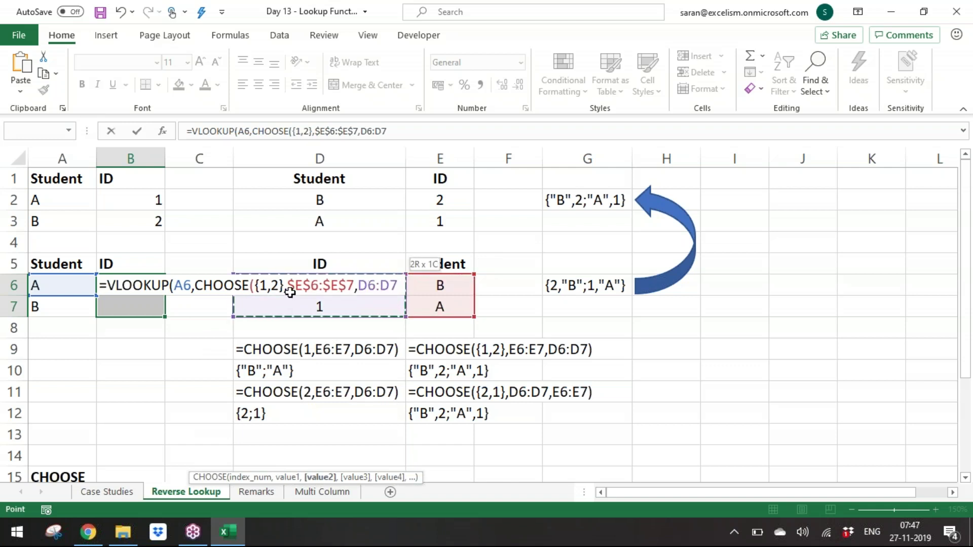
key(F4)
text())
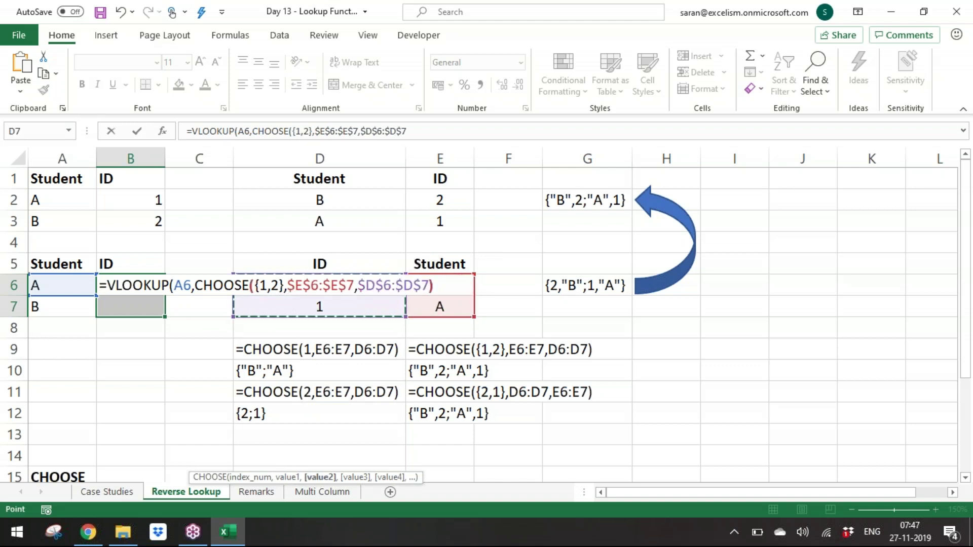
Step: Examine which parts of the B6 formula serve as VLOOKUP's lookup value and table array
click(192, 285)
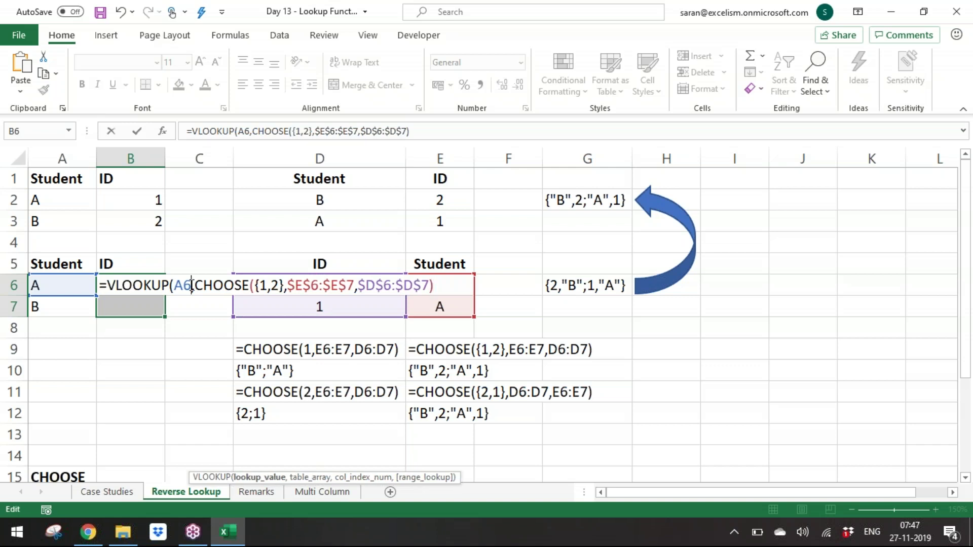
click(183, 287)
click(216, 285)
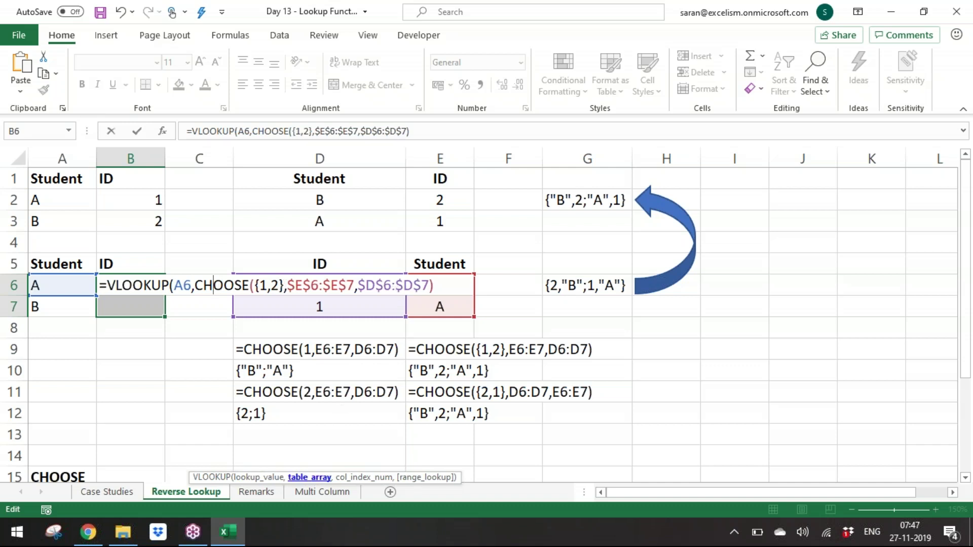
click(309, 479)
click(258, 479)
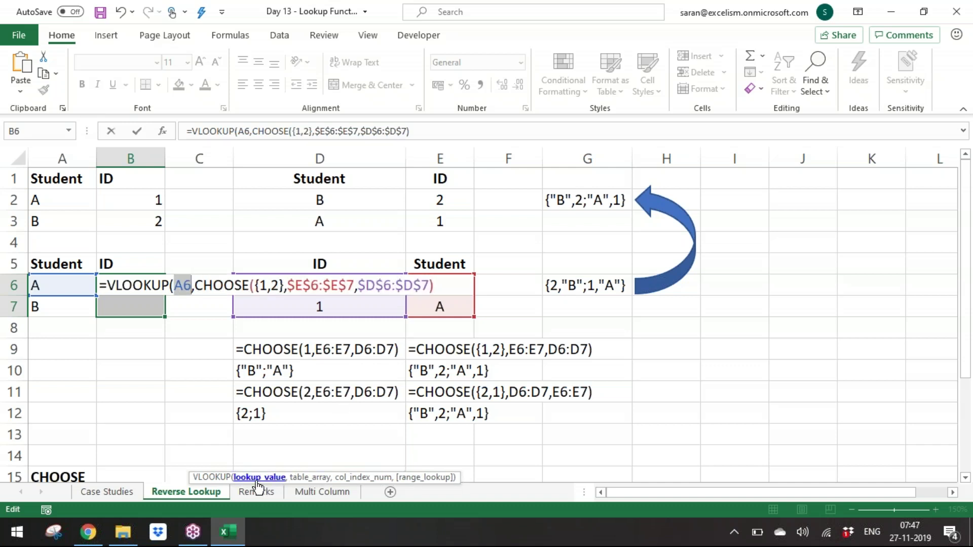
click(310, 478)
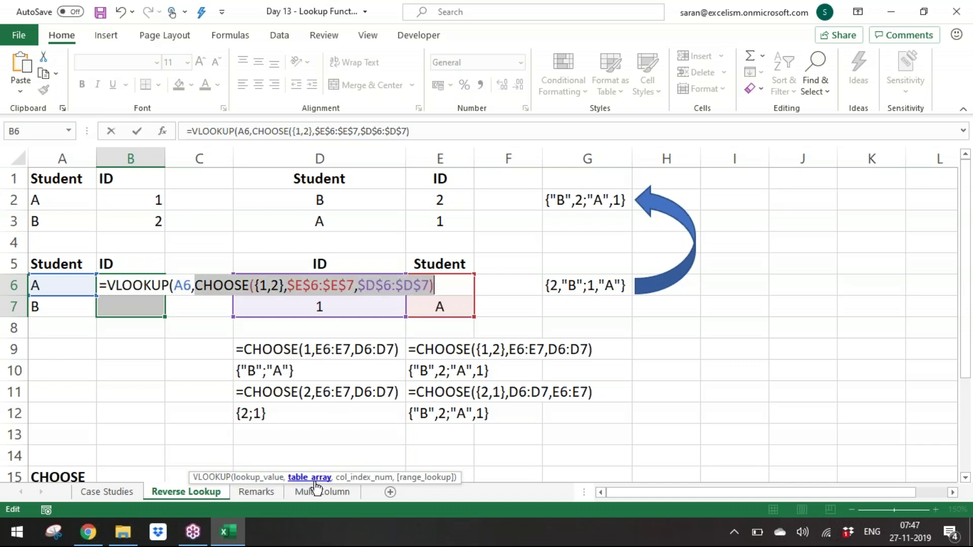
Step: Finish composing the VLOOKUP in B6 with column index 2 and exact match 0 after the CHOOSE table array
click(457, 287)
text(,)
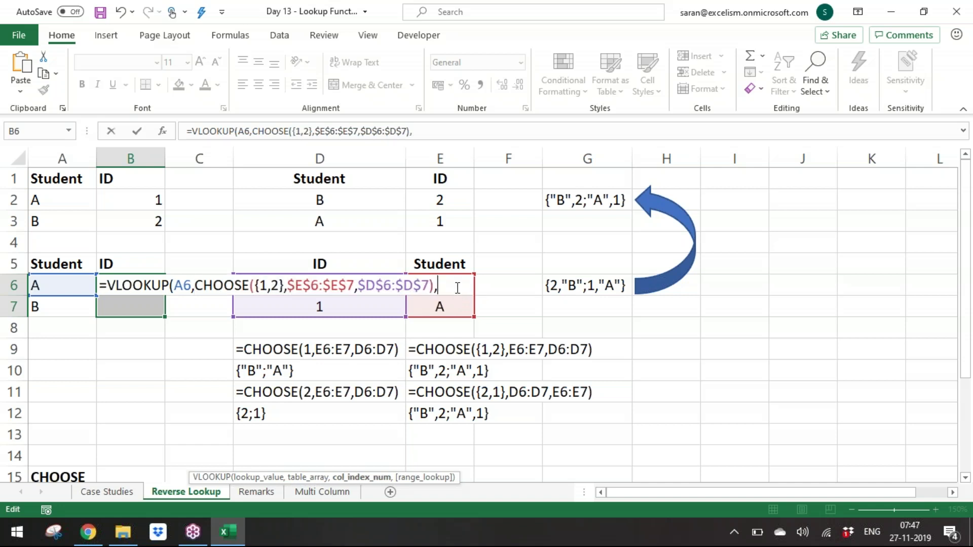
text(2m)
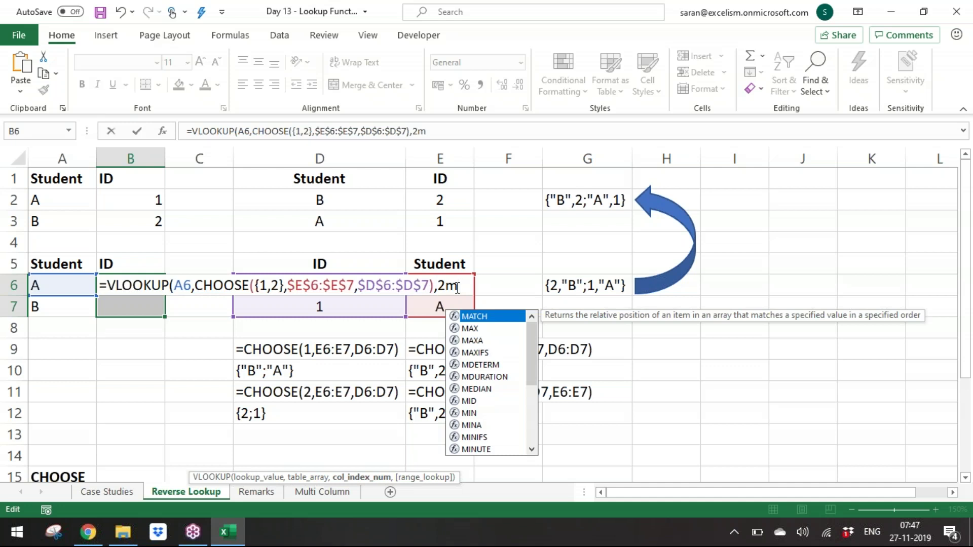
key(BackSpace)
text(,0))
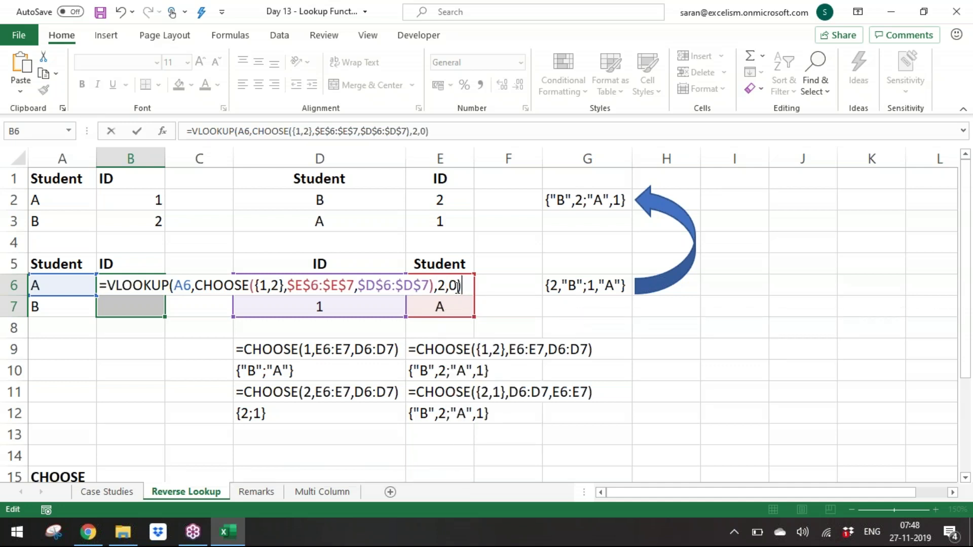
Step: Fill B6:B7 with =VLOOKUP(A6,CHOOSE({1,2},$E$6:$E$7,$D$6:$D$7),2,0) and inspect the formula's CHOOSE table array
key(ctrl+Return)
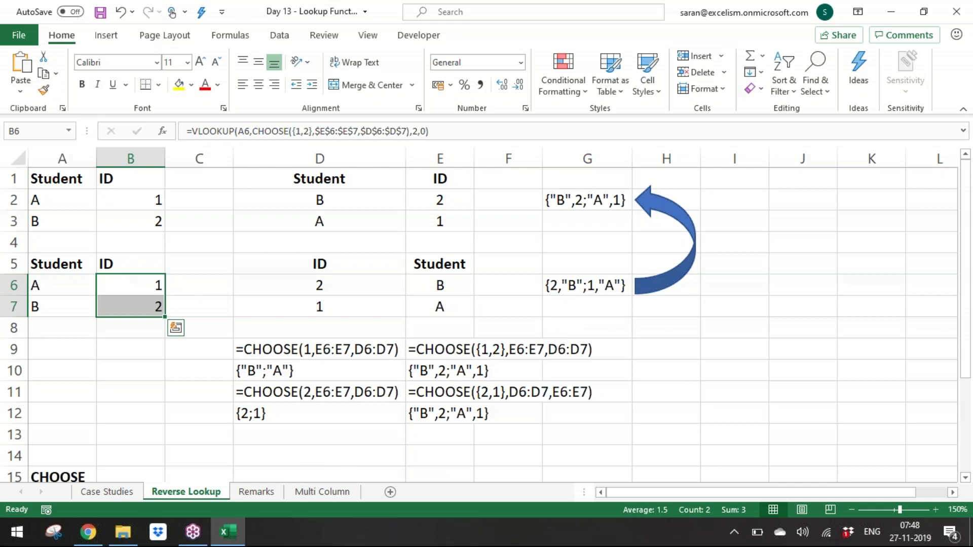
click(131, 285)
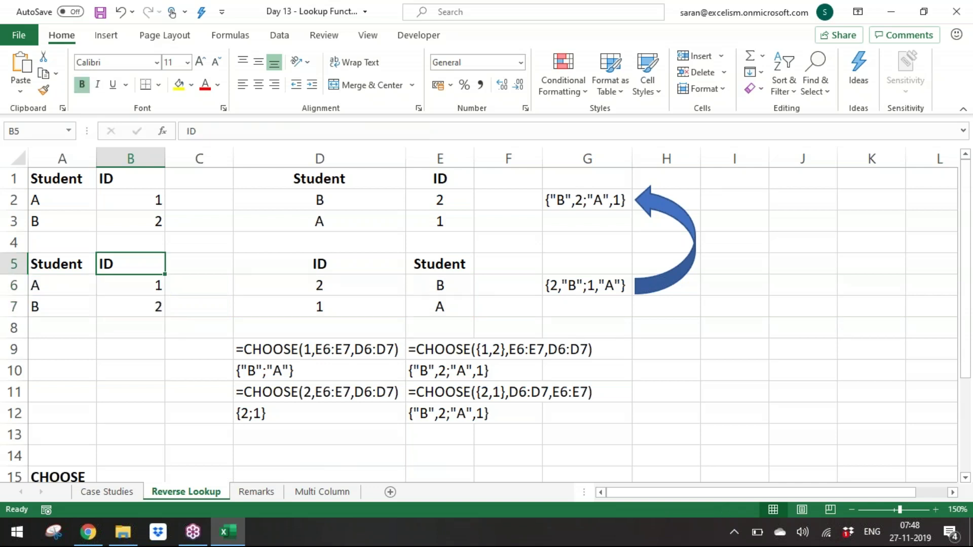
key(F2)
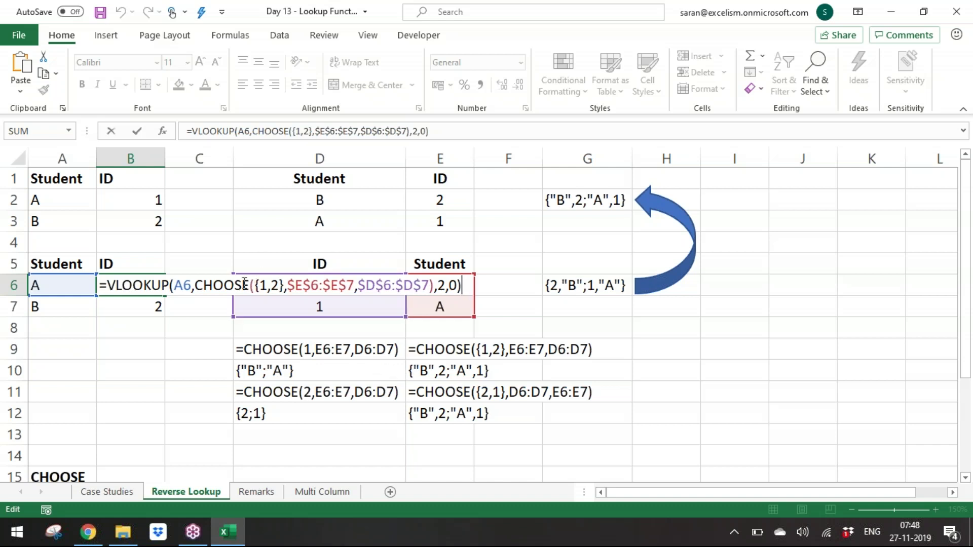
drag(196, 284, 435, 285)
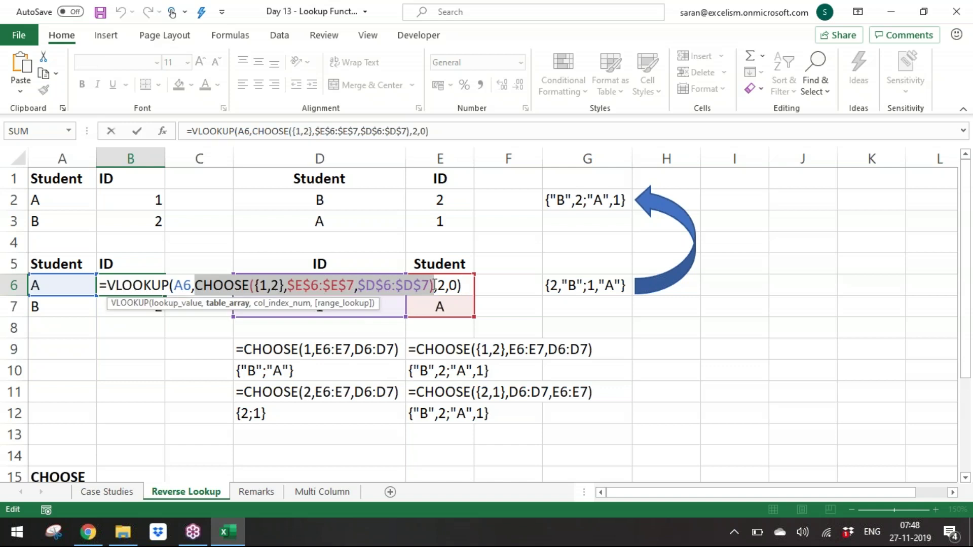
key(Escape)
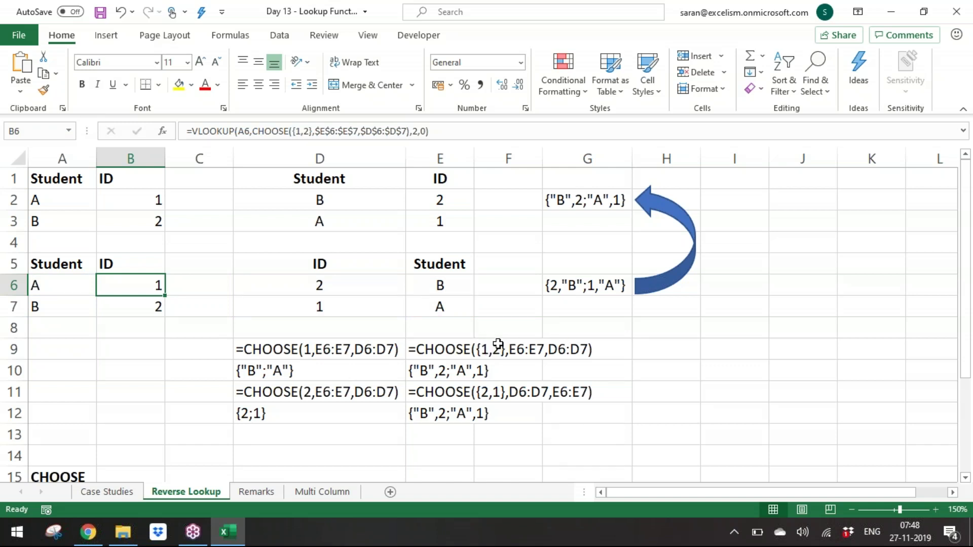
Step: Examine the sample CHOOSE formulas and their array results in D9:E12, comparing single index numbers with array constants
click(398, 349)
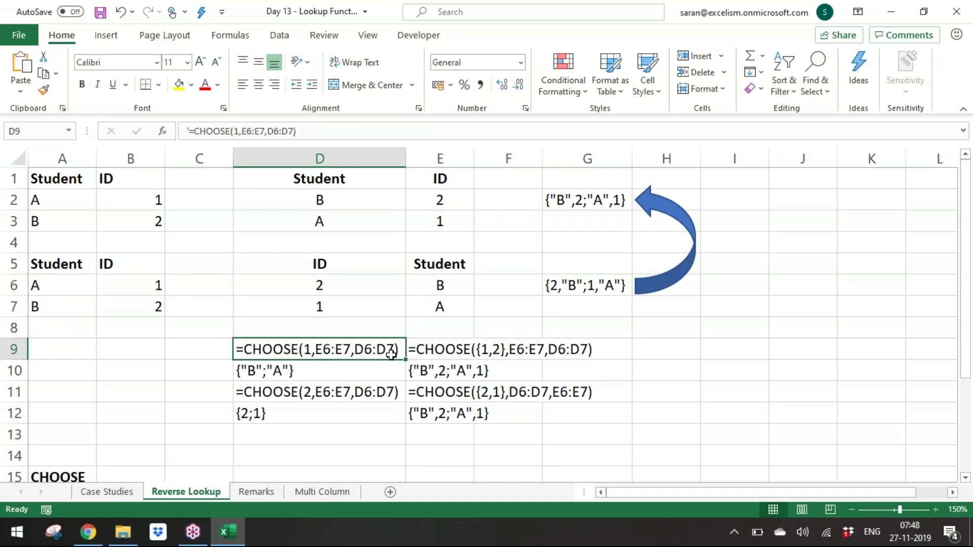
drag(384, 354, 369, 419)
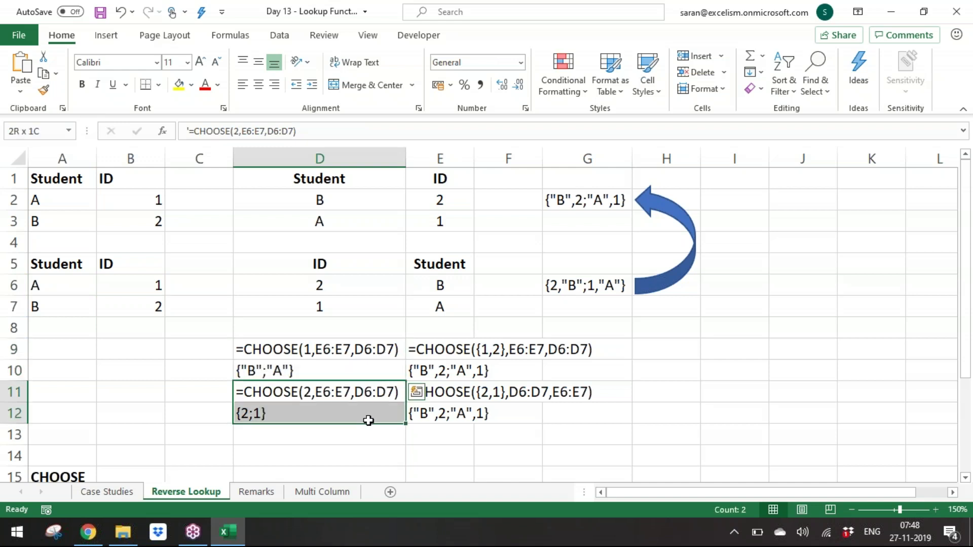
drag(369, 357, 363, 427)
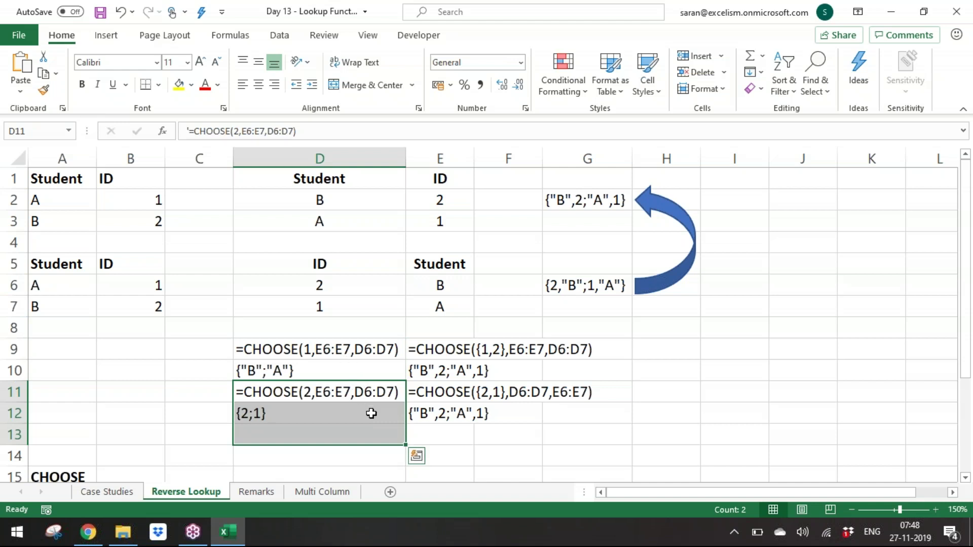
click(448, 349)
drag(448, 350, 437, 410)
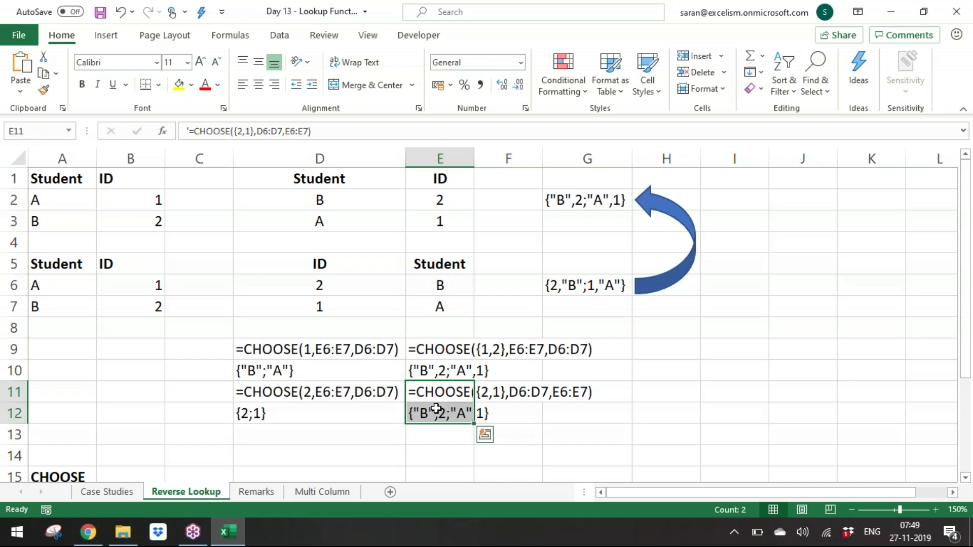
drag(439, 349, 439, 362)
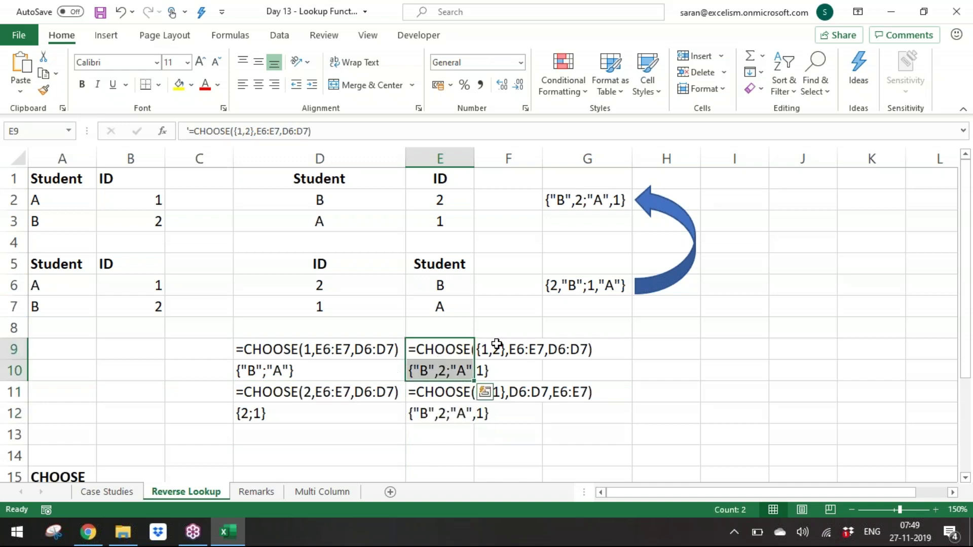
click(569, 390)
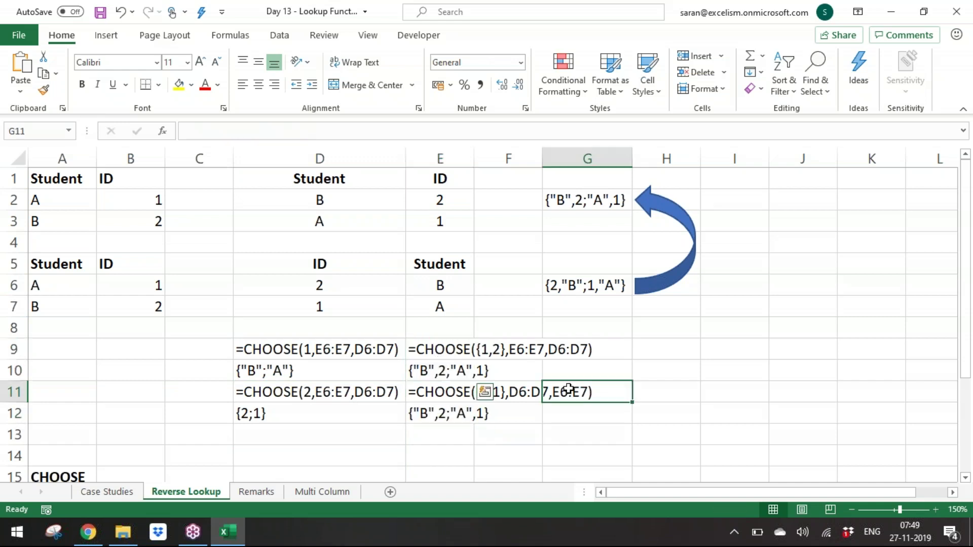
click(453, 335)
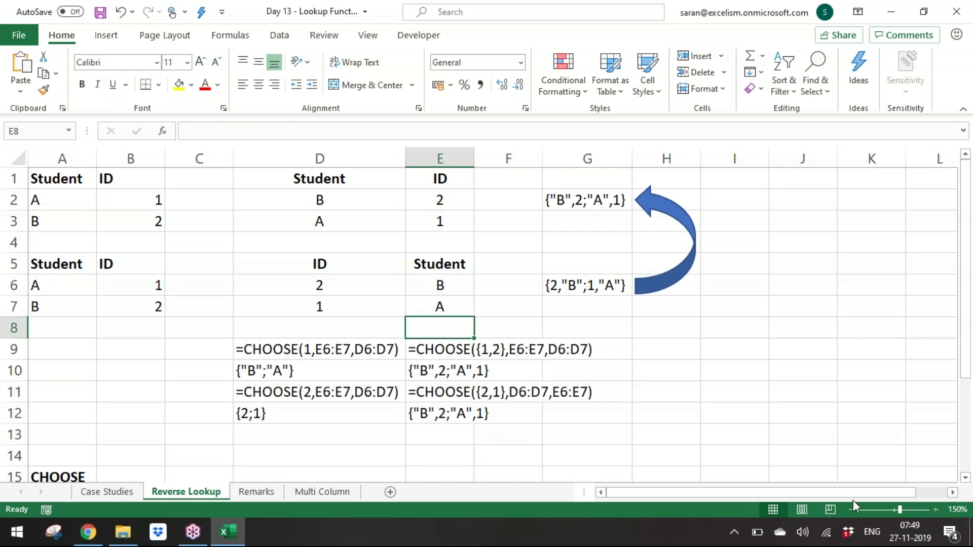
Step: AutoFit the width of column E to the CHOOSE examples in E9:E12
key(Down)
key(ctrl+shift+Down)
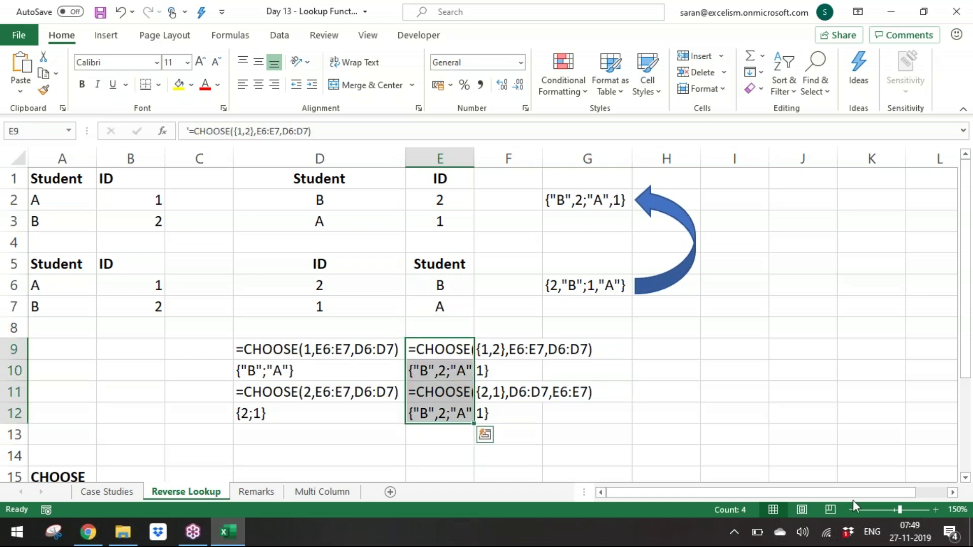
key(alt+h)
key(o)
key(i)
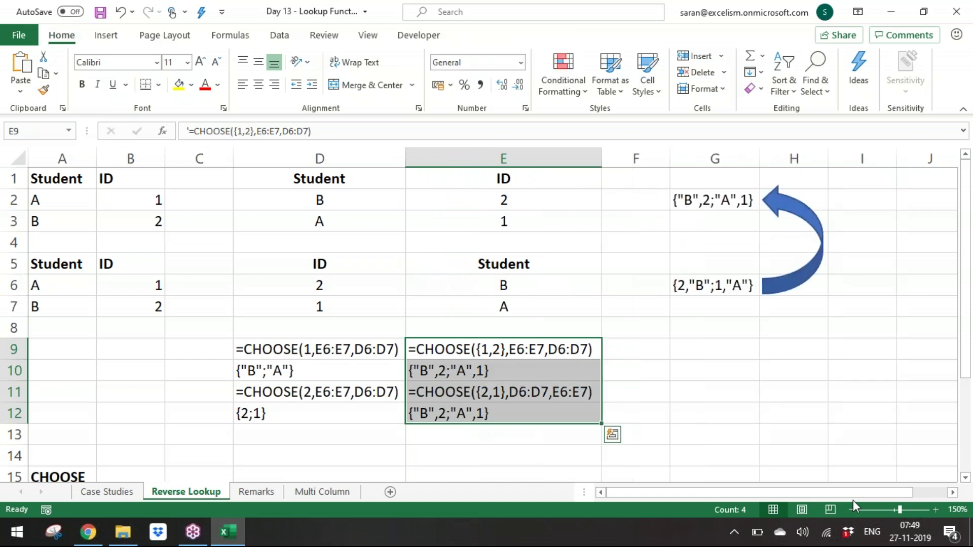
Step: Move the CHOOSE demonstration block from A15:A18 up to start at A11
key(Left)
key(Left)
key(Left)
key(Left)
key(ctrl+Down)
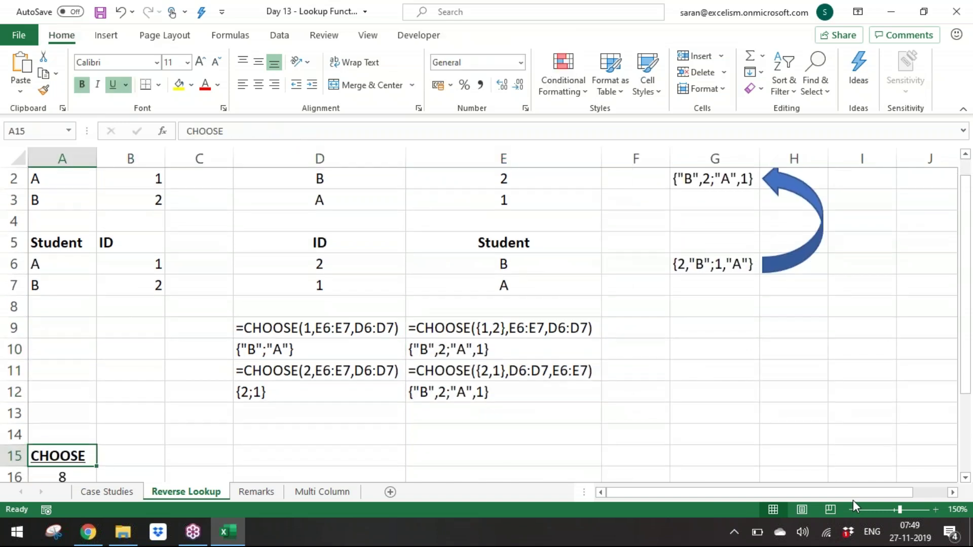
key(ctrl+Down)
key(Up)
key(Up)
key(Up)
key(ctrl+shift+Down)
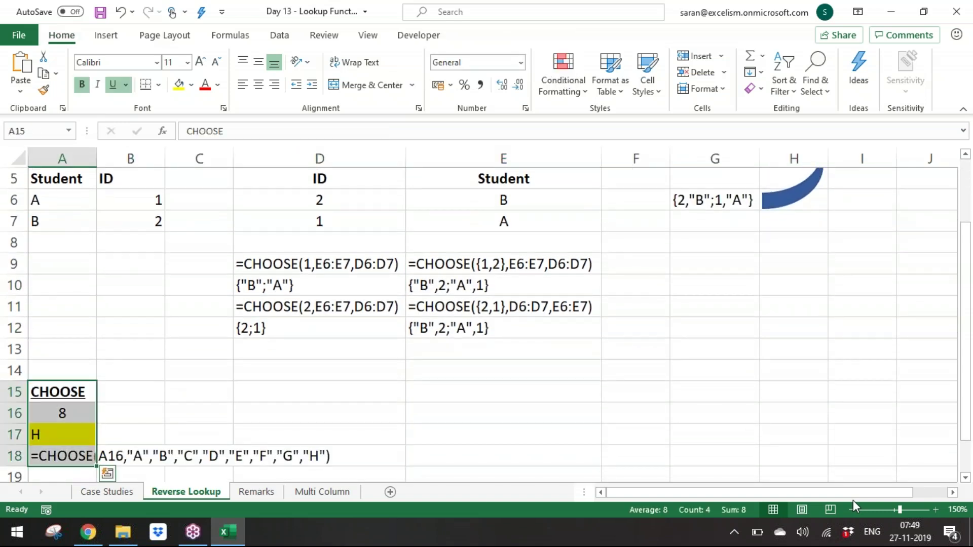
key(shift+Down)
key(shift+Up)
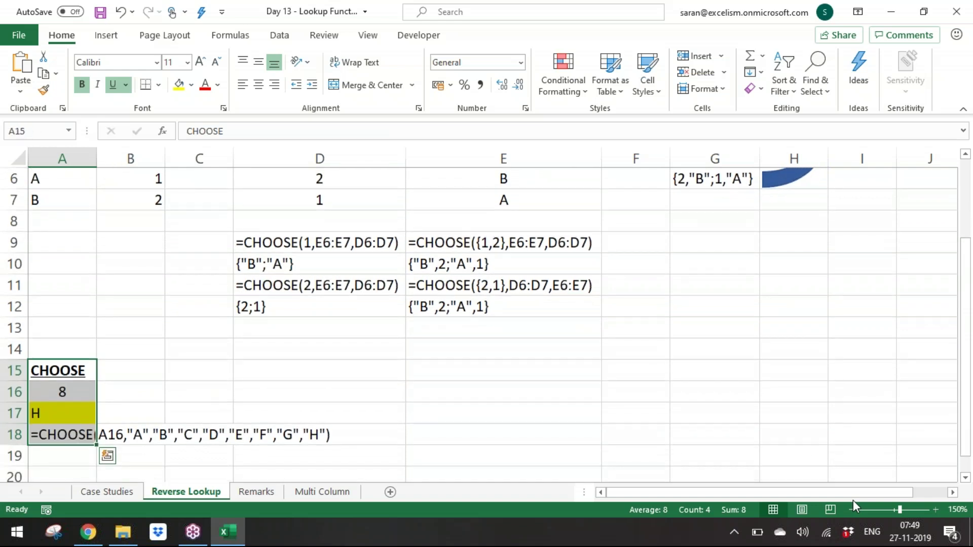
key(ctrl+c)
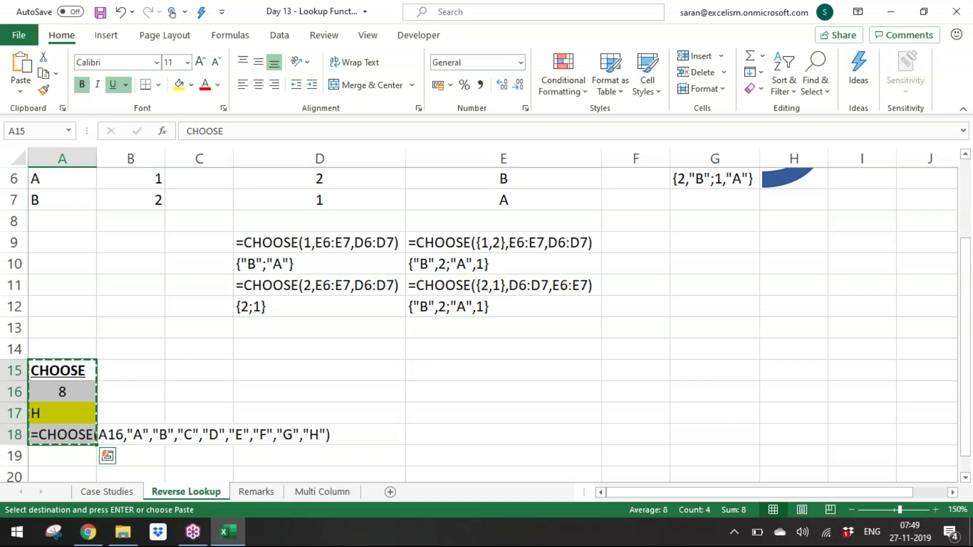
key(Up)
key(Up)
key(Up)
key(Up)
key(ctrl+v)
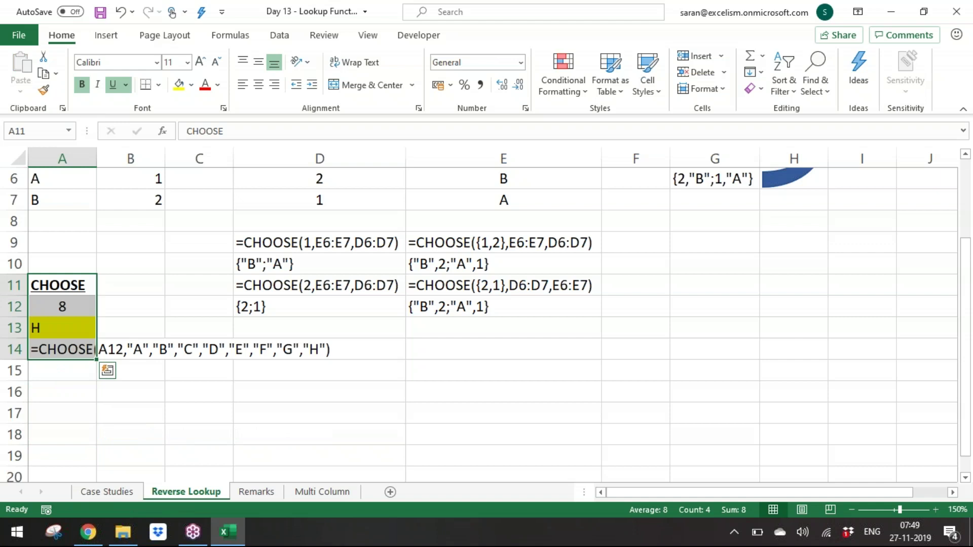
Step: Review the sheet's lookup tables, the CHOOSE array examples in D9:E12 and the CHOOSE block in column A
key(Up)
key(Up)
key(Up)
key(Up)
key(Up)
key(Up)
key(Up)
key(Up)
key(Up)
key(Up)
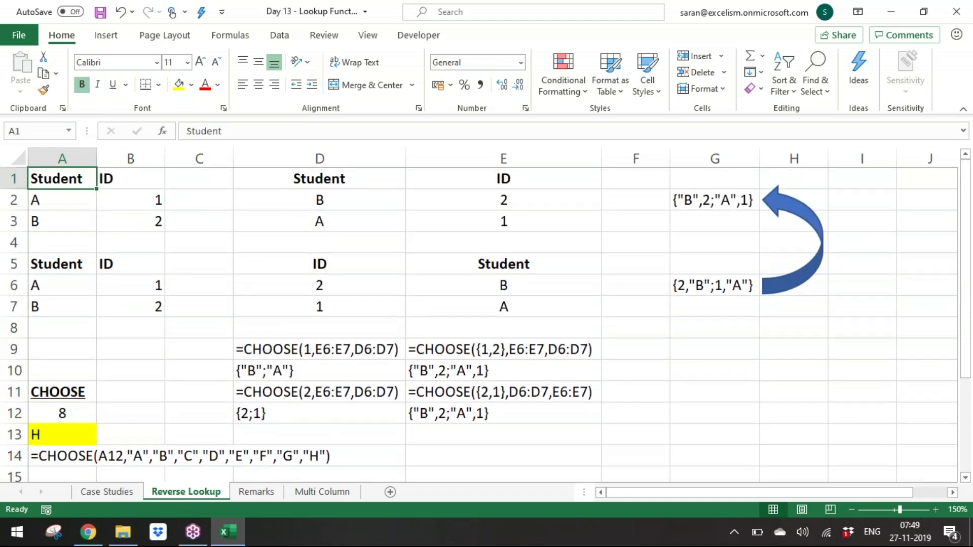
key(Down)
key(Down)
key(Down)
key(Down)
key(Down)
key(Down)
key(Down)
key(Down)
key(Right)
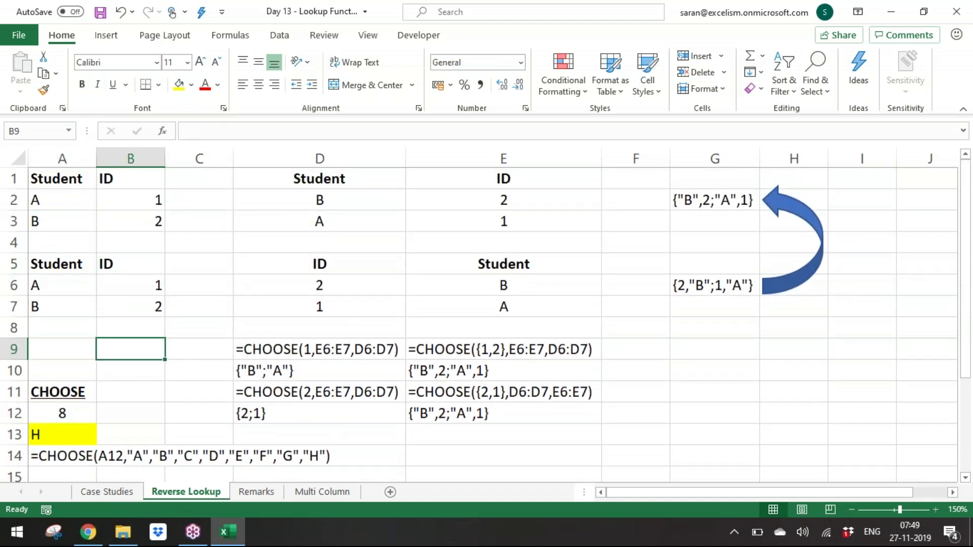
click(319, 349)
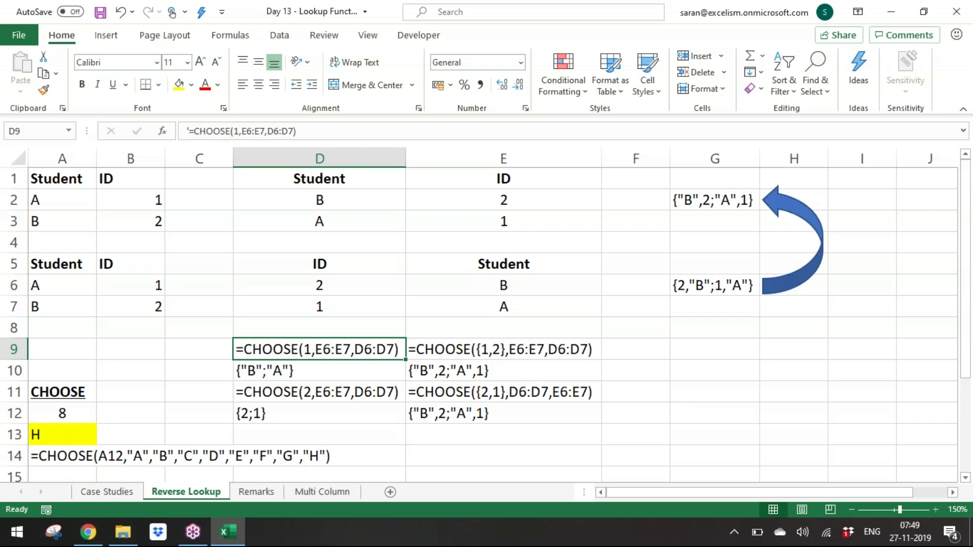
key(Down)
key(Down)
key(Down)
key(Down)
key(Up)
key(Up)
key(Up)
key(Up)
key(Right)
key(Left)
key(Left)
key(Left)
key(Left)
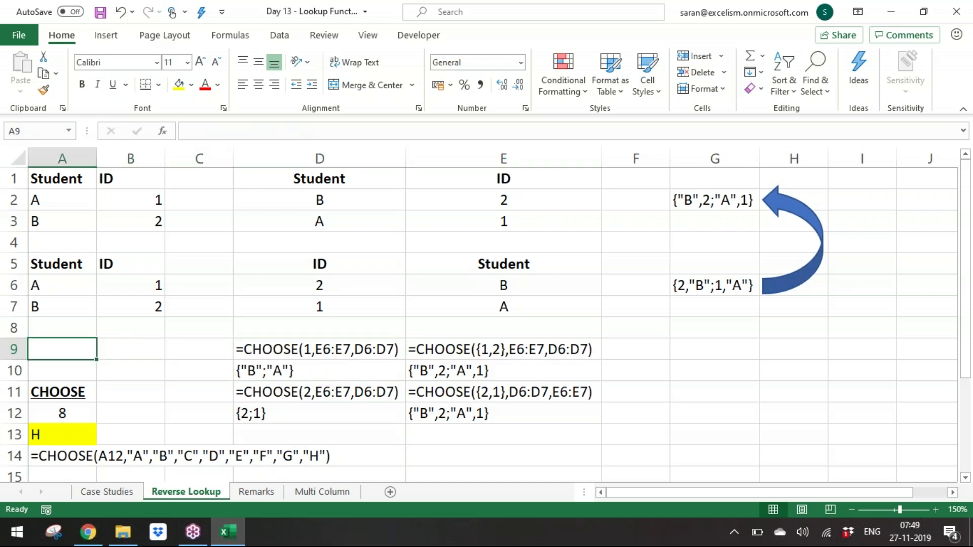
key(Down)
key(Down)
key(Down)
key(Down)
key(Down)
key(Right)
key(Right)
key(Right)
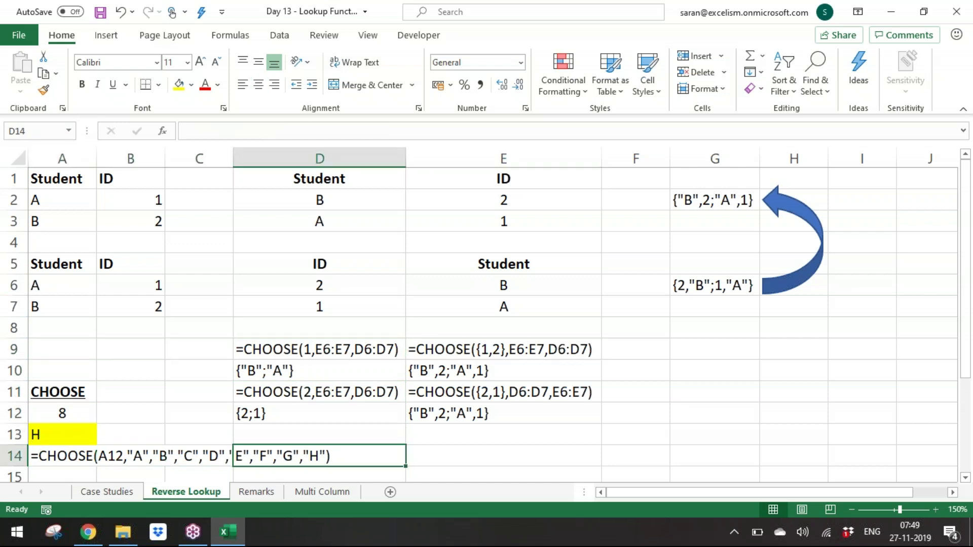
Step: Enter =IF("A",10,20) in A16, with the text "A" as the logical test
scroll(486, 315, down, 2)
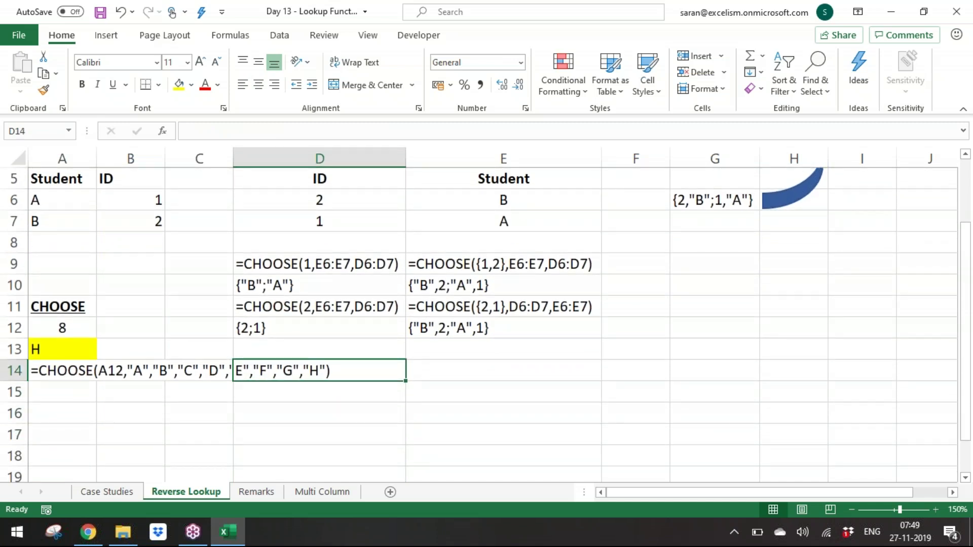
key(Right)
key(Left)
key(Left)
key(Left)
key(Down)
key(Down)
key(Down)
key(Down)
key(Down)
key(Down)
key(Down)
key(Down)
key(Up)
key(Up)
key(Up)
key(Up)
key(Up)
key(Up)
key(Left)
text(=i)
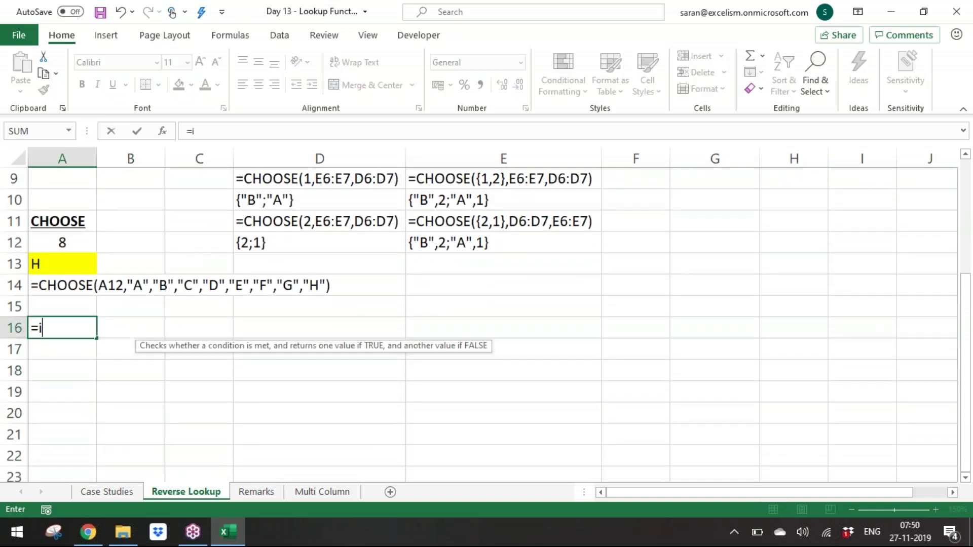
key(Tab)
text(")
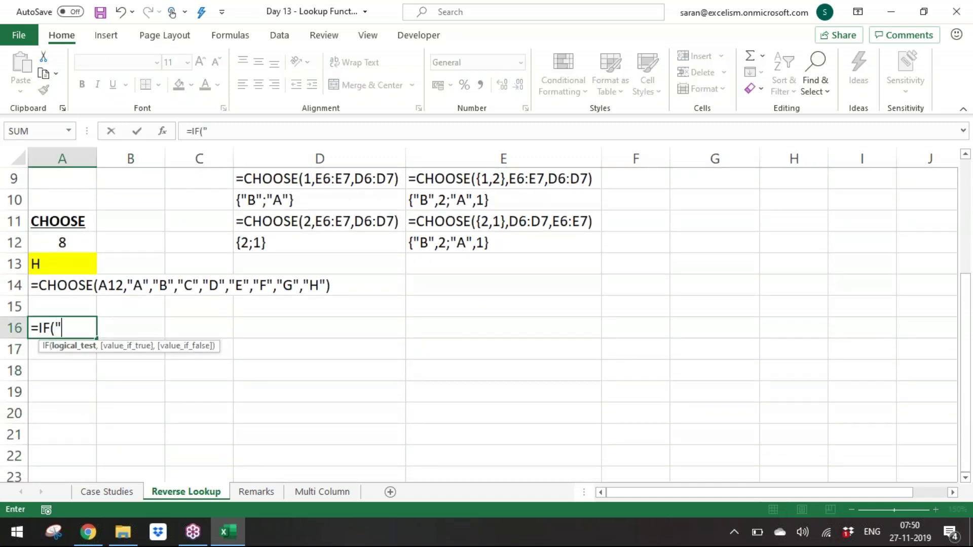
text(A",10,20))
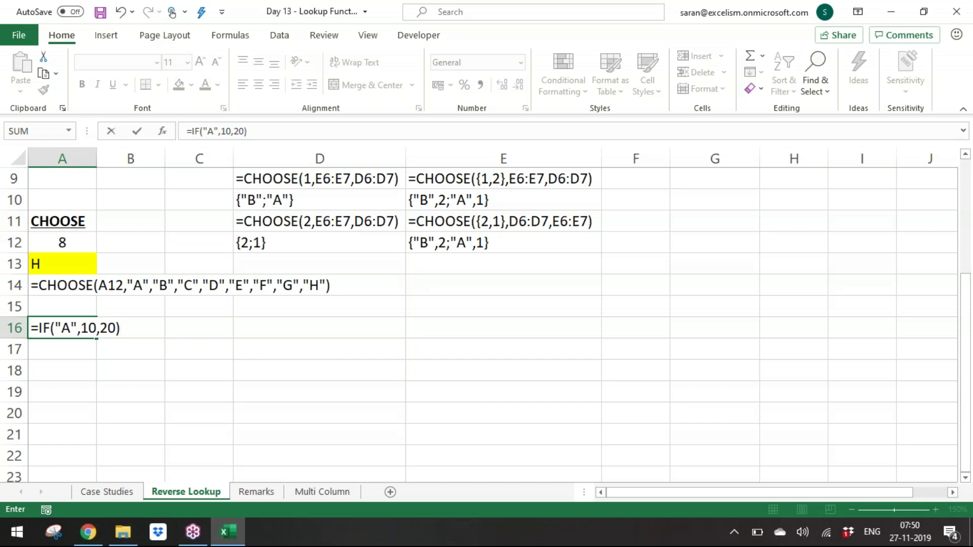
click(55, 328)
drag(55, 328, 78, 327)
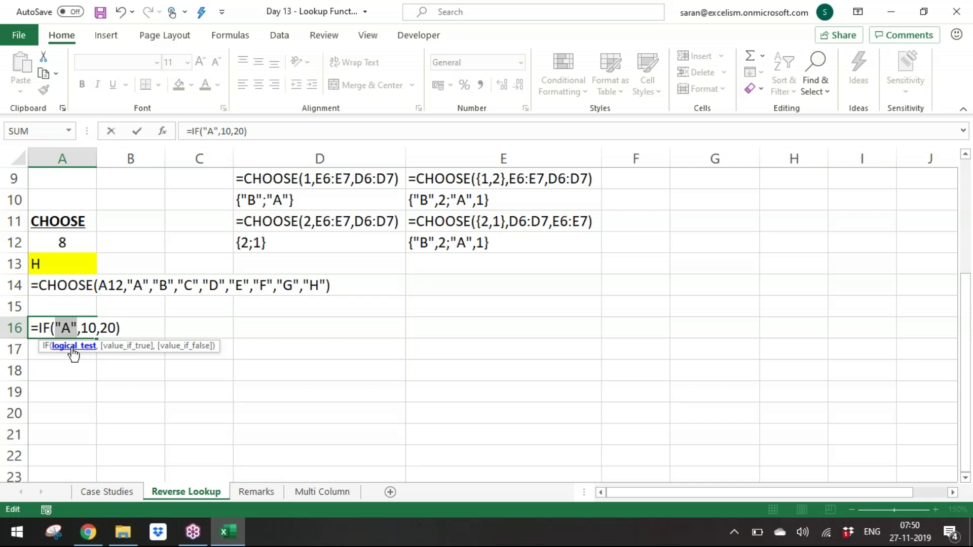
key(Return)
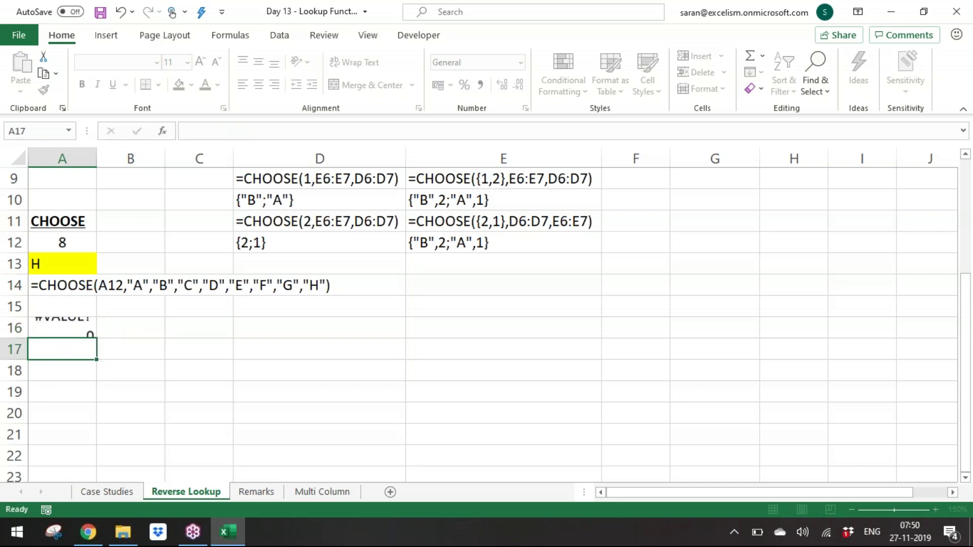
Step: Display A16's formula as text in B16 with the FORMULATEXT function
click(130, 328)
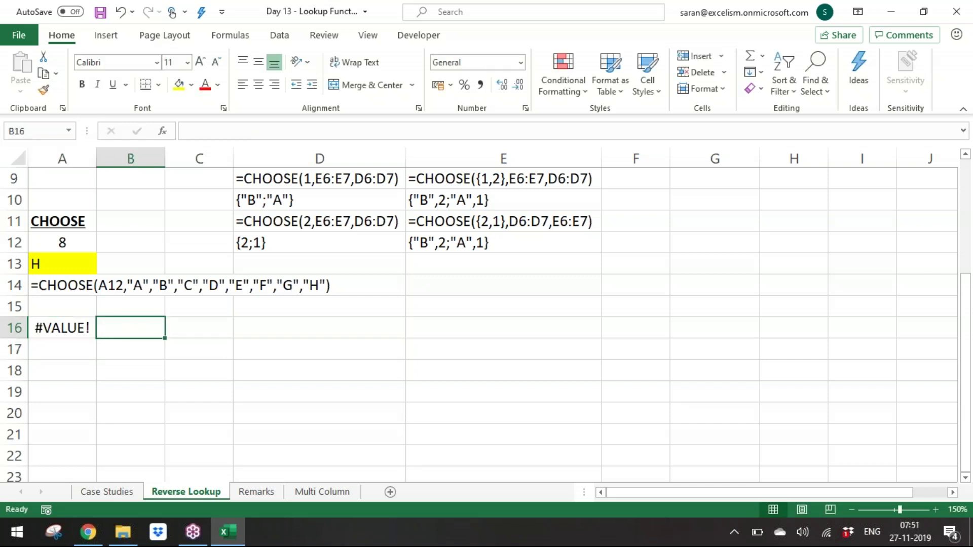
text(=form)
key(Tab)
key(Left)
key(Return)
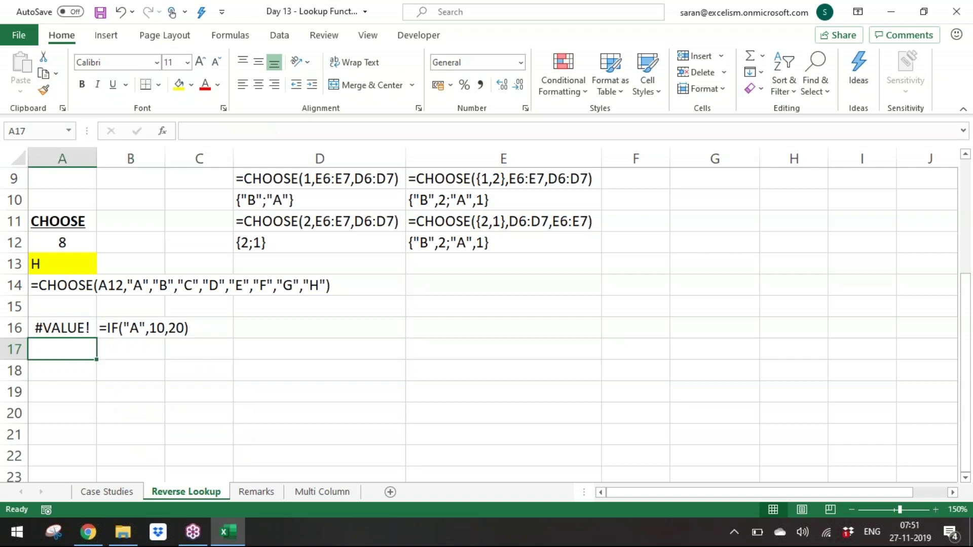
Step: Enter =IF(10>5,10,20) in A17, using the comparison 10>5 as the logical test
text(=)
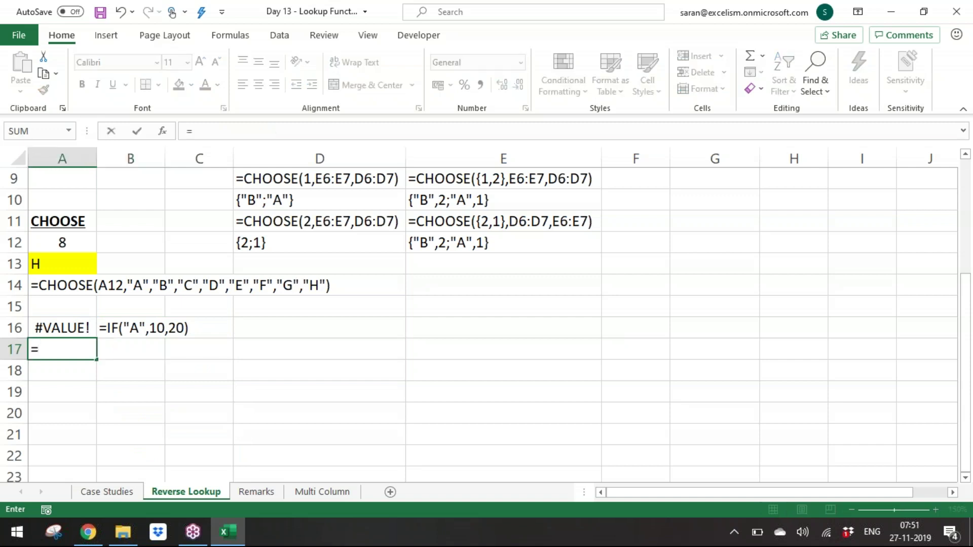
text(IF()
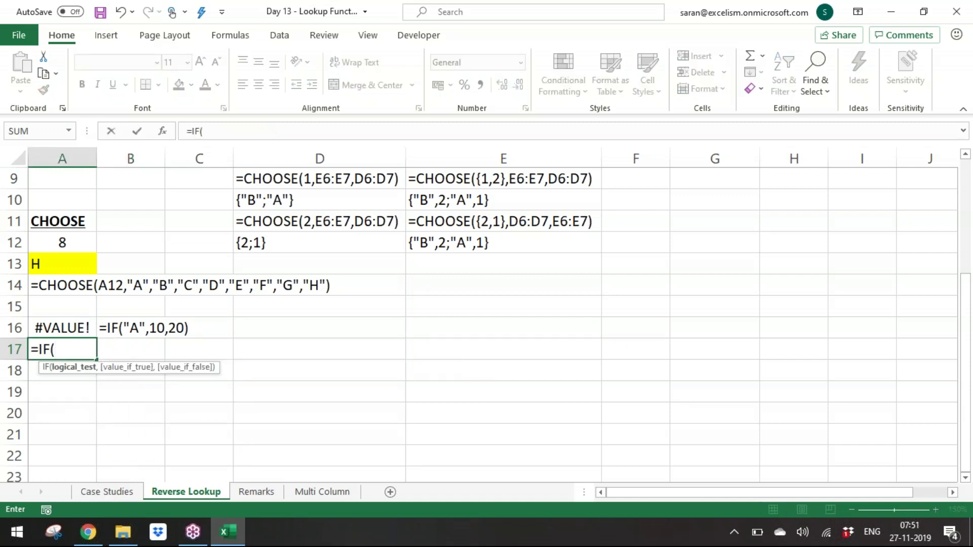
text(10>5,10,20))
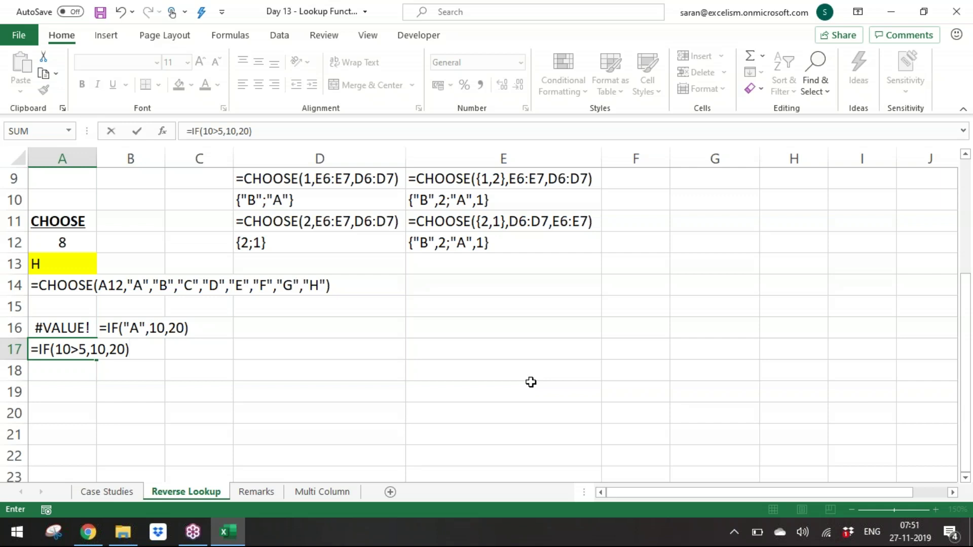
click(85, 351)
click(124, 367)
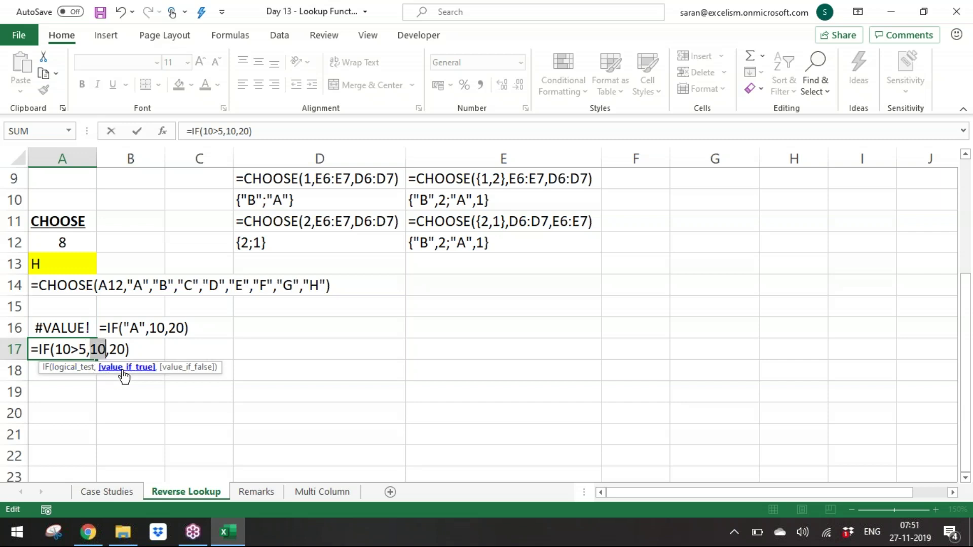
key(Return)
Step: Copy the FORMULATEXT formula from B16 into B17 to display A17's formula as text
click(131, 349)
click(131, 328)
key(ctrl+c)
click(130, 349)
key(Return)
Step: Enter =IF(TRUE,10,20) in A18, with the logical value TRUE as the test
click(62, 371)
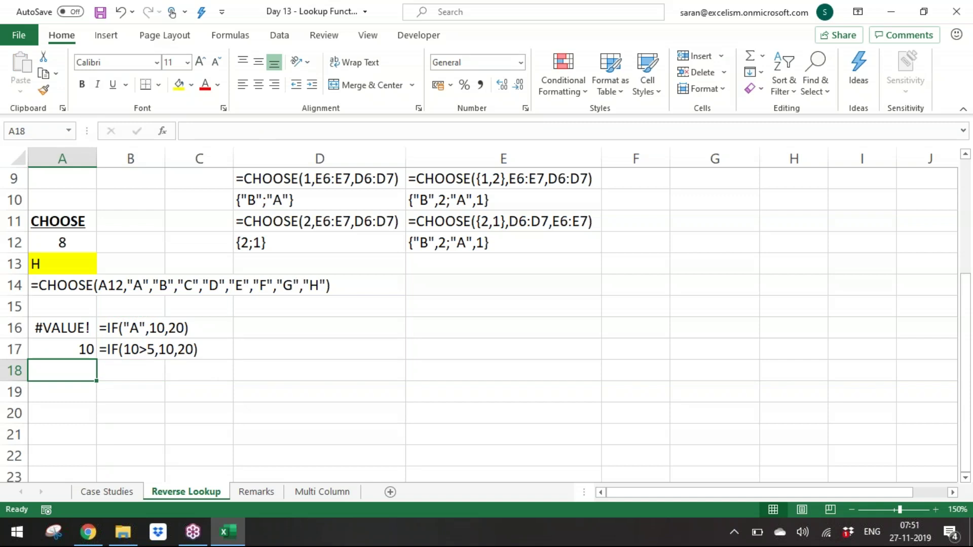
text(=if)
key(Tab)
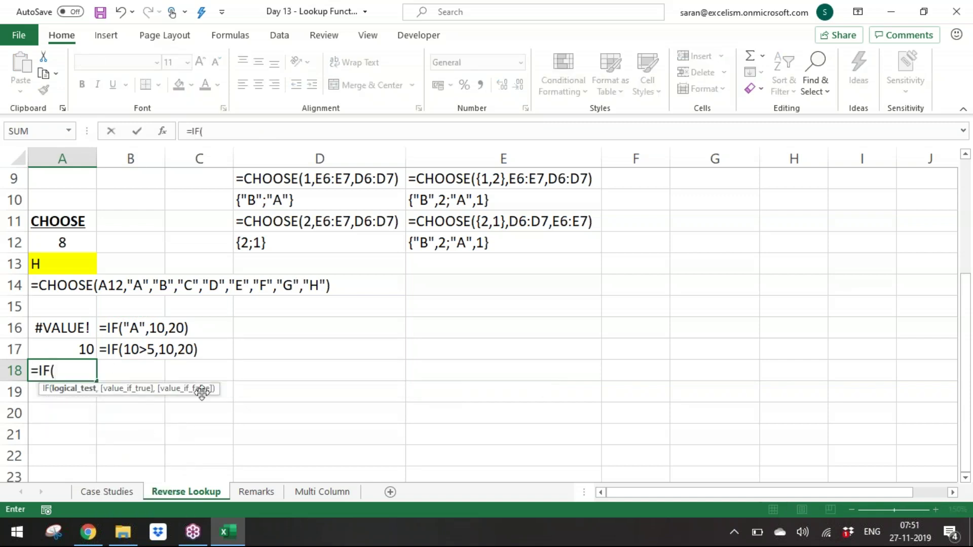
text(TRU)
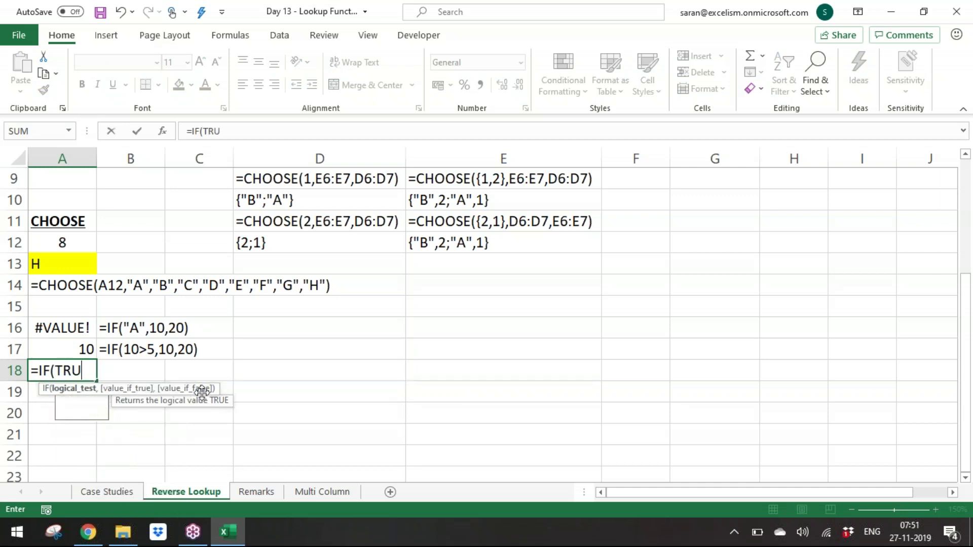
text(E,10,20)
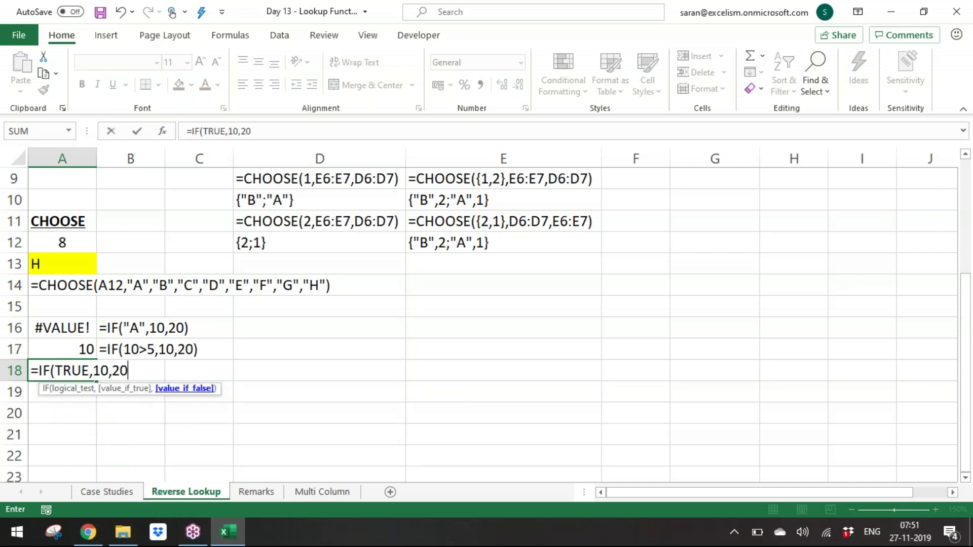
text())
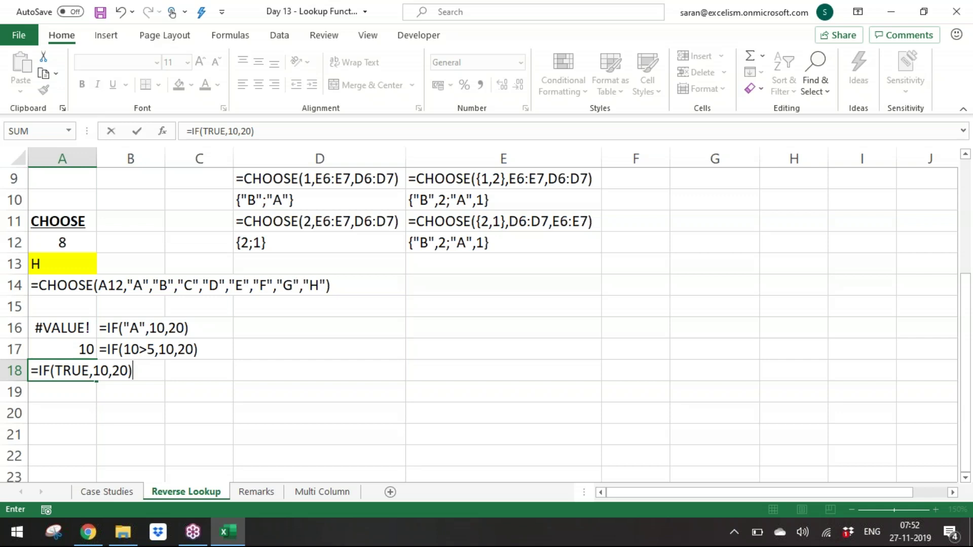
click(64, 369)
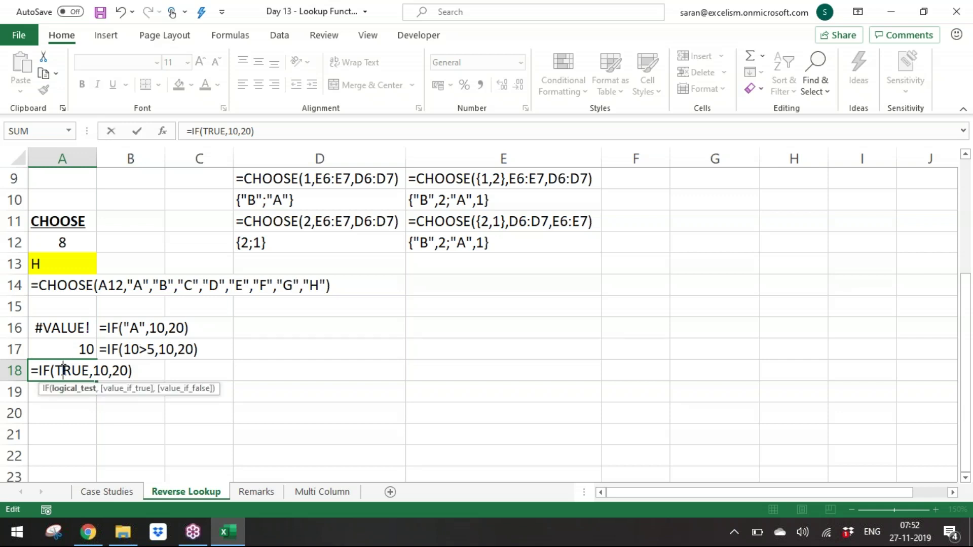
click(78, 388)
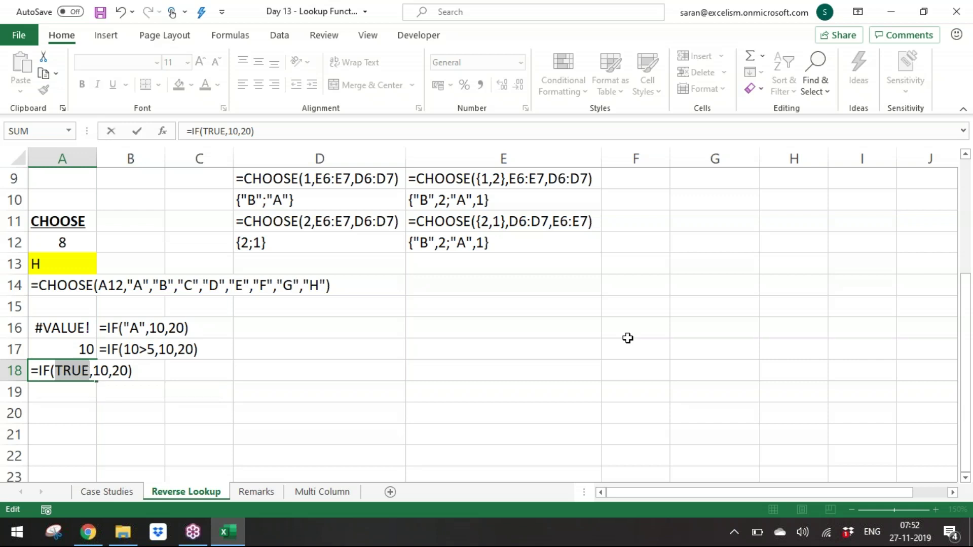
key(Return)
Step: Fill the FORMULATEXT formula from B17 down into B18 to display A18's formula
key(Up)
key(Right)
key(Up)
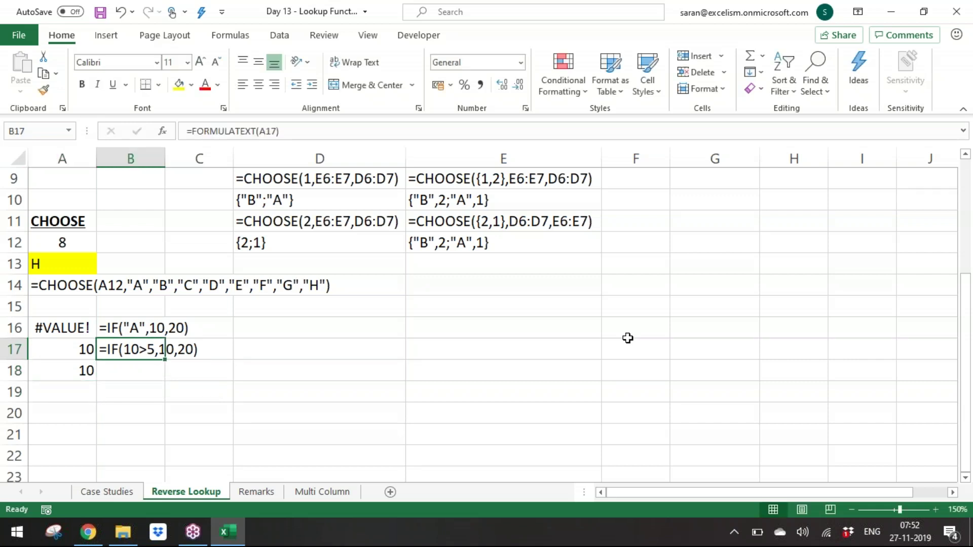
key(Down)
key(ctrl+d)
Step: Enter =IF(1,10,20) in A19, with the number 1 as the logical test
key(Down)
key(Left)
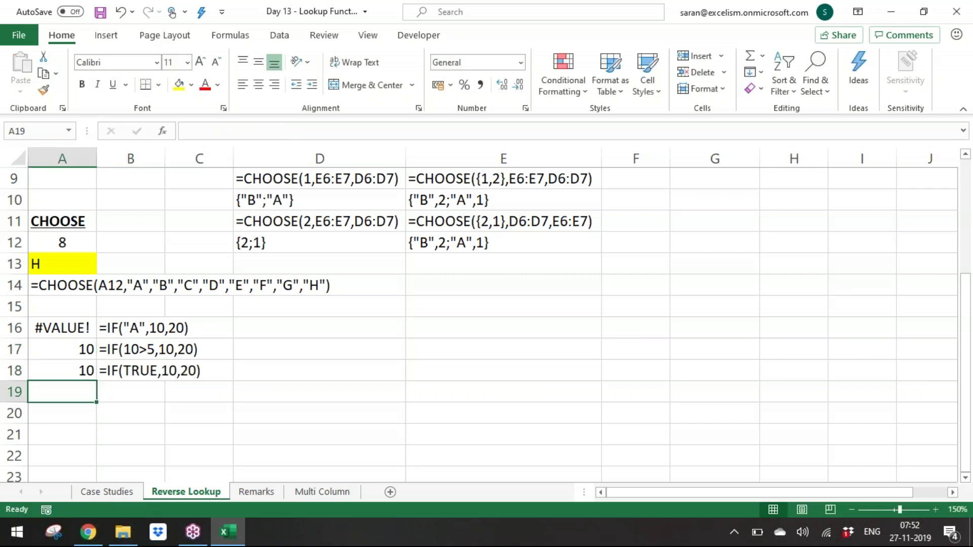
text(=if)
key(Tab)
text(1)
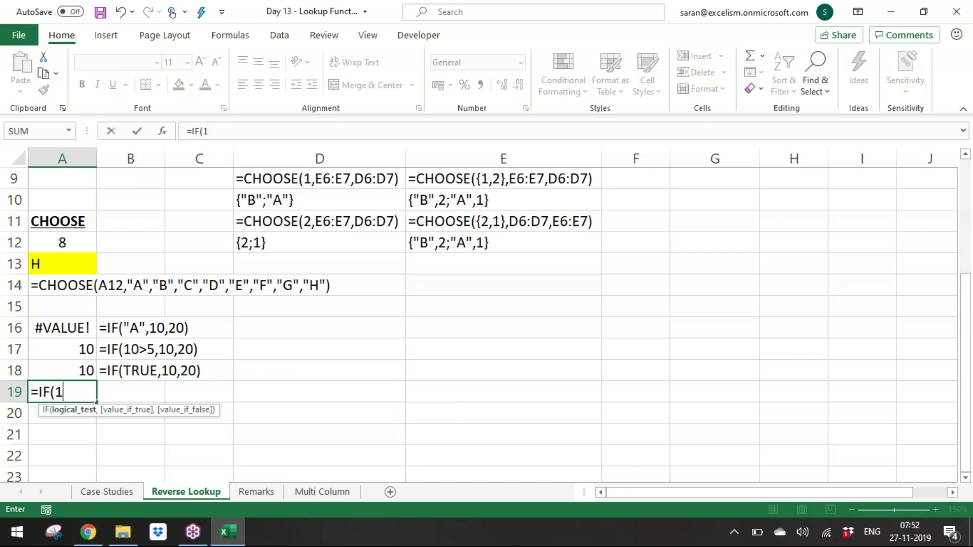
text(,10,20))
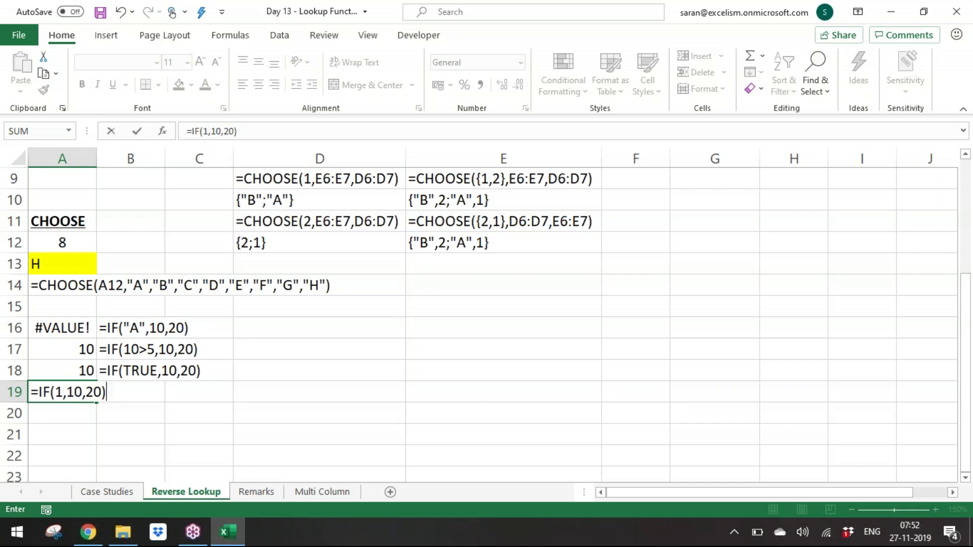
key(Return)
Step: Copy the FORMULATEXT formula from B18 into B19 to show A19's formula as text
key(Up)
click(163, 371)
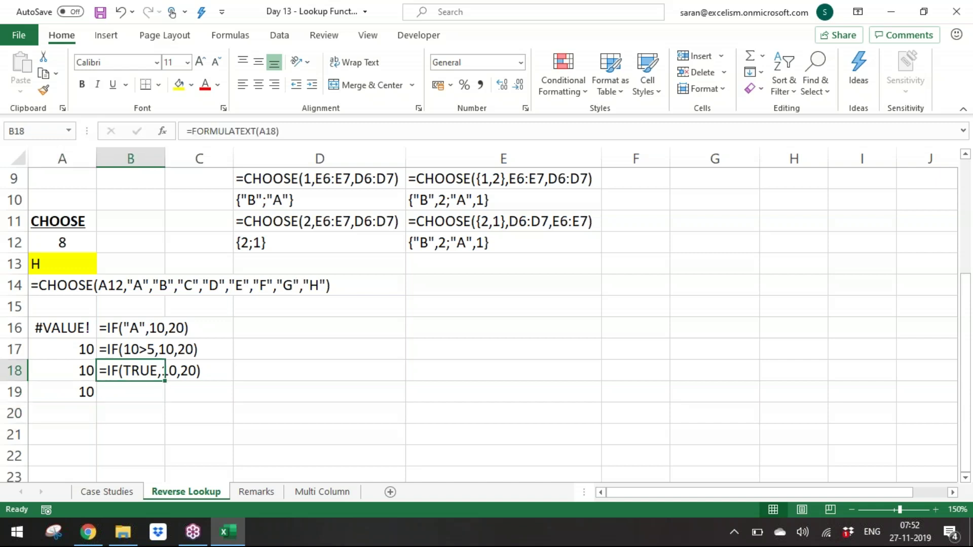
key(ctrl+c)
key(Down)
key(Return)
Step: Enter =IF(0,10,20) in A20, with the number 0 as the logical test
key(Left)
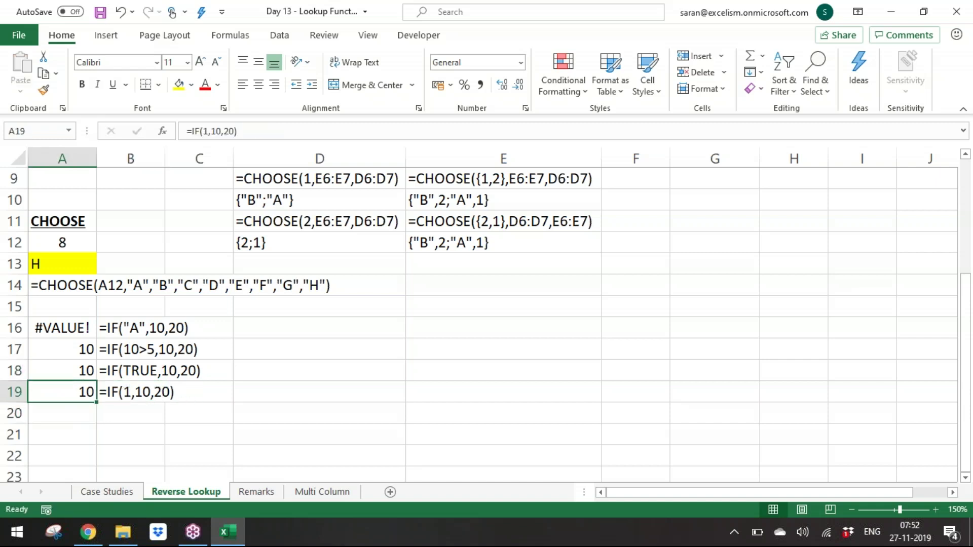
key(Down)
text(=IF()
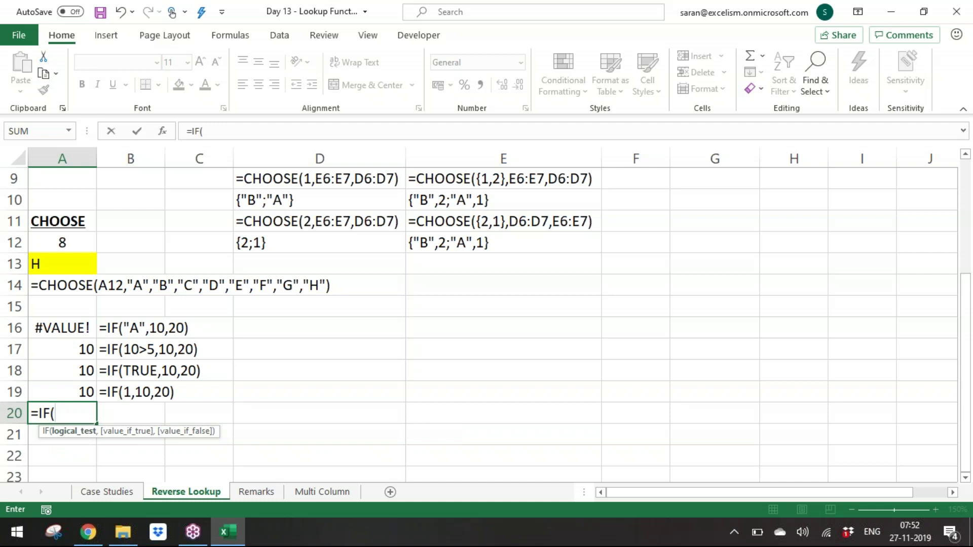
text(0,10,20)
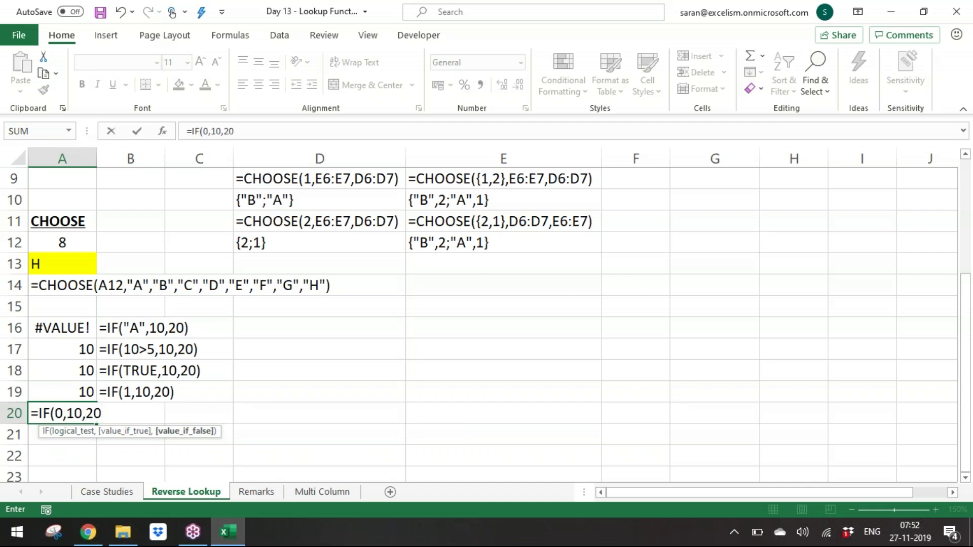
text())
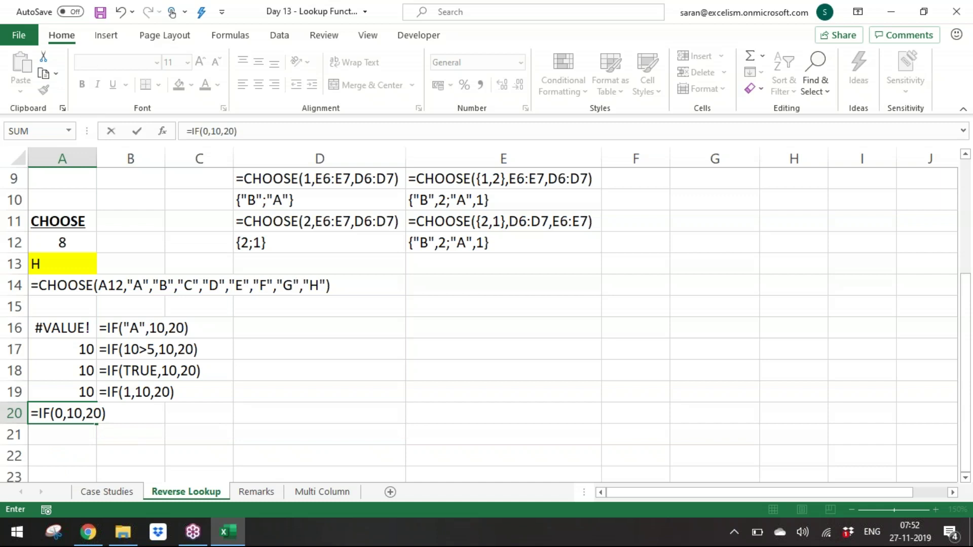
key(ctrl+Return)
key(Return)
Step: Copy the FORMULATEXT formula from B19 into B20 to show A20's formula as text
key(Up)
key(Up)
key(Right)
key(ctrl+c)
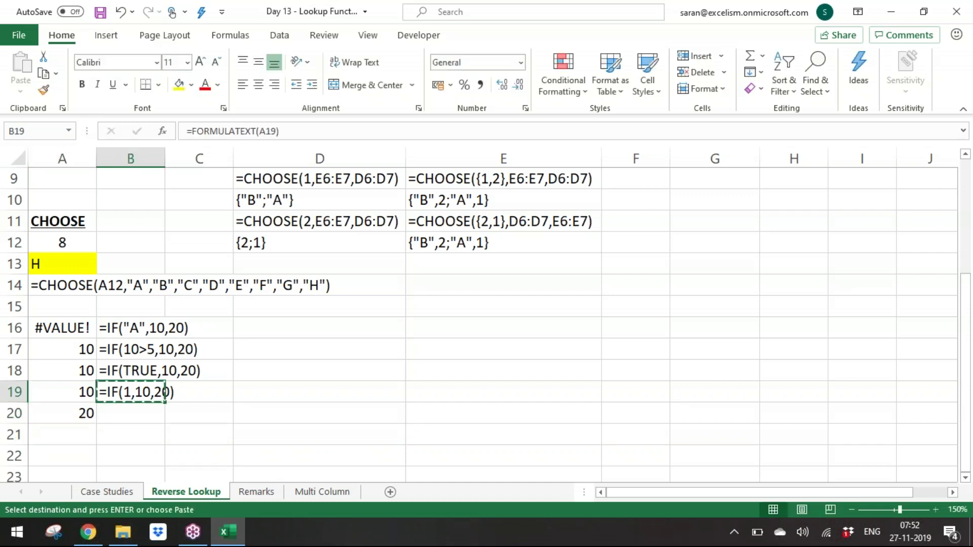
key(Down)
key(Return)
Step: Enter =IF({1,0},10,20) in A21, with the array constant {1,0} as the logical test
key(Down)
key(Left)
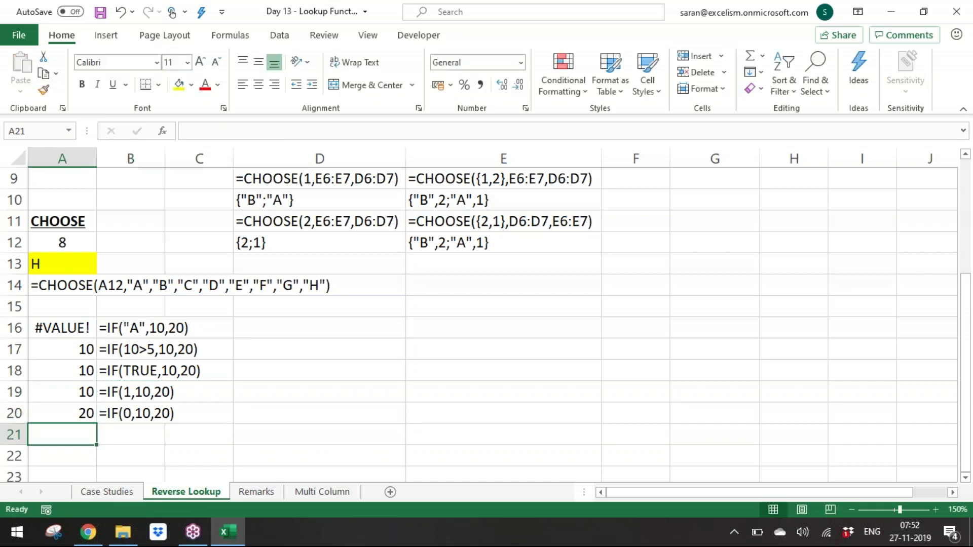
text(=i)
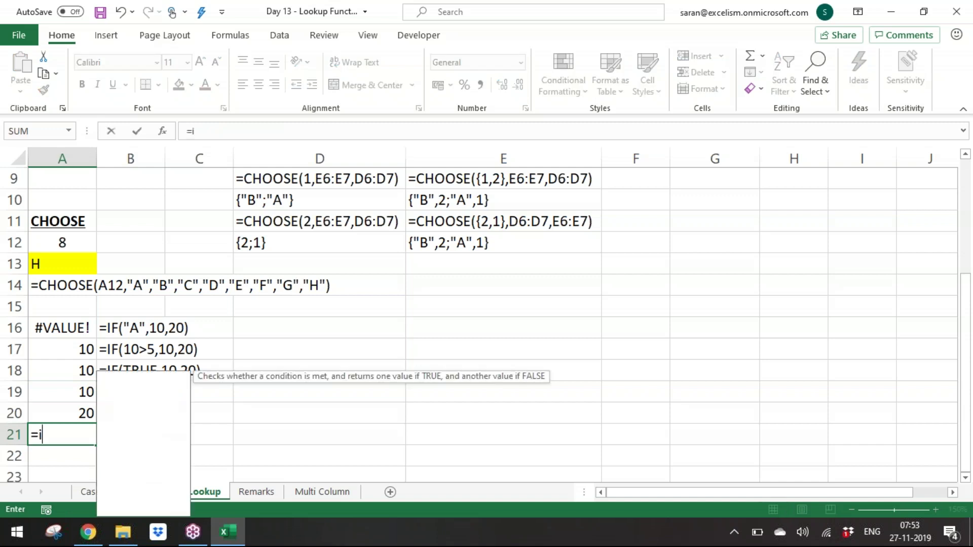
key(Tab)
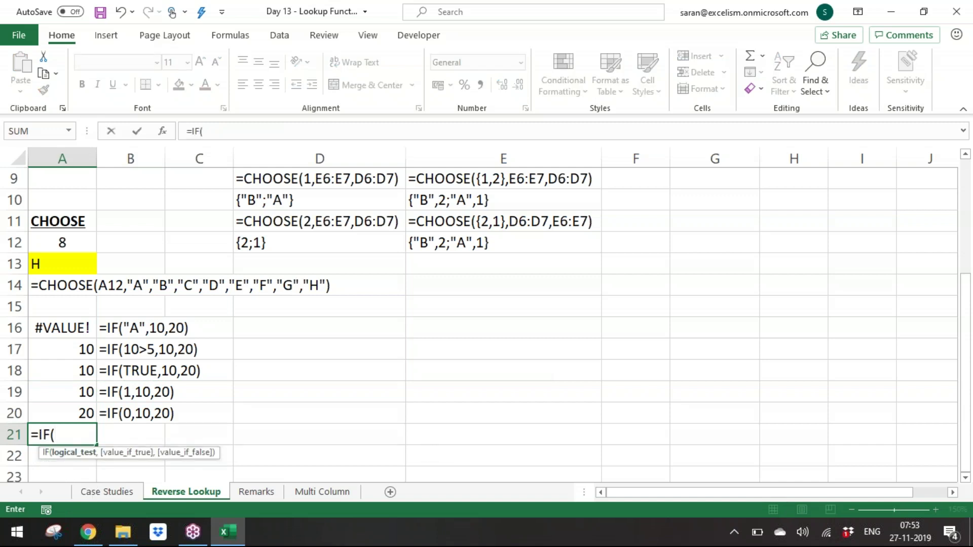
text({1,0},10,20)
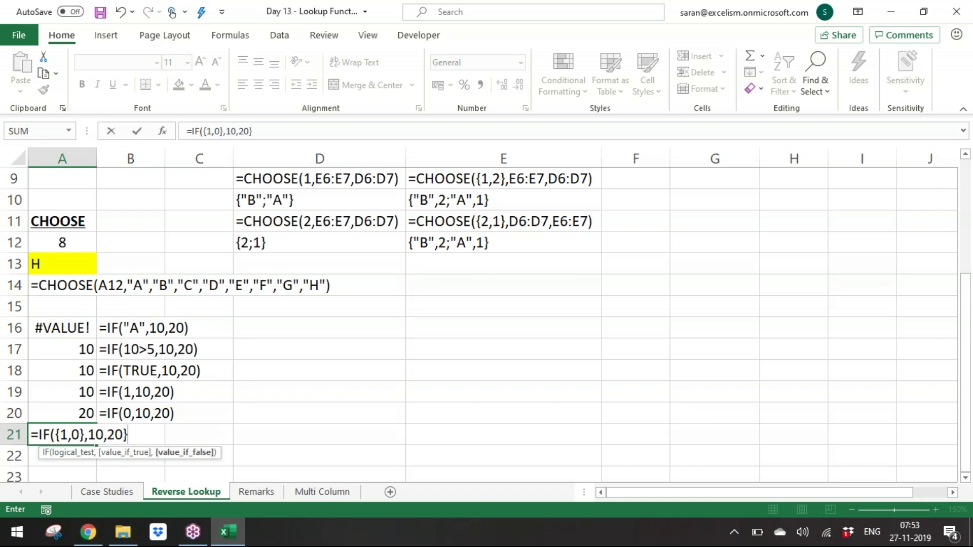
text())
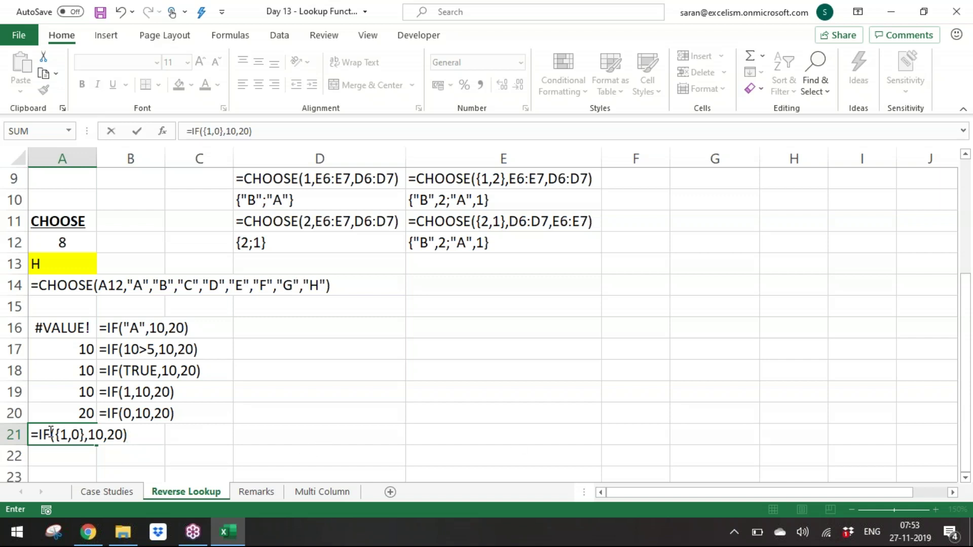
drag(55, 434, 84, 435)
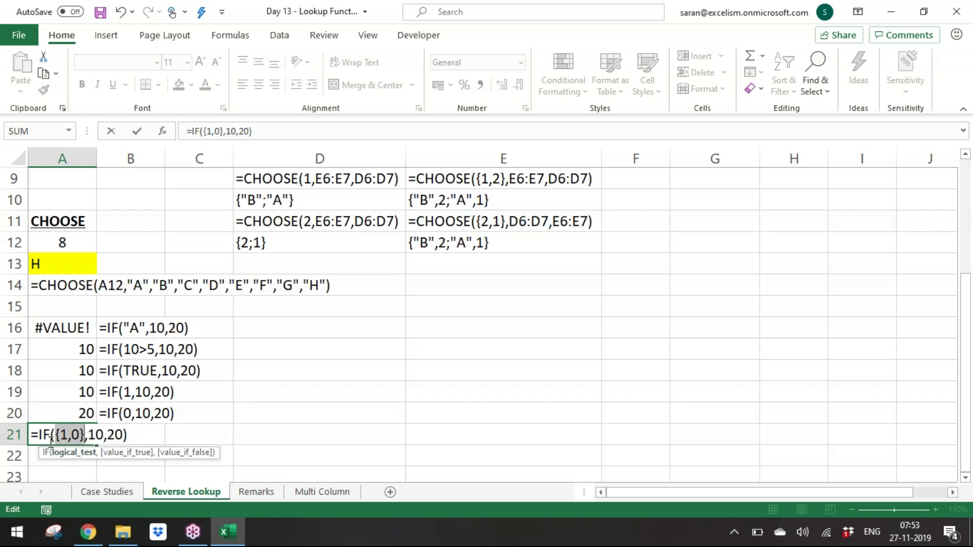
drag(49, 435, 116, 435)
key(End)
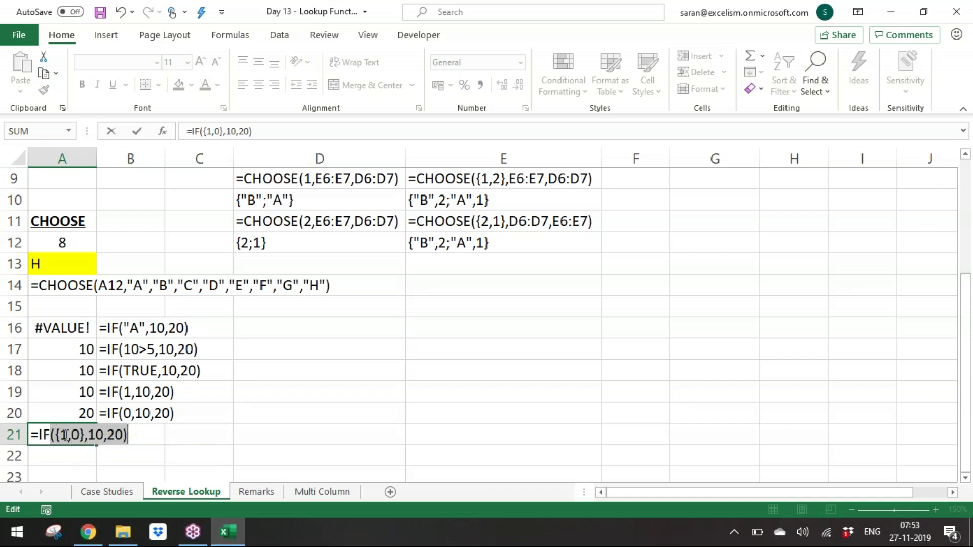
click(65, 422)
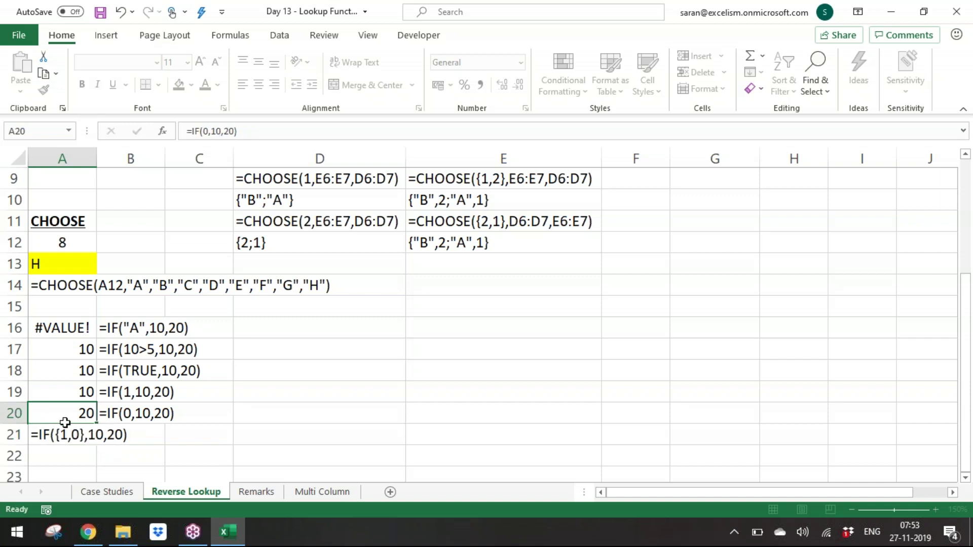
Step: Evaluate the IF expression inside A21 in place, copy the resulting array and restore the formula
double_click(40, 432)
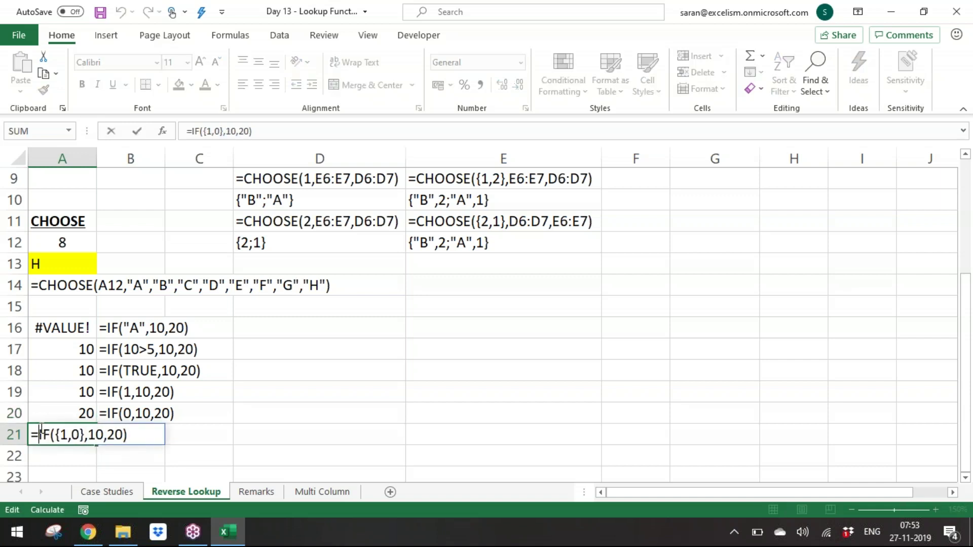
drag(39, 433, 269, 436)
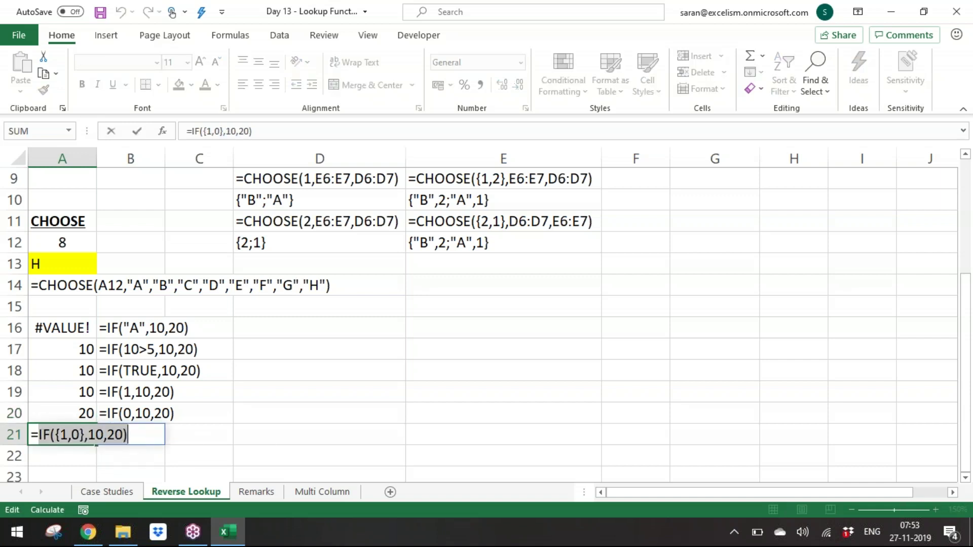
key(F9)
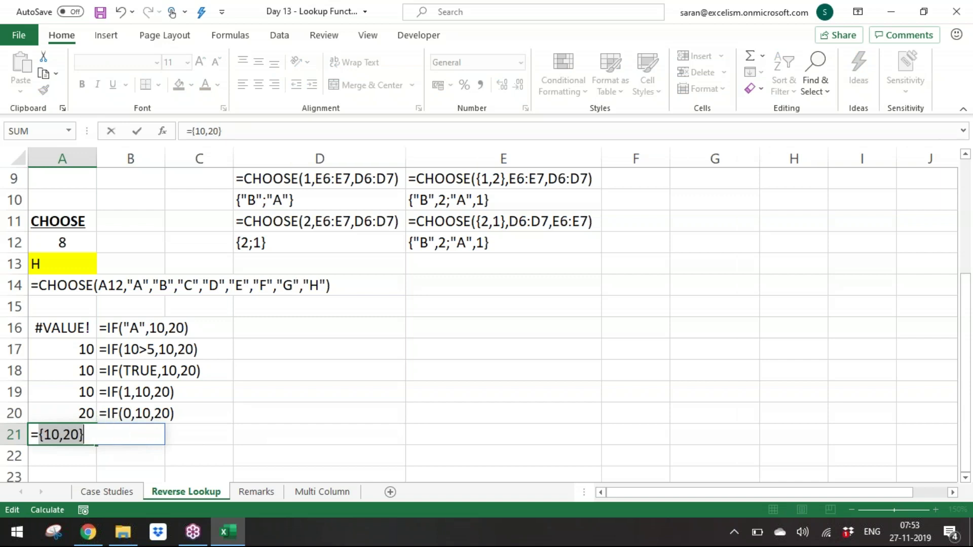
key(ctrl+z)
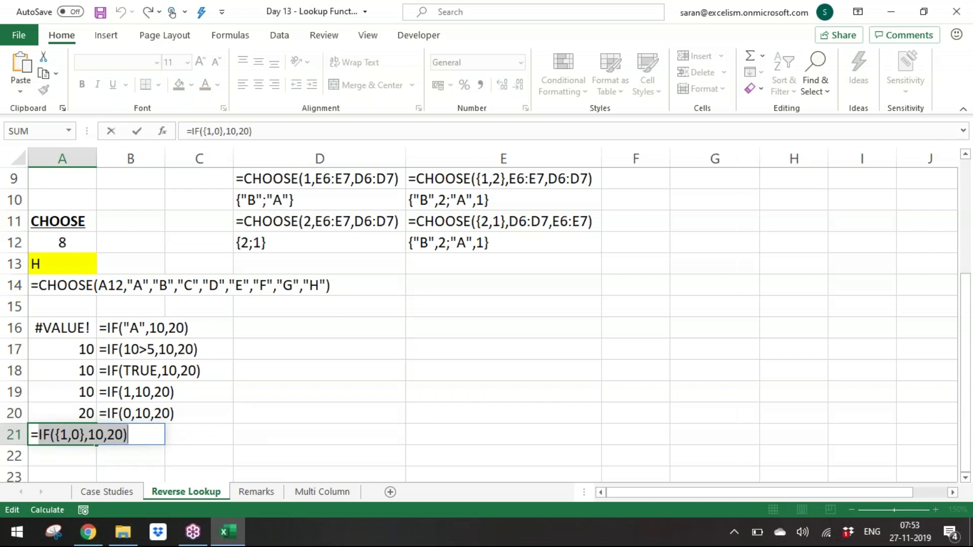
Step: Turn A21's formula into text with a leading apostrophe and paste the evaluated array {10,20} into A22
click(31, 435)
text(')
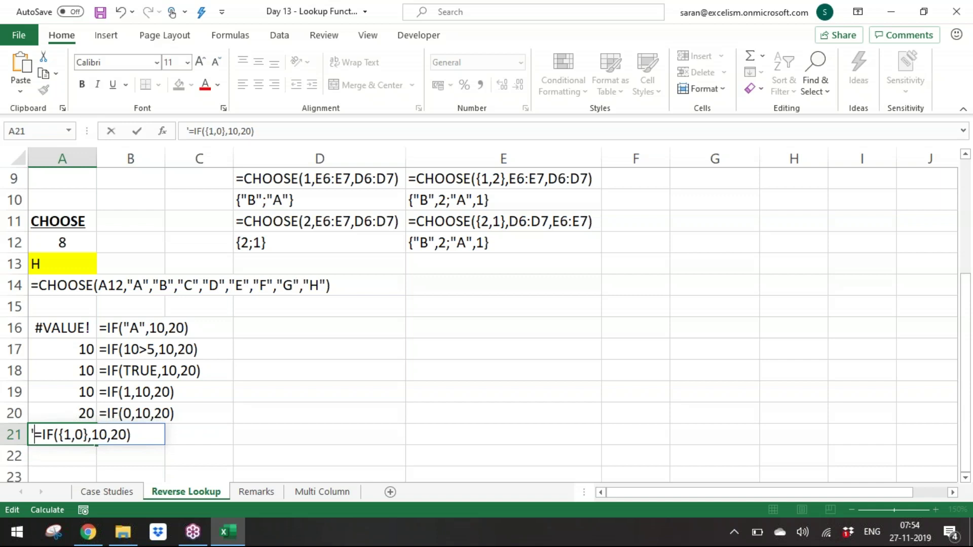
key(Return)
key(ctrl+v)
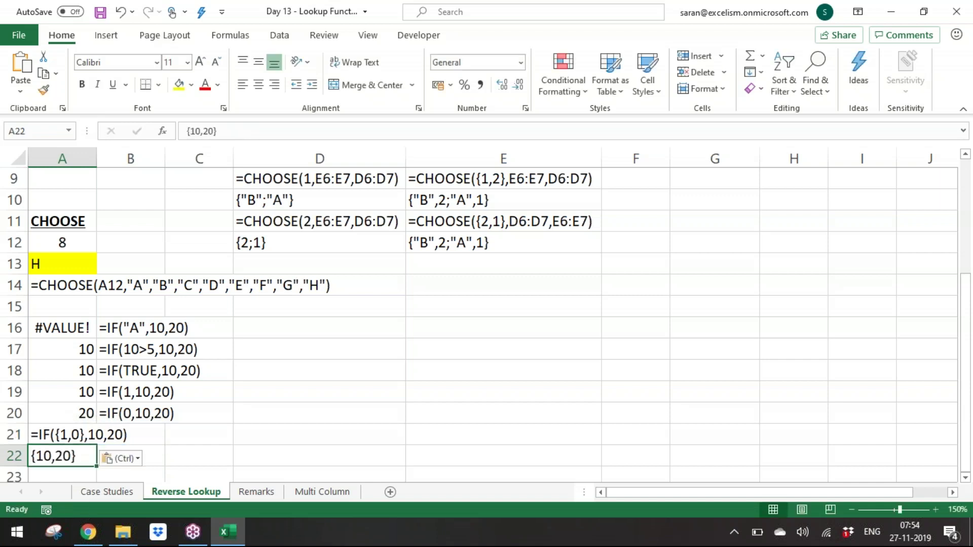
Step: AutoFit the width of column A to the formula text in A21
key(Down)
key(Down)
key(Down)
key(Up)
key(Up)
key(Up)
key(Up)
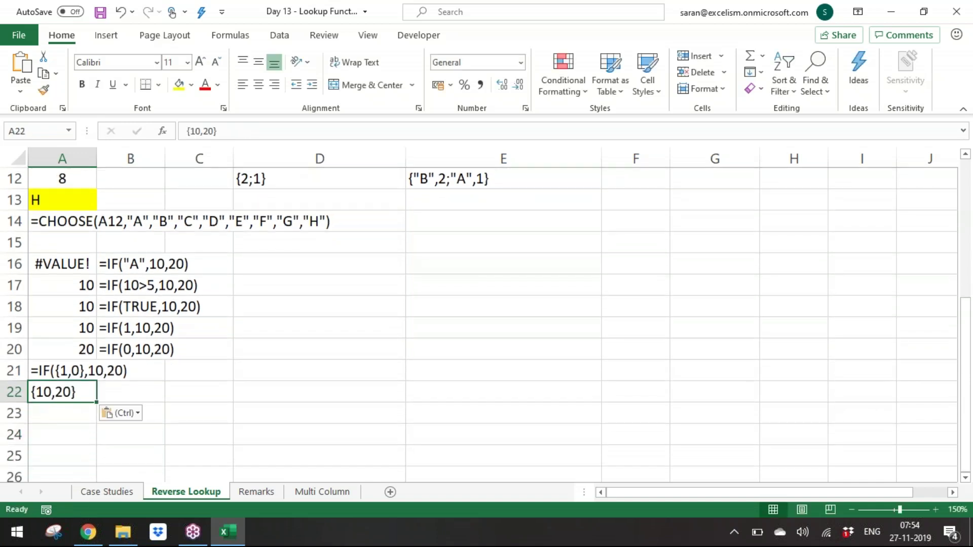
key(alt+o)
key(c)
key(a)
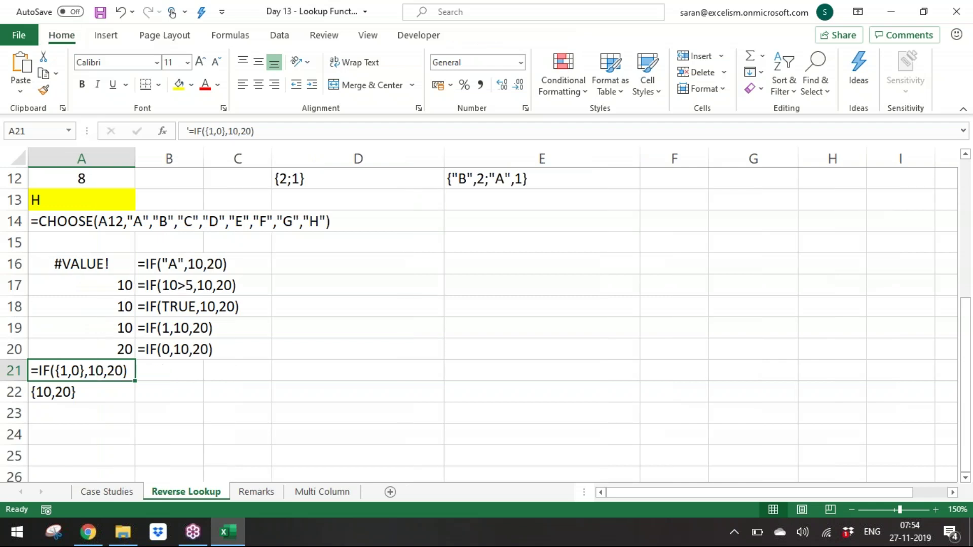
key(Down)
key(Down)
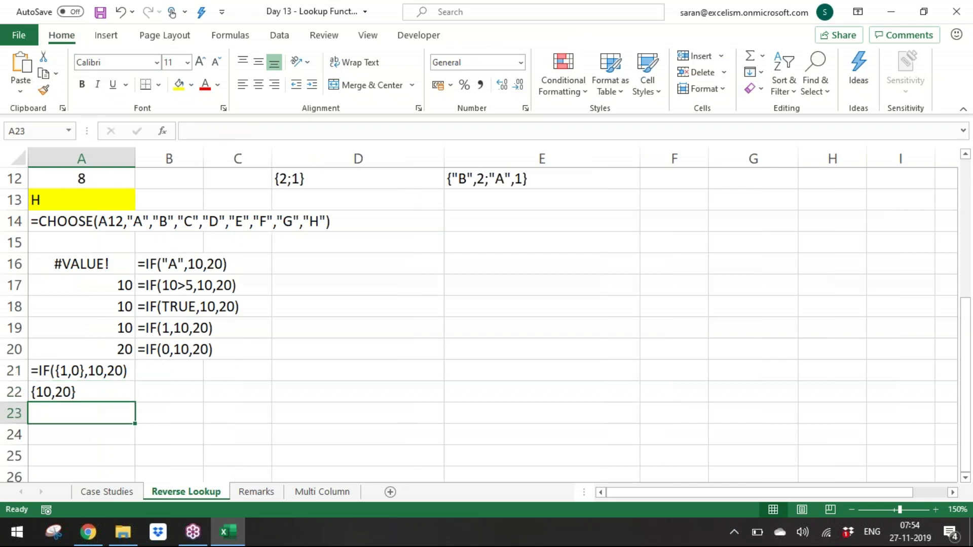
key(Up)
key(Up)
key(Down)
key(Down)
key(Up)
key(Up)
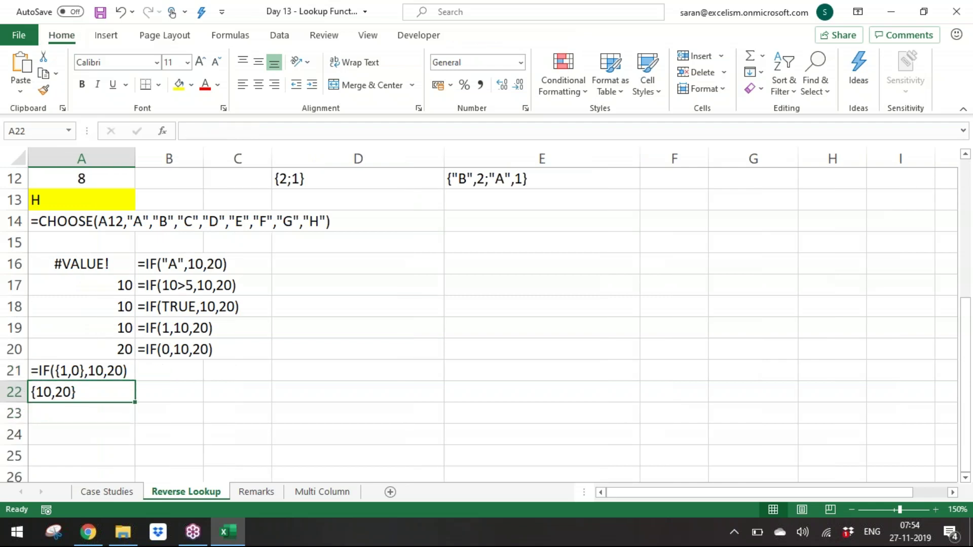
Step: Write an IF formula in A23 with the array {0,1} as logical test, 20 if true and 10 if false
key(Down)
key(Down)
text(=)
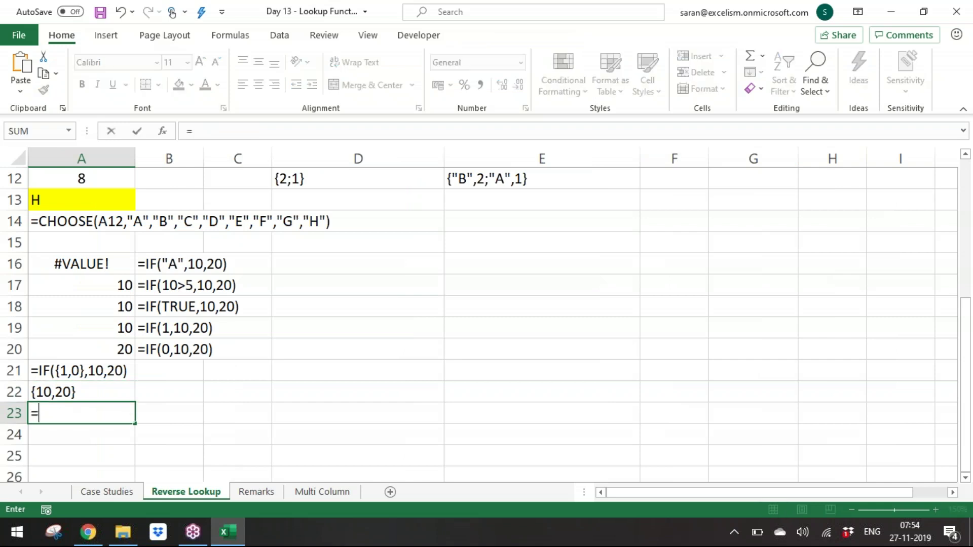
text(IF({)
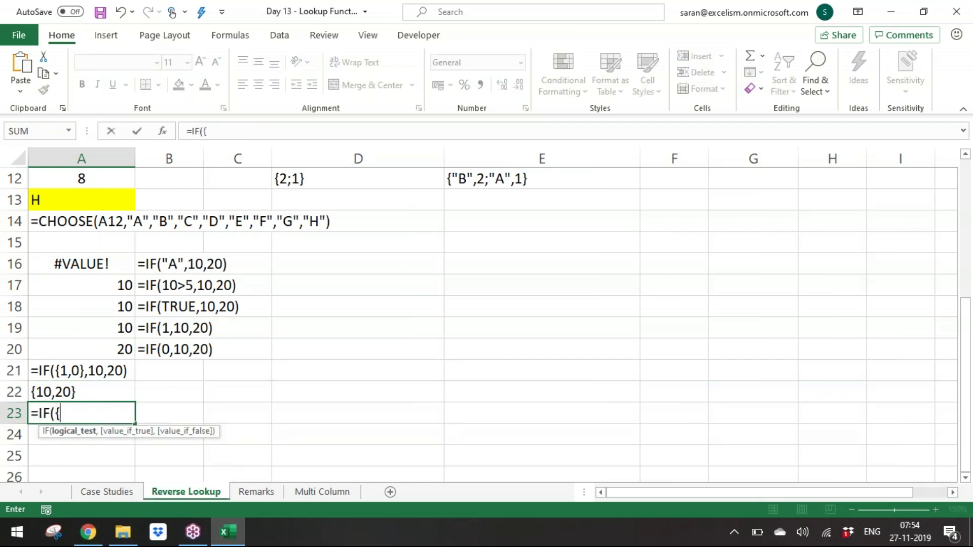
text(0,1},20,30)
key(BackSpace)
key(BackSpace)
text(10))
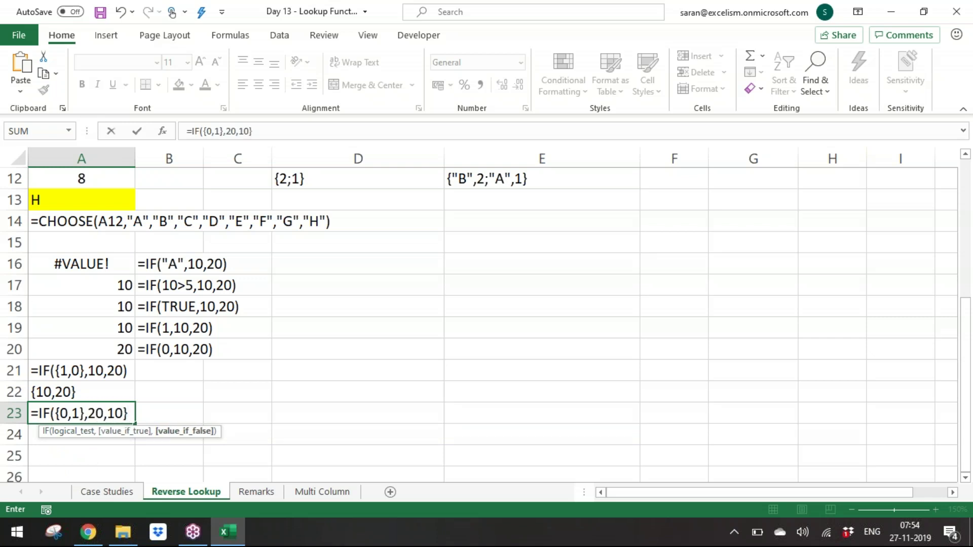
Step: Try to evaluate the IF expression inside A23 in place
drag(39, 413, 169, 423)
key(F2)
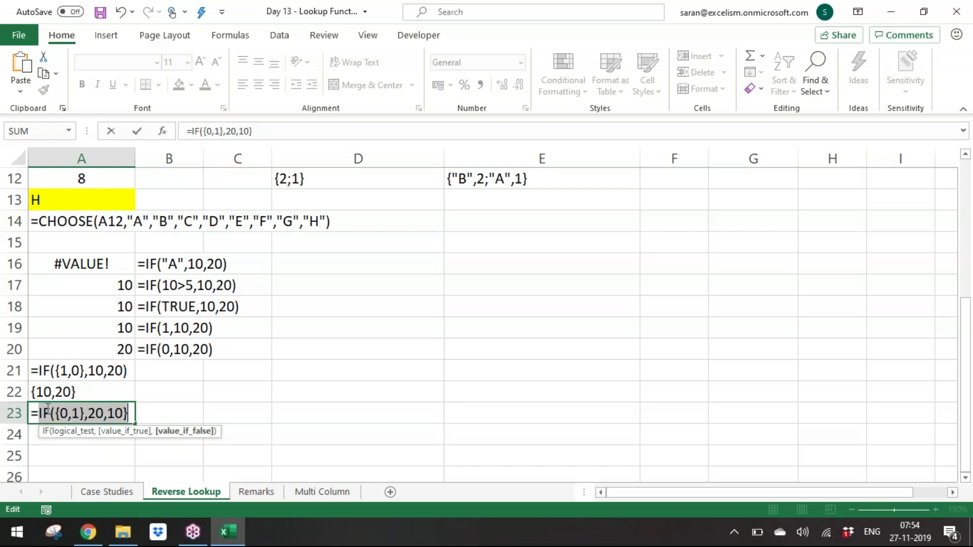
click(69, 413)
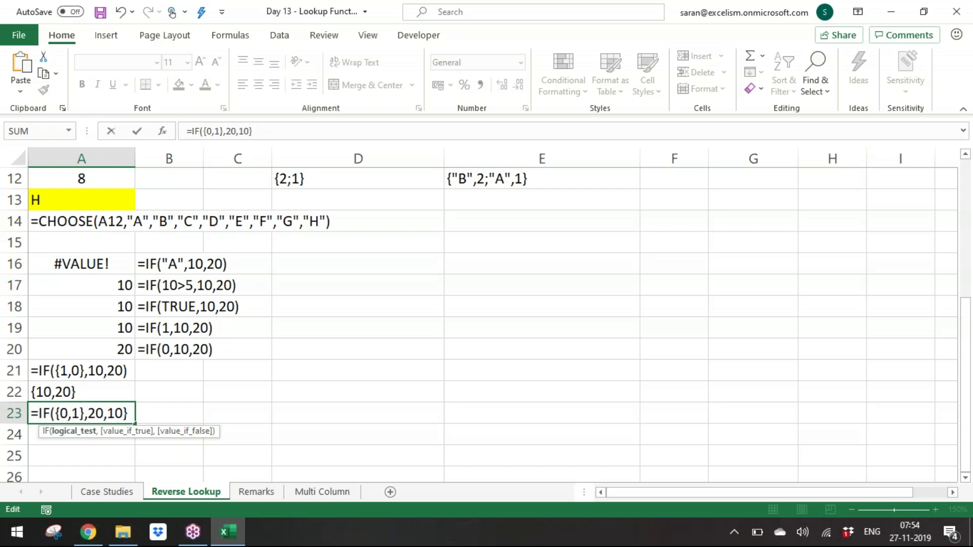
drag(39, 413, 193, 411)
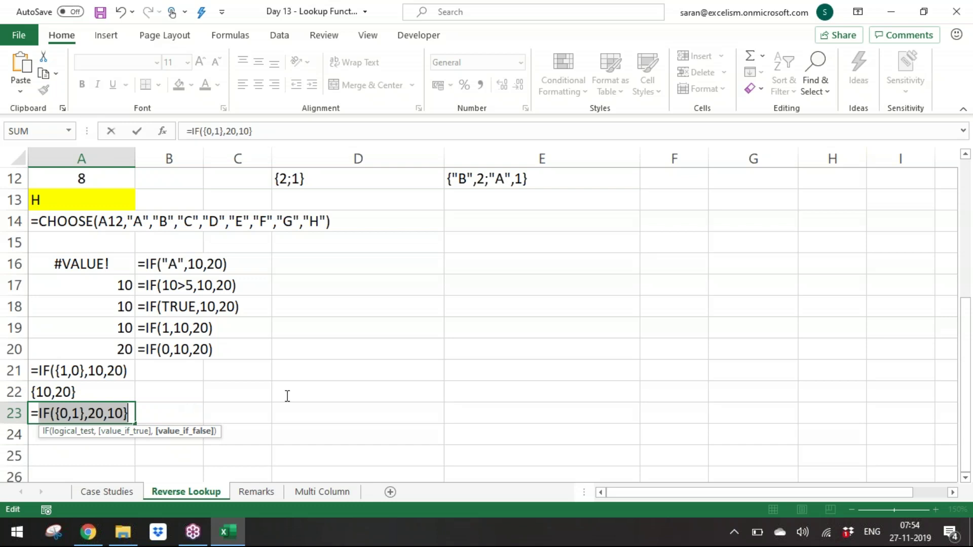
key(F9)
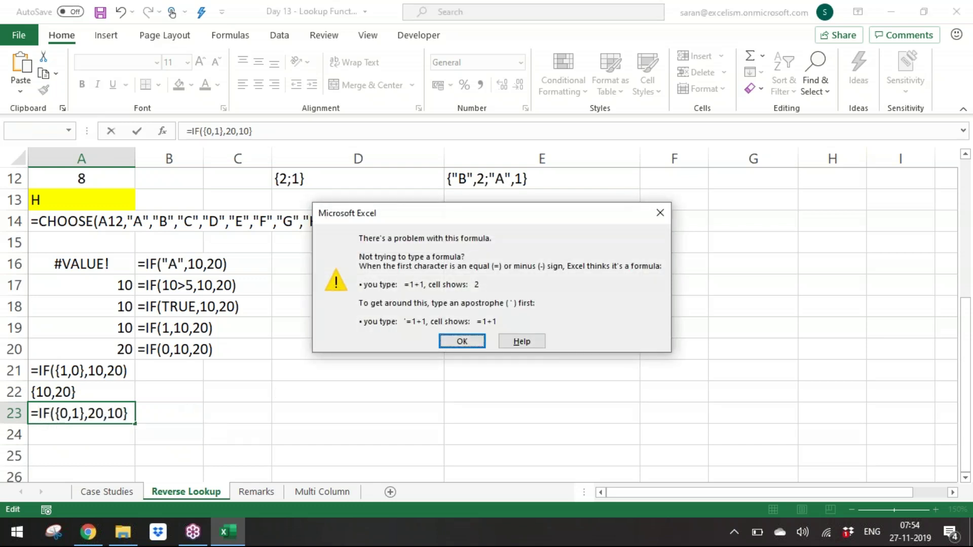
key(Return)
drag(36, 415, 218, 416)
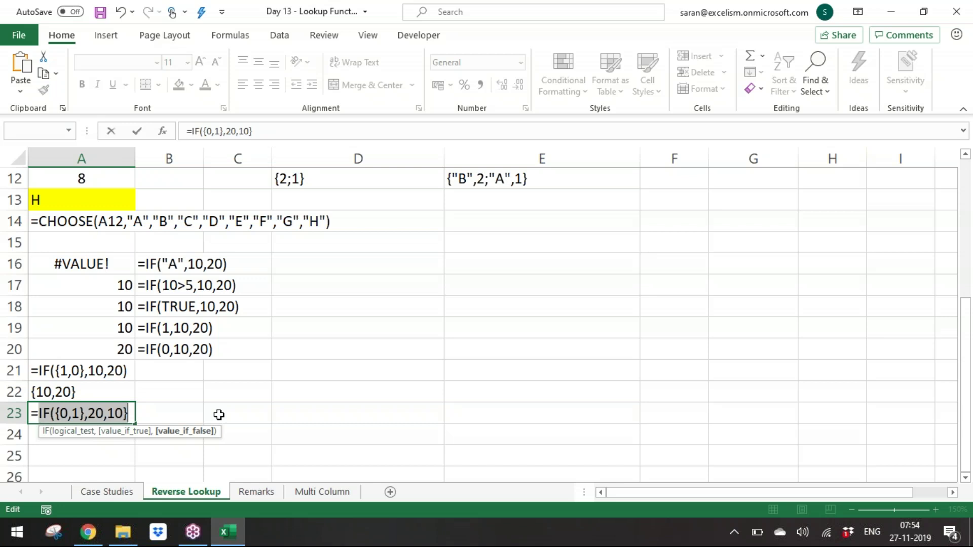
key(F9)
key(Return)
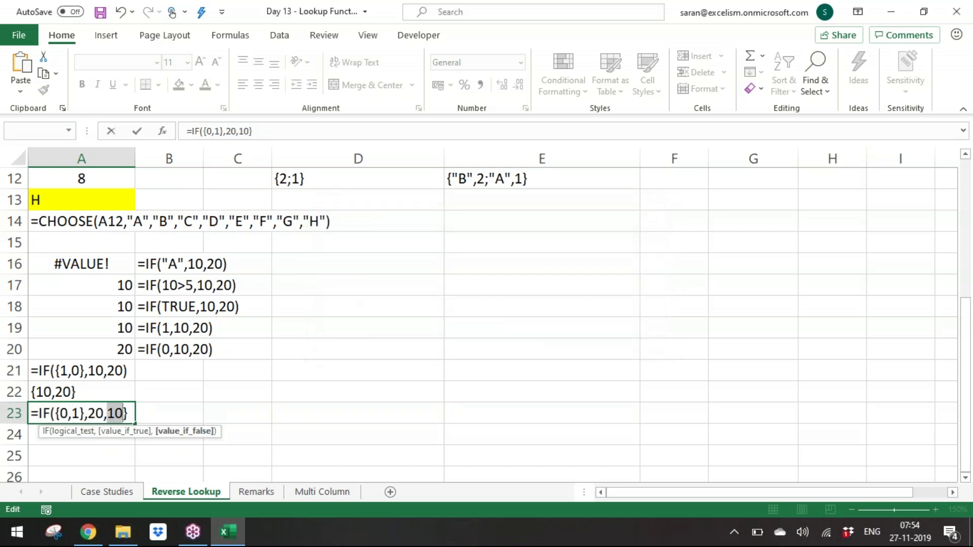
Step: Replace the closing brace at the end of A23's formula with a parenthesis, giving =IF({0,1},20,10)
click(96, 415)
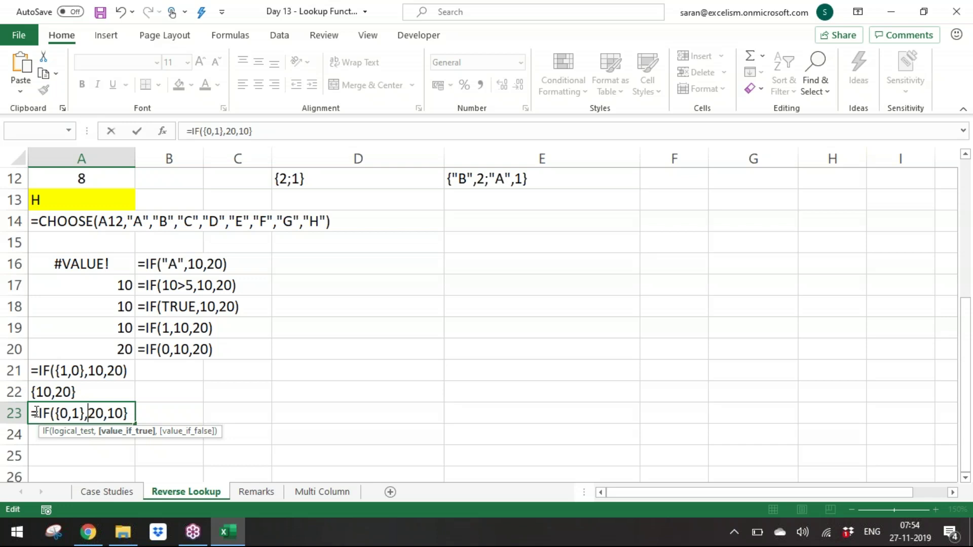
click(132, 411)
key(BackSpace)
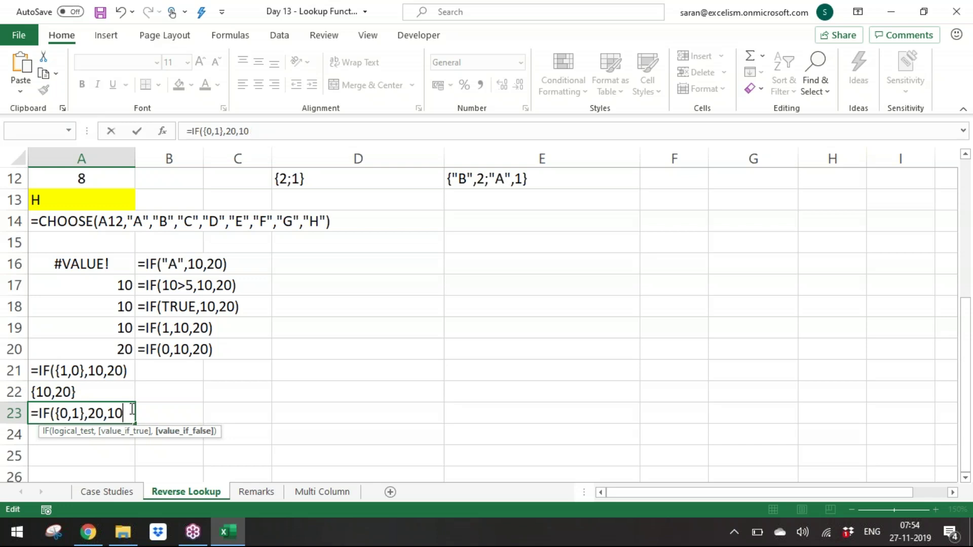
text())
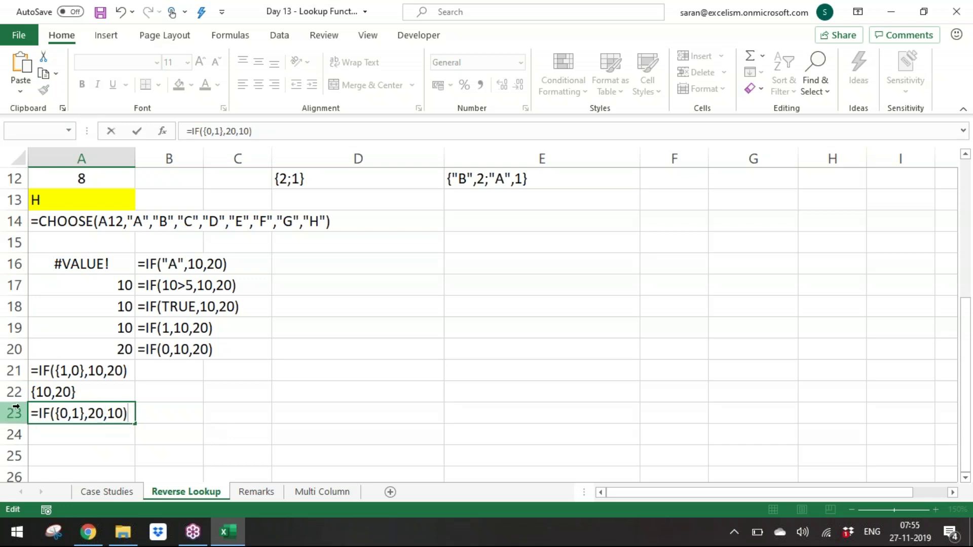
drag(36, 409, 183, 436)
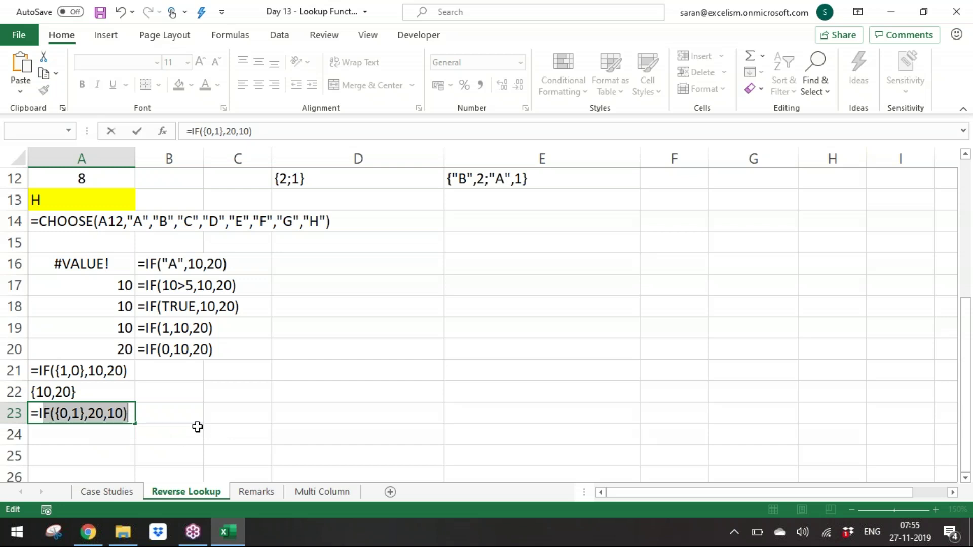
key(F9)
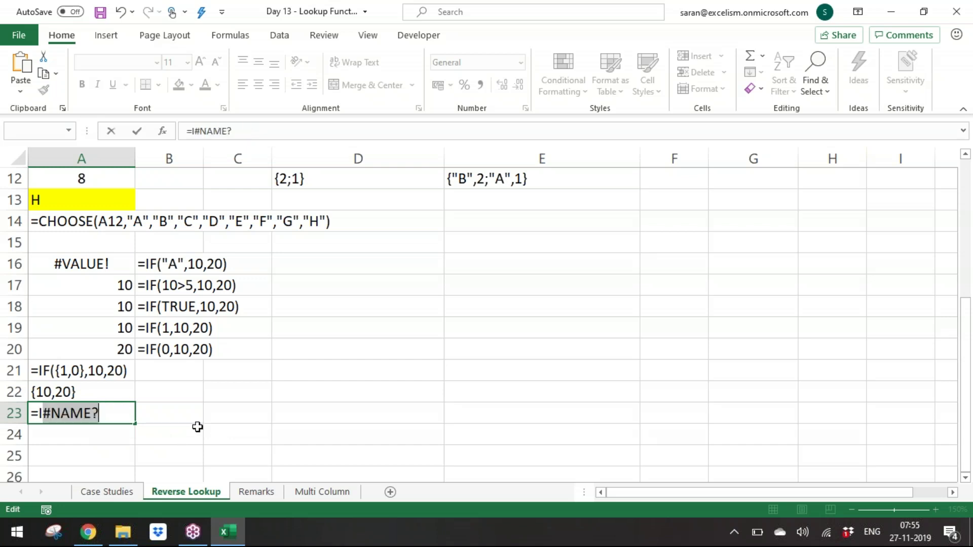
key(ctrl+z)
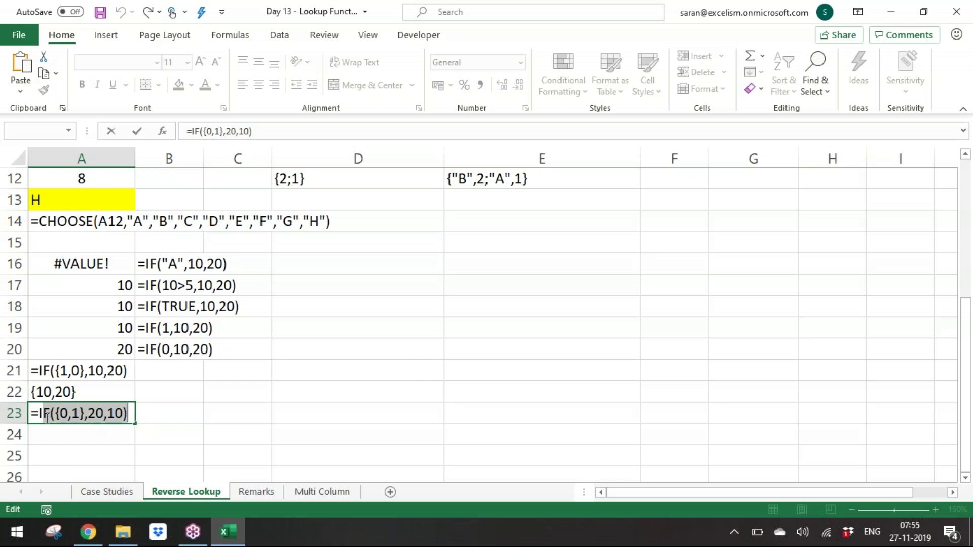
Step: Evaluate the complete IF expression inside A23 in place, copy the resulting array and restore the formula
key(Left)
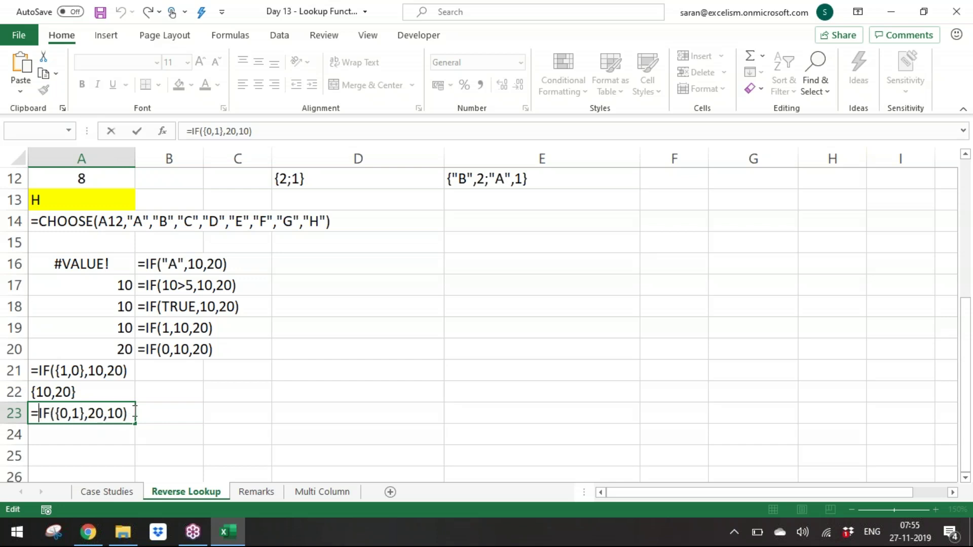
key(shift+Left)
key(shift+Left)
key(shift+Left)
key(shift+Left)
key(shift+Left)
key(shift+Left)
key(shift+Left)
key(shift+Left)
key(shift+Left)
key(shift+Left)
key(shift+Left)
key(shift+Left)
key(shift+Left)
key(shift+Left)
key(shift+Left)
key(shift+Left)
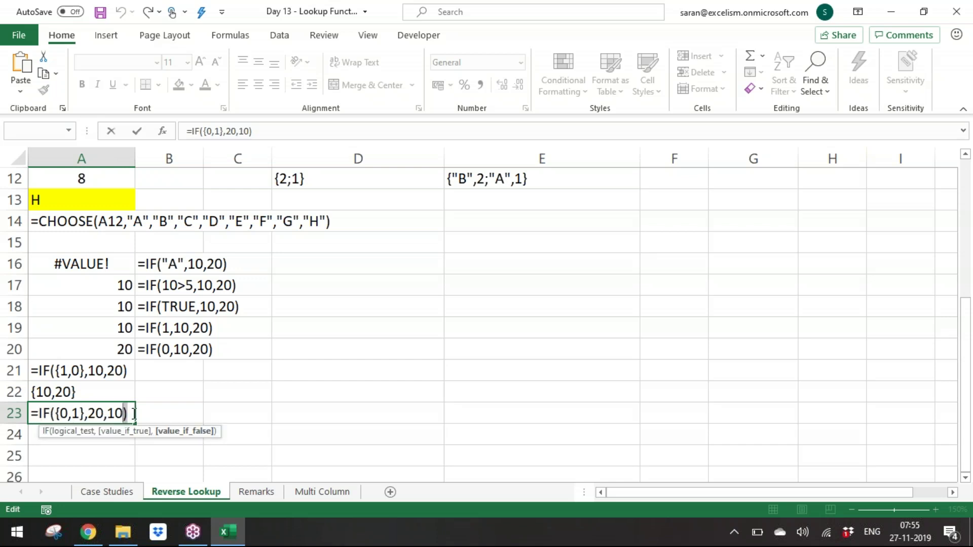
key(shift+Right)
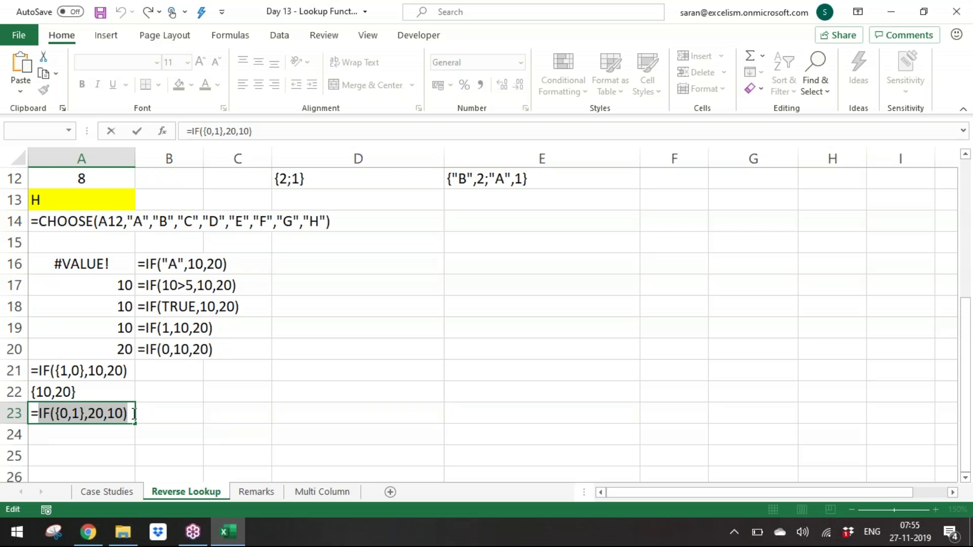
key(F9)
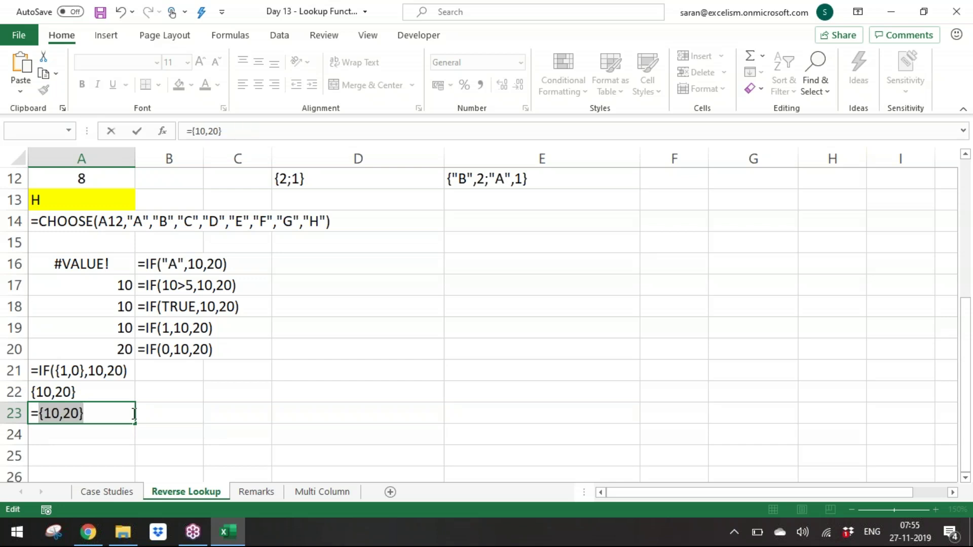
key(ctrl+z)
Step: Turn A23's formula into text with a leading apostrophe and paste the evaluated array {10,20} into A24
key(Home)
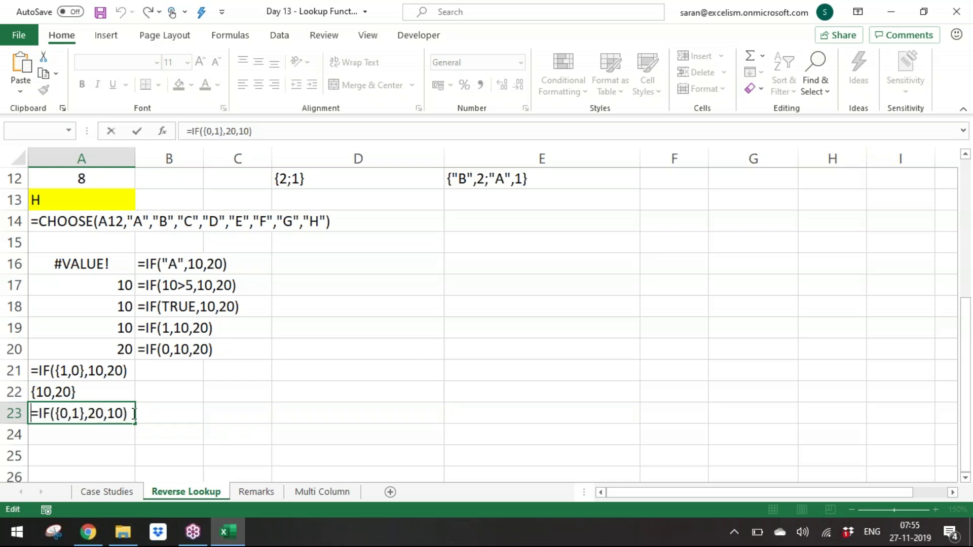
text(')
key(Return)
text({10,20})
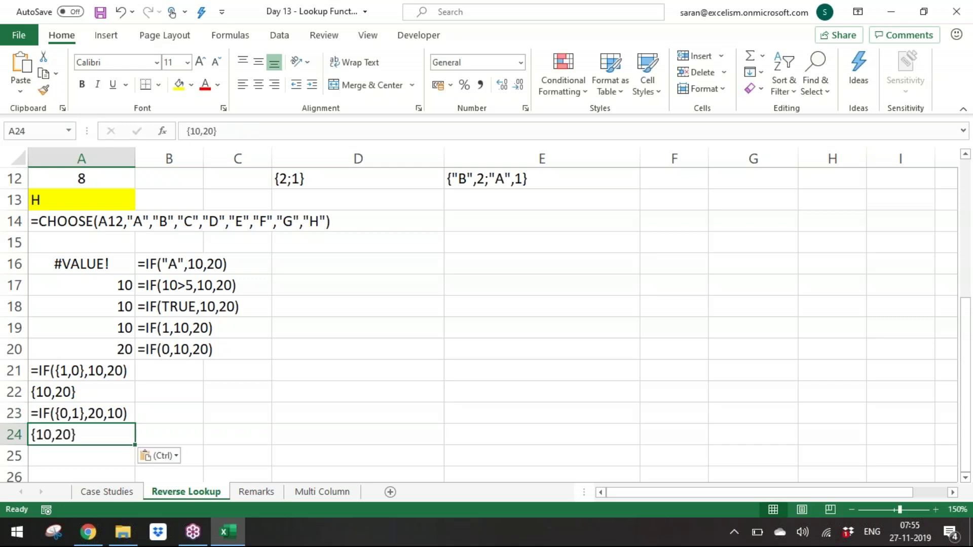
Step: Write an IF formula in B21 with the semicolon array {1;2} as logical test, 10 if true and 20 if false
key(Up)
key(Up)
key(Up)
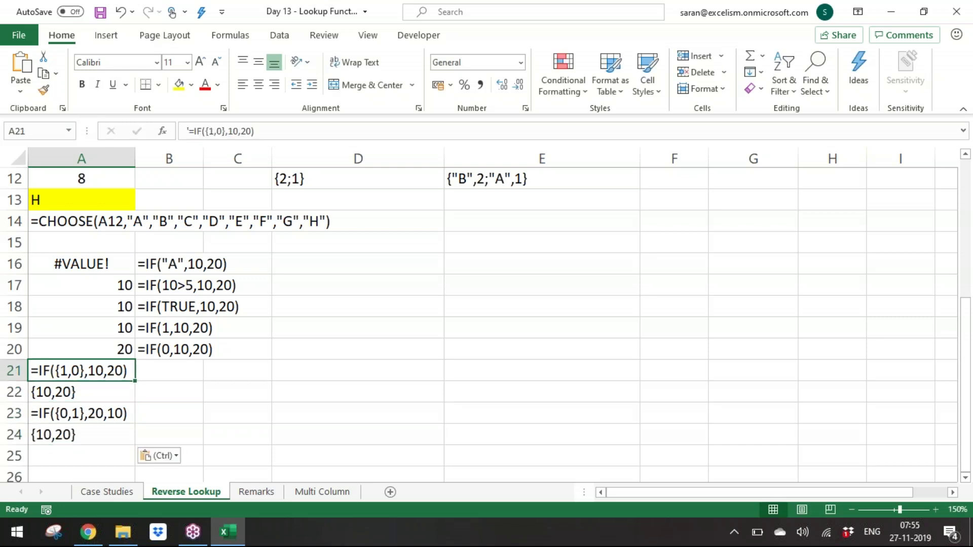
key(Right)
key(Left)
key(Right)
text(=IF()
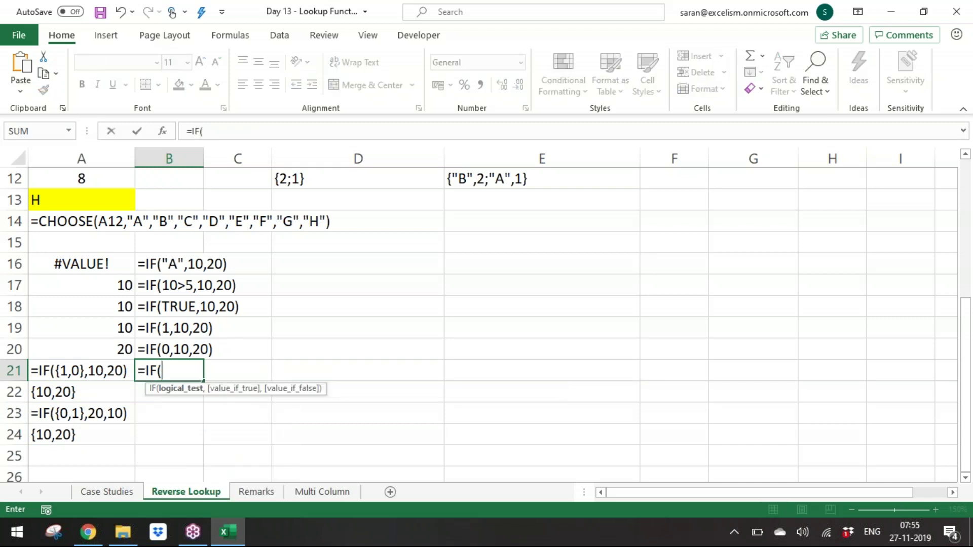
text({10;20)
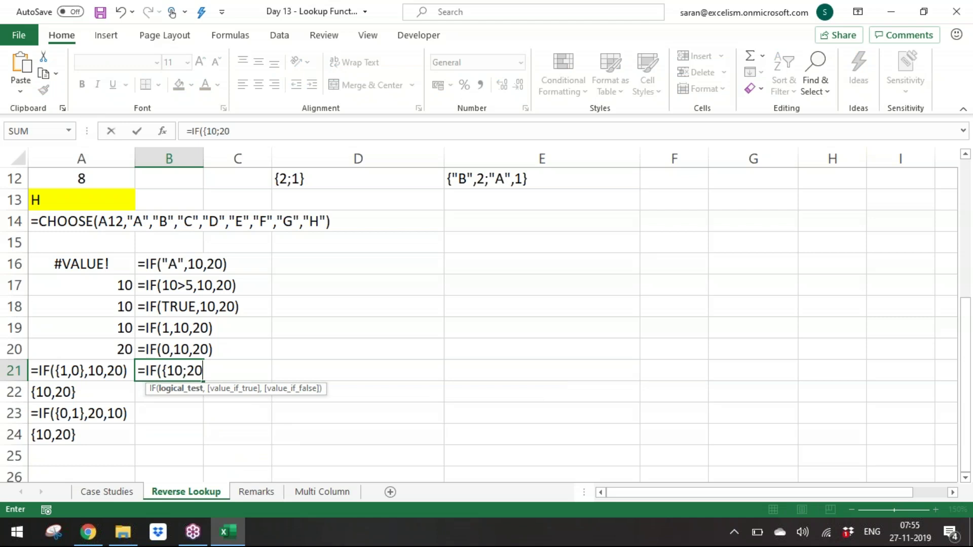
text(},)
key(BackSpace)
key(BackSpace)
key(BackSpace)
key(BackSpace)
key(BackSpace)
key(BackSpace)
text(;2},10,2)
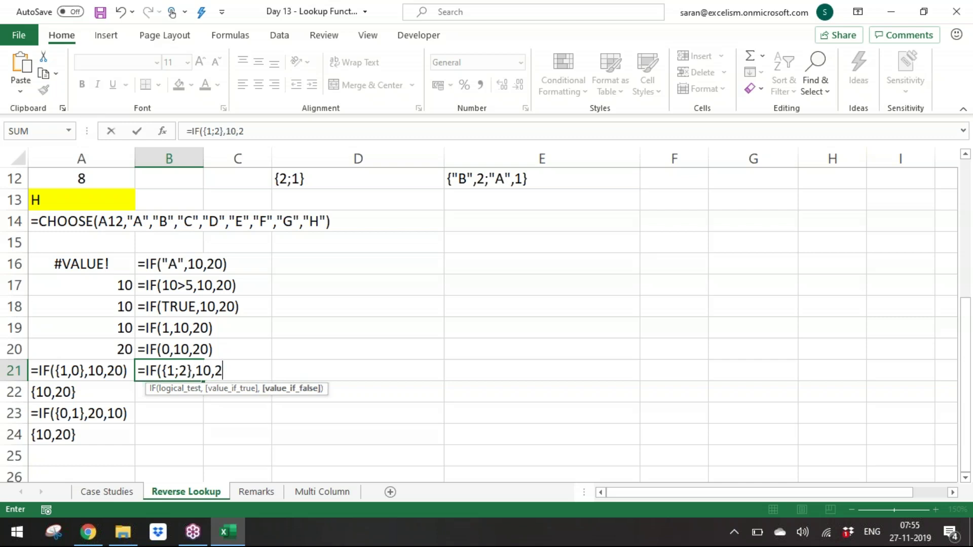
text(0))
Step: Correct B21's formula to =IF({1;0},10,20), fixing the array's second element and the closing parenthesis
drag(146, 366, 252, 374)
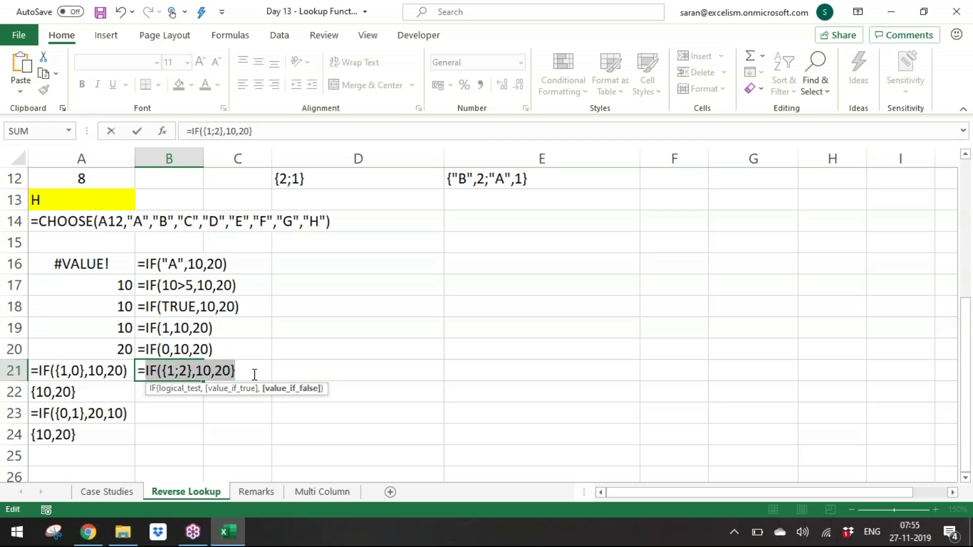
double_click(183, 371)
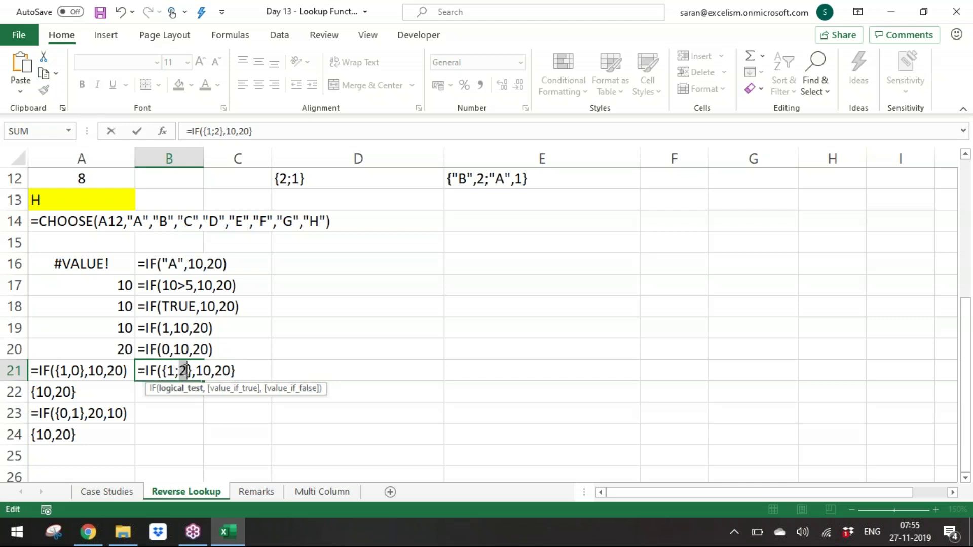
text(0)
click(254, 373)
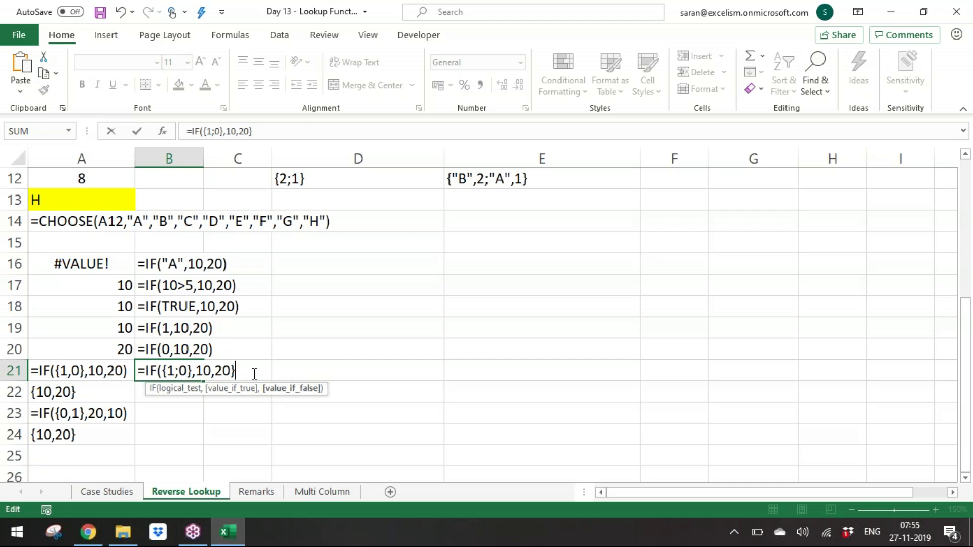
key(Home)
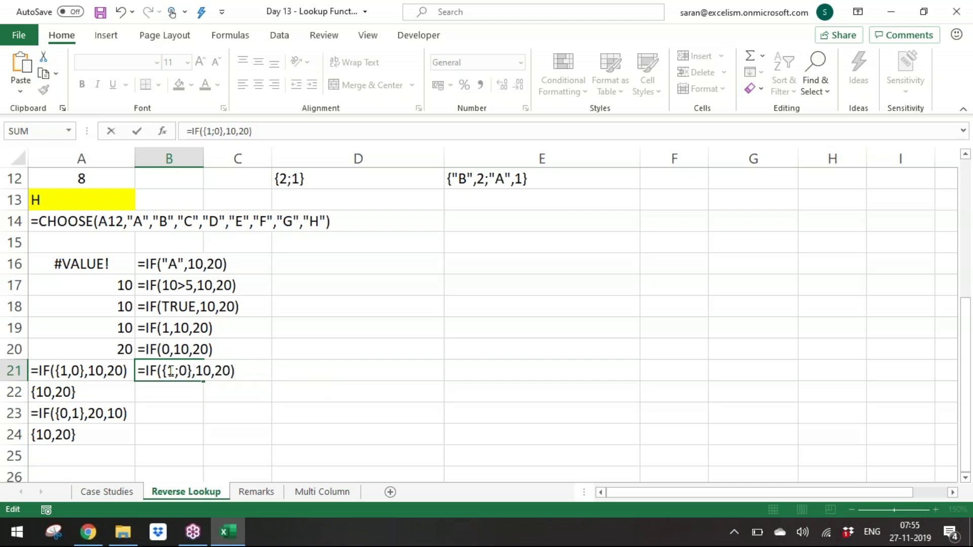
Step: Evaluate the complete IF expression inside B21 in place and restore the formula
drag(146, 370, 238, 371)
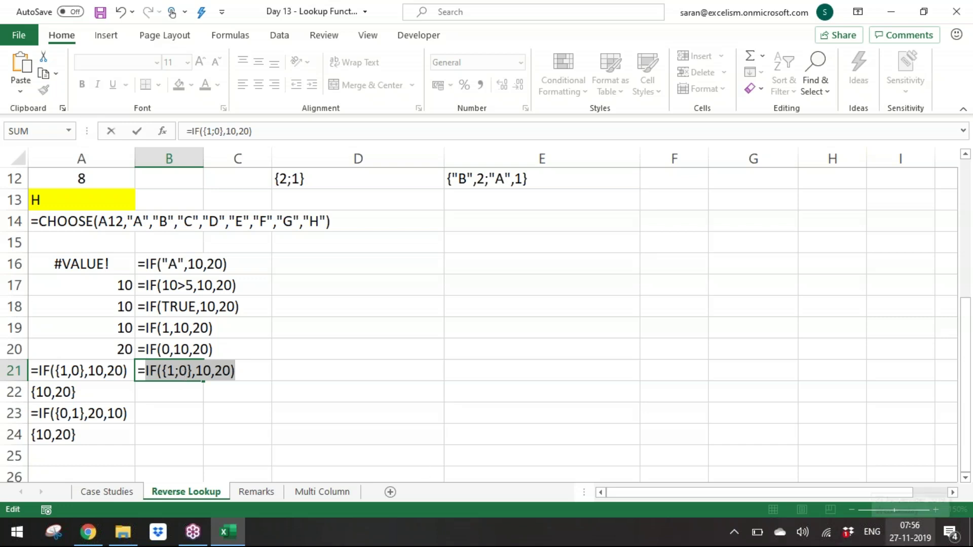
key(F9)
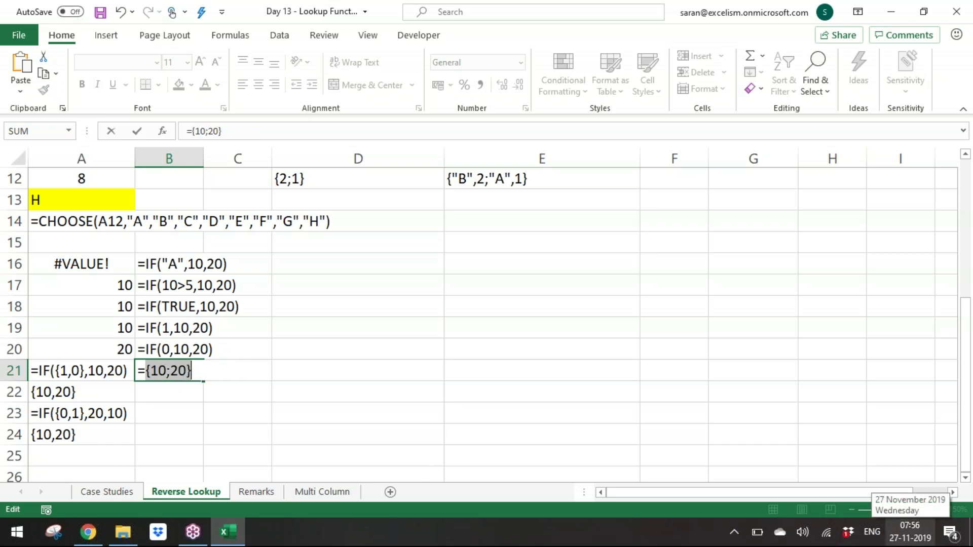
key(ctrl+z)
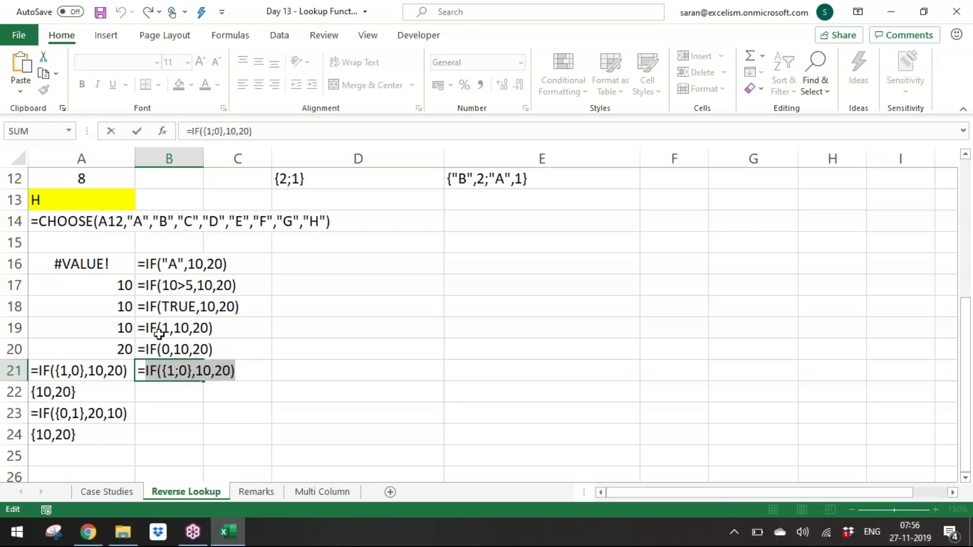
Step: Turn B21's formula into text with a leading apostrophe and enter the array {10,20} in B22
click(137, 372)
text(')
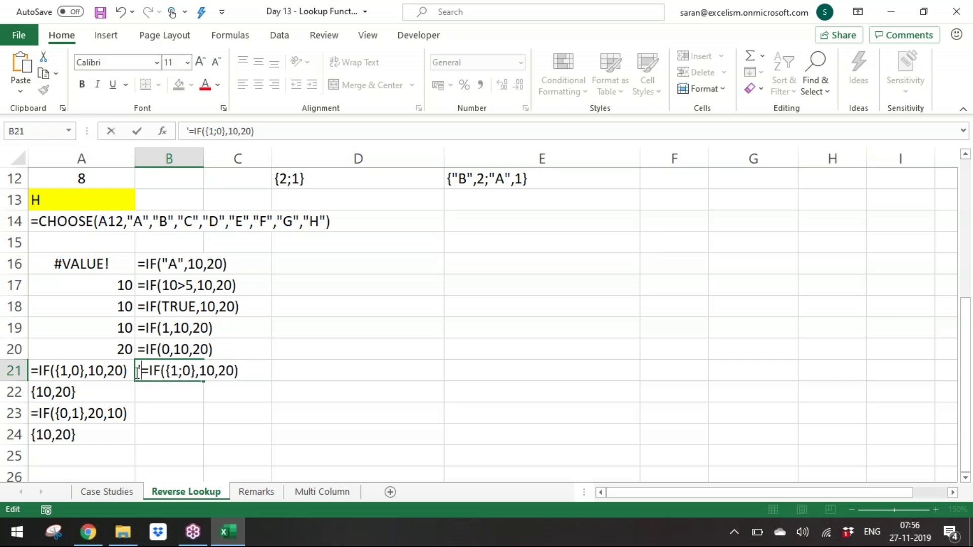
key(Return)
text({10,20})
key(Return)
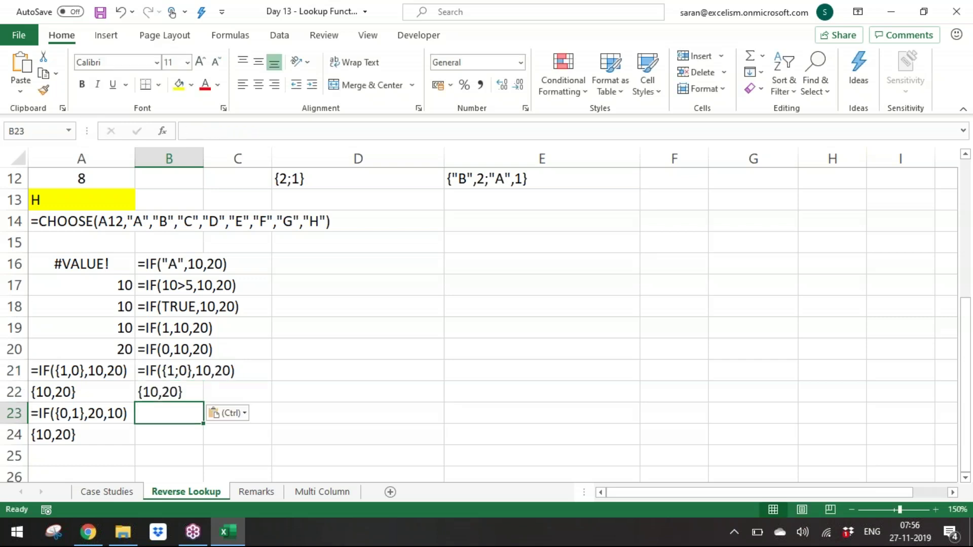
Step: Write the formula =IF({0;1},20,10) in B23
text(=IF()
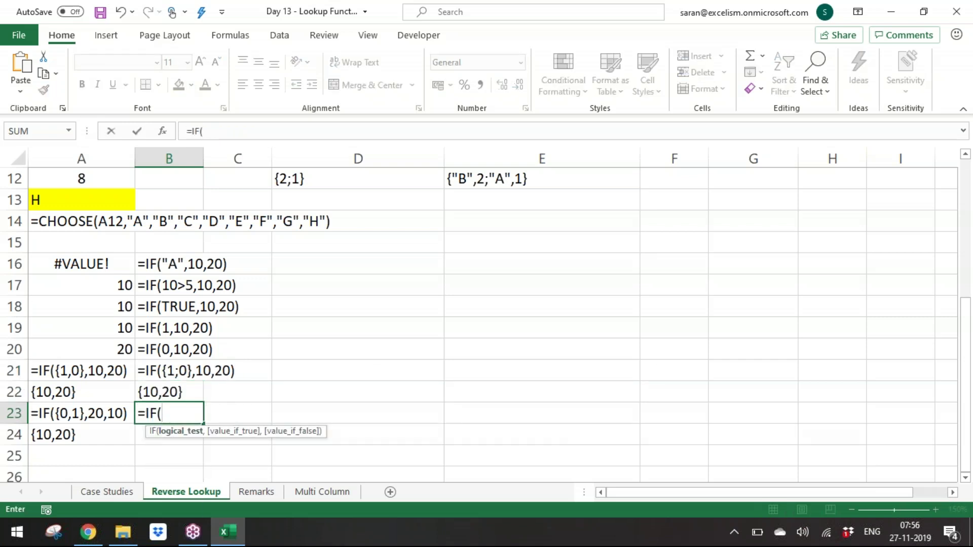
text({0;1},)
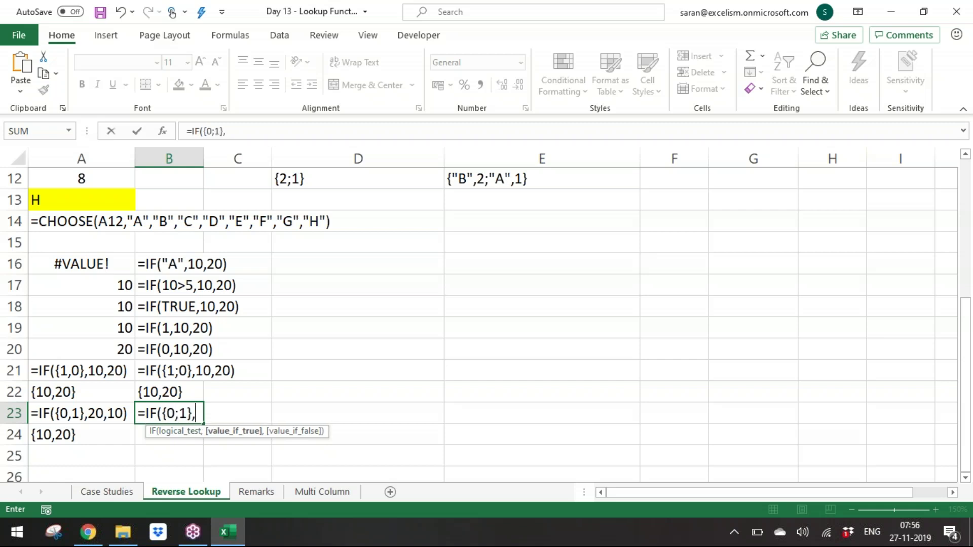
text(10)
key(BackSpace)
key(BackSpace)
text(20,10})
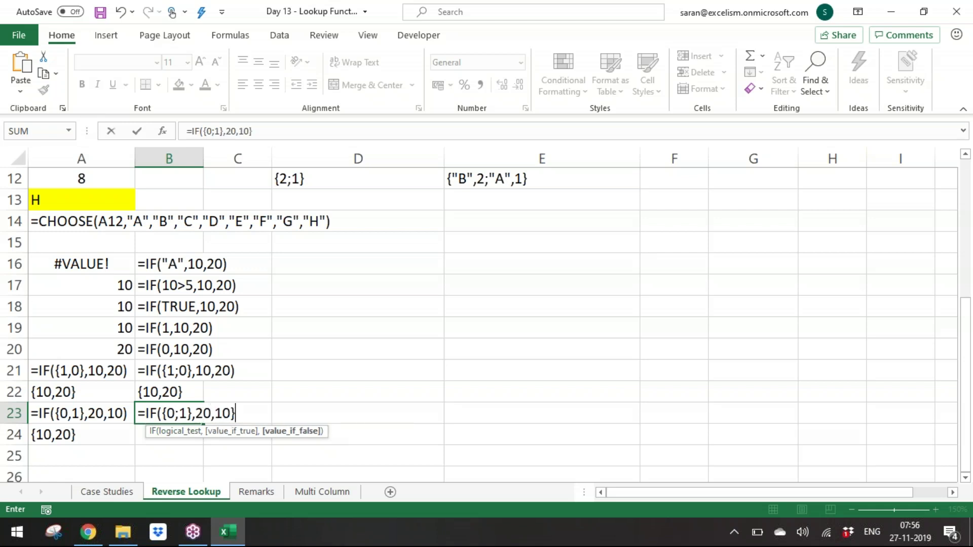
key(BackSpace)
text())
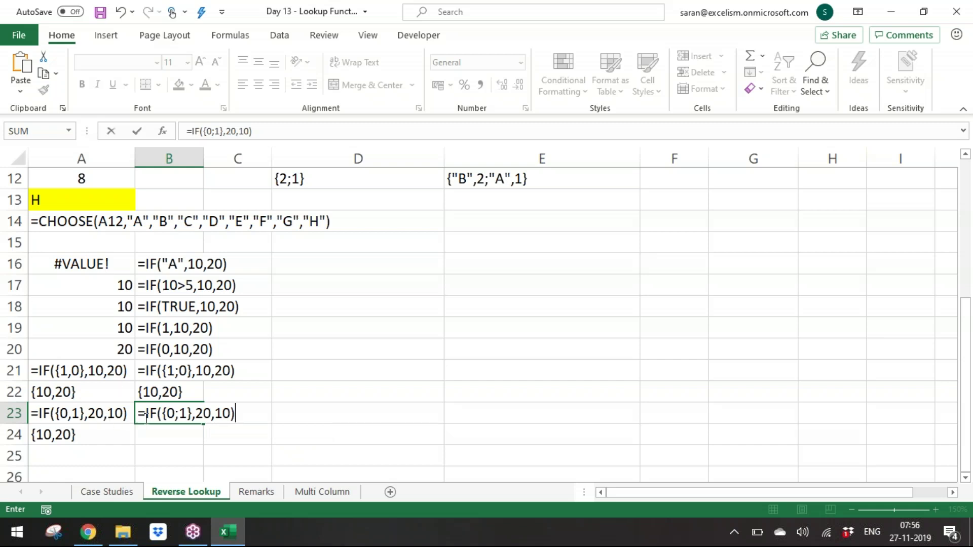
Step: Evaluate B23's IF expression in place, then restore the formula and store it as text
drag(146, 417, 298, 417)
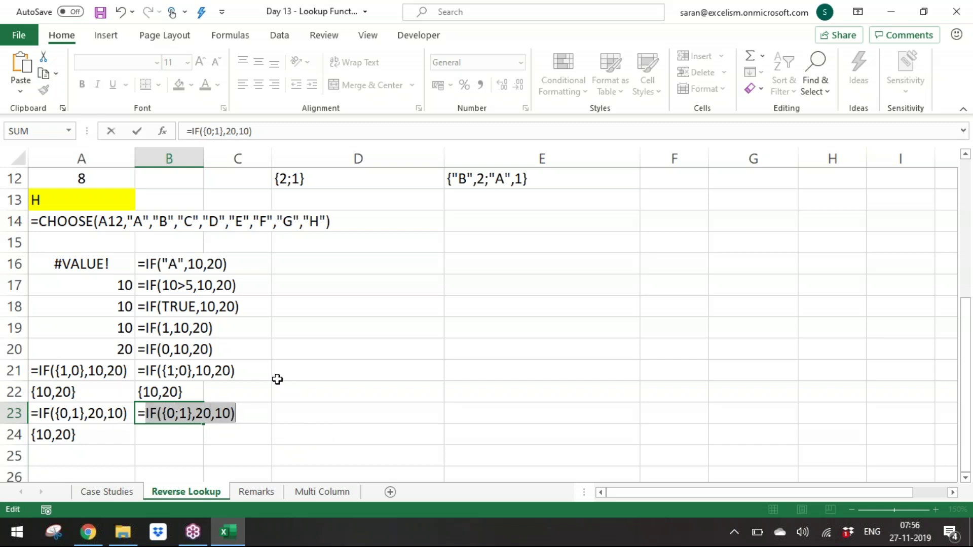
key(F9)
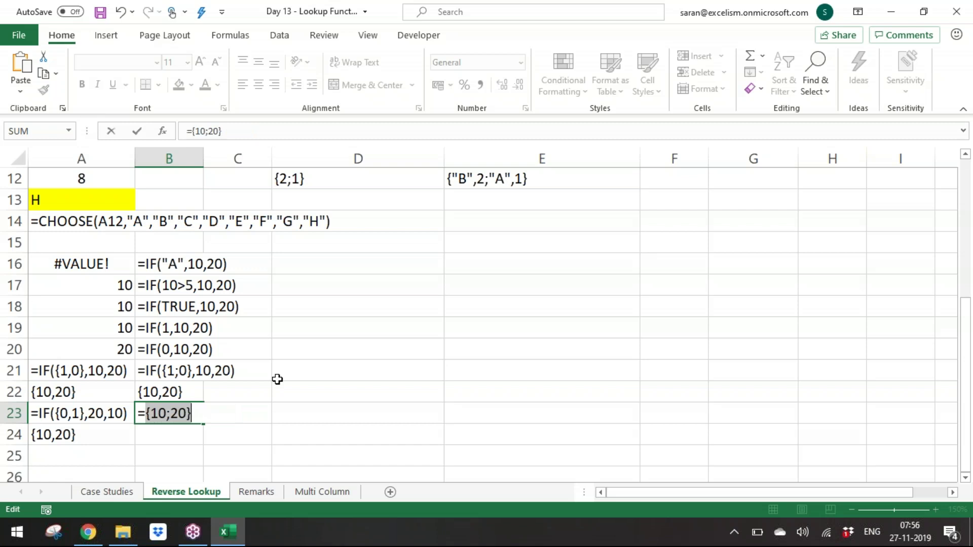
key(ctrl+z)
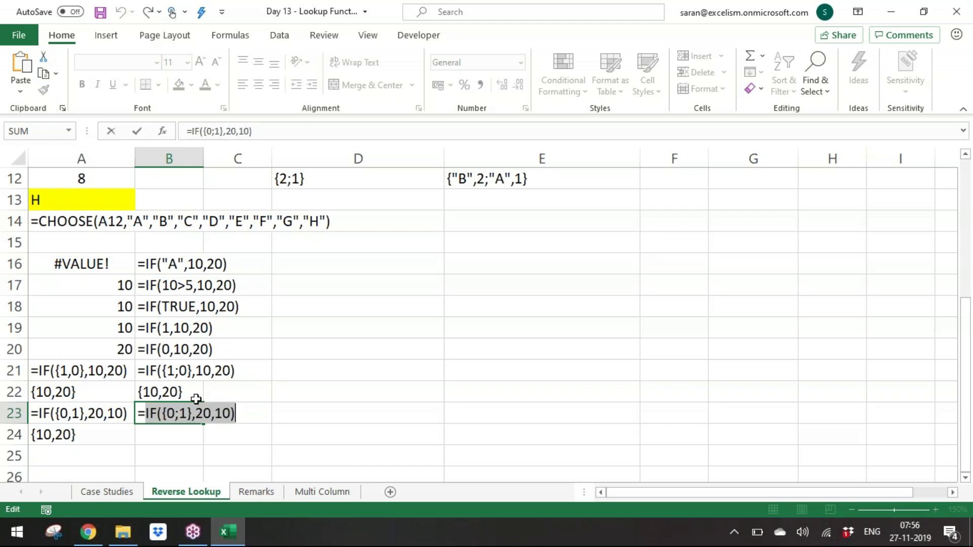
click(137, 417)
key(Return)
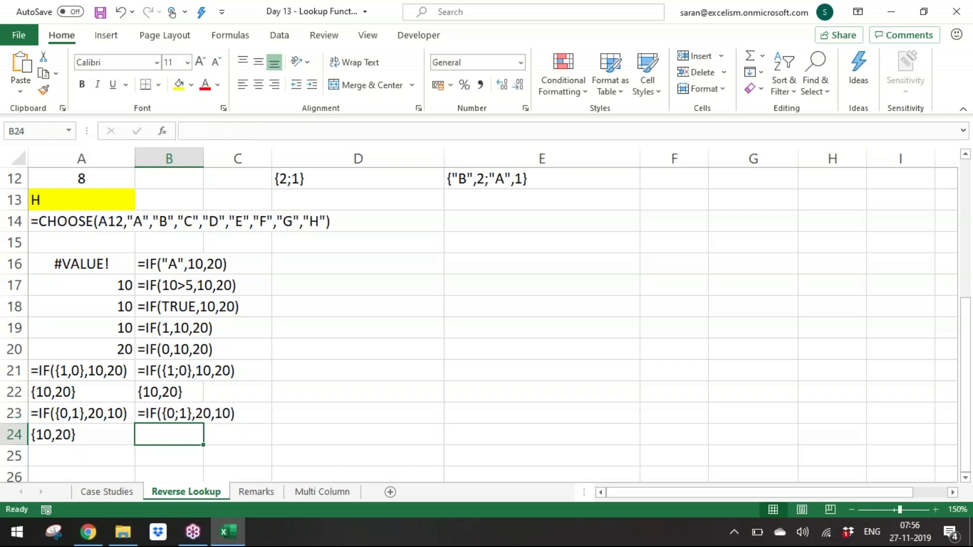
Step: Replace the comma in B22's array with a semicolon so that it reads {10;20}
click(169, 391)
key(F2)
key(Left)
key(Left)
key(Left)
key(Left)
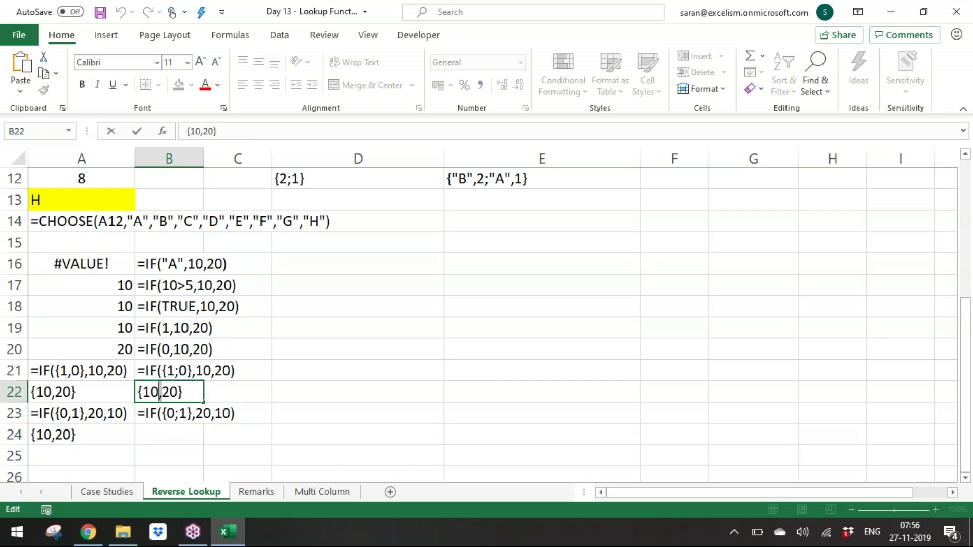
key(Delete)
text(;)
key(Return)
Step: Copy the array text from B22 to B24 and autofit the width of column B
key(Up)
key(ctrl+c)
key(Down)
key(Down)
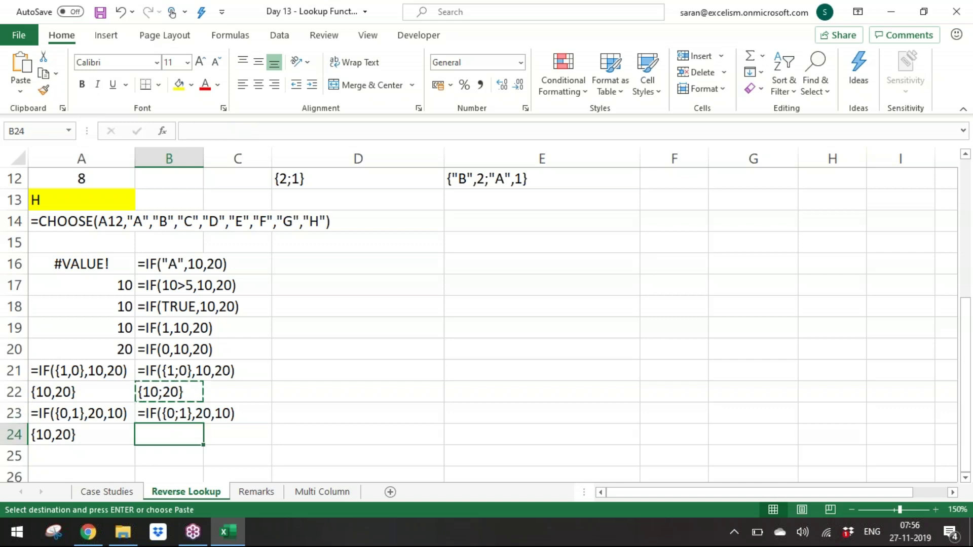
key(Return)
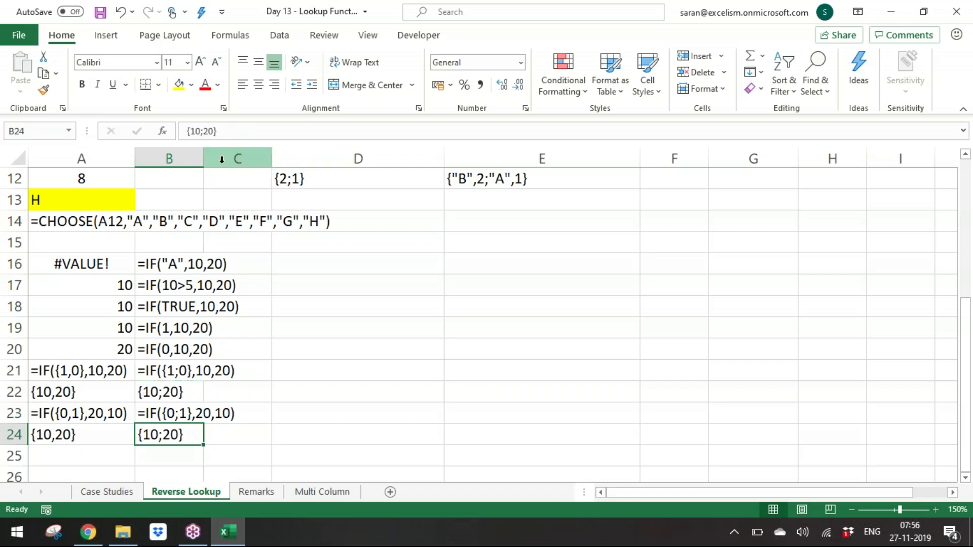
double_click(203, 158)
click(408, 392)
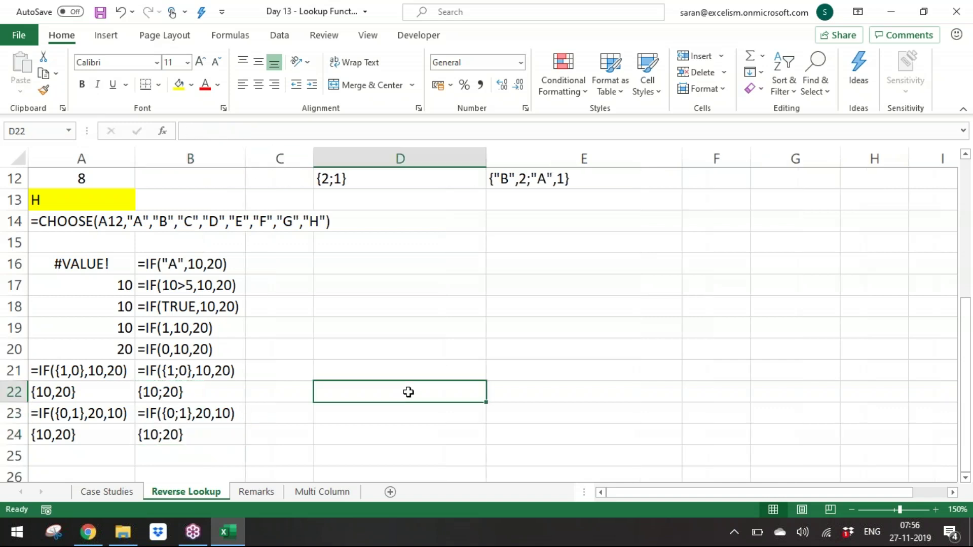
Step: Review the CHOOSE examples in D9:E12 with single and array index numbers against the ID and Student table
key(ctrl+Up)
key(ctrl+Up)
key(ctrl+Up)
key(Down)
key(Down)
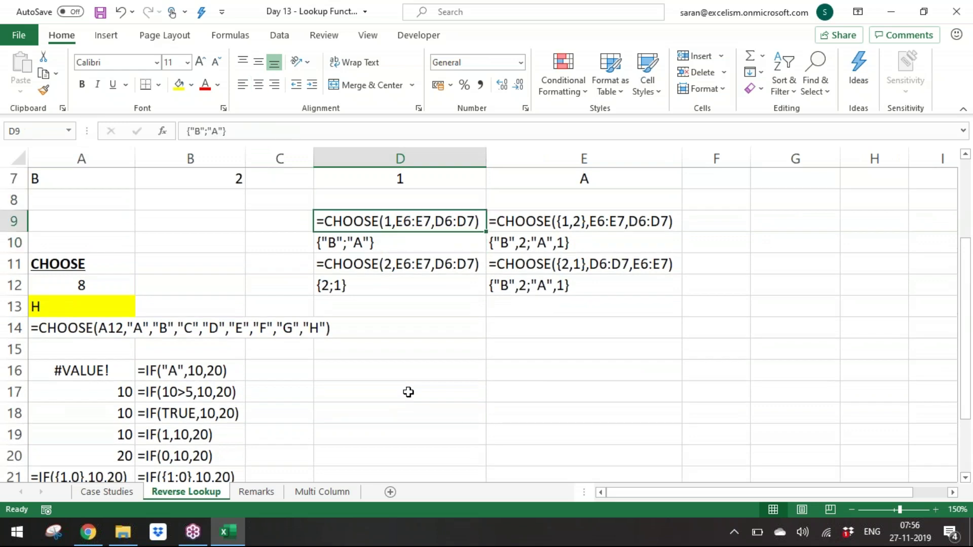
key(Up)
key(Up)
key(Up)
key(Up)
key(Up)
key(Up)
key(Down)
key(Down)
key(Down)
key(Down)
key(Down)
key(Down)
key(Right)
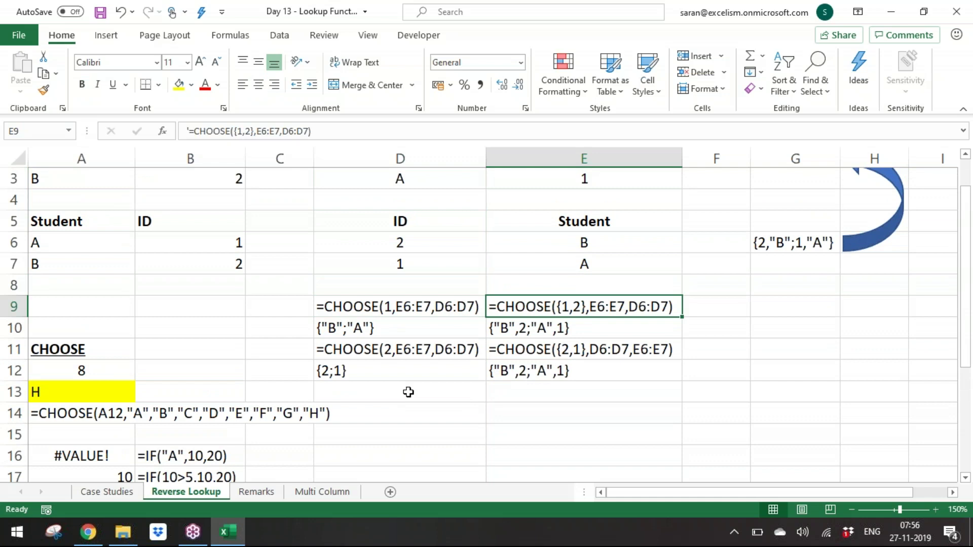
key(Left)
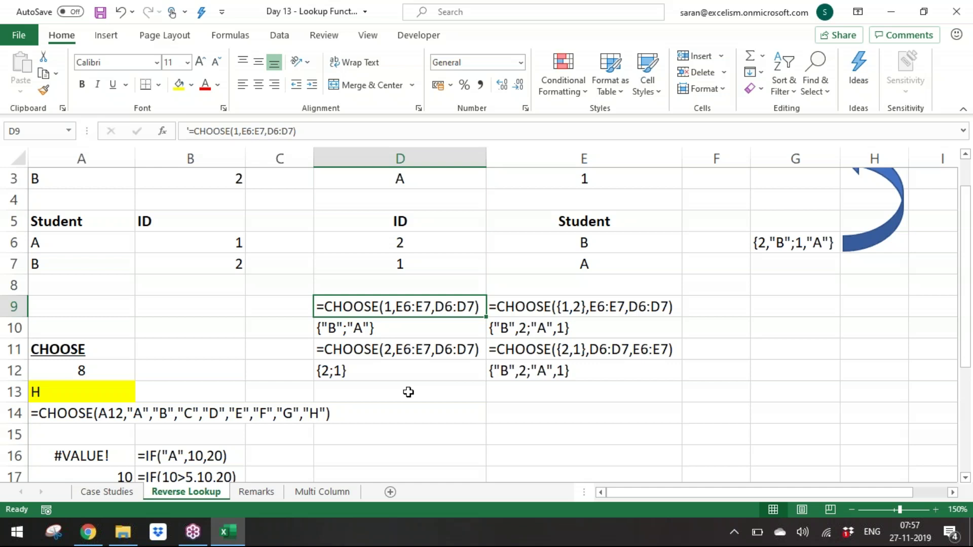
Step: Inspect the VLOOKUP formulas with CHOOSE({1,2}) in the ID column at B6 and B7
key(Up)
key(Up)
key(Up)
key(Up)
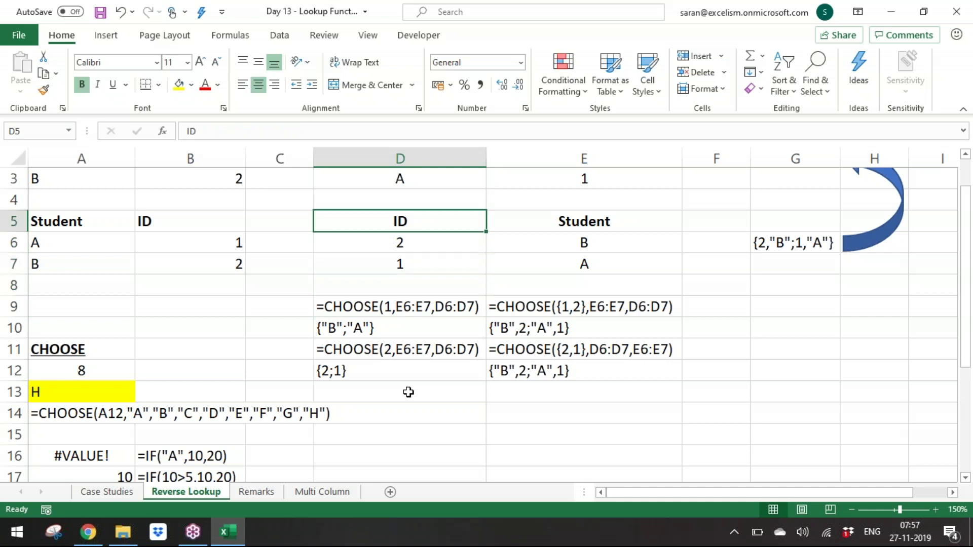
key(Left)
key(Left)
key(Down)
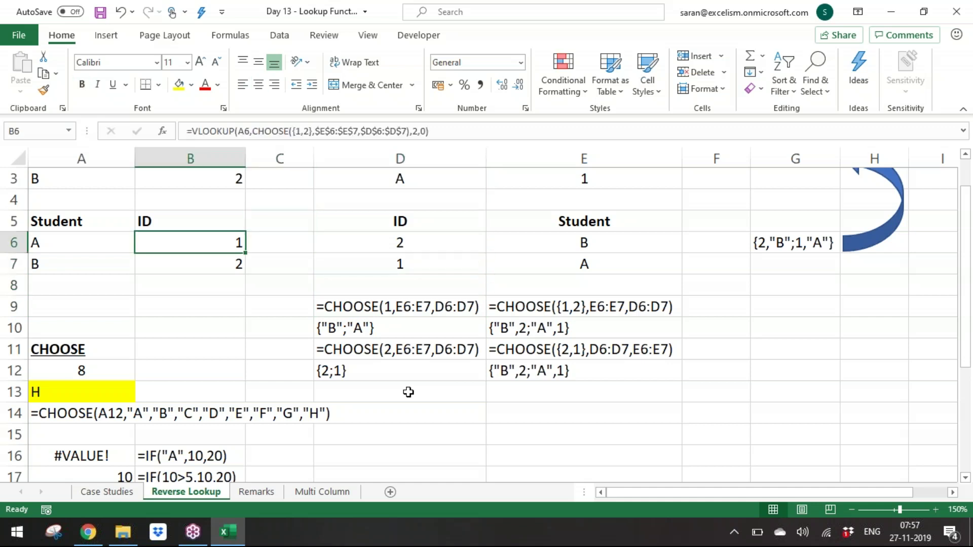
key(F2)
key(Escape)
click(851, 510)
click(852, 510)
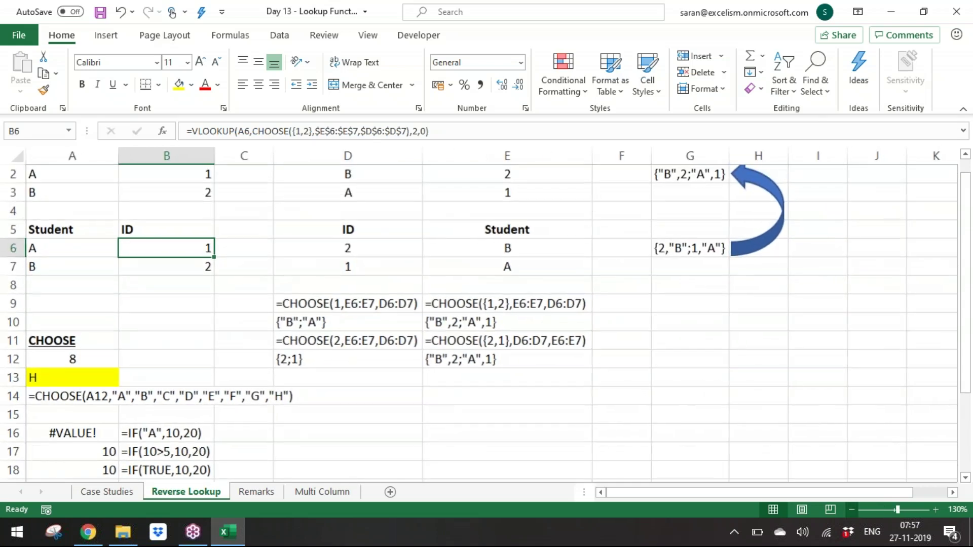
key(Down)
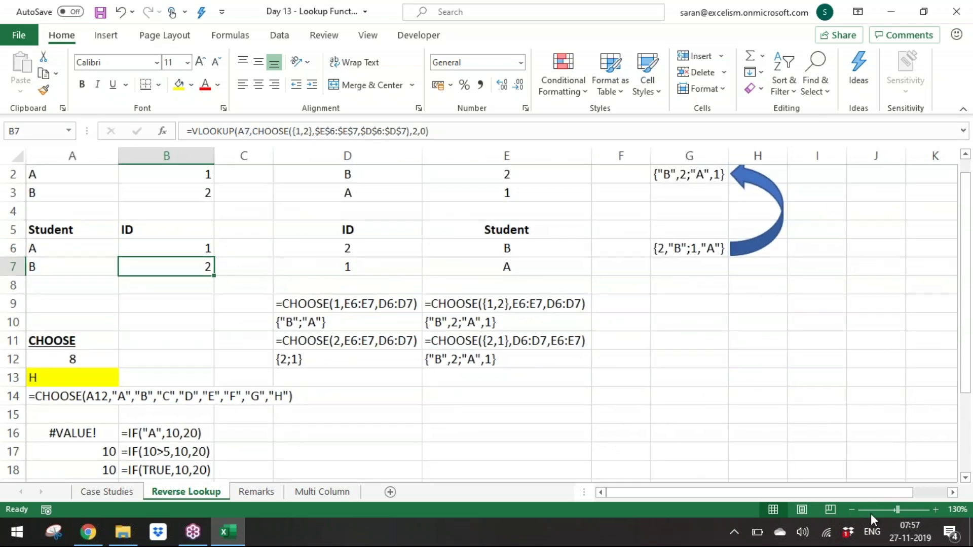
click(934, 509)
click(934, 510)
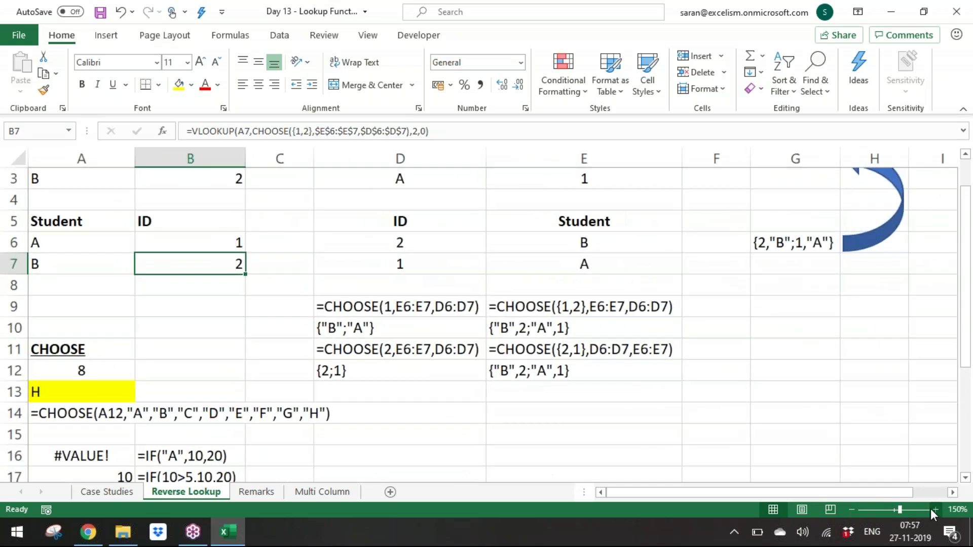
Step: Review the IF examples with text, logical, numeric and array tests in rows 16 to 24
key(Down)
key(Down)
key(Down)
key(Down)
key(Down)
key(Down)
key(Down)
key(Down)
key(Down)
key(Down)
key(Down)
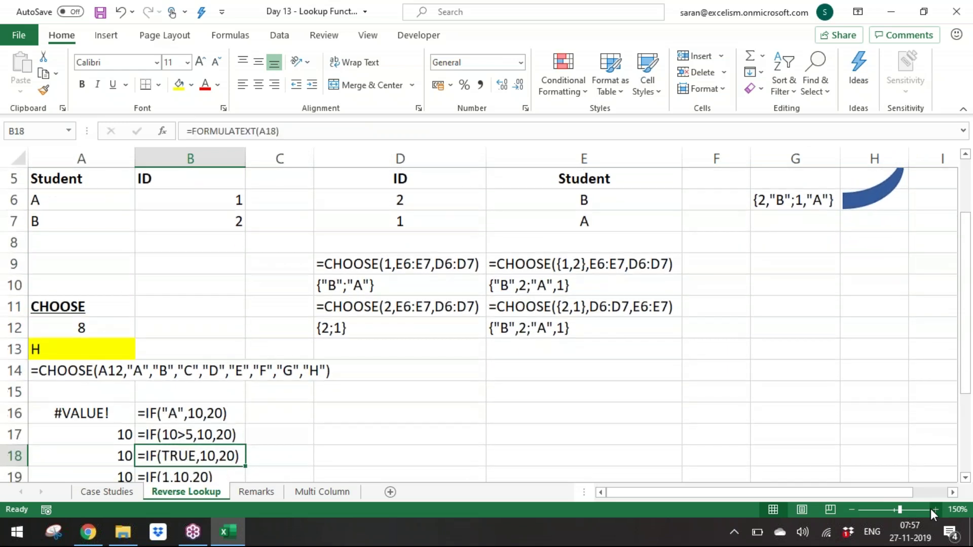
click(852, 509)
click(852, 509)
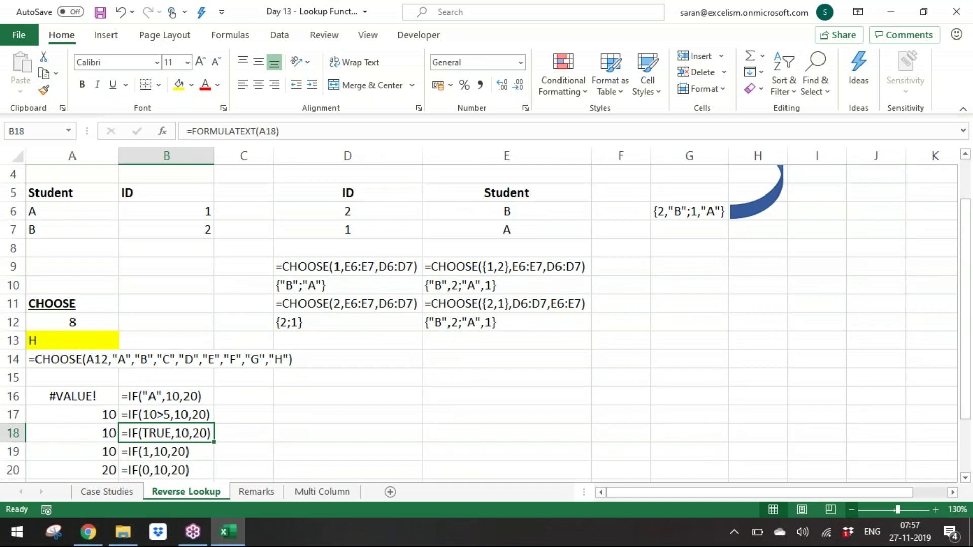
click(965, 477)
click(966, 477)
click(966, 478)
click(966, 478)
click(965, 477)
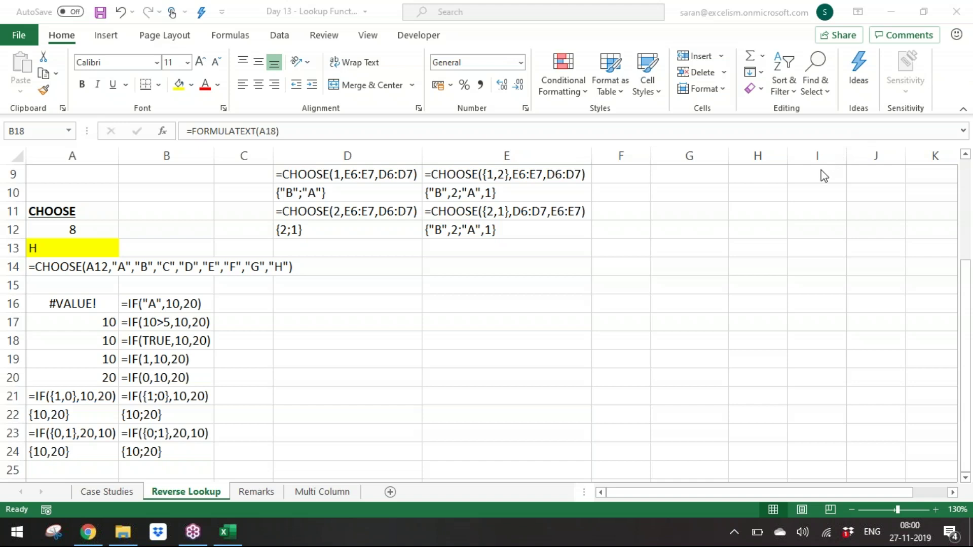
Step: Copy the ID and Student table in D5:E7
click(277, 232)
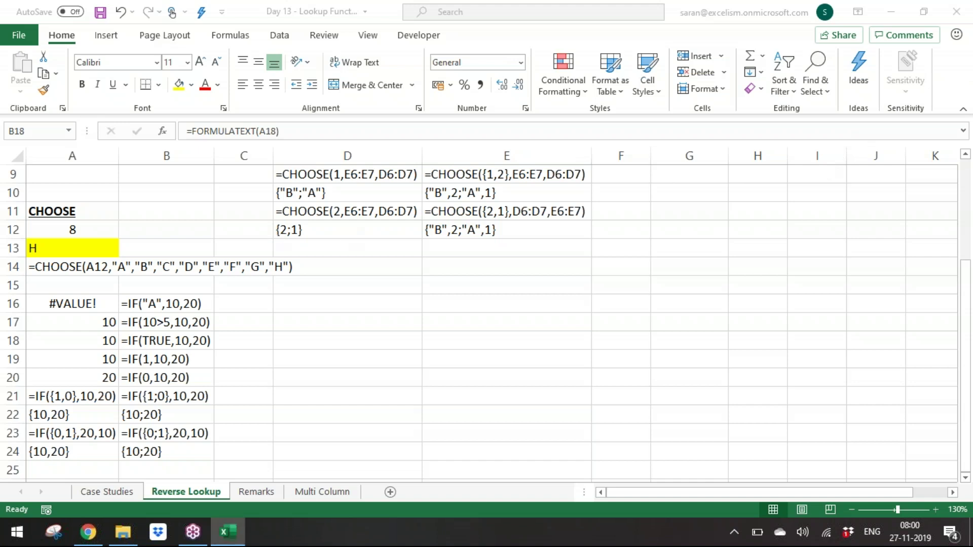
key(Up)
key(Up)
key(Up)
key(Up)
key(Up)
key(Up)
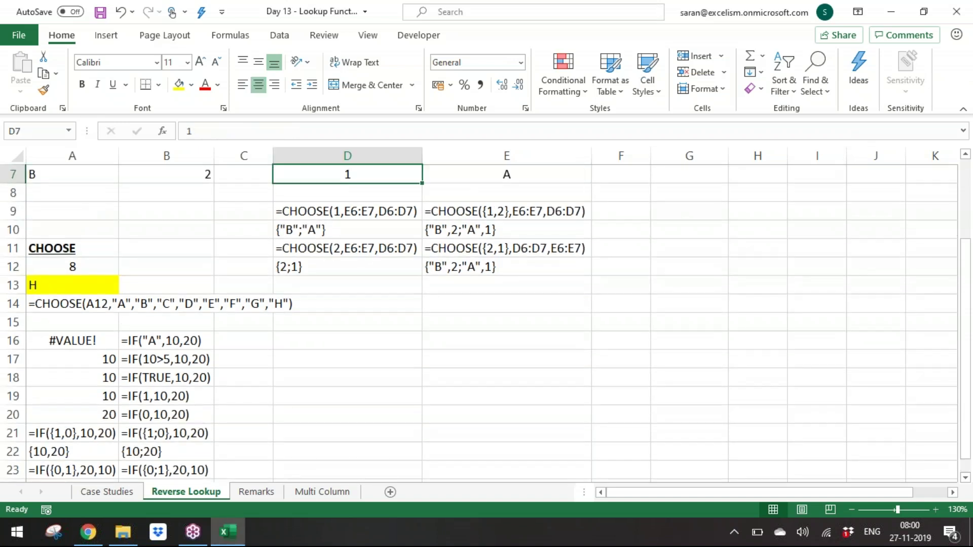
key(Up)
key(shift+Right)
key(shift+Down)
key(shift+Down)
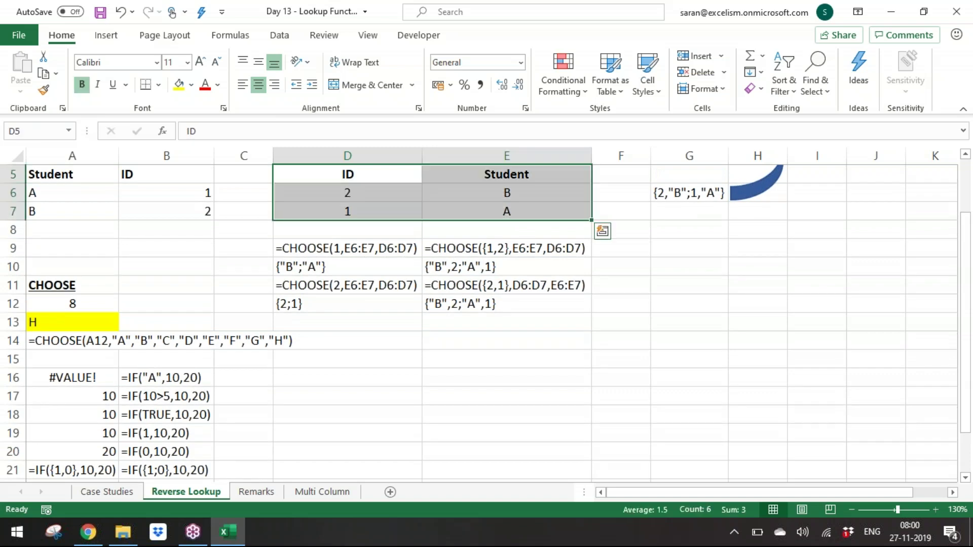
key(ctrl+c)
Step: Paste the copied ID and Student table at A26, below the IF examples, and clear the copy selection
key(Down)
key(Down)
key(Down)
key(Down)
key(Down)
key(Down)
key(Down)
key(Down)
key(Down)
key(Down)
key(Down)
key(Down)
key(Down)
key(Down)
key(Down)
key(Down)
key(Down)
key(Down)
key(Down)
key(Down)
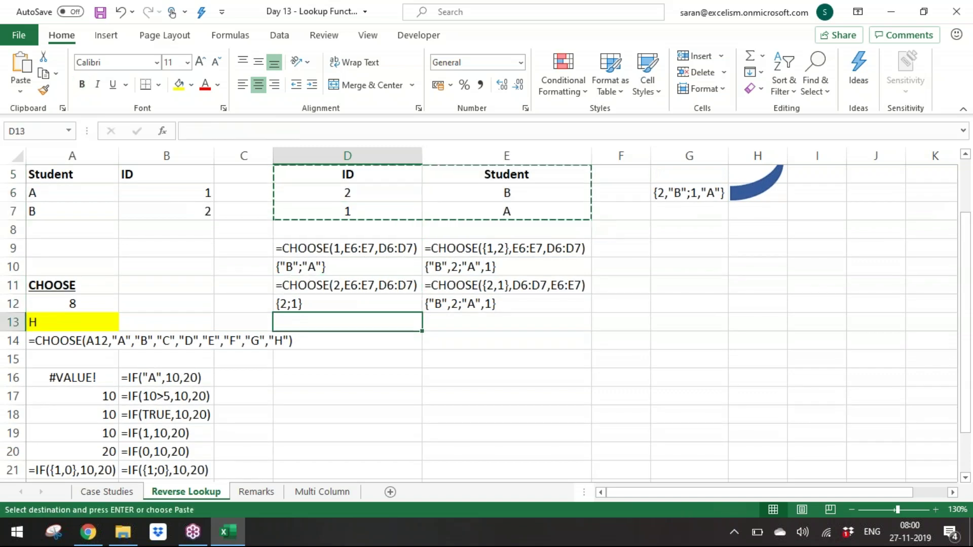
key(Up)
key(Up)
key(Up)
key(Up)
key(Up)
key(Left)
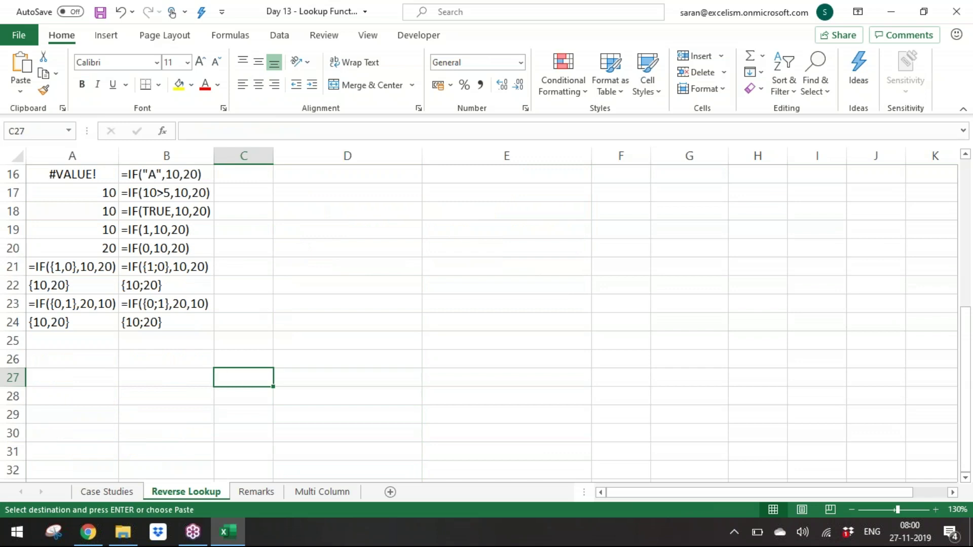
key(Left)
key(Left)
key(Up)
key(ctrl+v)
key(Escape)
Step: Copy the Student and ID lookup table in A5:B7
key(Right)
key(Right)
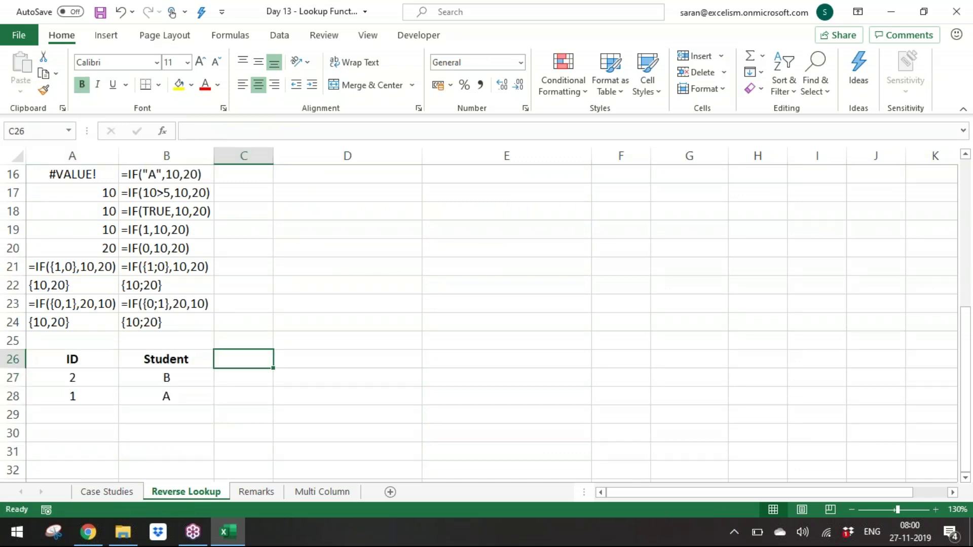
key(Right)
key(ctrl+Up)
key(ctrl+Up)
key(ctrl+Up)
key(ctrl+Up)
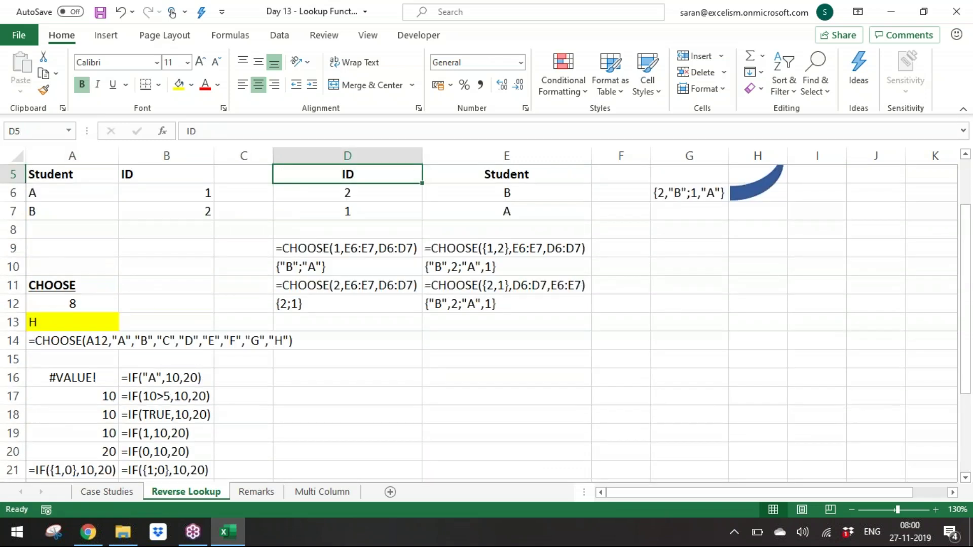
key(Left)
key(Left)
key(Left)
key(ctrl+a)
key(ctrl+c)
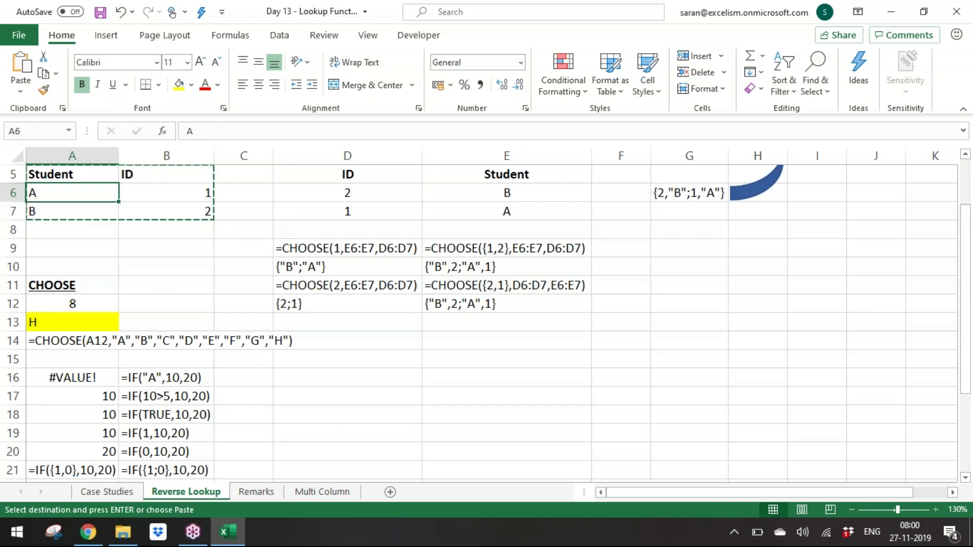
Step: Paste the copied Student and ID table at A30, below the ID and Student table
key(Down)
key(Down)
key(Down)
key(Down)
key(Down)
key(Down)
key(Down)
key(Down)
key(Down)
key(Down)
key(Down)
key(Down)
key(Down)
key(Down)
key(Down)
key(Down)
key(Down)
key(Down)
key(Down)
key(Down)
key(Down)
key(Down)
key(Down)
key(Down)
key(Down)
key(Down)
key(Down)
key(Down)
key(Down)
key(Up)
key(Up)
key(Up)
key(Up)
key(Up)
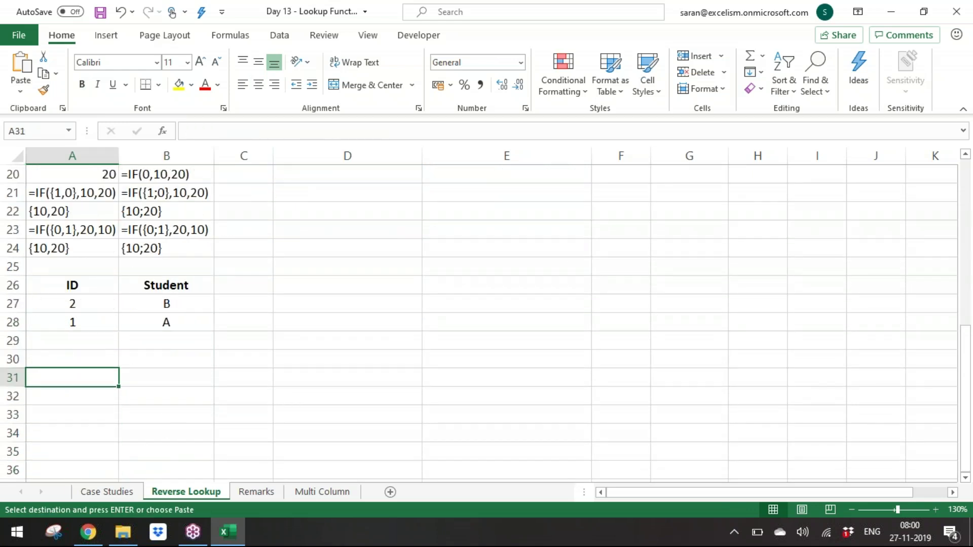
key(Up)
key(Return)
key(Right)
key(Down)
key(shift+Down)
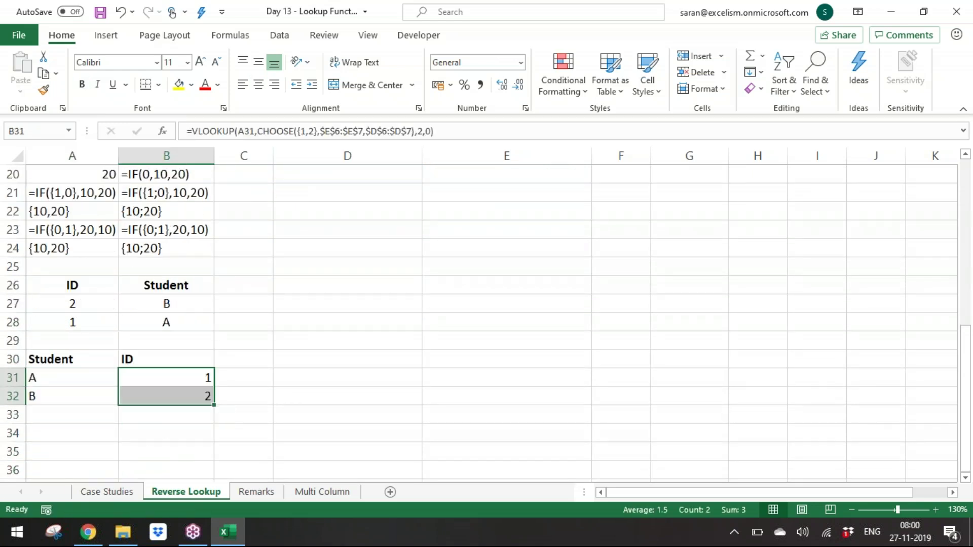
Step: Insert a blank row at row 26, directly above the ID and Student table
key(Up)
key(Up)
key(Up)
key(Up)
key(Up)
key(Up)
key(Left)
key(Down)
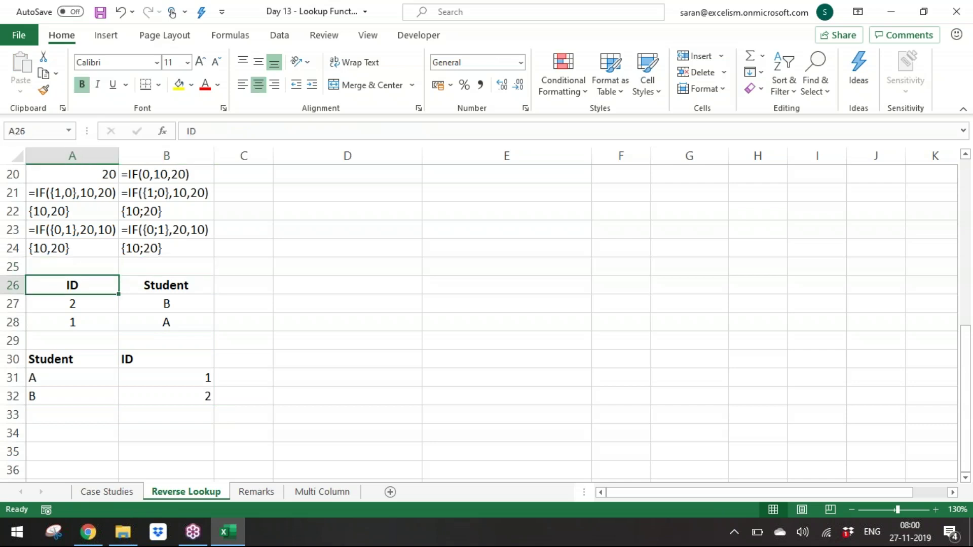
key(shift+space)
key(ctrl+shift+plus)
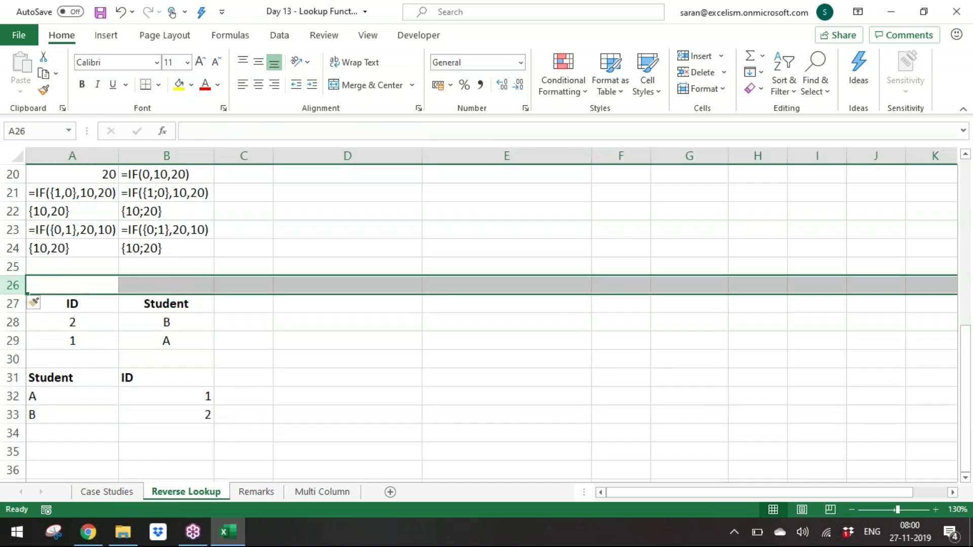
Step: Merge and center A26:B26 and enter the bold title "Master Data"
key(Down)
key(Up)
key(shift+Right)
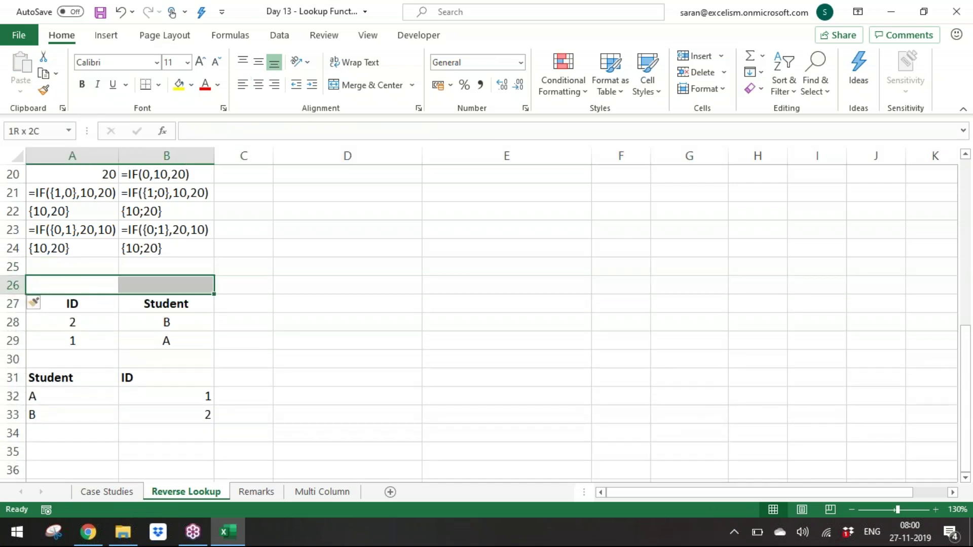
click(360, 91)
text(Master Data)
key(Return)
key(Up)
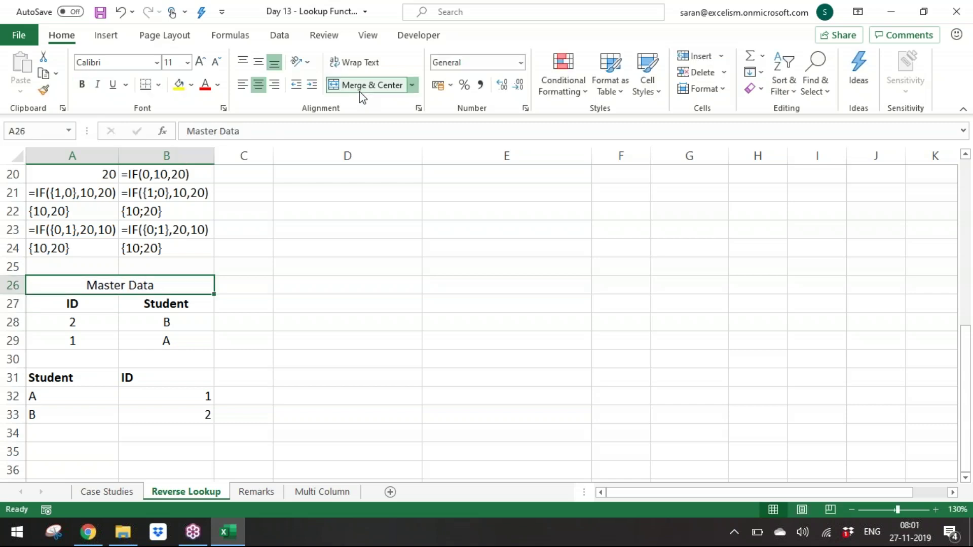
key(ctrl+b)
Step: Insert another blank row at row 30, between the master data and the Student and ID table
key(Down)
key(Down)
key(Down)
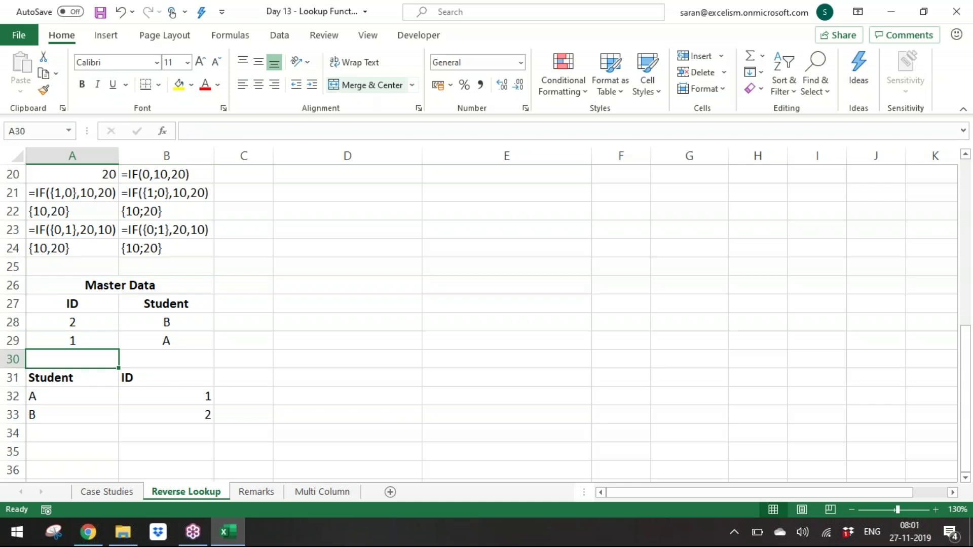
key(shift+space)
key(ctrl+shift+equal)
Step: Merge and center A31:B31 and enter the bold title "VLOOKUP only"
key(Down)
key(shift+Right)
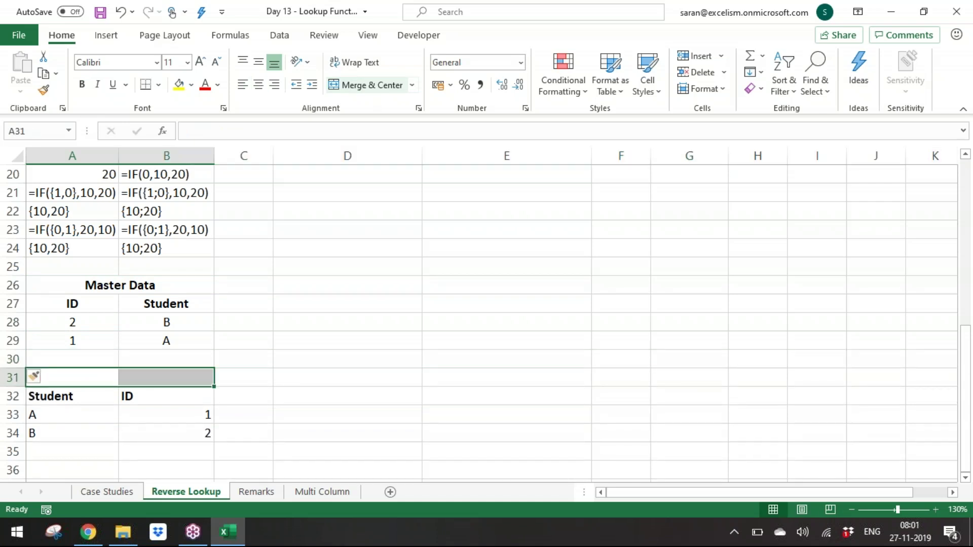
key(alt+h)
text(mcVLO)
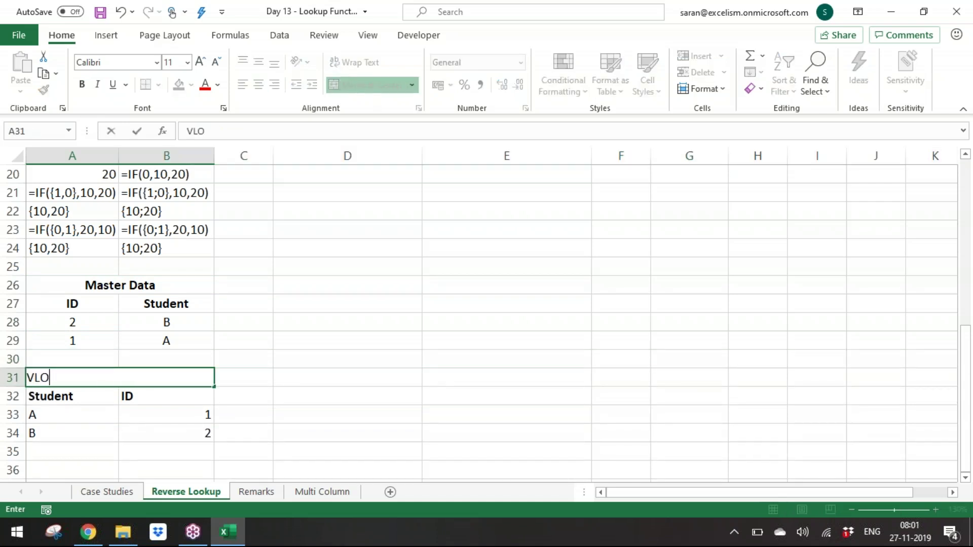
text(OKUP onl)
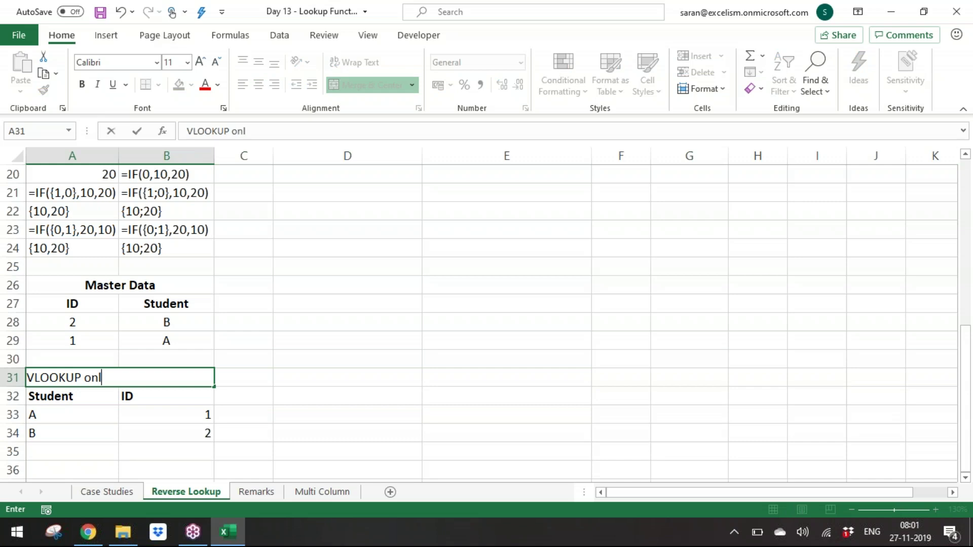
key(Return)
key(Up)
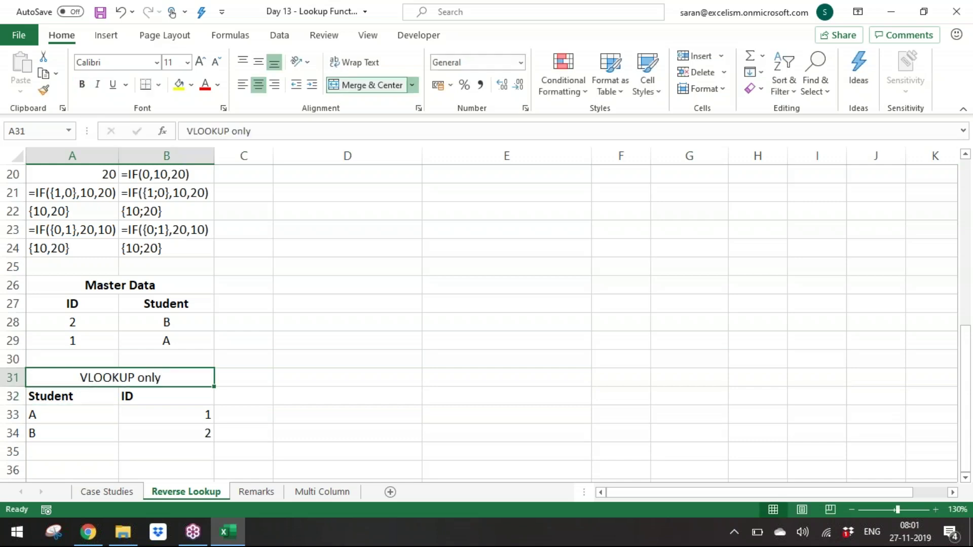
key(ctrl+b)
Step: Fill B33:B34 with the formula =VLOOKUP(A33,$A$28:$B$29,1,0), replacing the CHOOSE-based lookup
key(Down)
key(Down)
key(Right)
key(shift+Down)
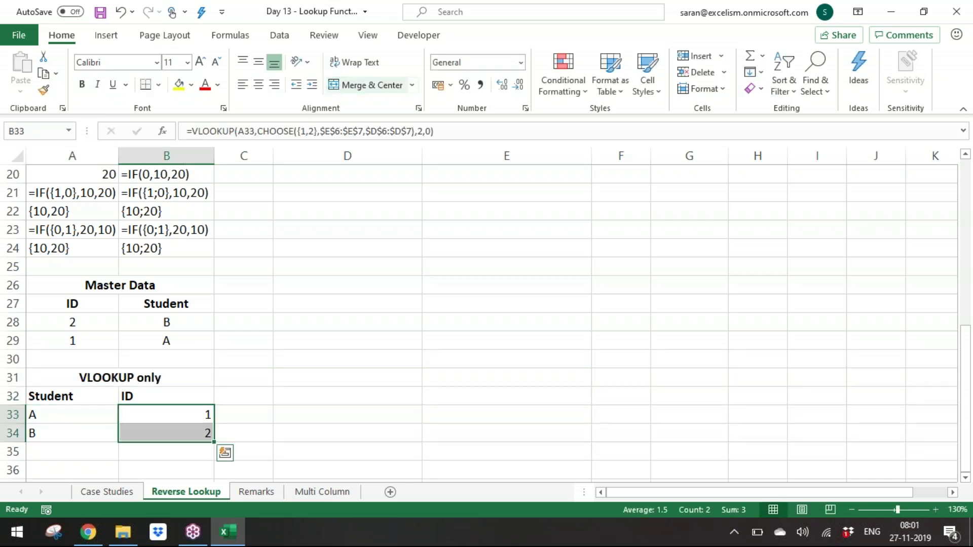
text(=vloo)
key(Tab)
key(Left)
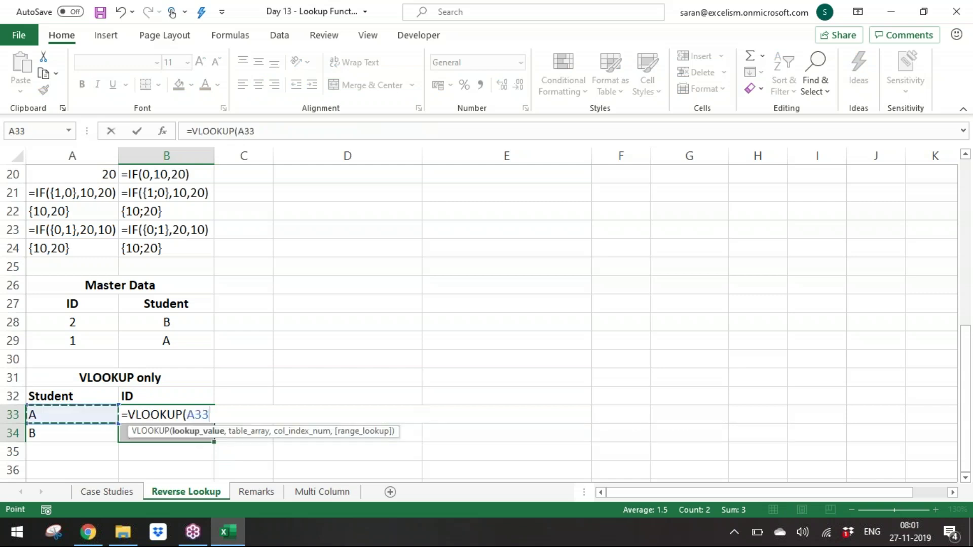
text(,)
key(Up)
key(Up)
key(Up)
key(Up)
key(Up)
key(Up)
key(Left)
key(Down)
key(shift+Right)
key(shift+Down)
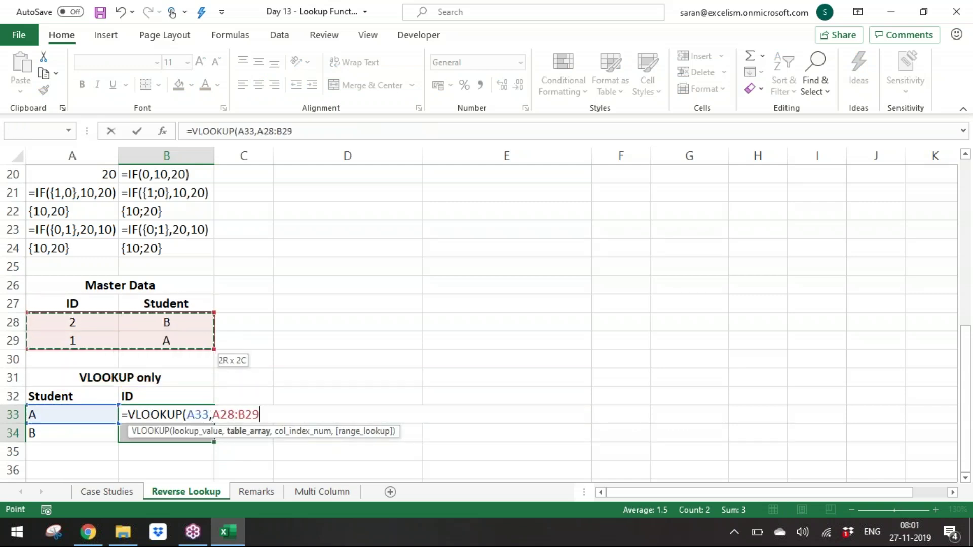
key(F4)
text(,1,0)
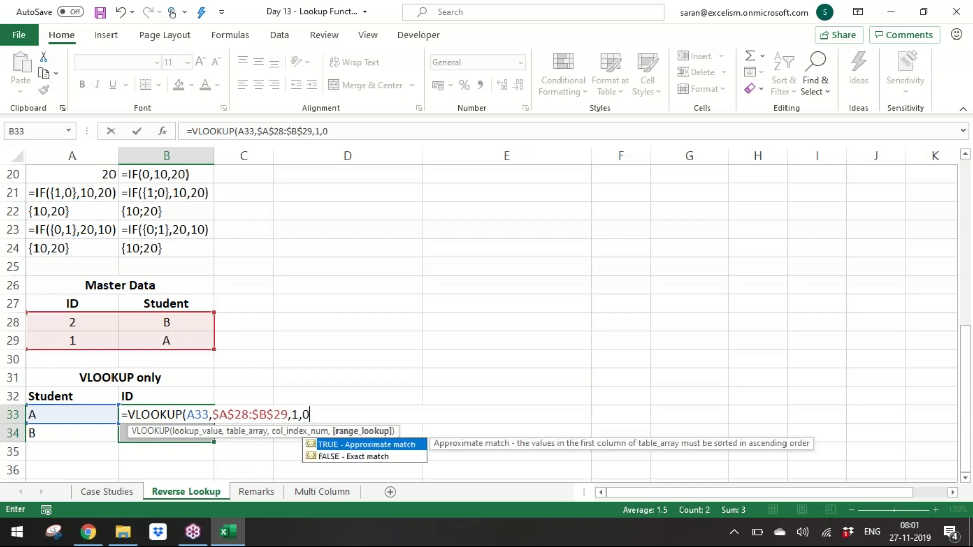
key(ctrl+Return)
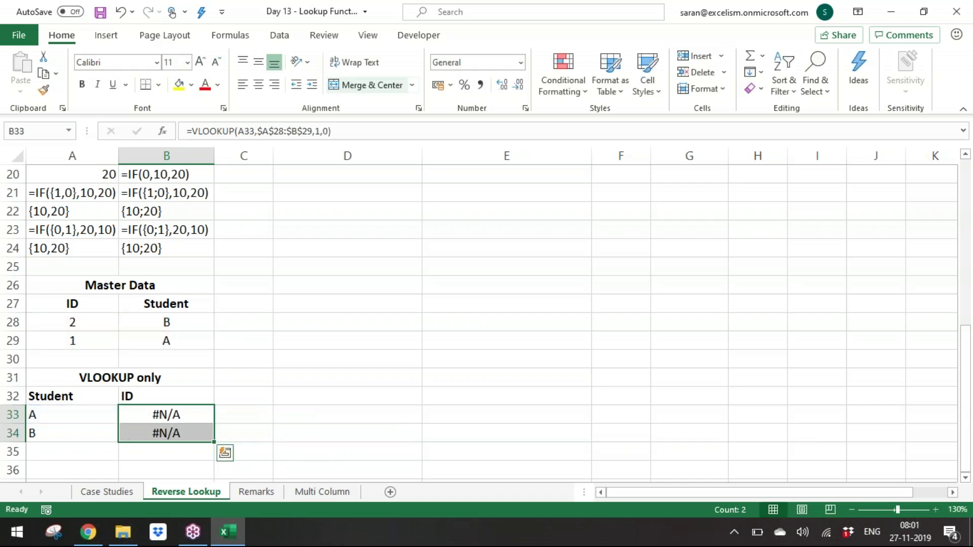
Step: Copy the "VLOOKUP only" block in A31:B34 and paste it at A36
click(72, 395)
key(Up)
key(shift+Down)
key(shift+Down)
key(shift+Down)
key(ctrl+c)
key(Down)
key(Down)
key(Down)
key(Down)
key(Down)
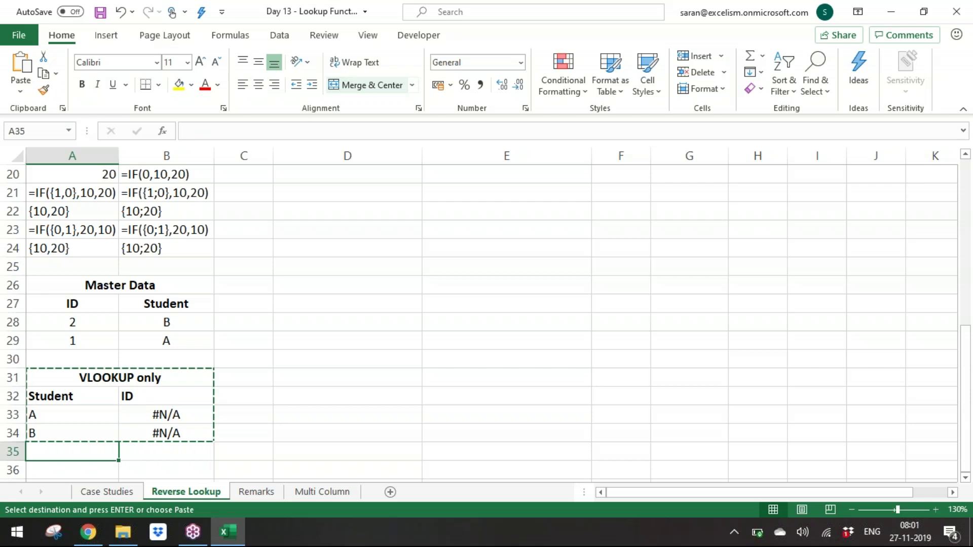
key(Return)
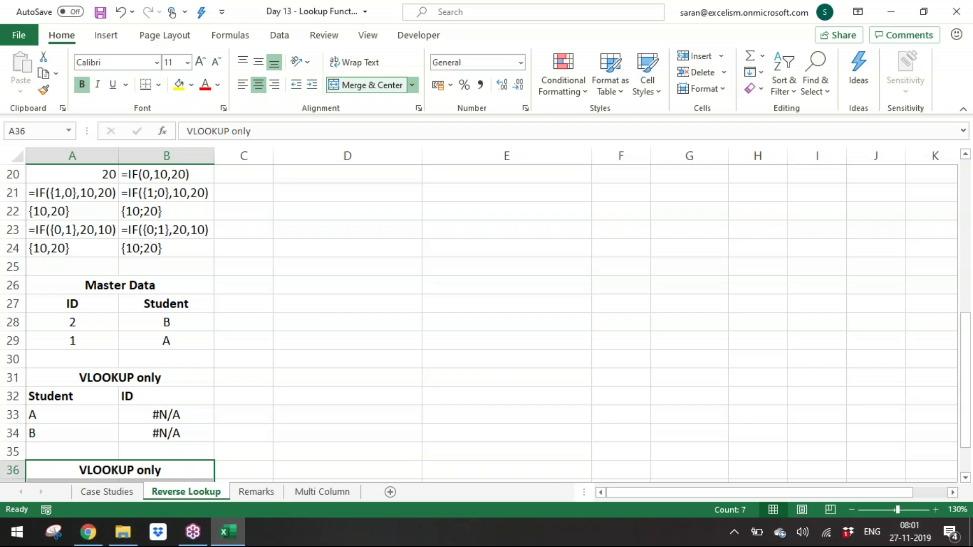
Step: Change the title of the pasted block in A36 to "INDEX & MATCH"
key(Down)
key(Down)
key(Down)
key(Down)
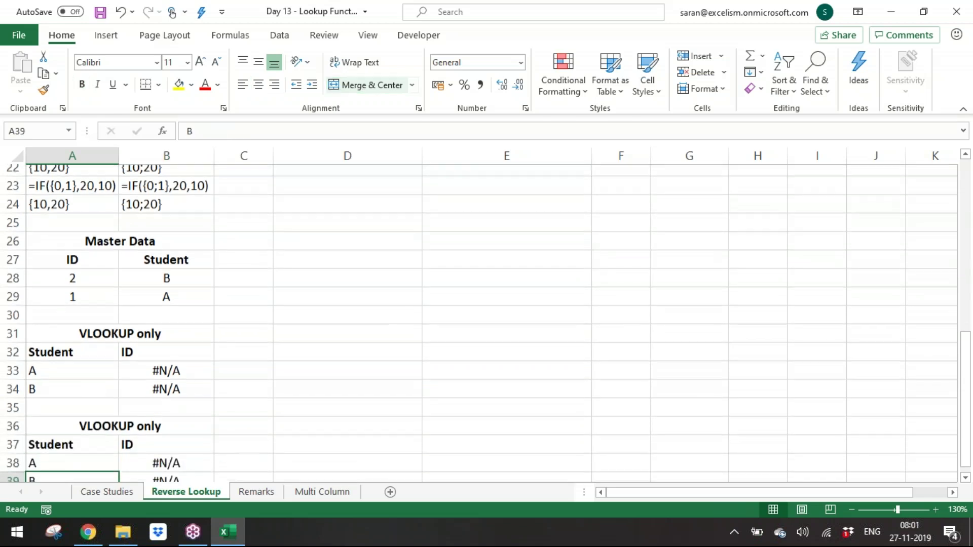
key(Up)
key(Up)
key(Up)
key(Up)
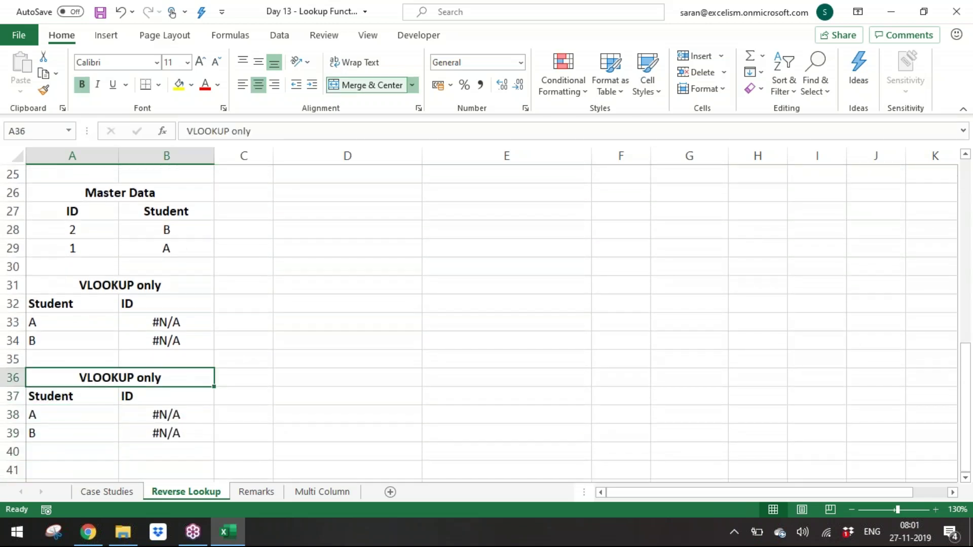
text(IN)
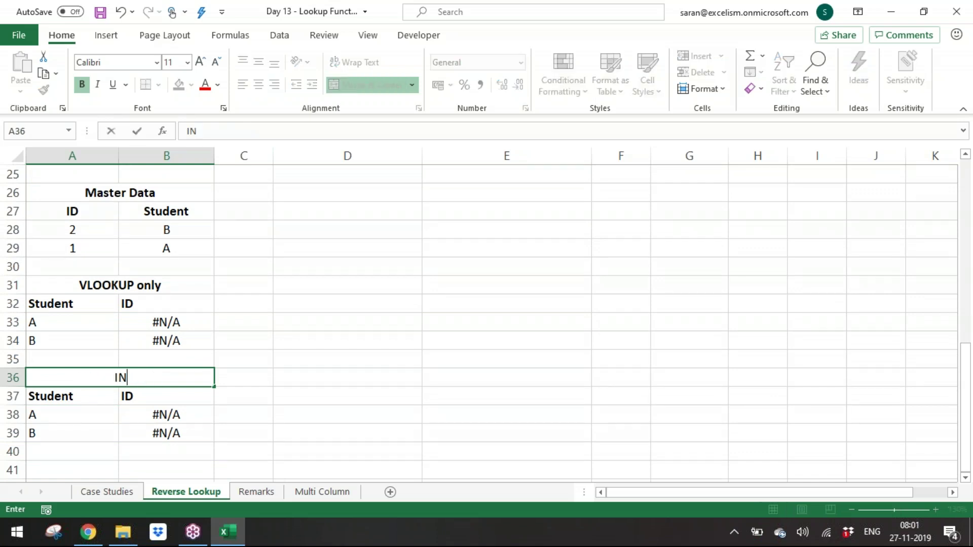
text(DEX & MA)
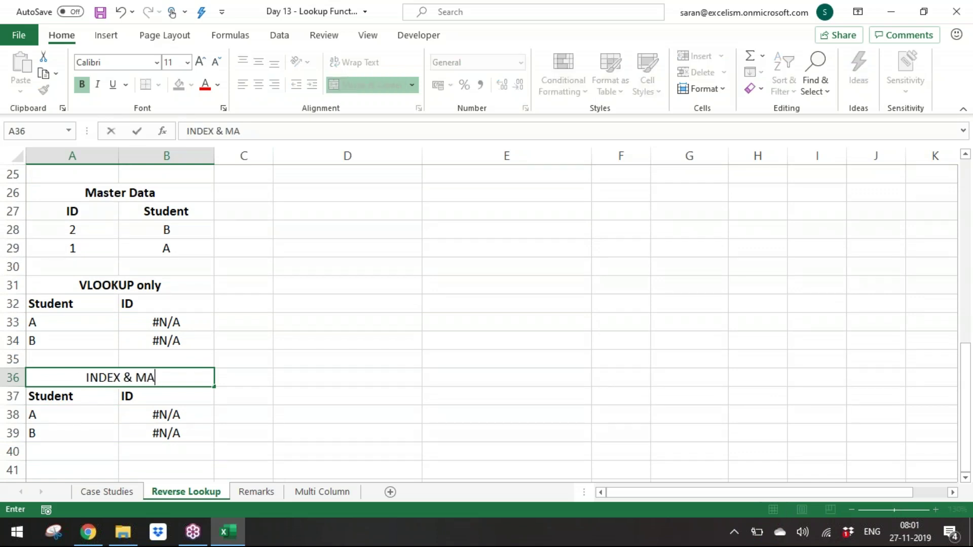
text(TChH)
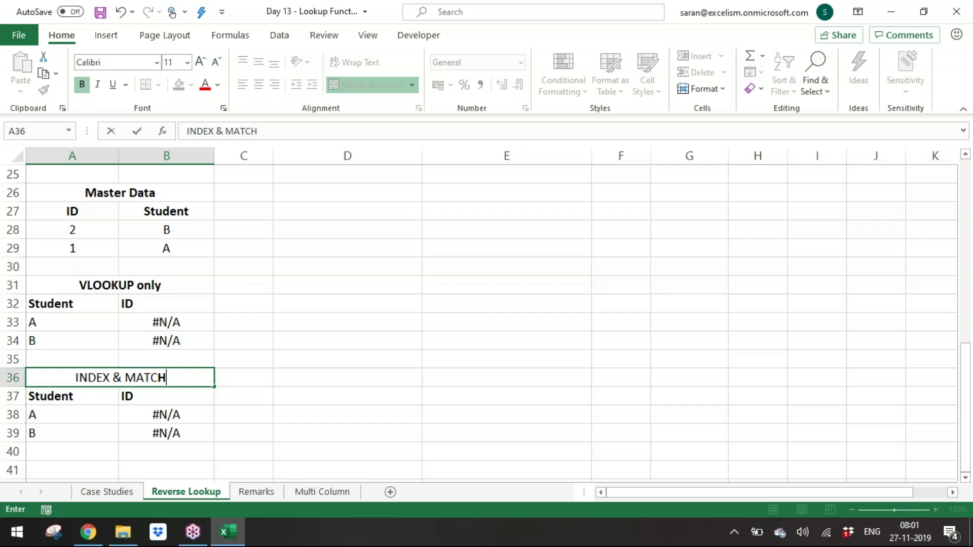
key(Return)
Step: Clear B38:B39 and start an INDEX formula in B38 with $B$28:$B$29 as its array
key(Down)
key(Right)
key(shift+Down)
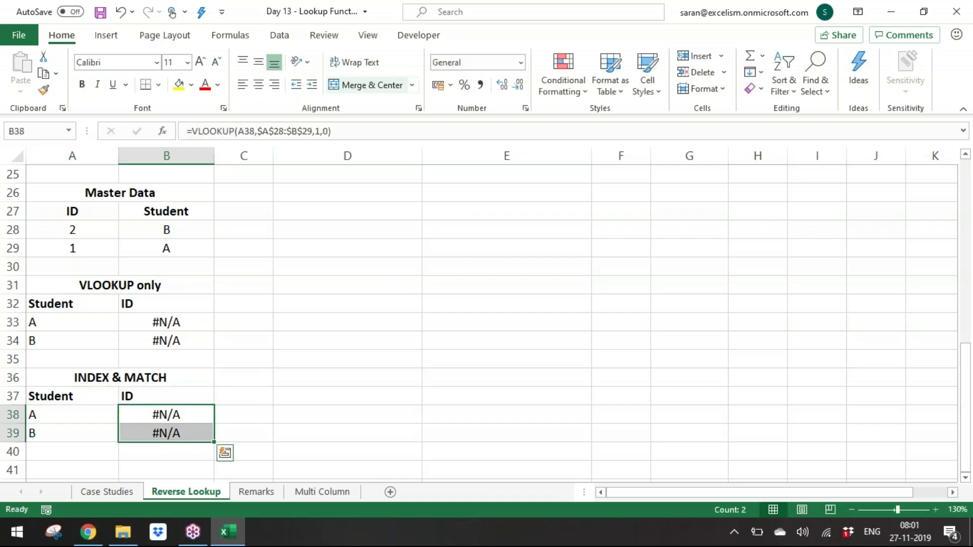
key(Delete)
text(=INDEX()
key(Up)
key(Up)
key(Up)
key(Up)
key(Up)
key(Up)
key(Up)
key(Up)
key(Up)
key(Up)
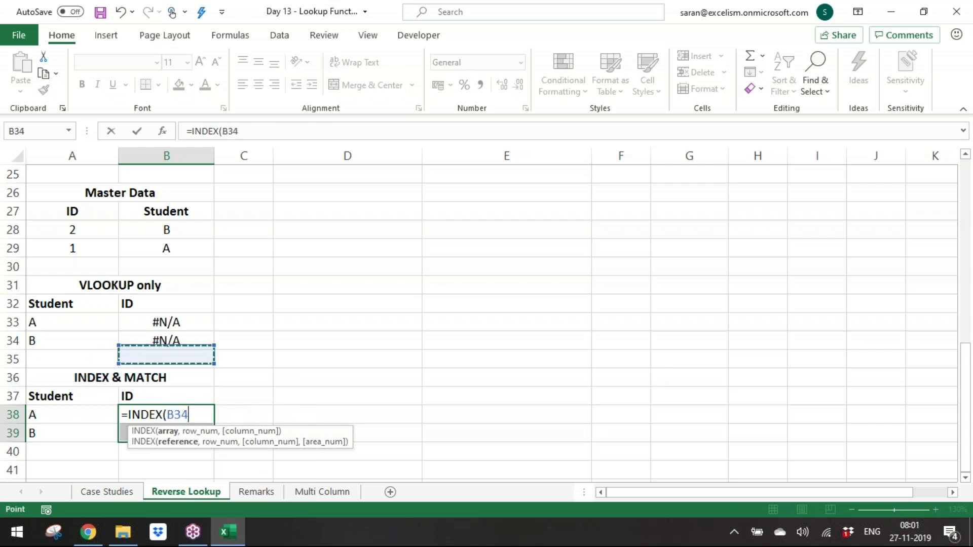
key(shift+Down)
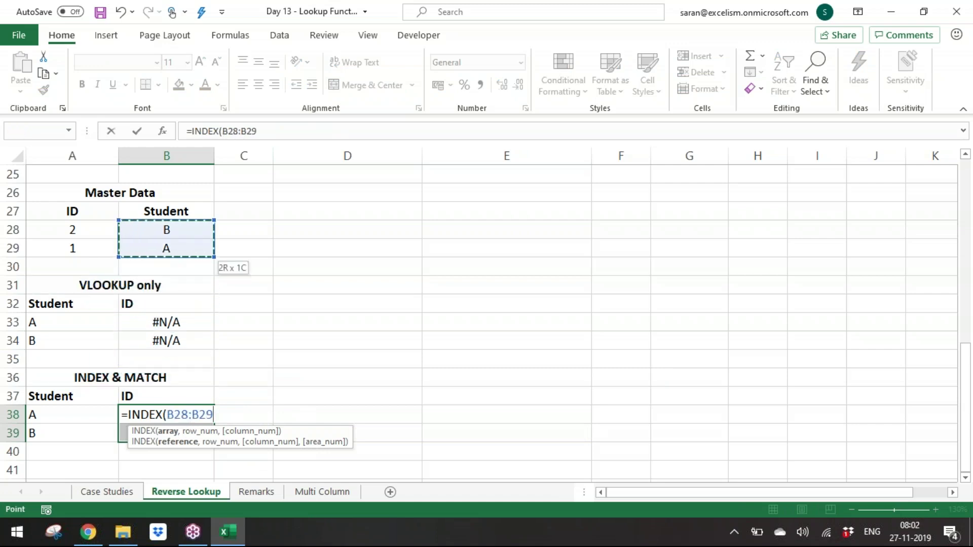
key(F4)
text(,)
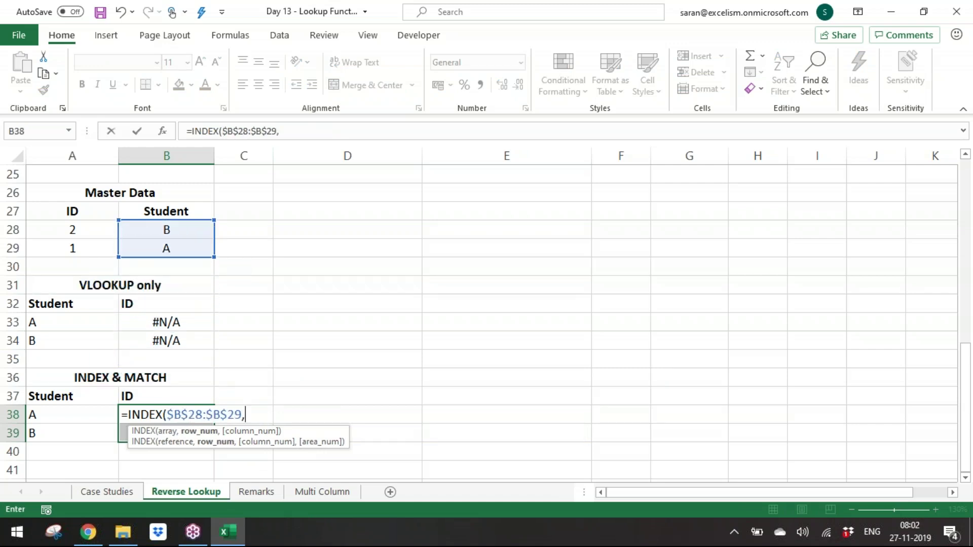
Step: Nest a MATCH with lookup value A38 as the row number, and move the INDEX array to $A$28:$A$29
text(MATCH()
key(Up)
key(Up)
key(Down)
key(Down)
key(Left)
text(,)
key(Up)
key(Up)
key(Up)
key(Up)
key(Up)
key(Up)
key(Up)
key(Up)
key(Up)
key(Up)
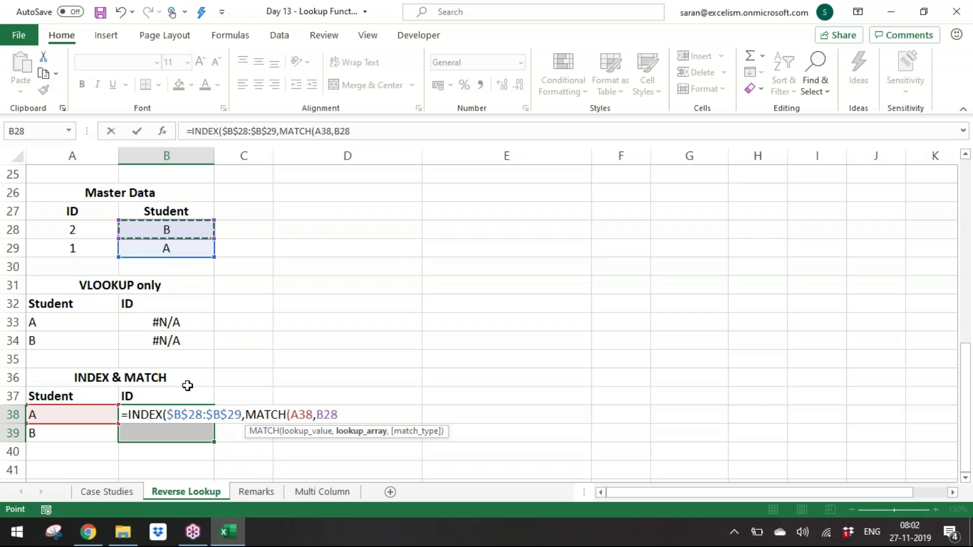
drag(156, 262, 80, 251)
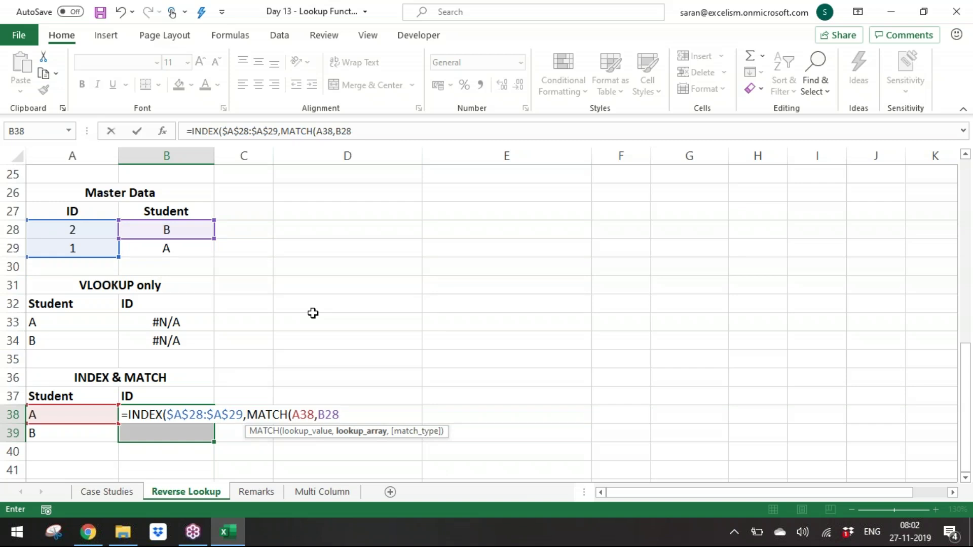
Step: Complete MATCH with lookup array $B$28:$B$29 and match type 0, and fill the INDEX formula into B38:B39
key(BackSpace)
key(BackSpace)
key(BackSpace)
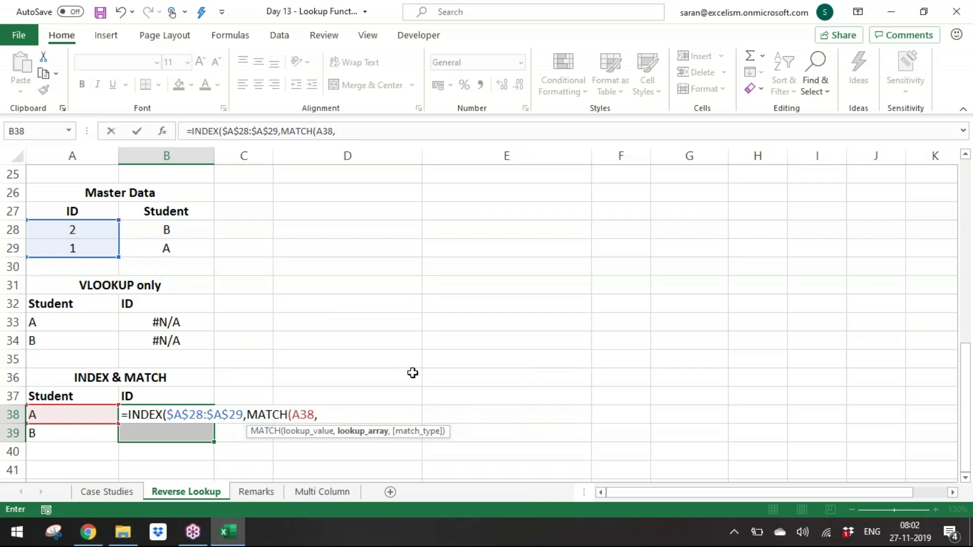
click(142, 230)
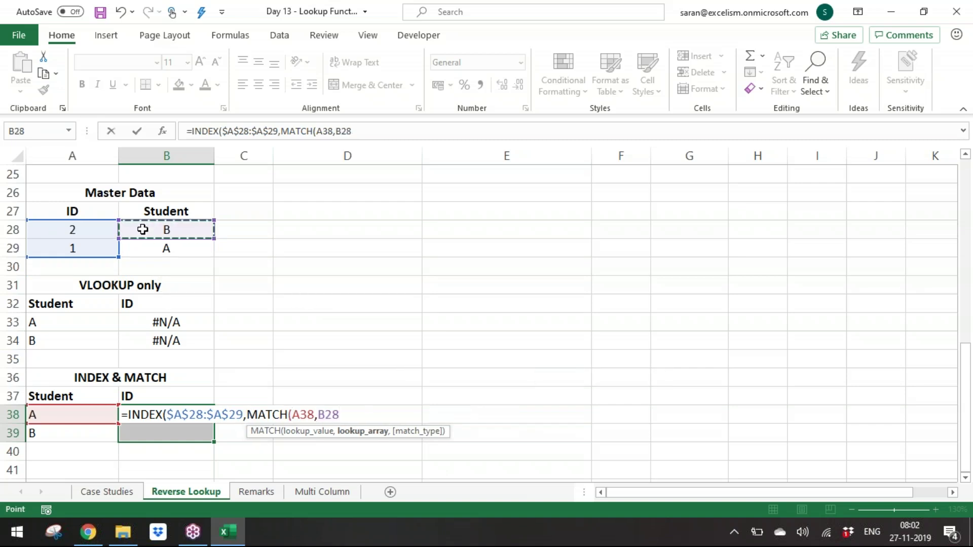
key(shift+Down)
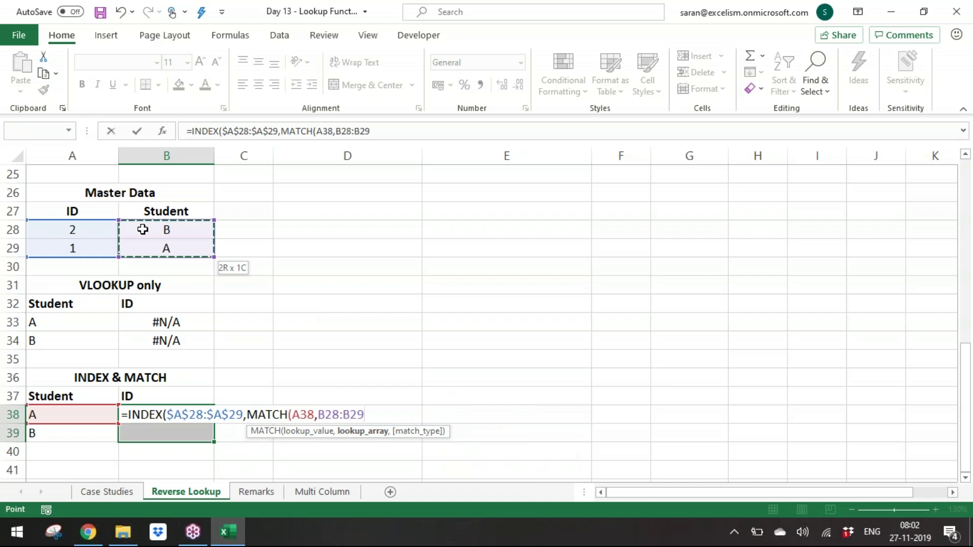
key(F4)
text(,0))
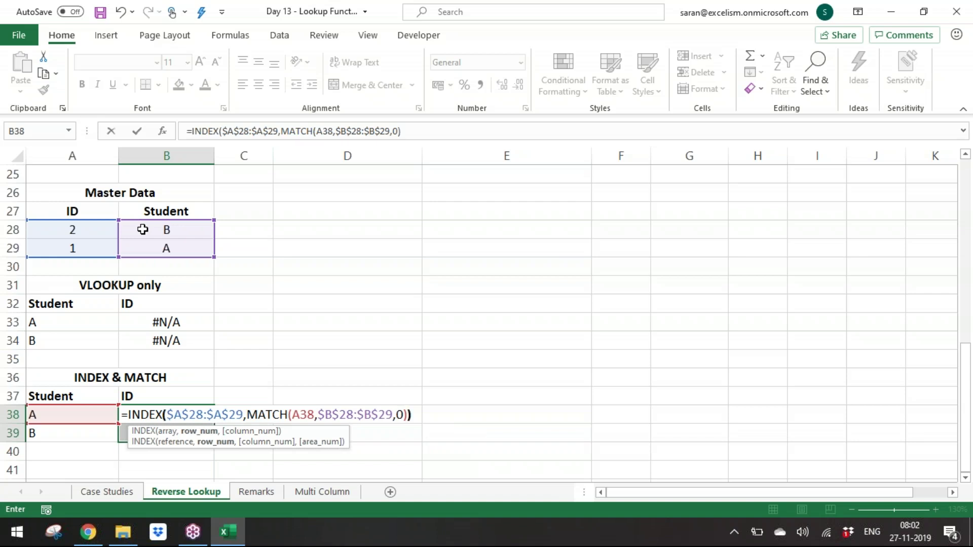
text())
key(ctrl+Return)
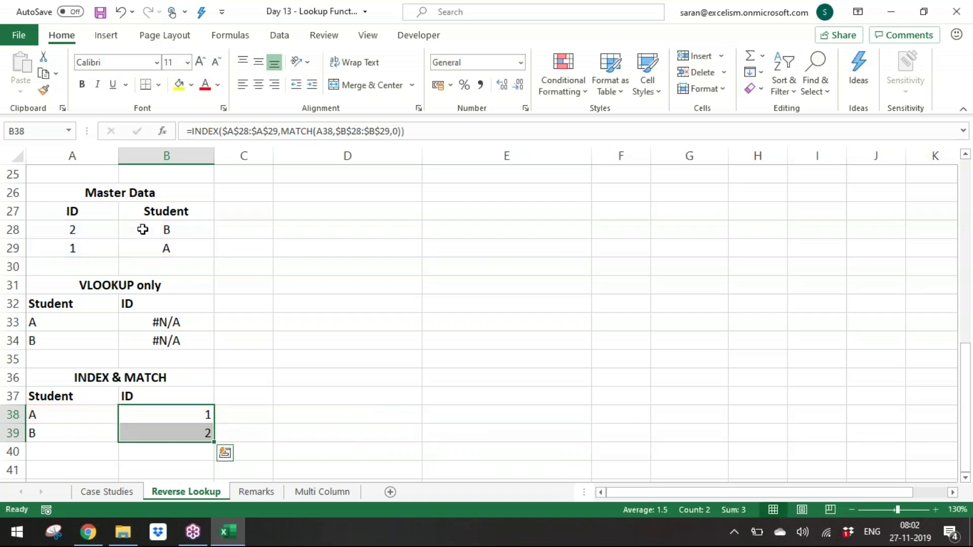
Step: Copy the "INDEX & MATCH" block in A36:B39 and paste it at A41
key(Up)
key(Up)
key(shift+Down)
key(shift+Down)
key(shift+Down)
key(ctrl+c)
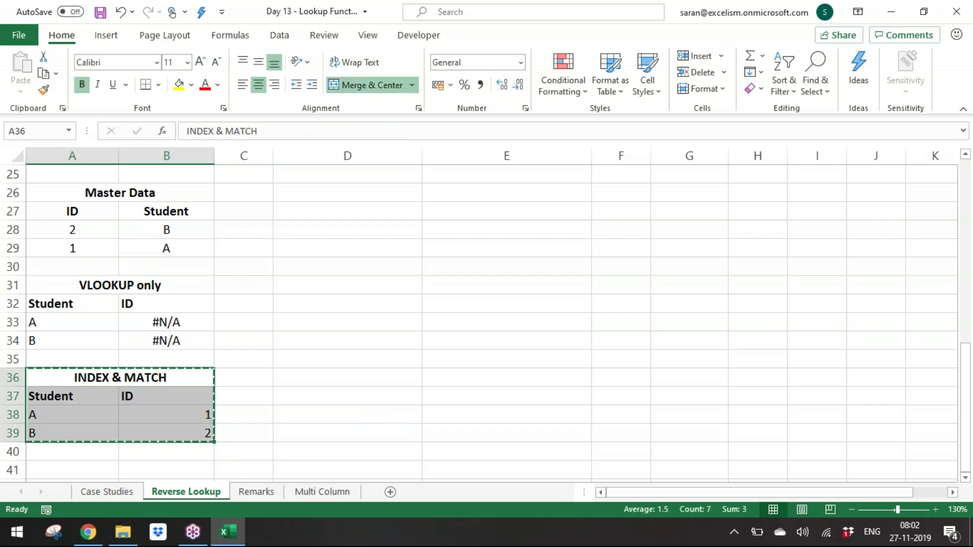
key(Down)
key(Down)
key(Down)
key(Left)
key(ctrl+v)
key(Return)
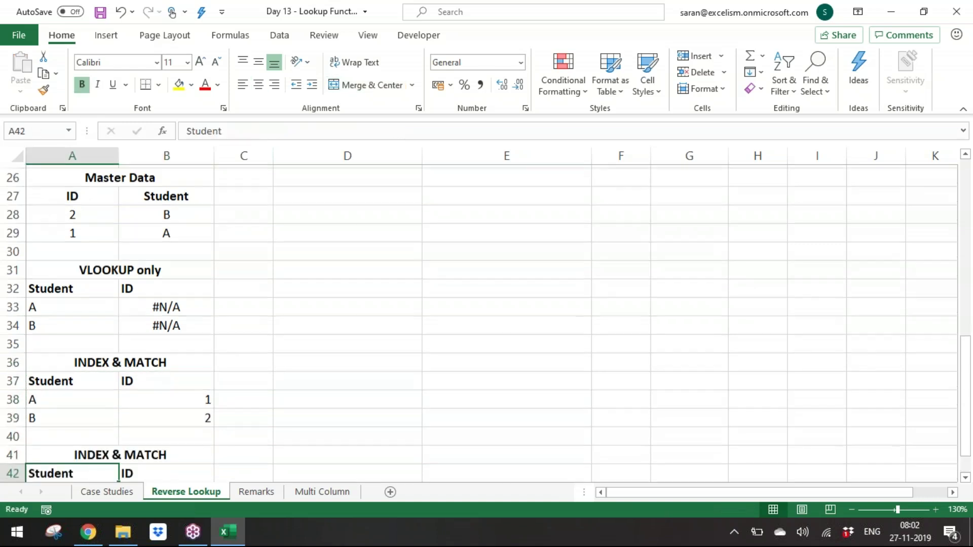
Step: Change the title of the pasted block in A41 to "VLOOKUP & CHOOSE"
key(Up)
text(VL)
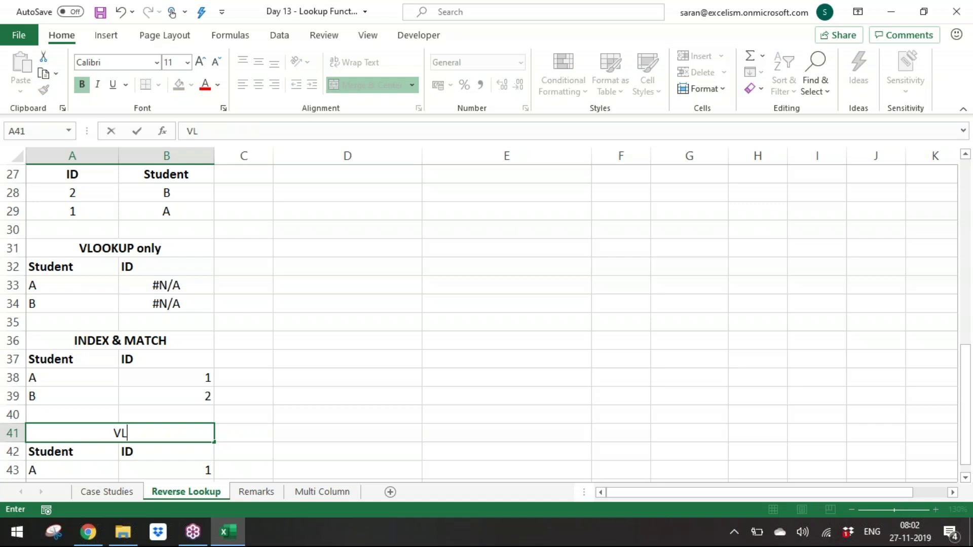
text(OOKUP & CHOOSE)
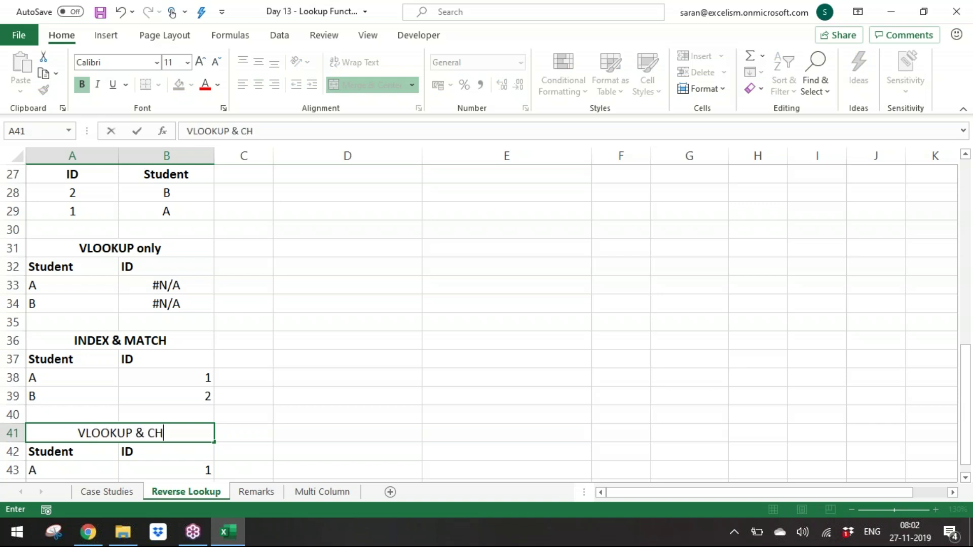
key(Return)
Step: Clear B43:B44 and start the formula =VLOOKUP(A43,CHOOSE({1,2}, in B43
key(Down)
key(Down)
key(Down)
key(Down)
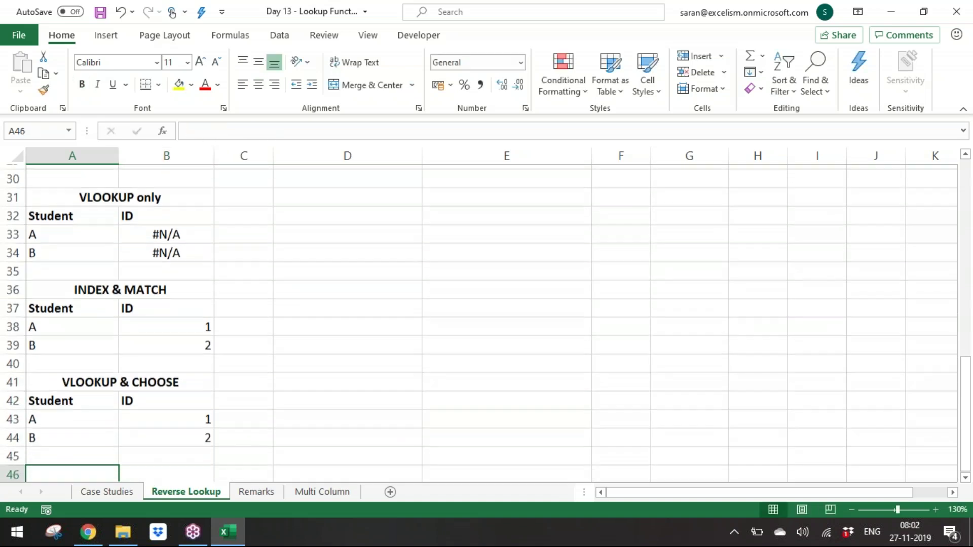
key(Up)
key(Up)
key(Right)
key(Up)
key(shift+Down)
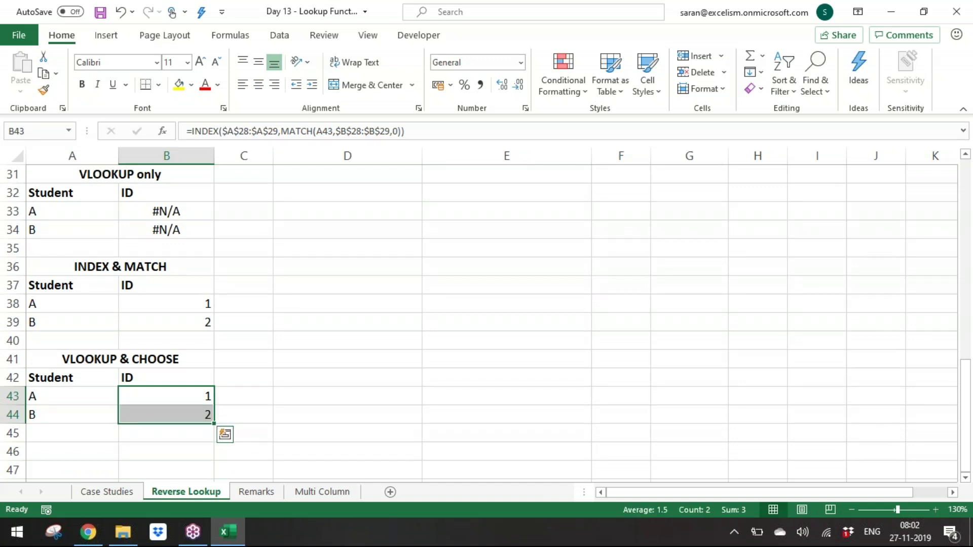
key(Delete)
text(=vloo)
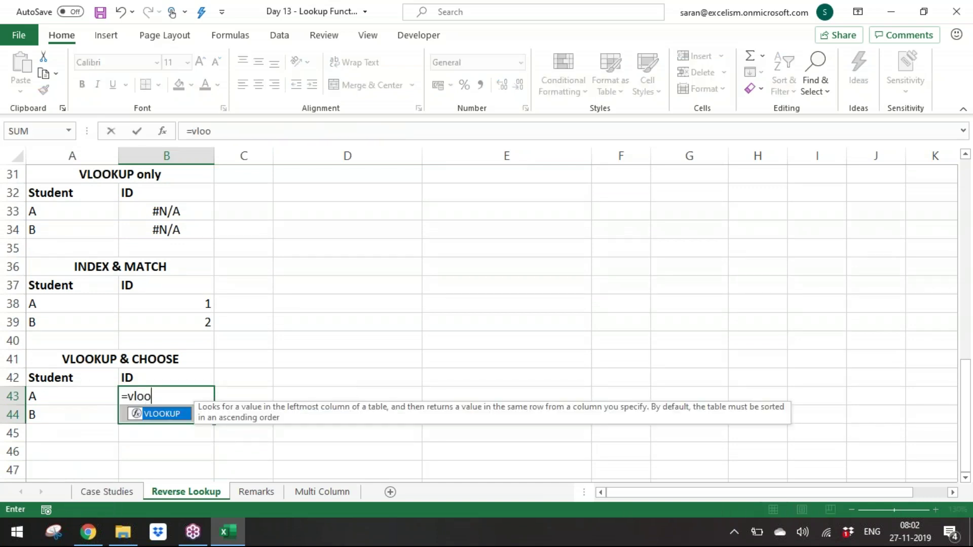
key(Tab)
key(Left)
text(,choo)
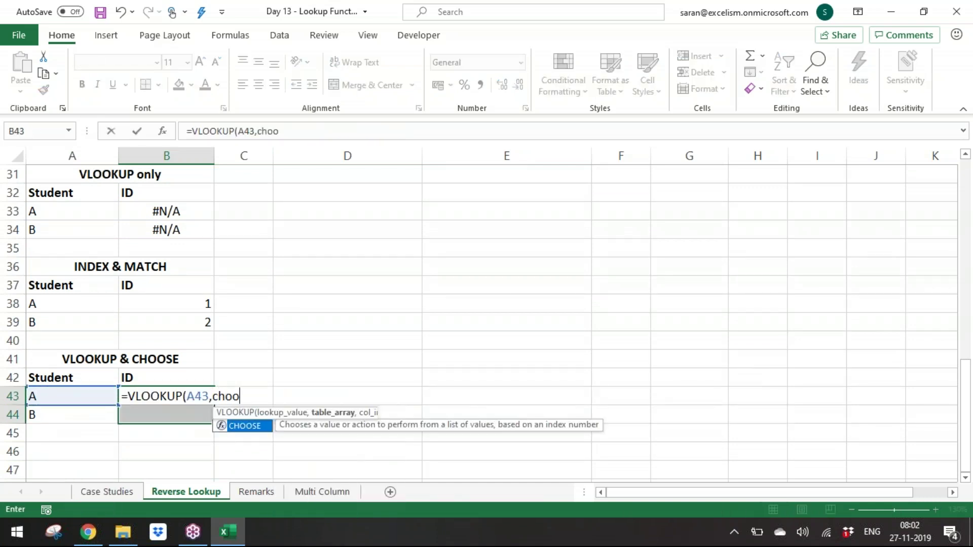
key(Tab)
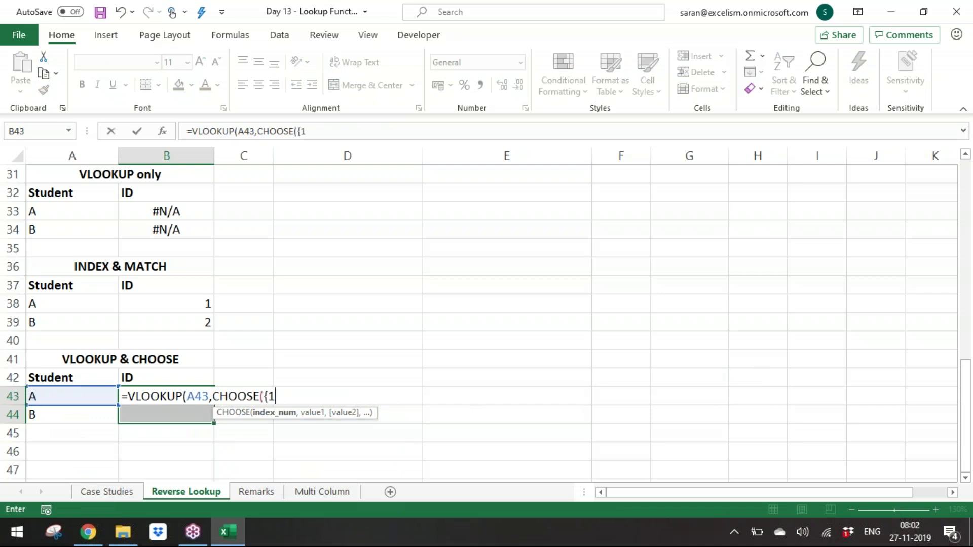
text({1,2},)
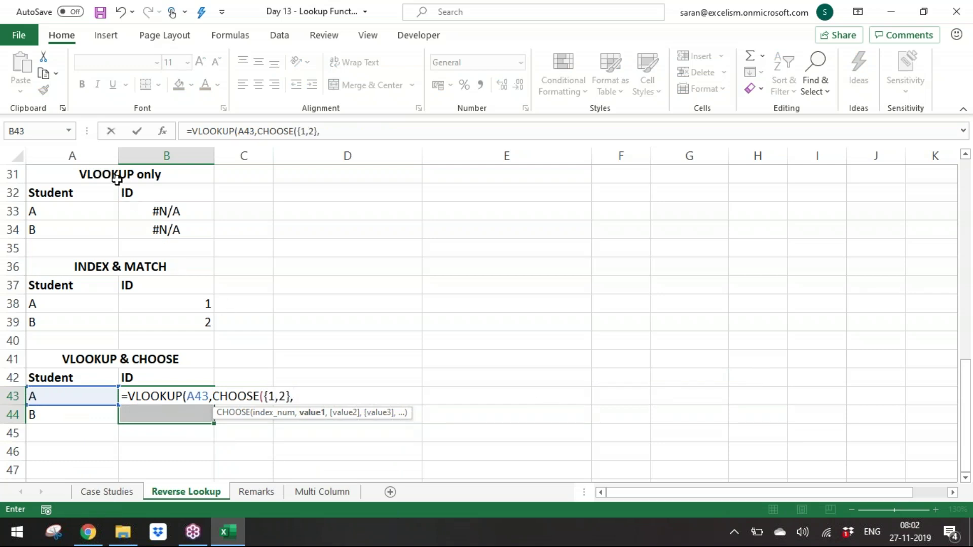
Step: Add the Student range $B$28:$B$29 as the first value of CHOOSE
click(117, 174)
key(Up)
key(Up)
key(Up)
key(Up)
drag(166, 211, 208, 236)
key(F4)
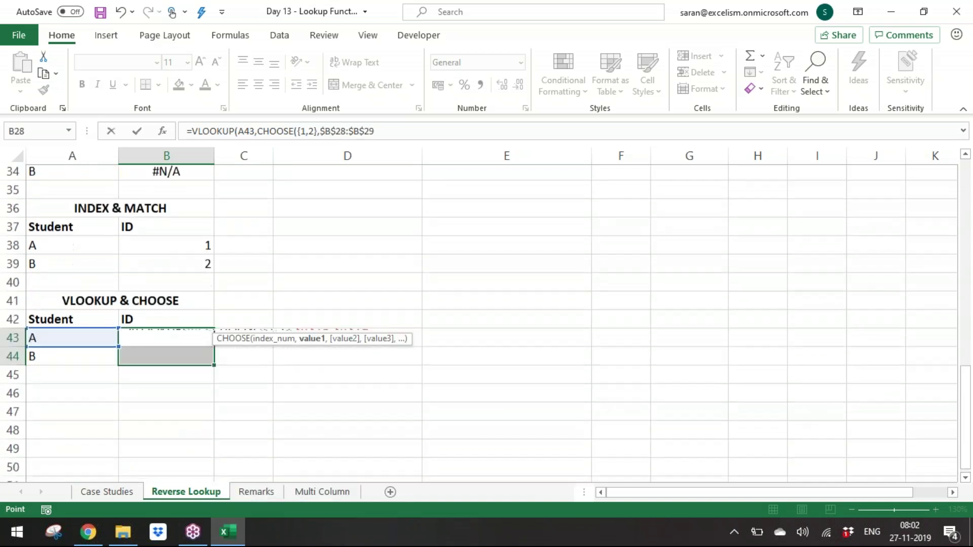
text(,)
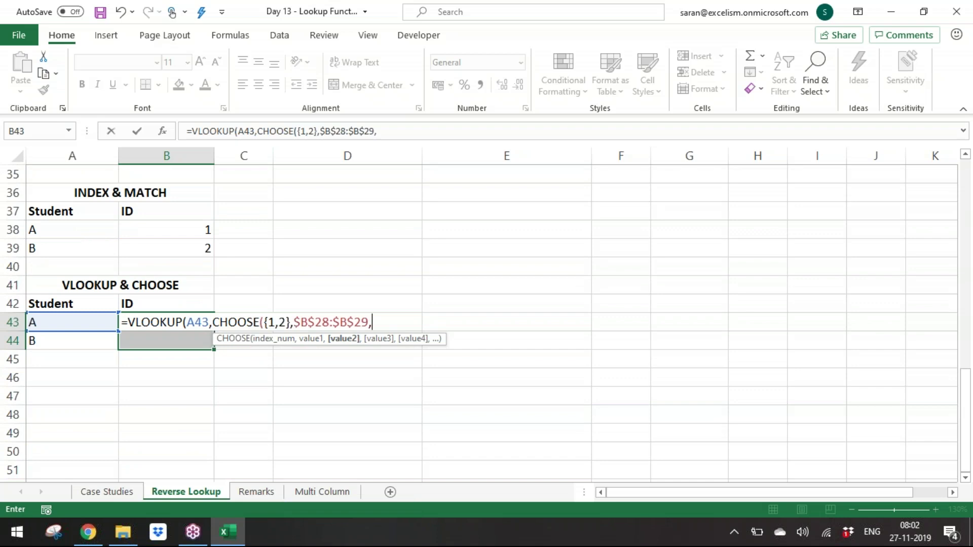
Step: Add the ID range $A$28:$A$29 as the second value of CHOOSE
click(176, 197)
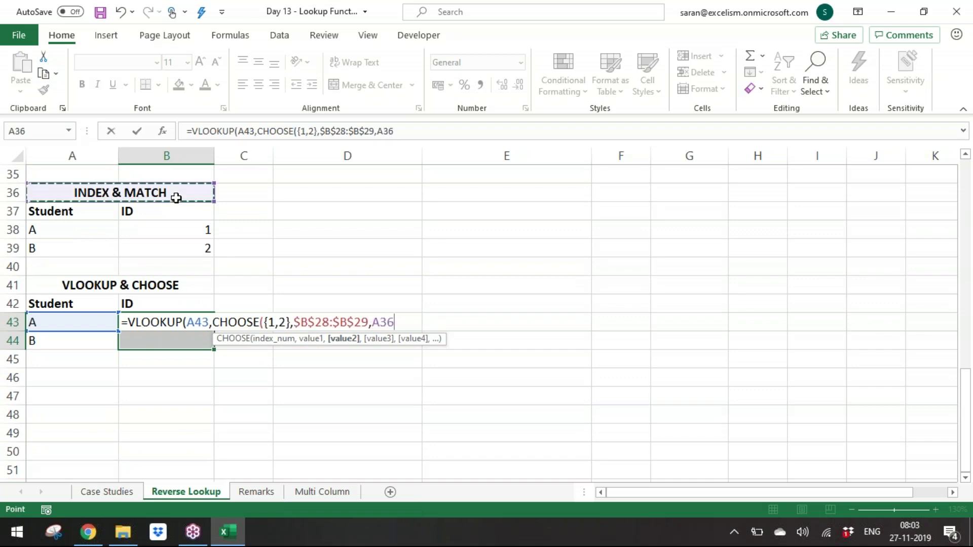
key(Up)
key(Up)
key(Up)
key(Up)
key(Up)
key(Up)
key(Up)
key(Up)
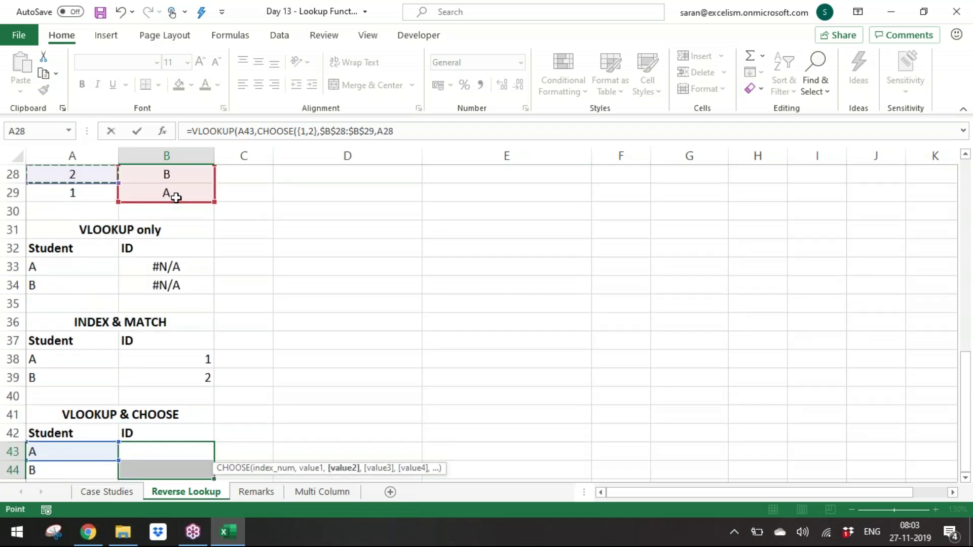
key(shift+Down)
key(F4)
Step: Close CHOOSE, finish the VLOOKUP with column index 2 and match mode 0, and fill it into B43:B44
click(370, 469)
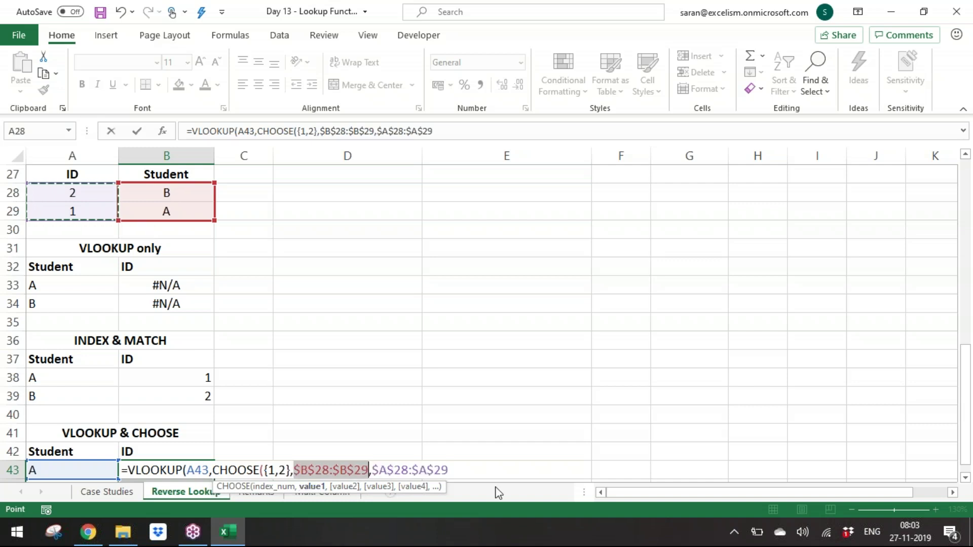
click(473, 474)
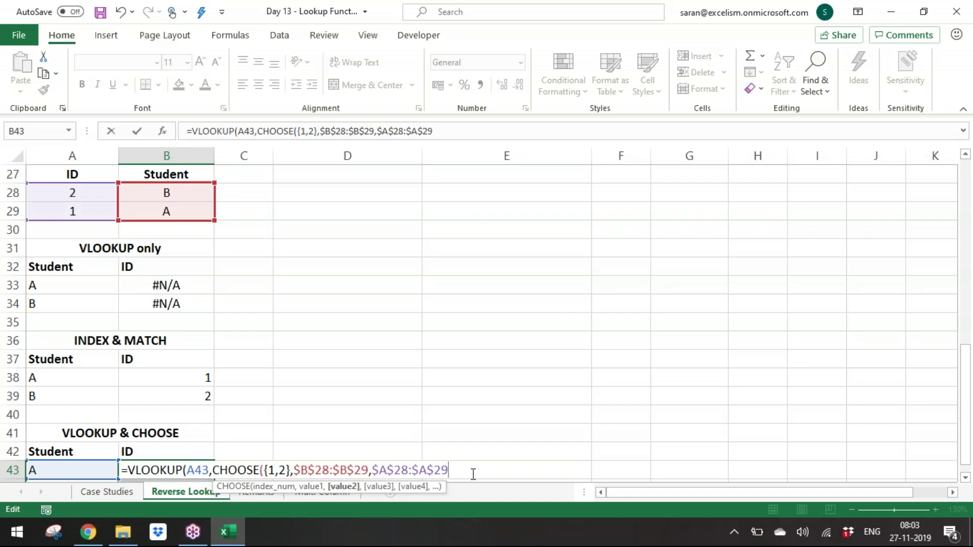
text(,)
key(BackSpace)
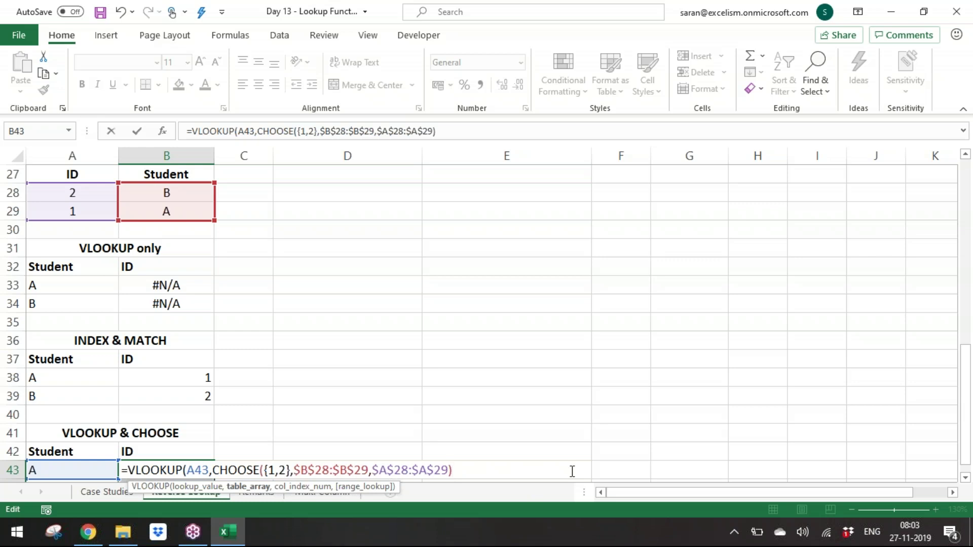
text(,2,0))
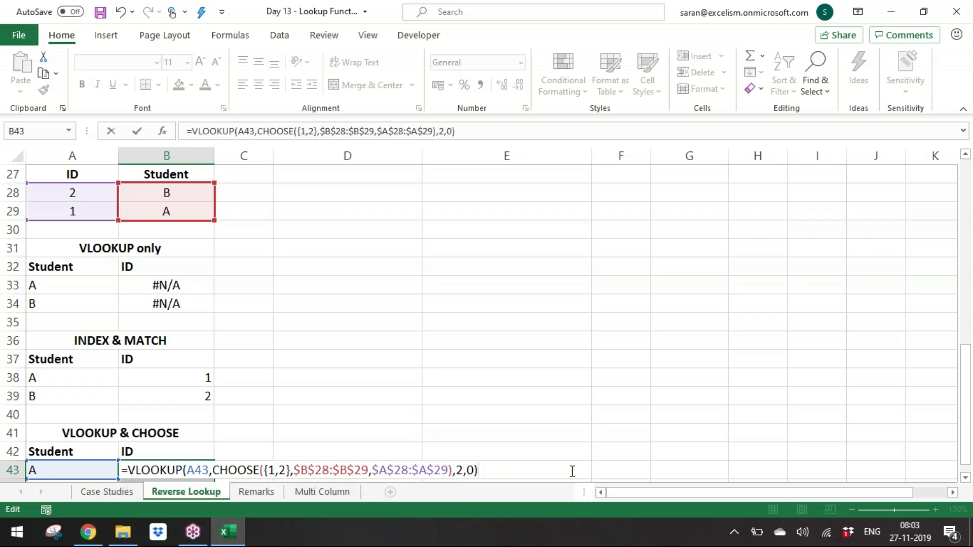
key(ctrl+Return)
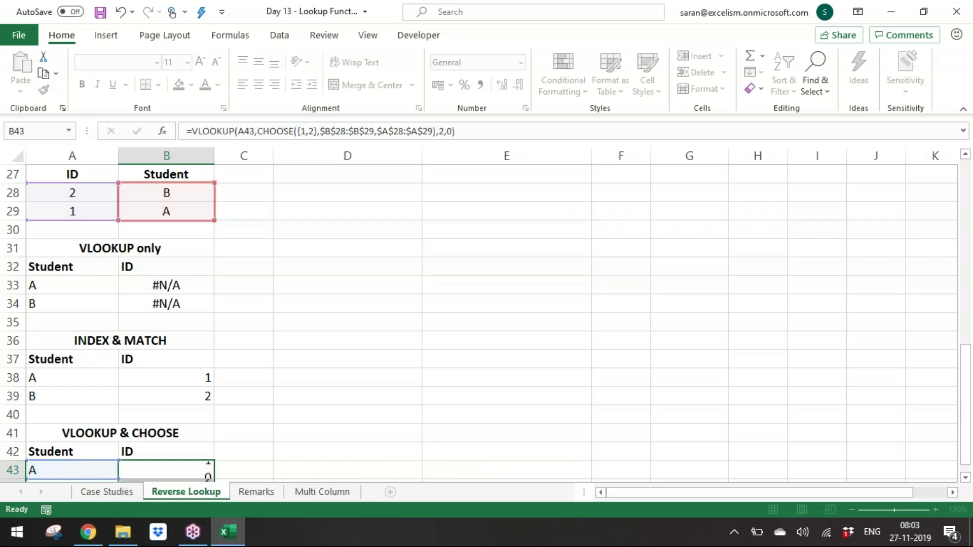
Step: Copy the "VLOOKUP & CHOOSE" block in A41:B44 and paste it at A46
key(Down)
key(Down)
key(Down)
key(Down)
key(Up)
key(Up)
key(Up)
key(Up)
key(Up)
key(Up)
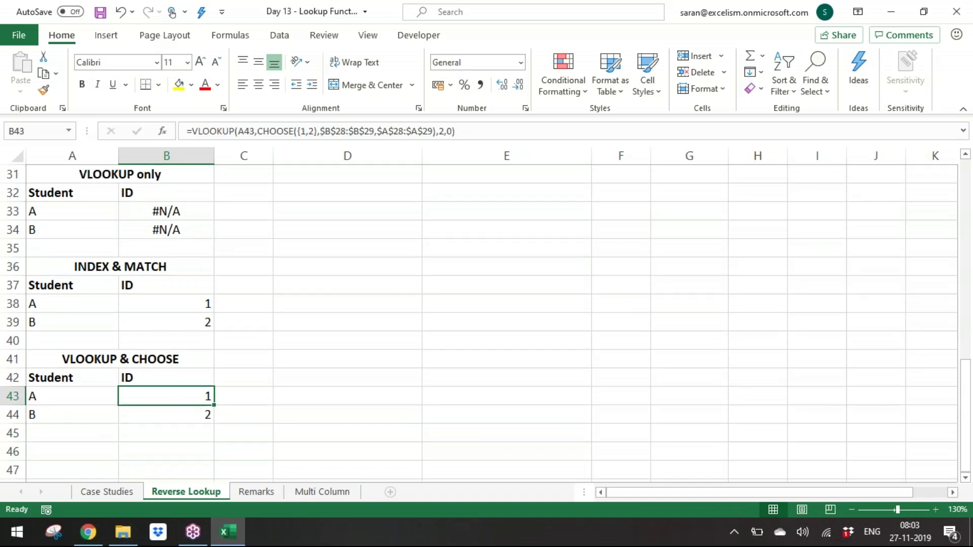
key(shift+Down)
key(shift+Down)
key(shift+Down)
key(ctrl+c)
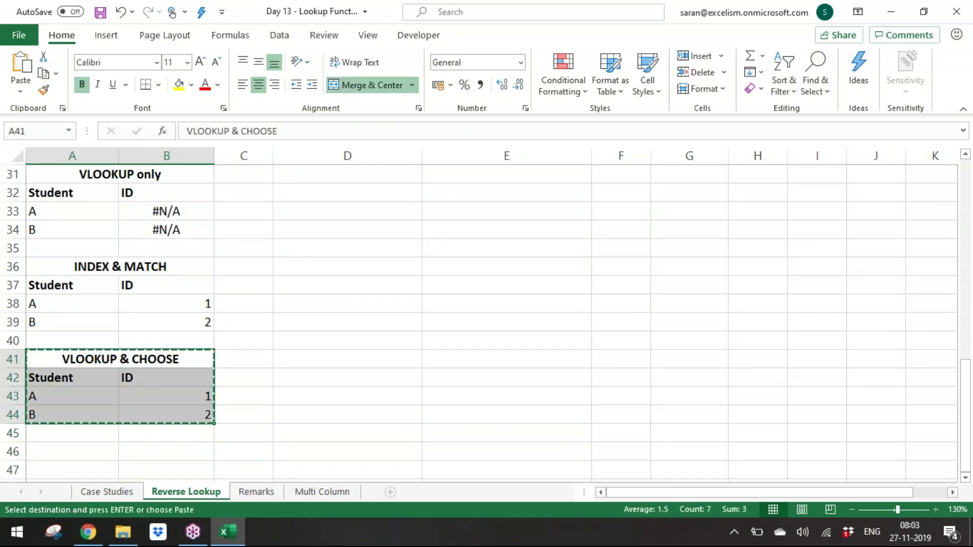
click(166, 396)
key(Down)
key(Down)
key(Down)
key(Return)
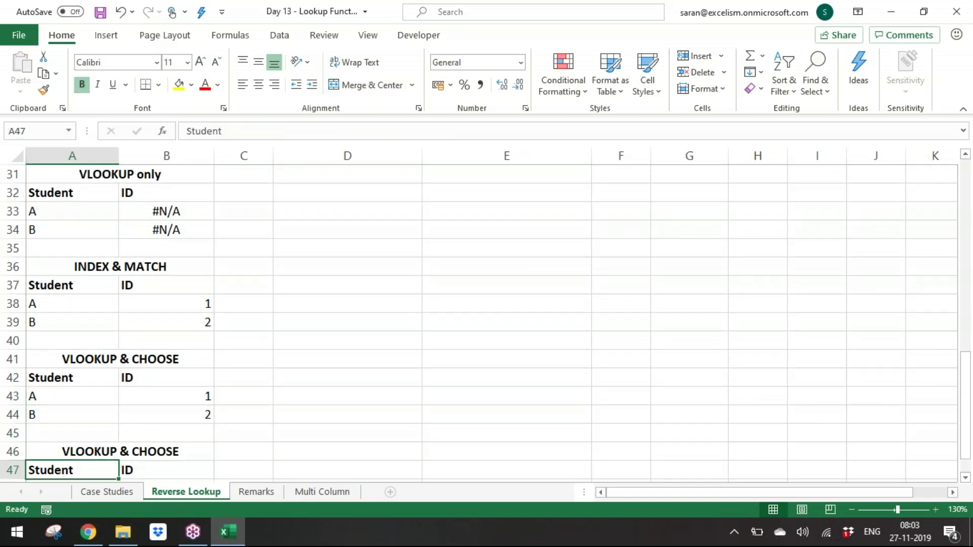
Step: Change the title of the pasted block in A46 to "VLOOKUP & IF"
key(F2)
text(2)
key(ctrl+shift+Left)
text(IF)
key(Return)
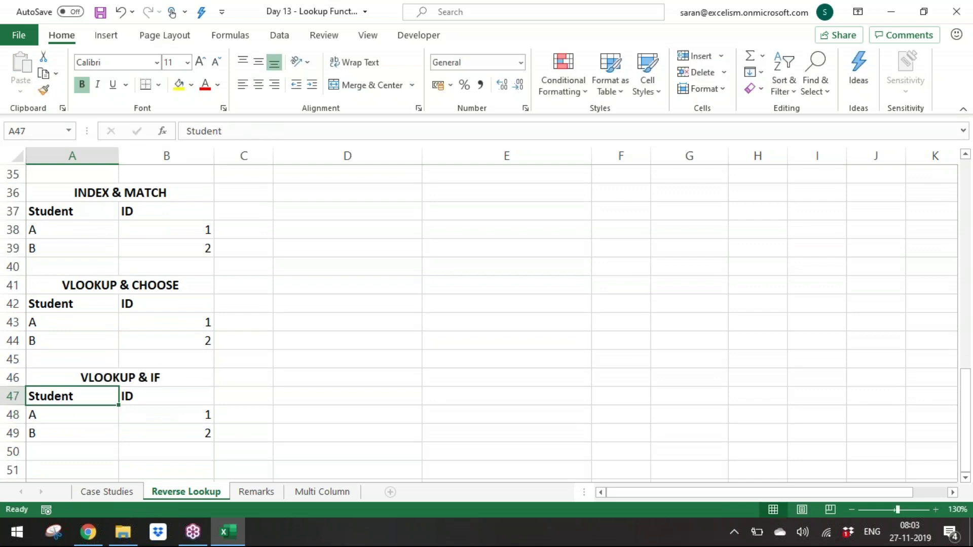
Step: Replace CHOOSE with IF in the VLOOKUP formula of B48, with B48:B49 selected
click(166, 433)
click(166, 415)
key(shift+Down)
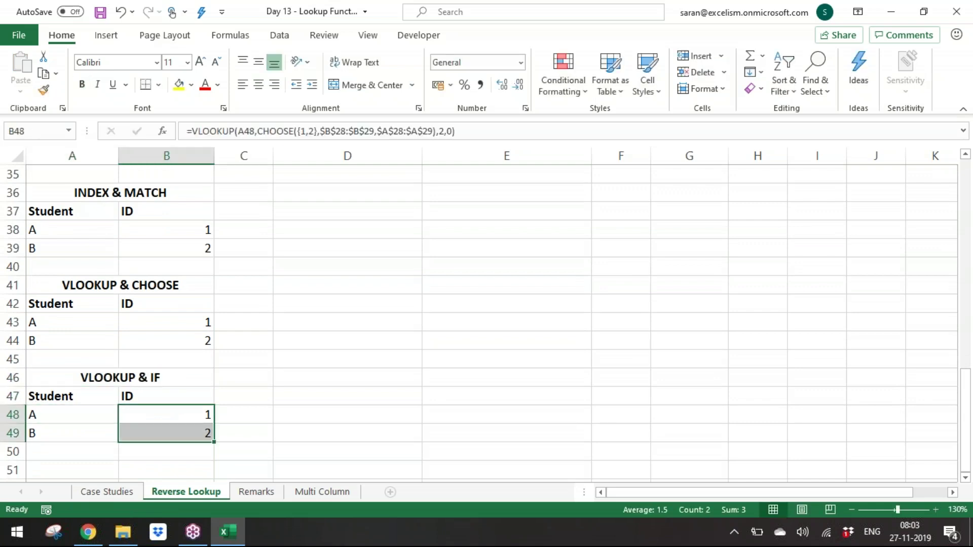
key(F2)
key(Left)
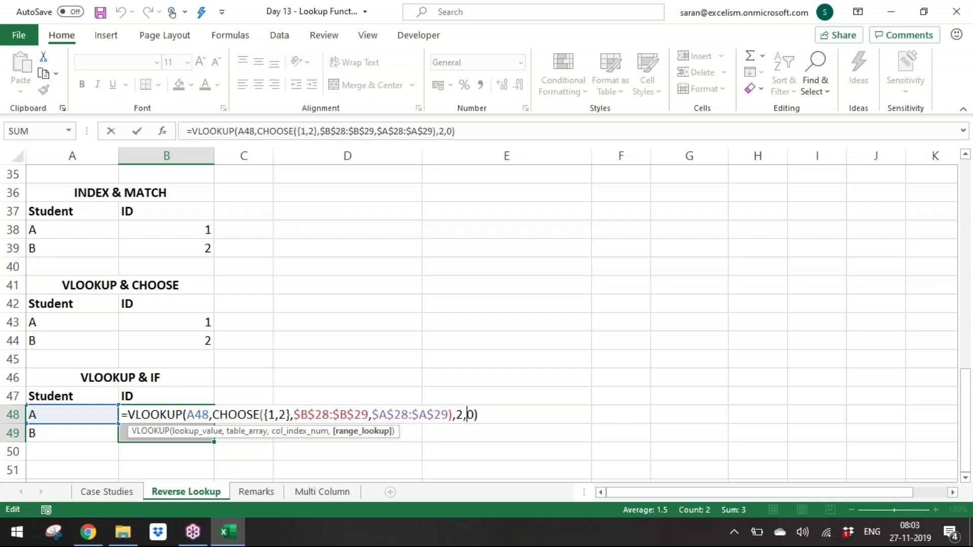
key(Left)
key(Left)
key(Left)
key(Left)
key(Left)
key(Left)
key(Left)
key(Left)
key(Left)
key(Left)
key(Left)
key(Left)
key(Left)
key(Left)
key(Left)
key(Left)
key(Left)
key(Left)
key(Left)
key(Left)
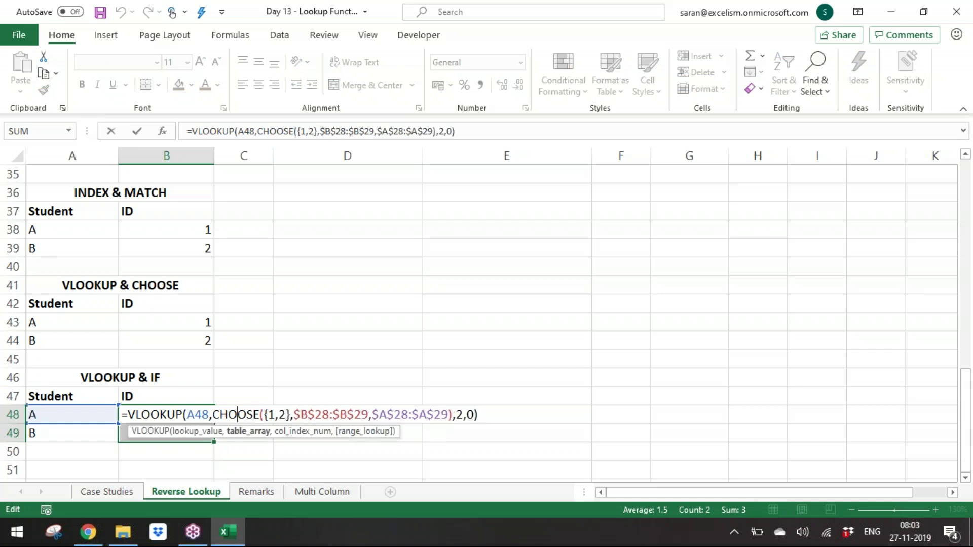
key(shift+Right)
key(shift+Right)
key(shift+Right)
key(shift+Right)
key(shift+Right)
key(shift+Right)
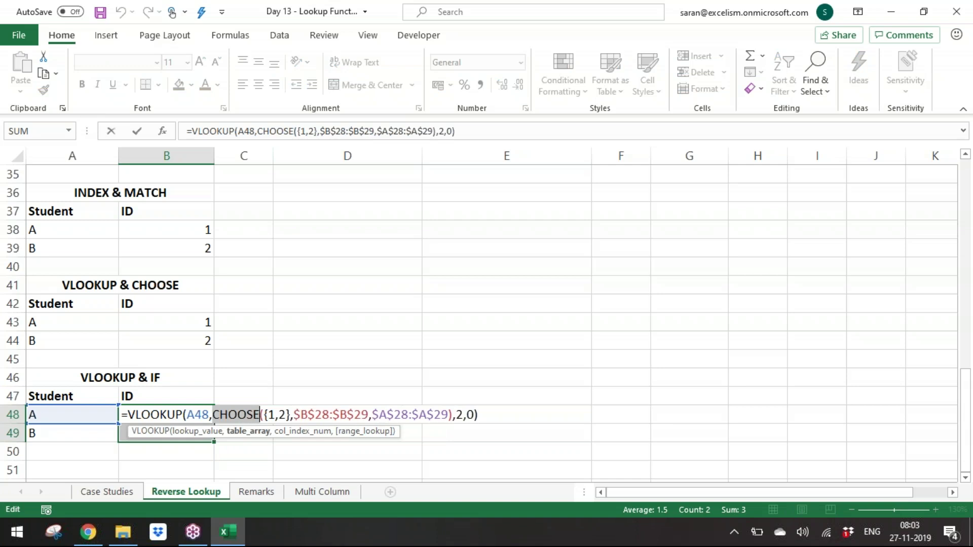
text(IF)
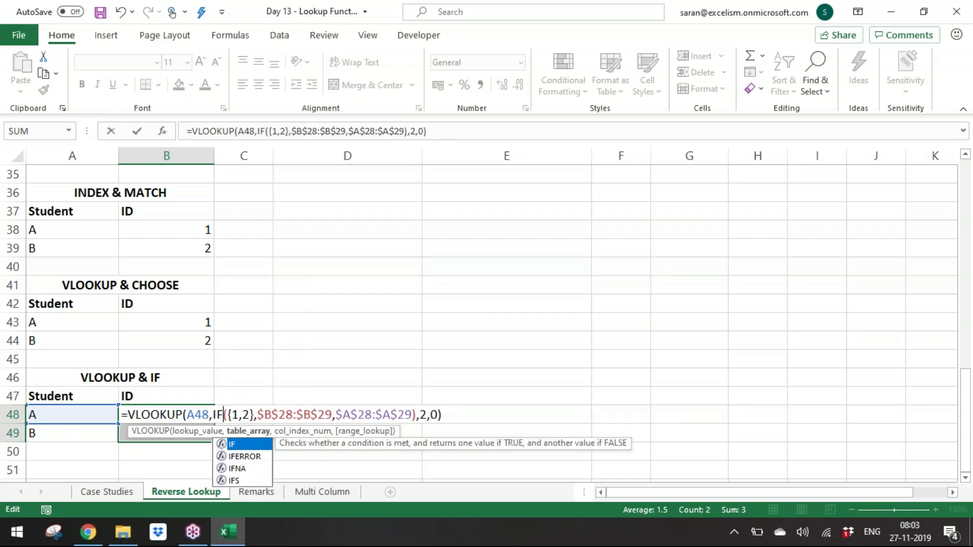
Step: Change the IF array constant to {1,0}, check its true and false arguments, and fill the formula into B48:B49
key(Right)
key(shift+Right)
key(shift+Right)
key(shift+Right)
text(1,0)
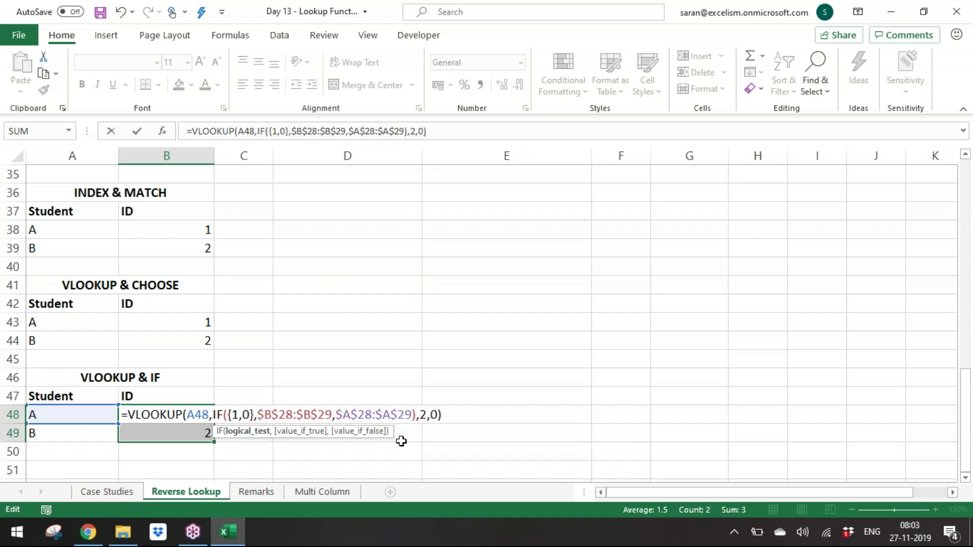
click(279, 416)
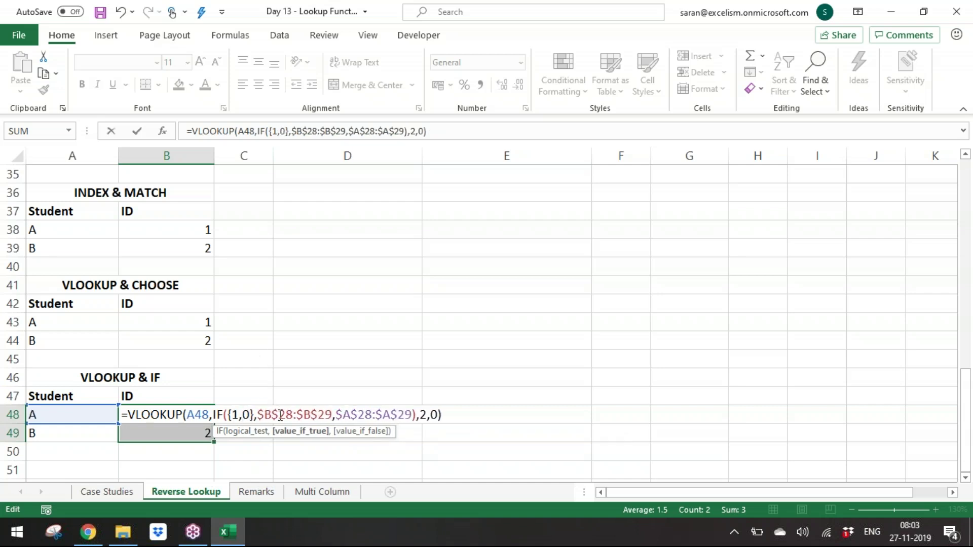
click(391, 416)
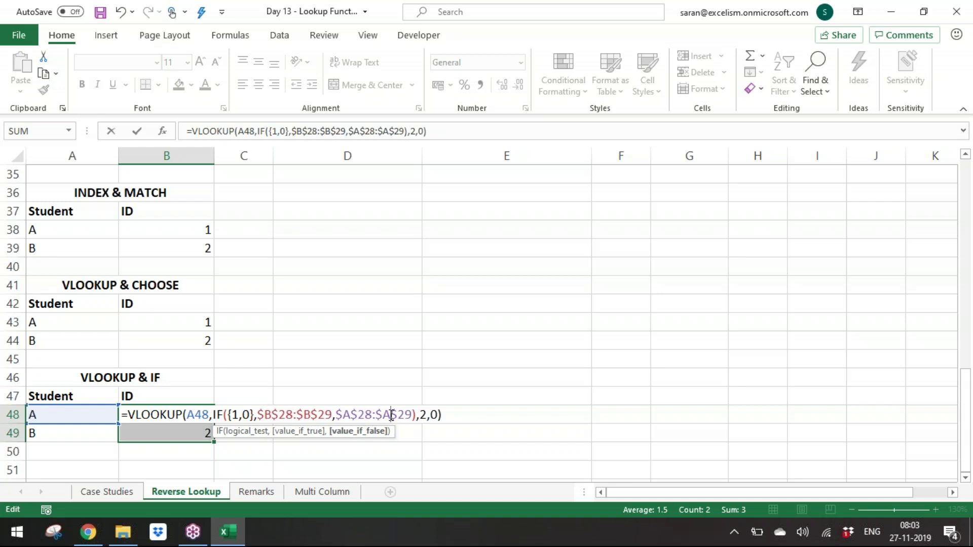
click(232, 415)
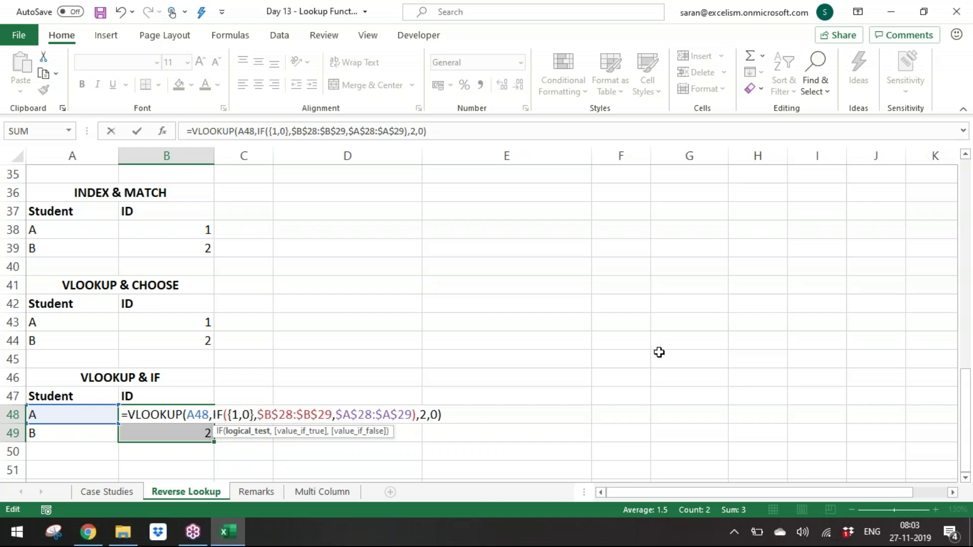
key(ctrl+Return)
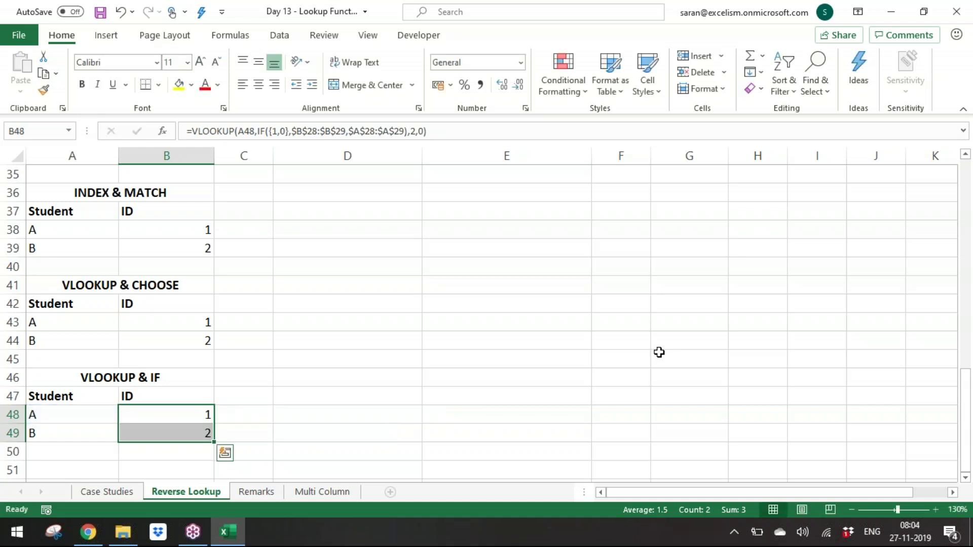
Step: Review the ID result cells and formulas across the VLOOKUP only, INDEX & MATCH, VLOOKUP & CHOOSE, and VLOOKUP & IF blocks
key(Up)
key(Up)
key(Up)
key(Up)
key(Up)
key(Up)
key(Up)
key(Up)
key(Up)
key(Up)
key(Up)
key(Up)
key(Up)
key(Up)
key(Up)
key(Up)
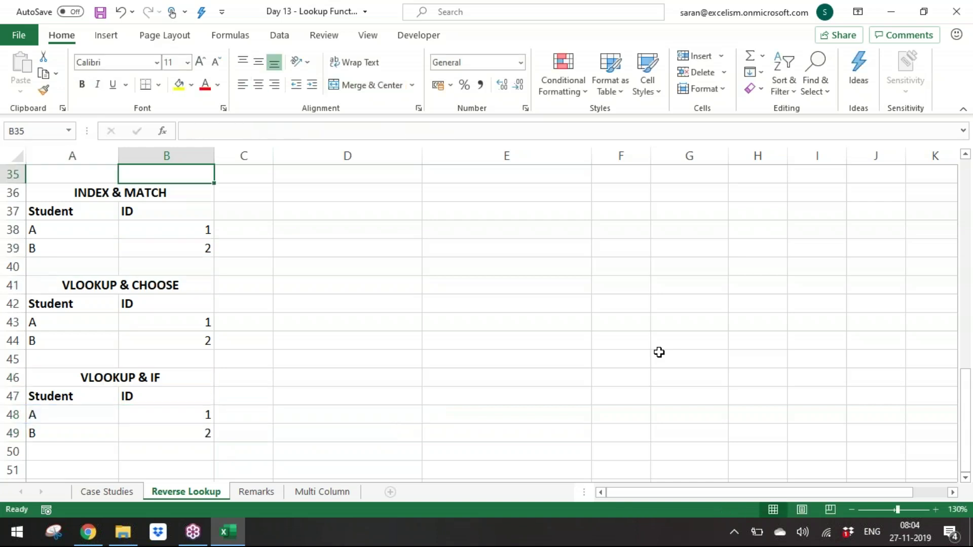
key(Up)
key(Up)
key(Down)
key(Down)
key(Down)
key(shift+Down)
key(Down)
key(Down)
key(Down)
key(Down)
key(Down)
key(Down)
key(Up)
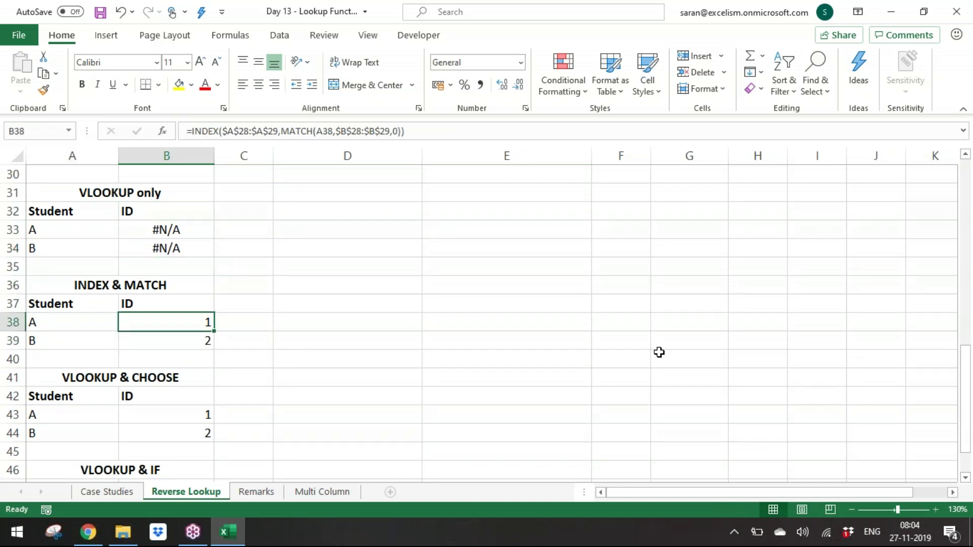
key(shift+Down)
key(Down)
key(Down)
key(Down)
key(Down)
key(Down)
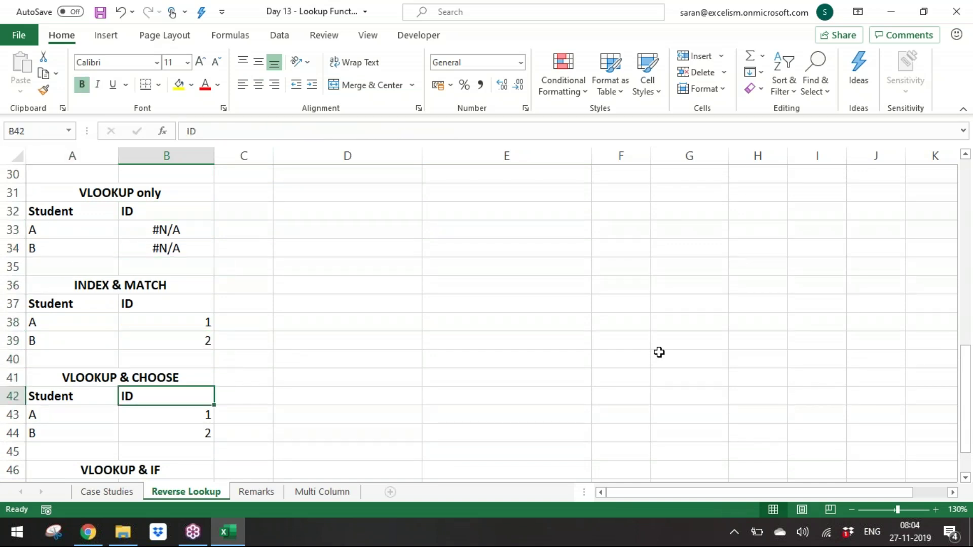
key(shift+Down)
key(Down)
key(Down)
key(Down)
key(Down)
key(Down)
key(Down)
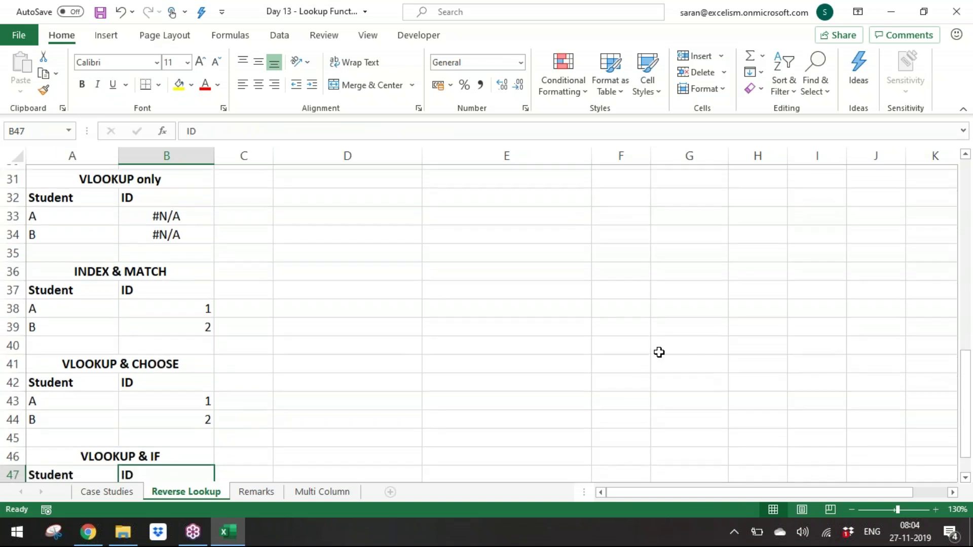
key(shift+Up)
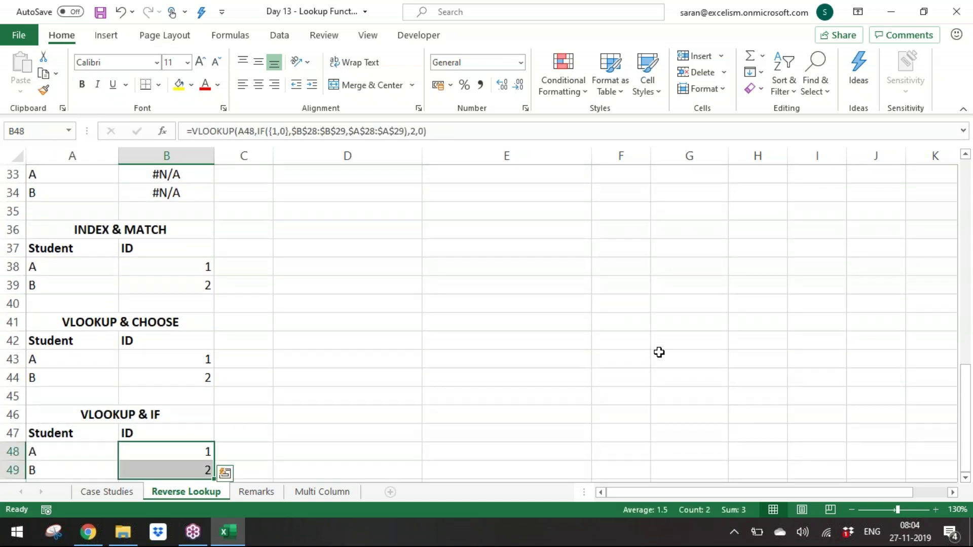
Step: Examine the {1,2} index array inside the CHOOSE formula in B43
key(Up)
key(Up)
key(Up)
key(Up)
key(Up)
key(shift+Down)
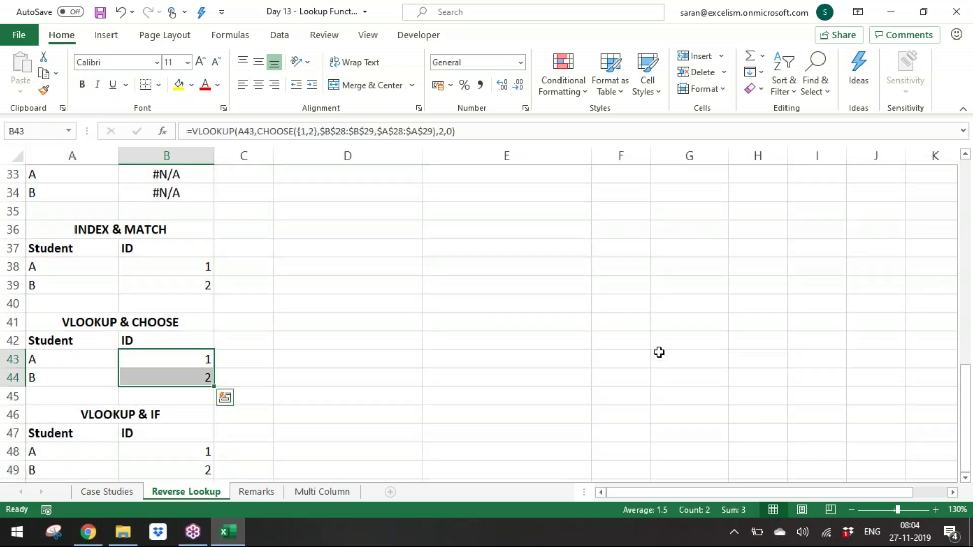
key(F2)
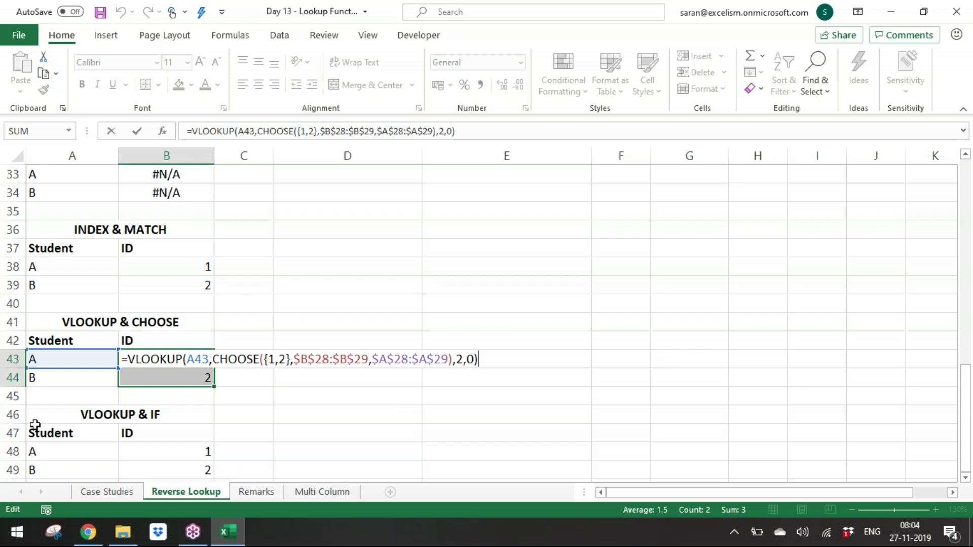
click(287, 359)
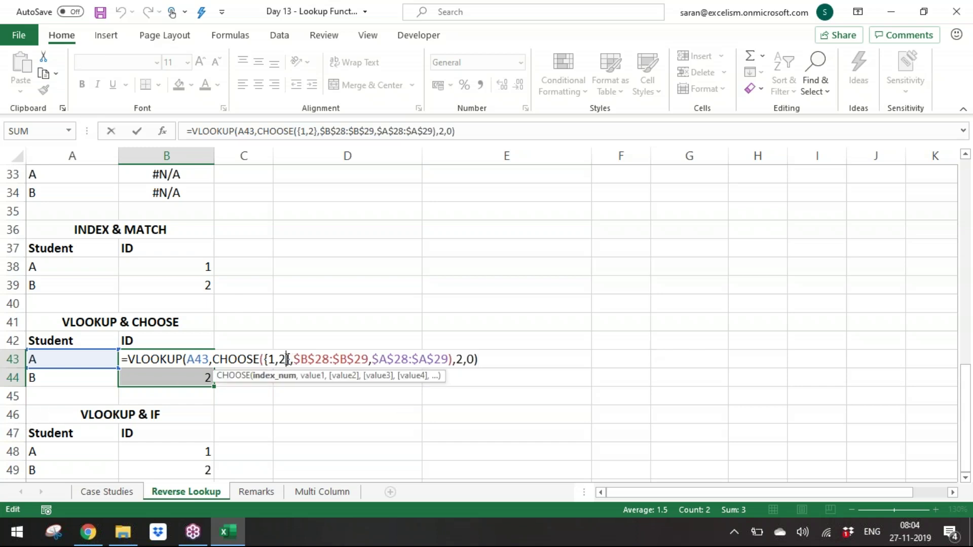
key(Return)
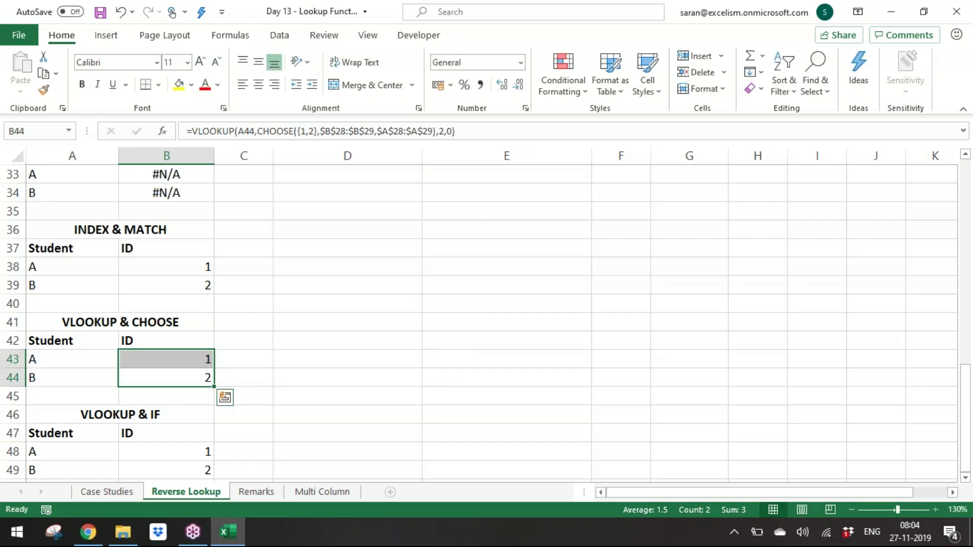
Step: Examine the {1,0} test and the true and false ranges of IF in B48, and compare with the other blocks' formulas
click(173, 450)
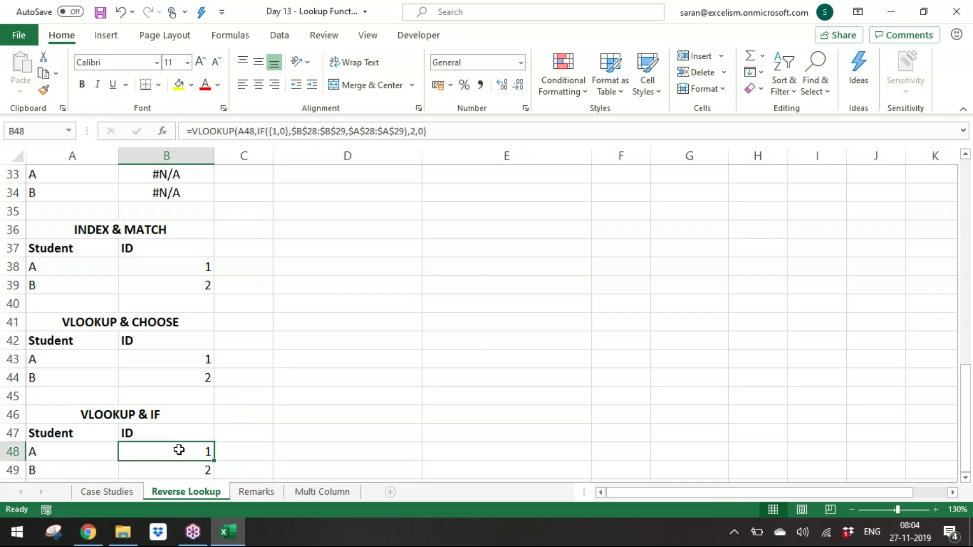
double_click(179, 450)
drag(231, 451, 248, 450)
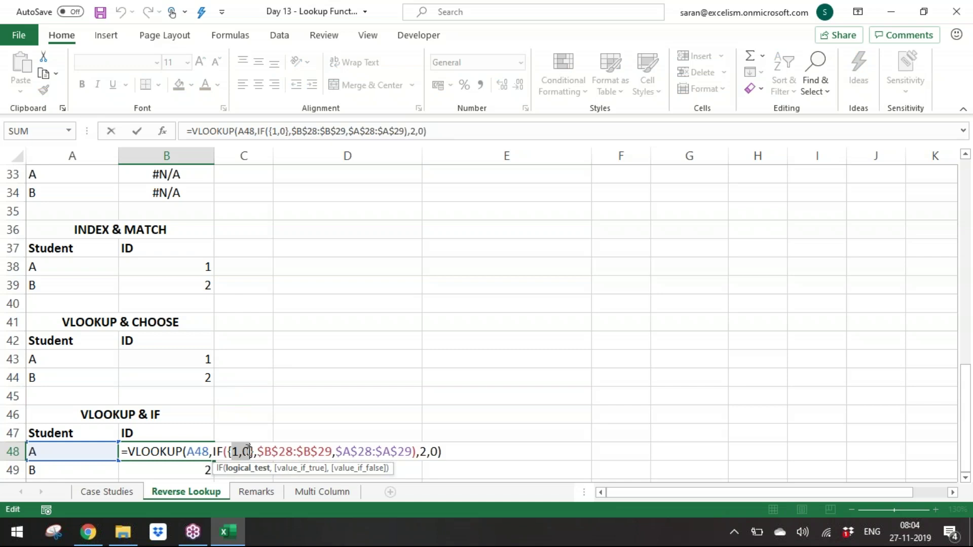
click(293, 451)
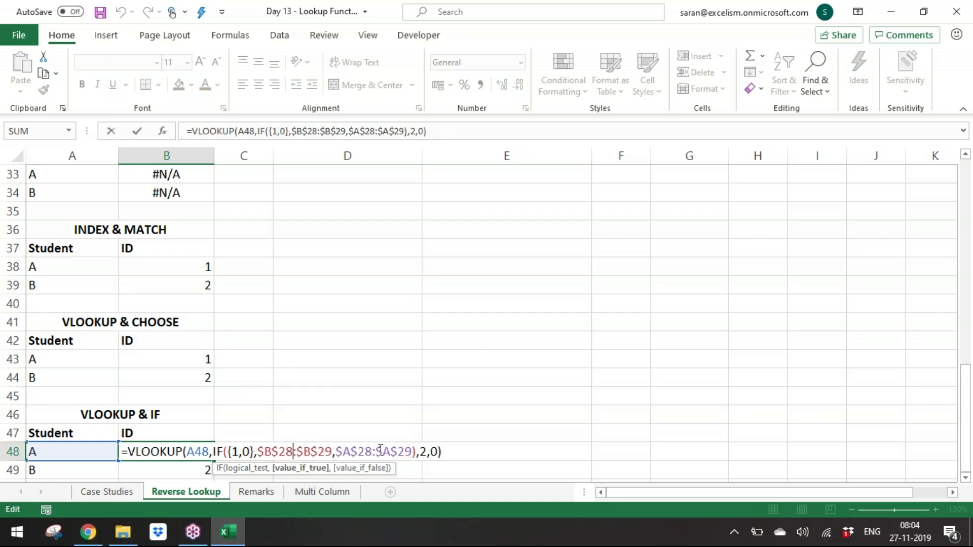
click(384, 451)
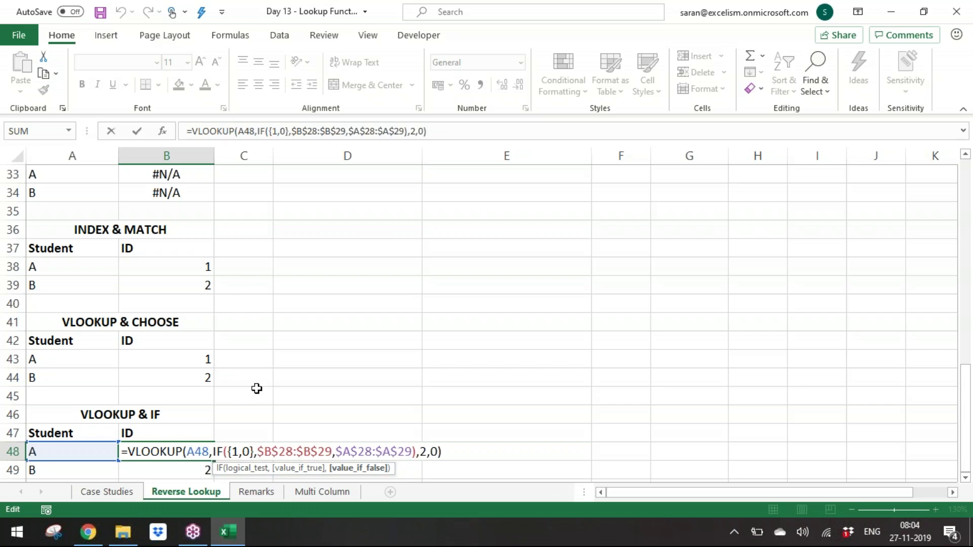
key(ctrl+Return)
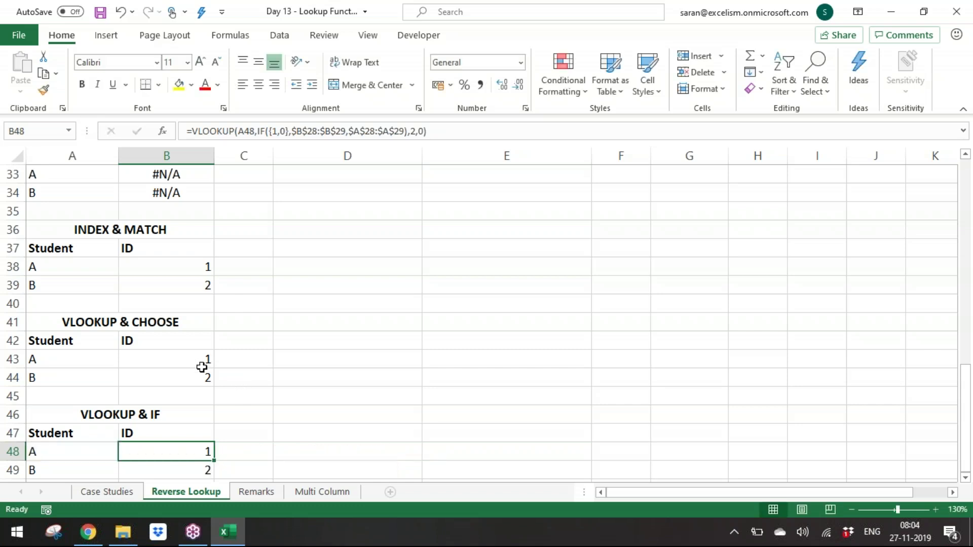
click(183, 361)
click(191, 451)
click(194, 276)
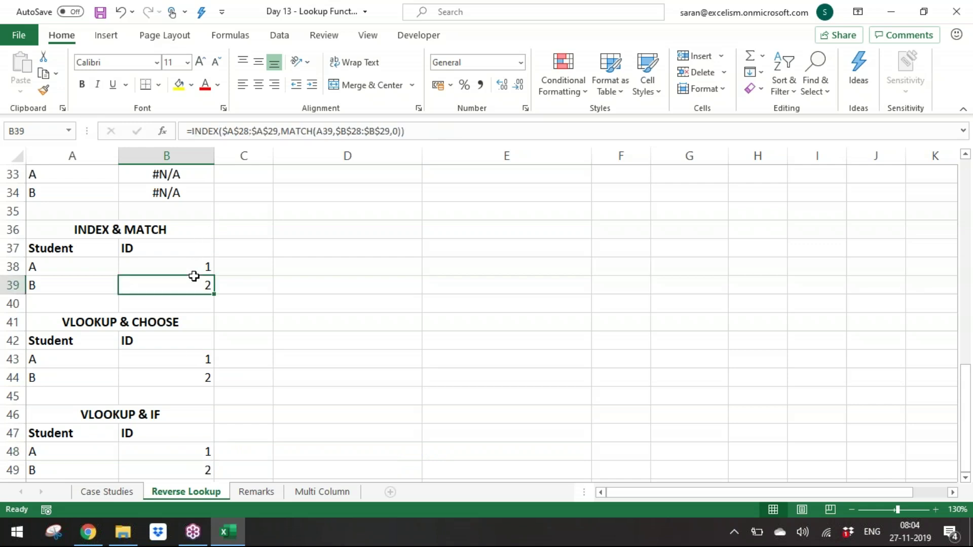
Step: Copy the "Master Data" block in A26:B29 and paste it at D26
key(Up)
key(Up)
key(Up)
key(Up)
key(Up)
key(Up)
key(Up)
key(Up)
key(Up)
key(Up)
key(Up)
key(Up)
key(Up)
key(Up)
key(Up)
key(Down)
key(Down)
key(Up)
key(Up)
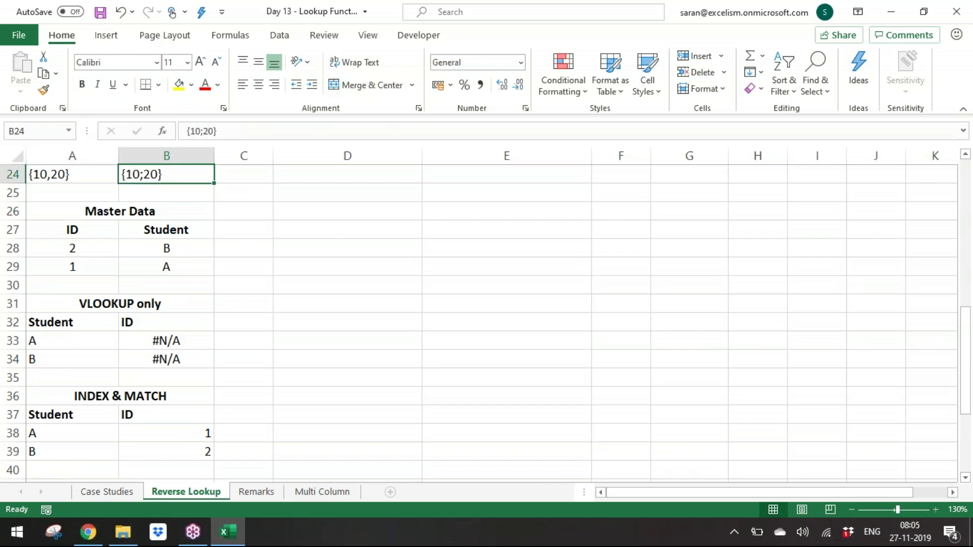
key(Down)
key(Down)
key(shift+Down)
key(shift+Down)
key(shift+Down)
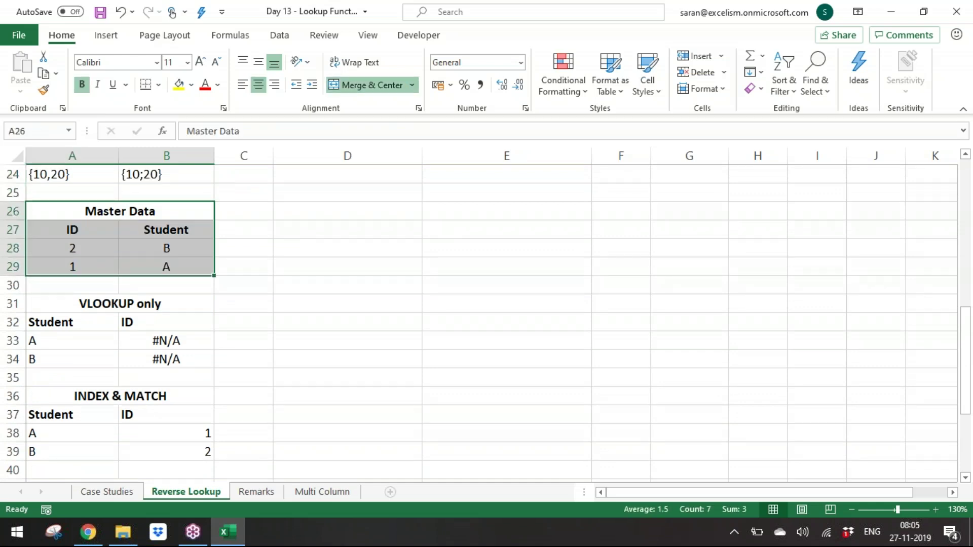
key(ctrl+c)
click(348, 211)
key(Right)
key(Left)
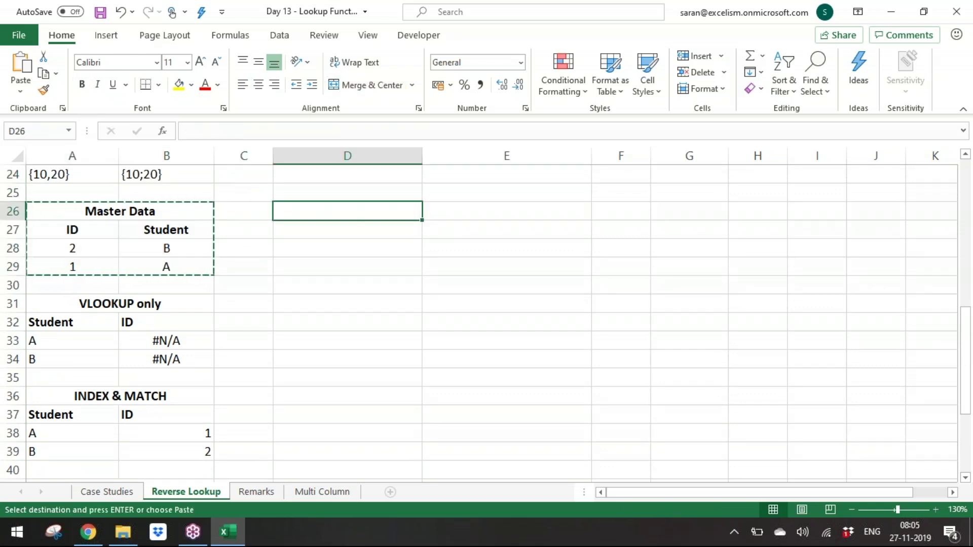
key(Return)
Step: Clear the contents of D27:E29 beneath the pasted "Master Data" title
click(347, 230)
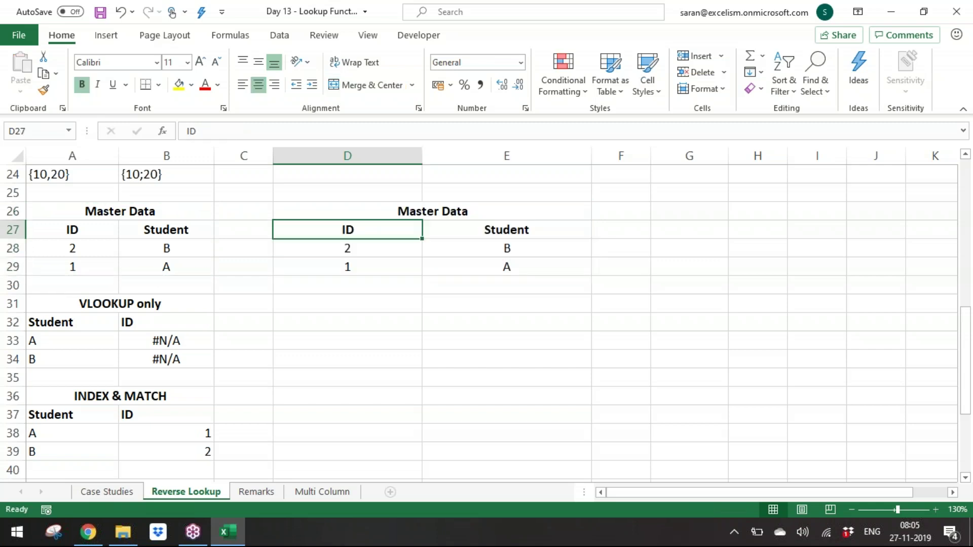
key(shift+Right)
key(shift+Down)
key(shift+Down)
key(Delete)
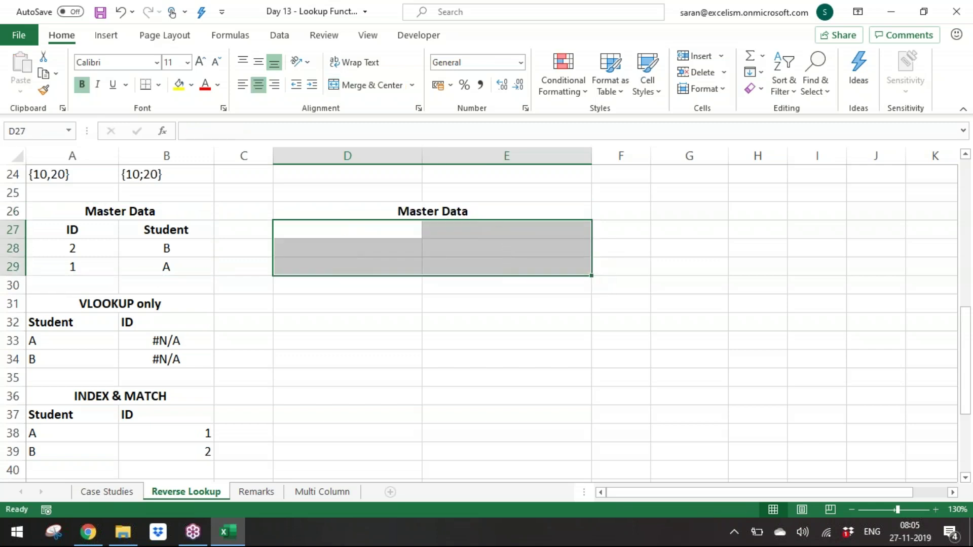
Step: Copy the master table A27:B29 and paste it as values at D27
key(Left)
key(Left)
key(Left)
key(shift+Down)
key(shift+Right)
key(shift+Down)
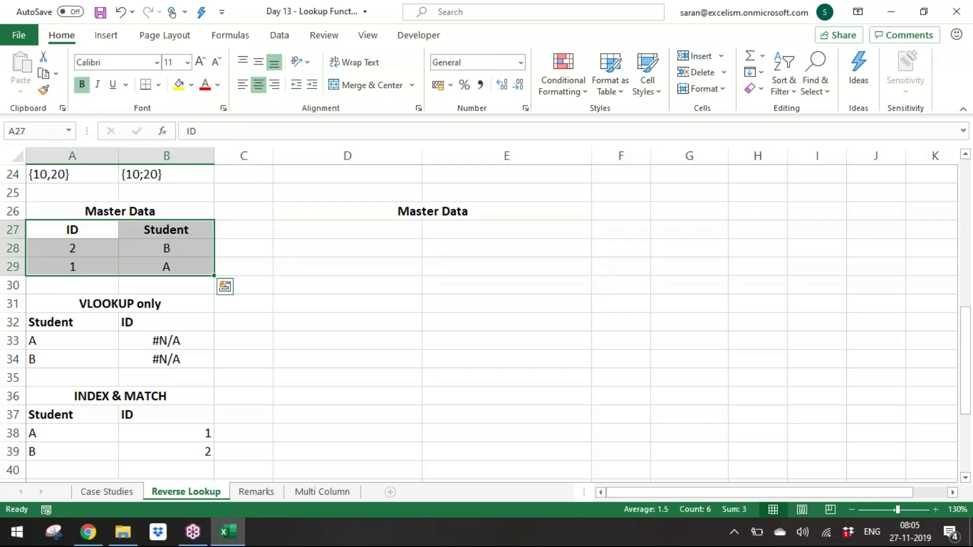
key(ctrl+c)
key(Right)
key(Right)
key(Right)
key(Right)
key(Left)
key(alt+e)
key(s)
key(v)
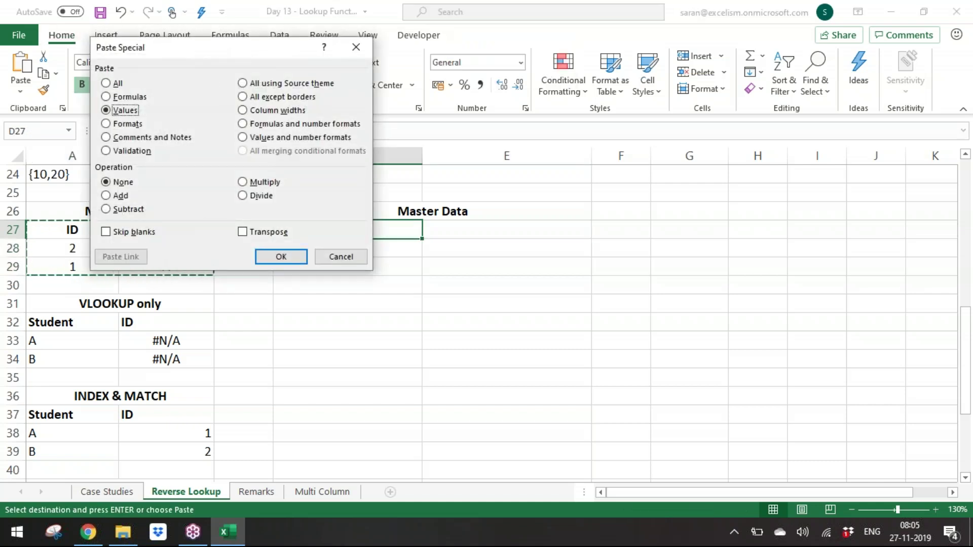
key(Return)
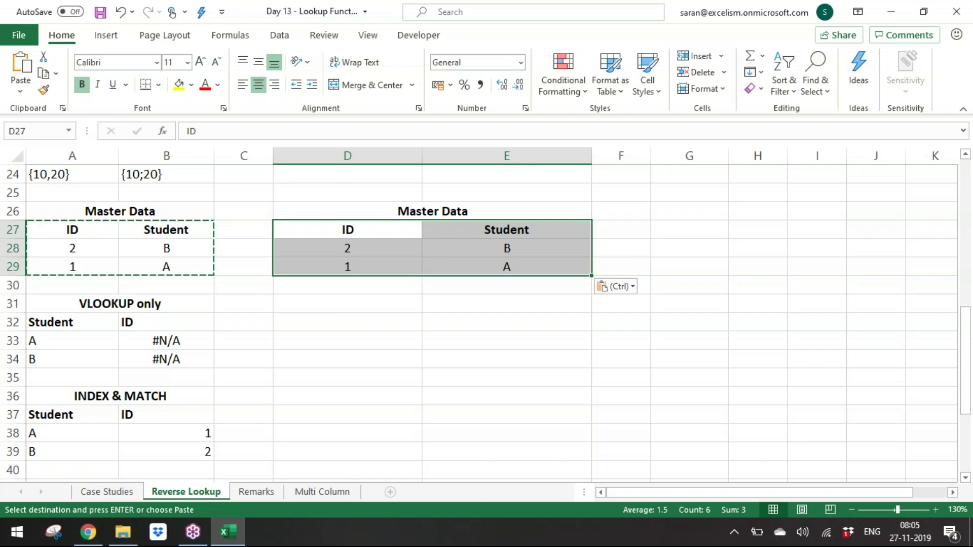
Step: Paste the copied master table A27:B29 at D27 as transposed values
key(alt+e)
key(s)
key(v)
key(e)
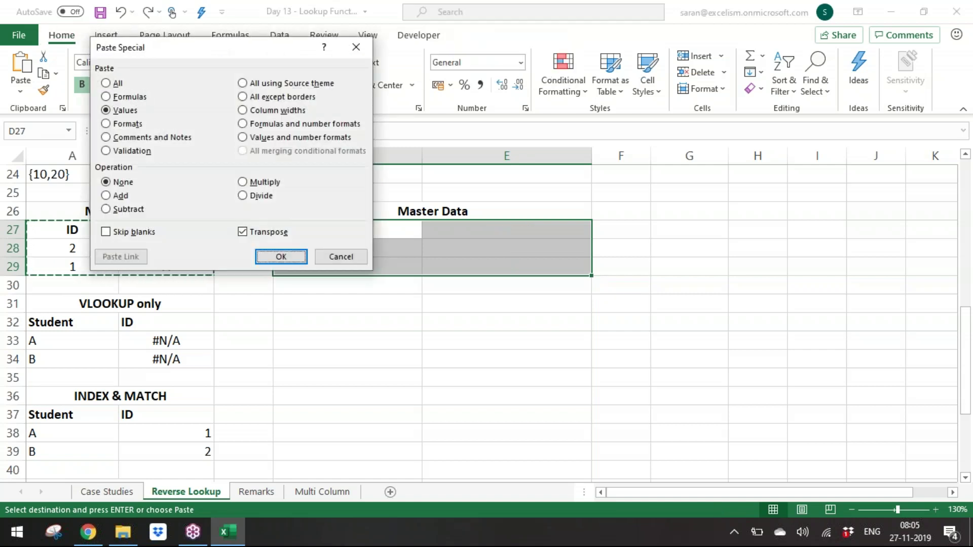
key(Return)
click(348, 248)
click(347, 229)
key(shift+Right)
key(shift+Right)
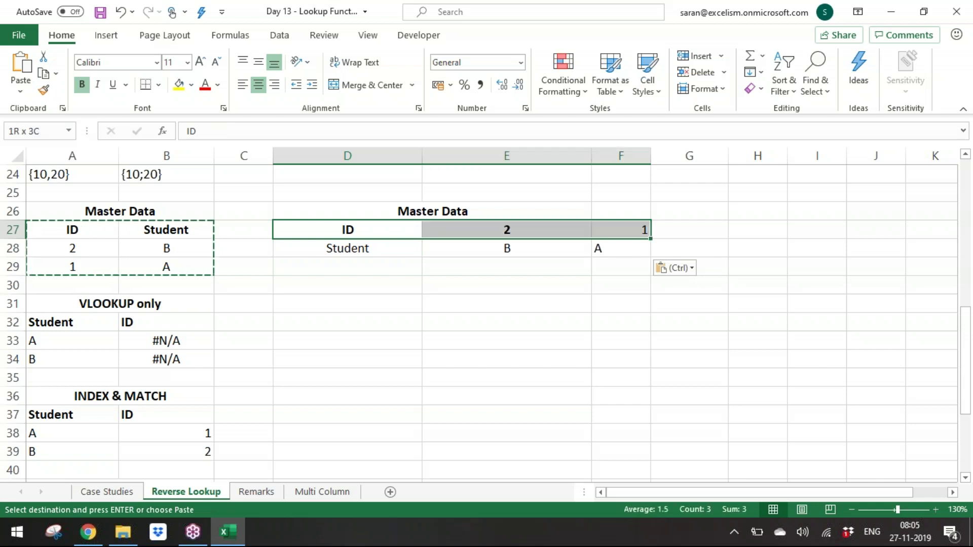
key(ctrl)
key(Escape)
key(Escape)
Step: Make the ID and Student labels in D27:D28 bold
key(Right)
key(Right)
key(Down)
key(Down)
key(Down)
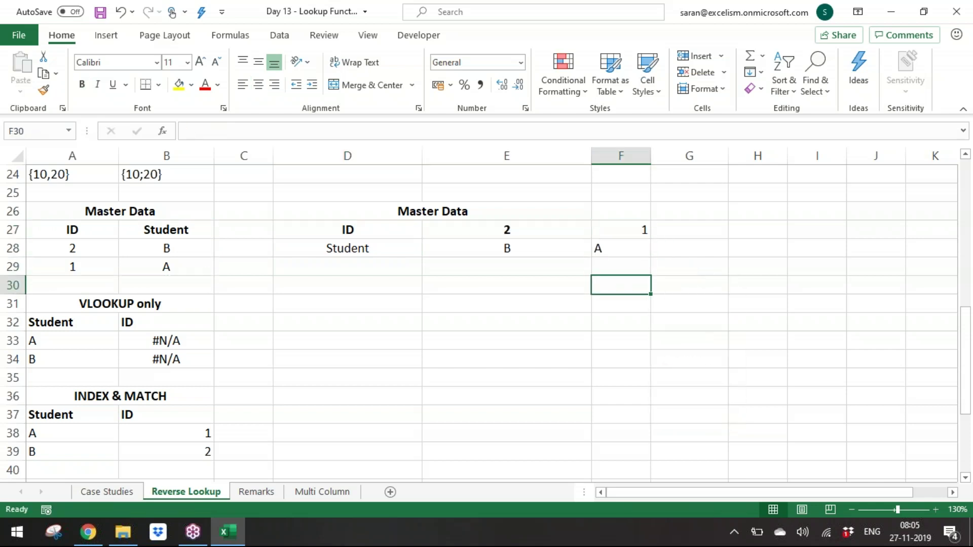
key(Left)
key(Up)
key(Up)
key(Up)
key(Left)
key(shift+Down)
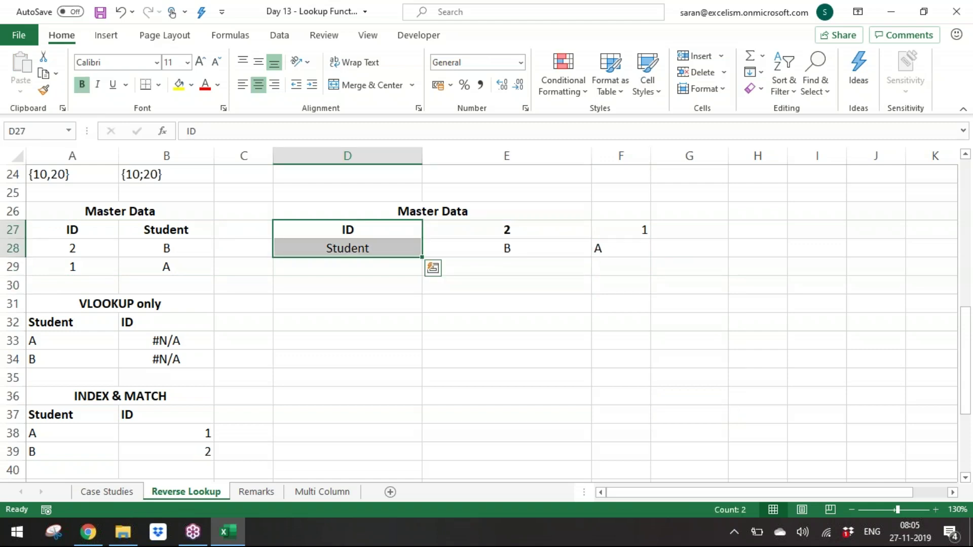
key(ctrl+b)
key(ctrl+b)
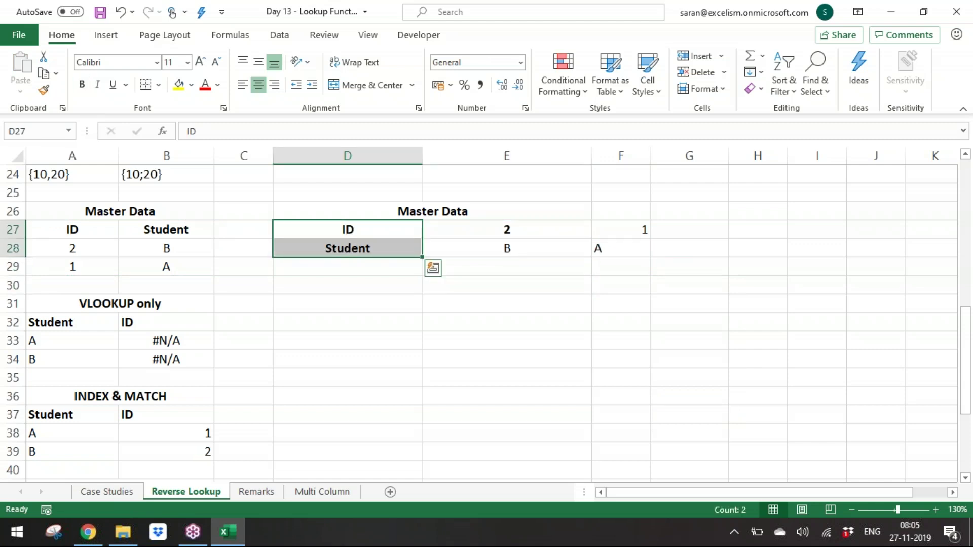
Step: Centre the transposed data in E27:F28 and remove its bold formatting
key(Right)
key(shift+Right)
key(shift+Down)
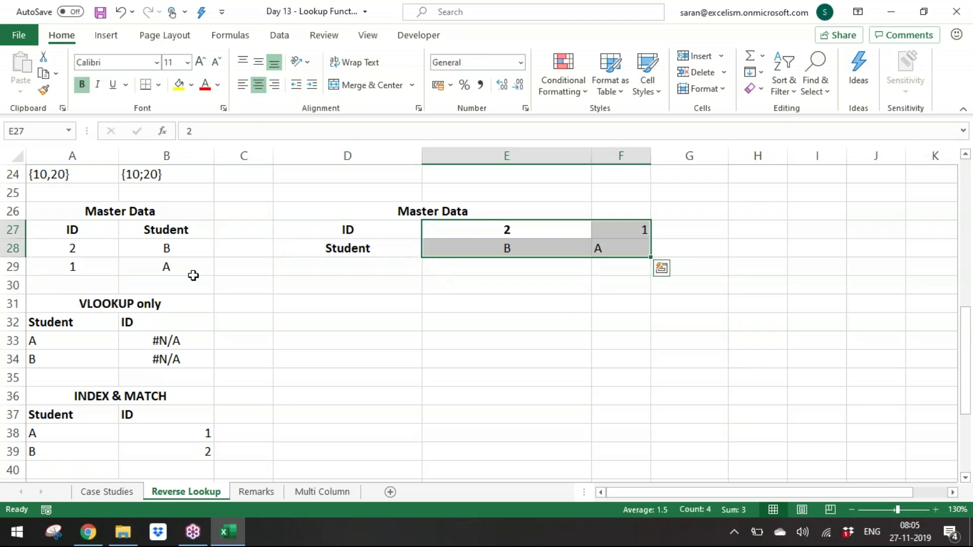
click(262, 86)
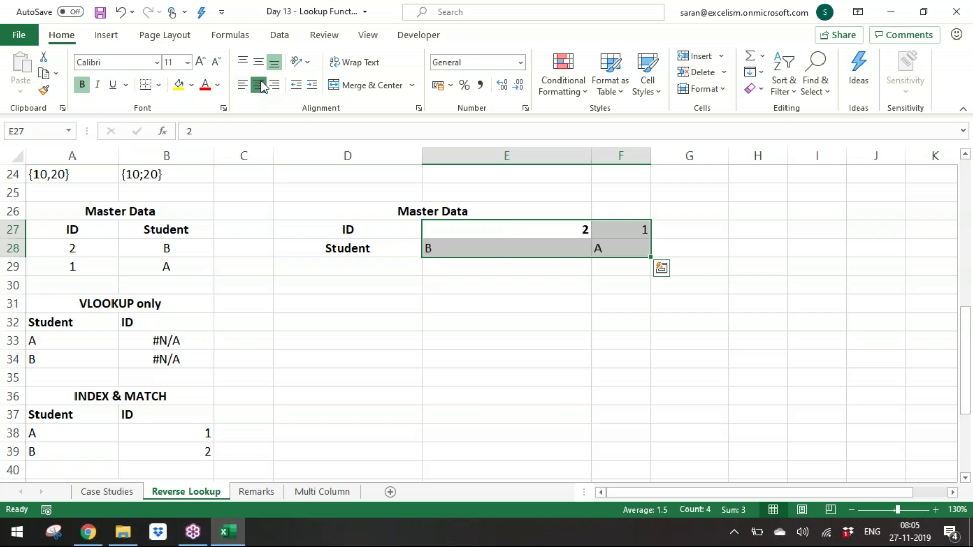
click(261, 86)
key(ctrl+b)
key(ctrl+b)
Step: Copy the "VLOOKUP only" block in A31:B34 and paste it at D31
click(506, 248)
click(244, 267)
click(72, 285)
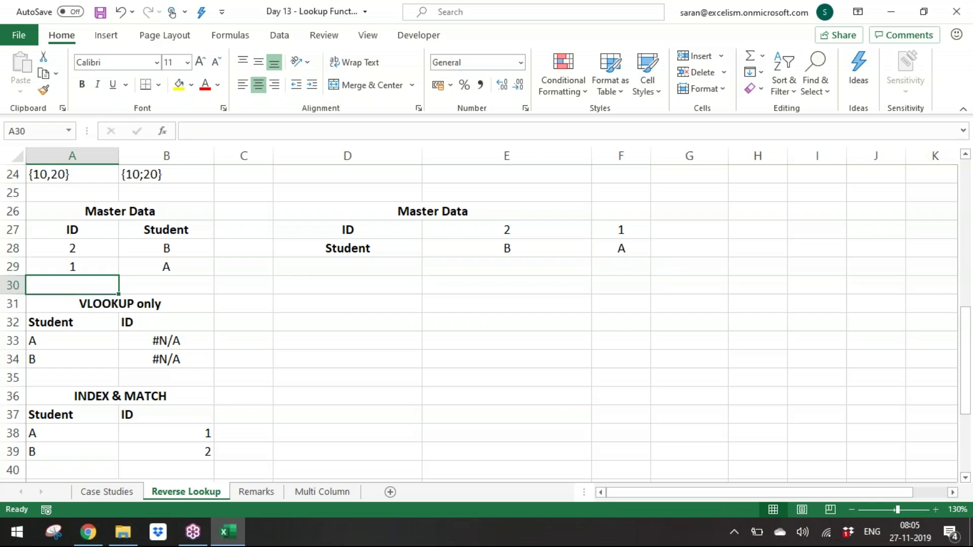
key(Down)
key(Down)
key(Up)
key(shift+Down)
key(shift+Down)
key(shift+Down)
key(ctrl+c)
key(Right)
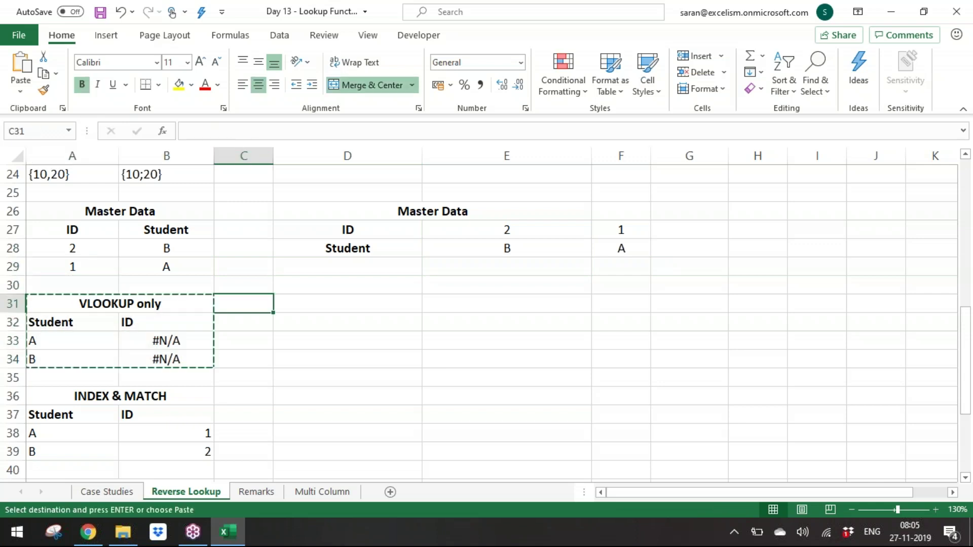
key(Right)
key(ctrl+v)
Step: Retitle the pasted block in D31 as "HLOOKUP only"
click(507, 340)
key(shift+Down)
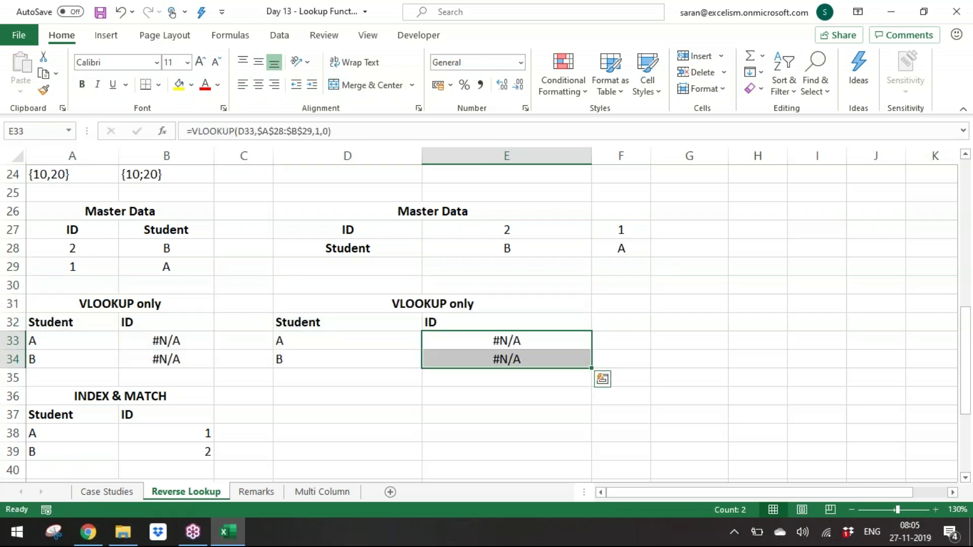
click(433, 303)
text(HLOO)
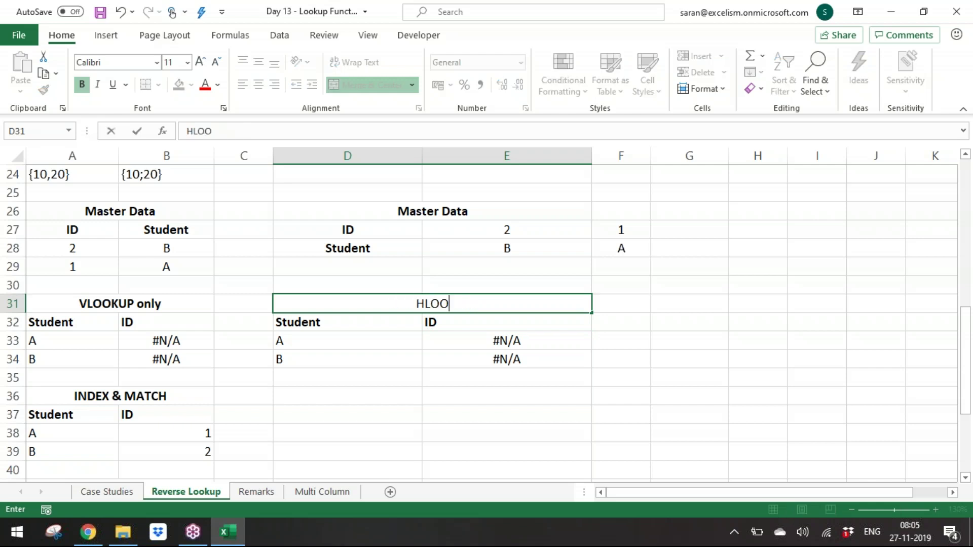
text(KUP only)
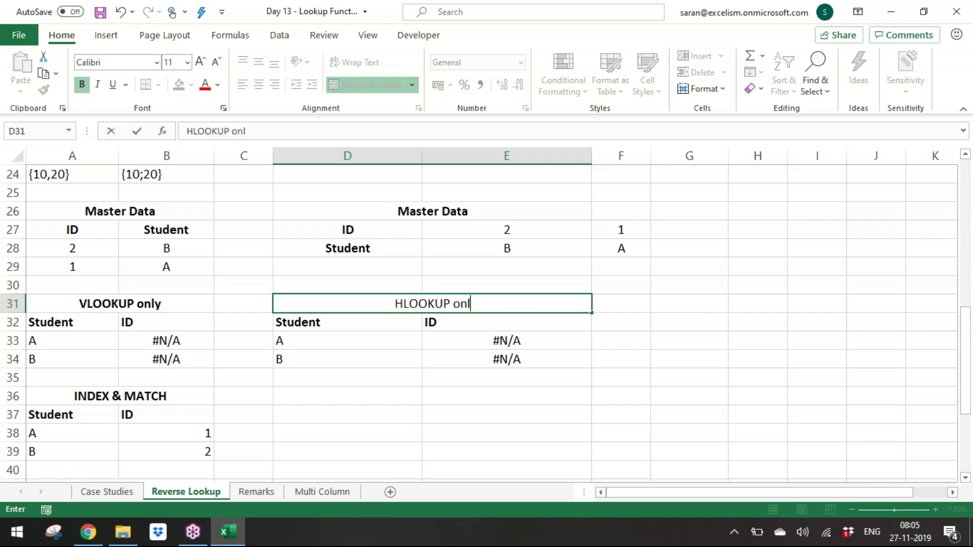
key(Return)
Step: Clear the copied formulas from the ID cells E33:E34
key(Down)
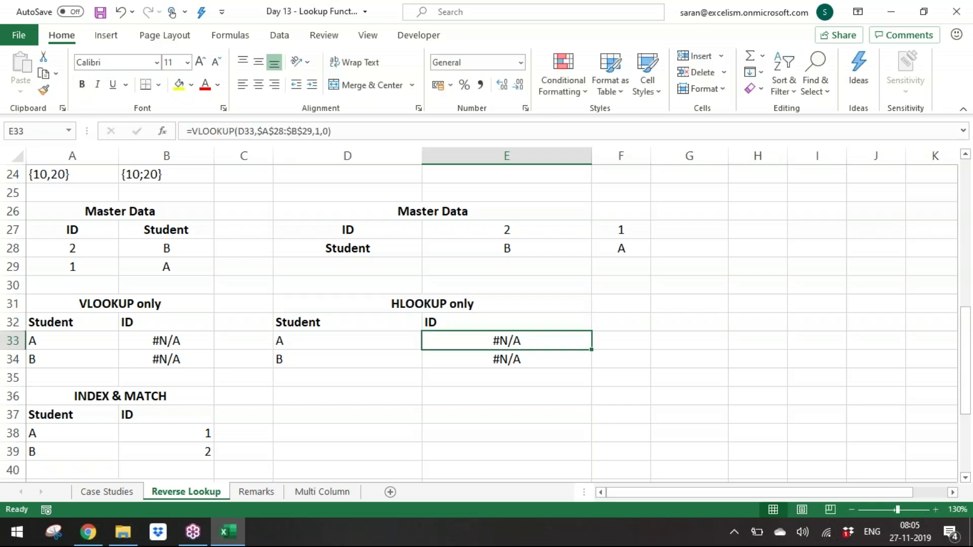
key(shift+Down)
key(Delete)
Step: Enter =HLOOKUP(D33,$E$27:$F$28,1,0) in E33 and fill it into E34
text(=hlook)
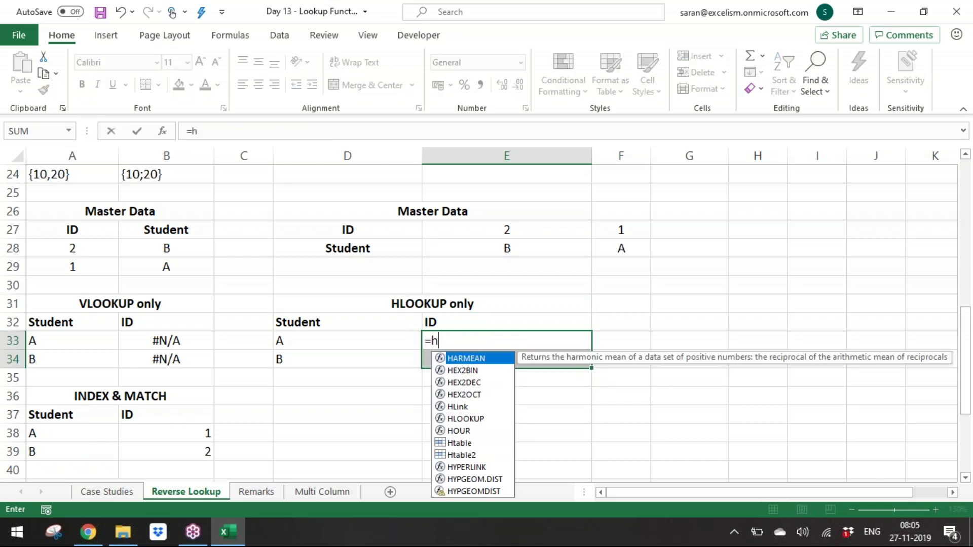
key(Tab)
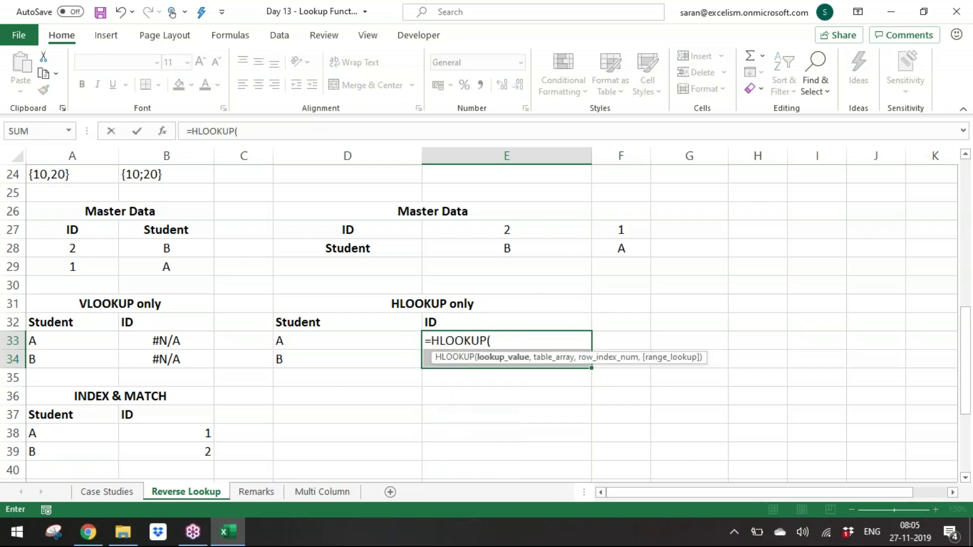
key(Left)
text(,)
key(Up)
key(Up)
key(Up)
key(Up)
key(Up)
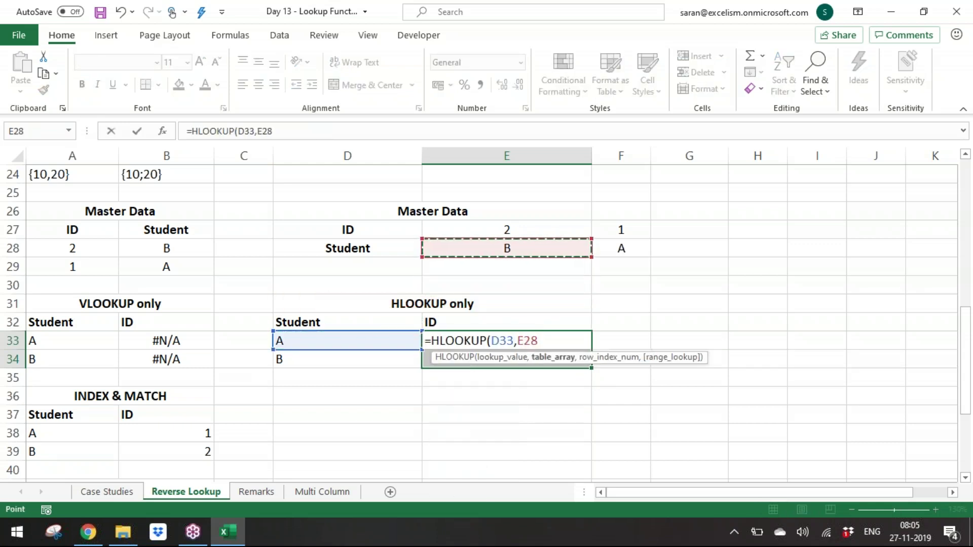
key(Up)
key(shift+Right)
key(shift+Down)
key(F4)
text(,1,0))
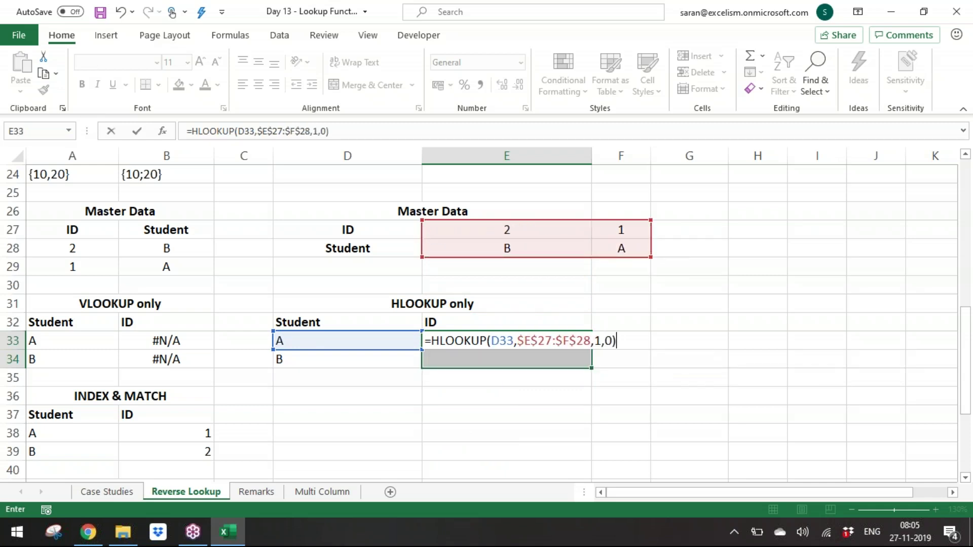
key(ctrl+Return)
Step: Copy the "INDEX & MATCH" block in A36:B39 and paste it at D36
key(Down)
key(Up)
key(Up)
key(Up)
key(Down)
key(Down)
key(Down)
key(Down)
key(Down)
key(Left)
key(Left)
key(Left)
key(shift+Down)
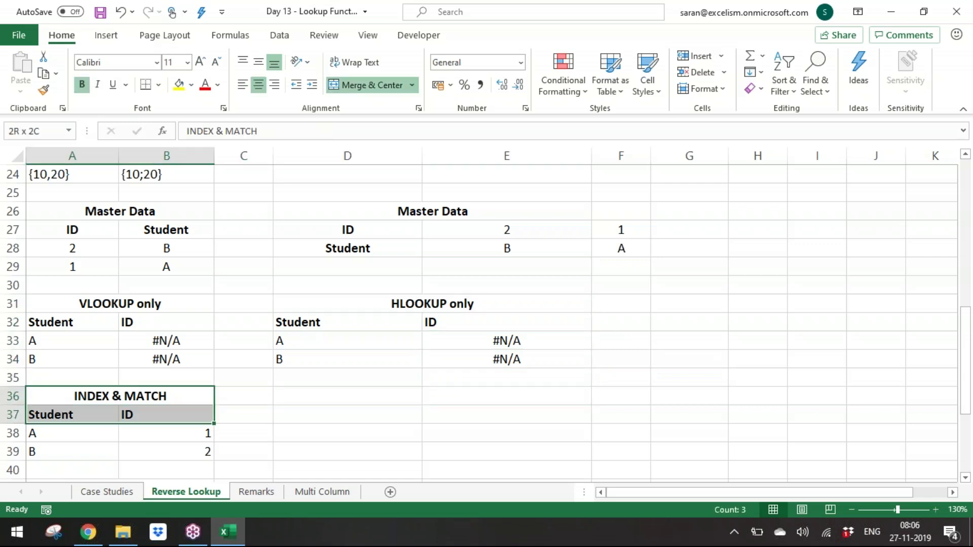
key(shift+Down)
key(shift+Down)
key(ctrl+c)
key(Right)
key(Right)
key(Return)
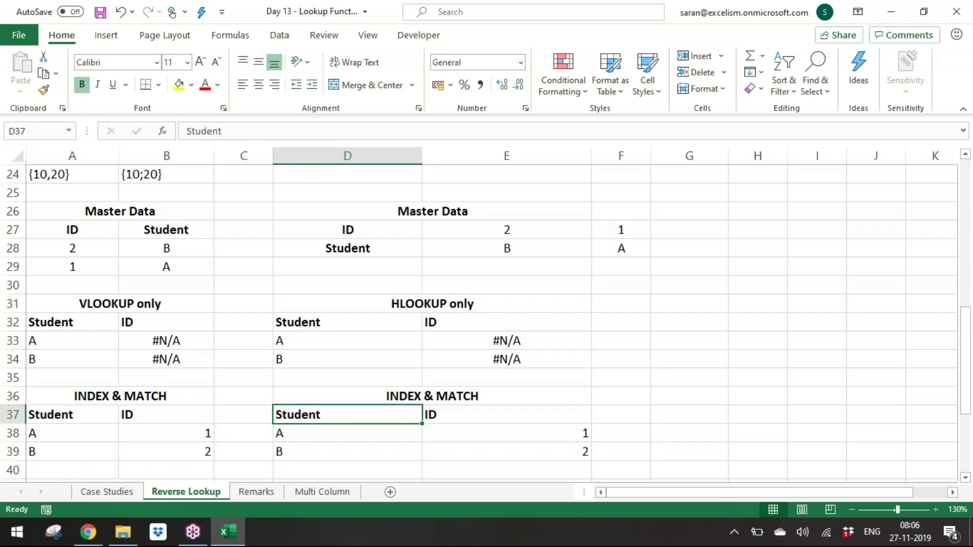
Step: Clear the copied formulas from the ID cells E38:E39
key(Down)
key(Right)
key(shift+Down)
key(Delete)
Step: Start an INDEX formula in E38:E39 with $E$27:$F$27 as the array and 1 as the row number
text(=ind)
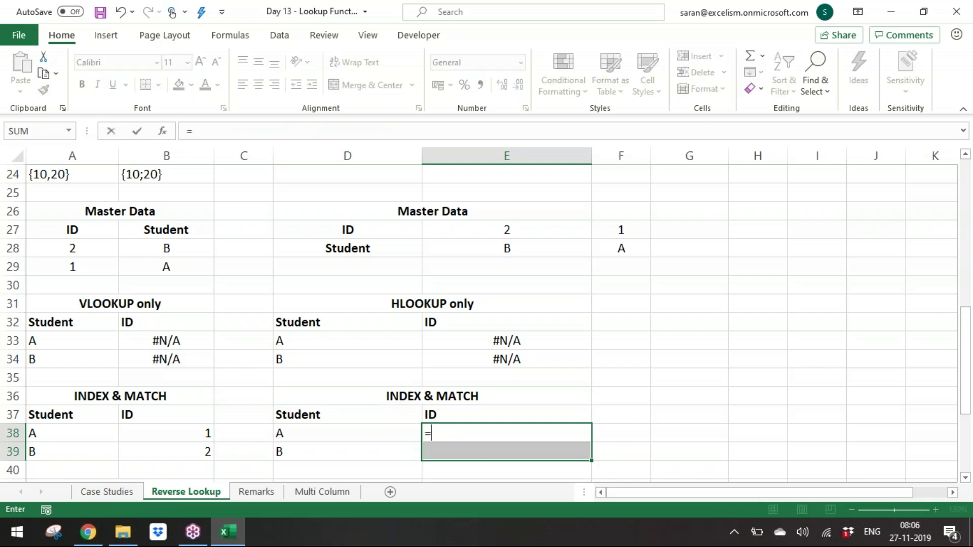
key(Tab)
key(Up)
key(Up)
key(Up)
key(Up)
key(Up)
key(Up)
key(Up)
key(Up)
key(Up)
key(Up)
key(Up)
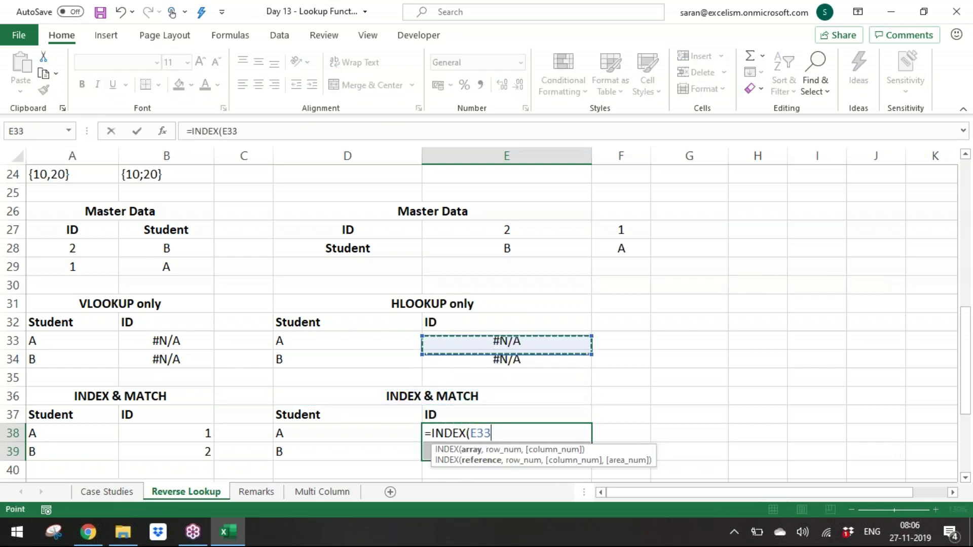
key(shift+Right)
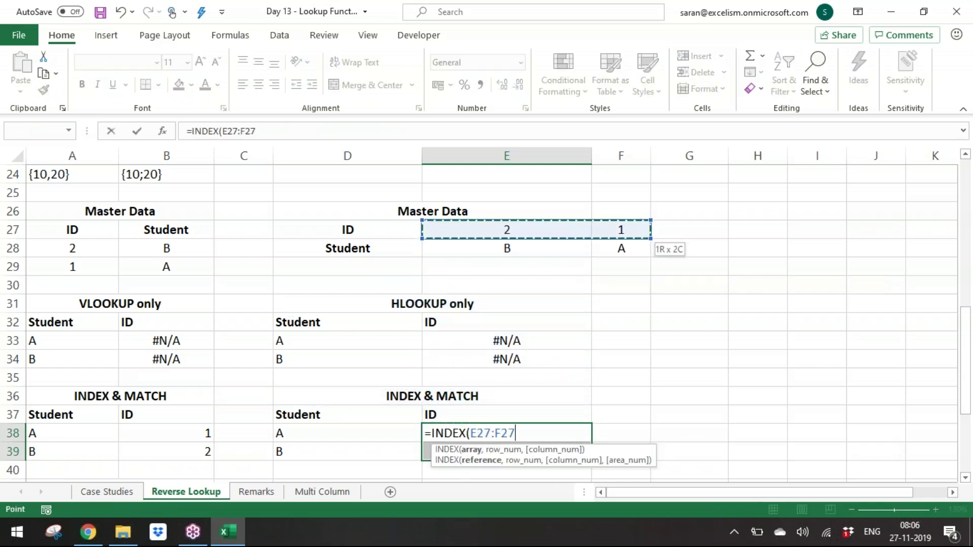
key(F4)
text(,)
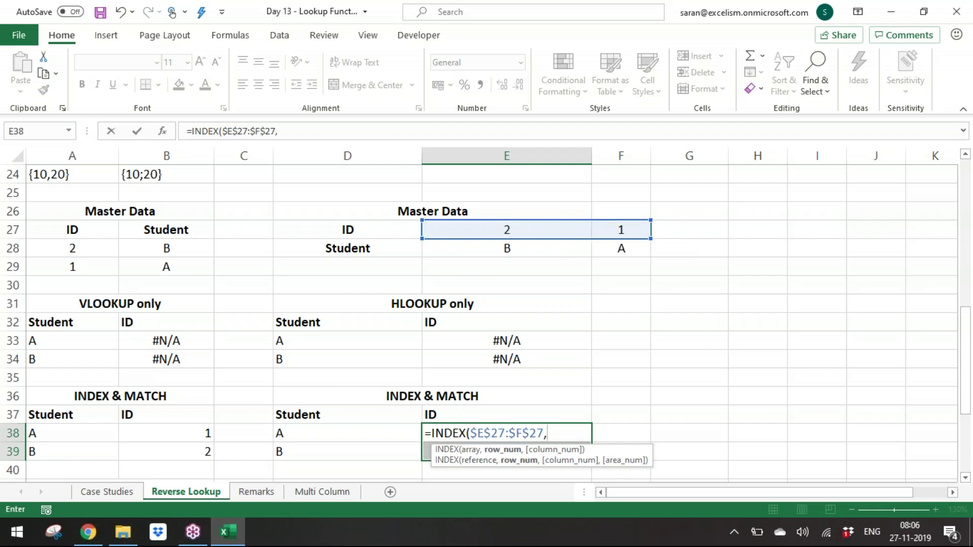
text(1,)
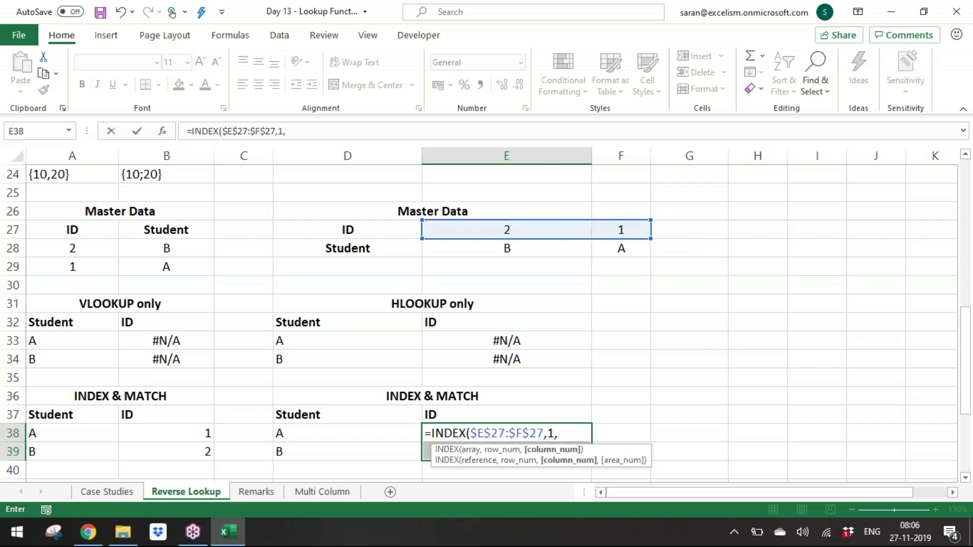
Step: Complete the INDEX formula with MATCH(D38,$E$28:$F$28,0) as the column number and enter it in both E38 and E39
text(mat)
key(Tab)
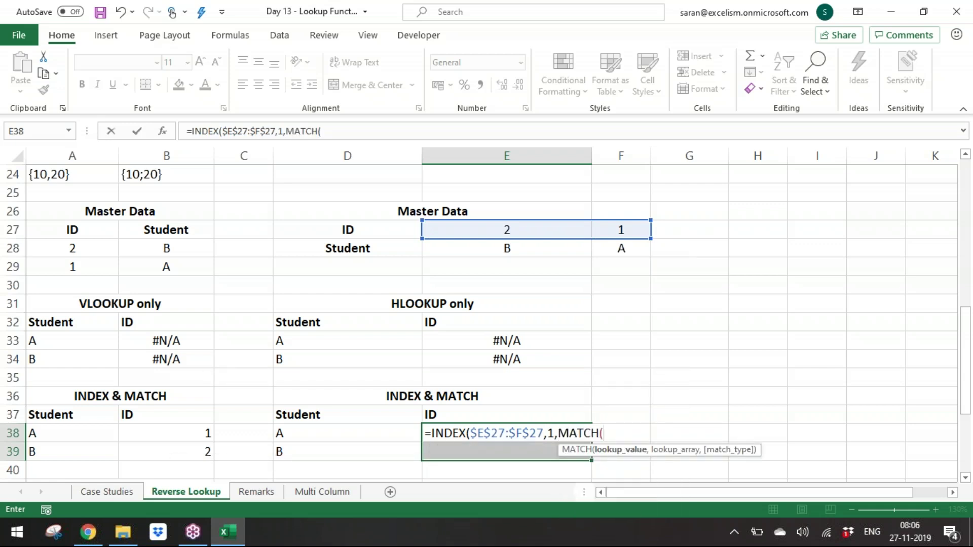
key(Left)
text(,)
key(Up)
key(Up)
key(Up)
key(Up)
key(Up)
key(Up)
key(Up)
key(Up)
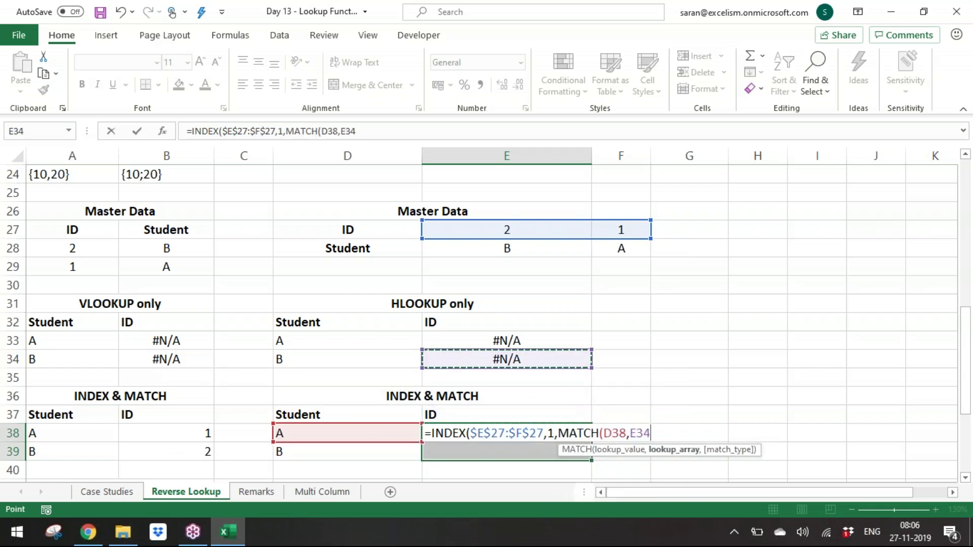
key(Up)
key(Up)
key(shift+Right)
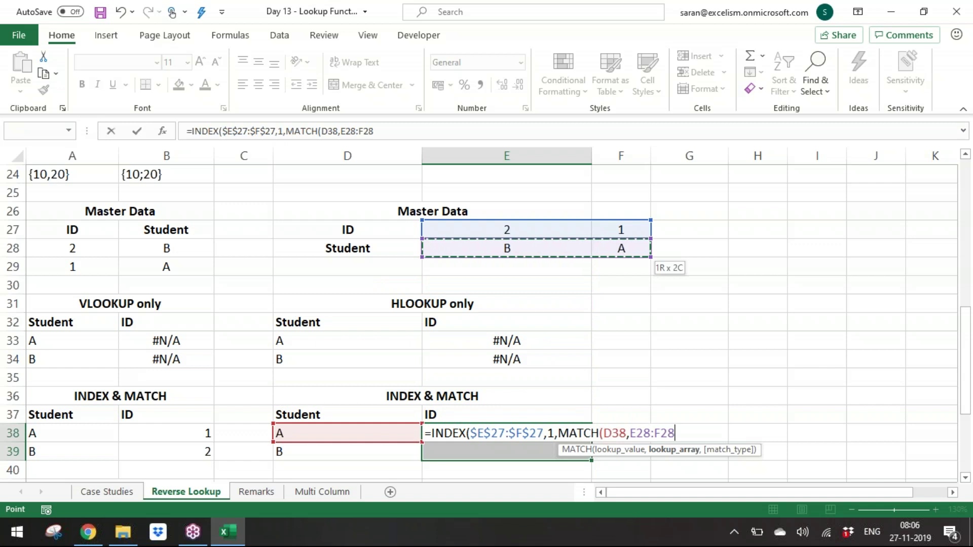
key(F4)
text(,0)))
key(ctrl+Return)
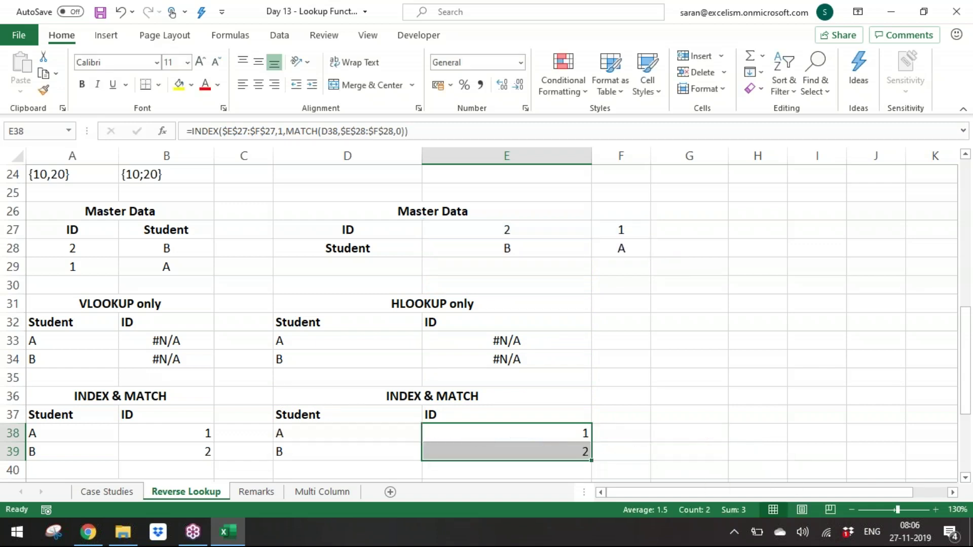
Step: Copy the "VLOOKUP & CHOOSE" block in A41:B44 and paste it at D41
key(Down)
key(Down)
key(Down)
key(Down)
key(Down)
key(Down)
key(Down)
key(Down)
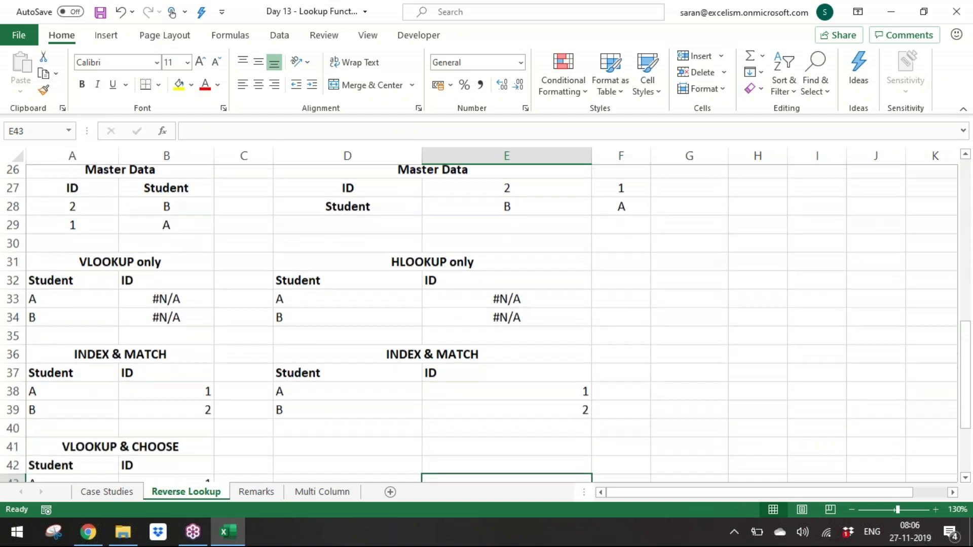
key(Up)
key(Up)
key(Up)
key(Up)
key(Up)
key(Up)
key(Up)
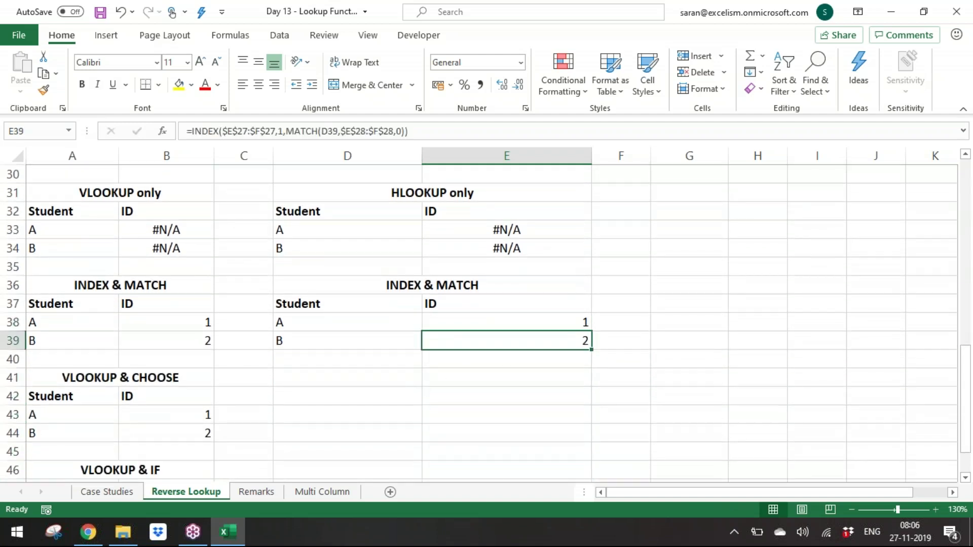
key(Down)
key(Down)
key(Left)
key(Left)
key(Left)
key(shift+Down)
key(shift+Down)
key(shift+Down)
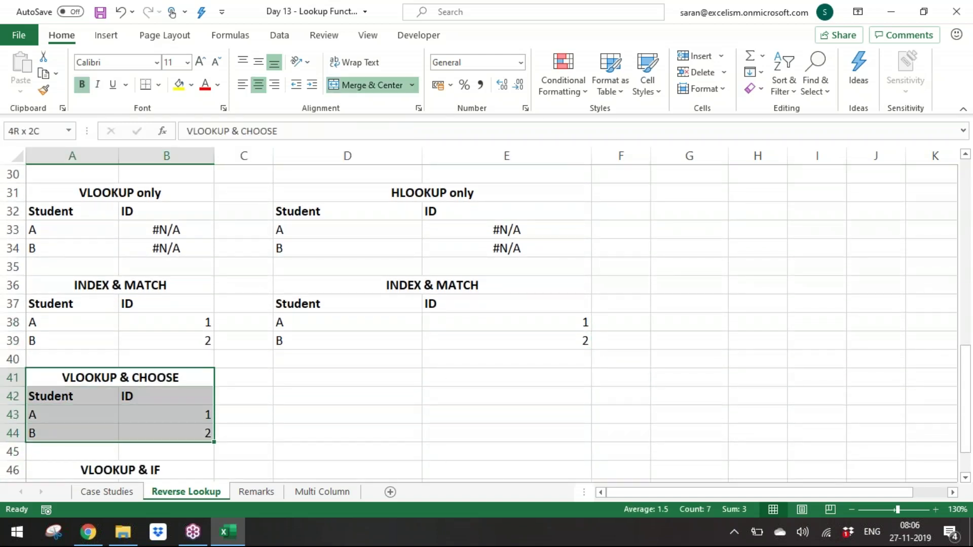
key(ctrl+c)
key(Right)
key(Right)
key(Left)
key(Return)
key(Down)
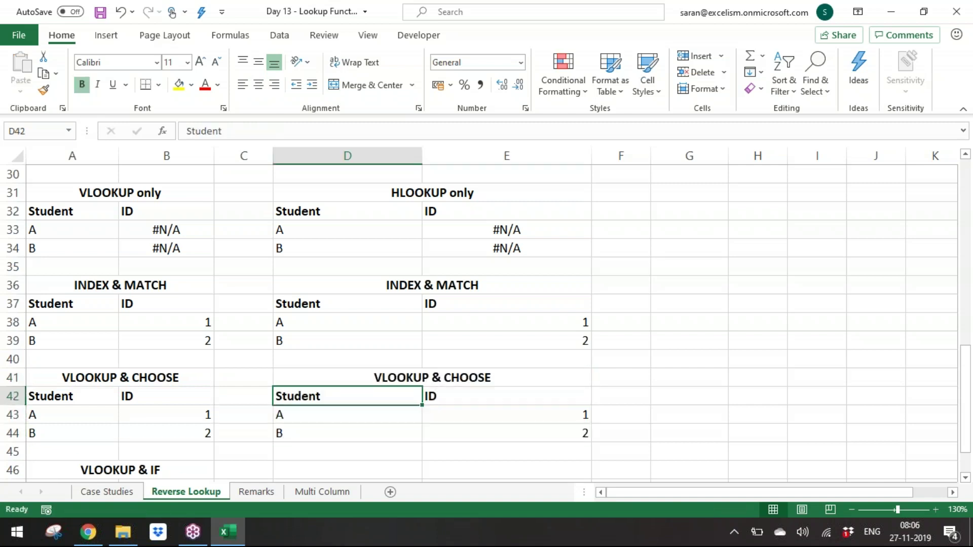
Step: Change the pasted block's heading in D41 to "HLOOKUP & CHOOSE"
key(Up)
key(F2)
key(shift+Right)
text(H)
key(Return)
key(Down)
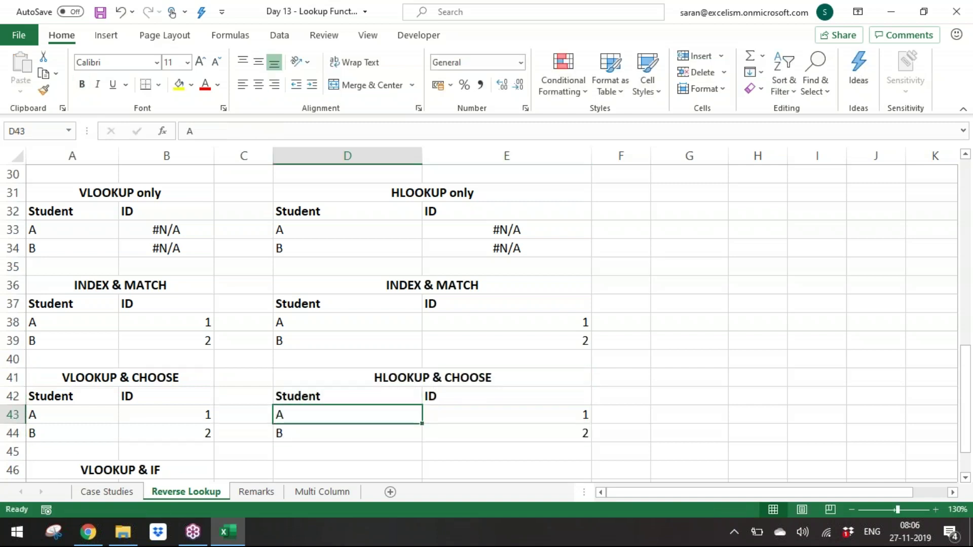
Step: Clear the copied formulas from the ID cells E43:E44
key(Right)
key(shift+Down)
key(Delete)
key(Up)
key(Down)
Step: Start an HLOOKUP formula in E43 with D43 as the lookup value and CHOOSE({1;2}, opening the table array
text(=hlo)
key(Tab)
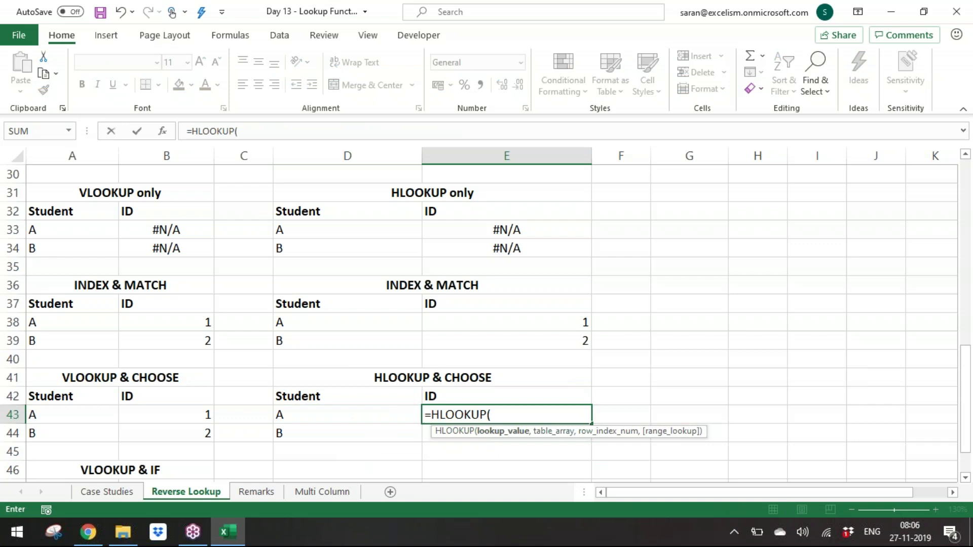
key(Left)
text(,cho)
key(Tab)
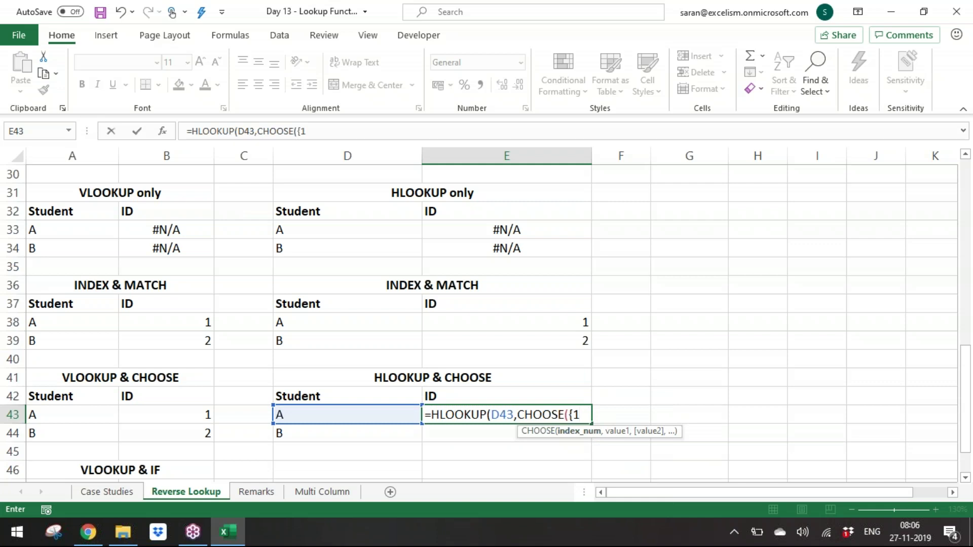
text(;2},)
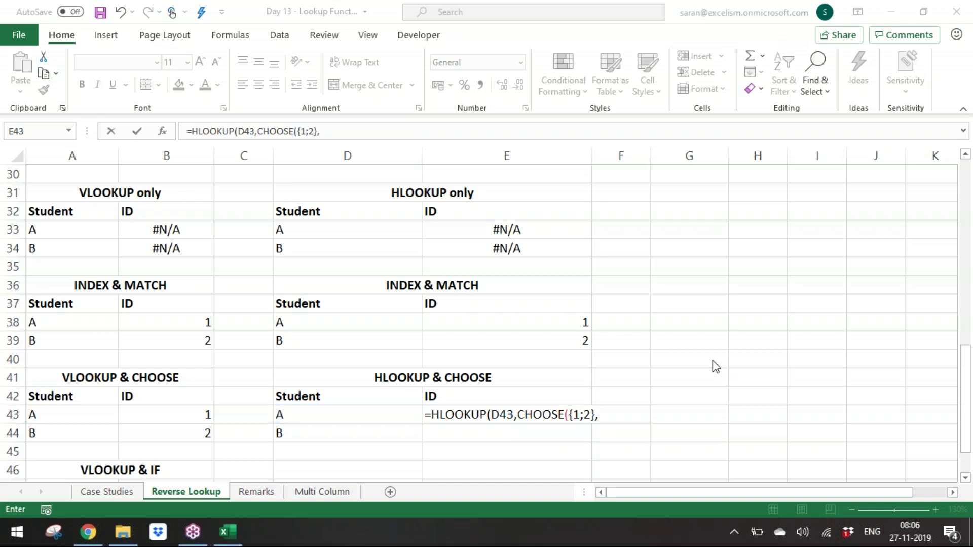
Step: Add $E$28:$F$28 and $E$27:$F$27 as the two CHOOSE values and close the CHOOSE function
click(967, 364)
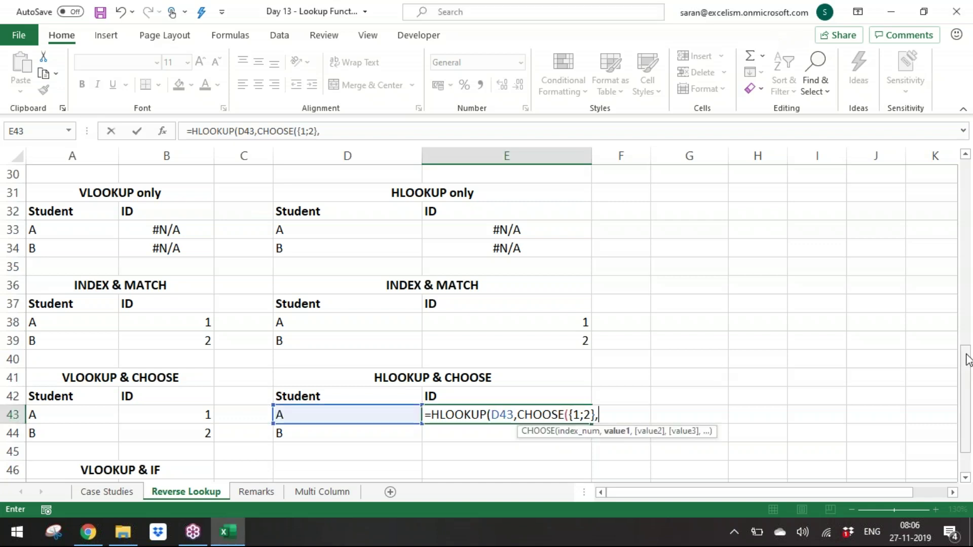
drag(968, 351, 969, 356)
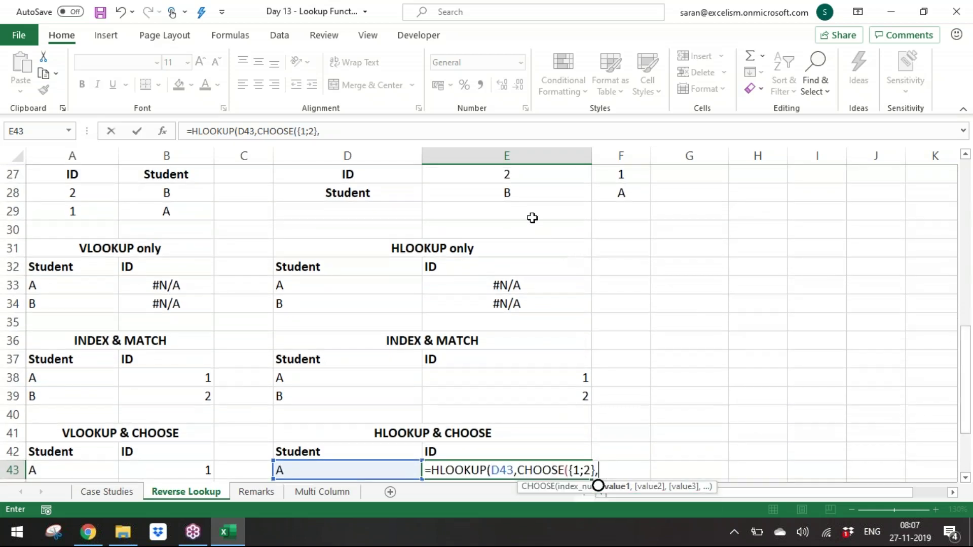
drag(522, 187, 599, 192)
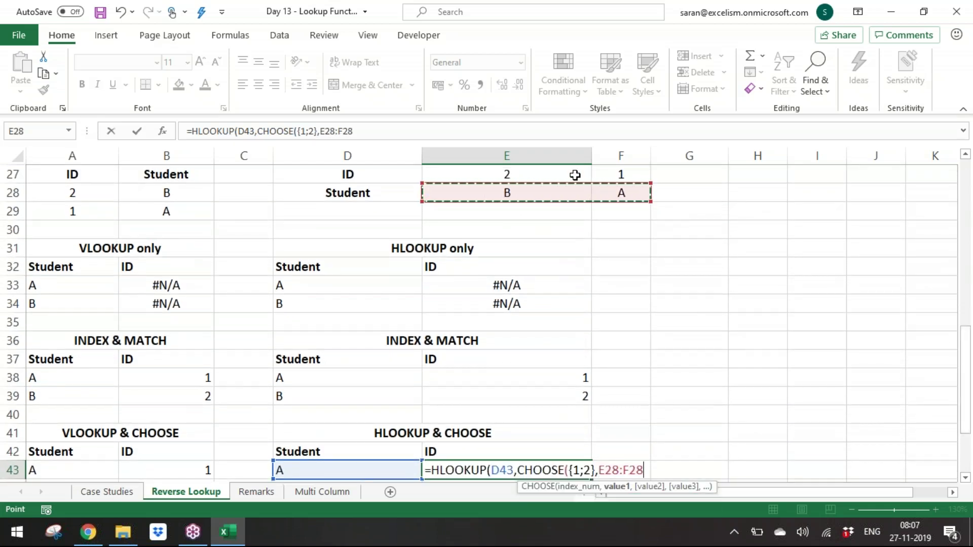
key(F4)
text(,)
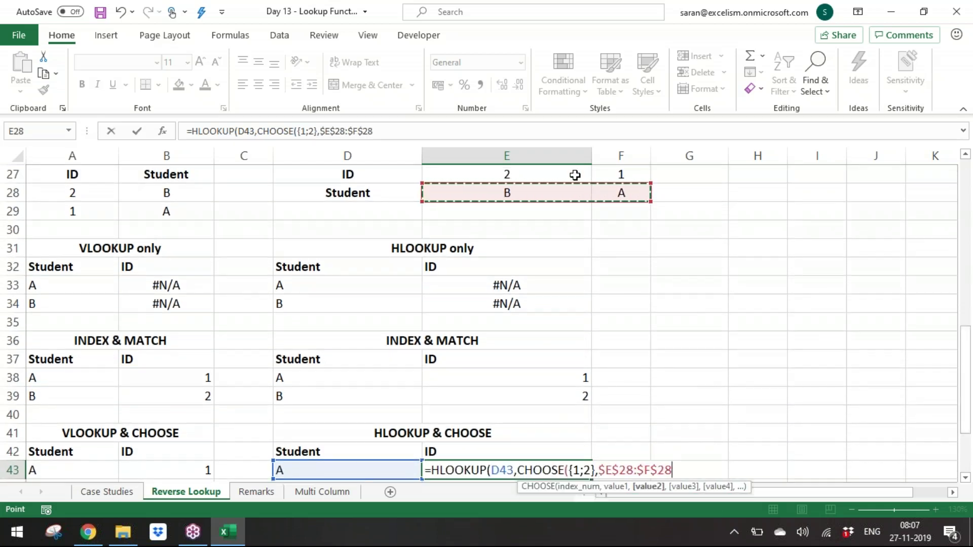
drag(543, 171, 619, 173)
key(F4)
text())
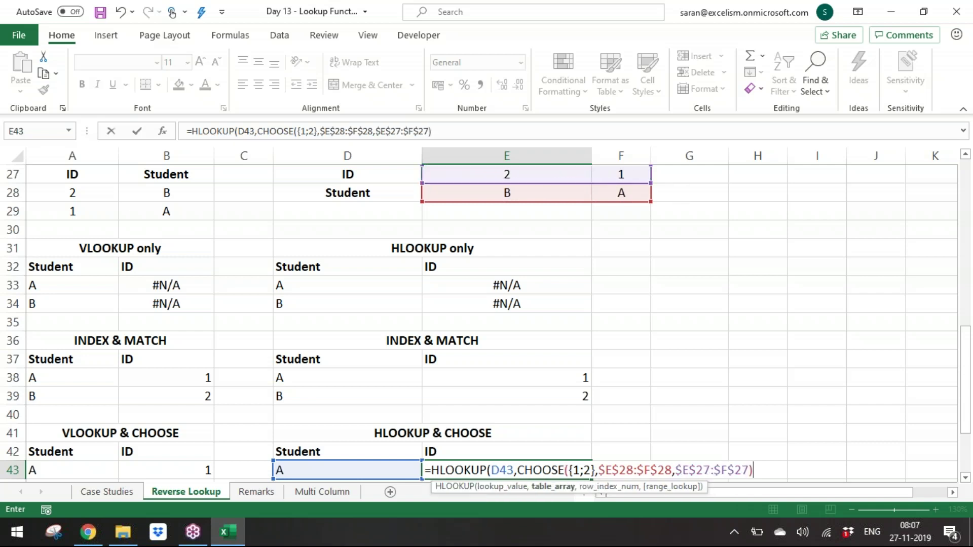
Step: Finish the HLOOKUP in E43 with row index 2 and range lookup 0, and copy the formula to E44
scroll(965, 479, down, 4)
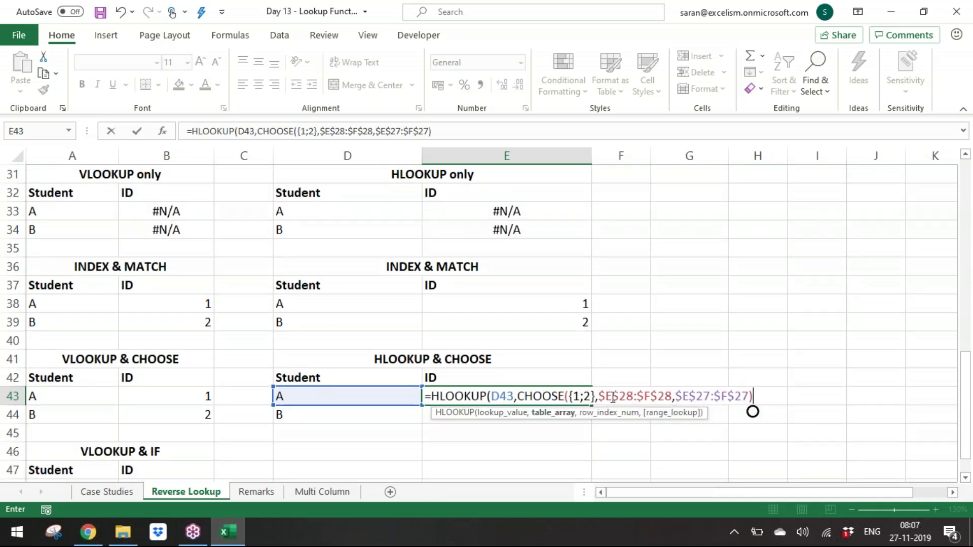
click(600, 396)
click(764, 393)
text(,)
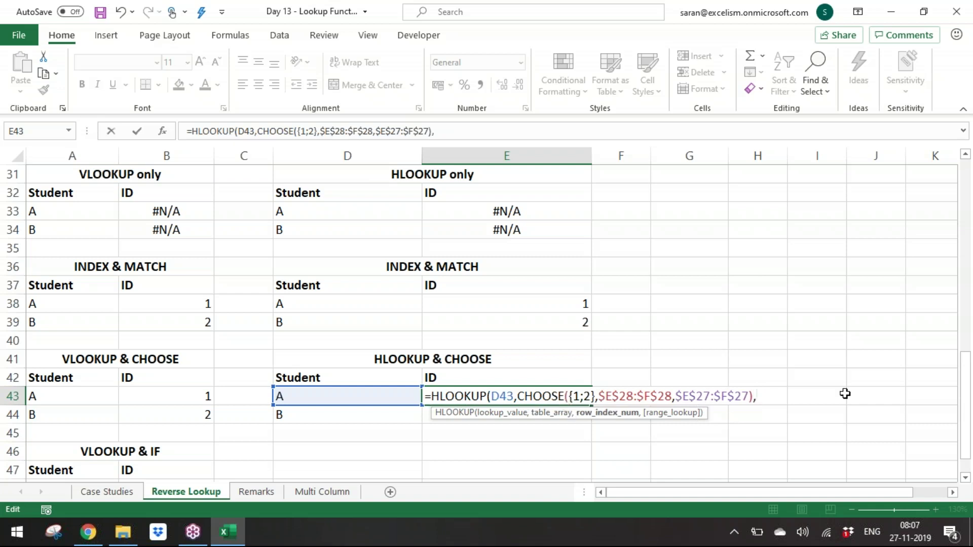
text(2,0))
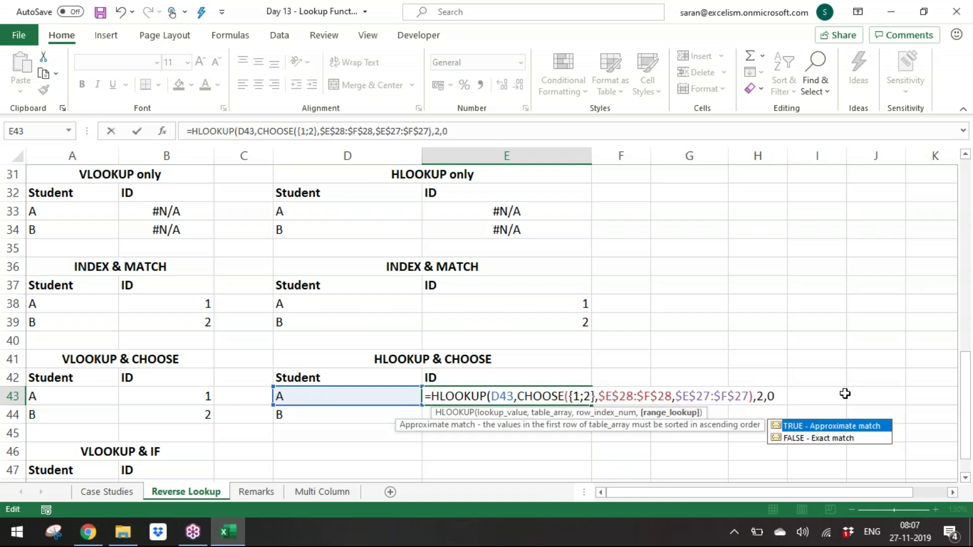
key(ctrl+Return)
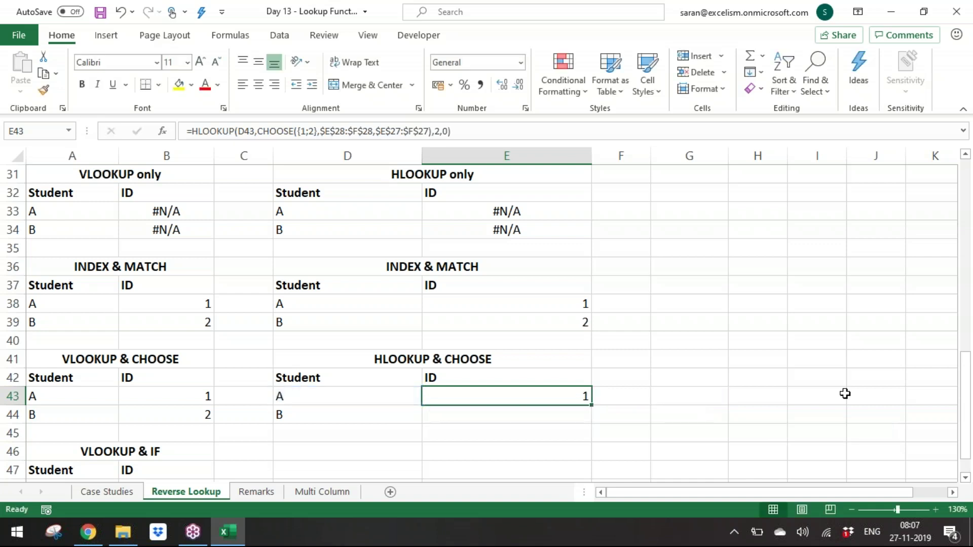
key(ctrl+c)
key(Down)
key(Return)
Step: Copy the "HLOOKUP & CHOOSE" block in D41:E44 and paste it at D46
key(Left)
key(Up)
key(Up)
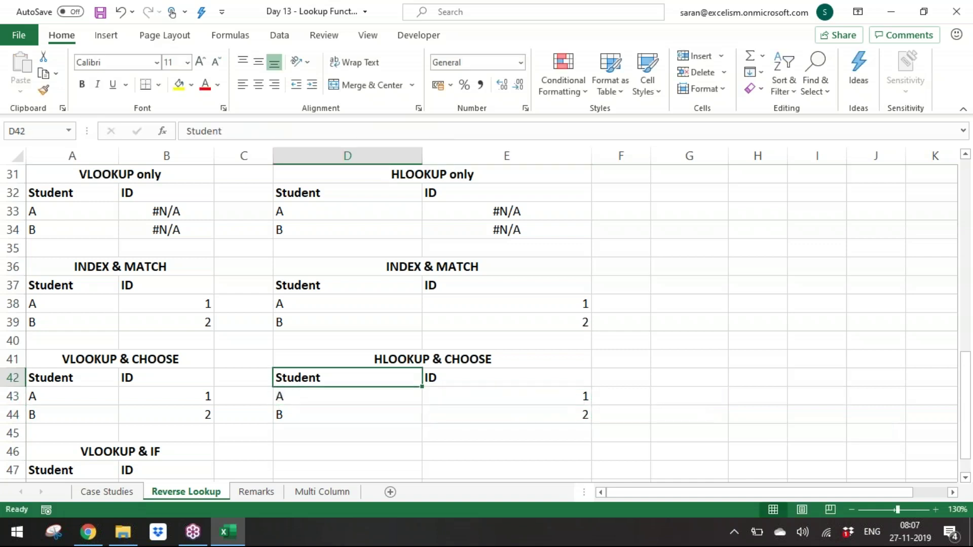
key(Up)
key(shift+Down)
key(shift+Down)
key(shift+Down)
key(ctrl+c)
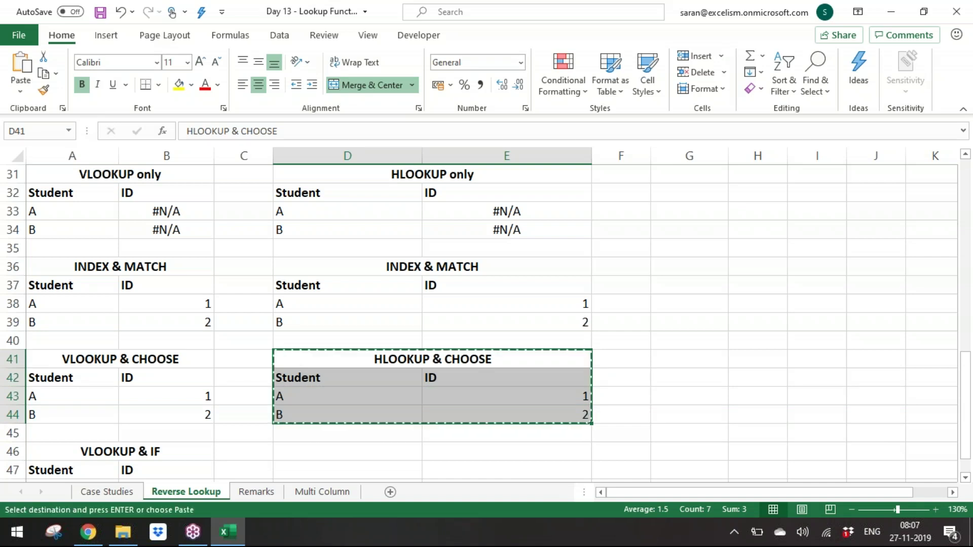
key(Down)
key(Down)
key(Down)
key(Down)
key(Down)
key(Return)
key(Down)
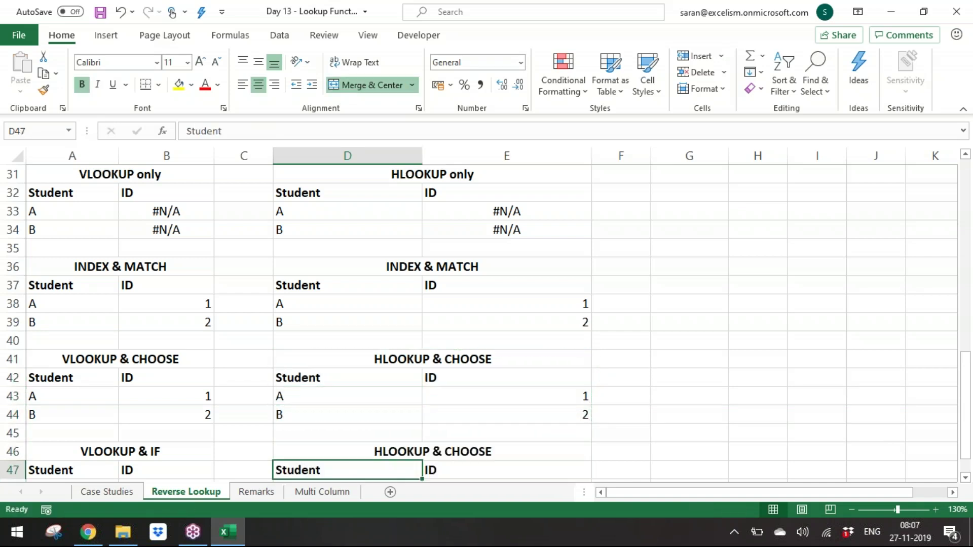
Step: Change the pasted block's heading in D46 to "HLOOKUP & IF"
key(Up)
key(F2)
key(ctrl+shift+Left)
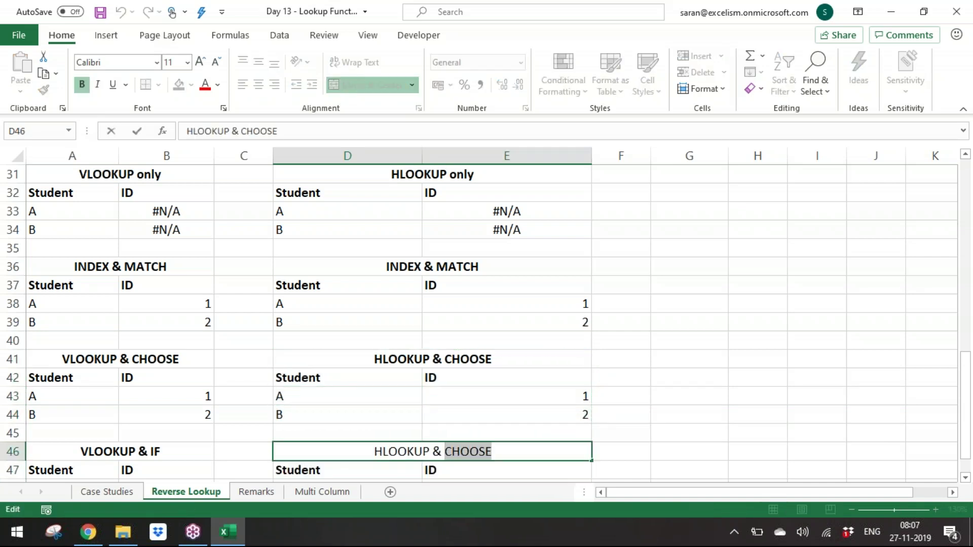
text(IF)
key(Return)
Step: Replace the CHOOSE function name with IF in the HLOOKUP formula in E48
key(Down)
key(Down)
key(Down)
key(Up)
key(Up)
key(Right)
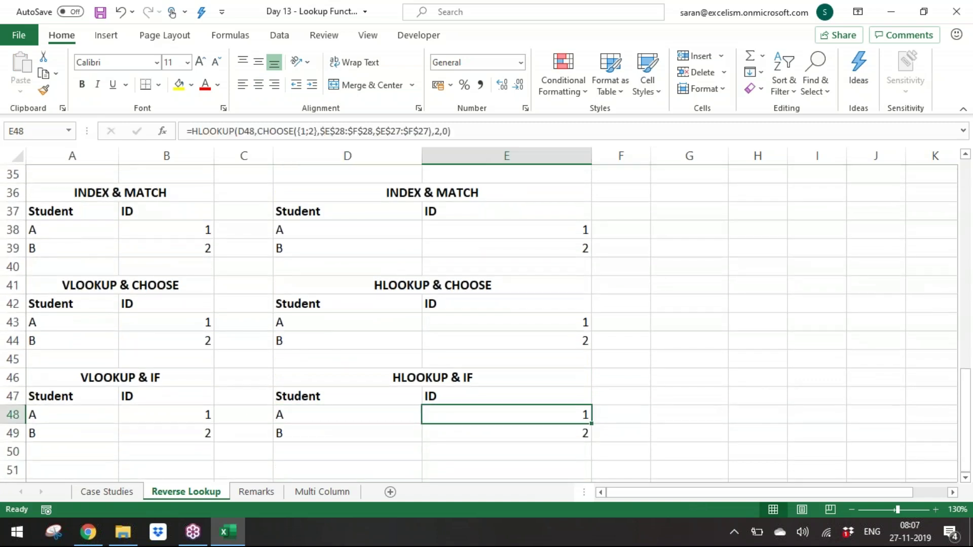
key(F2)
key(Left)
key(Left)
key(Left)
key(Left)
key(Left)
key(Left)
key(Left)
key(Left)
key(Left)
key(Left)
key(Left)
key(Left)
key(Left)
key(Left)
key(Left)
key(Left)
key(Left)
key(Left)
key(Left)
key(Left)
key(Left)
key(Left)
key(Left)
key(Left)
key(Left)
key(Left)
key(Left)
key(Left)
key(Left)
key(Left)
key(Left)
key(Left)
key(Left)
key(Left)
key(Left)
key(Left)
key(Left)
key(Left)
key(Left)
key(shift+Left)
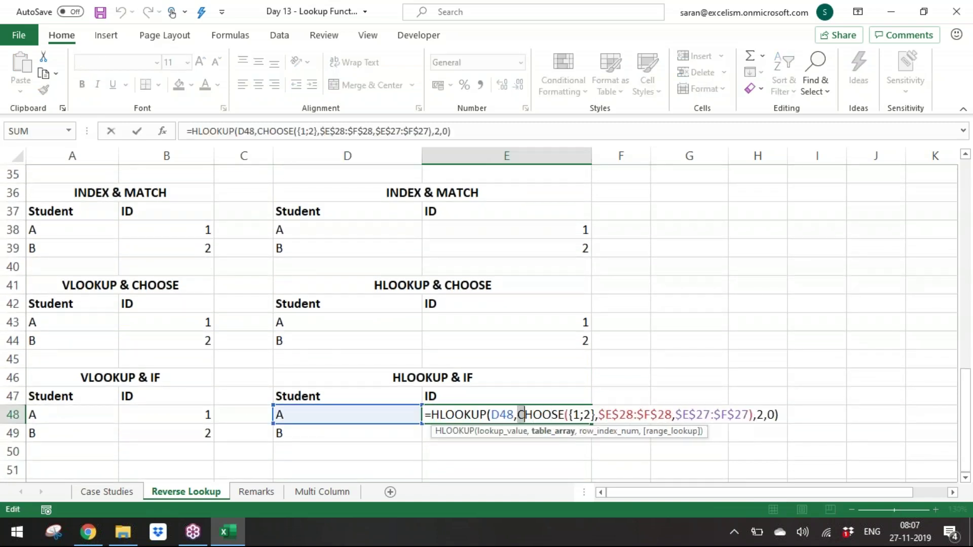
key(shift+Right)
key(shift+Right)
key(shift+Right)
key(shift+Right)
key(shift+Right)
text(IF)
key(Right)
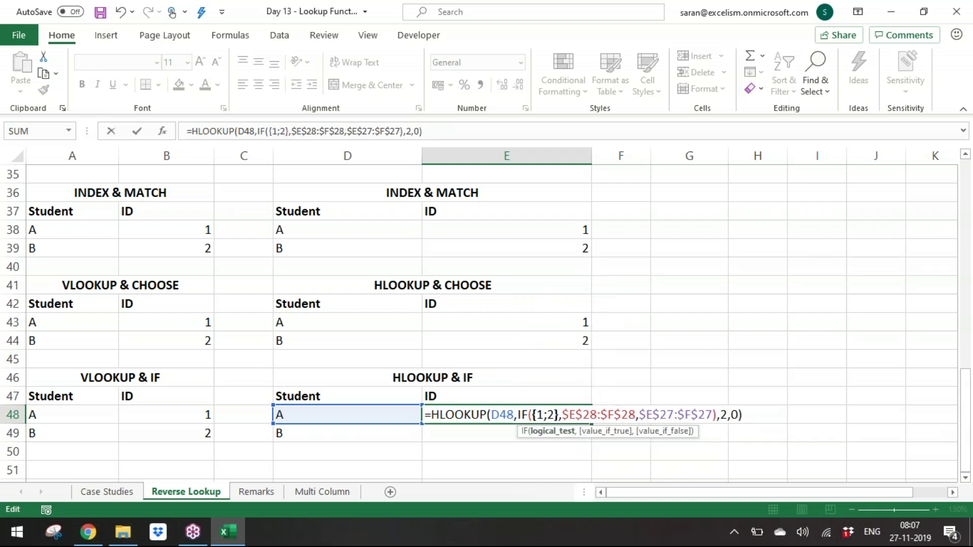
Step: Change the IF array constant in E48 to {1;0}, enter the formula, and copy it to E49
key(Right)
key(Right)
key(shift+Right)
text(0)
key(ctrl+Return)
key(ctrl+c)
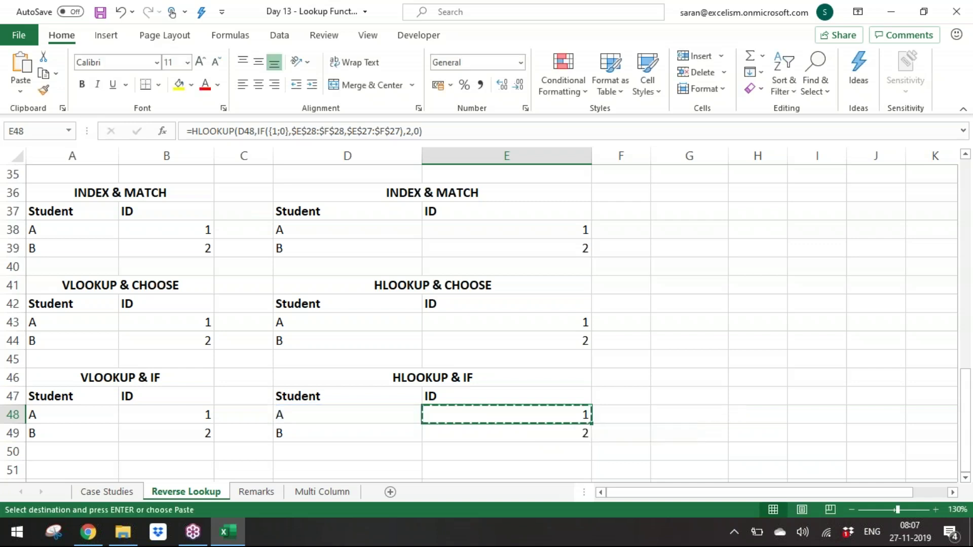
key(Down)
key(Return)
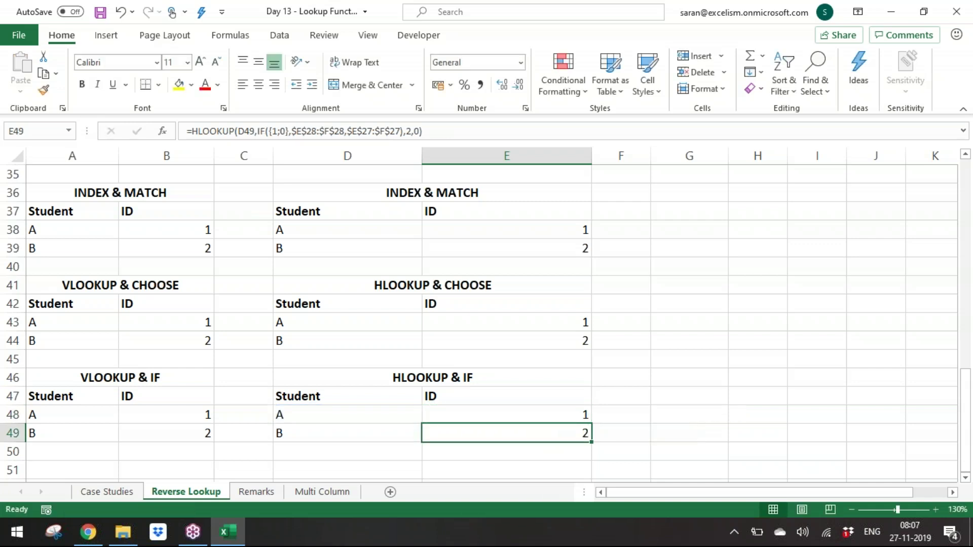
Step: Review the reverse lookup blocks from row 49 up to the transposed Master Data table
key(Up)
key(Up)
key(Up)
key(Up)
key(Up)
key(Up)
key(Up)
key(Up)
key(Up)
key(Up)
key(Up)
key(Up)
key(Up)
key(Up)
key(Up)
key(Up)
key(Up)
key(Up)
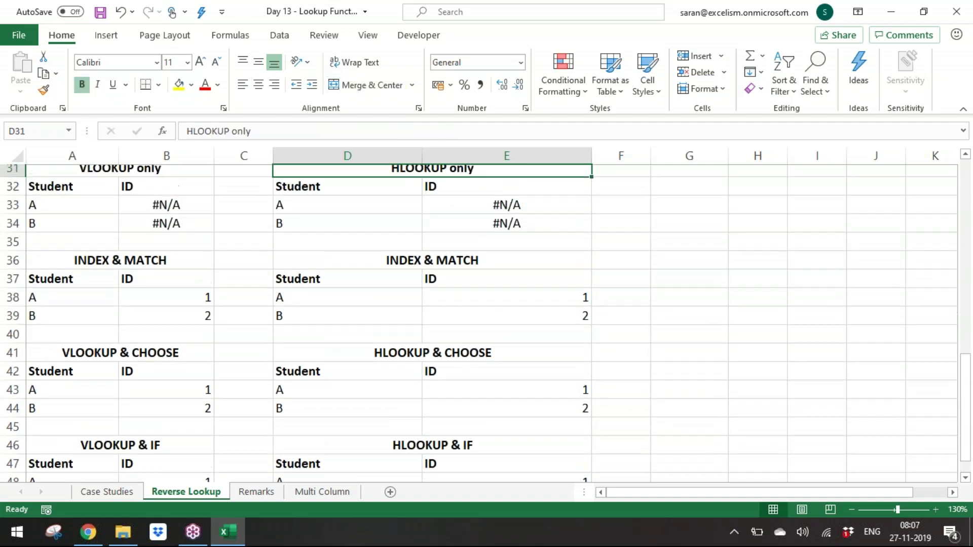
key(Up)
key(Up)
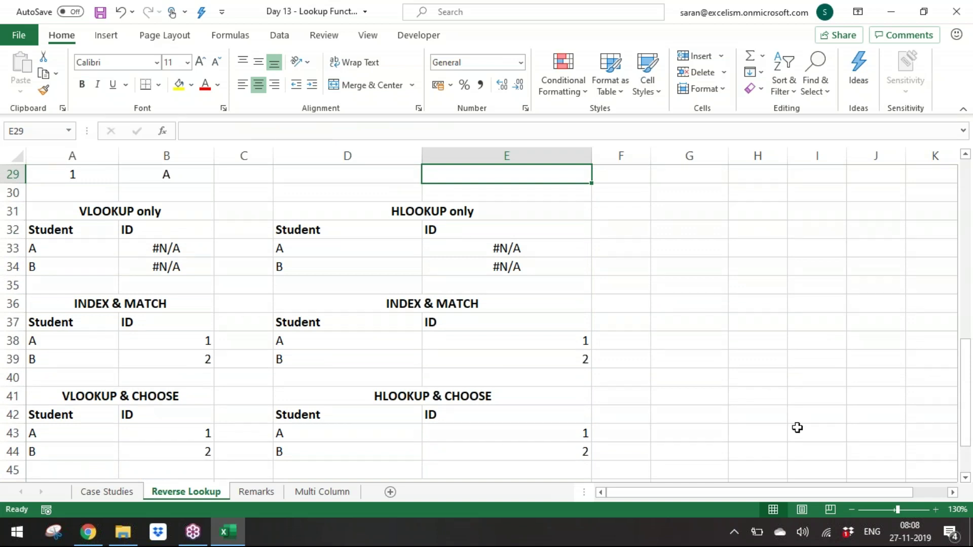
Step: Open the Remarks sheet and review the TRANSPOSE notes above the INDEX & MATCH remark
click(258, 493)
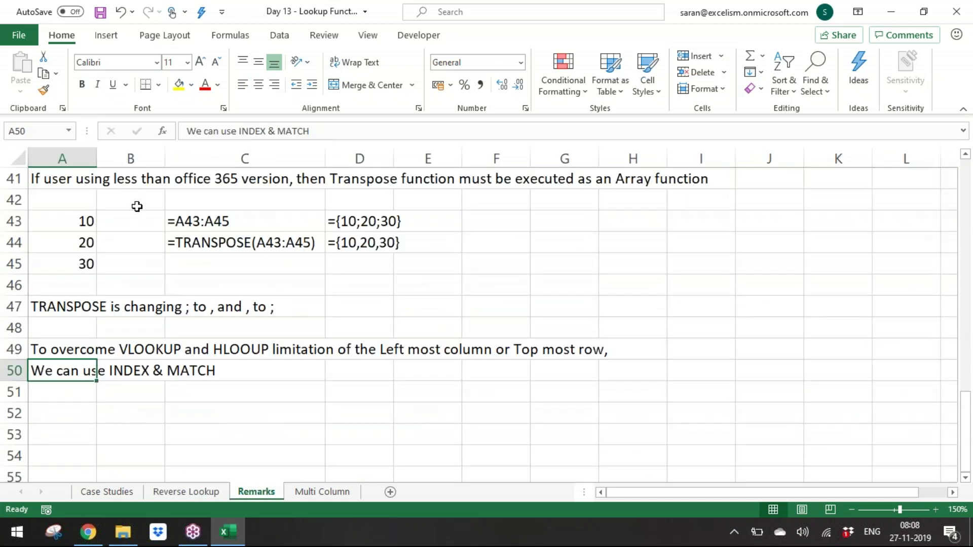
click(86, 243)
key(Up)
key(Up)
key(Up)
key(Up)
key(Up)
key(Up)
key(Up)
key(Up)
key(Up)
key(Up)
key(Up)
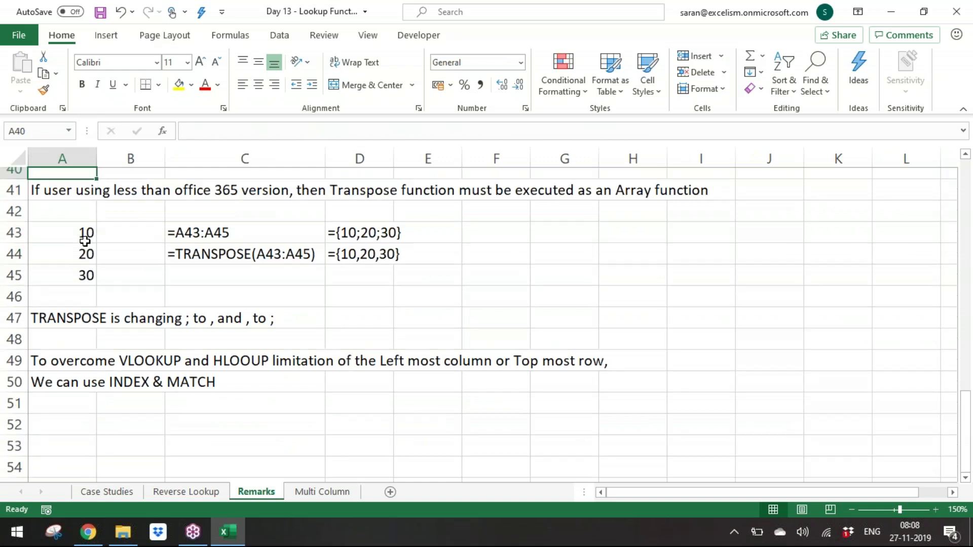
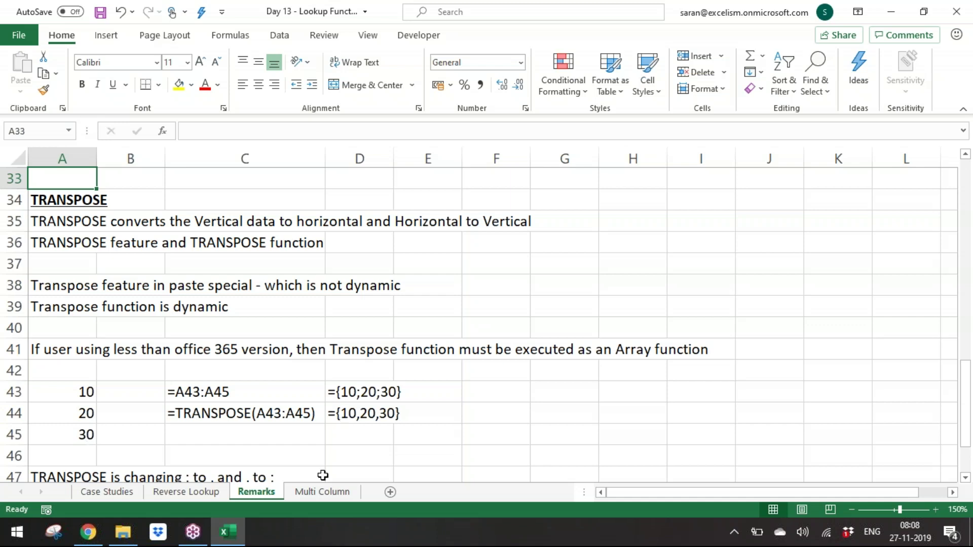
Step: Add a new worksheet after the Multi Column sheet and name it "Instance"
click(323, 492)
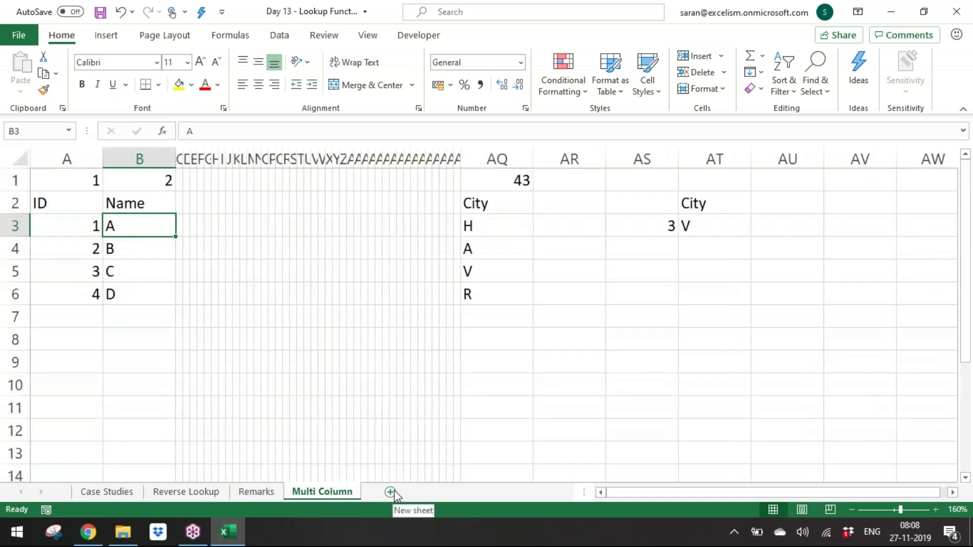
click(395, 491)
double_click(395, 490)
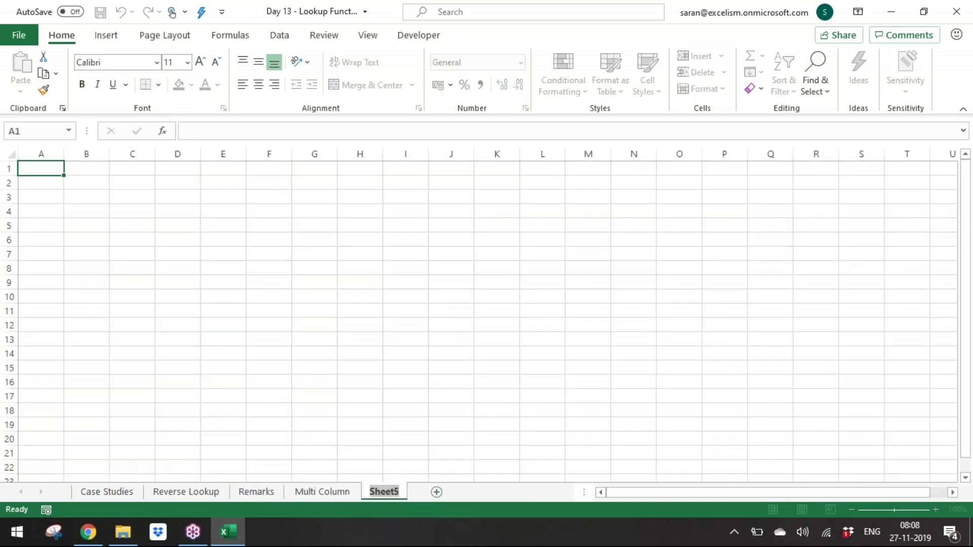
text(Instance)
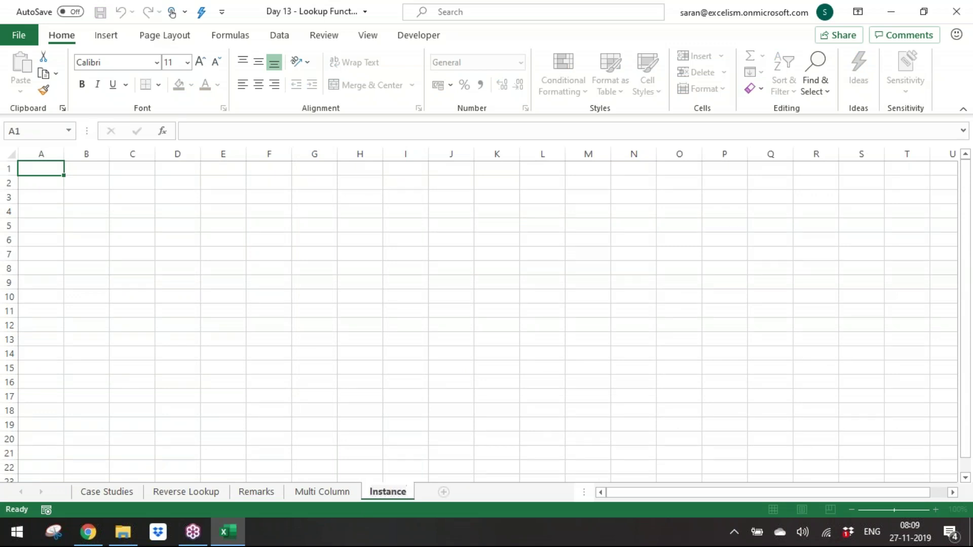
key(Return)
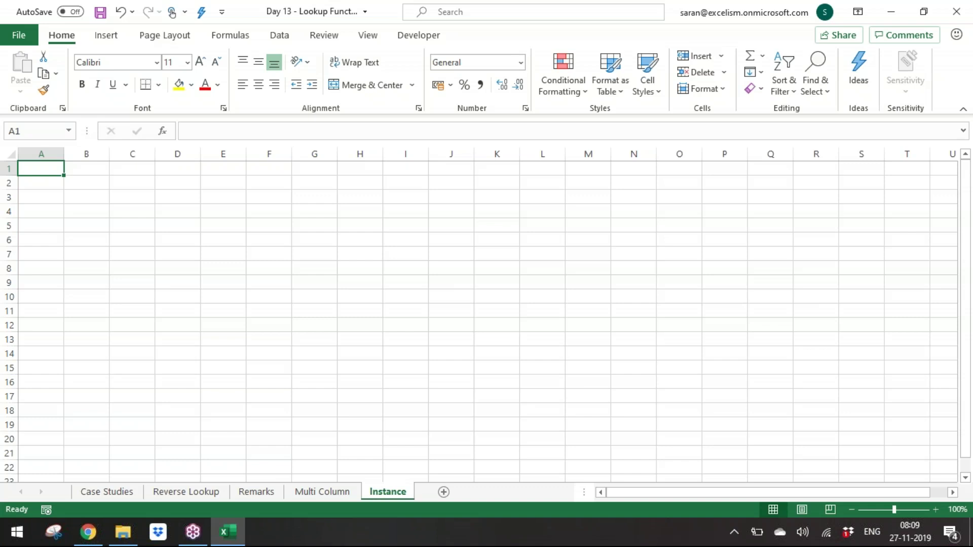
click(936, 510)
click(935, 509)
click(936, 509)
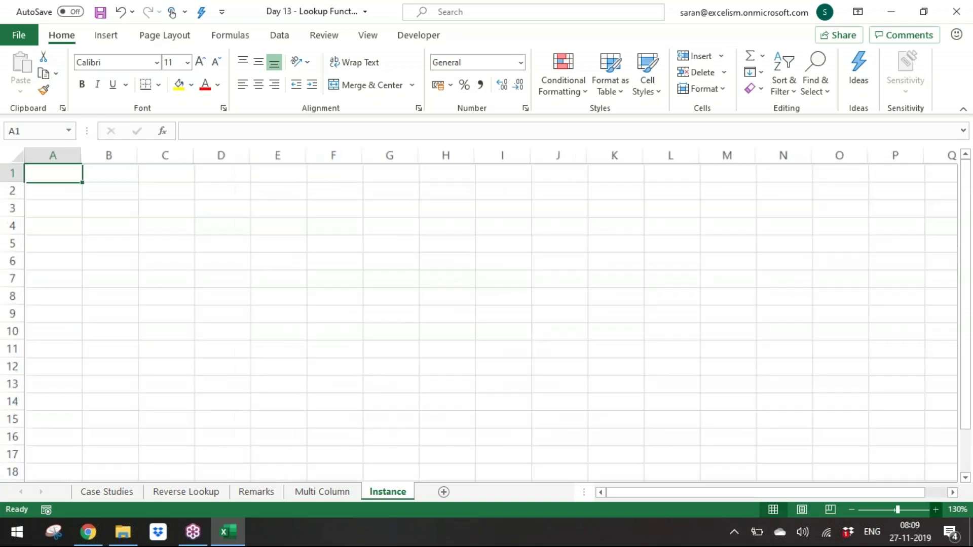
Step: Enter the headings Name and Amount in A1 and B1 of the Instance sheet
click(935, 510)
click(936, 510)
click(935, 509)
text(Co)
key(BackSpace)
key(BackSpace)
text(Name)
key(Tab)
text(Amount)
key(Return)
Step: Fill the Name column from A2 to A13 with A, B, A, C, B, A, C, D, B, A, D, C
text(A)
key(Return)
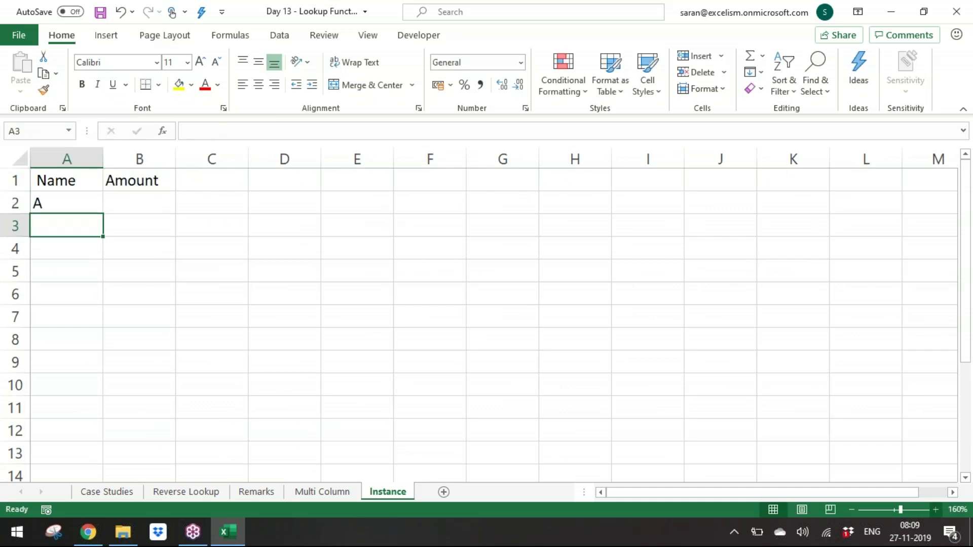
text(B)
key(Return)
text(A)
key(Return)
text(C)
key(Return)
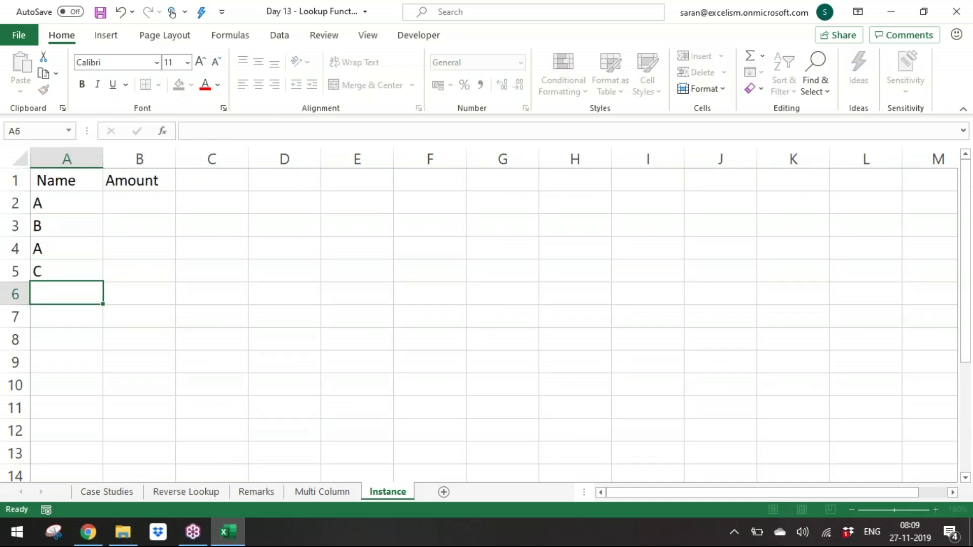
text(B)
key(Return)
text(A)
key(Up)
text(C)
key(Return)
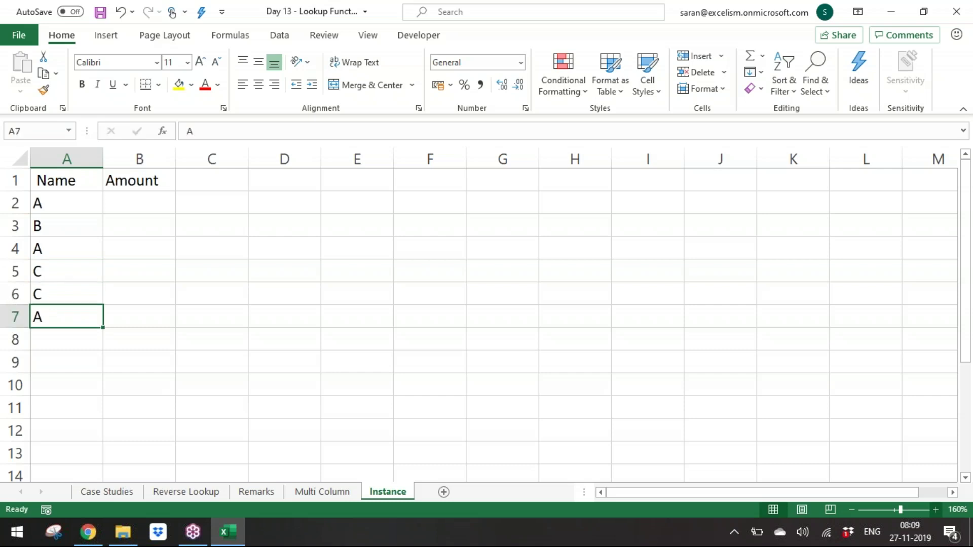
key(Up)
text(B)
key(Return)
key(Return)
text(C)
key(Return)
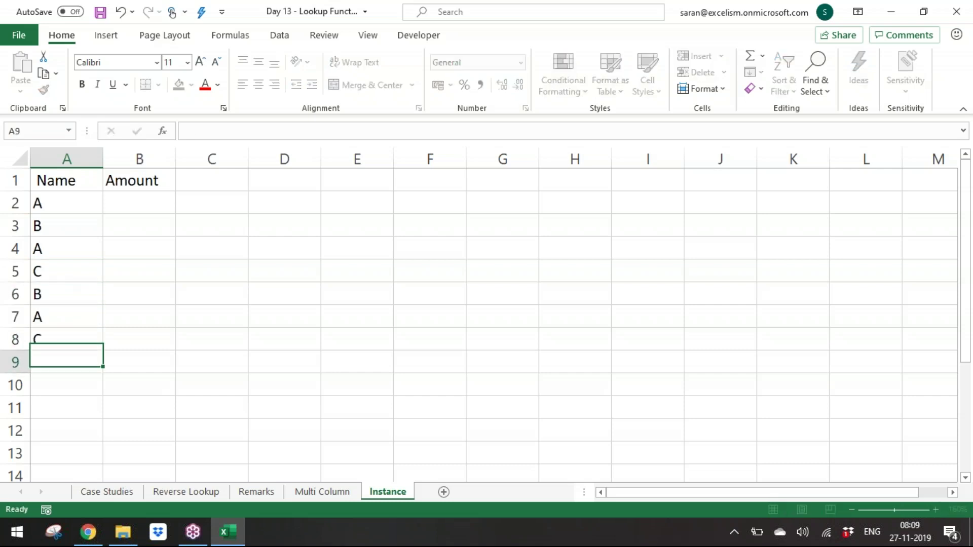
text(D)
key(Return)
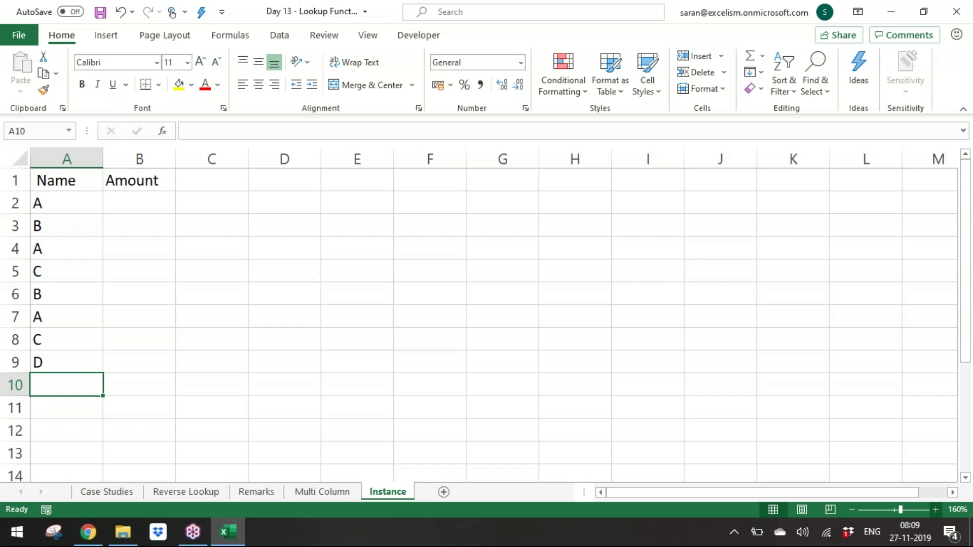
text(B)
key(Return)
text(A)
key(Return)
text(D)
key(Return)
text(C)
key(Return)
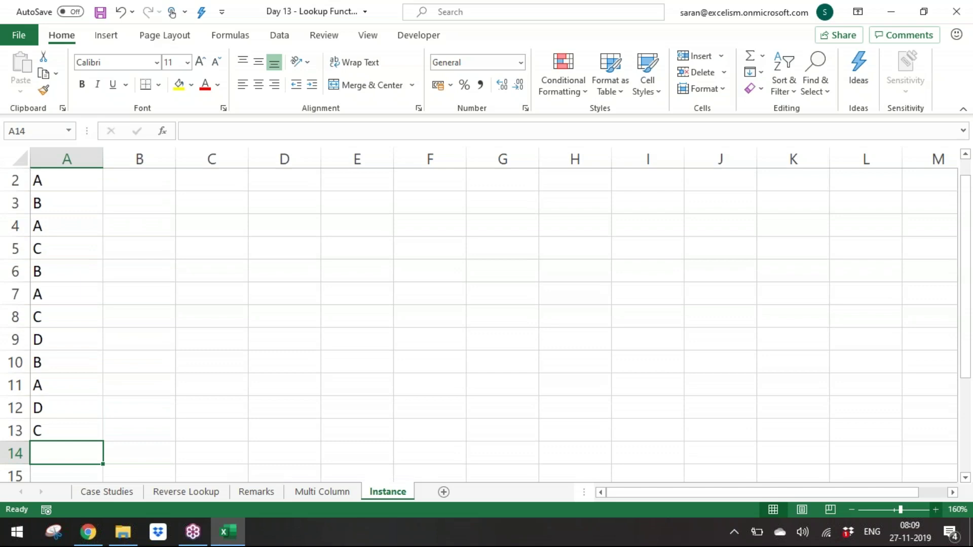
Step: Fill the Amount cells B2:B13 with the formula =RANDBETWEEN(100,1000)
key(ctrl+Home)
key(Down)
key(Right)
key(shift+Down)
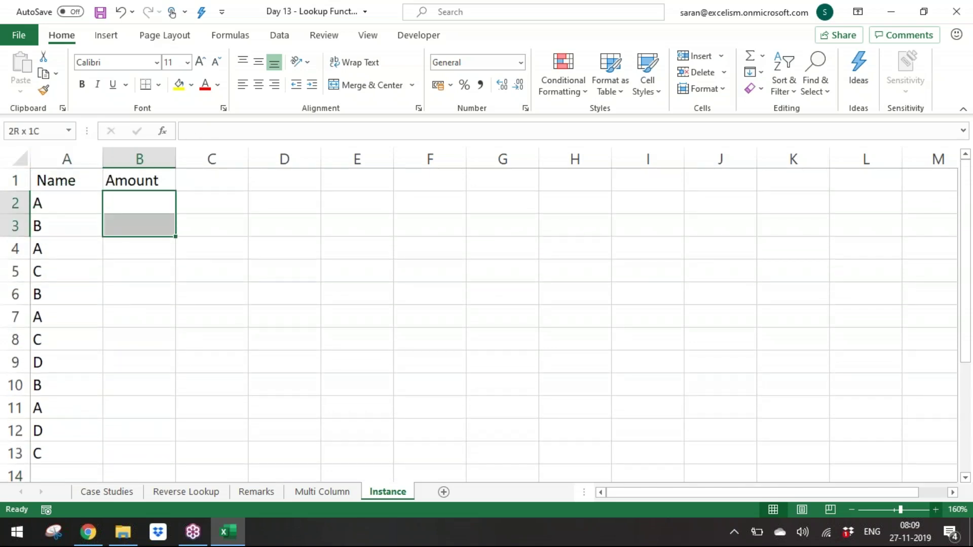
key(shift+Down)
key(shift+Down)
key(shift+Down)
key(shift+Down)
key(shift+Down)
key(shift+Down)
key(shift+Down)
key(shift+Down)
key(shift+Down)
key(shift+Down)
text(=ra)
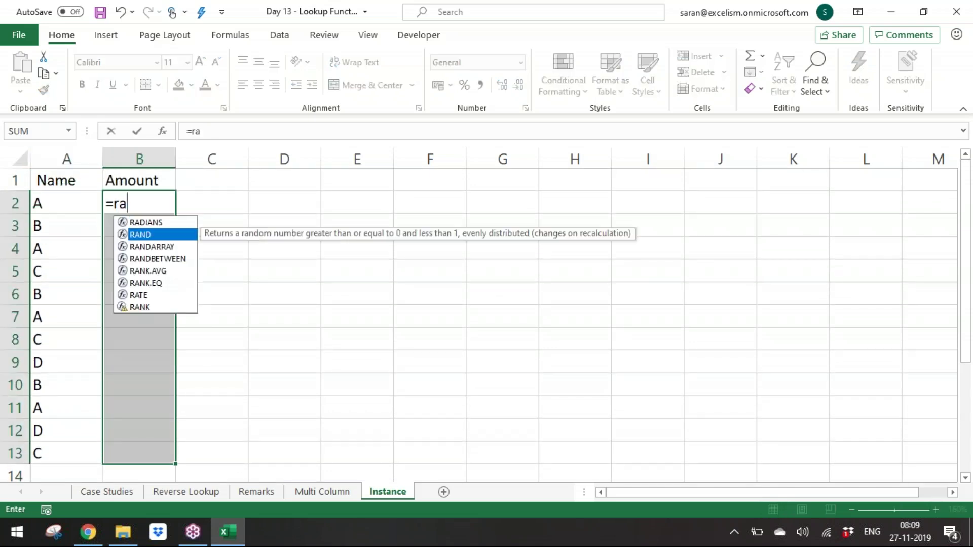
key(Tab)
text(100)
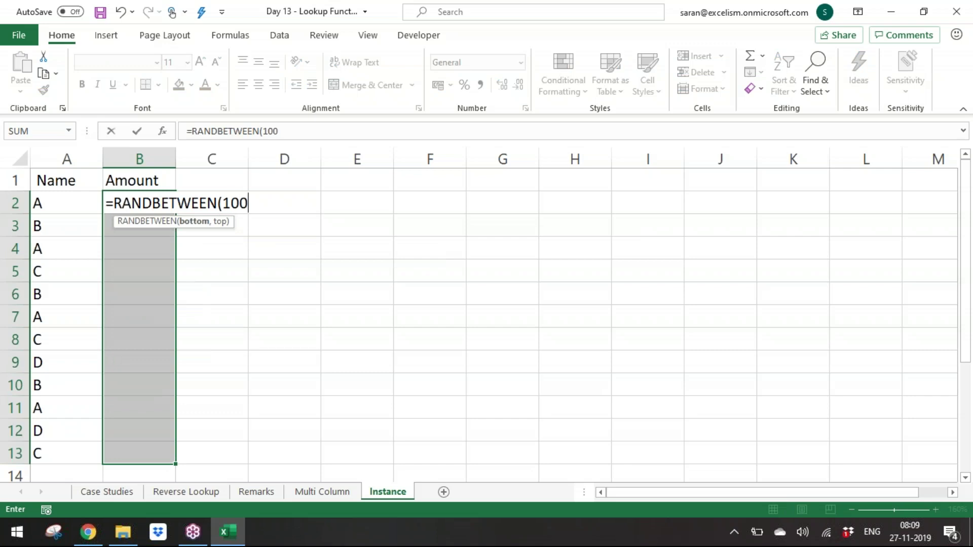
text(,1000))
key(ctrl+Return)
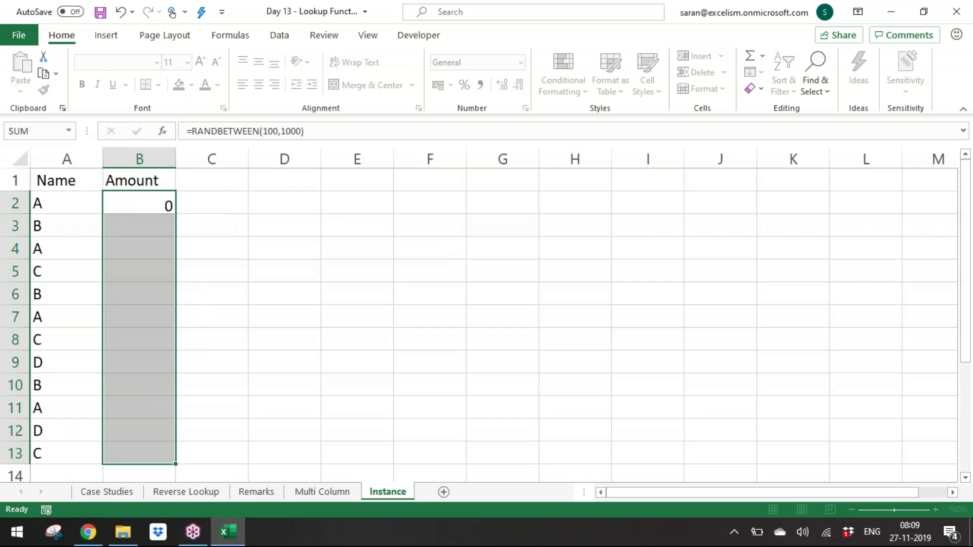
Step: Replace the random-number formulas in B2:B13 with their static values
key(ctrl+c)
key(ctrl+alt+v)
key(v)
key(Return)
Step: Make the Name and Amount headings in A1:B1 bold
key(Up)
key(shift+Left)
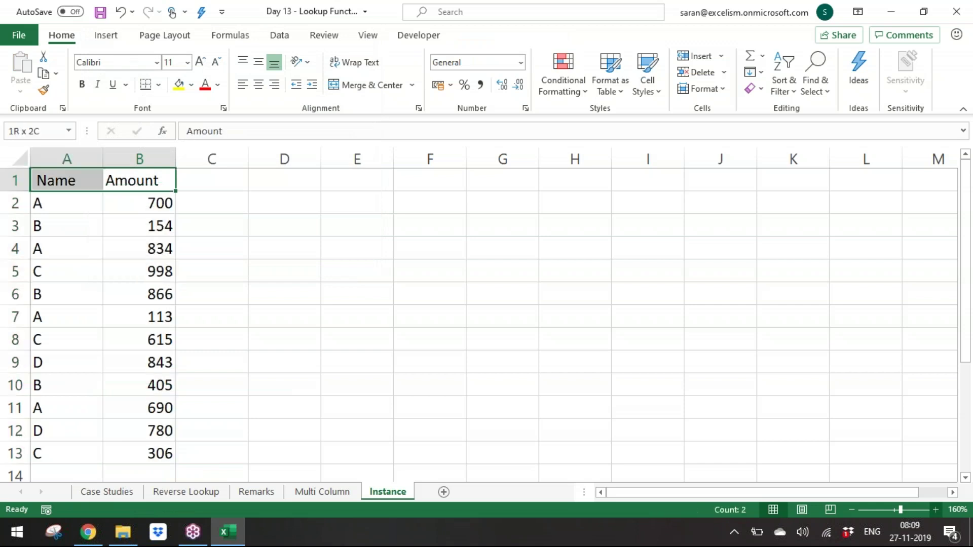
key(ctrl+b)
Step: Enter the lookup headings Name and Amount in D1 and E1, spelled correctly
click(276, 180)
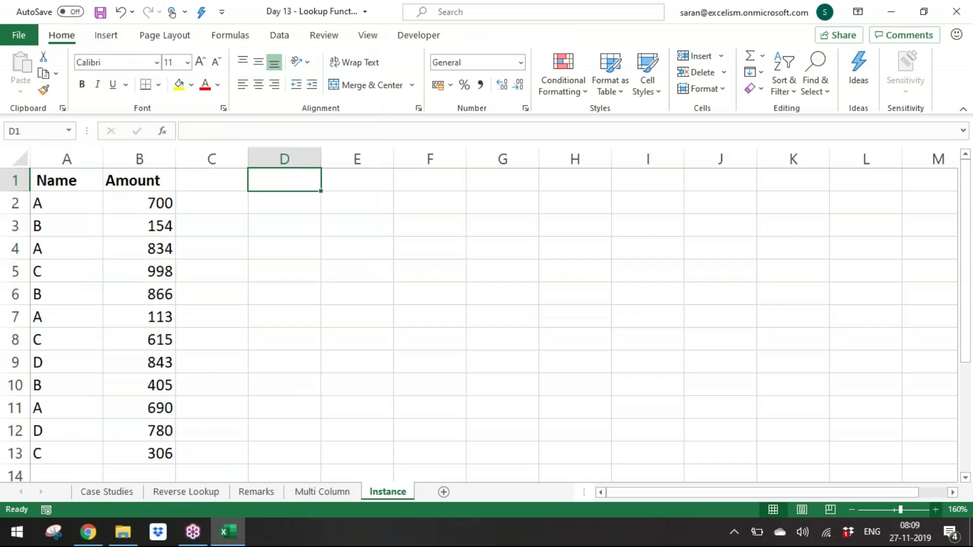
text(Name)
key(Tab)
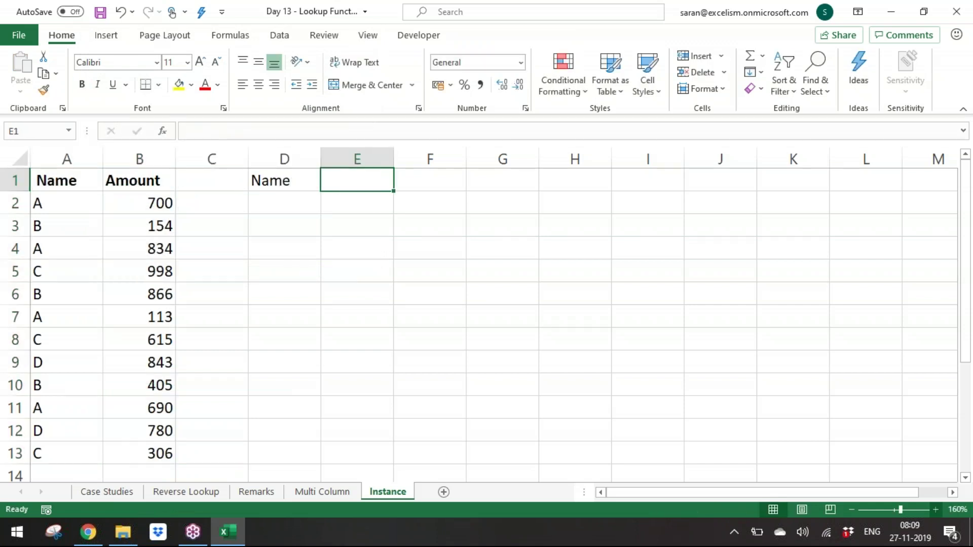
text(AMoujnt)
key(BackSpace)
key(BackSpace)
key(BackSpace)
key(BackSpace)
key(BackSpace)
key(BackSpace)
text(moujnt)
key(Return)
click(357, 203)
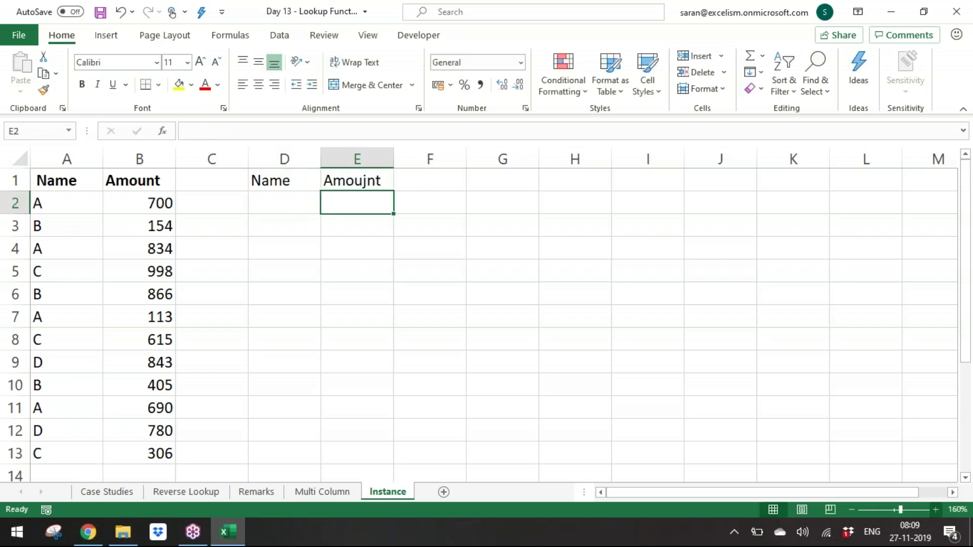
key(Up)
key(F2)
key(Left)
key(Left)
key(BackSpace)
key(Return)
Step: Make the lookup headings in D1:E1 bold
key(Up)
key(shift+Left)
key(ctrl+b)
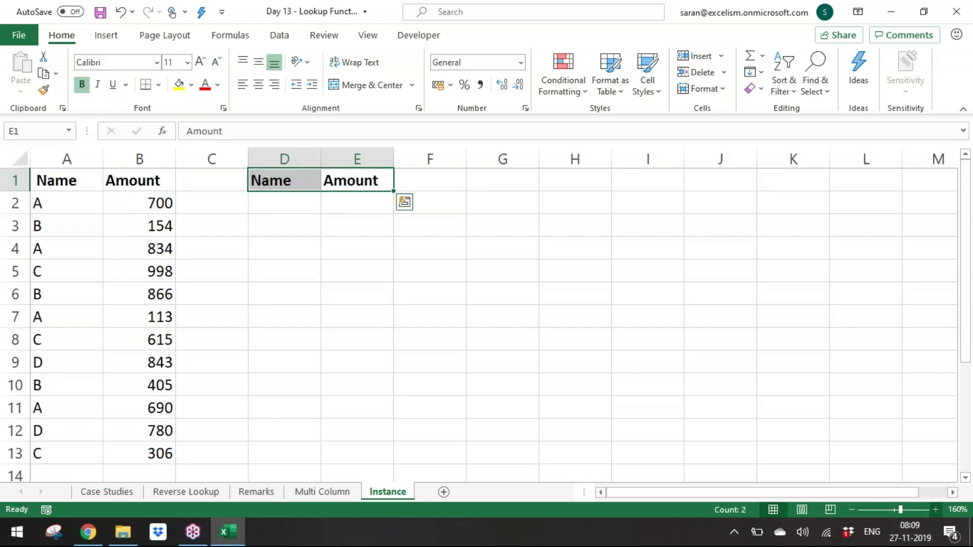
Step: Add a list data validation to D2 with the source A,B,C,D
click(357, 203)
click(283, 202)
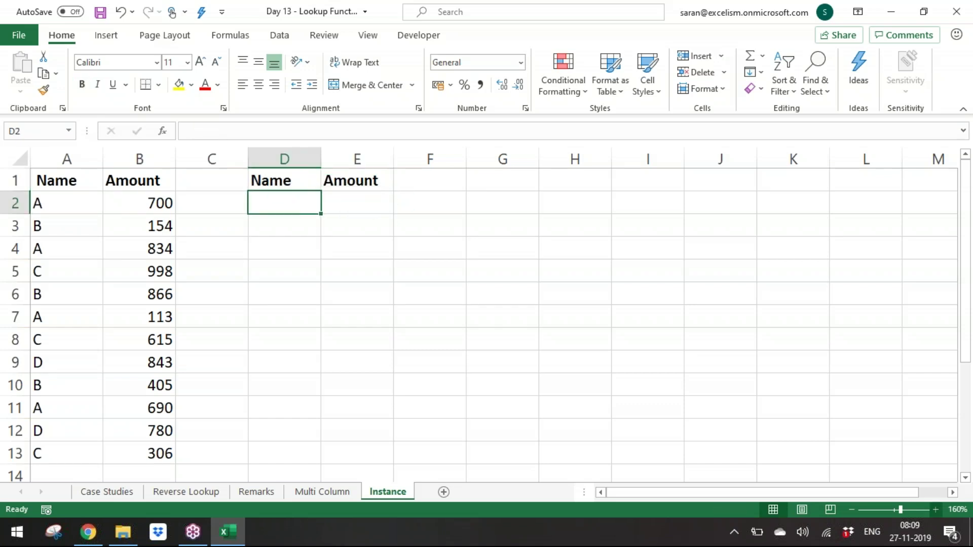
key(alt+d)
key(l)
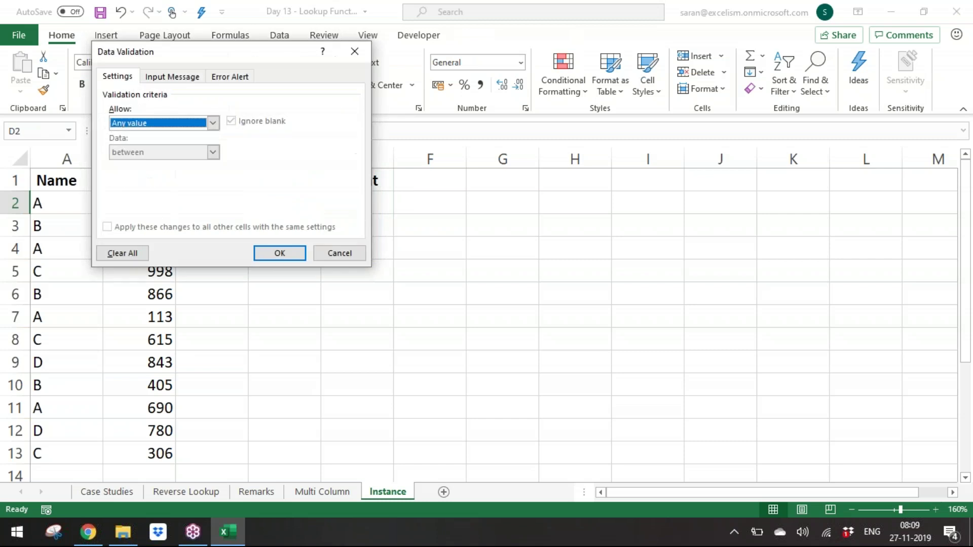
key(alt+Down)
key(Down)
key(Down)
key(Down)
key(Return)
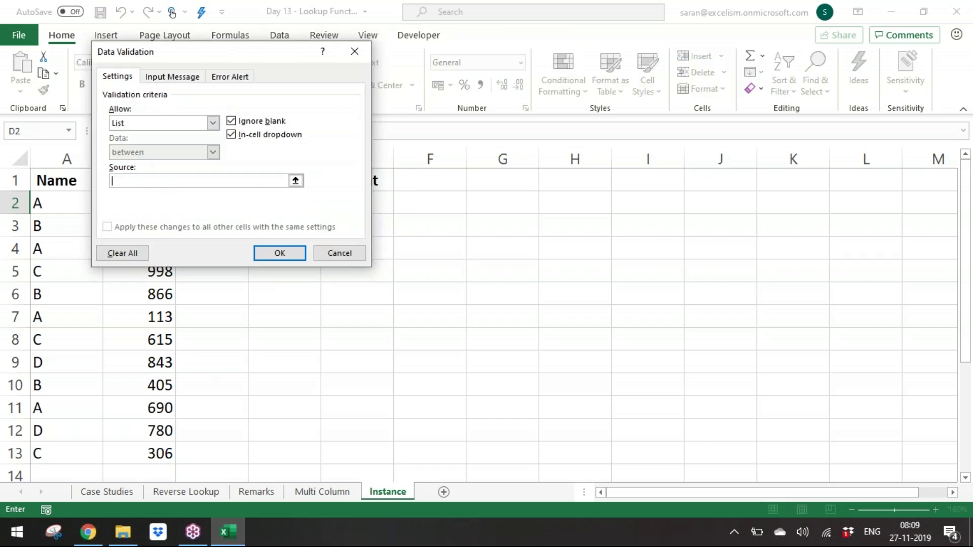
text(A,B,C,D)
key(Return)
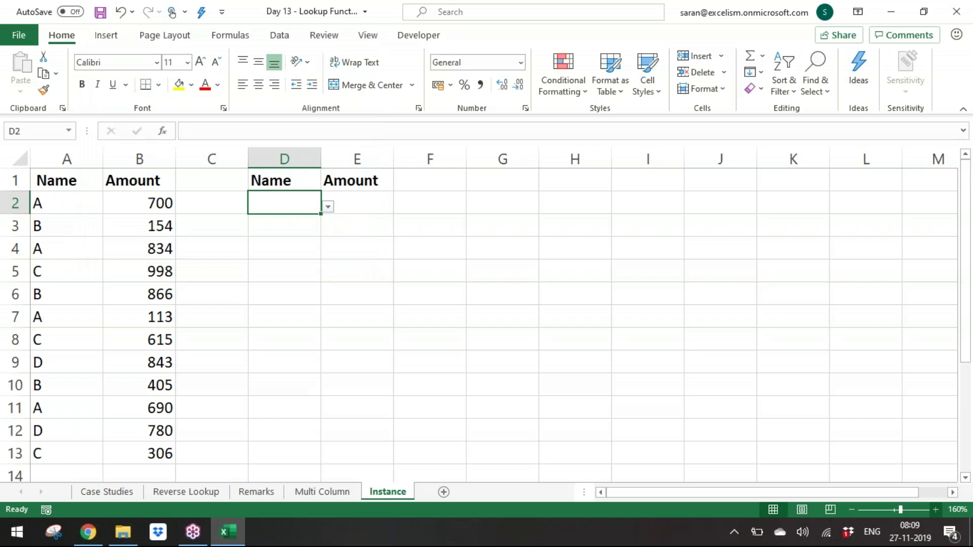
Step: Insert a column of cells before the lookup Amount heading and title it Instance in E1
key(Down)
key(Up)
key(Up)
key(Right)
key(ctrl+shift+Down)
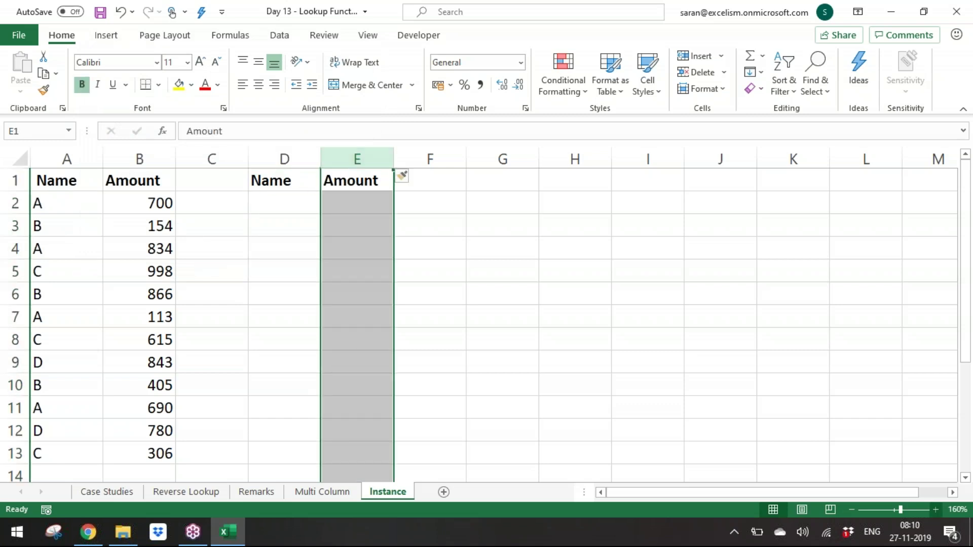
key(ctrl+shift+plus)
text(Instanc)
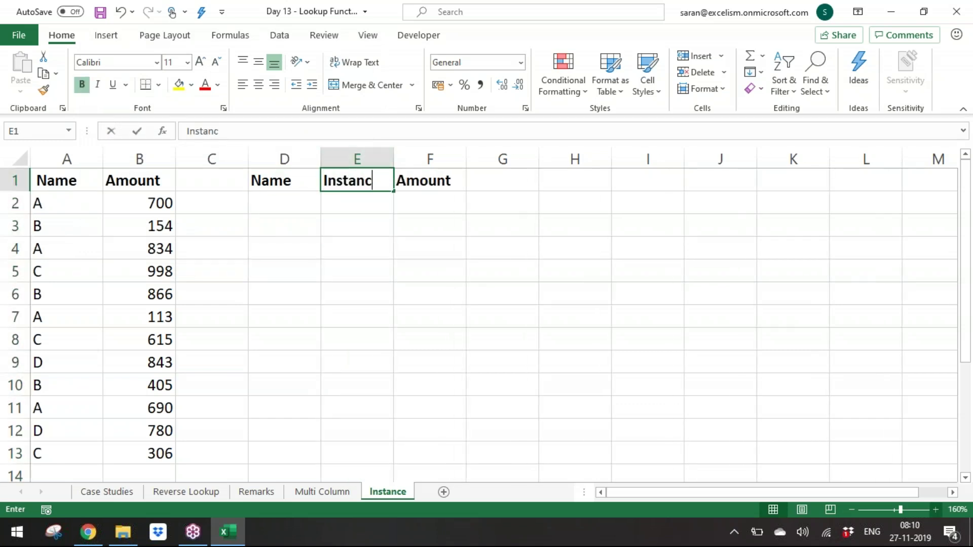
text(e)
key(Return)
Step: Set the validation list source of E2 to 1,2,3,4 and choose 1 from the list
key(alt+d)
text(l)
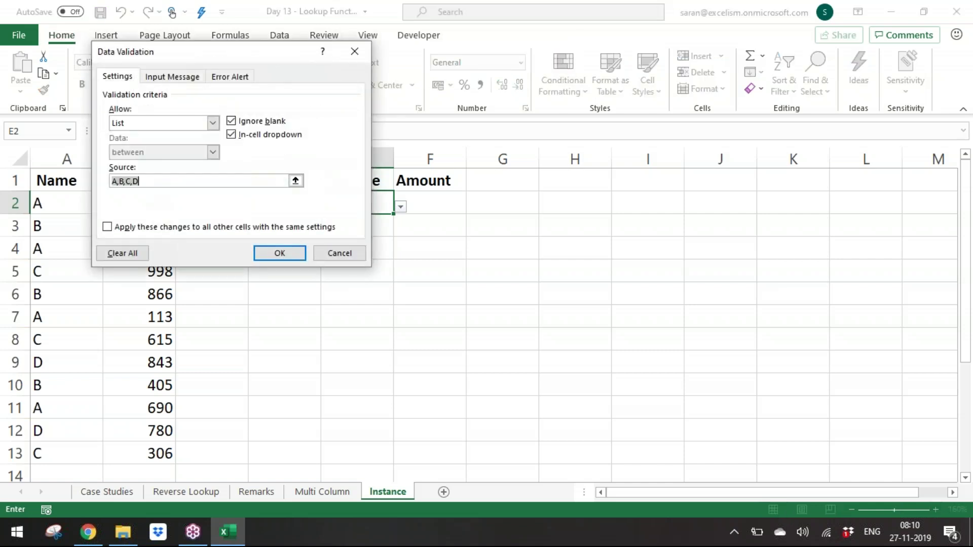
text(1,2,3,4)
key(Return)
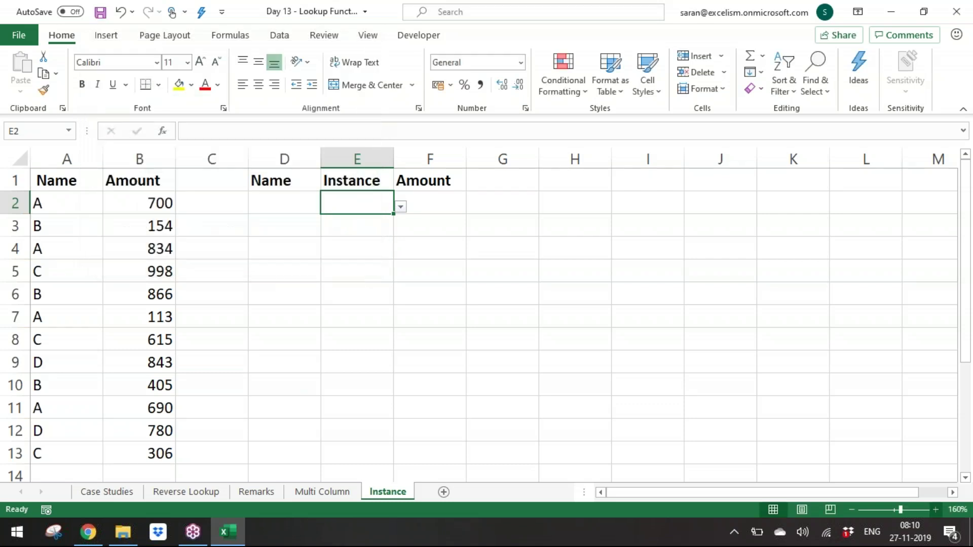
key(alt+Down)
key(Return)
Step: Centre the contents of the lookup input cells D2:E2 horizontally
key(Left)
key(shift+Right)
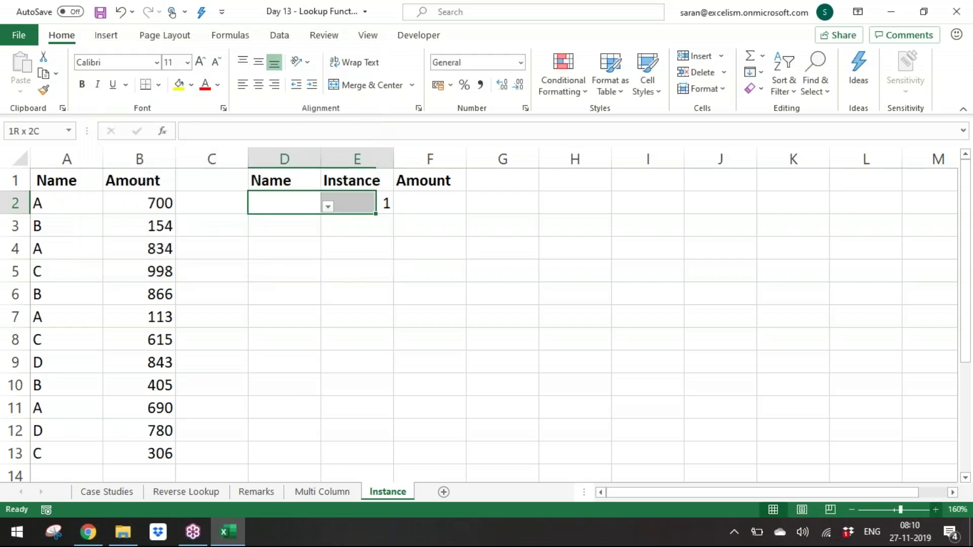
click(263, 92)
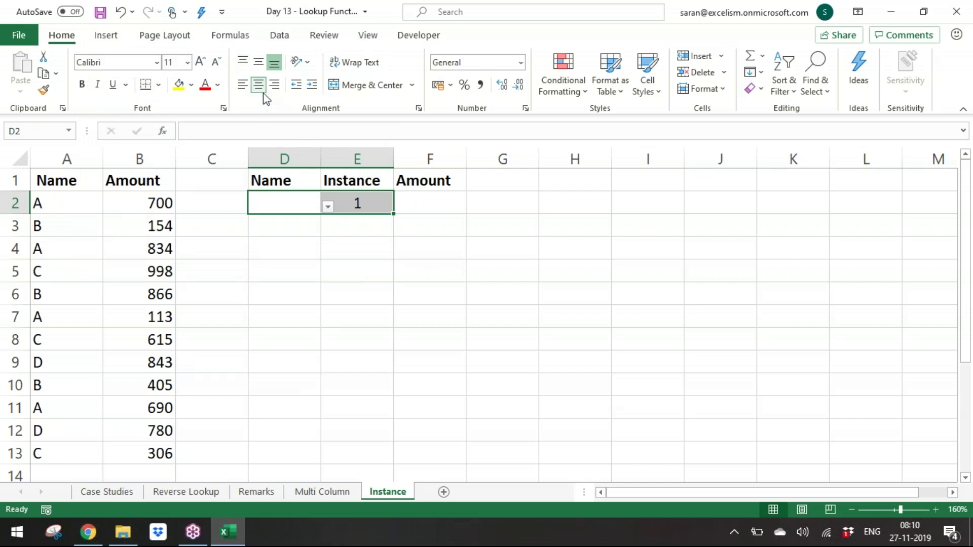
click(258, 85)
click(258, 85)
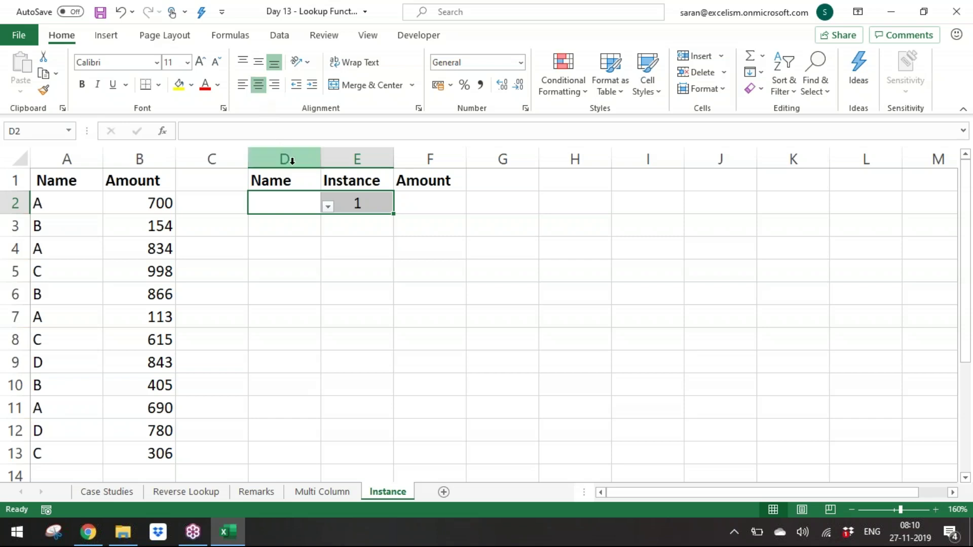
Step: Choose C as the lookup name in D2
click(257, 182)
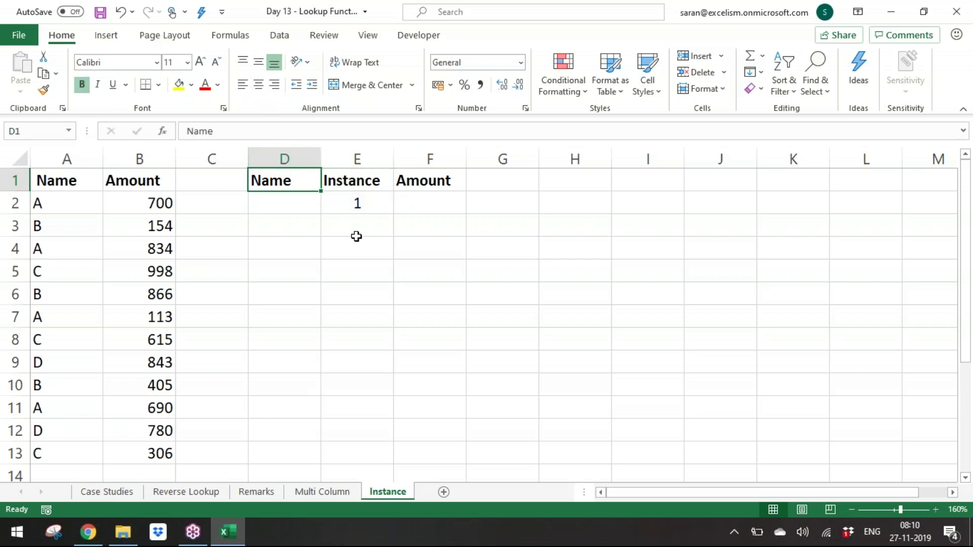
click(288, 205)
click(329, 206)
click(282, 251)
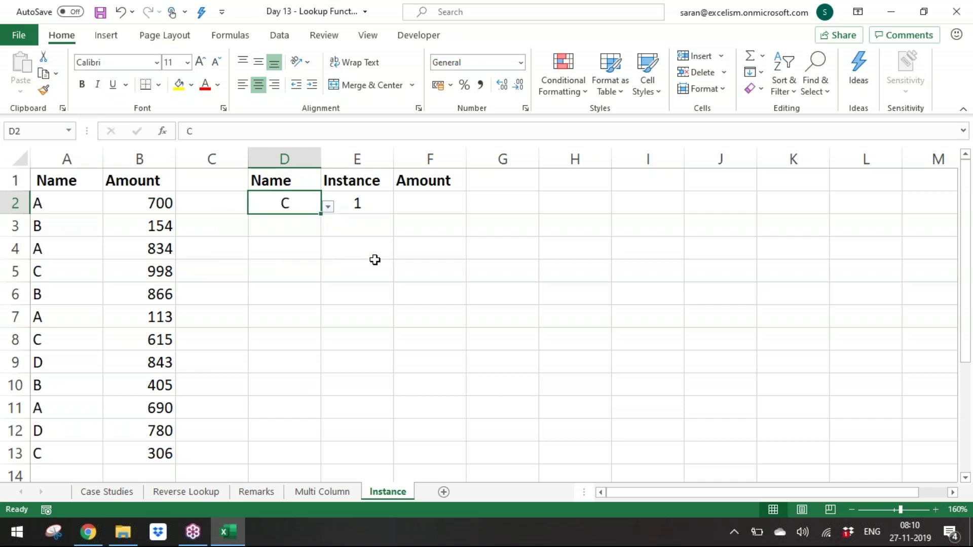
click(382, 203)
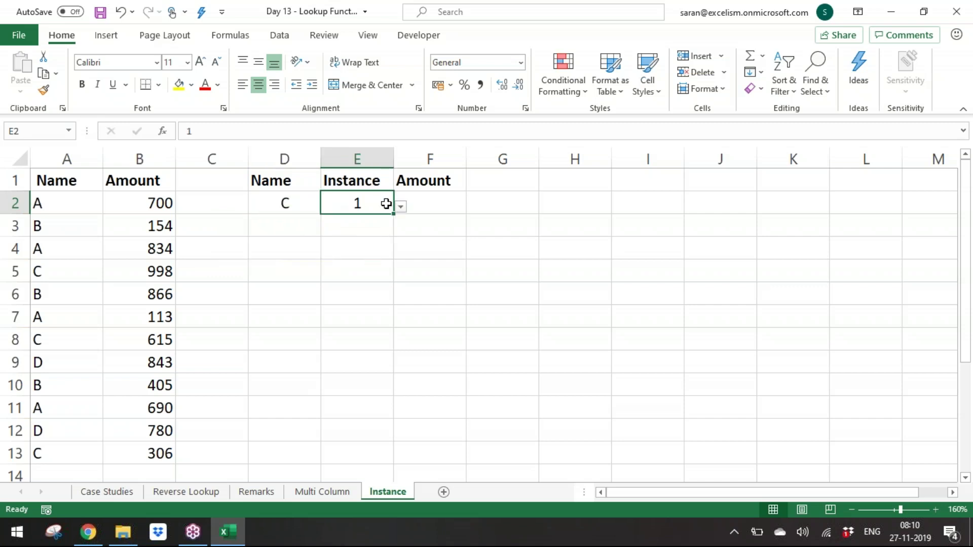
click(452, 196)
click(386, 201)
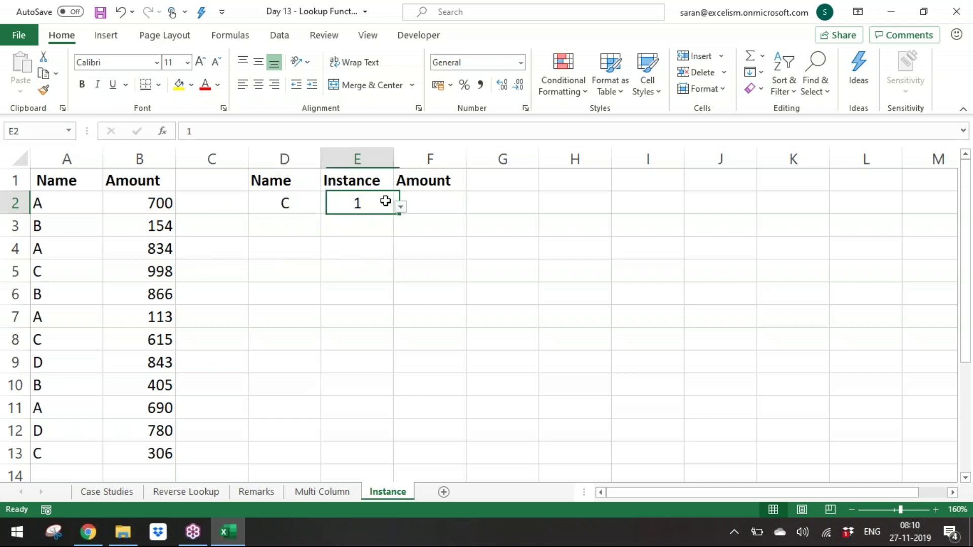
Step: Start a VLOOKUP formula in Amount cell F2 with the name in D2 as the lookup value
click(458, 199)
text(=vl)
key(Tab)
click(285, 203)
drag(51, 203, 152, 454)
key(Right)
key(Right)
key(Right)
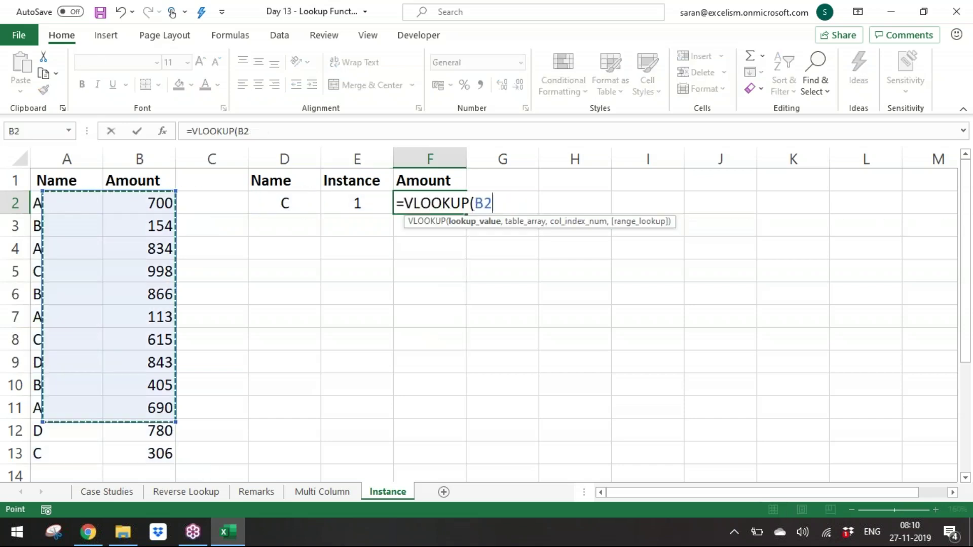
text(,)
Step: Complete the VLOOKUP in F2 with table array $A$2:$B$13, column index 2 and range lookup 0
key(Left)
key(Left)
key(Left)
key(Left)
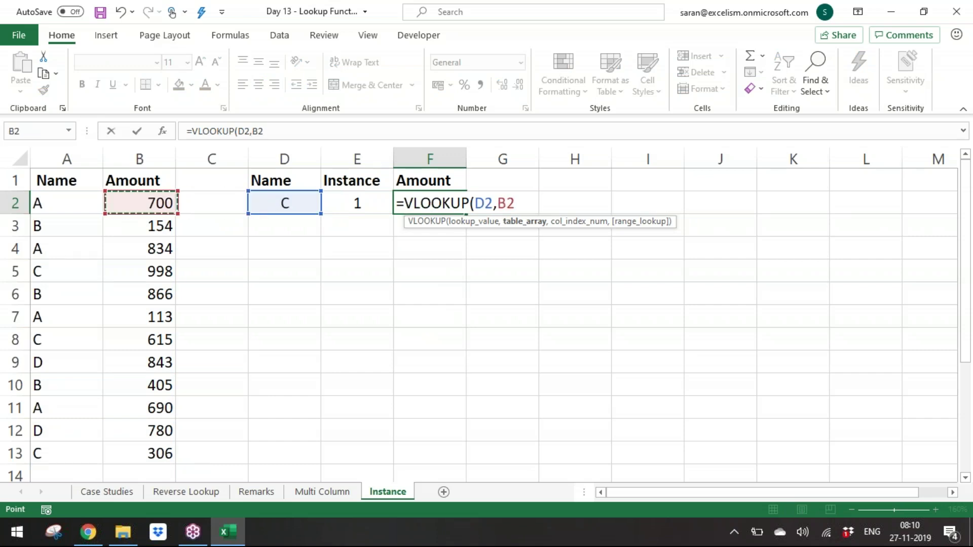
key(shift+Left)
key(ctrl+shift+Down)
key(F4)
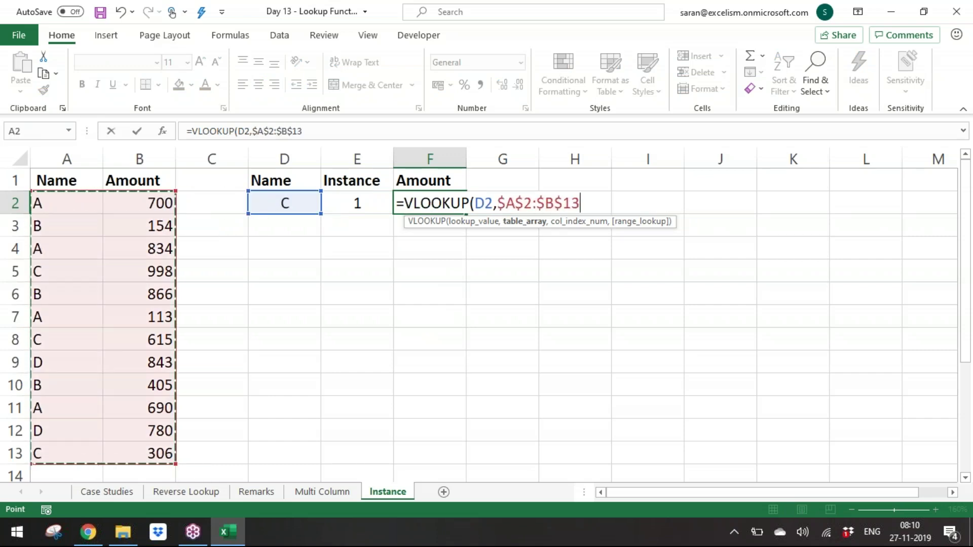
text(,2,0)
key(Return)
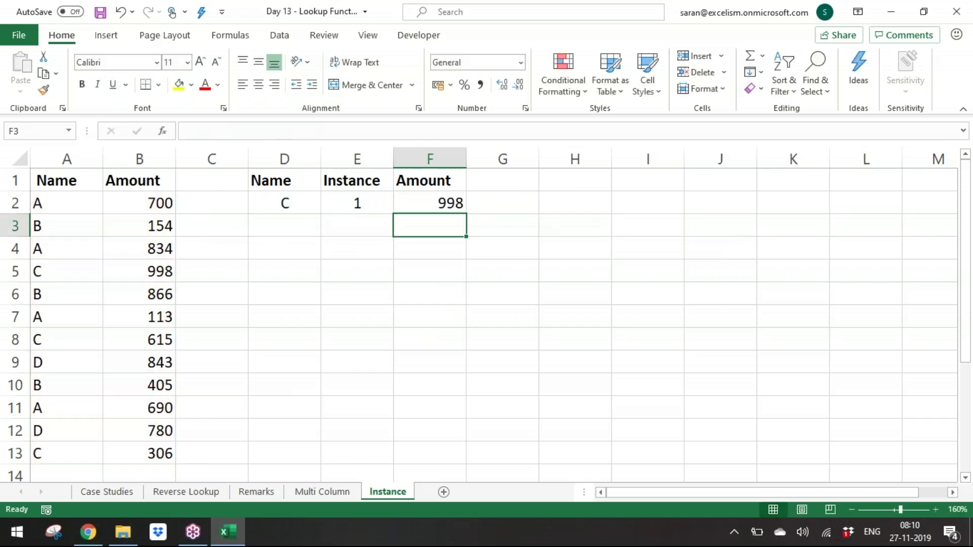
Step: Set the Instance in E2 to 2 and inspect the Amount formula in F2
key(Up)
key(Left)
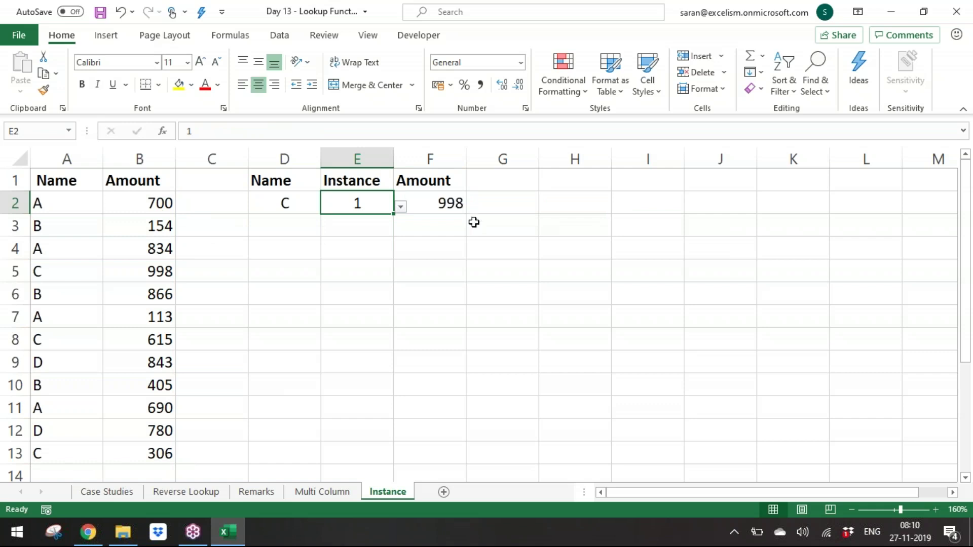
click(400, 207)
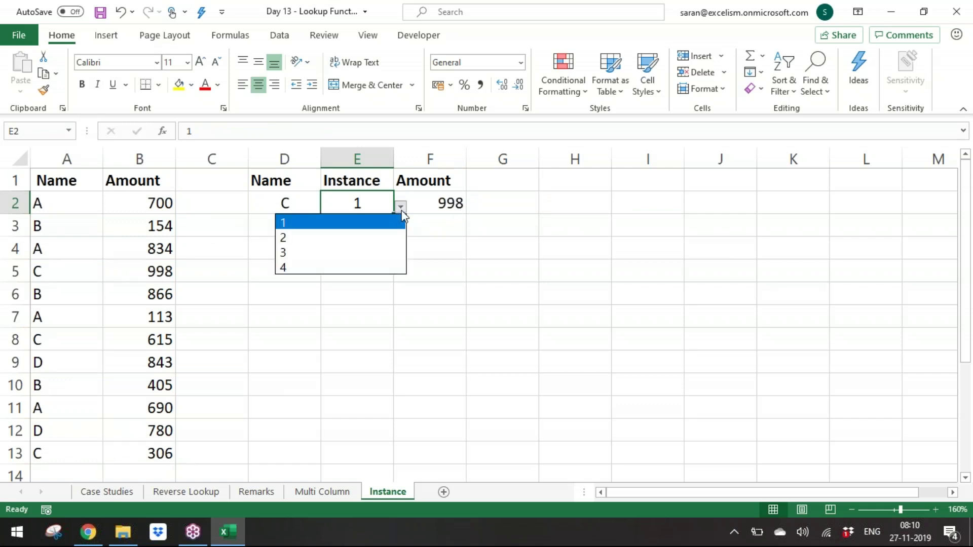
click(381, 237)
click(435, 199)
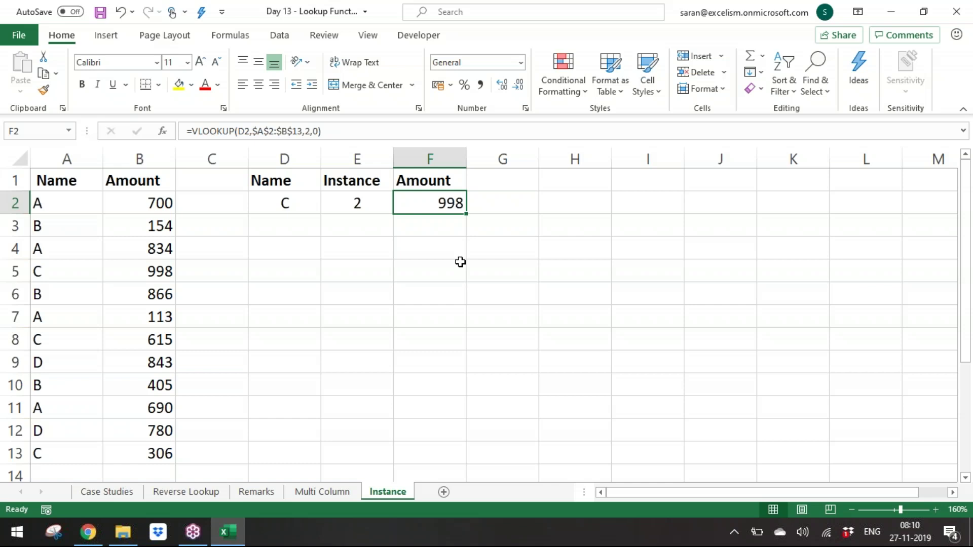
Step: Set the Name in D2 to A from its list of allowed values
key(Left)
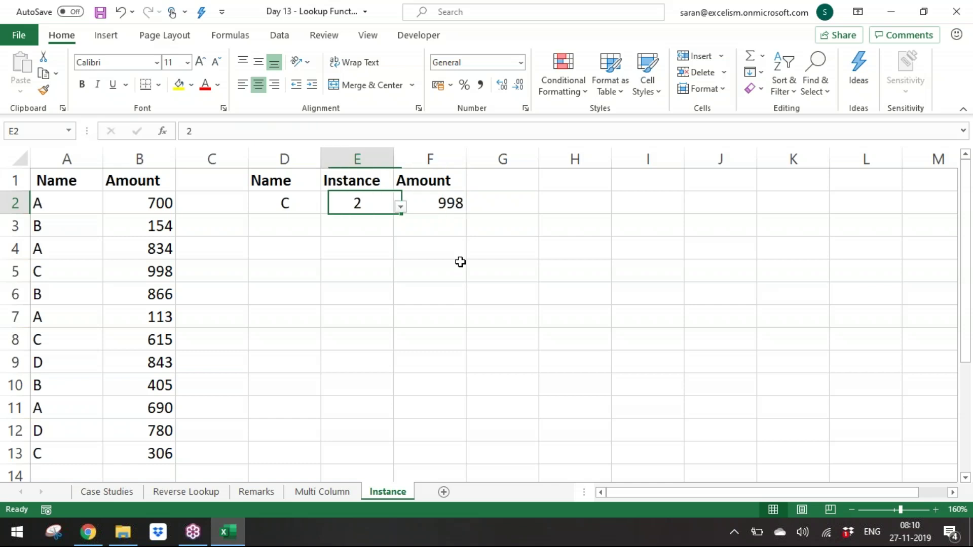
key(Left)
key(alt+Down)
key(Down)
key(Up)
key(Up)
key(Up)
key(Return)
Step: Set the Instance in E2 to 4 and compare the F2 lookup with the first amount in B2
key(Right)
key(alt+Down)
key(Down)
key(Down)
key(Return)
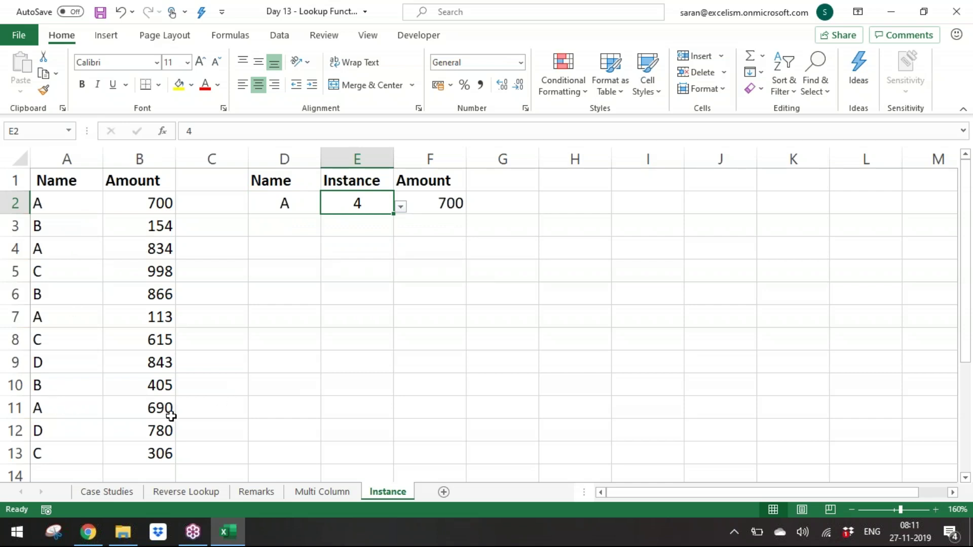
click(440, 200)
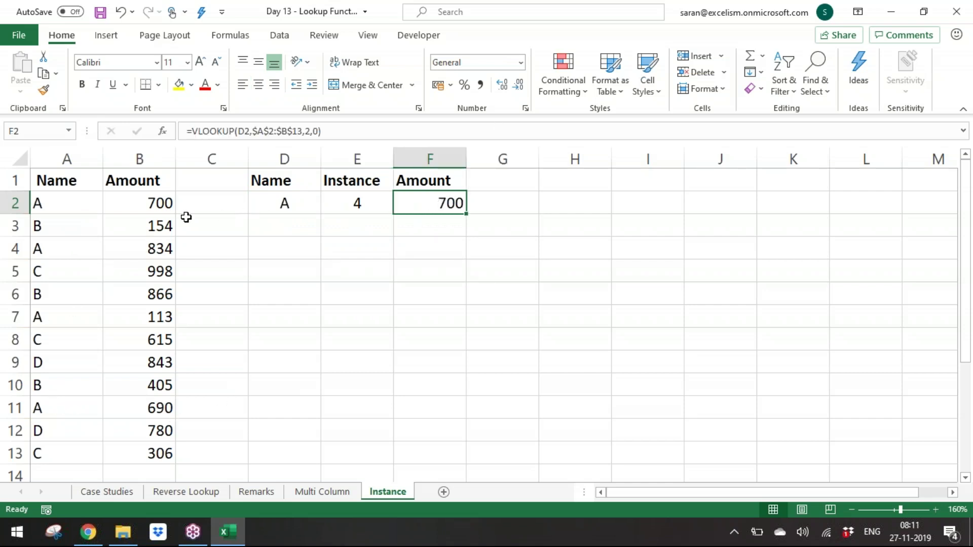
click(149, 203)
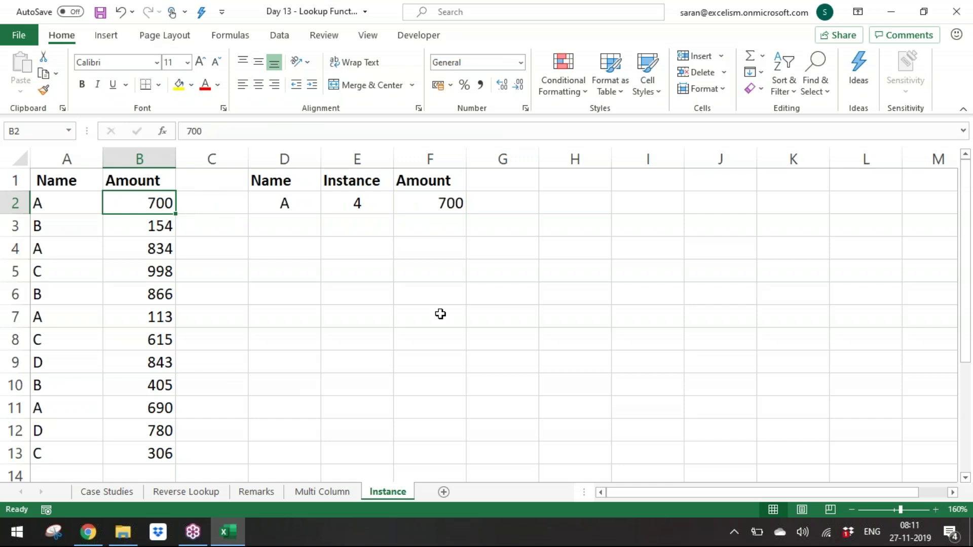
Step: Colour the Instance sheet tab with the standard orange
right_click(391, 494)
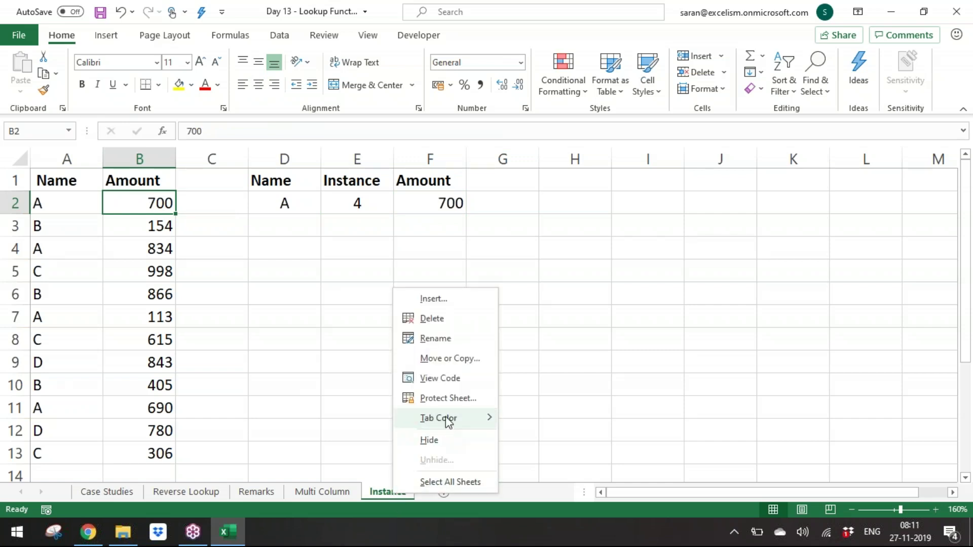
mouse_move(484, 421)
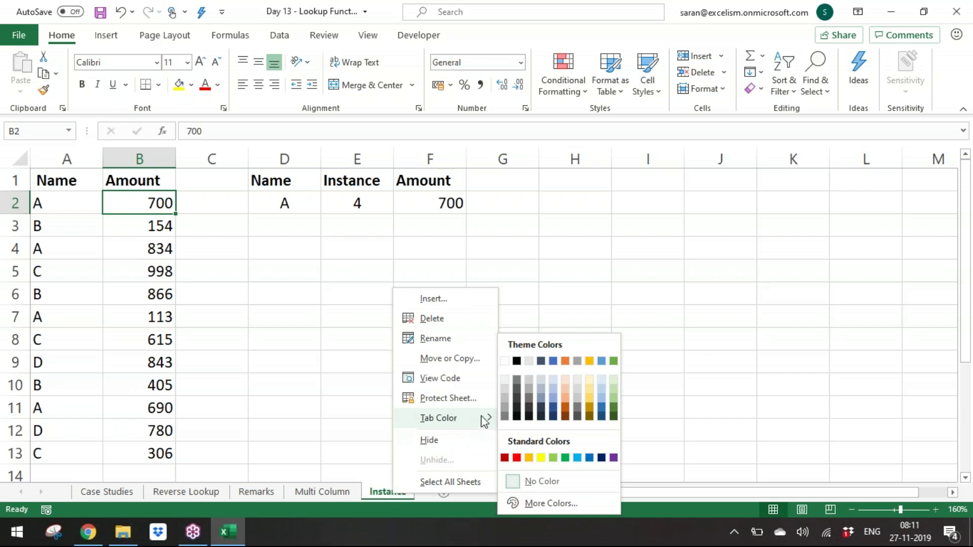
click(529, 457)
click(402, 253)
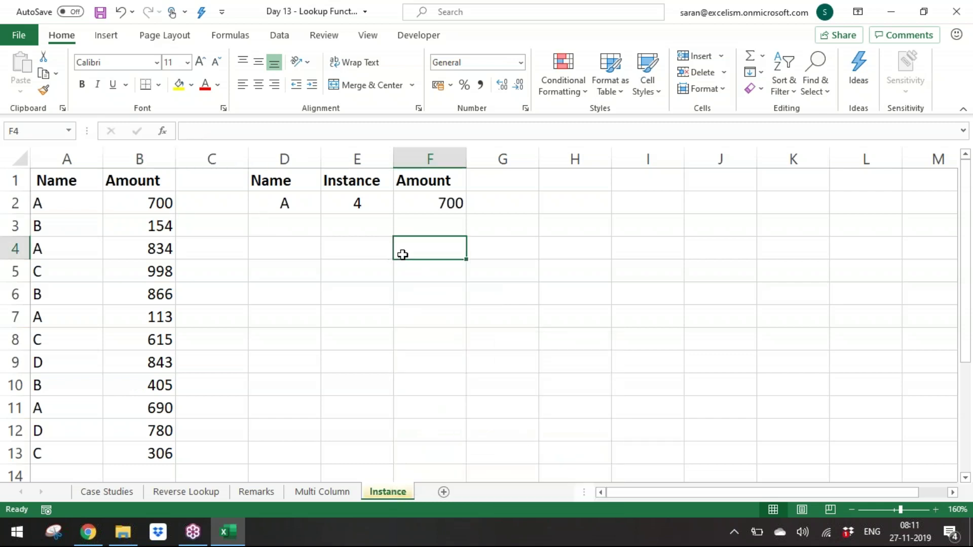
Step: Add a new worksheet after Instance and name it Approximate
click(335, 497)
click(382, 494)
click(444, 492)
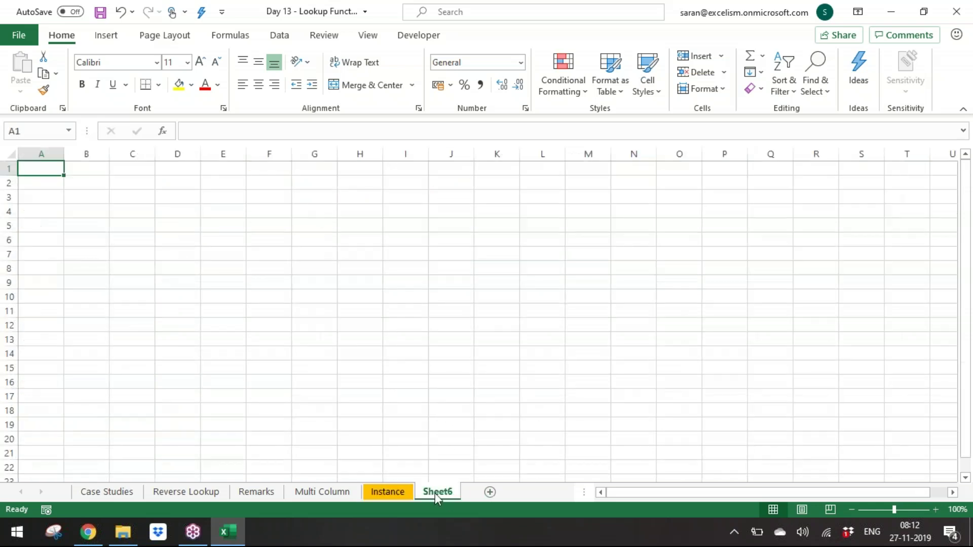
double_click(434, 492)
text(Appl)
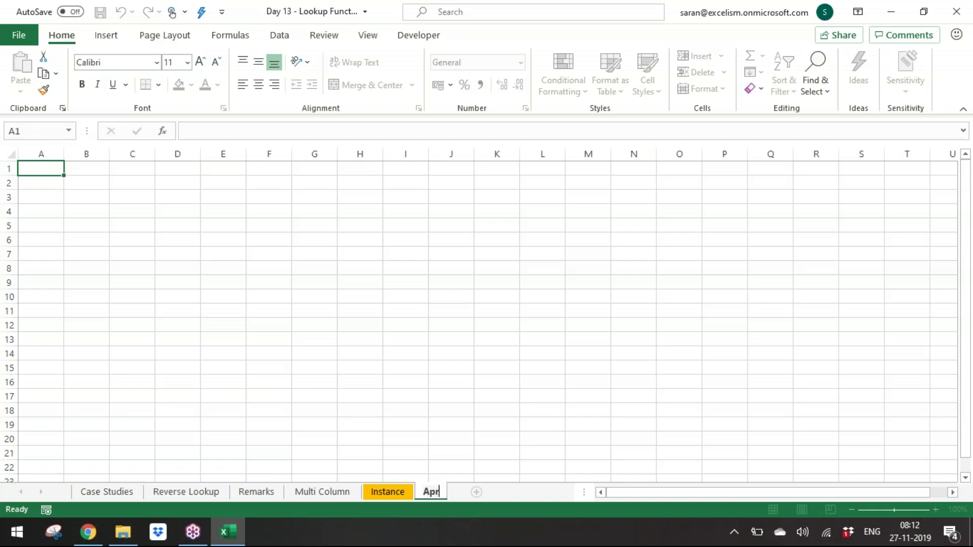
key(BackSpace)
key(BackSpace)
text(proximate)
key(Return)
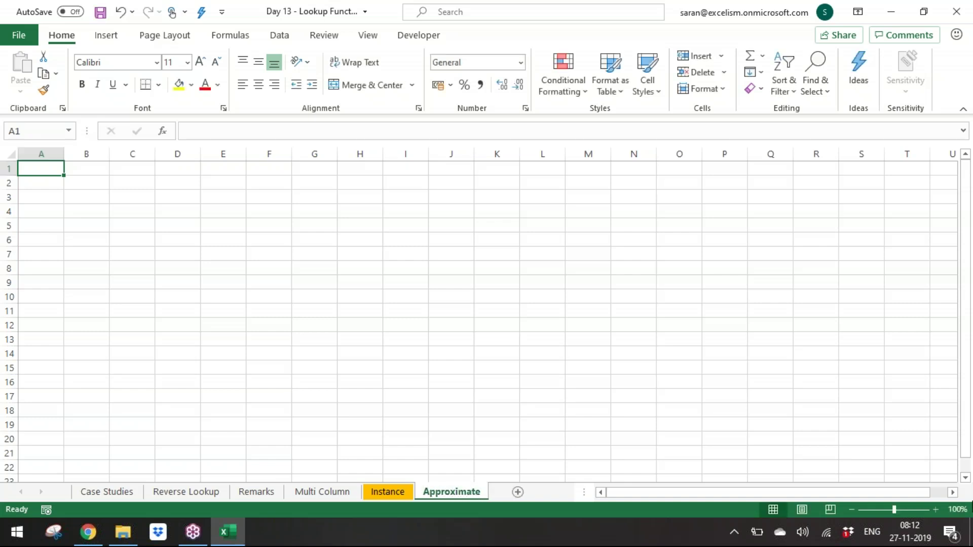
Step: Enter the column header Name in cell A1 of the Approximate sheet
click(933, 509)
click(932, 510)
click(933, 509)
click(932, 509)
click(932, 509)
click(933, 510)
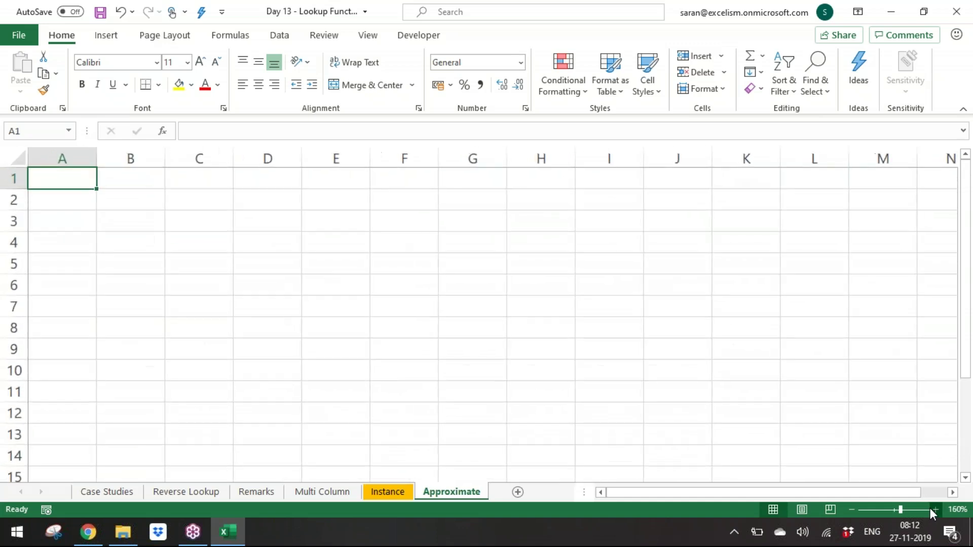
click(933, 509)
text(Name)
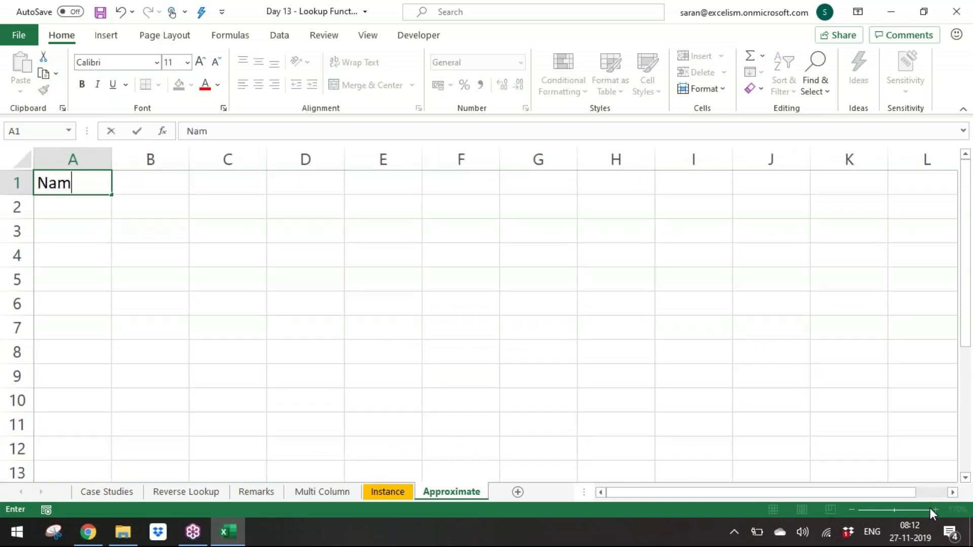
key(Return)
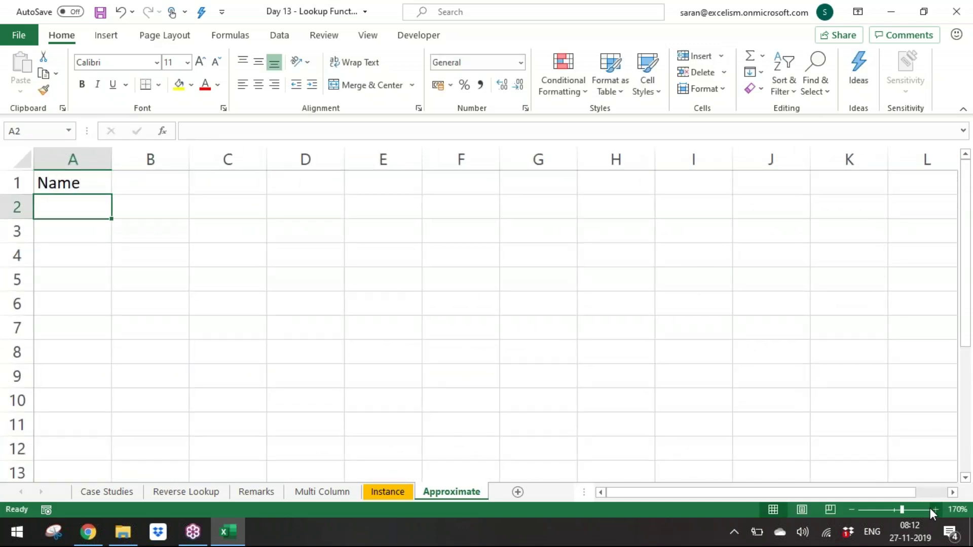
Step: Enter the names A, B, C, D, E, F and G in cells A2 to A8
text(A)
key(Return)
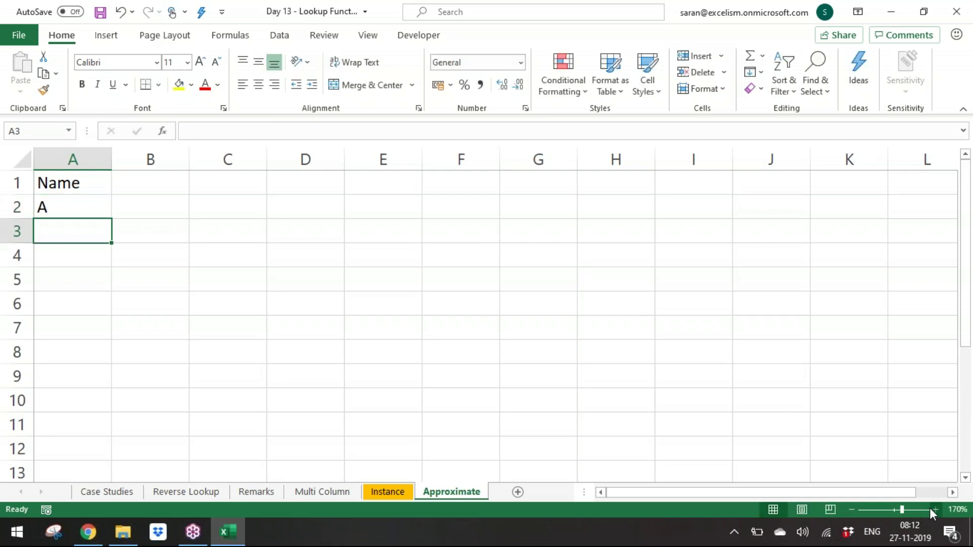
text(B)
key(Return)
text(C)
key(Return)
text(D)
key(Return)
text(E F G)
key(Return)
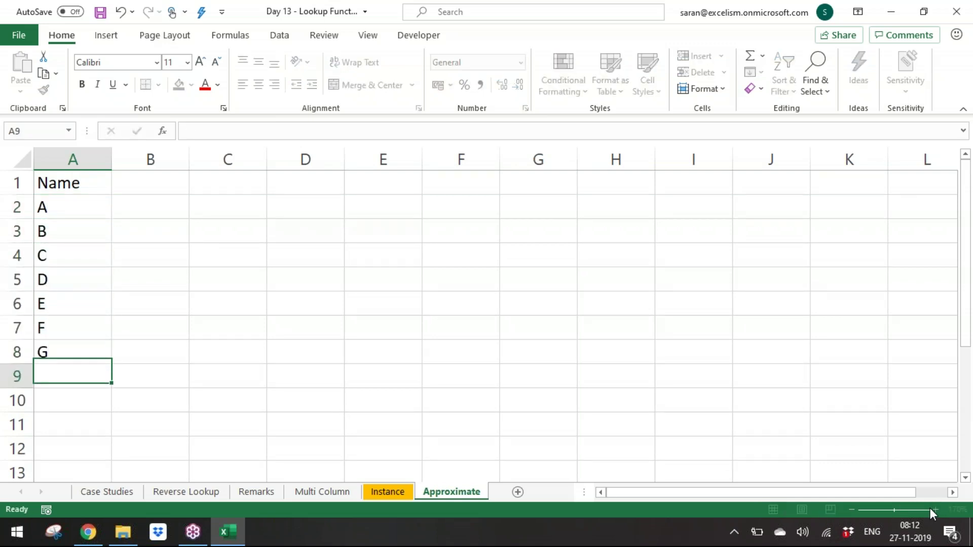
Step: Continue the Name column with H, I, J, K, L and M in cells A9 to A14
text(H)
key(Return)
text(I)
key(Return)
text(J)
key(Return)
text(K)
key(Return)
text(L)
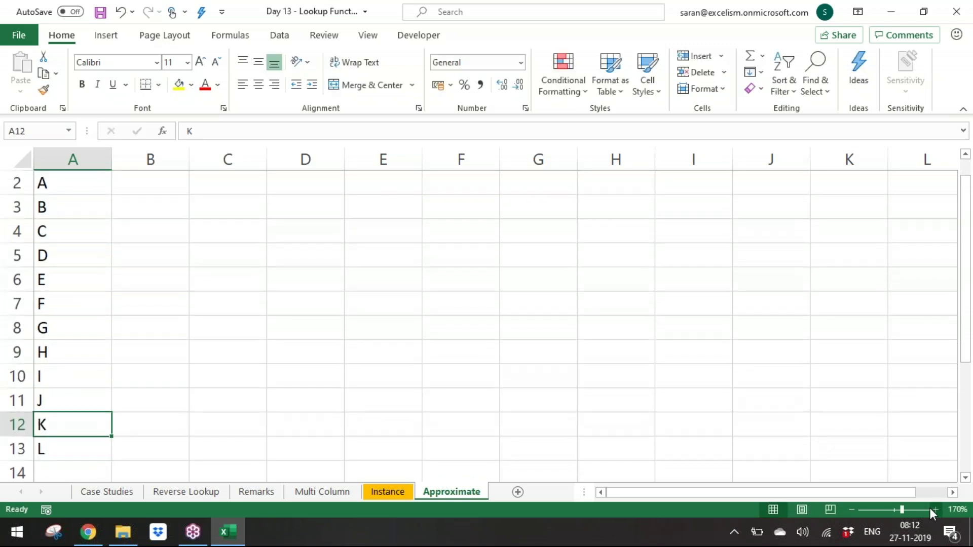
key(Return)
text(M)
key(Return)
Step: Finish the Name column with N in A15 and O in A16, correcting any autocompleted entry
text(Name)
key(Return)
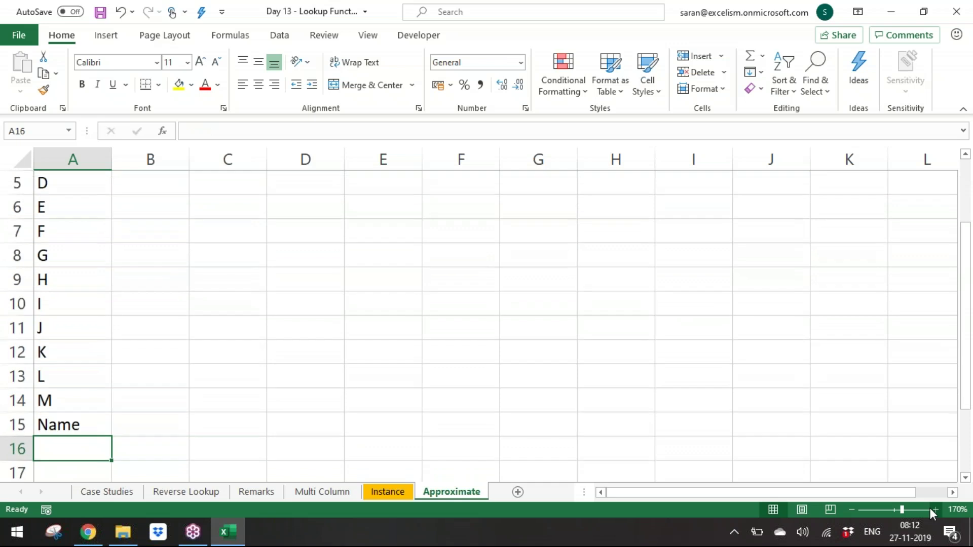
text(O)
key(Up)
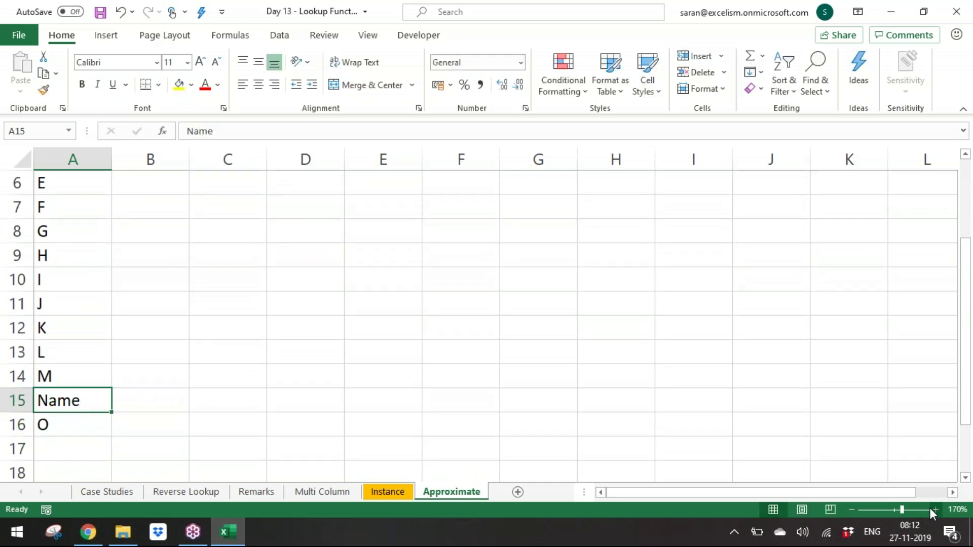
text(N)
key(Delete)
key(Return)
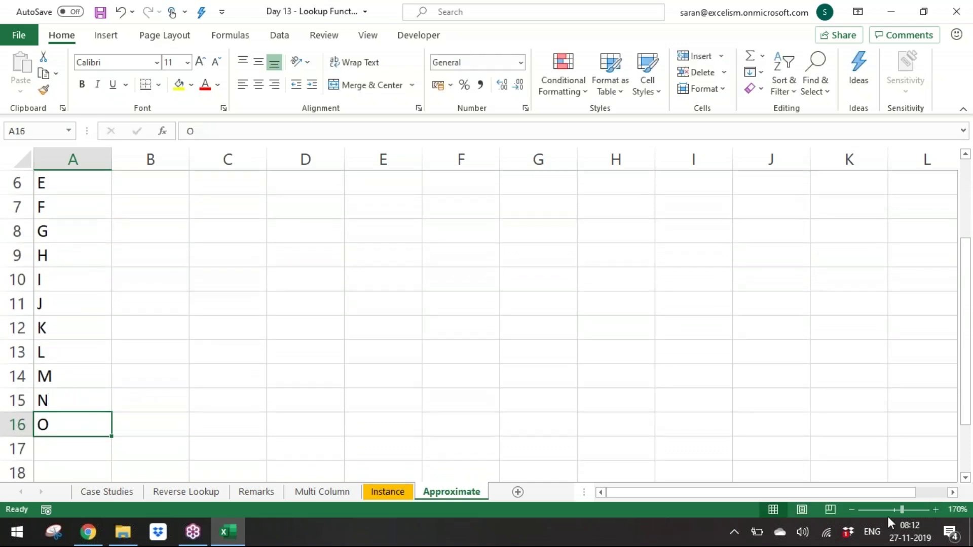
Step: Enter the column header Due Days in cell B1
click(851, 509)
click(852, 509)
click(852, 509)
key(ctrl+Home)
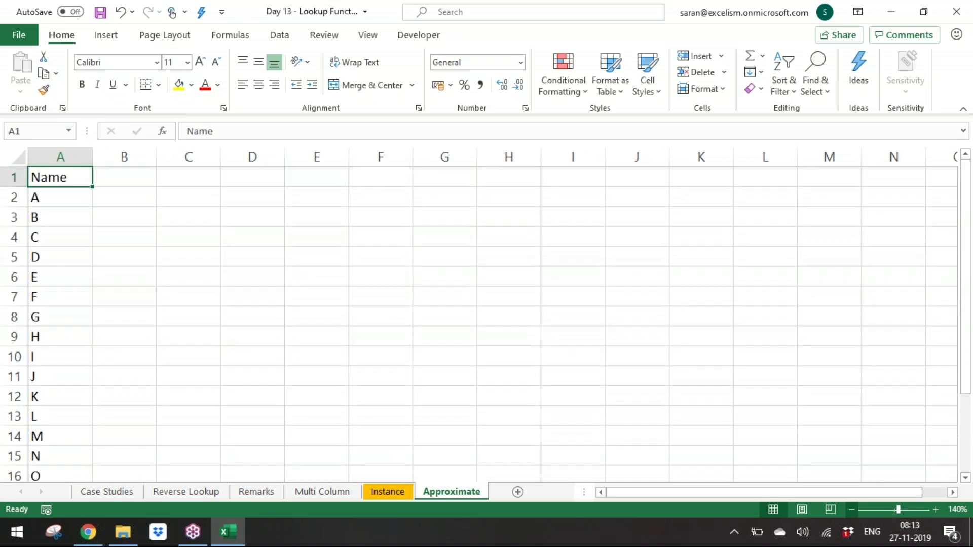
click(124, 177)
text(Due Days)
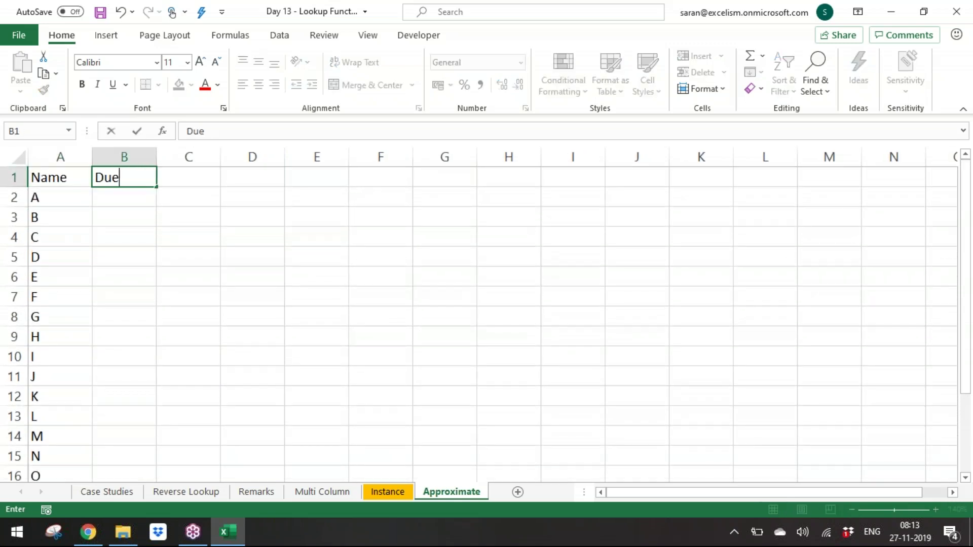
key(Return)
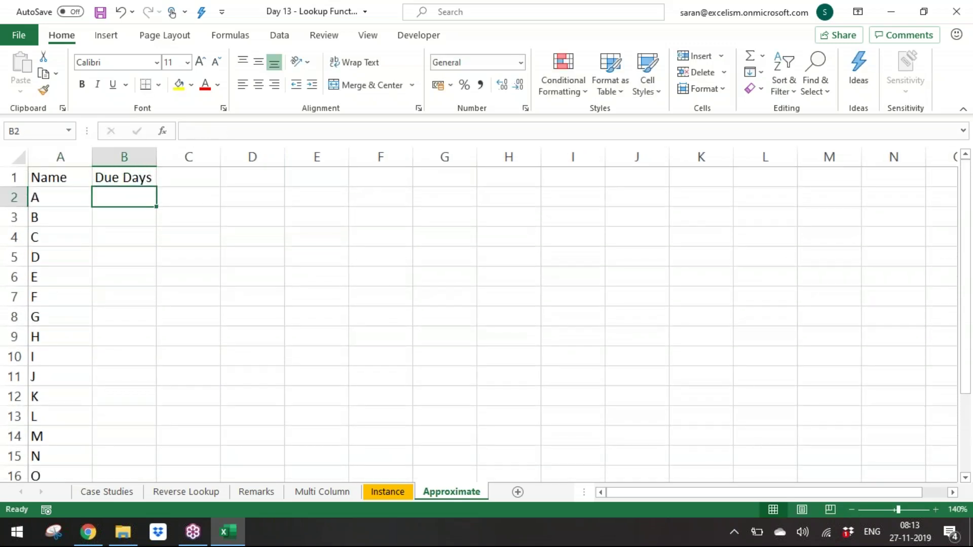
Step: Start a RANDBETWEEN formula for the whole Due Days range B2:B16
click(124, 216)
click(60, 217)
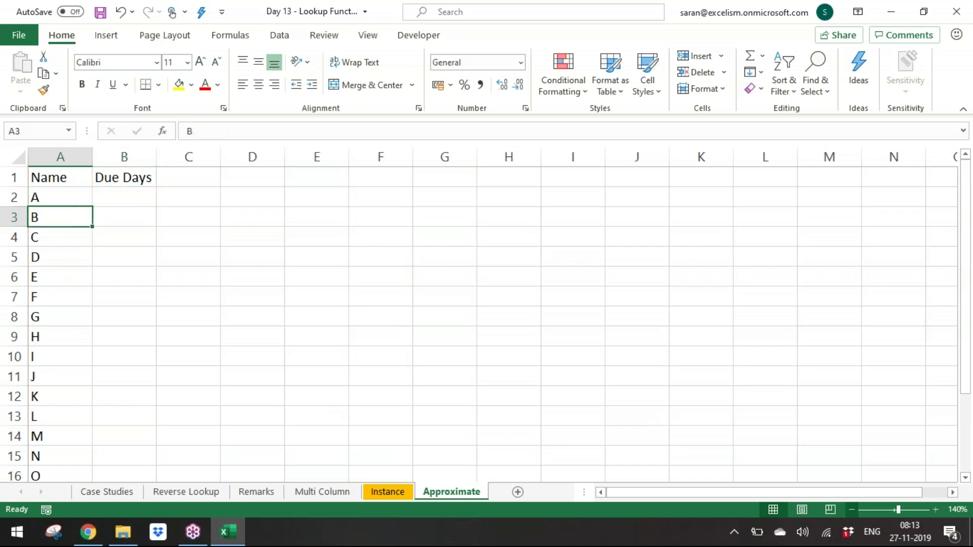
click(60, 197)
click(123, 197)
drag(124, 198, 124, 476)
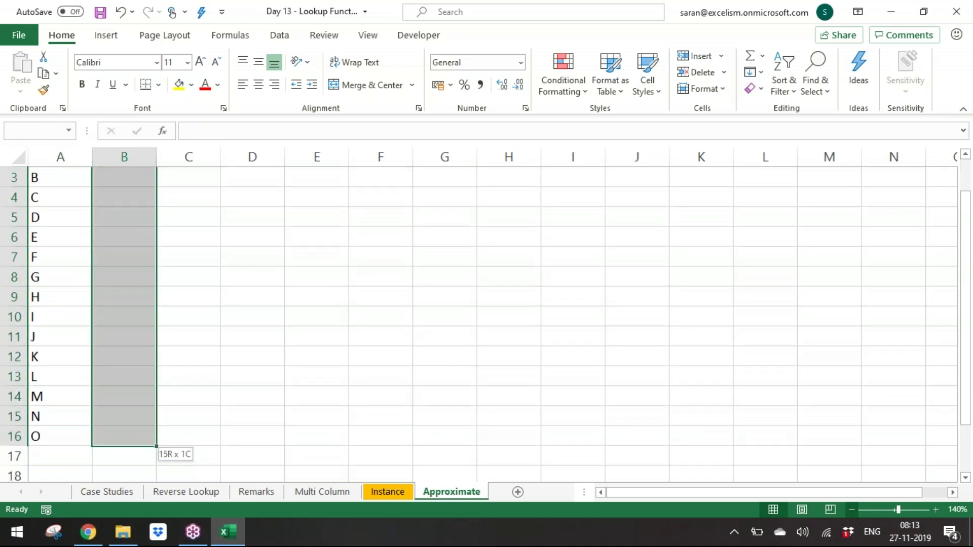
text(=ra)
key(Down)
key(Down)
key(Down)
key(Tab)
Step: Set the RANDBETWEEN limits to 25 and 380 and fill the formula into all of B2:B16
text(30,)
key(BackSpace)
key(BackSpace)
key(BackSpace)
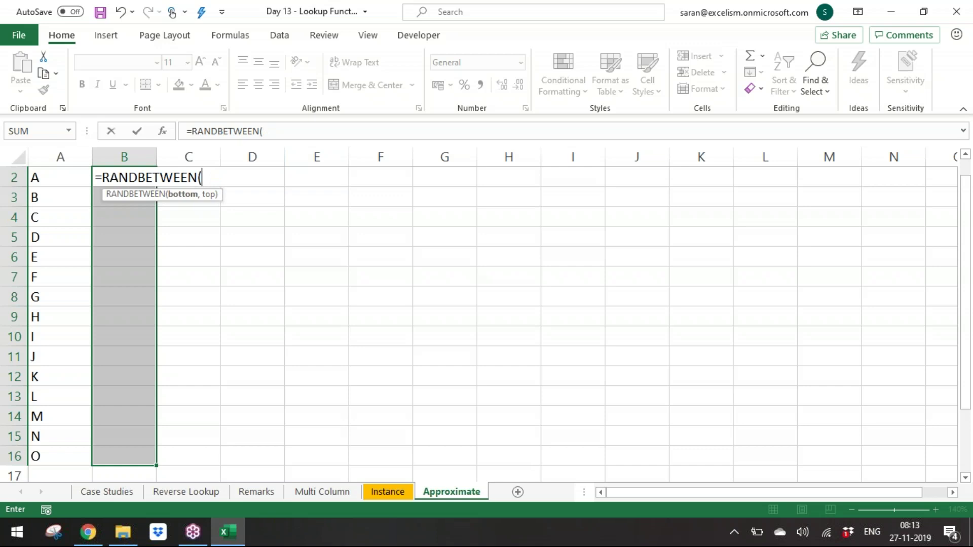
text(25,)
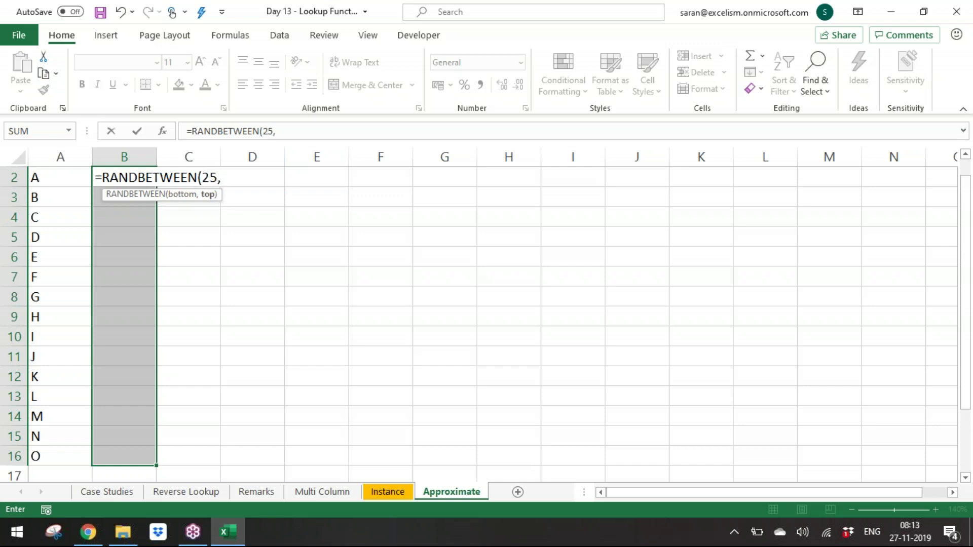
text(380))
key(ctrl+Return)
Step: Enter the column header Aging in cell C1
key(Up)
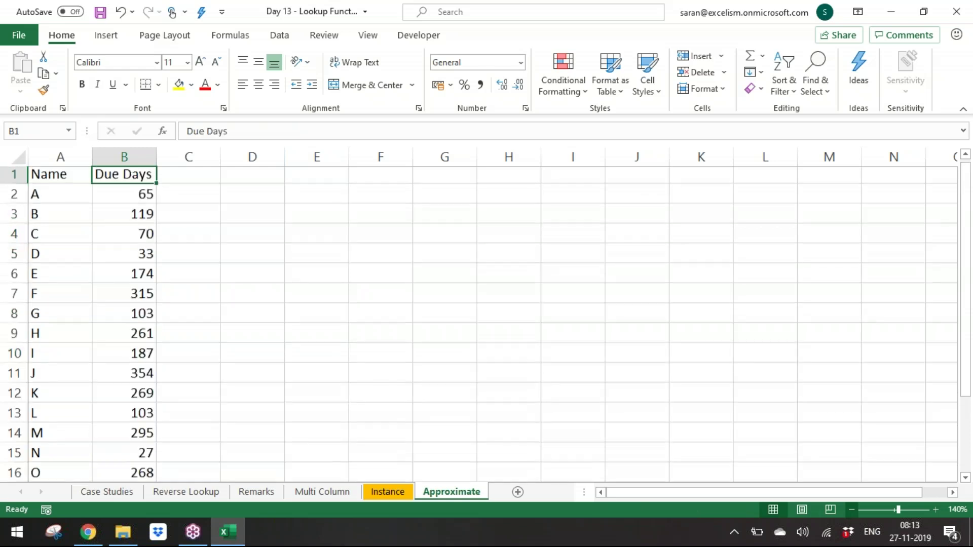
key(Right)
text(Aging)
key(Return)
Step: Make the headers in A1:C1 bold and move to cell E1
key(Up)
key(shift+Left)
key(shift+Left)
key(ctrl+b)
key(Right)
key(Right)
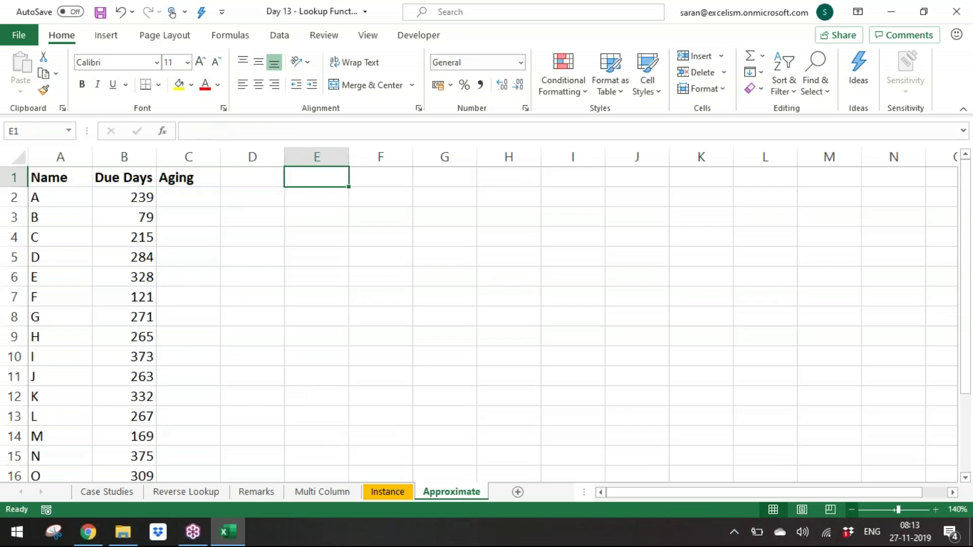
Step: Enter the headers Range, Range and Aging in cells E1:G1 for the lookup table
text(Range)
key(Tab)
key(BackSpace)
key(BackSpace)
text(Range)
key(Tab)
text(Aging)
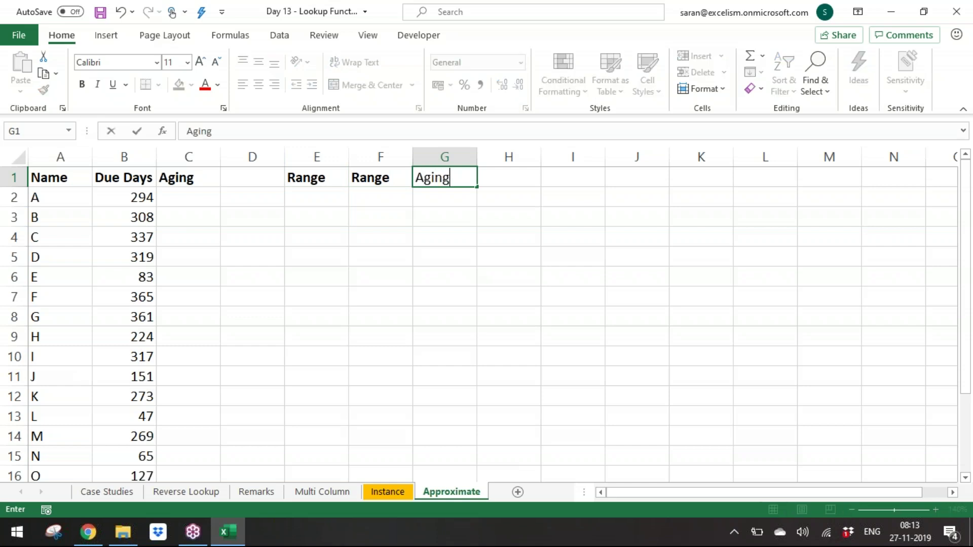
key(Return)
Step: Fill the first lookup row, E2:G2, with 0, 30 and "< 1 Month"
text(0)
key(Tab)
text(30)
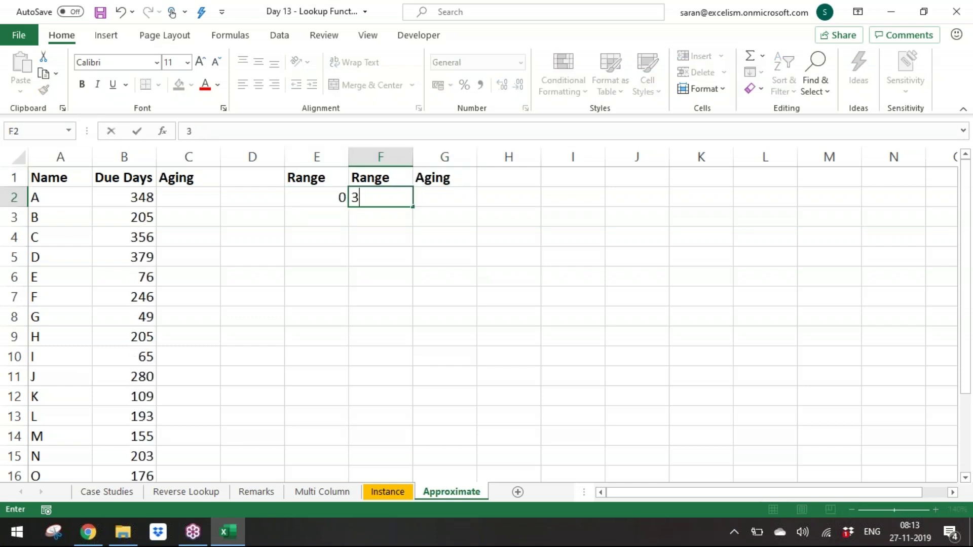
key(Tab)
text(< 1 Month)
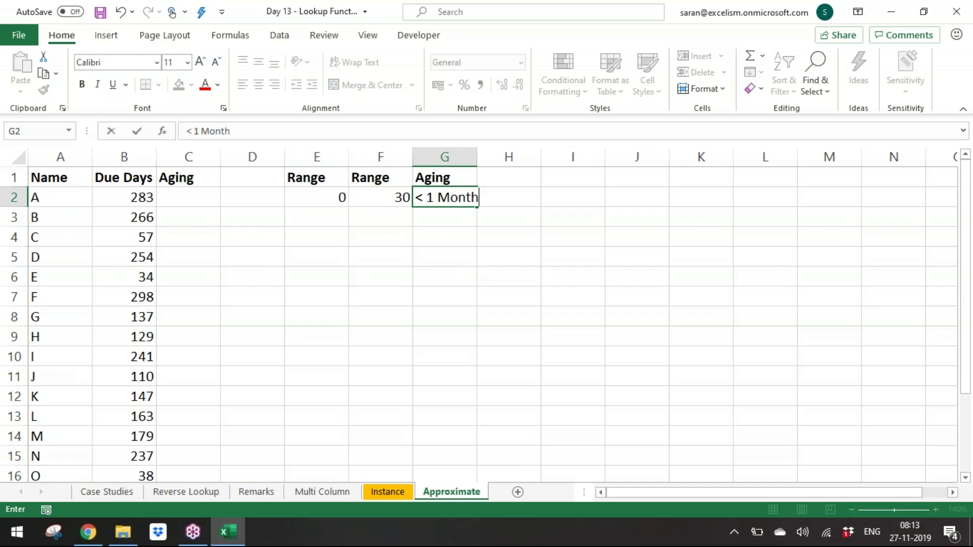
key(Return)
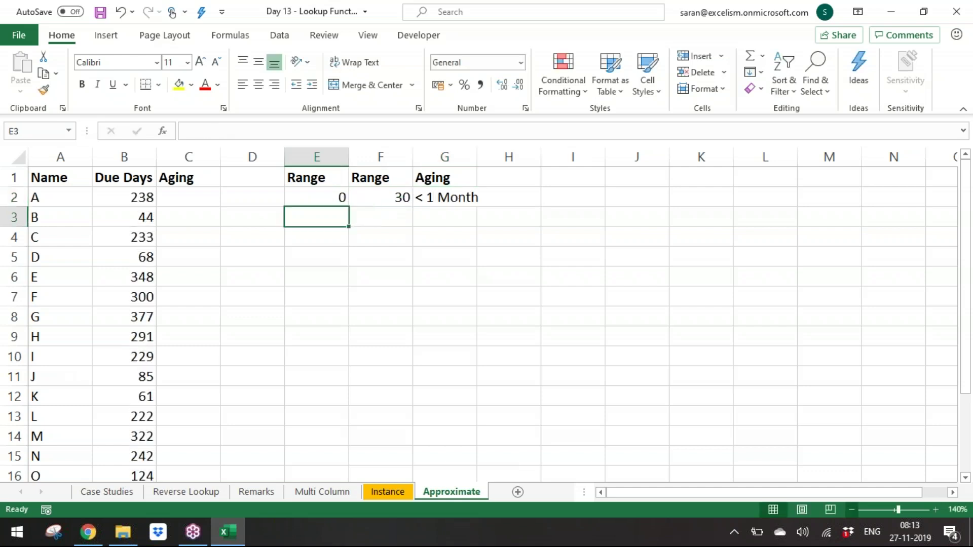
Step: Fill the second lookup row, E3:G3, with 31, 90 and "< 3 Months"
text(31)
key(Tab)
text(90)
key(Tab)
text(< 3 Months)
key(Return)
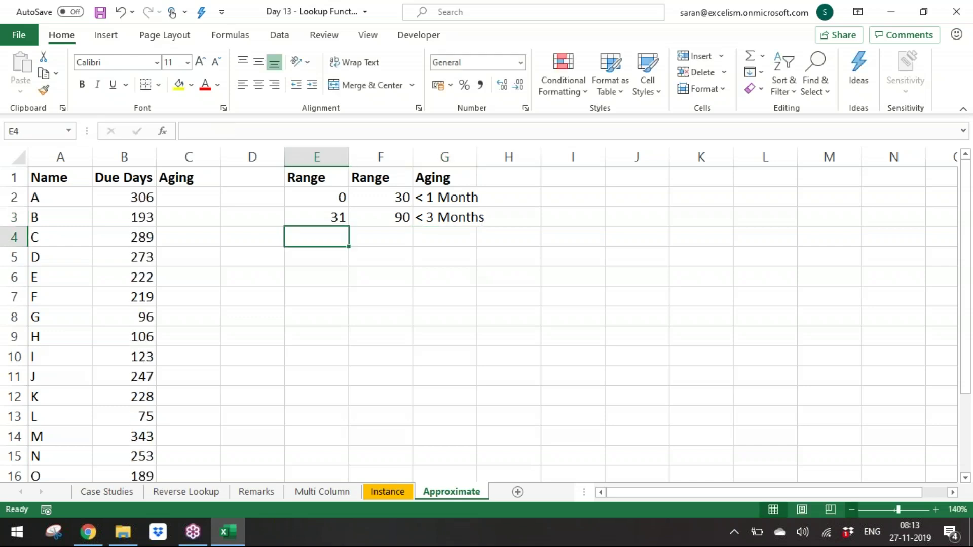
Step: Fill the third lookup row, E4:G4, with 91, 180 and "< 6 Months"
text(91)
key(Tab)
text(180)
key(Tab)
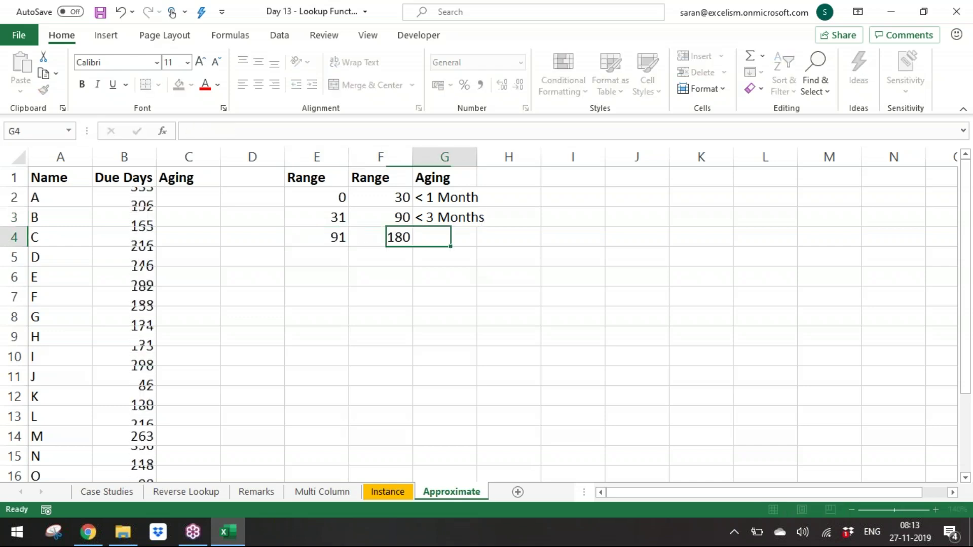
text(< 6 Months)
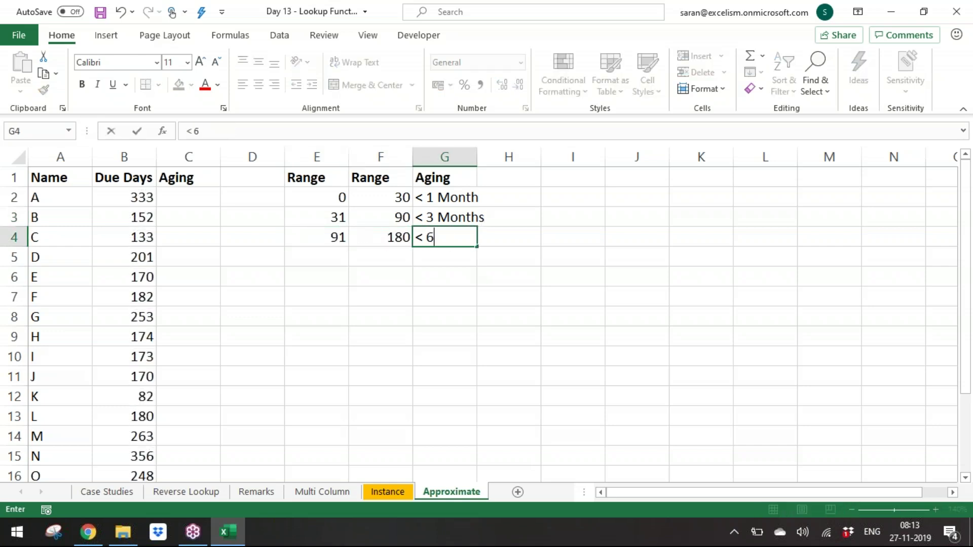
key(Return)
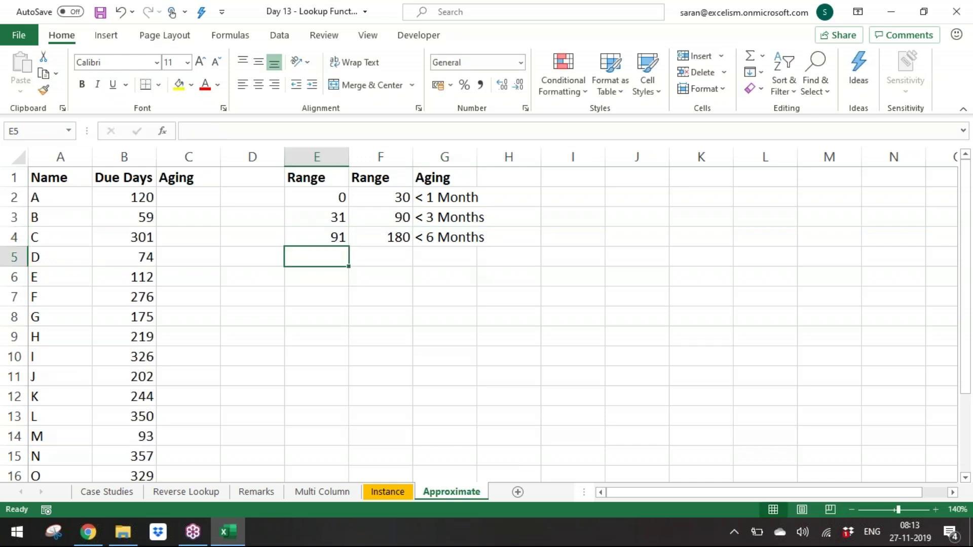
Step: Fill the fourth lookup row, E5:G5, with 181, 365 and "< 1 Year"
text(181)
key(Tab)
text(365)
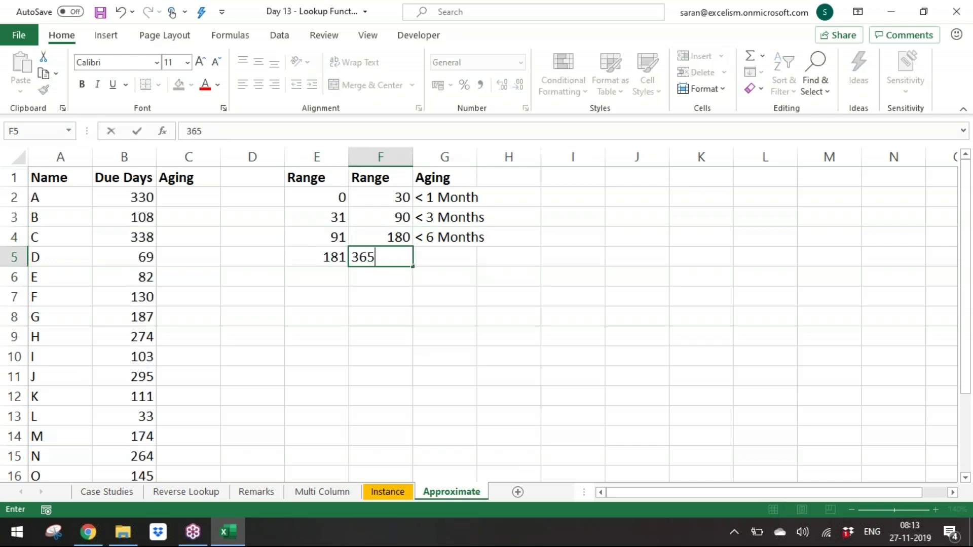
key(Tab)
text(<)
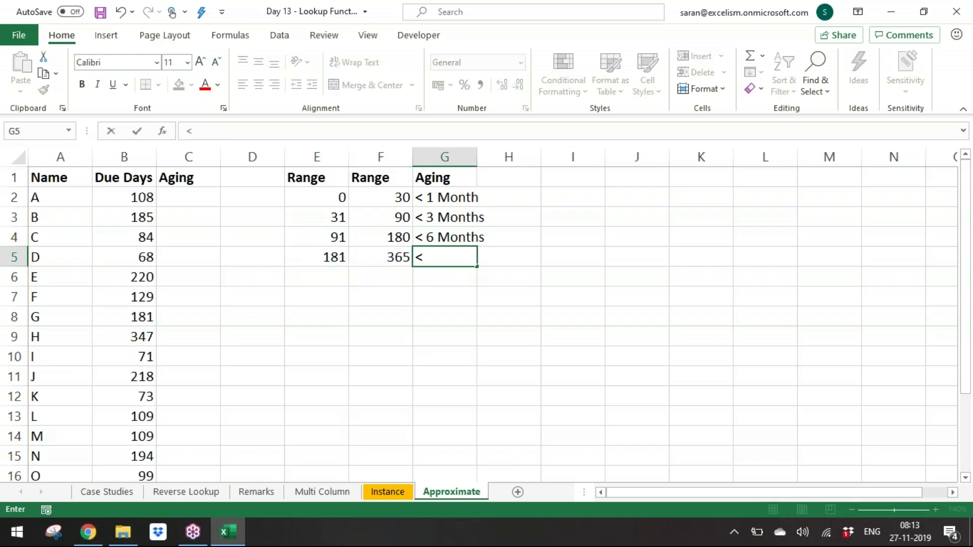
text( 1 Year)
key(Return)
Step: Fill the last lookup row, E6:G6, with 365, Above and "> 1 Year"
text(365)
key(Tab)
text(Above)
key(Tab)
text(<)
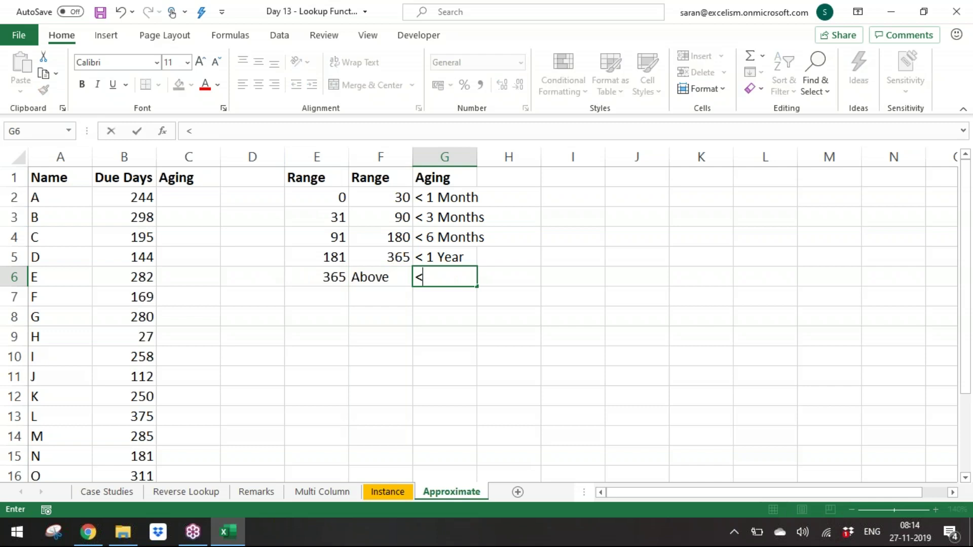
key(BackSpace)
key(BackSpace)
text(<)
text( 1 year)
key(BackSpace)
key(BackSpace)
key(BackSpace)
key(BackSpace)
text(Year)
key(Return)
Step: Insert a blank column at D to widen the gap before the range table
key(Left)
key(Left)
key(Left)
key(Left)
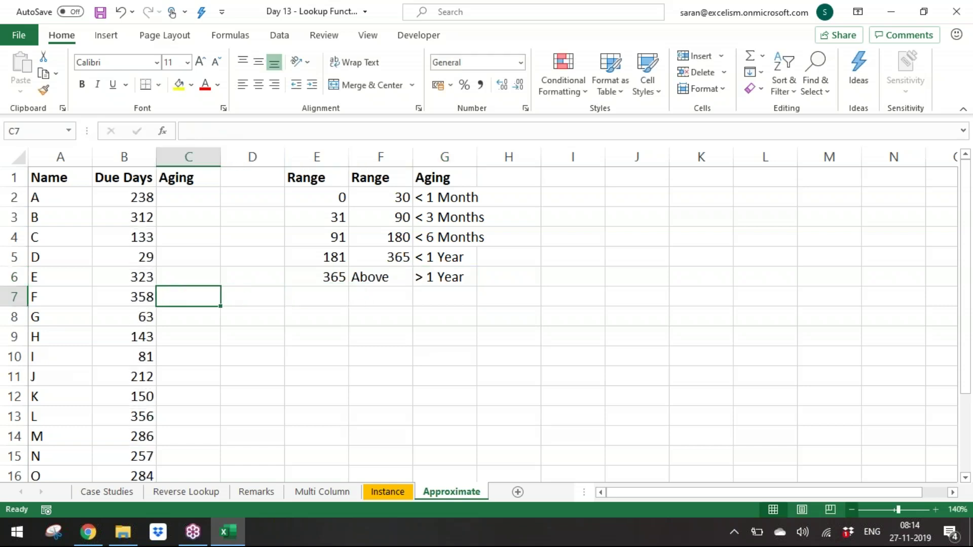
key(Right)
key(ctrl+space)
key(ctrl+shift+plus)
Step: Start a nested IF formula in C2 that returns "< 1 Month" when B2<=30, with a second IF as the false argument
key(Up)
key(Up)
key(Left)
key(Left)
key(Up)
key(Up)
key(Up)
key(Right)
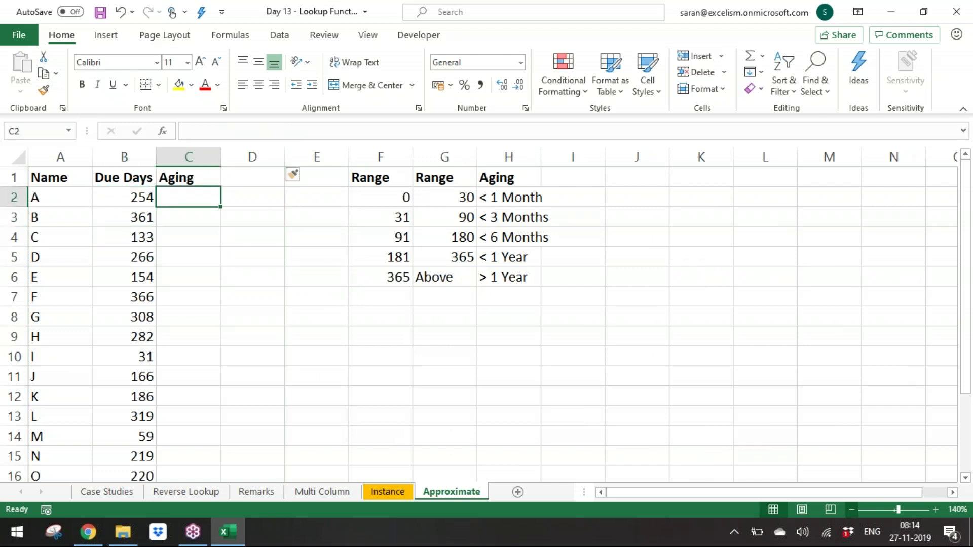
text(=if)
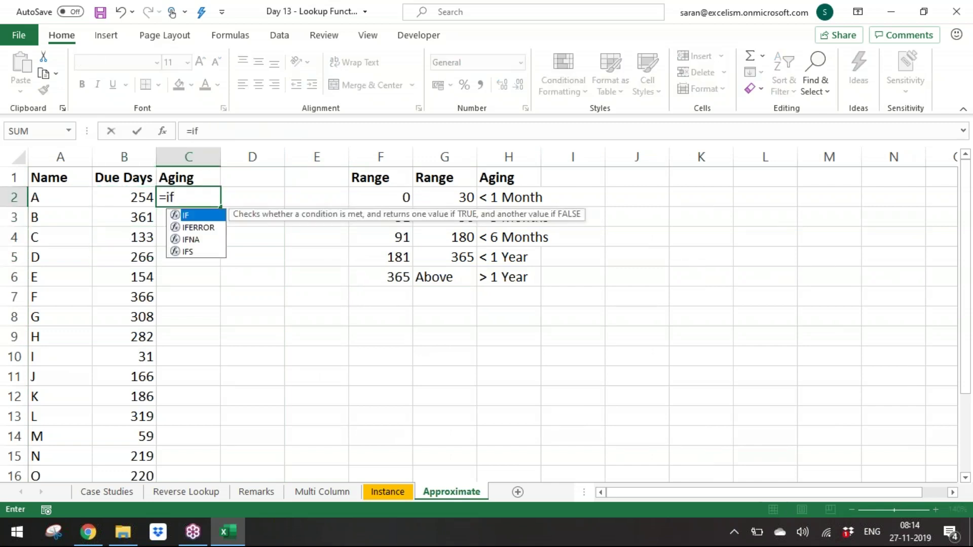
key(Tab)
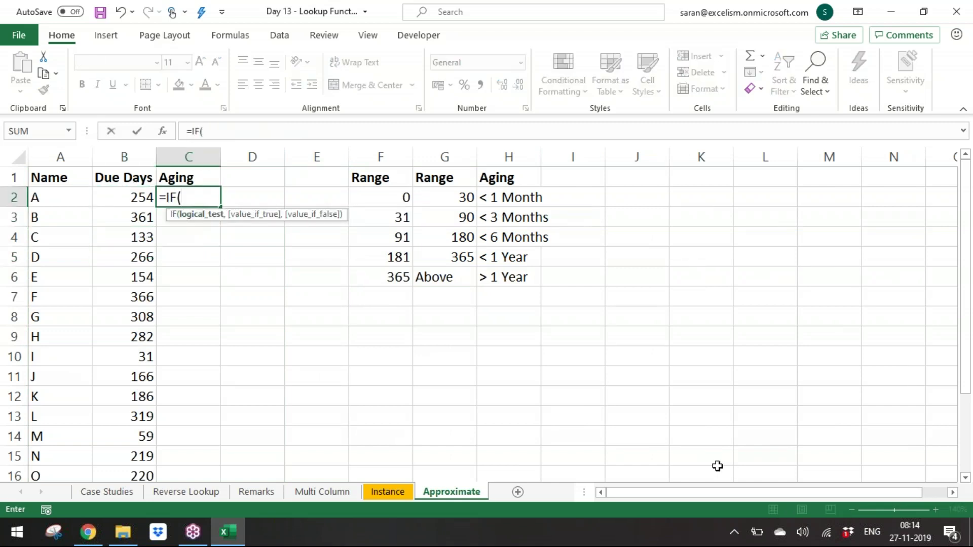
click(140, 198)
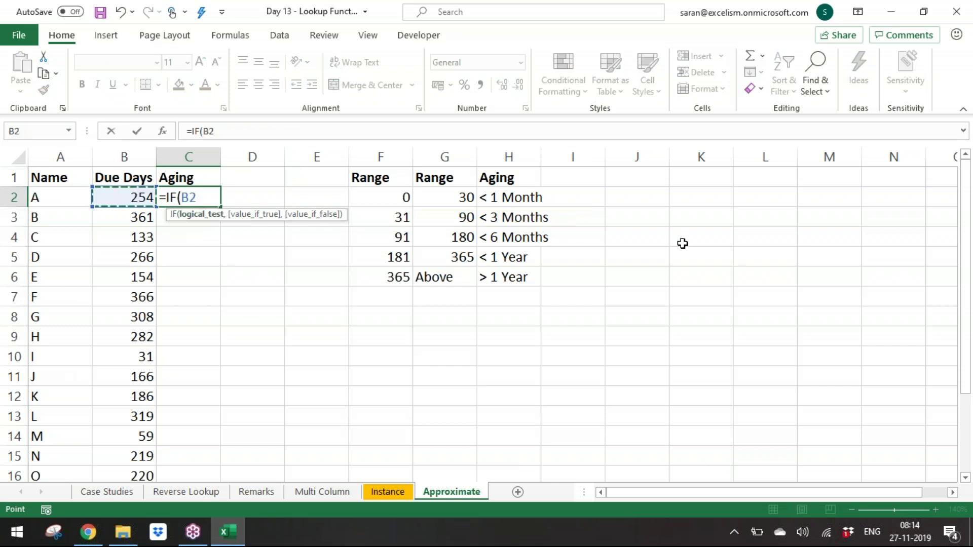
text(<=30)
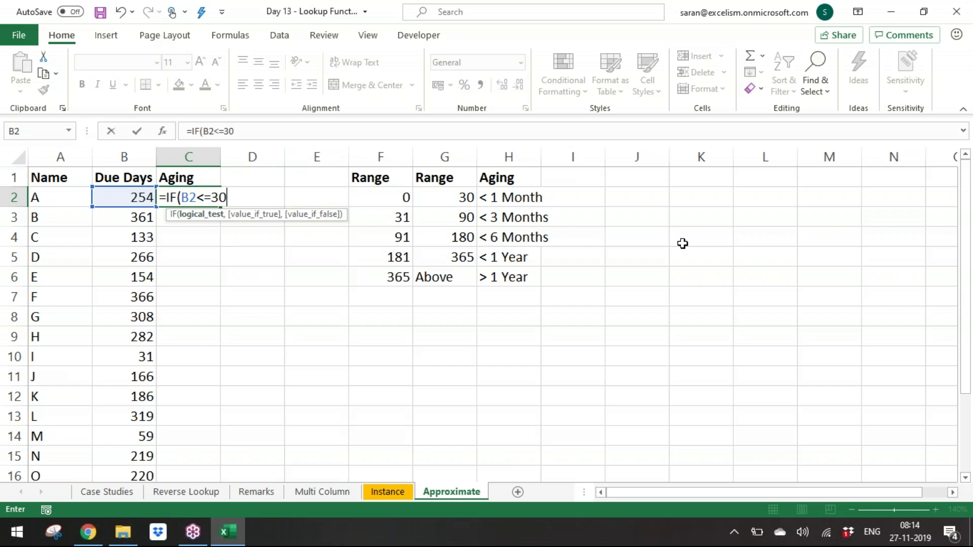
text(,"< 1 Month)
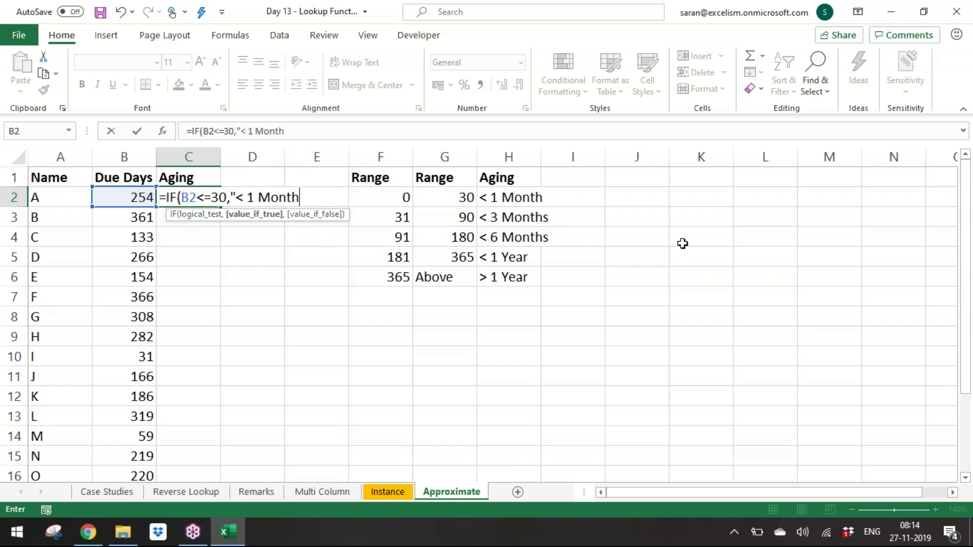
text(",IF()
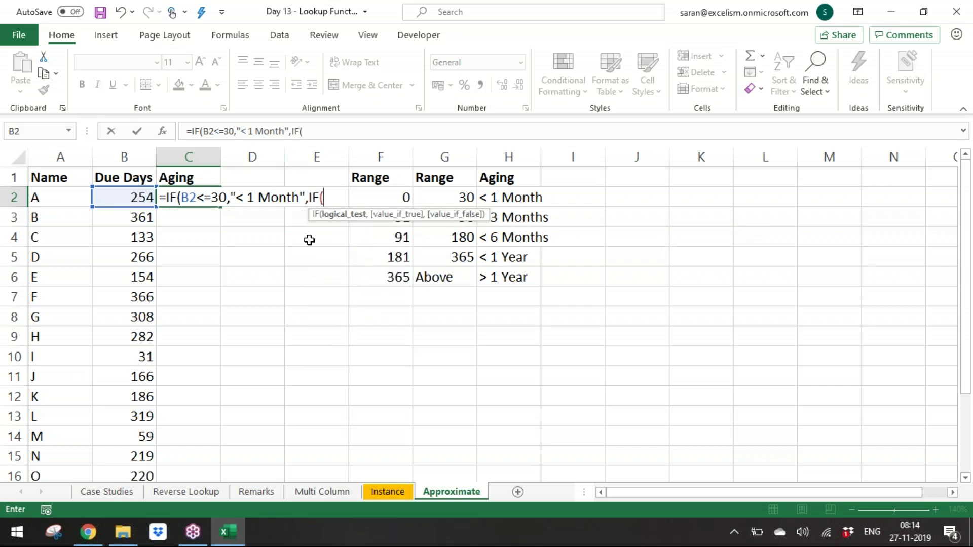
Step: Make the second IF return "< 3 Months" when B2<=90 and open a third IF for its false case
click(120, 195)
text(M)
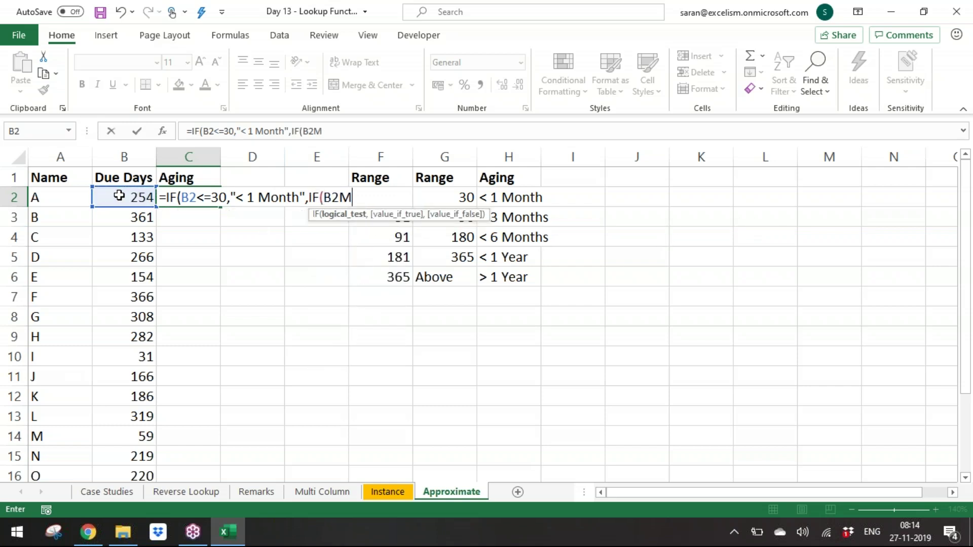
key(BackSpace)
text(<=)
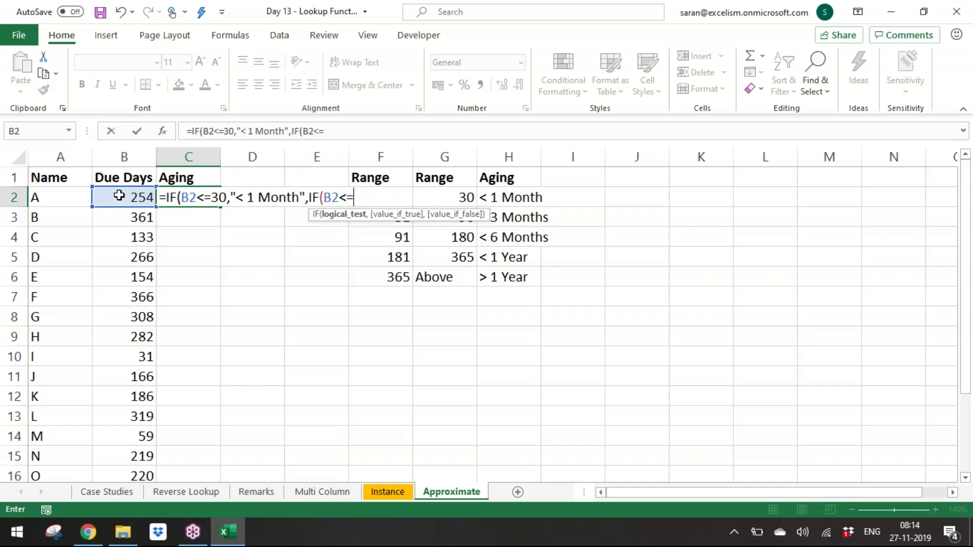
text(90,)
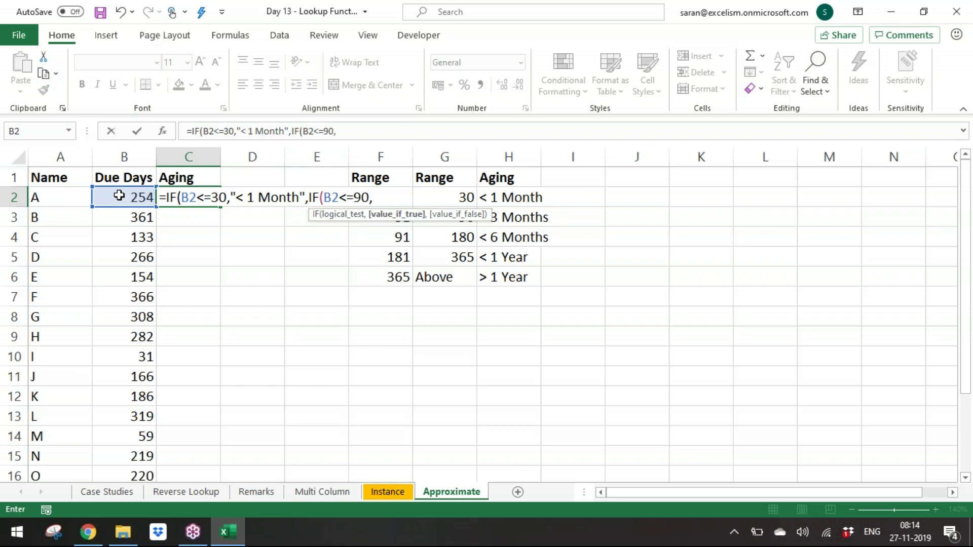
text("< )
text(3 Month)
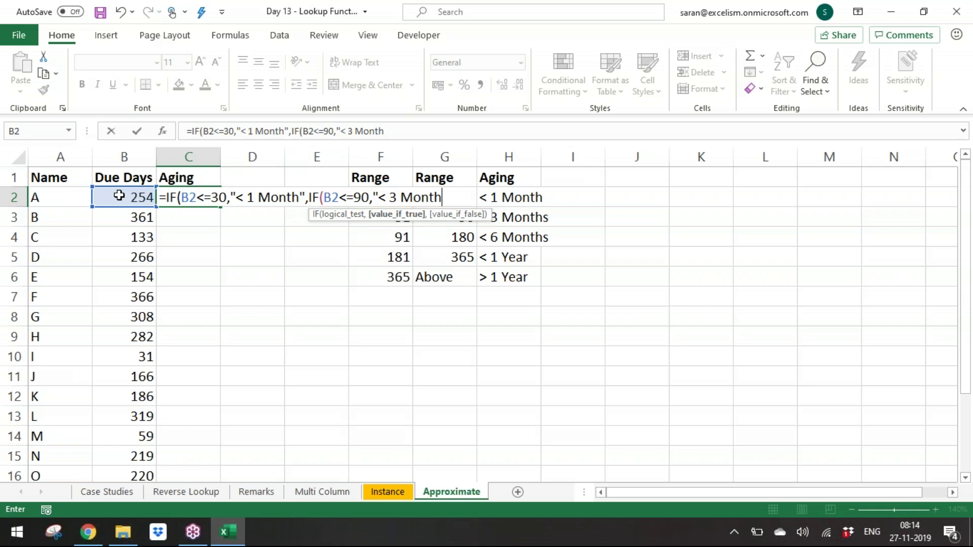
text(s",IF()
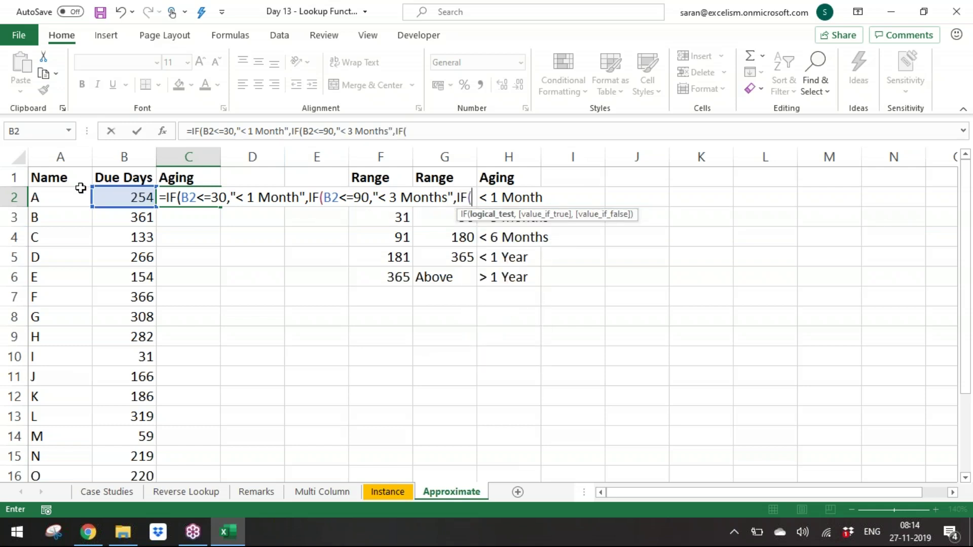
Step: Make the third IF return "< 6 Months" when B2<=180 and open a fourth IF for its false case
click(121, 200)
text(<)
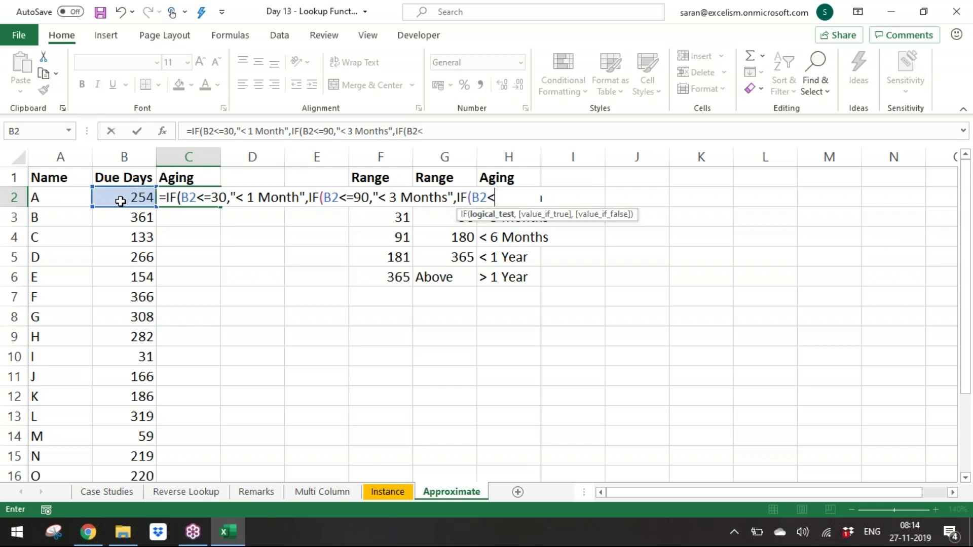
text(=180,"< 6 Months",)
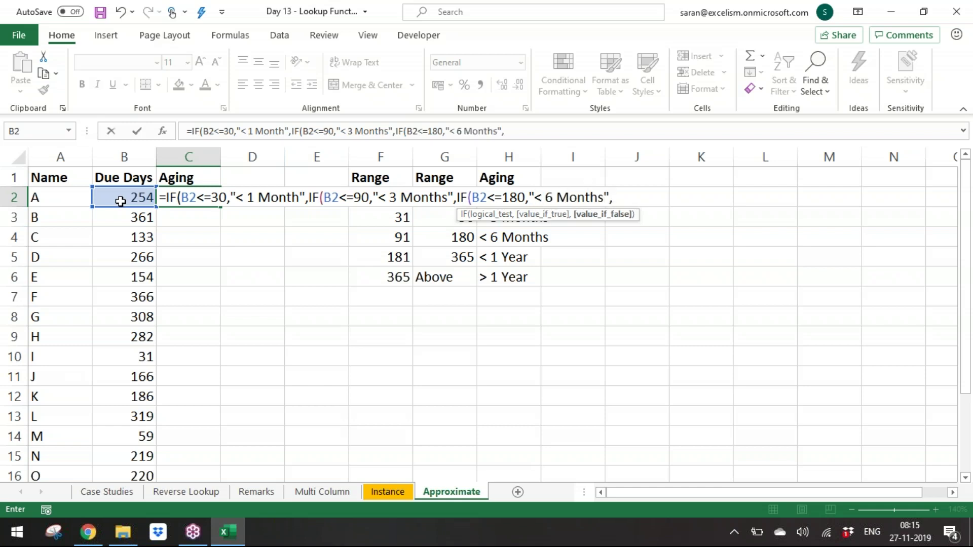
text(IF()
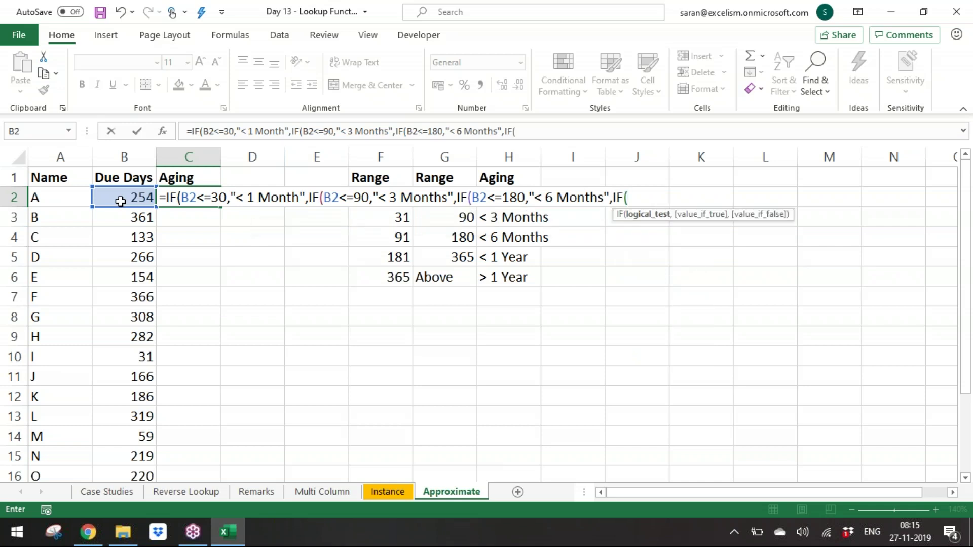
Step: Complete the C2 formula with "1 Year" when B2<=365 and ">1 Year" otherwise, closing all four IFs and entering it
click(116, 200)
text(<)
text(=36)
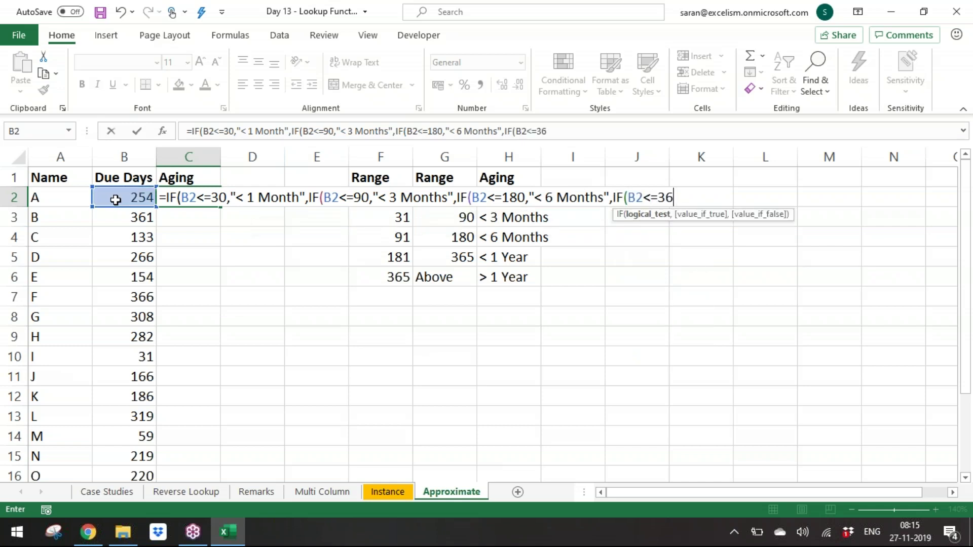
text(5 ,)
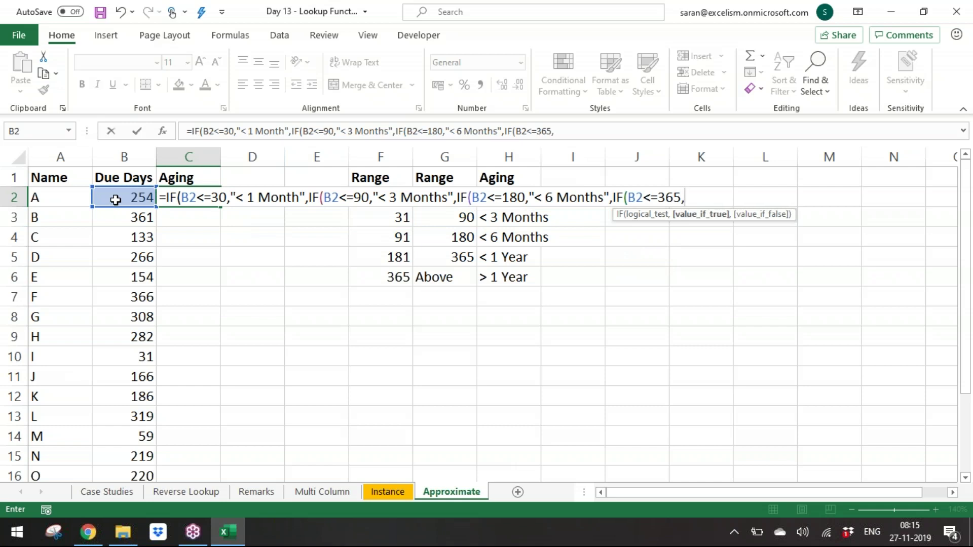
text("1 Year")
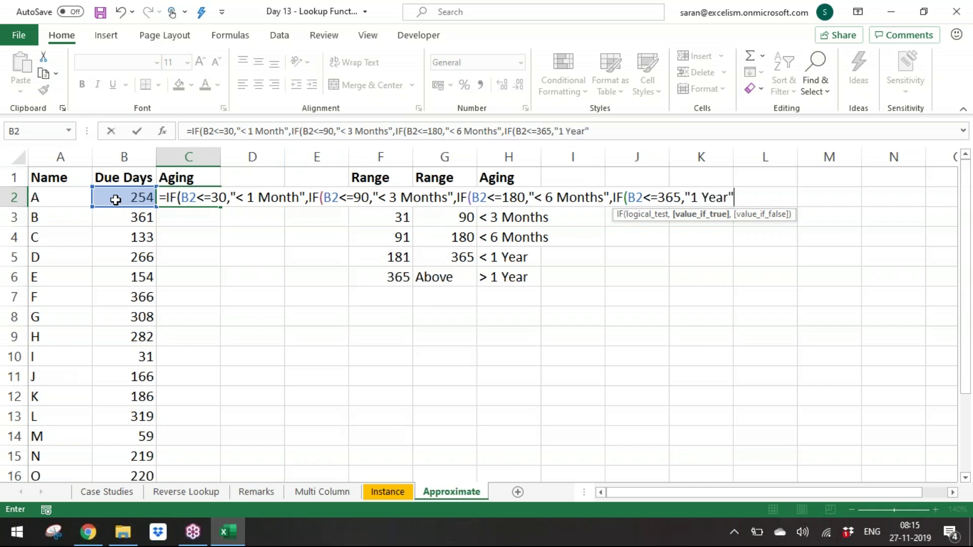
text(,)
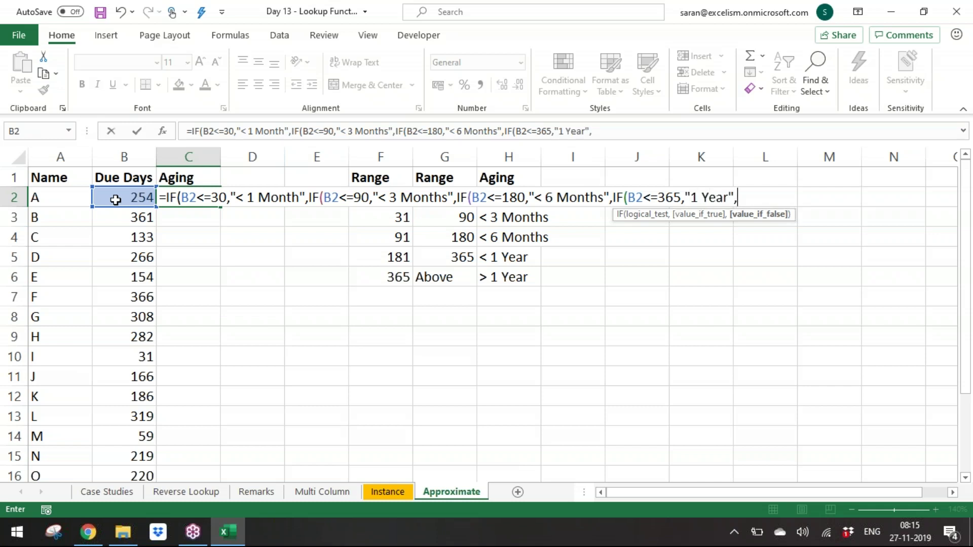
text(">1 Year")
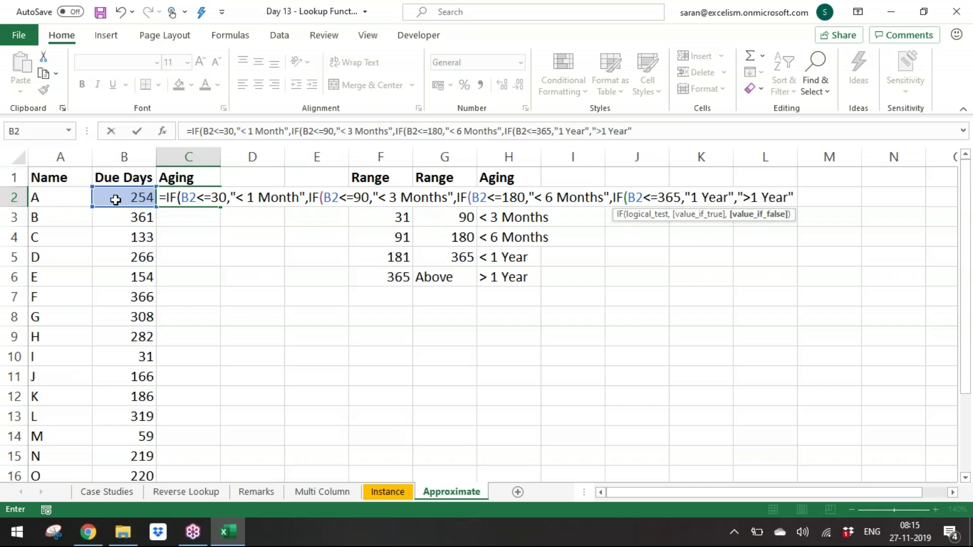
text())))
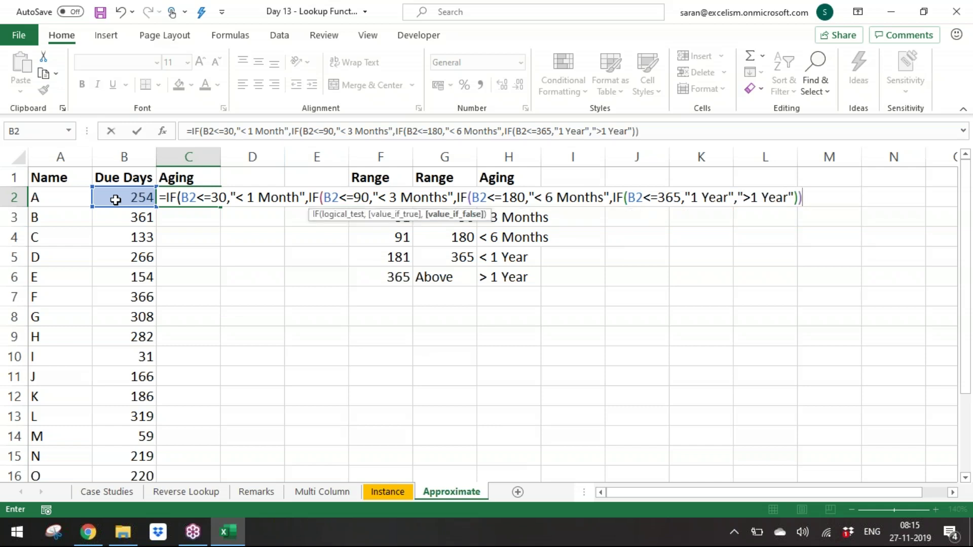
text())
key(Return)
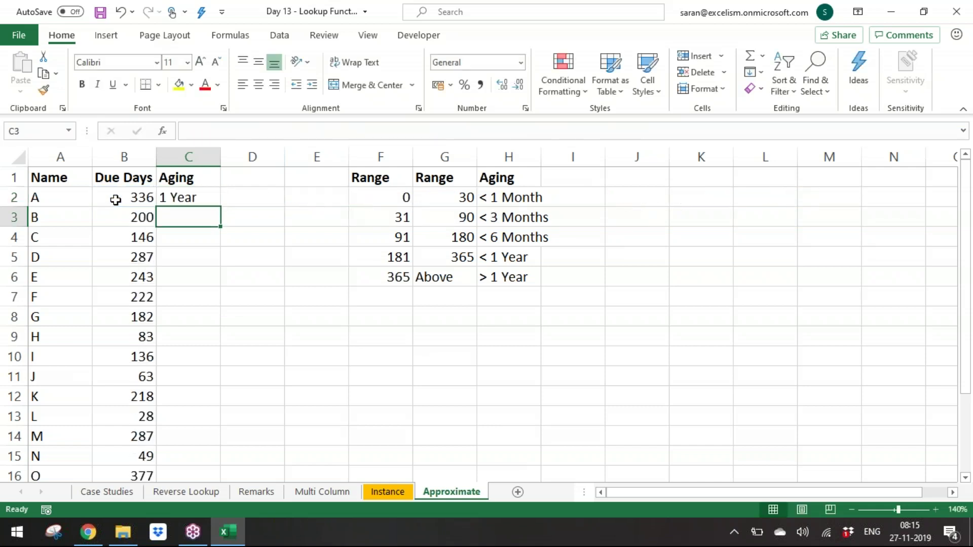
Step: Copy the nested IF formula from C2 down the Aging column through C16
key(Up)
key(ctrl+c)
key(Left)
key(ctrl+Down)
key(Right)
key(ctrl+shift+Up)
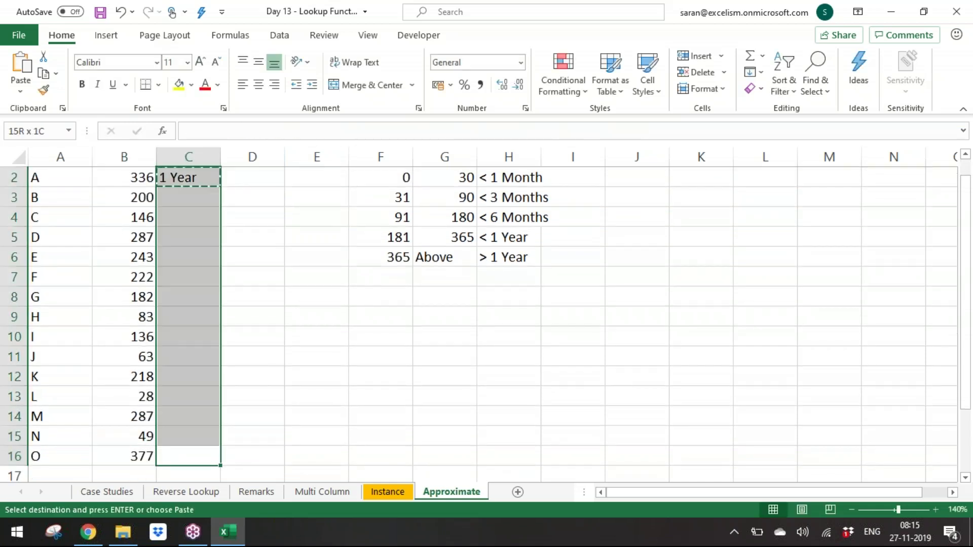
key(shift+Tab)
key(Return)
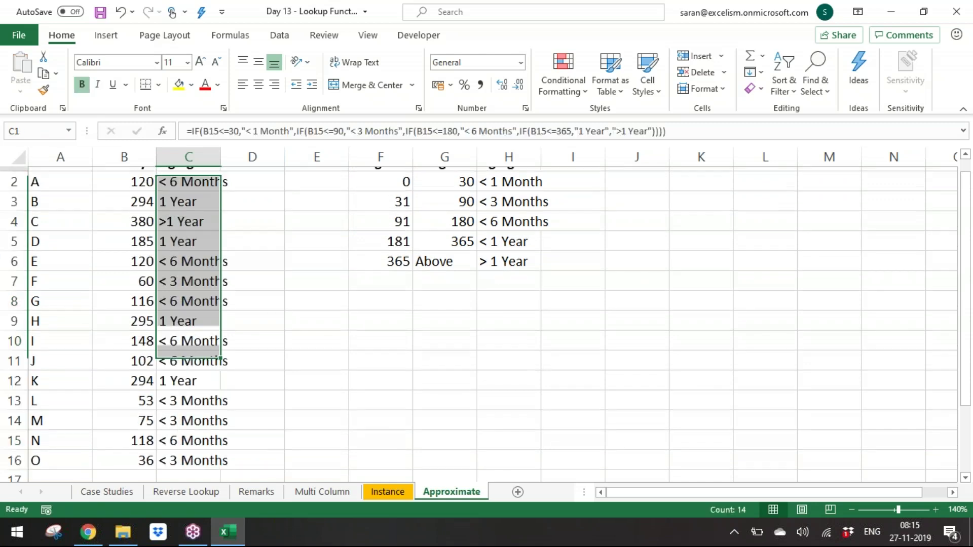
Step: Auto-fit the width of column C to the aging labels in C2:C16
key(ctrl+Up)
key(Down)
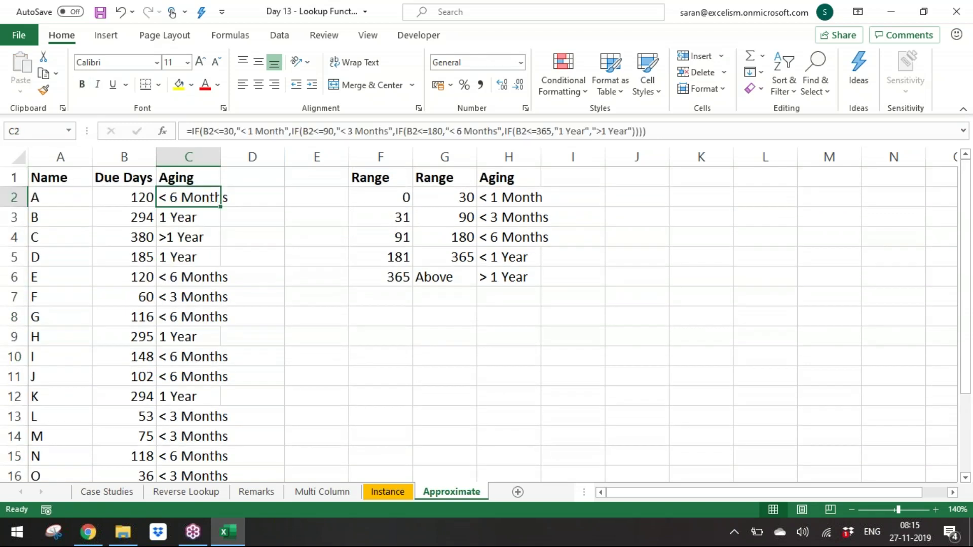
key(ctrl+shift+Down)
key(alt+o)
key(c)
key(a)
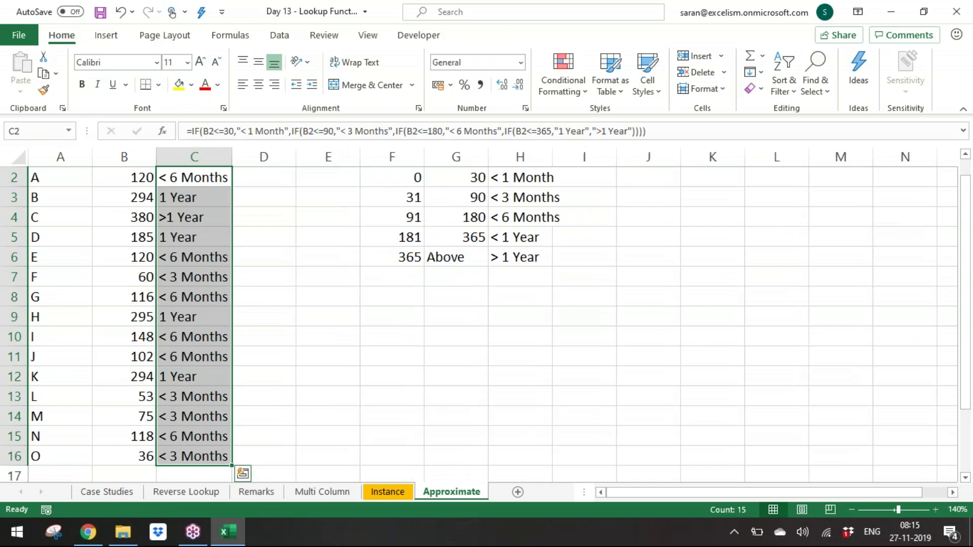
key(ctrl+Up)
key(Down)
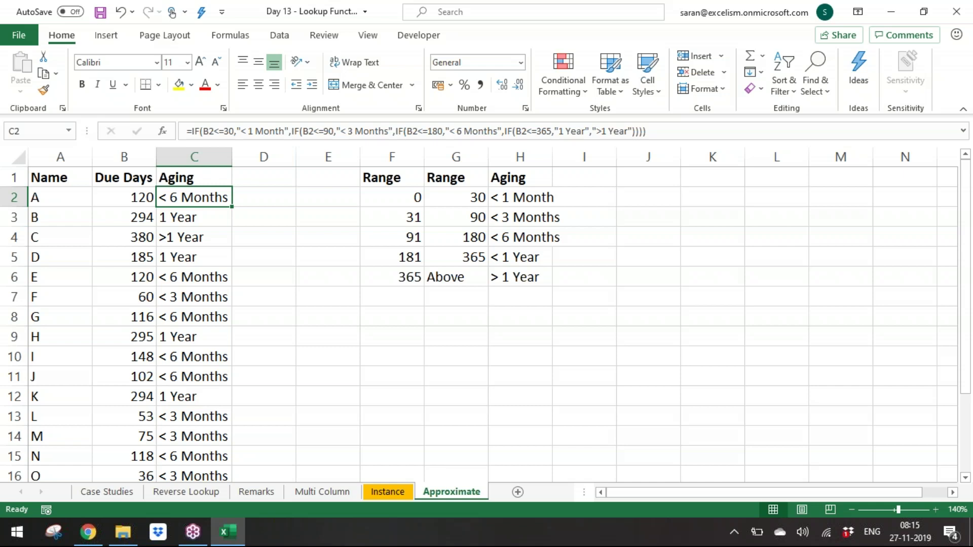
Step: Enter =VLOOKUP(B2,$F$2:$H$6,3,0) in D2 to look up the aging label with an exact match
key(Right)
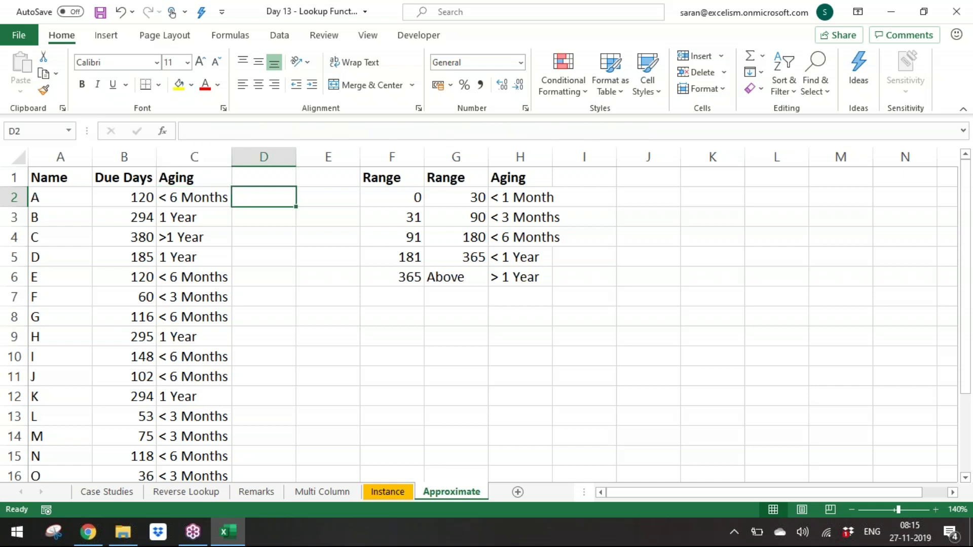
text(=vlo)
key(Tab)
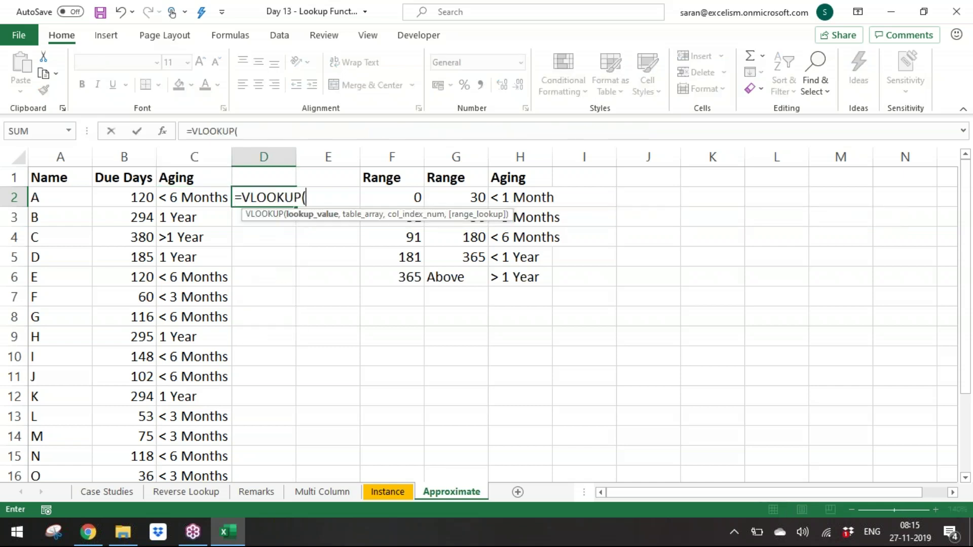
key(Left)
key(Left)
text(,)
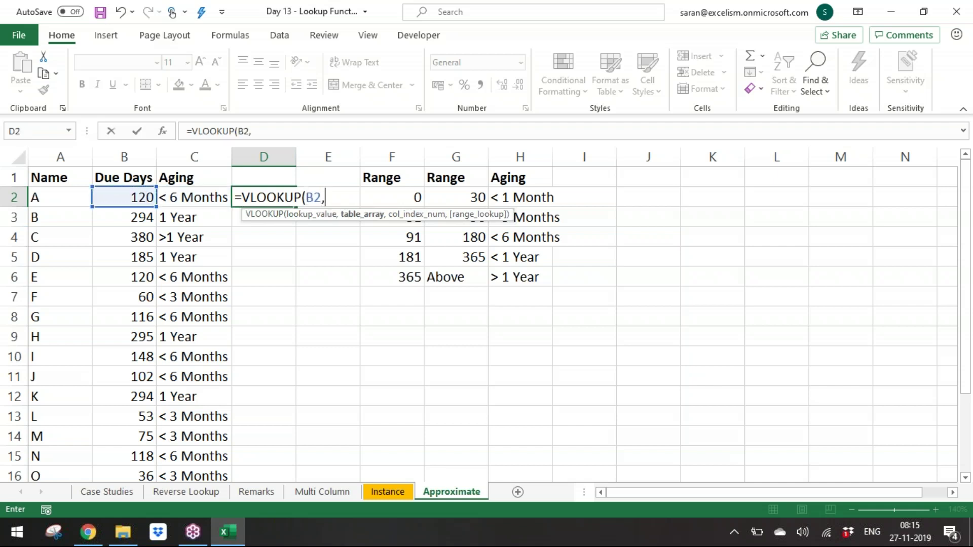
drag(391, 197, 537, 279)
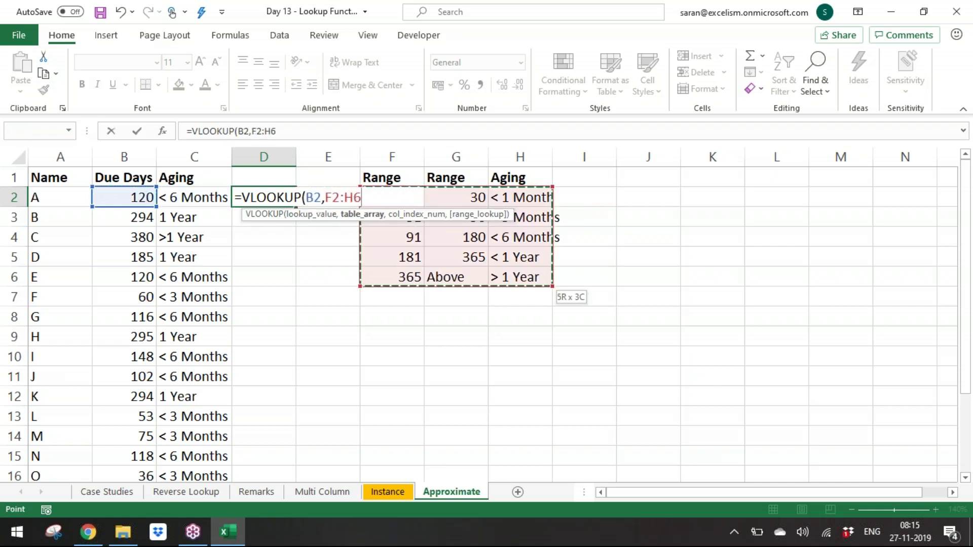
key(F4)
text(,)
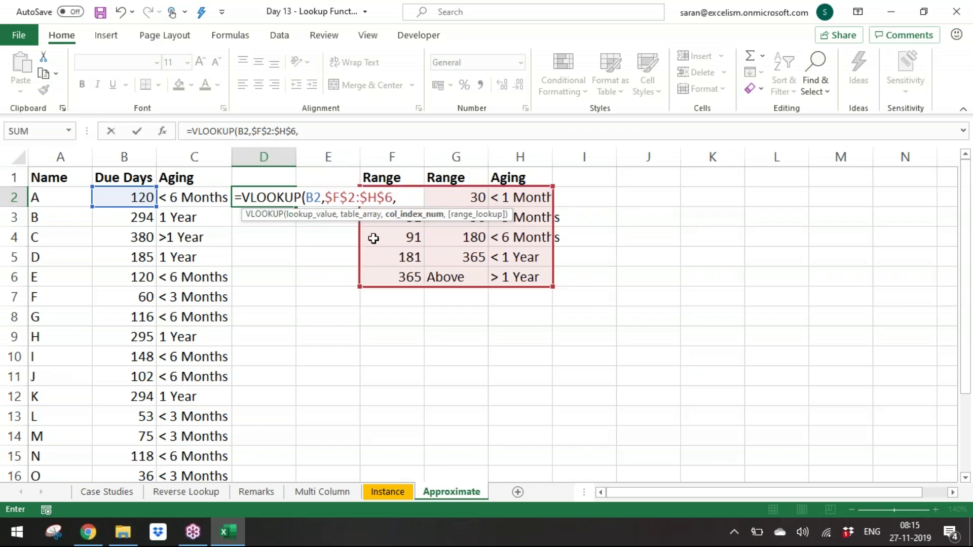
text(3,0))
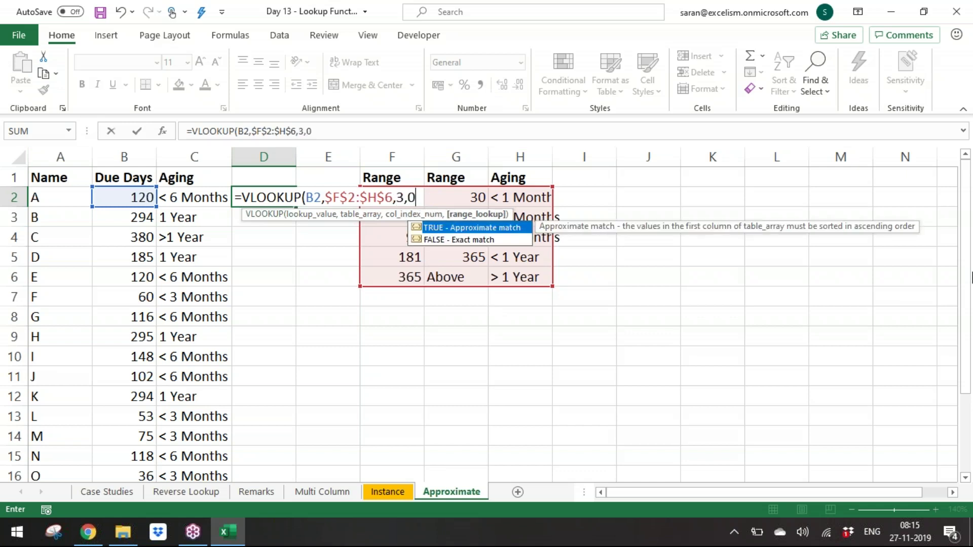
key(ctrl+Return)
Step: Copy the VLOOKUP formula from D2 down through D16
key(ctrl+c)
key(Left)
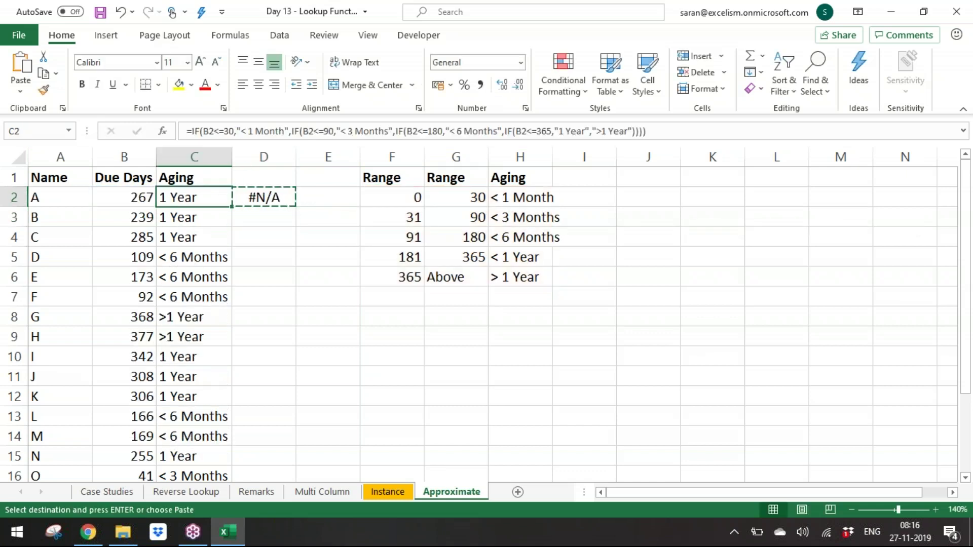
key(ctrl+Down)
key(Right)
key(ctrl+shift+Up)
key(shift+Down)
key(Return)
Step: Check the lower limits in F2:F6, the first column of the lookup table
key(Left)
key(Up)
key(Left)
key(Right)
key(ctrl+Right)
key(ctrl+Right)
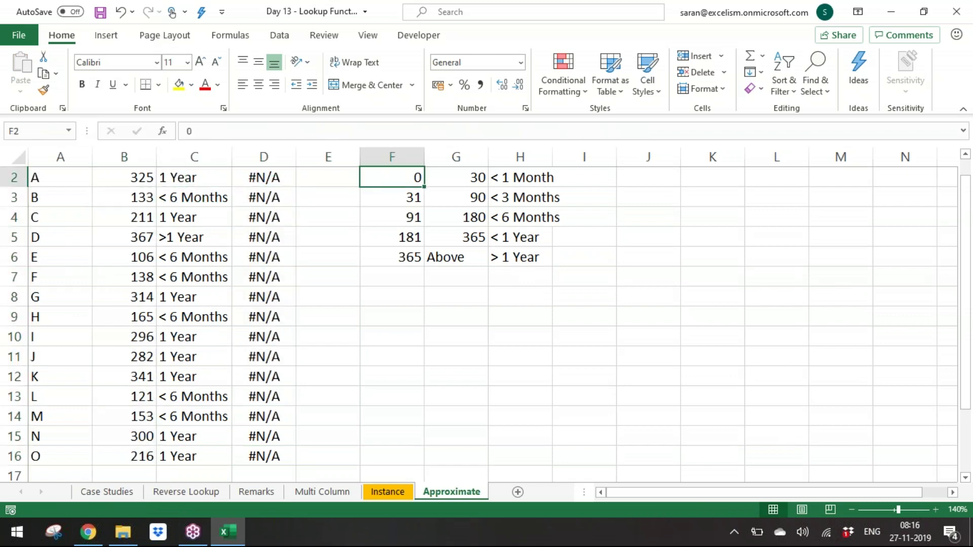
key(ctrl+shift+Down)
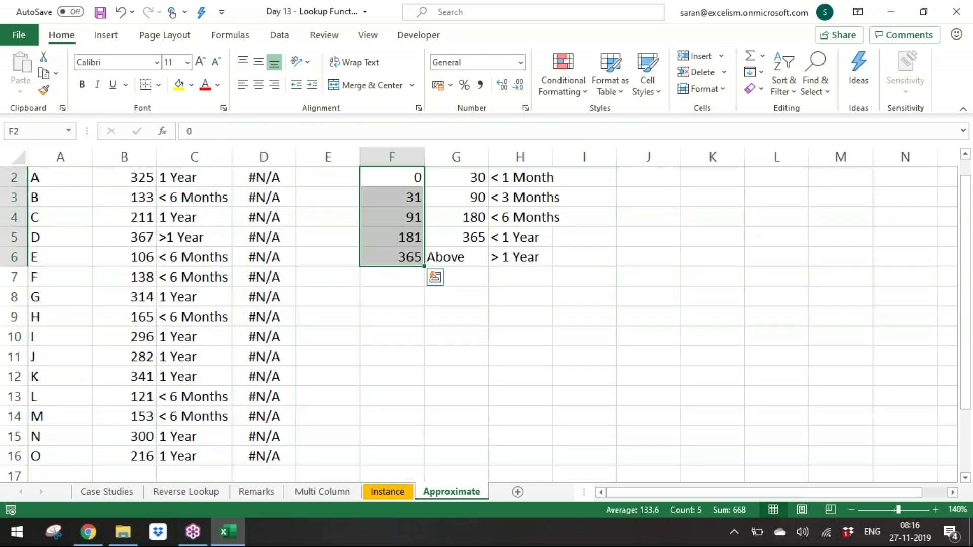
Step: Remove the exact-match argument from the VLOOKUP in D2:D16, leaving =VLOOKUP(B2,$F$2:$H$6,3) for an approximate match
key(ctrl+Left)
key(ctrl+shift+Down)
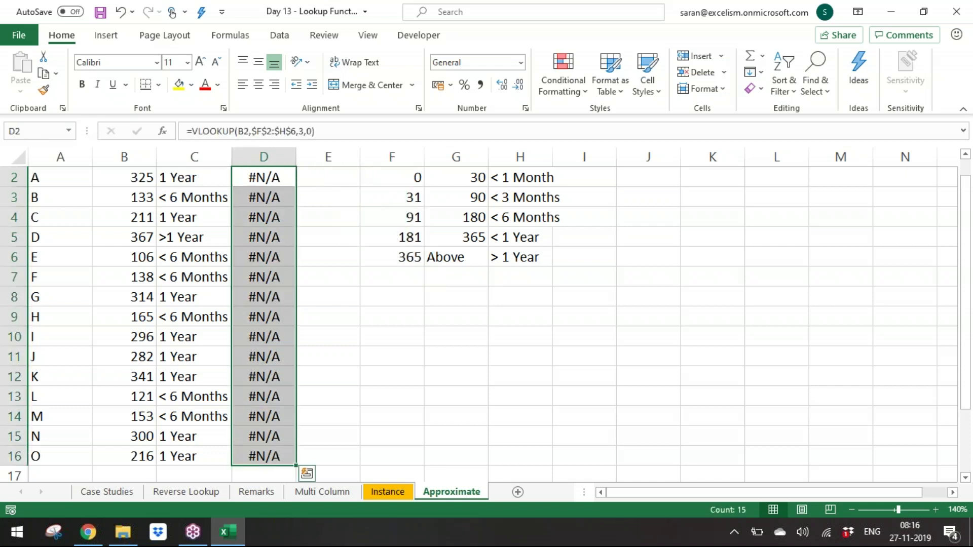
key(F2)
key(Left)
key(Delete)
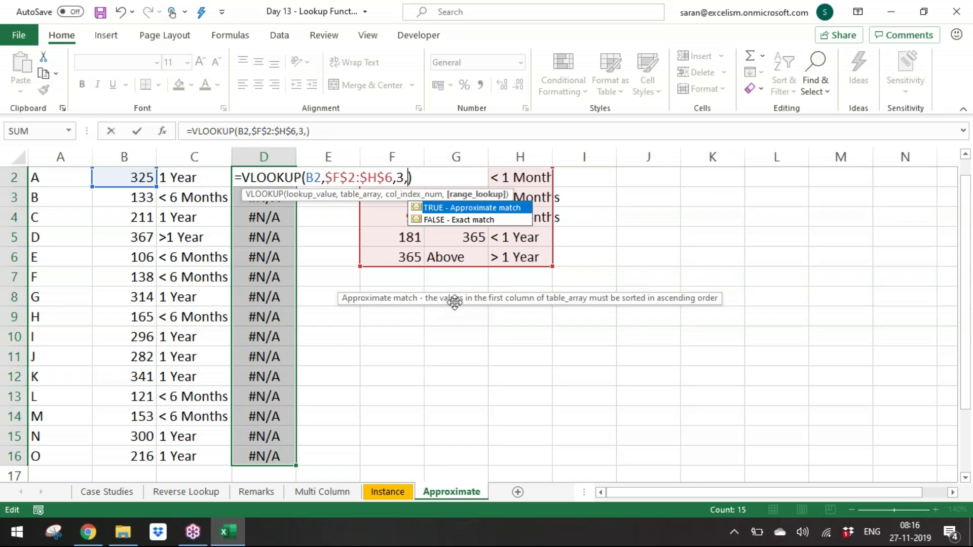
key(BackSpace)
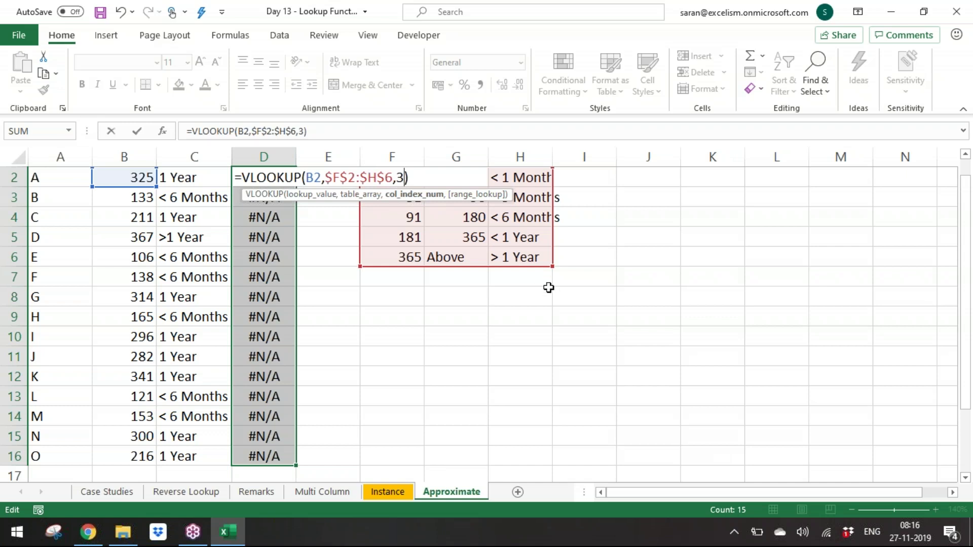
key(ctrl+Return)
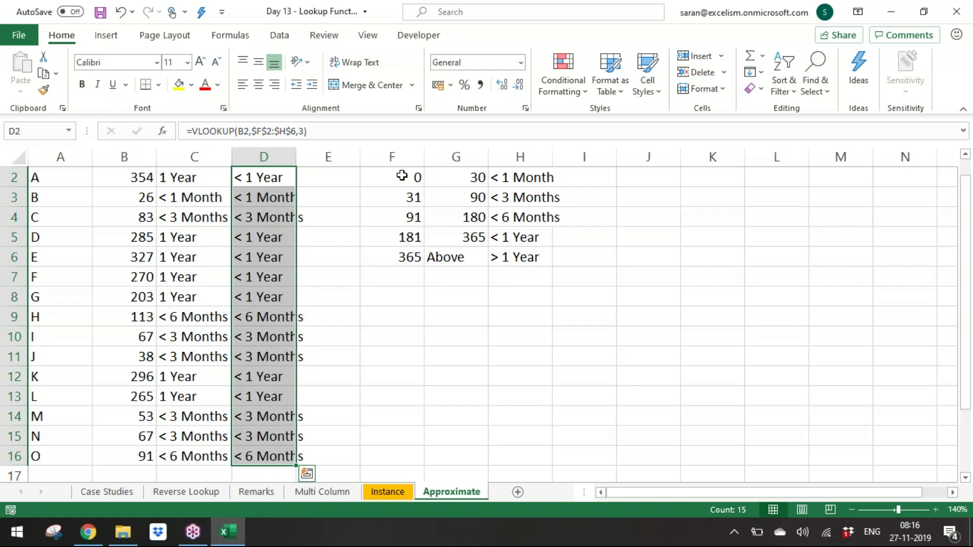
Step: Examine the lower limits, upper limits and aging labels row by row in the range table F2:H6
drag(403, 174, 406, 255)
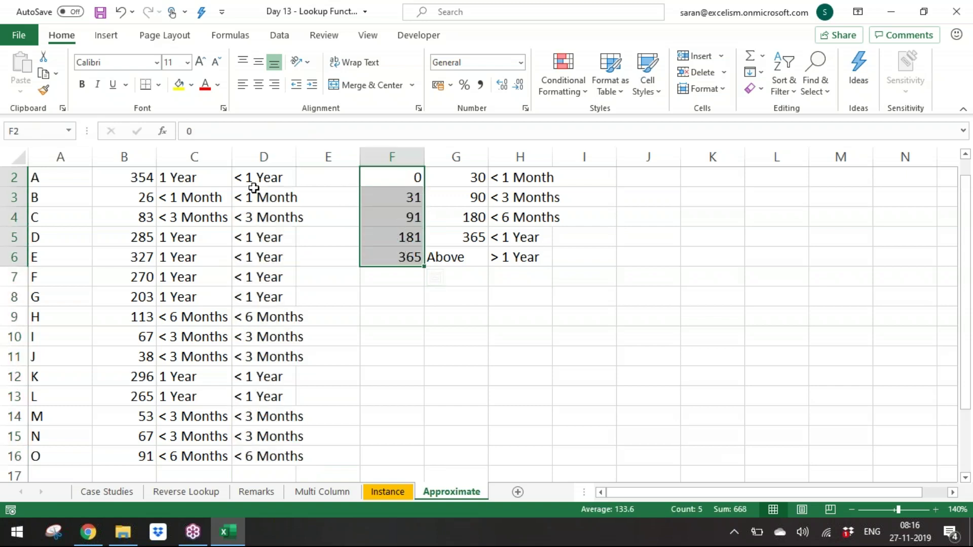
drag(413, 215, 528, 210)
drag(419, 198, 499, 197)
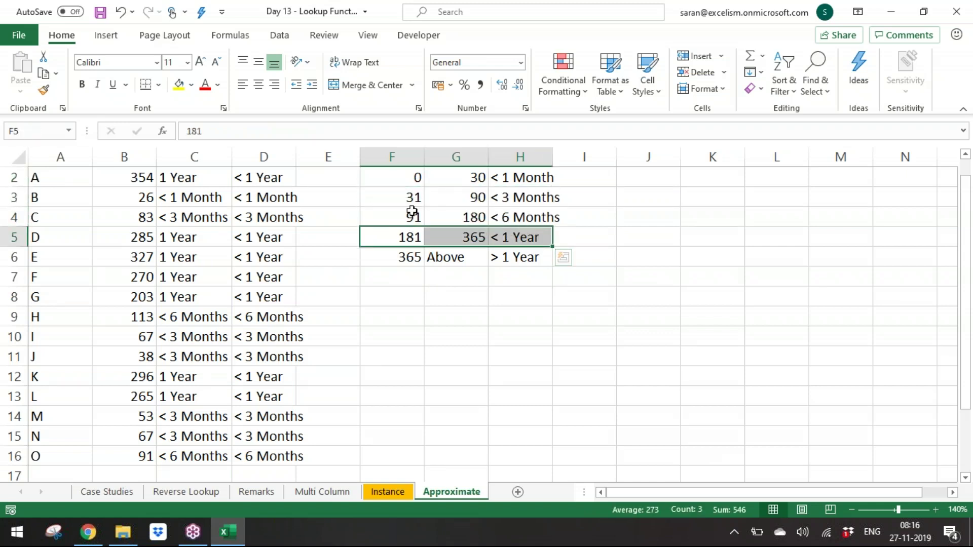
drag(411, 183, 549, 182)
drag(399, 255, 484, 257)
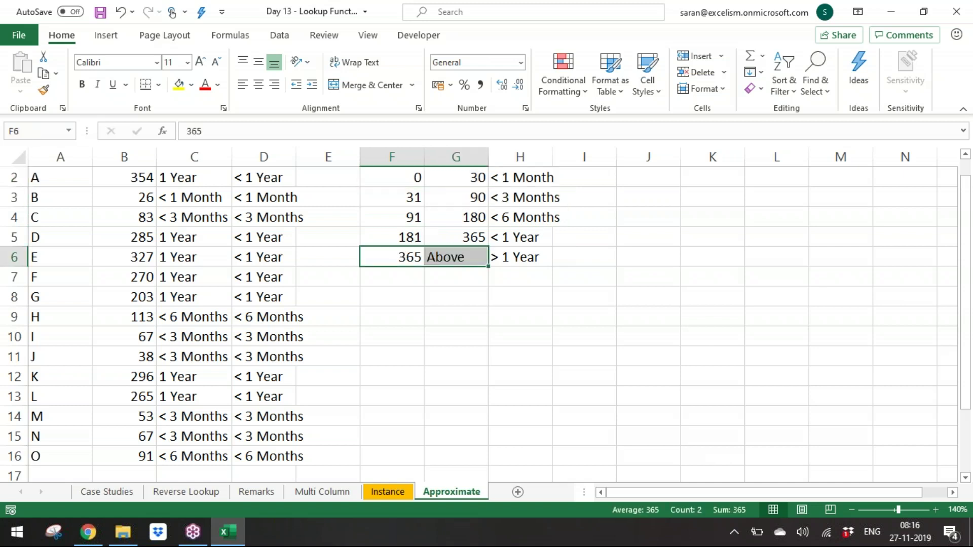
drag(399, 182, 500, 255)
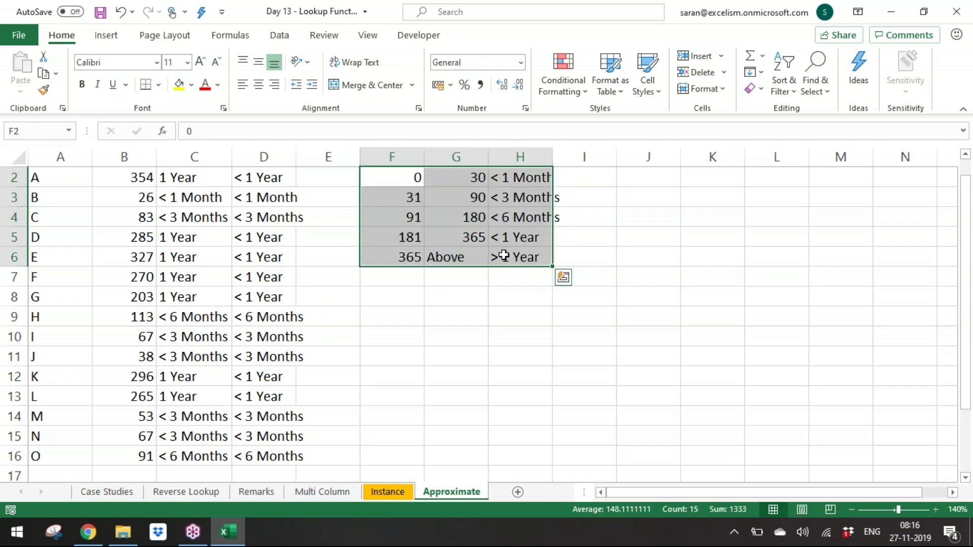
Step: Auto-fit the width of column D to the VLOOKUP results
double_click(295, 157)
click(282, 179)
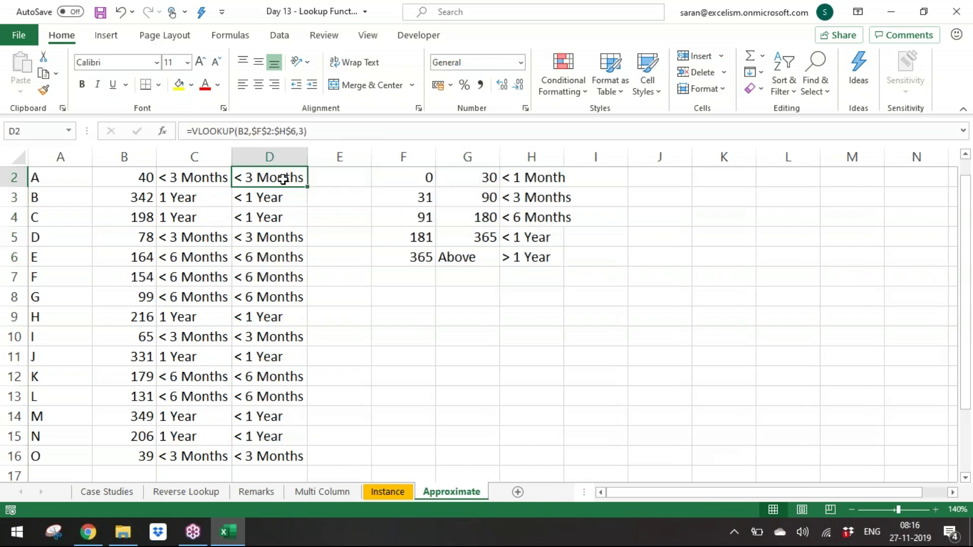
key(Up)
key(Down)
Step: Add a bold "Rule" heading in F8 below the range table
key(Down)
key(Down)
key(Down)
key(Down)
key(Down)
key(Down)
key(Down)
key(Right)
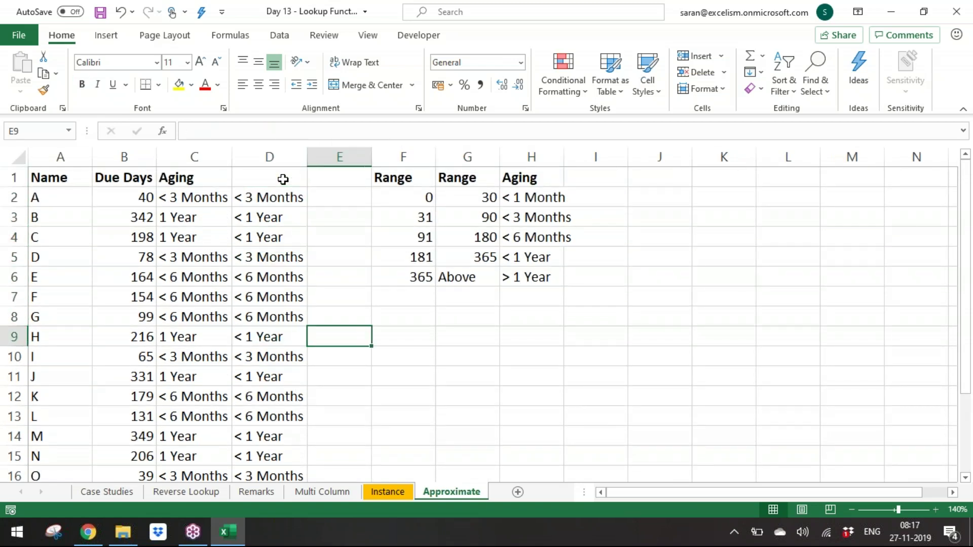
key(Right)
key(Up)
text(Rule)
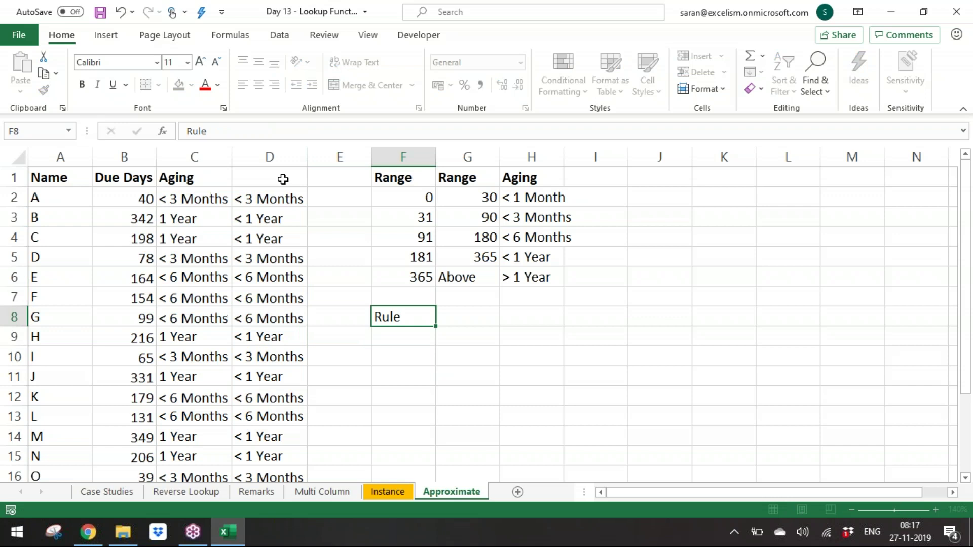
key(Return)
key(Up)
key(ctrl+b)
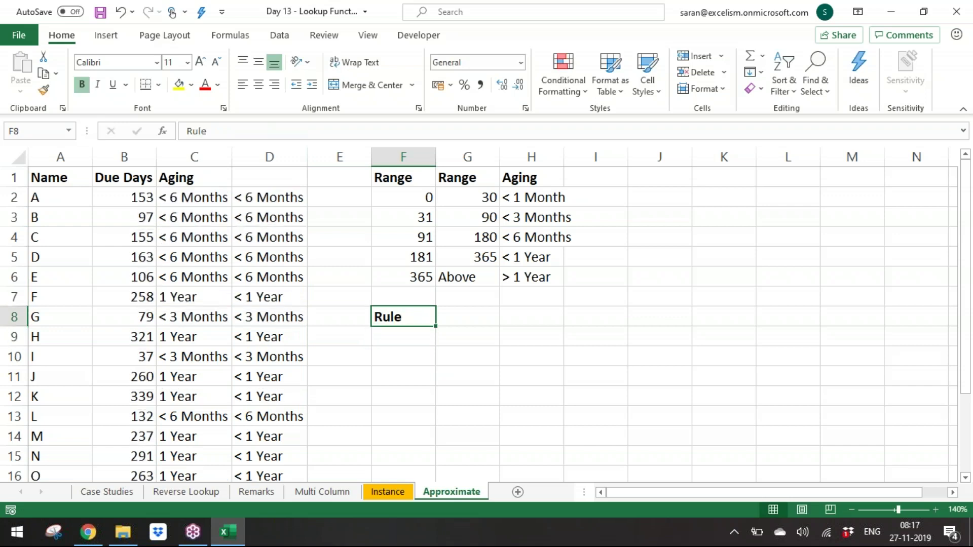
Step: Write "The Left column of the table must be sorted in the Ascending Order" in F9 under the Rule heading
key(Down)
text(The Left colum)
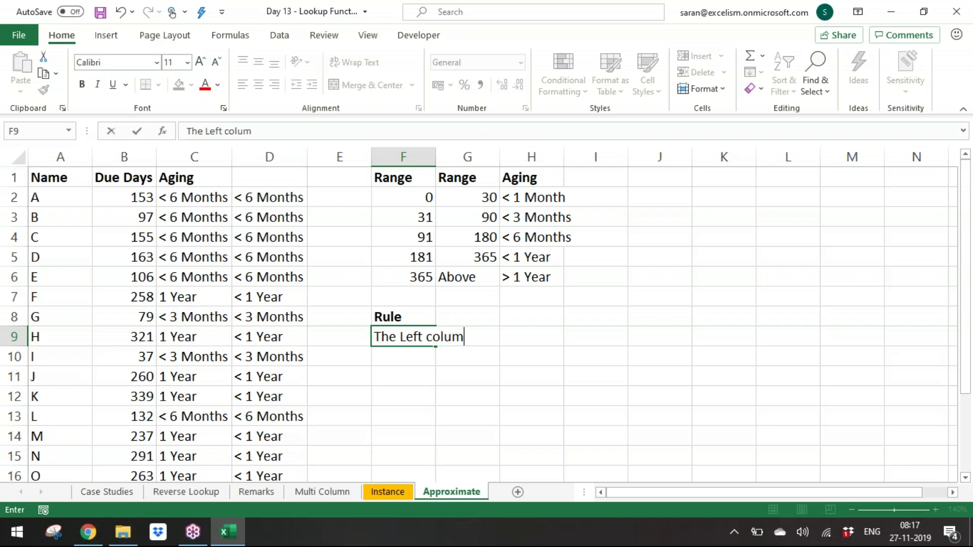
text(n of the t)
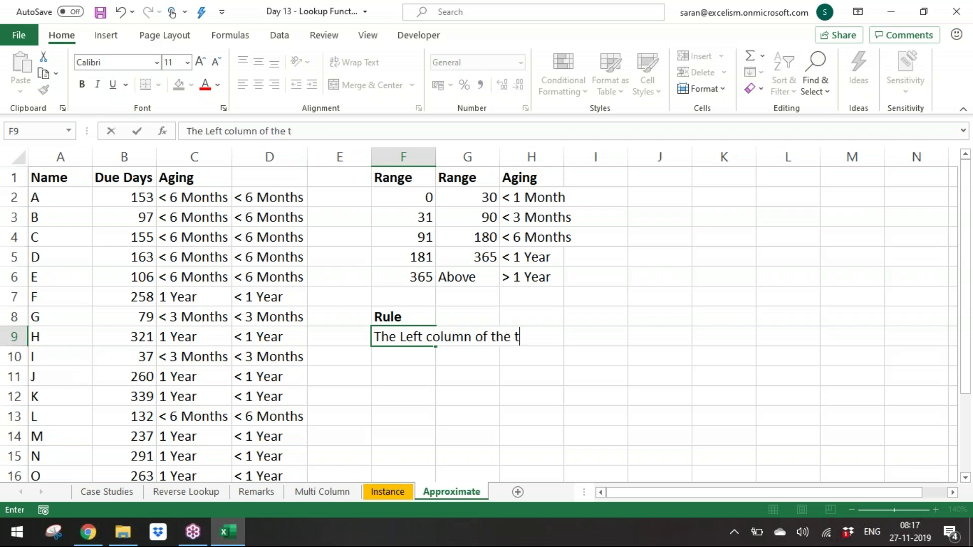
text(able must be sorted in the Ascending Order)
key(Return)
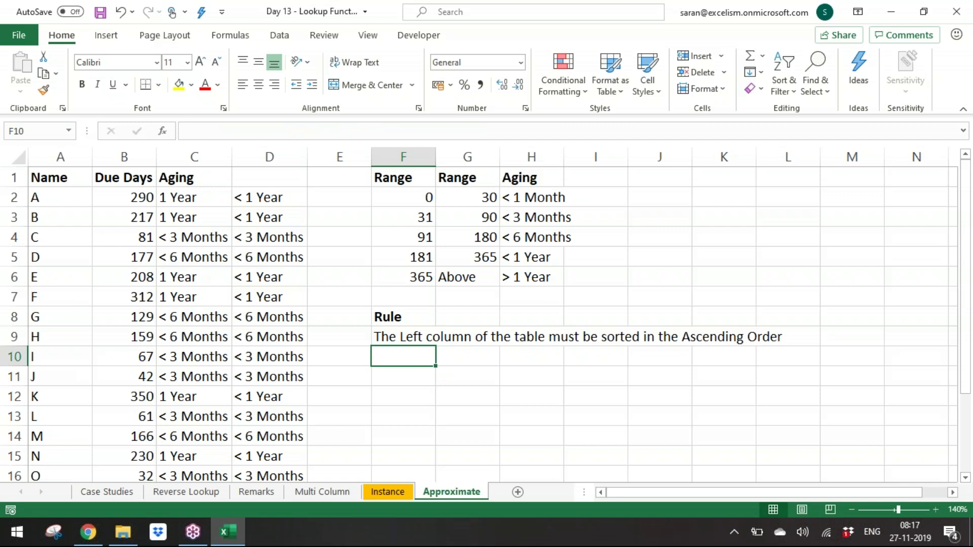
Step: Change the "1 Year" result to "<1 Year" in the nested IF formulas throughout C2:C16
key(Up)
key(Up)
key(Up)
key(Up)
key(Up)
key(Up)
key(Up)
key(Up)
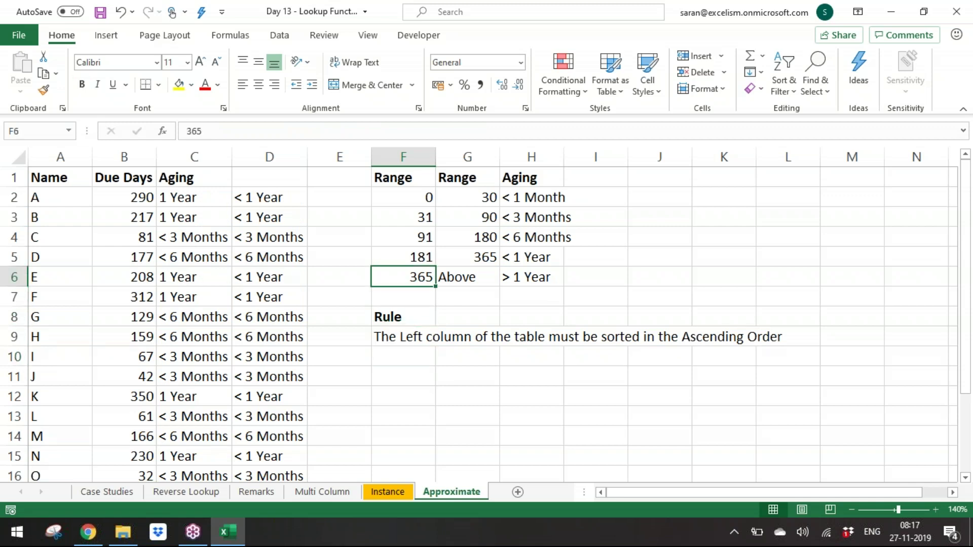
key(Left)
key(Left)
key(ctrl+shift+Down)
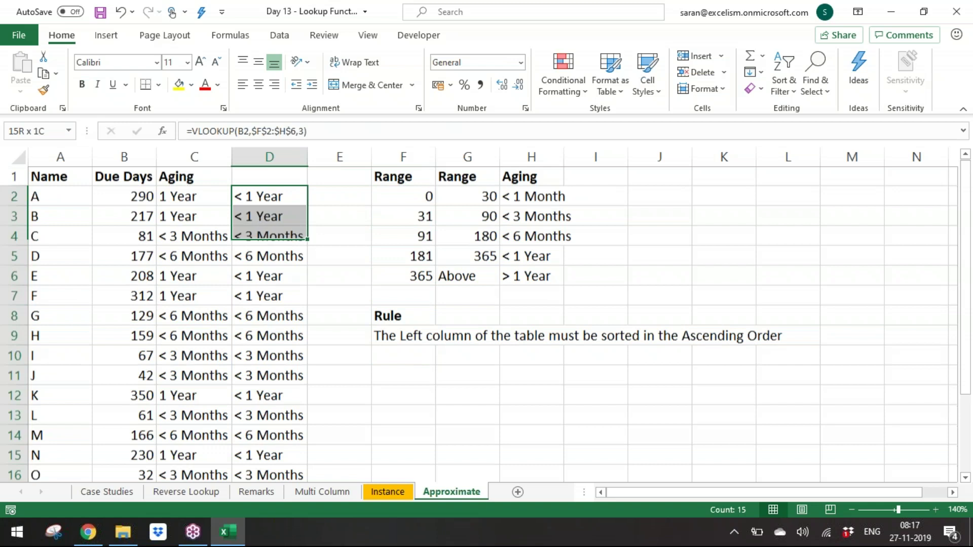
key(Left)
key(ctrl+shift+Down)
key(F2)
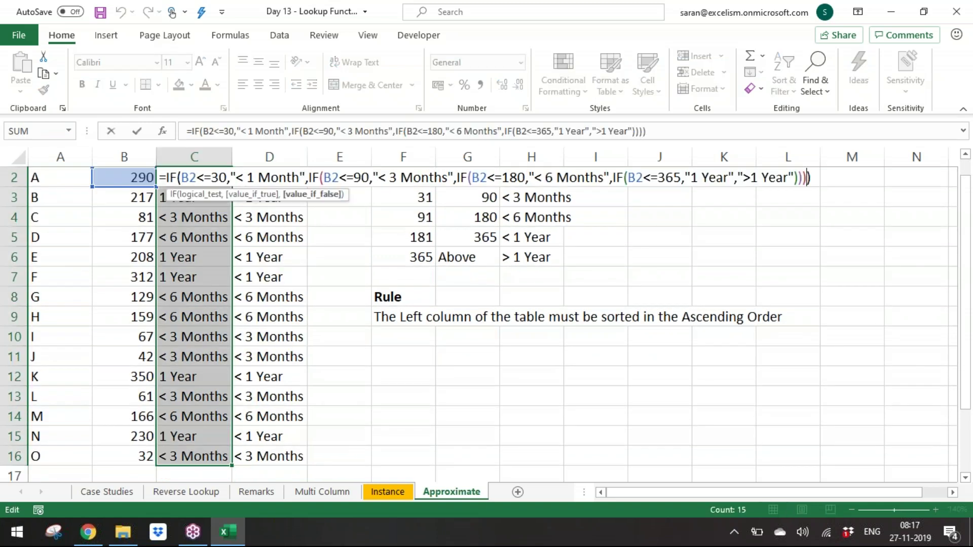
key(Left)
key(Left)
key(Left)
key(Left)
key(Left)
key(Left)
key(Left)
key(Left)
key(Left)
key(Left)
key(Left)
key(Left)
key(Left)
key(Left)
key(Left)
key(Left)
key(Left)
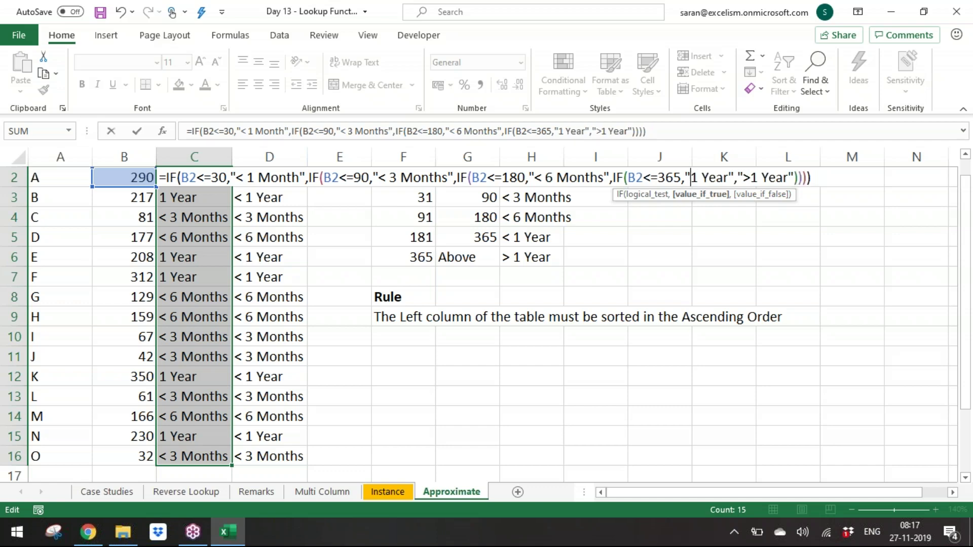
text(<)
key(ctrl+Return)
key(Up)
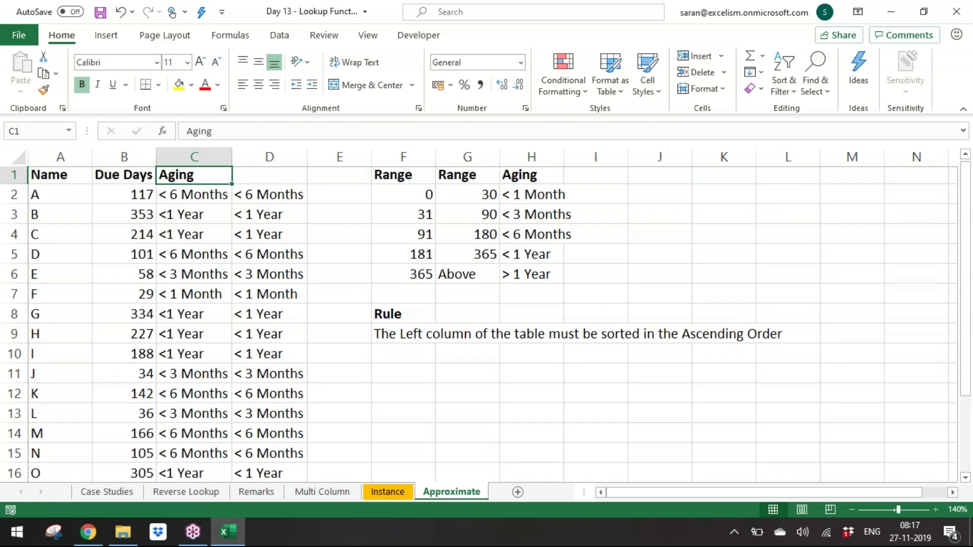
Step: Review the approximate-match VLOOKUP formula used throughout D2:D16 and keep it as it is
key(Right)
key(Down)
key(Down)
key(Up)
key(ctrl+shift+Down)
key(F2)
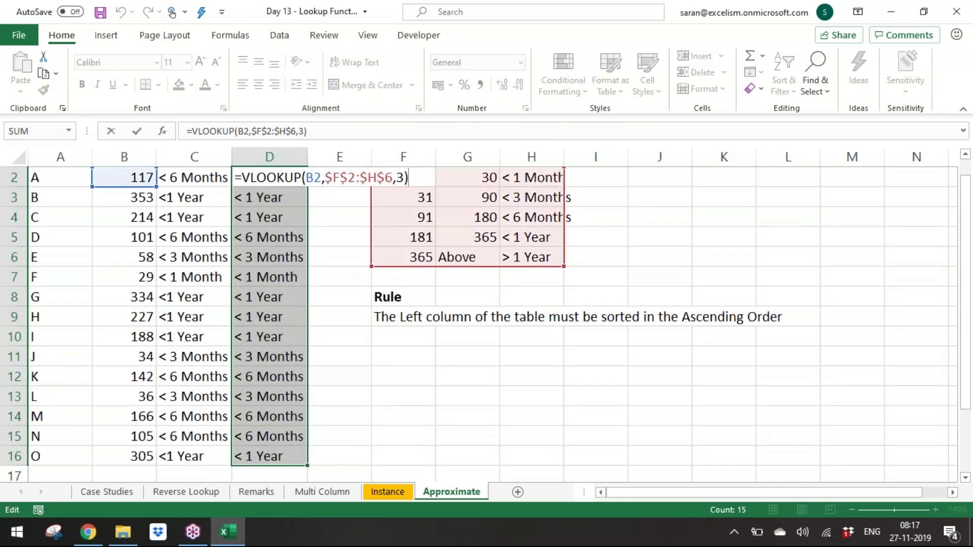
key(Home)
key(ctrl+Return)
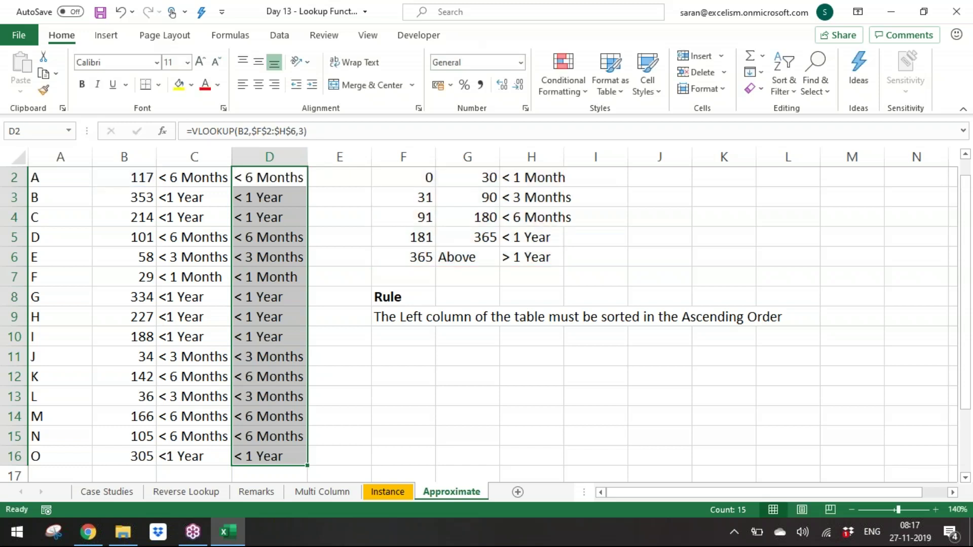
Step: Try deleting the second Range column, G, and undo the deletion
drag(954, 302, 963, 249)
click(486, 150)
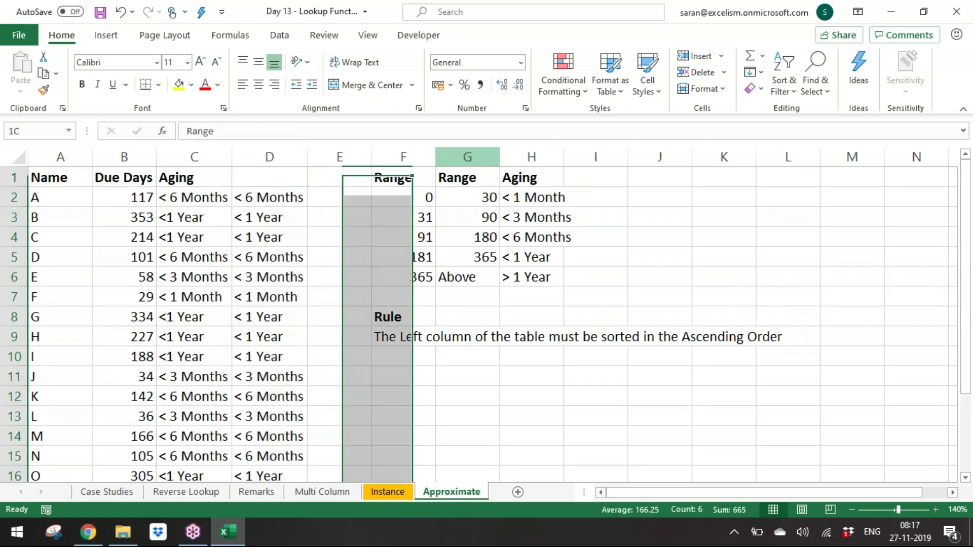
key(ctrl+minus)
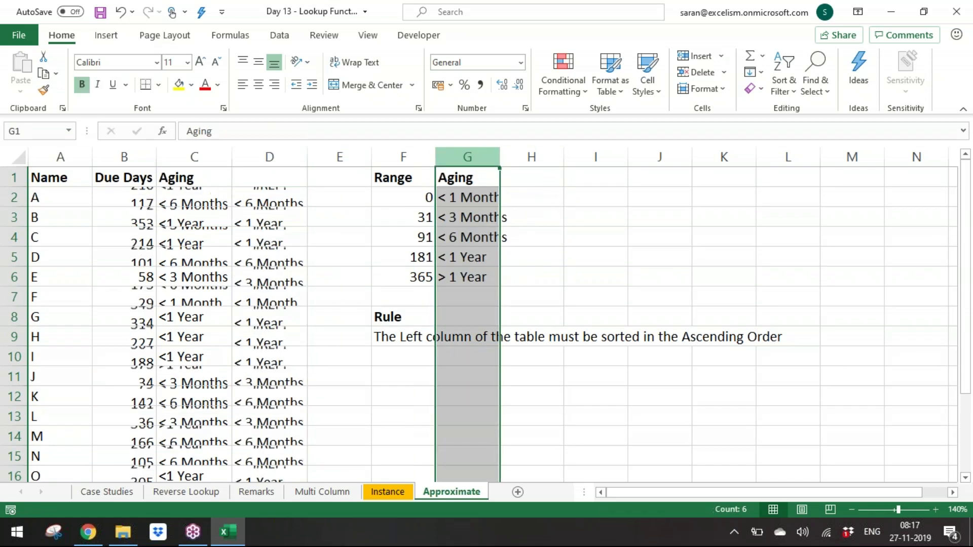
key(ctrl+z)
Step: Examine the column index argument of the VLOOKUP formula in D2:D16 without changing it
key(Left)
key(Left)
key(Left)
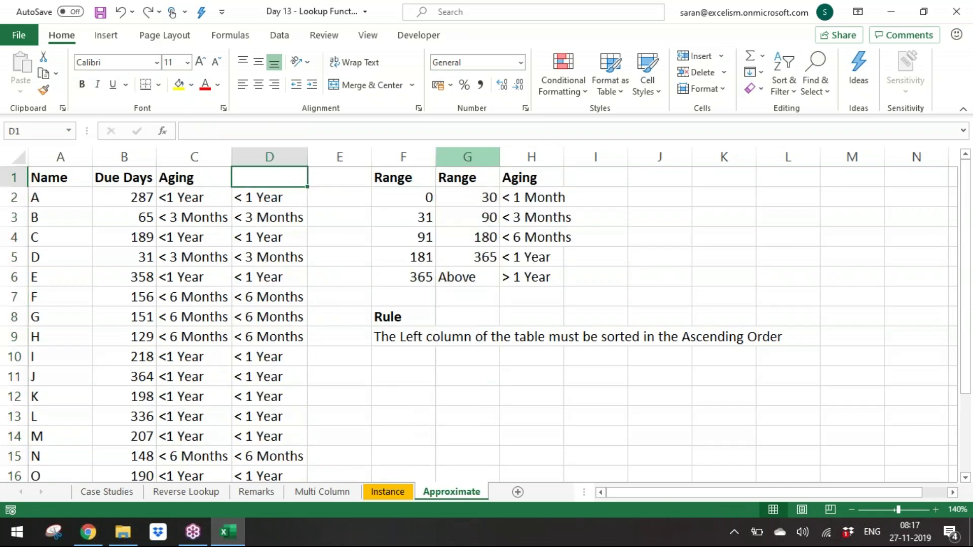
key(Down)
key(ctrl+shift+Down)
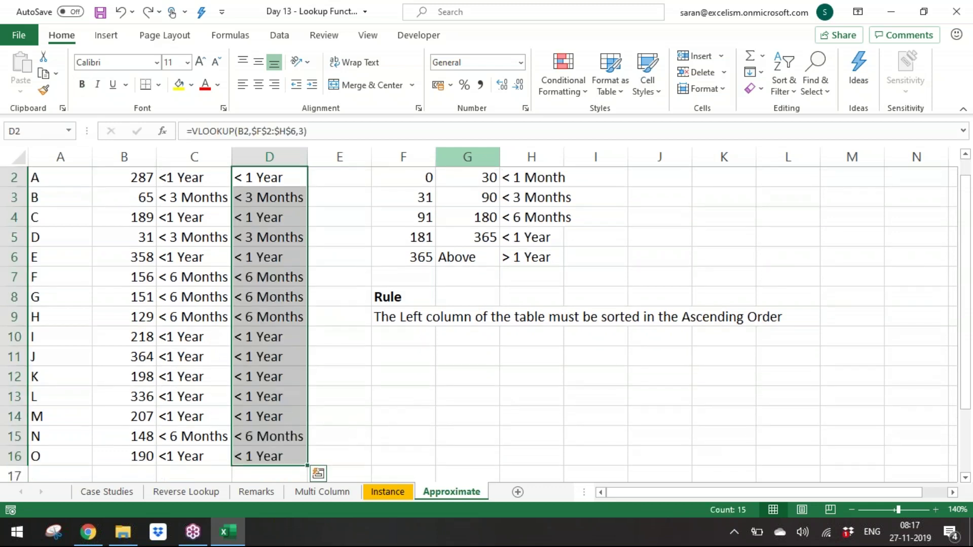
key(F2)
key(Left)
key(shift+Left)
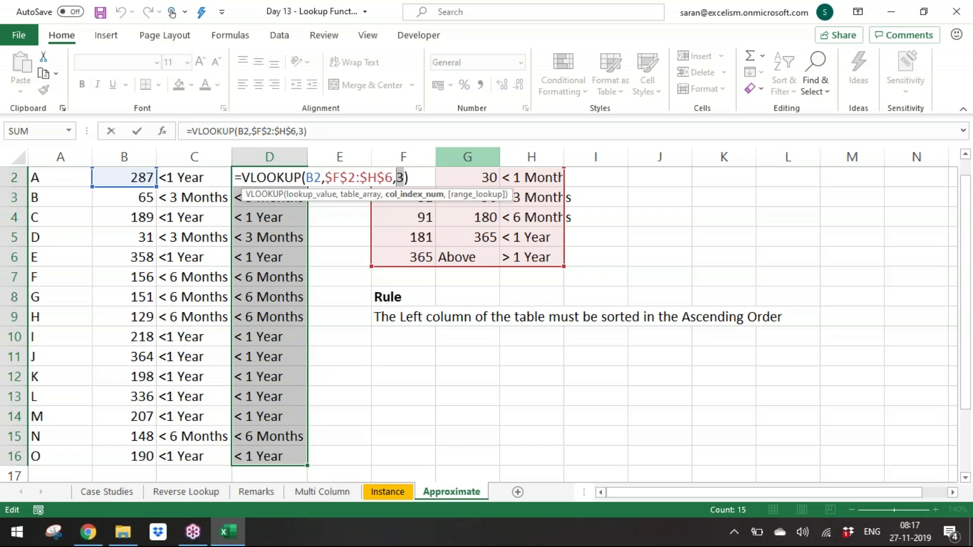
key(Escape)
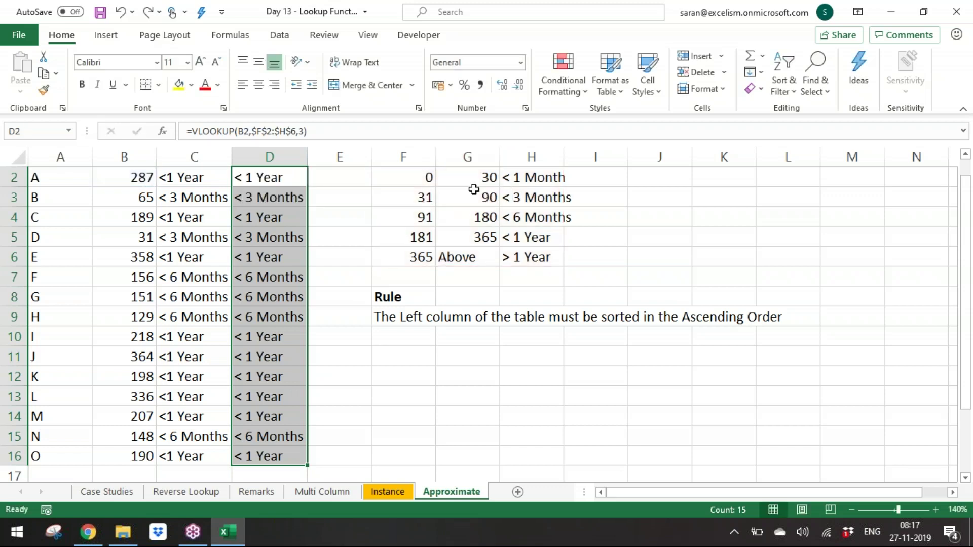
Step: Select the whole second Range column, G, to inspect the upper limits
click(473, 190)
key(ctrl+Up)
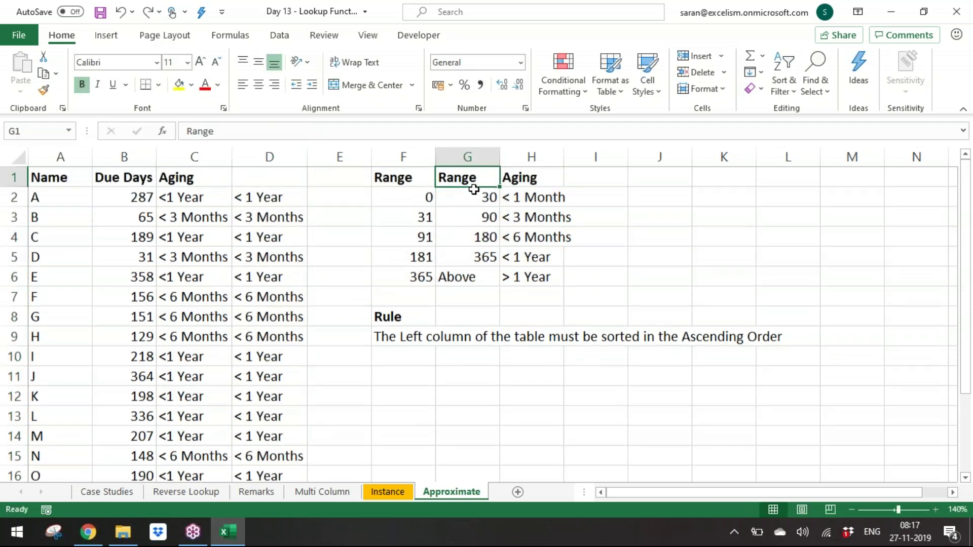
key(ctrl+space)
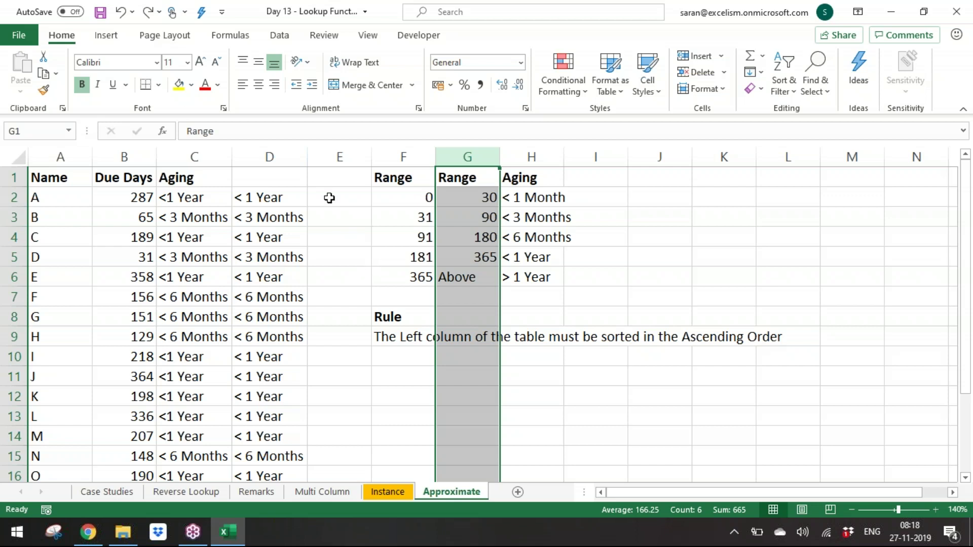
Step: Copy the range table F1:H6 and paste it at J1 as transposed values
click(304, 196)
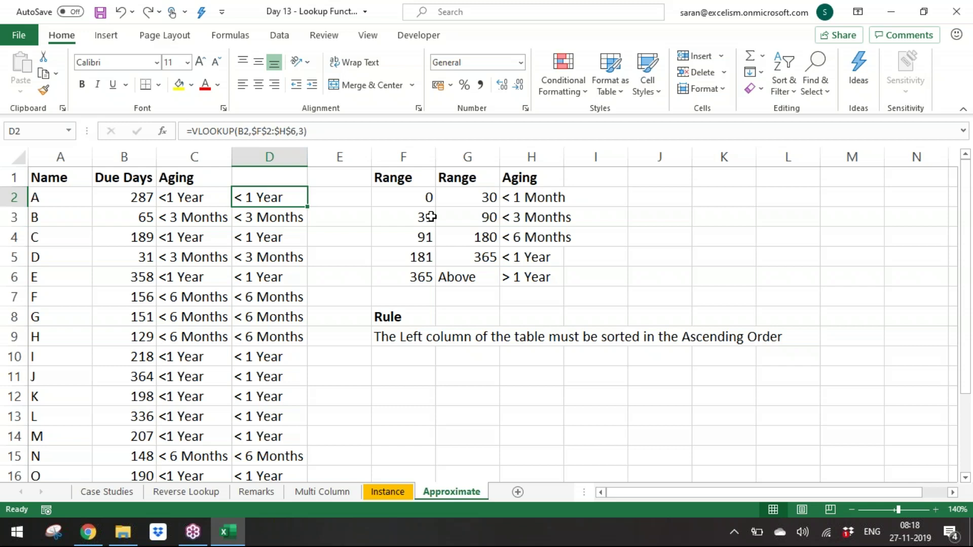
key(Right)
key(Right)
key(Up)
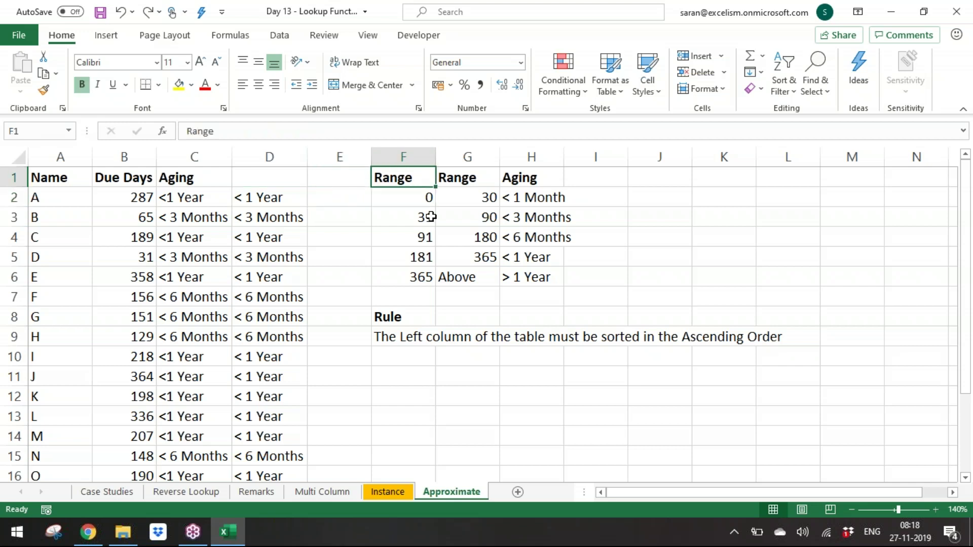
key(ctrl+shift+Right)
key(ctrl+shift+Down)
key(ctrl+c)
key(Right)
key(Right)
key(Right)
key(Right)
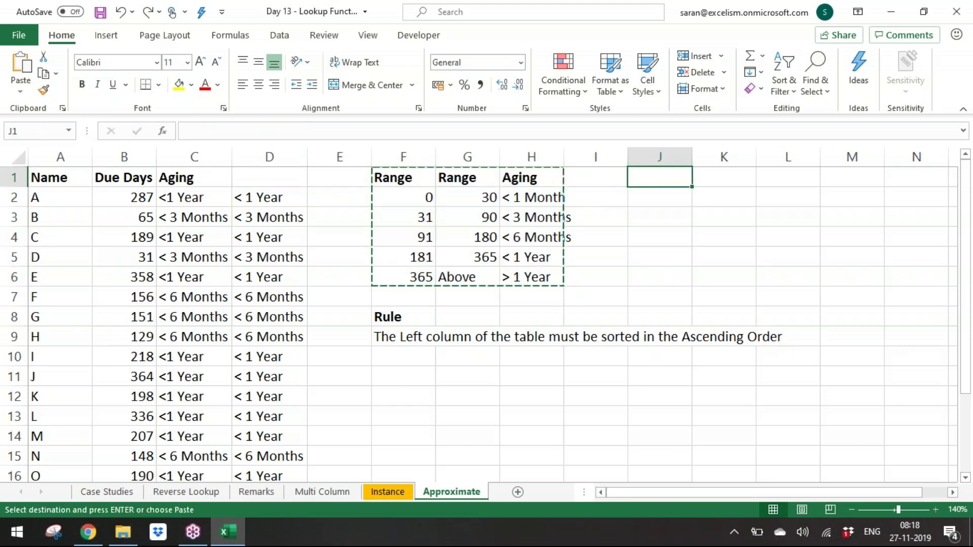
key(ctrl+alt+v)
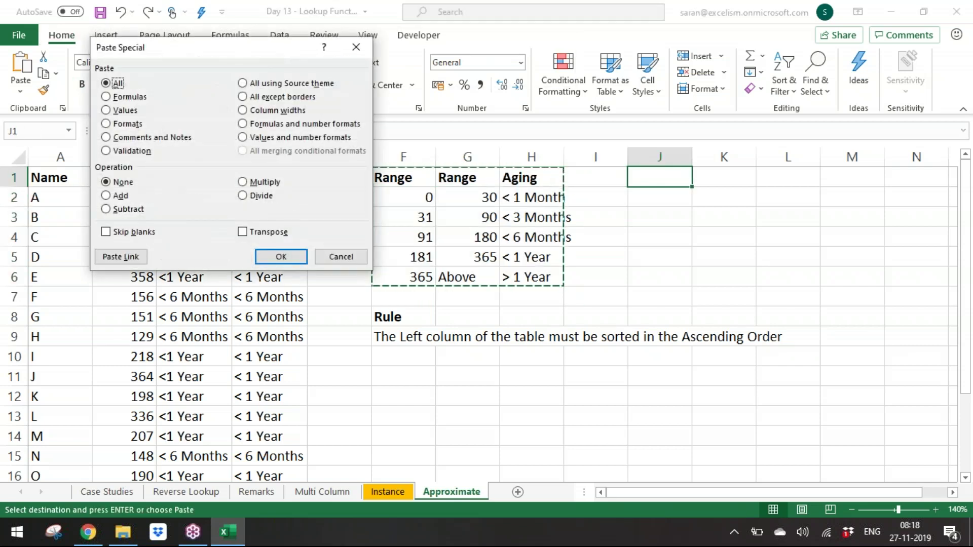
key(alt+v)
key(alt+e)
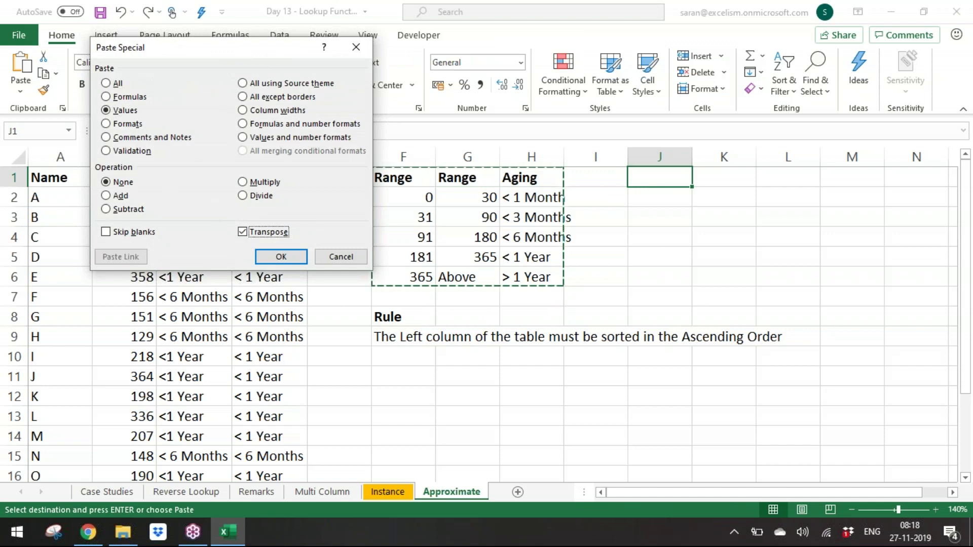
key(Return)
Step: Enter the heading "VLOOKUp" in D1 above the lookup results
key(Left)
key(Left)
key(Left)
key(Left)
key(Left)
key(Left)
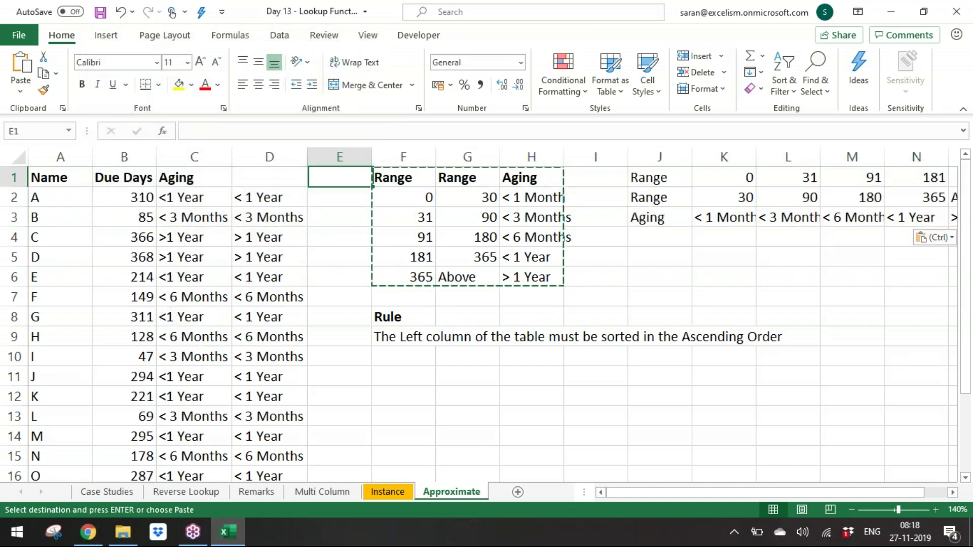
text(VLO)
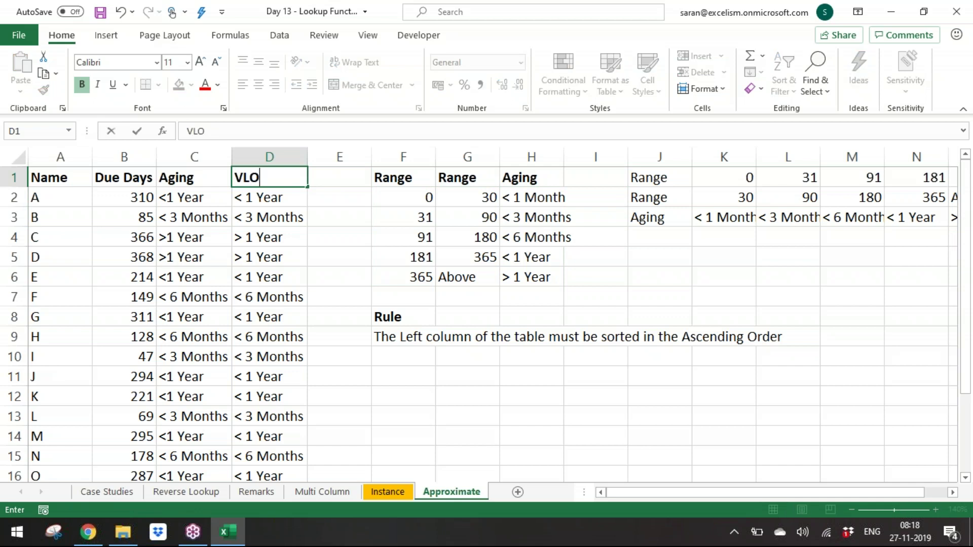
text(OKUp)
key(Return)
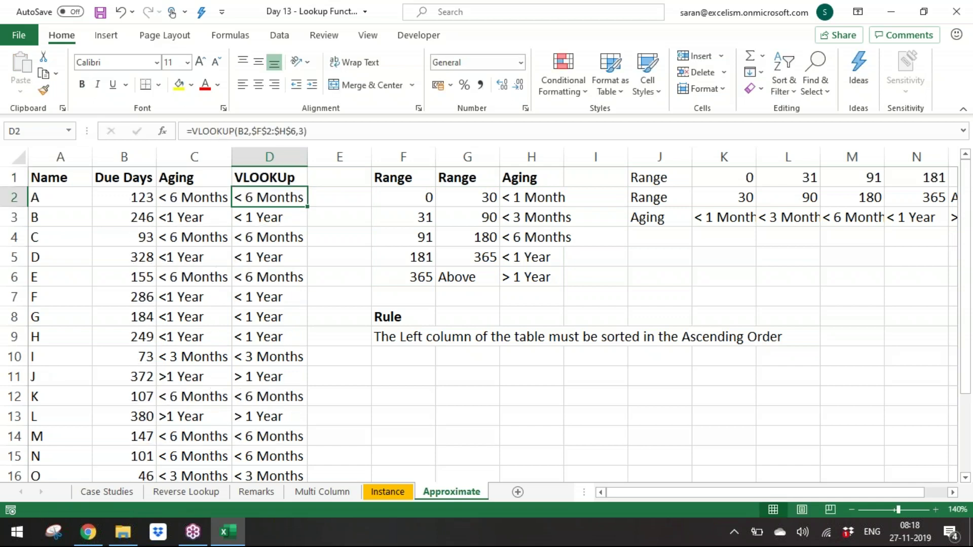
Step: Insert a new blank column at E, right after the VLOOKUP results
key(Up)
key(Right)
key(ctrl+space)
key(ctrl+shift+plus)
Step: Correct the heading in D1 to "VLOOKUP" and add the heading "HLOOKUP" in E1
key(Left)
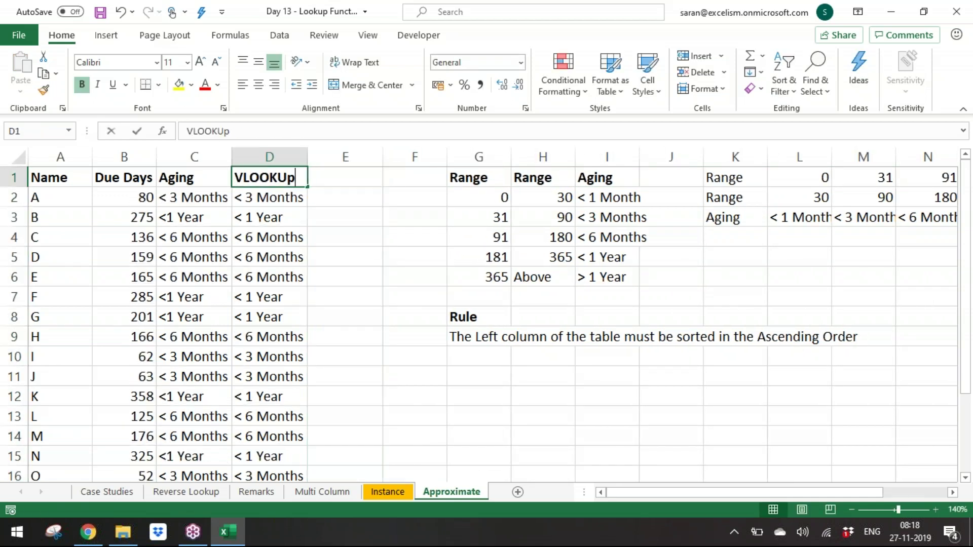
key(F2)
key(BackSpace)
text(P)
key(Tab)
text(HLOOKUP)
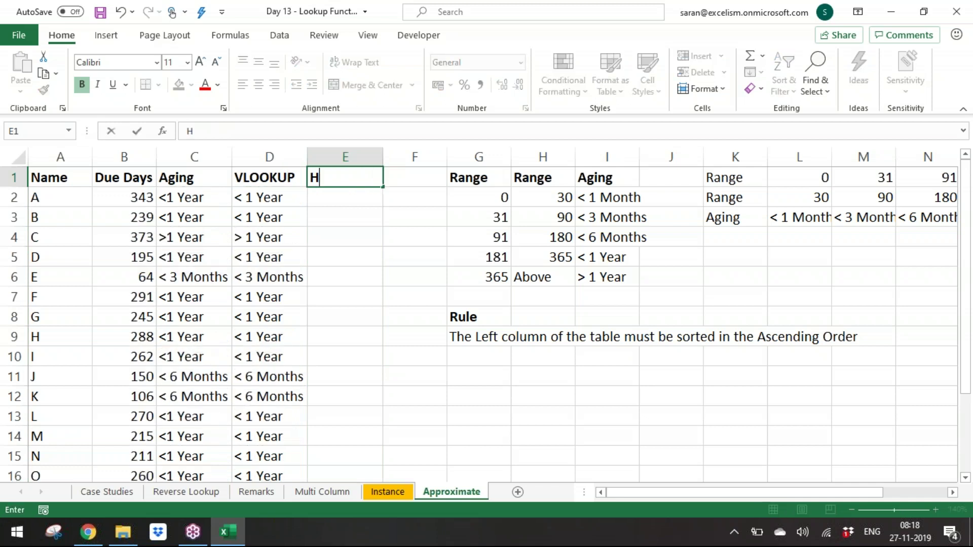
key(Return)
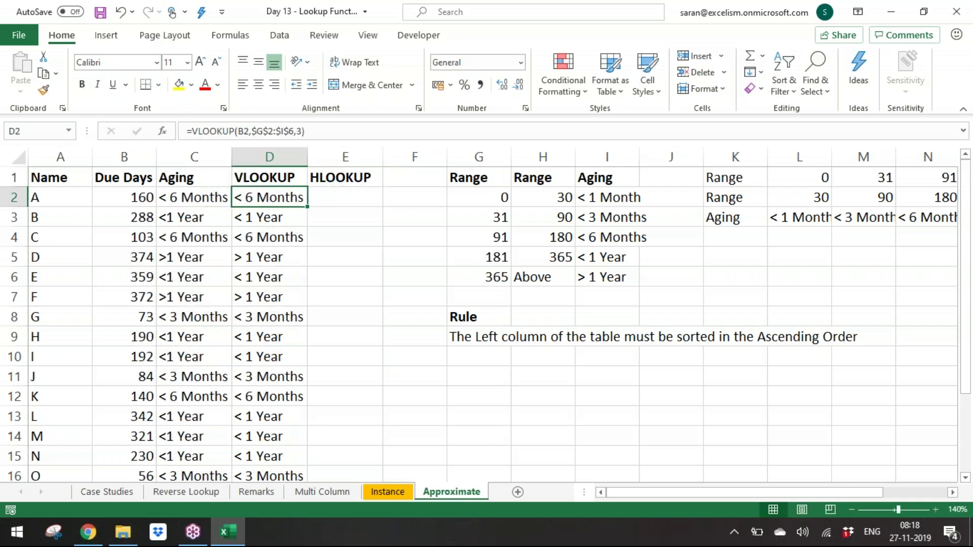
Step: Start an HLOOKUP formula in E2 with the due days in B2 as the lookup value
key(Right)
text(=hlo)
key(Tab)
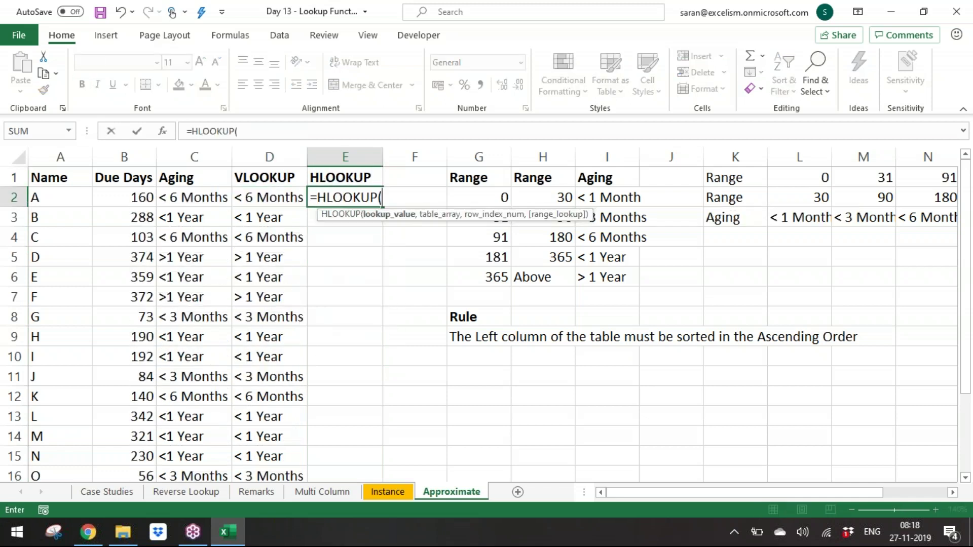
key(Left)
key(Left)
key(Left)
text(,)
Step: Use the transposed table $L$1:$P$3 as the HLOOKUP formula's absolute table array
key(Right)
key(Right)
key(Right)
key(Right)
key(Right)
key(Right)
key(Right)
key(Up)
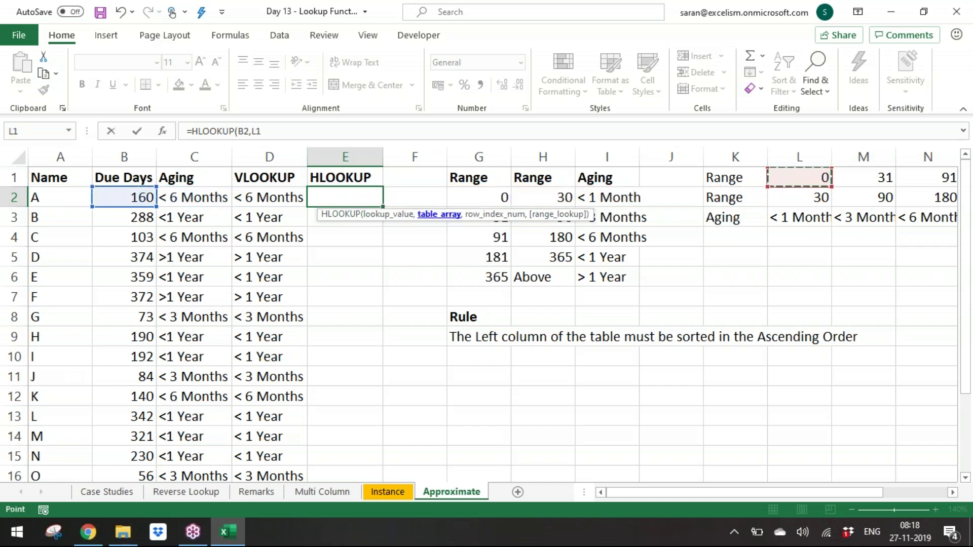
key(shift+Right)
key(shift+Right)
key(shift+Right)
key(shift+Right)
key(shift+Down)
key(shift+Down)
key(F4)
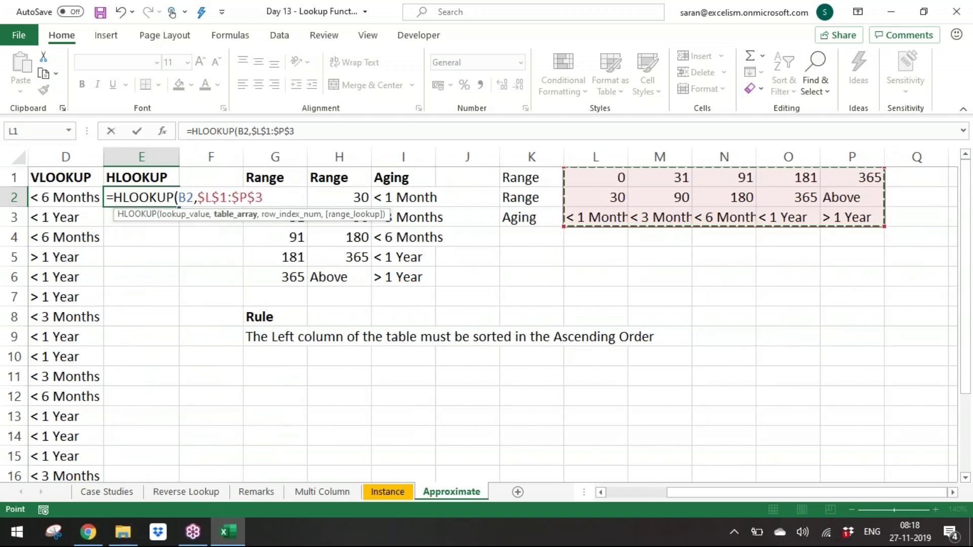
Step: Complete the HLOOKUP formula in E2 with row index 3 and exact match 0
text(,)
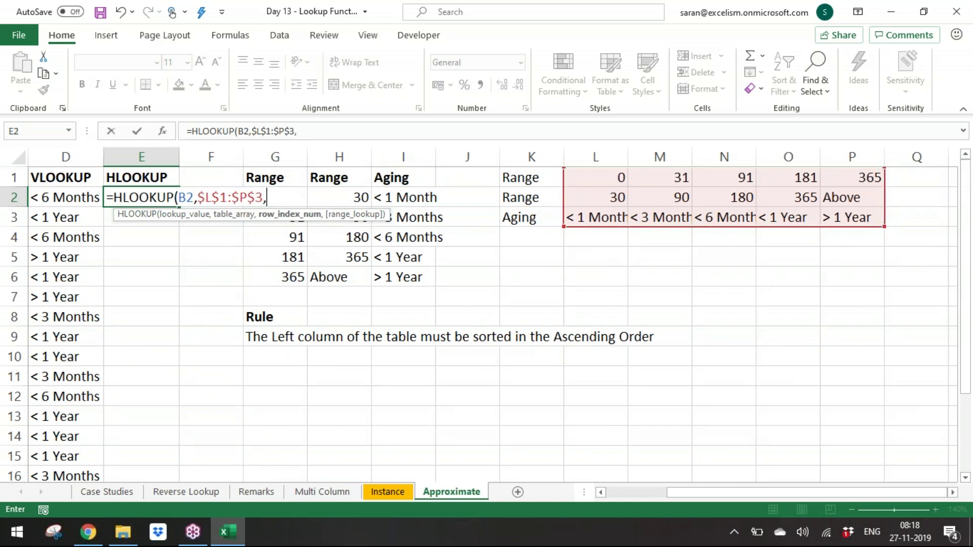
text(3,)
text(0))
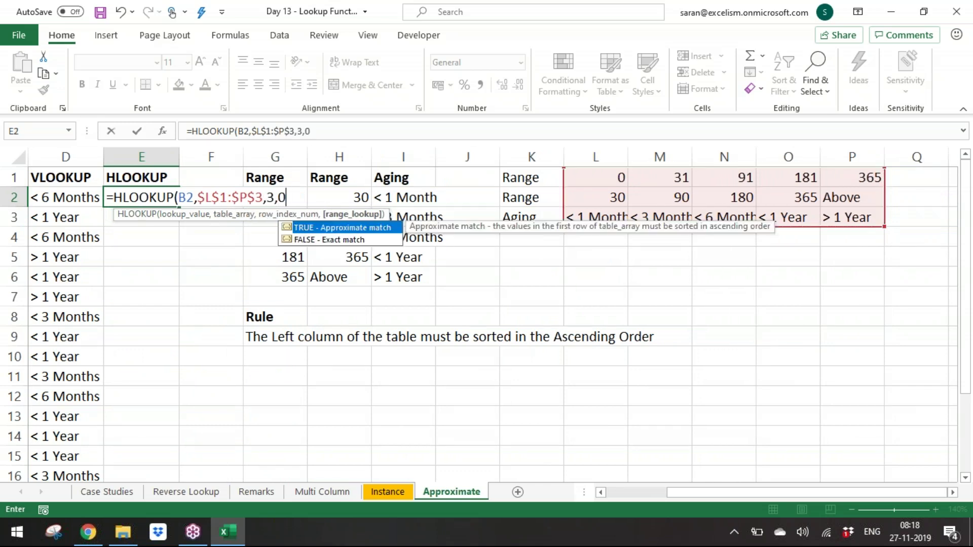
key(ctrl+Return)
Step: Copy the HLOOKUP formula from E2 down through E16
key(ctrl+c)
key(Left)
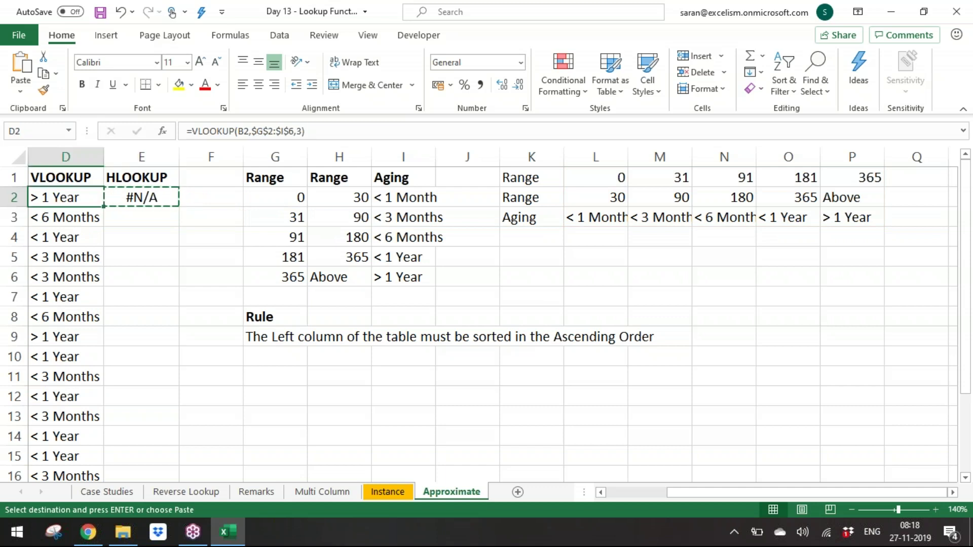
key(ctrl+Down)
key(Right)
key(ctrl+shift+Up)
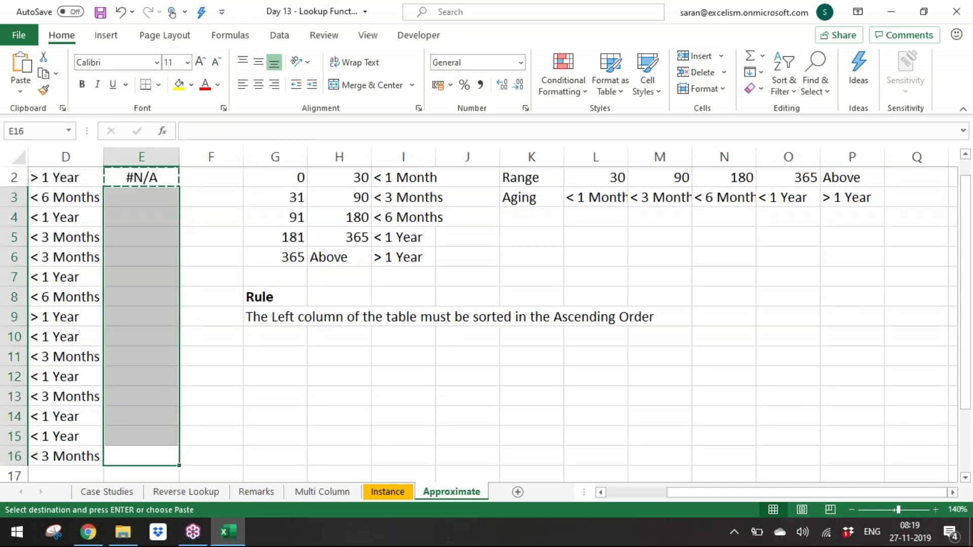
key(ctrl+v)
scroll(486, 314, up, 1)
scroll(486, 314, down, 1)
key(Escape)
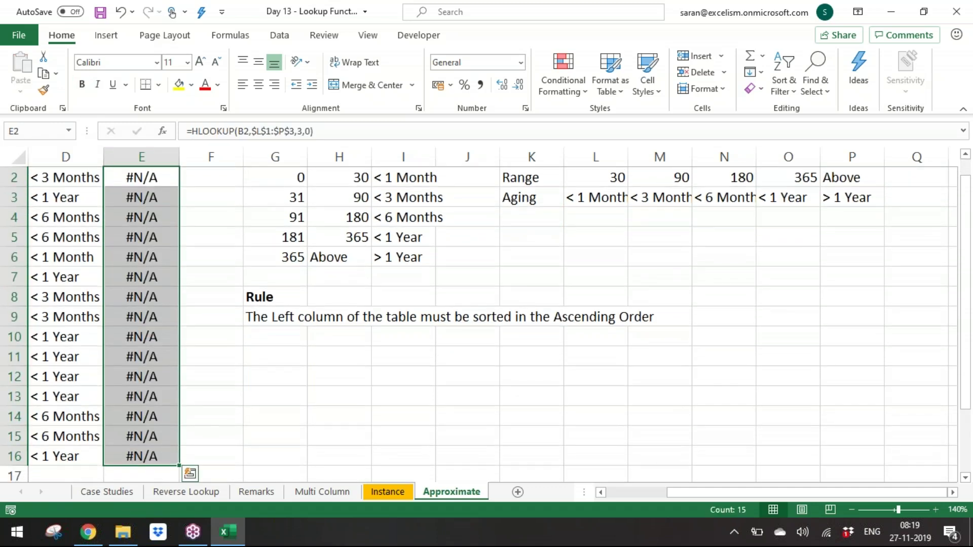
Step: Remove the exact-match argument from the HLOOKUP formulas throughout E2:E16, giving =HLOOKUP(B2,$L$1:$P$3,3) in E2
key(F2)
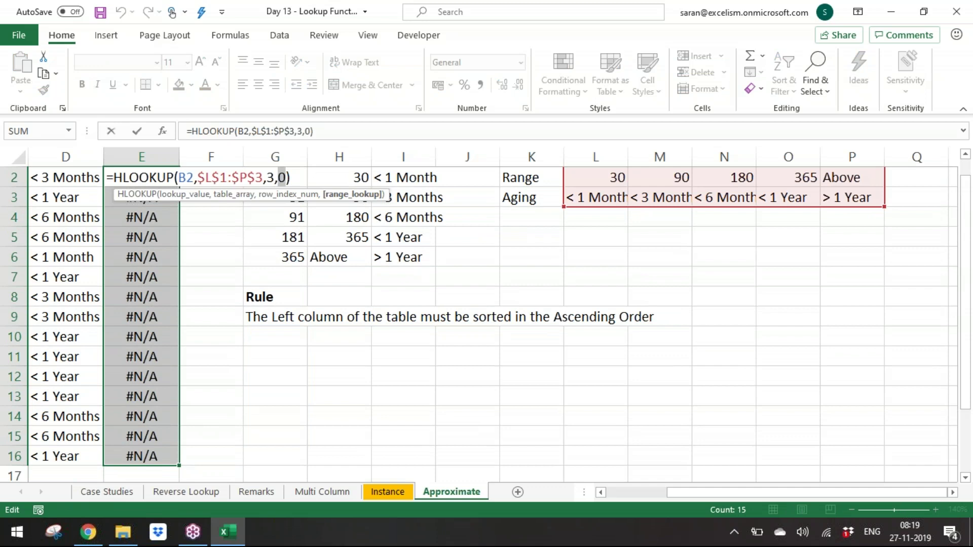
key(BackSpace)
key(BackSpace)
key(ctrl+Return)
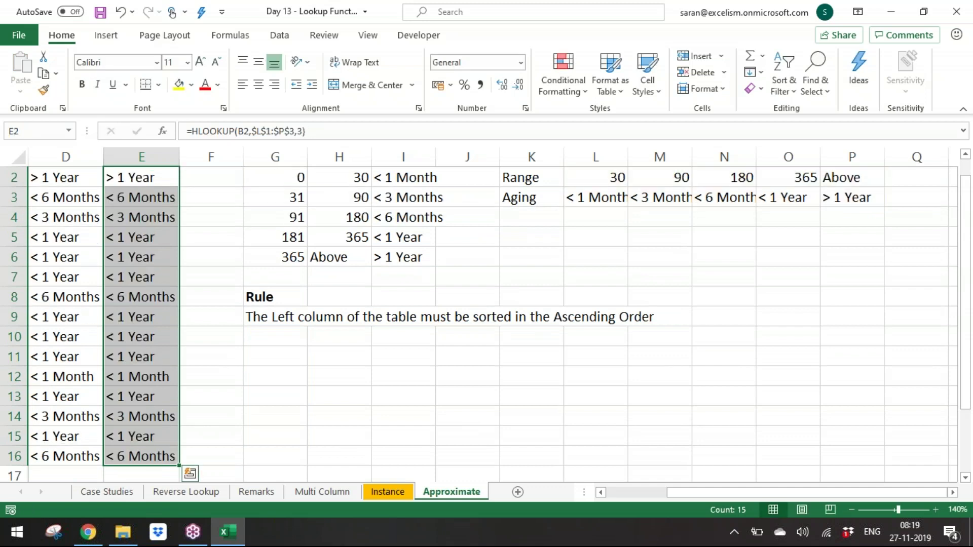
Step: Examine the sort order of the lower limits in L1:P1 of the transposed table and compare the aging columns
scroll(487, 325, up, 1)
click(276, 177)
key(ctrl+Right)
key(ctrl+Right)
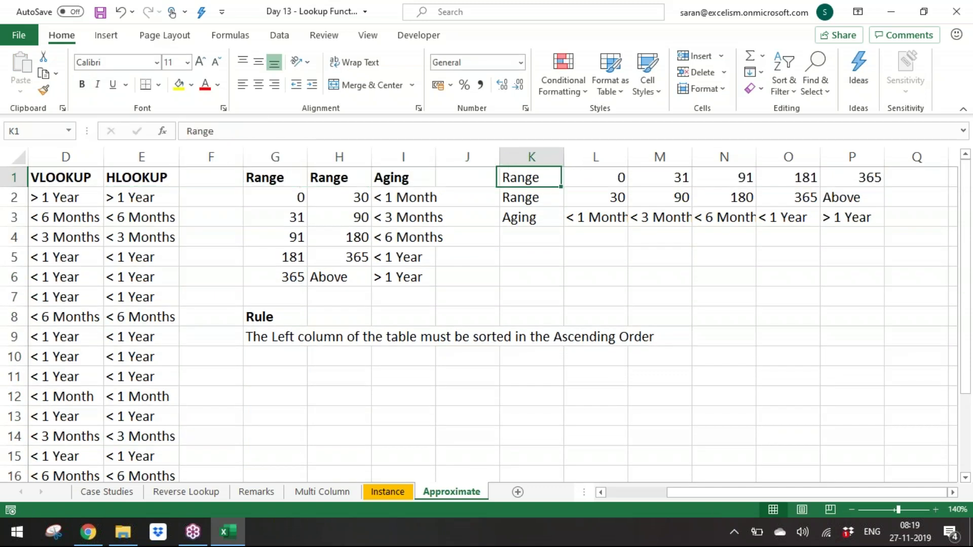
key(Right)
key(ctrl+shift+Right)
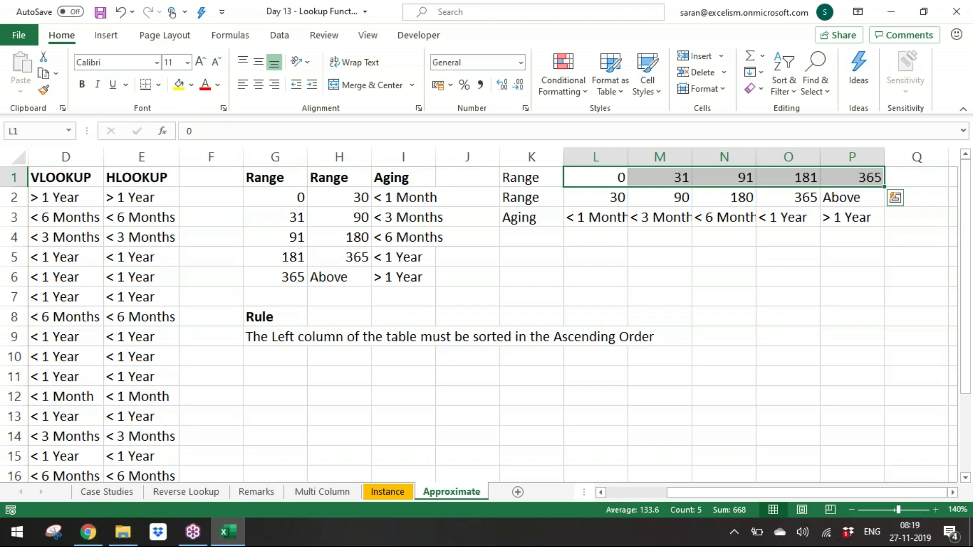
key(Down)
key(Down)
key(Down)
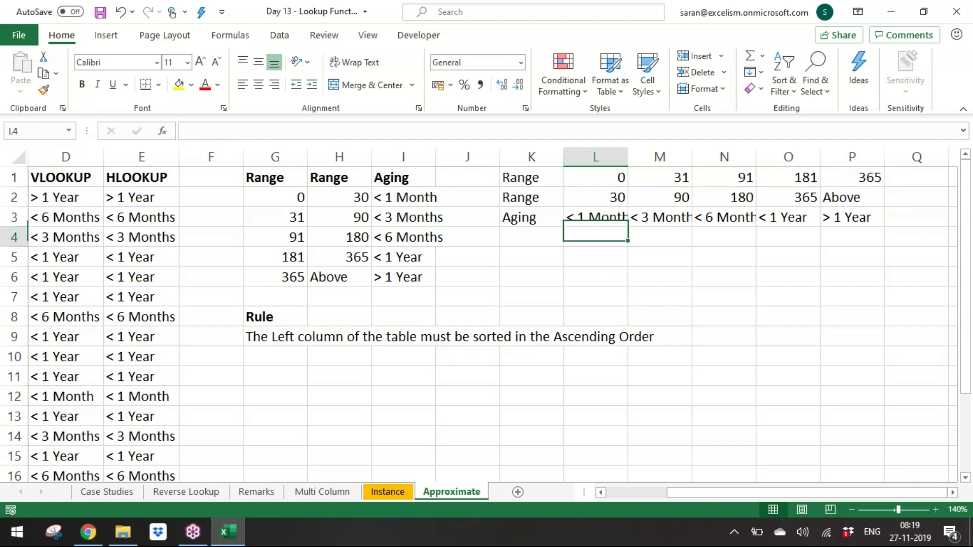
key(Left)
key(Left)
key(Home)
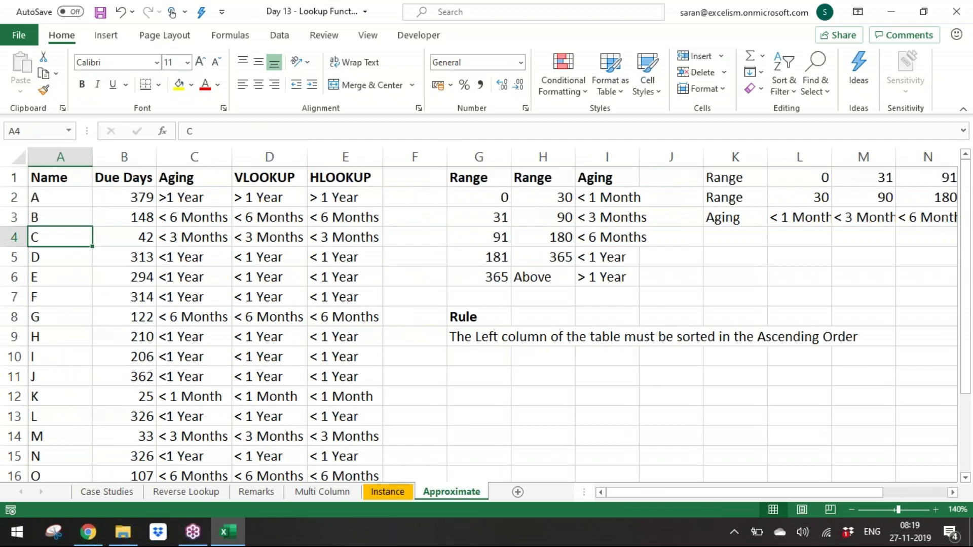
Step: Save the workbook and insert two blank columns at column F, after the HLOOKUP column
key(ctrl+s)
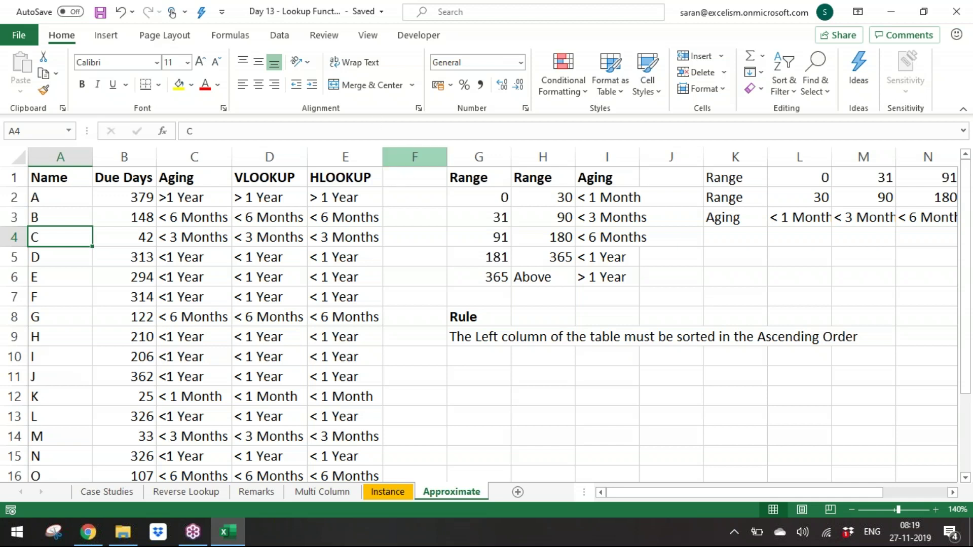
click(415, 157)
key(ctrl+shift+plus)
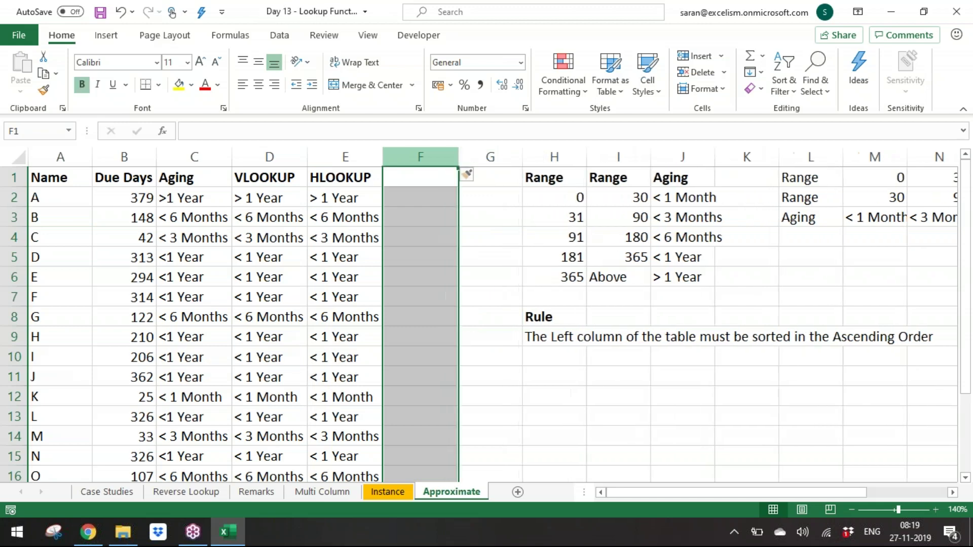
key(ctrl+shift+plus)
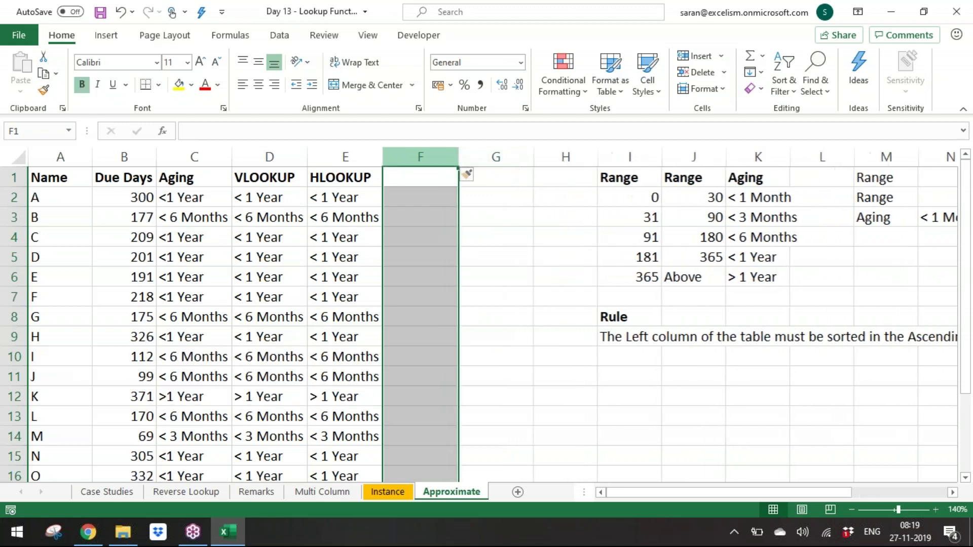
Step: Try to move the Aging column K1:K6 of the range table to I11, and undo the move
click(486, 217)
click(630, 198)
drag(630, 177, 758, 217)
click(630, 197)
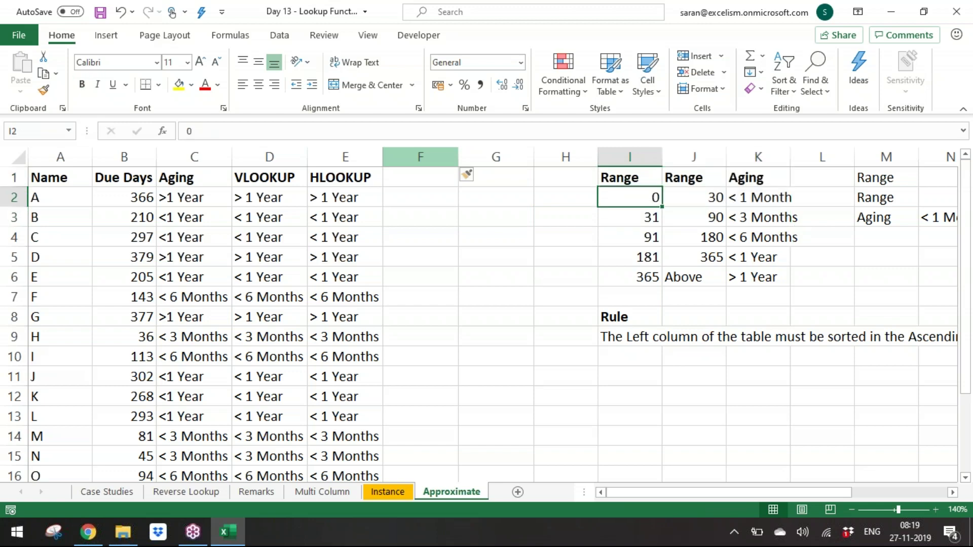
click(694, 177)
drag(758, 177, 759, 277)
key(ctrl+c)
key(Down)
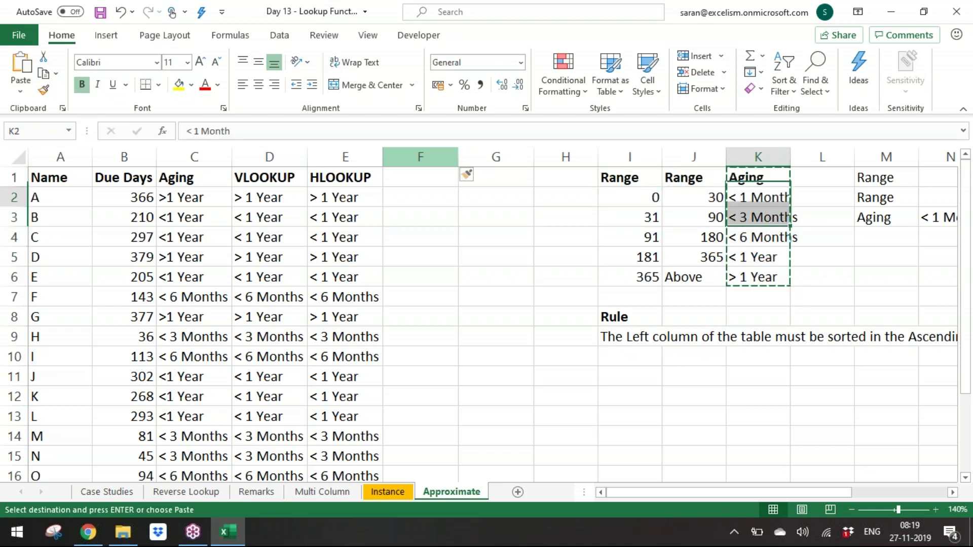
key(Down)
key(Down)
key(Down)
key(Down)
key(Down)
key(Down)
key(Down)
key(Down)
key(Left)
key(Left)
key(Left)
key(Down)
key(Right)
key(ctrl+v)
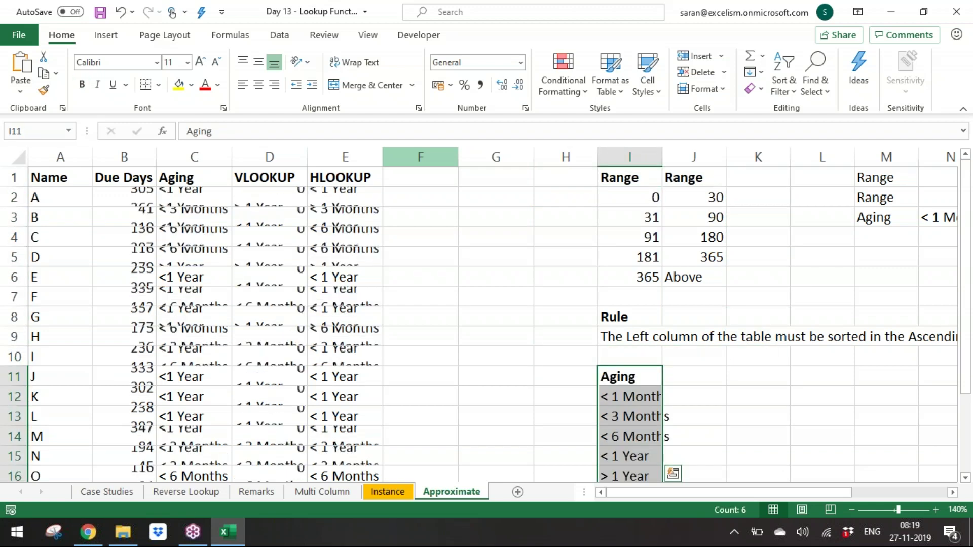
key(ctrl+Up)
key(ctrl+Up)
key(ctrl+Up)
key(ctrl+Up)
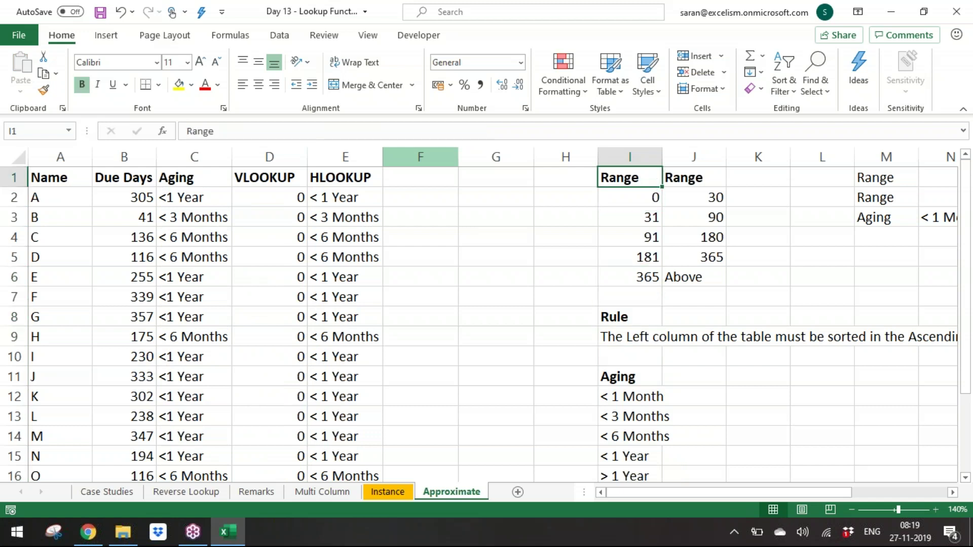
key(ctrl+z)
Step: Copy the whole range table I1:K6 to I11, below the Rule note
key(Right)
key(Right)
key(ctrl+Up)
key(ctrl+Up)
key(ctrl+shift+Down)
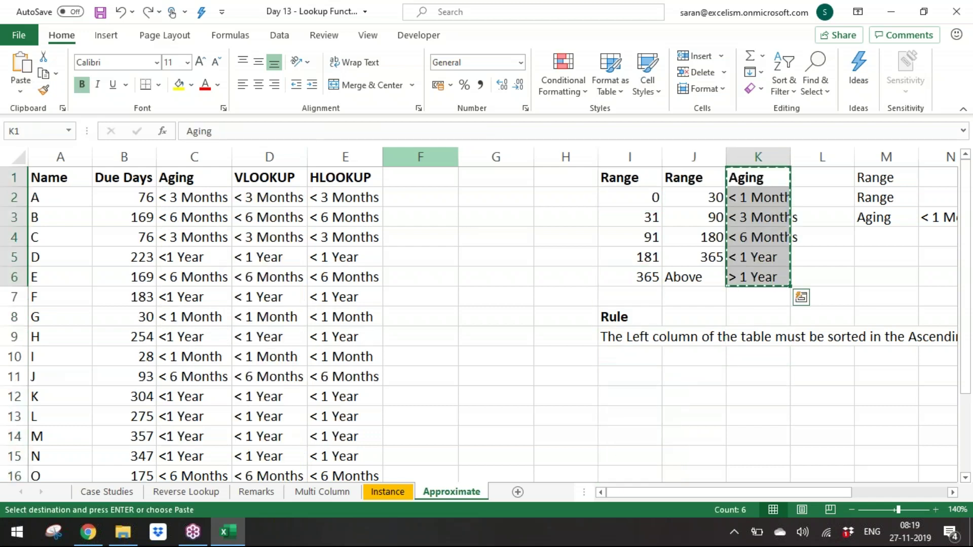
key(Left)
key(Left)
key(ctrl+a)
key(ctrl+c)
key(Down)
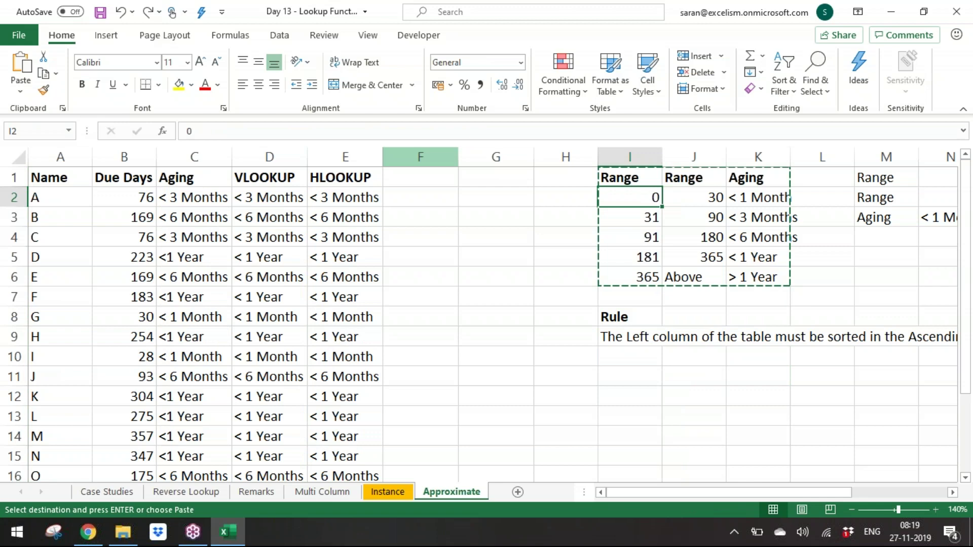
key(Down)
key(Down)
key(Down)
key(Down)
key(Down)
key(Down)
key(Down)
key(Down)
key(Down)
key(Return)
Step: Move the Aging column K11:K16 of the copied table in front of its two Range columns, starting at I11
key(Right)
key(Right)
key(ctrl+shift+Down)
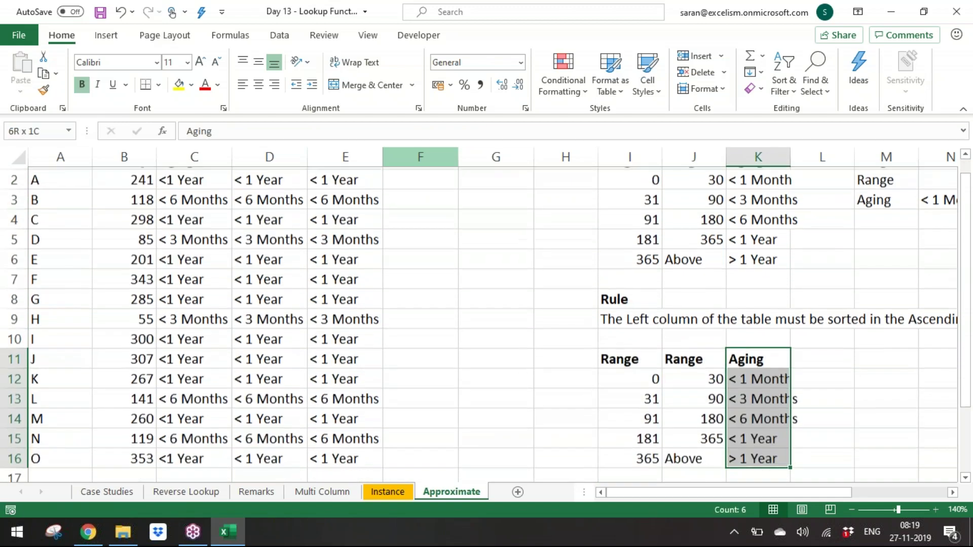
key(ctrl+x)
key(Left)
key(Left)
key(alt+e)
key(Escape)
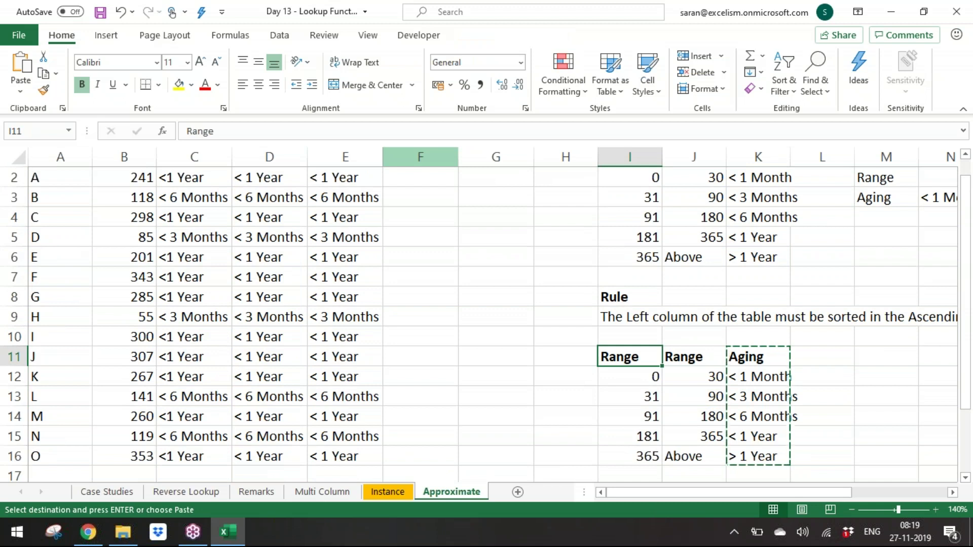
key(shift+F10)
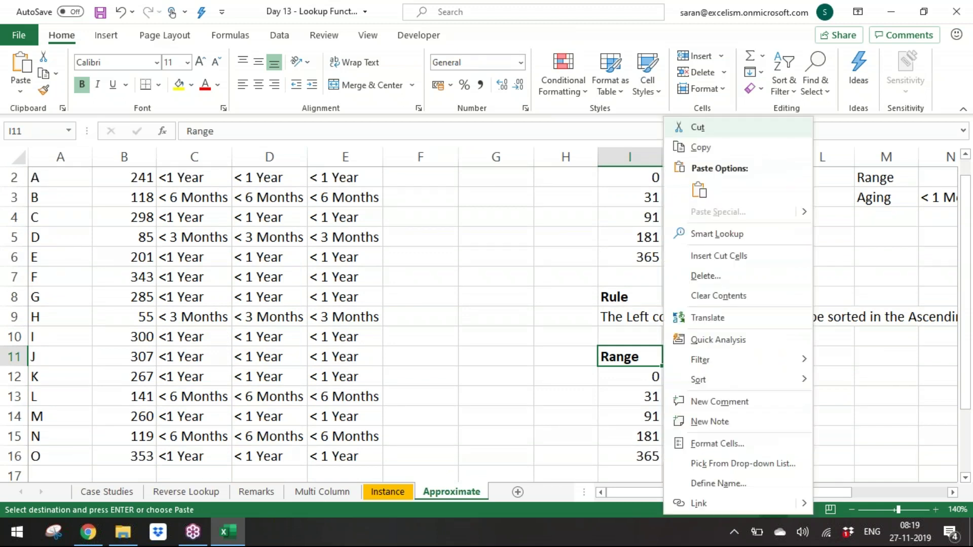
key(e)
Step: Fit the widths of columns I to K to the contents of the rearranged table I11:K16
key(shift+Right)
key(shift+Right)
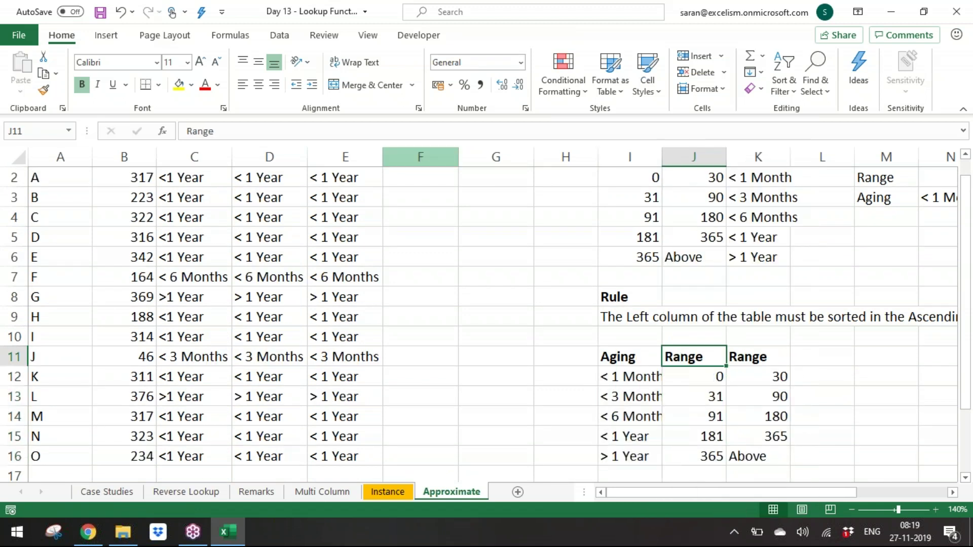
key(alt+h)
key(o)
key(i)
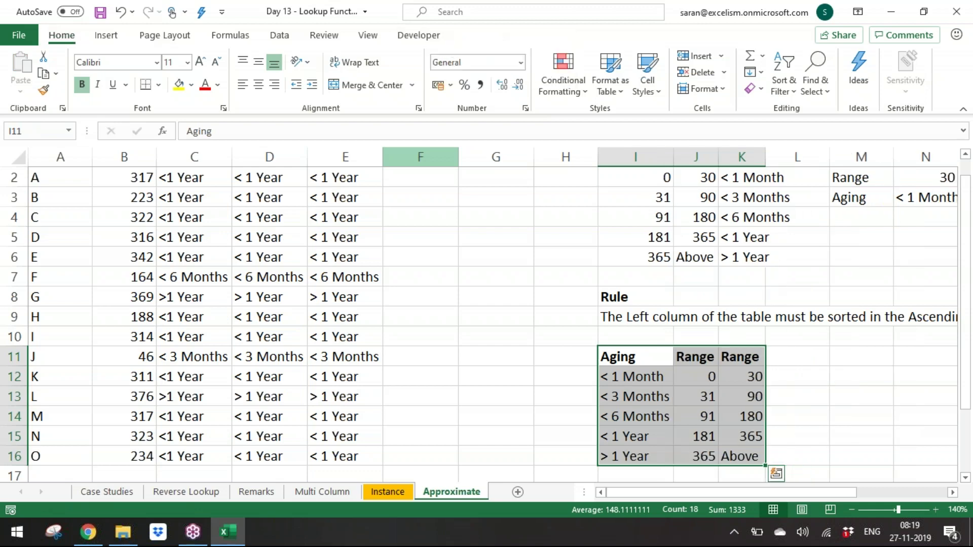
Step: Compare the column order of the original range table at I1 with the rearranged copy at I11
click(635, 337)
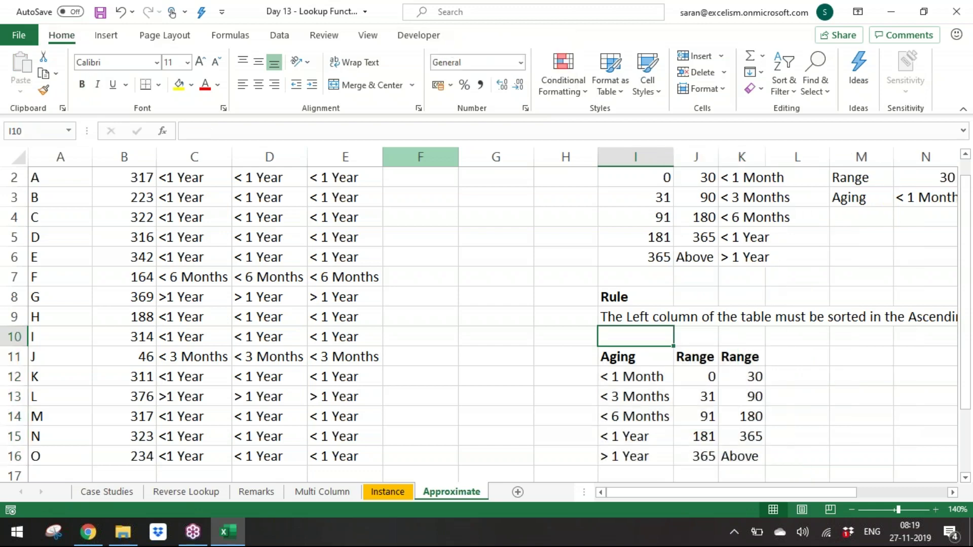
key(Up)
key(Up)
key(Up)
key(Up)
key(Up)
key(Up)
key(Up)
key(Up)
key(Up)
key(Down)
key(Down)
key(Down)
key(Down)
key(Down)
key(Down)
key(Down)
key(Down)
key(Down)
key(Down)
key(Down)
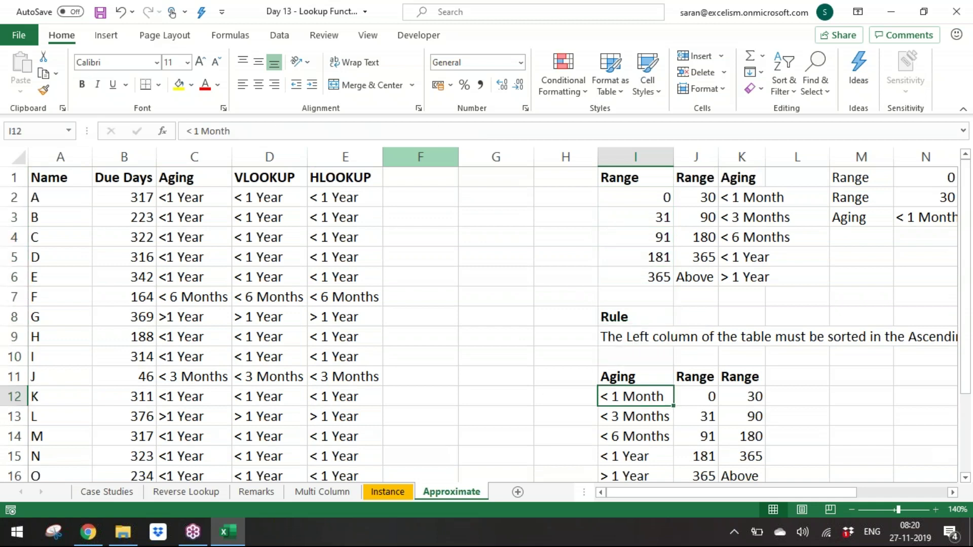
Step: Enter the heading INDEX & MATCH in F1 and fit the column width to it
key(Left)
key(Left)
key(Left)
key(ctrl+Up)
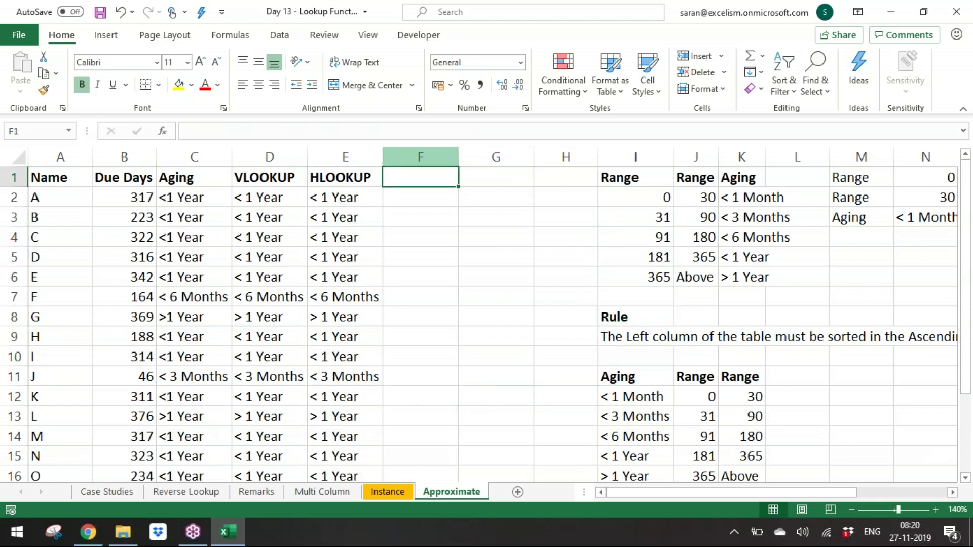
text(VLOOKup)
key(BackSpace)
key(BackSpace)
key(BackSpace)
key(BackSpace)
key(BackSpace)
key(BackSpace)
key(BackSpace)
text(INDEx)
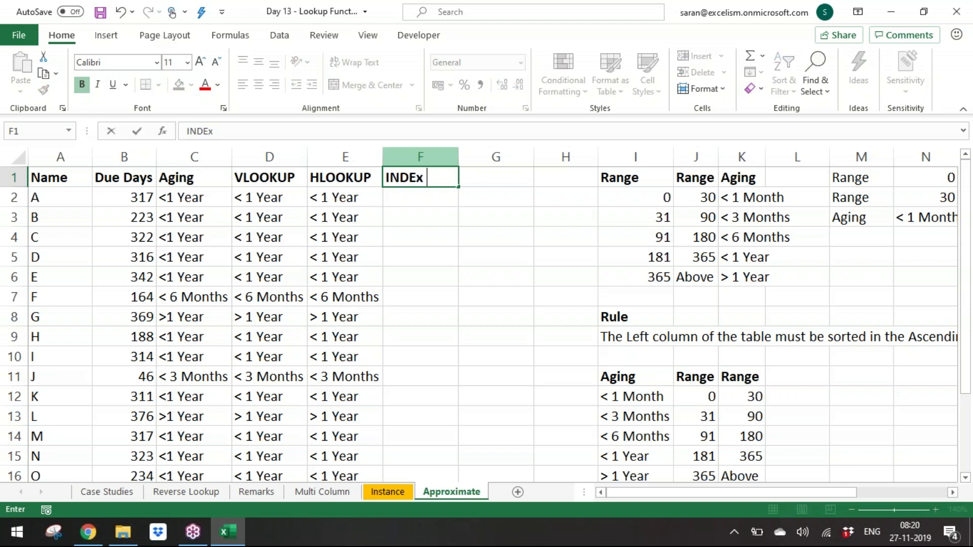
text(X &)
text(TCH)
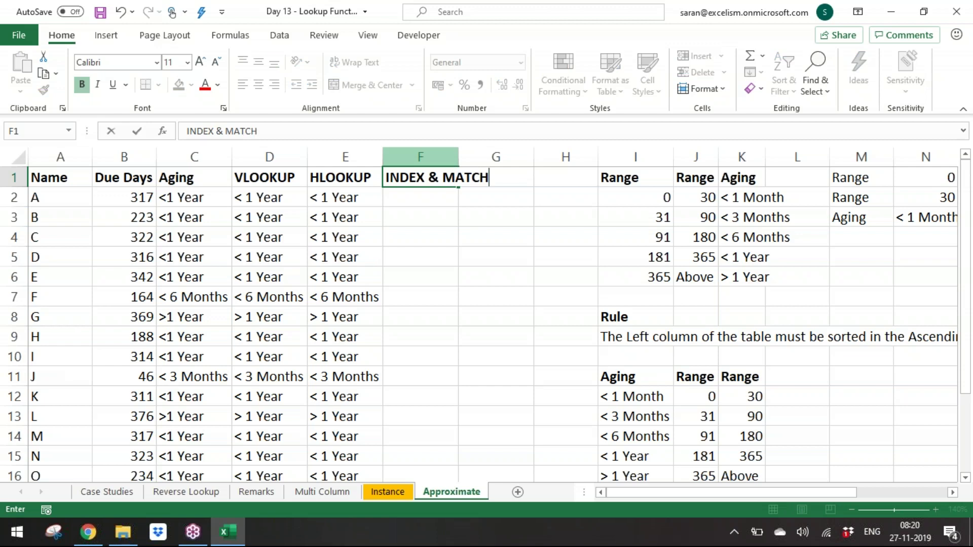
key(Return)
key(Up)
key(alt+o)
key(c)
key(a)
Step: Enter the heading VLOOKUP & CHOOSE in G1 and fit the column width to it
key(Right)
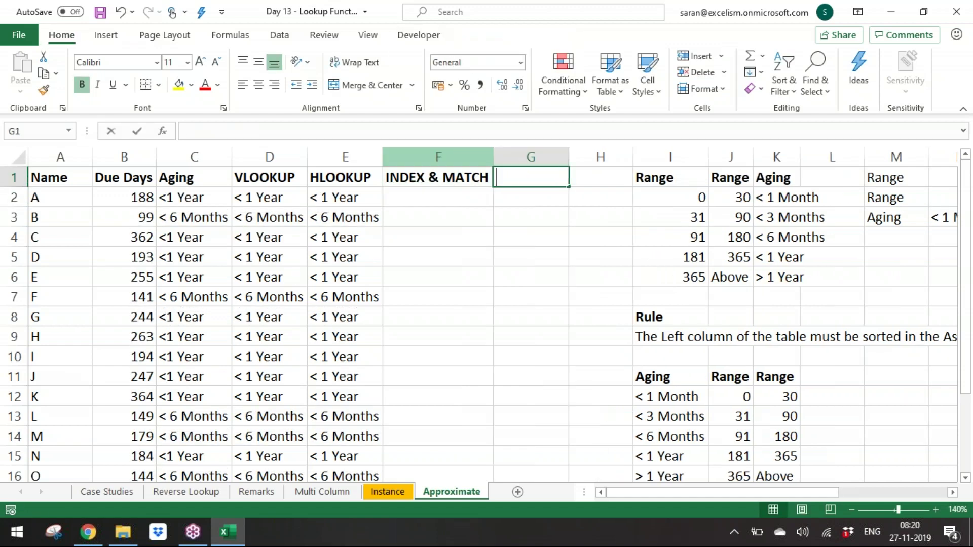
text(VLOOKUP & CHOOSE)
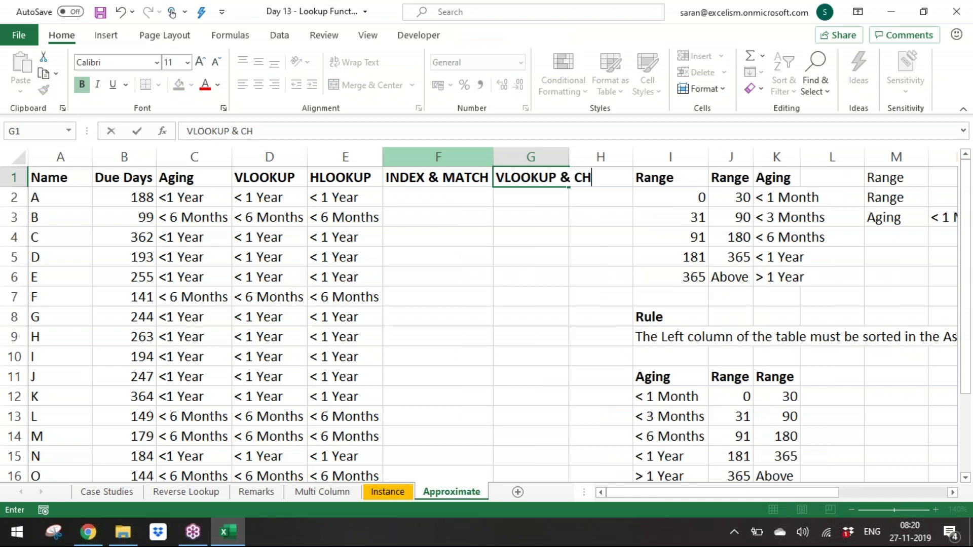
key(Return)
key(Left)
key(Up)
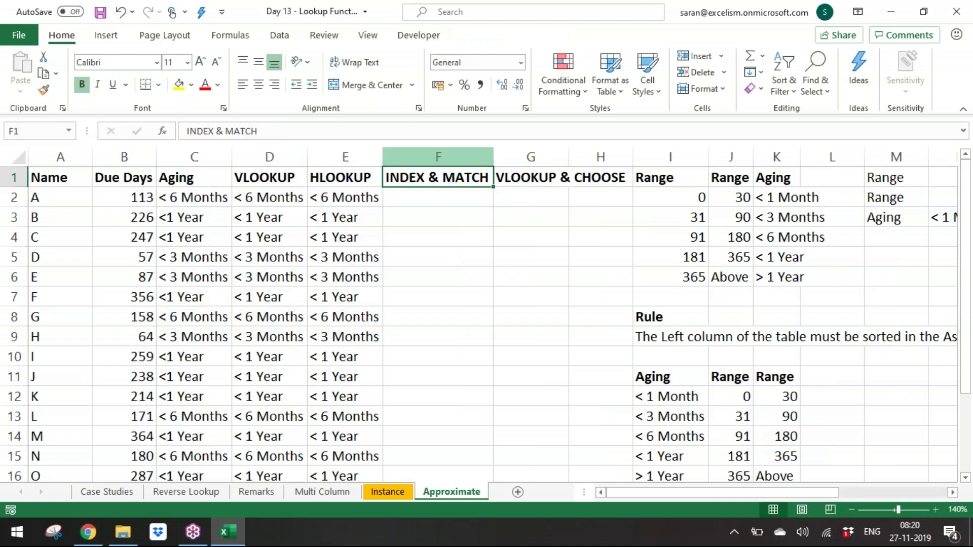
key(Right)
key(alt+h)
key(o)
key(i)
Step: Enter the heading VLOOKUP & IF in H1, make it bold, and fit the column width to it
key(Right)
text(VLOO)
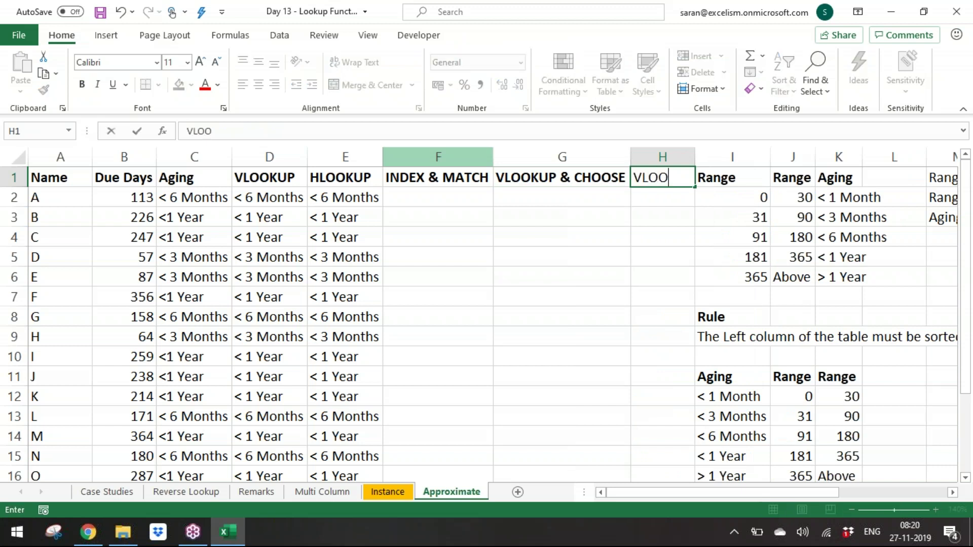
text(KUP &)
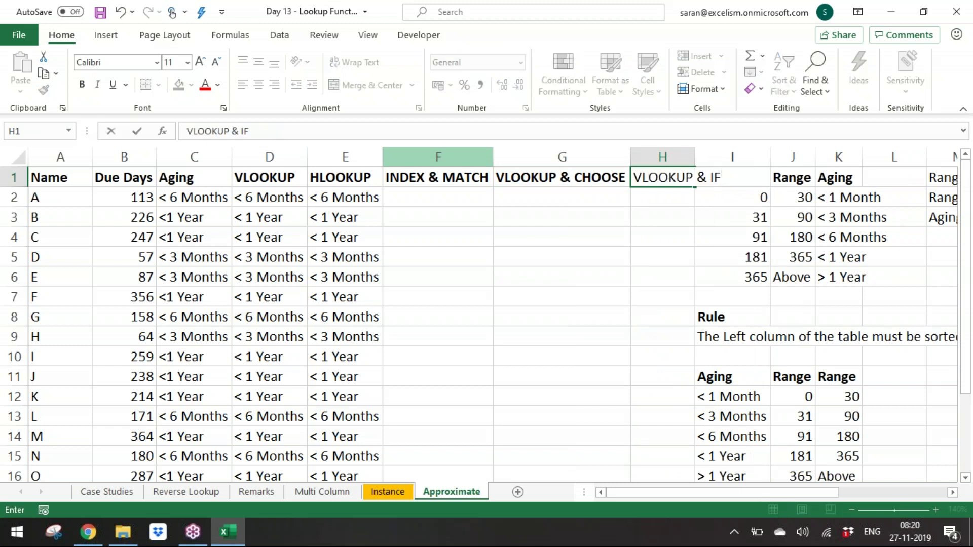
text( IF)
key(Left)
key(Right)
key(ctrl+b)
key(alt+h)
key(o)
key(i)
Step: Insert a blank column at column I, between the VLOOKUP & IF column and the range tables
key(Right)
key(ctrl+space)
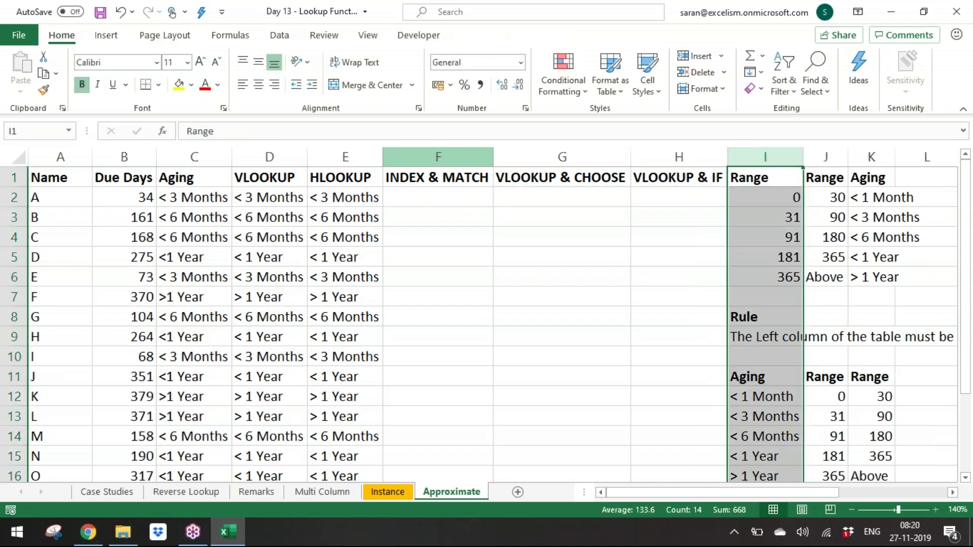
key(ctrl+shift+plus)
Step: Apply a thick outside border to the rearranged aging table J11:L16
key(Right)
key(Right)
key(Down)
key(Down)
key(Down)
key(Down)
key(Down)
key(Down)
key(Down)
key(Down)
key(Down)
key(Down)
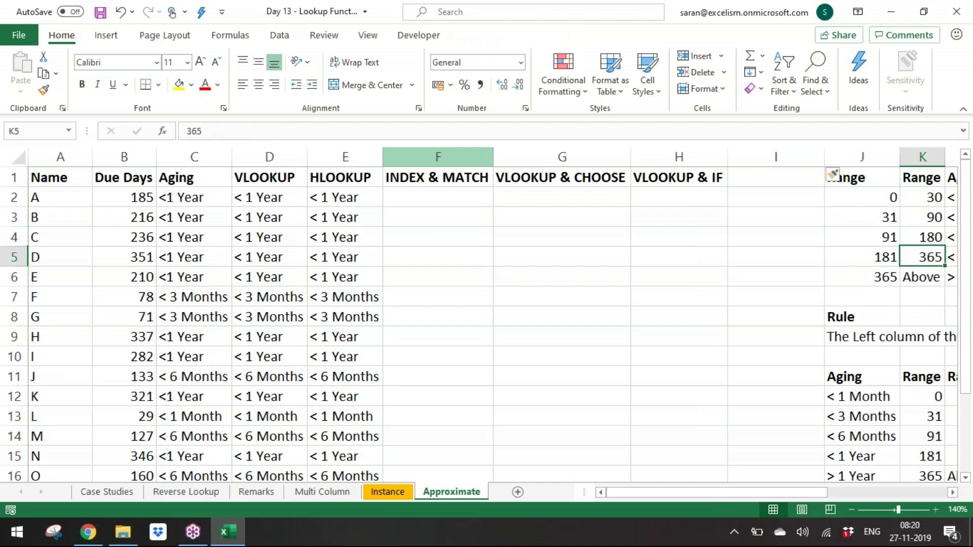
key(Left)
key(shift+Right)
key(shift+Right)
key(ctrl+shift+Down)
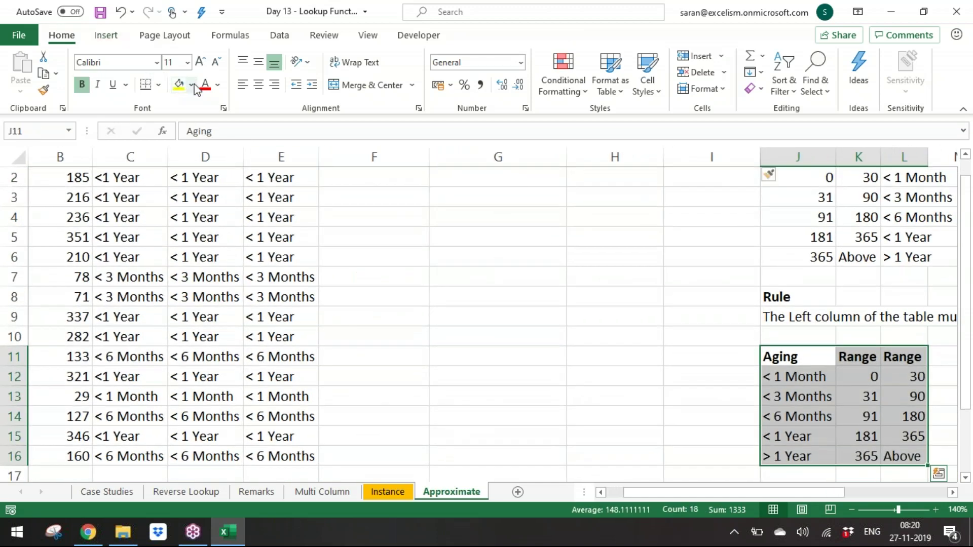
click(158, 85)
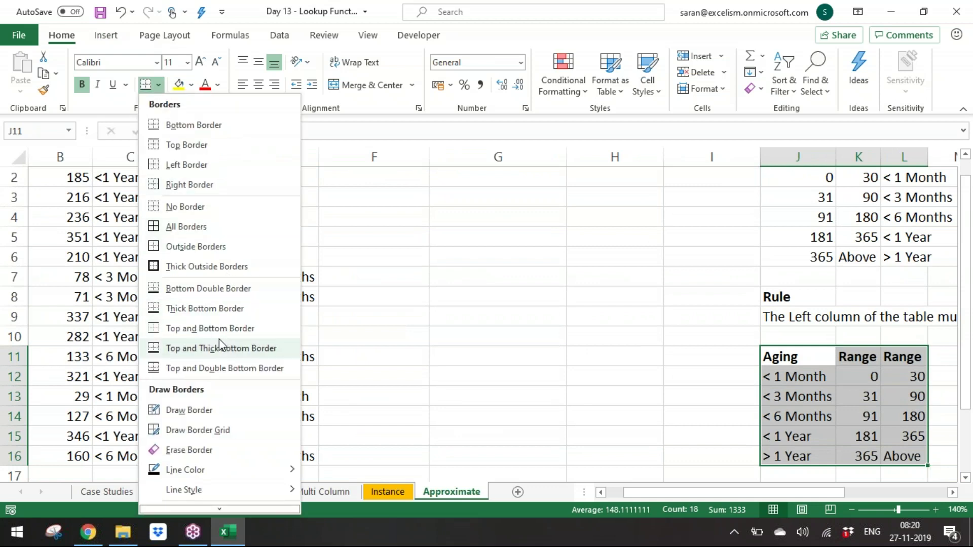
click(208, 267)
click(779, 408)
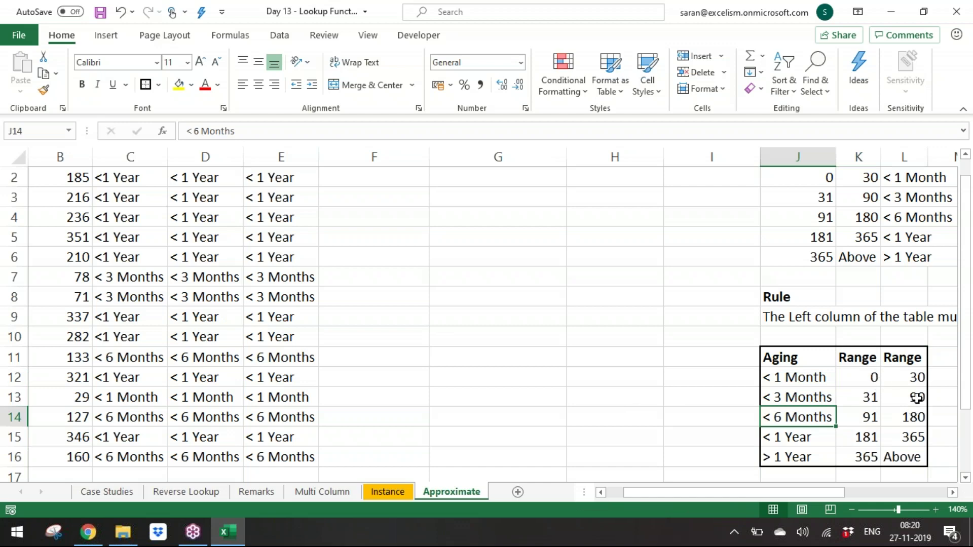
Step: Fill the INDEX & MATCH, VLOOKUP & CHOOSE and VLOOKUP & IF columns, F1:H16, with yellow
click(350, 279)
key(ctrl+Up)
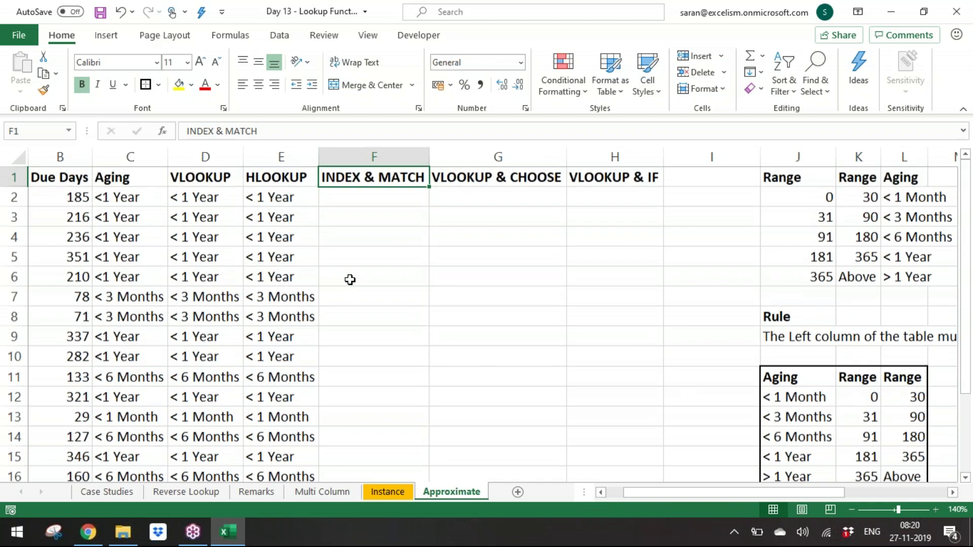
key(Right)
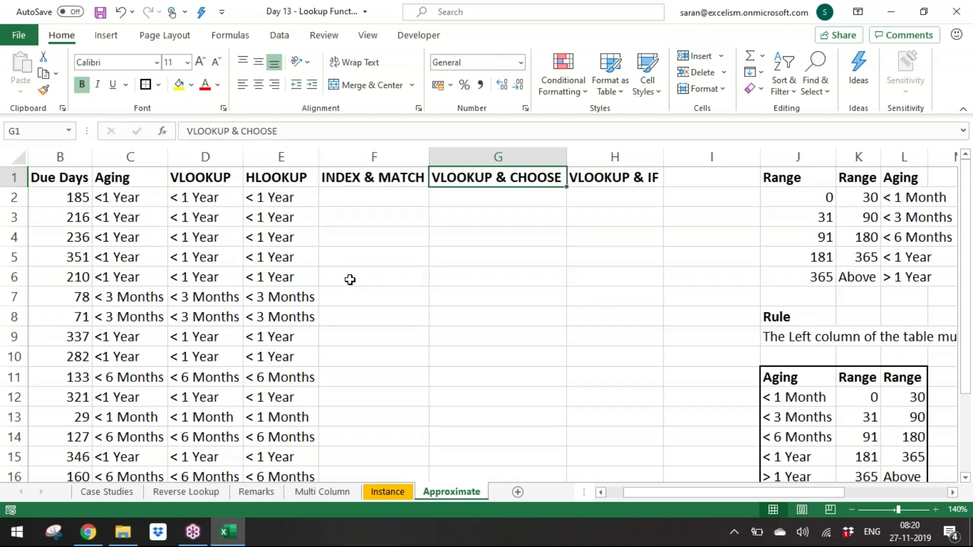
key(Down)
key(Left)
key(ctrl+shift+Down)
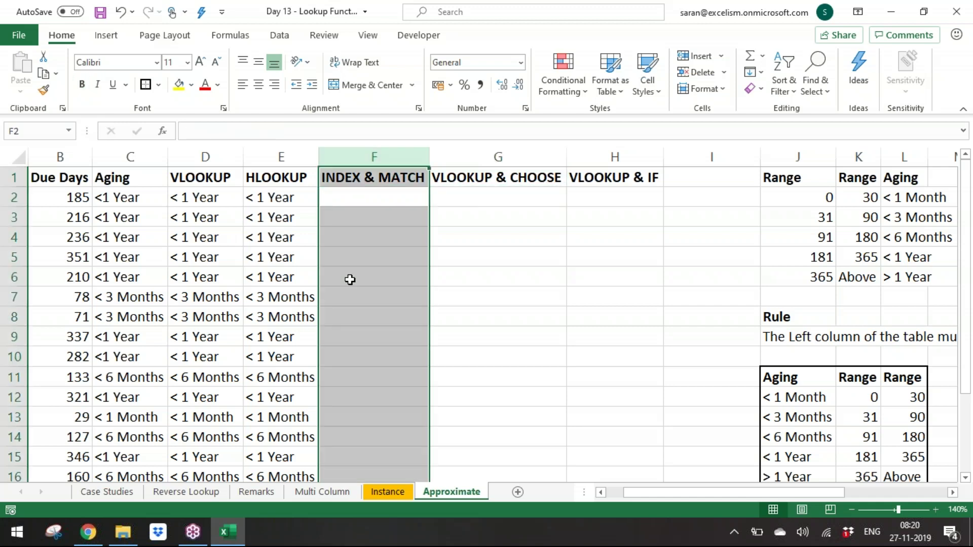
key(ctrl+Up)
key(ctrl+Left)
key(Down)
key(ctrl+Down)
key(Right)
key(Right)
key(Right)
key(Right)
key(Right)
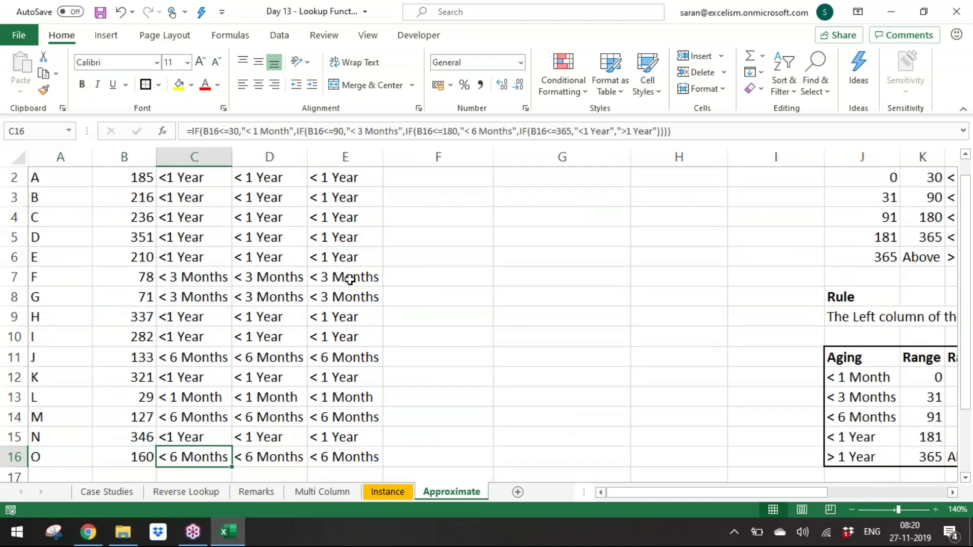
key(ctrl+shift+Right)
key(ctrl+shift+Left)
key(shift+Right)
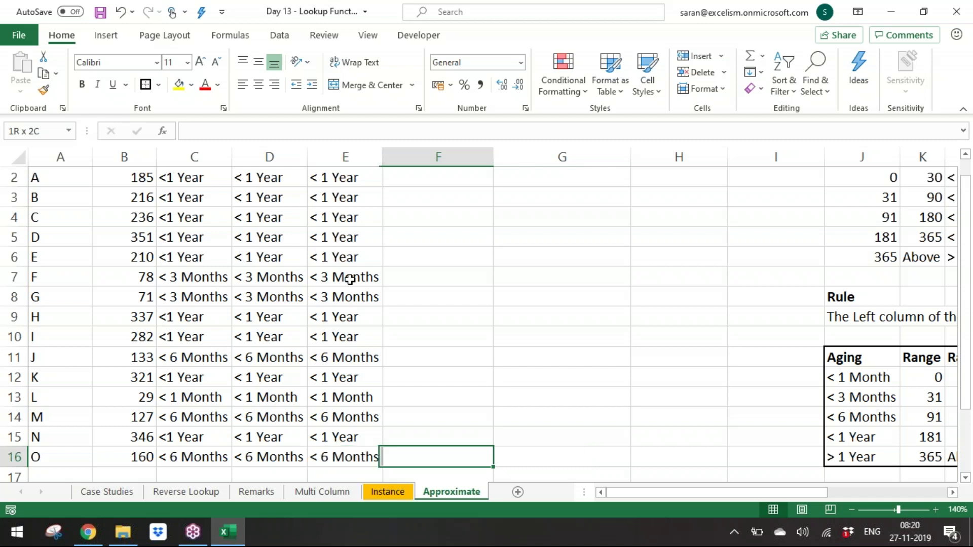
key(shift+Right)
key(shift+Right)
key(ctrl+shift+Up)
key(shift+Down)
key(shift+Up)
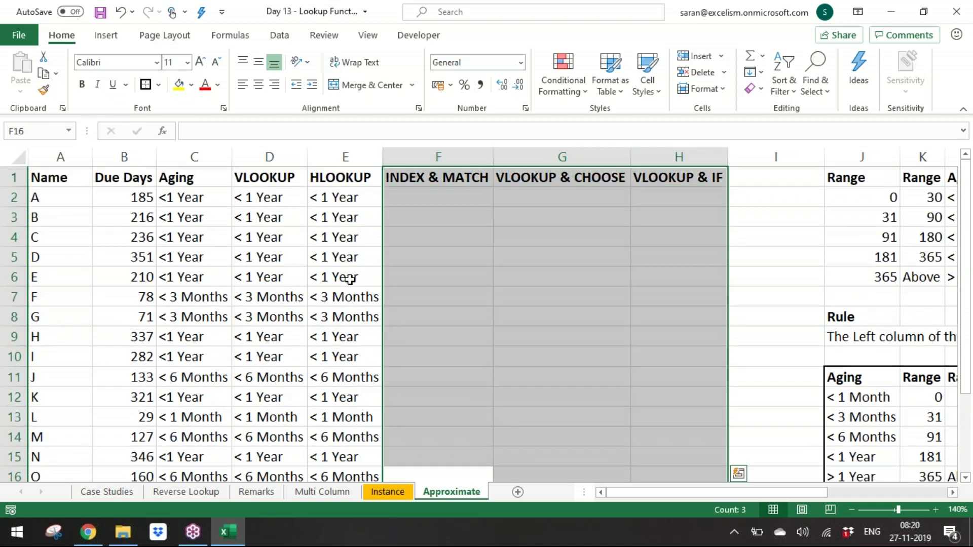
click(185, 90)
scroll(424, 459, down, 3)
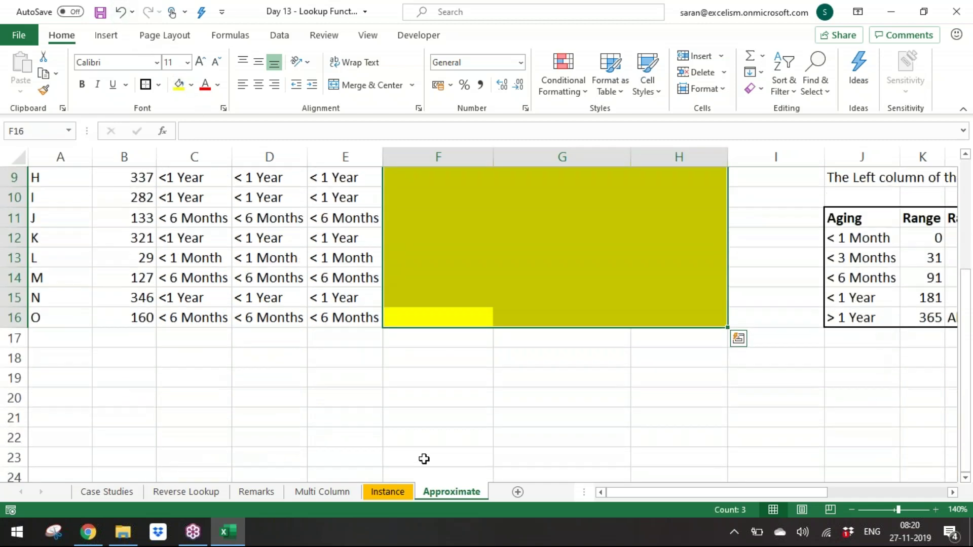
Step: Return to cell A1 of the Approximate sheet and save the workbook
click(388, 491)
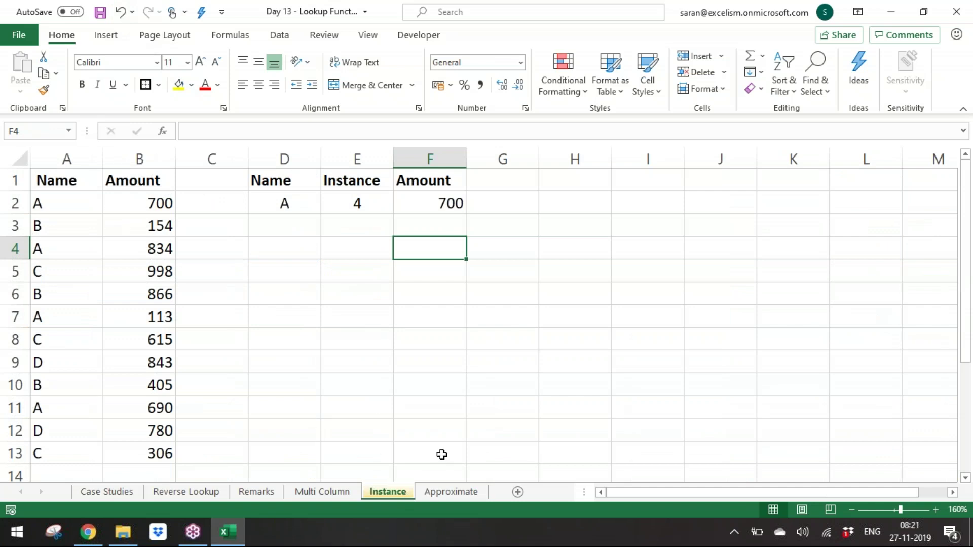
click(456, 491)
click(343, 222)
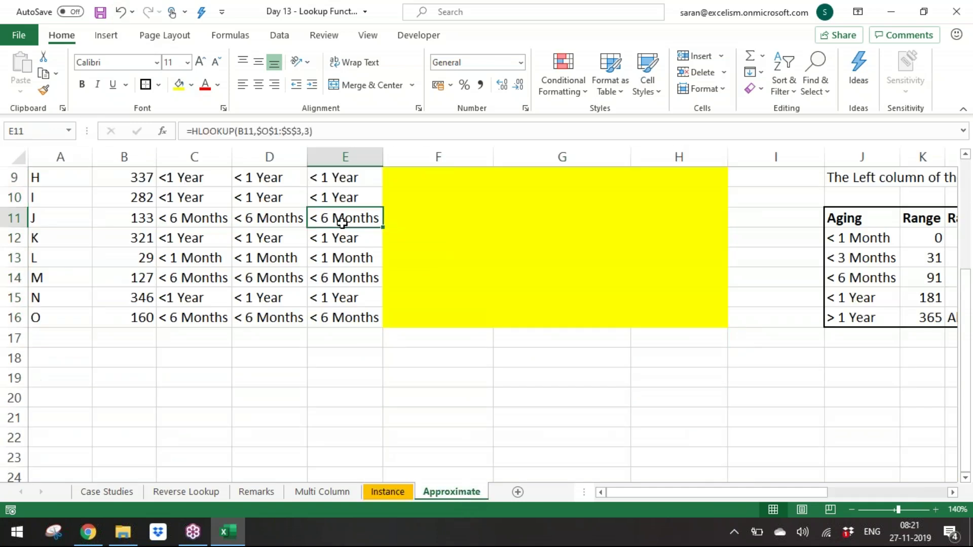
key(ctrl+Home)
key(ctrl+s)
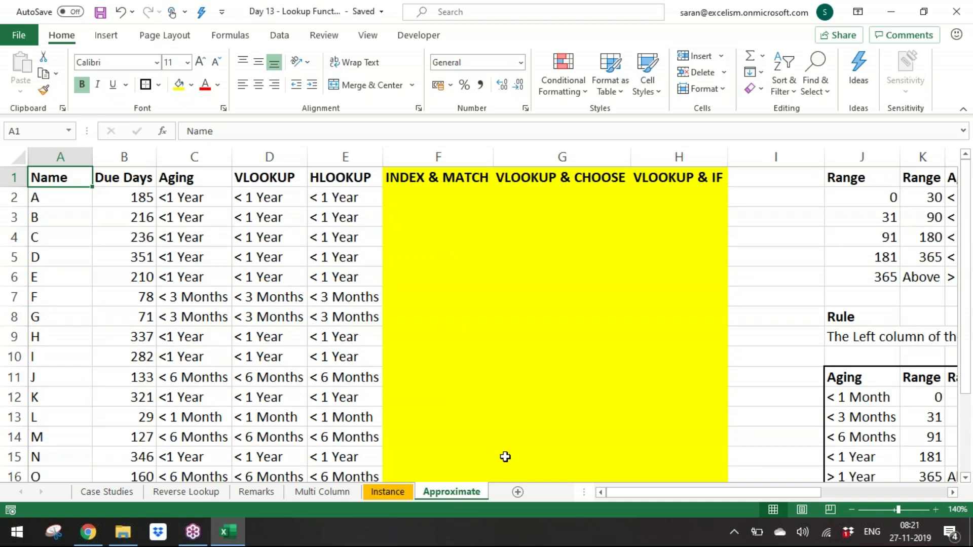
Step: Add a new worksheet after the Approximate sheet and name it XLOOKUP
click(517, 492)
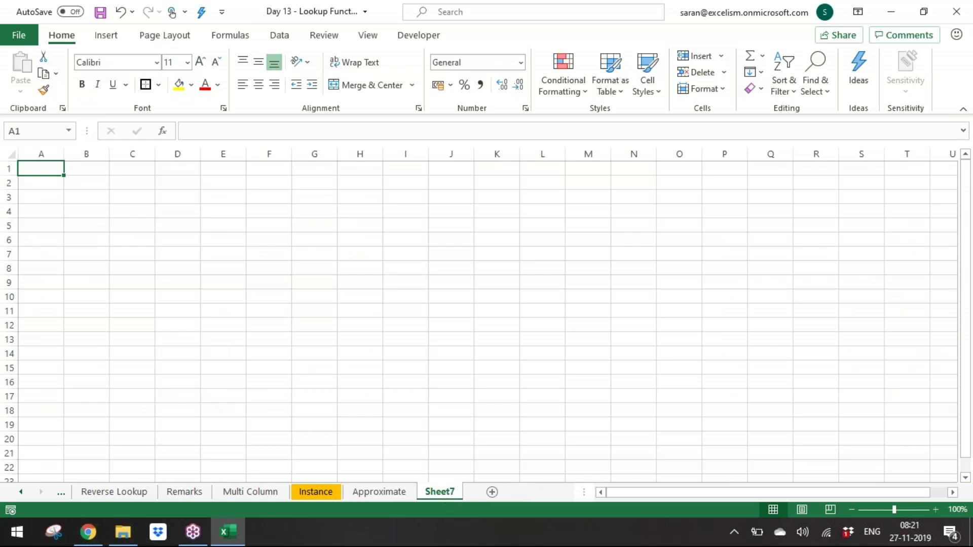
double_click(456, 492)
text(XLOOKUp)
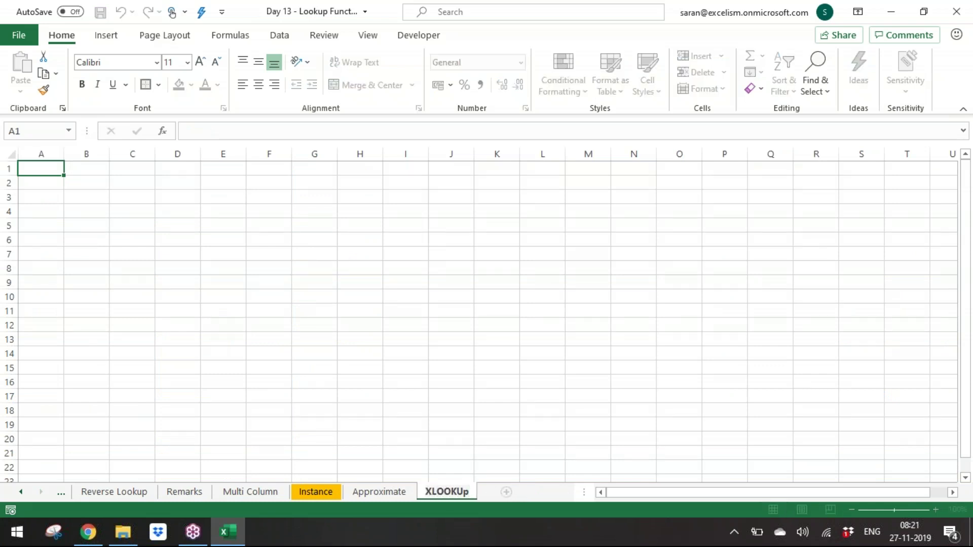
key(BackSpace)
text(P)
key(Return)
Step: Enter the note "XLOOKUP introduced in Sep'19" in cell A1 of the XLOOKUP sheet
double_click(935, 509)
triple_click(936, 510)
triple_click(935, 509)
click(936, 509)
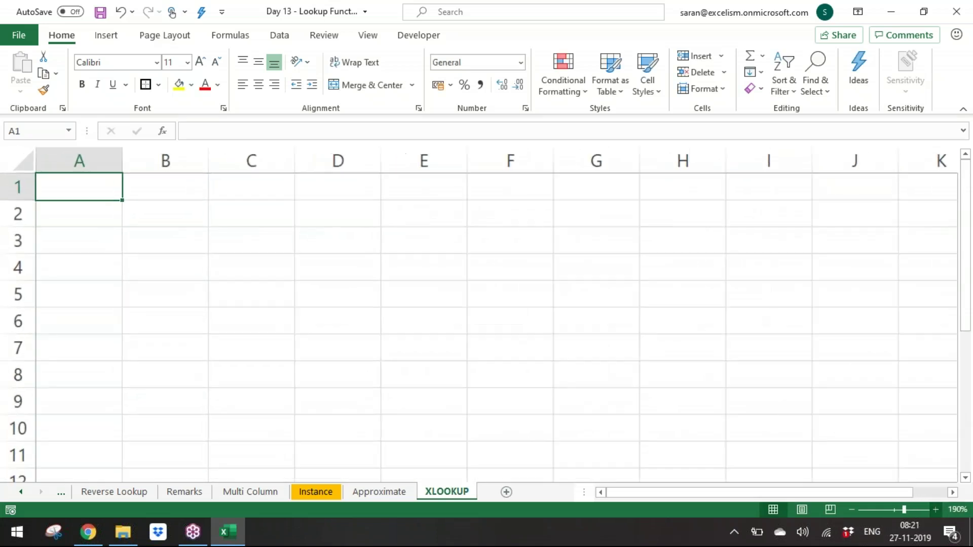
text(XLOOKUP introduced in Sep'19)
key(Return)
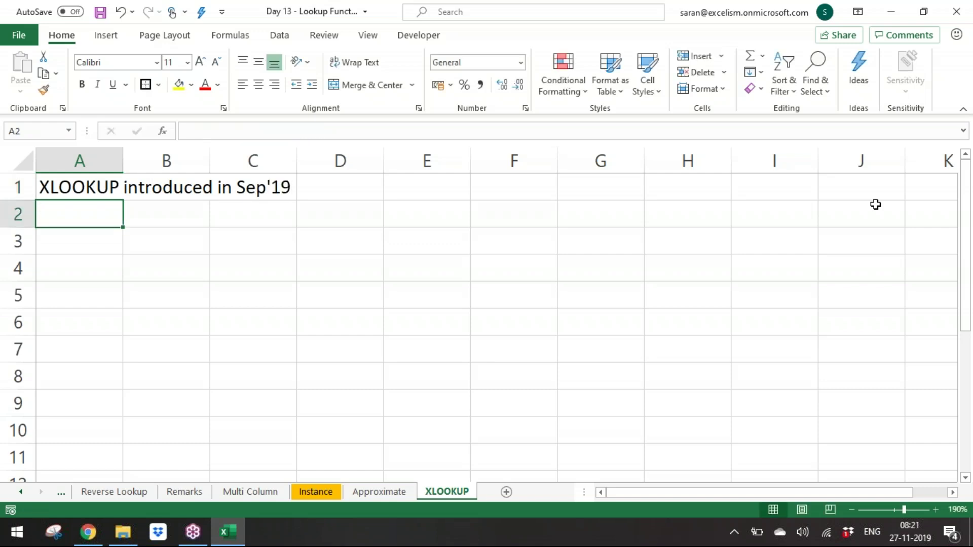
Step: Enter the note "along with XLOOKUP, XMATCH also introduced" in cell A2
text(along w)
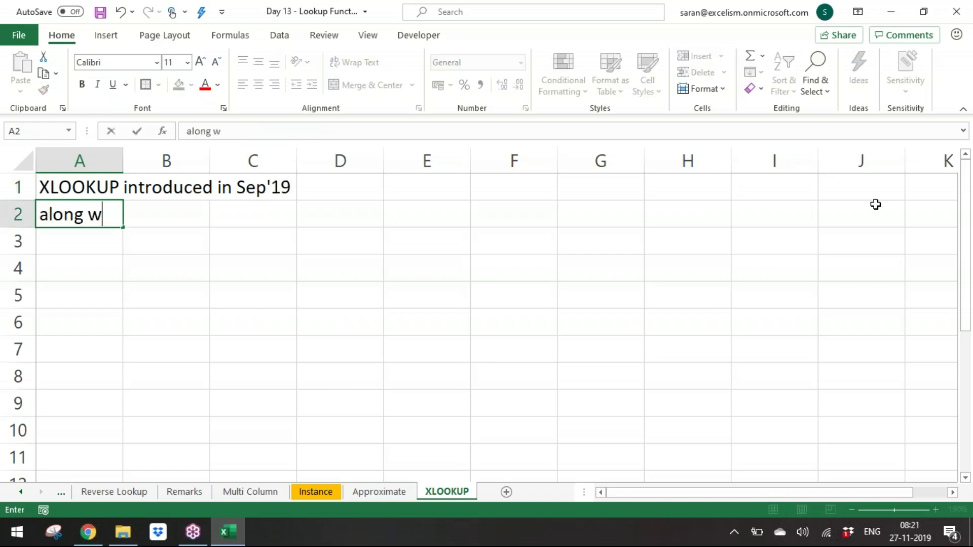
text(ith XLOOUP)
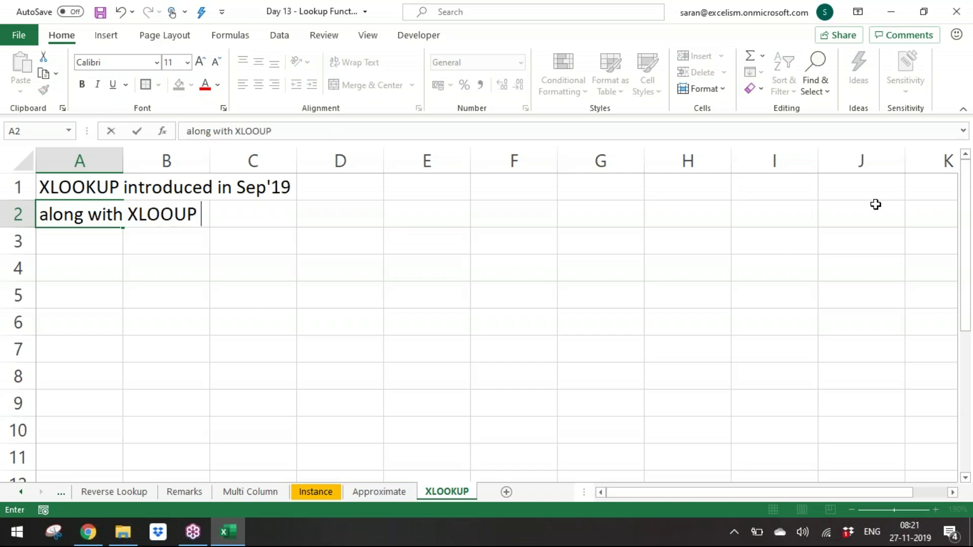
key(BackSpace)
key(BackSpace)
text(KUP)
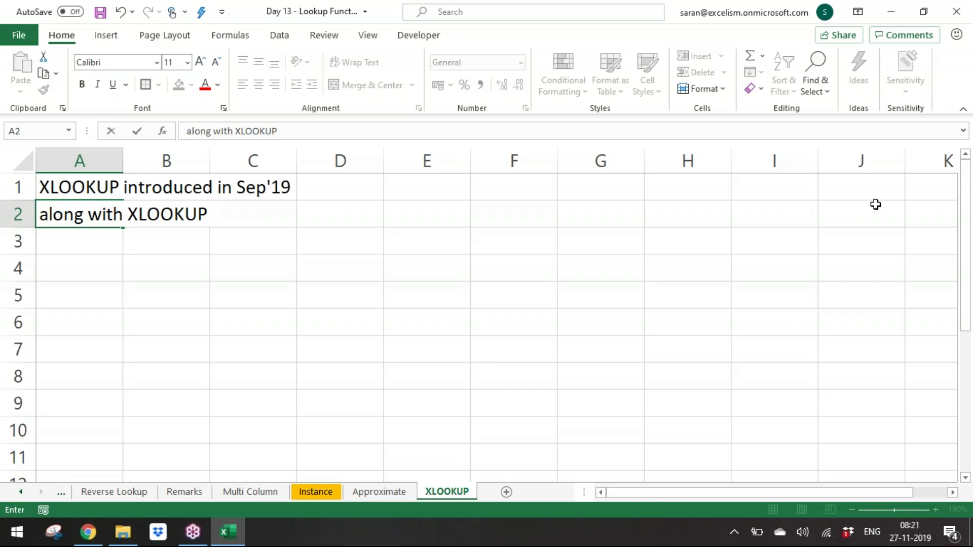
key(BackSpace)
key(BackSpace)
key(BackSpace)
text(Z)
key(BackSpace)
text(XMATCH also introduced)
key(Return)
key(Return)
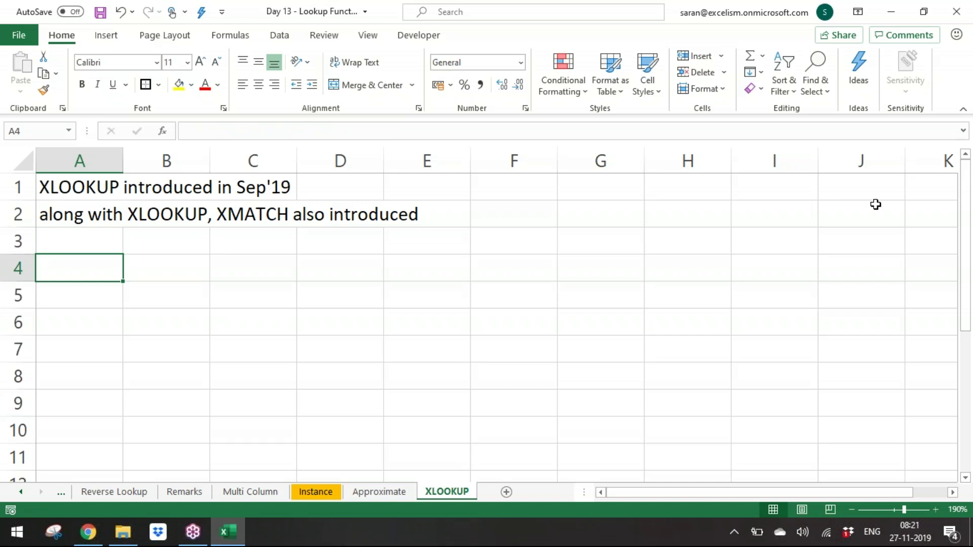
Step: Enter the heading "Advantages of XLOOKUP" in cell A4 and make it bold
text(Advan)
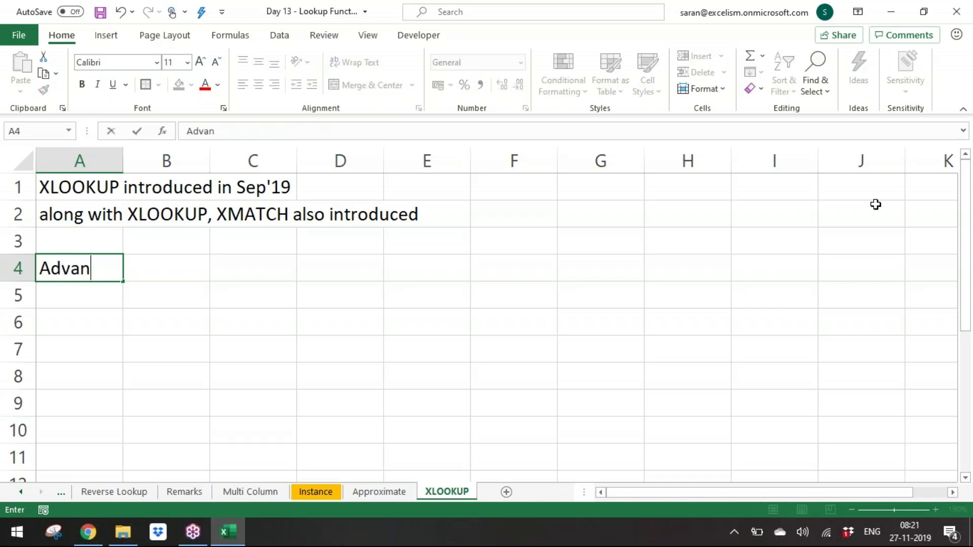
text(tages of XLOOKup)
key(BackSpace)
key(BackSpace)
text(Up)
key(BackSpace)
text(P)
key(Return)
key(Up)
key(ctrl+b)
key(Down)
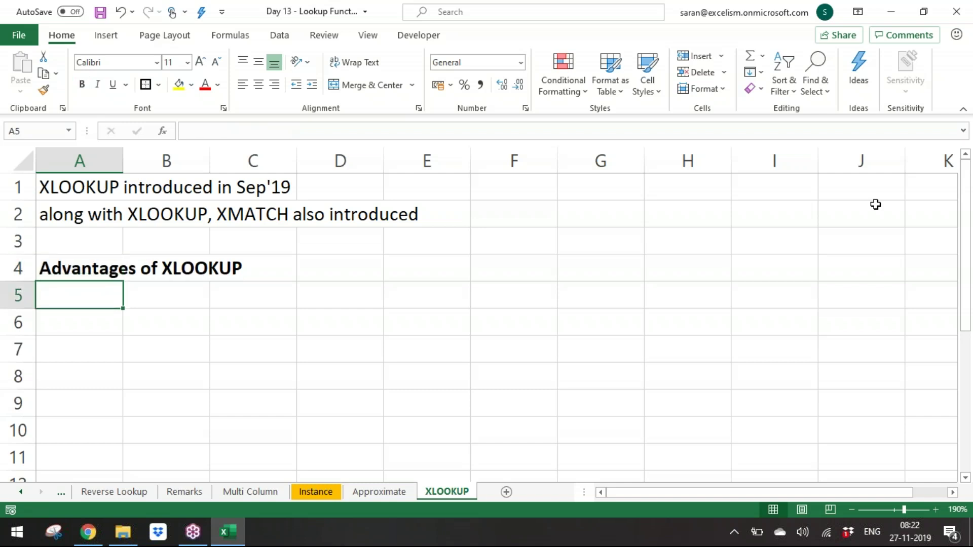
Step: Enter the first advantage, "Need not to select the table", in cell A5
text(Need to)
key(BackSpace)
key(BackSpace)
text(not to s)
key(BackSpace)
text(elect the table)
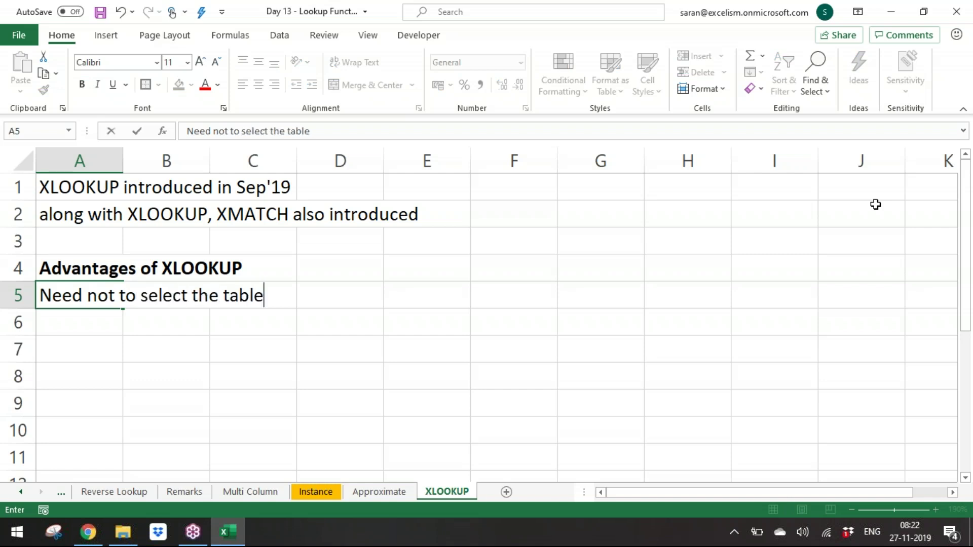
key(Return)
text(o)
key(BackSpace)
key(Up)
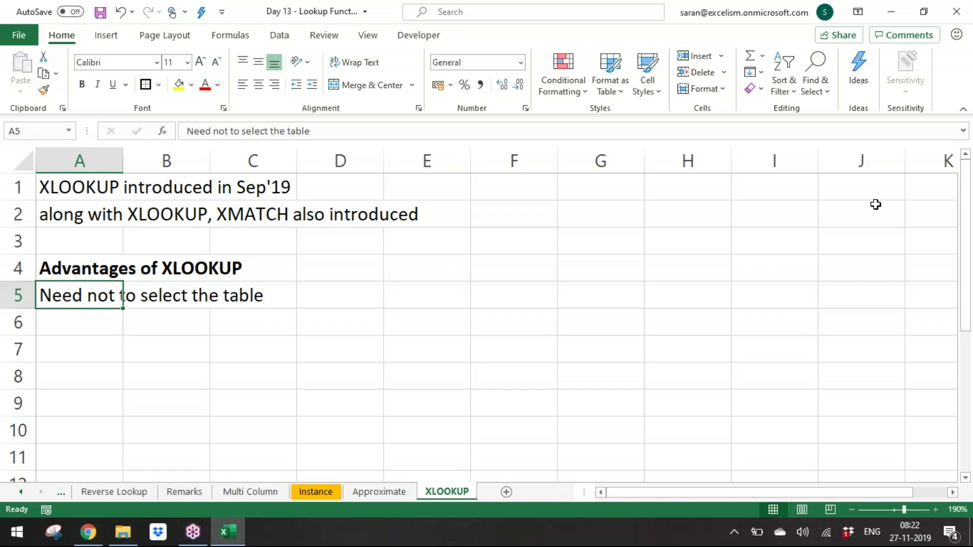
Step: Enter "Instead user should select Lookup Array and Result Array seperately" in cell A6
key(Down)
text(Instead)
text( s=)
key(BackSpace)
key(BackSpace)
text(user should select)
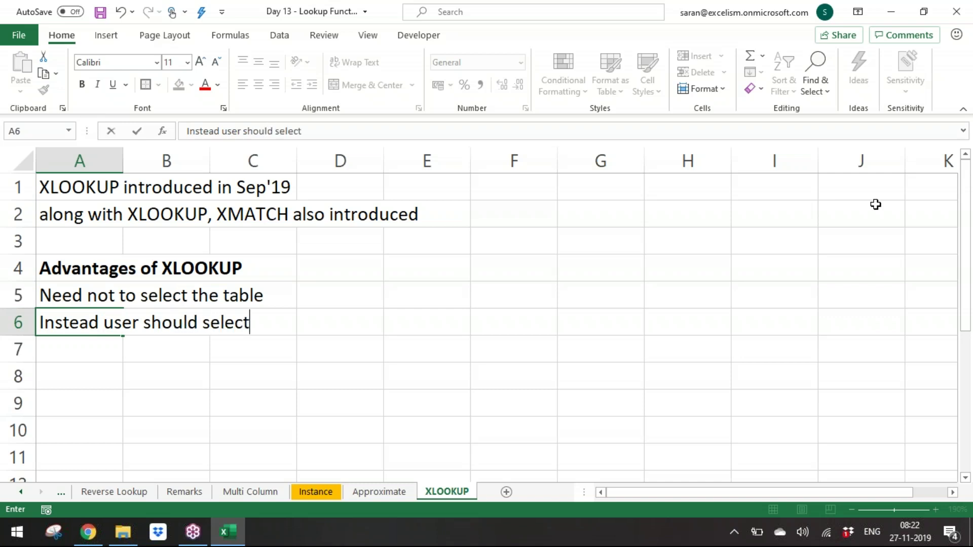
text( Lookup Array and re)
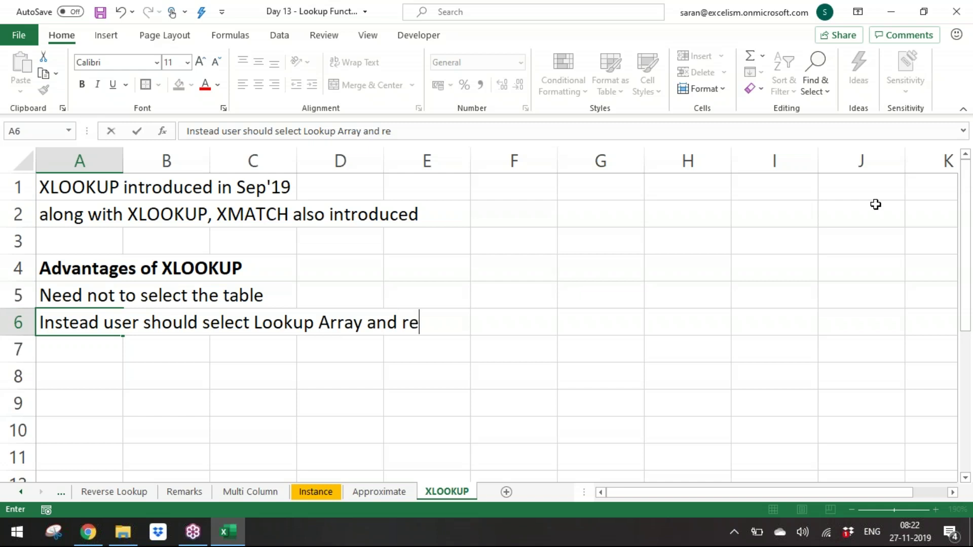
key(BackSpace)
key(BackSpace)
text(Result Array seperately)
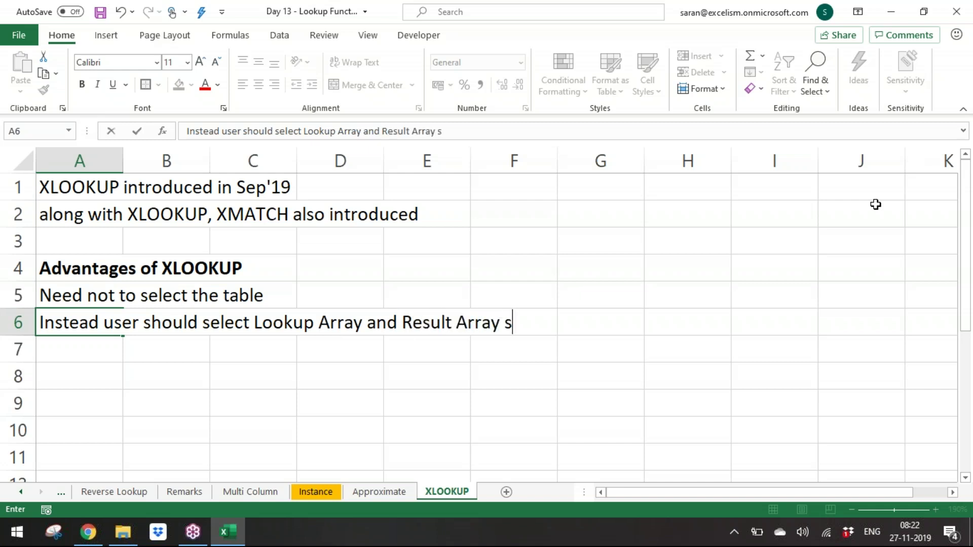
key(ctrl+Return)
key(Return)
key(Return)
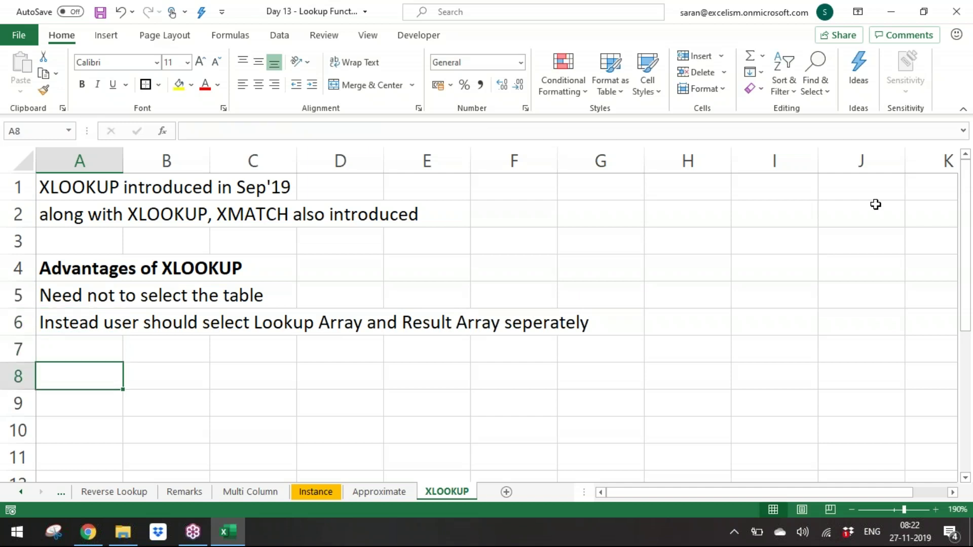
key(Up)
key(Up)
key(Up)
key(Down)
key(Down)
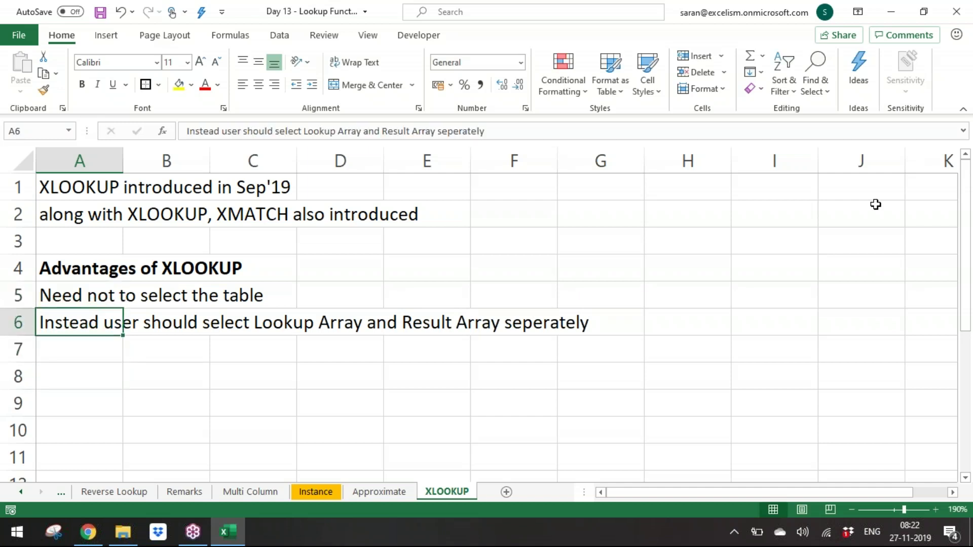
key(Down)
key(Up)
key(Up)
key(Up)
key(Up)
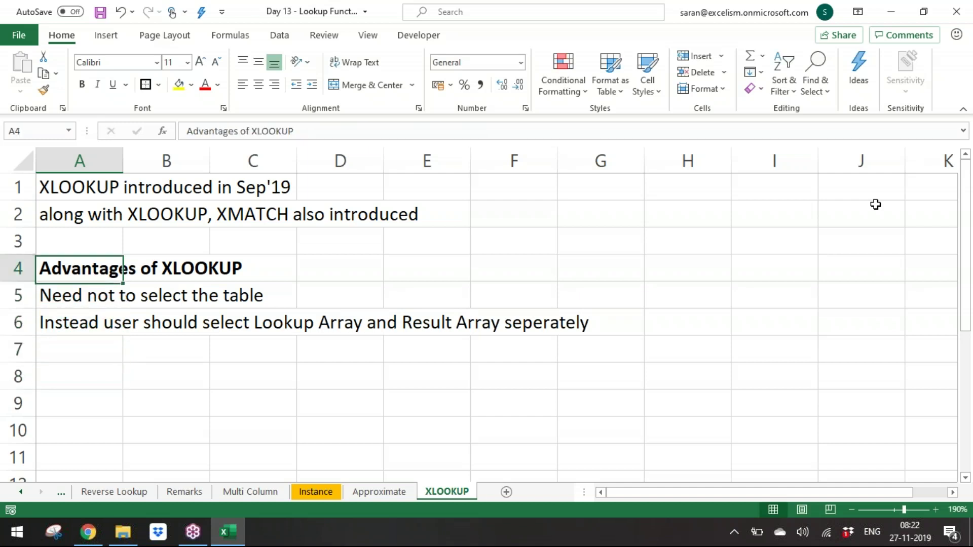
key(Down)
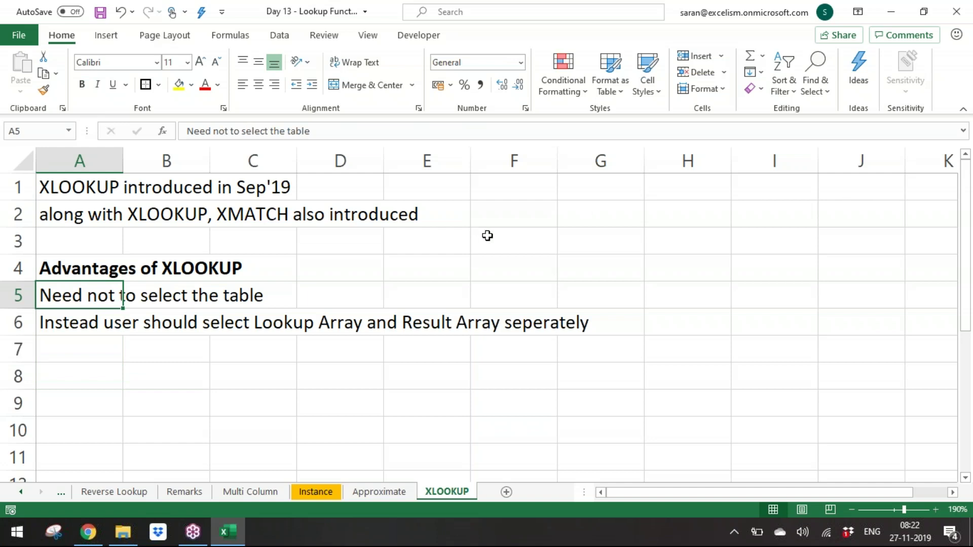
Step: Illustrate a full table with F3:I9, and separate lookup and result arrays with F3:F9 and H3:H9
drag(488, 236, 769, 399)
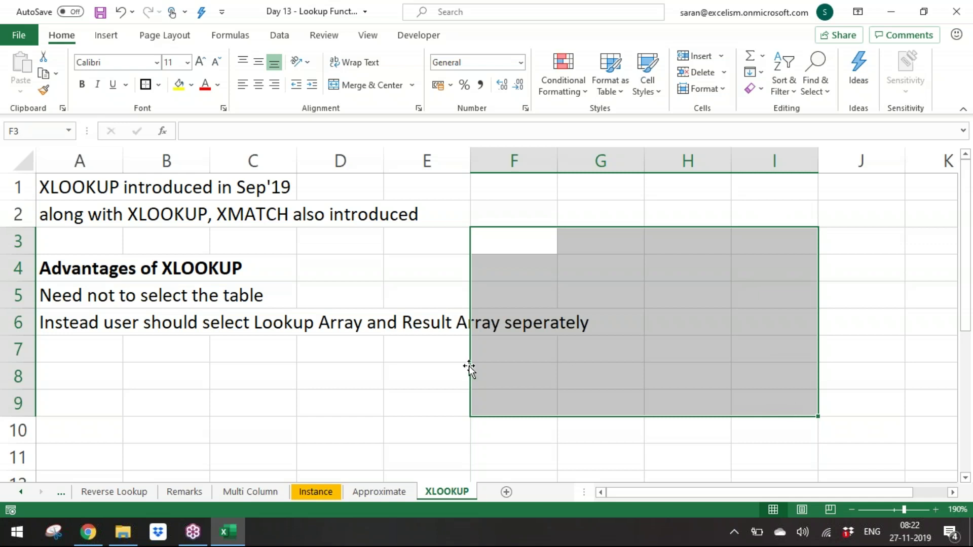
drag(526, 251, 519, 411)
drag(703, 248, 685, 412)
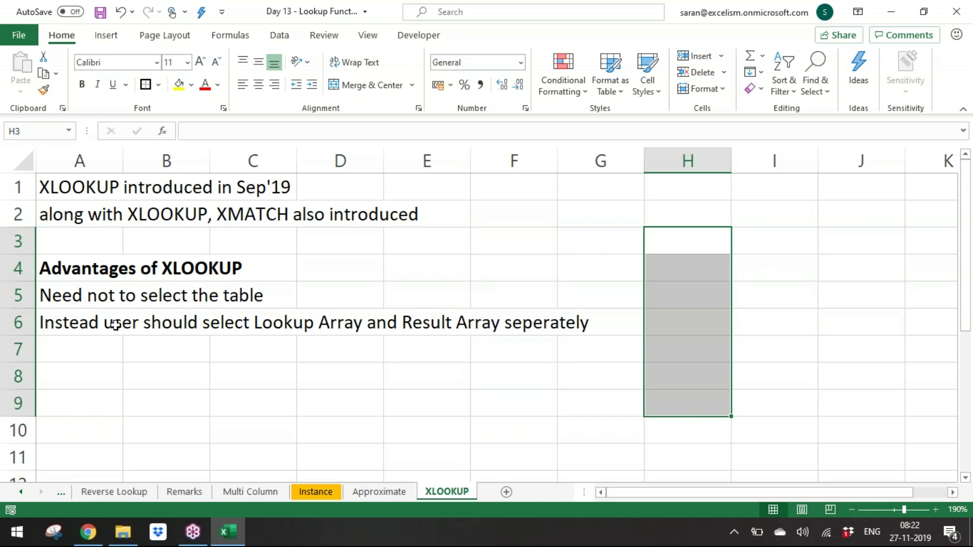
Step: Enter the advantage "Lookup value need not to be in the left most column" in cell A7
click(62, 345)
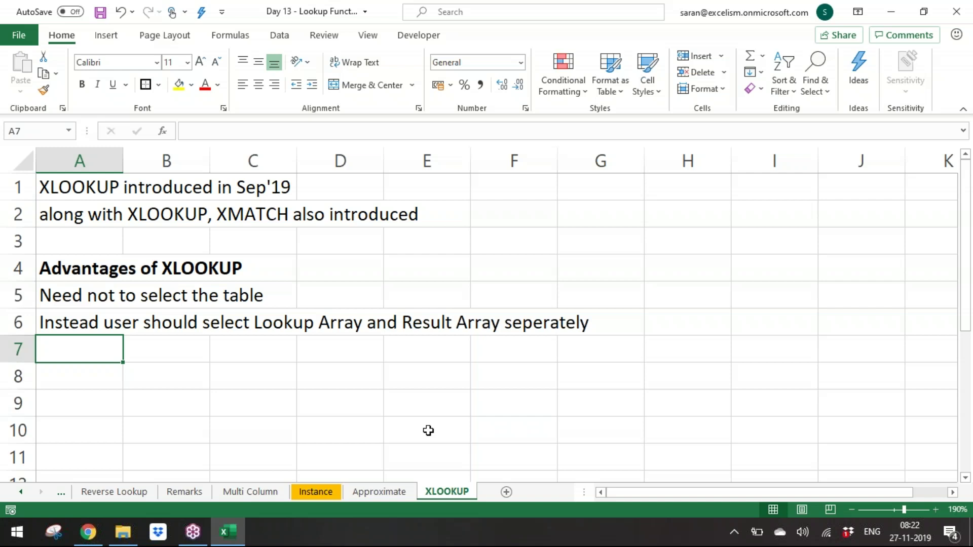
key(Caps_Lock)
text(VALUES)
key(BackSpace)
key(BackSpace)
key(BackSpace)
key(BackSpace)
key(BackSpace)
key(BackSpace)
key(Caps_Lock)
text(LOkk)
key(BackSpace)
key(BackSpace)
key(BackSpace)
text(ooki)
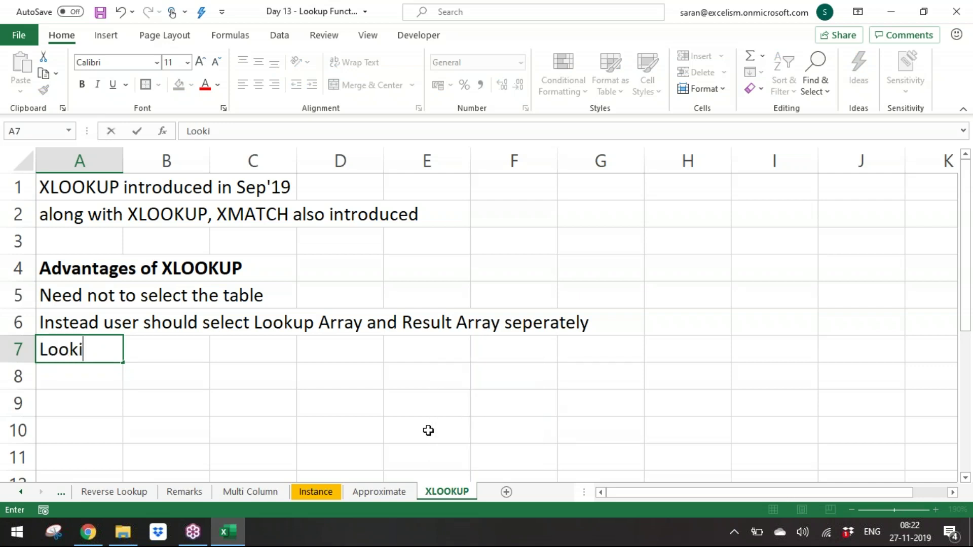
key(BackSpace)
text(up valu)
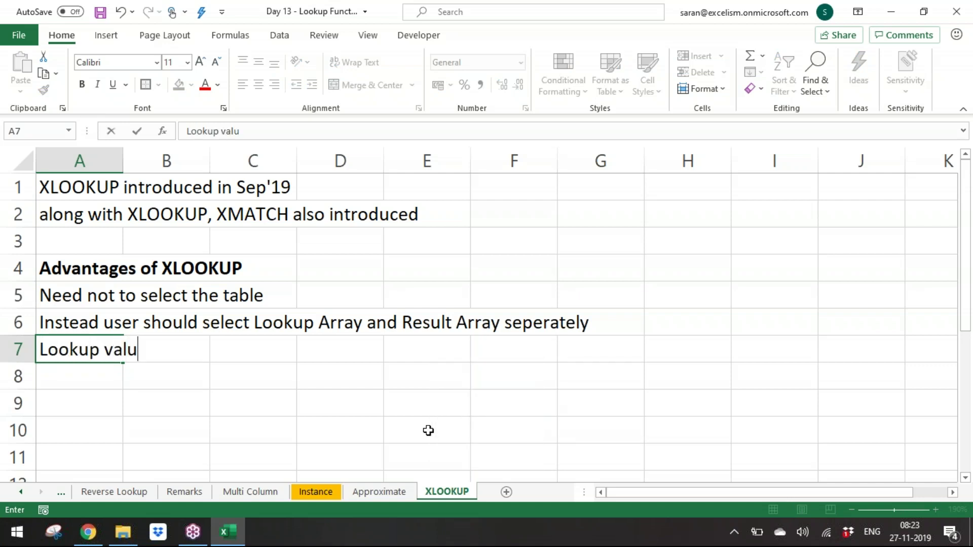
text(e need)
key(BackSpace)
text(ed npt)
key(BackSpace)
key(BackSpace)
key(BackSpace)
text(not to eb)
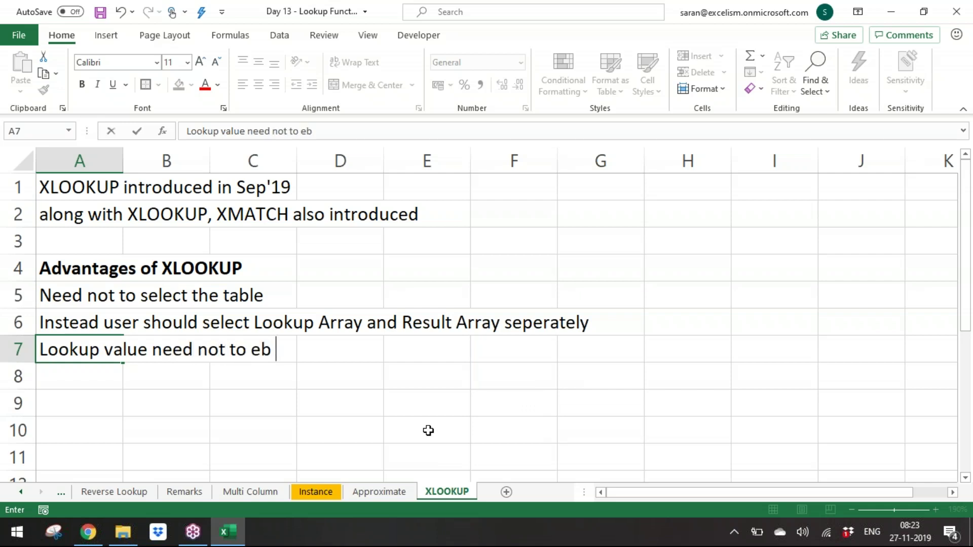
key(BackSpace)
key(BackSpace)
text(be in )
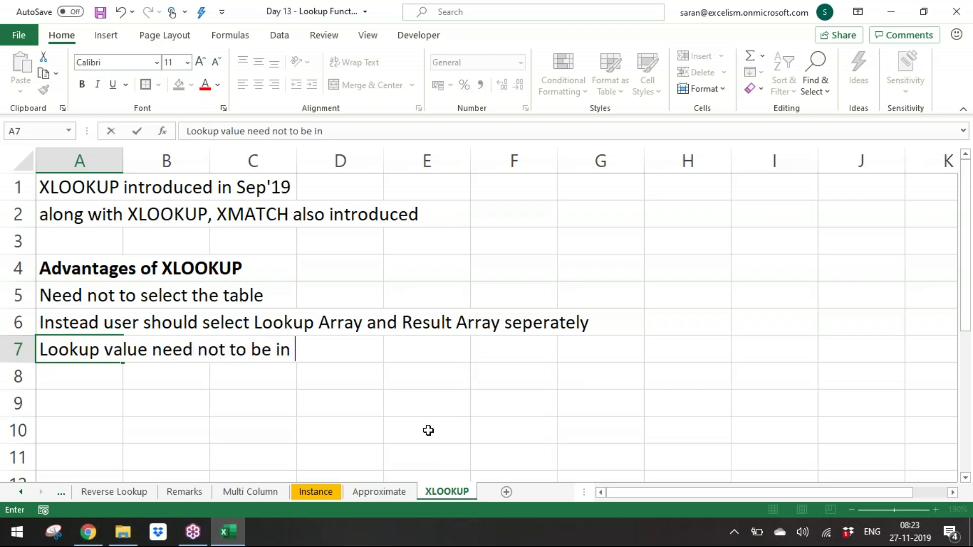
text(the left most column)
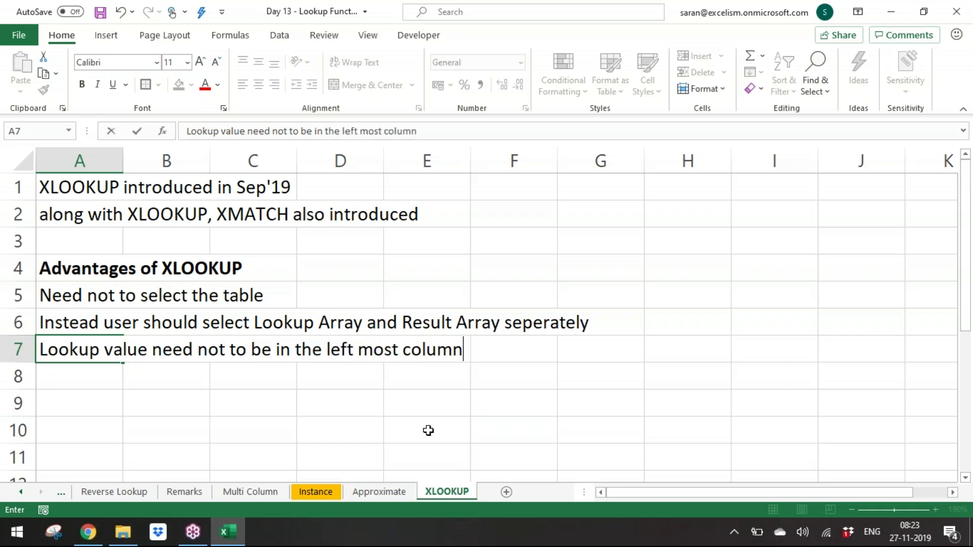
key(Return)
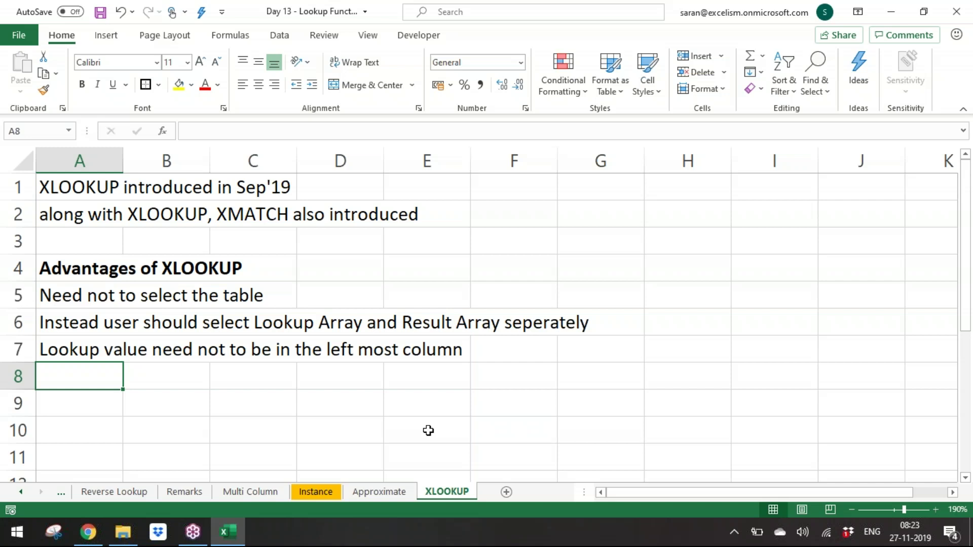
Step: Enter the advantage "By-default it is EXACT match" in cell A8
text(B)
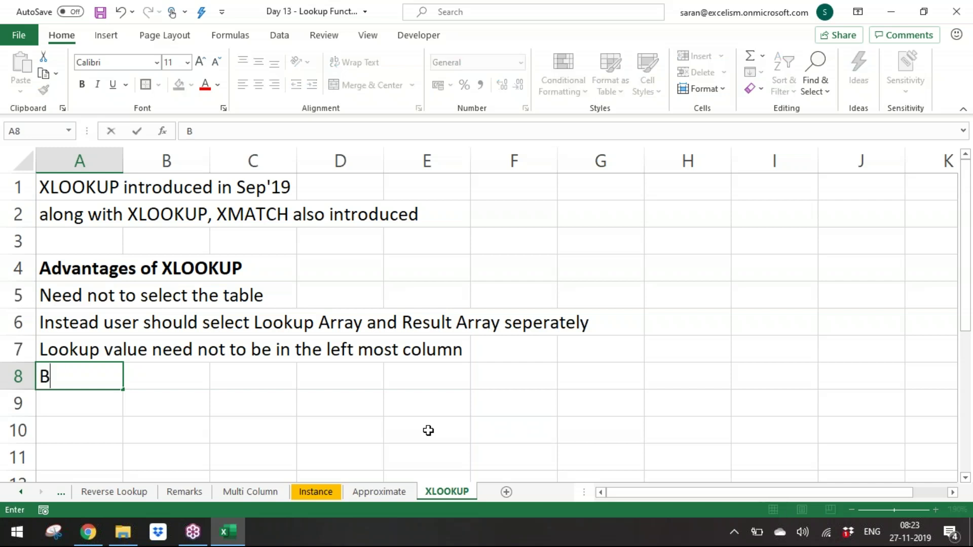
text(y-defau)
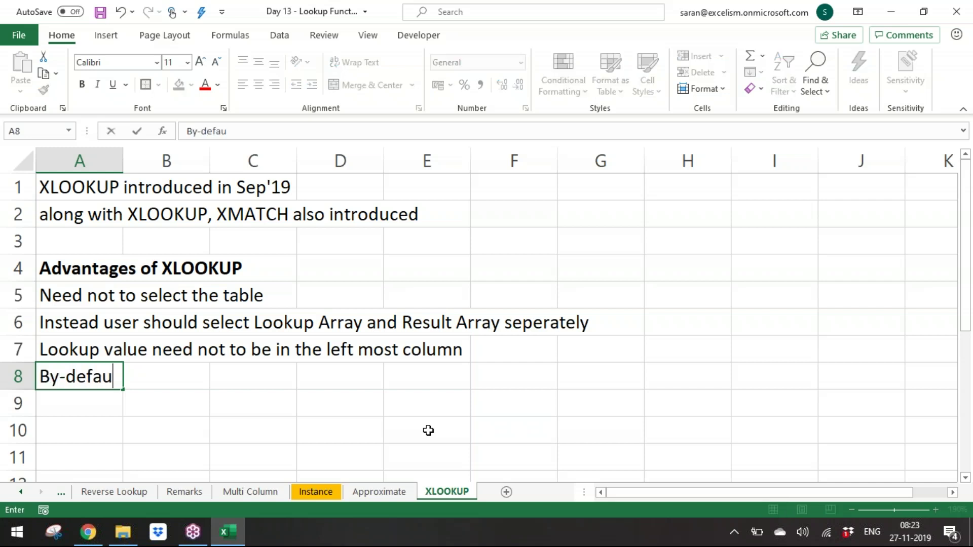
text(lt it is EAX)
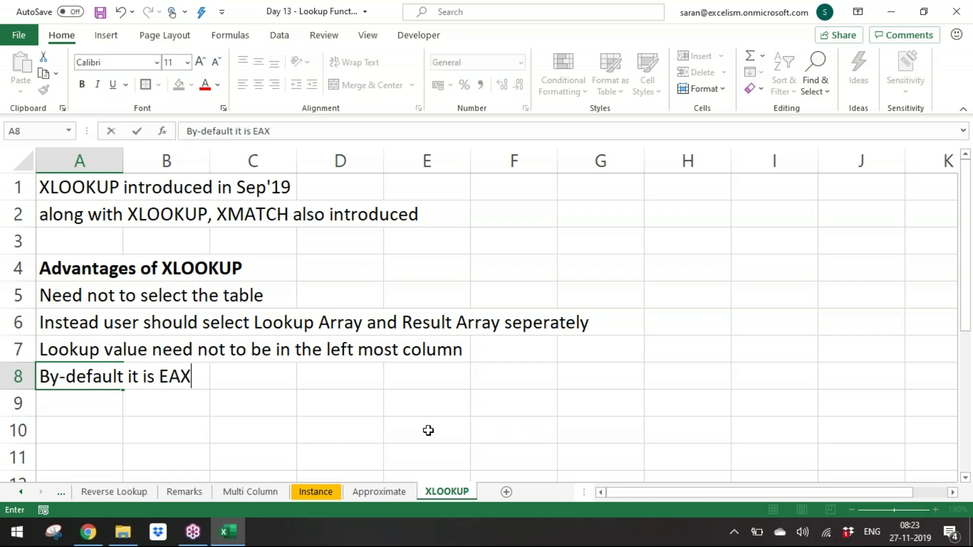
key(BackSpace)
key(BackSpace)
text(XACT )
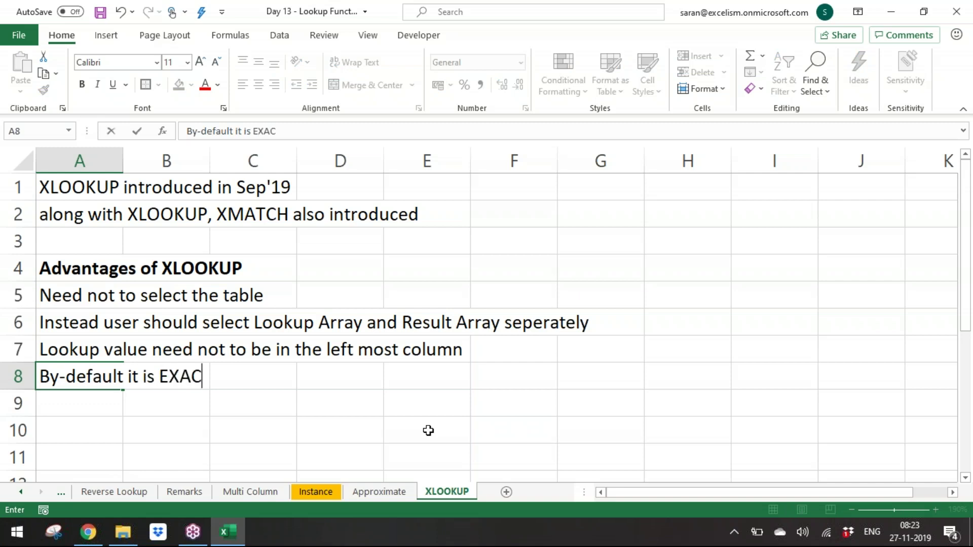
text(match)
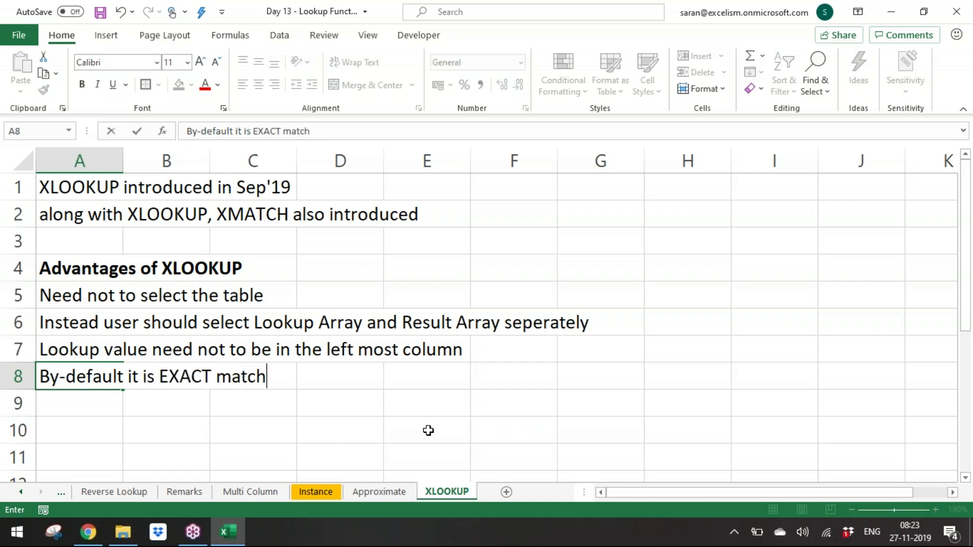
key(Return)
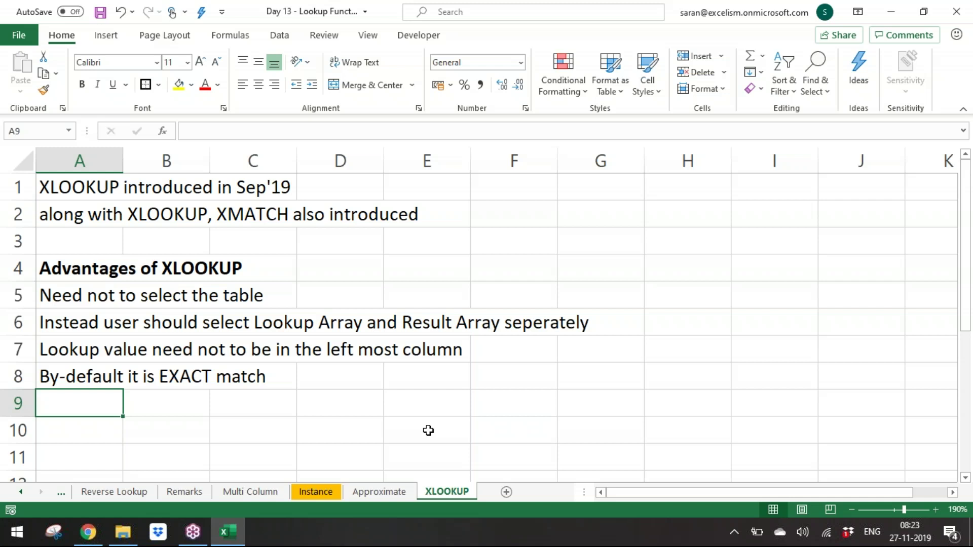
Step: Enter the advantage "It is capable of even searching from bottom" in cell A9
text(It is capab)
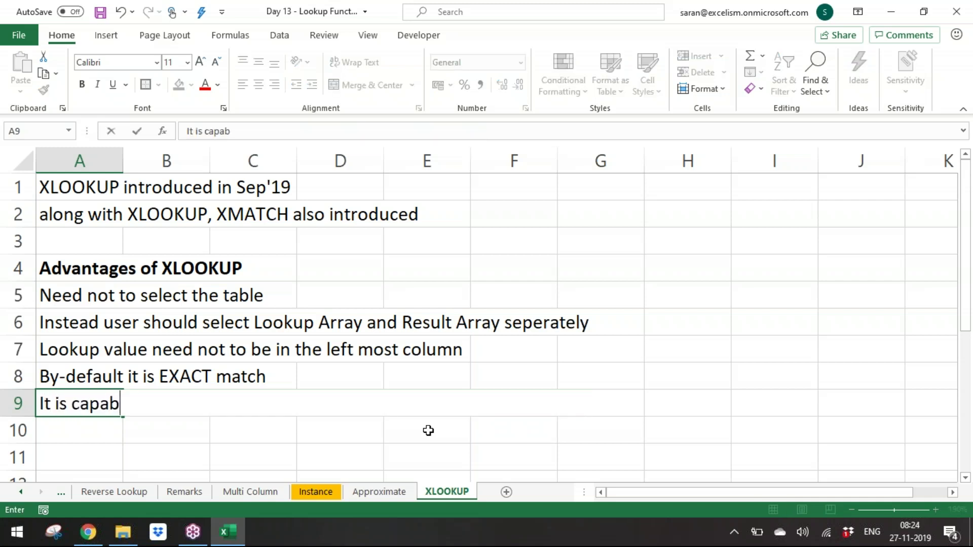
text(le of ev)
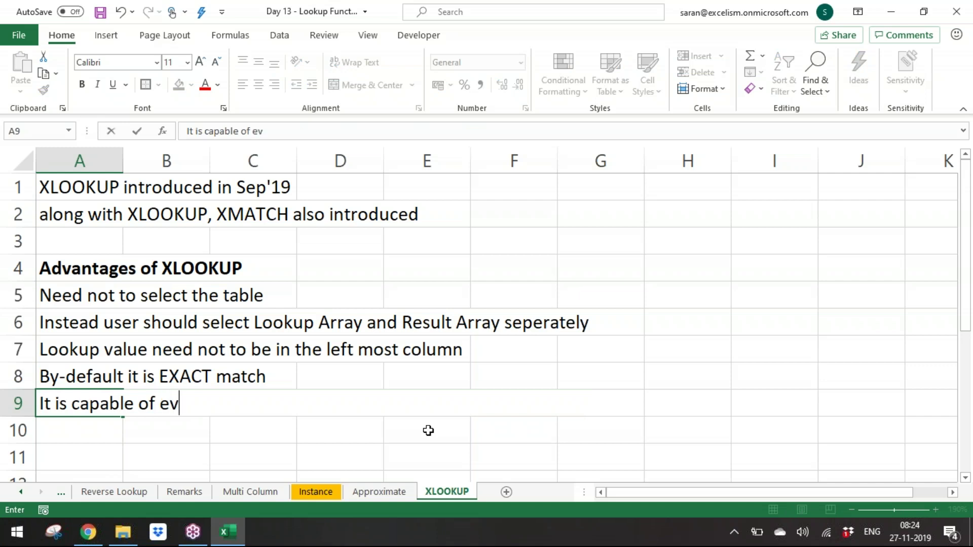
text(en searc)
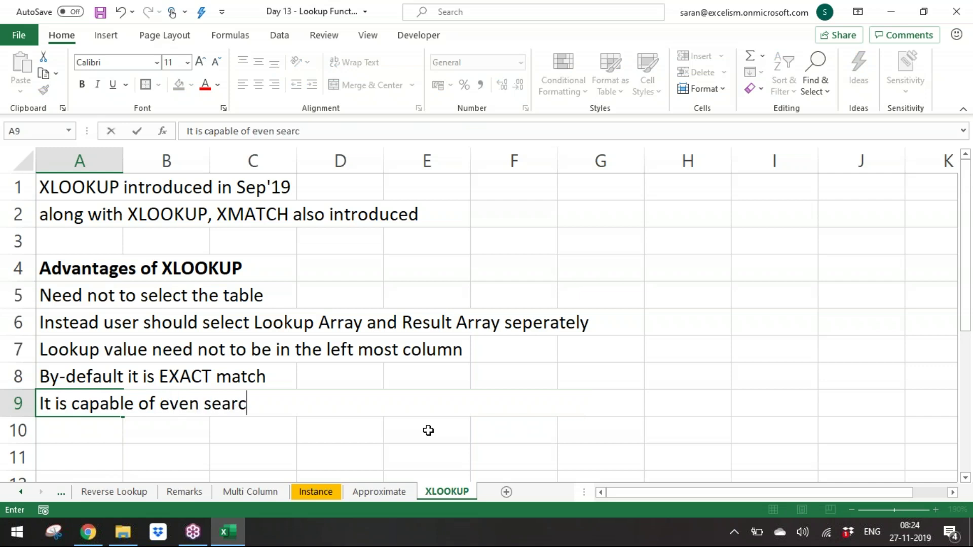
text(hing from)
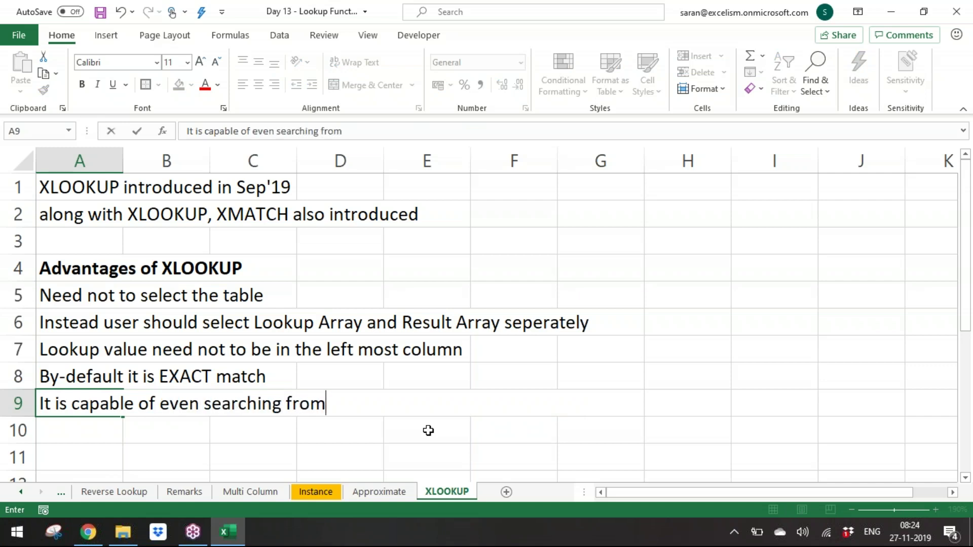
text( bottom)
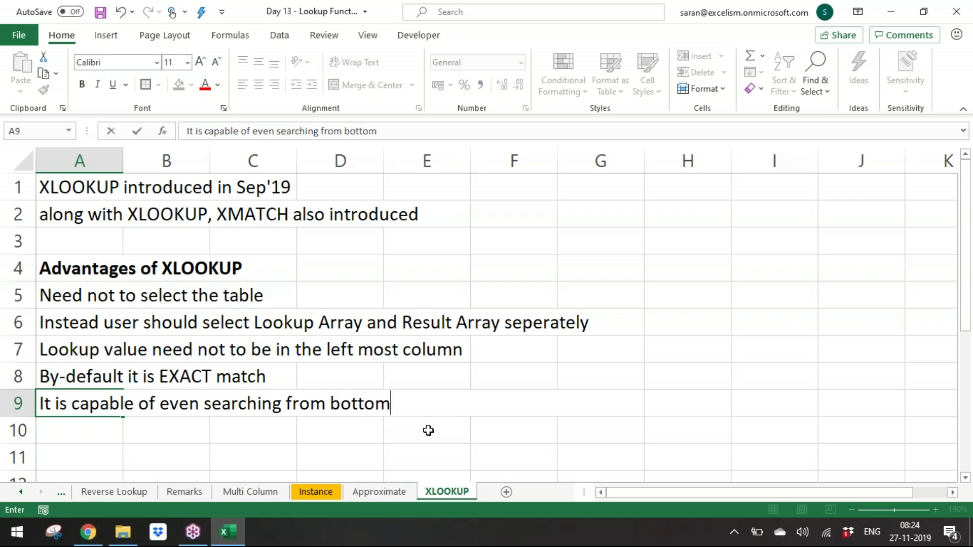
key(Return)
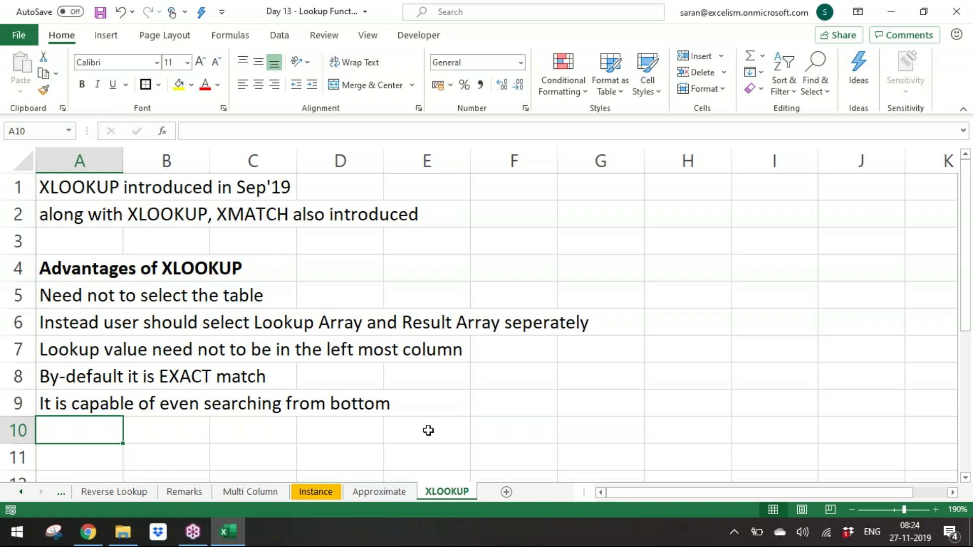
key(Down)
key(Down)
key(Down)
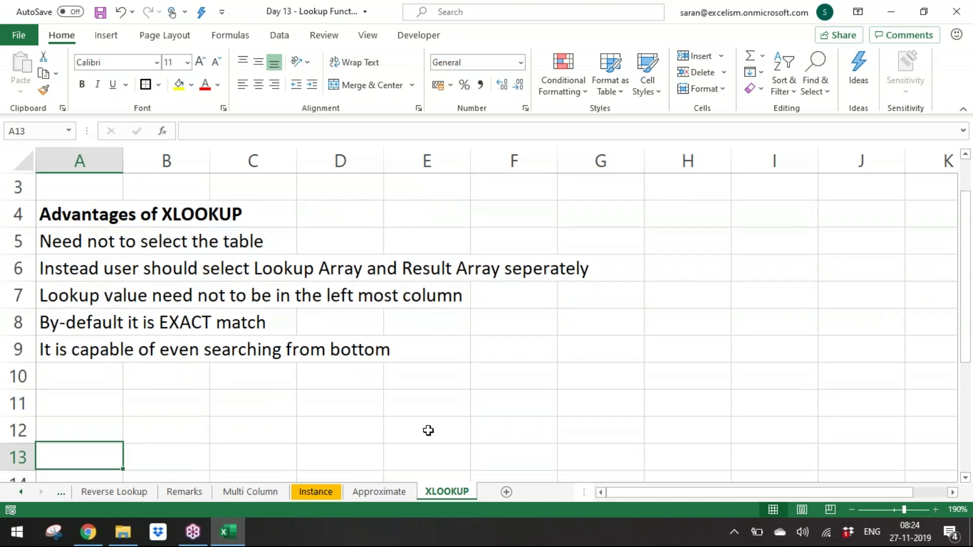
key(Up)
key(Up)
key(Up)
key(Up)
key(Down)
key(Down)
key(Down)
key(Down)
key(Down)
key(Down)
key(Down)
key(Down)
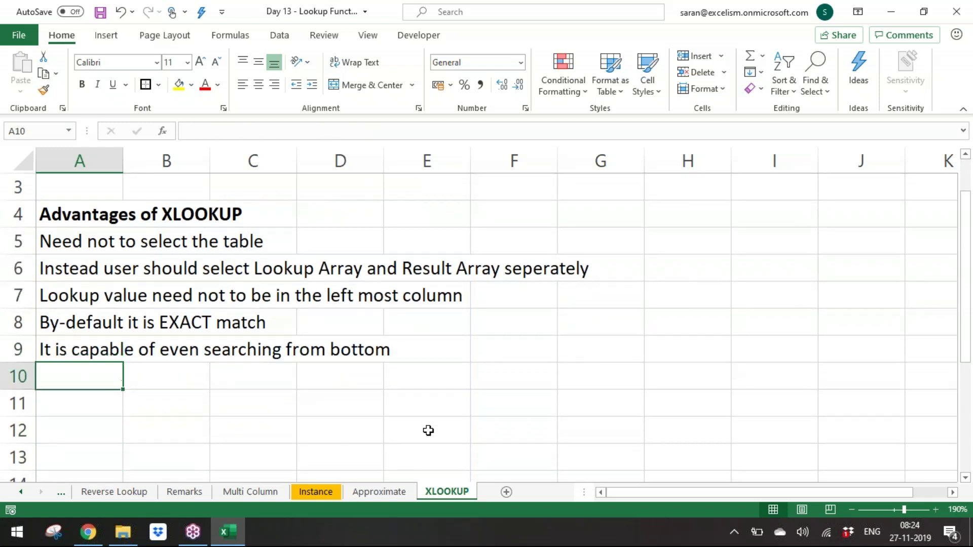
key(Up)
key(Up)
key(Up)
key(Up)
key(Up)
key(Up)
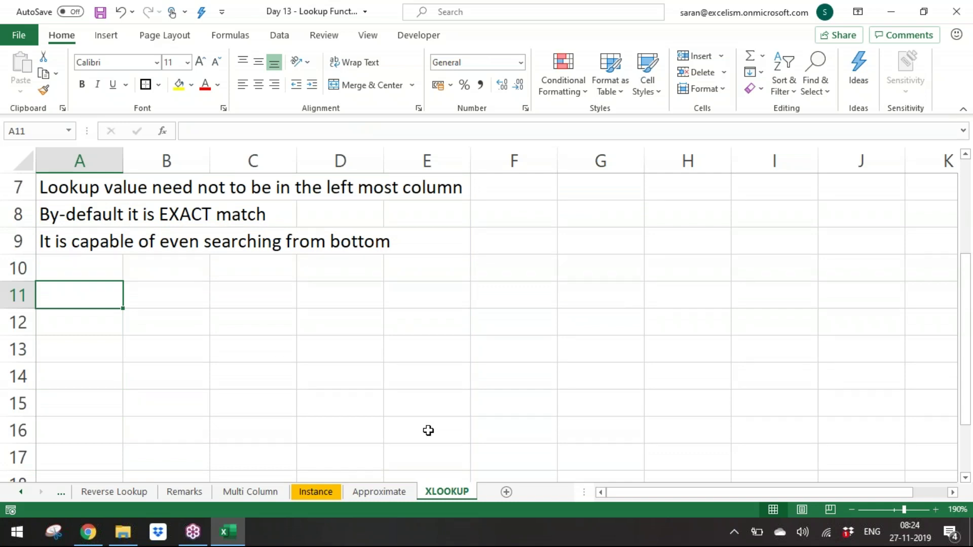
Step: Copy the product table A1:C18, with its headers, from the Case Studies sheet
click(410, 494)
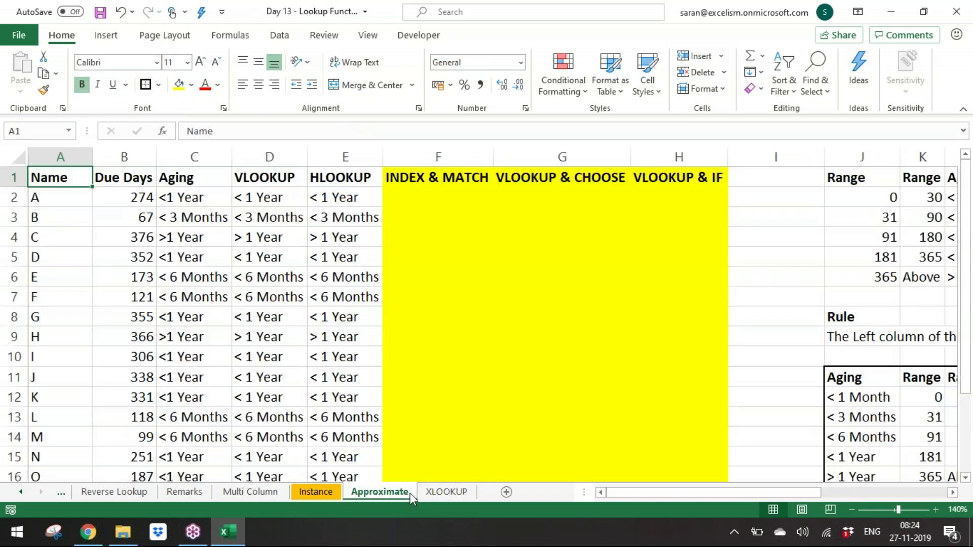
click(439, 493)
click(335, 494)
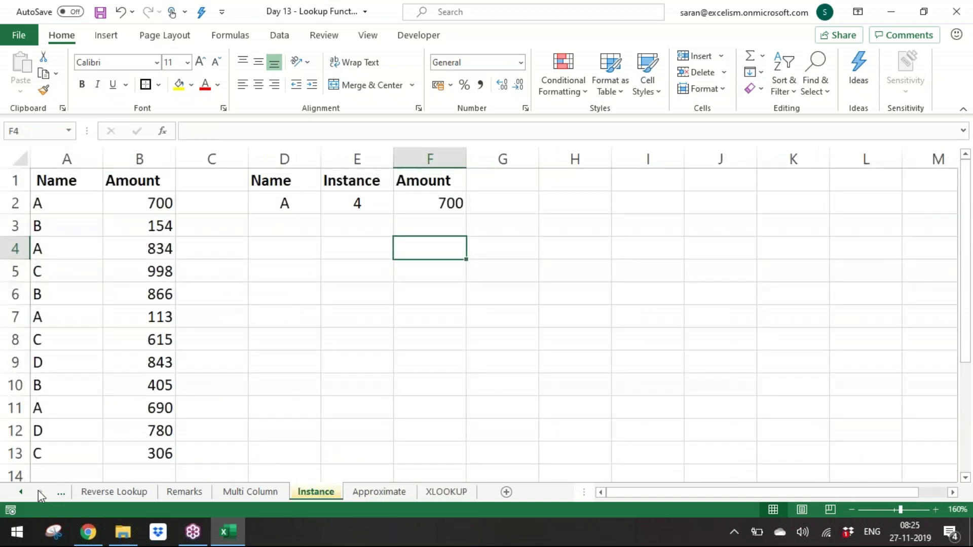
click(23, 492)
click(98, 491)
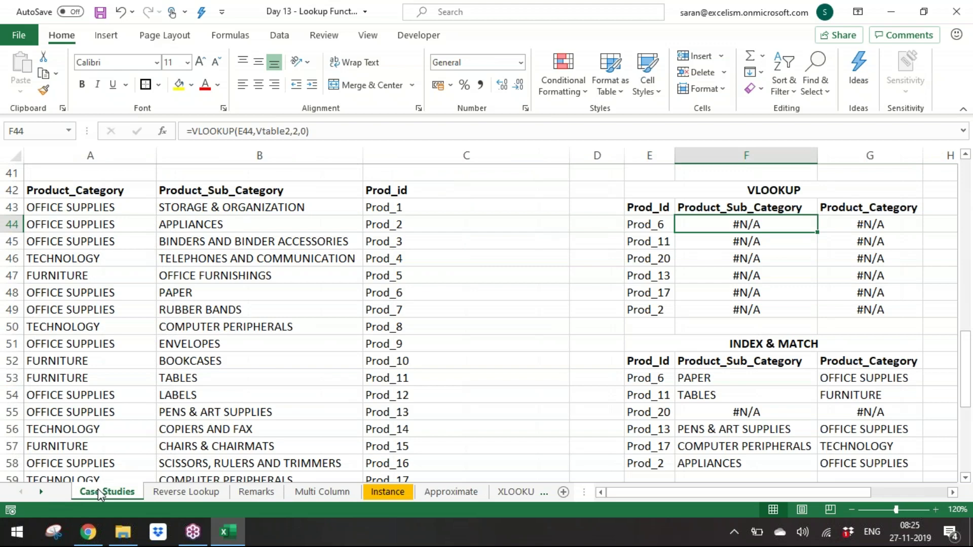
key(ctrl+Up)
key(ctrl+Up)
key(ctrl+Left)
key(ctrl+Up)
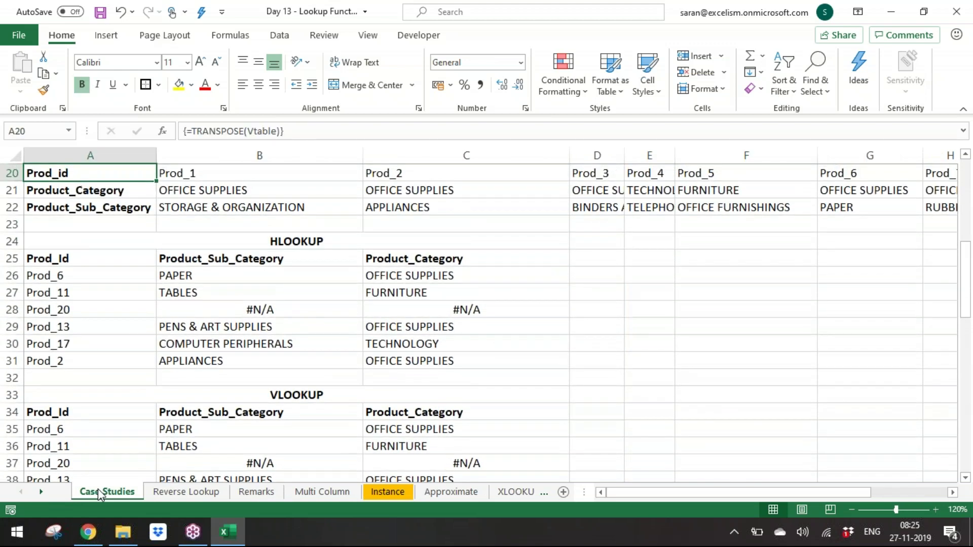
key(ctrl+Home)
key(ctrl+a)
key(ctrl+c)
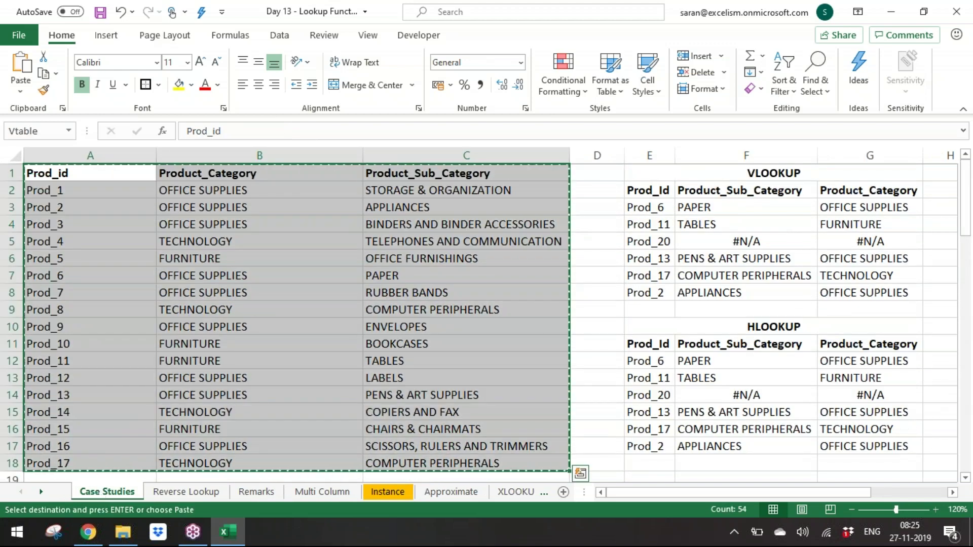
Step: Add a new sheet after XLOOKUP, paste the product table at A1 and auto-fit its column widths
click(516, 491)
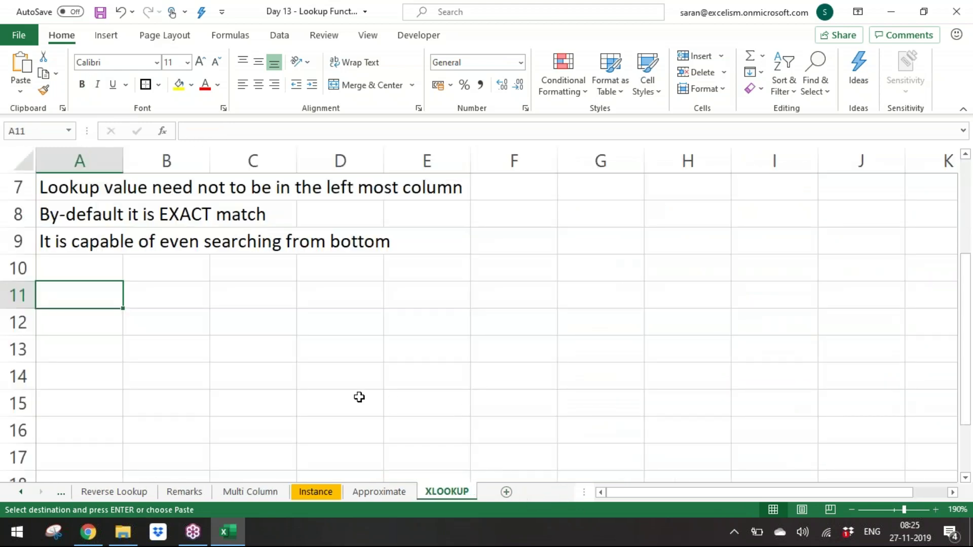
click(507, 492)
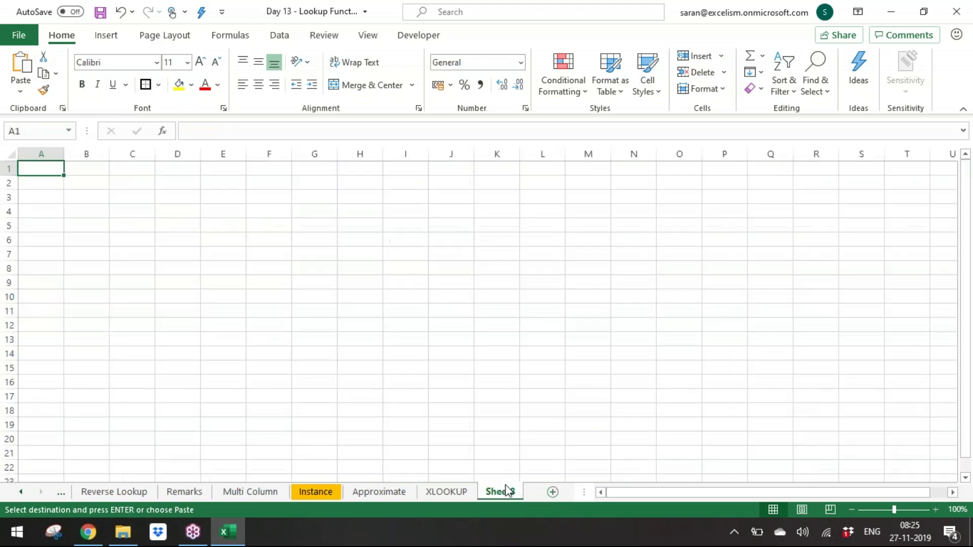
key(Return)
key(alt+o)
key(c)
key(a)
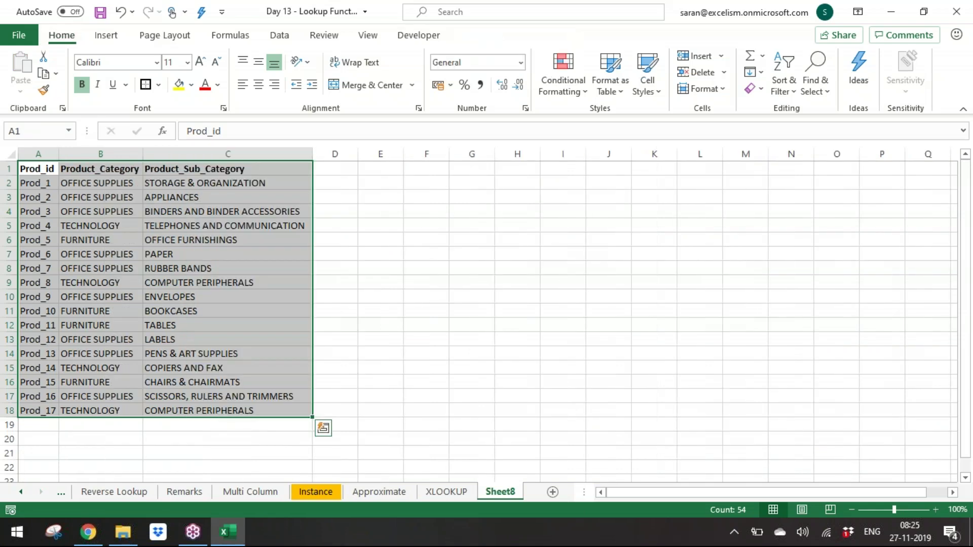
Step: Copy the Prod_Id list E2:E8 from the VLOOKUP table on the Case Studies sheet to A11 on the XLOOKUP sheet
click(20, 492)
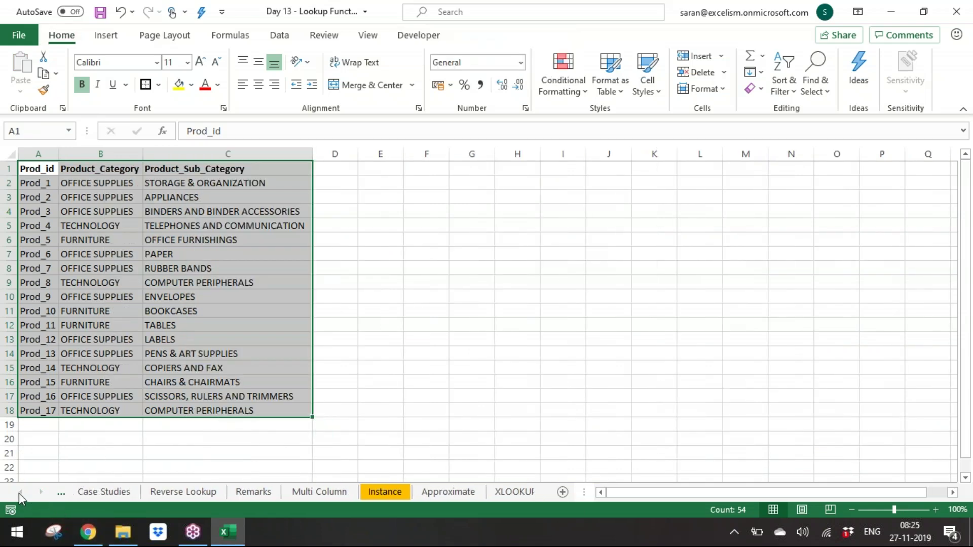
click(89, 491)
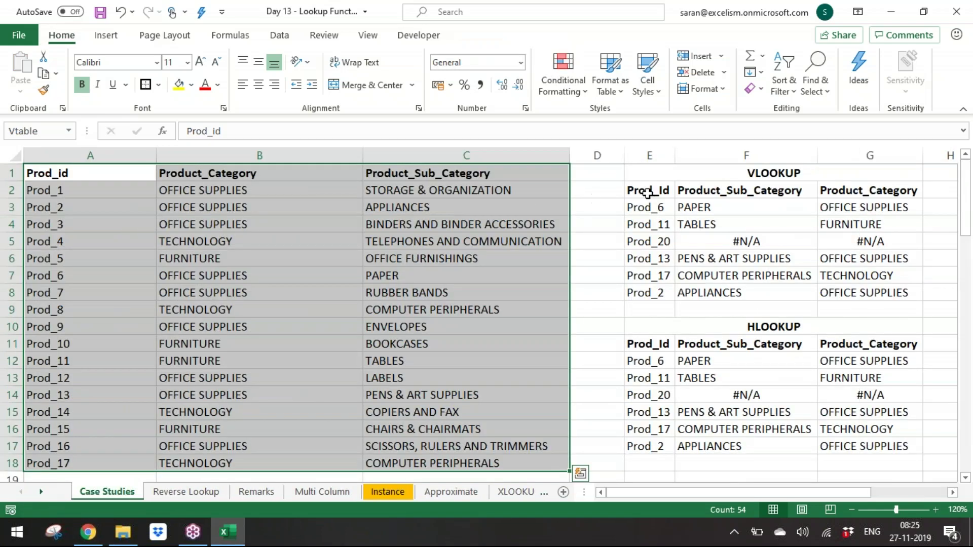
click(648, 191)
key(ctrl+shift+Down)
key(ctrl+c)
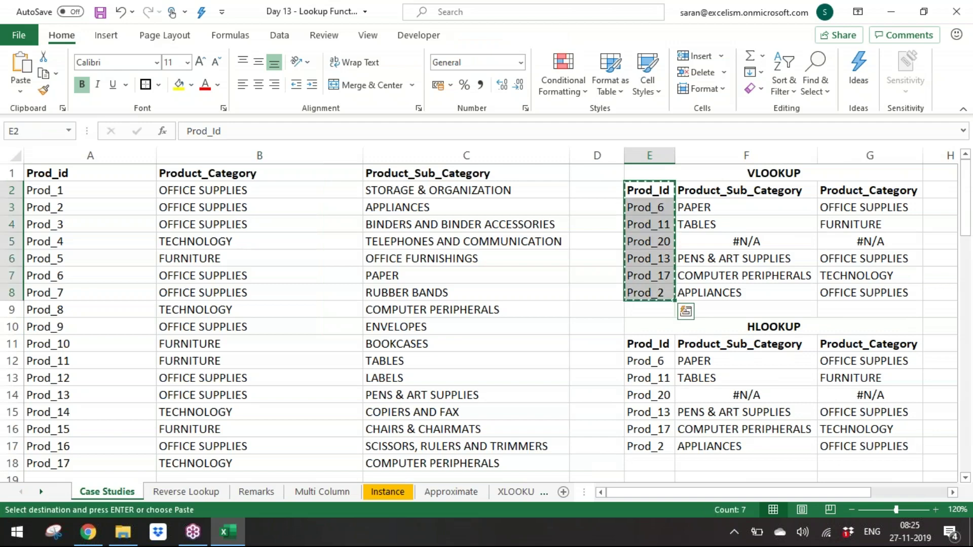
click(516, 492)
key(Return)
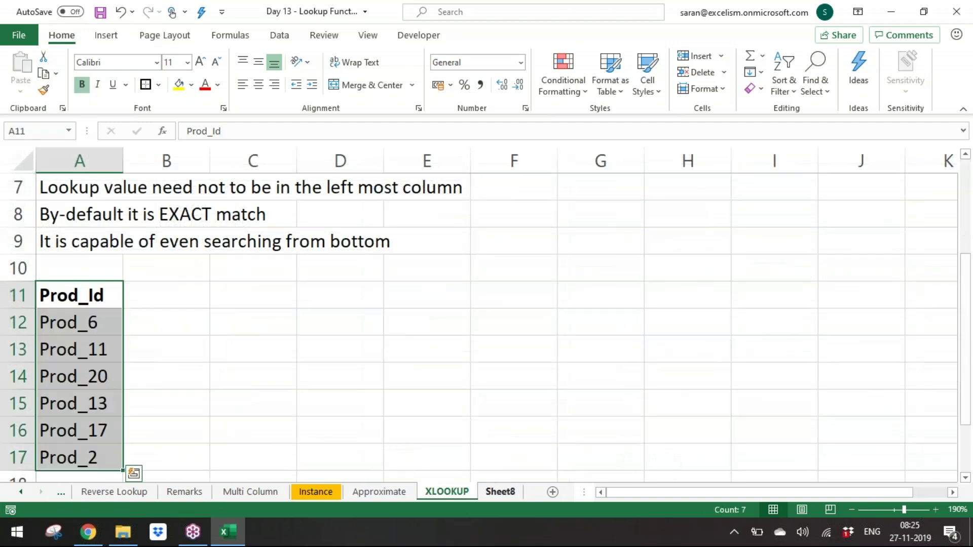
Step: Copy the Prod_Id list A11:A17 from the XLOOKUP sheet to cell E1 on the new product table sheet
key(ctrl+c)
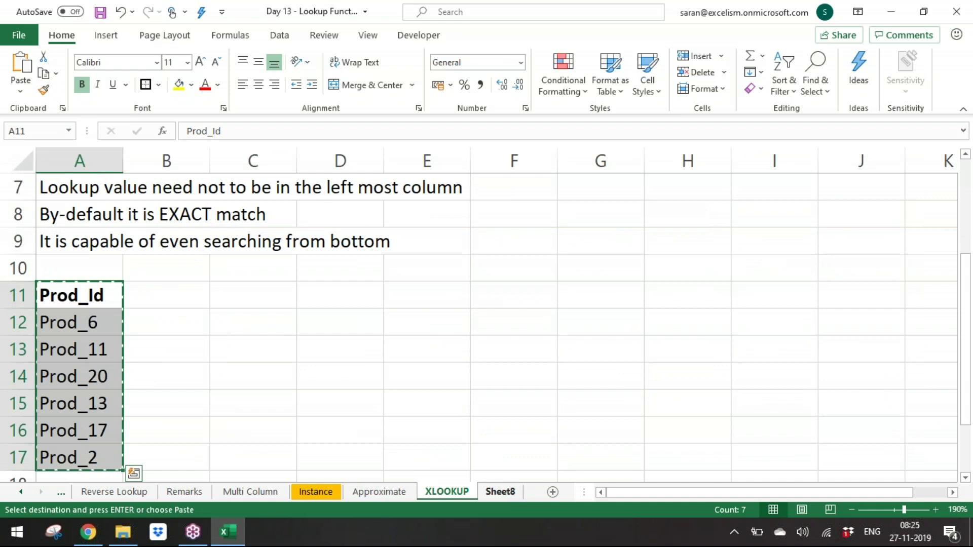
key(ctrl+Page_Down)
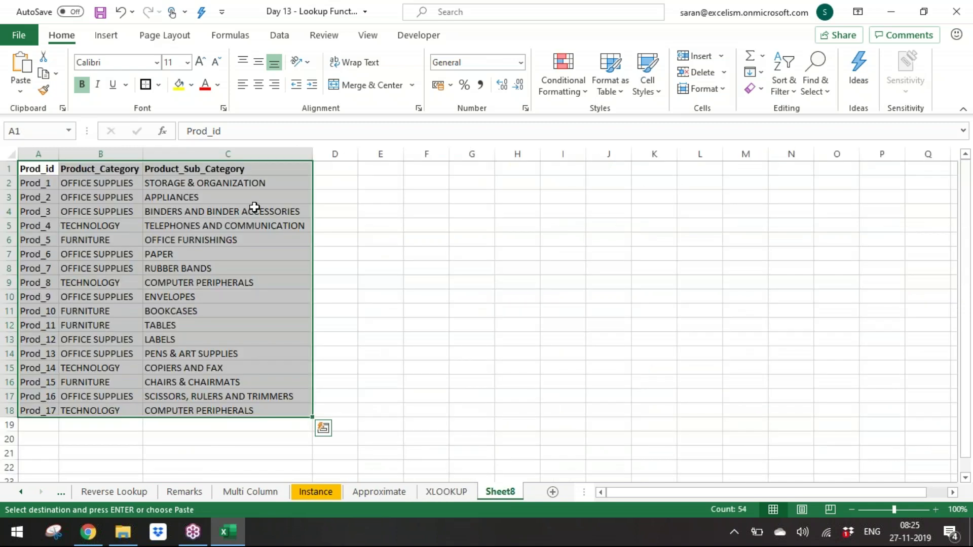
click(373, 168)
key(Return)
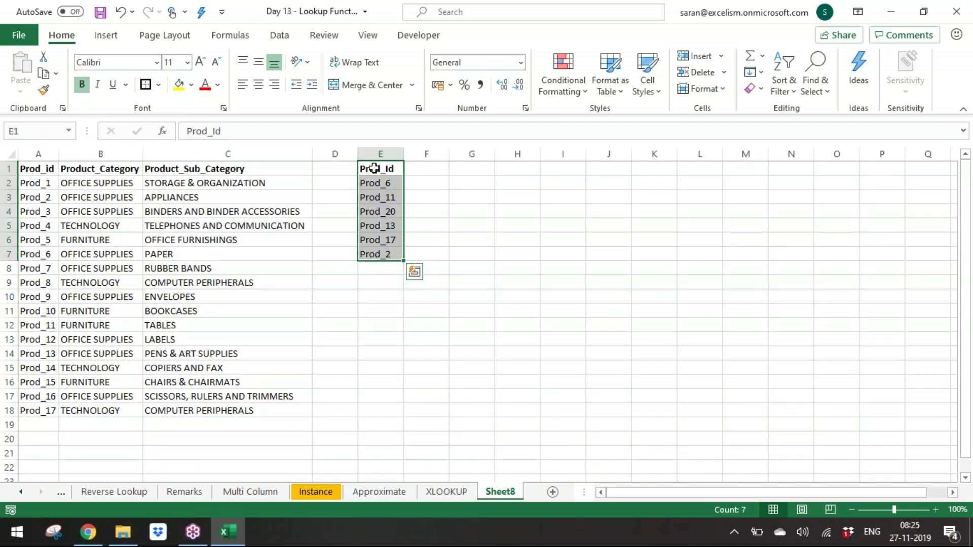
click(374, 168)
Step: Return to cell A1 on the XLOOKUP sheet and view the notes on its introduction and advantages
key(ctrl+Page_Up)
key(Up)
key(Up)
key(Up)
key(Up)
key(Up)
key(Up)
key(Up)
key(Up)
key(Up)
key(Up)
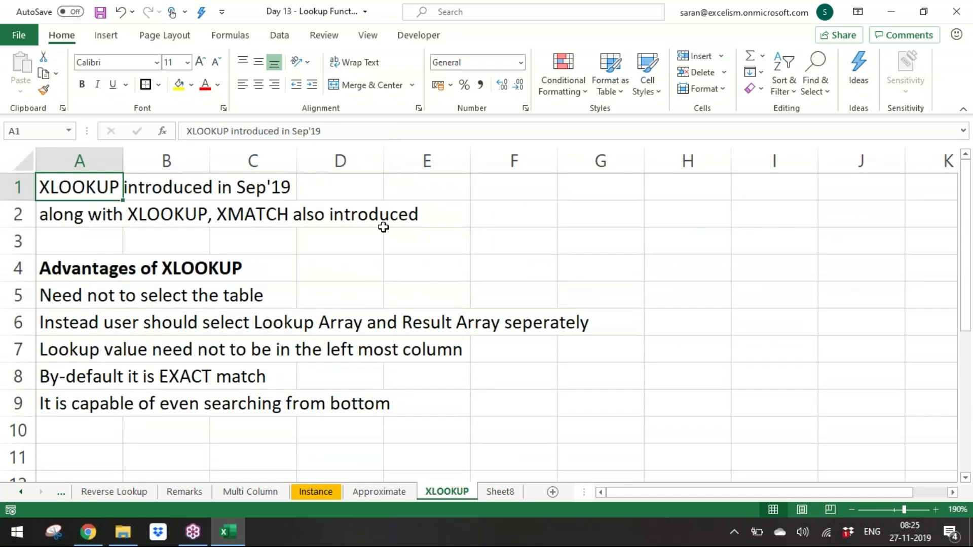
Step: Rename Sheet8 as "XLOOKUP Casestudy"
click(501, 491)
double_click(500, 492)
text(XLOOK)
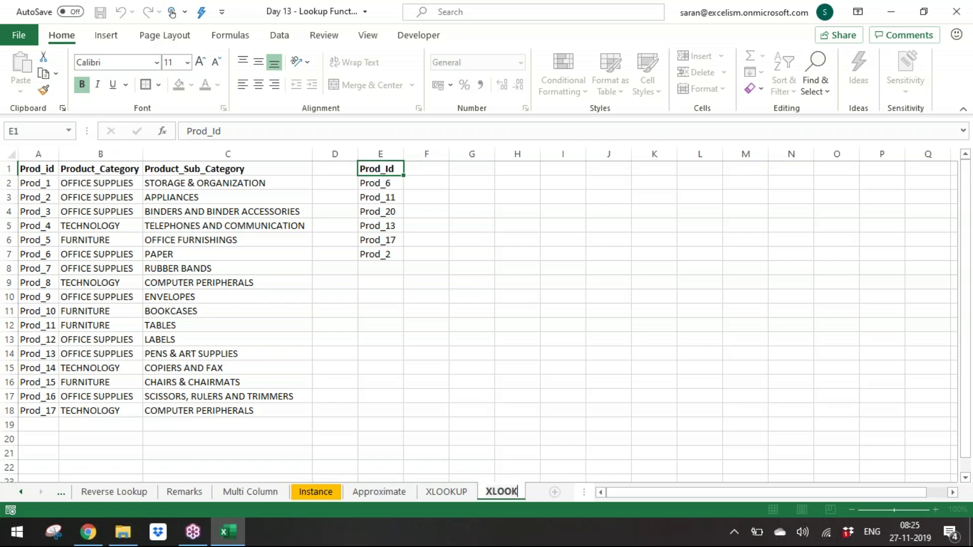
text(UP Casestudy)
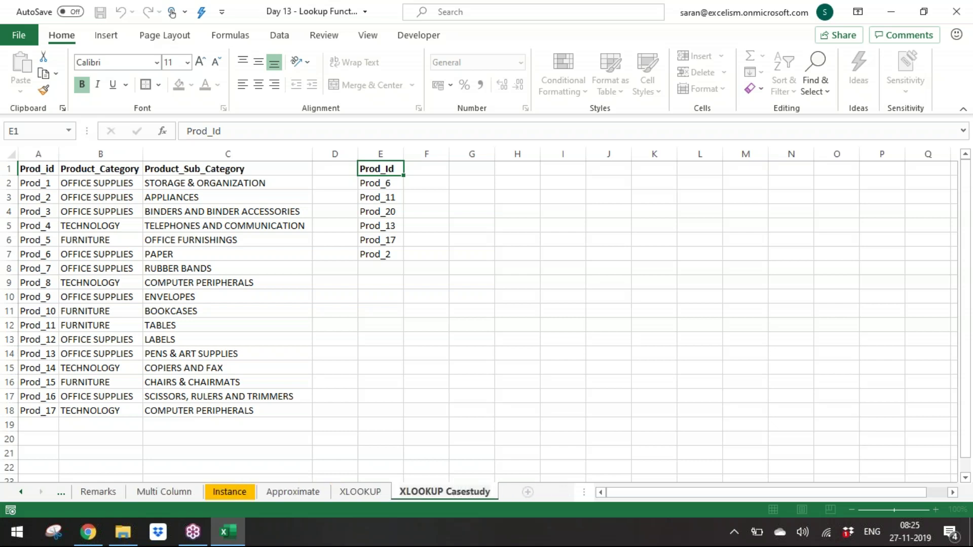
key(Return)
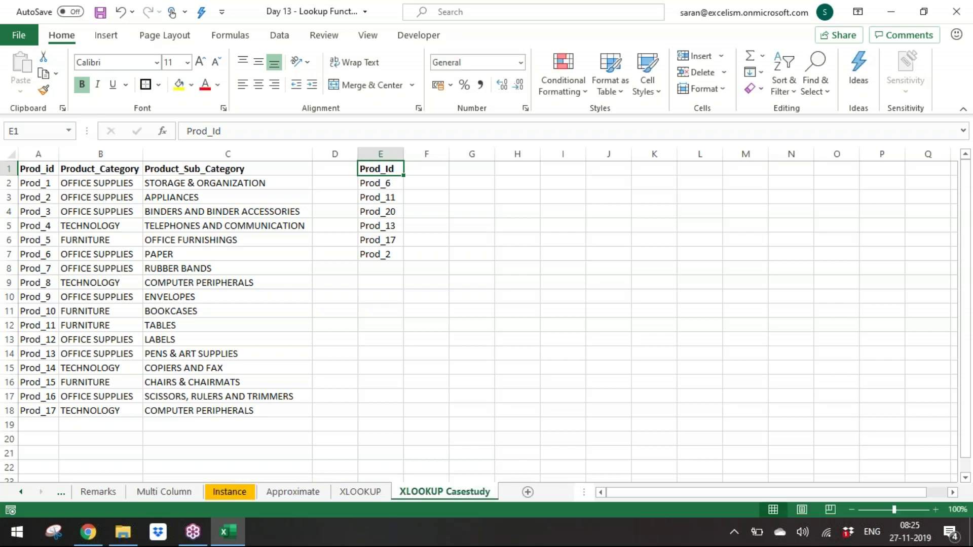
Step: Copy the Product_Sub_Category header from C1 to F1 beside Prod_Id and auto-fit the column width
click(380, 183)
click(426, 169)
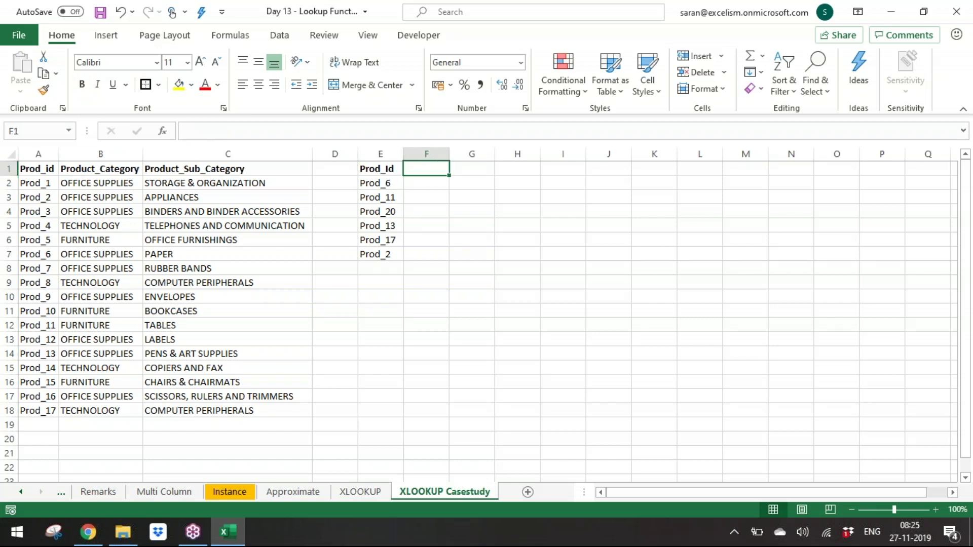
click(936, 510)
click(935, 509)
click(936, 510)
click(935, 510)
key(Left)
key(Left)
key(Left)
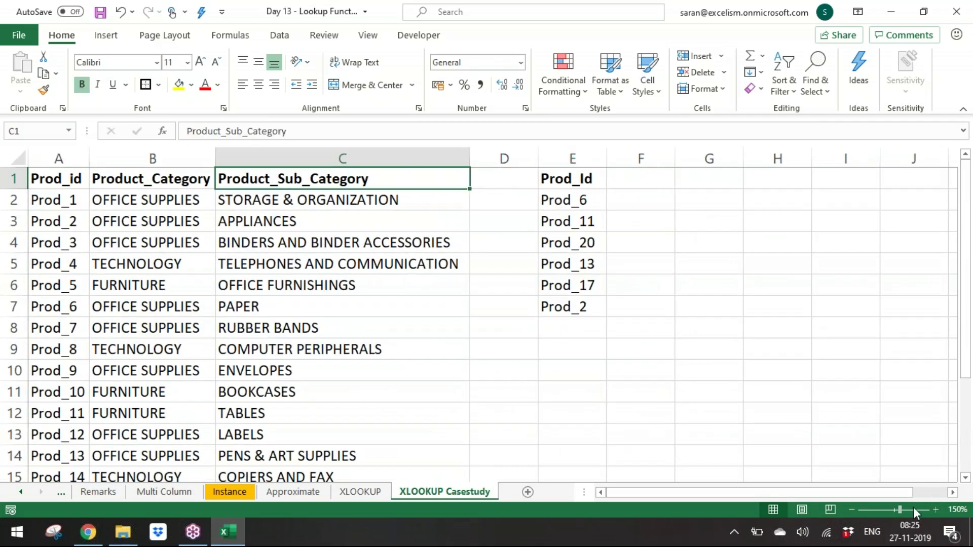
key(ctrl+c)
key(Right)
key(Right)
key(Right)
key(ctrl+v)
key(alt+o)
key(c)
key(a)
key(Return)
Step: Try to start an XLOOKUP formula in cell F2
text(=xloo==)
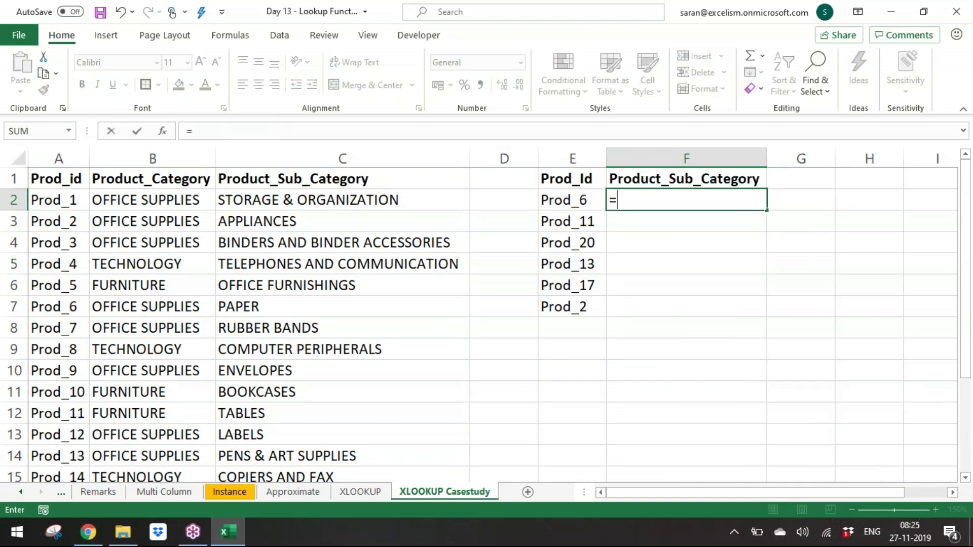
key(BackSpace)
key(BackSpace)
key(BackSpace)
key(BackSpace)
key(BackSpace)
key(BackSpace)
key(Escape)
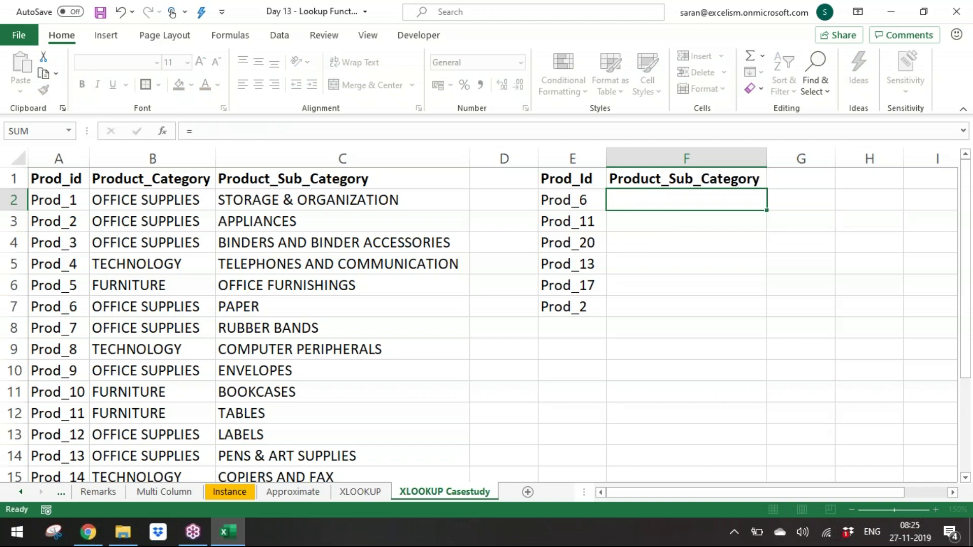
text(=x)
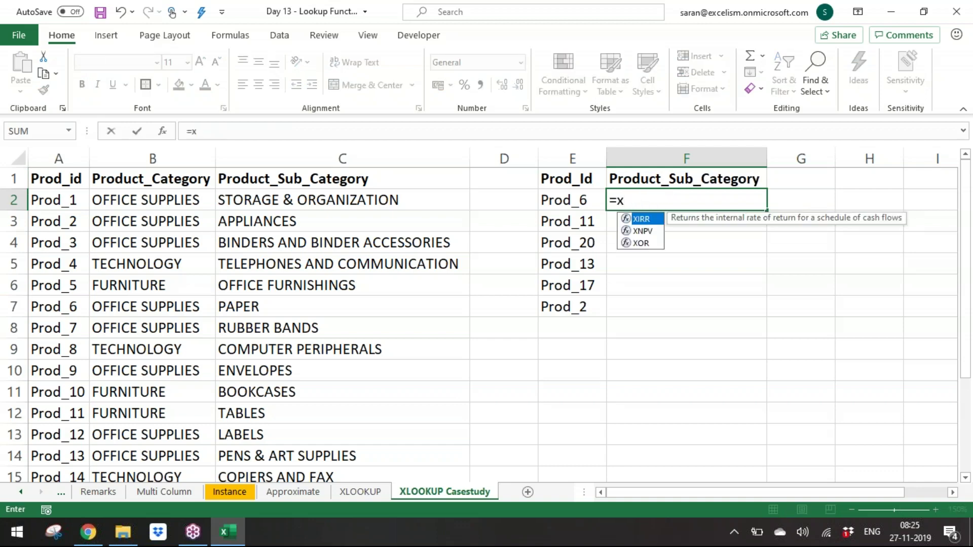
key(Escape)
key(Escape)
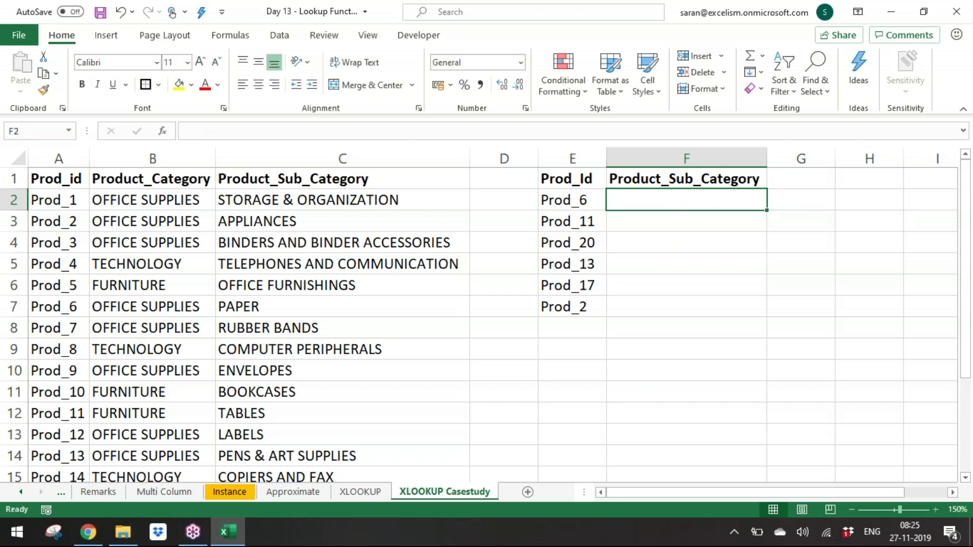
Step: Test spilling with the formula =E2:E7 in cell F2, clear it again and save the workbook
click(18, 35)
key(Escape)
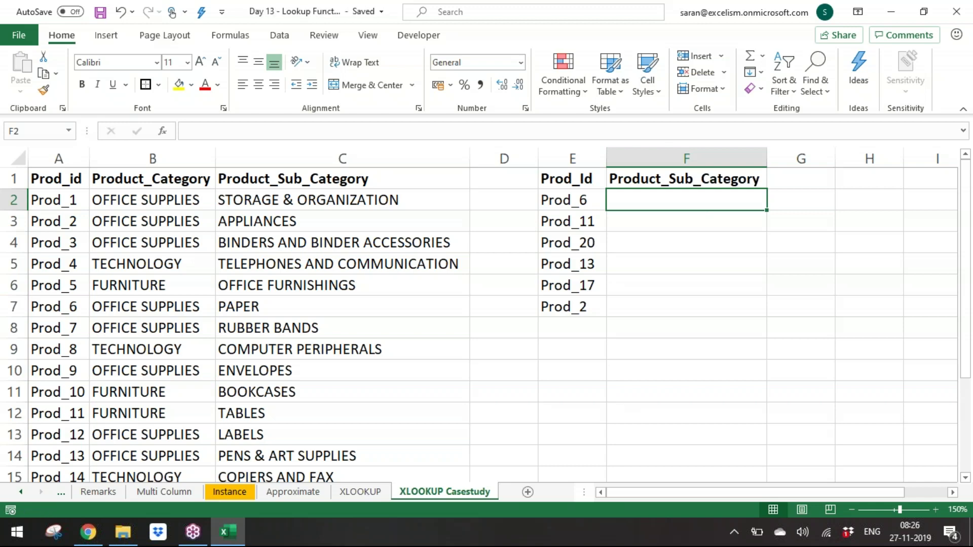
text(=)
drag(562, 200, 563, 306)
key(Return)
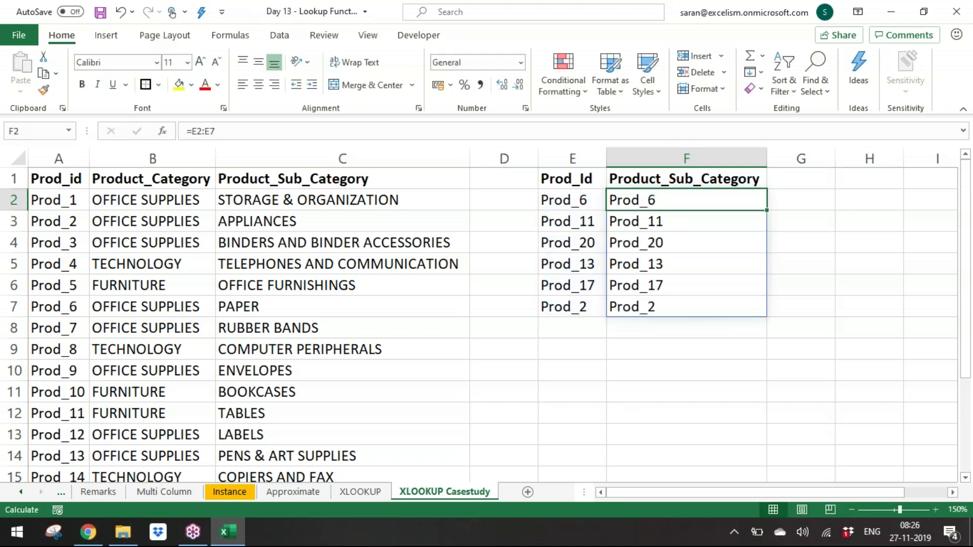
key(Delete)
key(ctrl+s)
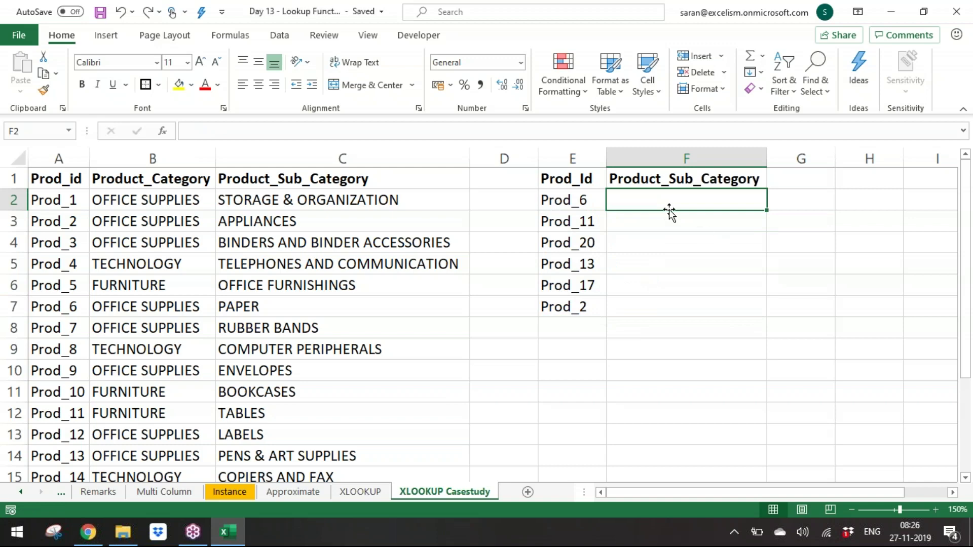
Step: Check which Office account is signed in, and reselect cell F2
text(=)
key(Escape)
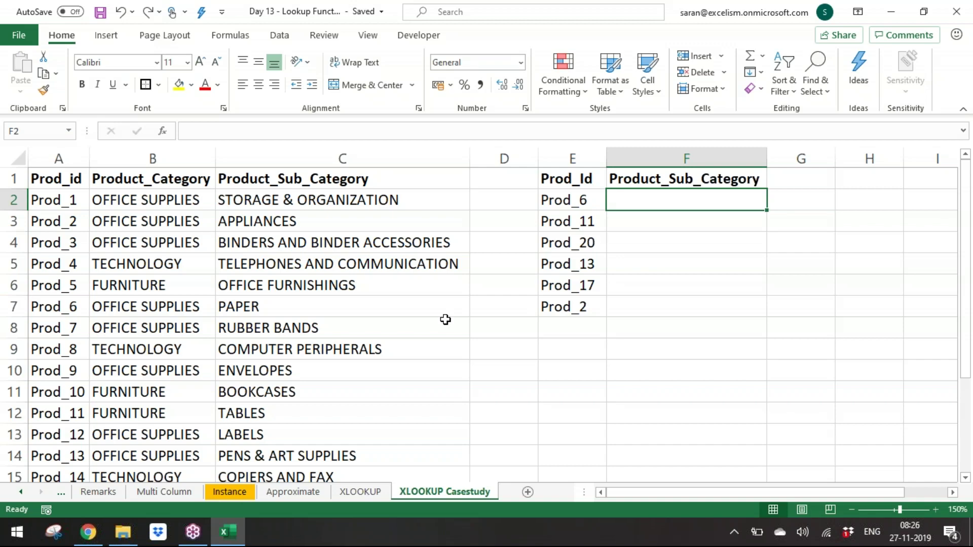
click(814, 16)
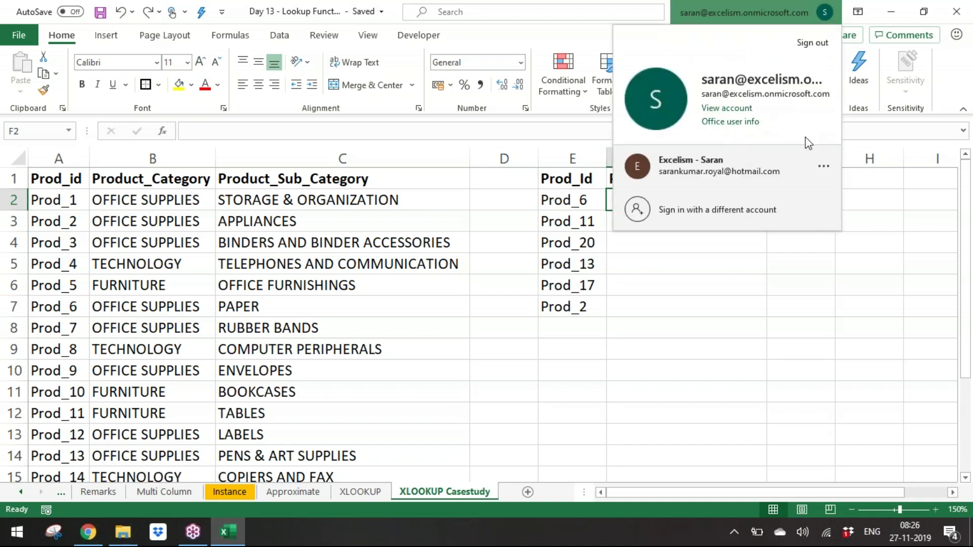
click(710, 257)
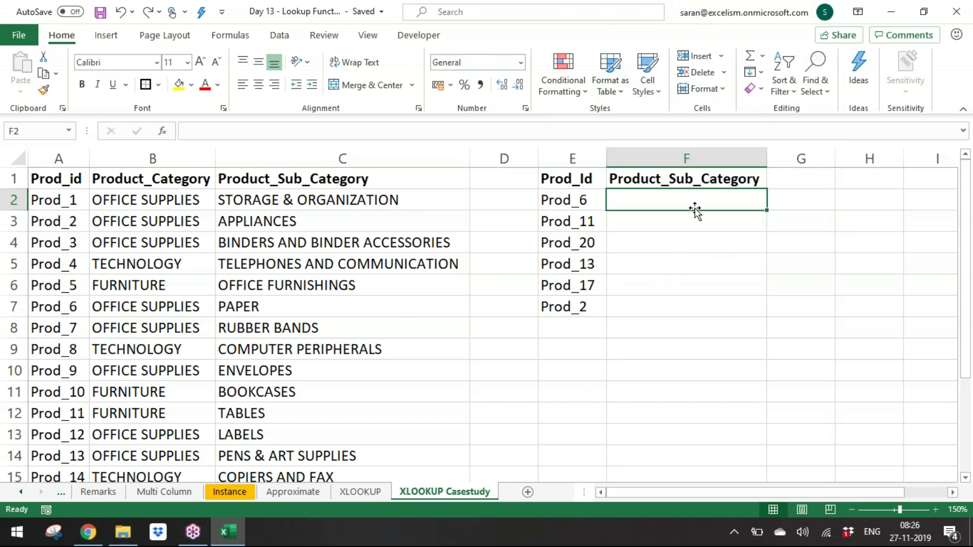
click(680, 293)
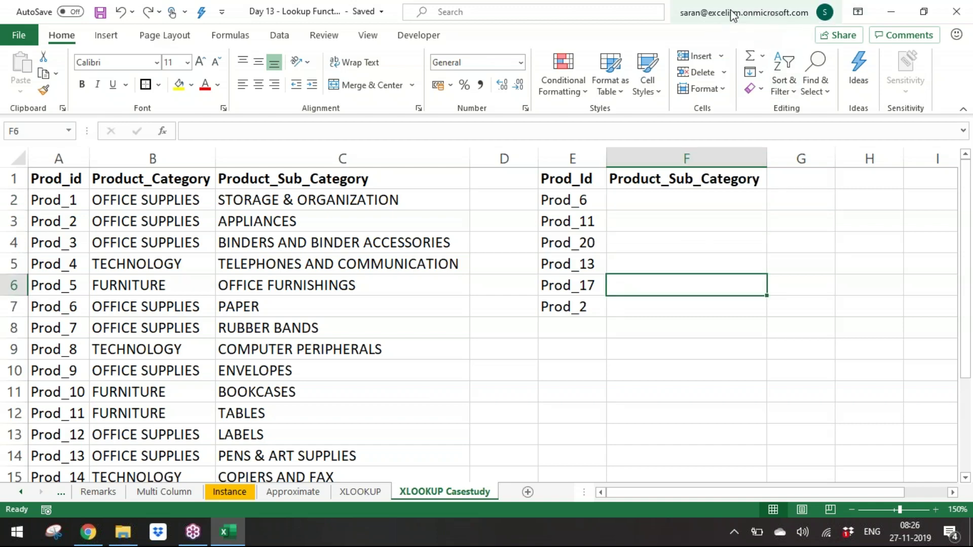
click(337, 262)
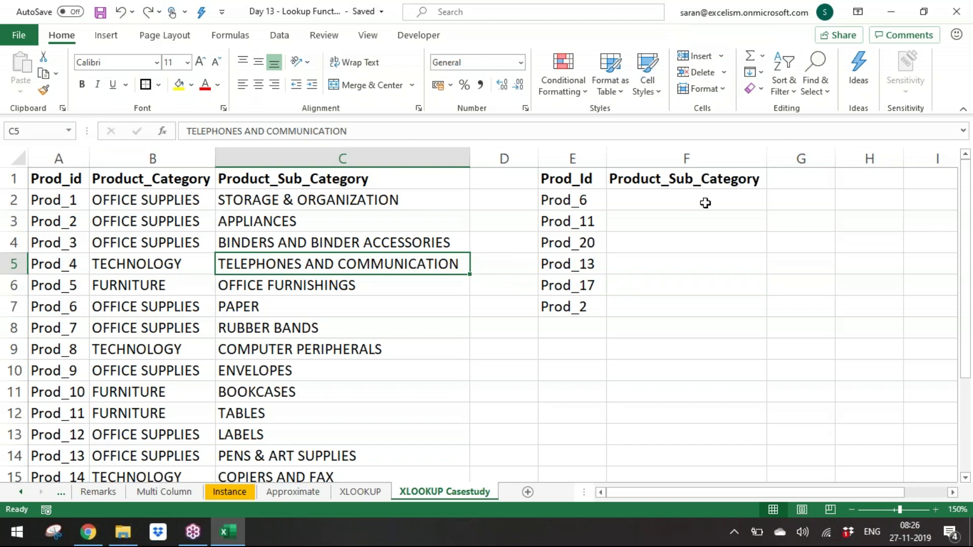
click(705, 202)
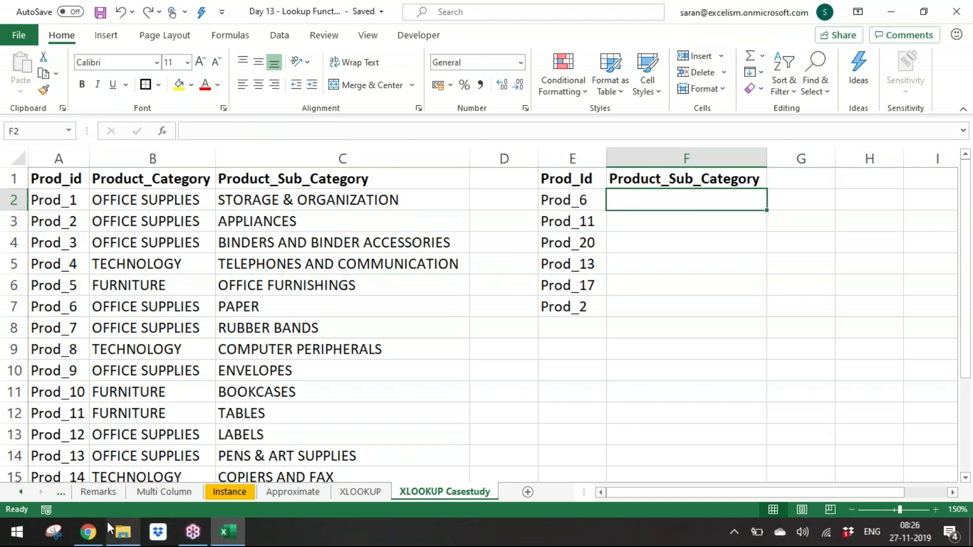
Step: Switch to Chrome and search Google for "vlookup microsoft excel" in a new tab
click(91, 531)
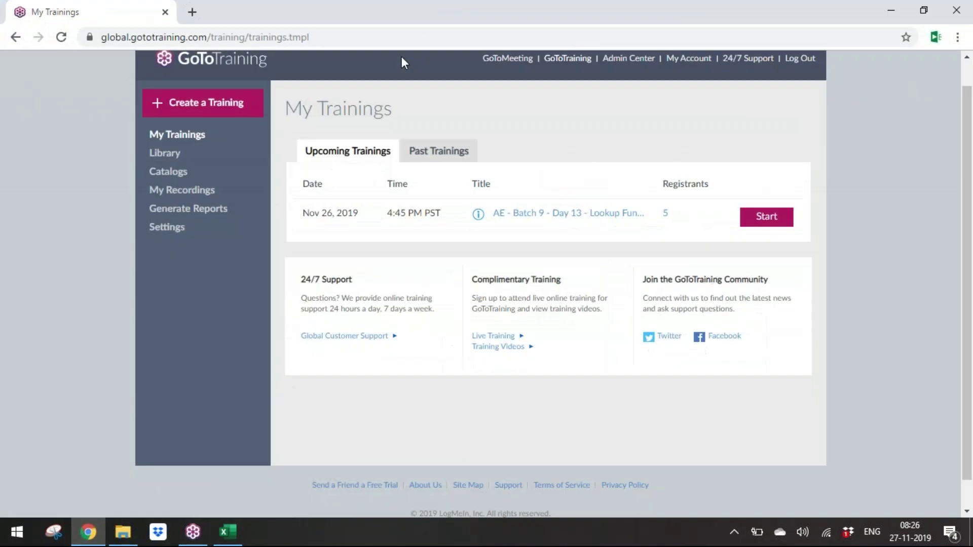
click(193, 14)
text(xlookup)
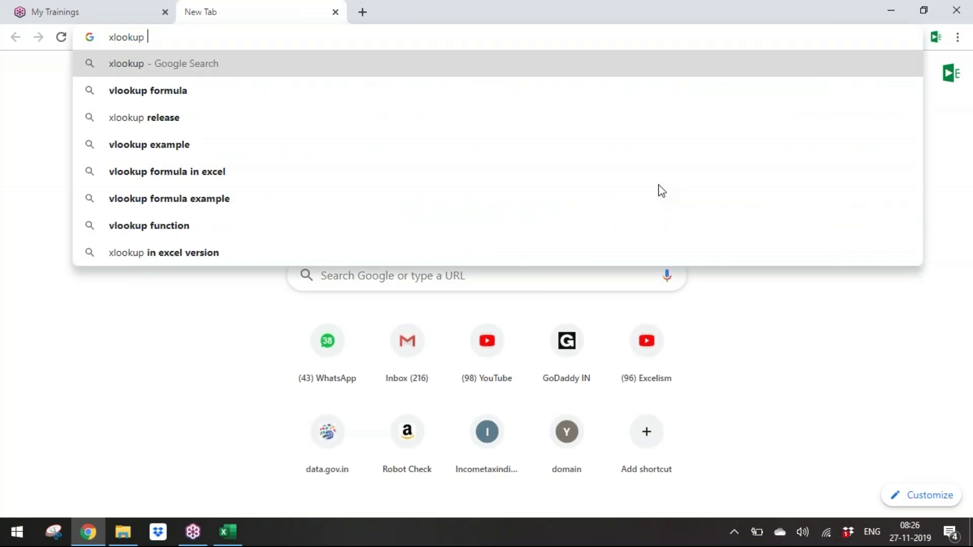
text(microsoft)
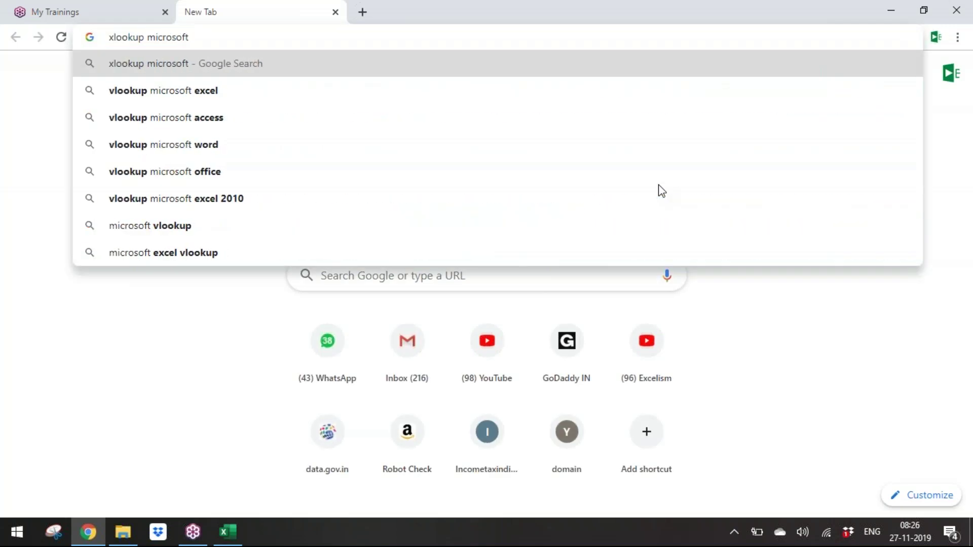
key(Down)
key(Return)
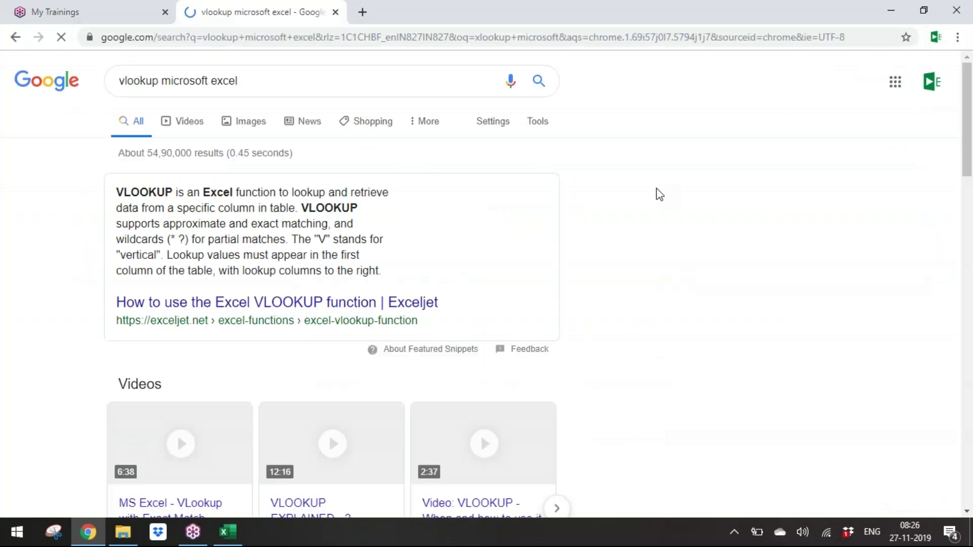
Step: Search Google for "xlookup" and open the Office Support article "XLOOKUP function" from the results
triple_click(380, 89)
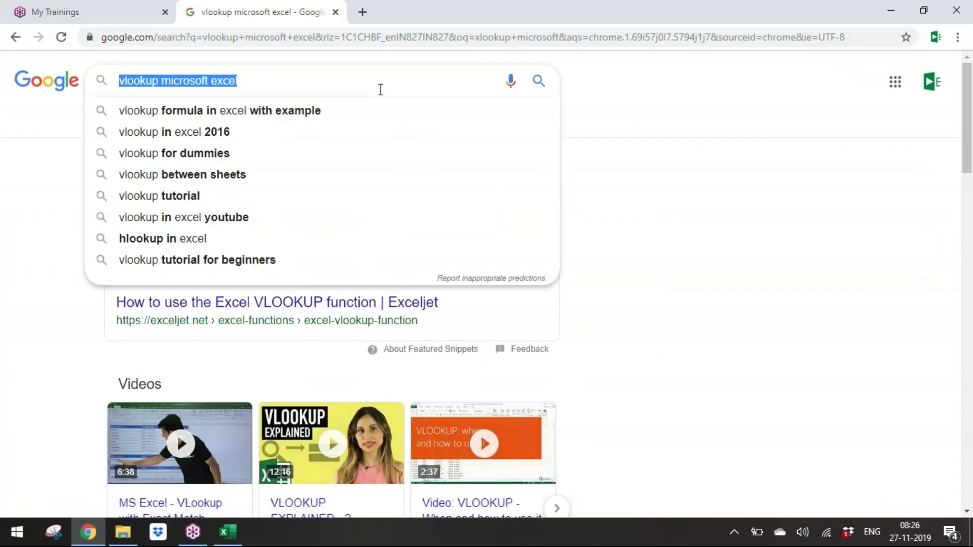
text(xlookup)
key(Return)
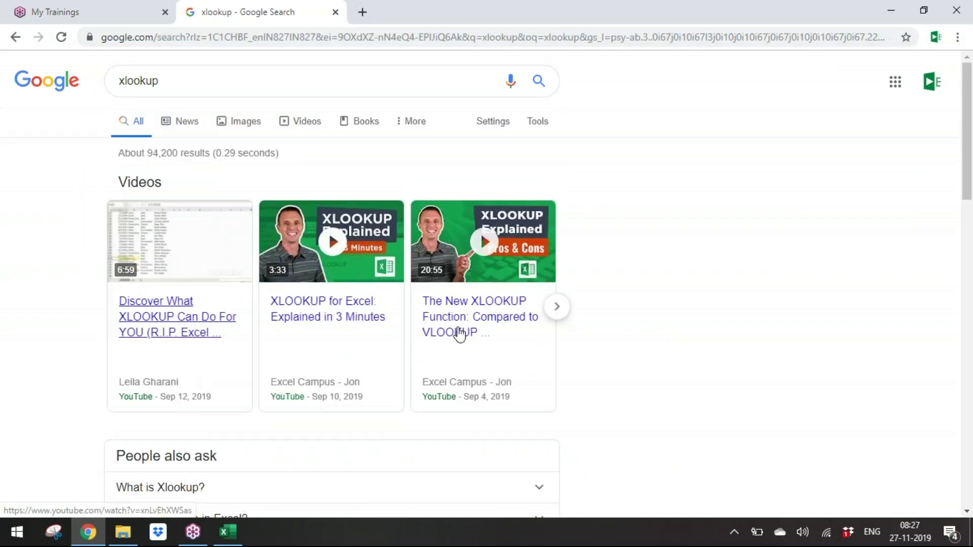
click(966, 407)
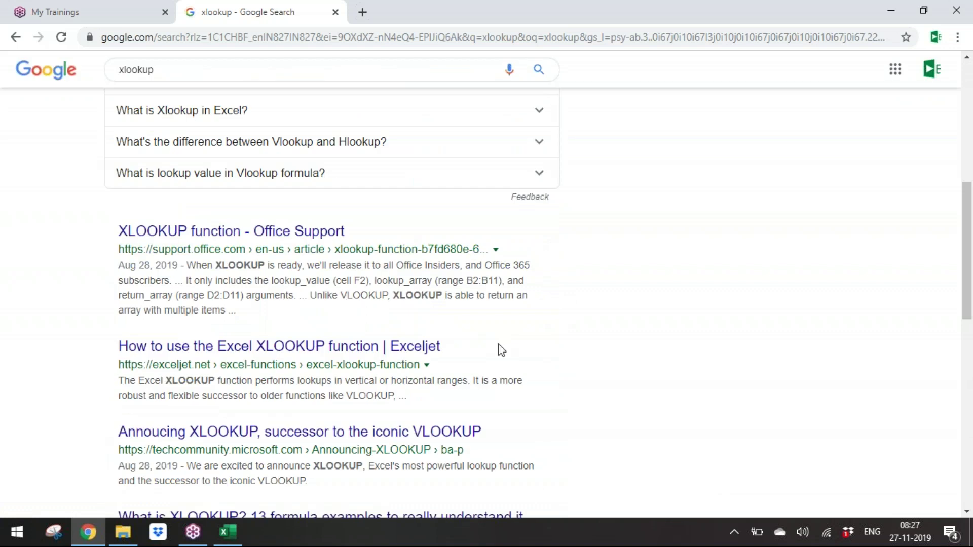
click(322, 239)
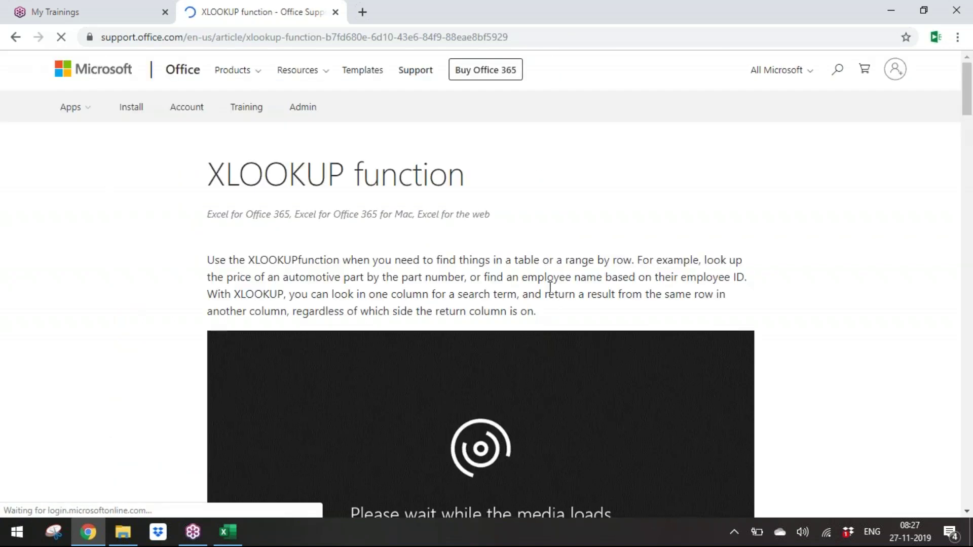
Step: Examine the availability note and the worked examples in the XLOOKUP function article
scroll(550, 287, down, 8)
scroll(487, 304, down, 2)
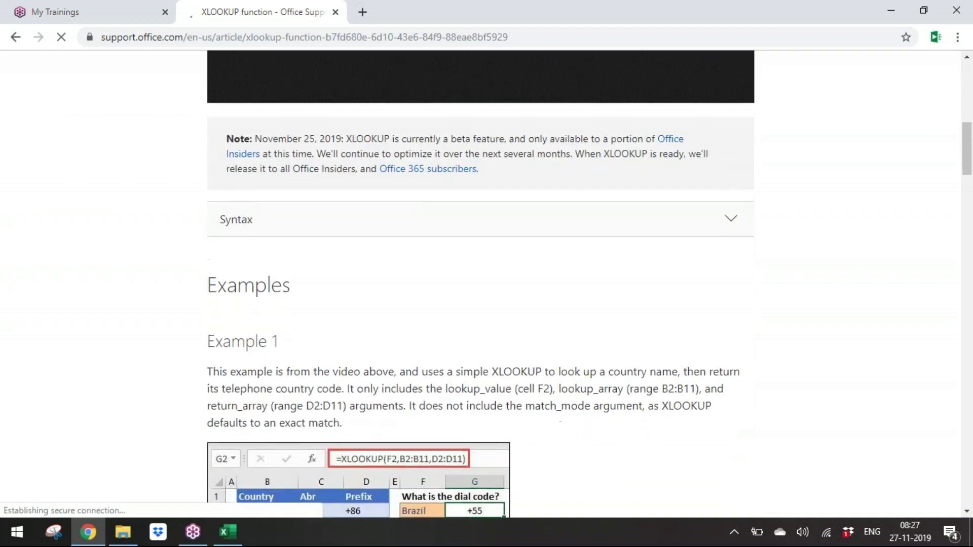
scroll(487, 304, down, 4)
scroll(486, 284, down, 7)
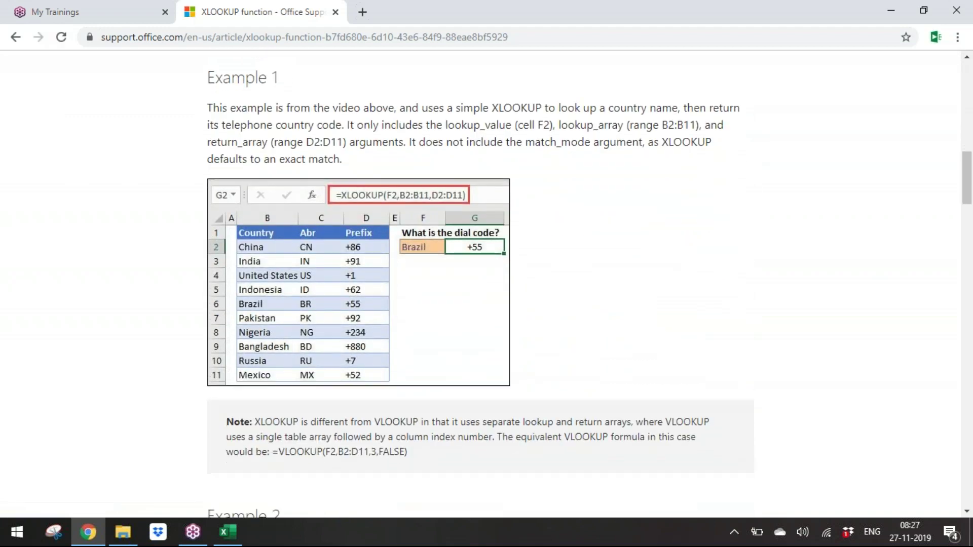
scroll(487, 284, down, 18)
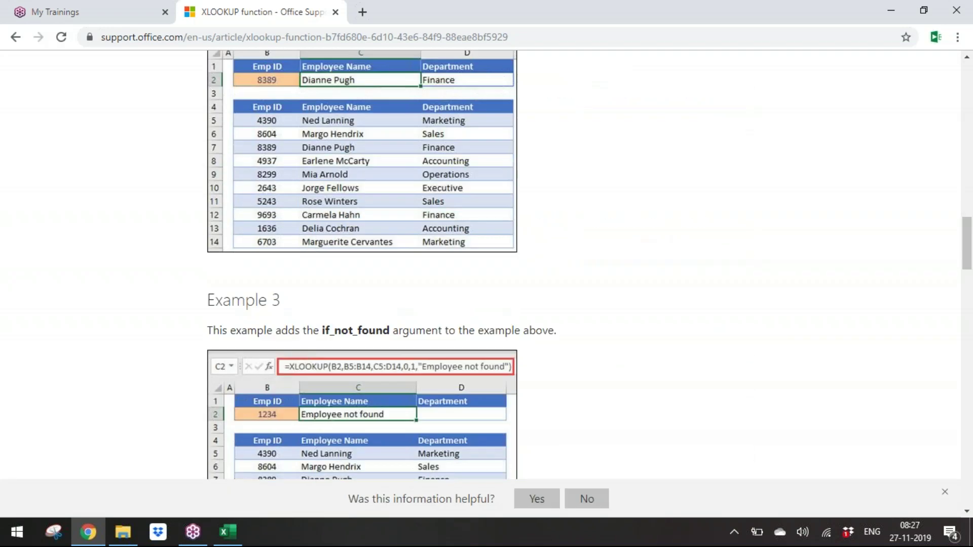
scroll(487, 284, down, 11)
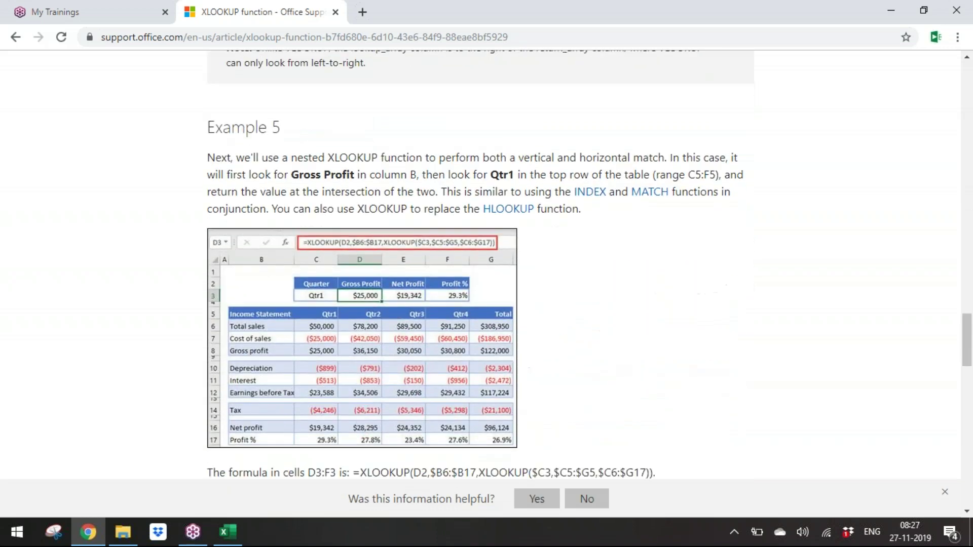
scroll(487, 284, down, 8)
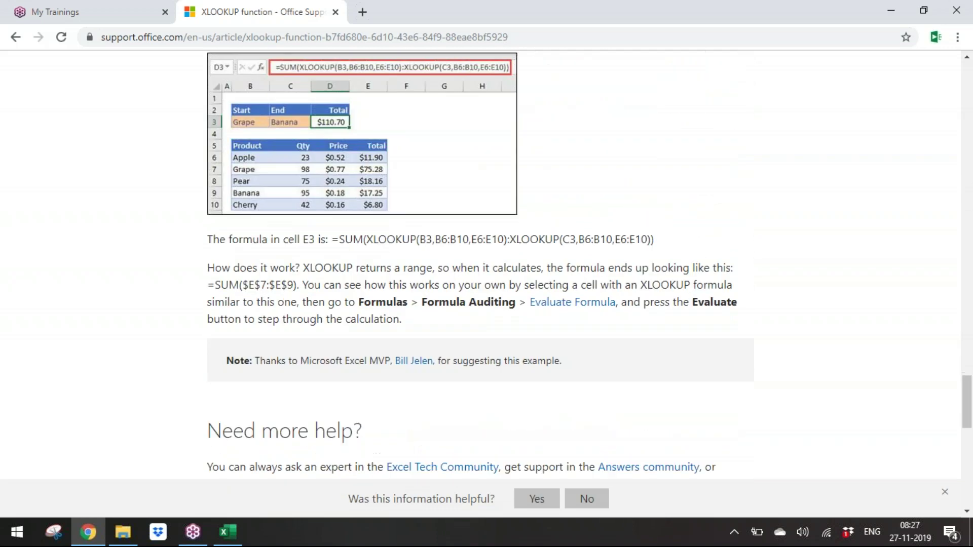
Step: Go to the alphabetical list of Excel functions, jump to the letter X, and open the XLOOKUP function article
scroll(486, 284, up, 1)
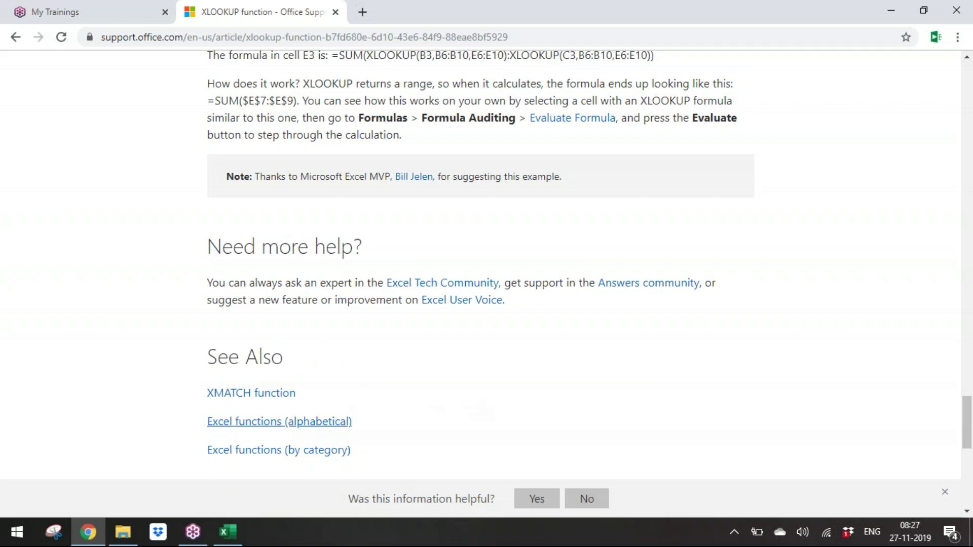
click(294, 422)
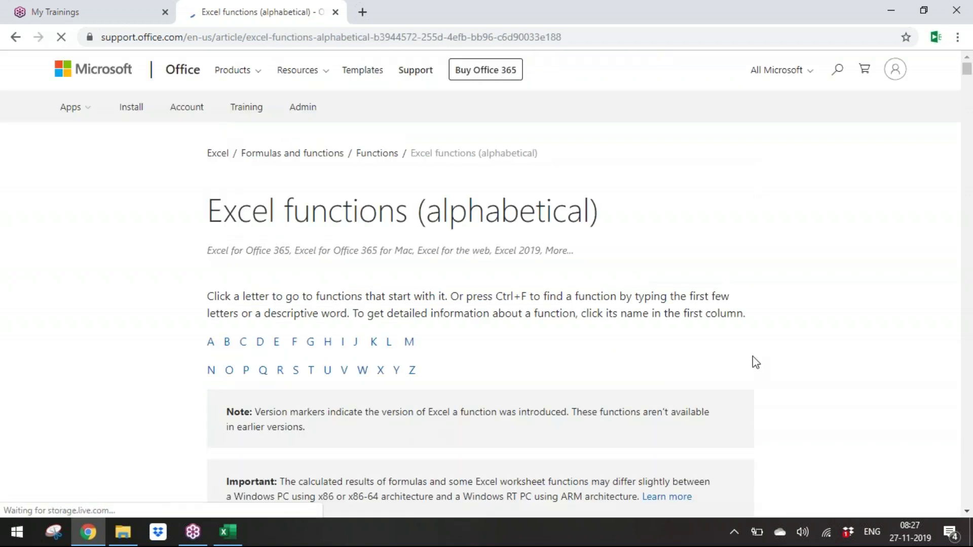
click(381, 371)
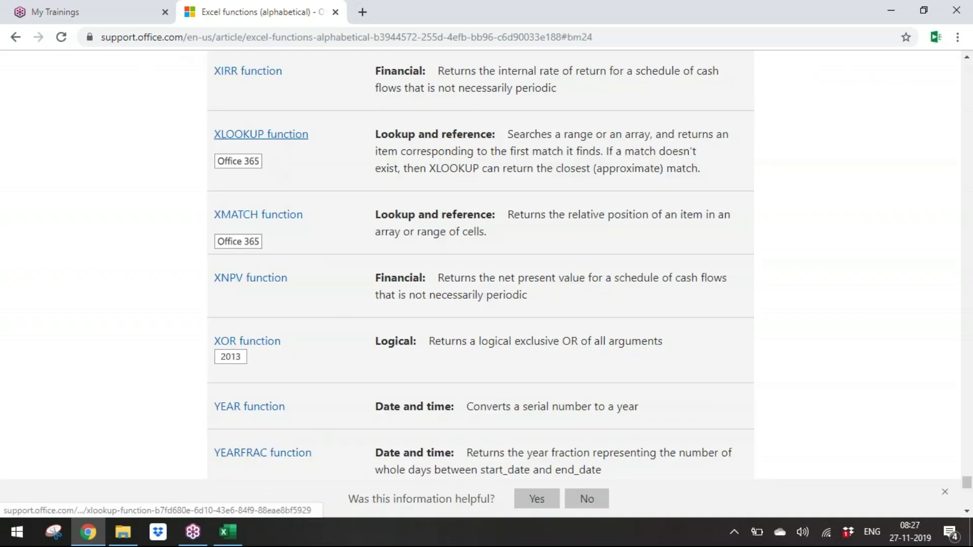
click(269, 136)
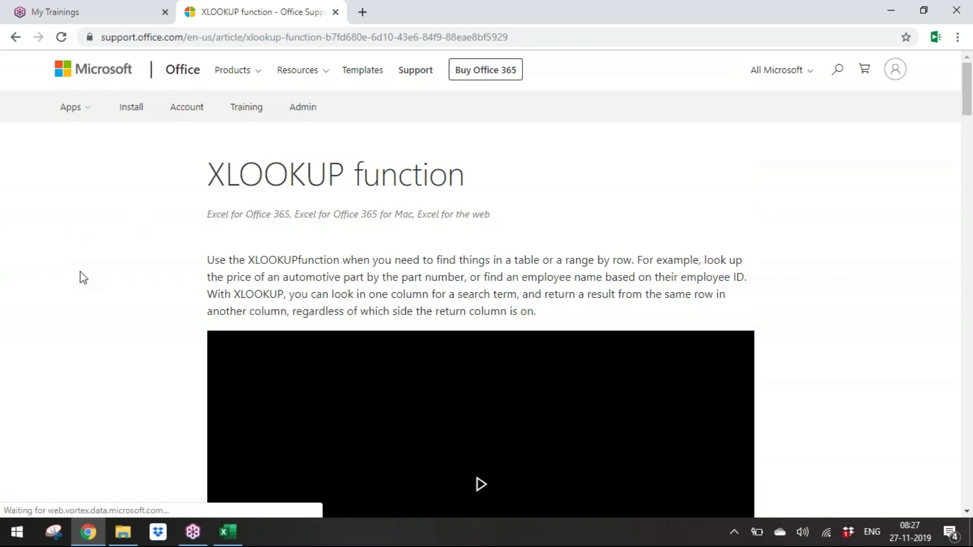
Step: Expand the article's Syntax section and capture its description and XLOOKUP syntax line with the Snipping Tool
scroll(81, 277, down, 4)
scroll(81, 277, down, 7)
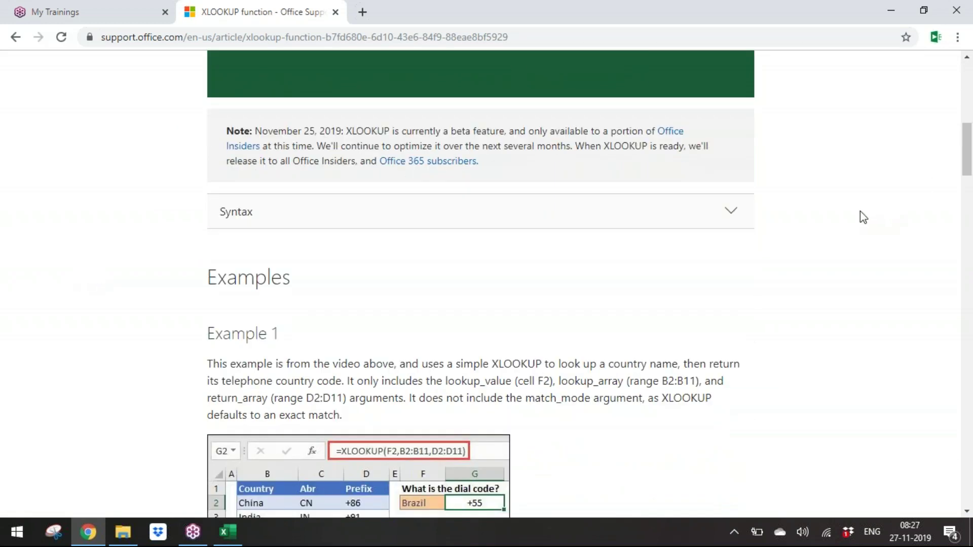
click(732, 212)
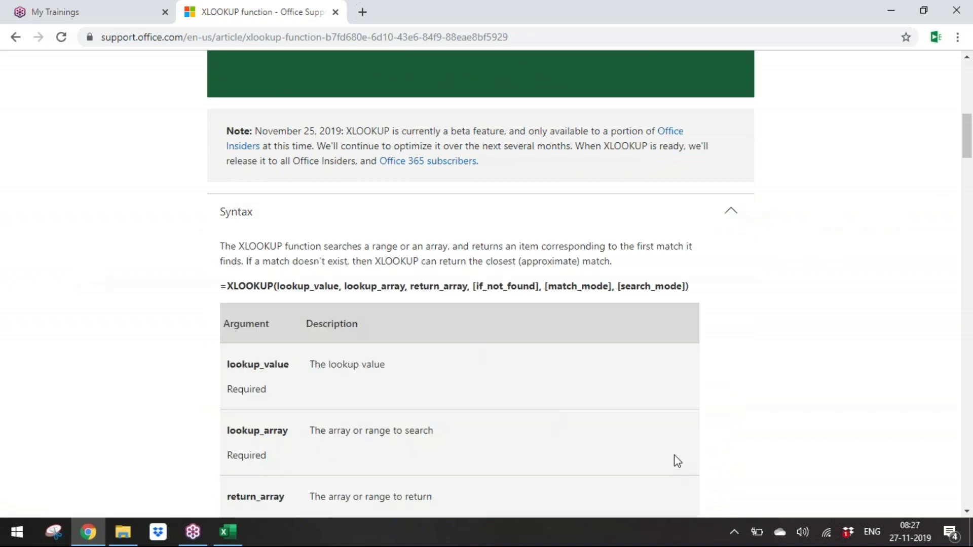
scroll(802, 389, down, 2)
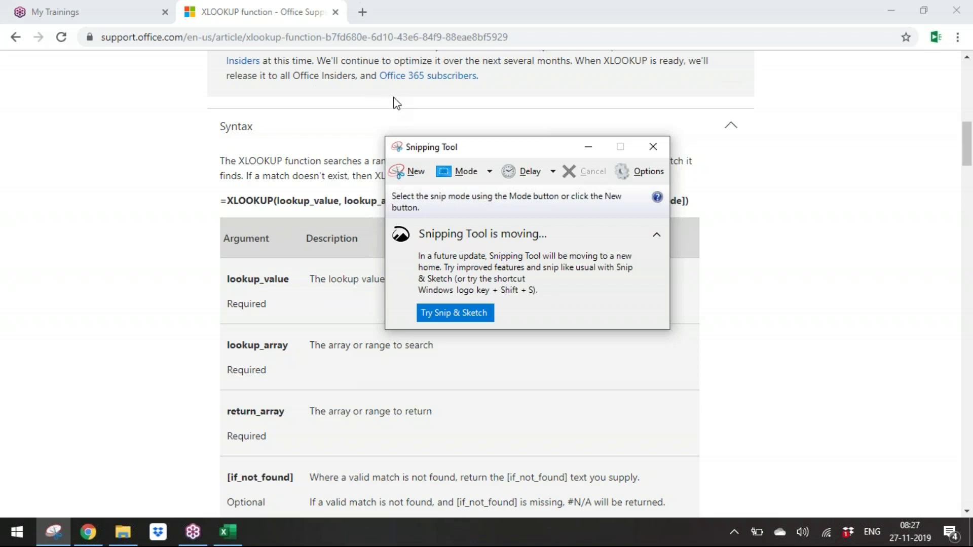
click(421, 172)
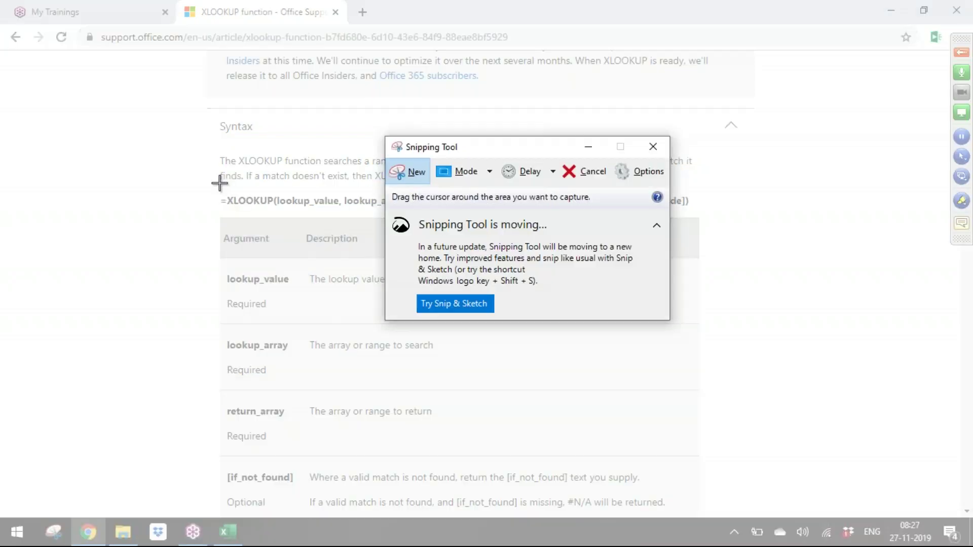
drag(215, 117, 706, 211)
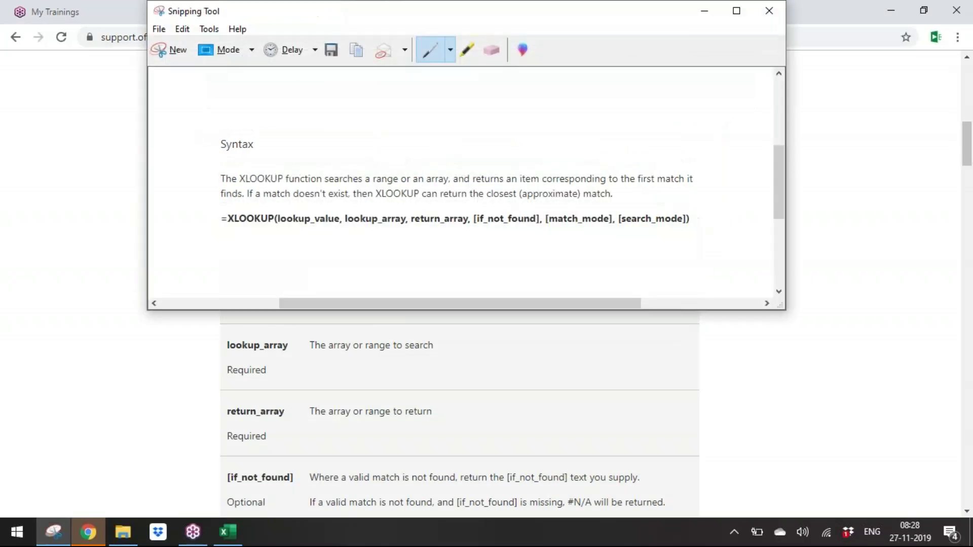
Step: Switch to Excel and paste the syntax snip at cell E9 of the XLOOKUP Casestudy sheet
key(alt+Tab)
key(alt+Tab)
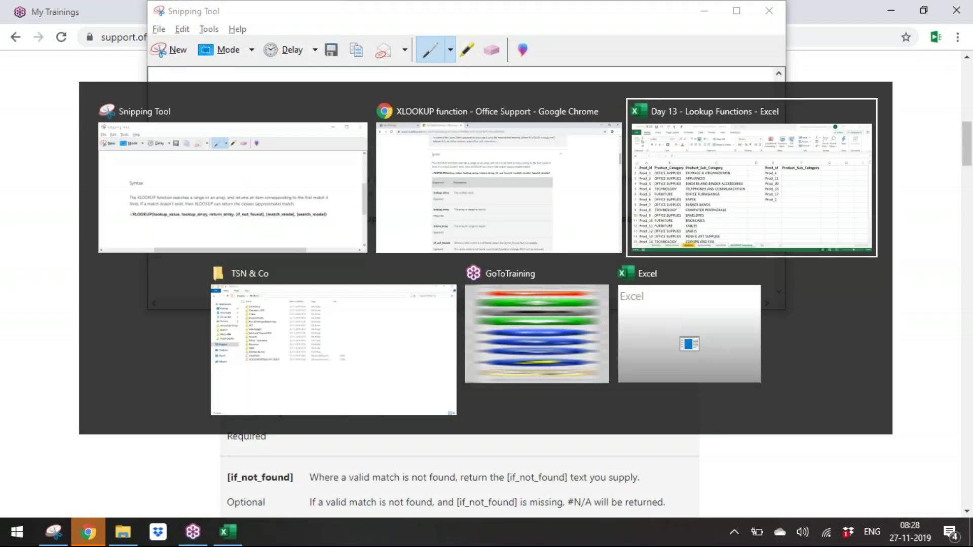
click(571, 346)
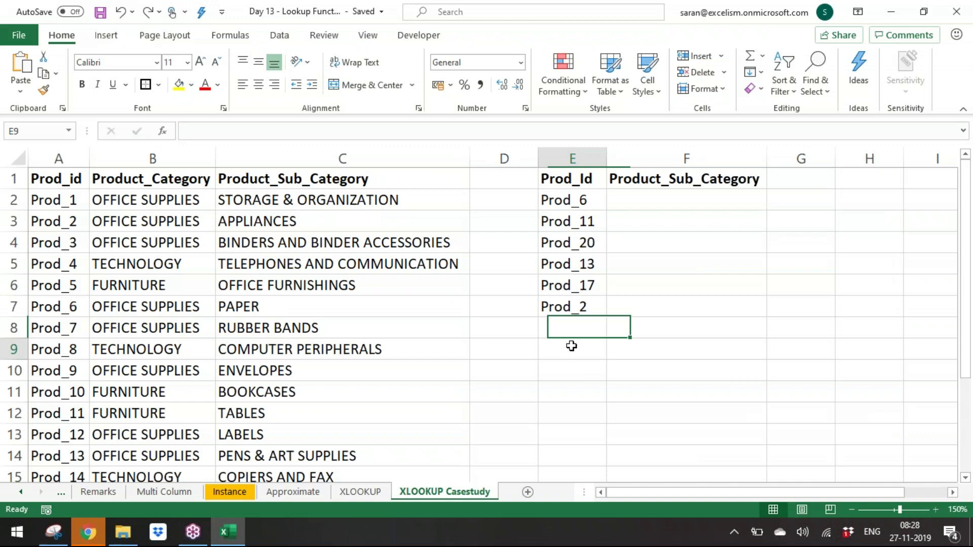
key(ctrl+v)
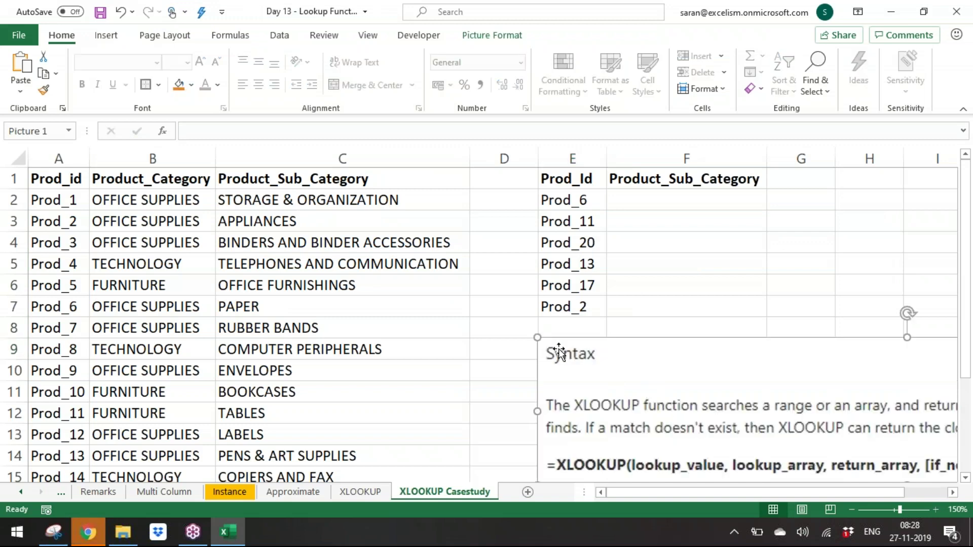
Step: Shrink the pasted syntax picture and position it just below the Prod_Id list so the whole syntax line fits on screen
drag(559, 351, 720, 383)
drag(777, 412, 549, 374)
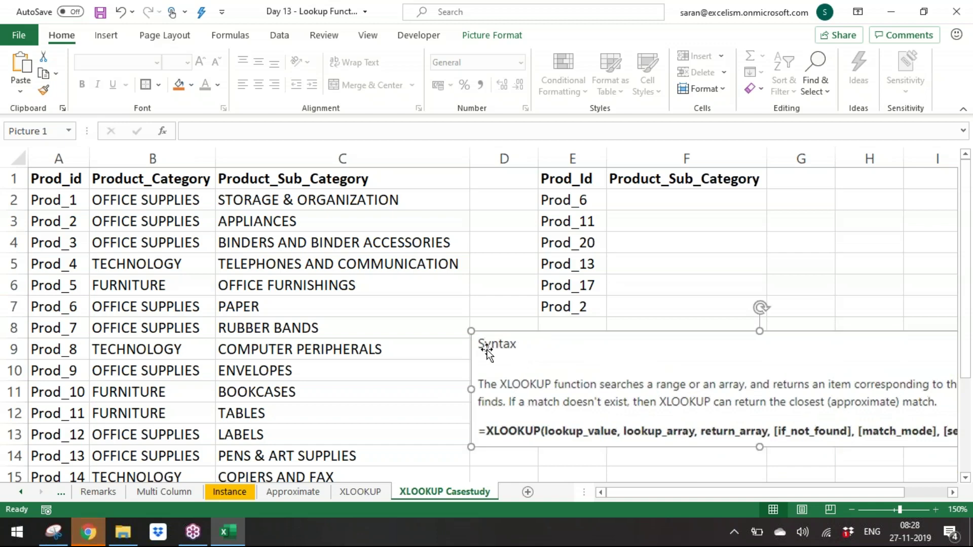
drag(471, 330, 632, 363)
drag(697, 413, 555, 377)
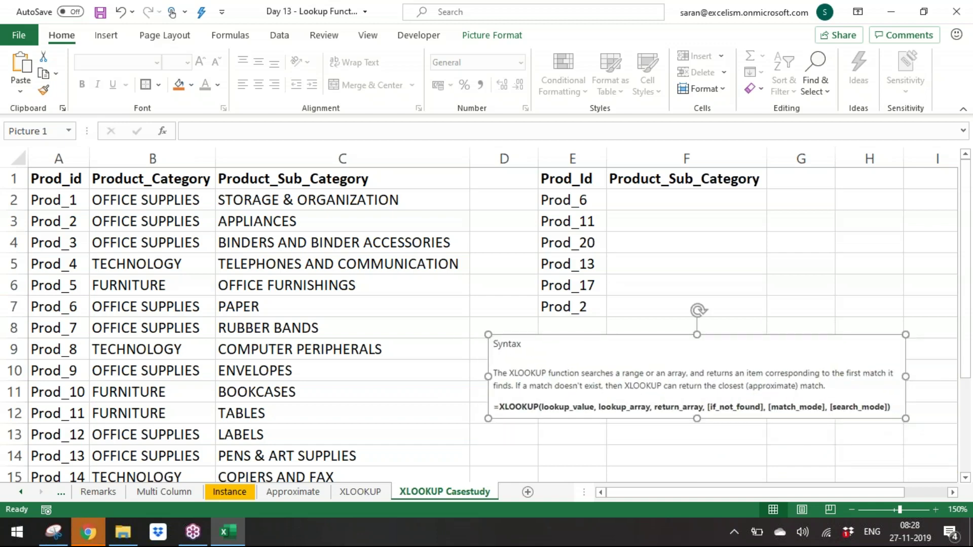
click(918, 428)
click(892, 413)
click(908, 428)
click(899, 413)
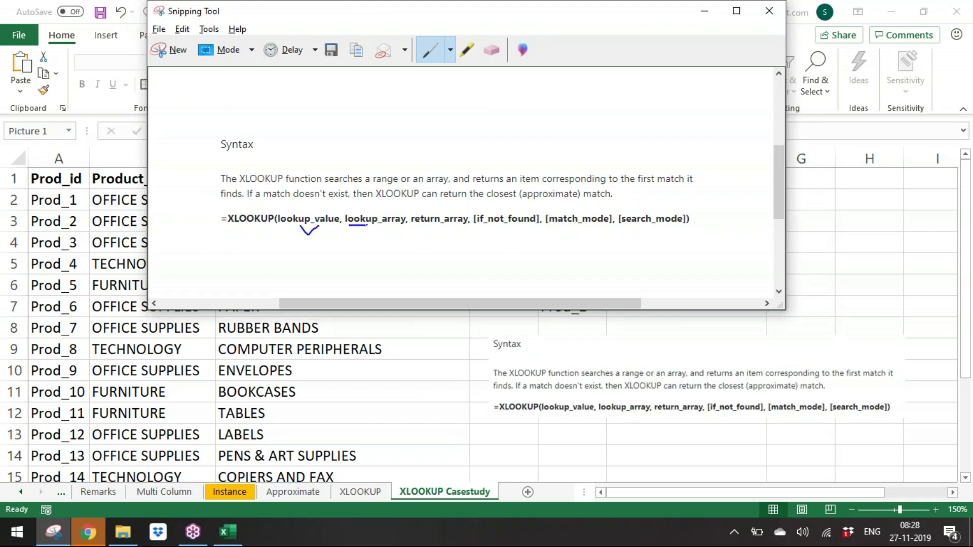
Step: In the Snipping Tool, underline the lookup_array and return_array arguments with the pen and add a tick mark below them
drag(384, 229, 469, 231)
drag(354, 237, 380, 220)
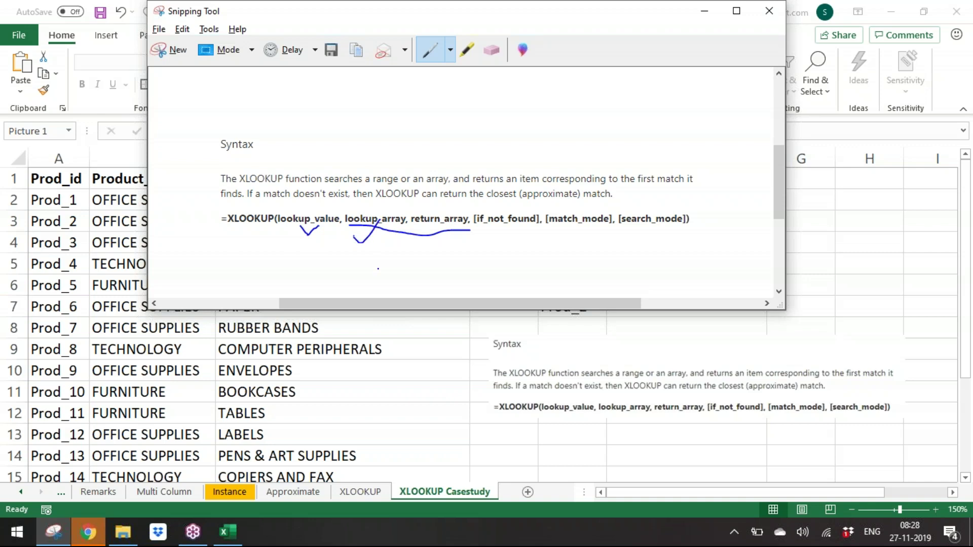
Step: Switch to Excel and enter "XLOOKUP is replacement for both VLOOKUP and HLOOKUP" in cell A10 of the XLOOKUP sheet
key(alt+Tab)
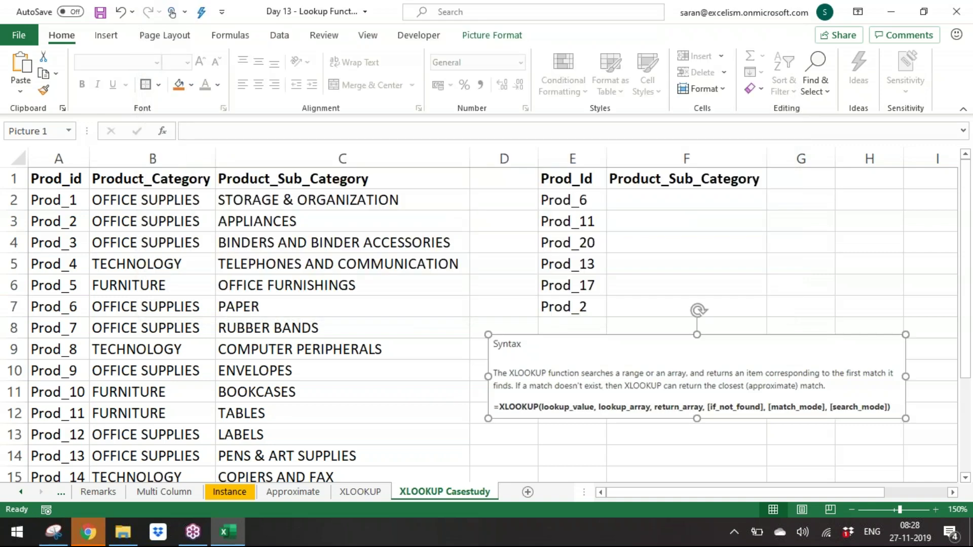
click(360, 492)
click(97, 436)
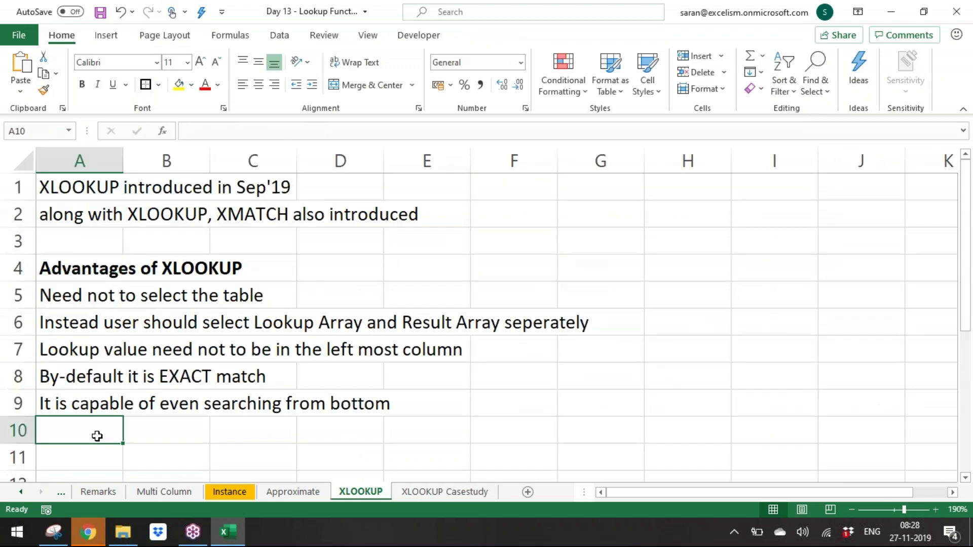
text(XLOOKUP is for both)
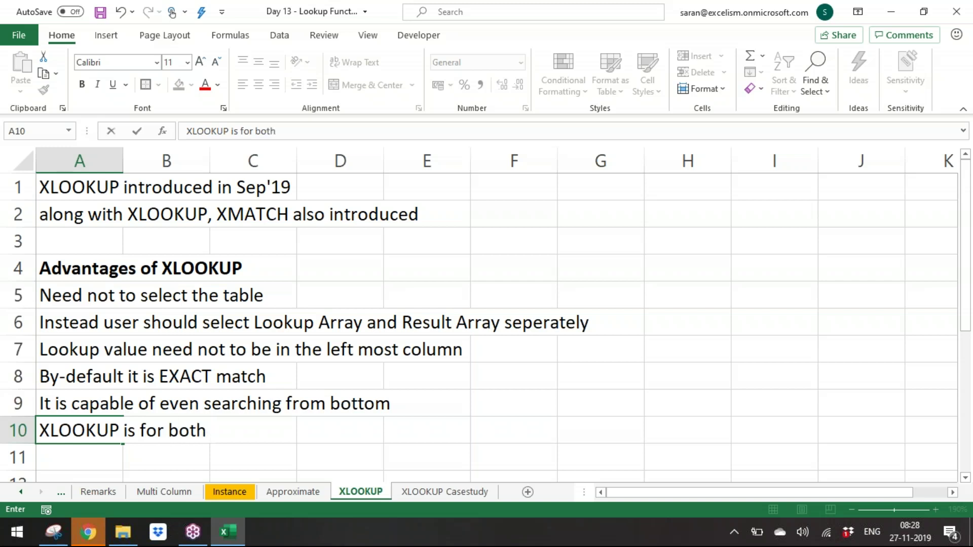
key(BackSpace)
key(BackSpace)
key(BackSpace)
key(BackSpace)
key(BackSpace)
key(BackSpace)
key(BackSpace)
key(BackSpace)
key(BackSpace)
text(rel)
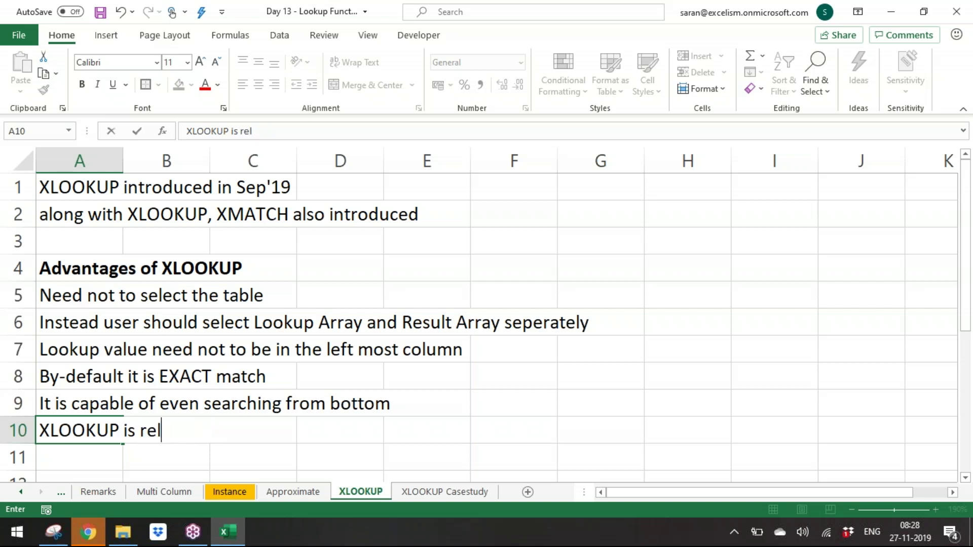
key(BackSpace)
text([)
key(BackSpace)
text(placement for both )
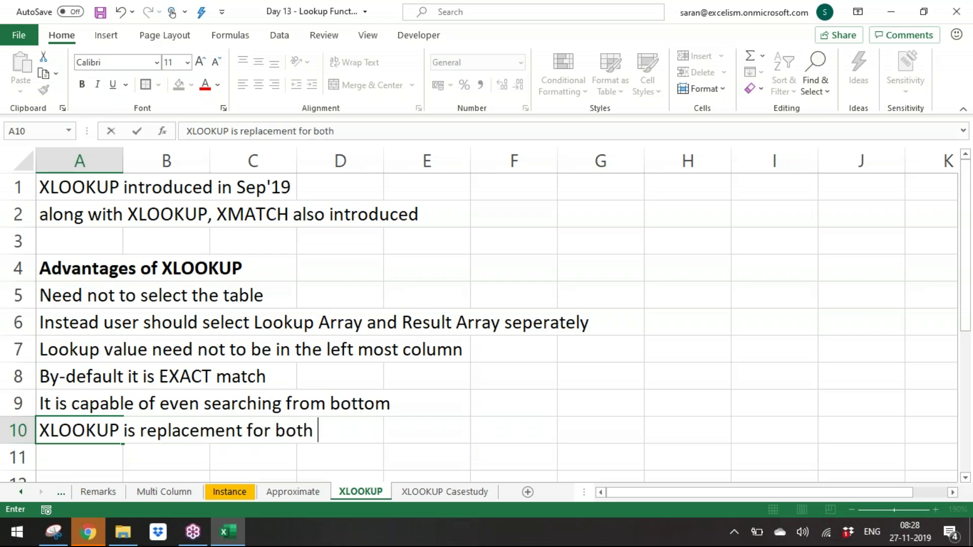
text(VLOOK)
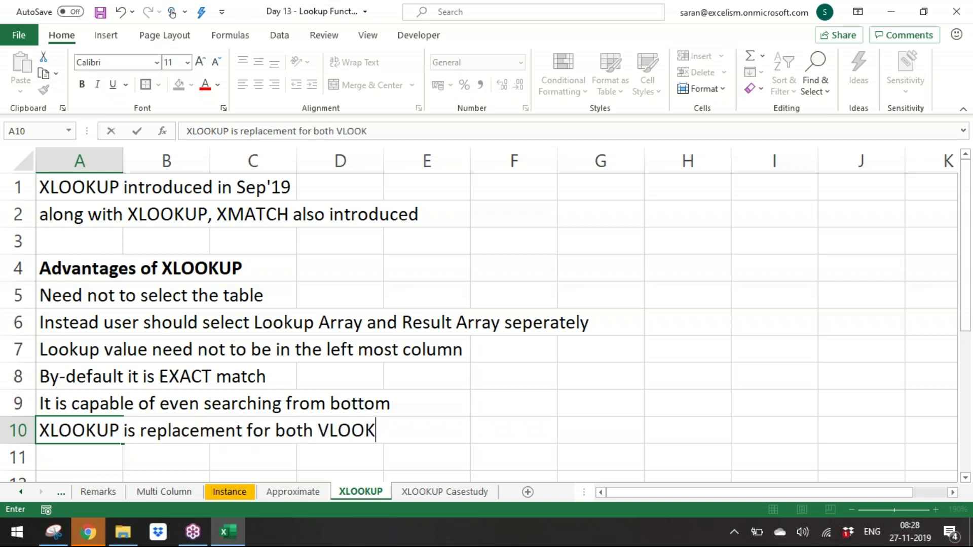
text(UP and HLOOKUP)
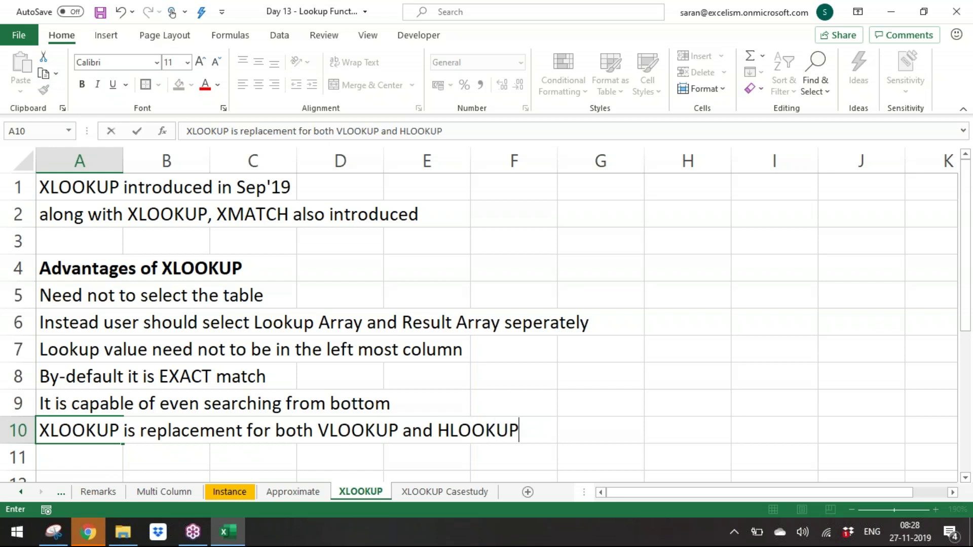
key(Return)
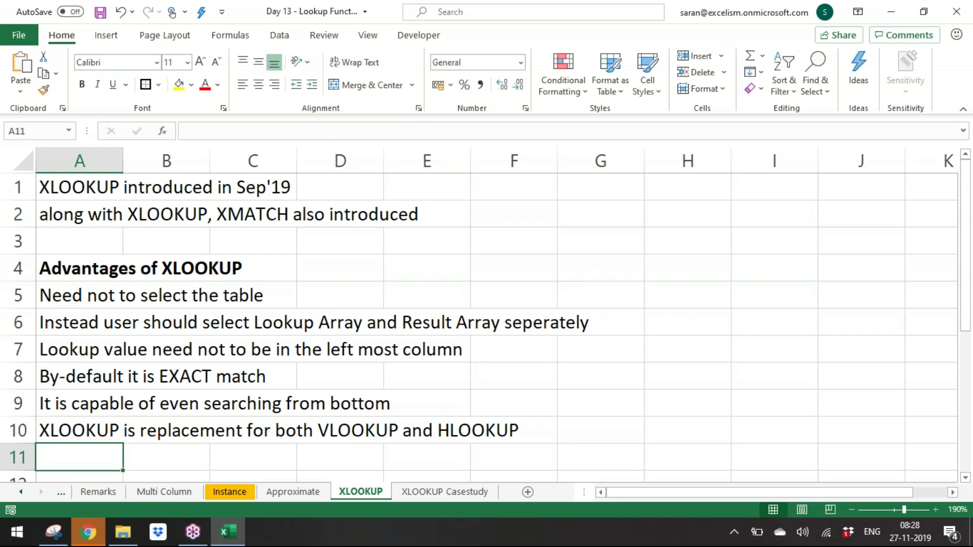
Step: Underline the if_not_found argument in the snip, and search Google for "msignite xlookup update" in a new Chrome tab
key(alt+Tab)
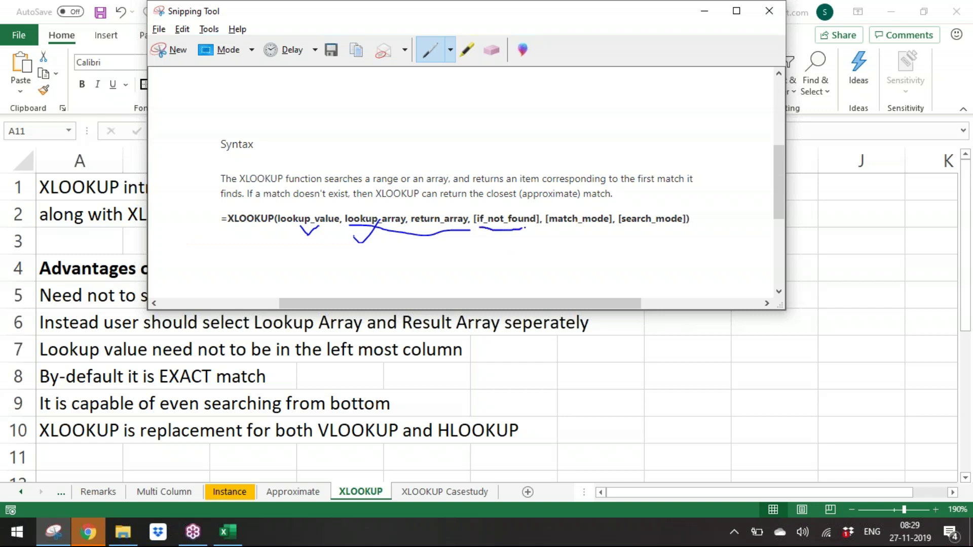
key(alt+Tab)
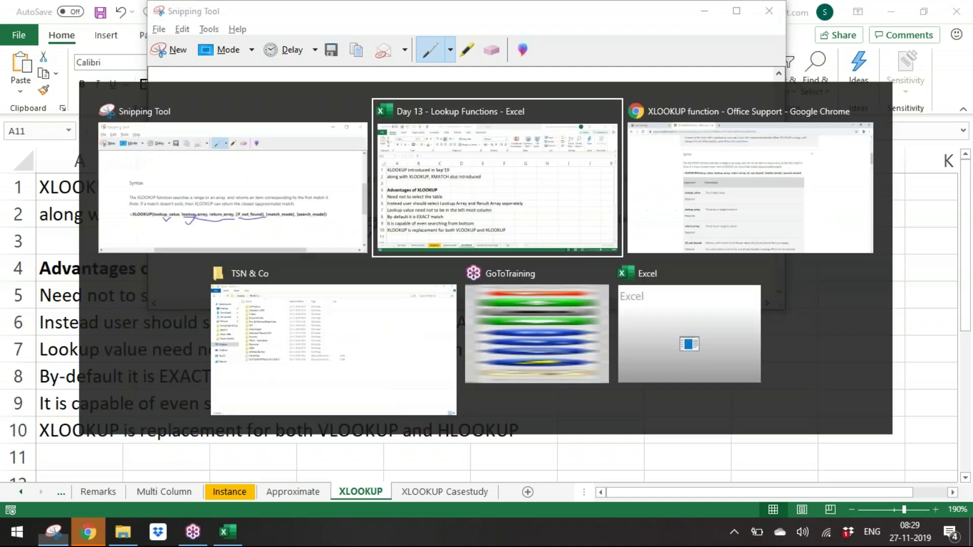
key(alt+Tab)
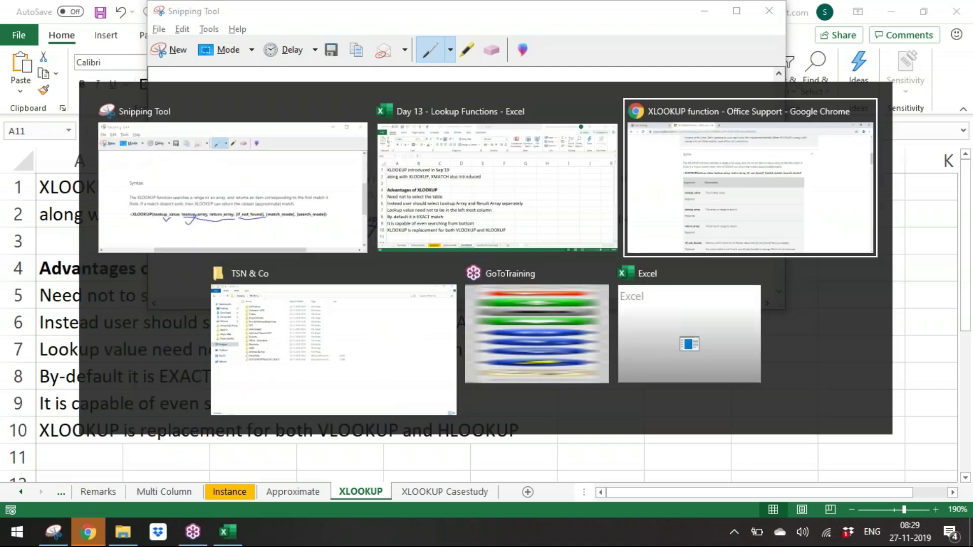
click(362, 11)
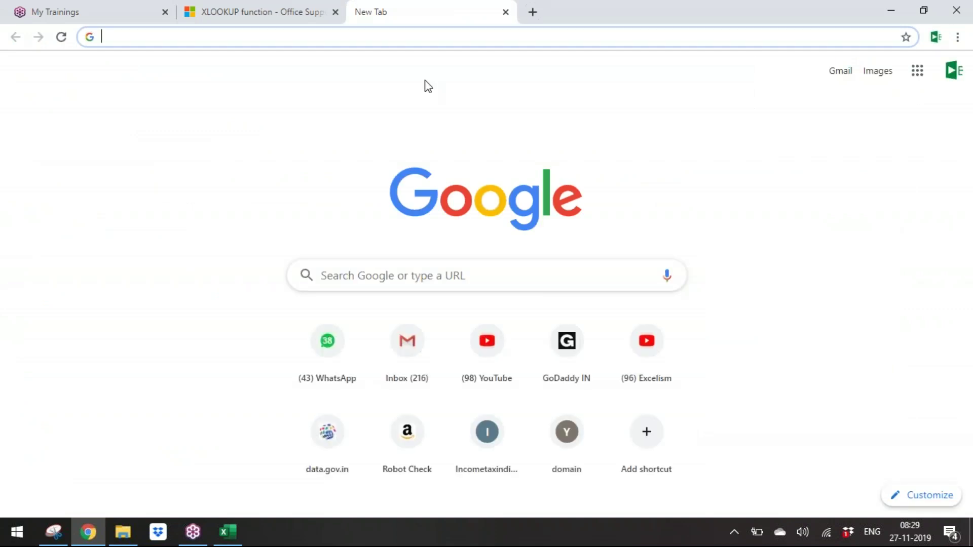
text(msignite)
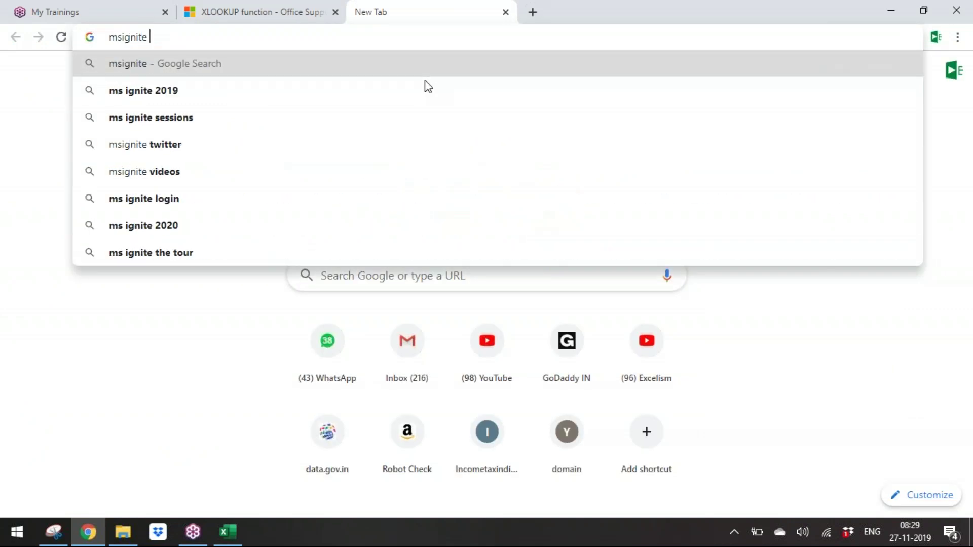
text( xlookup )
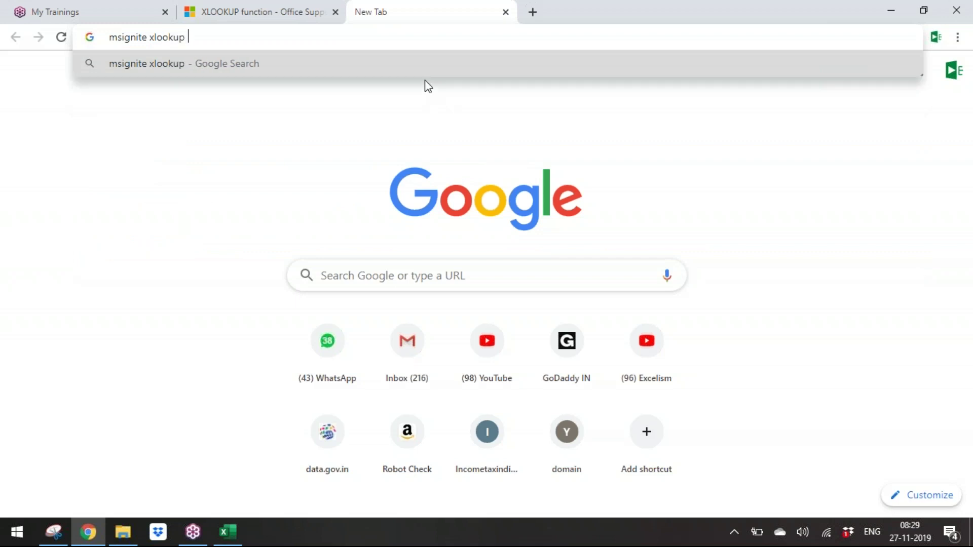
text(update)
key(Return)
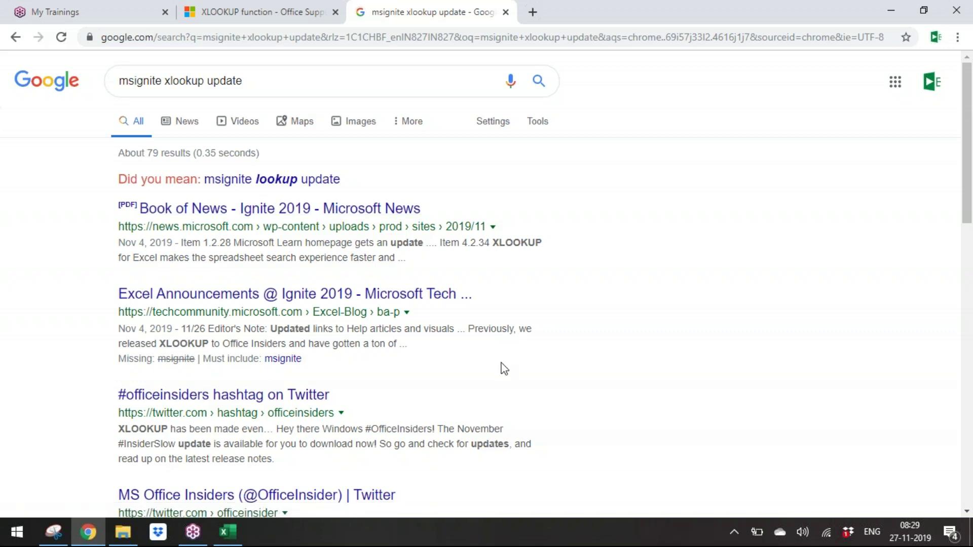
Step: Open the Ignite 2019 Book of News PDF from the search results, and tick the if_not_found argument in the Snipping Tool
key(alt+Tab)
key(alt+Tab)
key(alt+Tab)
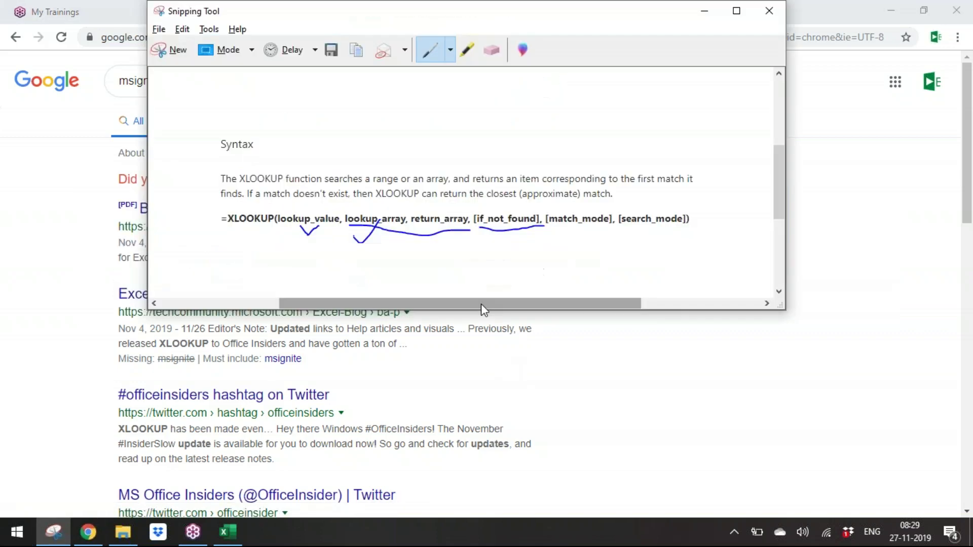
key(alt+Tab)
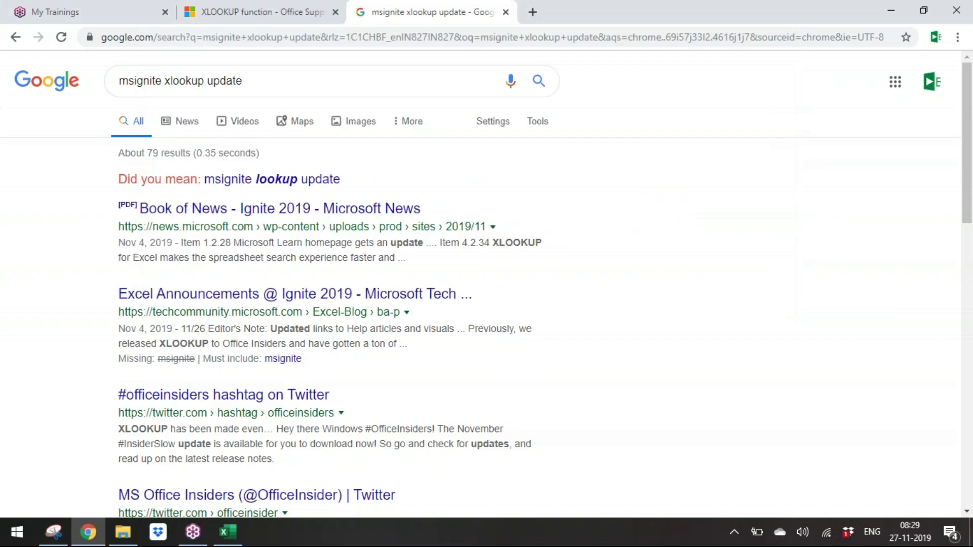
click(389, 226)
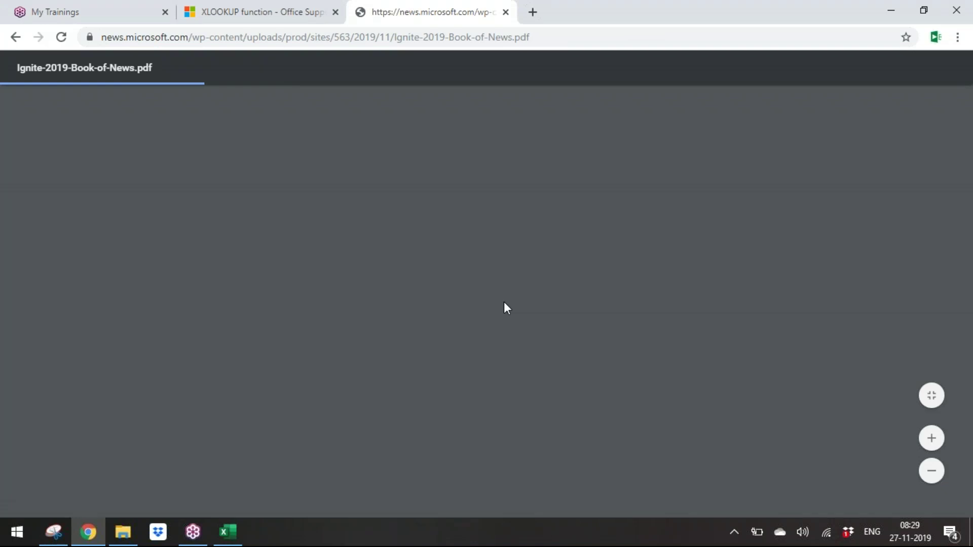
key(alt+Tab)
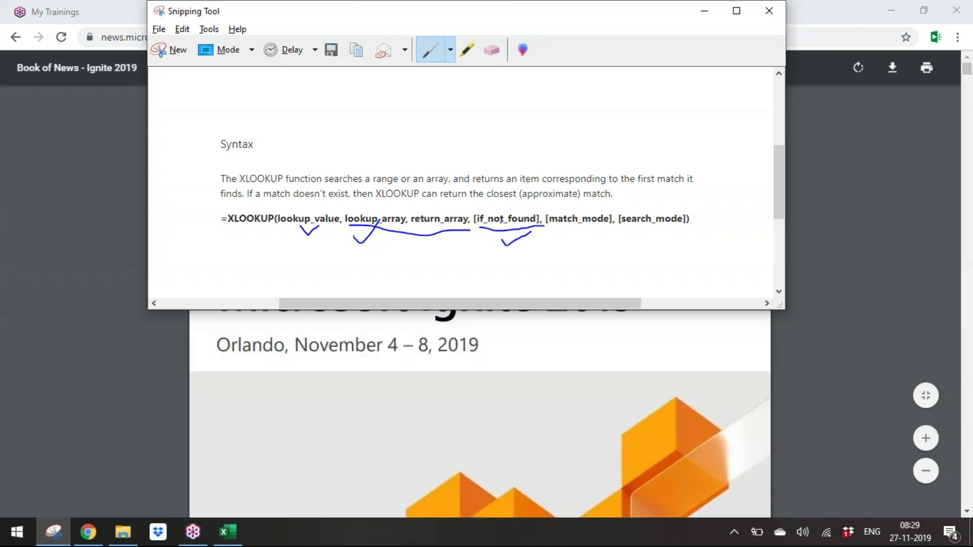
Step: Switch to the Ignite 2019 Book of News PDF in Chrome and look through its matches for "xlook"
key(alt+Tab)
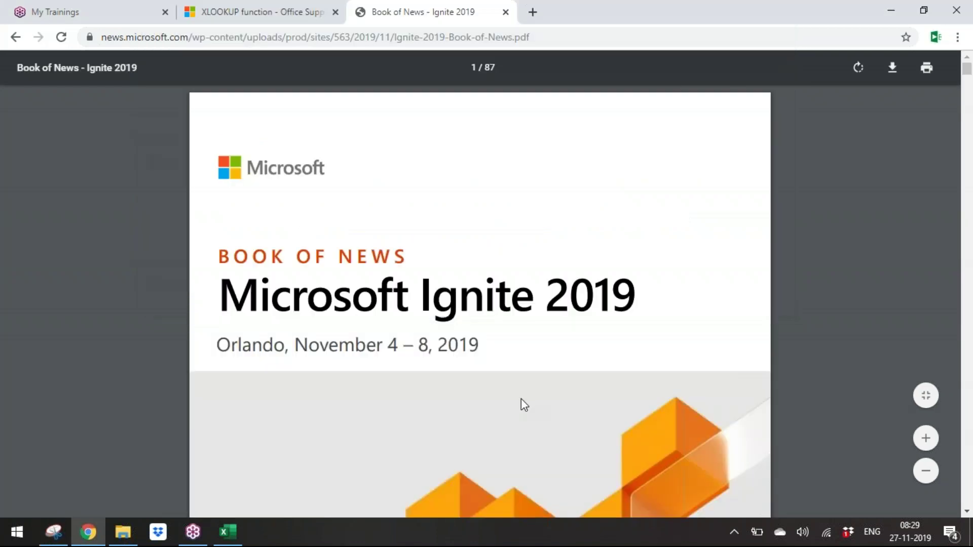
key(ctrl+f)
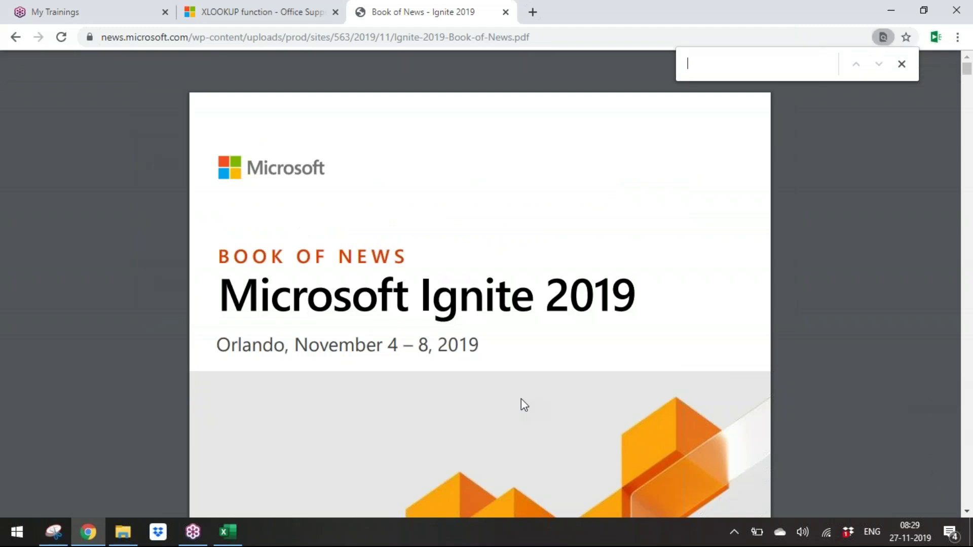
text(xlook)
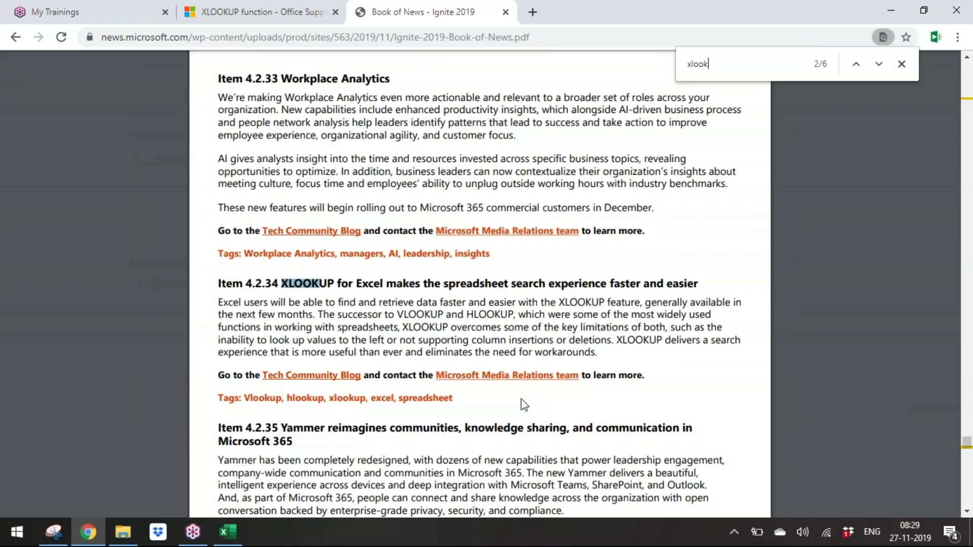
click(310, 280)
key(Return)
key(Return)
key(Return)
key(Return)
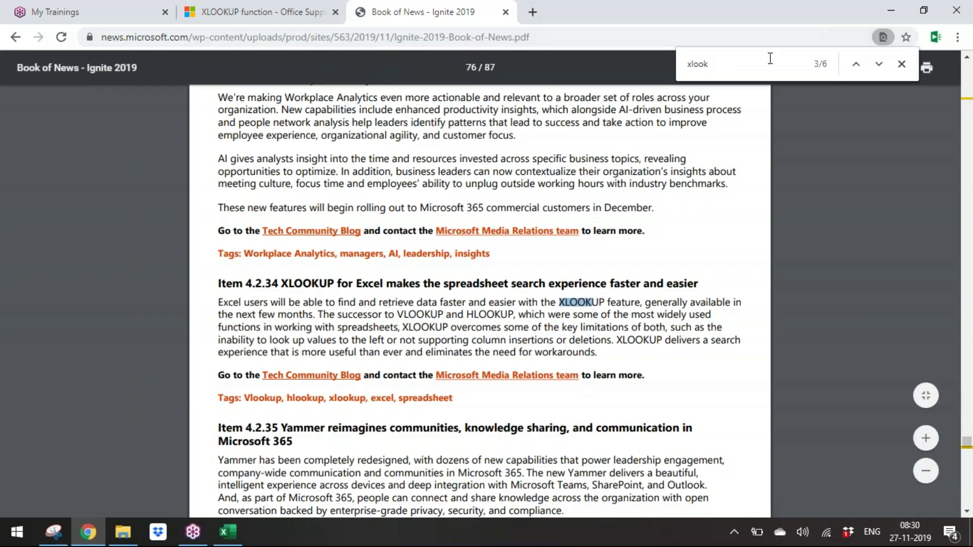
key(Return)
key(Return)
key(Return)
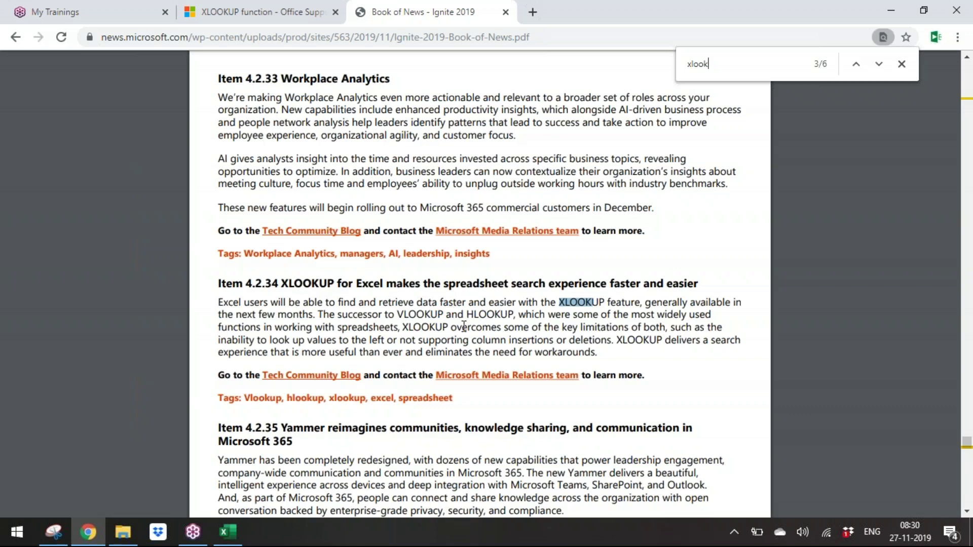
Step: In the Snipping Tool, mark the if_not_found, match_mode and search_mode arguments with the pen, including down and up arrows below search_mode, and close the snip without saving
key(alt+Tab)
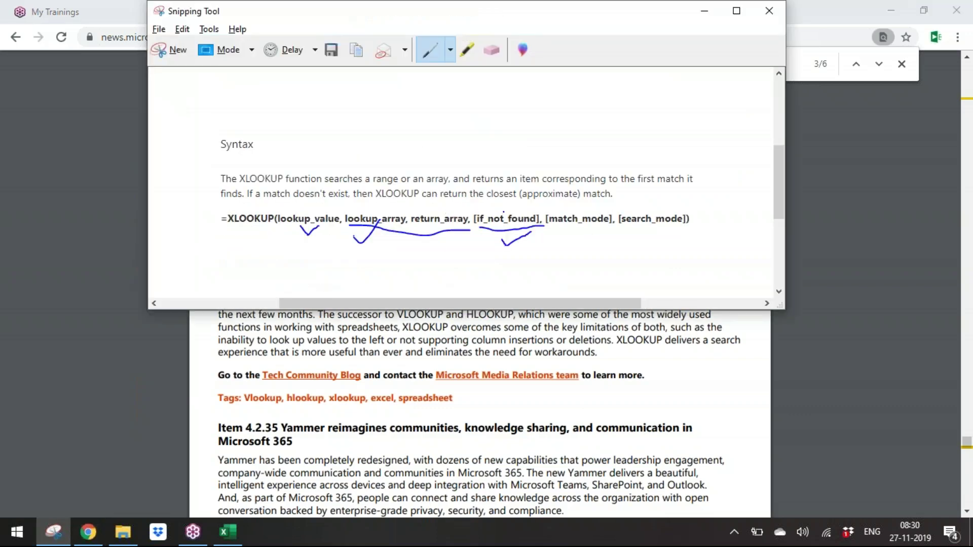
drag(502, 211, 515, 199)
mouse_move(489, 258)
mouse_down()
mouse_move(488, 271)
mouse_move(502, 267)
mouse_up()
mouse_move(556, 227)
mouse_down()
mouse_move(610, 227)
mouse_move(594, 233)
mouse_up()
mouse_move(628, 227)
mouse_down()
mouse_move(685, 225)
mouse_move(649, 273)
mouse_move(669, 252)
mouse_move(666, 236)
mouse_up()
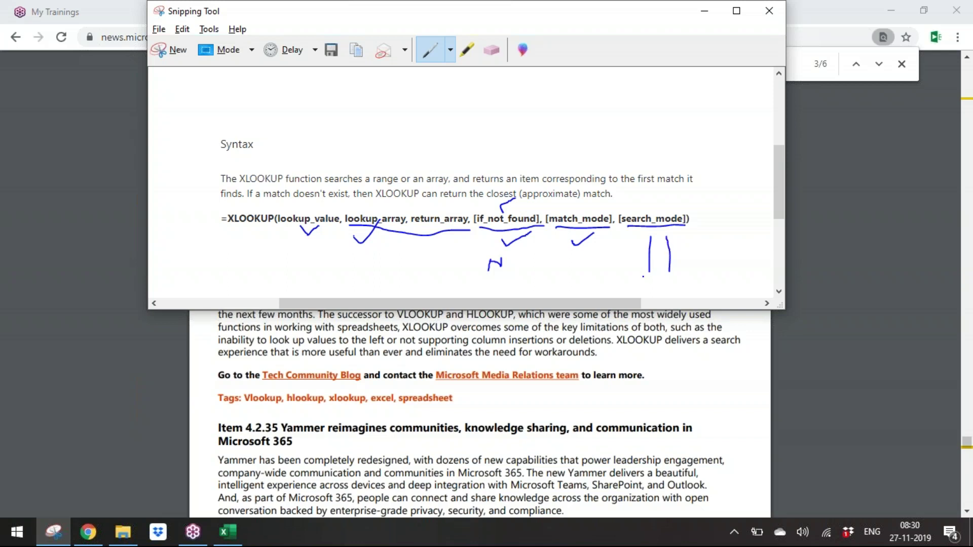
mouse_move(645, 268)
mouse_down()
mouse_move(656, 266)
mouse_move(668, 236)
mouse_move(678, 240)
mouse_up()
click(769, 11)
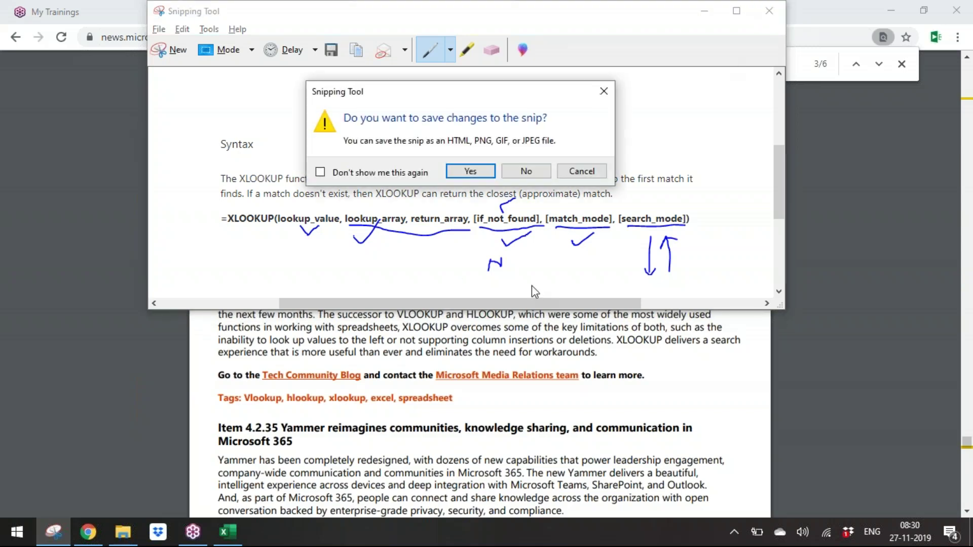
click(526, 171)
Step: Switch to Excel, view the Instance and Approximate sheets, and close the Day 13 lookup functions workbook
key(alt+Tab)
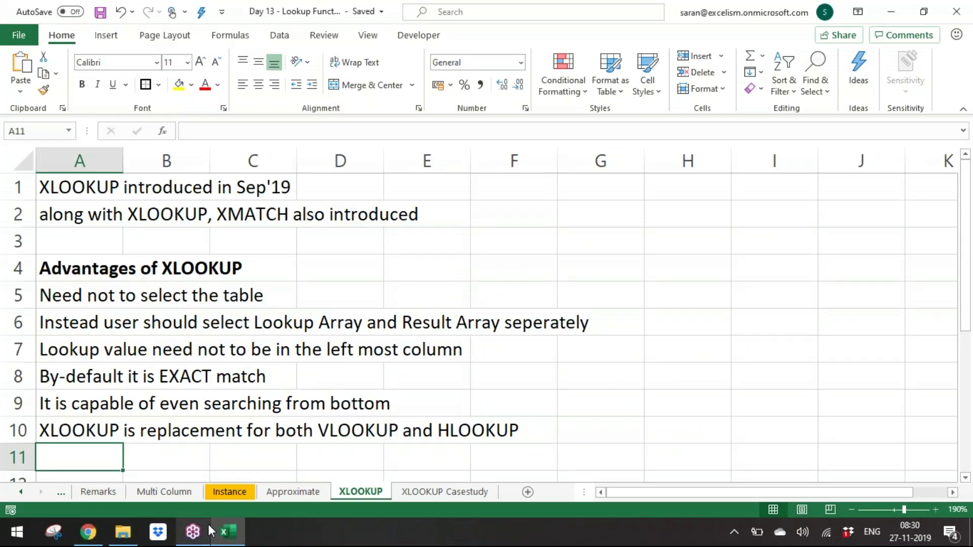
click(241, 493)
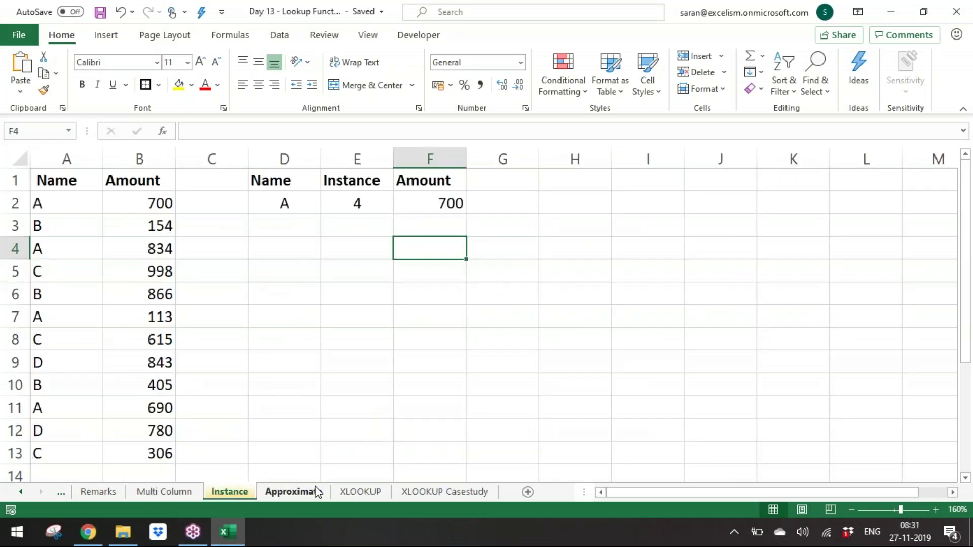
click(350, 492)
click(299, 493)
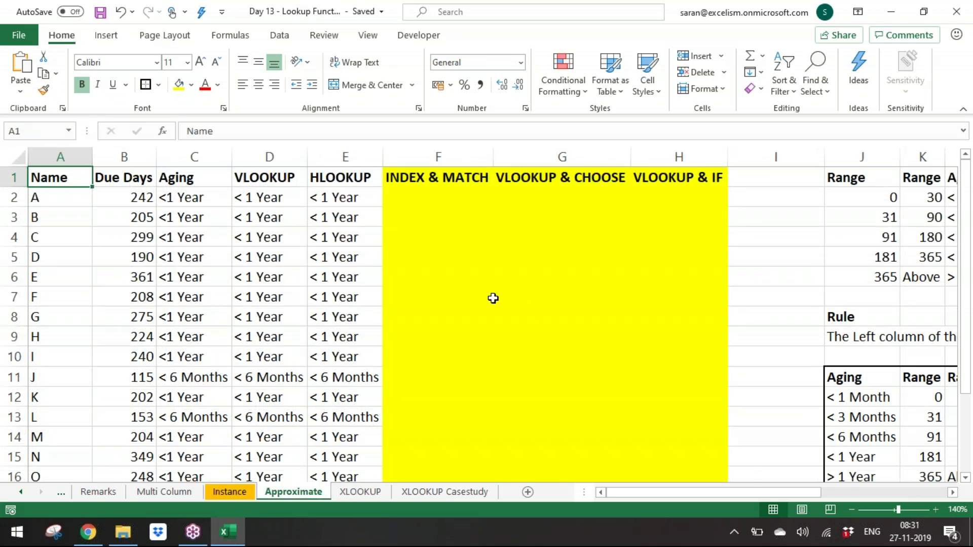
key(ctrl+w)
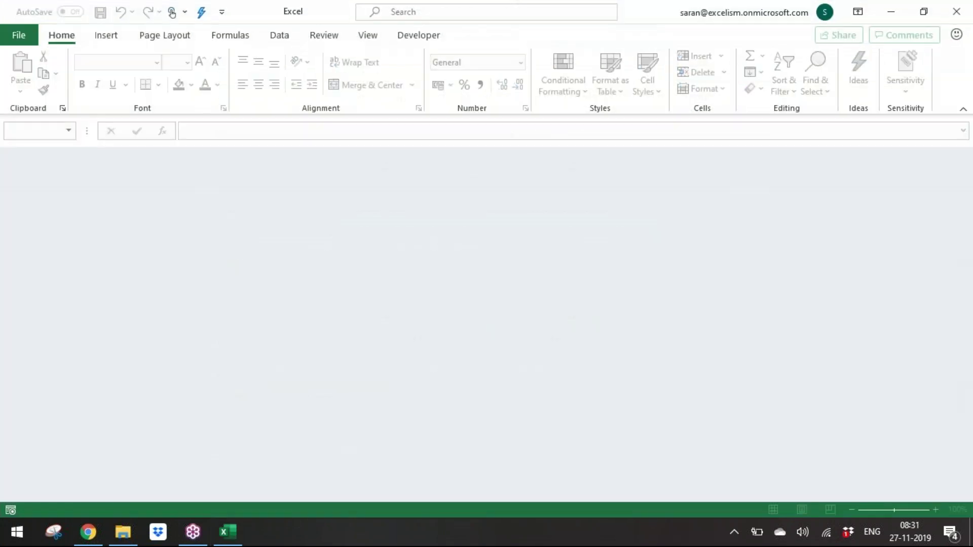
Step: Switch to Chrome, open the Day 13 - Lookup Functions training's management page in GoToTraining, and return to the Book of News PDF
key(alt+Tab)
key(alt+Tab)
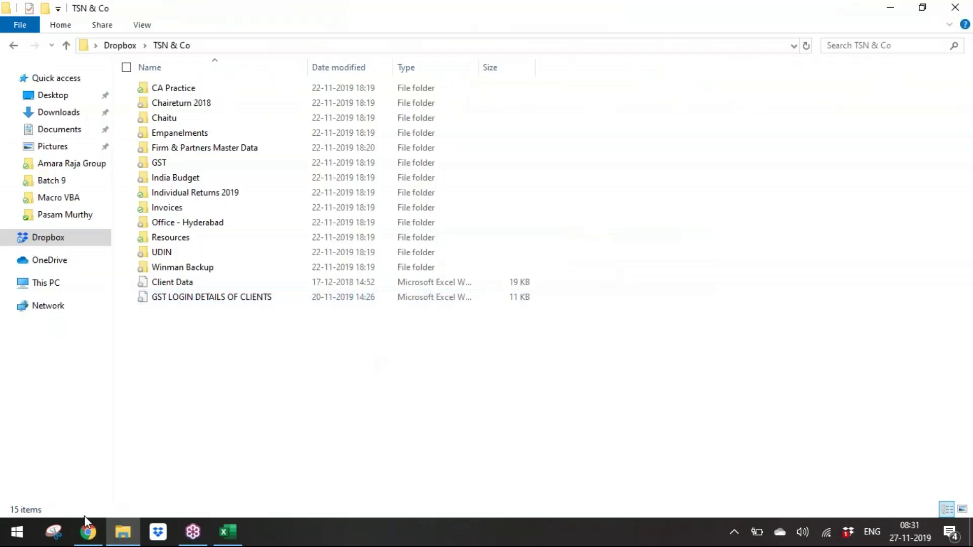
click(87, 531)
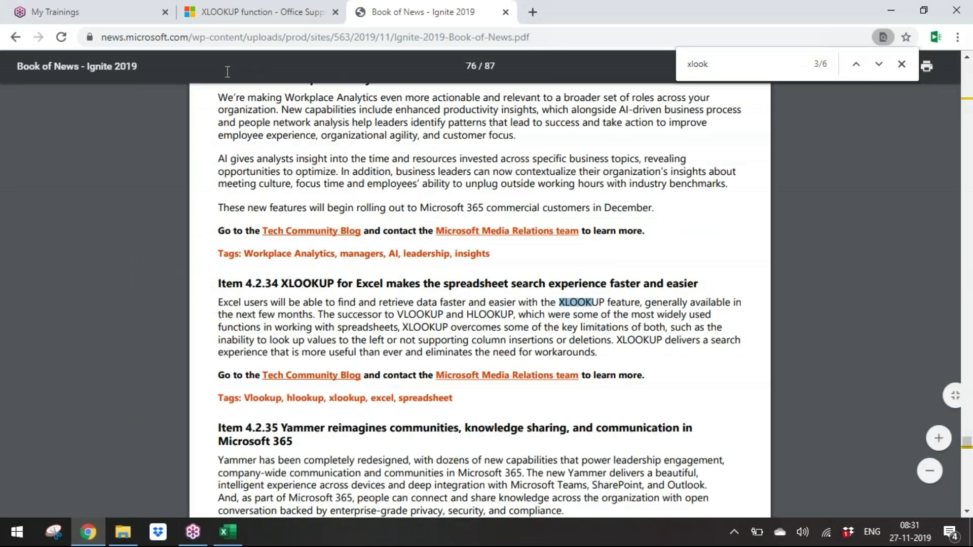
click(155, 7)
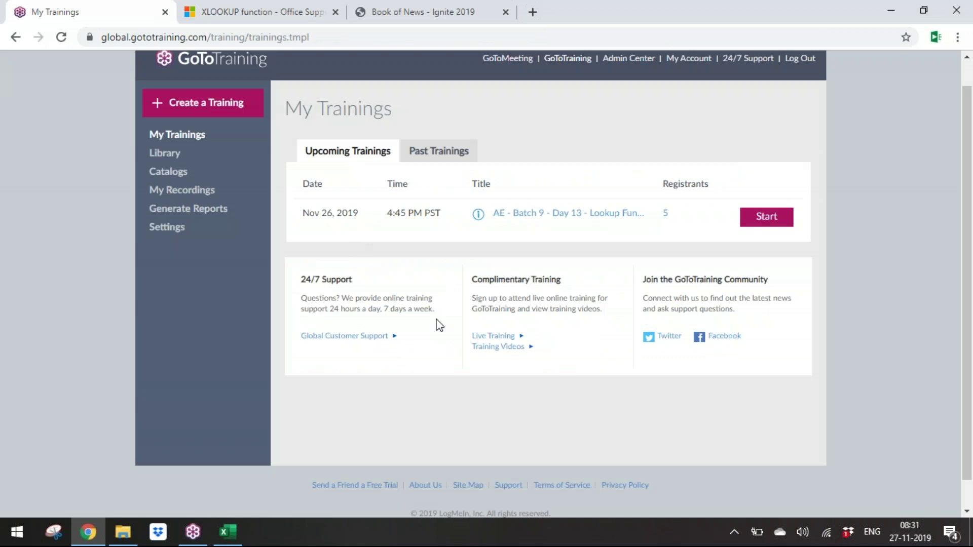
click(583, 222)
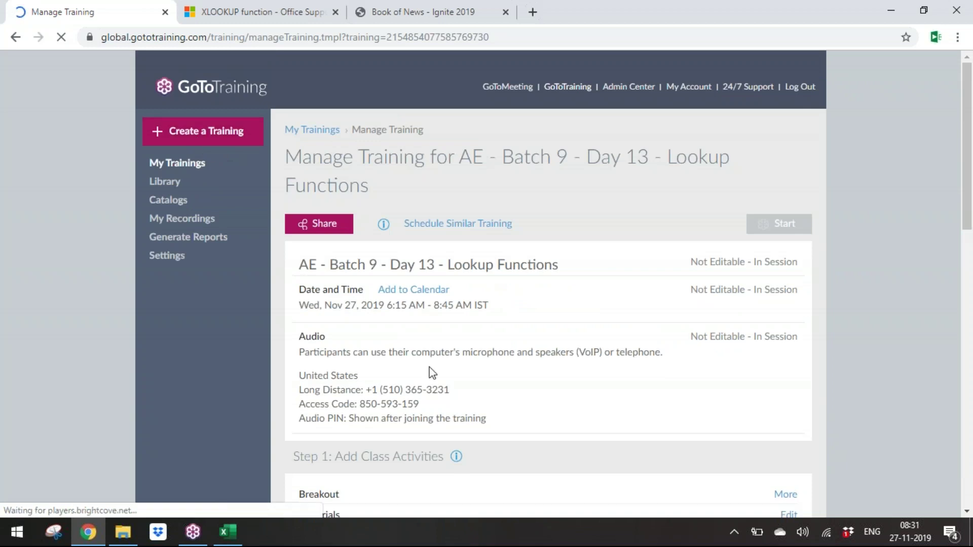
click(473, 7)
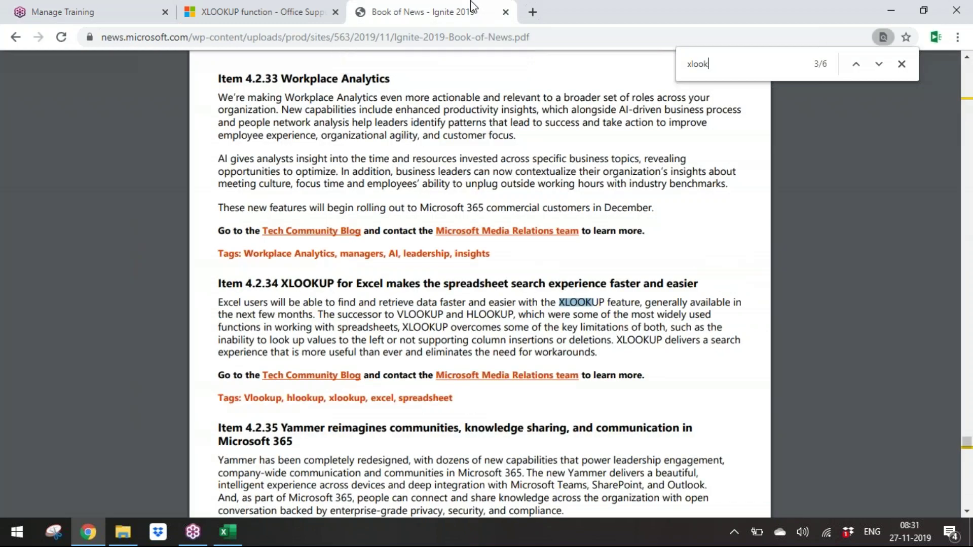
click(604, 331)
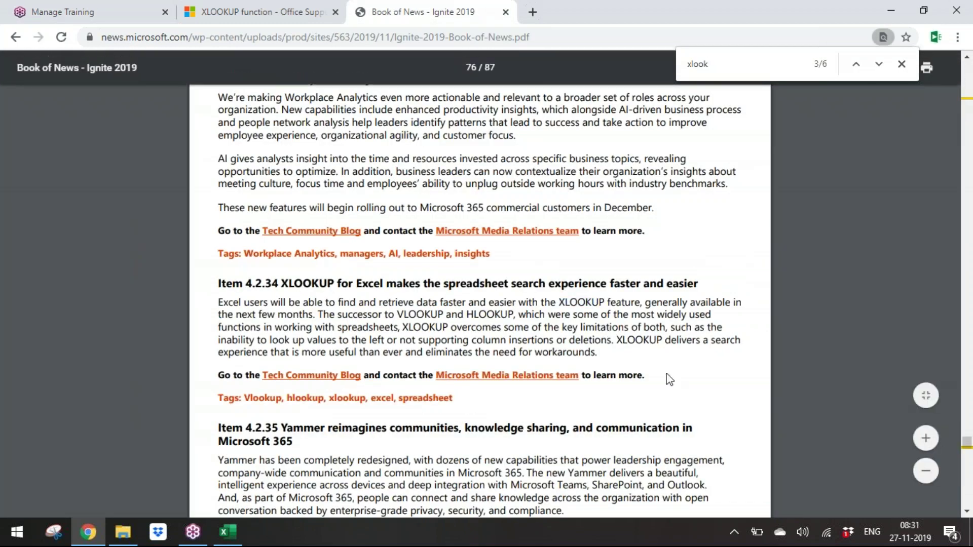